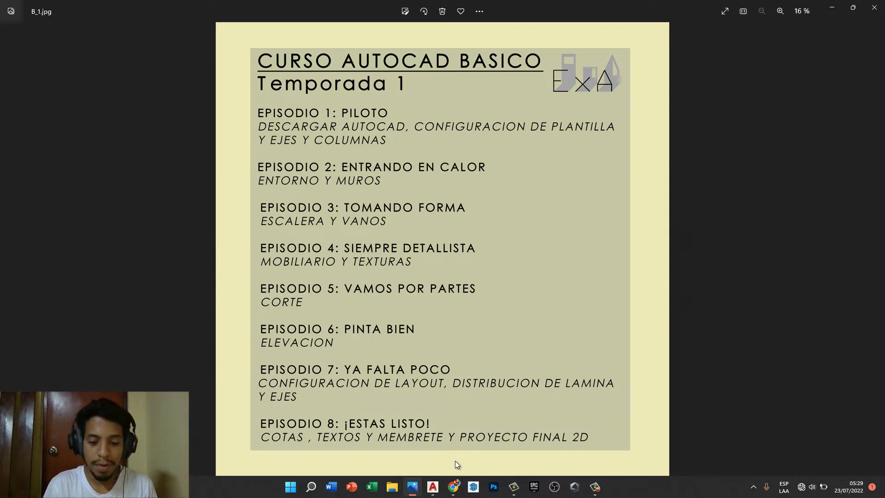
# - Switch from the course outline in Windows Photos to the PL_08 drawing in AutoCAD
pyautogui.click(434, 486)
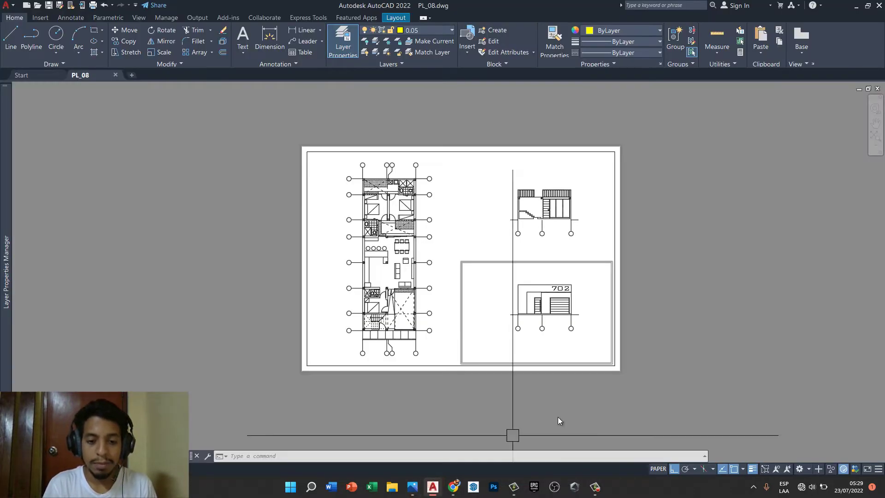
# - Clear the selected lower 702 elevation viewport on the PL_08 layout
pyautogui.press('Delete')
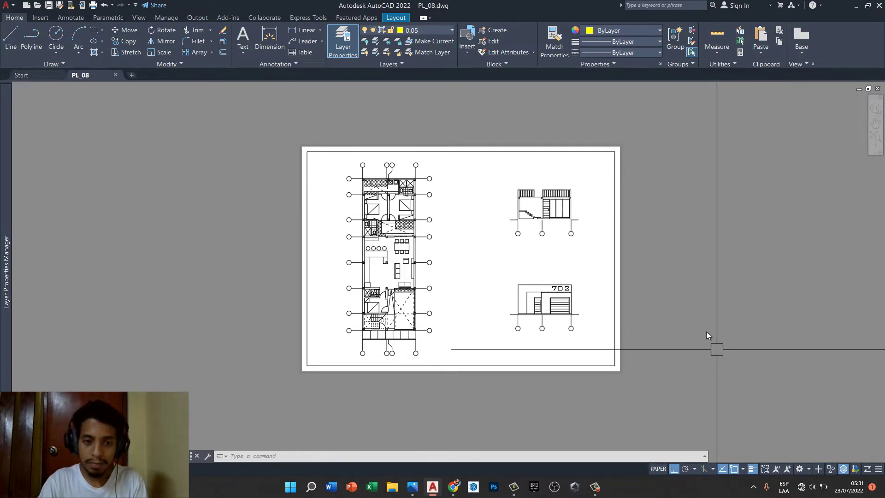
# - Pan and zoom the layout so the floor plan is enlarged and centred
pyautogui.moveTo(548, 283); pyautogui.dragTo(550, 301, button='middle')
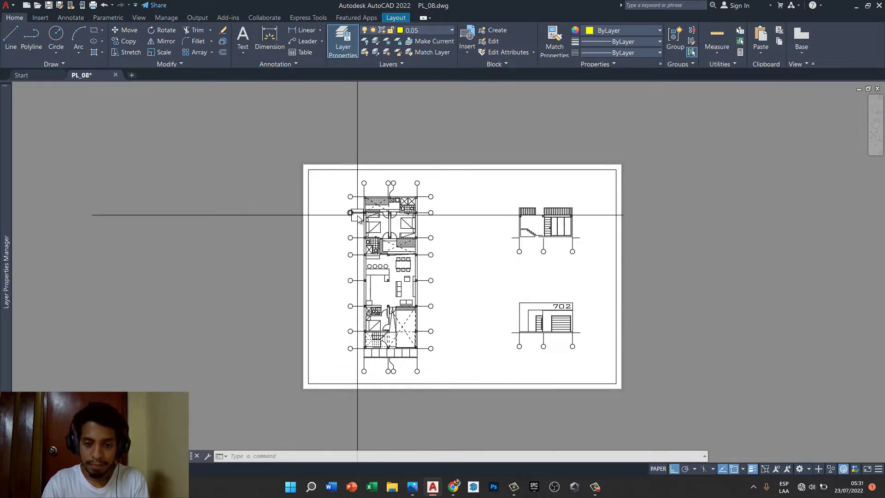
pyautogui.scroll(2, 357, 215)
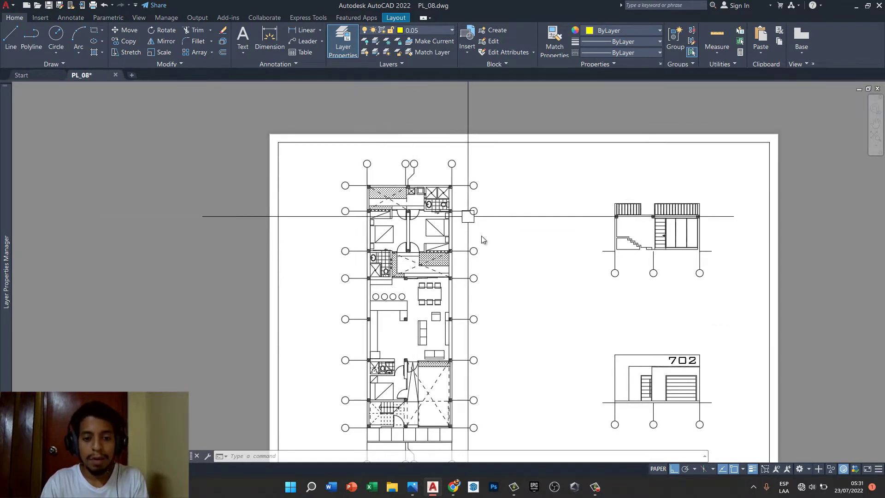
pyautogui.moveTo(481, 236); pyautogui.dragTo(446, 191, button='middle')
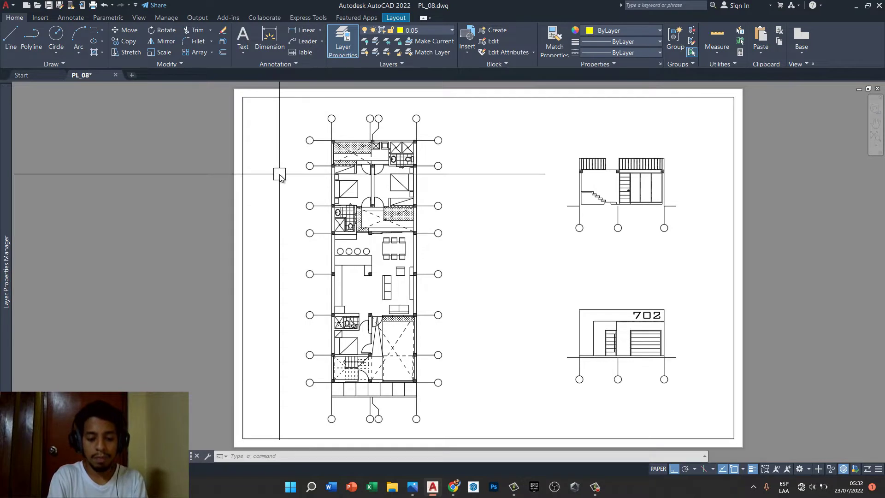
# - Cancel the half-typed LI command and show the Linear dimension types dropdown
pyautogui.write('DL')
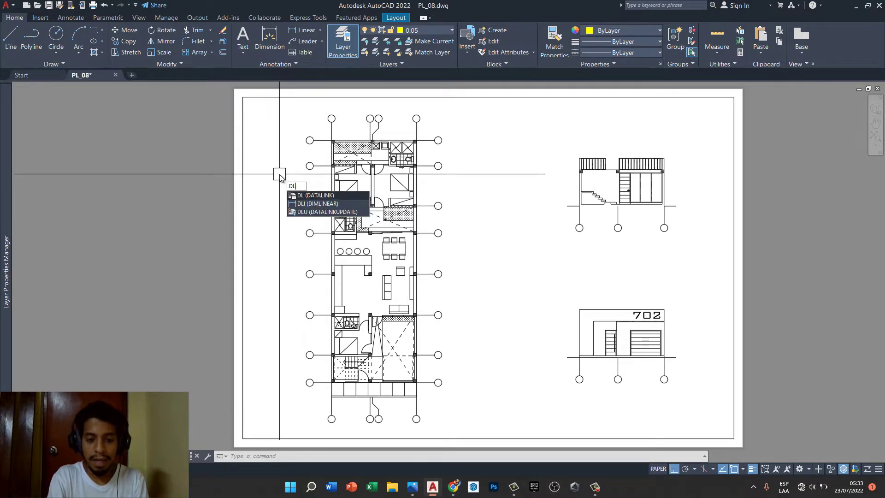
pyautogui.write('I')
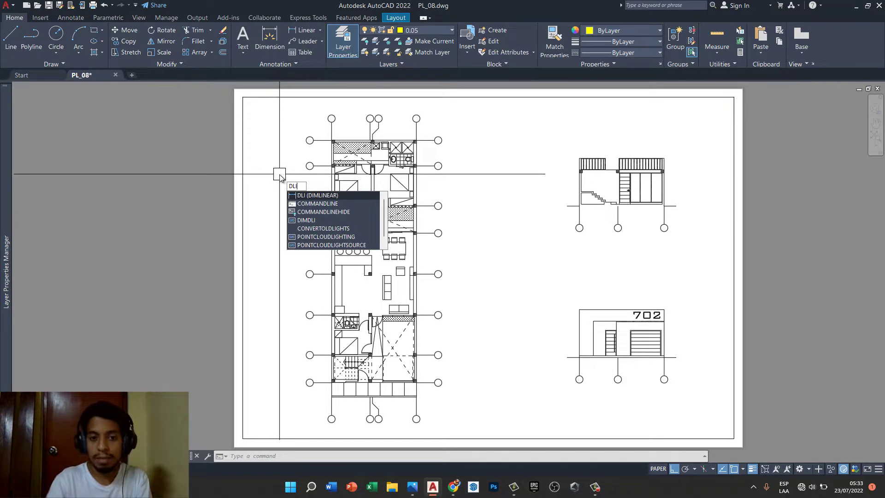
pyautogui.press('Escape')
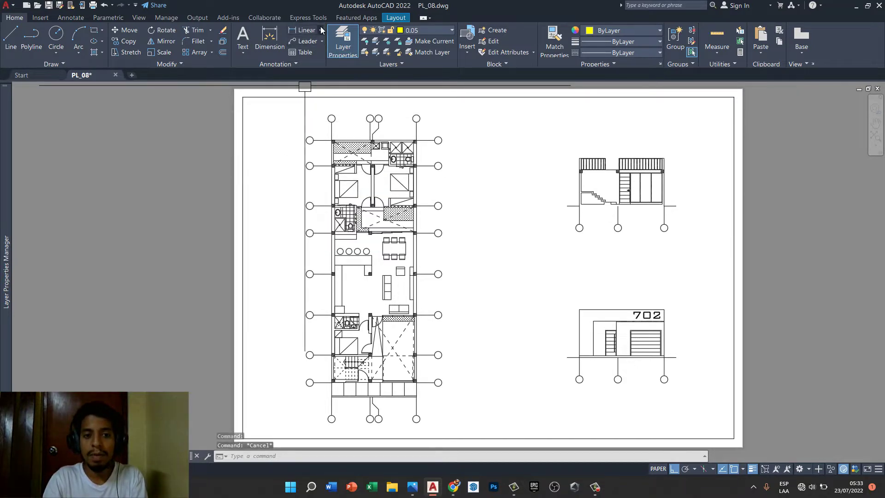
pyautogui.click(321, 30)
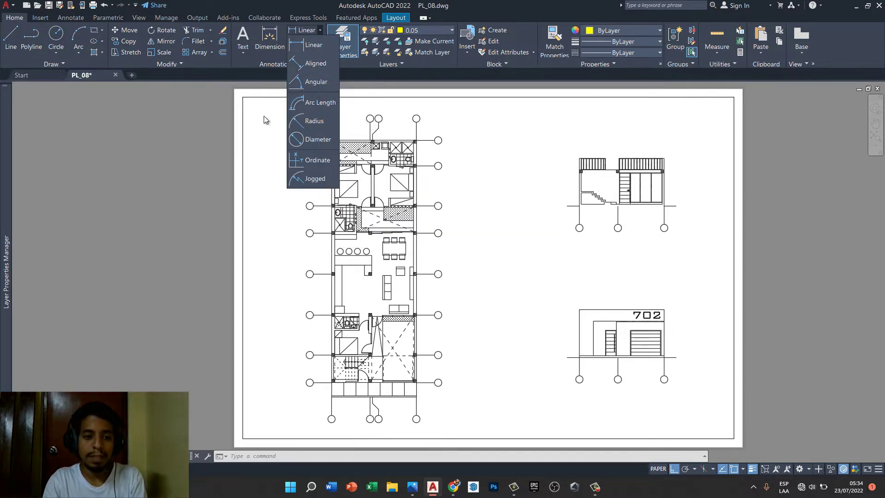
# - Start DIMLINEAR so it waits for the first extension line origin on the floor plan
pyautogui.click(197, 120)
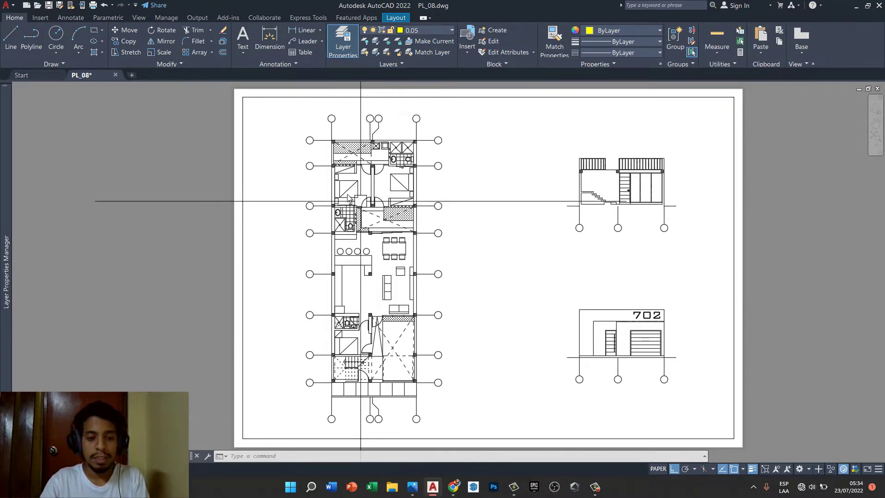
pyautogui.click(310, 33)
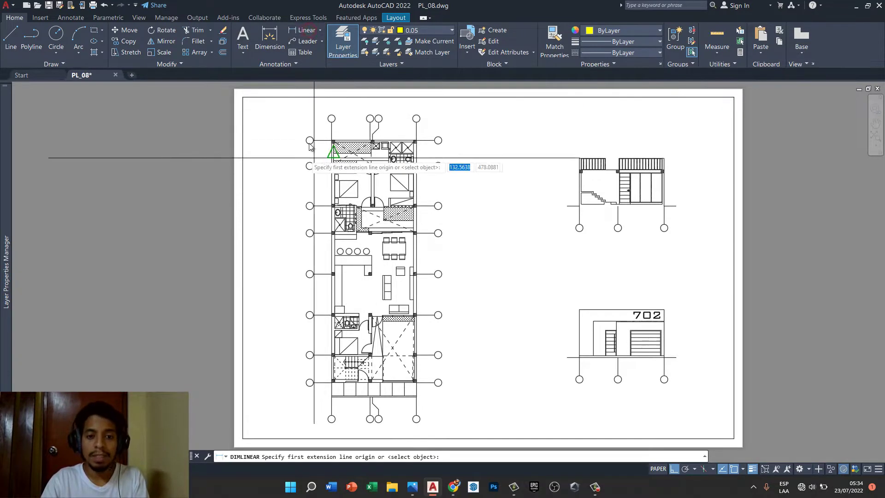
pyautogui.press('Escape')
pyautogui.write('DLI')
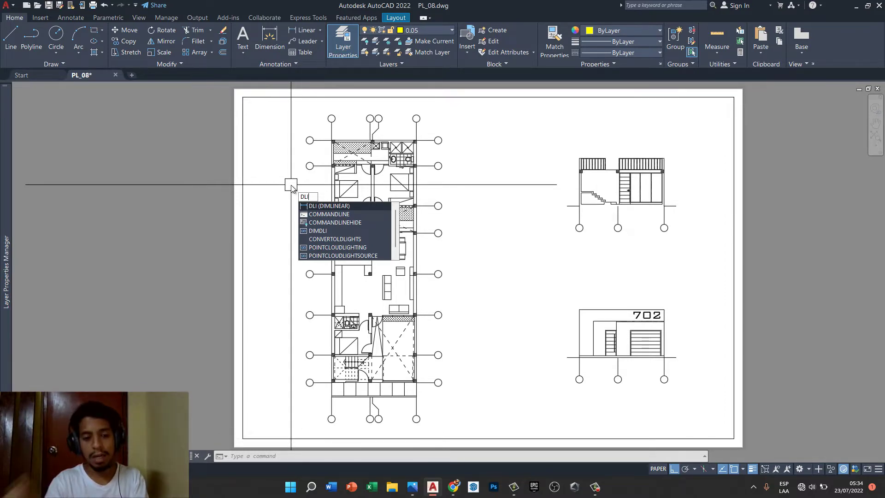
pyautogui.press('Return')
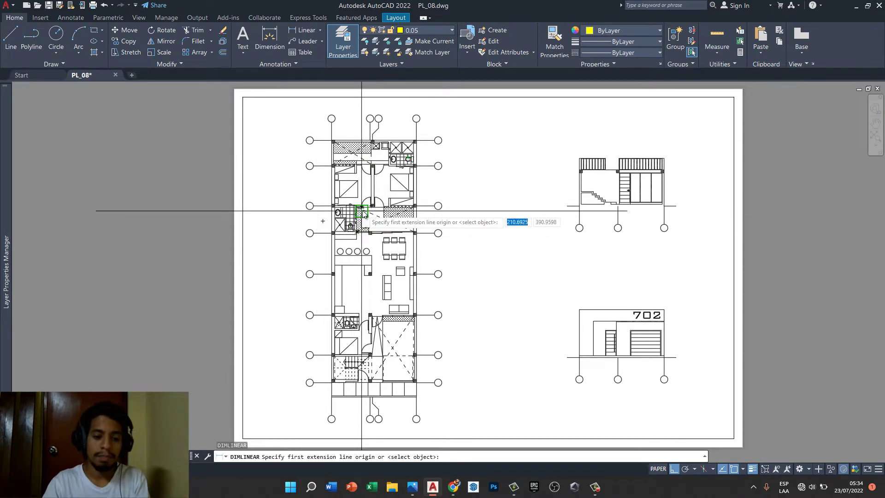
# - Zoom to the lower-left wall corner and pick both extension line origins there
pyautogui.scroll(4, 337, 400)
pyautogui.scroll(4, 305, 331)
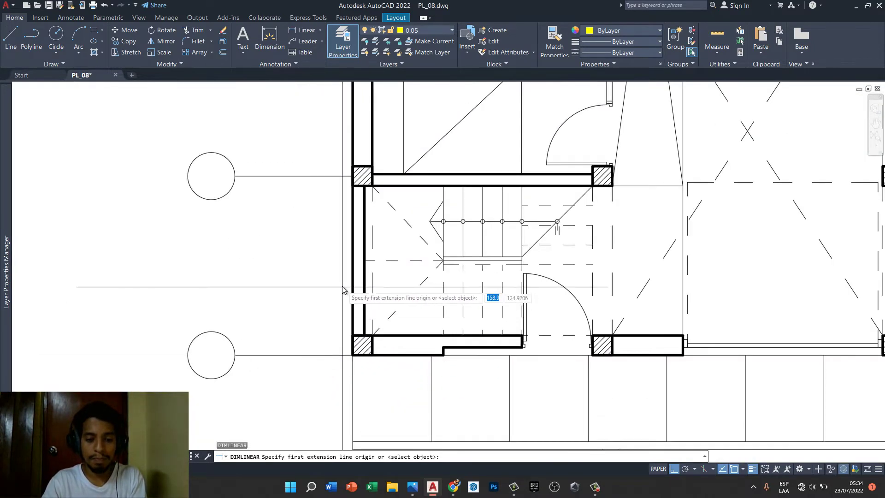
pyautogui.scroll(2, 341, 295)
pyautogui.scroll(-2, 328, 318)
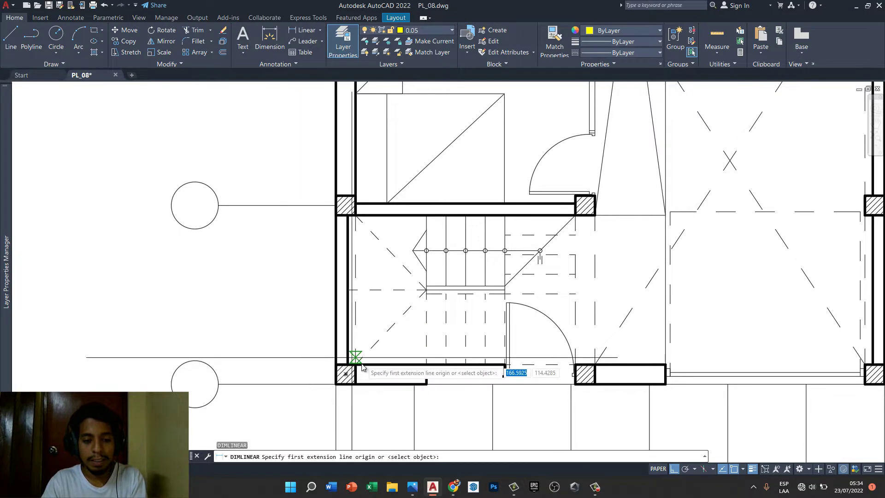
pyautogui.click(336, 383)
pyautogui.click(336, 364)
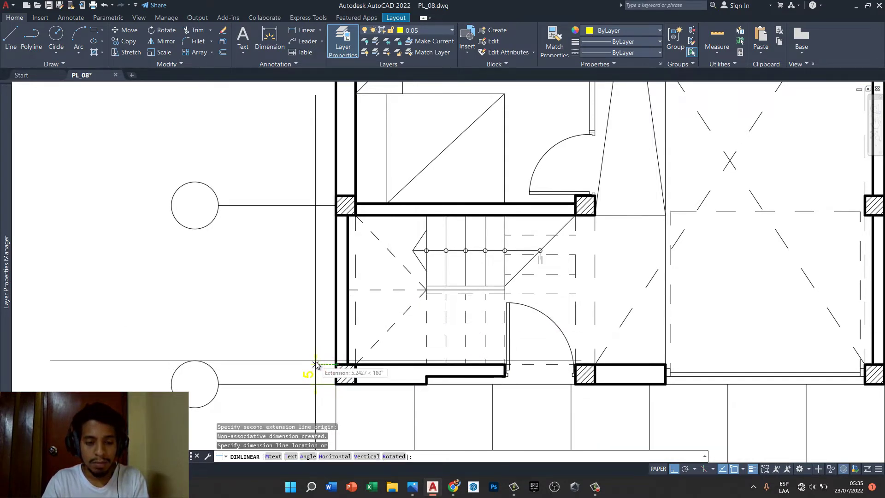
# - Place the vertical 5 dimension left of the wall and adjust the zoom
pyautogui.scroll(3, 317, 365)
pyautogui.scroll(-3, 303, 346)
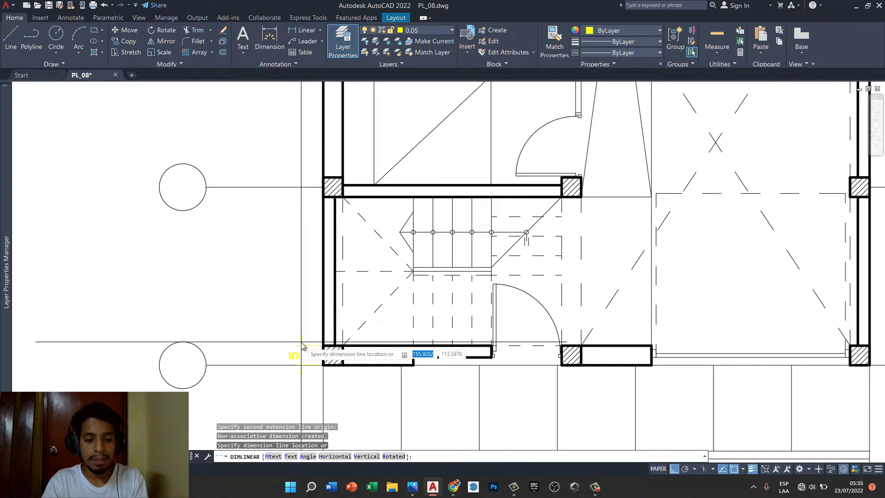
pyautogui.click(302, 345)
pyautogui.scroll(-4, 398, 377)
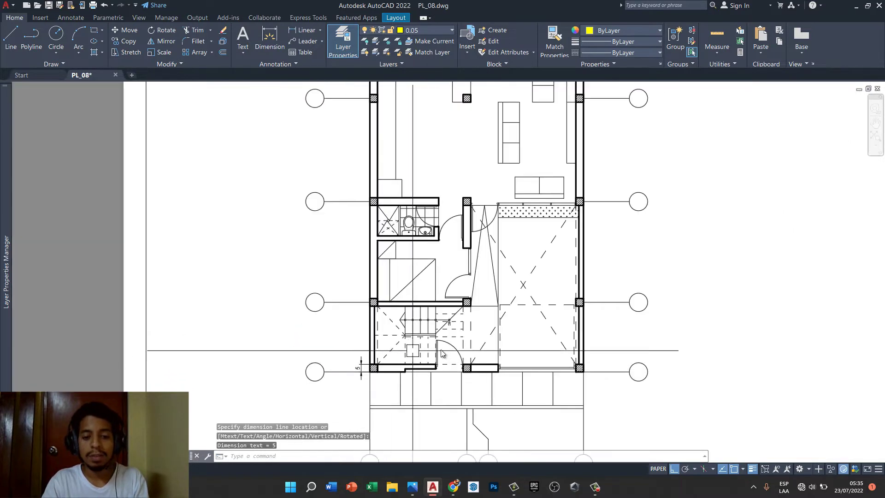
pyautogui.scroll(1, 350, 341)
pyautogui.scroll(2, 345, 335)
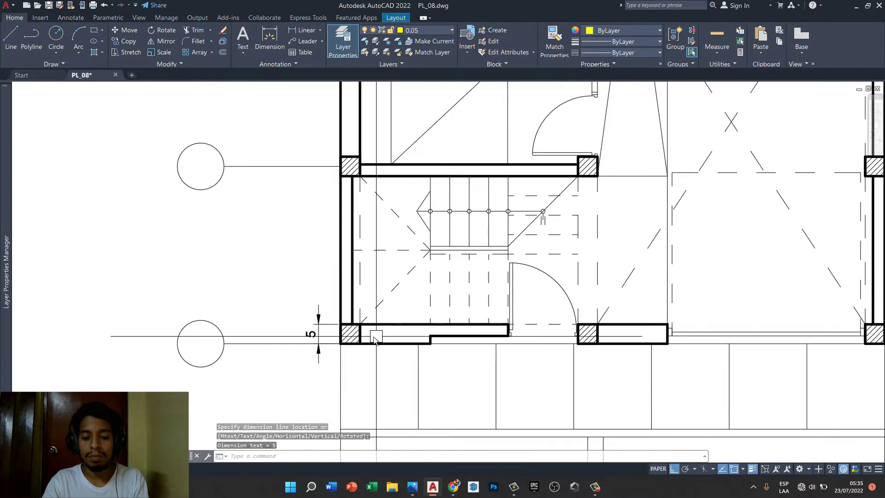
pyautogui.scroll(1, 346, 334)
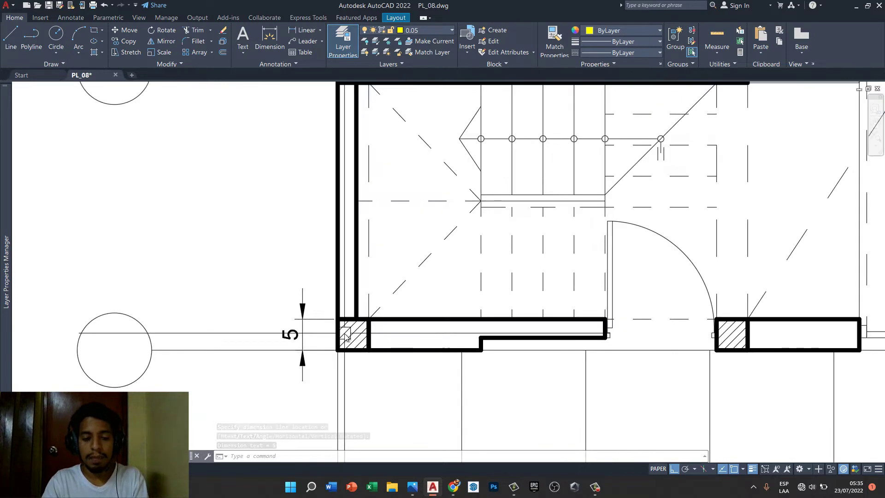
pyautogui.scroll(-1, 328, 341)
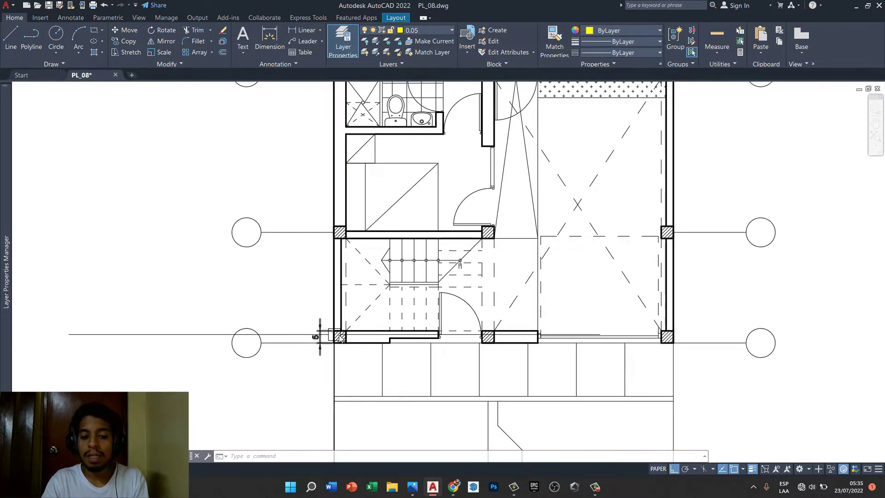
pyautogui.scroll(-1, 325, 344)
pyautogui.scroll(-2, 328, 346)
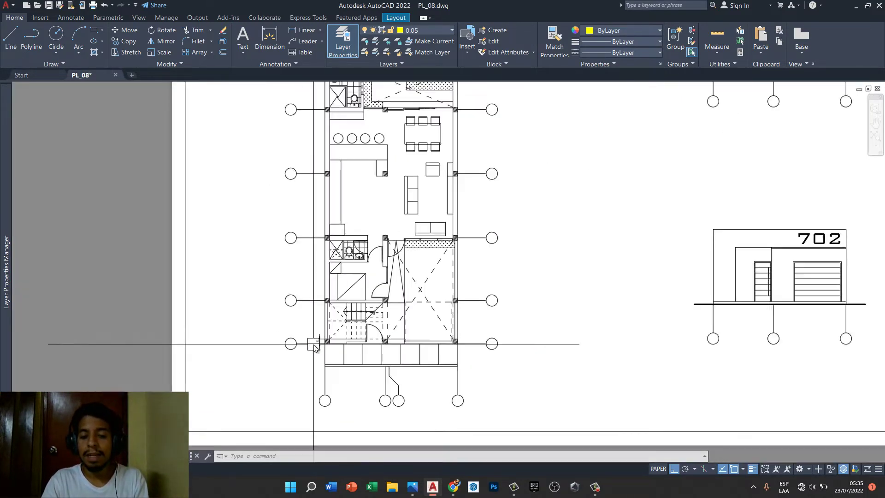
pyautogui.scroll(4, 341, 343)
pyautogui.scroll(2, 314, 342)
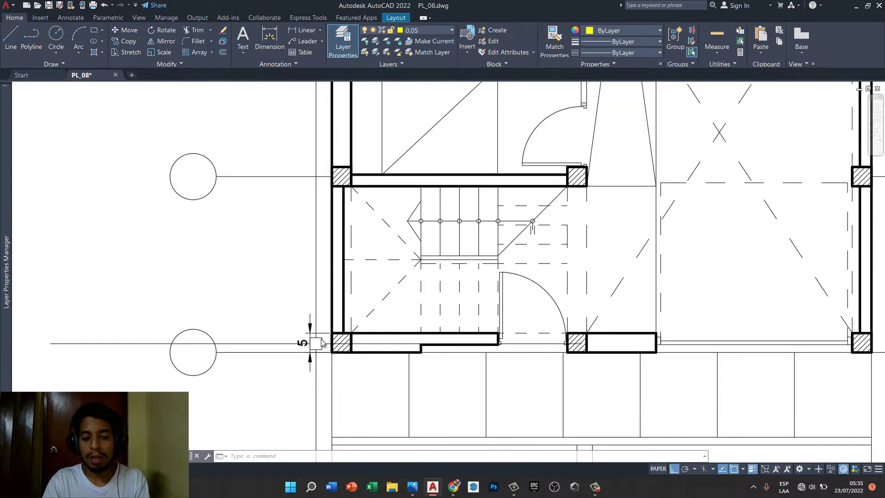
pyautogui.scroll(1, 316, 342)
pyautogui.scroll(3, 317, 342)
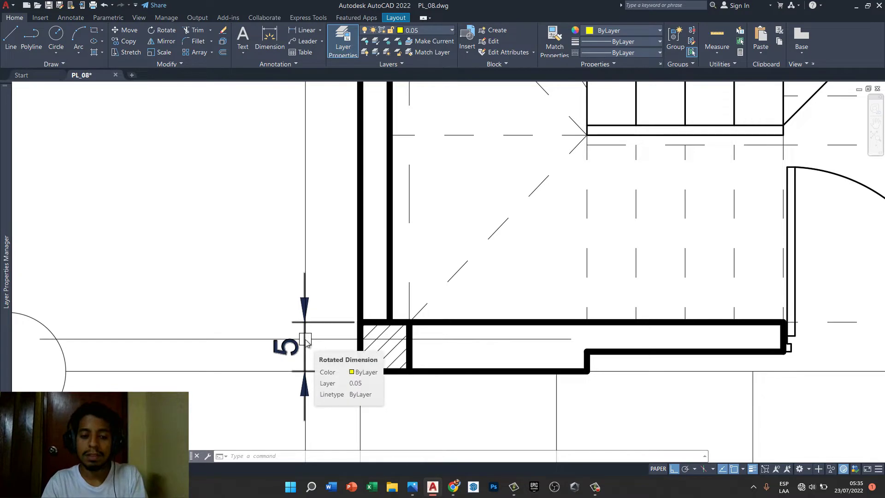
# - Replace the 5 dimension with a vertical 0,25 dimension left of the lower-left wall
pyautogui.click(306, 341)
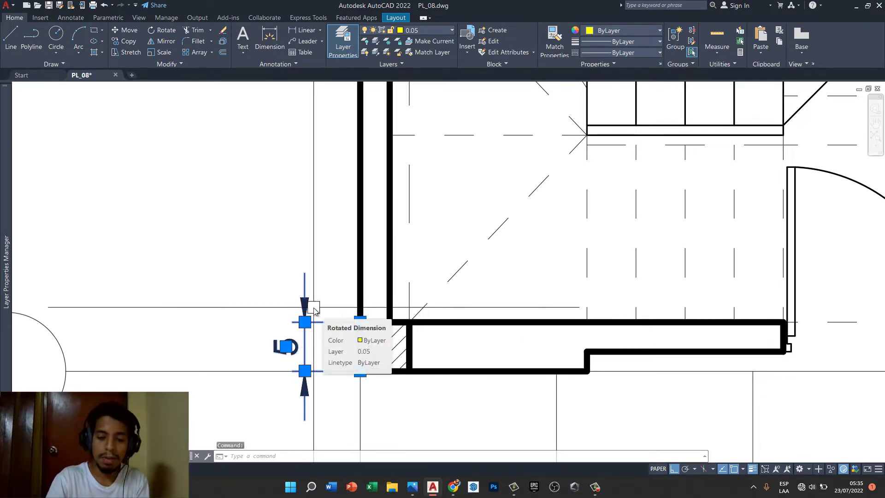
pyautogui.press('Delete')
pyautogui.write('dli')
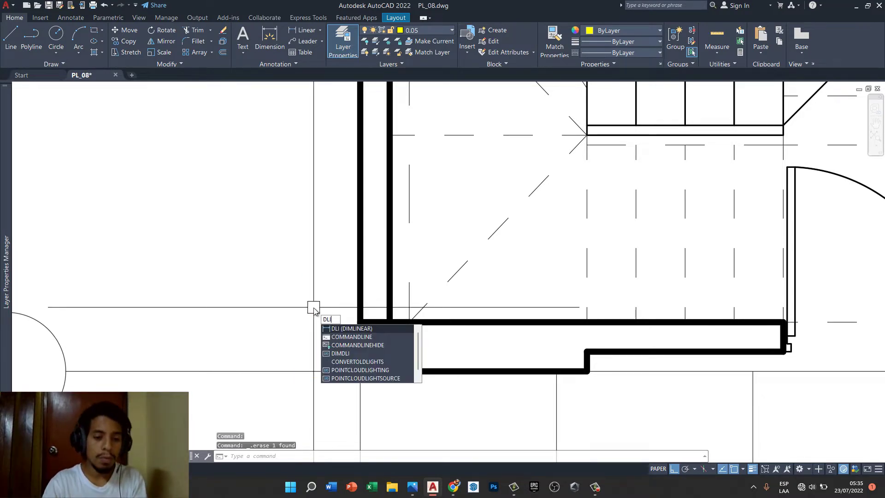
pyautogui.press('Return')
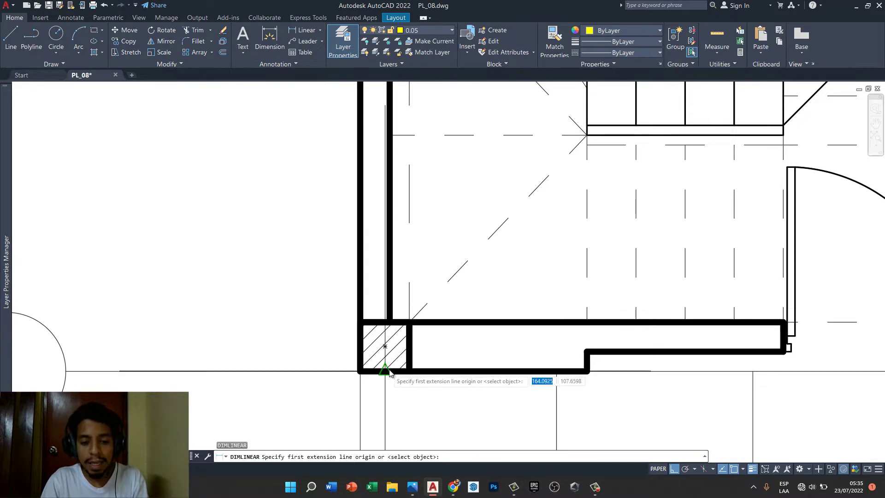
pyautogui.click(397, 371)
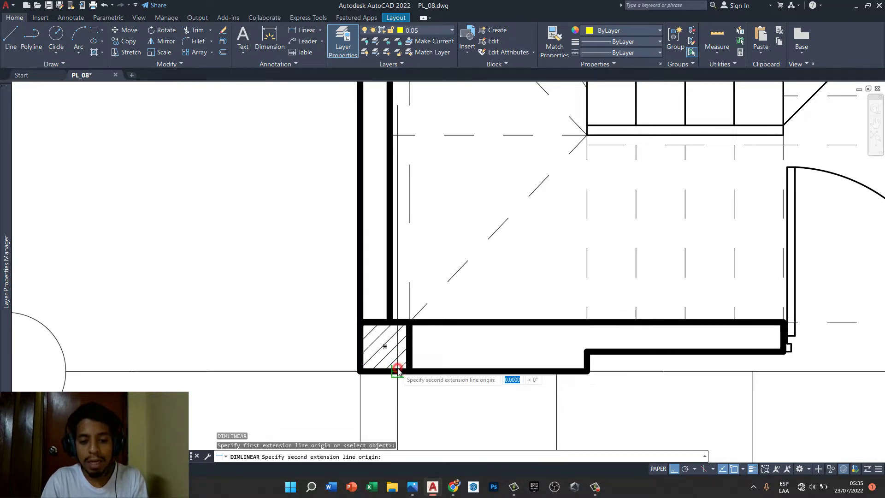
pyautogui.click(371, 322)
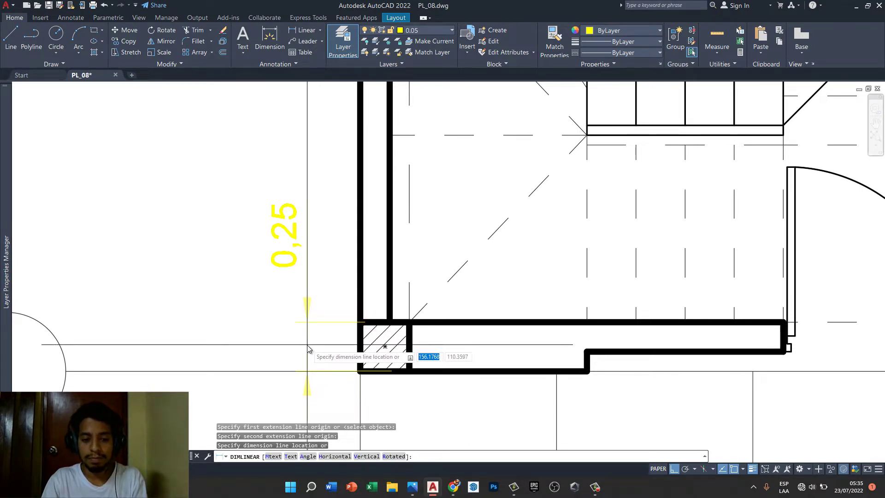
pyautogui.scroll(-2, 308, 349)
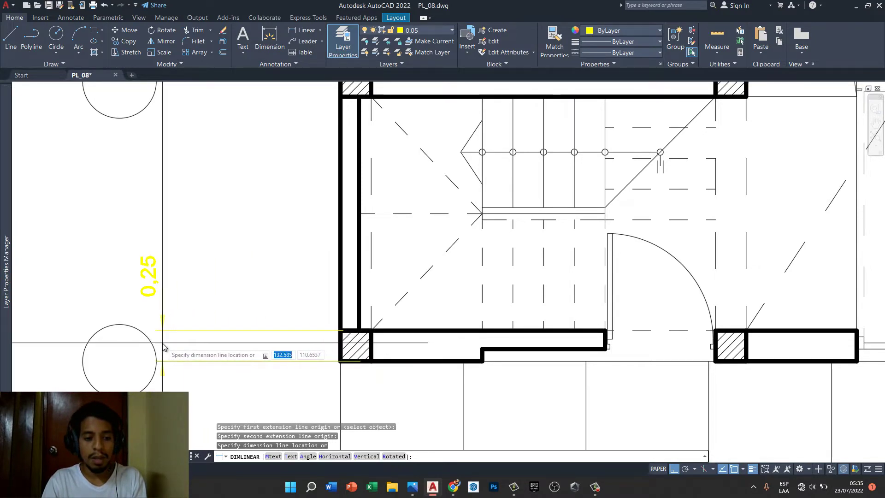
pyautogui.click(301, 340)
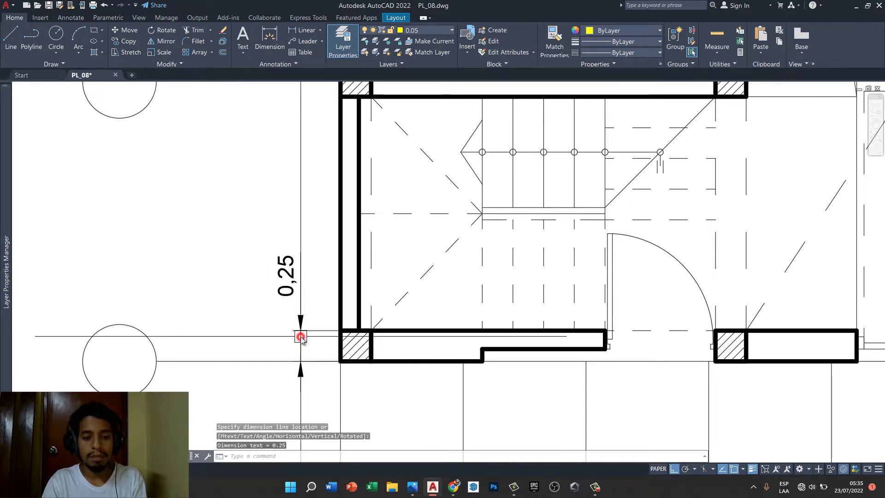
pyautogui.scroll(-2, 355, 295)
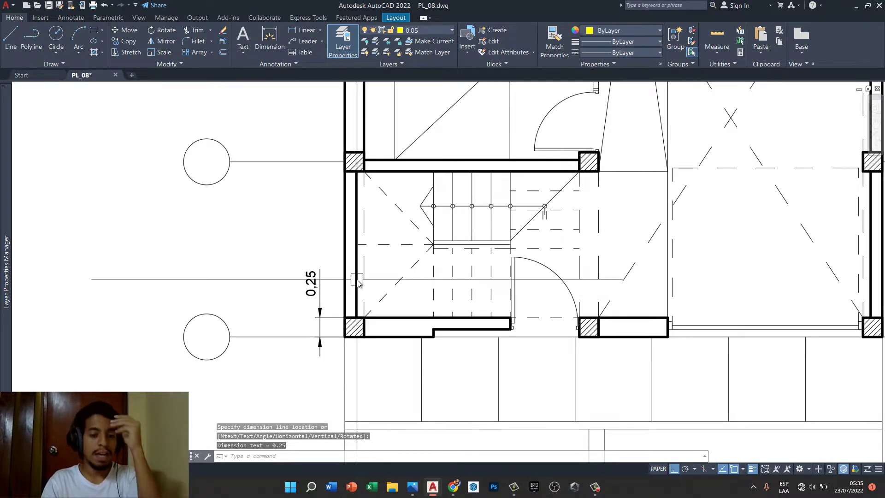
pyautogui.moveTo(364, 277); pyautogui.dragTo(349, 319, button='middle')
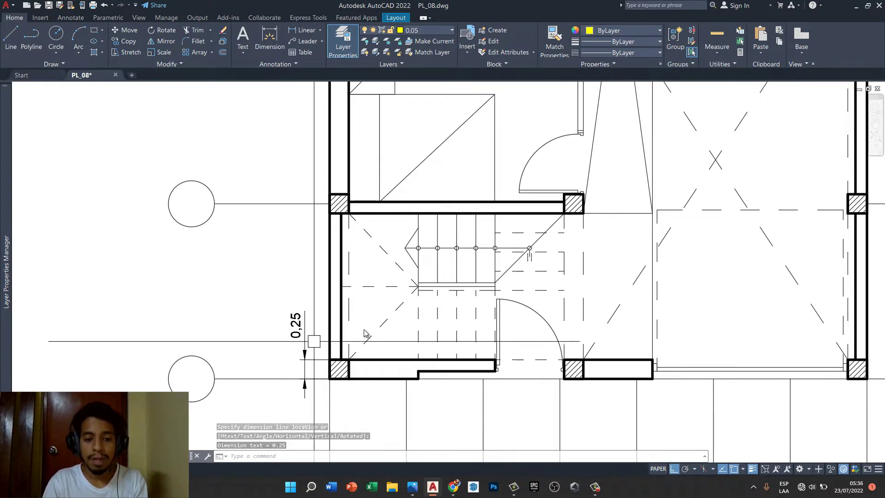
pyautogui.scroll(-3, 318, 325)
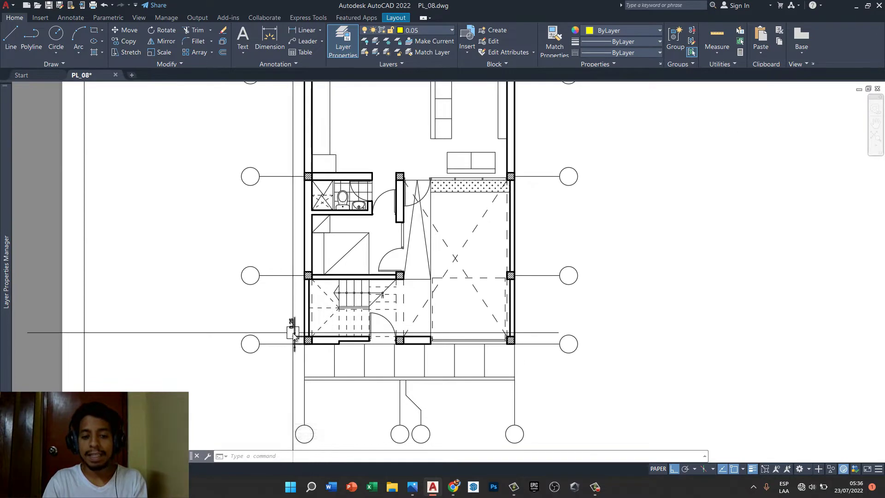
pyautogui.scroll(3, 295, 333)
pyautogui.scroll(-3, 283, 325)
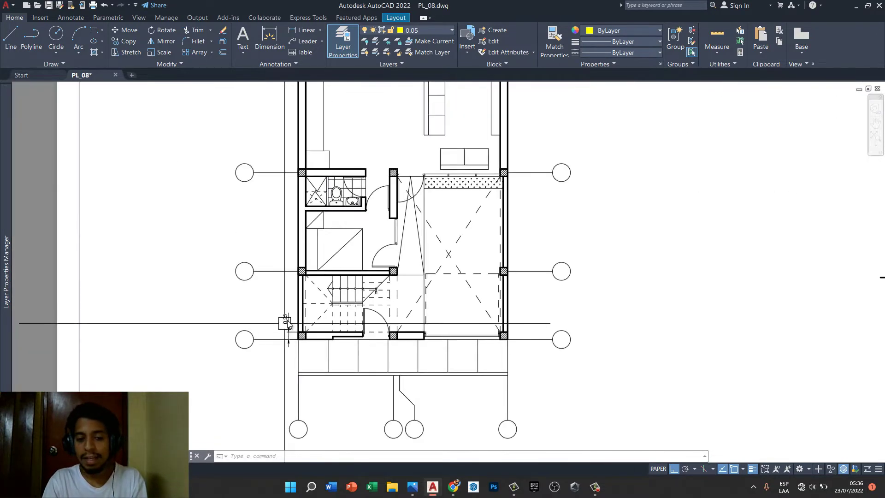
pyautogui.scroll(2, 295, 318)
pyautogui.scroll(-3, 300, 317)
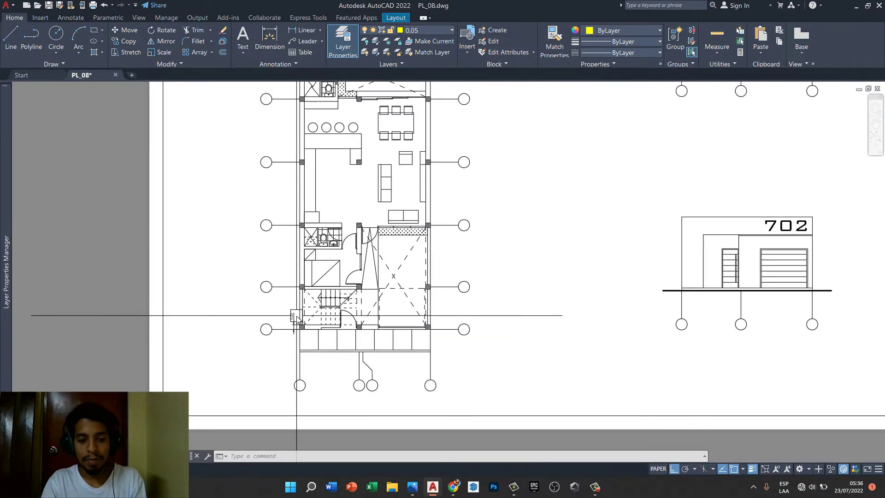
pyautogui.scroll(-2, 298, 315)
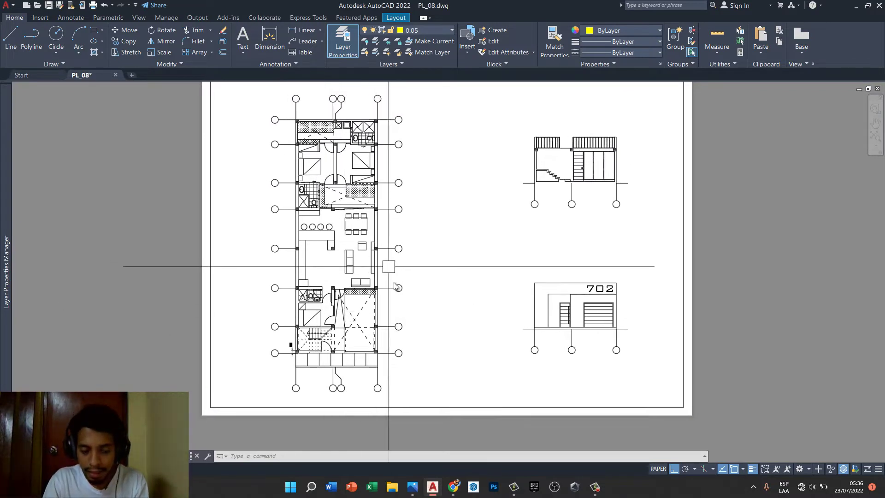
pyautogui.middleClick(354, 282)
pyautogui.middleClick(355, 282)
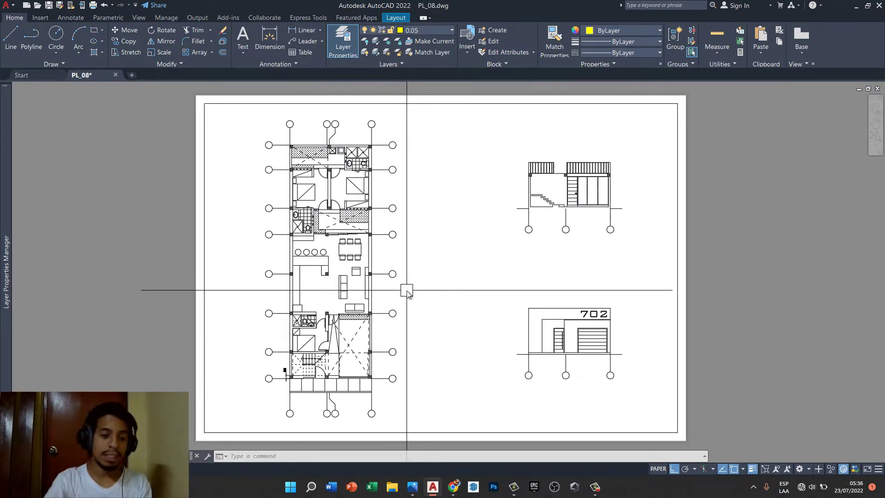
pyautogui.scroll(2, 282, 368)
pyautogui.scroll(2, 282, 369)
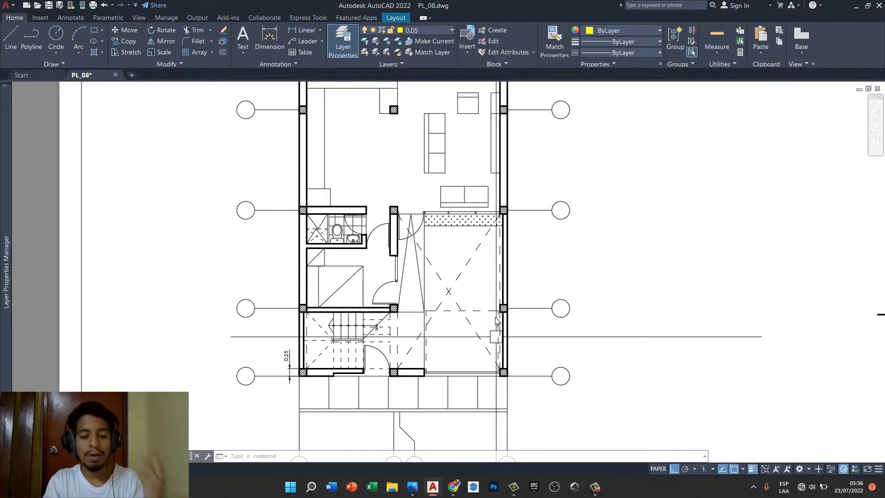
pyautogui.scroll(2, 311, 354)
pyautogui.scroll(2, 294, 369)
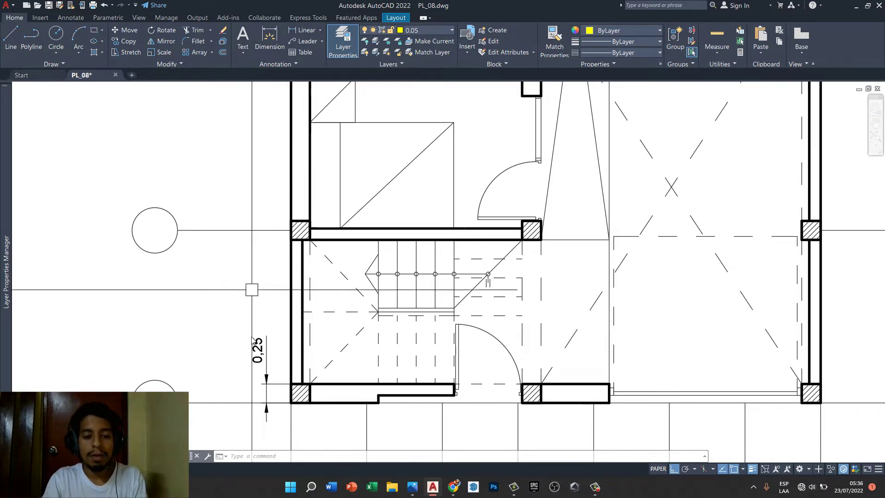
pyautogui.click(286, 65)
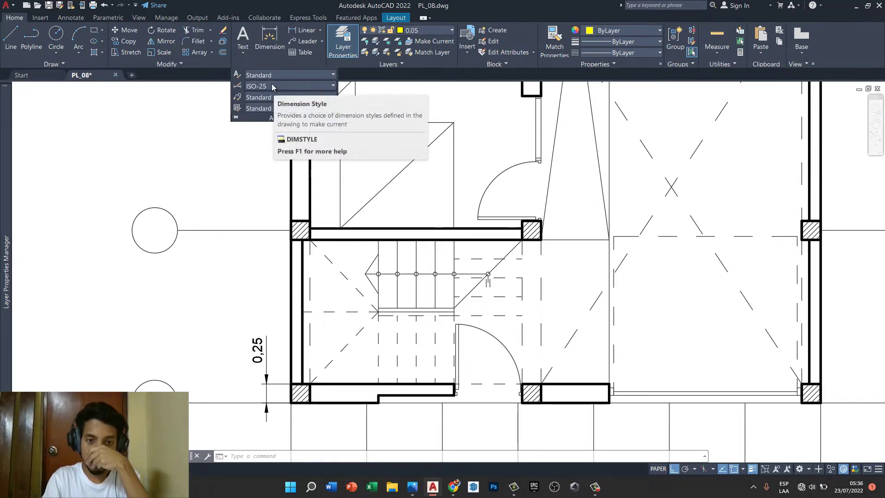
pyautogui.click(272, 85)
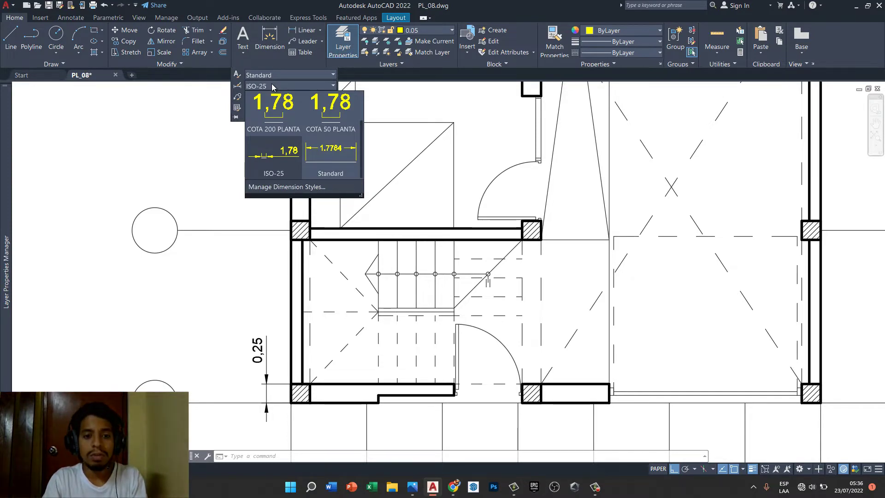
pyautogui.scroll(1, 314, 158)
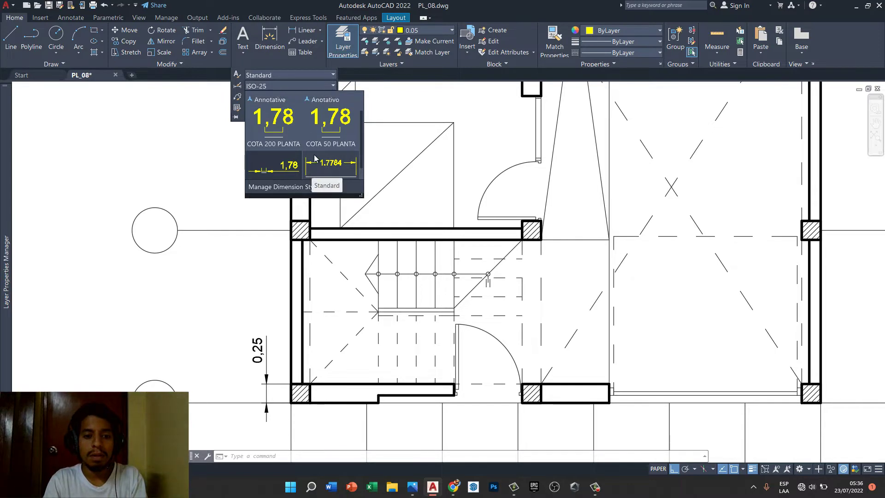
pyautogui.scroll(1, 313, 145)
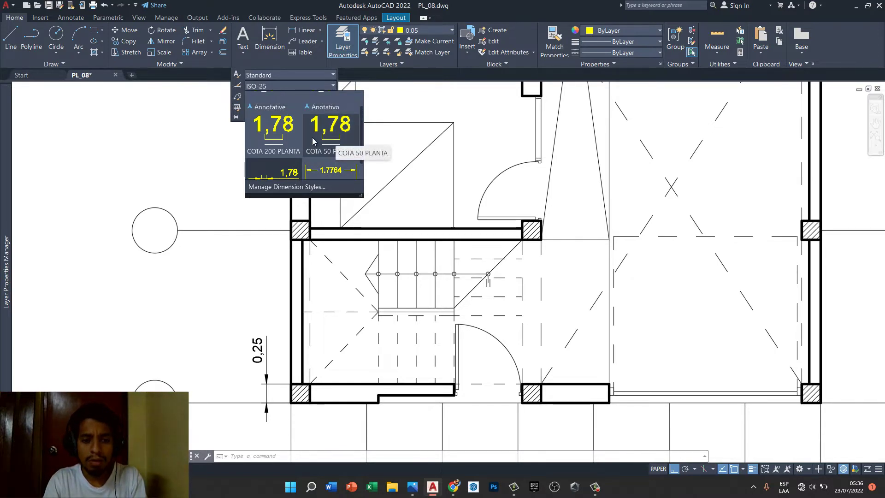
pyautogui.scroll(1, 323, 136)
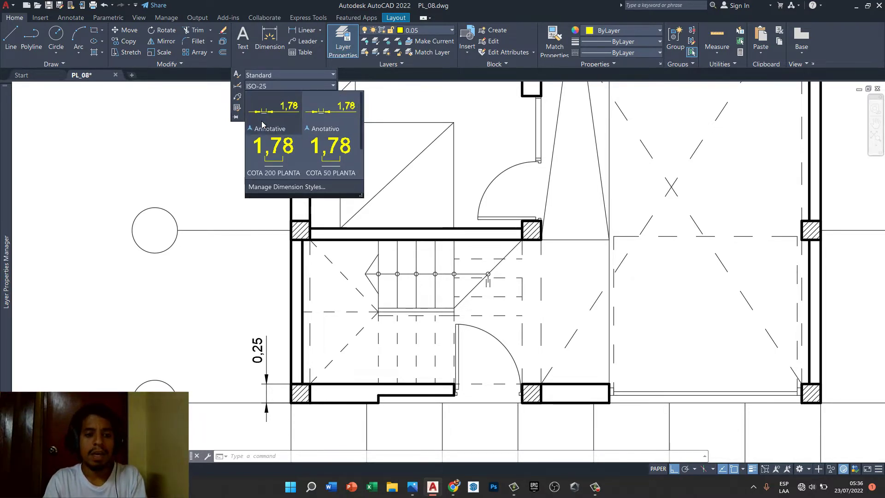
pyautogui.scroll(-2, 277, 116)
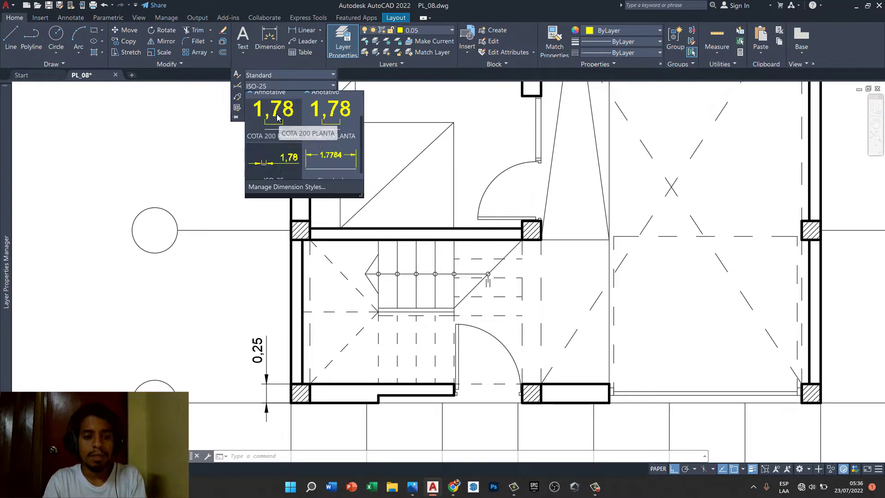
pyautogui.scroll(-1, 277, 116)
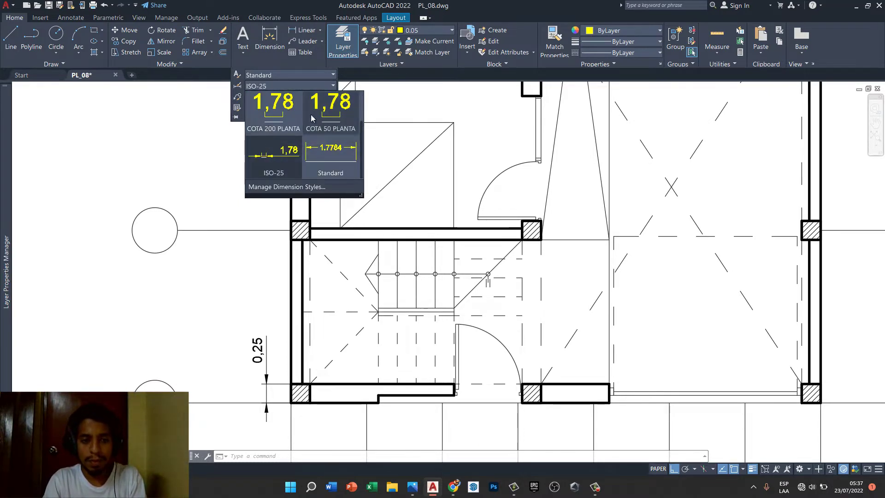
pyautogui.click(278, 86)
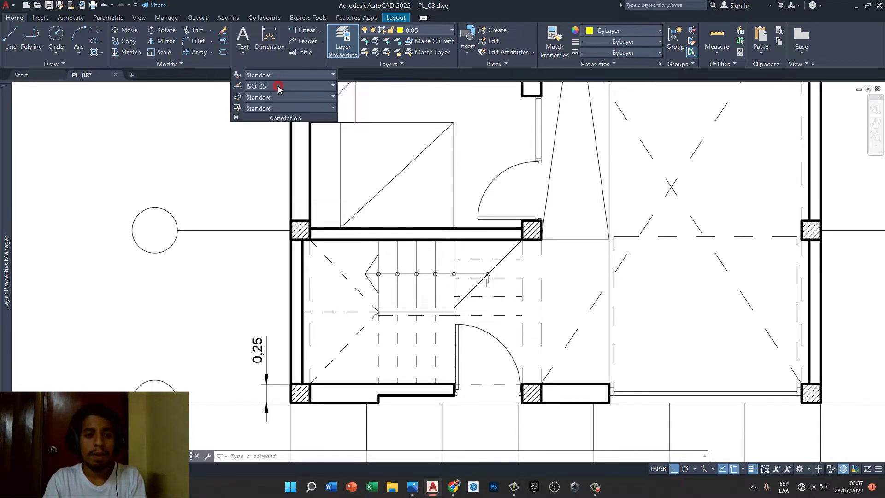
# - Open the Dimension Style Manager and choose Modify for the ISO-25 style
pyautogui.click(238, 87)
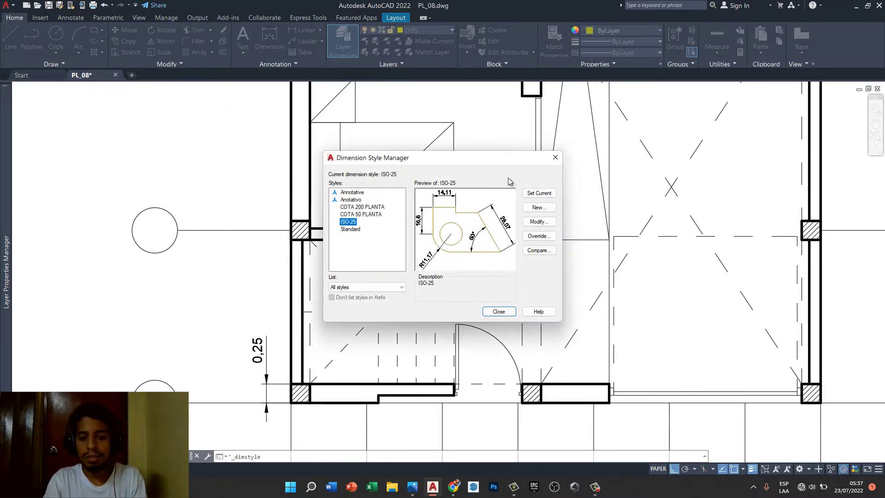
pyautogui.click(555, 157)
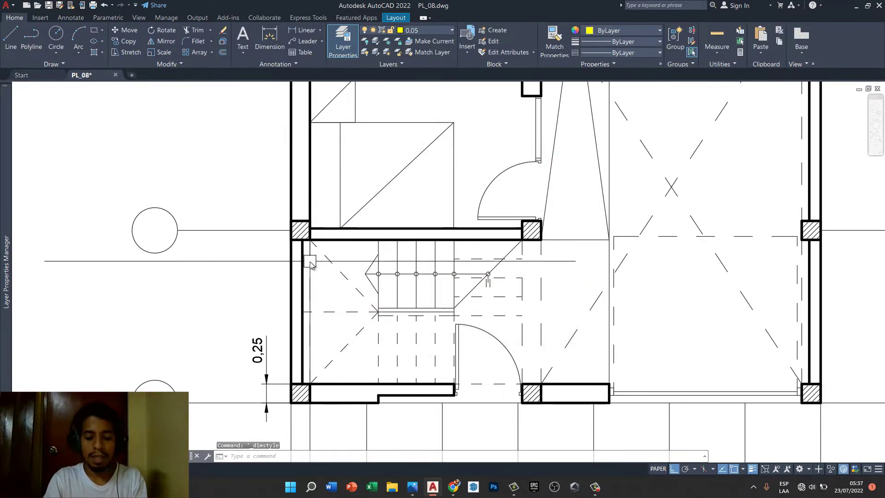
pyautogui.write('D')
pyautogui.press('Return')
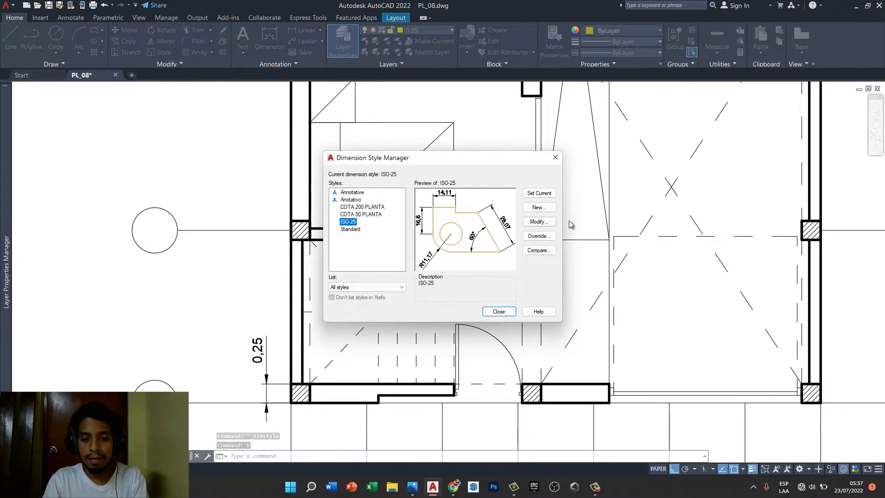
pyautogui.click(539, 222)
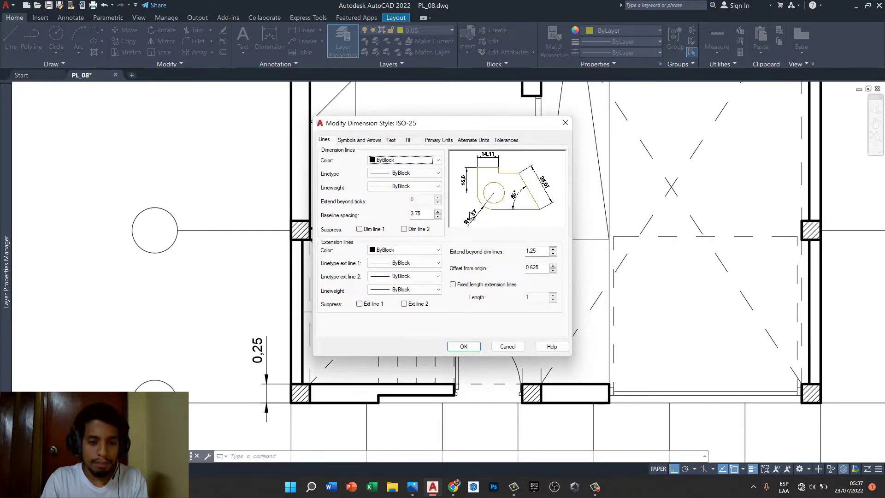
# - Look over the Lines and Symbols and Arrows tabs, returning to the Text tab
pyautogui.click(392, 141)
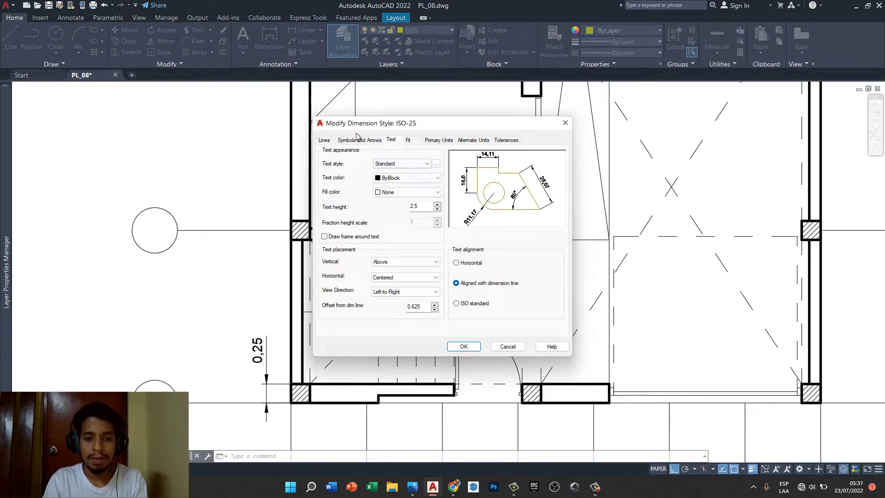
pyautogui.click(324, 140)
pyautogui.click(360, 140)
pyautogui.click(392, 140)
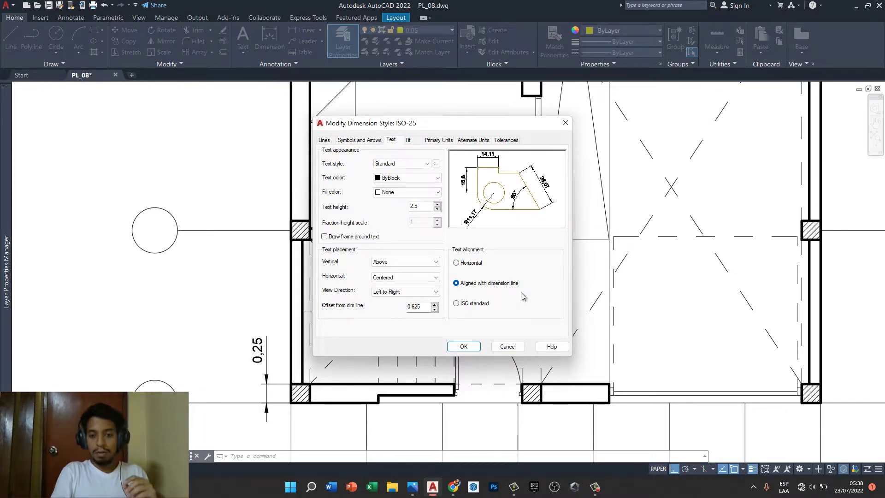
# - Preview Horizontal text alignment, then keep text Aligned with dimension line
pyautogui.click(456, 263)
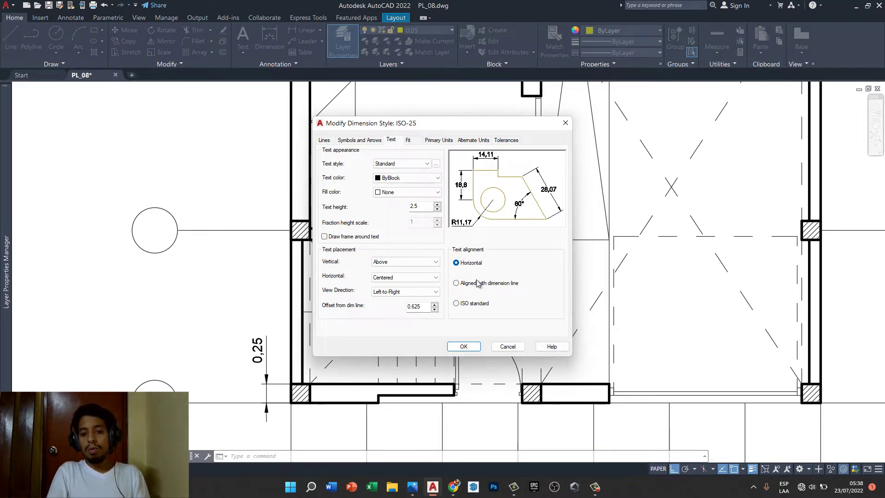
pyautogui.click(456, 282)
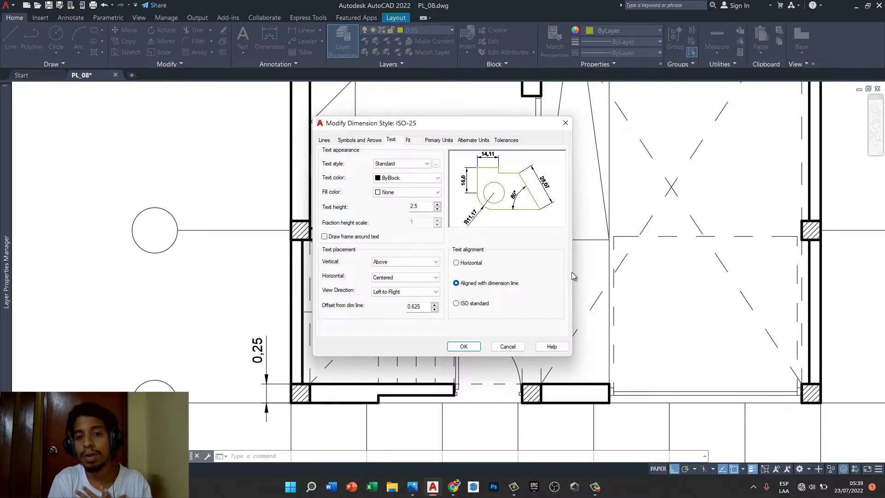
pyautogui.click(456, 263)
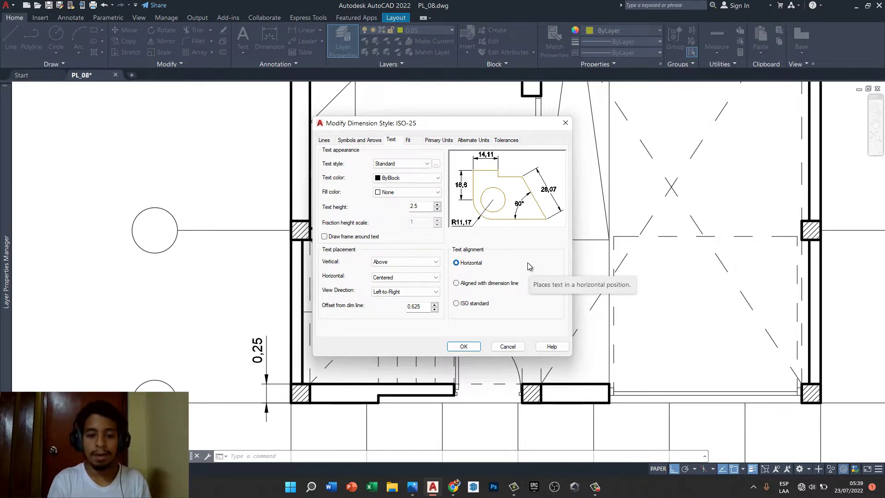
pyautogui.click(456, 282)
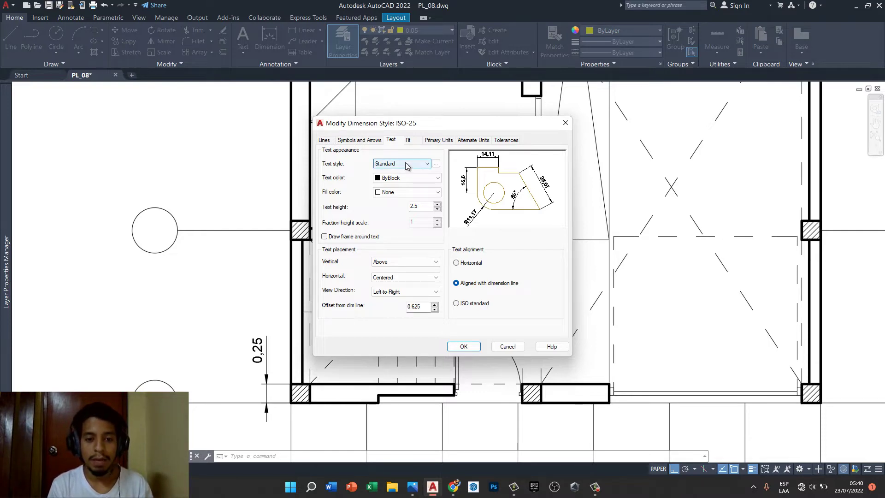
# - In the Lines tab, set fixed extension length, origin offset and extend-beyond values to 0.5
pyautogui.click(323, 141)
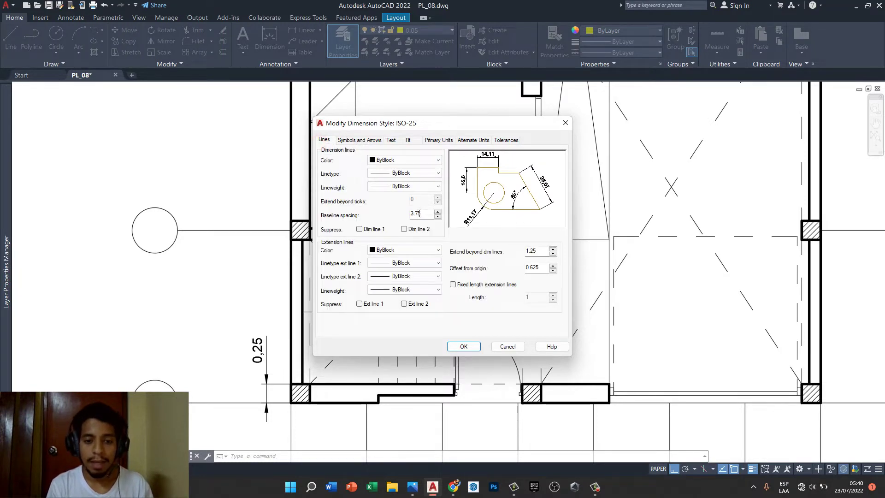
pyautogui.click(453, 285)
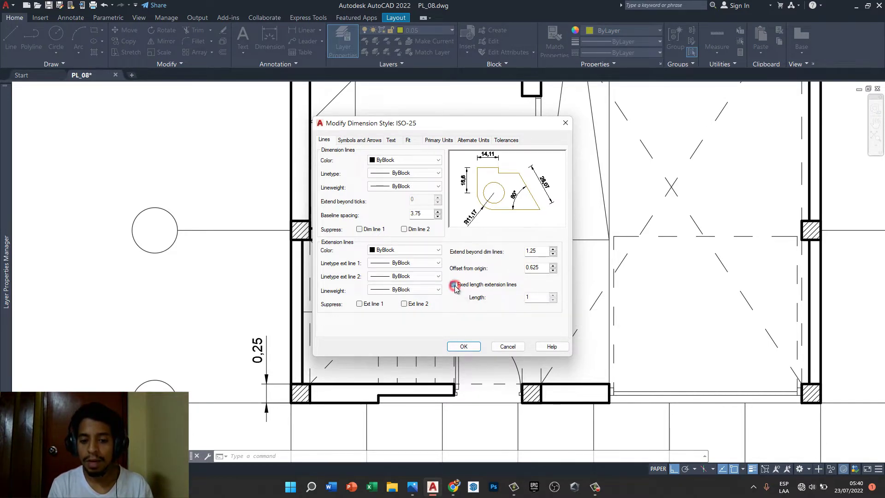
pyautogui.moveTo(534, 301); pyautogui.dragTo(487, 301)
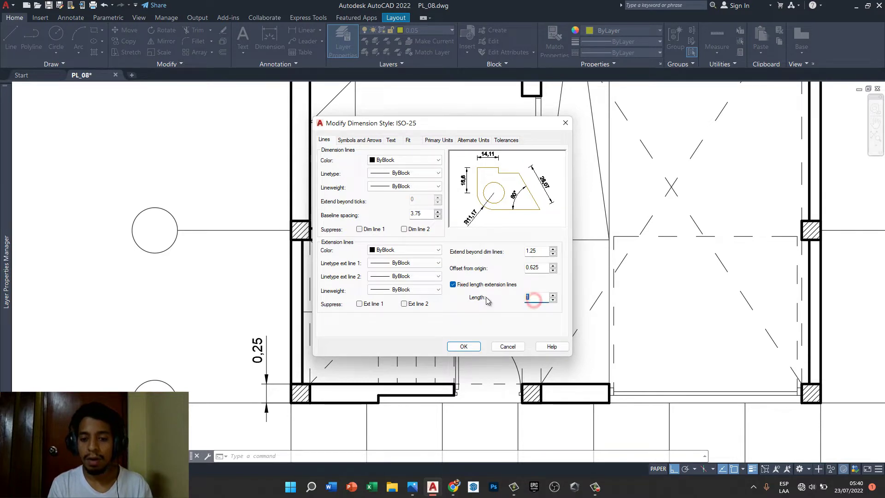
pyautogui.press('BackSpace')
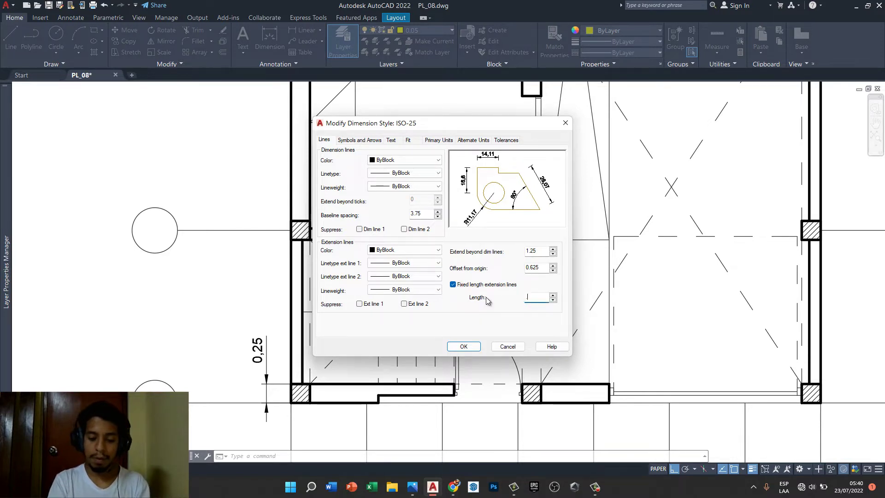
pyautogui.write('5')
pyautogui.moveTo(546, 270); pyautogui.dragTo(512, 272)
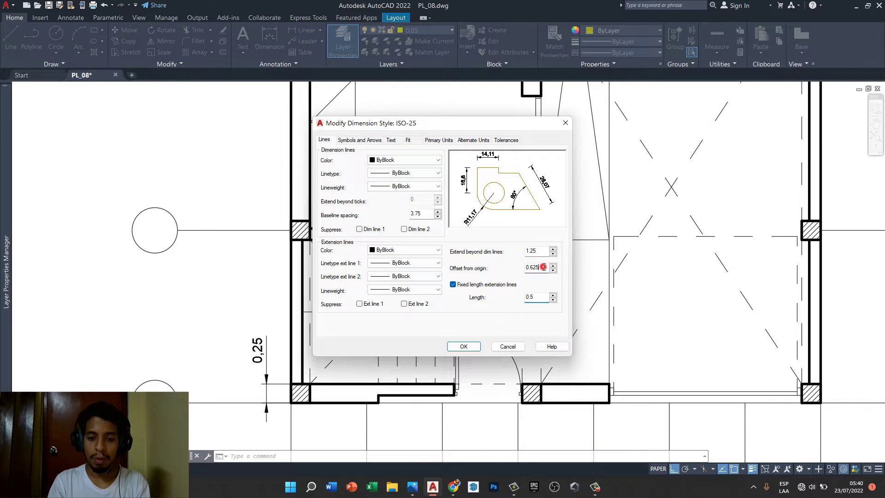
pyautogui.write('.5')
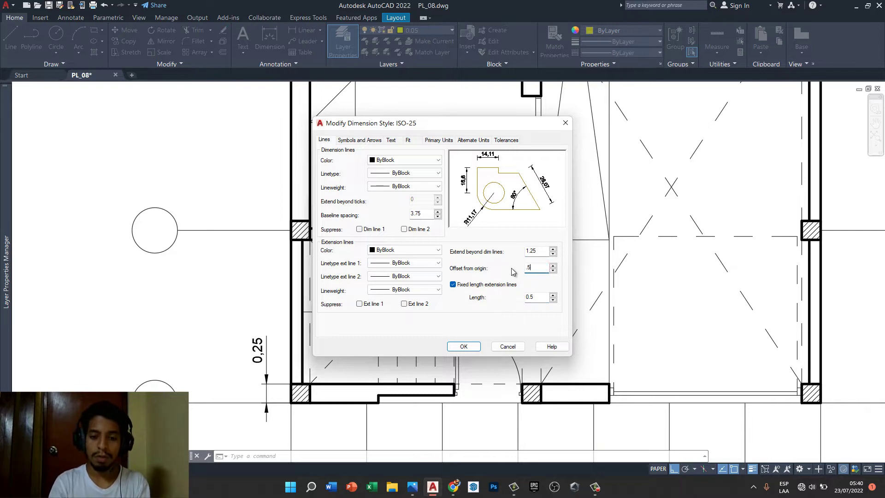
pyautogui.moveTo(543, 254); pyautogui.dragTo(494, 252)
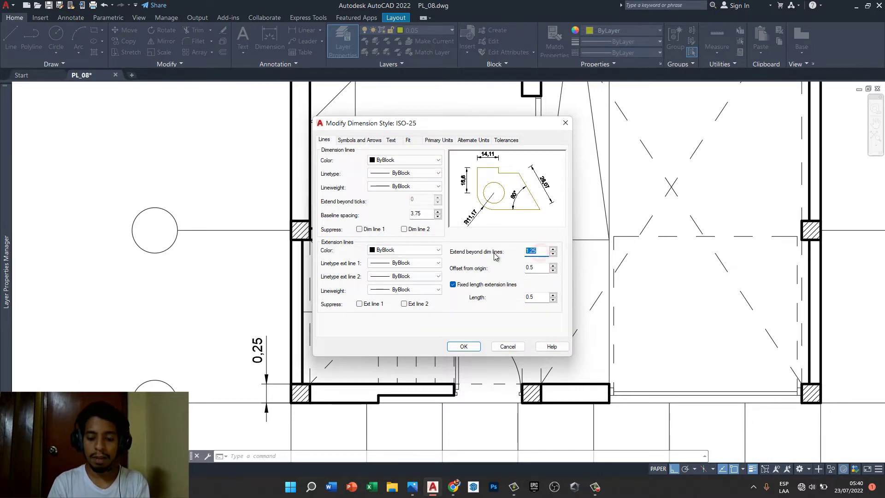
pyautogui.press('BackSpace')
pyautogui.write('.5')
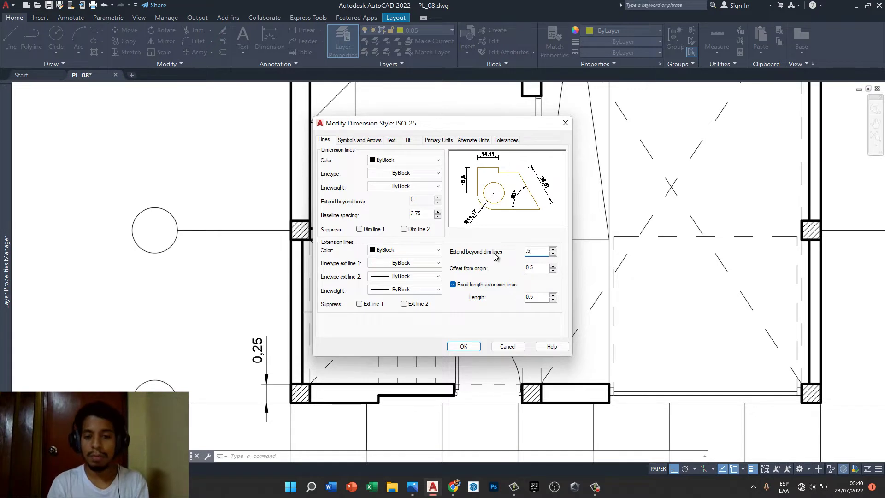
pyautogui.click(543, 269)
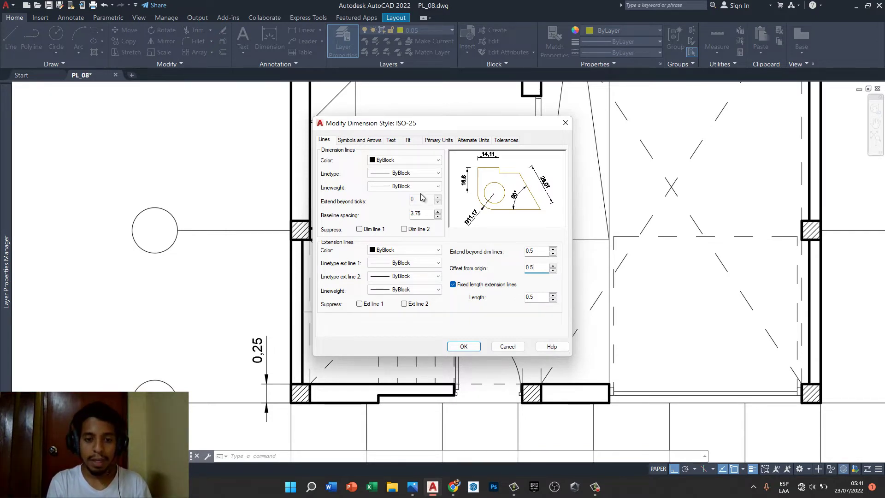
# - Set the ISO-25 first arrowhead to Architectural tick, confirm, and close the Dimension Style Manager
pyautogui.click(371, 140)
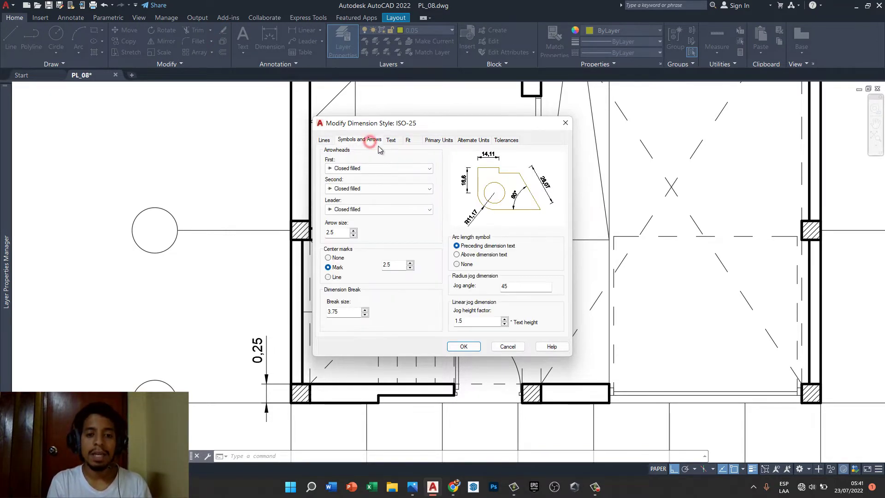
pyautogui.click(387, 169)
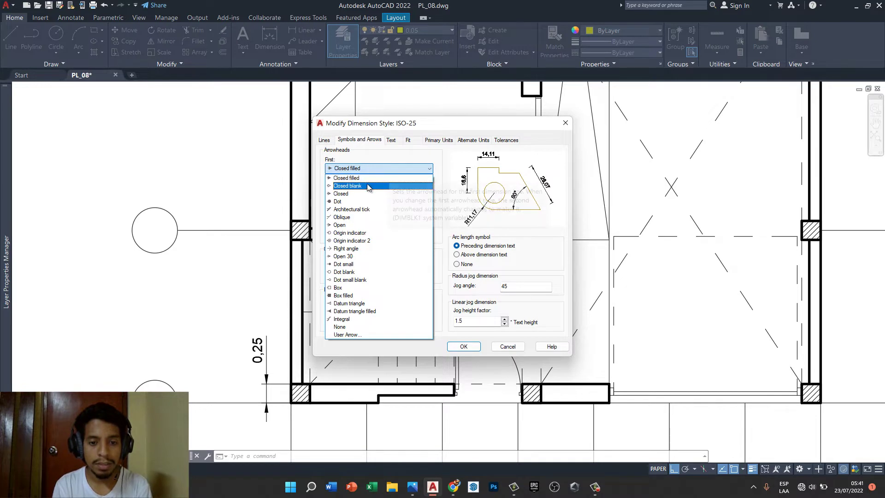
pyautogui.click(355, 210)
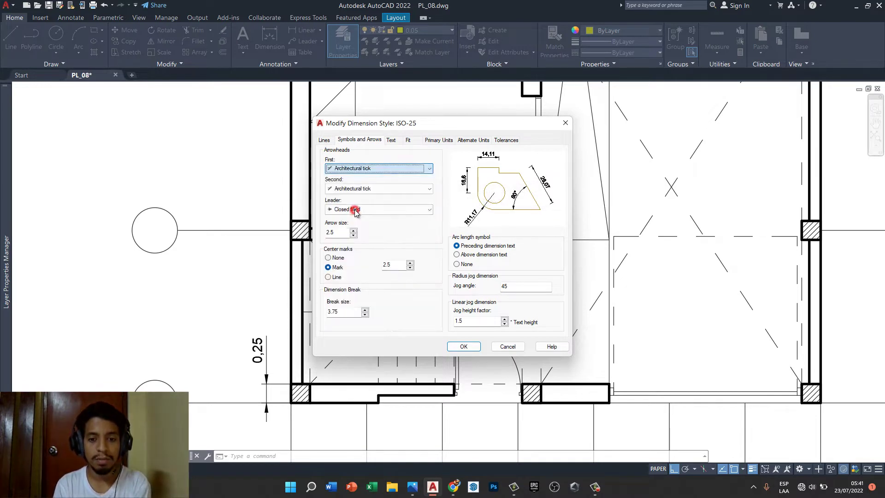
pyautogui.click(352, 169)
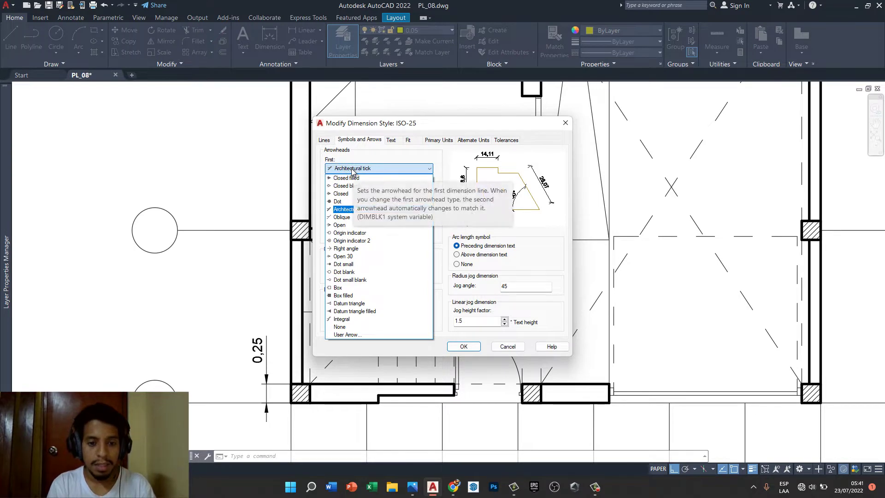
pyautogui.click(352, 169)
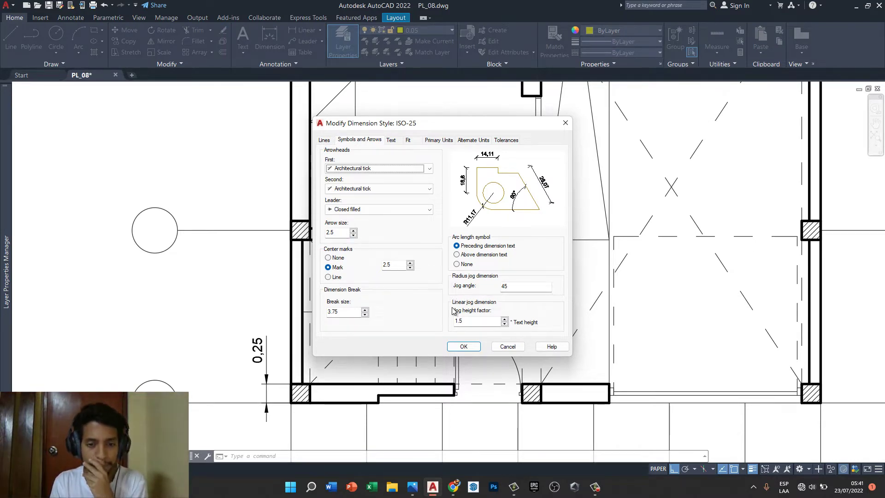
pyautogui.click(464, 346)
pyautogui.click(492, 311)
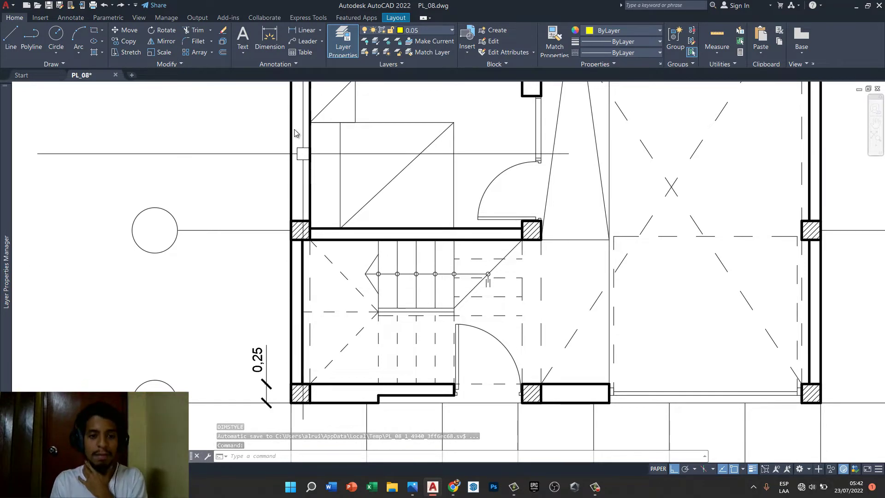
# - Open the Dimension Style Manager from the Annotation panel and start modifying ISO-25
pyautogui.click(282, 65)
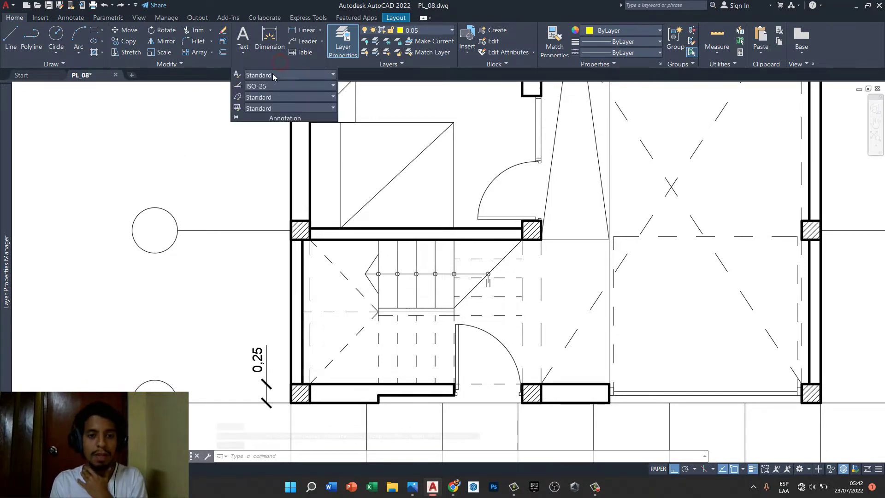
pyautogui.click(238, 86)
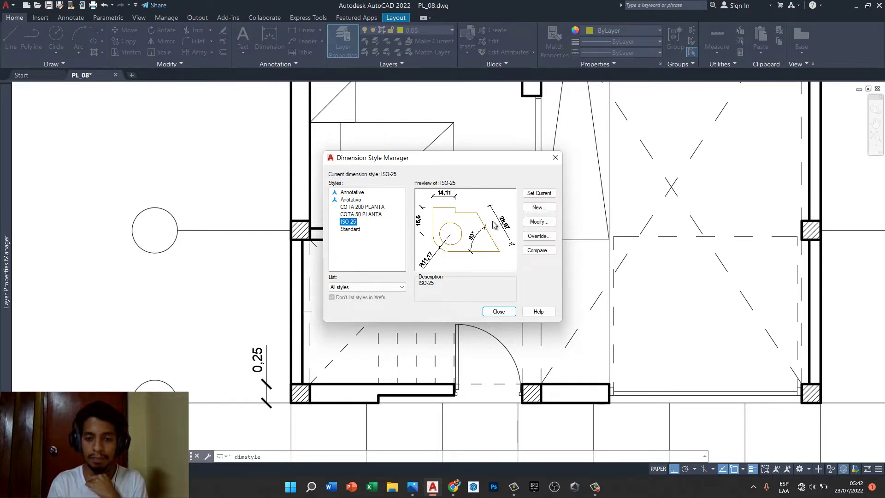
pyautogui.click(539, 222)
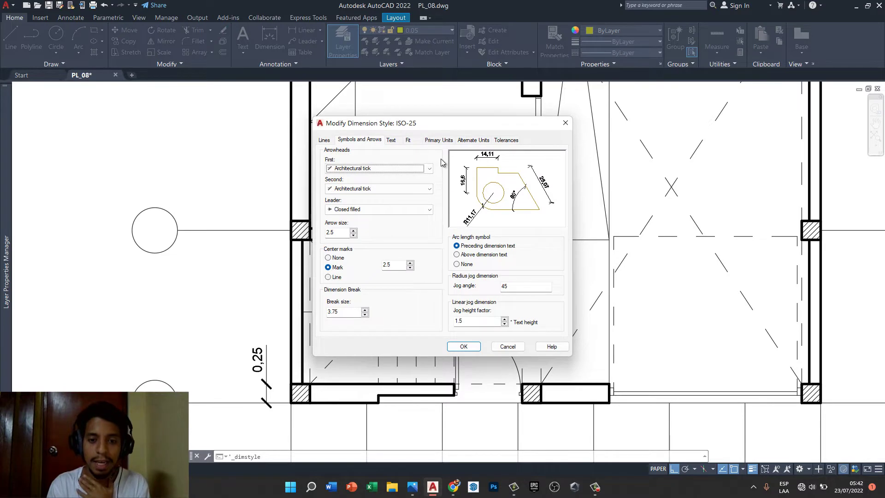
# - On Fit, suppress arrows that don't fit and always keep text between extension lines
pyautogui.click(408, 141)
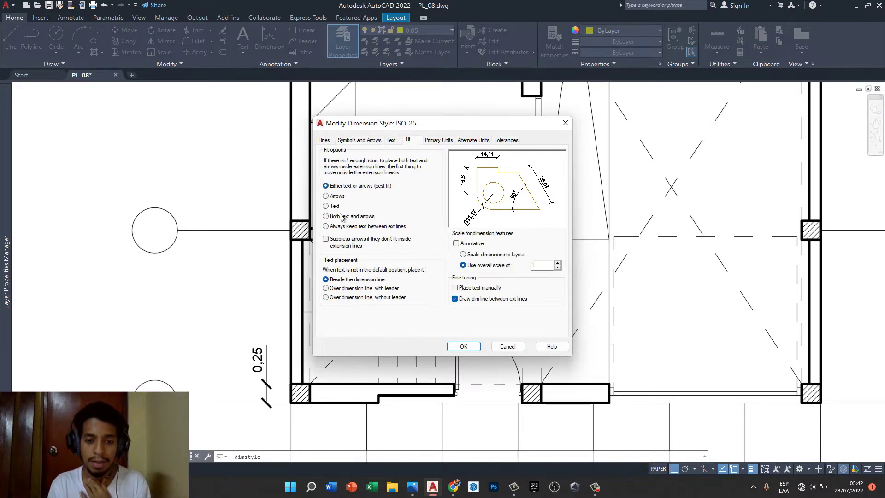
pyautogui.click(327, 239)
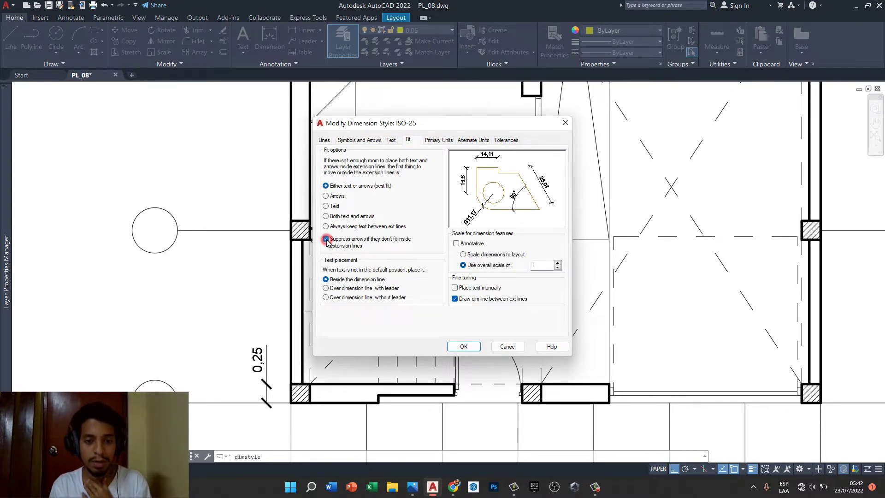
pyautogui.click(326, 226)
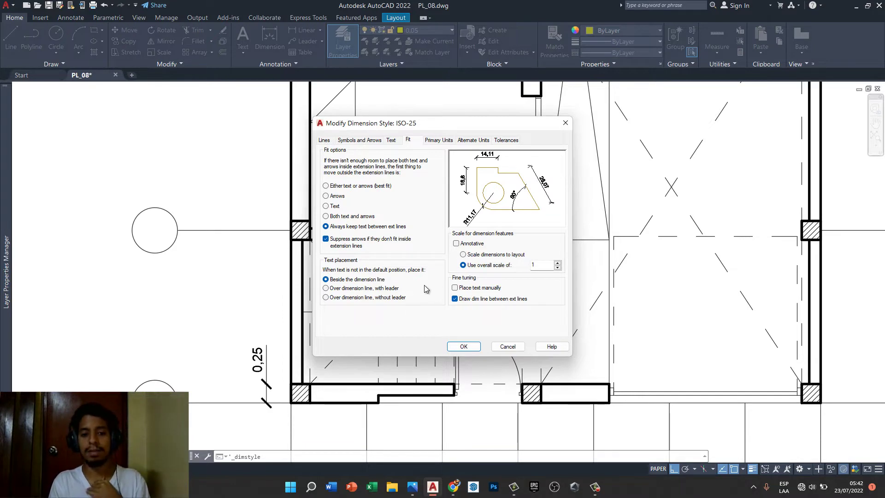
pyautogui.click(463, 346)
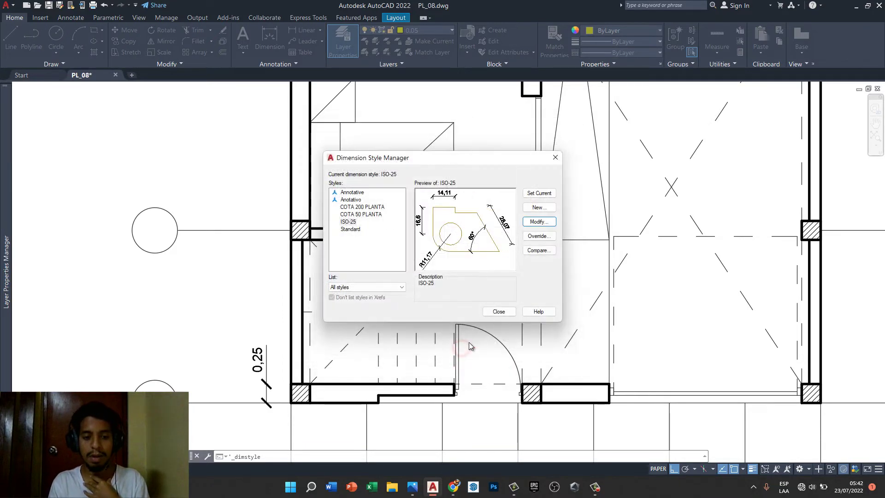
# - Close the Dimension Style Manager and begin entering DCO at the command line
pyautogui.click(499, 312)
pyautogui.write('D')
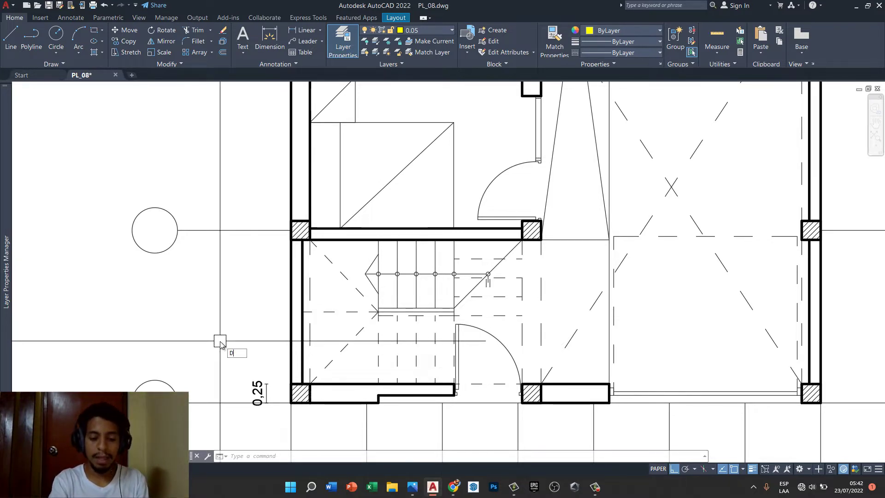
pyautogui.write('c')
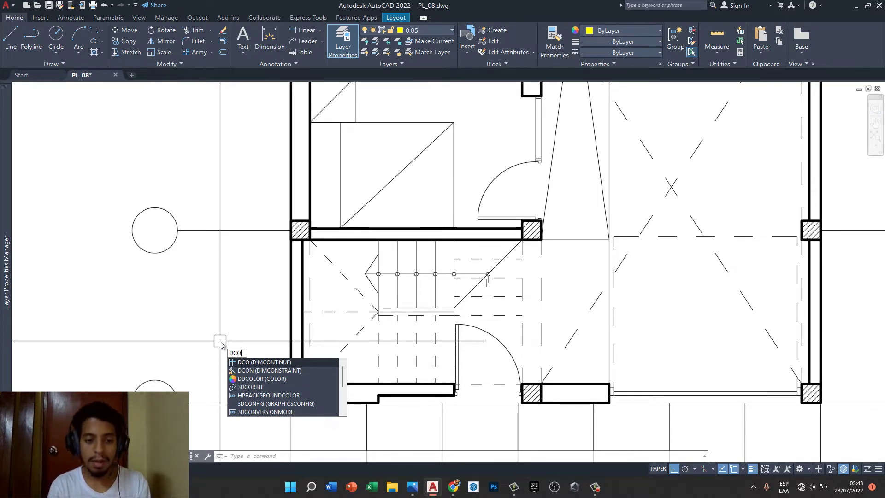
# - Continue the left-wall chain with 1,91, 0,25, 1,9, 0,15, 1 and 0,25 dimensions
pyautogui.press('Return')
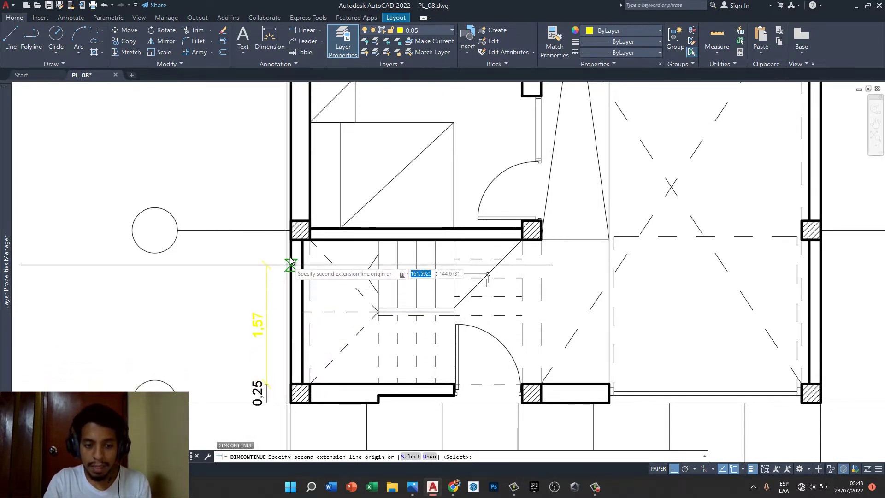
pyautogui.click(293, 240)
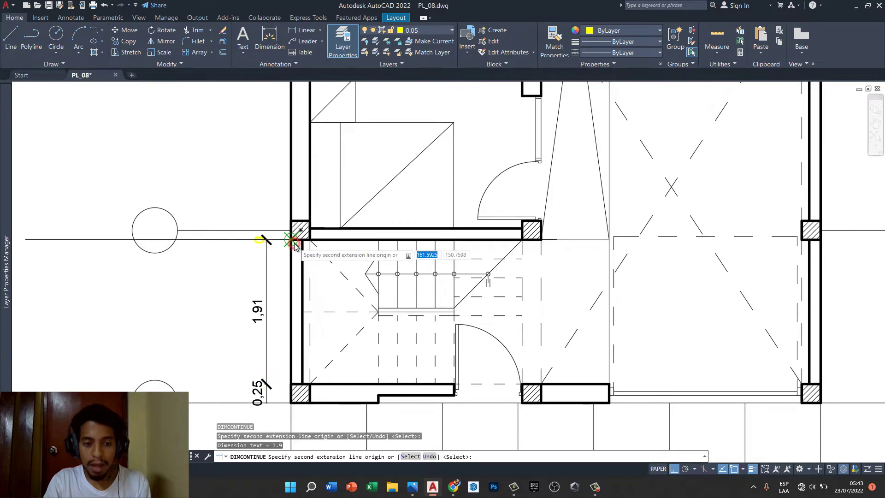
pyautogui.click(290, 221)
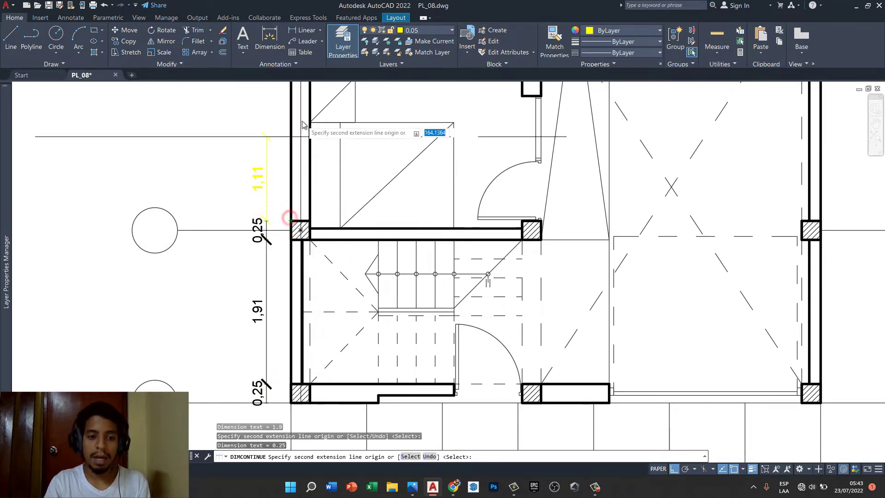
pyautogui.scroll(-4, 306, 306)
pyautogui.scroll(4, 295, 207)
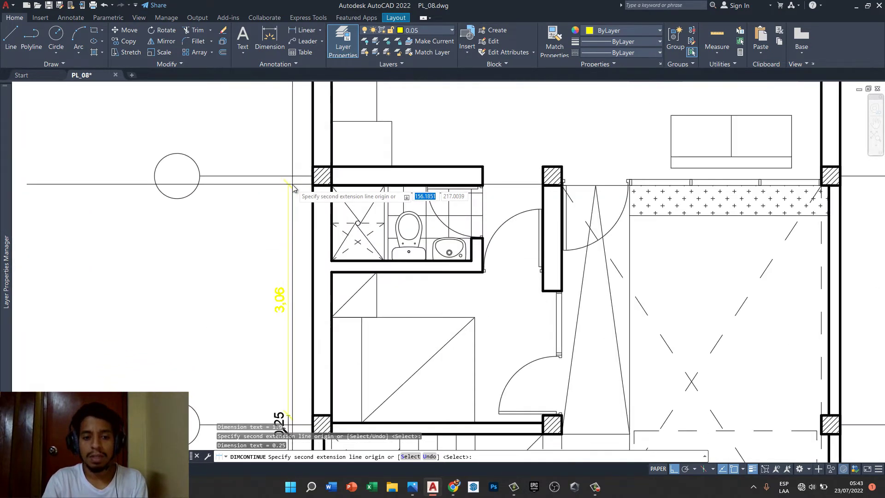
pyautogui.scroll(-2, 299, 249)
pyautogui.scroll(4, 305, 254)
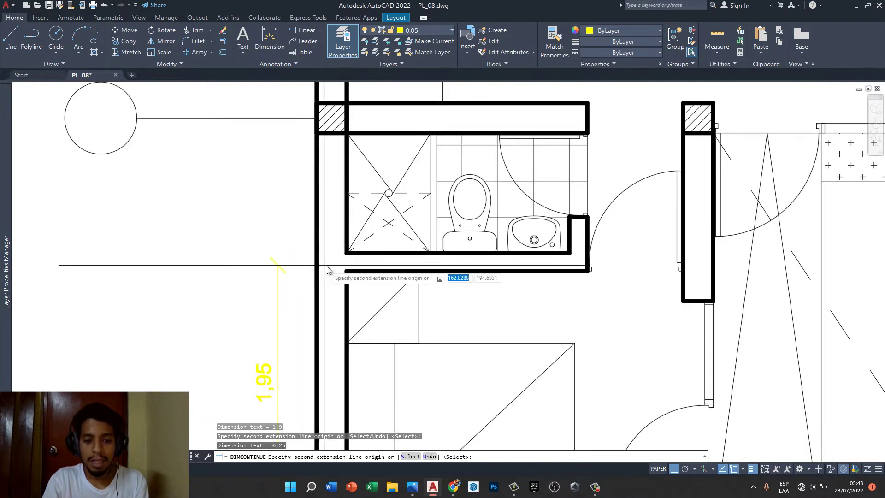
pyautogui.click(346, 270)
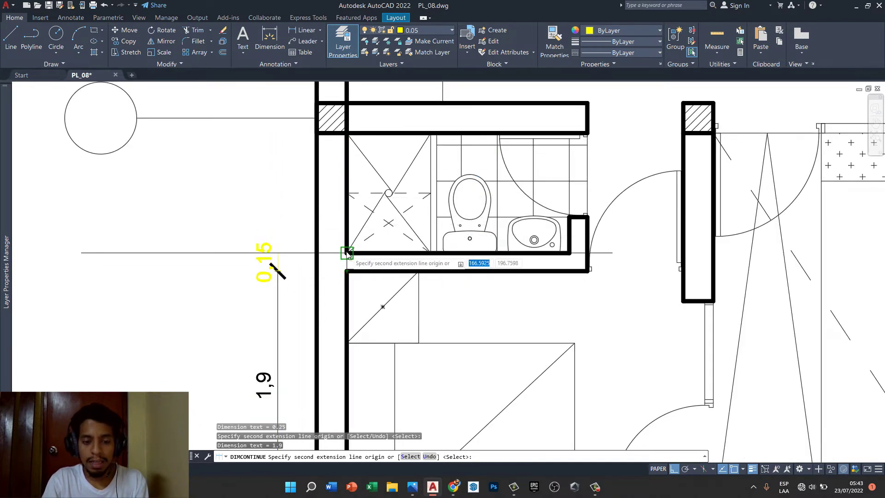
pyautogui.click(347, 253)
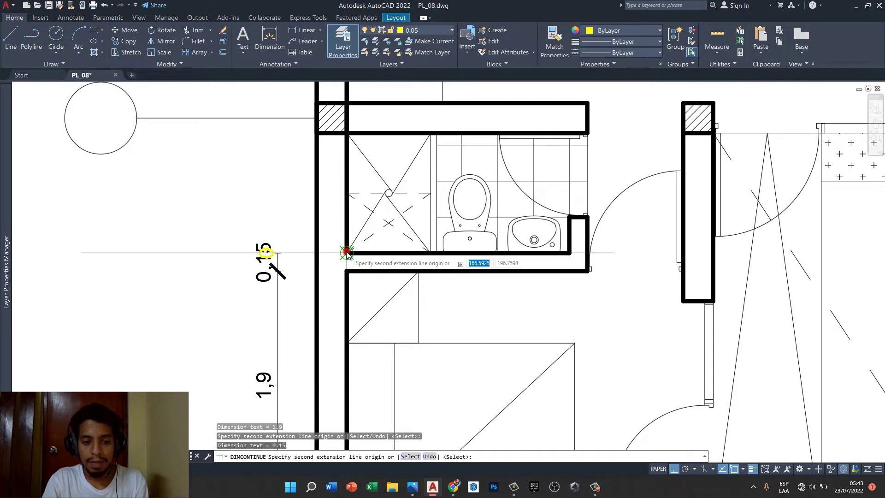
pyautogui.click(317, 134)
pyautogui.click(317, 102)
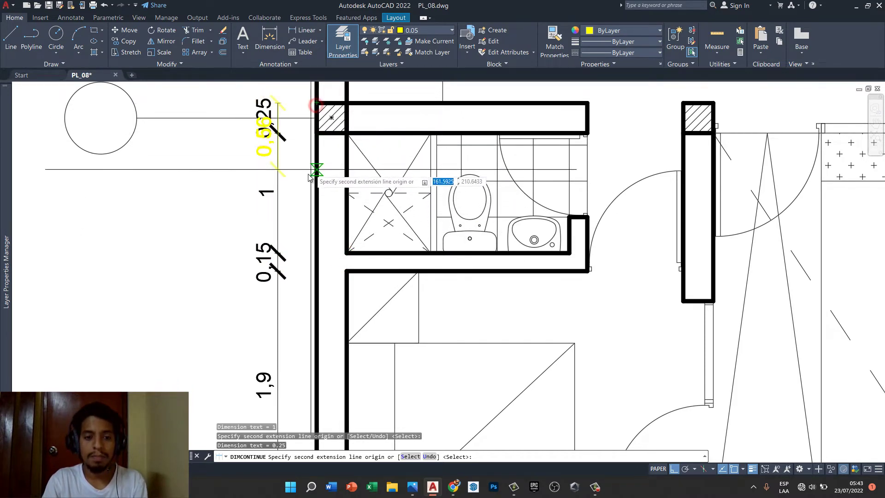
pyautogui.press('Escape')
pyautogui.scroll(-3, 347, 341)
pyautogui.scroll(-2, 346, 341)
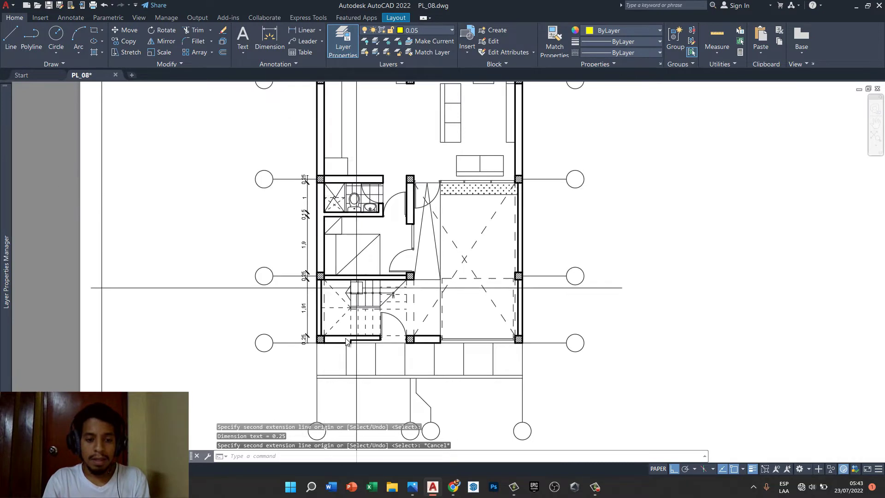
pyautogui.scroll(2, 347, 342)
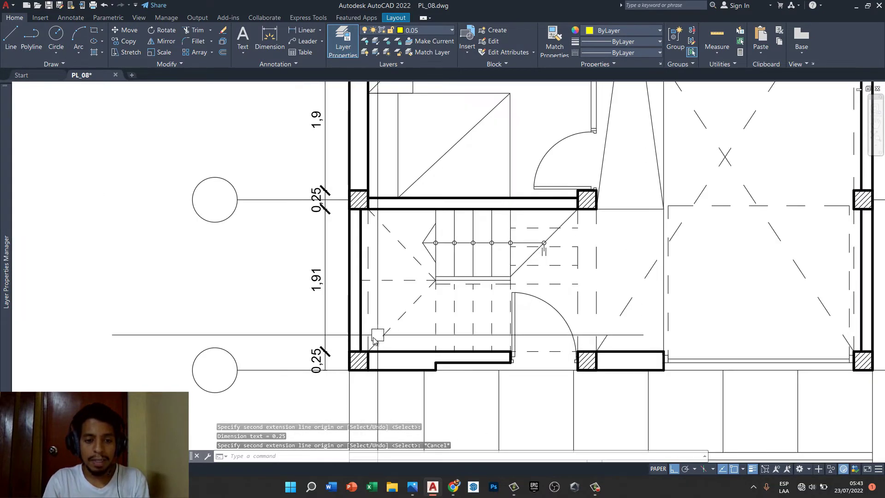
pyautogui.scroll(3, 355, 350)
pyautogui.scroll(3, 318, 351)
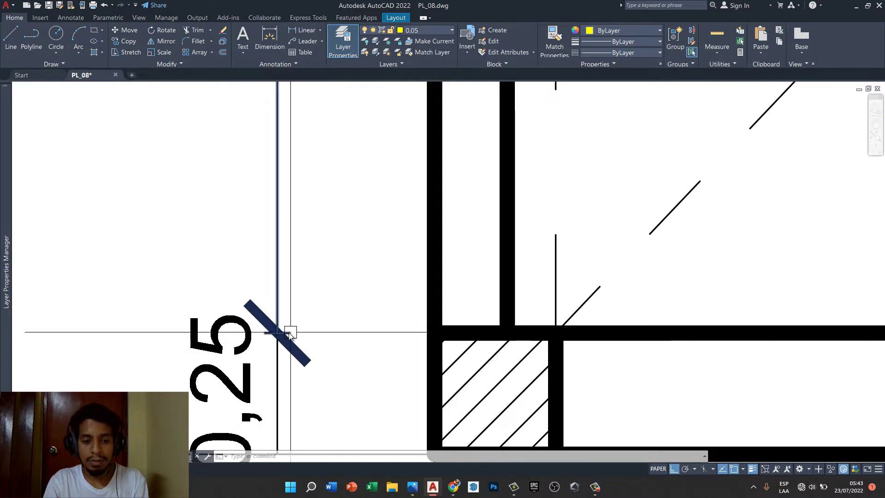
pyautogui.scroll(-5, 331, 330)
pyautogui.write('ACO')
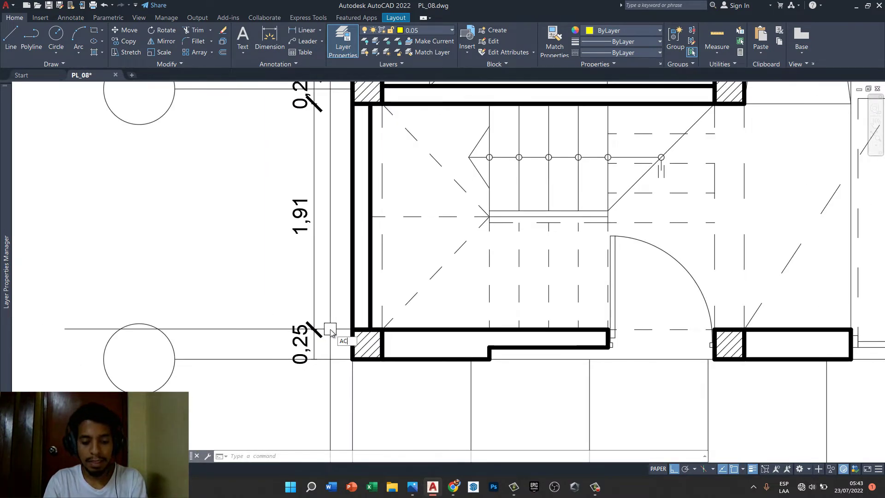
pyautogui.press('Escape')
pyautogui.press('Escape')
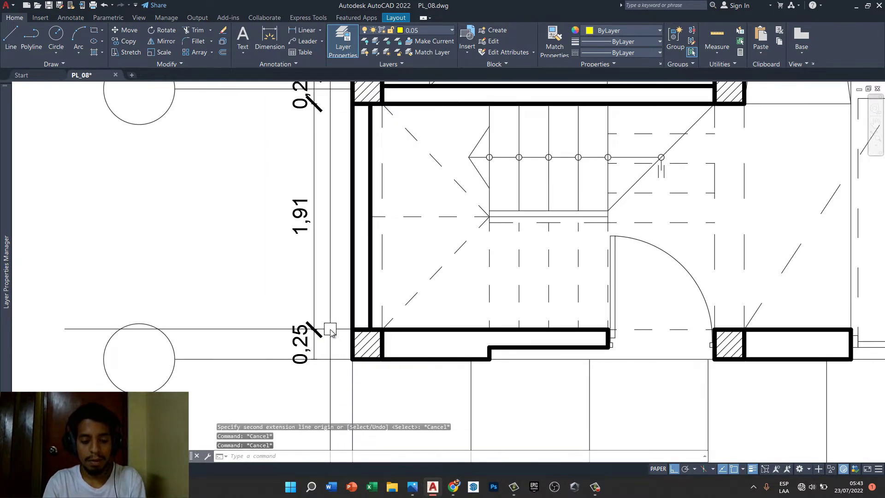
pyautogui.write('DLI')
pyautogui.press('Return')
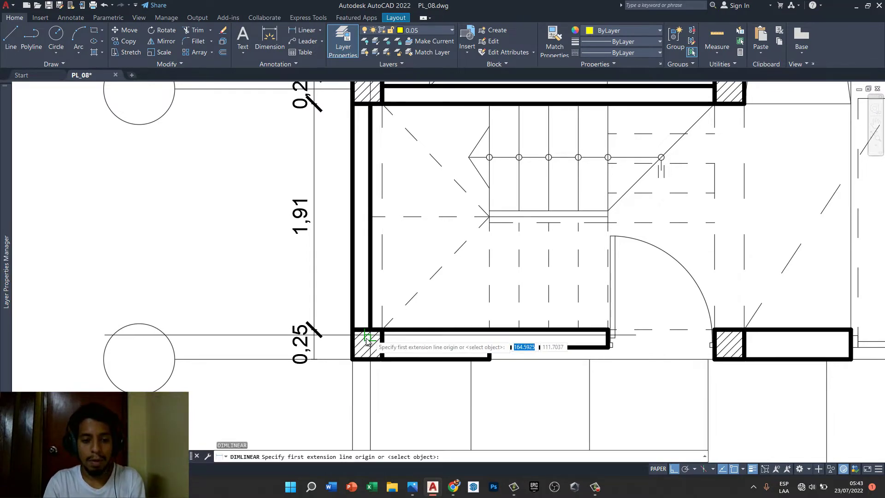
pyautogui.click(347, 332)
pyautogui.click(351, 285)
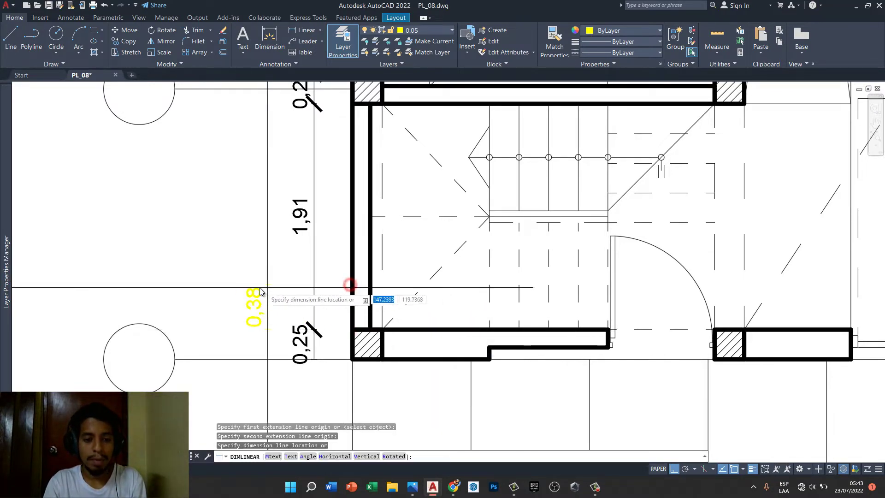
pyautogui.click(251, 295)
pyautogui.scroll(2, 251, 295)
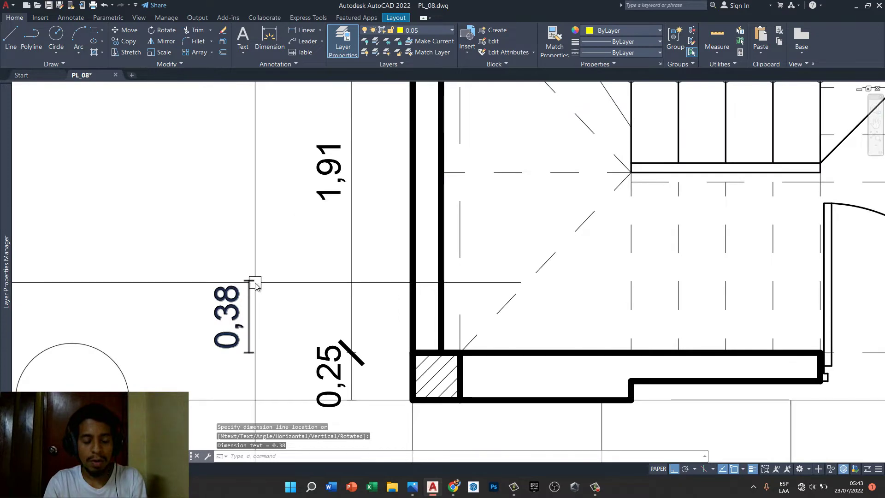
pyautogui.click(249, 286)
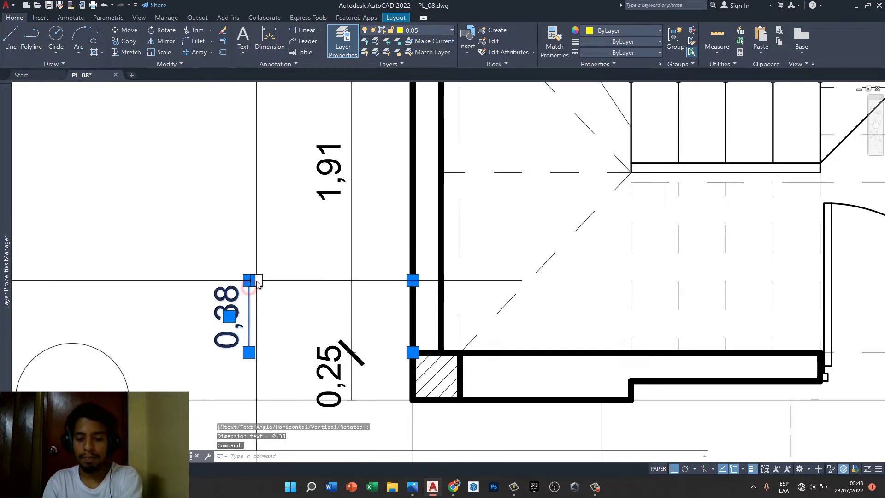
pyautogui.press('Delete')
pyautogui.scroll(-2, 292, 302)
pyautogui.scroll(-4, 328, 299)
pyautogui.scroll(1, 338, 228)
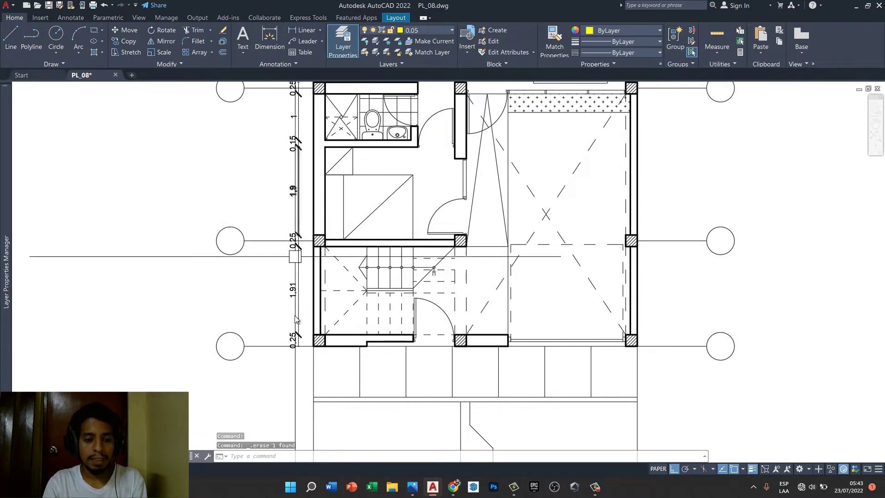
pyautogui.scroll(3, 299, 335)
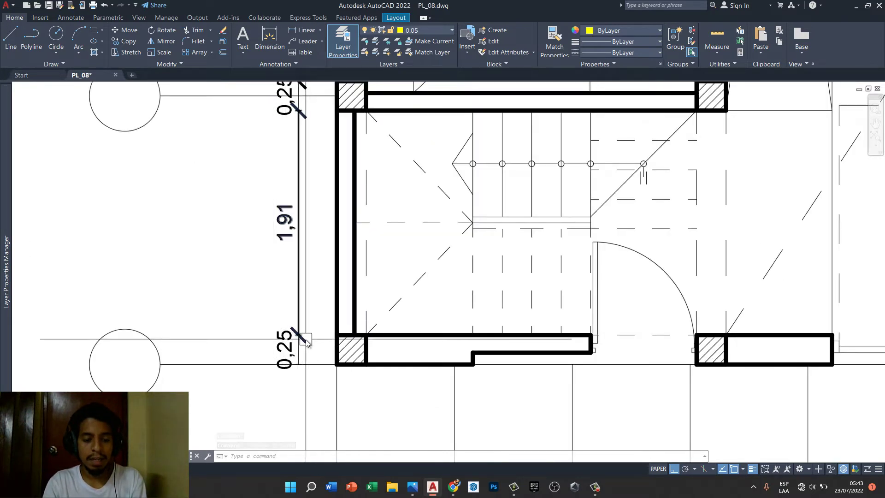
pyautogui.scroll(-2, 307, 339)
pyautogui.scroll(-2, 325, 279)
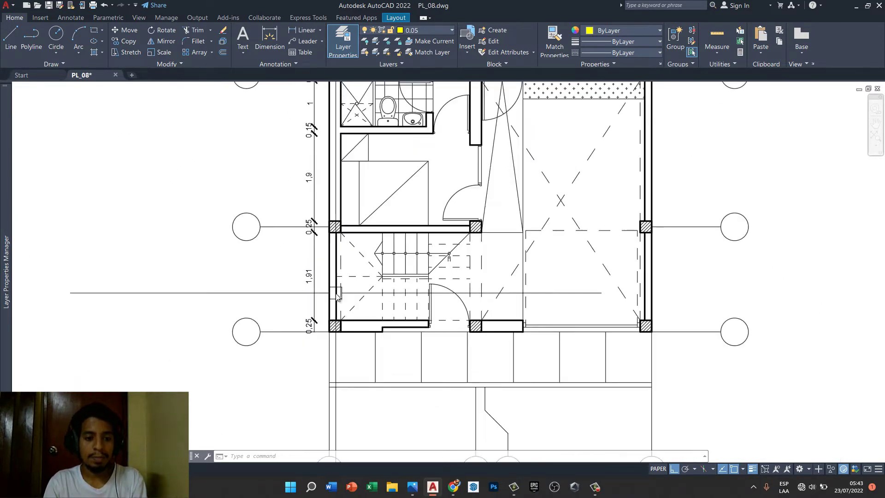
pyautogui.scroll(-2, 308, 279)
pyautogui.scroll(2, 300, 184)
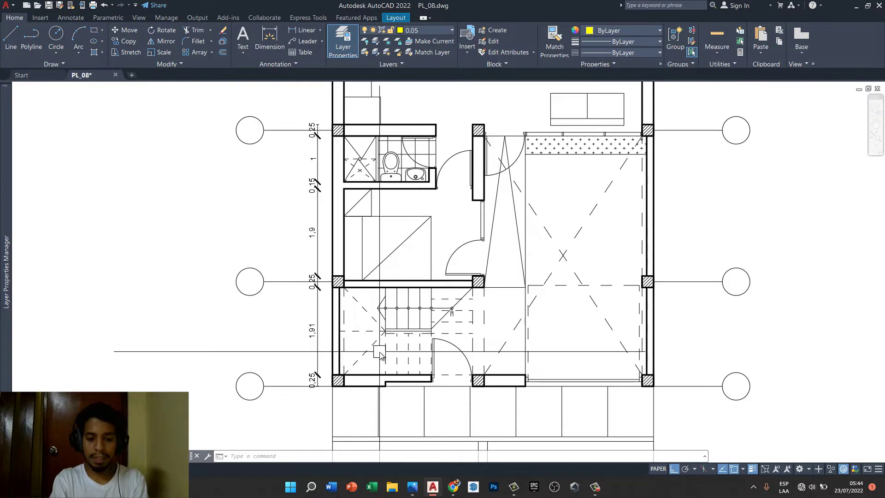
# - Modify ISO-25 via D: arrow size 1.7 and fixed extension line length 2
pyautogui.write('d')
pyautogui.press('Return')
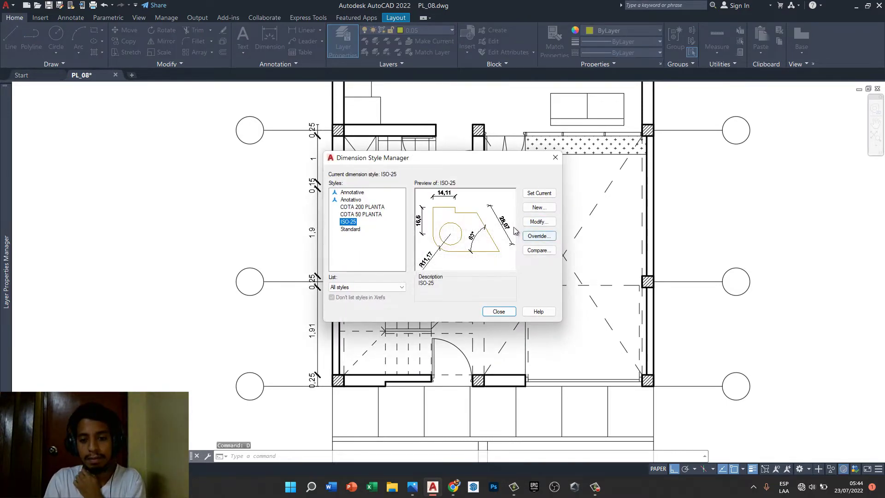
pyautogui.click(540, 221)
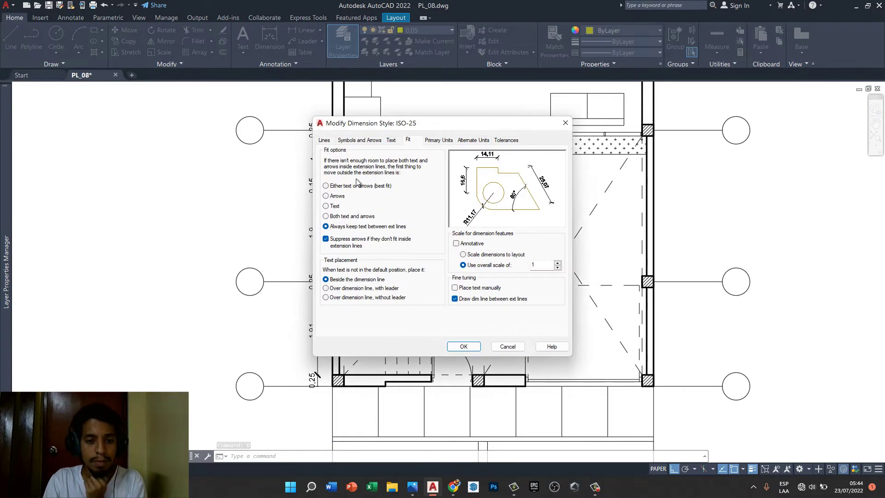
pyautogui.click(364, 142)
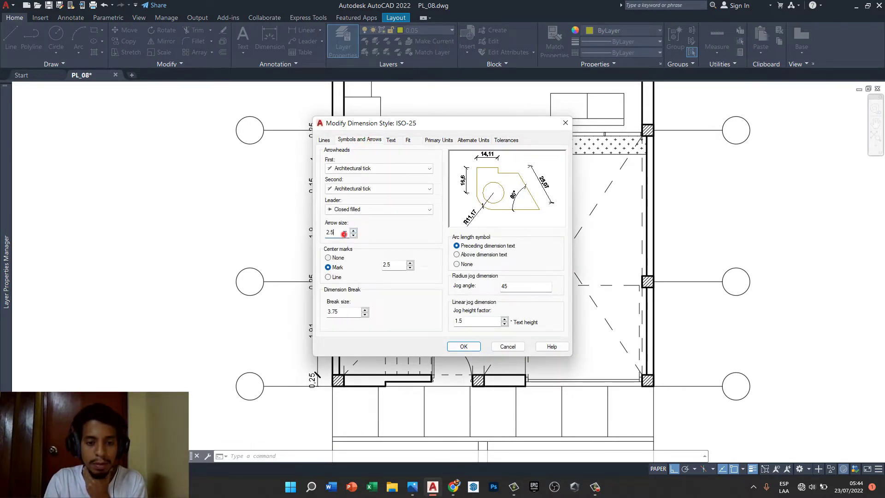
pyautogui.write('1.7')
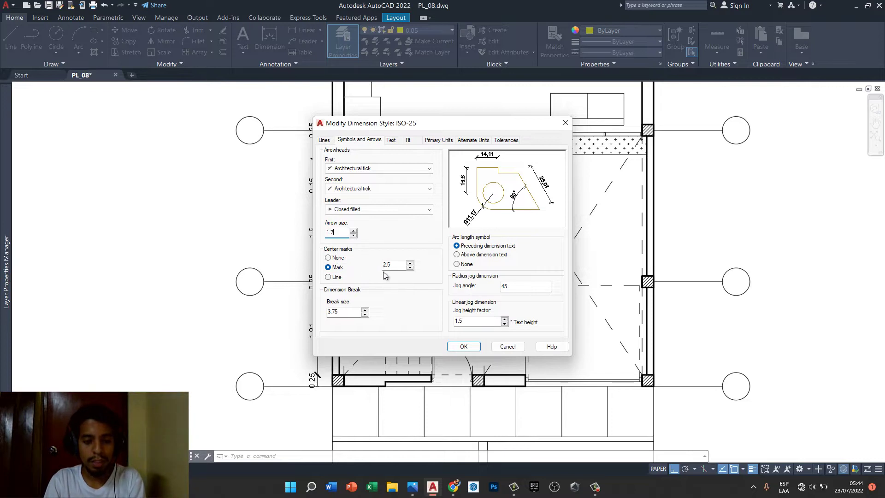
pyautogui.click(387, 266)
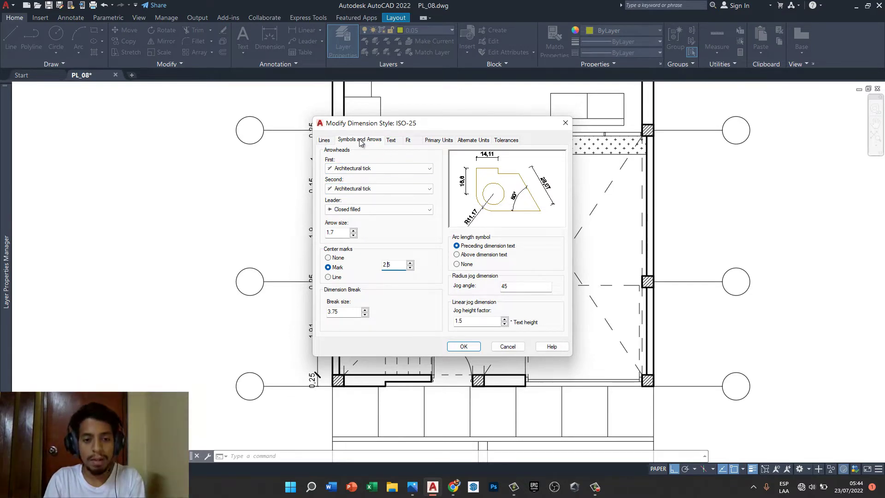
pyautogui.click(328, 140)
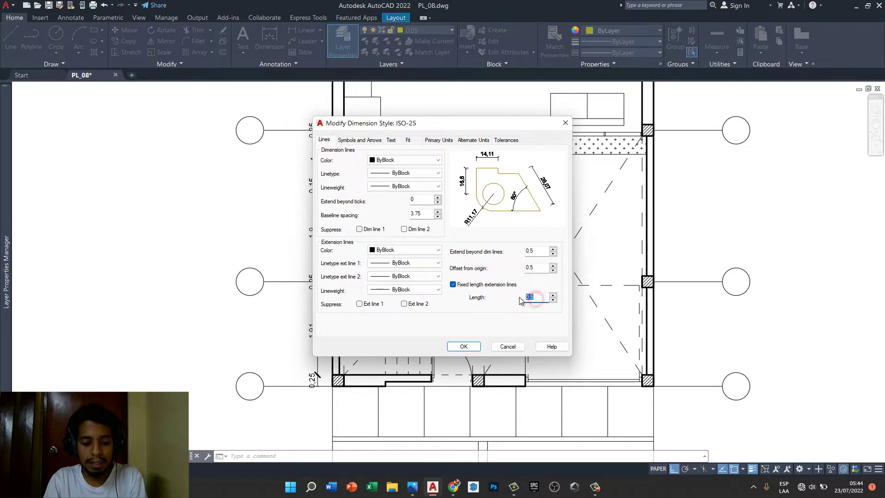
pyautogui.write('1')
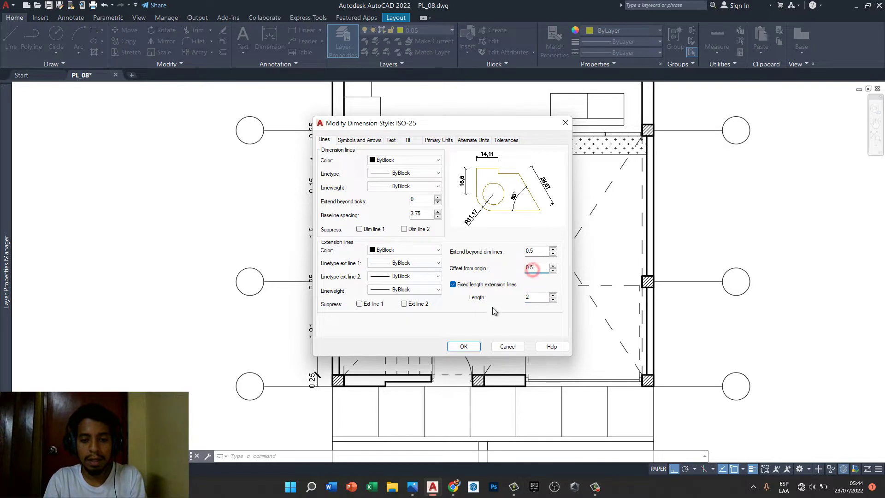
pyautogui.click(470, 347)
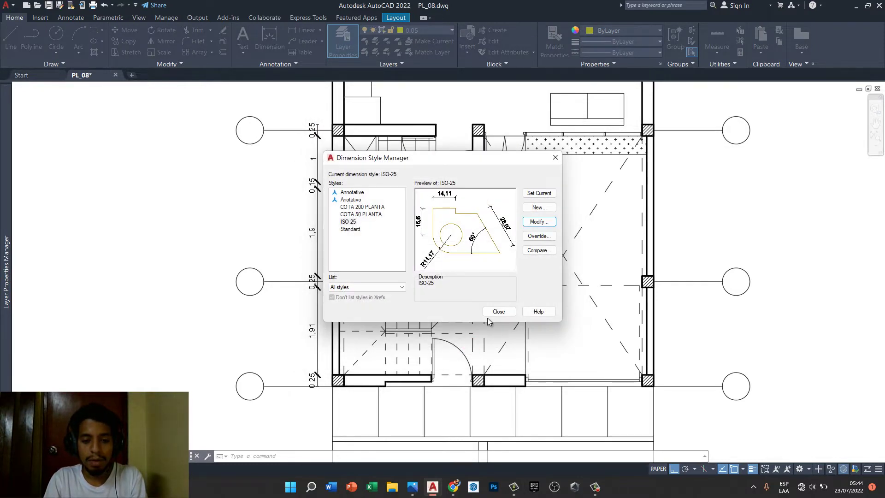
# - Close the Dimension Style Manager and zoom around to check the updated dimensions
pyautogui.click(499, 312)
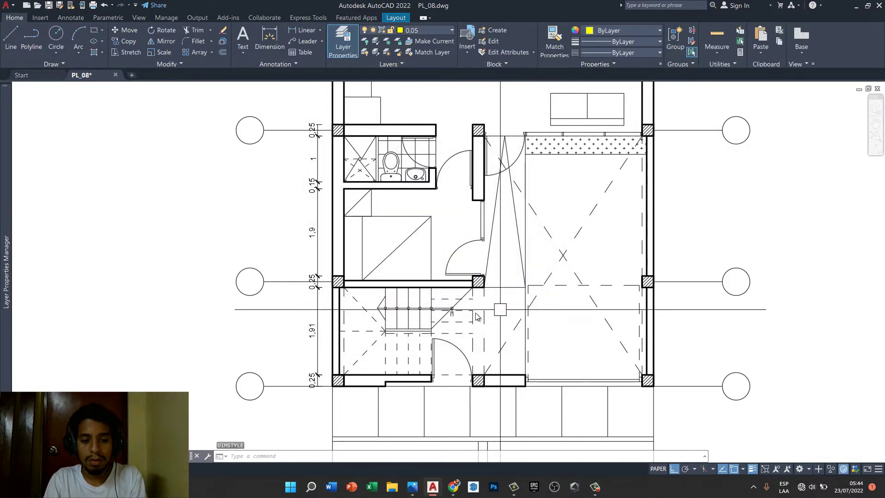
pyautogui.scroll(4, 326, 271)
pyautogui.scroll(2, 323, 273)
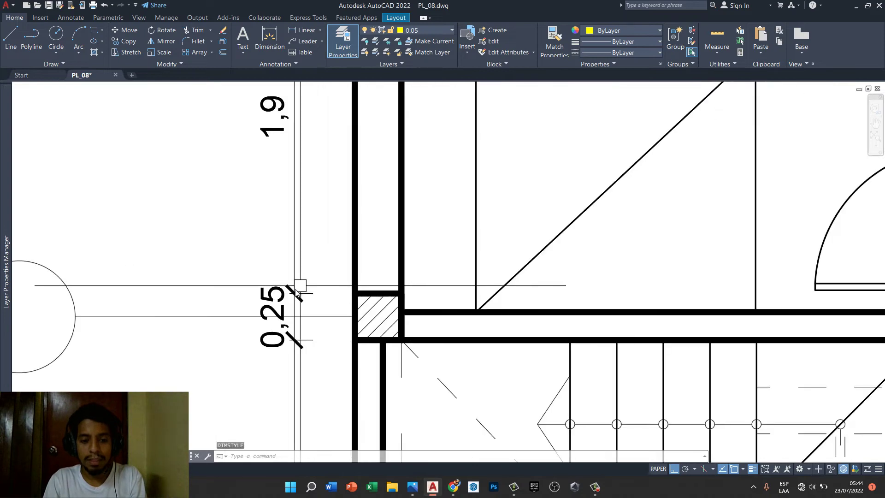
pyautogui.scroll(-5, 308, 295)
pyautogui.scroll(-4, 318, 286)
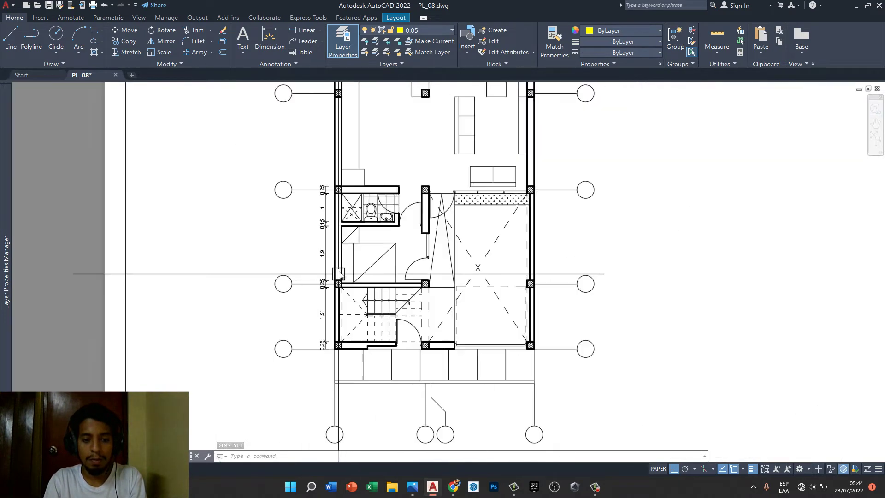
pyautogui.scroll(2, 340, 211)
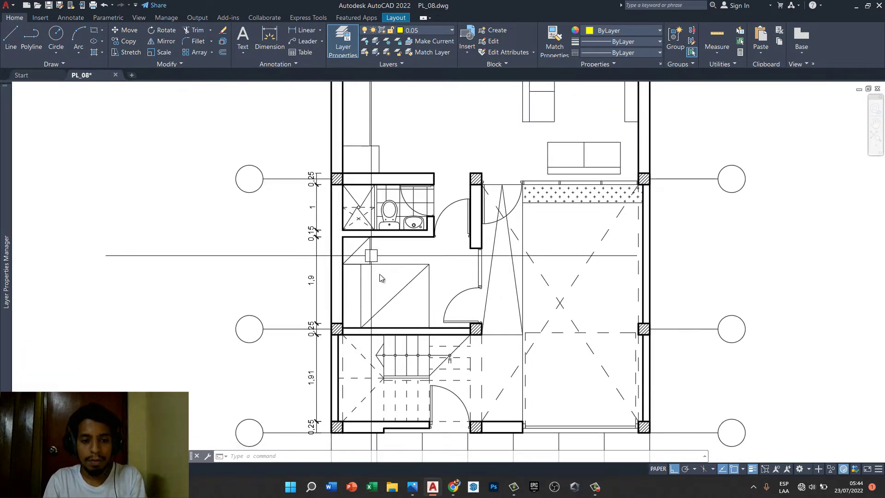
pyautogui.scroll(4, 313, 352)
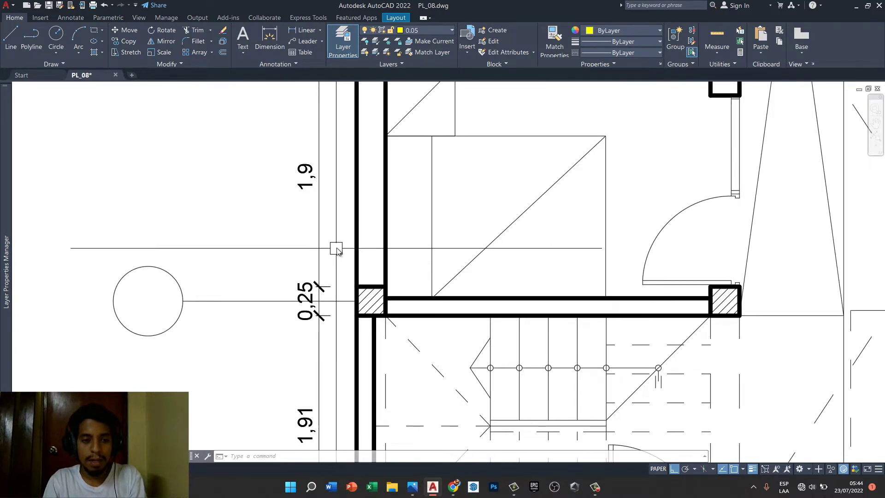
pyautogui.scroll(-3, 336, 249)
# - Reopen ISO-25 for editing and change the fixed extension line length to 3.5
pyautogui.click(268, 64)
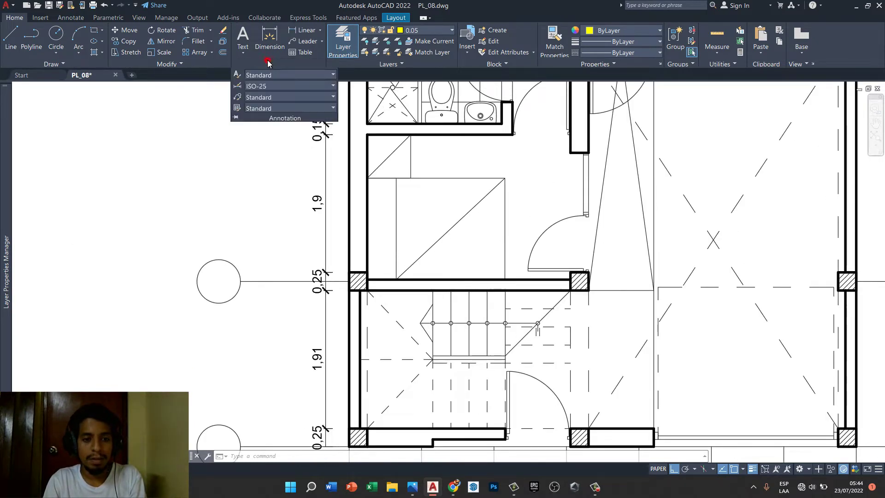
pyautogui.click(242, 85)
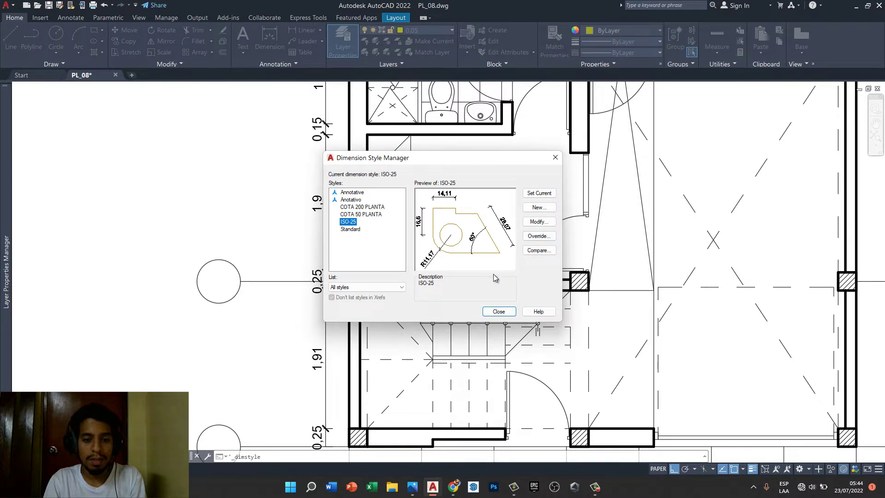
pyautogui.click(539, 221)
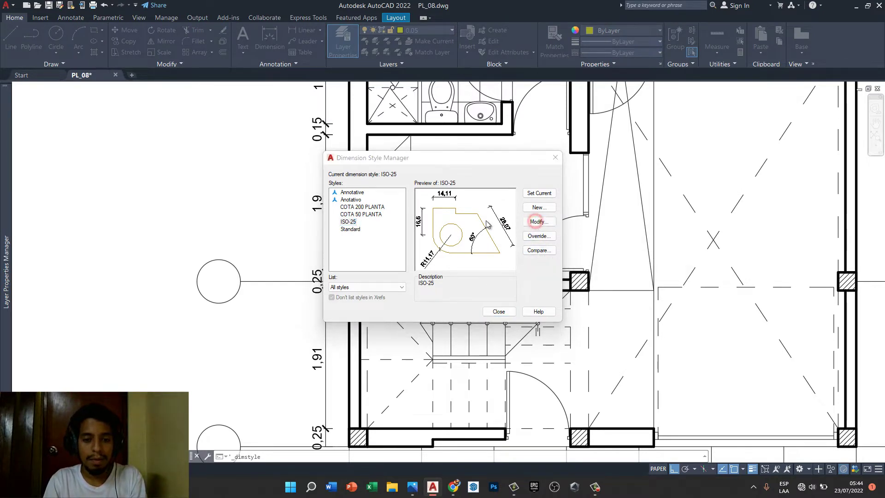
pyautogui.doubleClick(538, 296)
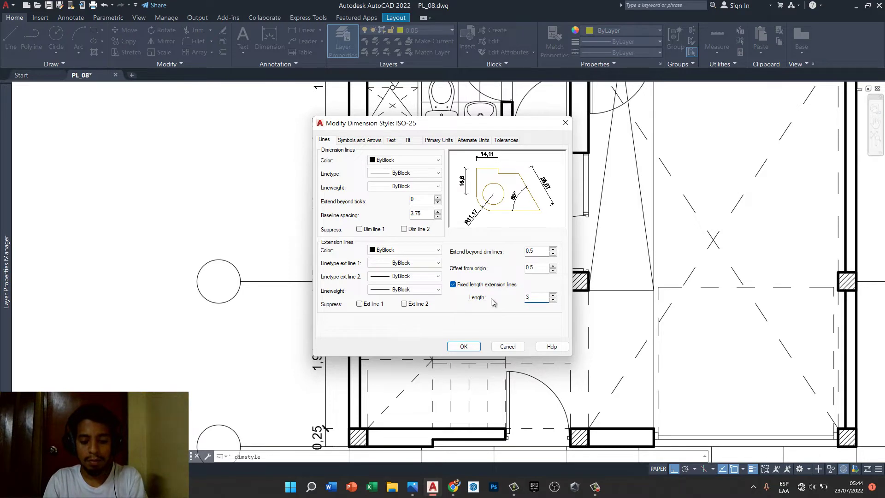
pyautogui.write('3.5')
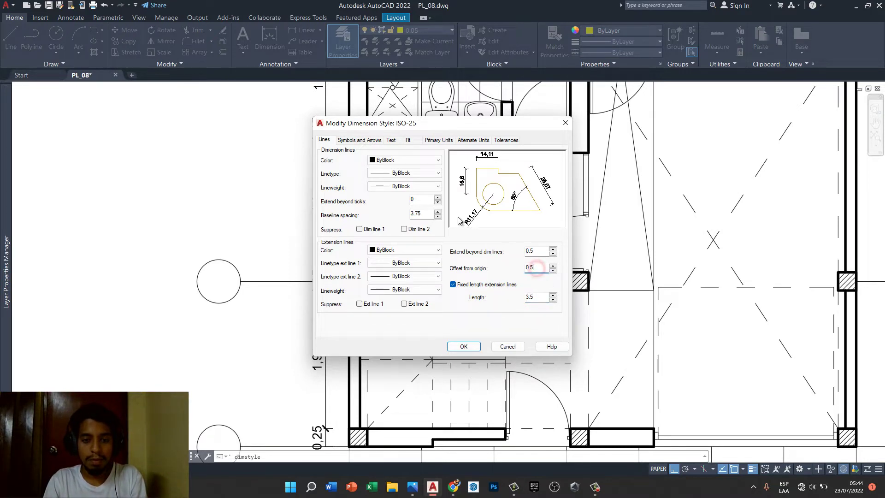
# - Set the first arrowhead to Oblique, then confirm and close the style manager
pyautogui.click(369, 139)
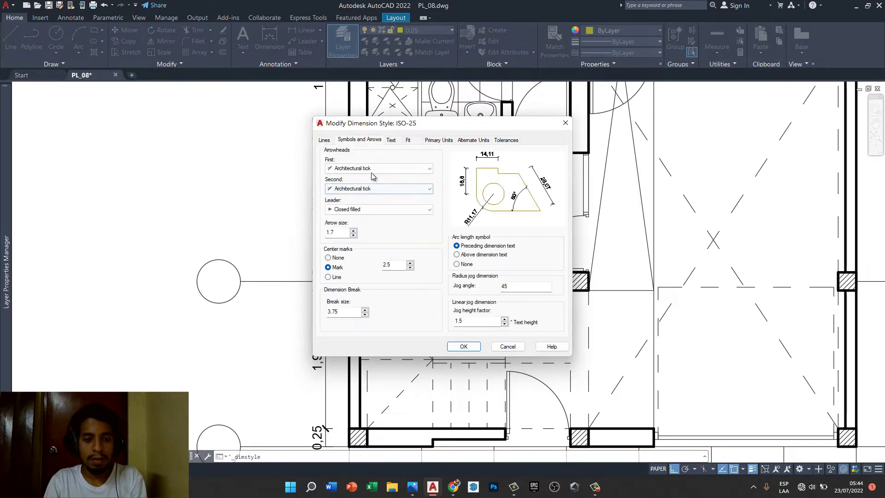
pyautogui.click(374, 169)
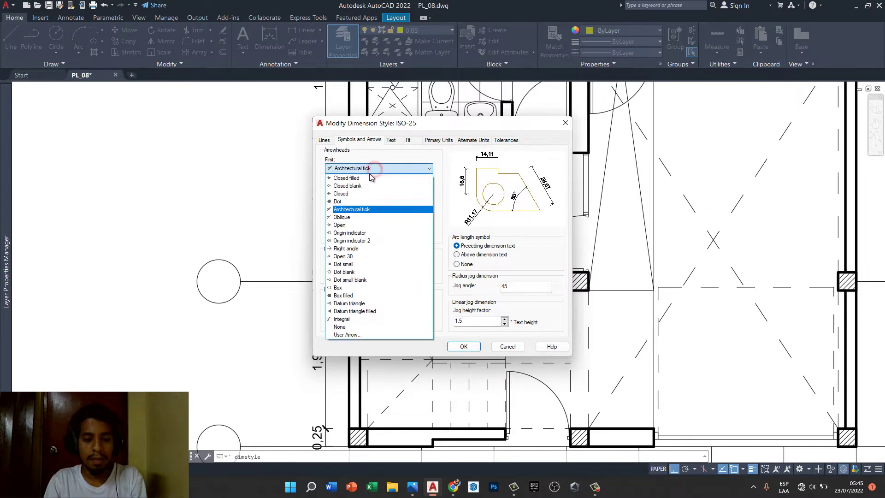
pyautogui.click(348, 217)
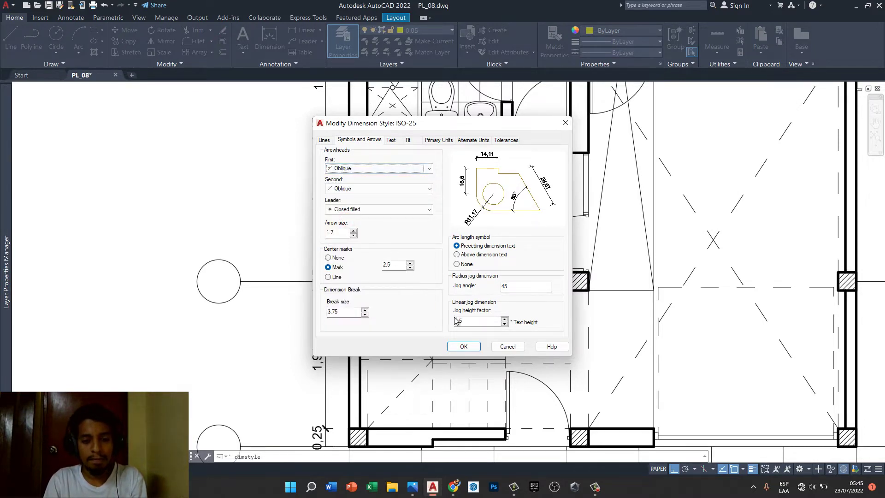
pyautogui.click(475, 350)
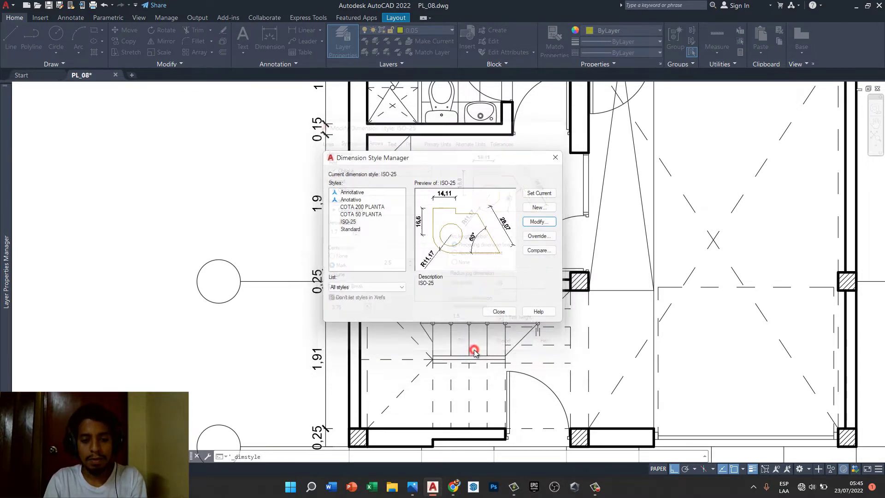
pyautogui.click(499, 312)
# - Zoom and pan the floor plan back toward the centre
pyautogui.scroll(-4, 437, 317)
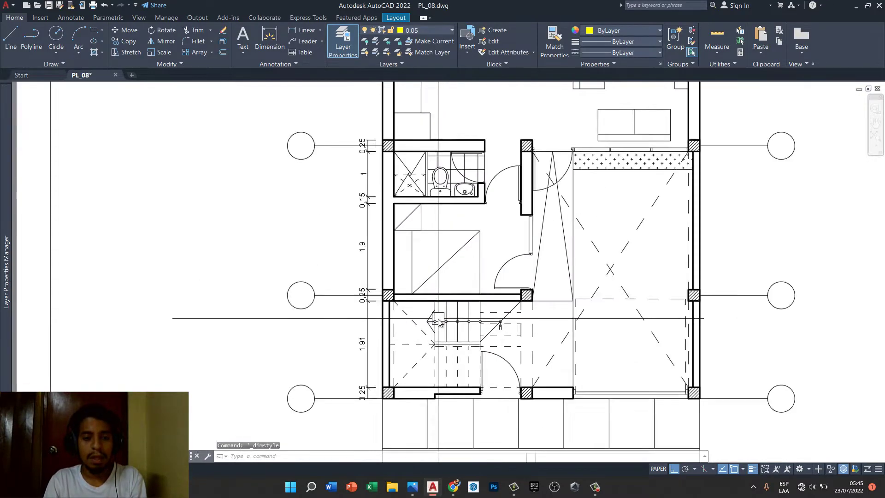
pyautogui.scroll(1, 435, 281)
pyautogui.scroll(3, 430, 261)
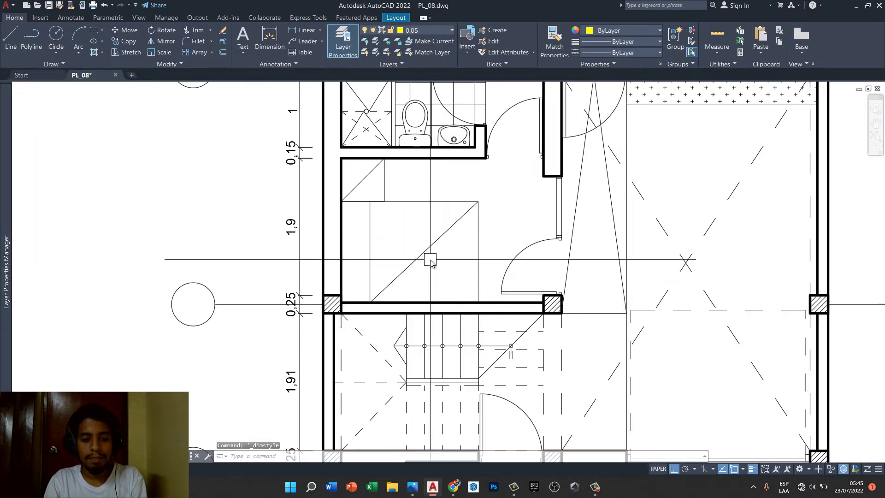
pyautogui.scroll(-2, 431, 261)
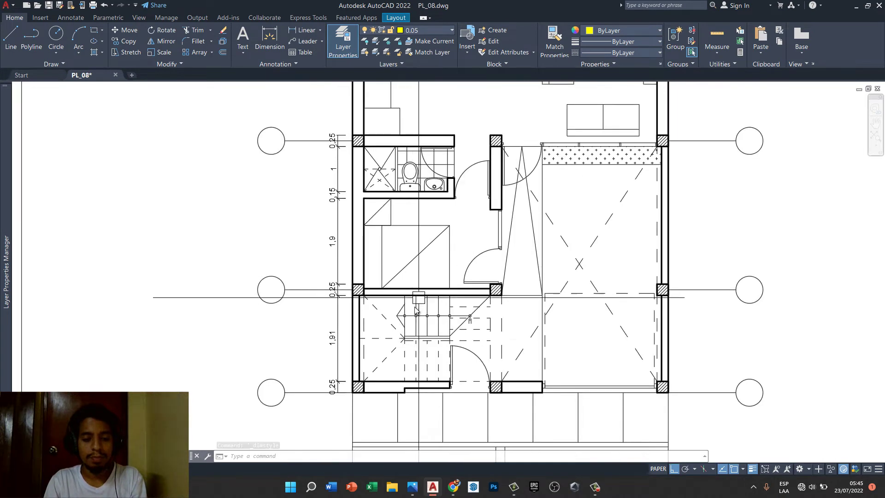
pyautogui.moveTo(387, 332); pyautogui.dragTo(350, 342, button='middle')
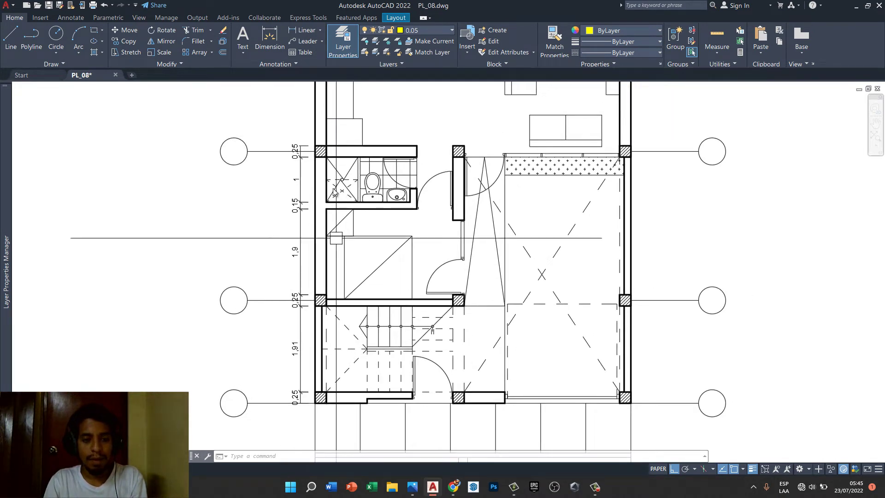
# - Review the ISO-25 Lines settings in the Dimension Style Manager, then accept and close it
pyautogui.click(282, 64)
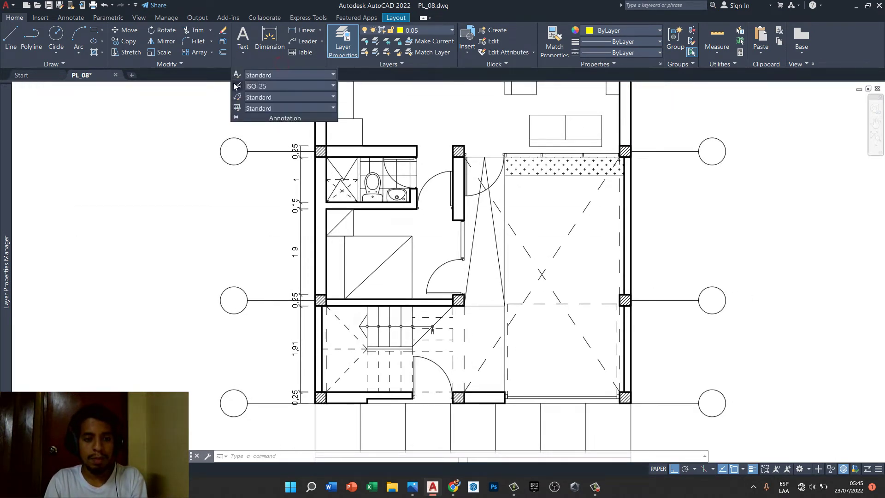
pyautogui.click(237, 86)
pyautogui.click(537, 223)
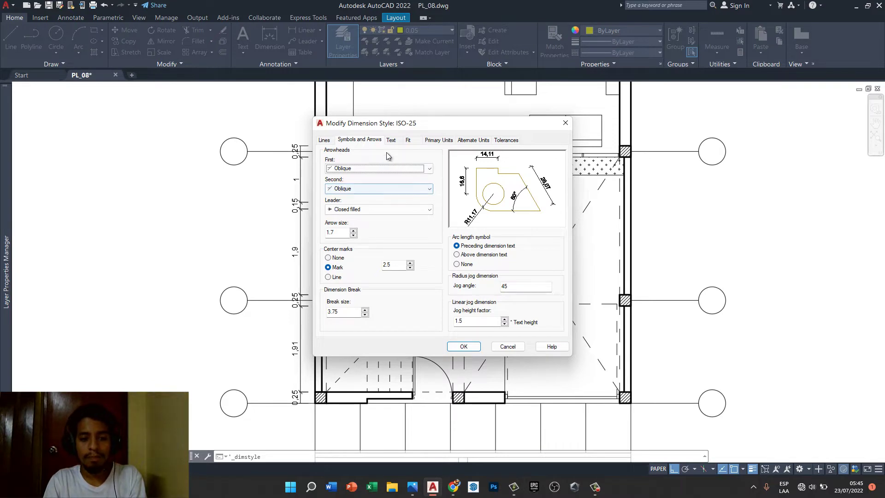
pyautogui.click(324, 140)
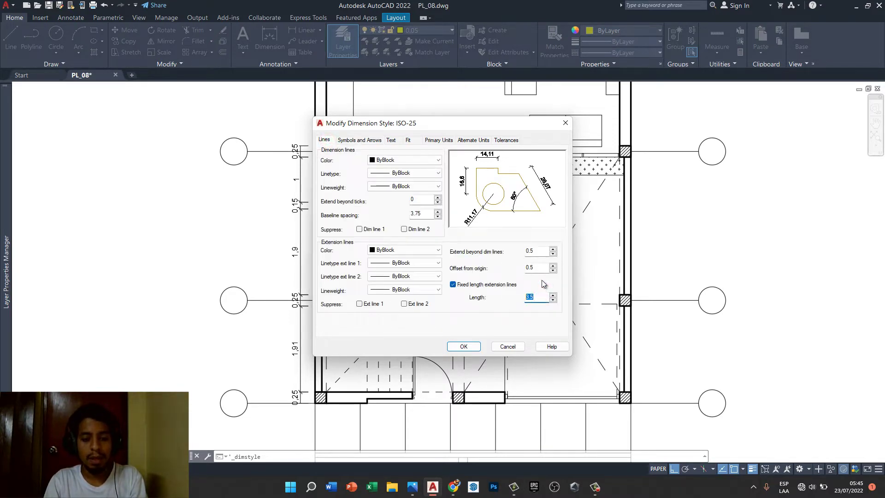
pyautogui.click(464, 347)
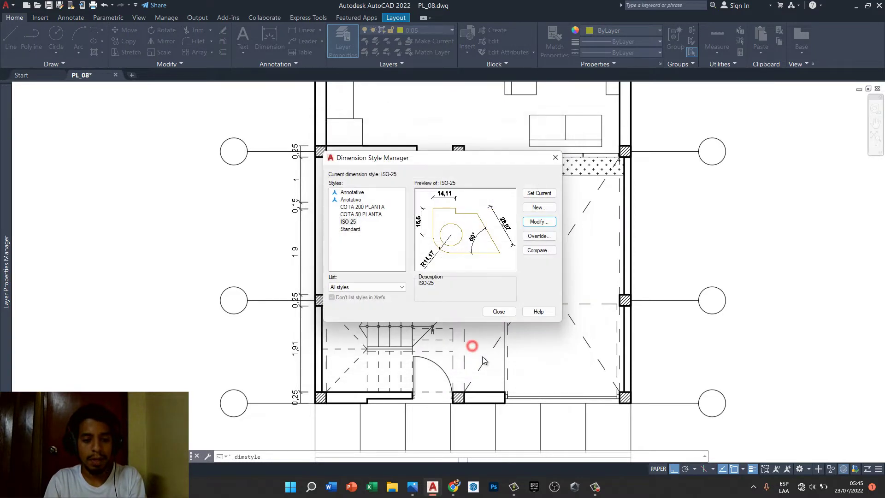
pyautogui.click(499, 312)
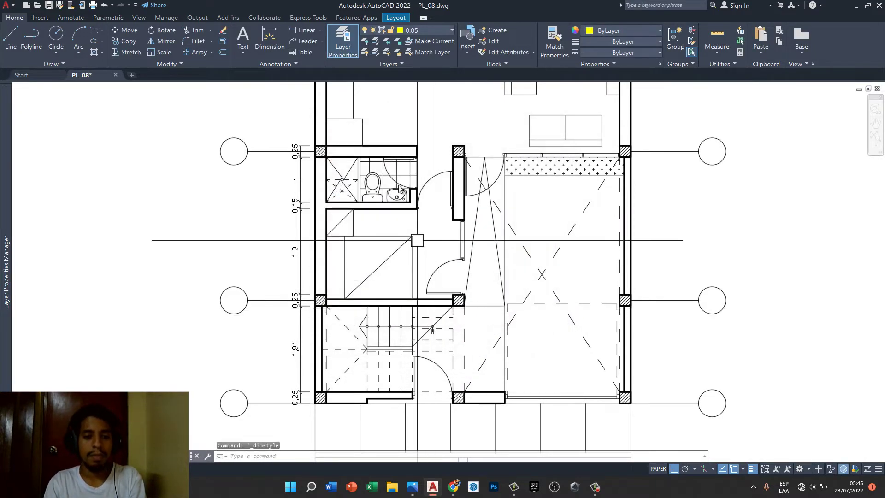
# - Start DIMCONTINUE with CO and select the 0,25 dimension to continue from
pyautogui.moveTo(447, 264); pyautogui.dragTo(428, 332, button='middle')
pyautogui.scroll(-2, 429, 332)
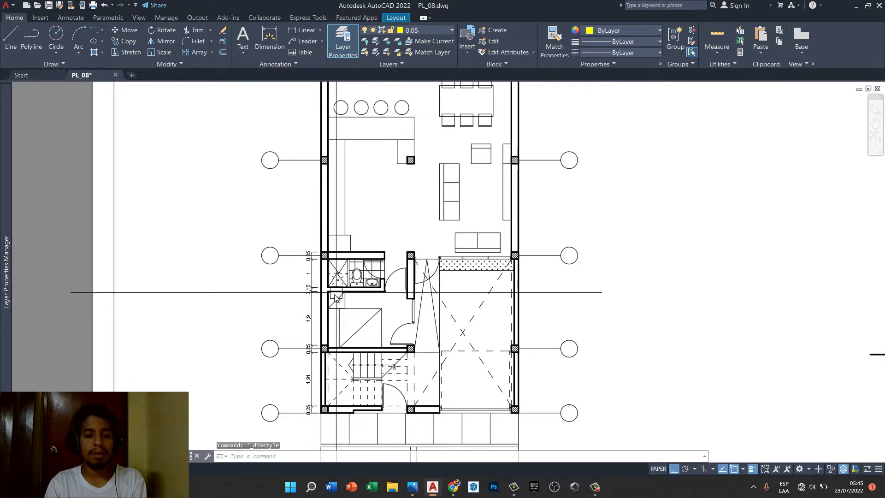
pyautogui.scroll(2, 313, 258)
pyautogui.scroll(2, 342, 233)
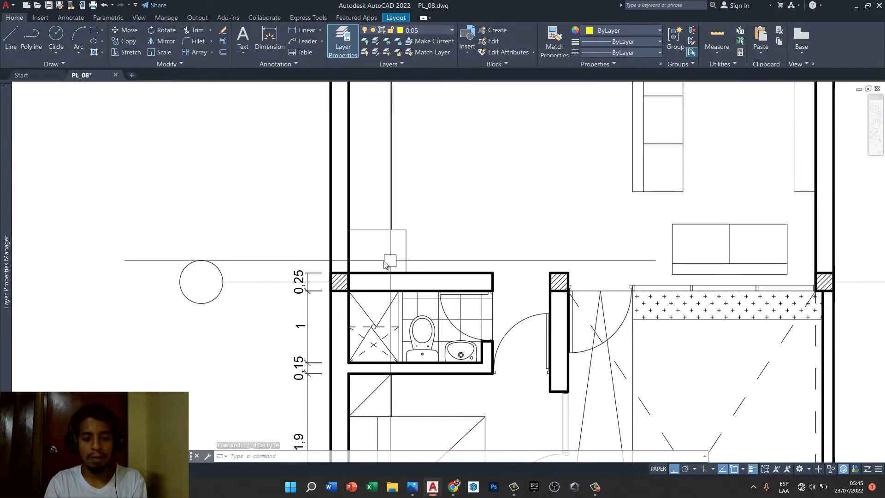
pyautogui.scroll(-4, 356, 252)
pyautogui.scroll(2, 356, 253)
pyautogui.write('D')
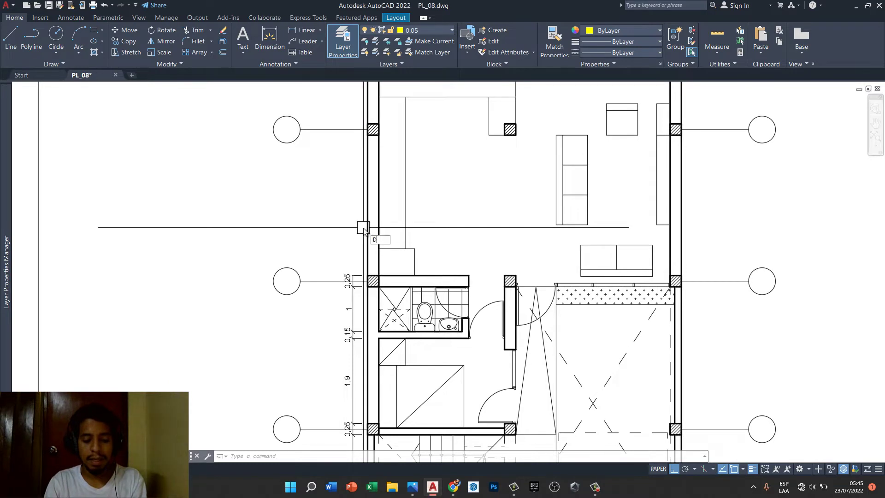
pyautogui.write('CO')
pyautogui.press('Return')
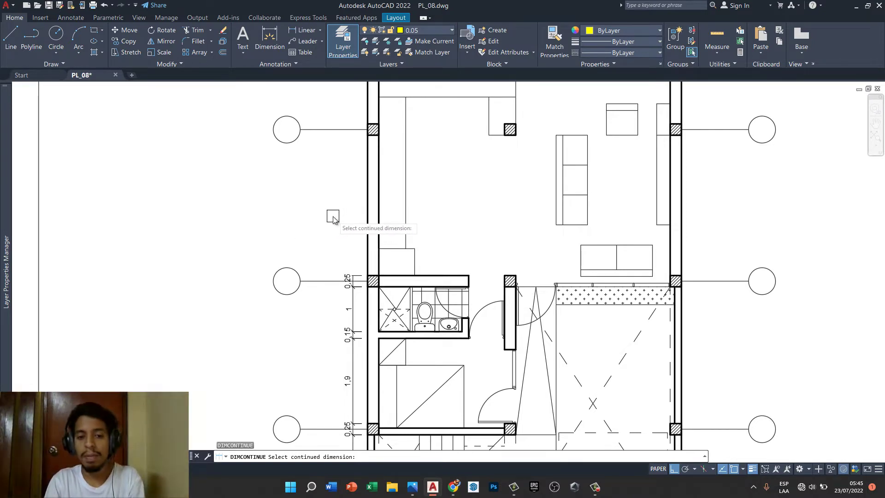
pyautogui.scroll(2, 320, 239)
pyautogui.scroll(2, 320, 238)
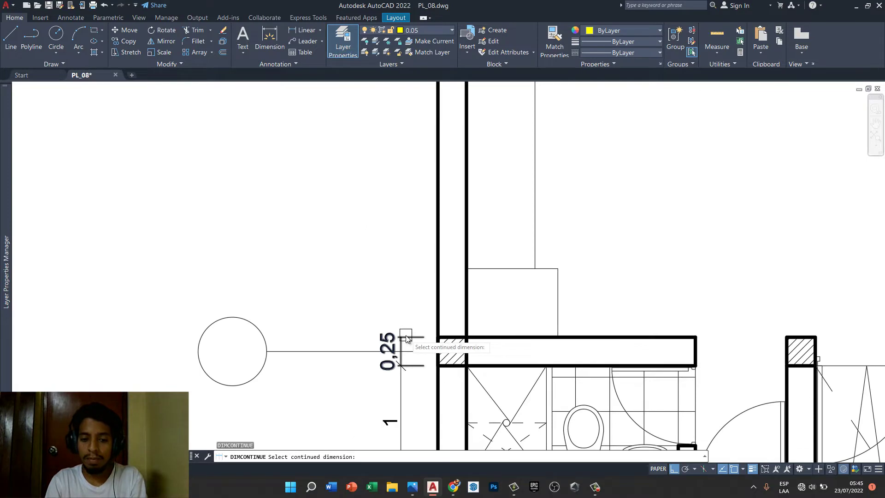
pyautogui.click(406, 339)
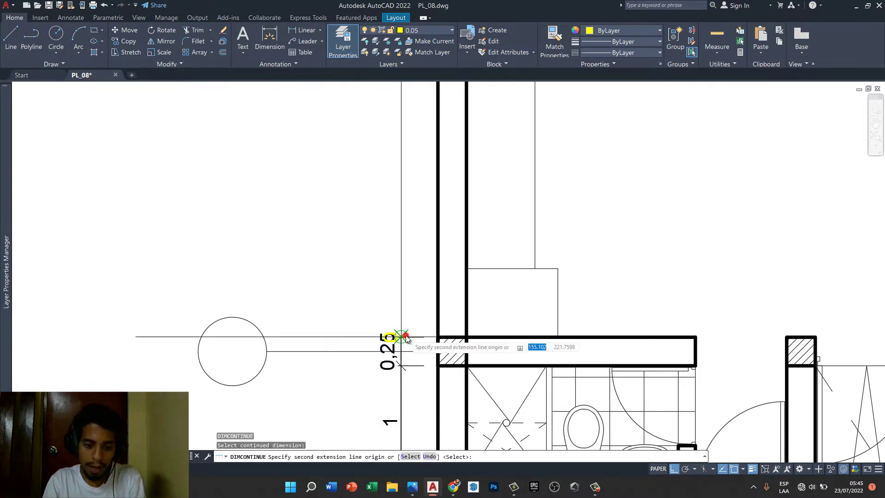
# - Add continued dimensions 3.13, 0.25, 0.8, 1.33 and 0.4 up the left wall
pyautogui.scroll(-6, 397, 351)
pyautogui.scroll(5, 401, 267)
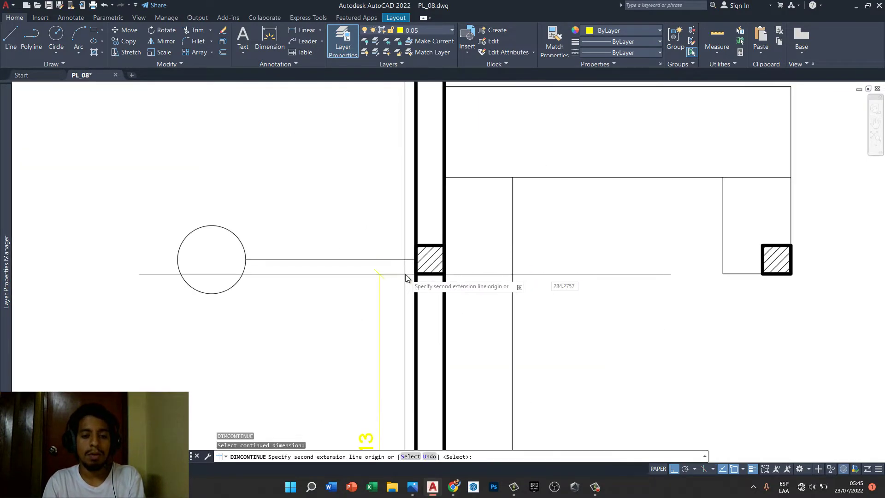
pyautogui.click(415, 274)
pyautogui.click(415, 246)
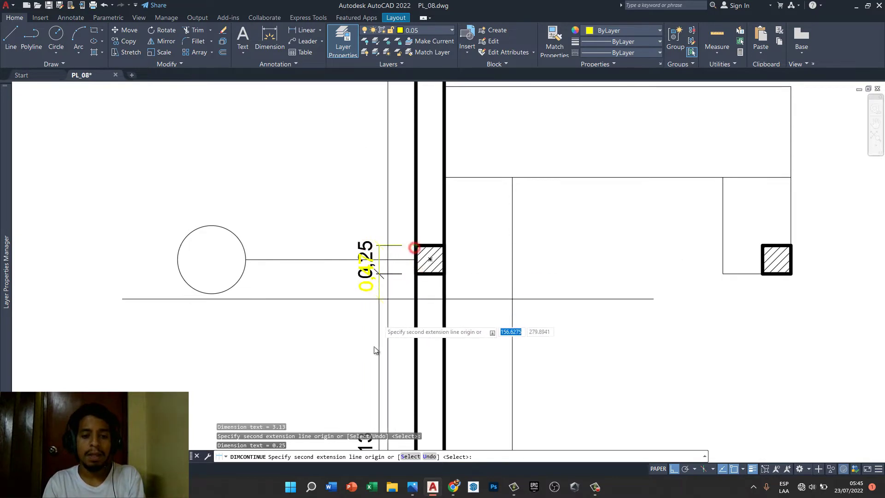
pyautogui.scroll(-4, 385, 254)
pyautogui.scroll(2, 392, 221)
pyautogui.scroll(2, 406, 176)
pyautogui.scroll(-2, 407, 175)
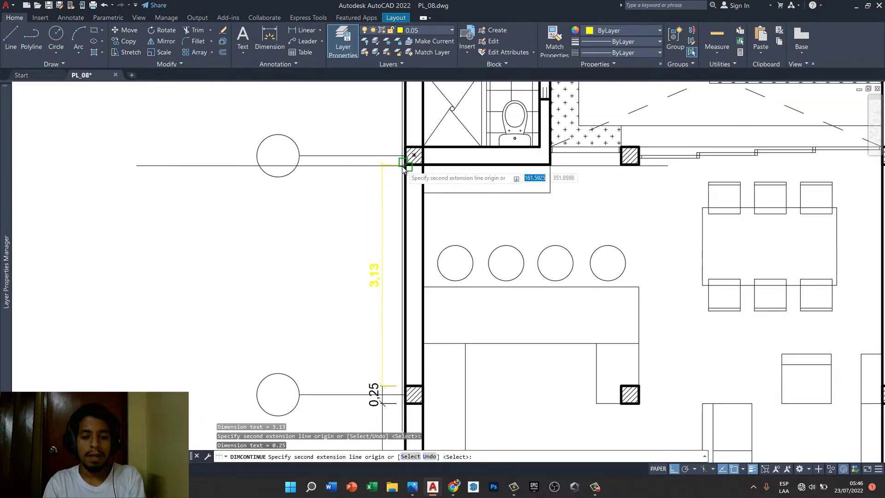
pyautogui.scroll(-2, 412, 198)
pyautogui.scroll(-2, 412, 198)
pyautogui.scroll(4, 412, 196)
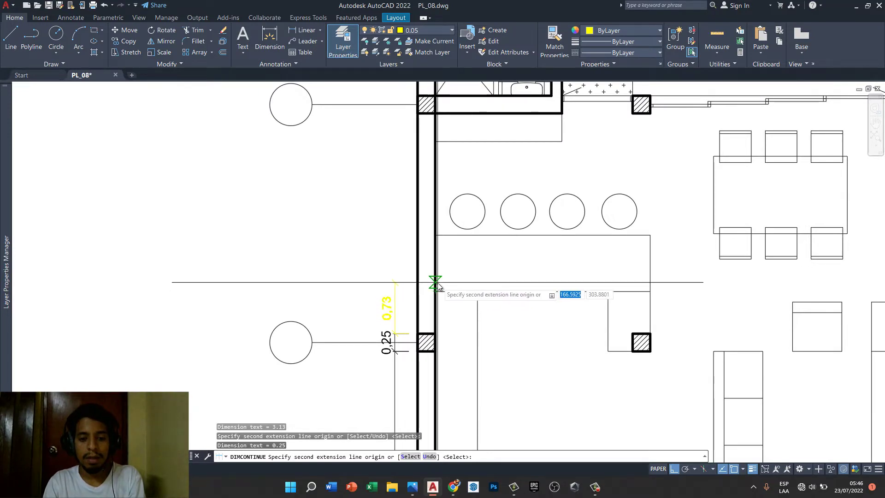
pyautogui.click(436, 235)
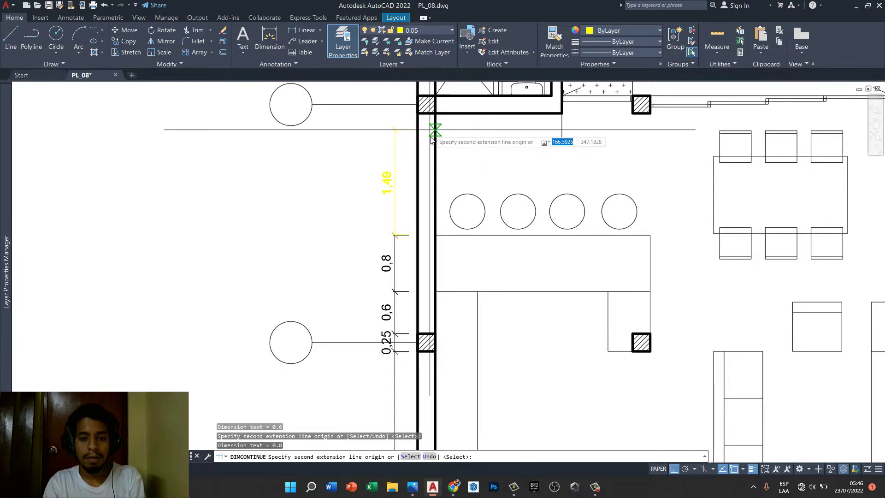
pyautogui.click(433, 141)
pyautogui.click(435, 113)
# - Undo the misplaced dimensions: the last segment, a 0.65 attempt, and the 1,33 segment
pyautogui.scroll(-4, 398, 167)
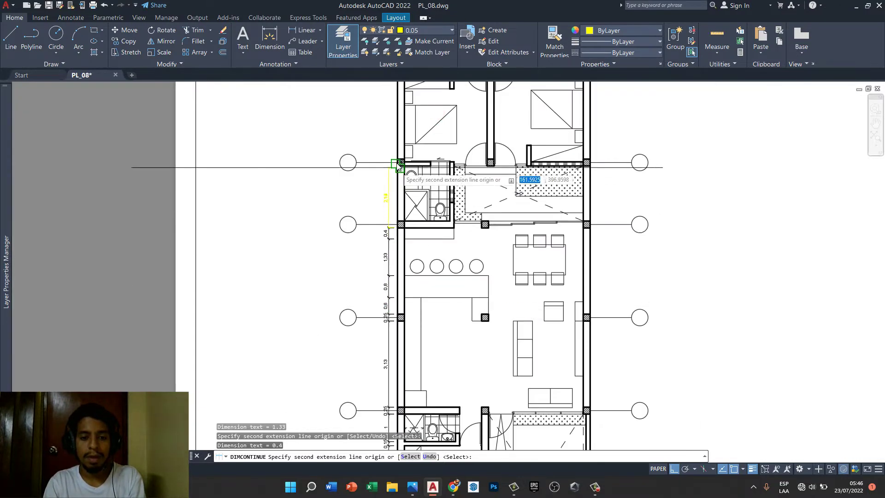
pyautogui.scroll(6, 392, 256)
pyautogui.scroll(-4, 395, 266)
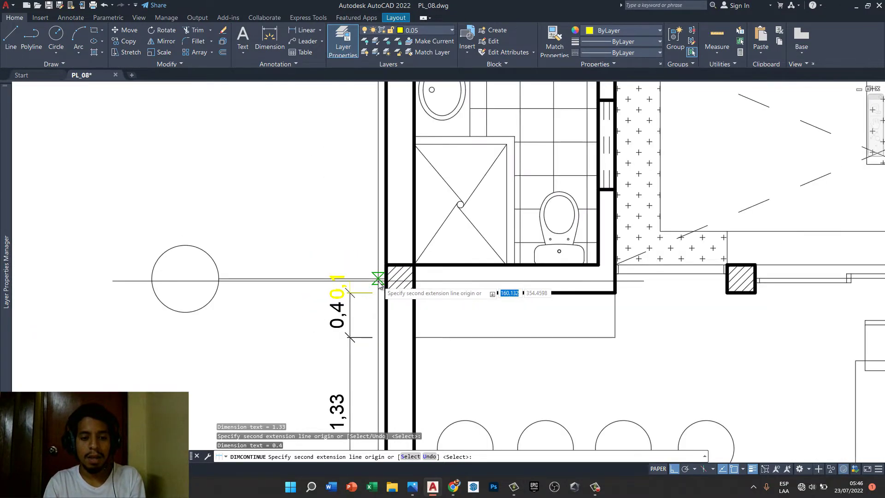
pyautogui.scroll(-3, 395, 266)
pyautogui.write('u')
pyautogui.press('Return')
pyautogui.scroll(2, 396, 230)
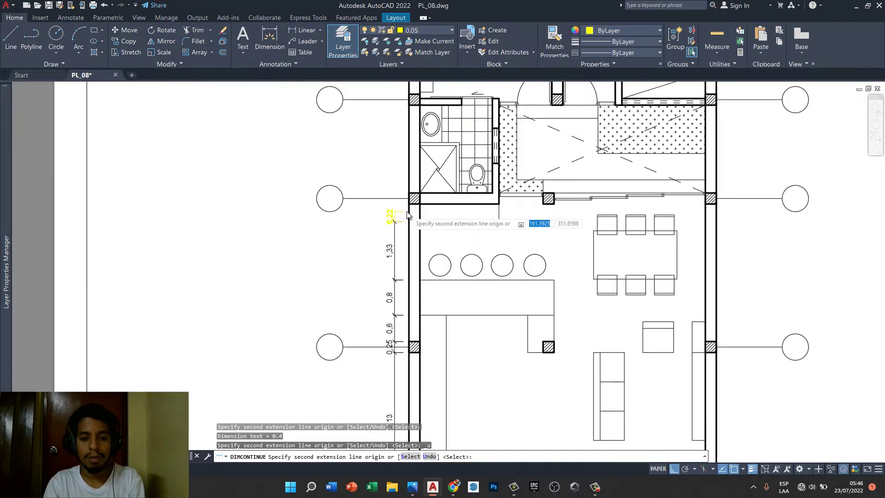
pyautogui.scroll(4, 410, 203)
pyautogui.click(410, 203)
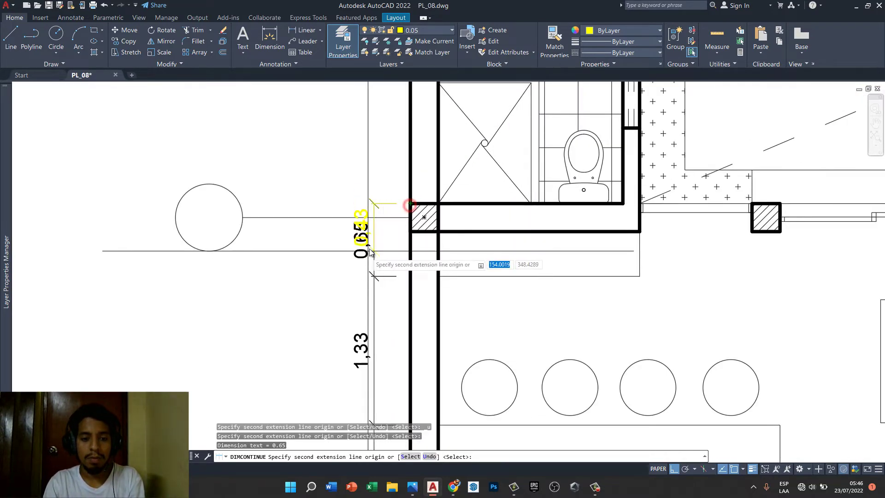
pyautogui.scroll(-2, 357, 319)
pyautogui.scroll(-3, 364, 196)
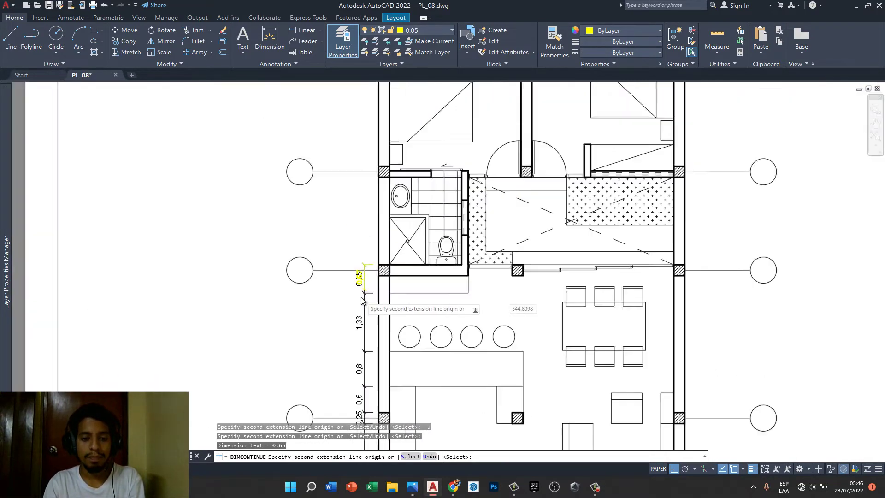
pyautogui.write('u')
pyautogui.press('Return')
pyautogui.scroll(3, 364, 278)
pyautogui.scroll(2, 408, 268)
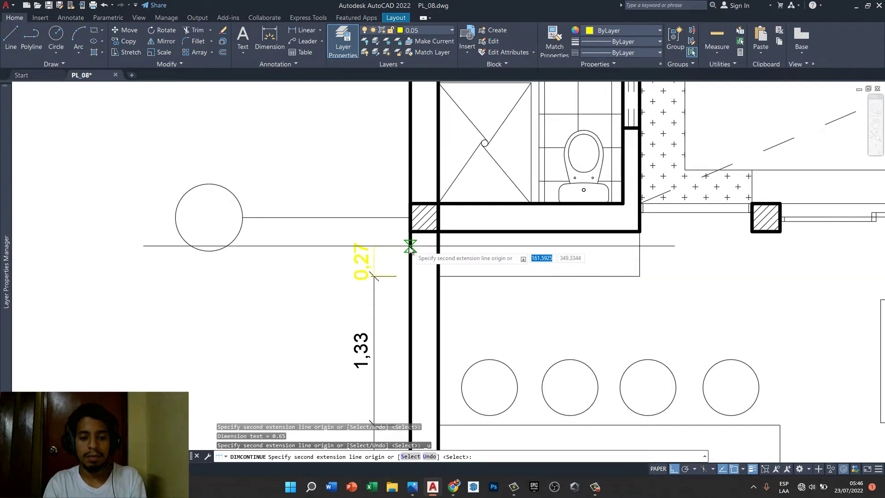
pyautogui.write('u')
pyautogui.press('Return')
pyautogui.scroll(-2, 411, 256)
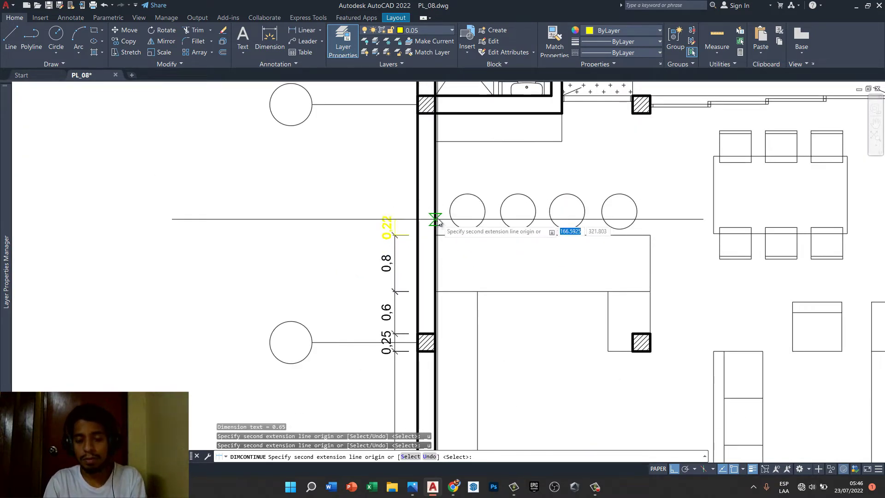
pyautogui.scroll(-4, 418, 230)
pyautogui.scroll(4, 409, 175)
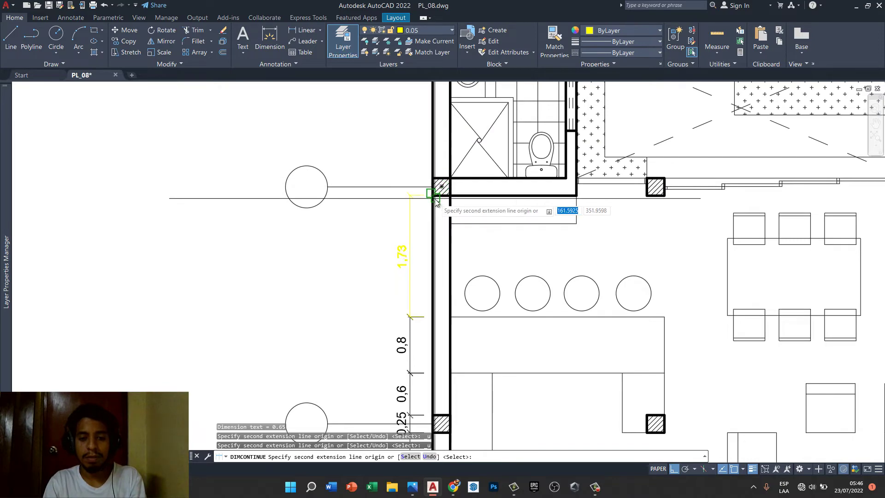
# - Re-place the chain segments 1,73, 0,25, 1,15 and 0,85 up the left wall
pyautogui.click(433, 194)
pyautogui.click(429, 178)
pyautogui.scroll(-3, 429, 178)
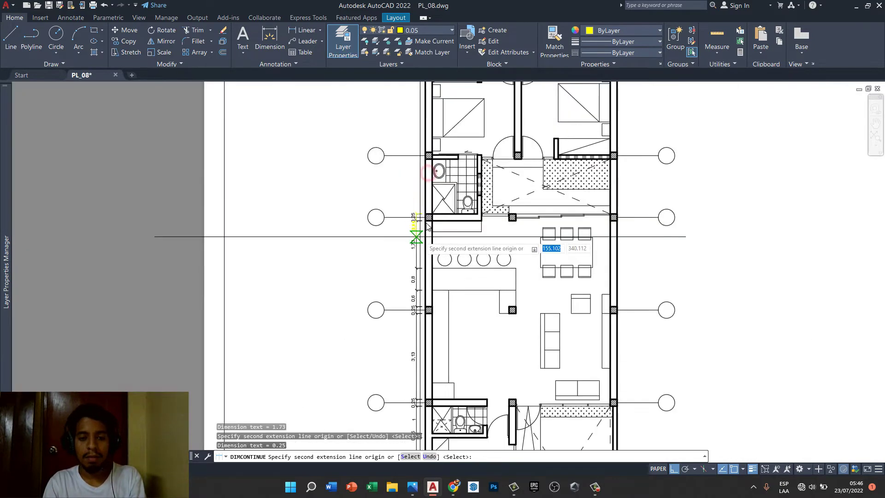
pyautogui.scroll(3, 433, 166)
pyautogui.click(433, 207)
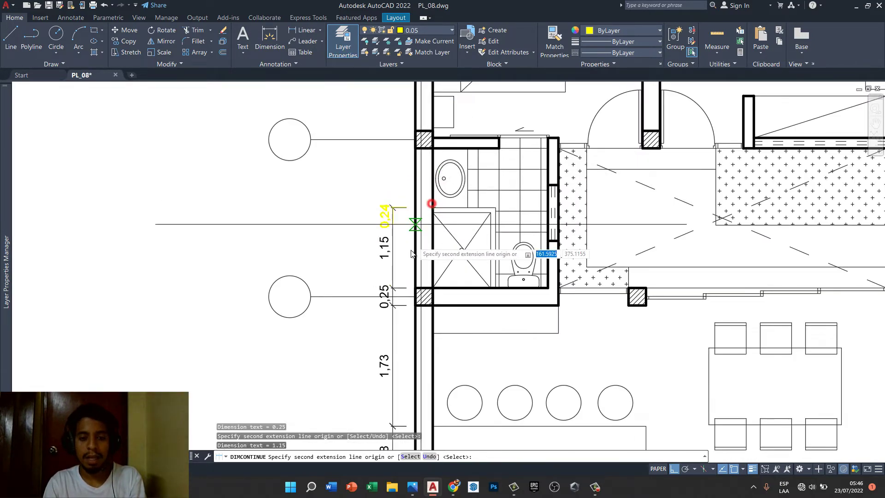
pyautogui.scroll(-3, 426, 215)
pyautogui.scroll(3, 415, 218)
pyautogui.click(420, 216)
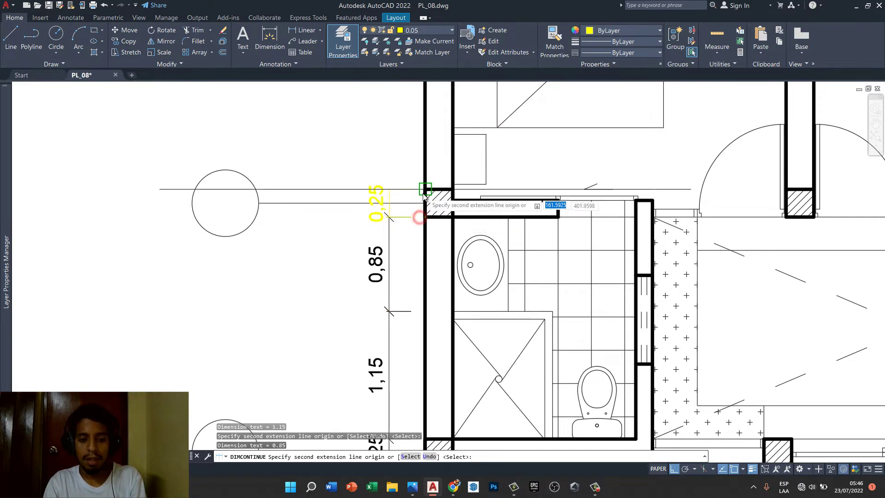
pyautogui.scroll(-3, 418, 210)
pyautogui.scroll(2, 392, 179)
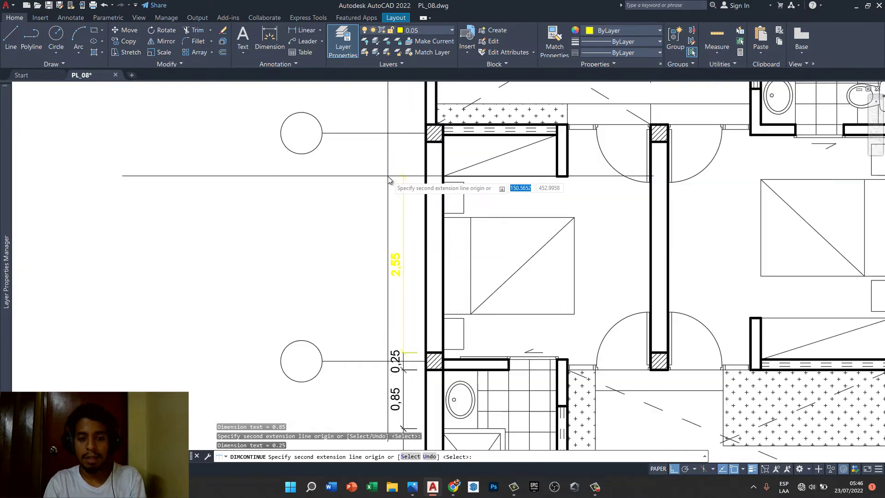
pyautogui.scroll(2, 443, 176)
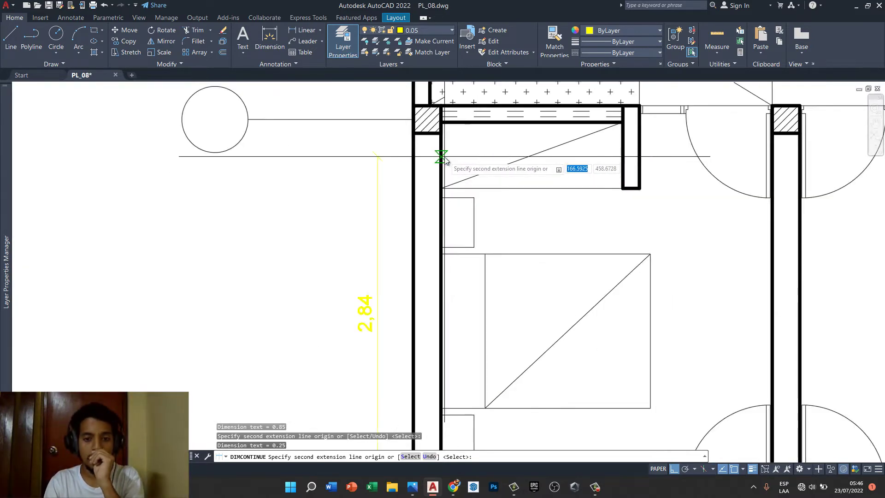
# - Finish the chain with 2,55, 0,5, 0,25, 0,9, 0,84 and 0,25 to the top corner
pyautogui.click(445, 191)
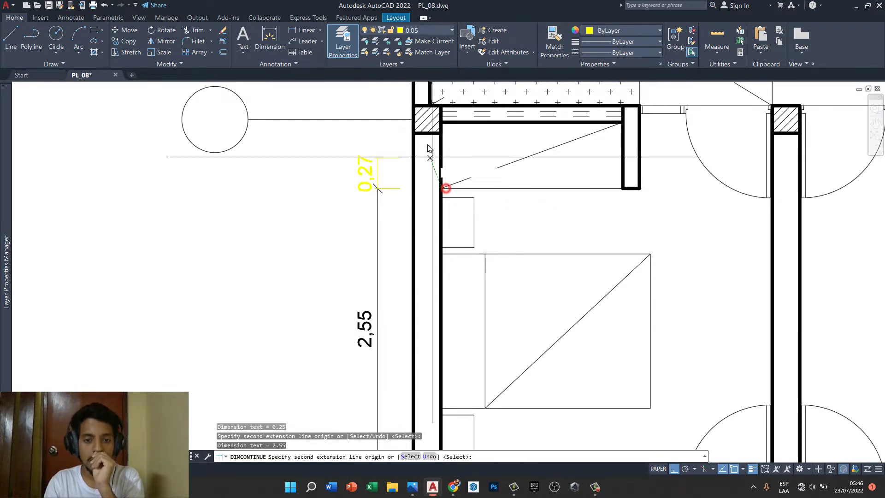
pyautogui.click(413, 133)
pyautogui.scroll(-2, 411, 133)
pyautogui.scroll(3, 412, 134)
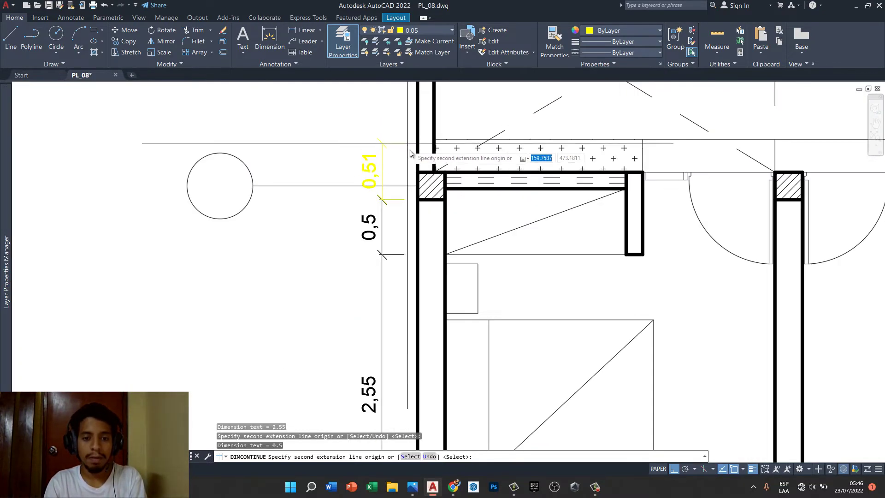
pyautogui.click(413, 176)
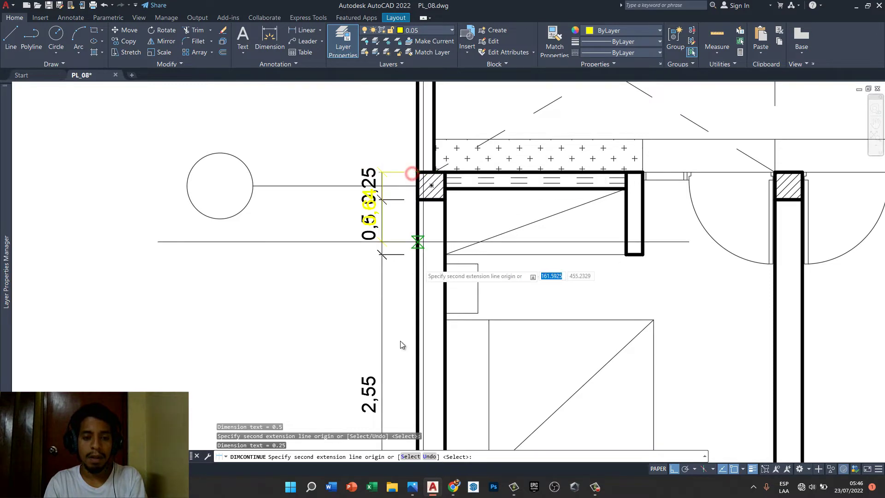
pyautogui.scroll(-2, 400, 341)
pyautogui.scroll(2, 404, 127)
pyautogui.scroll(-3, 404, 127)
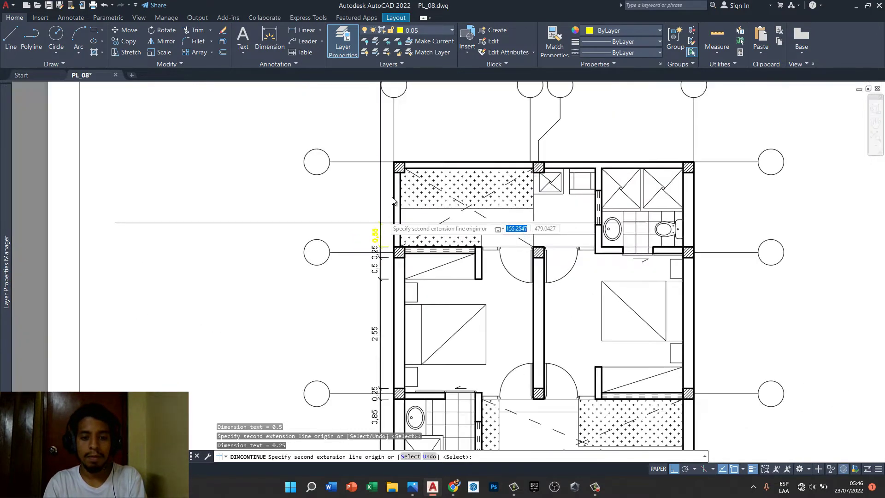
pyautogui.scroll(3, 406, 158)
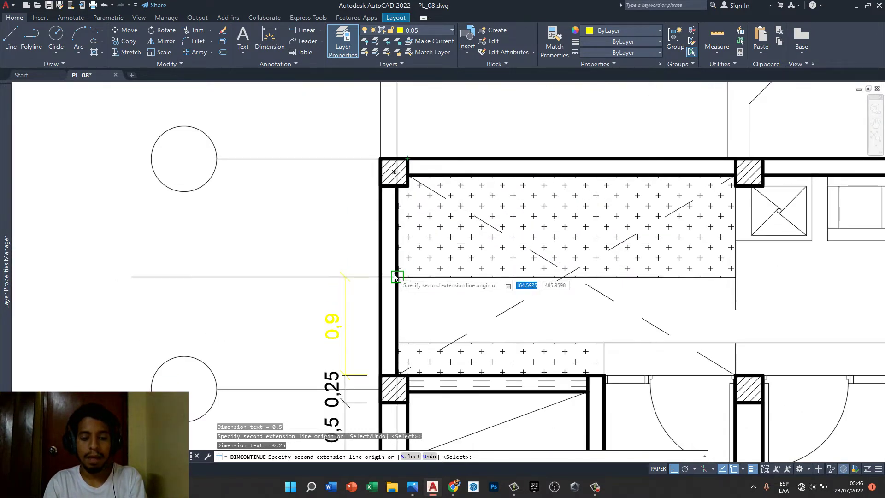
pyautogui.click(394, 277)
pyautogui.click(379, 185)
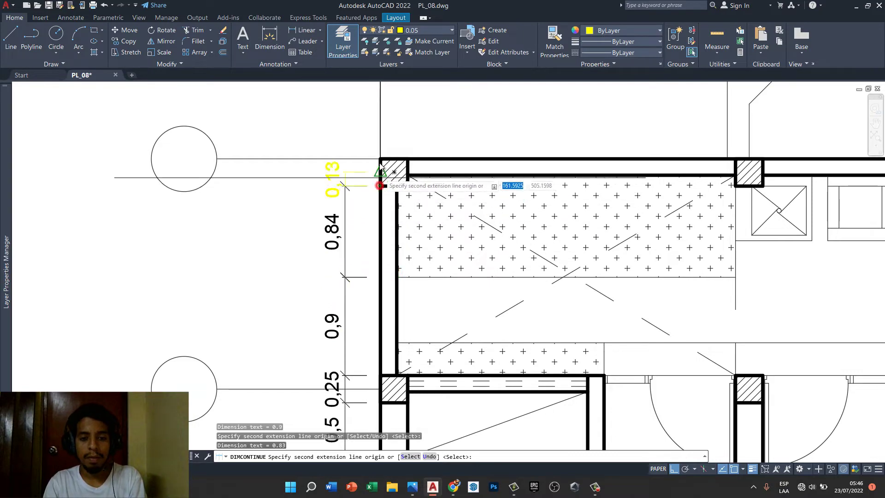
pyautogui.click(381, 158)
pyautogui.press('Escape')
pyautogui.scroll(-3, 383, 156)
# - Zoom and pan to bring the plan's top-left corner into view
pyautogui.scroll(-3, 390, 152)
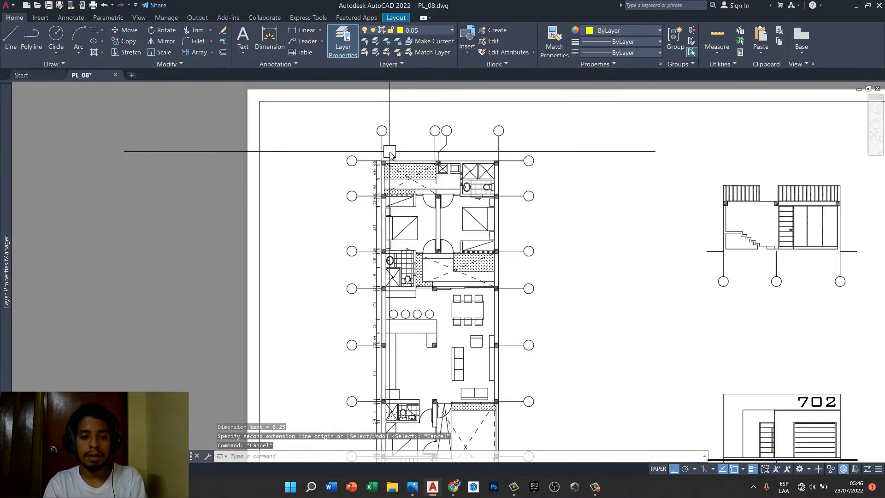
pyautogui.scroll(1, 390, 153)
pyautogui.scroll(5, 390, 152)
pyautogui.scroll(-3, 390, 152)
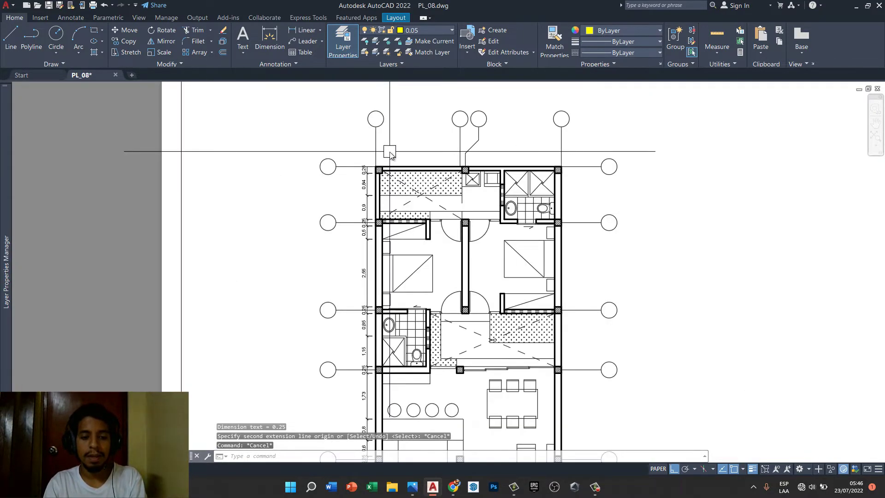
pyautogui.scroll(2, 395, 154)
pyautogui.scroll(1, 506, 226)
pyautogui.moveTo(506, 226)
pyautogui.mouseDown(button='middle')
pyautogui.moveTo(478, 165)
pyautogui.moveTo(458, 282)
pyautogui.mouseUp(button='middle')
pyautogui.scroll(4, 367, 156)
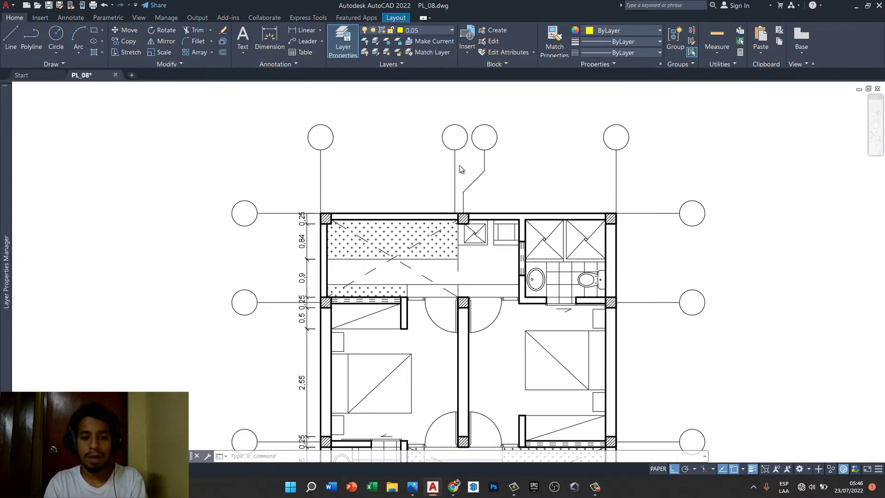
pyautogui.scroll(4, 456, 168)
pyautogui.scroll(2, 428, 192)
pyautogui.scroll(-2, 419, 191)
pyautogui.write('DLI')
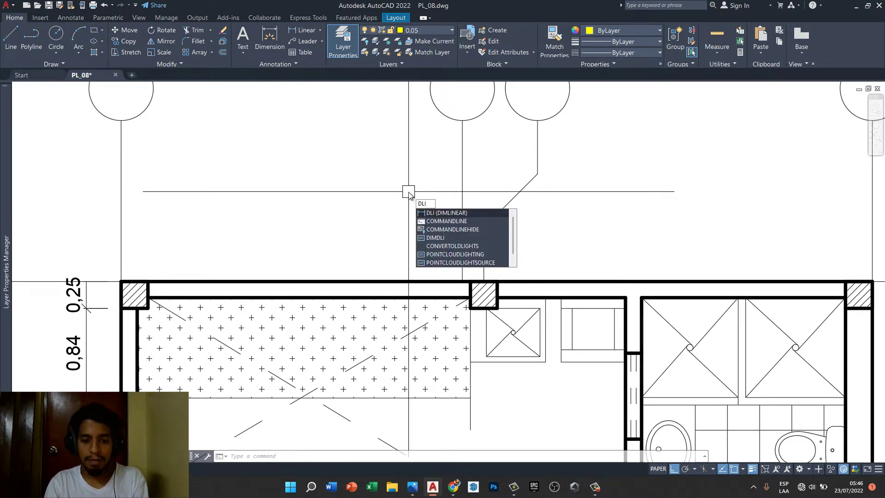
# - Start a linear dimension, cancel it, and review the dimension-type dropdown
pyautogui.press('Return')
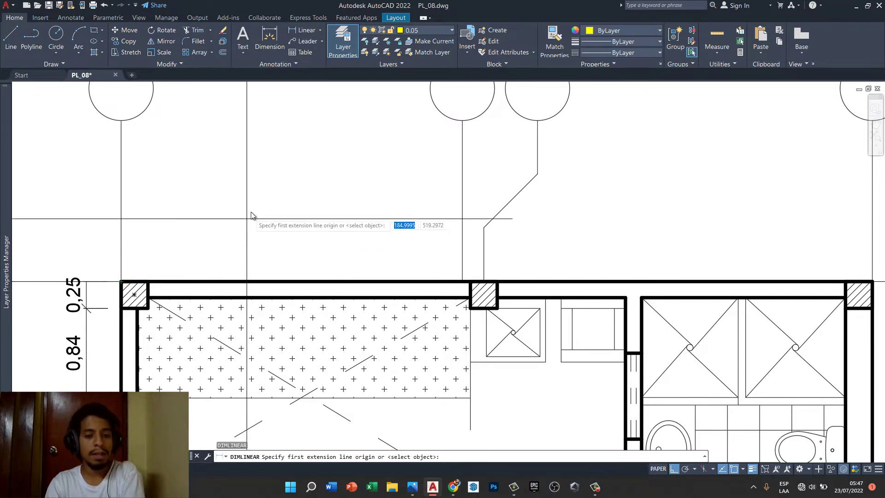
pyautogui.scroll(-4, 252, 211)
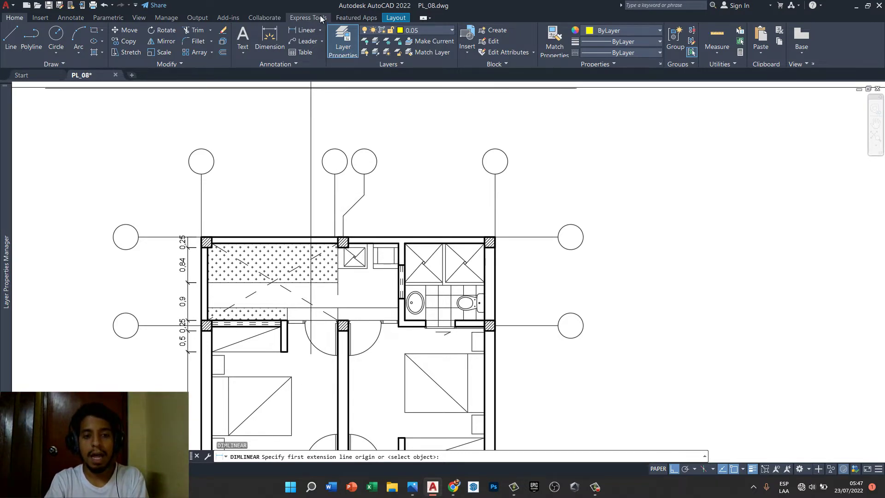
pyautogui.press('Escape')
pyautogui.press('Escape')
pyautogui.click(322, 30)
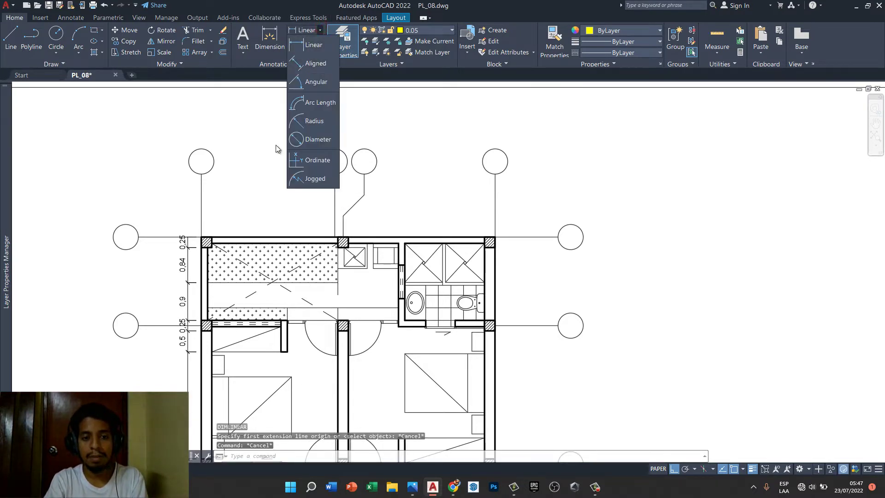
pyautogui.press('Escape')
pyautogui.press('Escape')
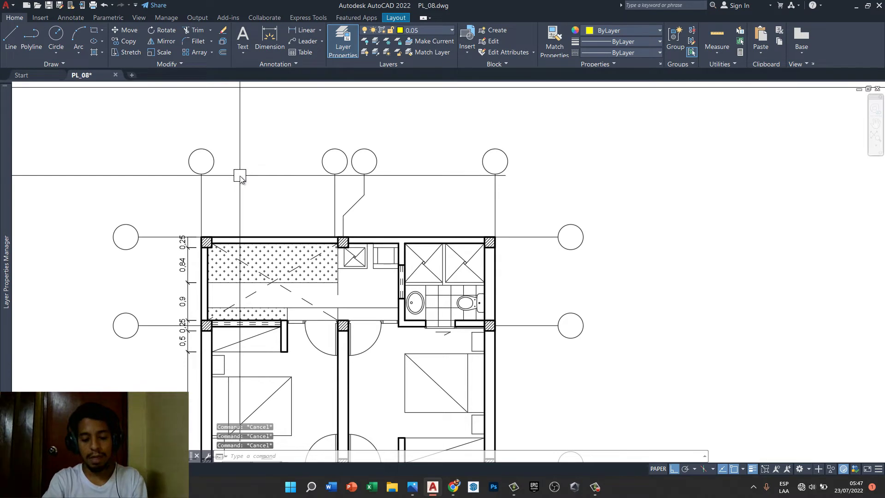
# - Discard the partial command and enter DAL for an aligned dimension
pyautogui.write('DLI')
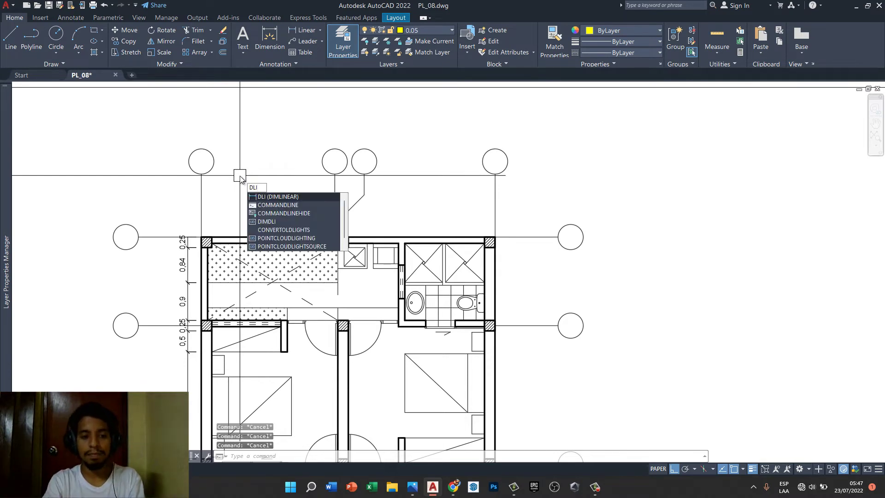
pyautogui.press('Escape')
pyautogui.write('D')
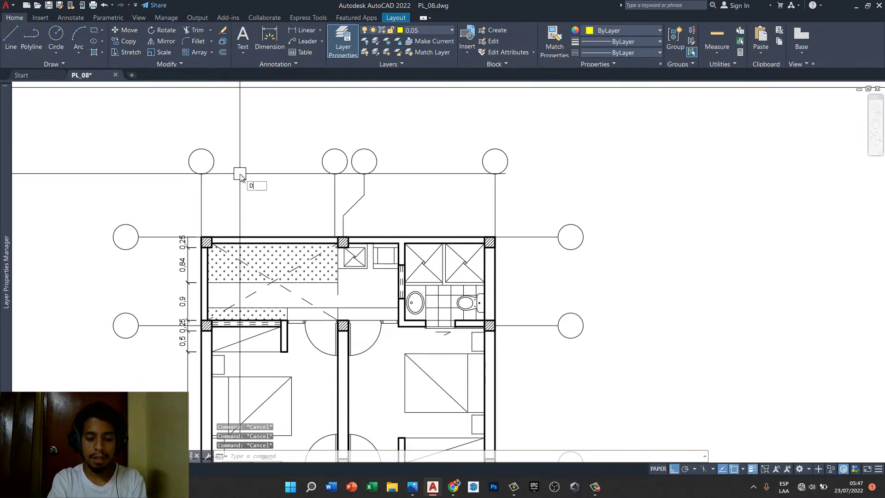
pyautogui.write('AL')
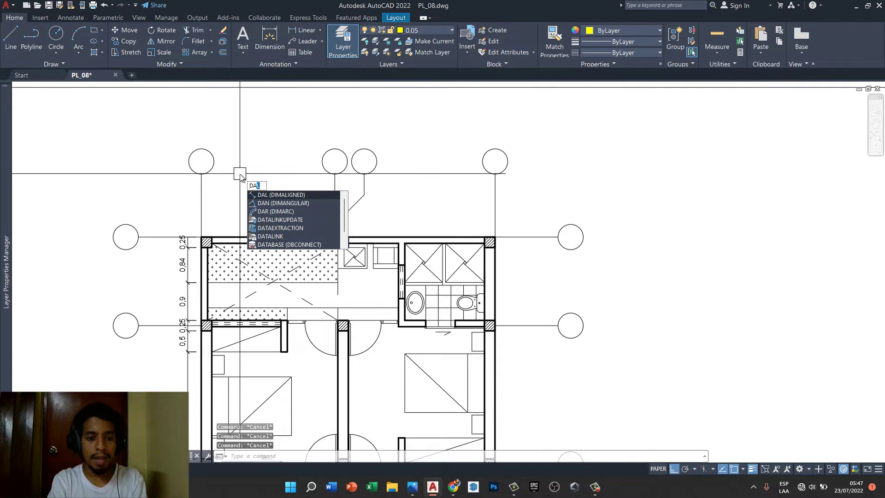
pyautogui.write('L')
# - Place a 30,6 aligned dimension above the plan, then delete it
pyautogui.press('Return')
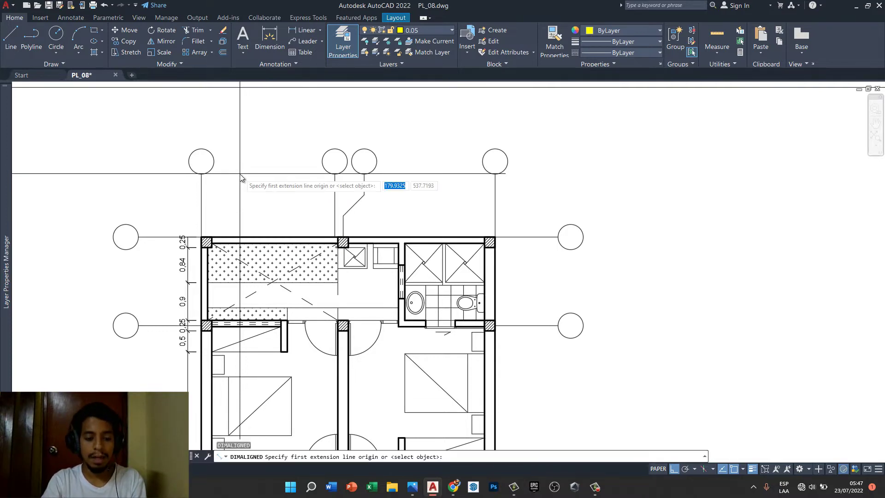
pyautogui.click(240, 202)
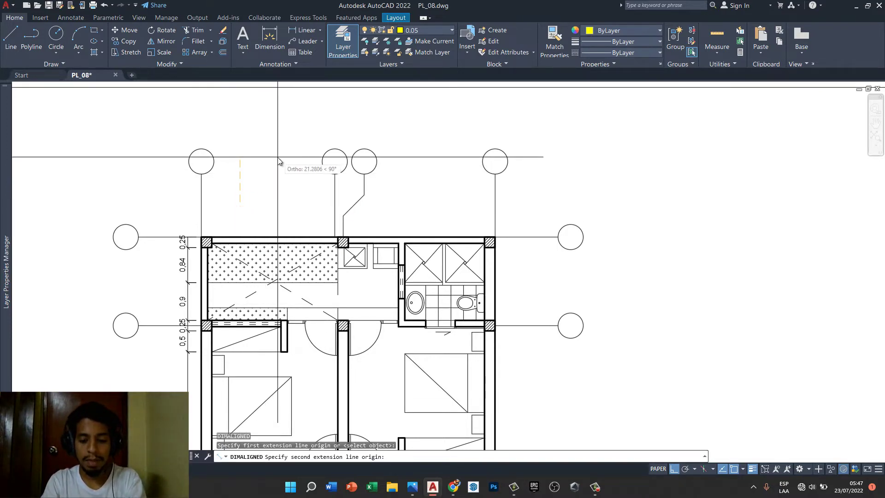
pyautogui.scroll(2, 278, 158)
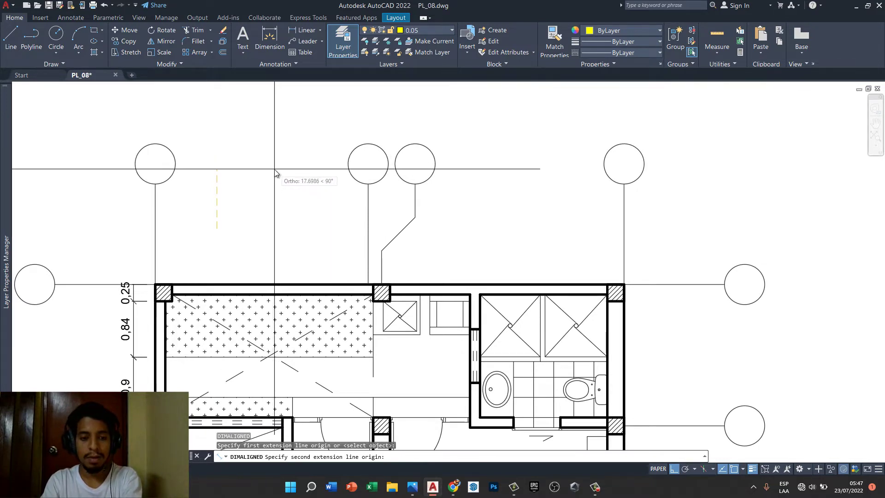
pyautogui.press('F8')
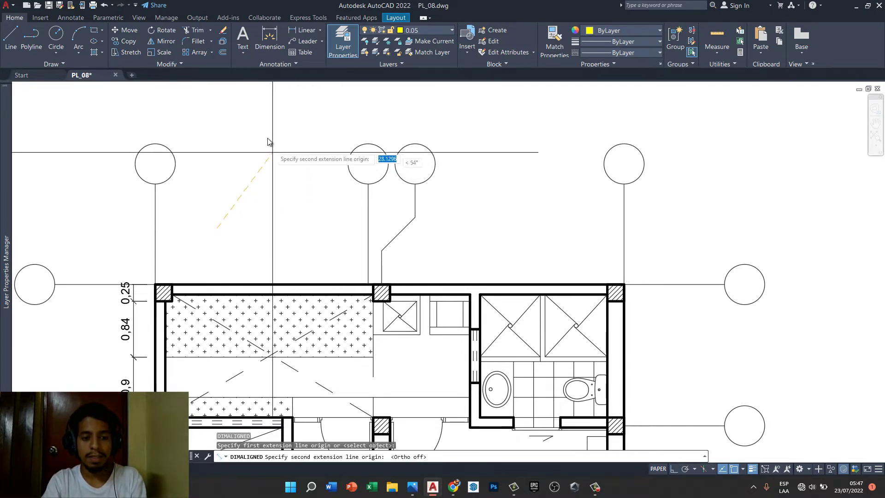
pyautogui.click(319, 232)
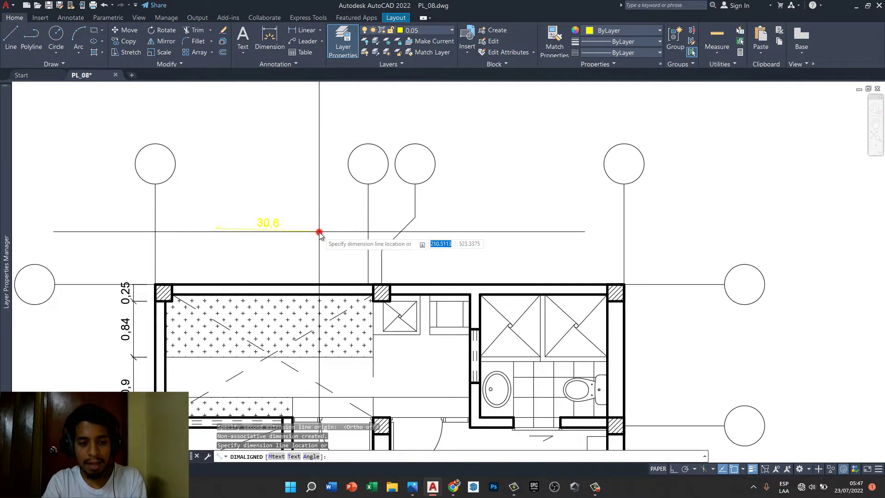
pyautogui.scroll(4, 327, 207)
pyautogui.click(326, 203)
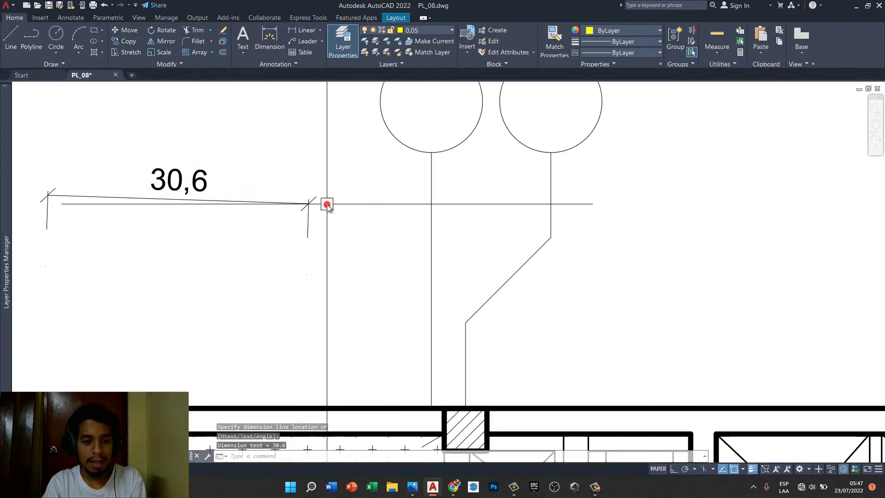
pyautogui.scroll(-4, 327, 204)
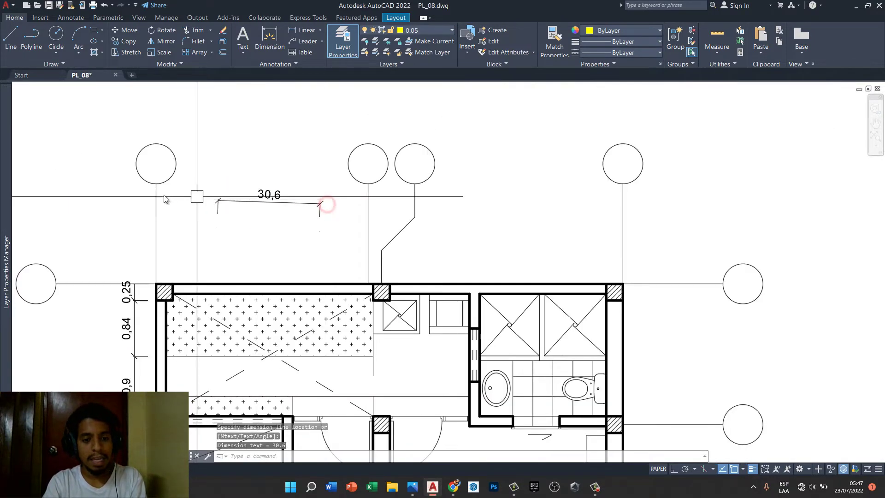
pyautogui.click(256, 200)
pyautogui.press('Delete')
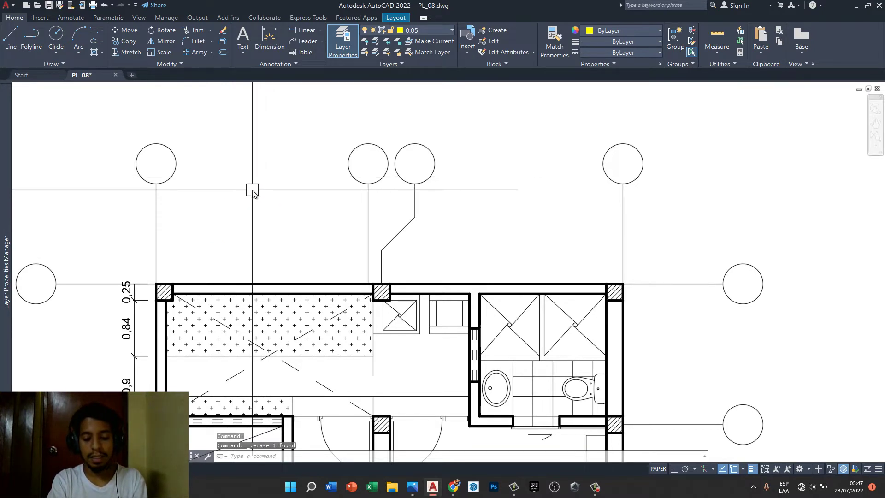
pyautogui.write('DLI')
# - Place a 30,94 linear dimension above the top wall and select it
pyautogui.press('Return')
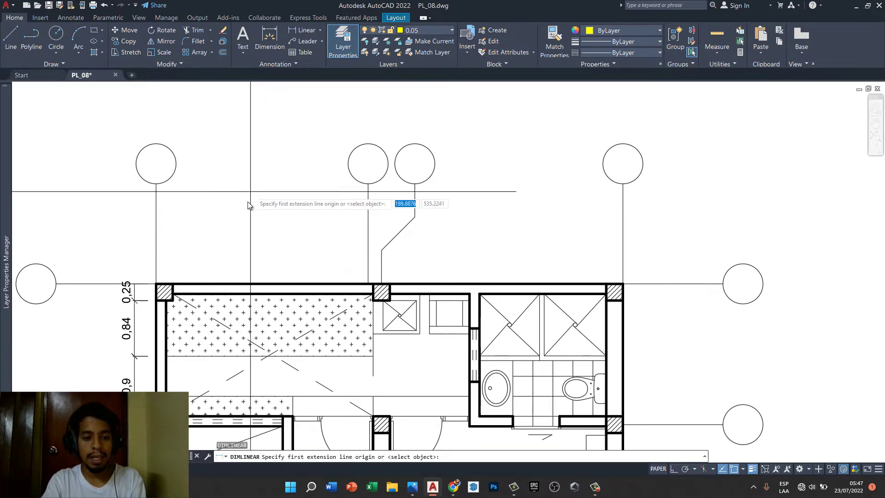
pyautogui.click(221, 225)
pyautogui.click(325, 244)
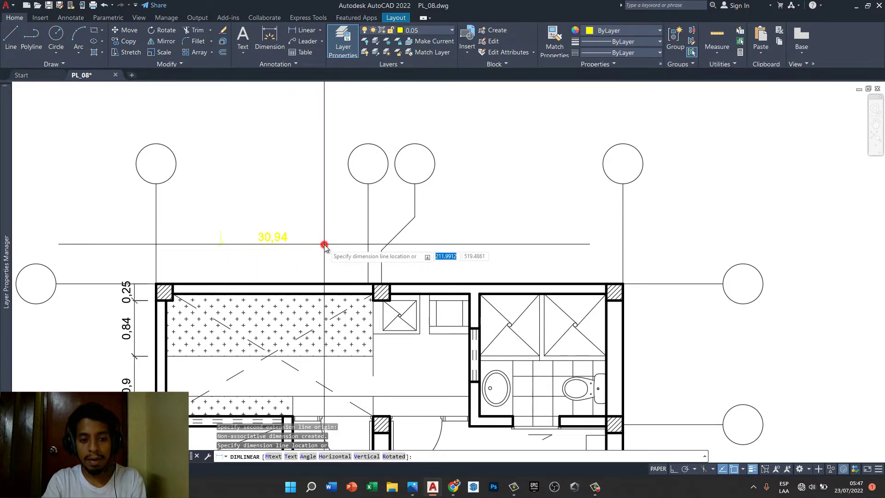
pyautogui.click(309, 193)
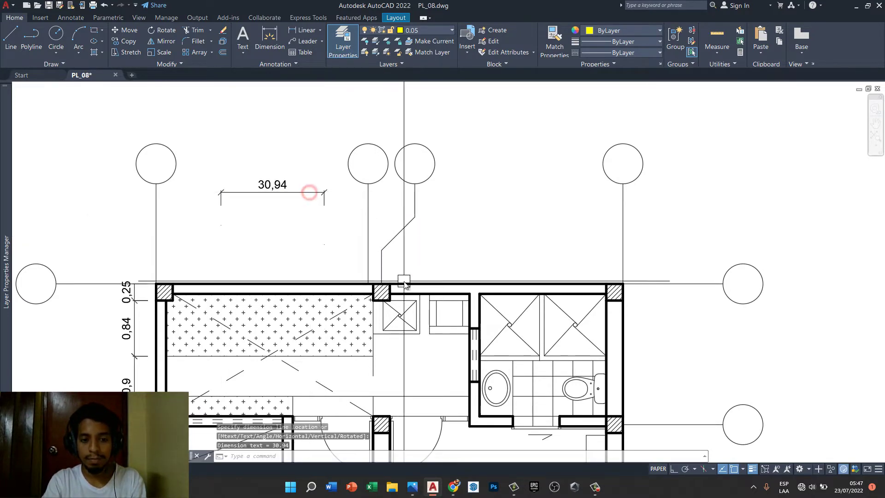
pyautogui.click(315, 191)
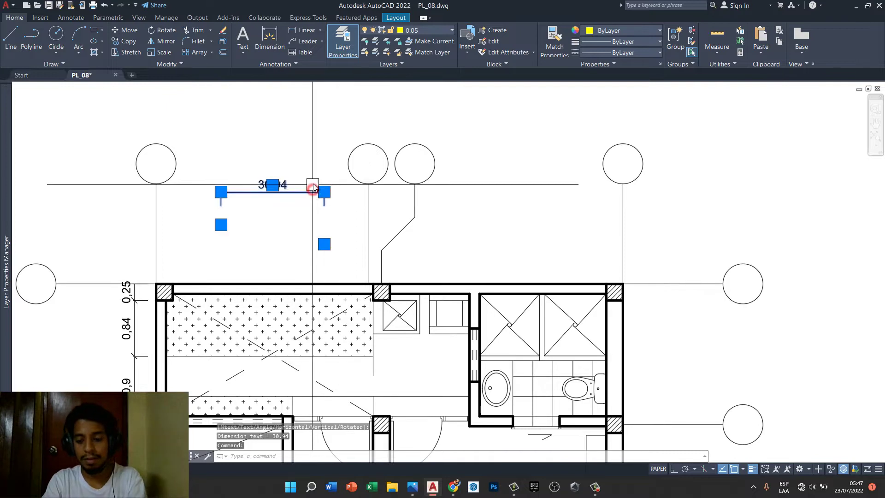
# - Delete the 30,94 dimension and cancel an incorrect 5 linear dimension
pyautogui.press('Delete')
pyautogui.write('DLI')
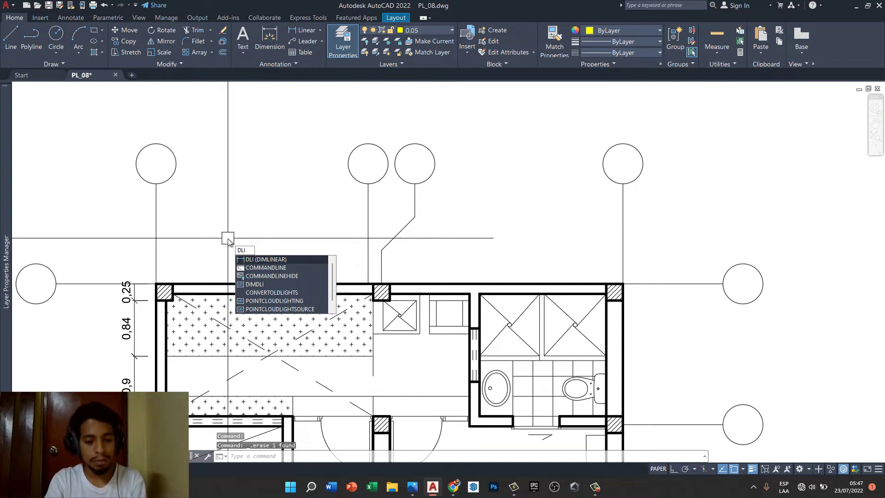
pyautogui.press('Return')
pyautogui.scroll(2, 193, 267)
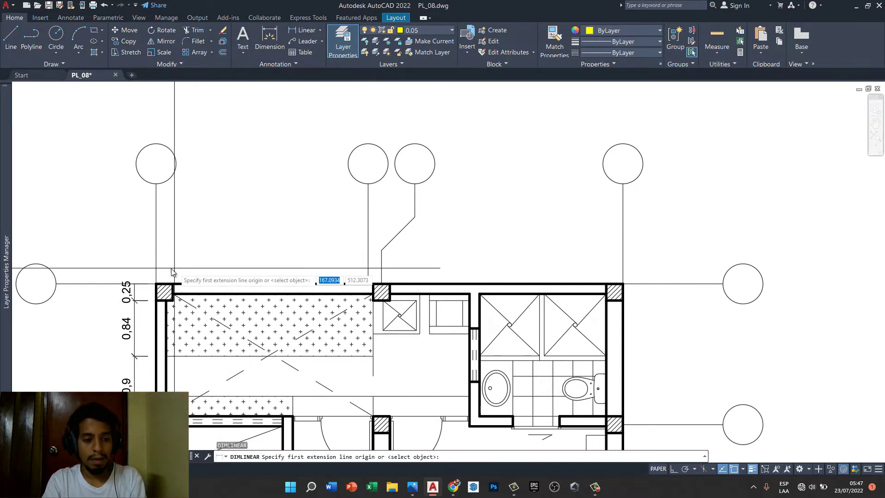
pyautogui.scroll(3, 161, 281)
pyautogui.click(134, 305)
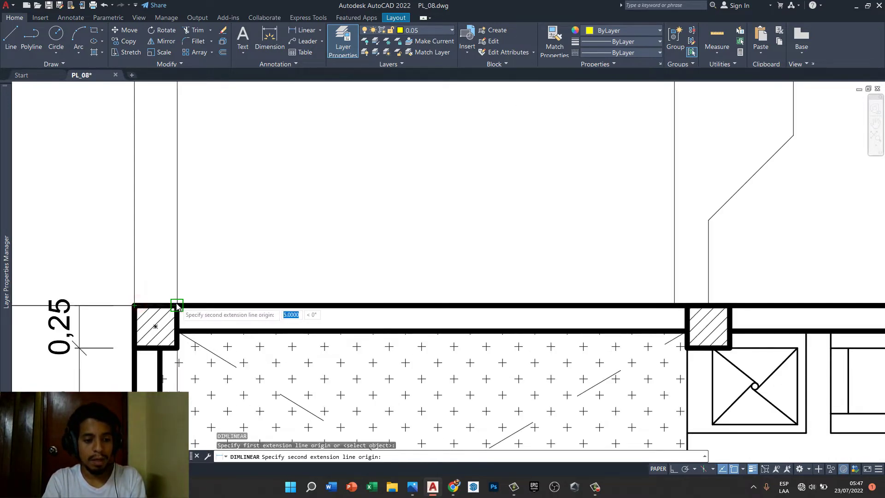
pyautogui.click(177, 305)
pyautogui.scroll(-2, 191, 272)
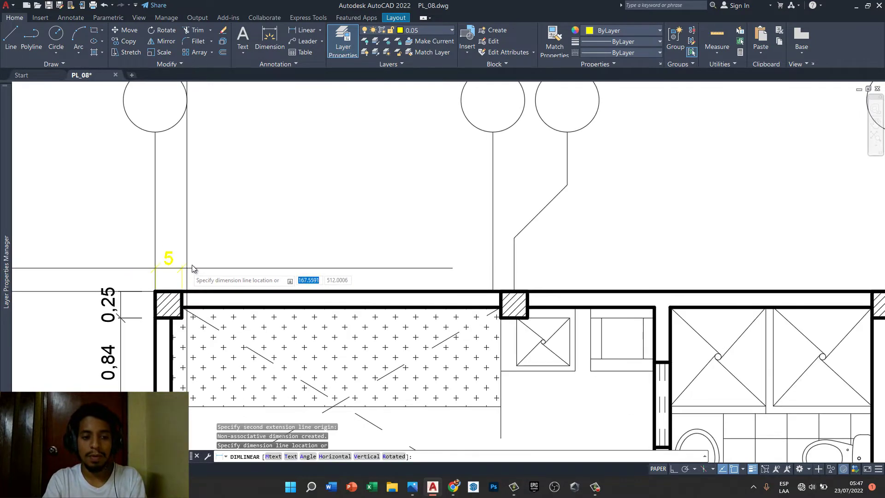
pyautogui.press('Escape')
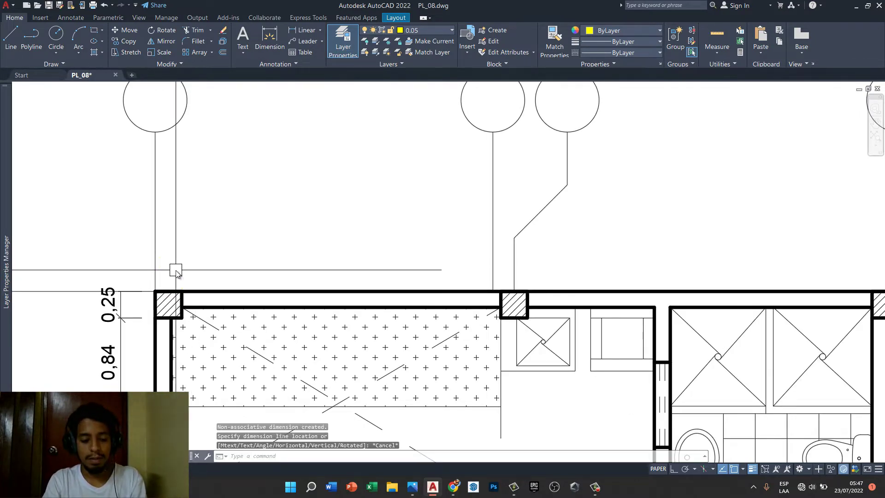
# - Dimension the 0,25 left corner column above the top wall with DIMLINEAR
pyautogui.write('DLI')
pyautogui.press('Return')
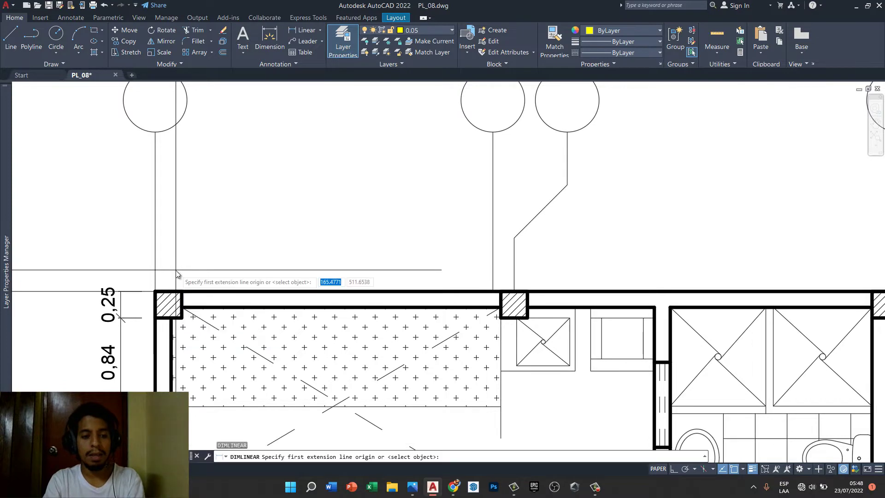
pyautogui.scroll(2, 164, 283)
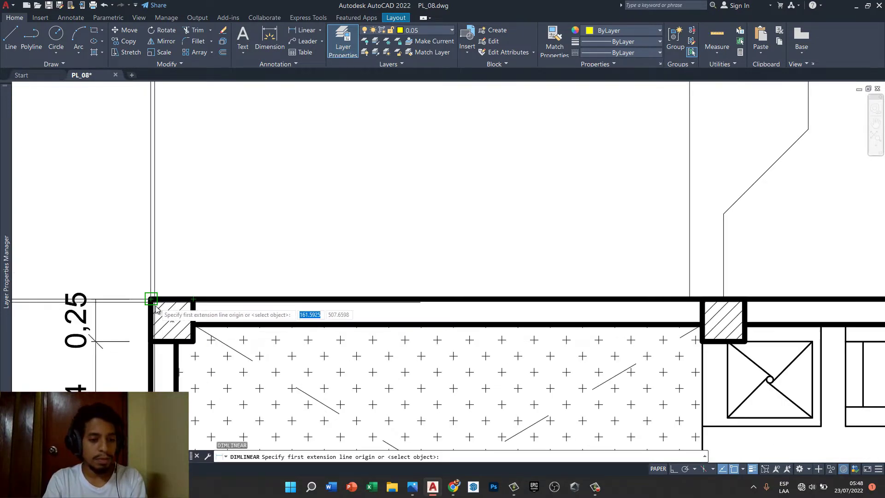
pyautogui.click(150, 332)
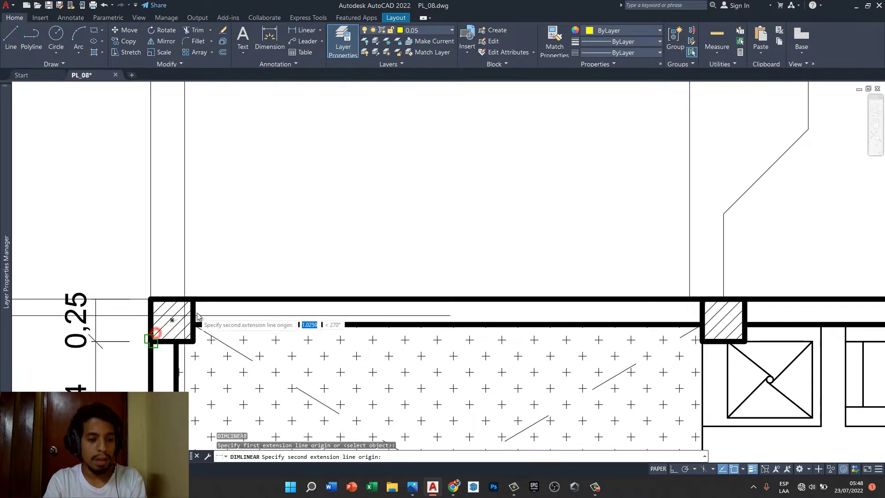
pyautogui.click(194, 310)
pyautogui.scroll(-2, 205, 249)
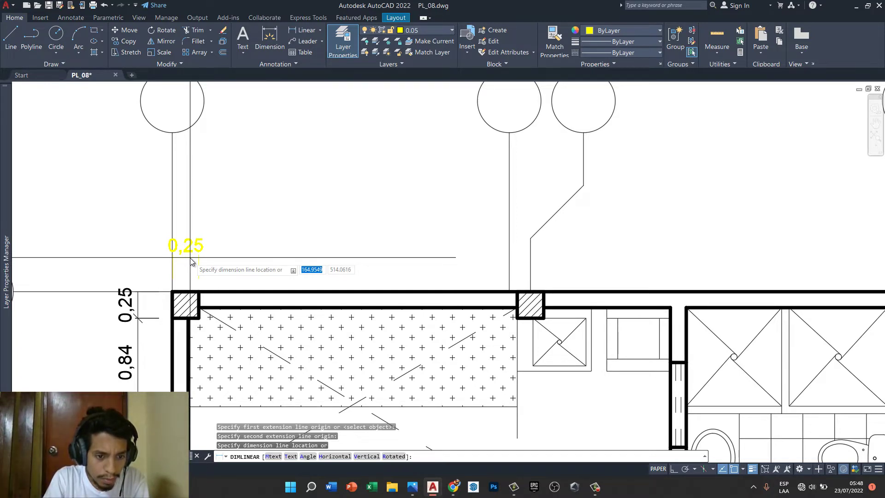
pyautogui.click(190, 258)
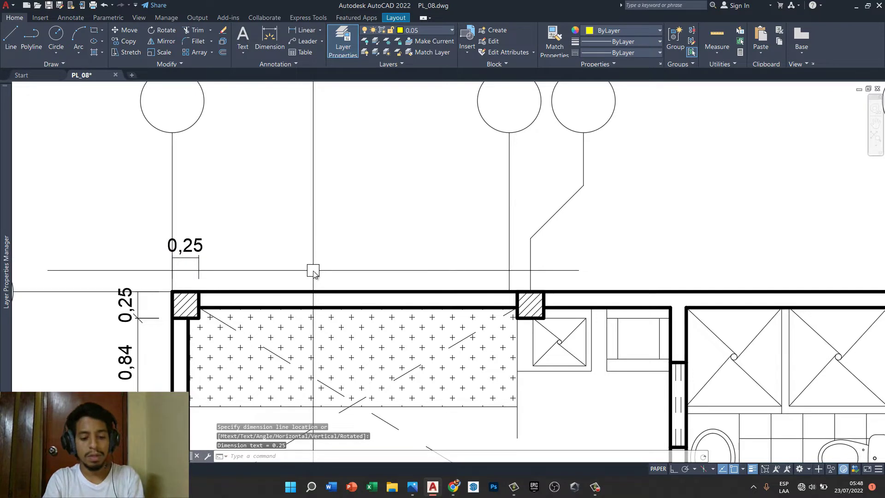
# - Continue the chain along the top wall: 3,01, 0,25, 1,2, 0,15, 0,9, 1, 0,25
pyautogui.write('DCO')
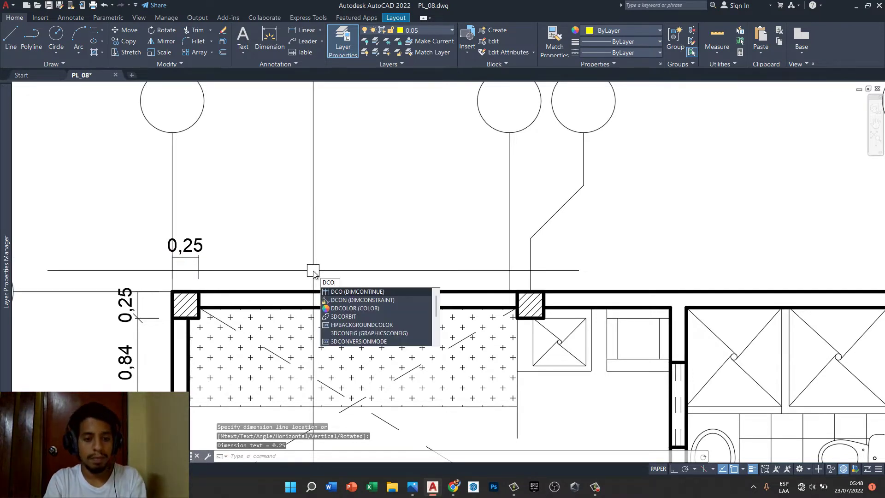
pyautogui.press('Return')
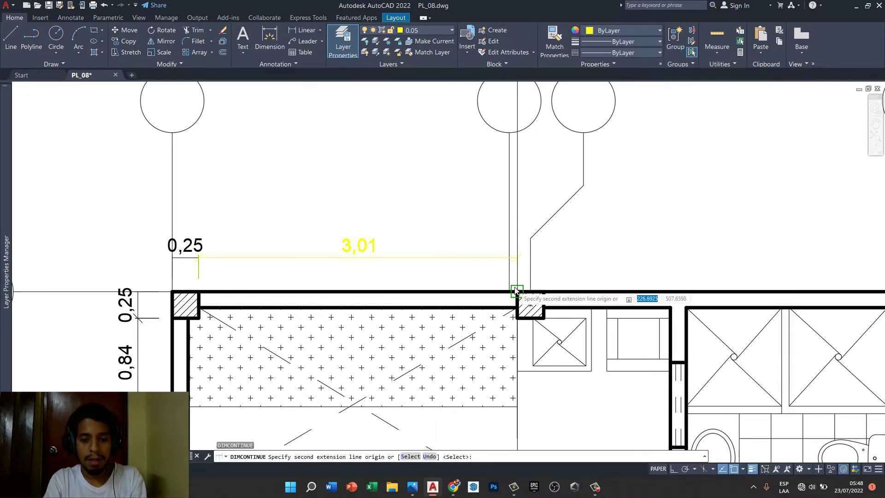
pyautogui.click(516, 292)
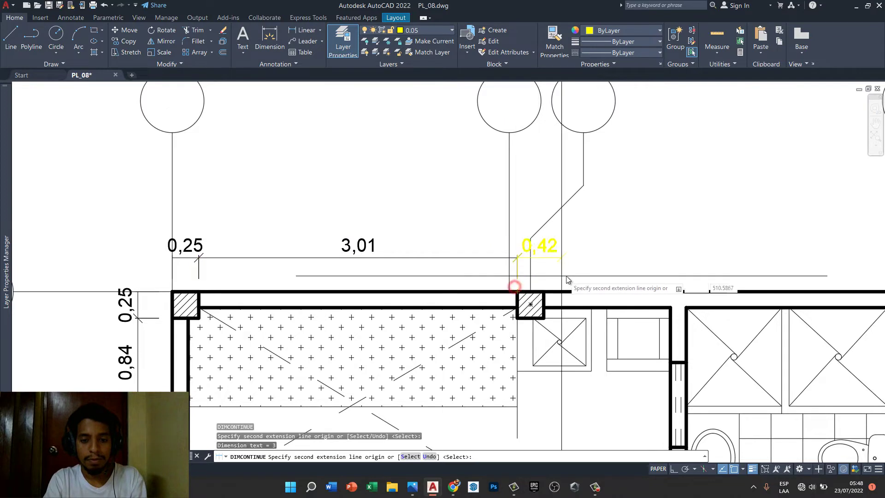
pyautogui.click(542, 293)
pyautogui.scroll(-3, 543, 293)
pyautogui.scroll(2, 494, 289)
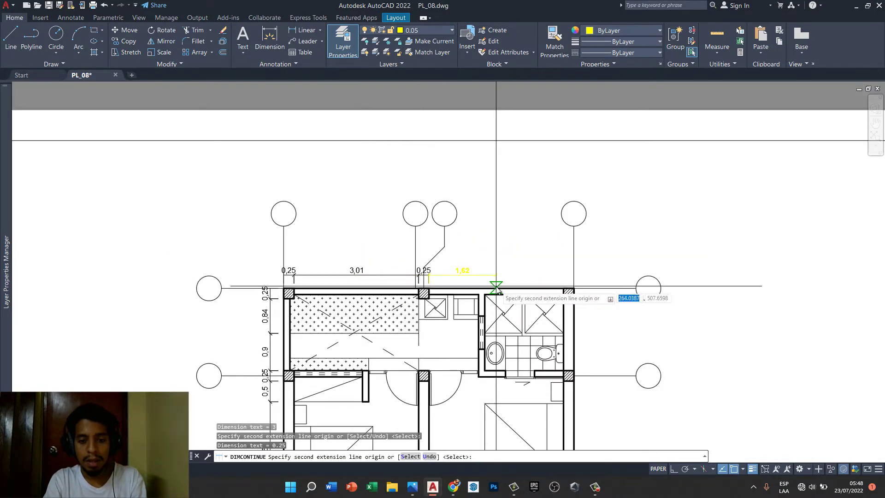
pyautogui.scroll(2, 475, 297)
pyautogui.click(465, 301)
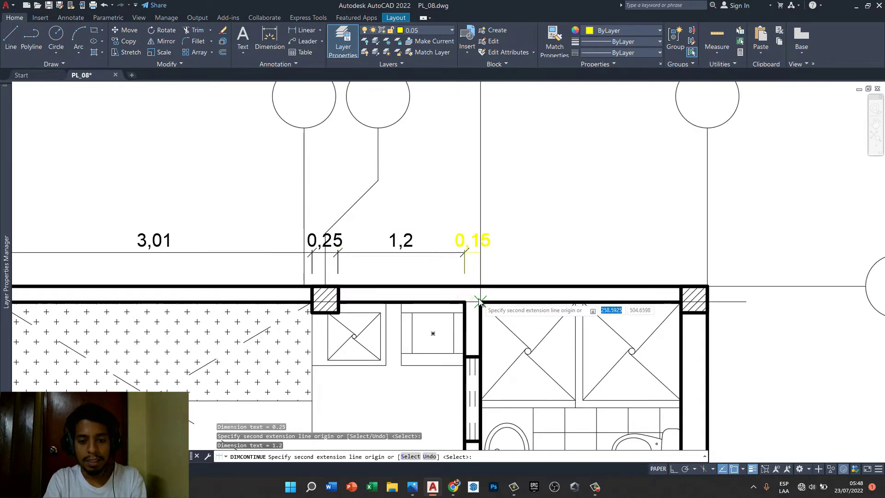
pyautogui.click(480, 302)
pyautogui.scroll(-4, 479, 300)
pyautogui.scroll(4, 520, 293)
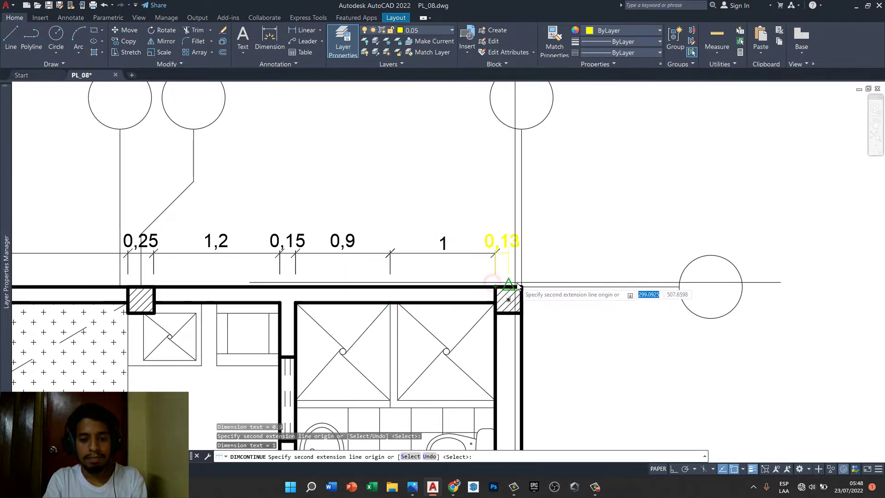
pyautogui.click(521, 286)
pyautogui.scroll(-2, 477, 264)
pyautogui.press('Escape')
pyautogui.press('Escape')
pyautogui.press('Escape')
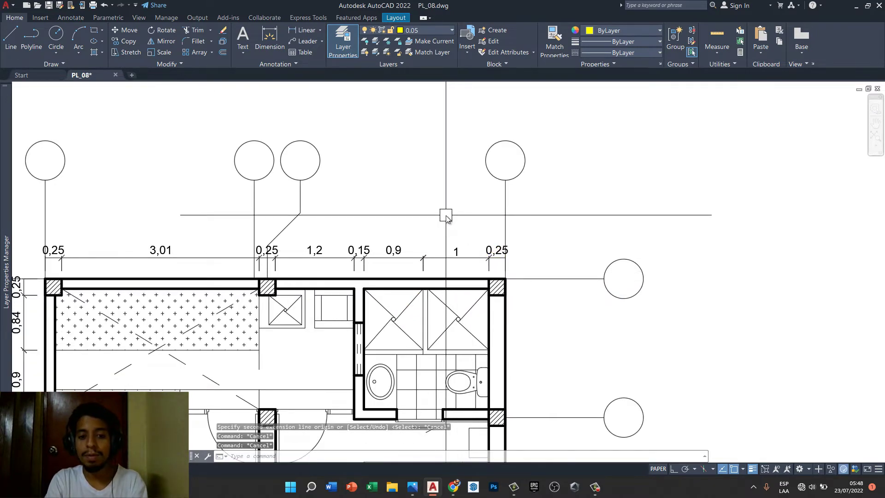
# - Zoom over the top dimension chain to inspect it, then expand the Annotation panel
pyautogui.scroll(-4, 445, 215)
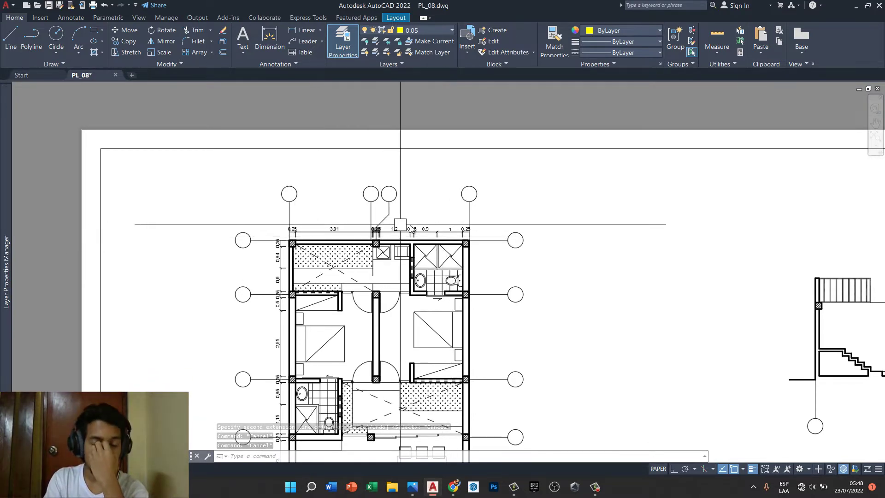
pyautogui.scroll(2, 395, 226)
pyautogui.scroll(2, 474, 229)
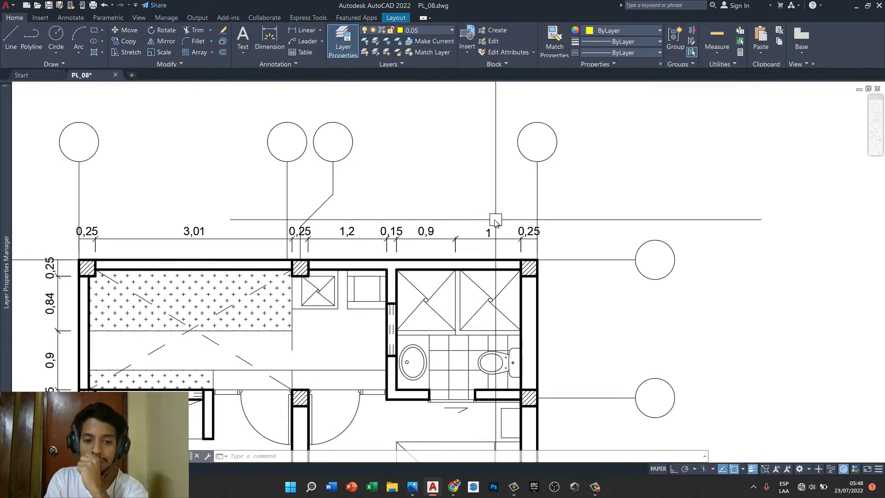
pyautogui.scroll(2, 357, 225)
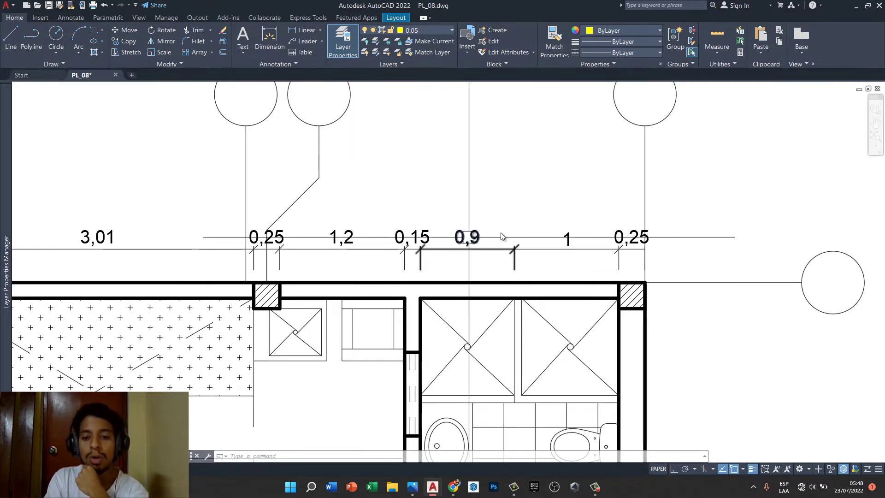
pyautogui.scroll(-2, 537, 237)
pyautogui.scroll(-2, 501, 212)
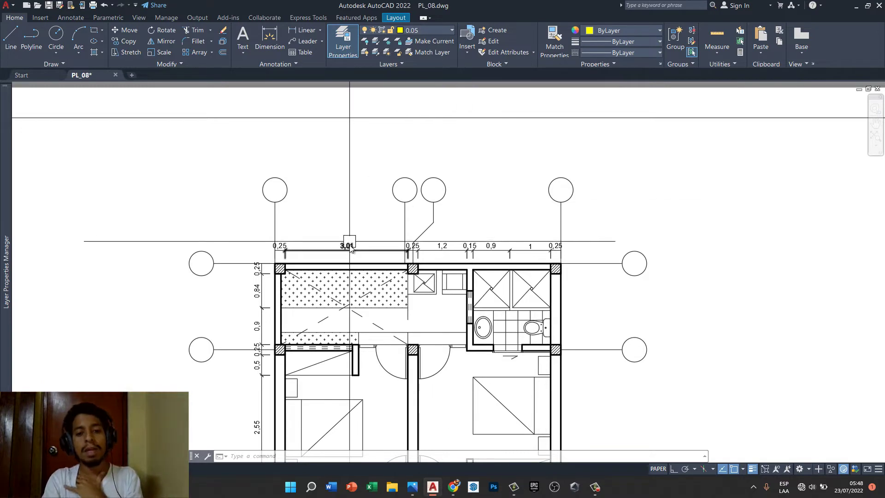
pyautogui.scroll(4, 350, 247)
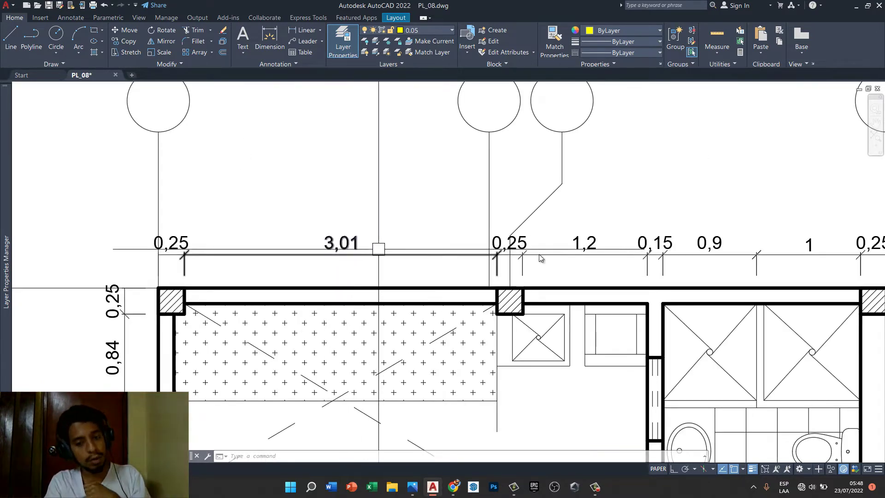
pyautogui.scroll(-2, 413, 229)
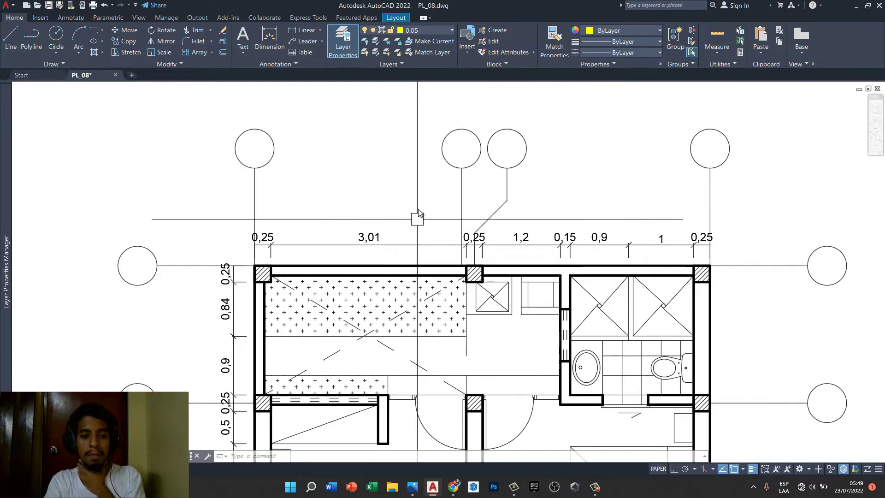
pyautogui.click(296, 64)
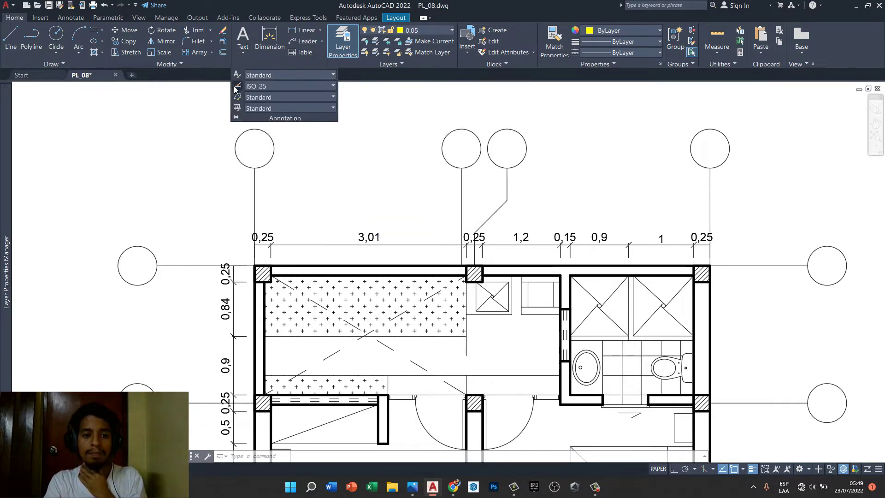
# - Turn off trailing-zero suppression in ISO-25 Primary Units so dimensions show two decimals
pyautogui.click(236, 87)
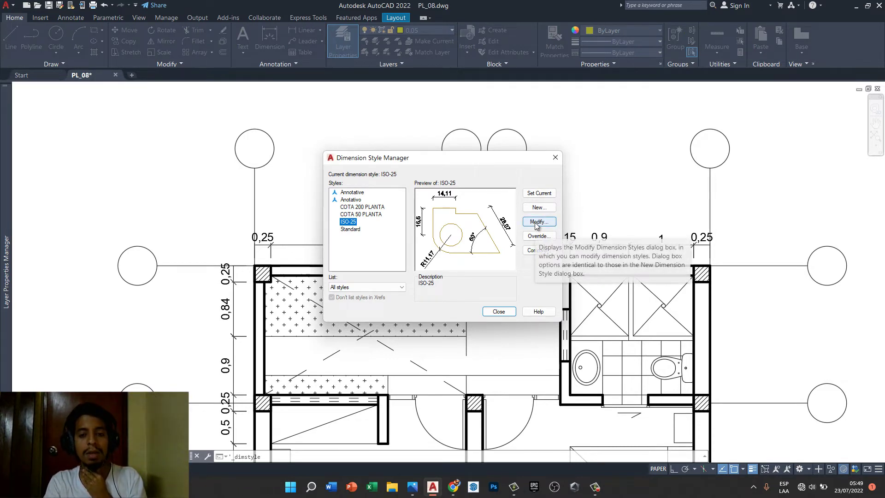
pyautogui.click(536, 223)
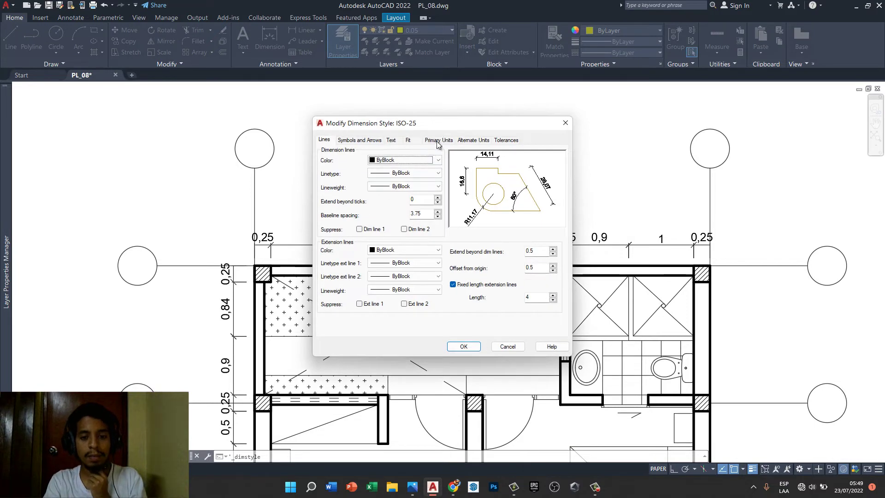
pyautogui.click(438, 140)
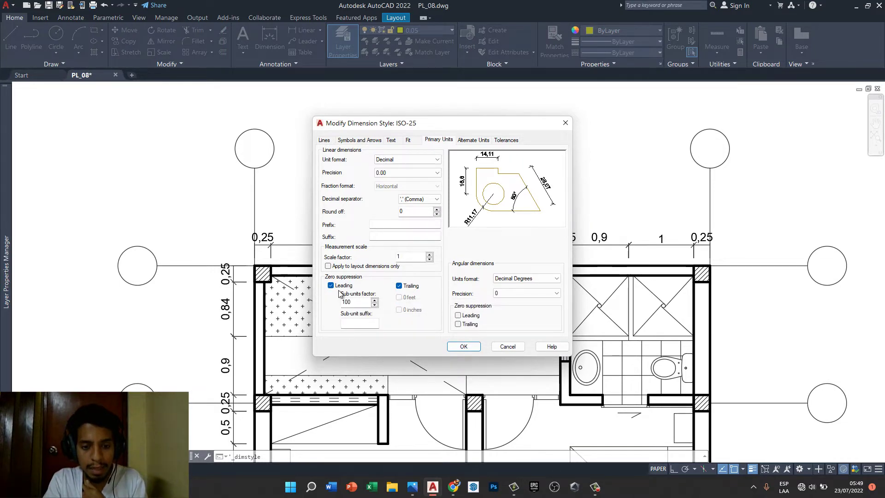
pyautogui.click(401, 287)
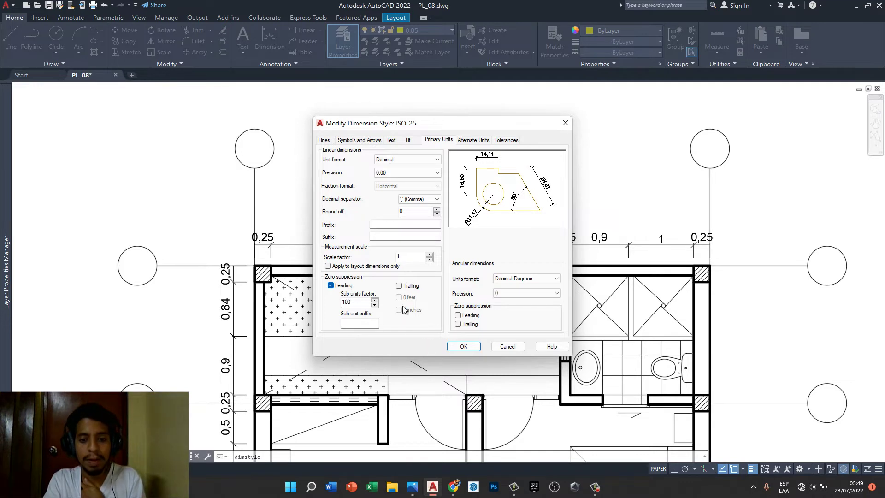
pyautogui.click(463, 347)
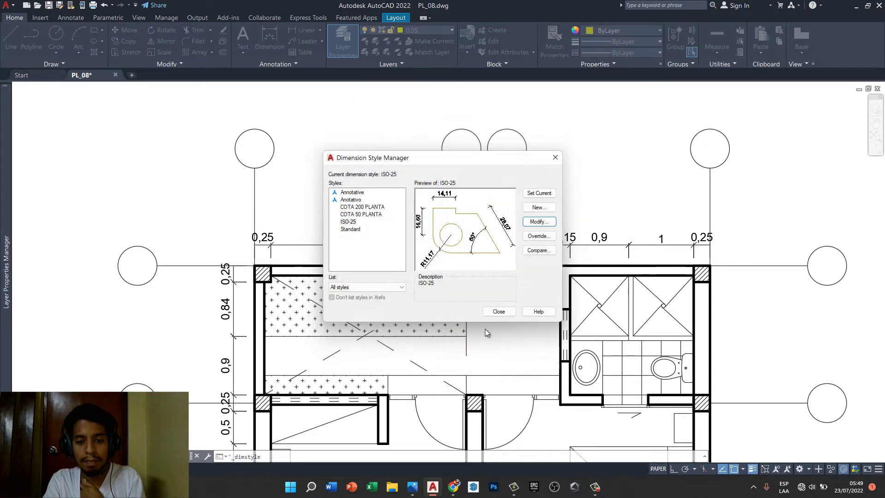
pyautogui.click(497, 309)
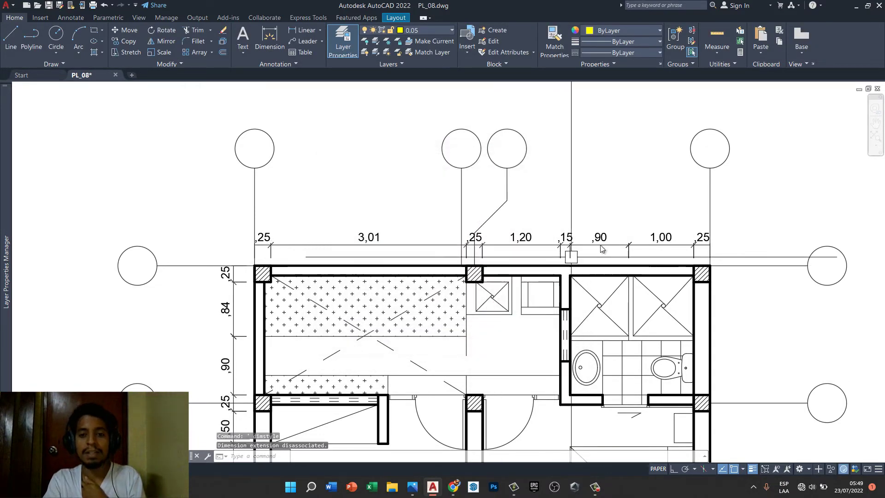
# - Turn off leading-zero suppression in the ISO-25 style so values read 0,25
pyautogui.scroll(4, 629, 238)
pyautogui.scroll(-2, 533, 239)
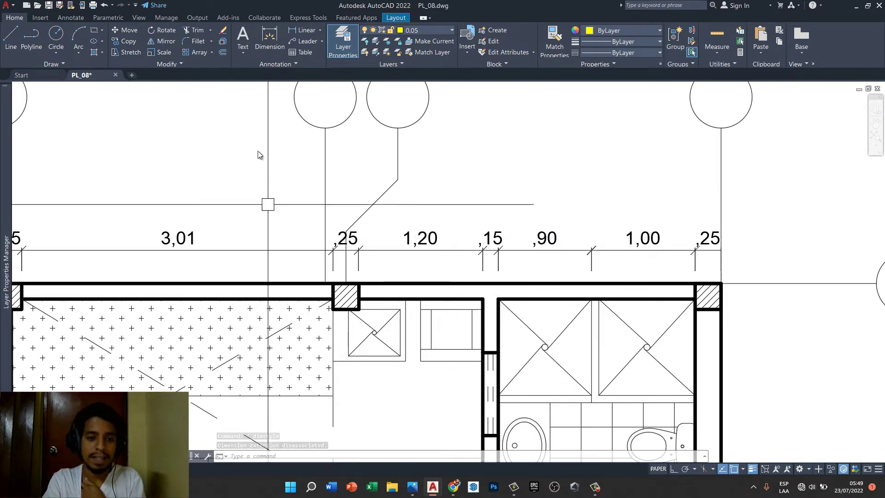
pyautogui.click(282, 67)
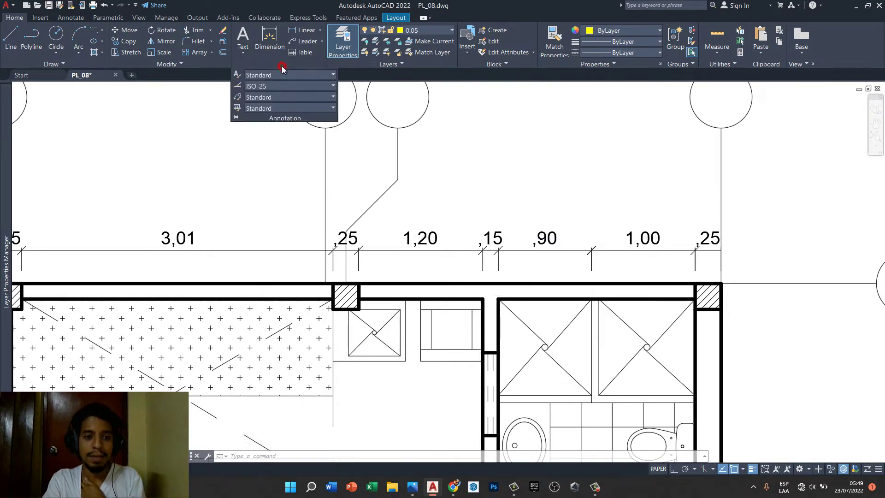
pyautogui.click(240, 87)
pyautogui.click(539, 230)
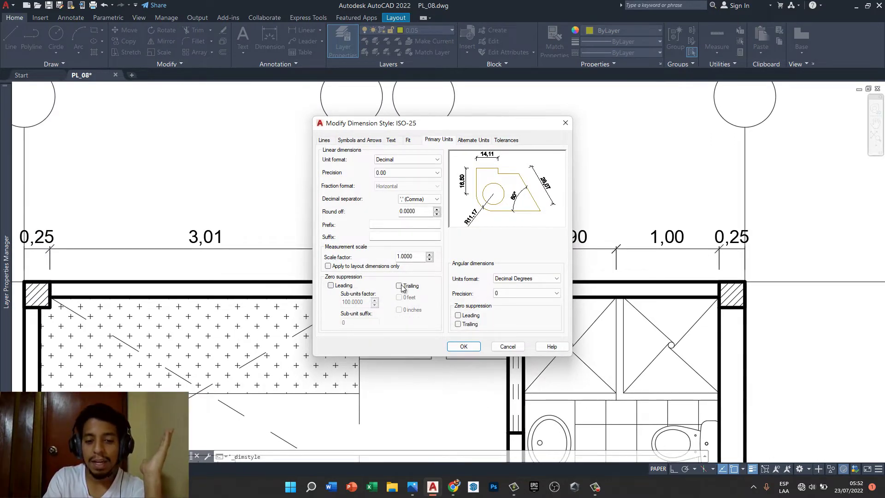
pyautogui.click(462, 347)
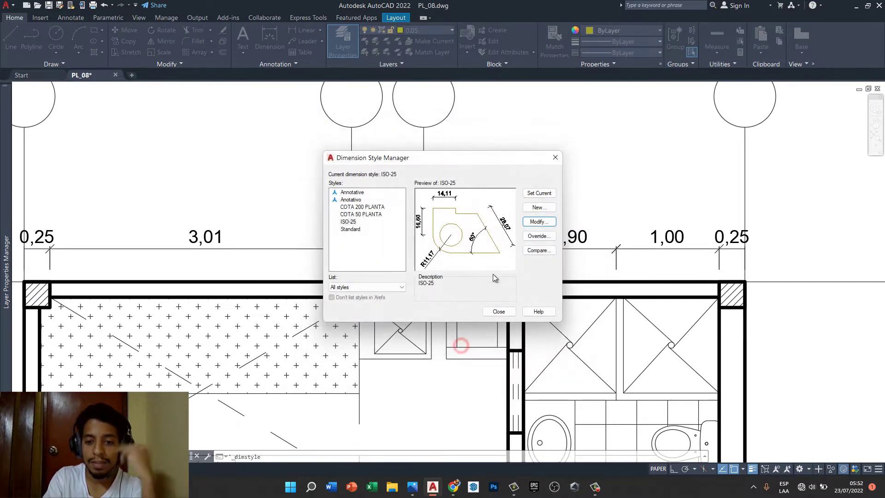
pyautogui.click(500, 313)
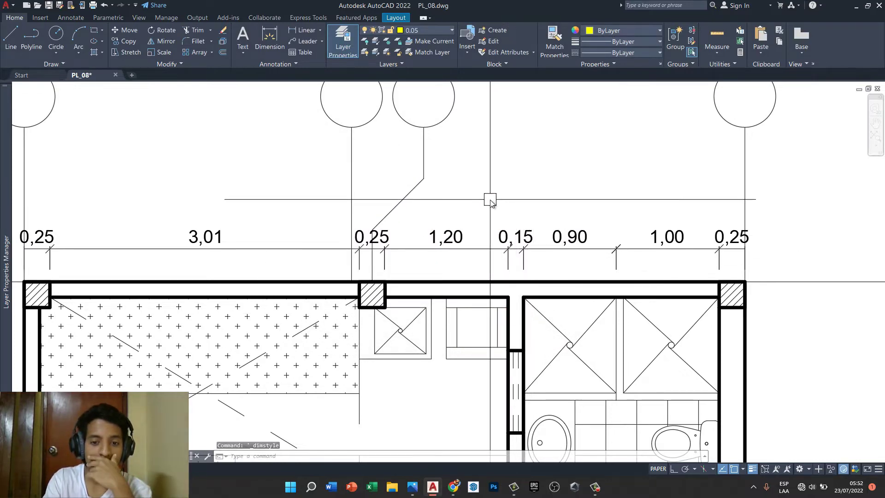
# - Reopen the ISO-25 style to verify the zero settings, then close the manager
pyautogui.scroll(-4, 530, 198)
pyautogui.scroll(2, 530, 198)
pyautogui.scroll(4, 529, 201)
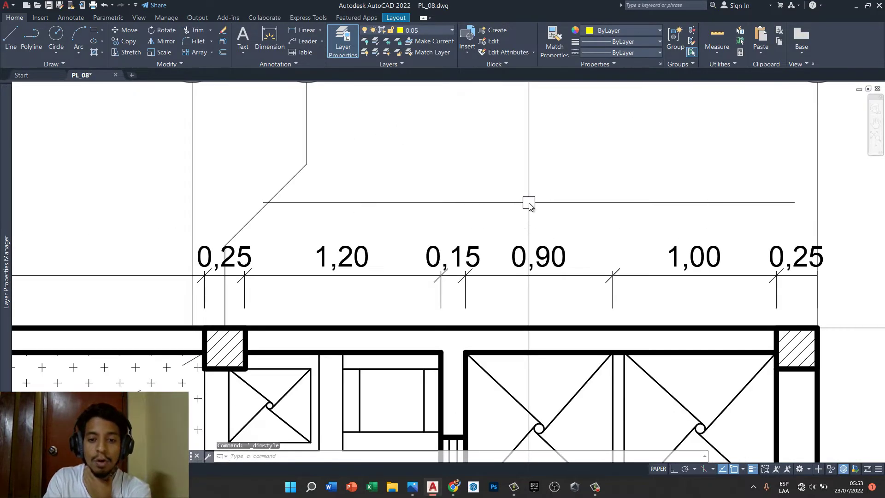
pyautogui.scroll(-4, 529, 205)
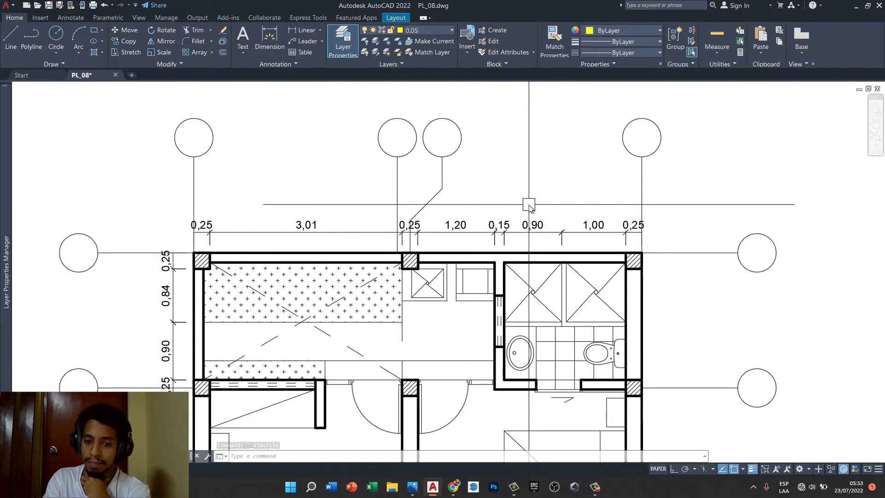
pyautogui.click(276, 67)
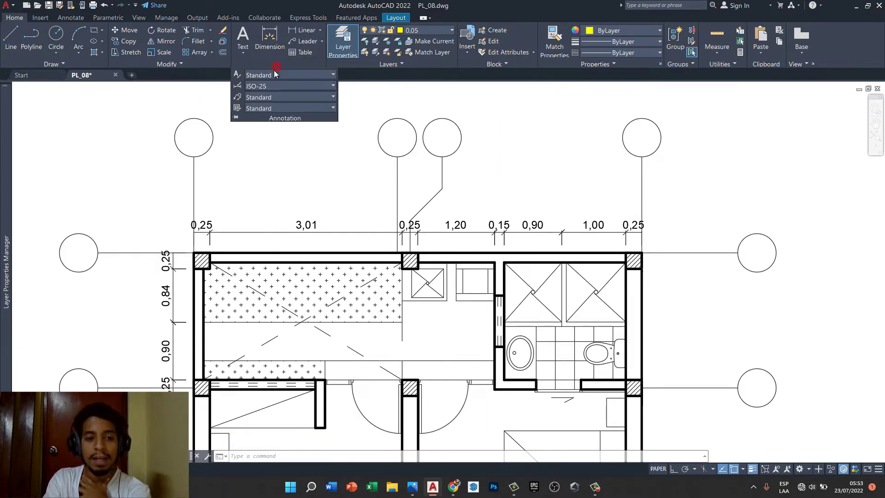
pyautogui.click(237, 86)
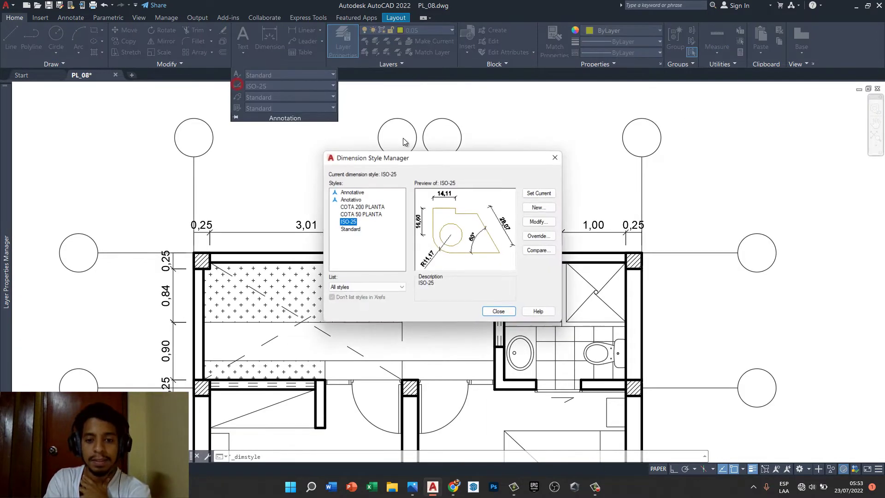
pyautogui.click(547, 222)
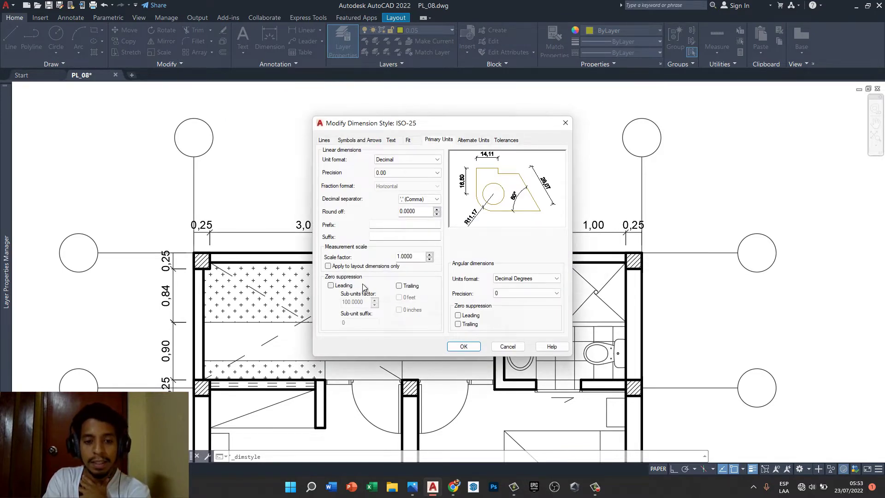
pyautogui.click(465, 346)
pyautogui.click(498, 312)
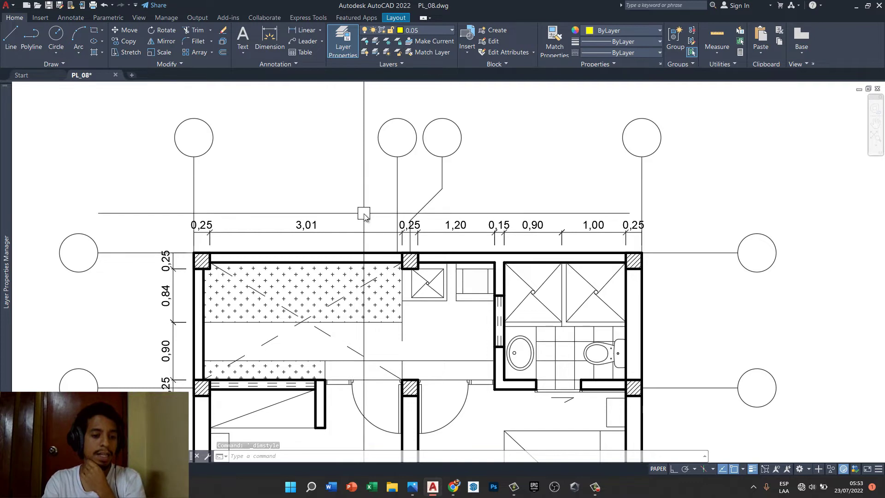
pyautogui.scroll(-2, 362, 210)
# - Erase the 0,50 left-wall dimension and stretch the one below up to the column corner
pyautogui.scroll(3, 237, 333)
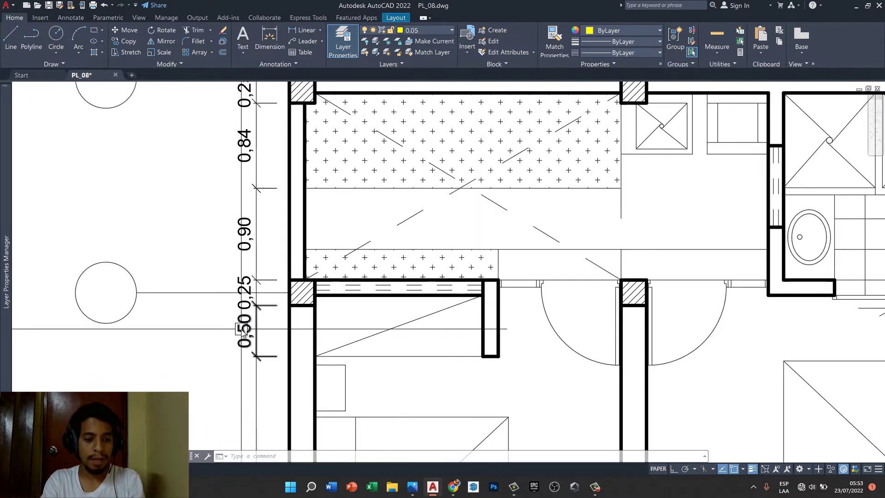
pyautogui.click(237, 327)
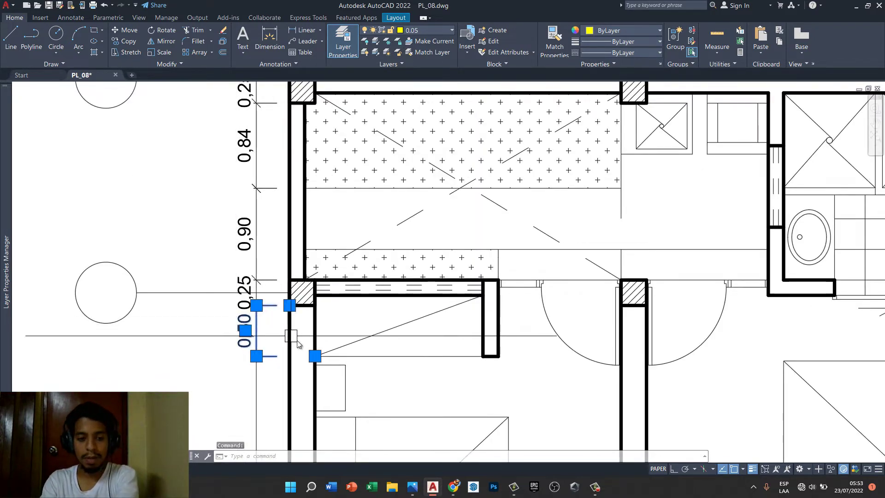
pyautogui.press('Delete')
pyautogui.click(262, 363)
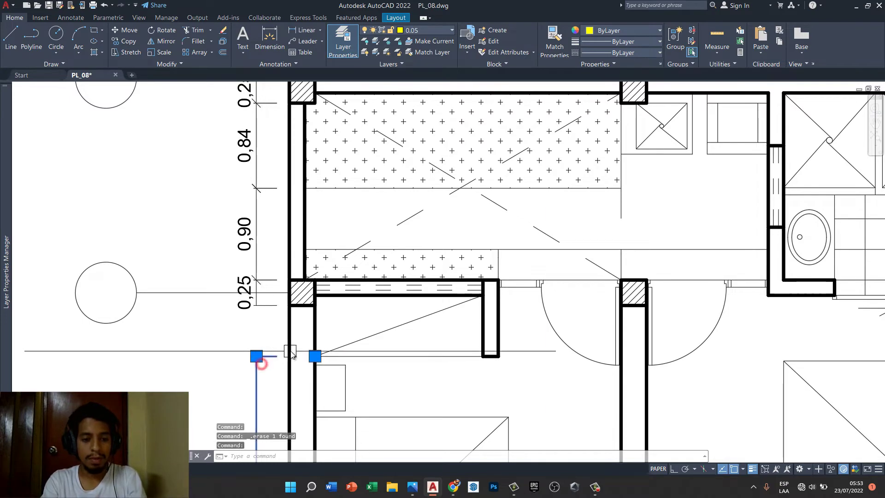
pyautogui.click(315, 356)
pyautogui.click(289, 304)
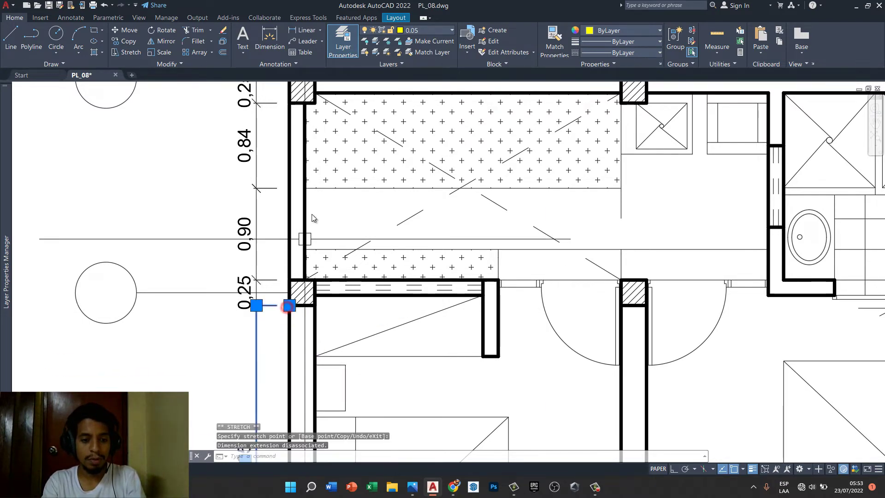
pyautogui.press('Escape')
pyautogui.scroll(-3, 291, 303)
pyautogui.scroll(3, 301, 312)
pyautogui.scroll(-5, 300, 312)
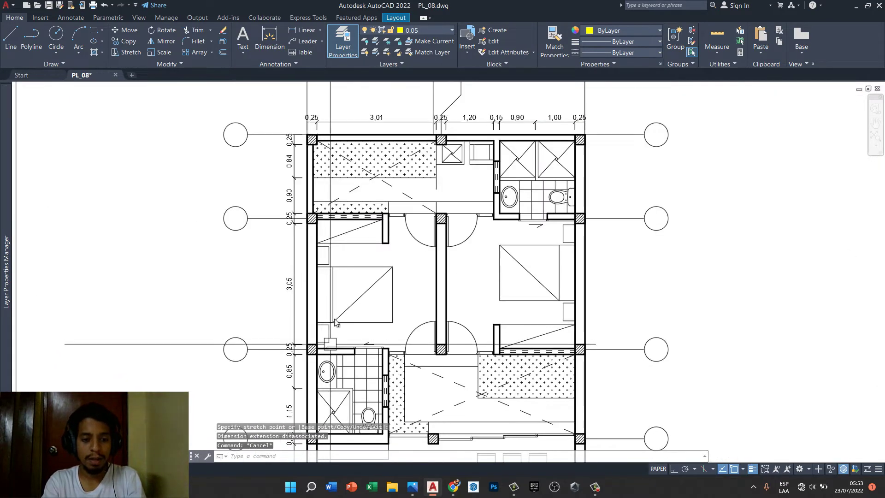
# - Erase the 0,60 dimension and stretch the 0,80 one to the column so it reads 1,40
pyautogui.moveTo(351, 382); pyautogui.dragTo(371, 223, button='middle')
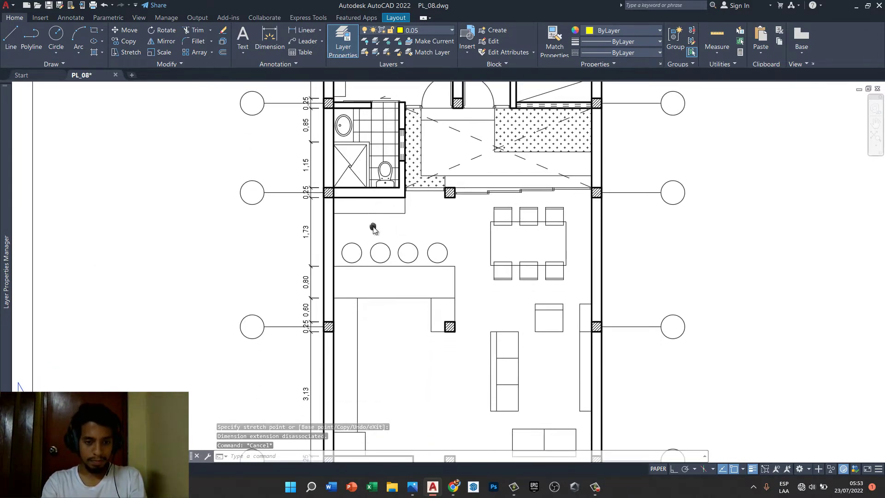
pyautogui.scroll(4, 356, 237)
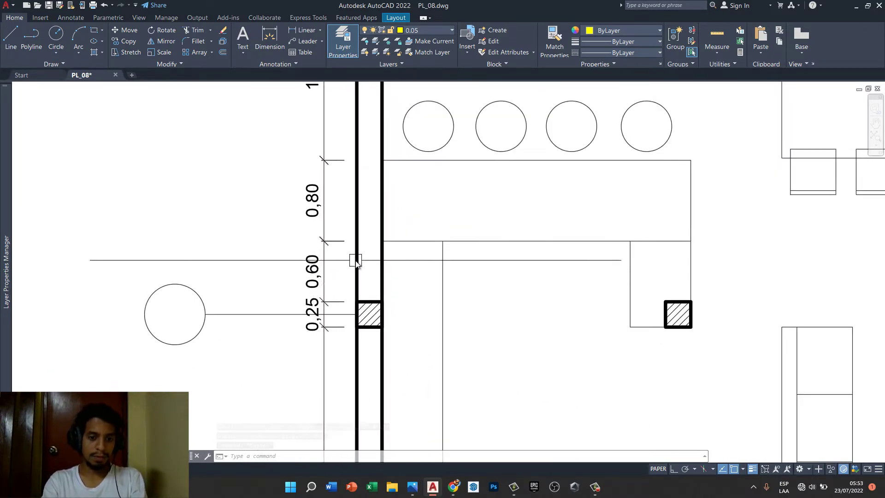
pyautogui.scroll(-3, 351, 244)
pyautogui.scroll(3, 341, 261)
pyautogui.click(339, 260)
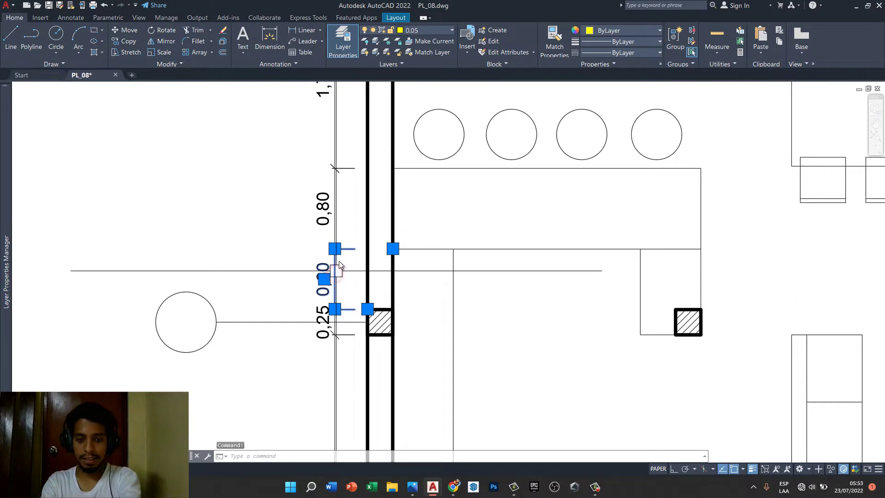
pyautogui.press('Delete')
pyautogui.click(336, 244)
pyautogui.click(392, 249)
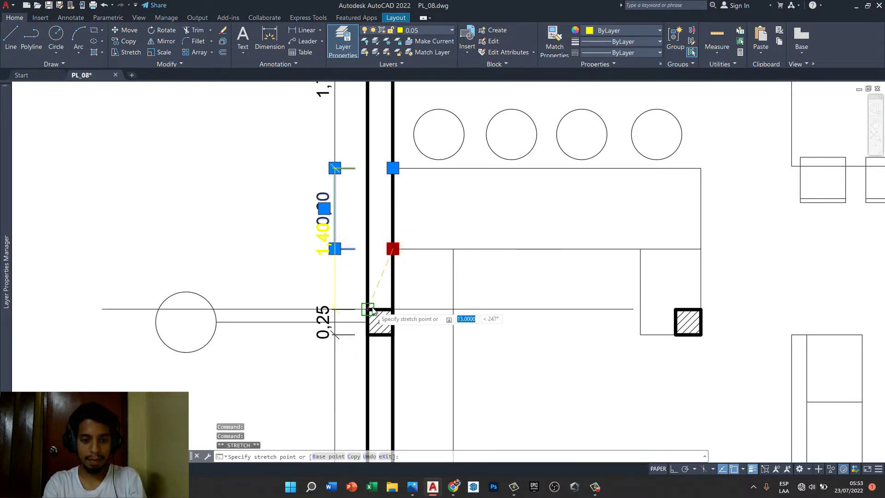
pyautogui.click(368, 308)
pyautogui.press('Escape')
pyautogui.press('Escape')
pyautogui.scroll(-4, 393, 319)
pyautogui.moveTo(393, 319); pyautogui.dragTo(391, 245, button='middle')
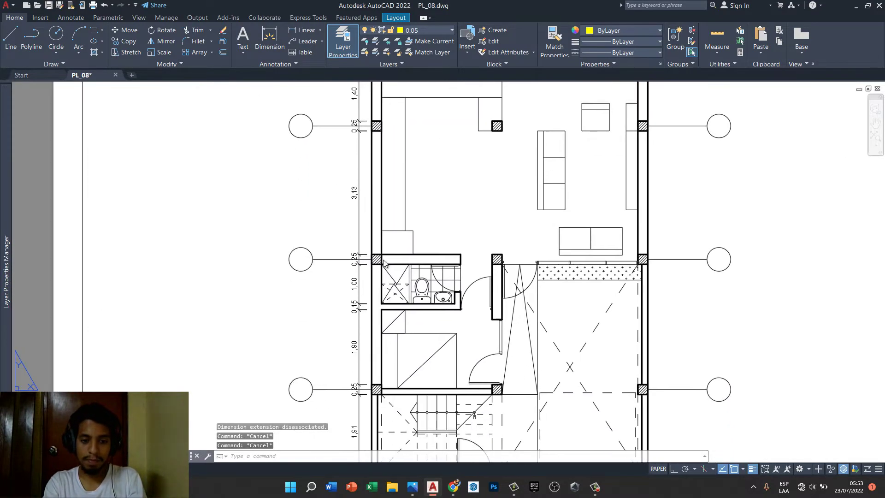
pyautogui.moveTo(388, 338)
pyautogui.mouseDown(button='middle')
pyautogui.moveTo(388, 272)
pyautogui.moveTo(414, 406)
pyautogui.mouseUp(button='middle')
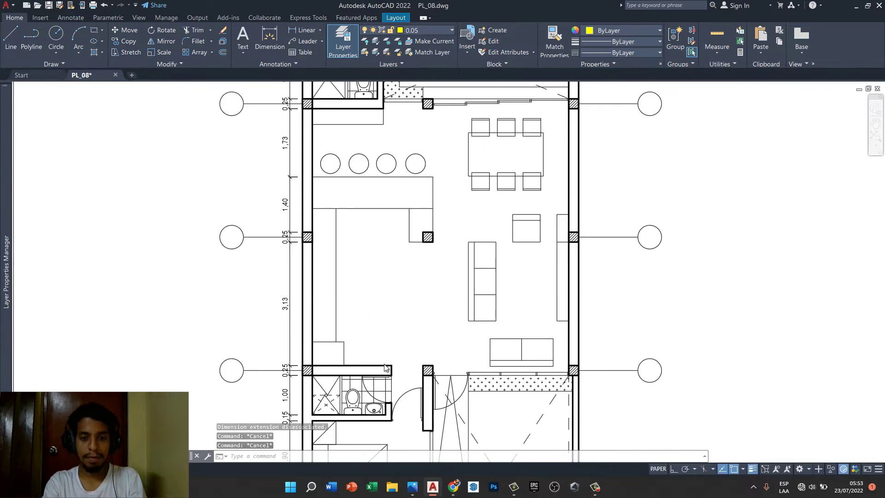
pyautogui.moveTo(414, 184); pyautogui.dragTo(414, 369, button='middle')
pyautogui.moveTo(413, 161)
pyautogui.mouseDown(button='middle')
pyautogui.moveTo(413, 263)
pyautogui.moveTo(457, 193)
pyautogui.mouseUp(button='middle')
# - Start a DLI dimension on the right column and cancel the unwanted 0,05 result
pyautogui.scroll(2, 484, 179)
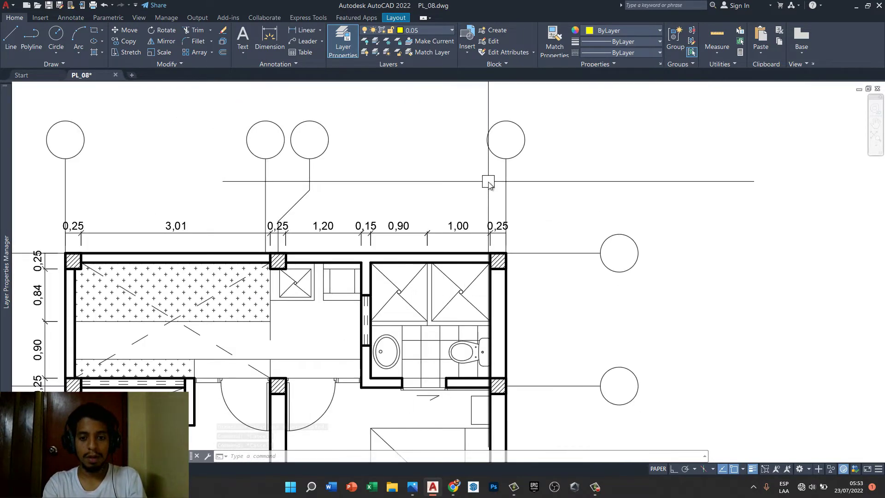
pyautogui.scroll(2, 537, 217)
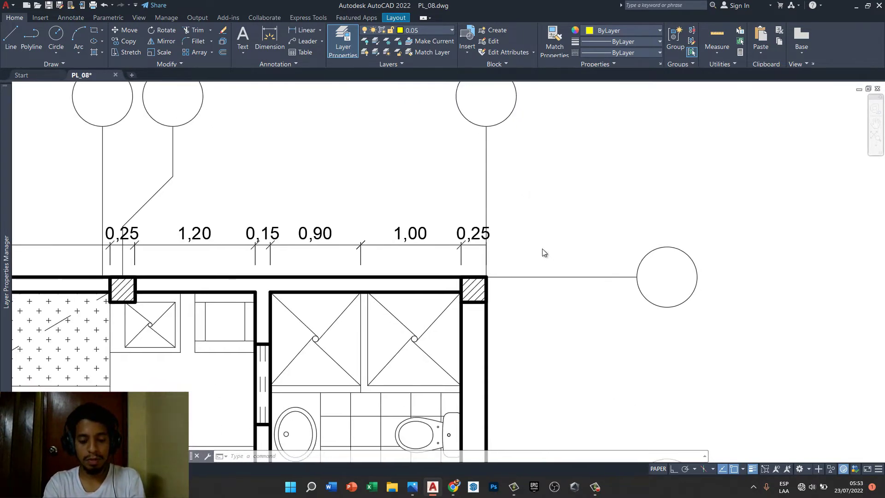
pyautogui.write('dli')
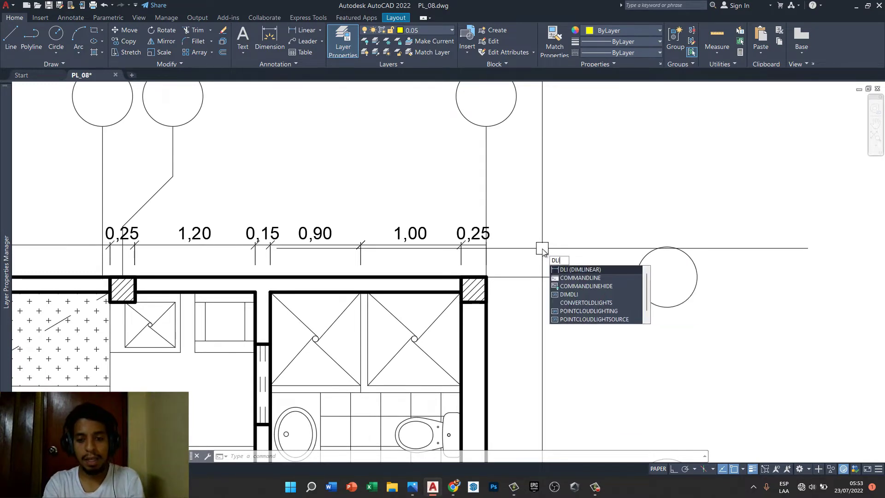
pyautogui.press('Return')
pyautogui.click(493, 281)
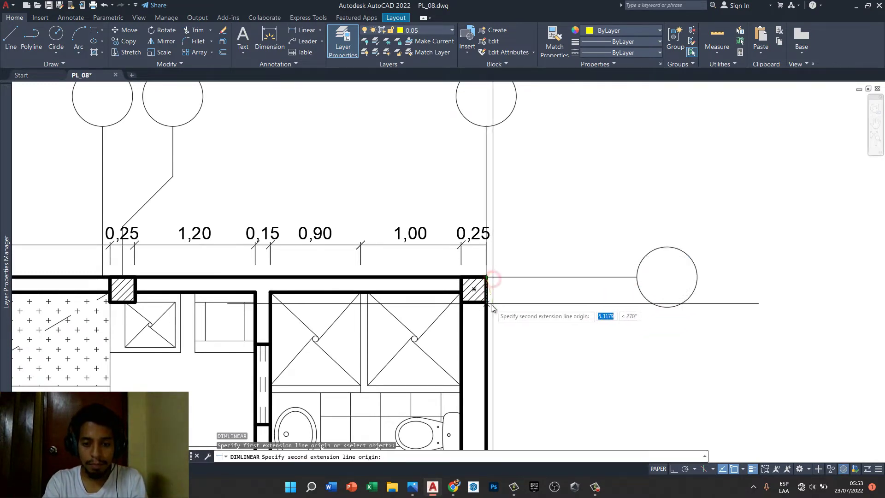
pyautogui.click(488, 302)
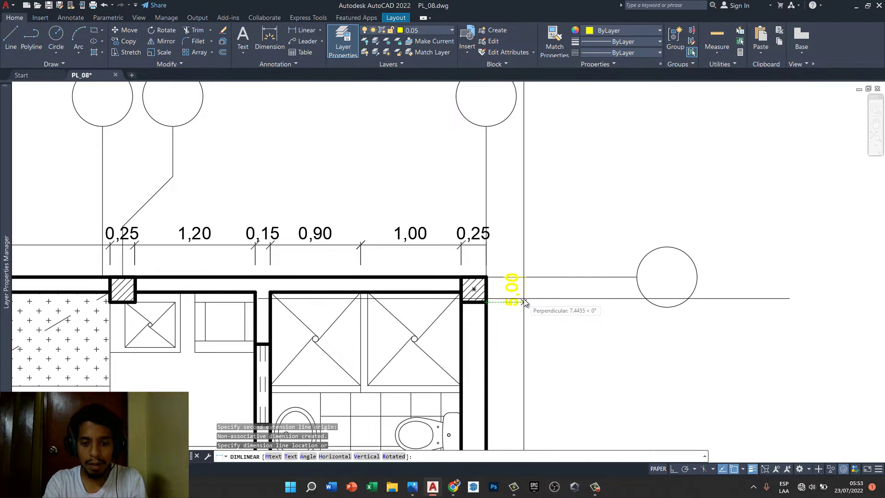
pyautogui.press('Escape')
# - Place a vertical 0,25 dimension of the top-right column beside the right wall
pyautogui.scroll(2, 519, 299)
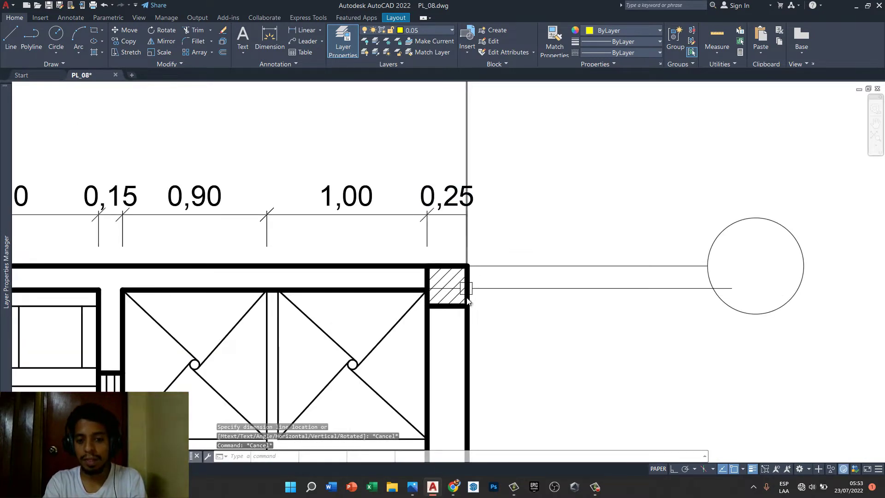
pyautogui.write('dli')
pyautogui.press('Return')
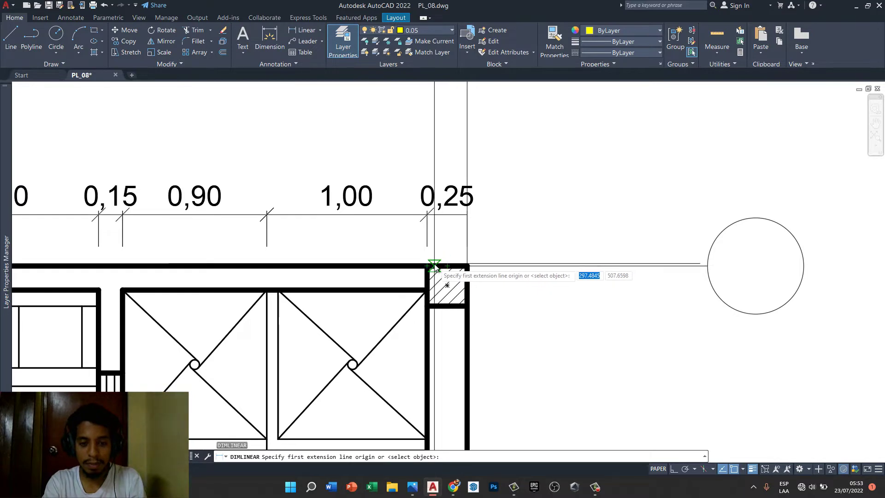
pyautogui.click(434, 266)
pyautogui.click(465, 305)
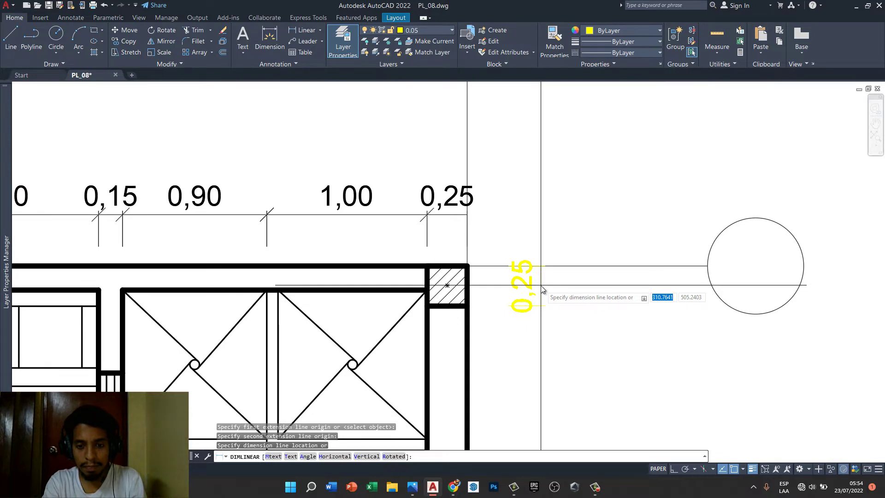
pyautogui.click(542, 290)
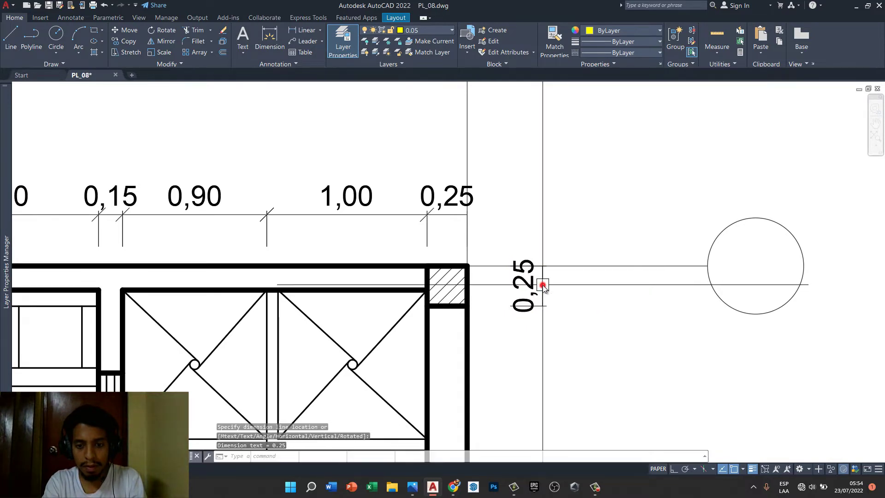
pyautogui.scroll(-2, 566, 216)
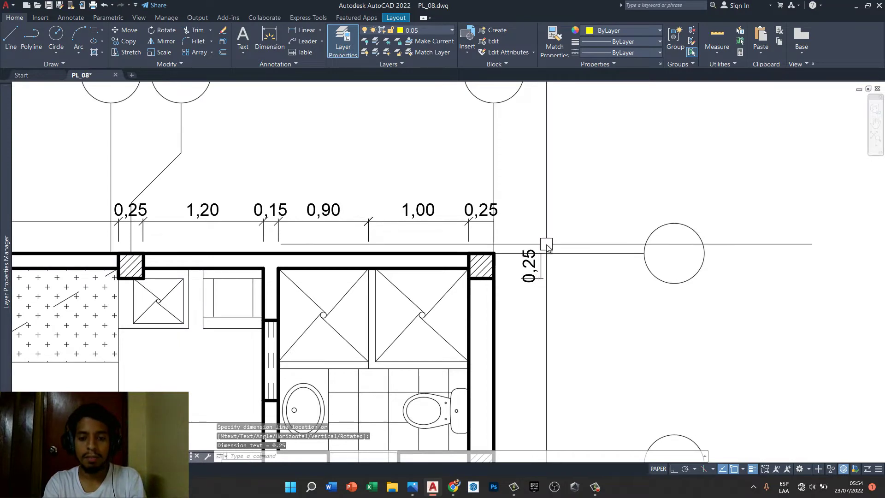
pyautogui.scroll(2, 547, 247)
pyautogui.scroll(-2, 513, 280)
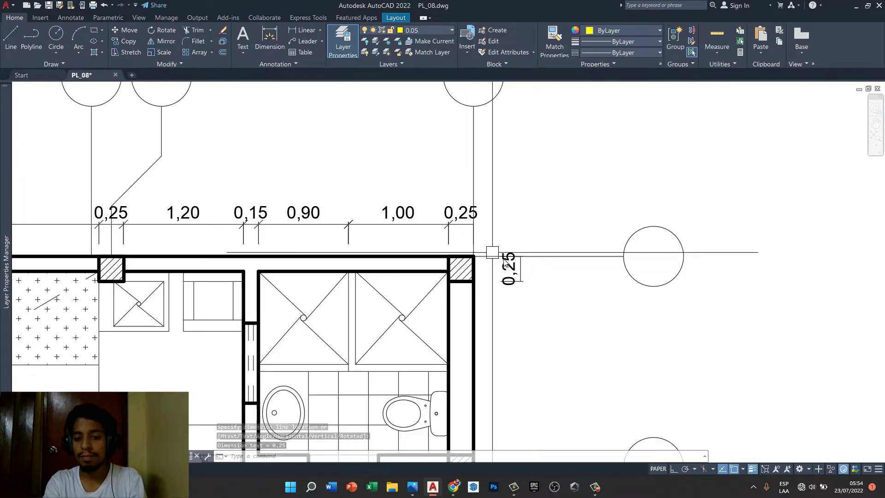
pyautogui.scroll(2, 508, 272)
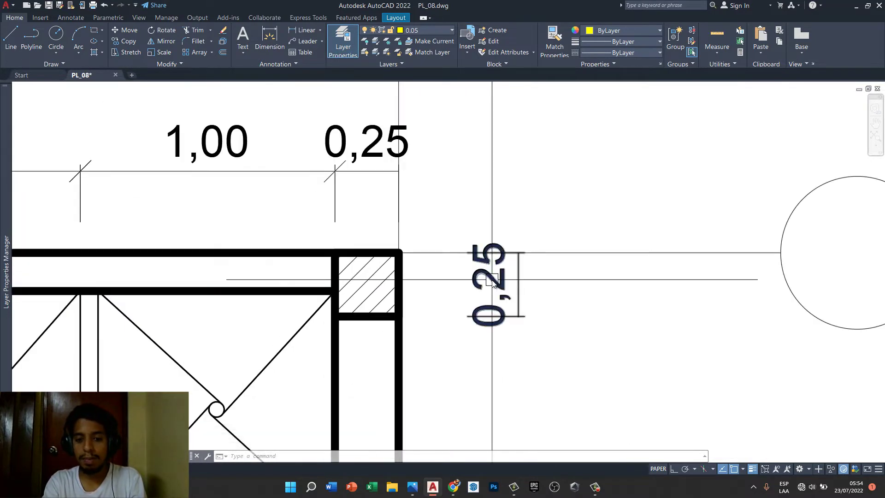
pyautogui.scroll(-2, 498, 281)
pyautogui.scroll(2, 494, 281)
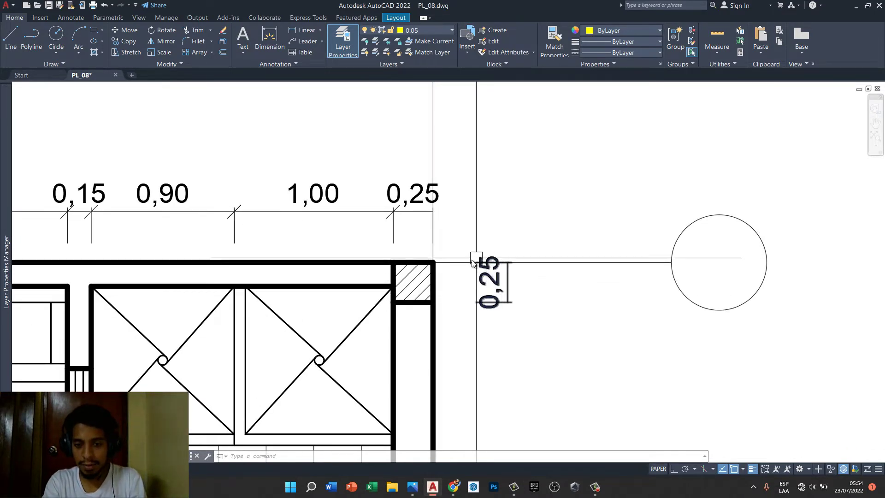
# - In the ISO-25 dimension style, set vertical text placement to Outside and keep horizontal Centered
pyautogui.click(279, 65)
pyautogui.click(240, 87)
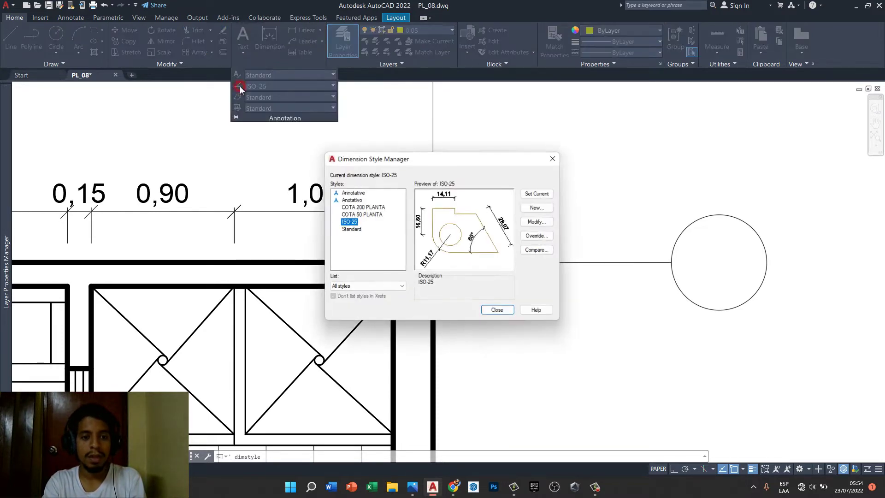
pyautogui.click(549, 223)
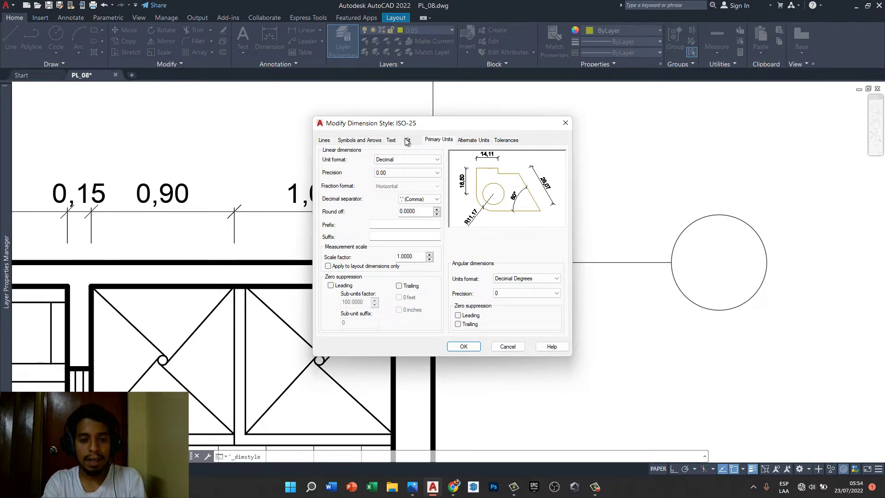
pyautogui.click(407, 141)
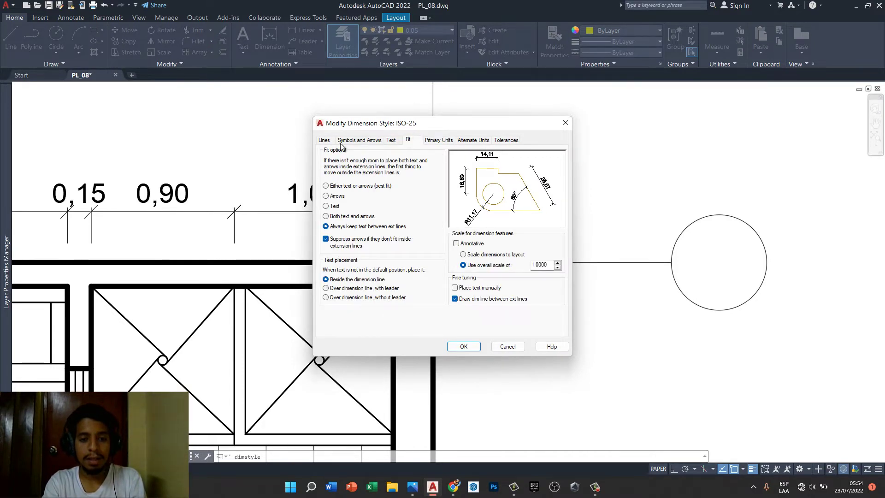
pyautogui.click(392, 140)
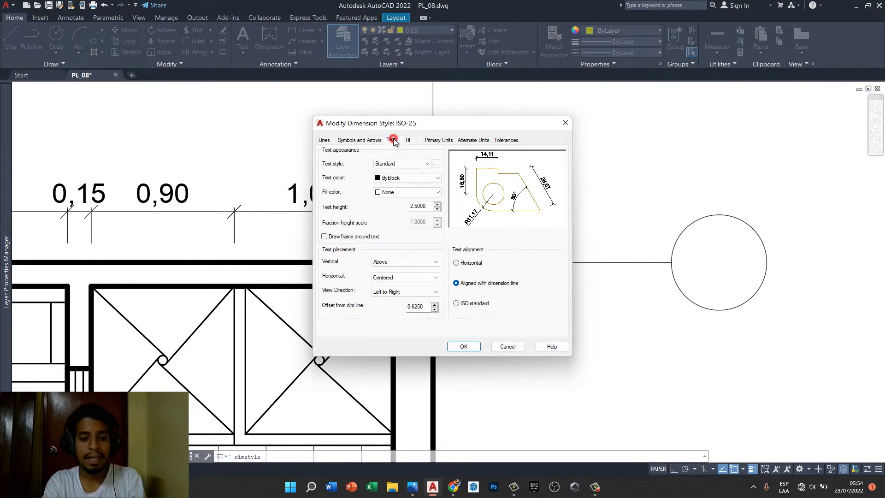
pyautogui.click(389, 261)
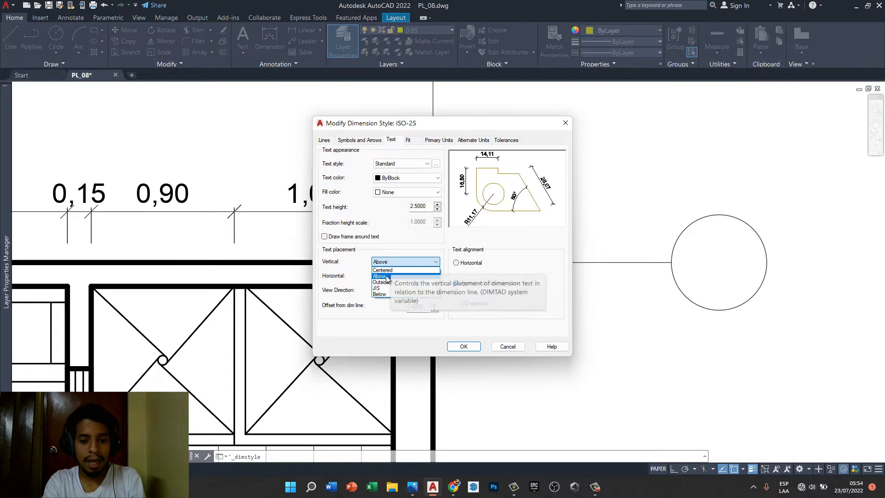
pyautogui.click(384, 283)
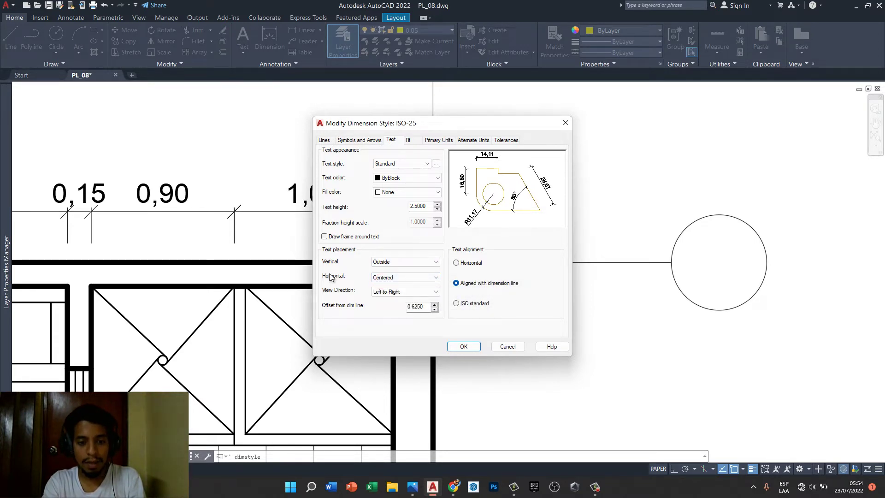
pyautogui.click(391, 277)
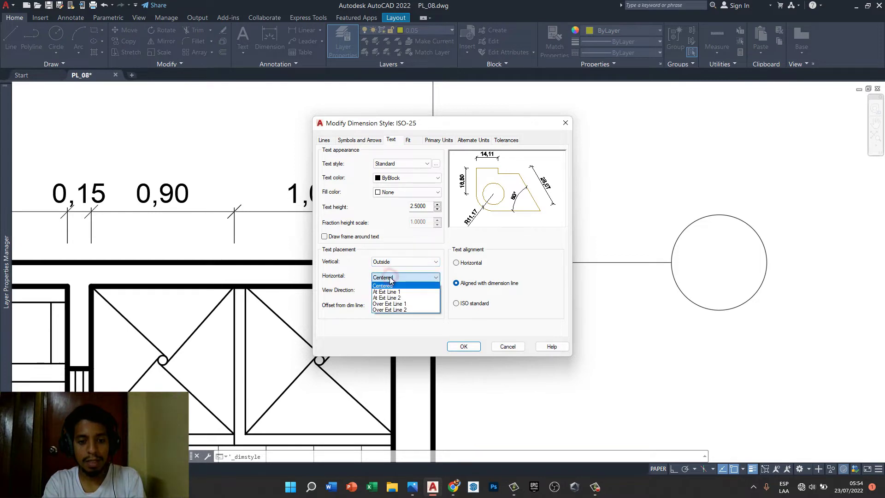
pyautogui.click(391, 277)
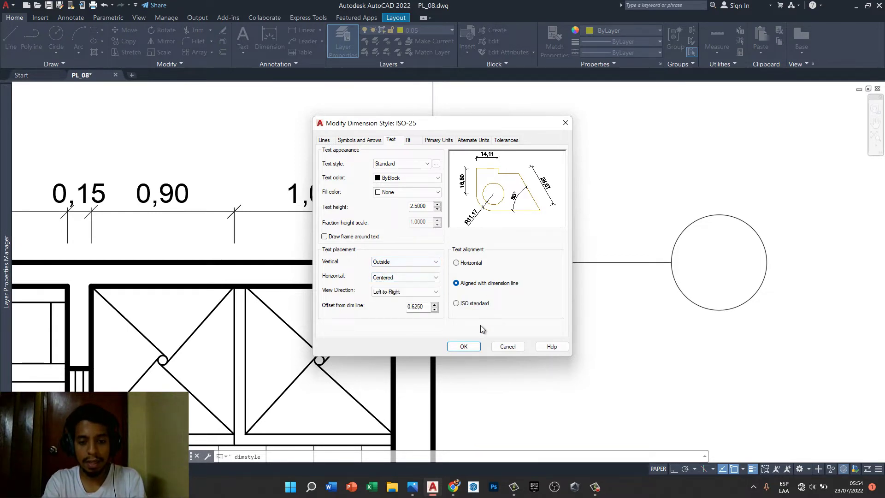
pyautogui.click(473, 350)
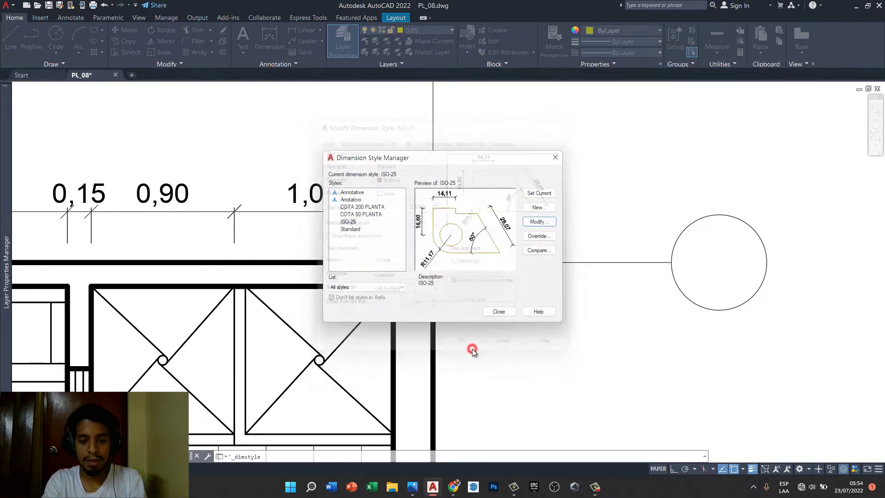
pyautogui.click(505, 311)
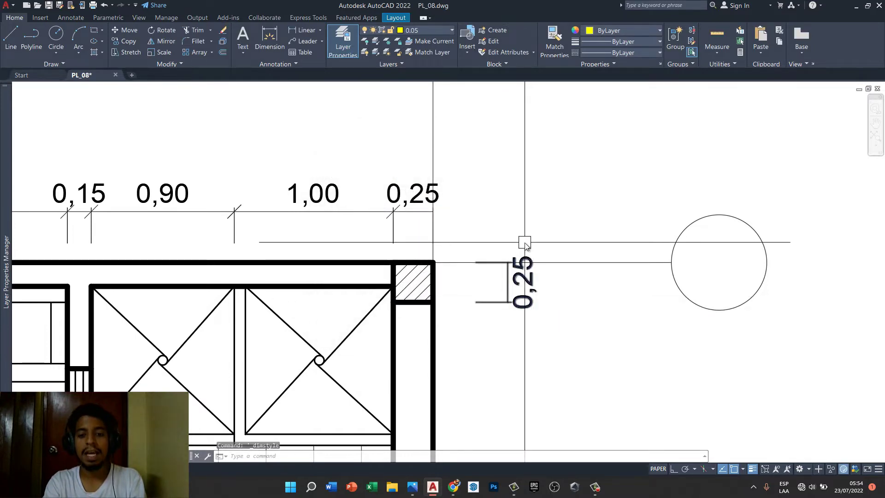
# - Delete the existing vertical 0,25 dimension on the right wall
pyautogui.scroll(-3, 520, 296)
pyautogui.scroll(3, 507, 291)
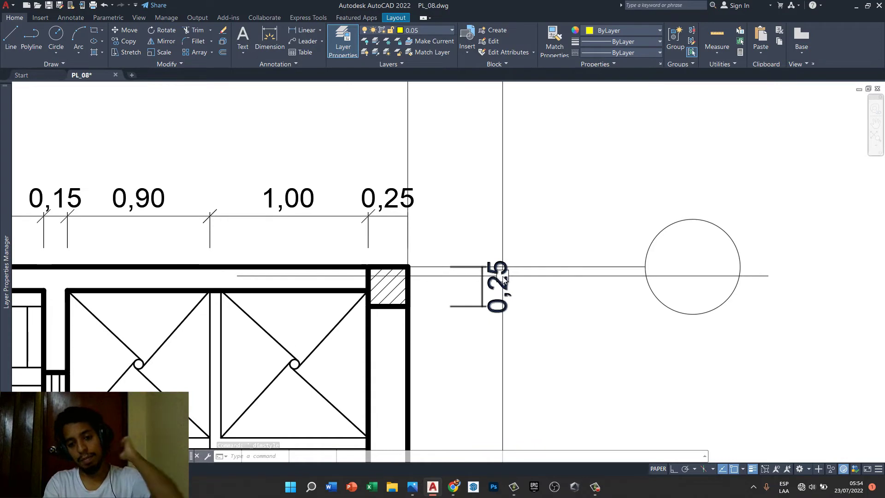
pyautogui.click(502, 277)
pyautogui.press('Delete')
pyautogui.scroll(-2, 477, 254)
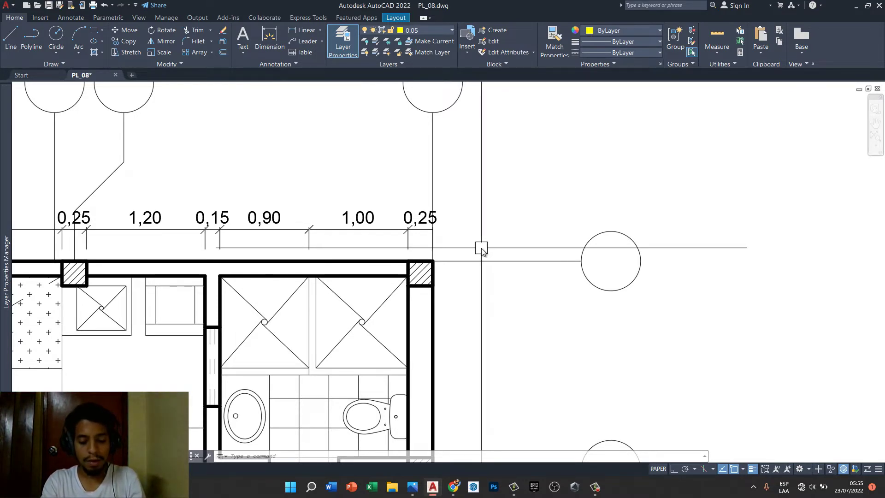
# - With DLI, dimension the wall top to the corner column bottom (0,25), placed right of the wall
pyautogui.write('dli')
pyautogui.press('Return')
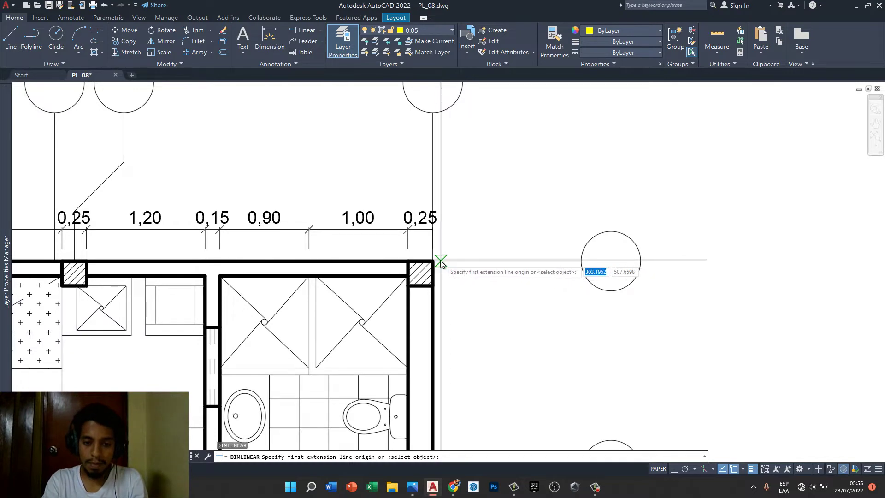
pyautogui.scroll(2, 440, 261)
pyautogui.scroll(4, 429, 257)
pyautogui.click(420, 256)
pyautogui.press('Escape')
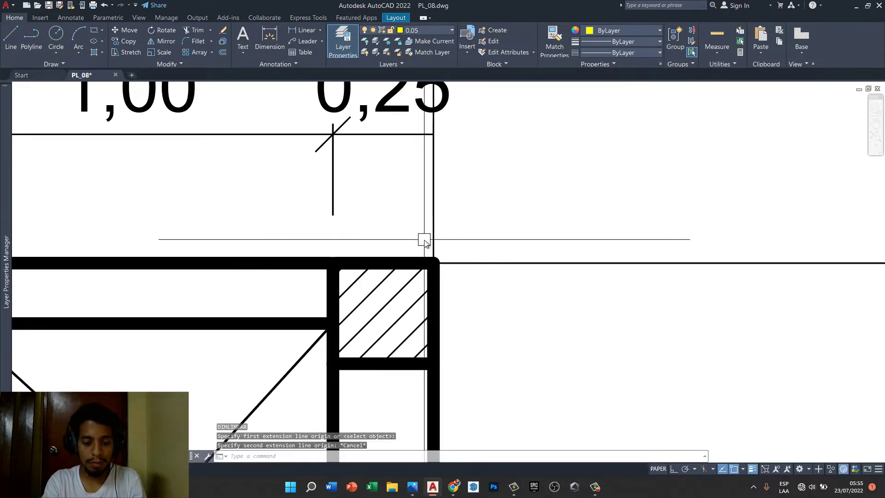
pyautogui.write('DLI')
pyautogui.press('Return')
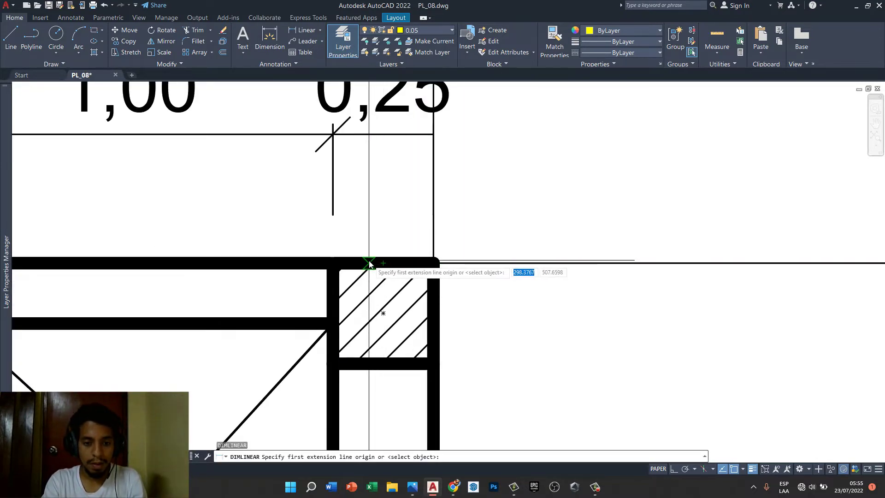
pyautogui.click(369, 264)
pyautogui.click(418, 365)
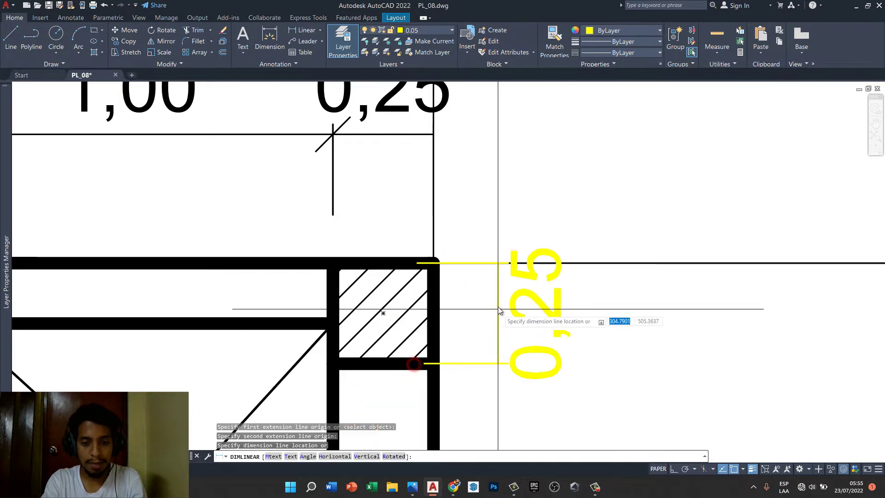
pyautogui.scroll(-2, 528, 263)
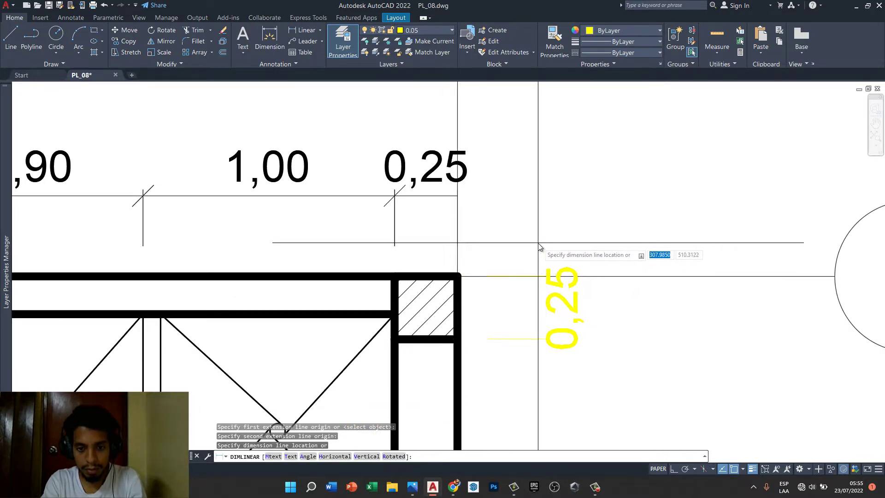
pyautogui.click(537, 242)
pyautogui.scroll(-4, 538, 242)
pyautogui.write('DCO')
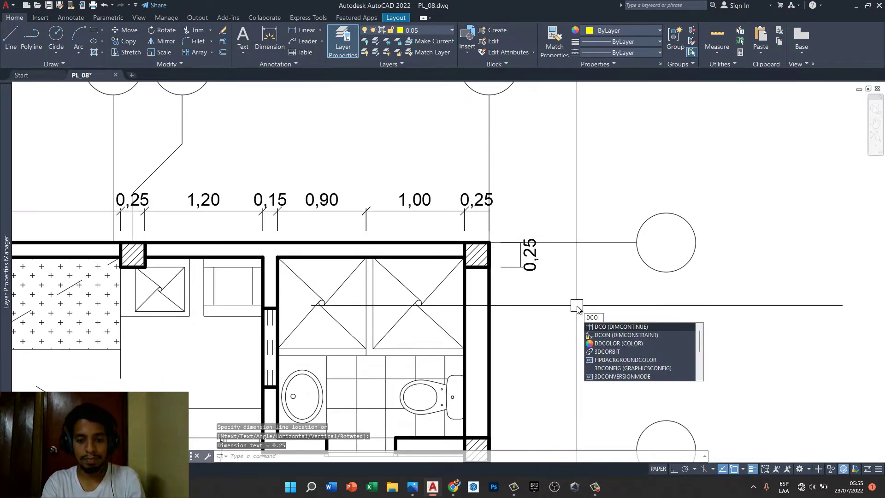
# - Continue the right-wall chain downward with the 0,90 and 0,84 segments
pyautogui.press('Return')
pyautogui.scroll(-3, 571, 323)
pyautogui.scroll(2, 579, 340)
pyautogui.scroll(2, 580, 340)
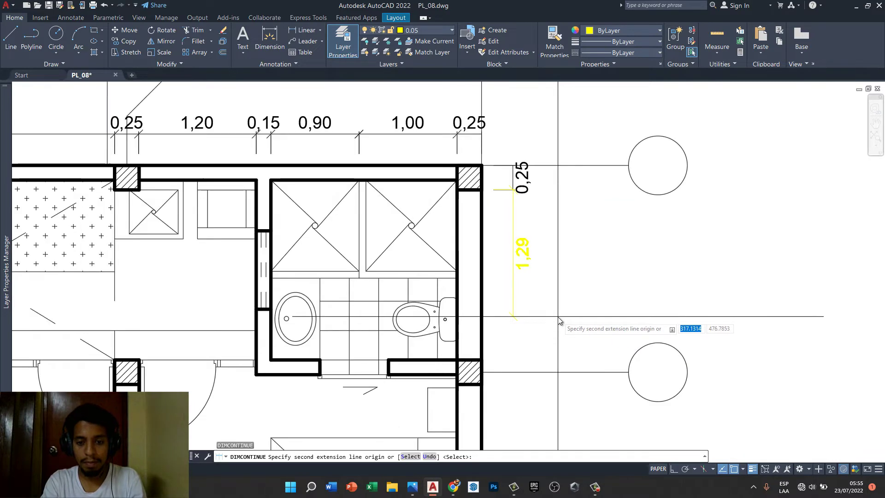
pyautogui.scroll(3, 567, 323)
pyautogui.click(401, 253)
pyautogui.scroll(-2, 406, 253)
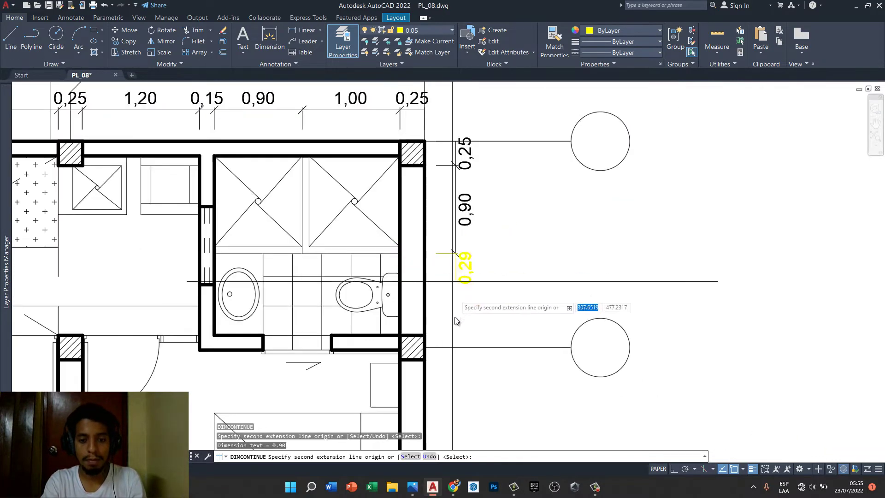
pyautogui.click(427, 338)
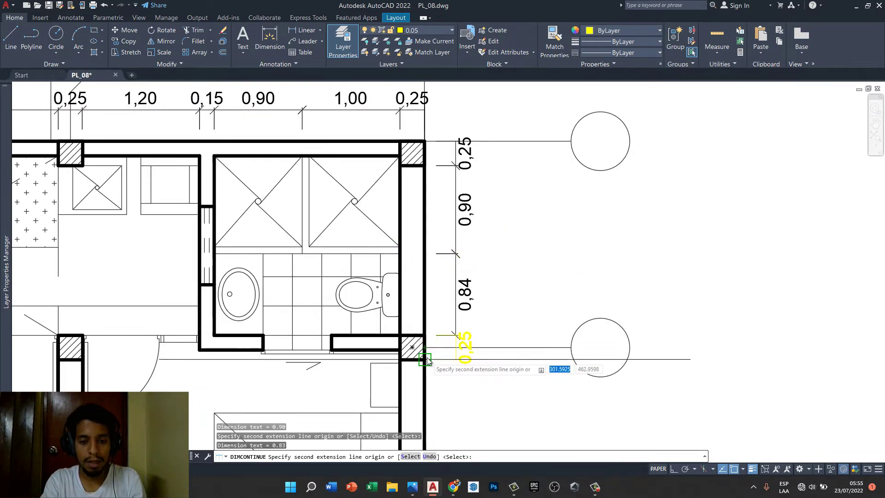
# - Extend the chain with the 3,05 segment and the 0,25 segment across the next column
pyautogui.scroll(-3, 461, 318)
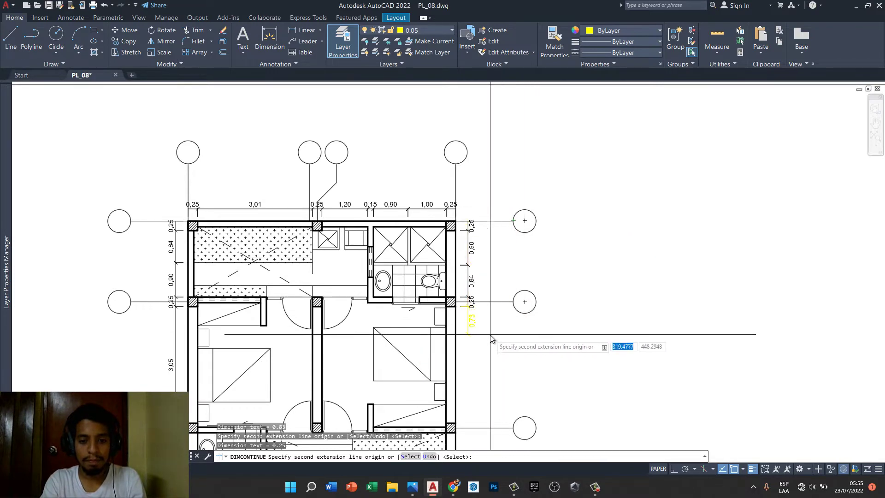
pyautogui.scroll(2, 567, 332)
pyautogui.scroll(-3, 493, 332)
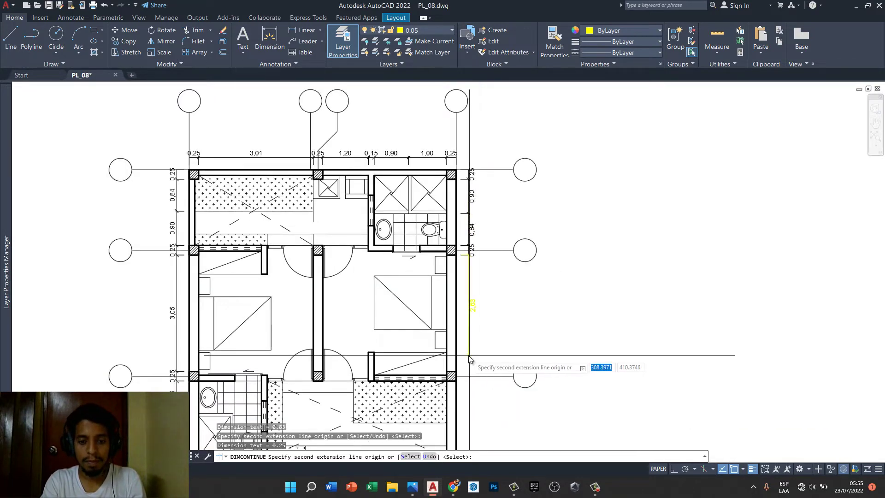
pyautogui.scroll(3, 468, 356)
pyautogui.scroll(6, 466, 364)
pyautogui.scroll(-4, 452, 318)
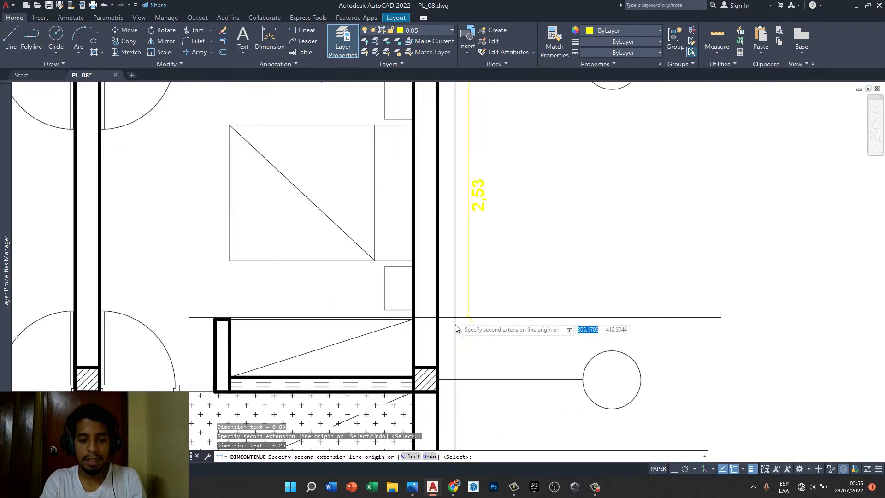
pyautogui.click(437, 367)
pyautogui.click(443, 393)
pyautogui.scroll(-3, 507, 286)
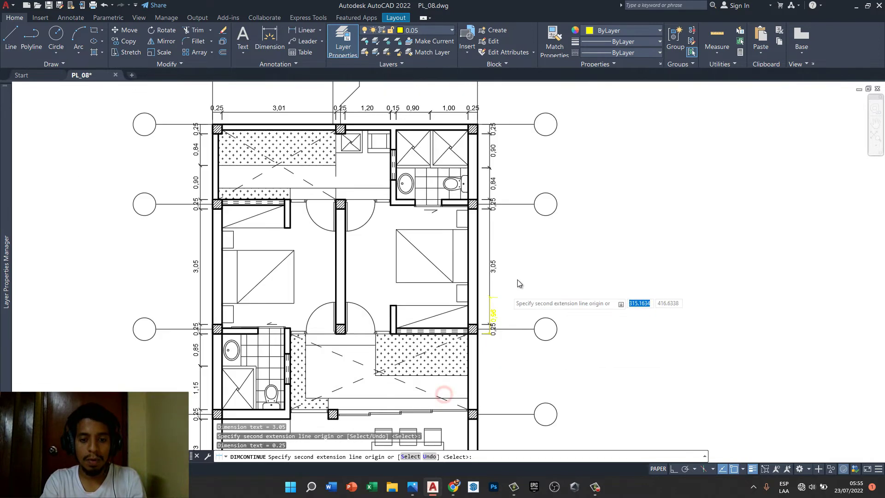
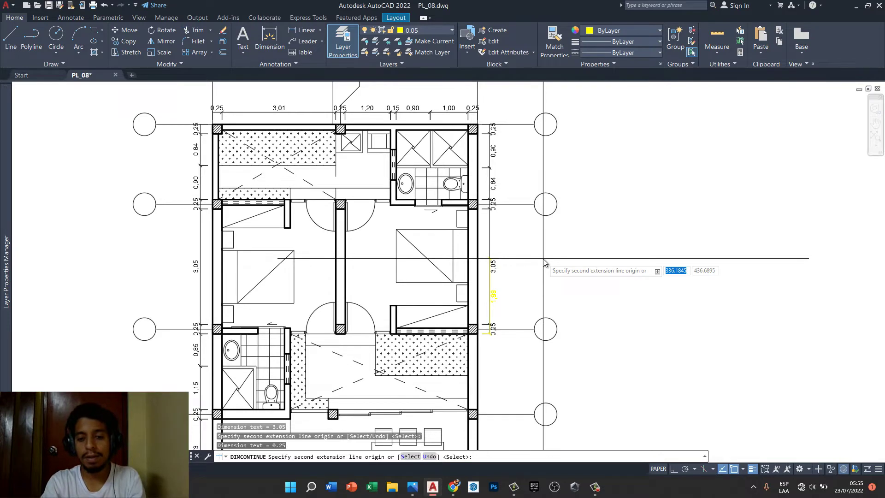
# - Continue the right-side dimension chain with 0,90, 0,25 and 3,13 segments
pyautogui.scroll(-3, 545, 262)
pyautogui.scroll(2, 497, 310)
pyautogui.scroll(4, 456, 323)
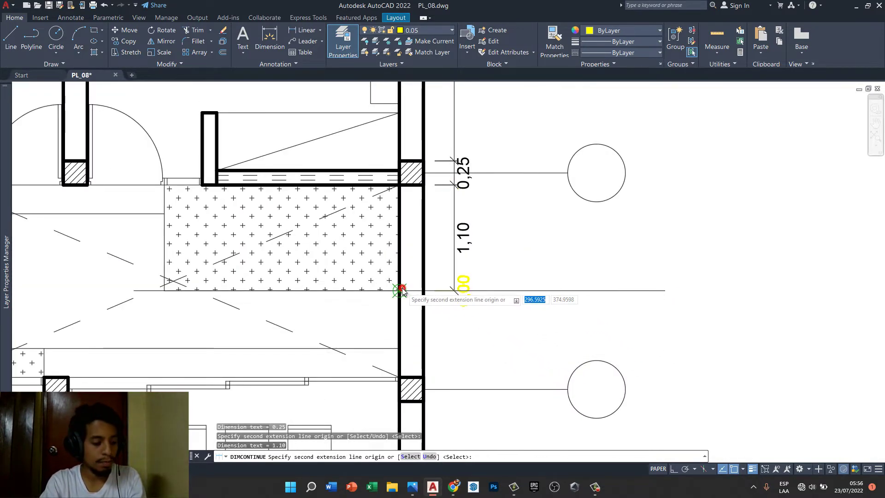
pyautogui.scroll(-3, 486, 276)
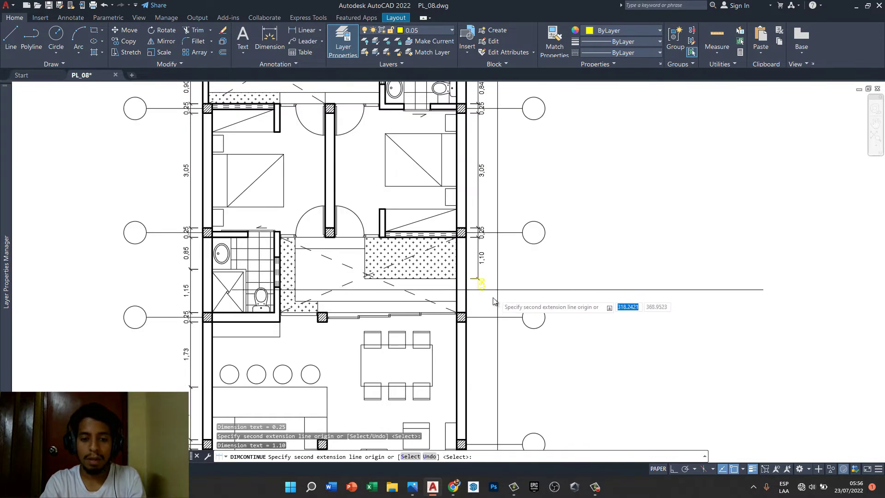
pyautogui.scroll(2, 474, 295)
pyautogui.scroll(2, 442, 320)
pyautogui.click(429, 319)
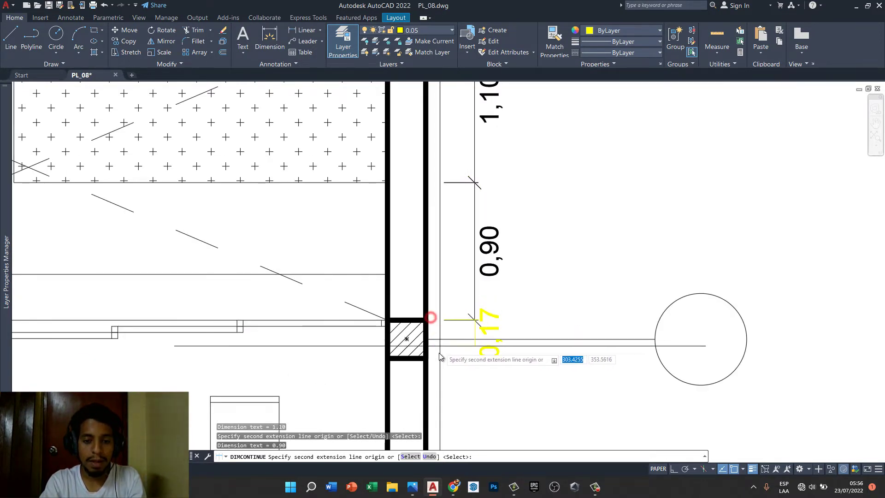
pyautogui.click(427, 357)
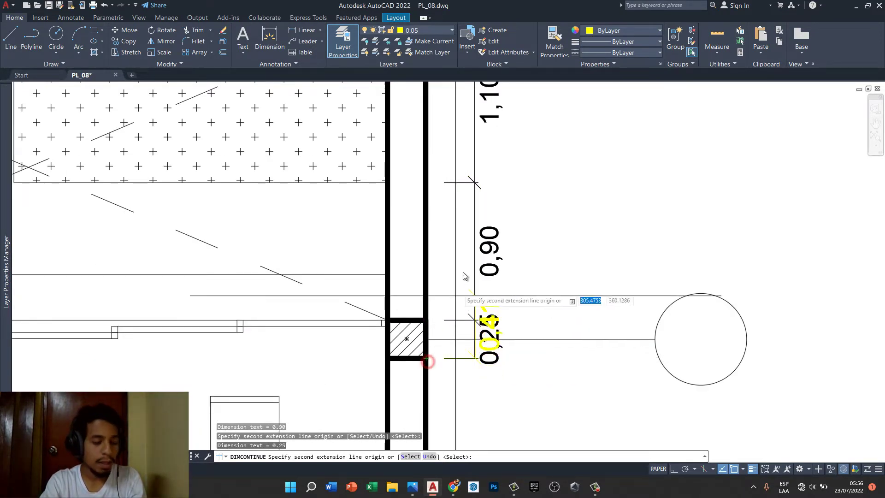
pyautogui.scroll(-3, 466, 277)
pyautogui.scroll(4, 507, 346)
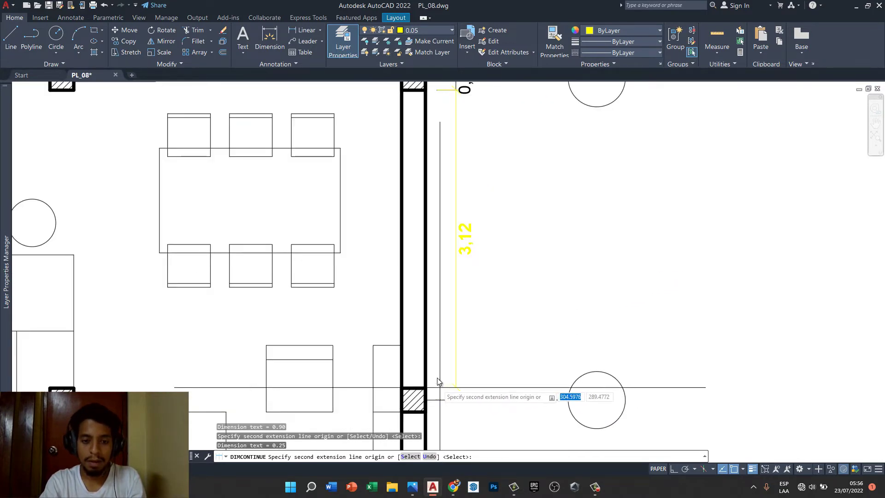
pyautogui.scroll(-3, 447, 317)
pyautogui.scroll(2, 435, 379)
pyautogui.scroll(2, 435, 380)
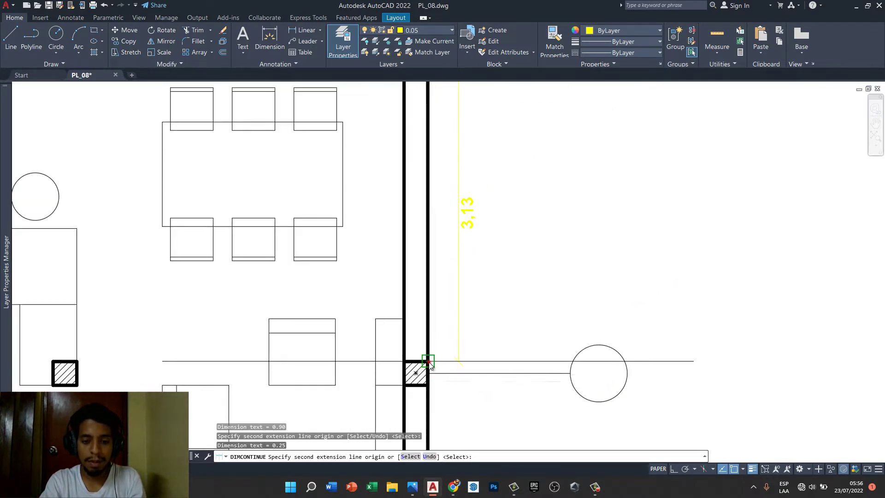
pyautogui.click(428, 363)
# - Add the final 0,25 and 1,91 segments down the right side and end the chain
pyautogui.scroll(-2, 453, 295)
pyautogui.scroll(-3, 453, 289)
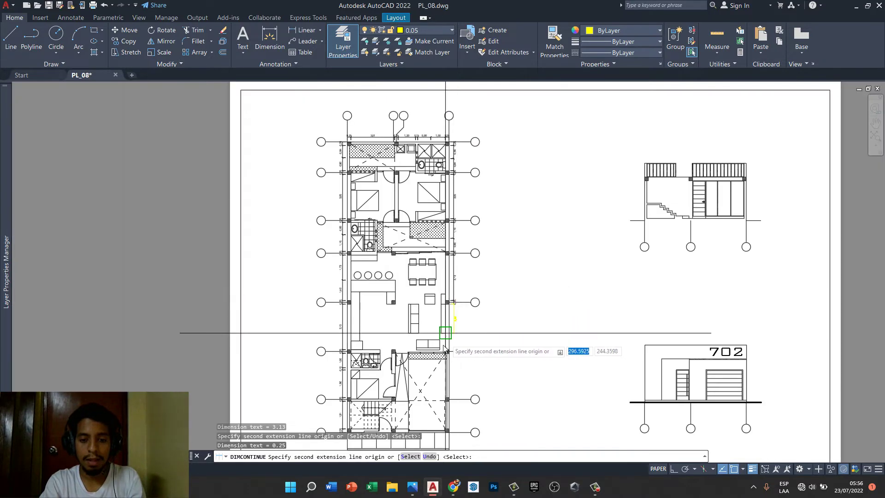
pyautogui.scroll(3, 461, 350)
pyautogui.scroll(2, 461, 360)
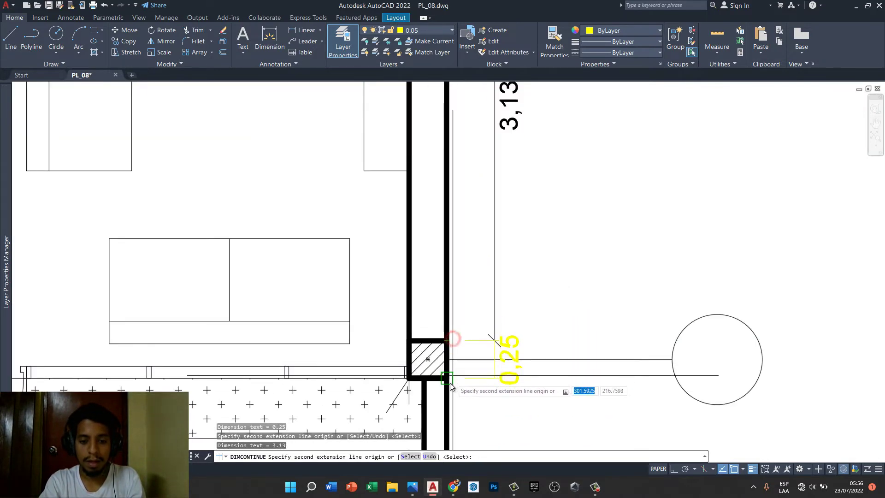
pyautogui.scroll(-5, 484, 258)
pyautogui.scroll(2, 489, 279)
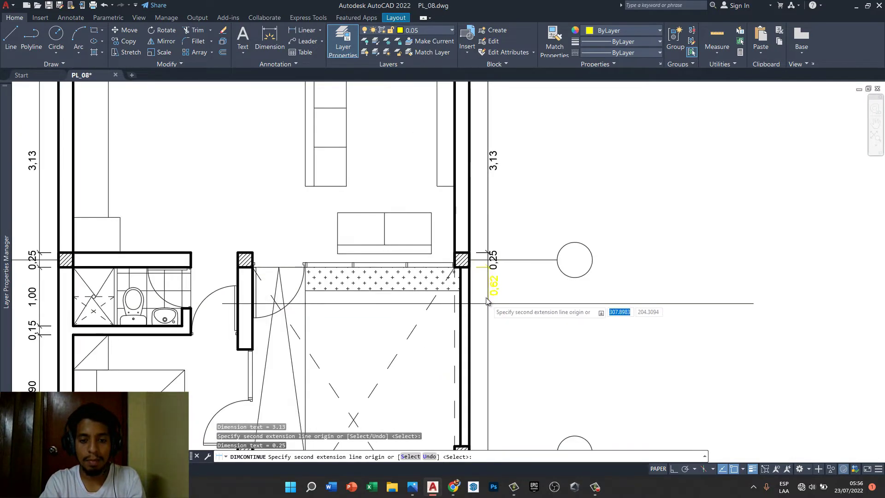
pyautogui.scroll(-2, 486, 276)
pyautogui.scroll(2, 488, 307)
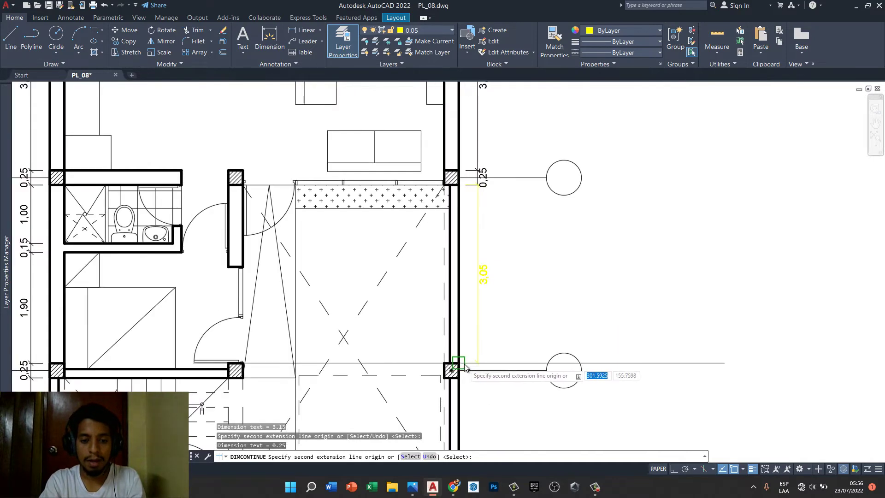
pyautogui.scroll(3, 464, 379)
pyautogui.click(463, 379)
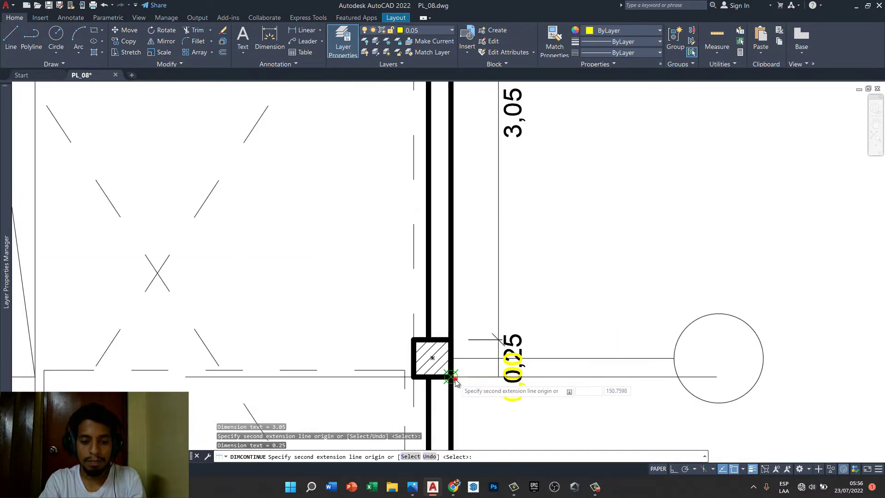
pyautogui.scroll(-5, 470, 276)
pyautogui.scroll(-1, 480, 251)
pyautogui.scroll(2, 481, 250)
pyautogui.scroll(4, 470, 276)
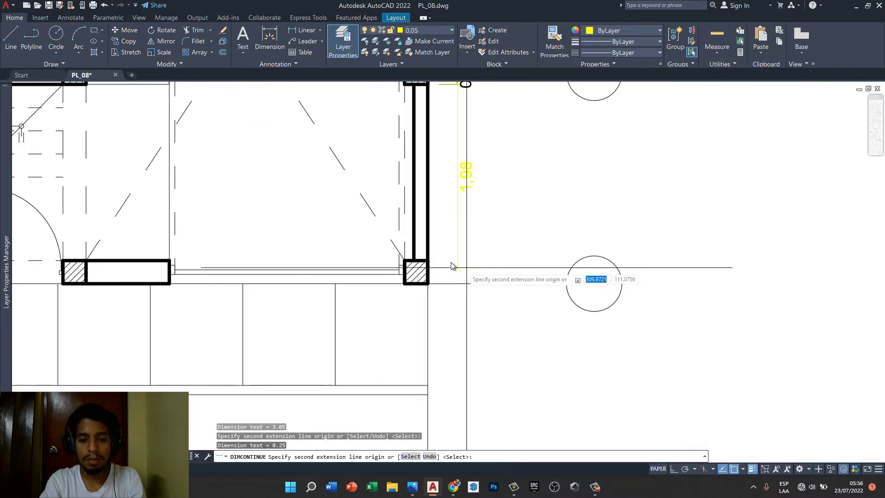
pyautogui.click(433, 261)
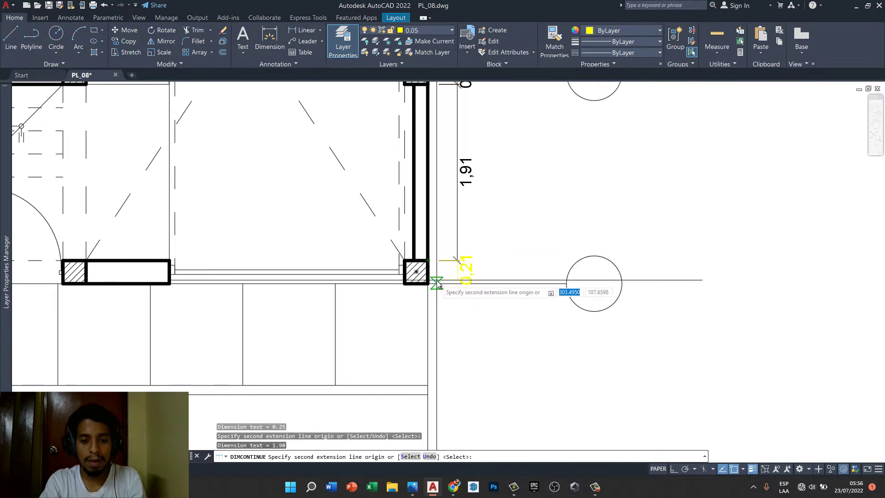
pyautogui.press('Escape')
pyautogui.scroll(-3, 511, 295)
# - Start a linear dimension at the bottom wall corner, then cancel the misplaced attempt
pyautogui.scroll(-2, 523, 277)
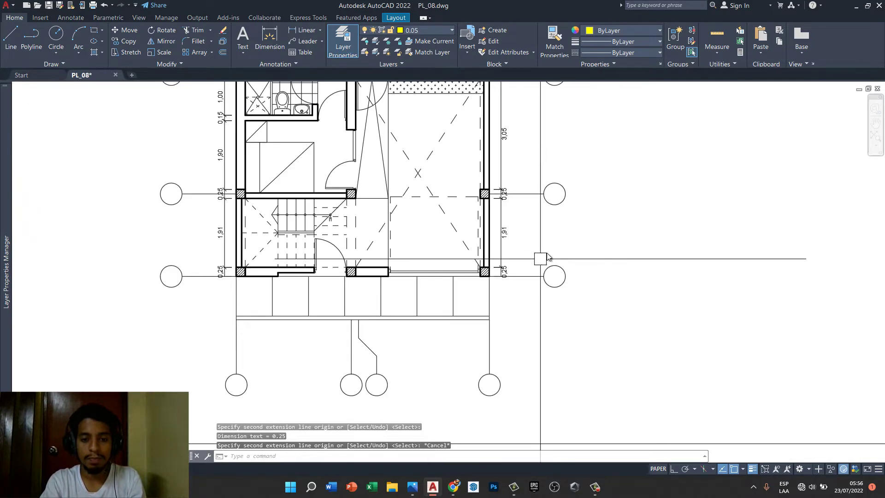
pyautogui.scroll(1, 516, 277)
pyautogui.scroll(-2, 496, 316)
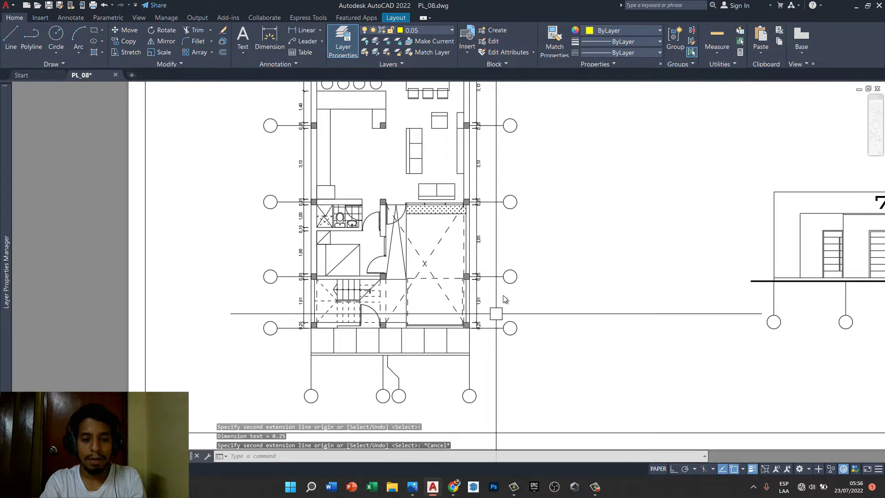
pyautogui.scroll(-1, 519, 292)
pyautogui.scroll(-1, 519, 281)
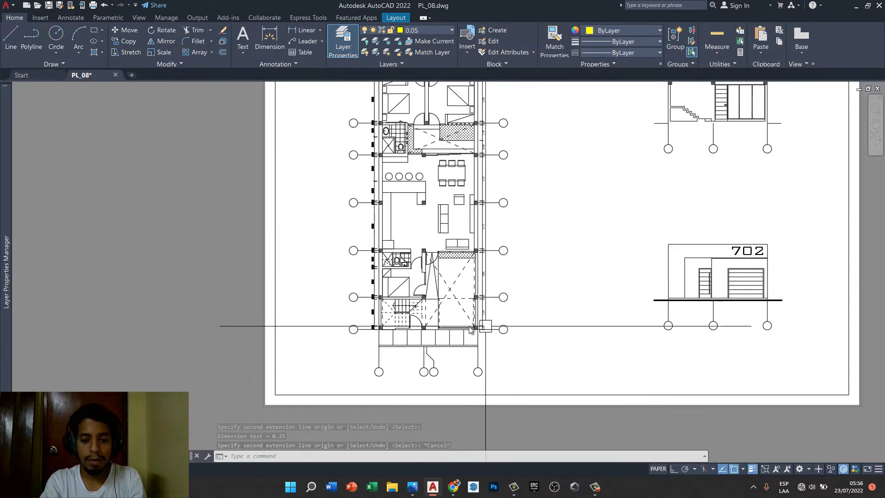
pyautogui.scroll(2, 471, 330)
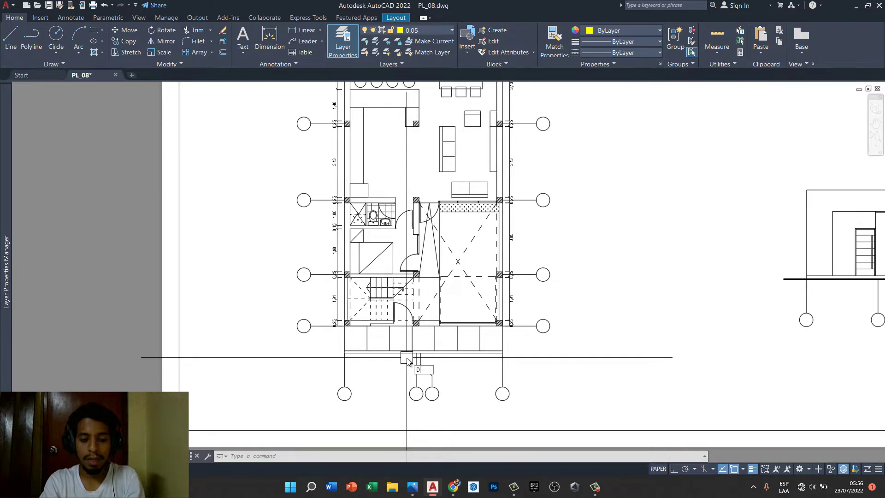
pyautogui.write('li')
pyautogui.press('Return')
pyautogui.scroll(3, 406, 358)
pyautogui.scroll(2, 333, 300)
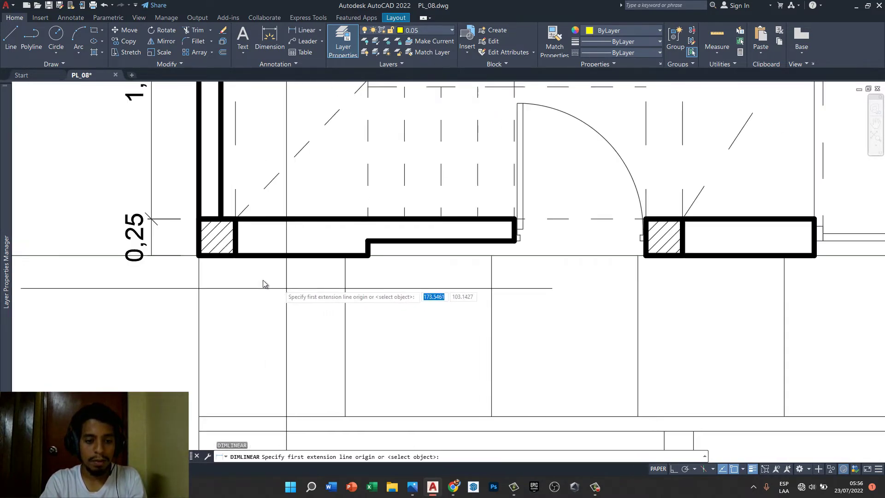
pyautogui.click(198, 255)
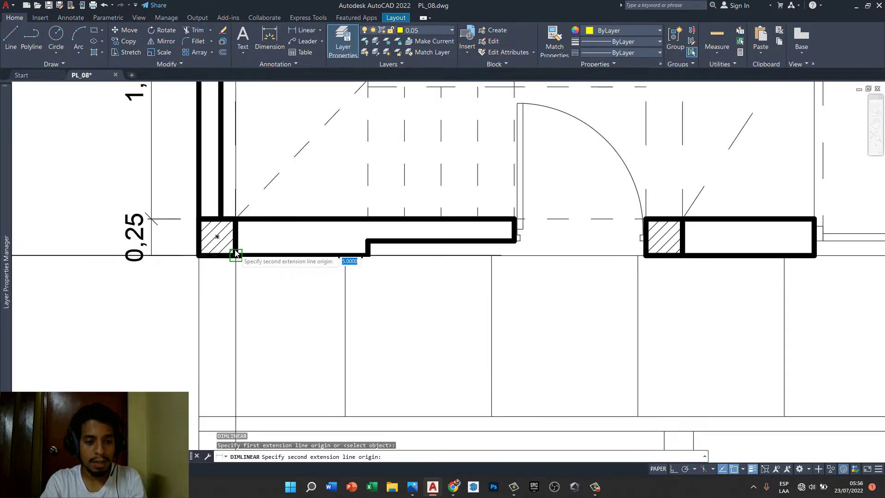
pyautogui.click(235, 254)
pyautogui.scroll(-1, 239, 281)
pyautogui.press('Escape')
pyautogui.write('D')
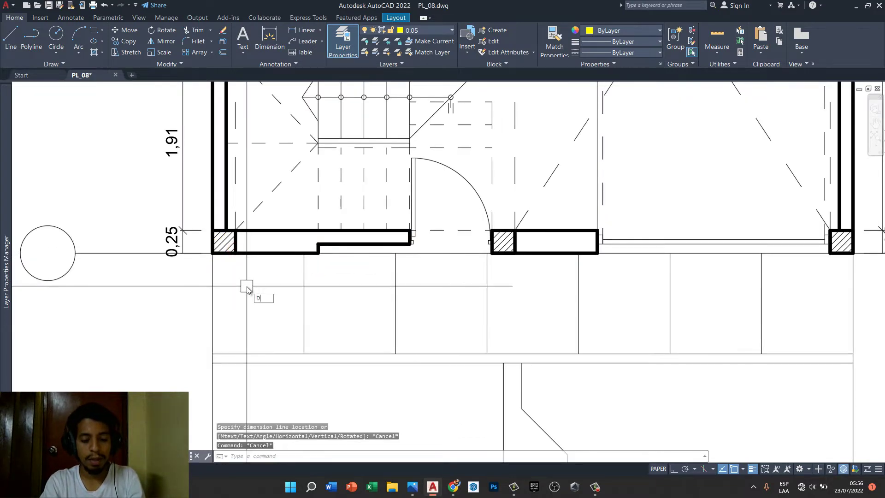
# - Dimension the lower-left column's 0,25 width with DIMLINEAR, placed below the bottom wall
pyautogui.write('li')
pyautogui.press('Return')
pyautogui.scroll(3, 219, 253)
pyautogui.click(197, 230)
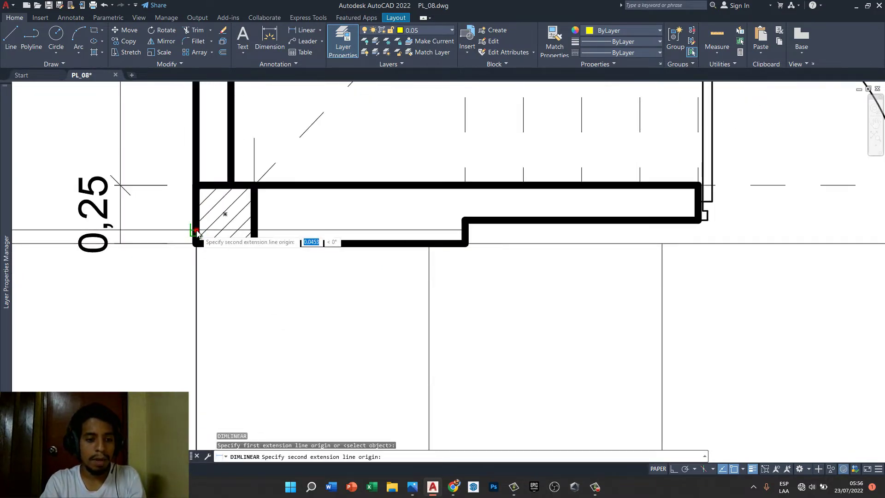
pyautogui.click(254, 204)
pyautogui.scroll(-3, 254, 205)
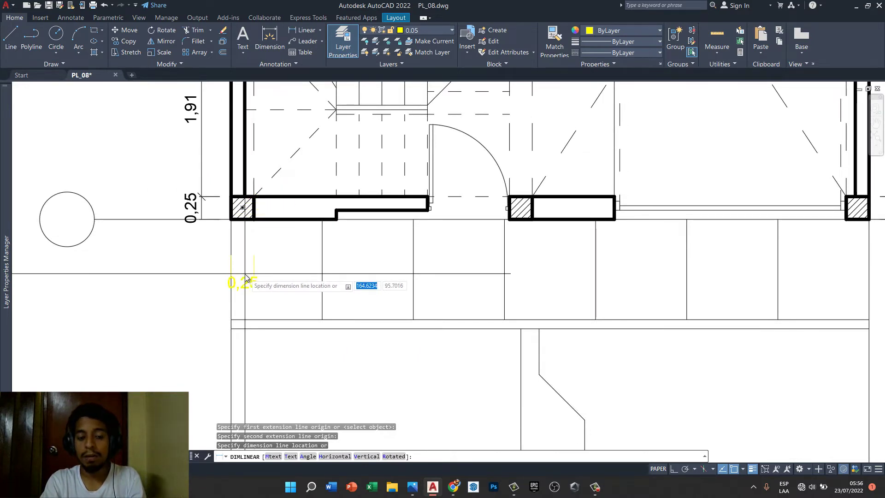
pyautogui.scroll(-3, 258, 274)
pyautogui.scroll(3, 284, 317)
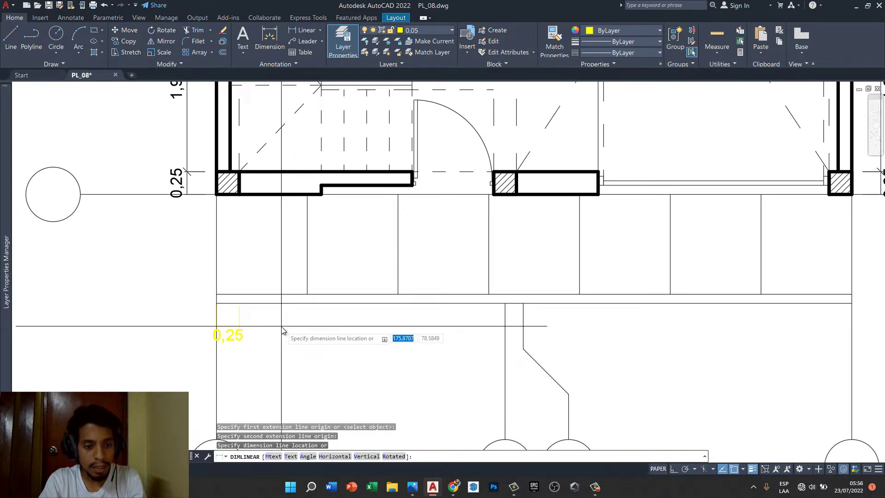
pyautogui.click(281, 326)
pyautogui.scroll(-2, 282, 297)
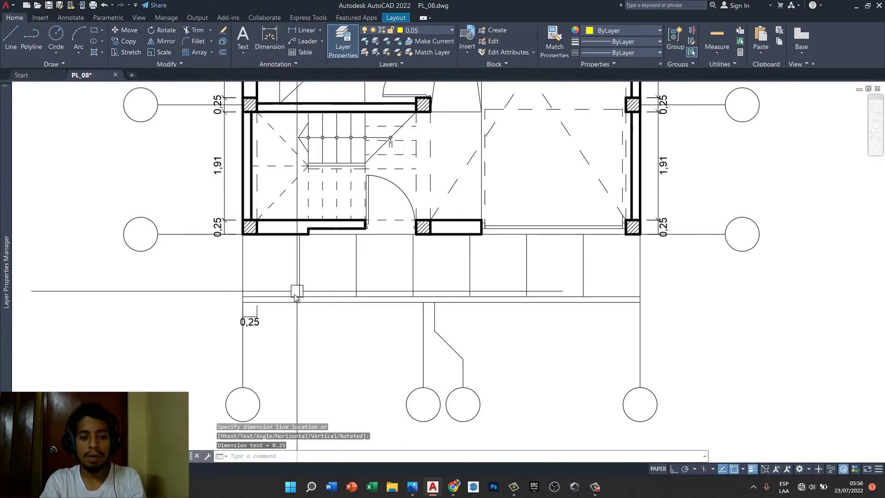
pyautogui.scroll(2, 261, 258)
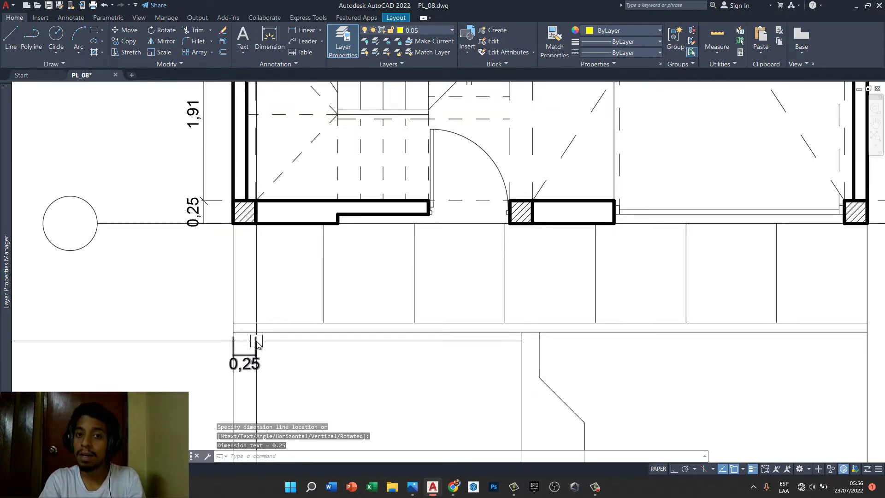
pyautogui.click(255, 346)
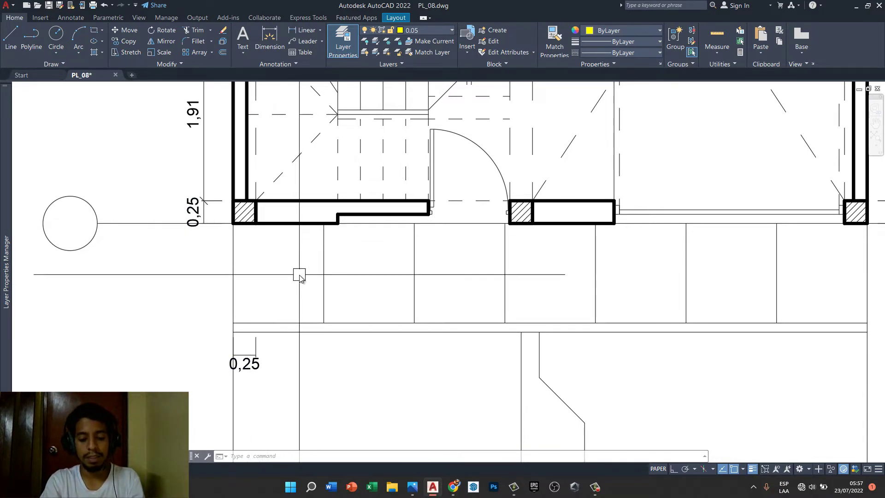
# - Continue the bottom dimension row, undoing one wrong pick and adding the 1,00 segment
pyautogui.write('DCO')
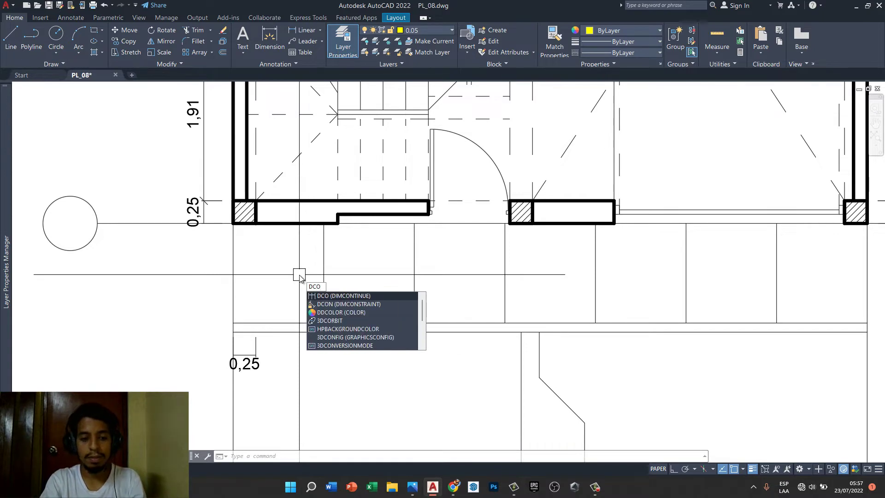
pyautogui.press('Return')
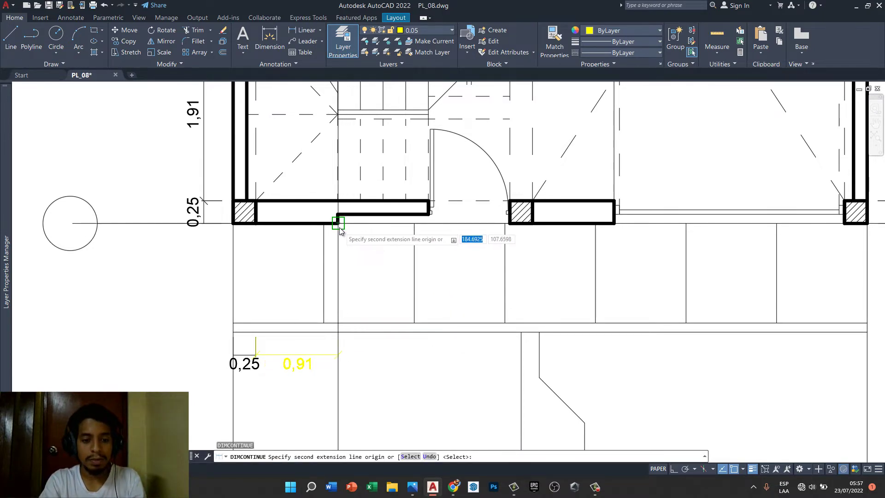
pyautogui.click(337, 224)
pyautogui.scroll(3, 421, 224)
pyautogui.scroll(2, 443, 217)
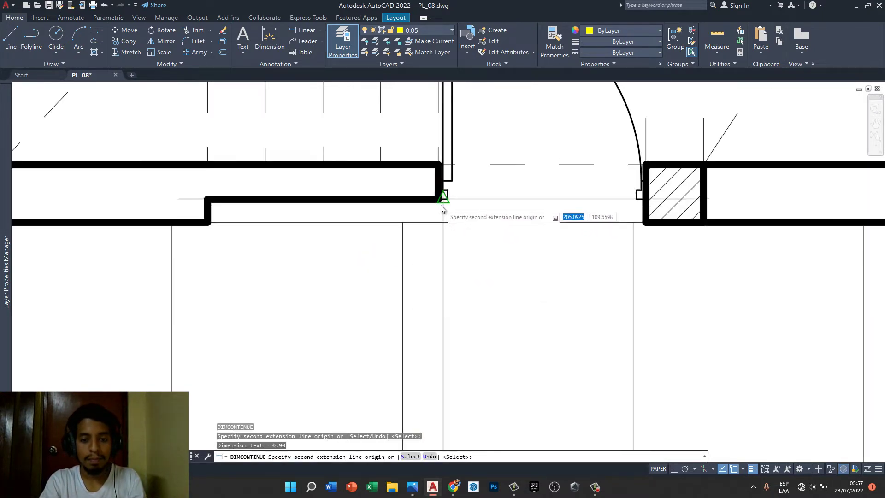
pyautogui.hotkey('ctrl', 'z')
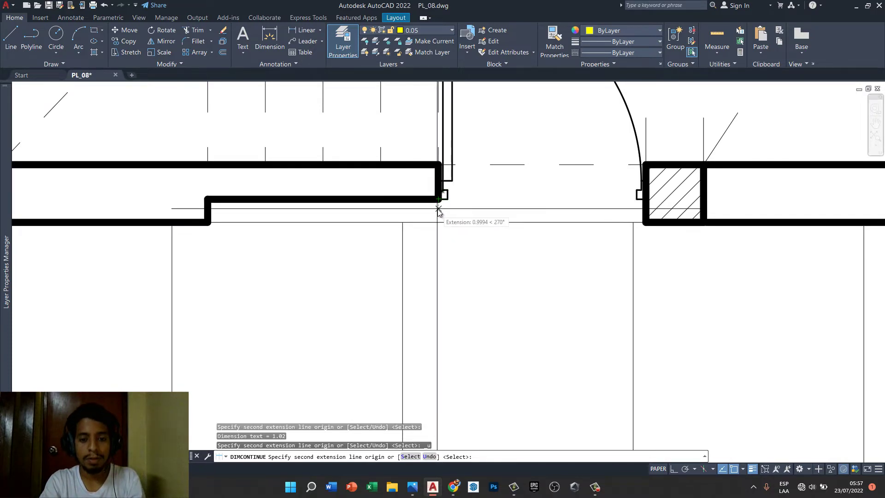
pyautogui.click(439, 199)
pyautogui.scroll(-3, 487, 219)
pyautogui.scroll(1, 507, 223)
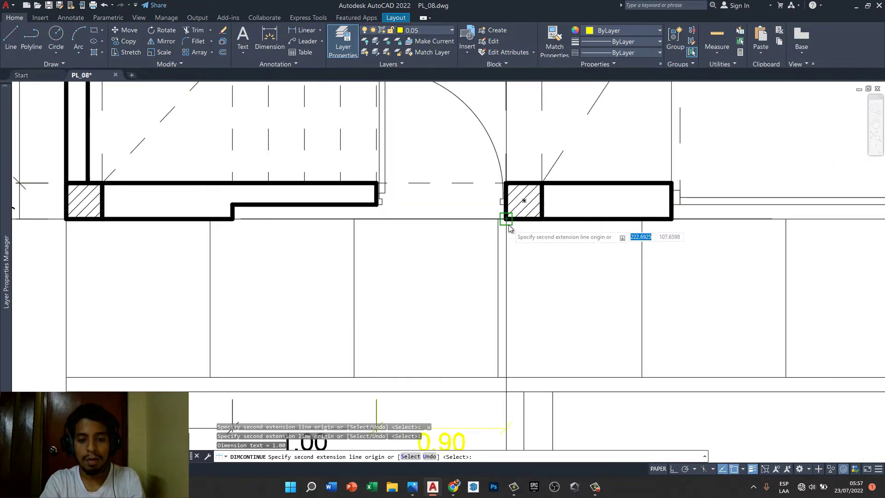
# - Extend the bottom chain across the remaining column corners to the final 0,25 at the right wall
pyautogui.click(512, 225)
pyautogui.click(542, 220)
pyautogui.scroll(-2, 544, 226)
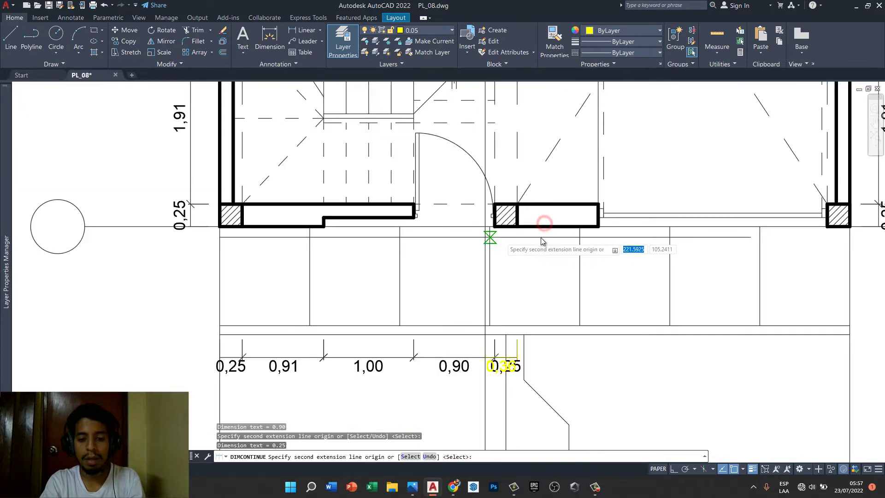
pyautogui.scroll(1, 613, 237)
pyautogui.click(597, 214)
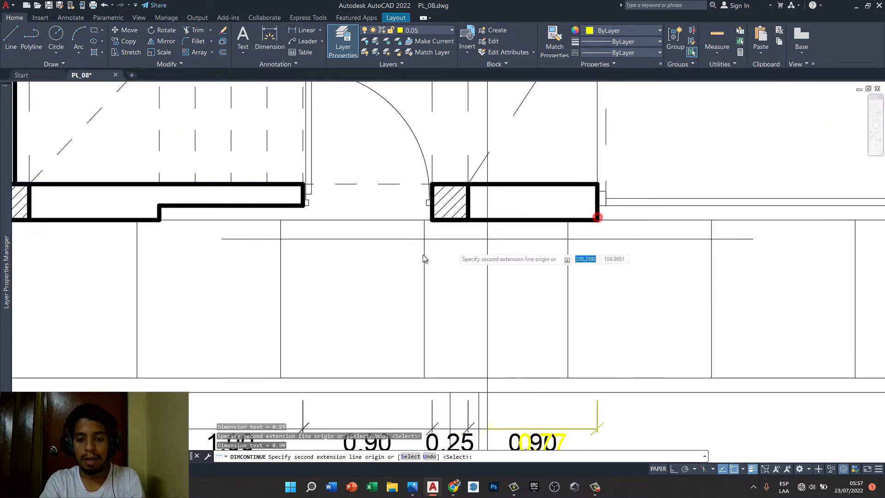
pyautogui.scroll(-3, 566, 268)
pyautogui.scroll(3, 567, 267)
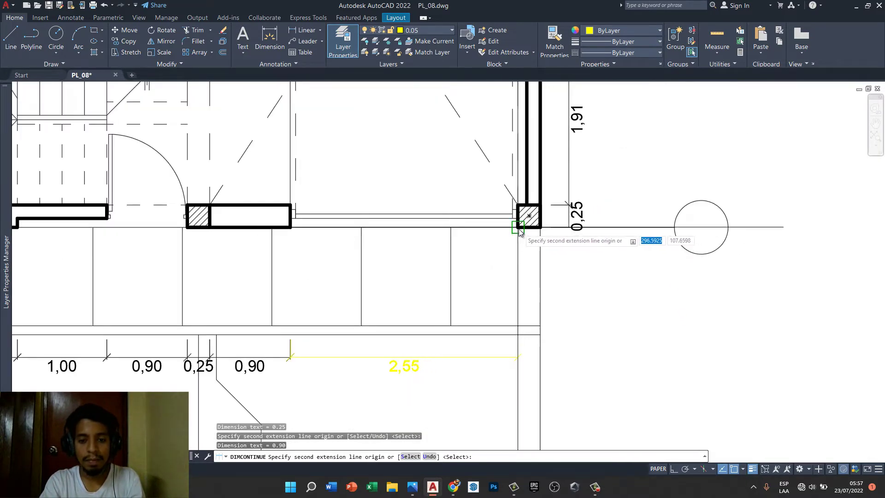
pyautogui.click(541, 232)
pyautogui.scroll(-3, 525, 350)
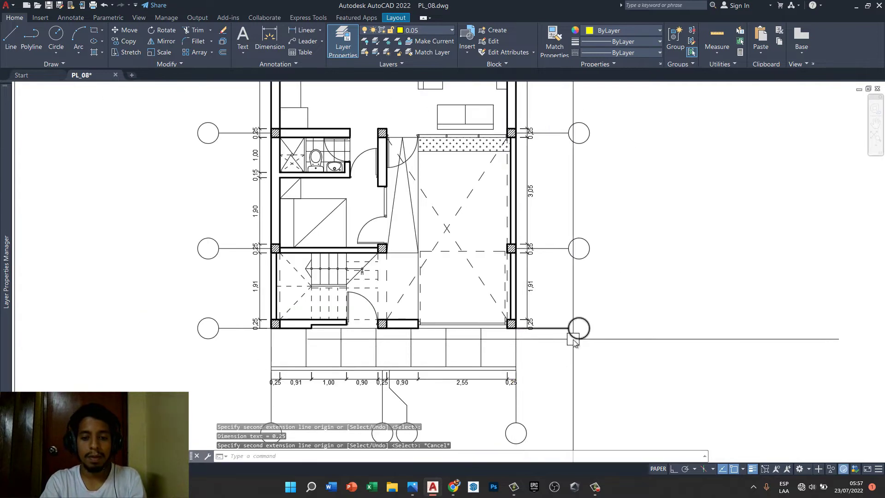
pyautogui.scroll(-2, 536, 312)
pyautogui.press('Escape')
# - Bring the upper elevation into view and cancel an unwanted 3.00 linear dimension
pyautogui.moveTo(536, 311); pyautogui.dragTo(496, 291, button='middle')
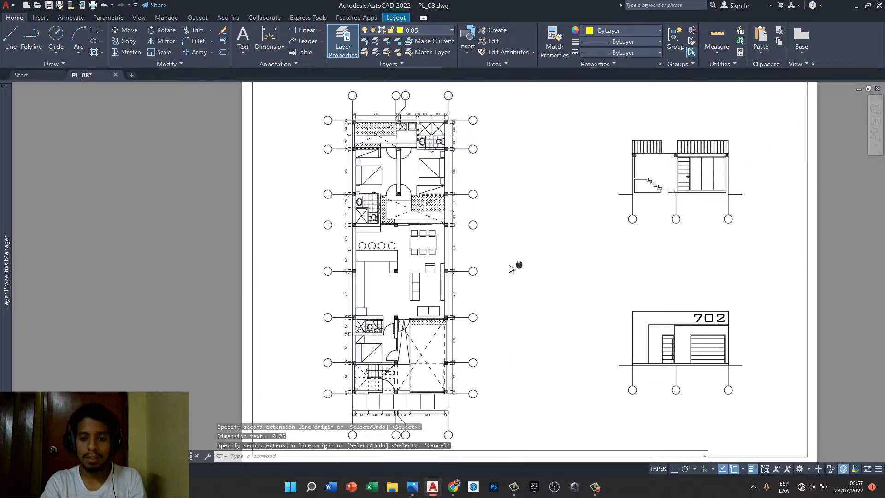
pyautogui.moveTo(493, 251); pyautogui.dragTo(335, 240, button='middle')
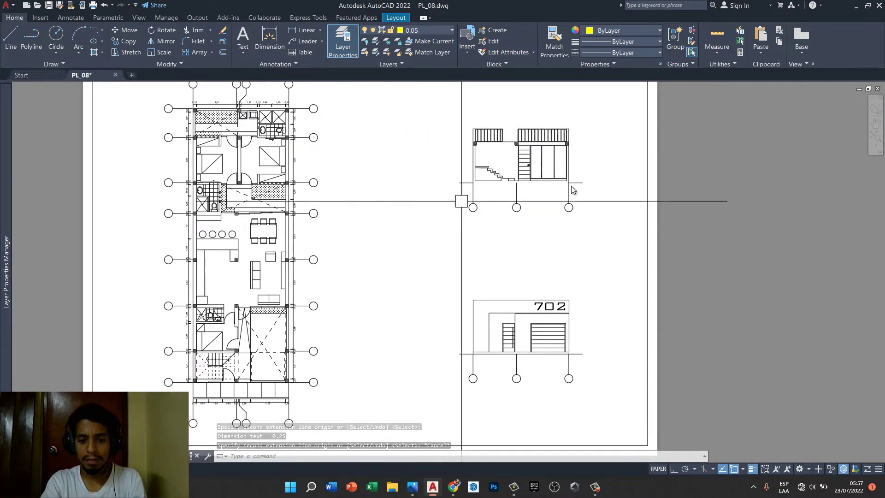
pyautogui.scroll(3, 571, 186)
pyautogui.scroll(4, 474, 145)
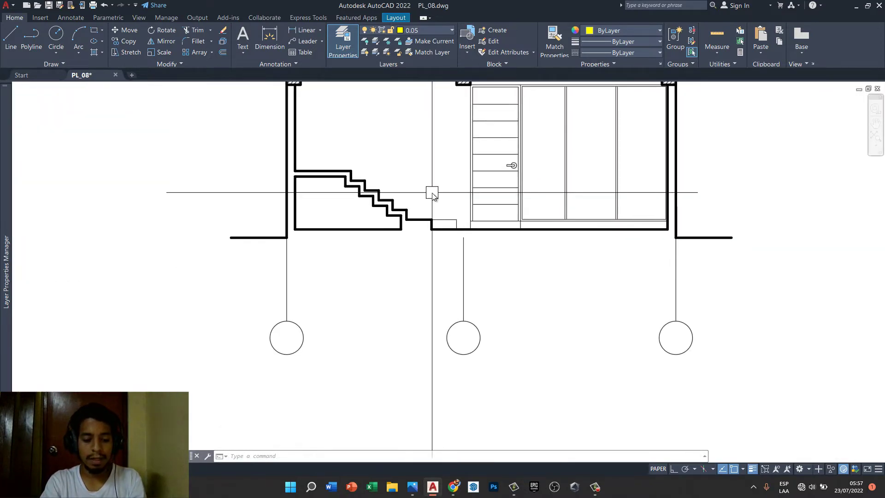
pyautogui.write('dli')
pyautogui.press('Return')
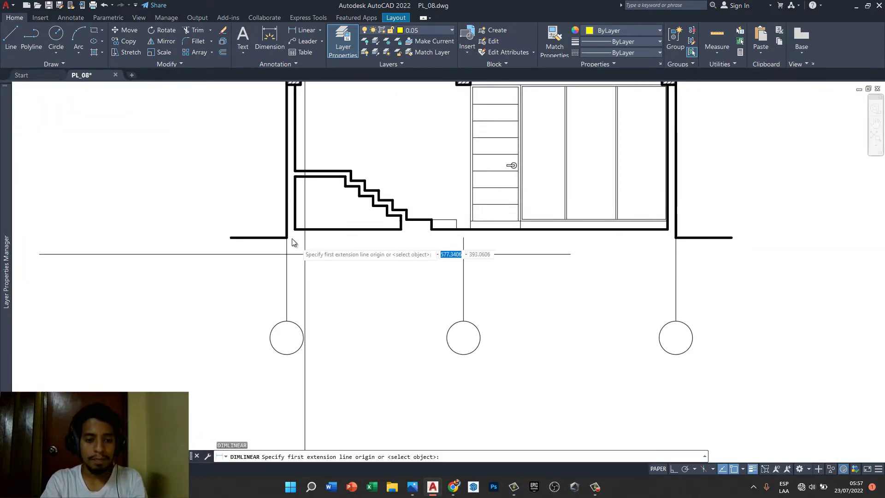
pyautogui.click(290, 237)
pyautogui.scroll(2, 322, 237)
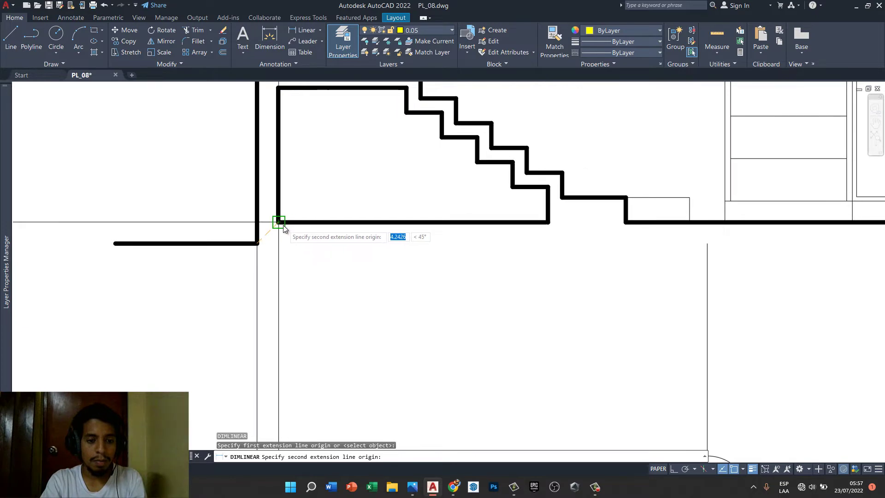
pyautogui.click(283, 225)
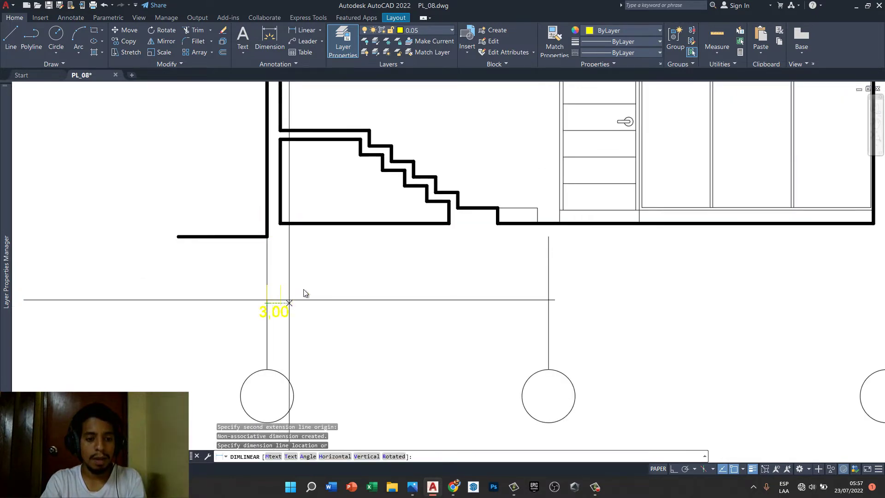
pyautogui.press('Escape')
# - Place a 0,15 linear dimension for the left wall below the elevation
pyautogui.write('l')
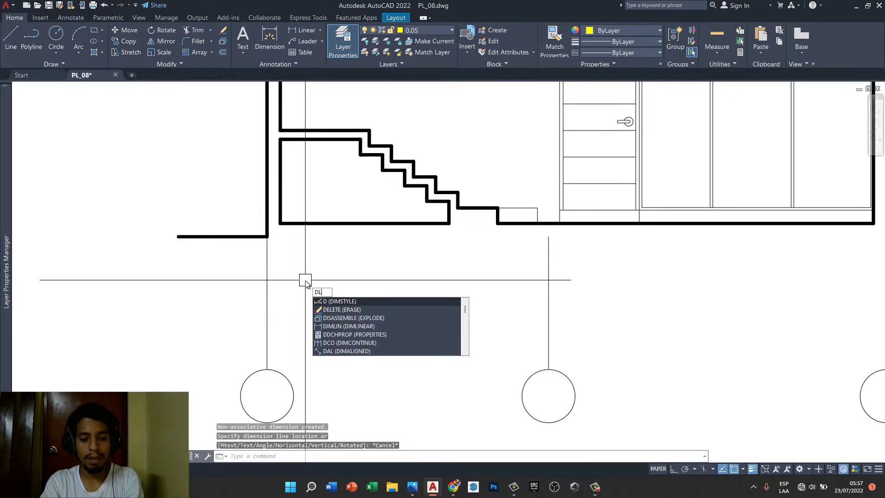
pyautogui.write('i')
pyautogui.press('Return')
pyautogui.click(266, 203)
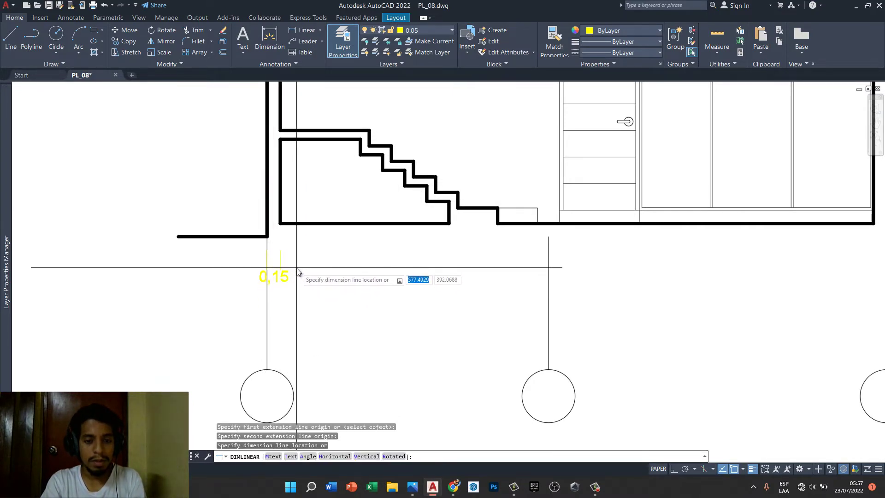
pyautogui.click(297, 268)
pyautogui.write('DCO')
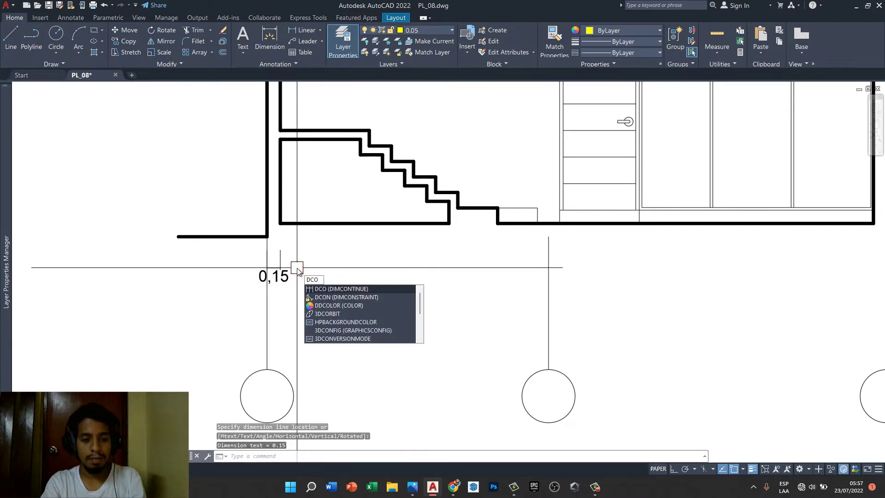
pyautogui.press('Return')
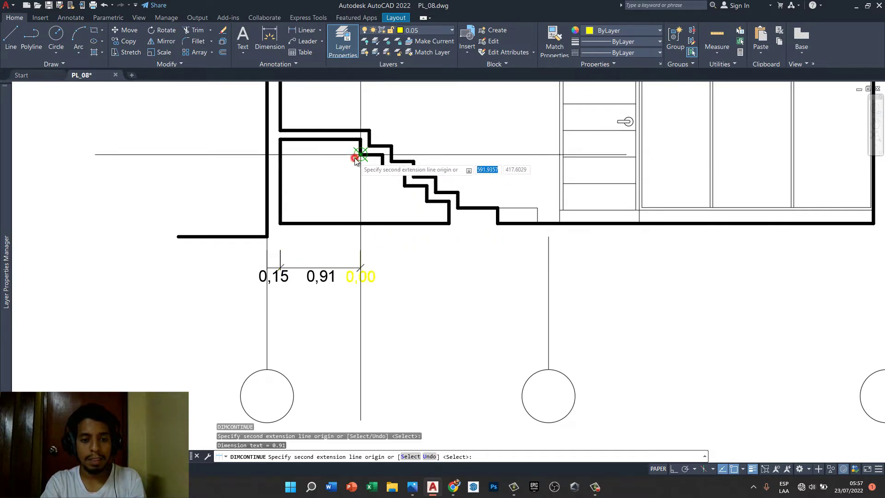
# - Continue the elevation's dimension chain with 1,00, 1,00 and 0,25 segments
pyautogui.scroll(-2, 385, 272)
pyautogui.scroll(-3, 404, 271)
pyautogui.scroll(3, 389, 261)
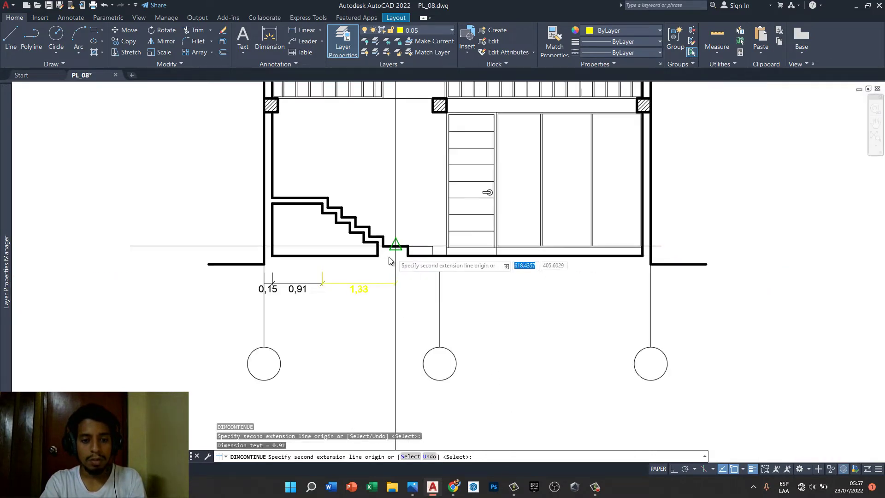
pyautogui.click(384, 261)
pyautogui.scroll(3, 403, 263)
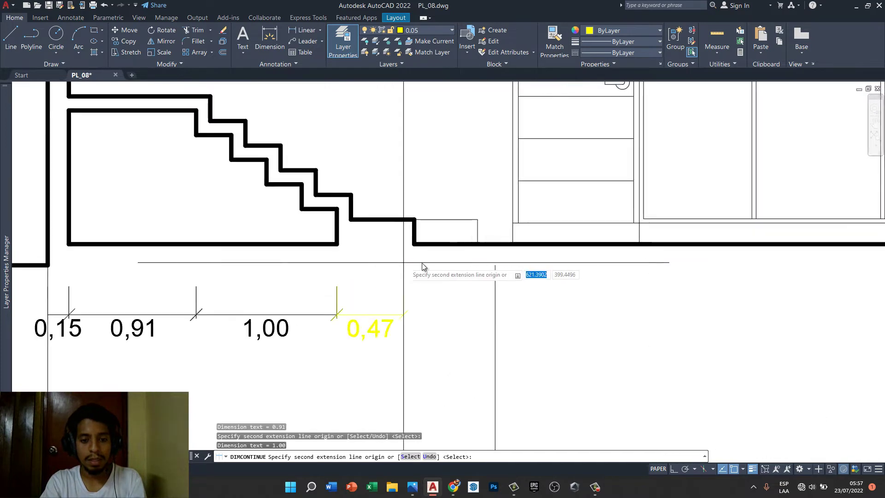
pyautogui.click(477, 248)
pyautogui.scroll(-2, 477, 249)
pyautogui.scroll(-2, 411, 316)
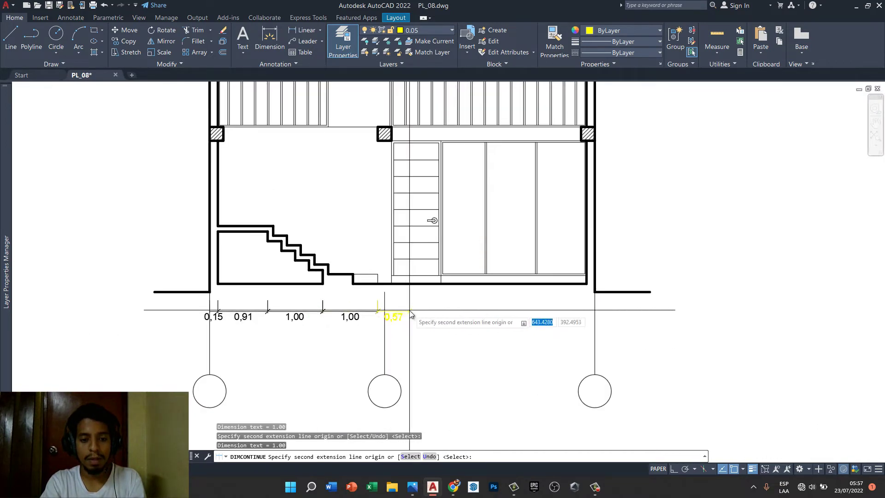
pyautogui.scroll(2, 430, 312)
pyautogui.scroll(-2, 417, 316)
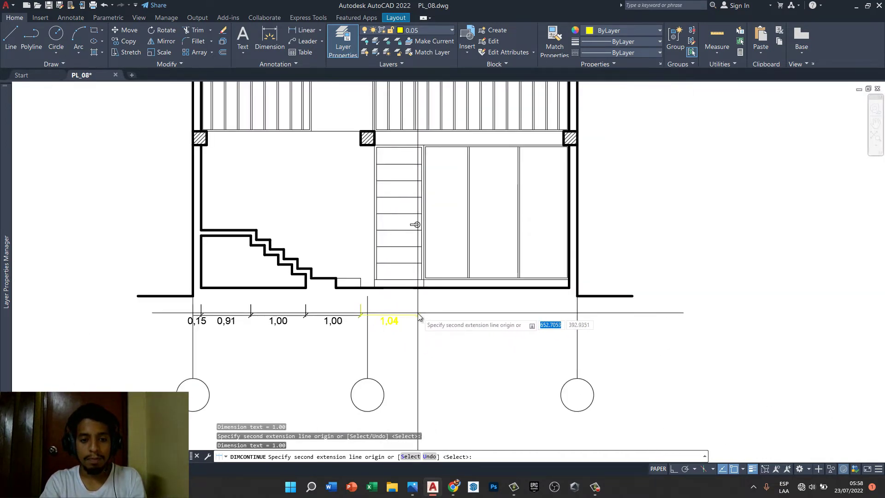
pyautogui.scroll(3, 373, 148)
pyautogui.click(377, 140)
pyautogui.scroll(-3, 377, 140)
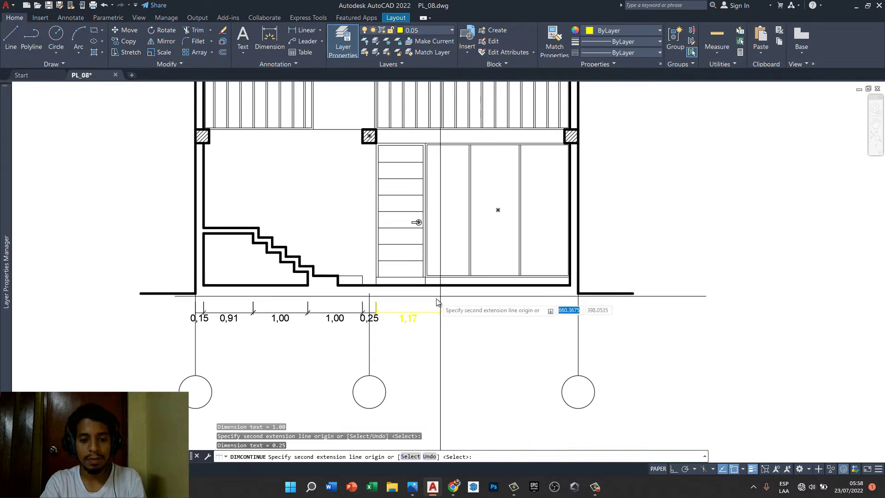
# - Finish the elevation chain with 0,90, 2,65 and 0,15 segments and end it
pyautogui.click(427, 289)
pyautogui.scroll(3, 575, 314)
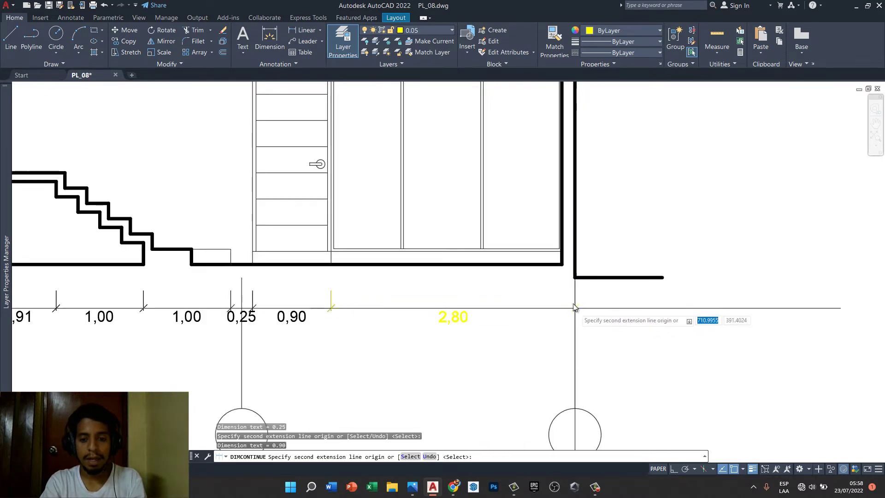
pyautogui.scroll(-2, 433, 333)
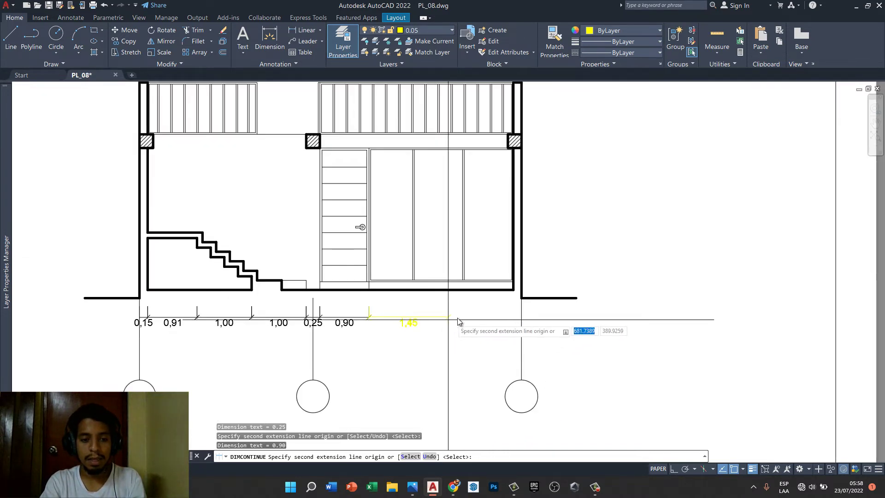
pyautogui.scroll(3, 533, 312)
pyautogui.click(586, 254)
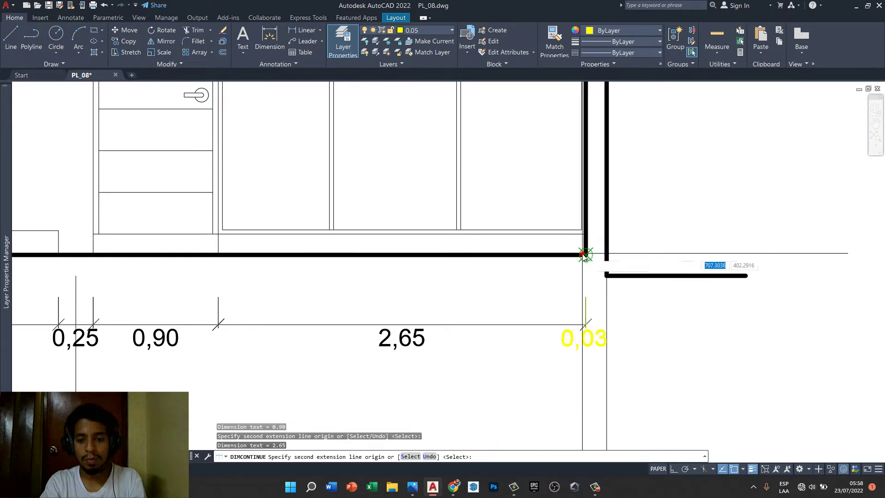
pyautogui.click(605, 245)
pyautogui.press('Escape')
pyautogui.scroll(-3, 501, 323)
pyautogui.scroll(-3, 484, 339)
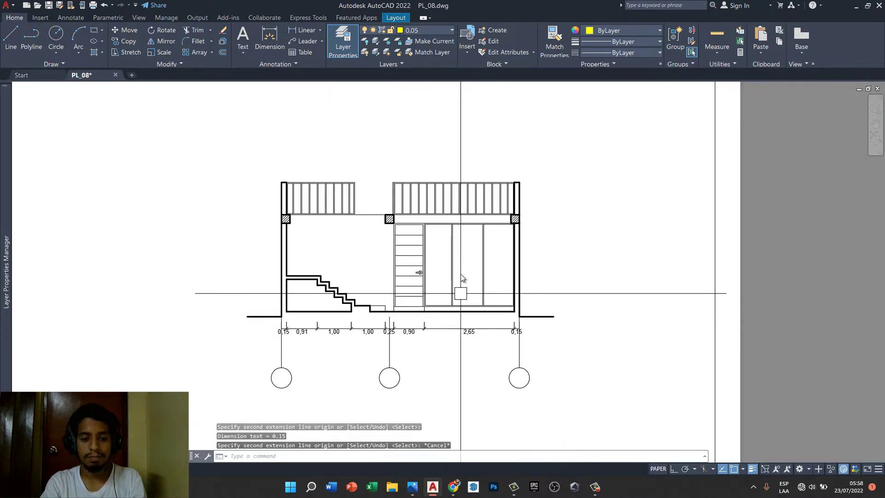
pyautogui.scroll(-3, 460, 274)
# - Place the first 1,16 linear dimension below the 702 elevation base
pyautogui.moveTo(479, 380); pyautogui.dragTo(484, 270, button='middle')
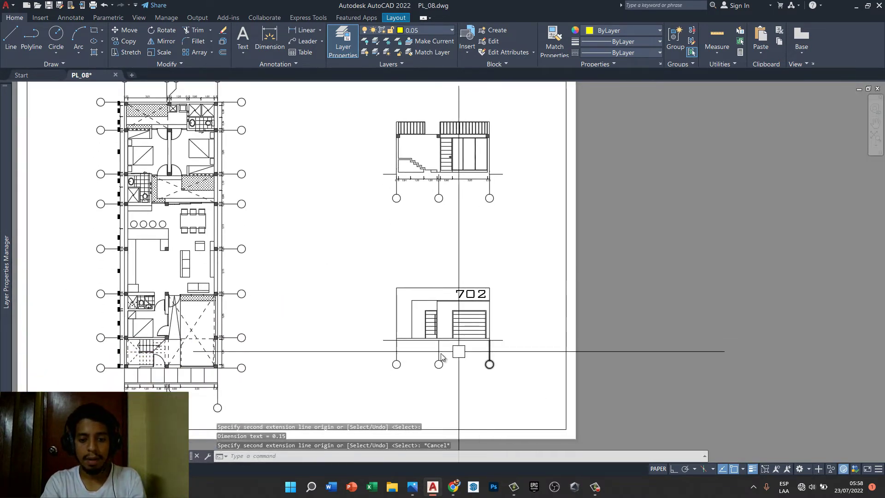
pyautogui.scroll(2, 443, 351)
pyautogui.scroll(2, 425, 355)
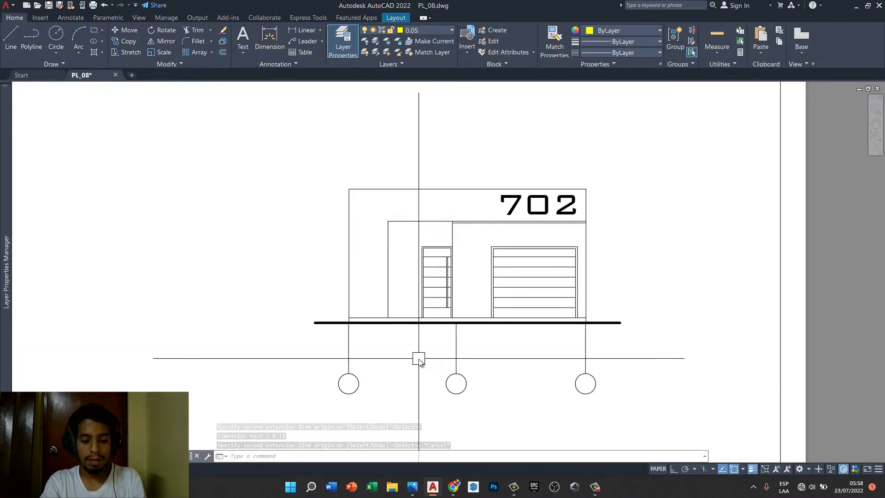
pyautogui.write('dli')
pyautogui.press('Return')
pyautogui.scroll(4, 419, 359)
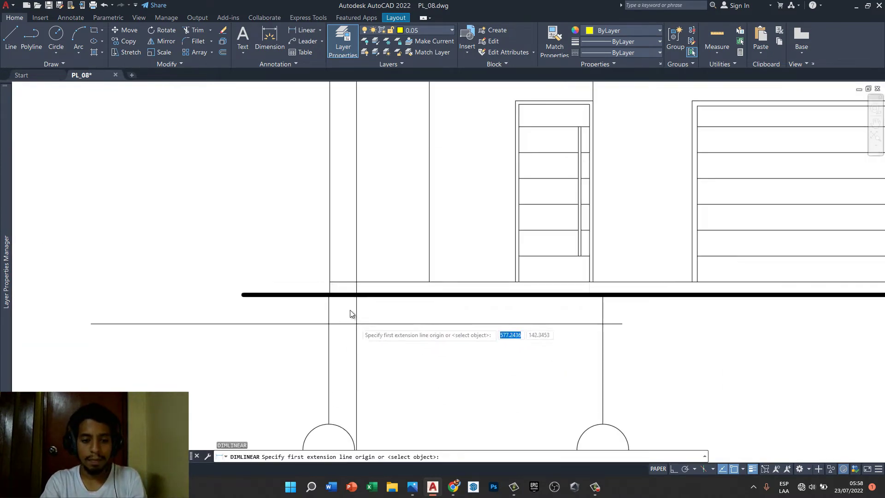
pyautogui.click(331, 279)
pyautogui.click(429, 239)
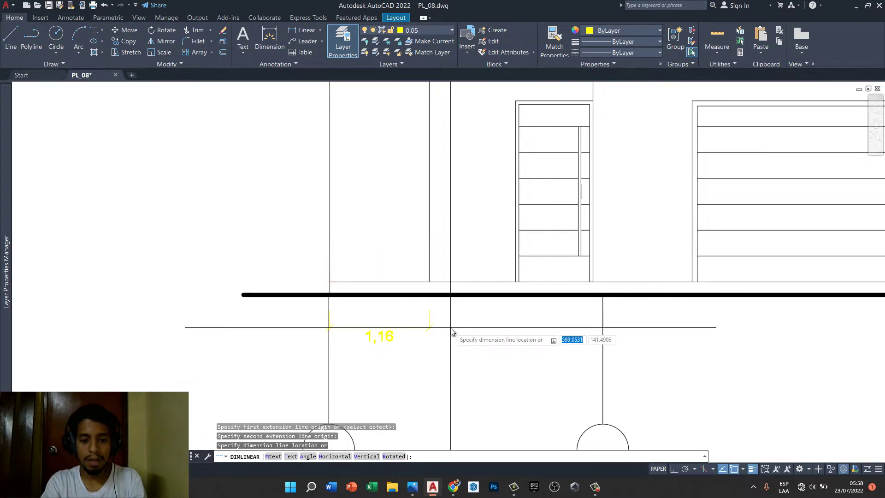
pyautogui.click(451, 329)
pyautogui.write('DCO')
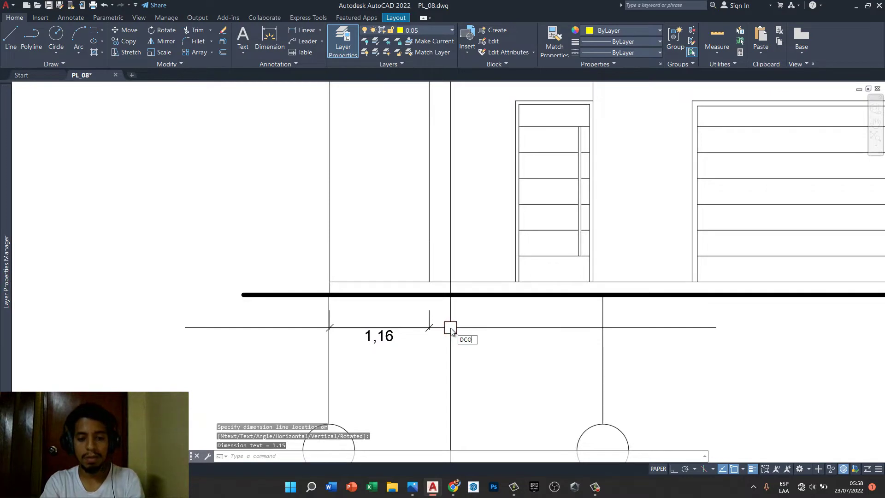
# - Chain continued dimensions 1,00, 0,90, 1,15, 2,55 and 0,25 along the elevation base
pyautogui.press('Return')
pyautogui.moveTo(507, 284); pyautogui.dragTo(366, 318, button='middle')
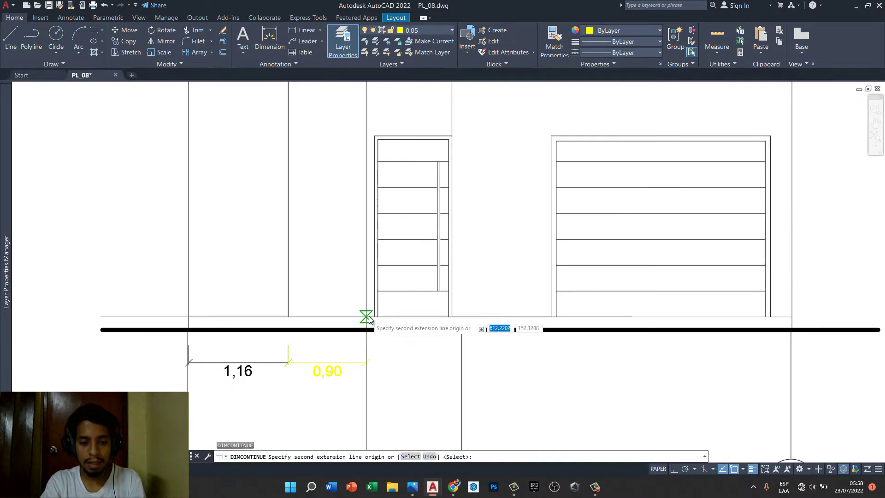
pyautogui.click(372, 318)
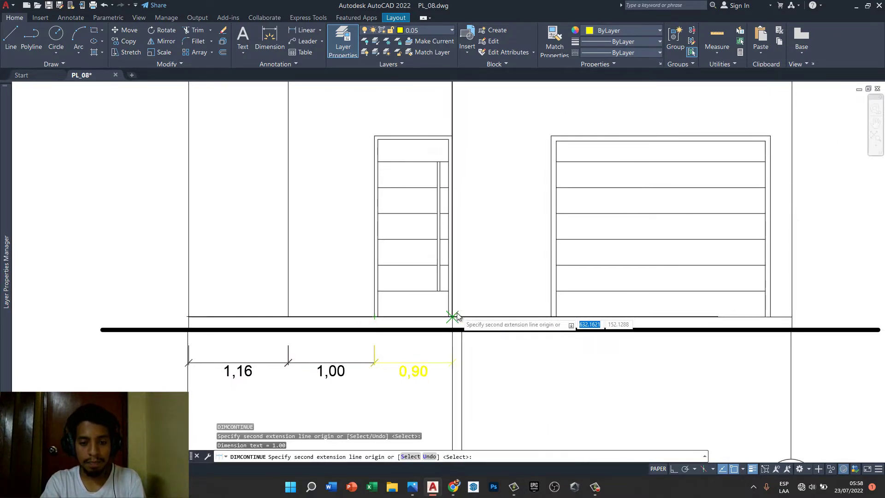
pyautogui.moveTo(504, 326); pyautogui.dragTo(416, 345, button='middle')
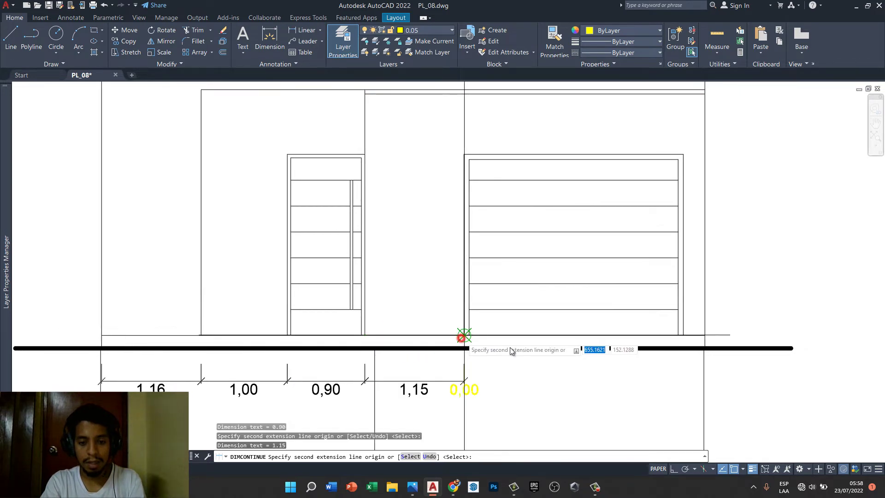
pyautogui.moveTo(510, 347); pyautogui.dragTo(362, 353, button='middle')
pyautogui.click(536, 341)
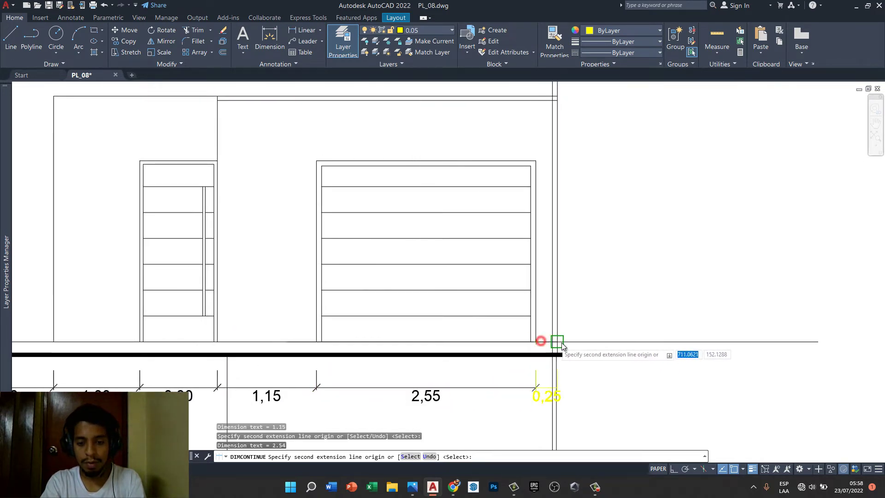
pyautogui.scroll(-4, 519, 362)
pyautogui.scroll(3, 505, 352)
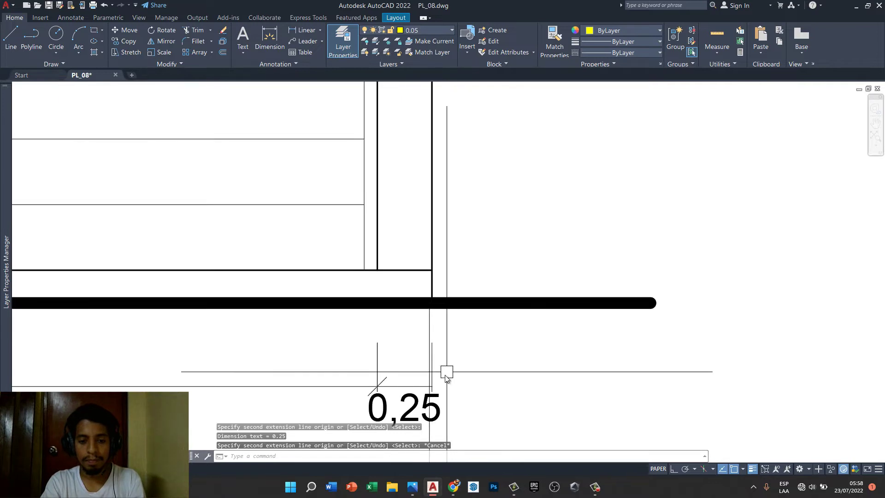
pyautogui.scroll(2, 447, 369)
# - Select the 0,25 dimension and the right-edge vertical line, then cancel without changes
pyautogui.click(432, 385)
pyautogui.scroll(3, 439, 306)
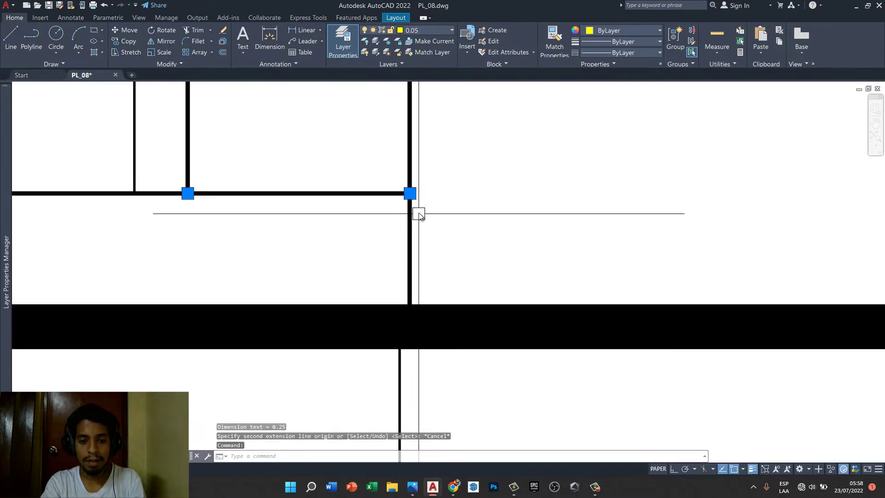
pyautogui.press('Escape')
pyautogui.press('Escape')
pyautogui.scroll(-2, 419, 190)
pyautogui.click(406, 337)
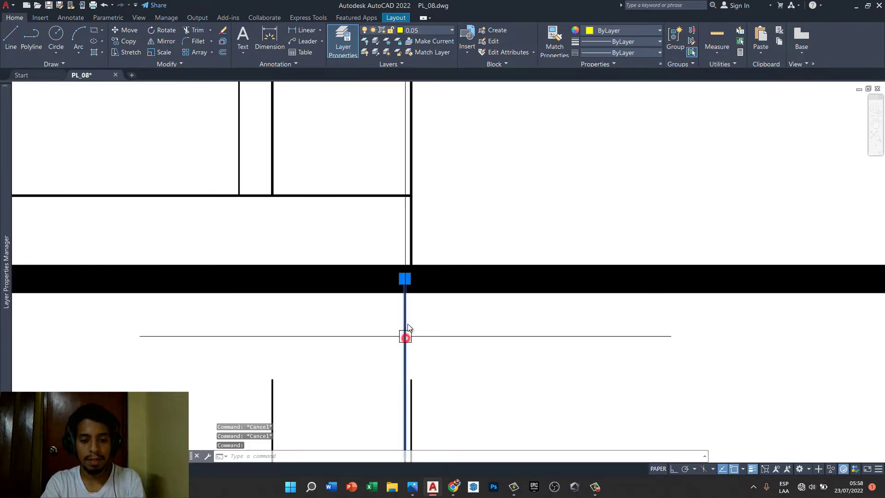
pyautogui.click(408, 279)
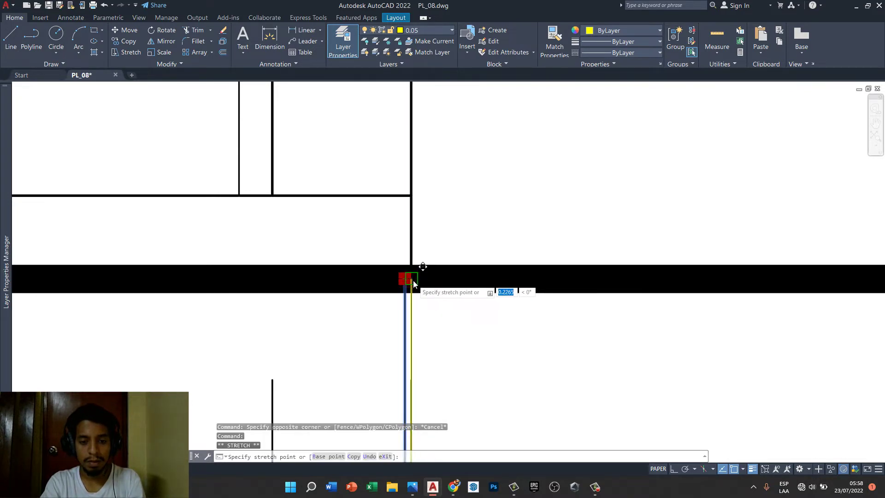
pyautogui.press('Escape')
pyautogui.press('Escape')
pyautogui.scroll(-2, 444, 279)
# - Zoom out over the whole layout and save PL_08.dwg
pyautogui.scroll(-1, 485, 330)
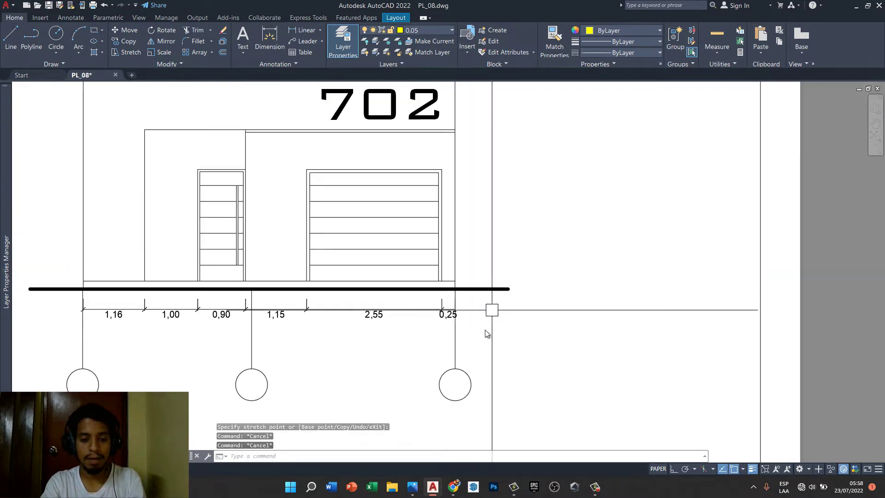
pyautogui.scroll(-2, 485, 330)
pyautogui.scroll(-1, 509, 340)
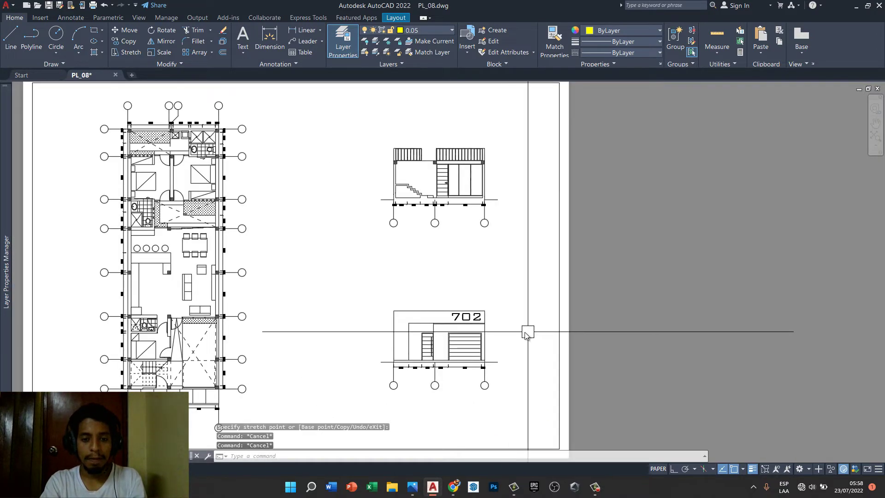
pyautogui.scroll(-2, 475, 251)
pyautogui.scroll(-2, 504, 306)
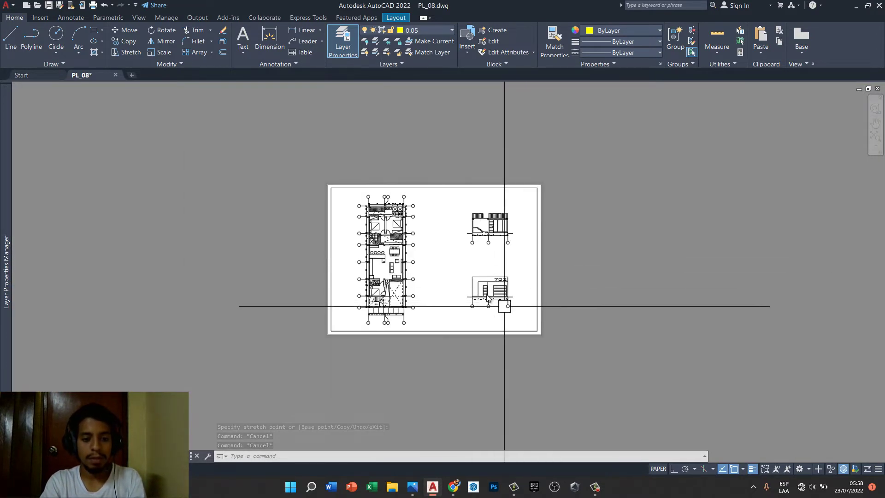
pyautogui.scroll(4, 453, 216)
pyautogui.scroll(-1, 504, 251)
pyautogui.scroll(1, 397, 332)
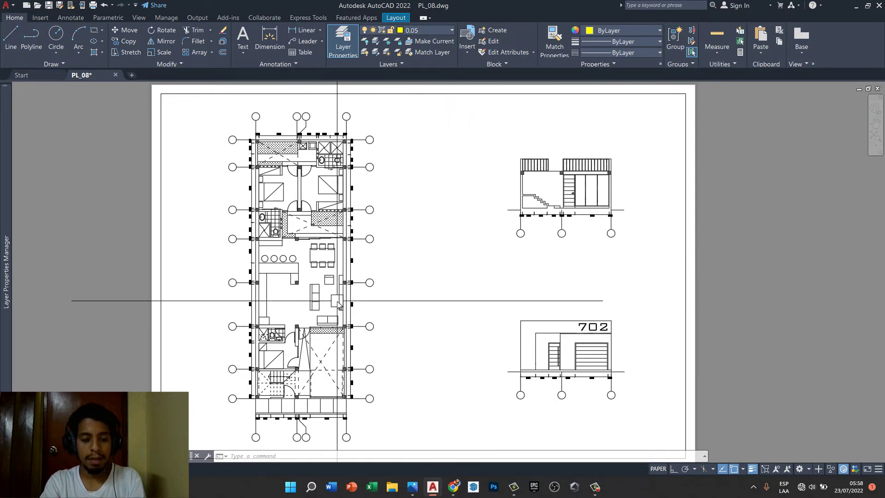
pyautogui.rightClick(338, 304)
pyautogui.press('Escape')
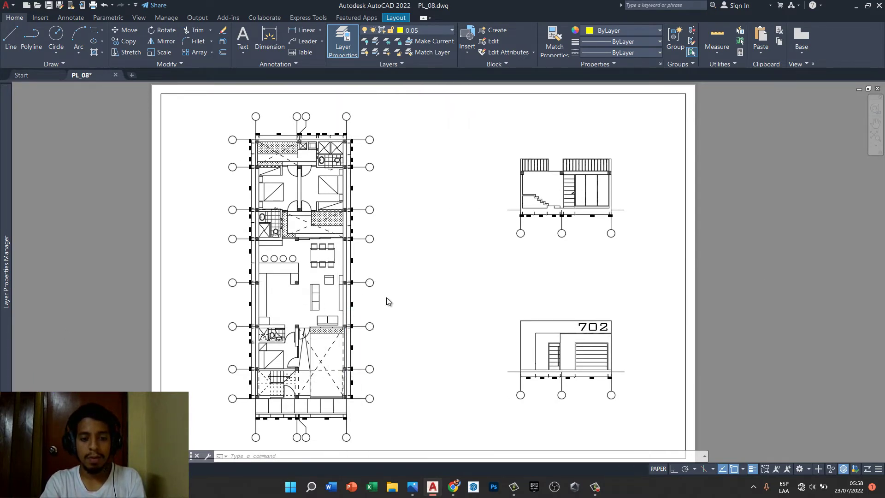
pyautogui.hotkey('ctrl', 's')
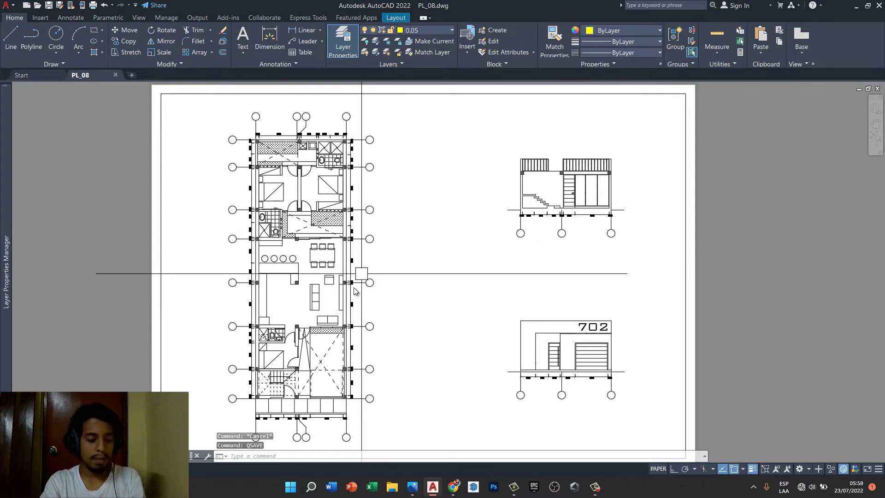
pyautogui.moveTo(350, 286); pyautogui.dragTo(420, 295, button='middle')
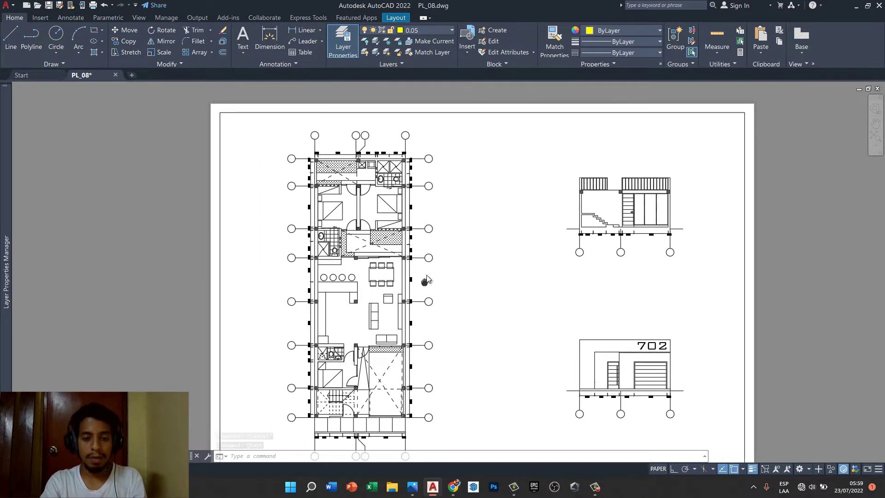
# - Start a linear dimension from the lower wall corner, then cancel it
pyautogui.scroll(2, 310, 325)
pyautogui.scroll(1, 310, 326)
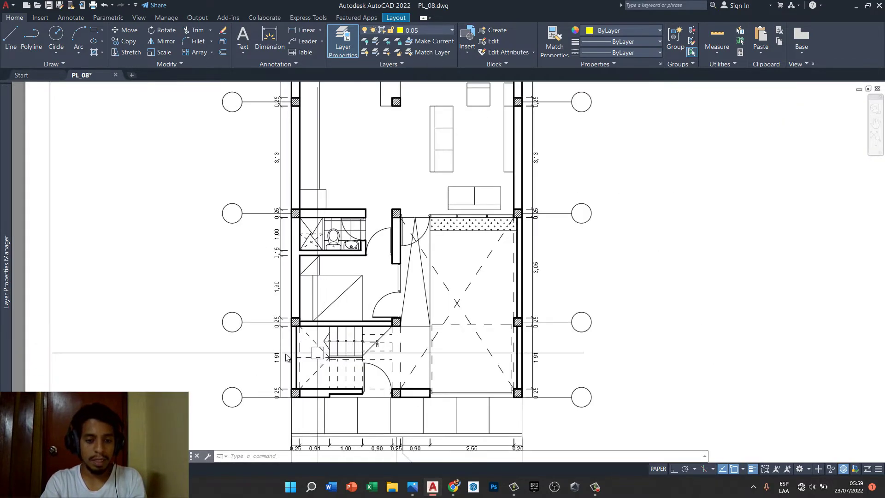
pyautogui.scroll(1, 310, 325)
pyautogui.moveTo(299, 325); pyautogui.dragTo(296, 298, button='middle')
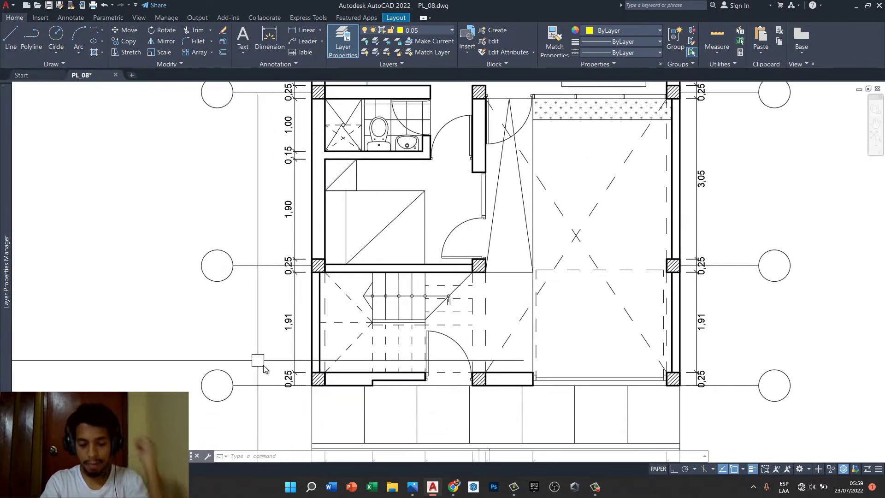
pyautogui.scroll(1, 264, 365)
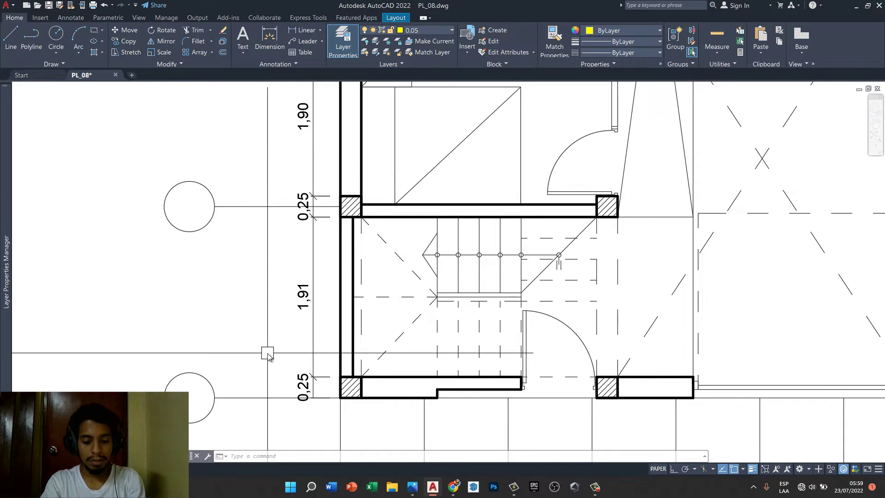
pyautogui.write('dli')
pyautogui.press('Return')
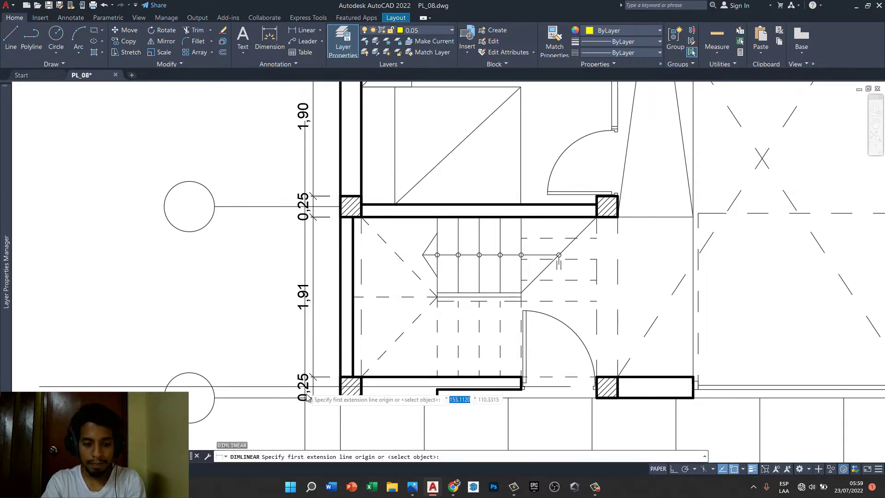
pyautogui.scroll(1, 316, 394)
pyautogui.scroll(1, 369, 396)
pyautogui.scroll(1, 378, 398)
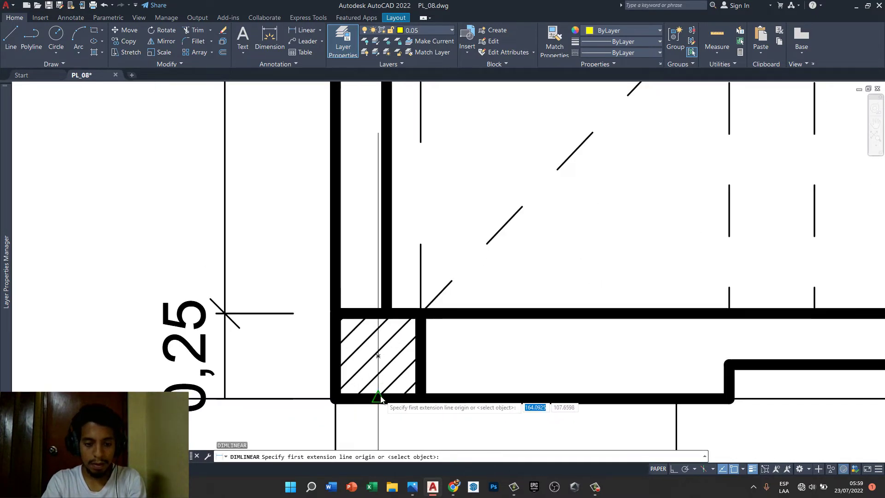
pyautogui.click(389, 399)
pyautogui.scroll(-1, 396, 401)
pyautogui.scroll(-3, 391, 323)
pyautogui.scroll(2, 391, 281)
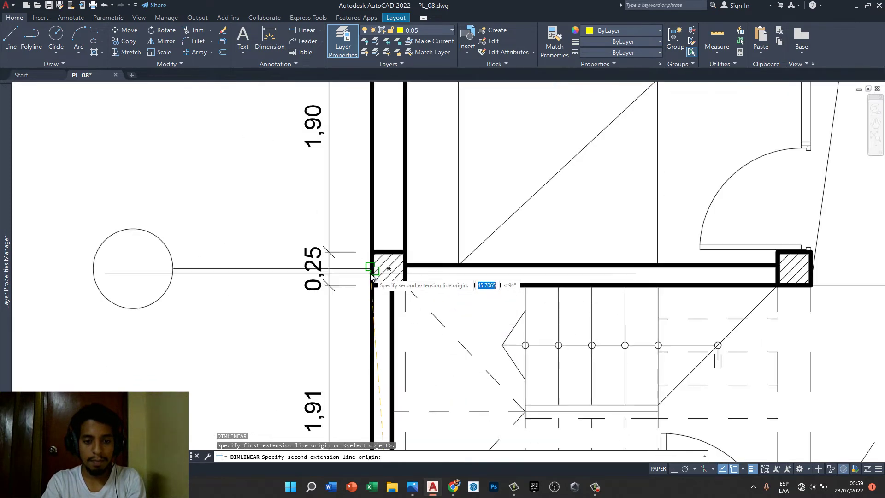
pyautogui.scroll(2, 371, 275)
pyautogui.click(372, 266)
pyautogui.scroll(-4, 373, 263)
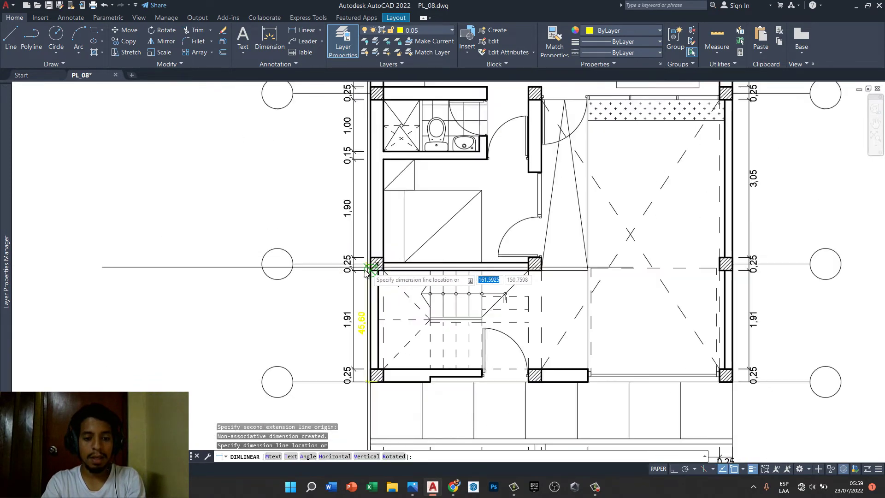
pyautogui.scroll(1, 331, 288)
pyautogui.press('Escape')
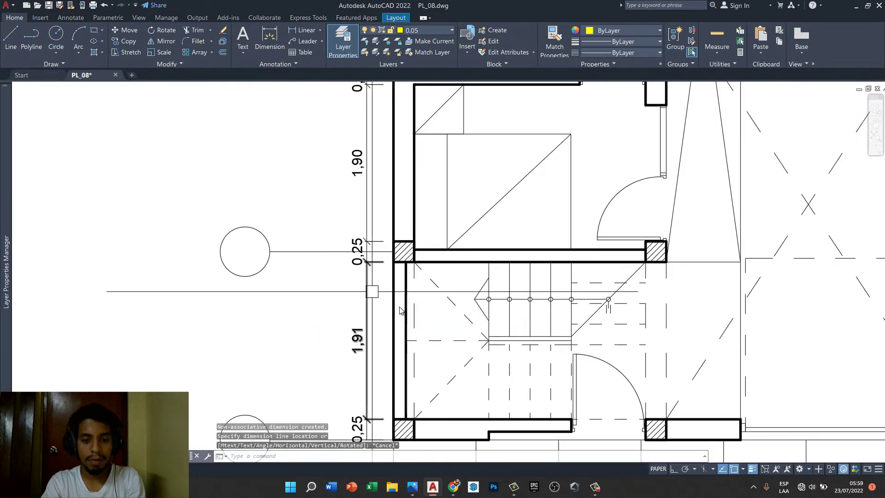
# - Retry the linear dimension from a column corner and cancel again
pyautogui.moveTo(396, 307); pyautogui.dragTo(378, 299, button='middle')
pyautogui.write('li')
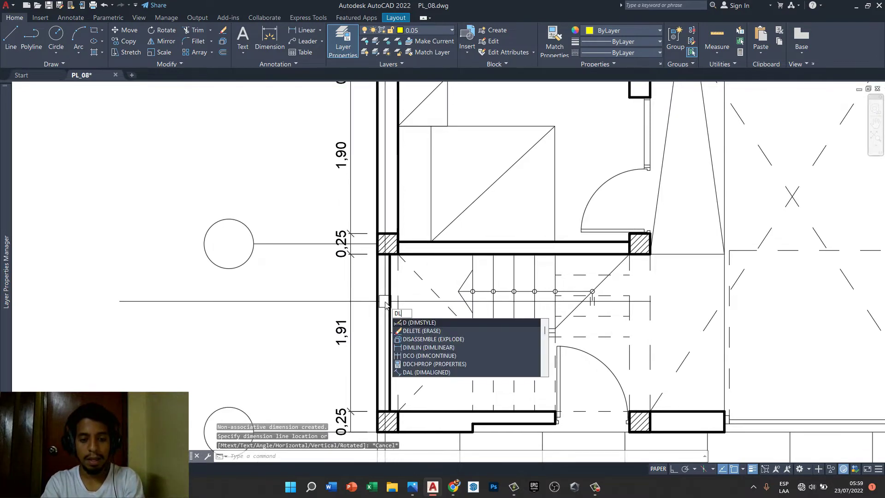
pyautogui.press('Return')
pyautogui.scroll(2, 383, 265)
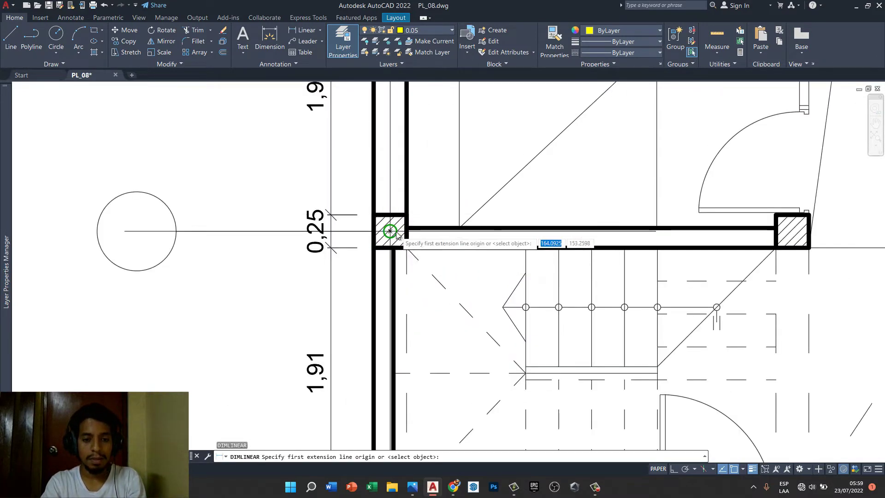
pyautogui.click(396, 231)
pyautogui.scroll(-3, 395, 233)
pyautogui.scroll(3, 386, 351)
pyautogui.scroll(5, 386, 351)
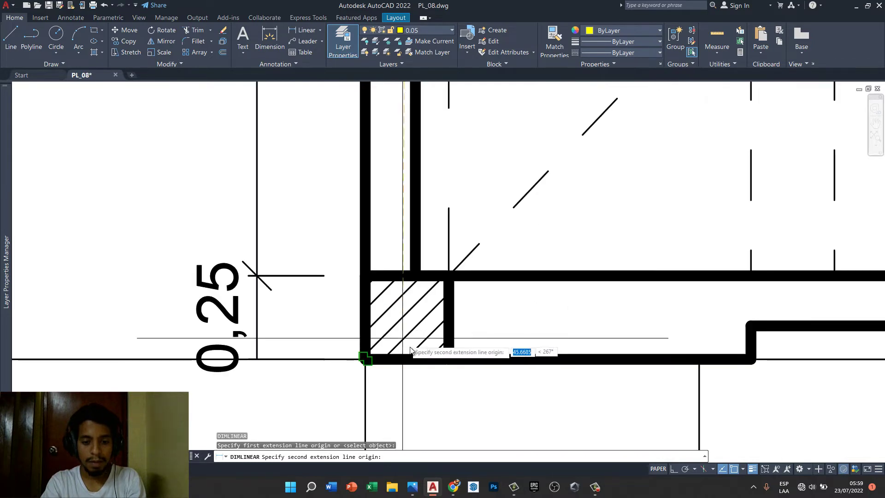
pyautogui.press('Escape')
# - Place the 2,28 vertical dimension left of the plan between column and wall corners
pyautogui.write('li')
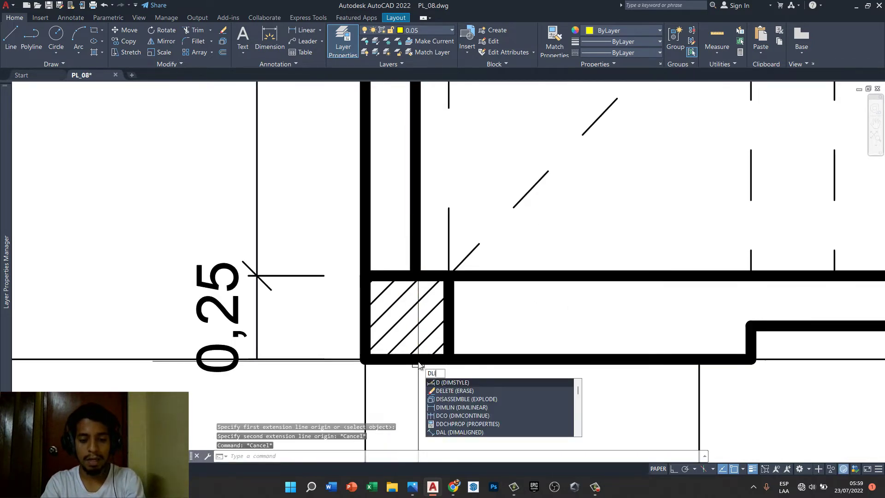
pyautogui.press('Return')
pyautogui.click(419, 361)
pyautogui.scroll(-3, 419, 361)
pyautogui.scroll(-2, 417, 355)
pyautogui.scroll(4, 419, 273)
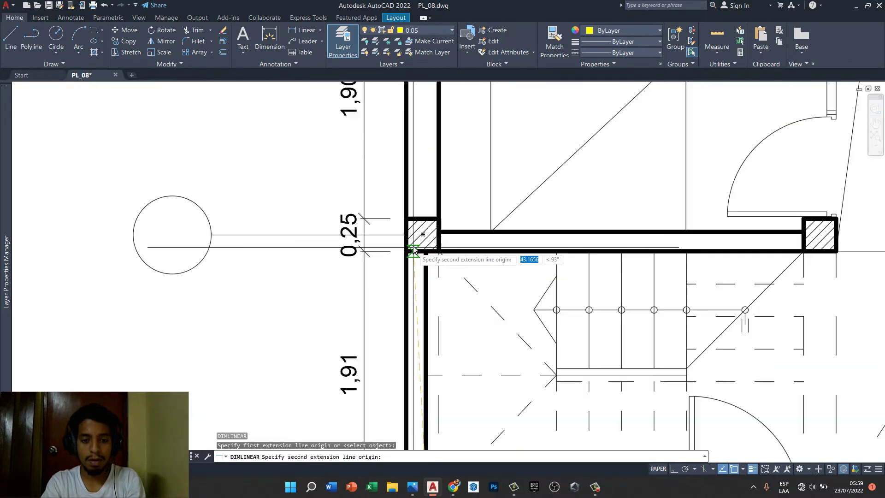
pyautogui.click(421, 234)
pyautogui.scroll(-1, 307, 286)
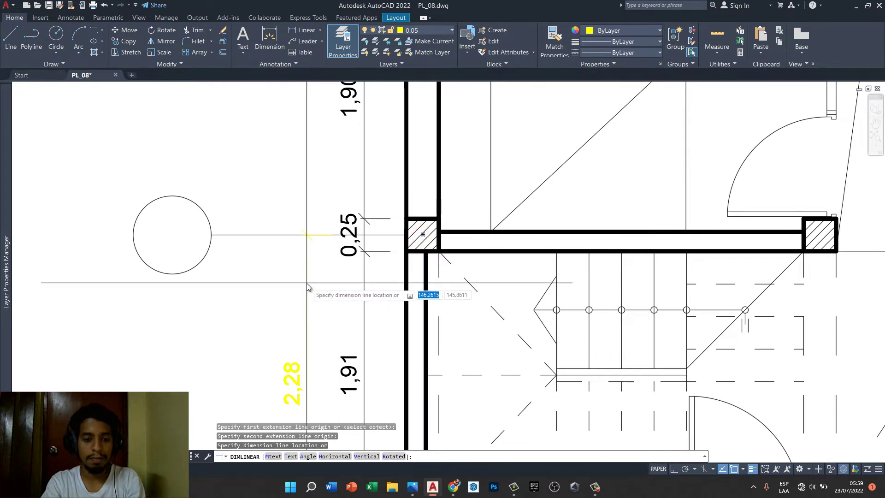
pyautogui.scroll(-2, 307, 286)
pyautogui.scroll(-1, 307, 286)
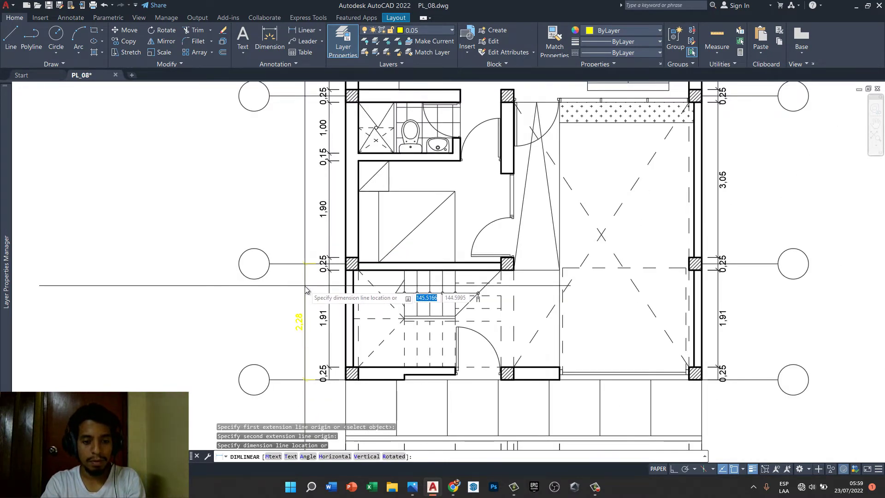
pyautogui.click(305, 285)
pyautogui.write('DCO')
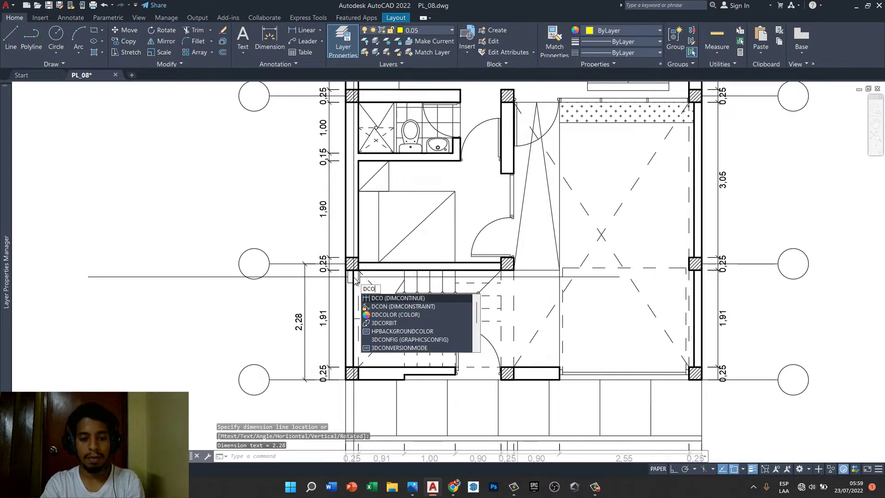
# - Chain vertical dimensions 3,30, 3,38, 2,25, 3,30 and 2,11 up the left wall
pyautogui.press('Return')
pyautogui.moveTo(352, 97); pyautogui.dragTo(336, 221, button='middle')
pyautogui.scroll(4, 336, 221)
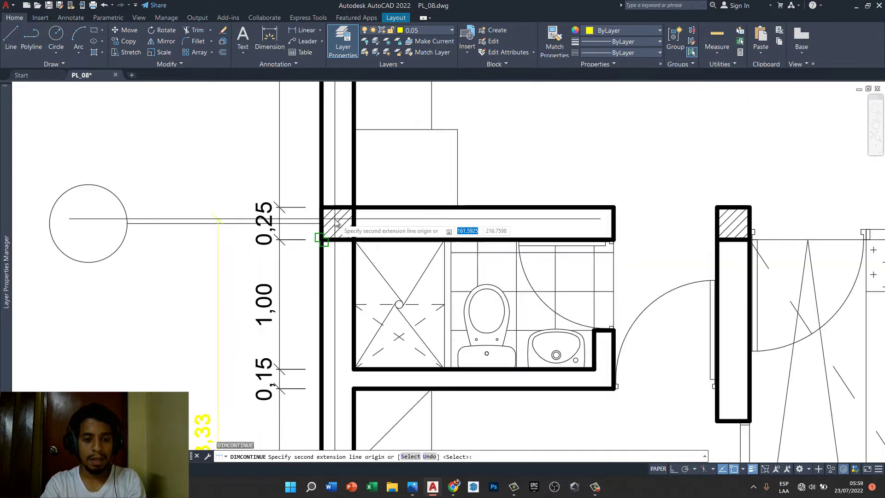
pyautogui.click(338, 222)
pyautogui.scroll(-1, 332, 240)
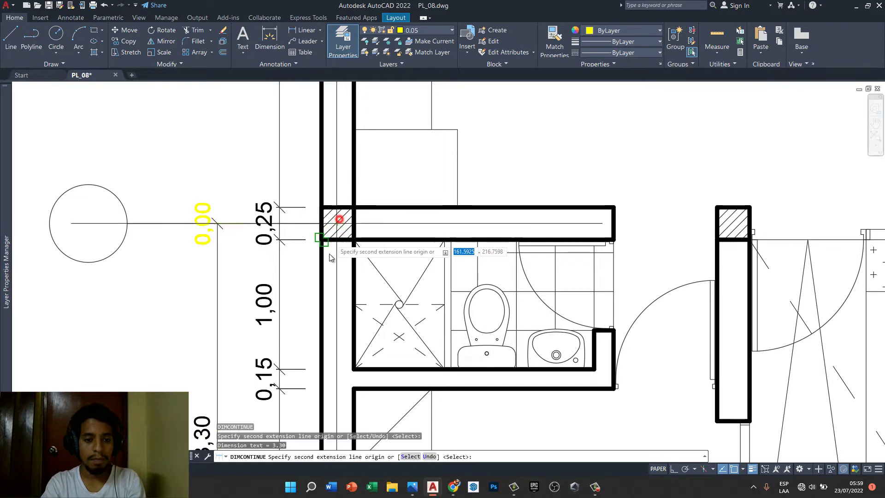
pyautogui.scroll(-2, 329, 254)
pyautogui.moveTo(329, 253); pyautogui.dragTo(322, 374, button='middle')
pyautogui.scroll(1, 314, 208)
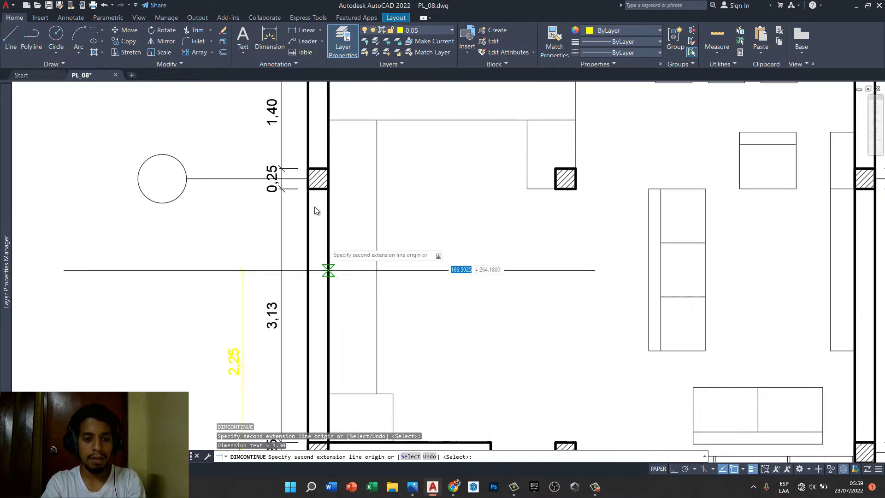
pyautogui.click(316, 178)
pyautogui.moveTo(316, 178)
pyautogui.mouseDown(button='middle')
pyautogui.moveTo(314, 236)
pyautogui.moveTo(274, 240)
pyautogui.mouseUp(button='middle')
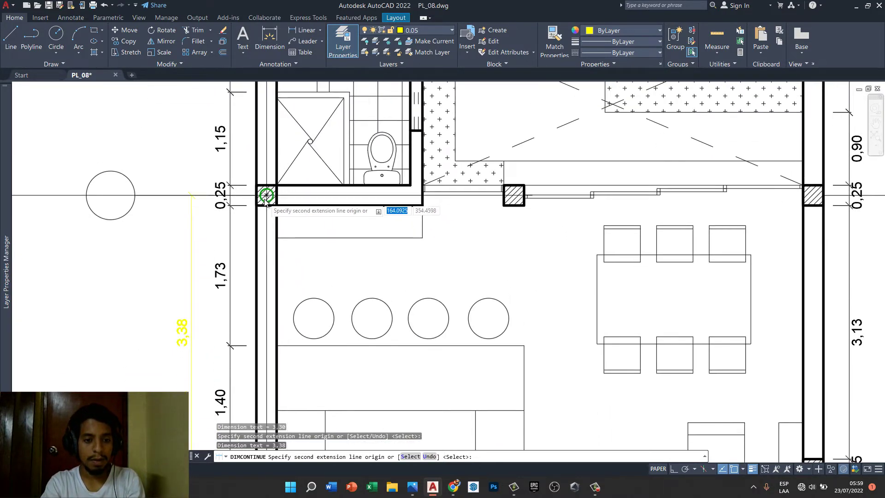
pyautogui.moveTo(182, 194); pyautogui.dragTo(185, 385, button='middle')
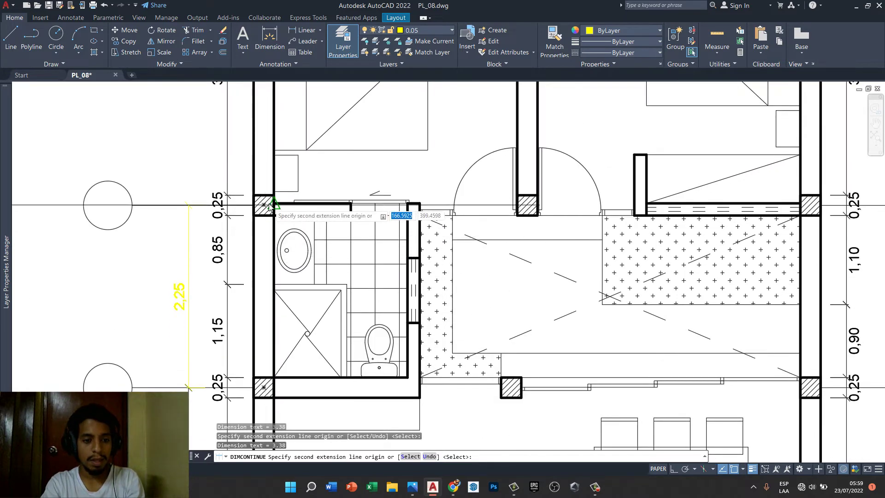
pyautogui.moveTo(282, 199); pyautogui.dragTo(286, 390, button='middle')
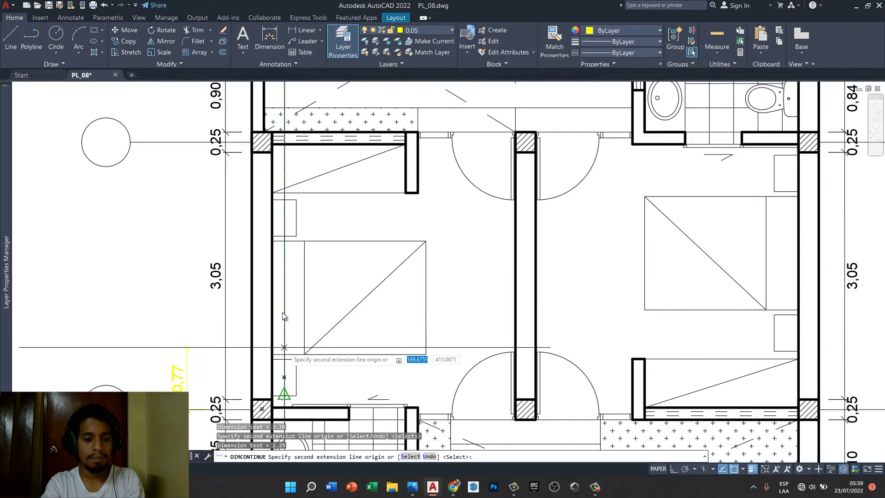
pyautogui.moveTo(273, 205); pyautogui.dragTo(280, 249, button='middle')
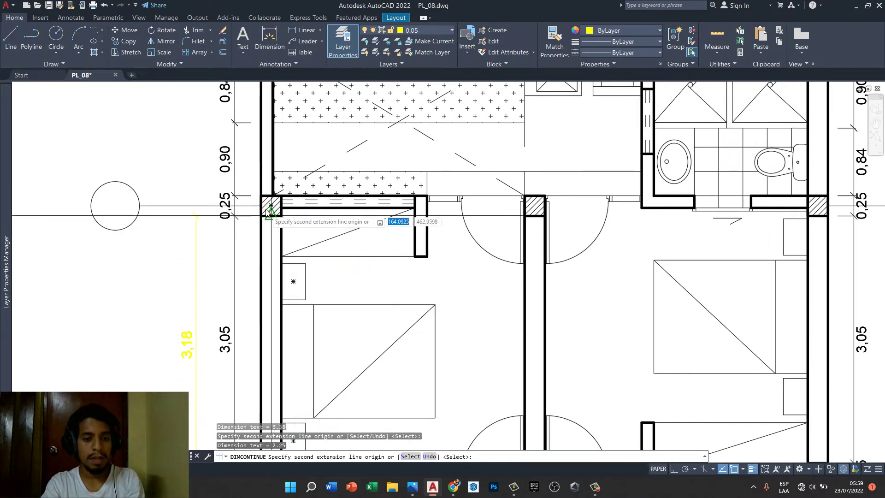
pyautogui.moveTo(273, 207); pyautogui.dragTo(273, 312, button='middle')
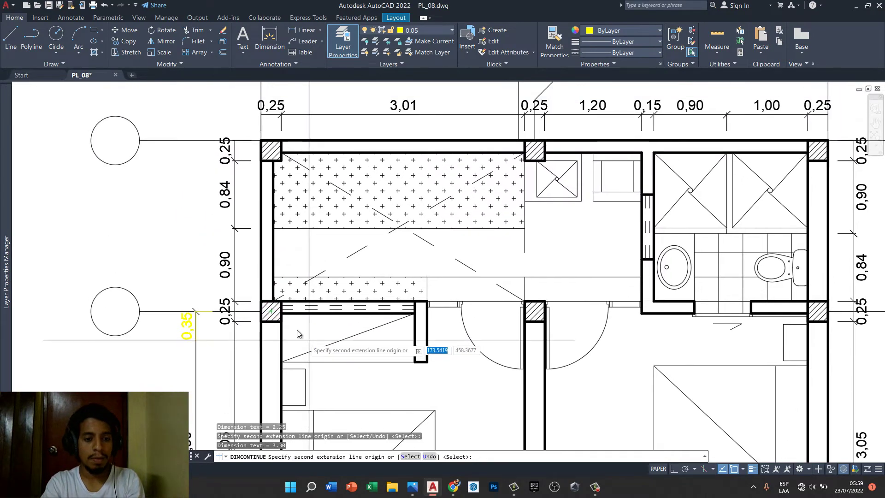
pyautogui.scroll(2, 271, 140)
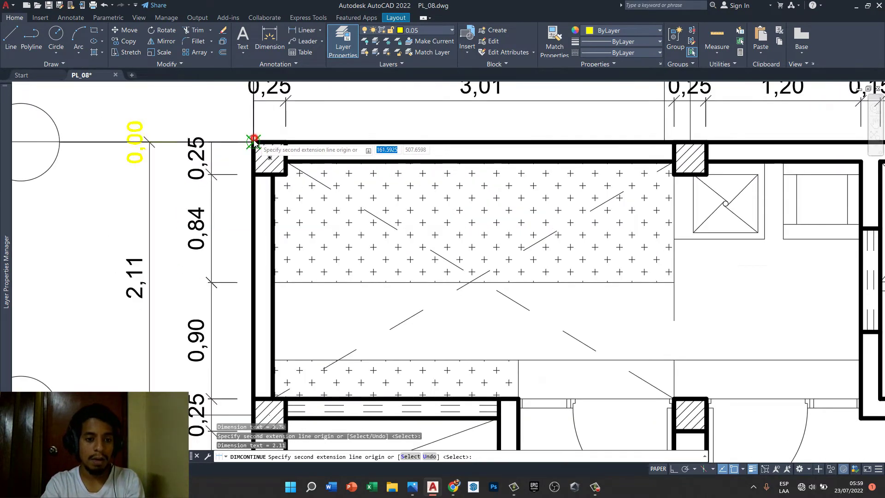
pyautogui.scroll(-3, 254, 141)
pyautogui.press('Escape')
pyautogui.scroll(-2, 324, 201)
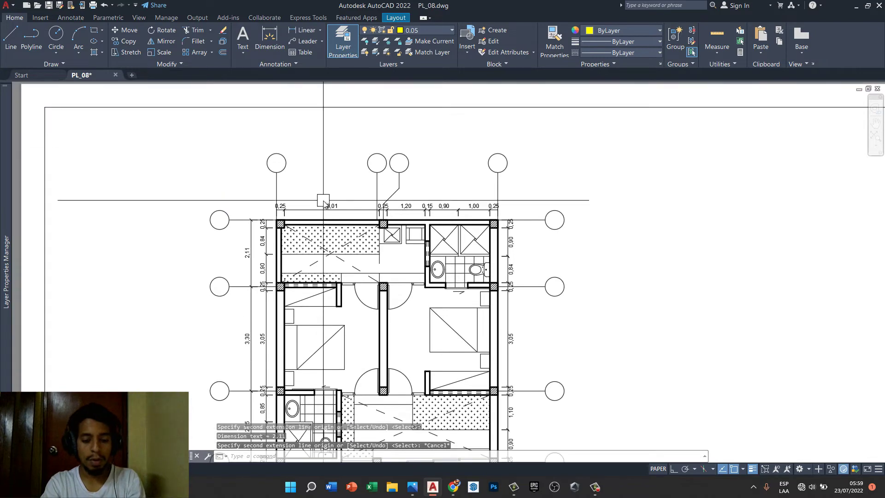
pyautogui.write('DL')
# - Place a horizontal 3,38 dimension from the top-left wall corner to the next column
pyautogui.press('Return')
pyautogui.scroll(4, 295, 217)
pyautogui.scroll(2, 263, 233)
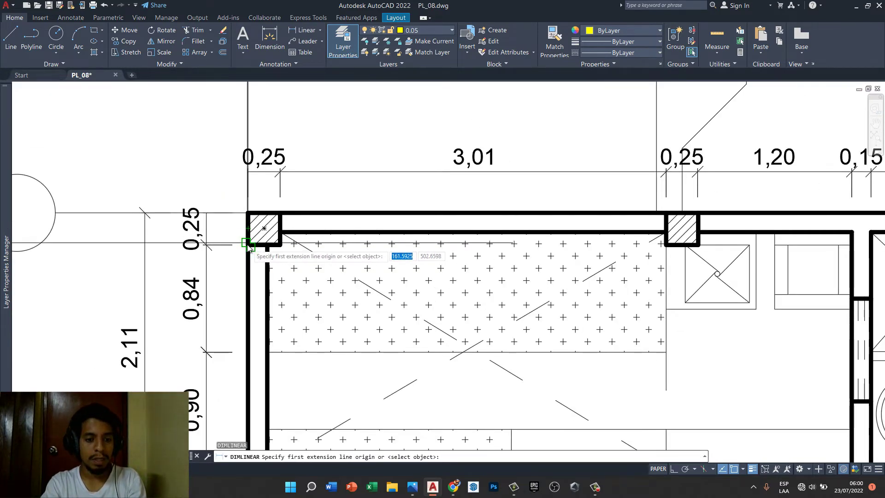
pyautogui.scroll(2, 247, 237)
pyautogui.click(247, 237)
pyautogui.scroll(-3, 247, 237)
pyautogui.scroll(-2, 359, 239)
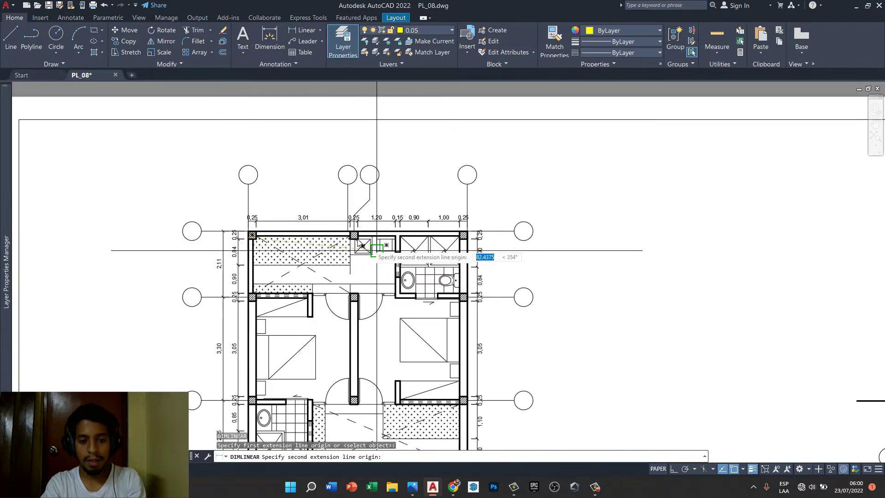
pyautogui.scroll(3, 357, 233)
pyautogui.click(357, 236)
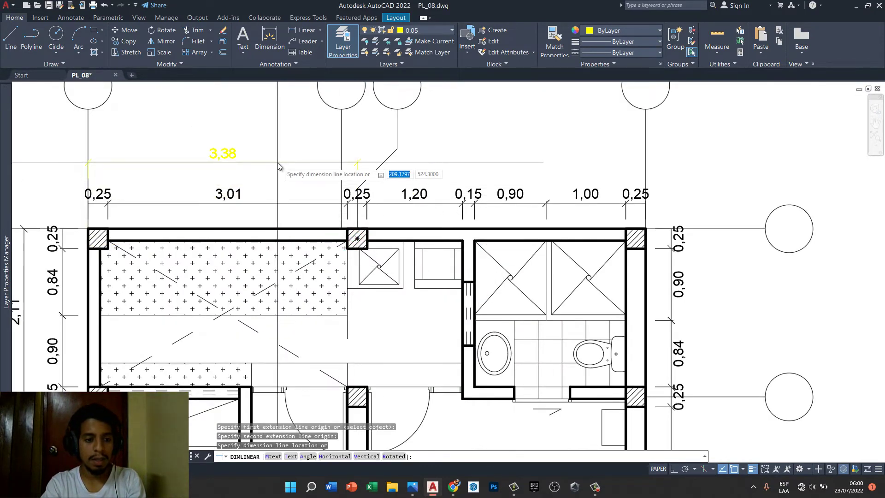
pyautogui.scroll(-2, 276, 166)
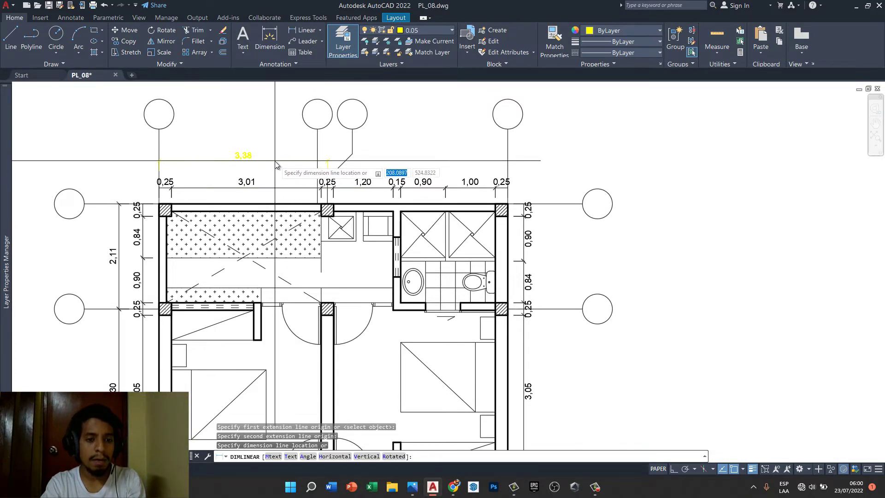
pyautogui.click(275, 161)
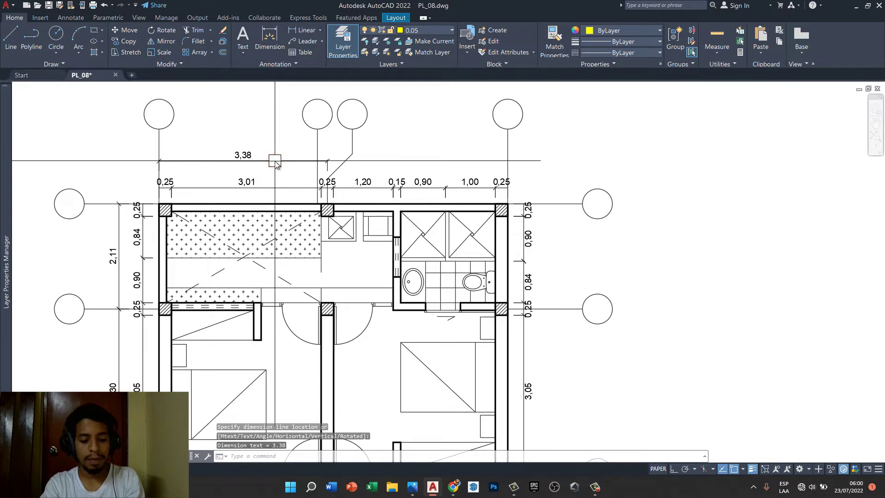
pyautogui.write('DCO')
# - Start a continued dimension, cancel it, and select the 3,38 dimension
pyautogui.press('Return')
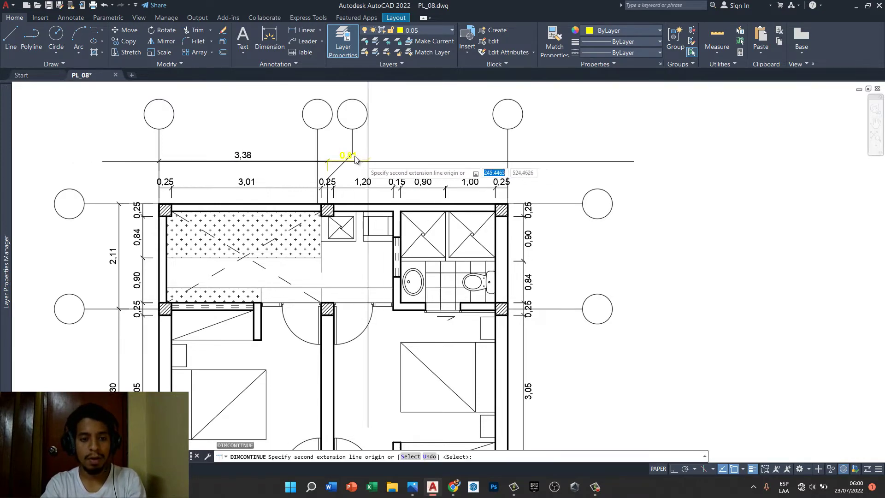
pyautogui.scroll(4, 355, 157)
pyautogui.scroll(-3, 350, 154)
pyautogui.press('Escape')
pyautogui.press('Escape')
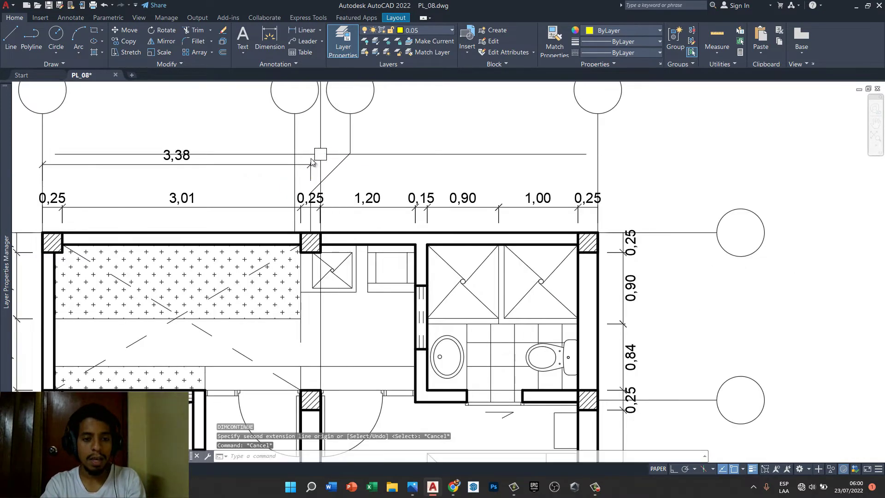
pyautogui.scroll(3, 313, 157)
pyautogui.click(308, 189)
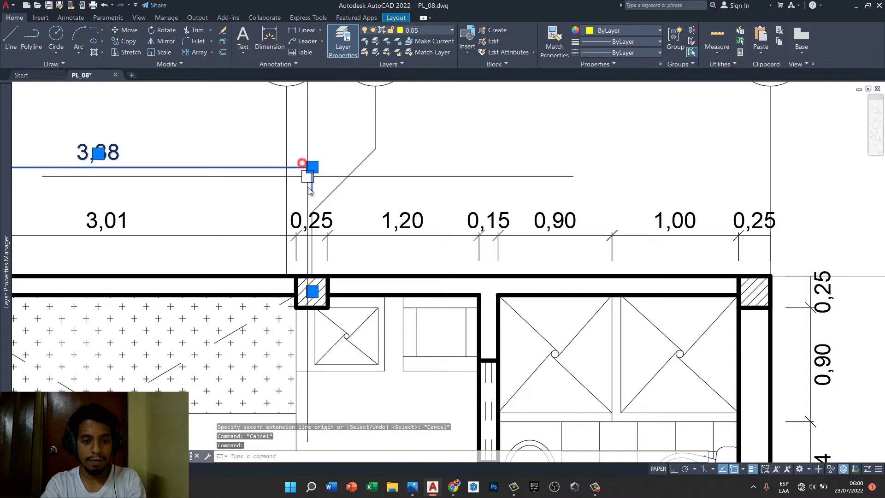
# - Drag the top dimension's end grip to shorten it to 3,18
pyautogui.click(312, 292)
pyautogui.scroll(-4, 328, 191)
pyautogui.scroll(-3, 326, 196)
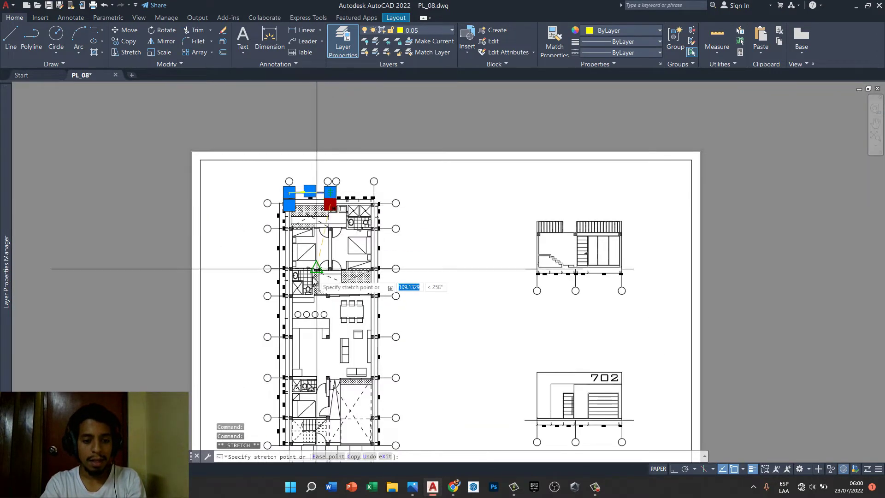
pyautogui.scroll(3, 316, 268)
pyautogui.scroll(3, 388, 343)
pyautogui.click(388, 343)
pyautogui.scroll(-4, 388, 343)
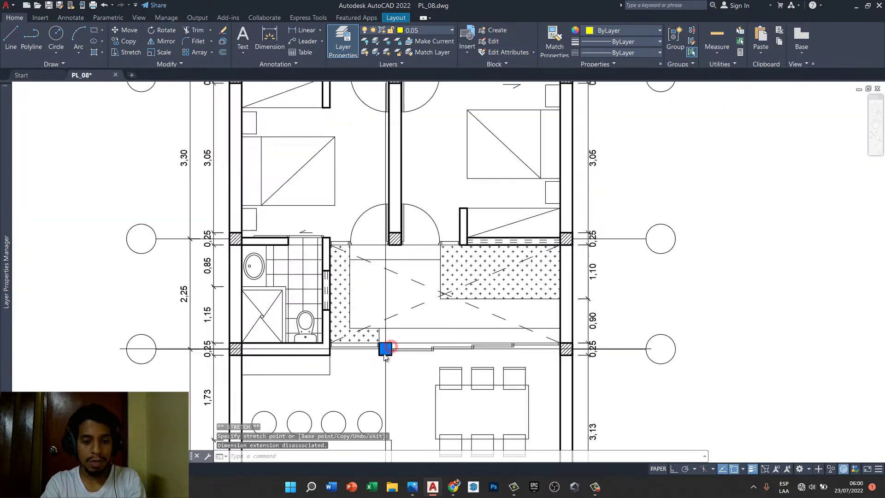
pyautogui.scroll(-2, 400, 304)
pyautogui.press('Escape')
pyautogui.press('Escape')
pyautogui.press('Escape')
pyautogui.scroll(3, 391, 182)
pyautogui.scroll(2, 394, 173)
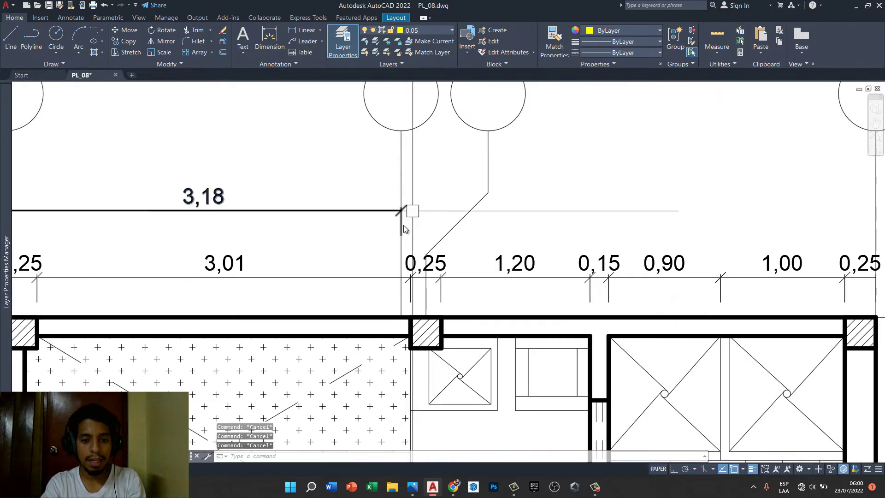
pyautogui.scroll(-1, 403, 225)
pyautogui.scroll(1, 406, 203)
pyautogui.scroll(-2, 406, 201)
pyautogui.scroll(4, 401, 208)
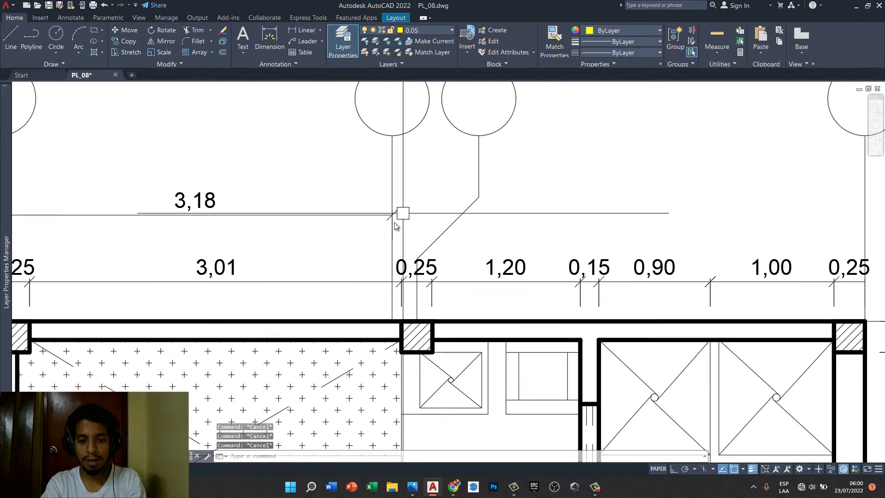
pyautogui.scroll(-2, 389, 224)
pyautogui.scroll(-2, 382, 184)
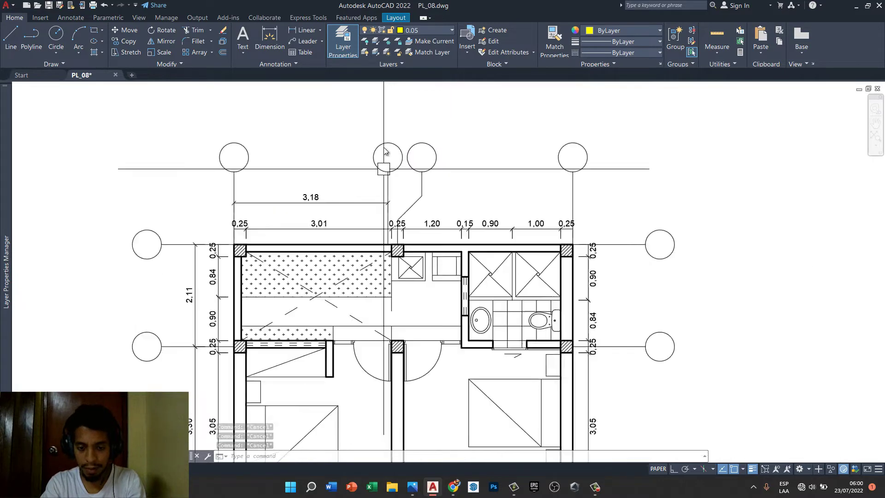
pyautogui.scroll(-3, 374, 188)
pyautogui.scroll(4, 377, 223)
pyautogui.scroll(-1, 379, 257)
pyautogui.scroll(-1, 397, 321)
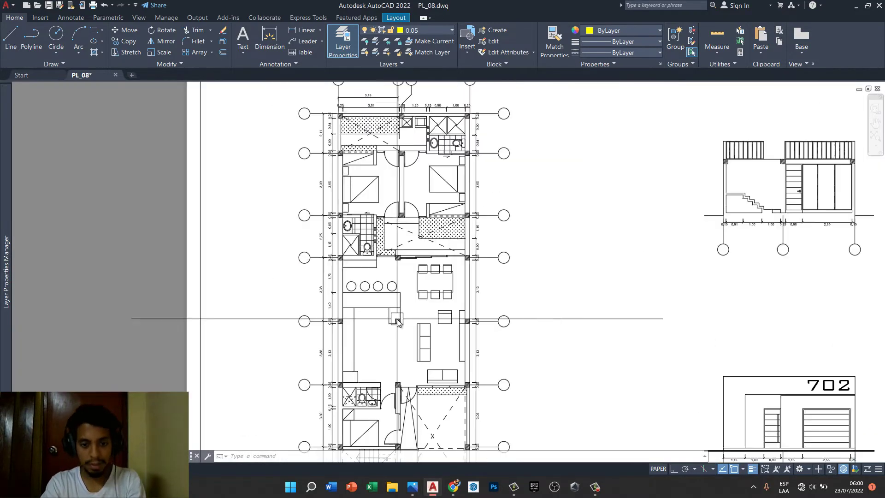
pyautogui.scroll(-3, 411, 233)
pyautogui.scroll(4, 401, 198)
pyautogui.scroll(4, 418, 256)
pyautogui.write('DCO')
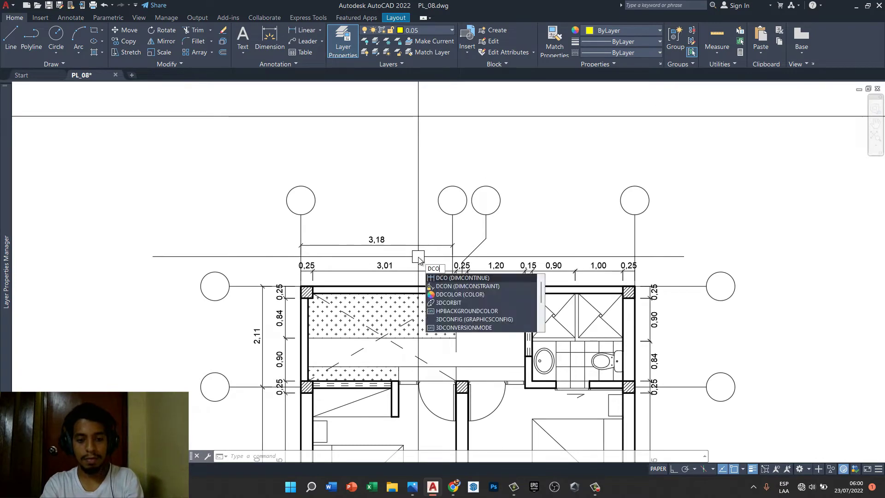
# - Continue from 3,18 with 0,20 at the column centre and 3,62 at the right wall corner
pyautogui.press('Return')
pyautogui.scroll(2, 507, 231)
pyautogui.scroll(4, 433, 323)
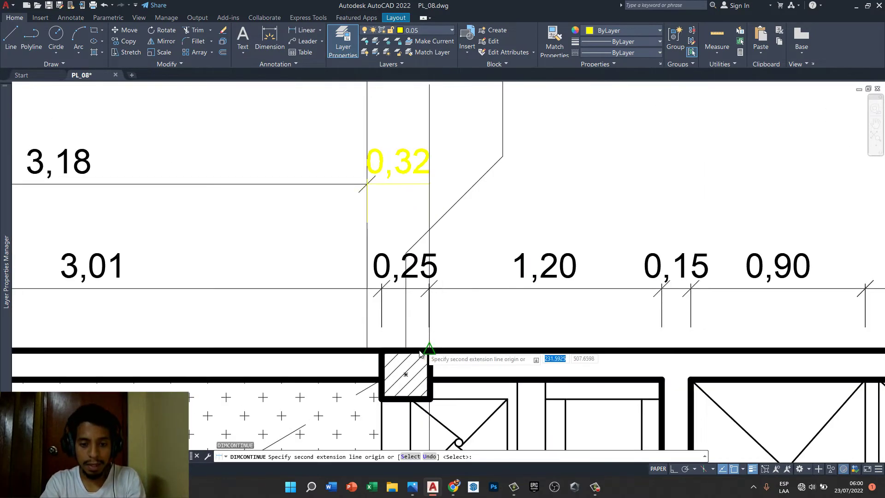
pyautogui.click(405, 373)
pyautogui.scroll(-4, 403, 258)
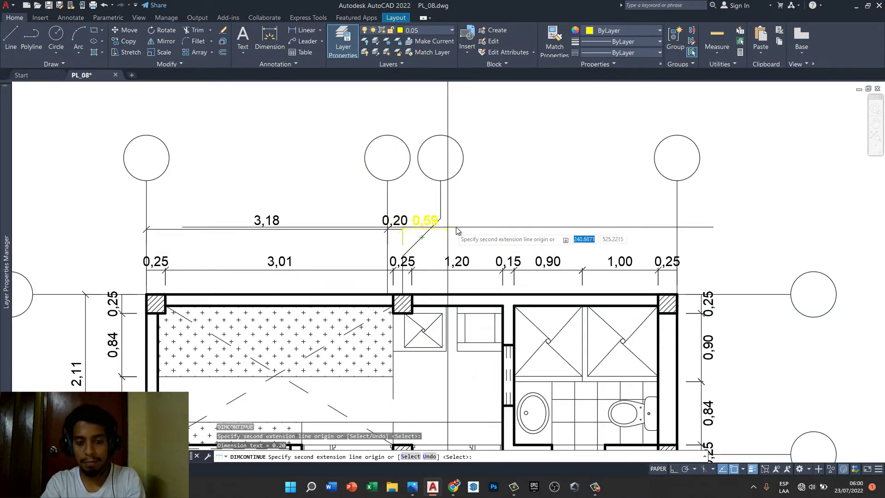
pyautogui.scroll(2, 677, 295)
pyautogui.click(674, 296)
pyautogui.press('Escape')
pyautogui.press('Escape')
pyautogui.scroll(-4, 675, 295)
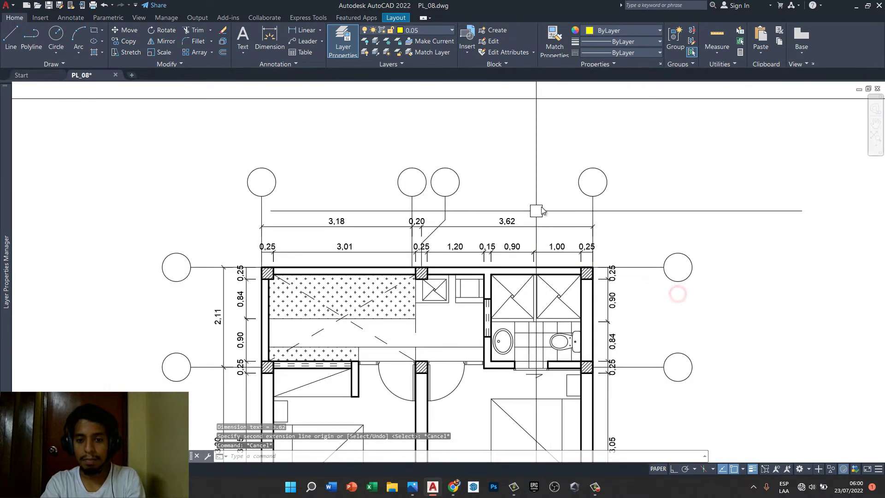
pyautogui.scroll(1, 562, 192)
pyautogui.scroll(3, 550, 171)
pyautogui.scroll(-3, 540, 198)
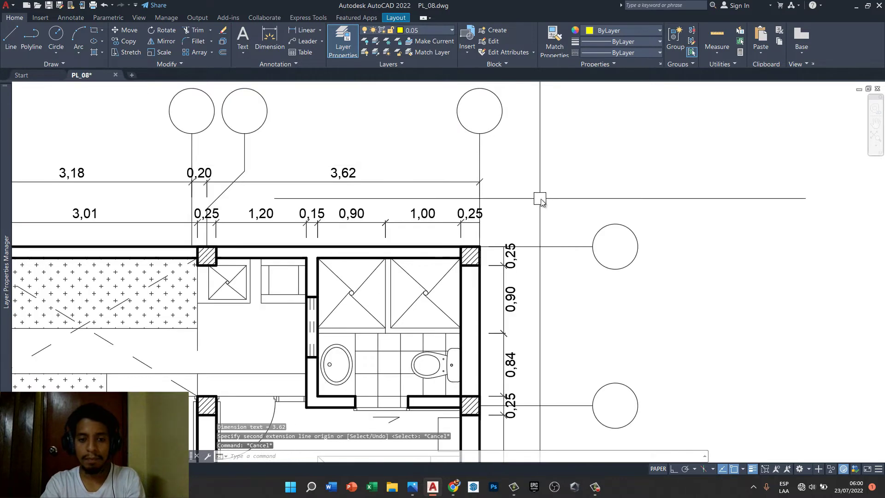
pyautogui.scroll(-2, 580, 200)
# - Add a 2,11 linear dimension from the top-right corner, placed outside the right side
pyautogui.moveTo(580, 199); pyautogui.dragTo(545, 187, button='middle')
pyautogui.write('IM')
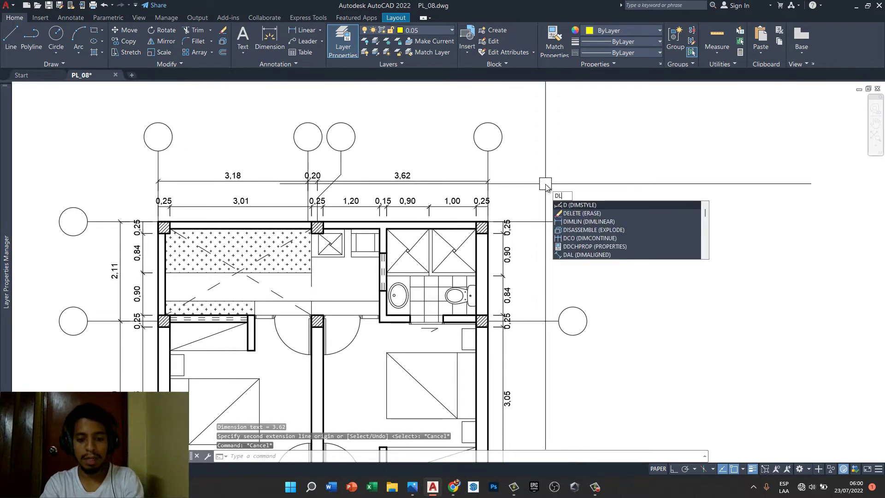
pyautogui.write('LI')
pyautogui.press('Return')
pyautogui.scroll(3, 520, 206)
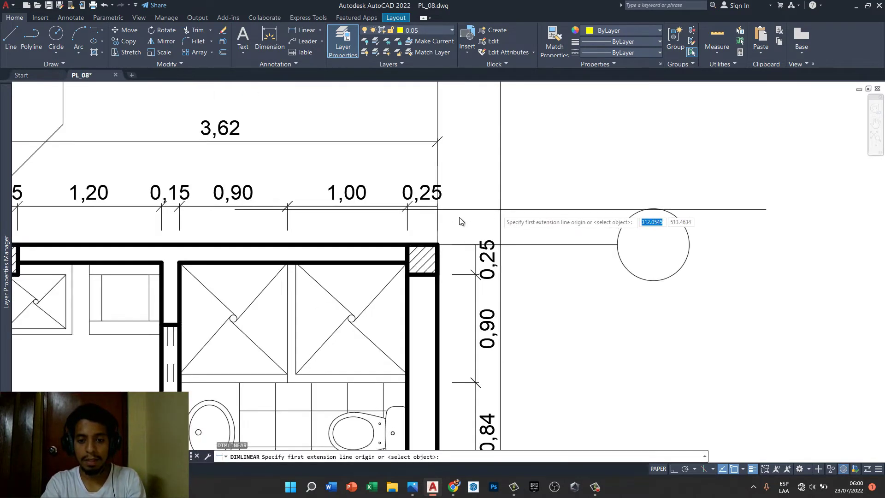
pyautogui.click(432, 255)
pyautogui.scroll(-3, 428, 251)
pyautogui.scroll(3, 425, 247)
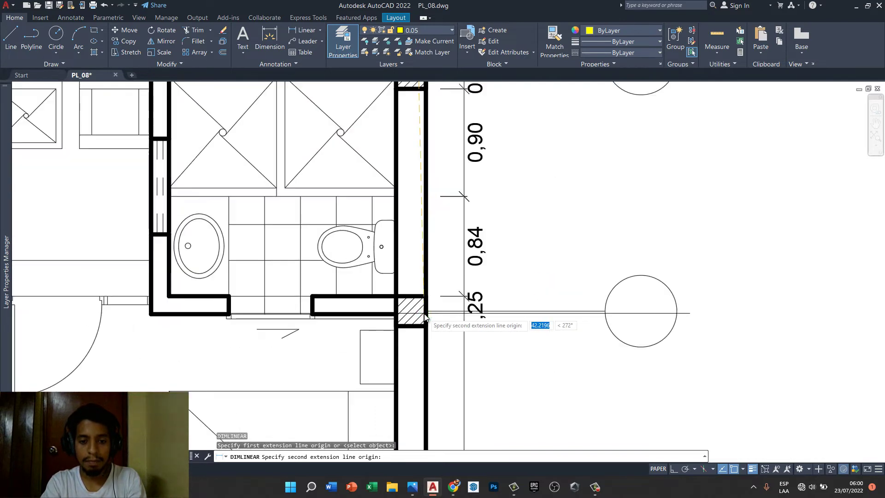
pyautogui.click(421, 312)
pyautogui.scroll(-3, 415, 314)
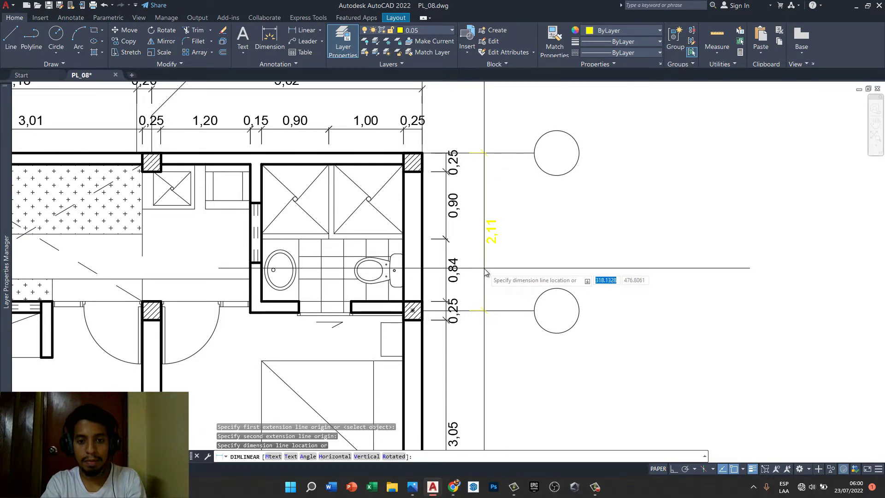
pyautogui.click(485, 272)
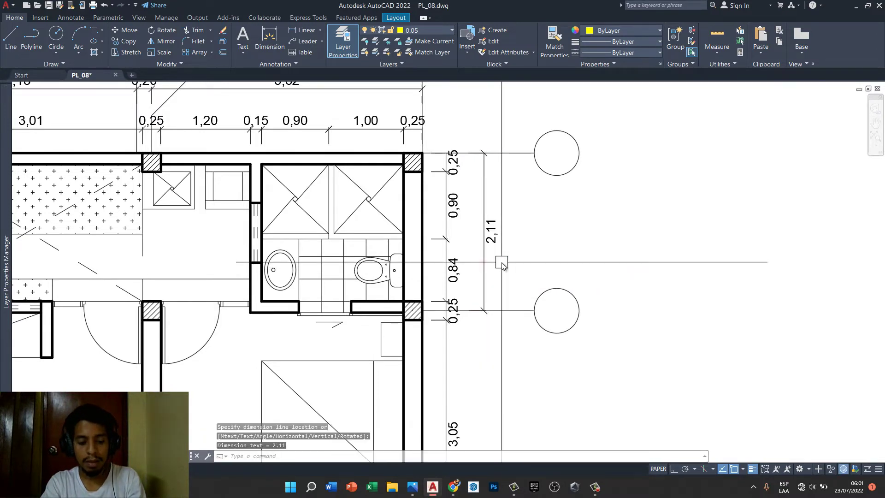
pyautogui.write('DC')
# - Continue the right-side chain from 2,11 with the 3,30, 2,25 and 3,38 dimensions
pyautogui.press('Return')
pyautogui.scroll(-5, 484, 244)
pyautogui.scroll(2, 461, 318)
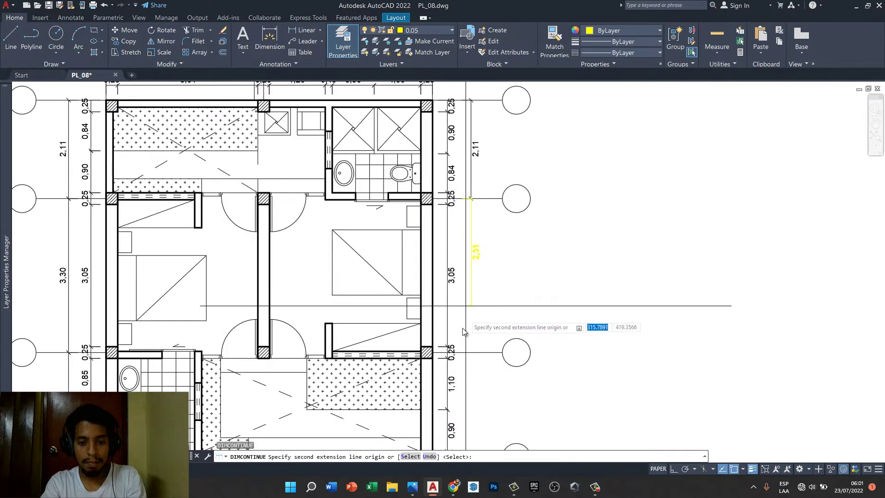
pyautogui.scroll(4, 438, 369)
pyautogui.click(395, 351)
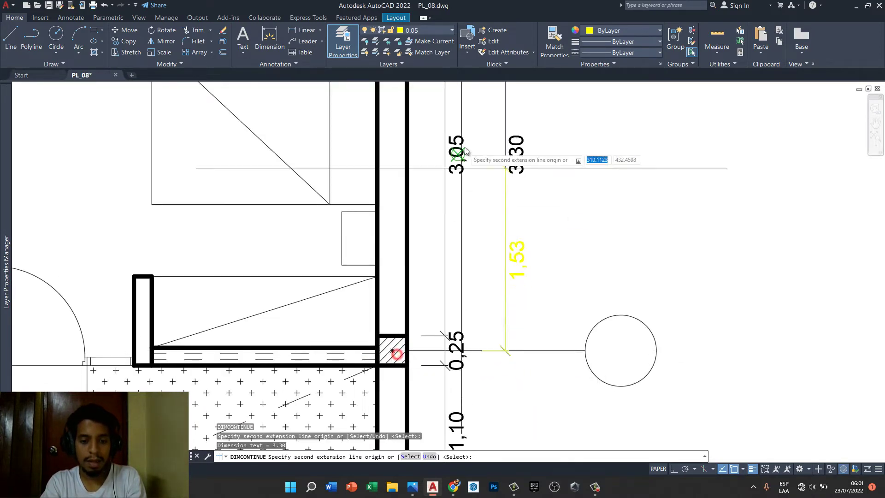
pyautogui.scroll(-3, 449, 317)
pyautogui.scroll(4, 449, 317)
pyautogui.click(431, 351)
pyautogui.scroll(-6, 431, 351)
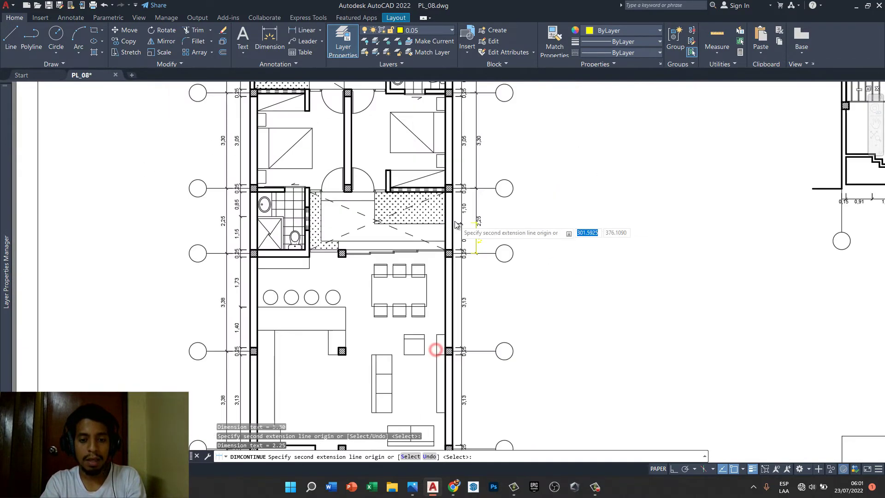
pyautogui.scroll(5, 461, 354)
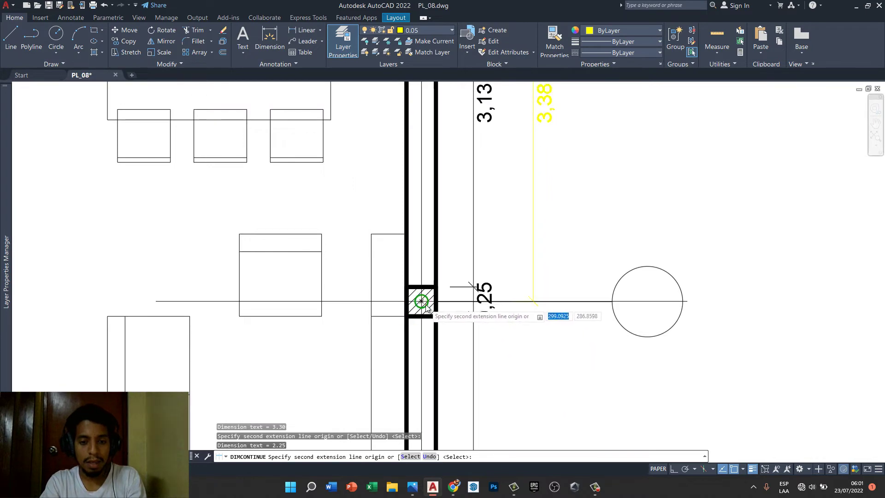
pyautogui.click(419, 300)
pyautogui.scroll(-5, 443, 210)
pyautogui.scroll(-5, 445, 212)
pyautogui.scroll(5, 440, 343)
# - Complete the right-side chain with 3,38, 3,30 and 2,28 down to the bottom corner
pyautogui.click(440, 343)
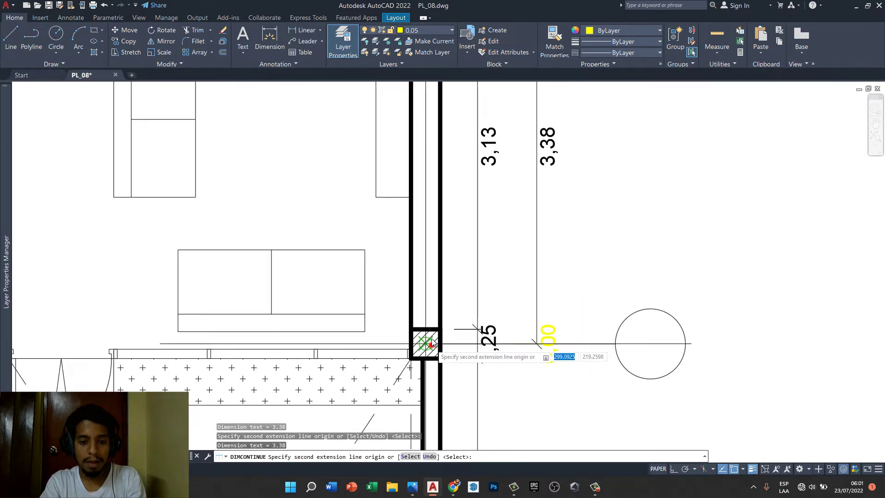
pyautogui.scroll(-4, 433, 246)
pyautogui.scroll(4, 428, 315)
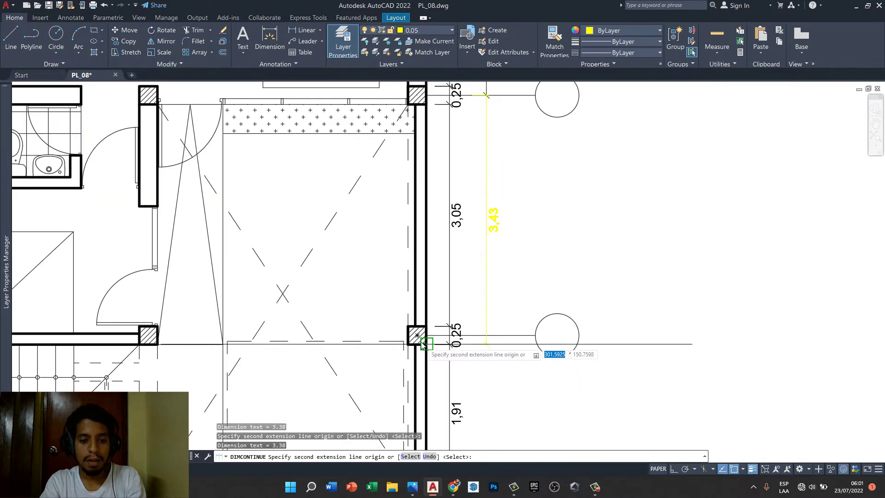
pyautogui.click(418, 338)
pyautogui.scroll(-4, 424, 298)
pyautogui.scroll(4, 421, 395)
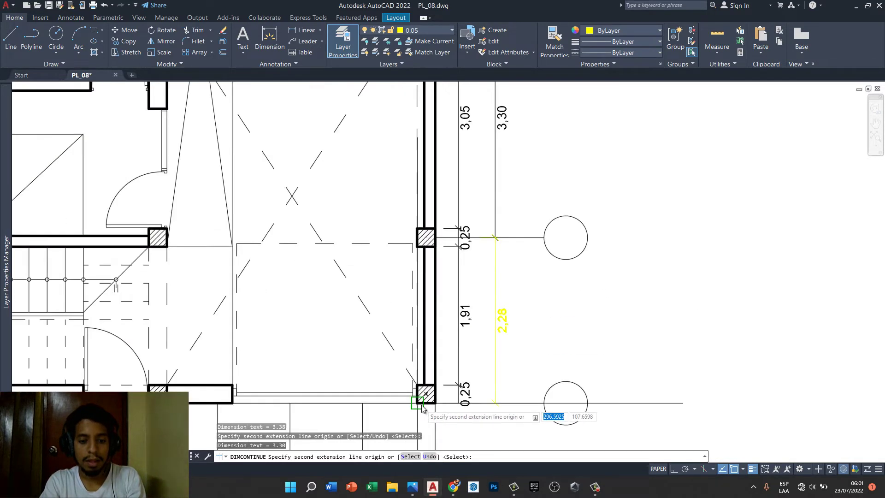
pyautogui.scroll(2, 424, 409)
pyautogui.scroll(2, 425, 409)
pyautogui.click(427, 400)
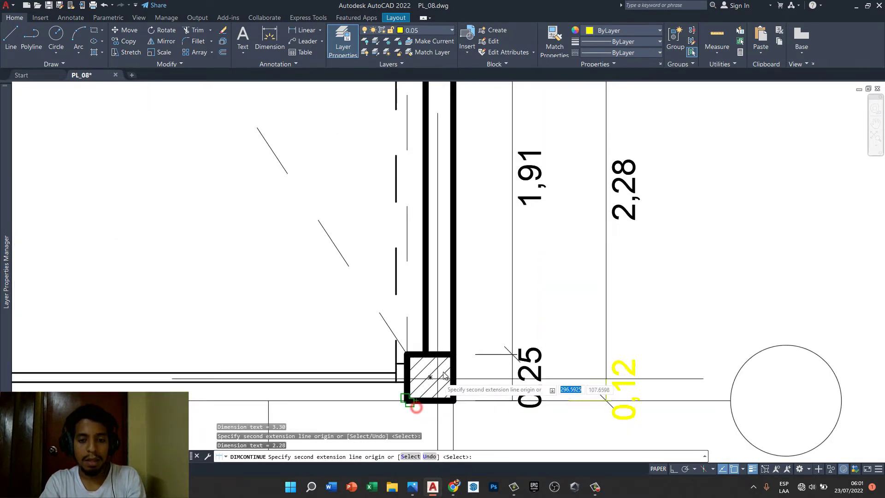
pyautogui.press('Escape')
pyautogui.scroll(-2, 528, 303)
pyautogui.scroll(-4, 528, 304)
pyautogui.scroll(1, 541, 313)
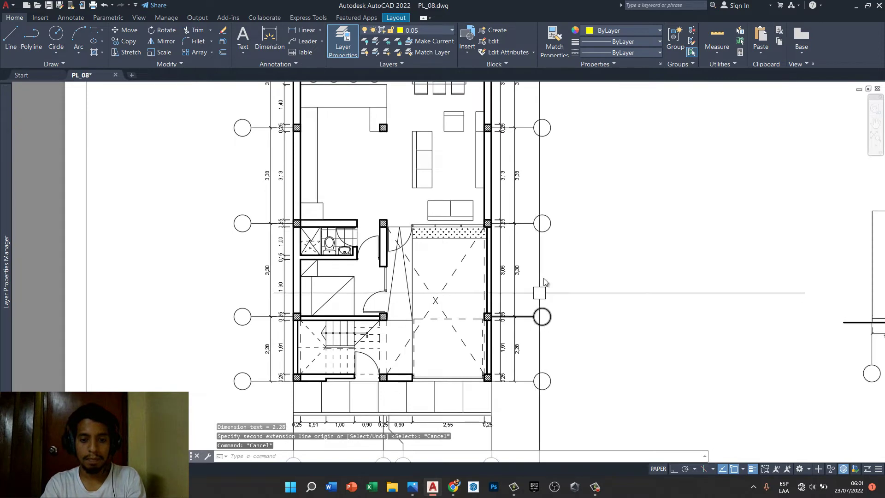
pyautogui.scroll(-2, 543, 280)
pyautogui.scroll(-2, 534, 276)
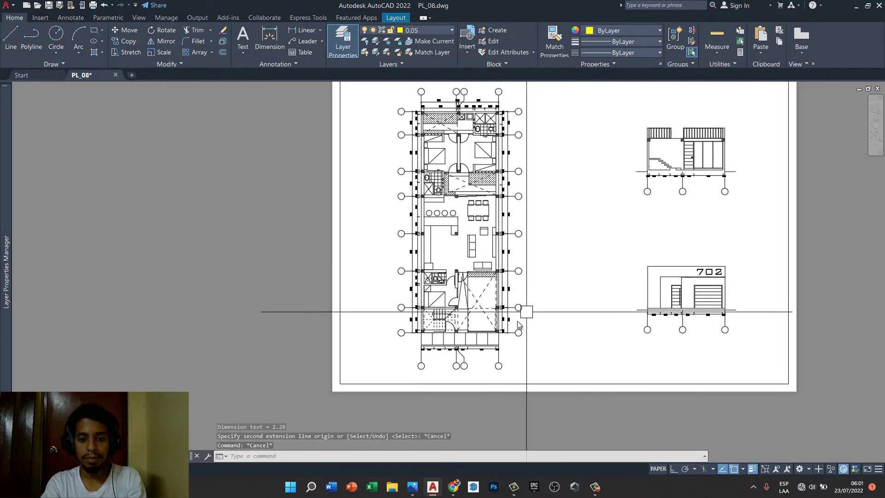
# - Add a 3,18 linear dimension from the lower-left corner to the column centre below the bottom row
pyautogui.scroll(4, 465, 339)
pyautogui.scroll(2, 405, 359)
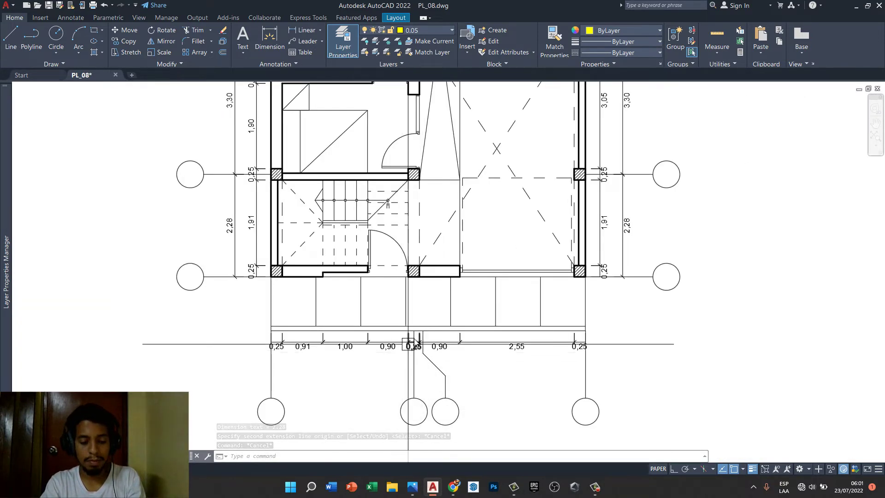
pyautogui.write('DLI')
pyautogui.press('Return')
pyautogui.scroll(3, 267, 258)
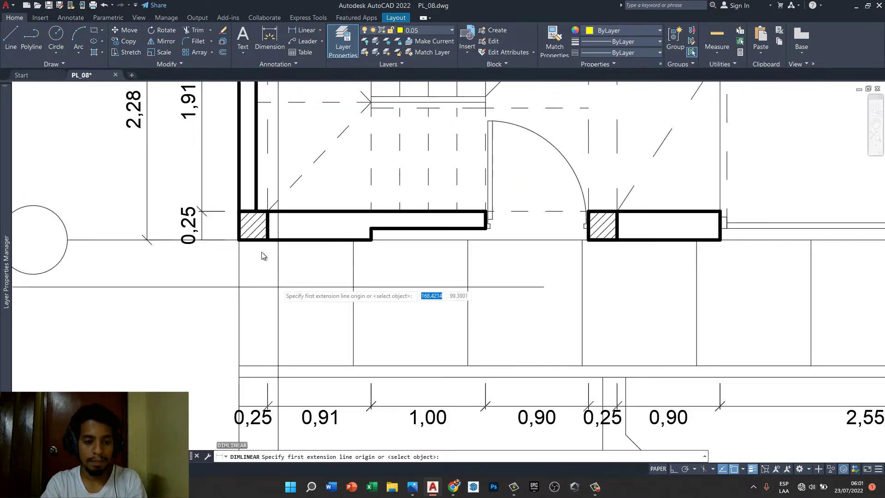
pyautogui.scroll(3, 219, 207)
pyautogui.click(219, 184)
pyautogui.scroll(-5, 219, 184)
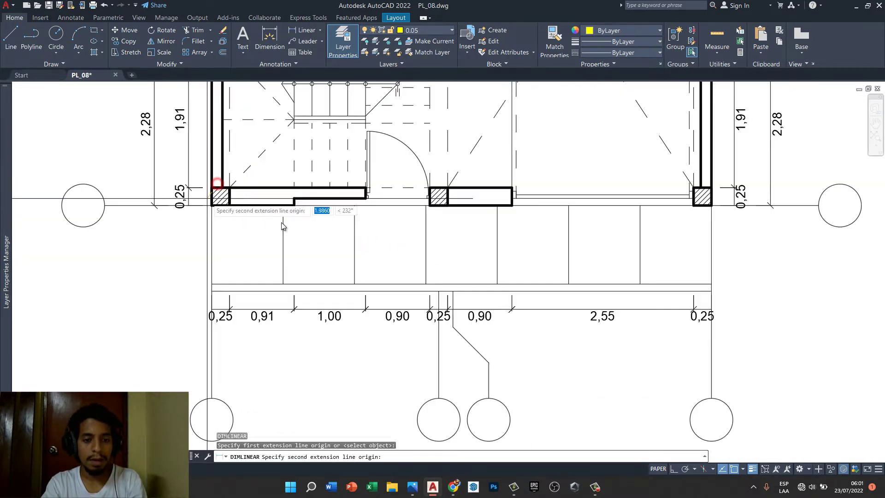
pyautogui.click(439, 196)
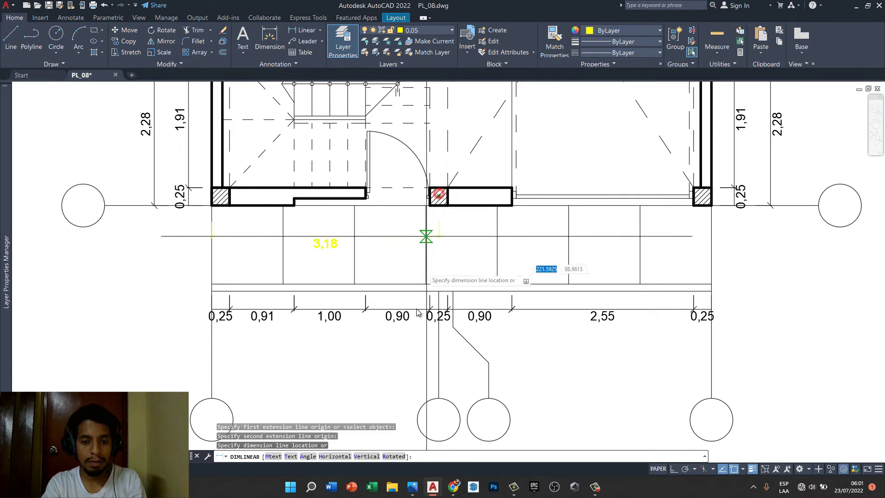
pyautogui.click(418, 350)
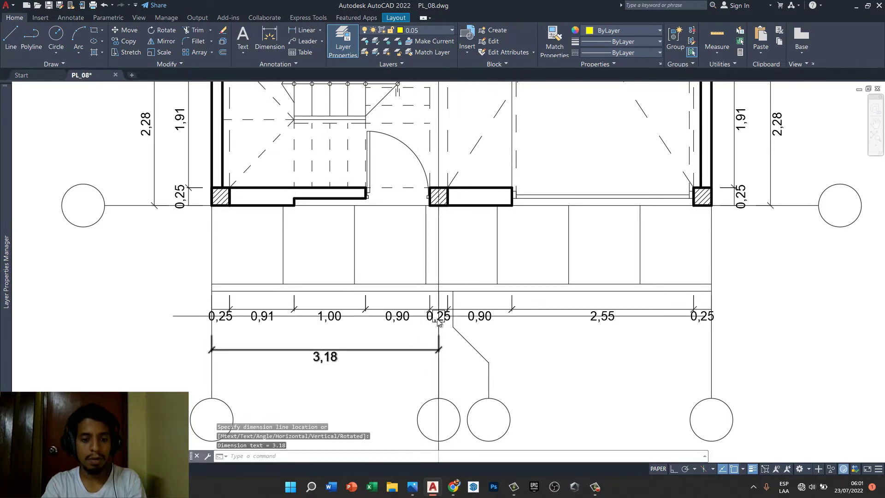
# - Select the 3,18 dimension's right grip, then cancel, leaving it unchanged
pyautogui.scroll(-5, 438, 321)
pyautogui.moveTo(443, 304); pyautogui.dragTo(454, 275, button='middle')
pyautogui.scroll(4, 383, 343)
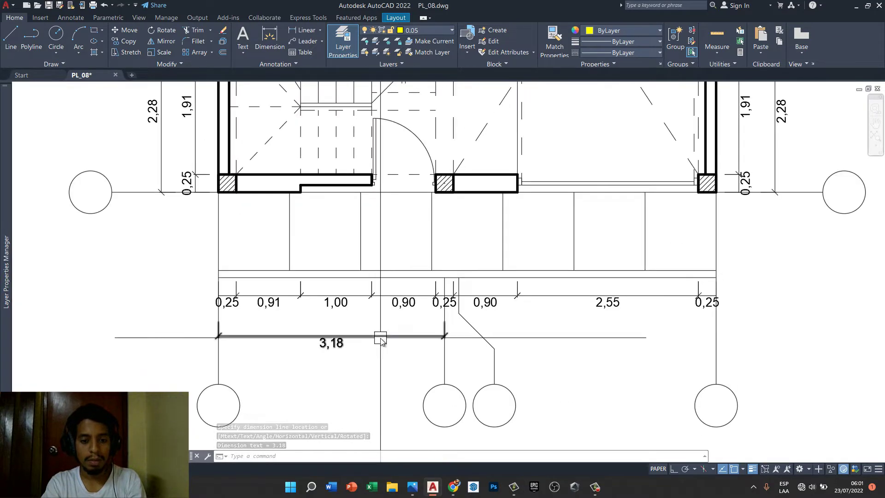
pyautogui.click(380, 339)
pyautogui.scroll(2, 380, 339)
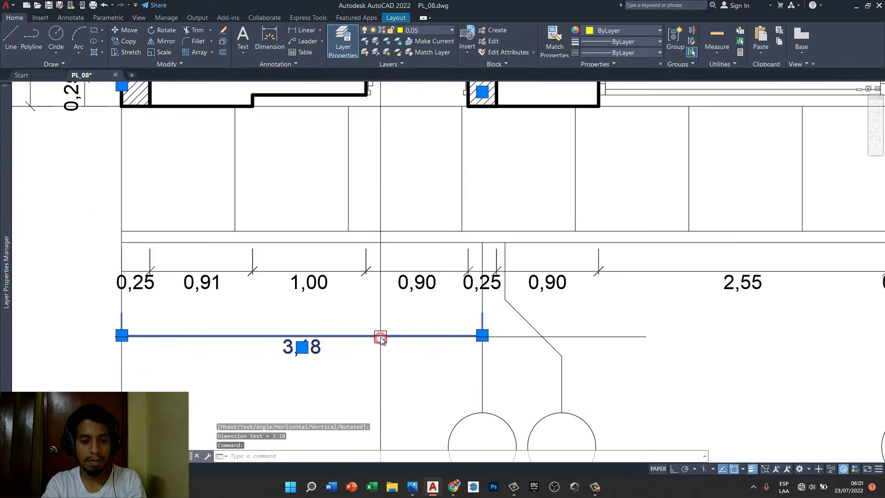
pyautogui.click(482, 336)
pyautogui.press('Escape')
pyautogui.scroll(-2, 392, 355)
pyautogui.press('Escape')
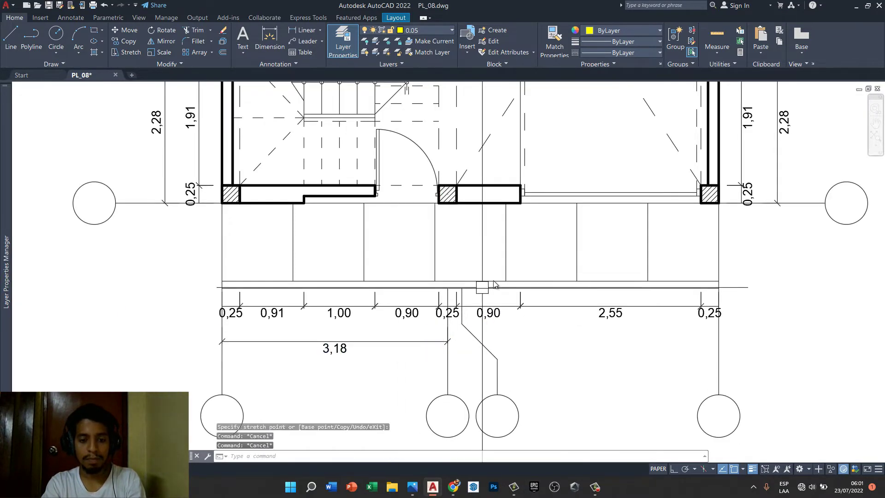
pyautogui.press('Escape')
pyautogui.moveTo(494, 283); pyautogui.dragTo(457, 296, button='middle')
pyautogui.write('DC')
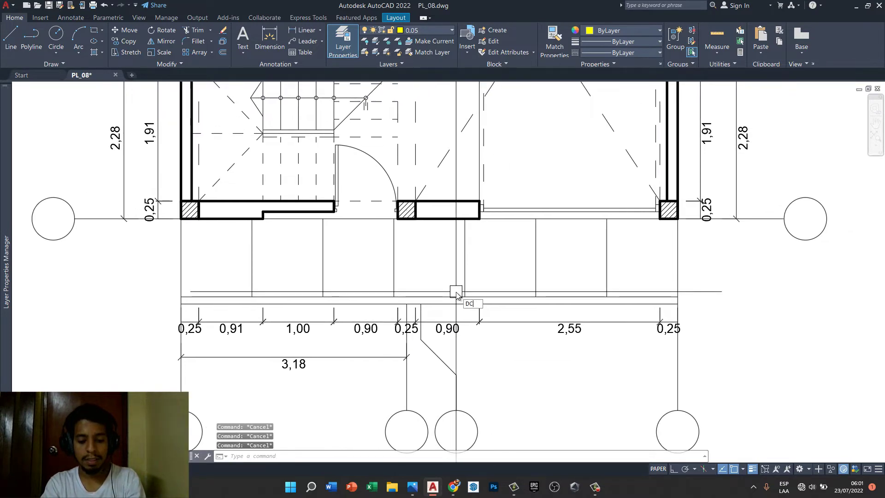
# - Continue the bottom row from 3,18 with the 0,20 column dimension
pyautogui.press('Return')
pyautogui.scroll(-5, 478, 226)
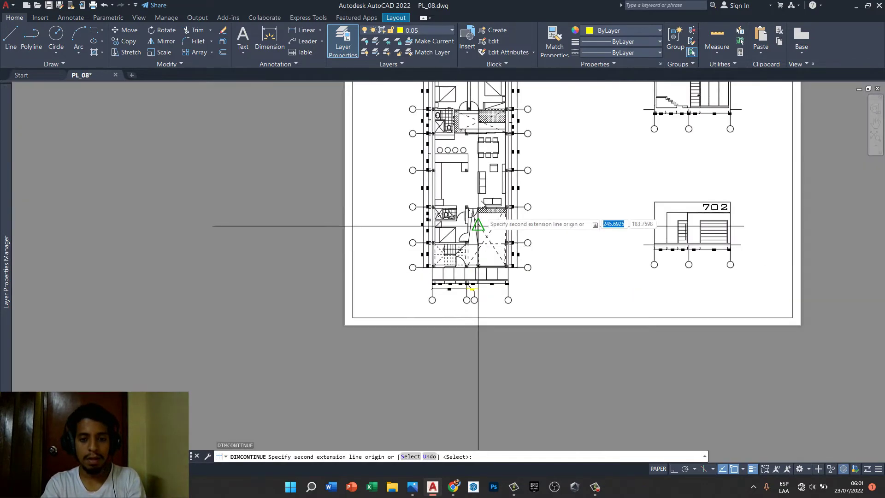
pyautogui.scroll(5, 478, 226)
pyautogui.moveTo(594, 206); pyautogui.dragTo(544, 375, button='middle')
pyautogui.scroll(-1, 504, 199)
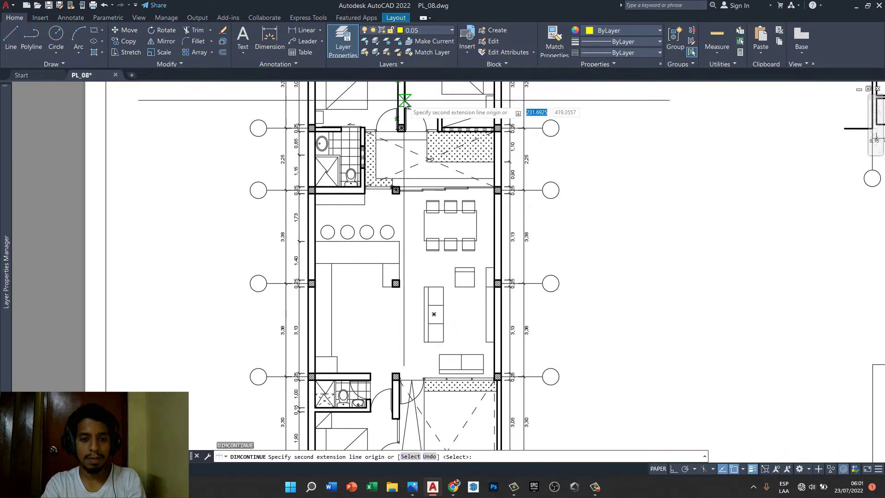
pyautogui.scroll(2, 405, 100)
pyautogui.click(395, 169)
pyautogui.scroll(-4, 395, 168)
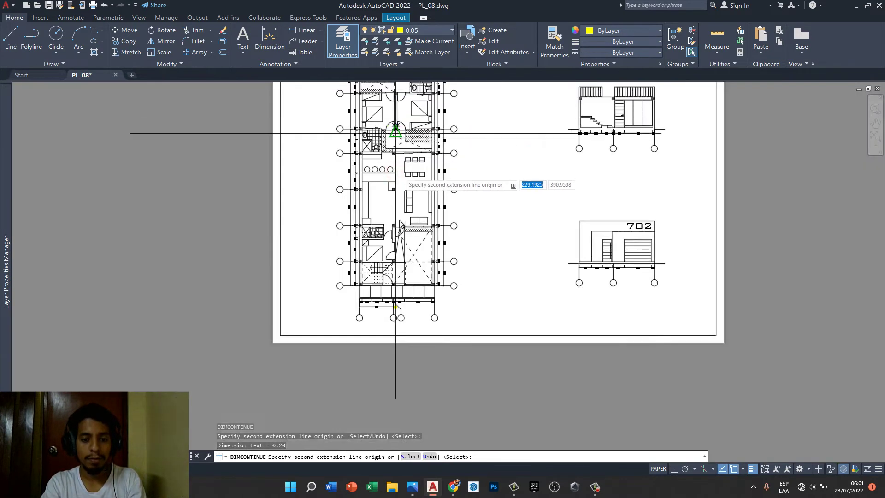
pyautogui.scroll(5, 407, 311)
pyautogui.scroll(5, 407, 311)
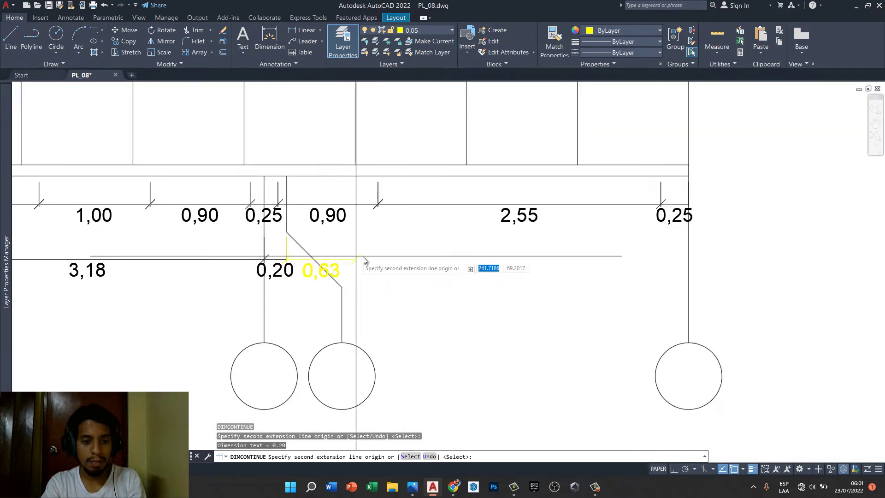
pyautogui.scroll(-3, 600, 227)
pyautogui.scroll(8, 611, 224)
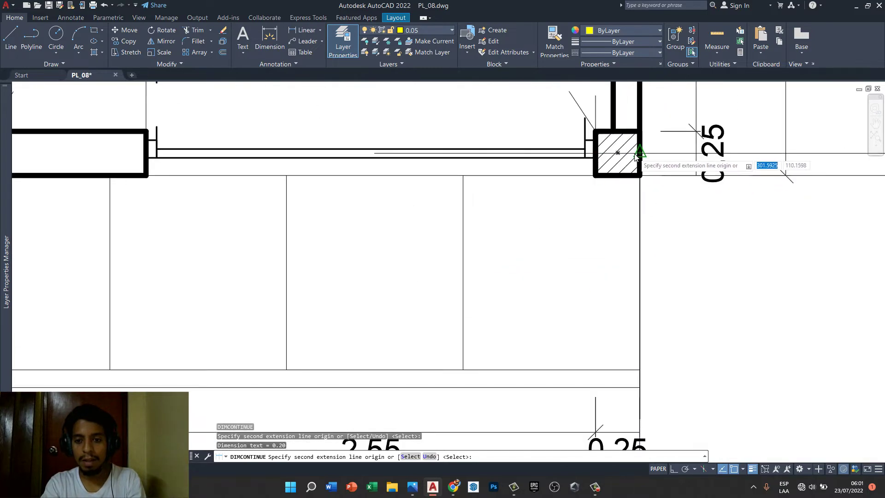
pyautogui.scroll(-3, 612, 179)
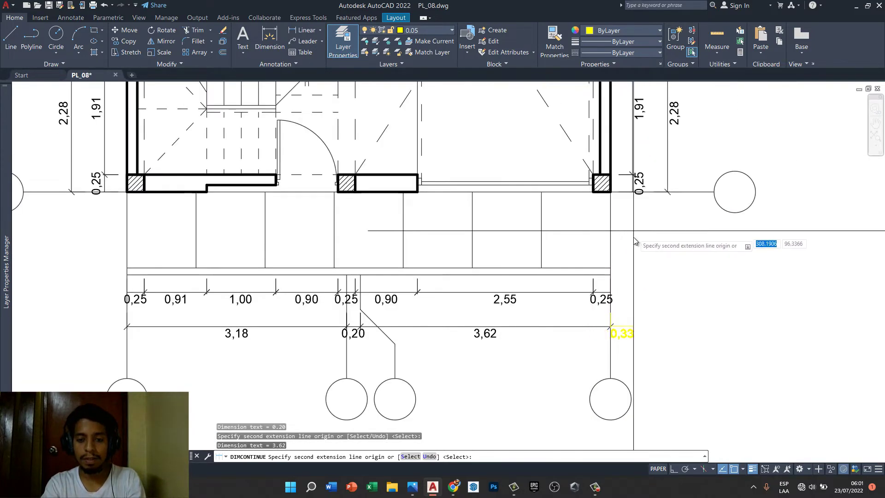
pyautogui.press('Escape')
pyautogui.press('Escape')
pyautogui.scroll(-4, 507, 299)
pyautogui.moveTo(516, 228); pyautogui.dragTo(410, 245, button='middle')
pyautogui.moveTo(365, 270); pyautogui.dragTo(385, 321, button='middle')
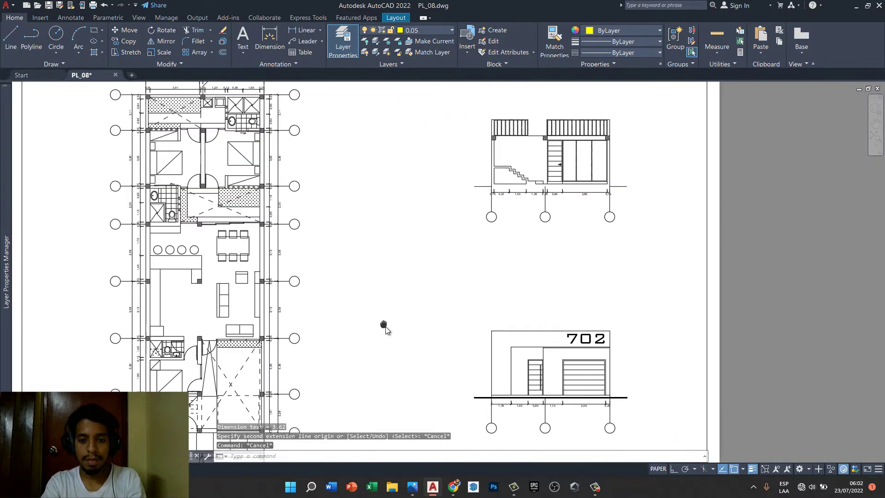
pyautogui.scroll(2, 546, 249)
# - Add a 3,18 linear dimension from the left wall base to the middle column
pyautogui.scroll(4, 507, 251)
pyautogui.scroll(1, 463, 255)
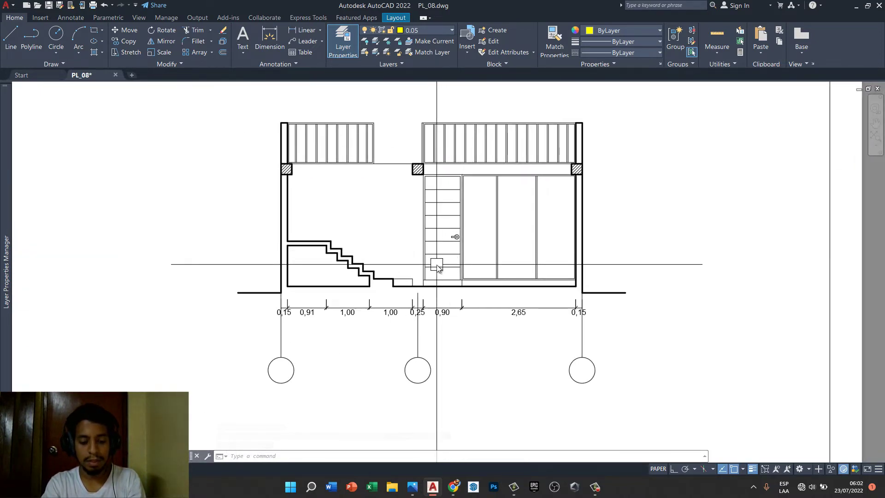
pyautogui.write('DLI')
pyautogui.press('Return')
pyautogui.scroll(2, 324, 304)
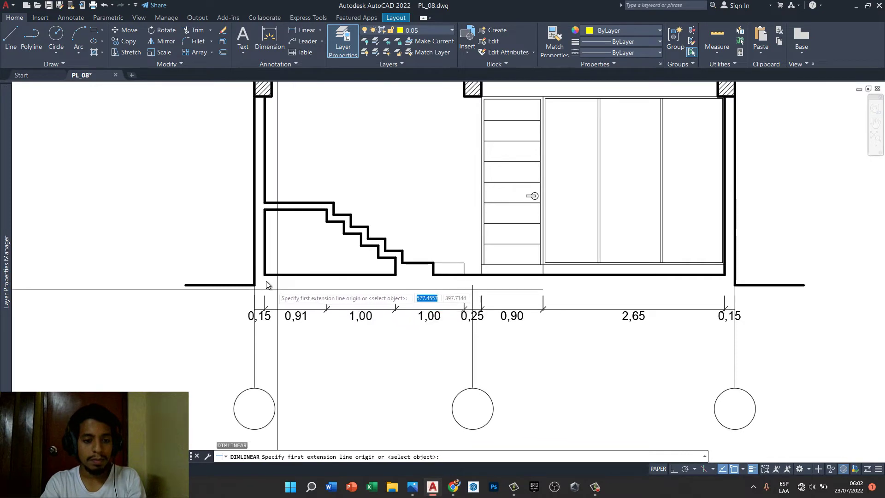
pyautogui.click(255, 269)
pyautogui.moveTo(484, 142); pyautogui.dragTo(478, 150, button='middle')
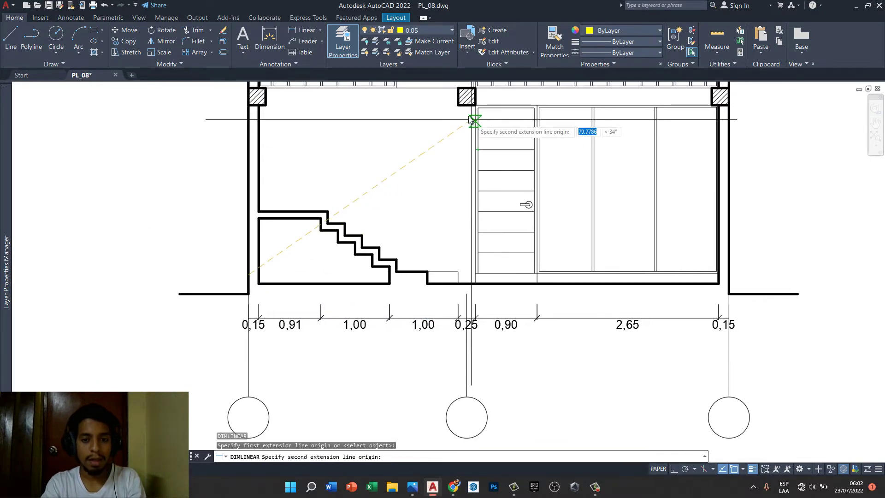
pyautogui.click(467, 96)
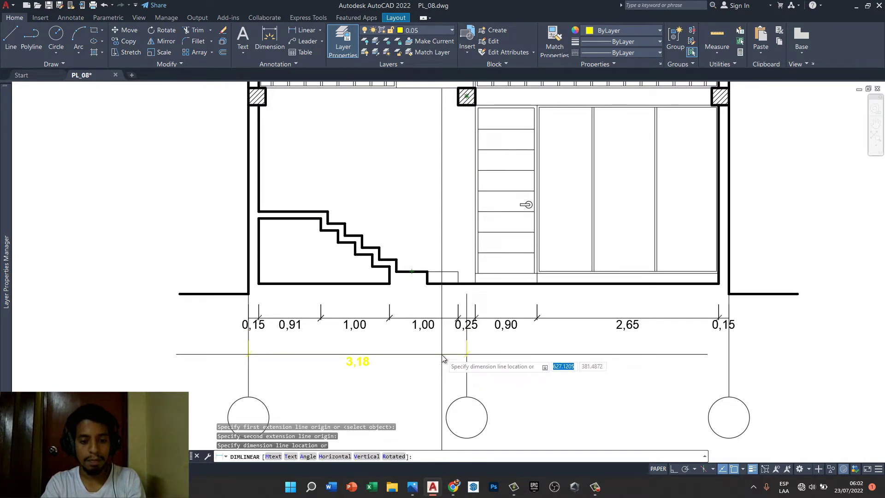
pyautogui.click(441, 355)
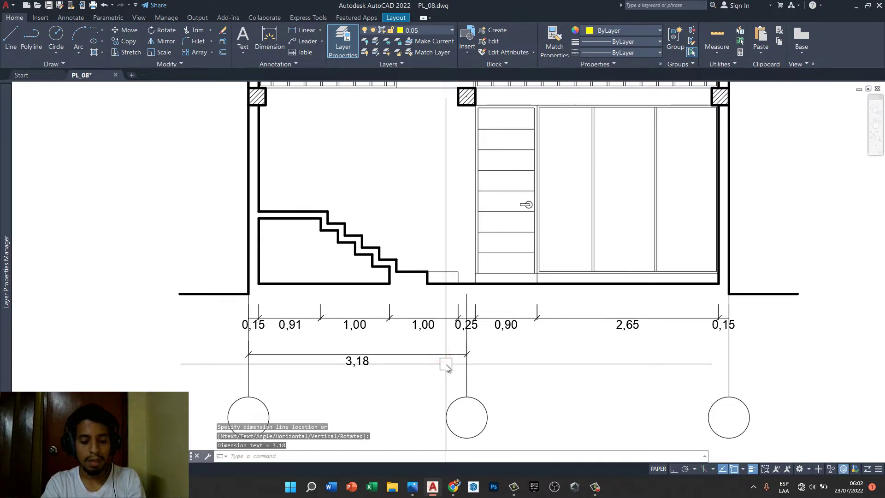
pyautogui.write('DCO')
# - Continue from 3,18 with the 3,82 dimension to the right column
pyautogui.press('Return')
pyautogui.moveTo(704, 189); pyautogui.dragTo(589, 209, button='middle')
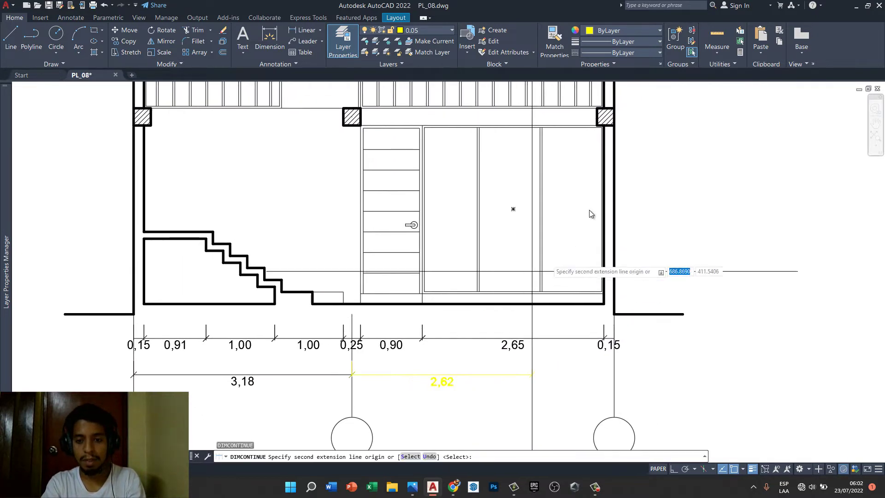
pyautogui.click(615, 178)
pyautogui.press('Escape')
pyautogui.scroll(-4, 572, 272)
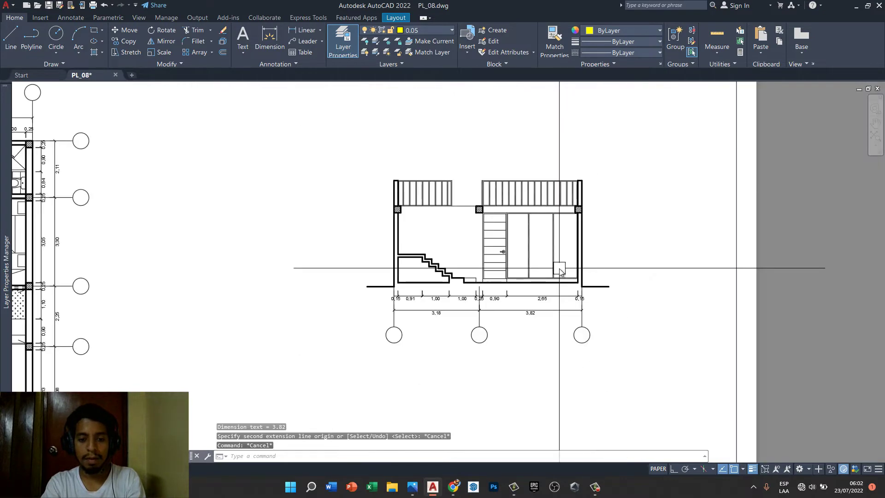
pyautogui.scroll(-2, 560, 278)
pyautogui.moveTo(553, 351); pyautogui.dragTo(477, 254, button='middle')
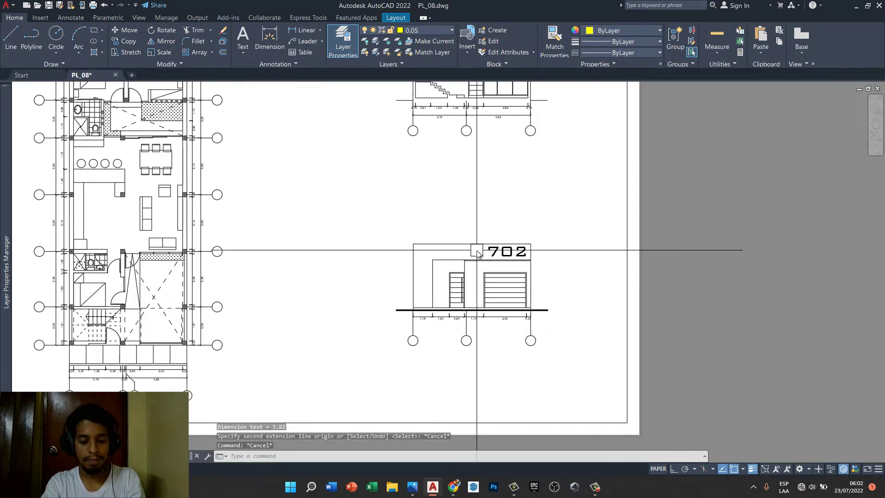
pyautogui.write('DLI')
pyautogui.press('Return')
pyautogui.scroll(4, 426, 318)
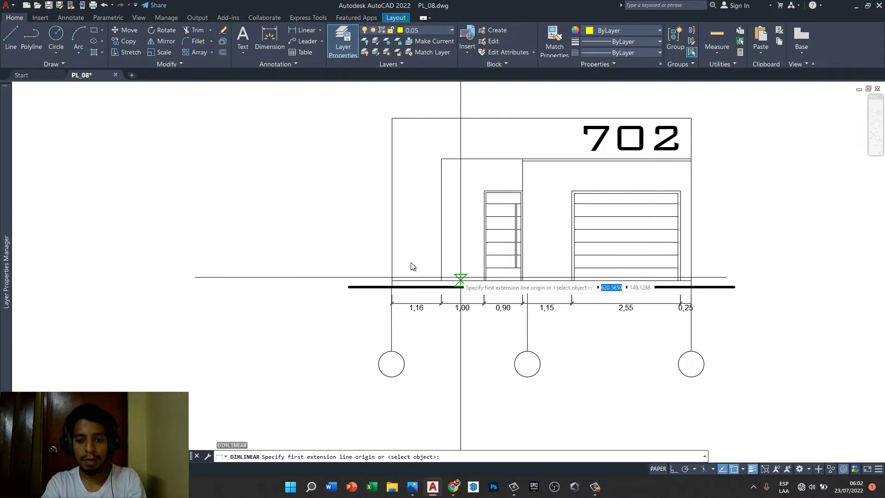
pyautogui.click(393, 250)
pyautogui.scroll(4, 507, 294)
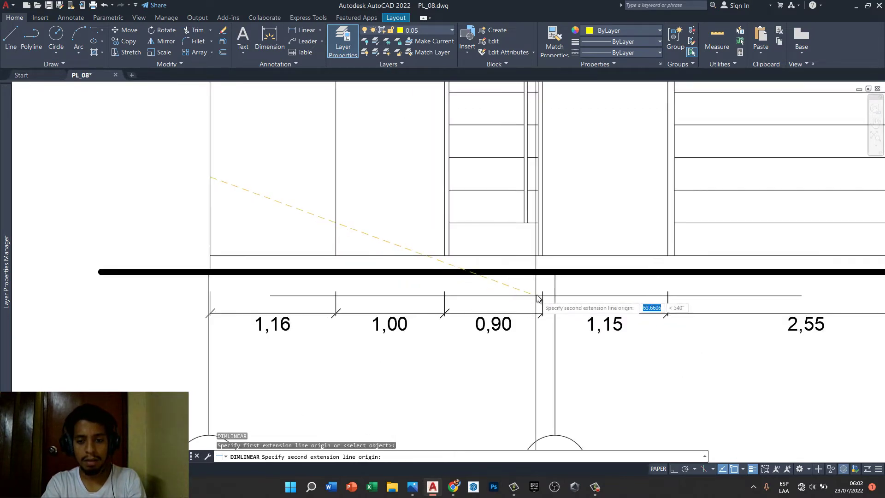
pyautogui.click(555, 281)
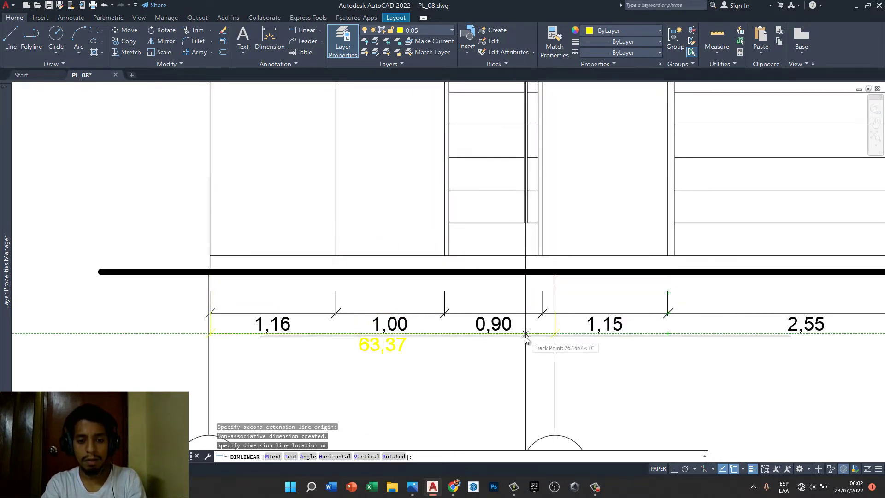
pyautogui.press('Escape')
pyautogui.press('Escape')
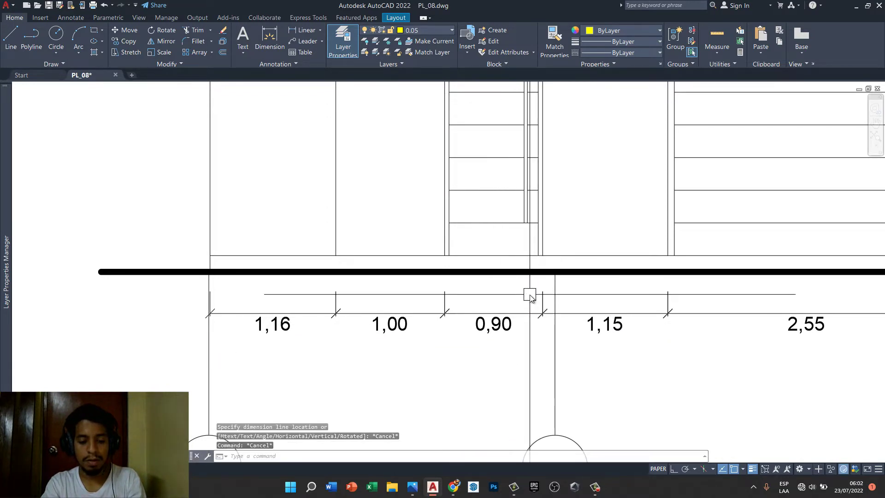
pyautogui.scroll(-6, 530, 295)
pyautogui.scroll(-2, 512, 309)
pyautogui.moveTo(547, 172); pyautogui.dragTo(469, 237, button='middle')
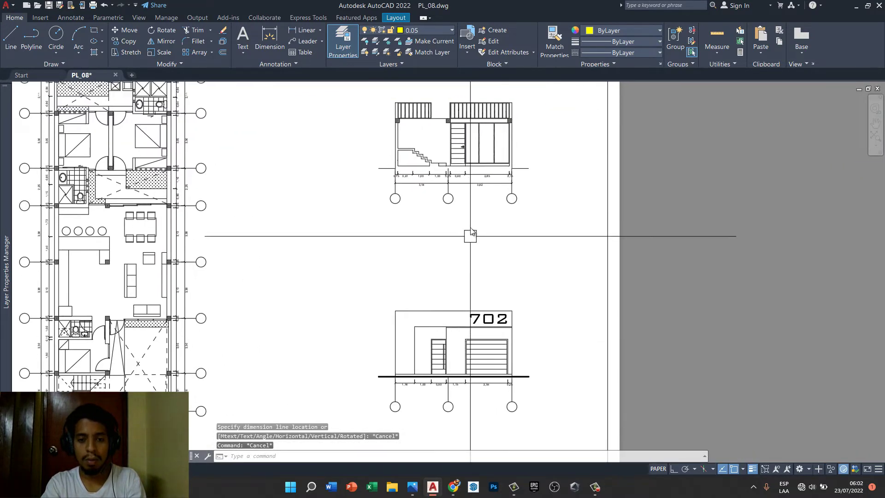
pyautogui.scroll(2, 430, 184)
pyautogui.click(430, 182)
pyautogui.click(470, 183)
pyautogui.scroll(-2, 521, 220)
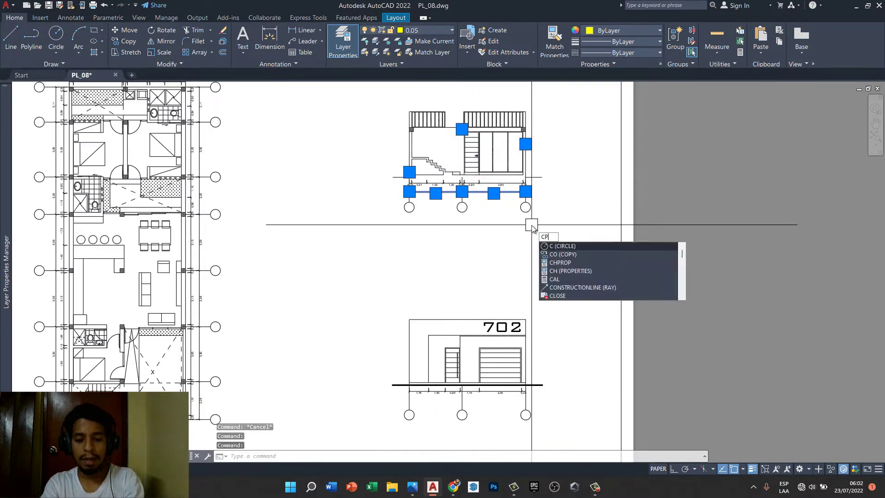
pyautogui.write('p')
pyautogui.press('Return')
pyautogui.scroll(3, 530, 222)
pyautogui.scroll(4, 528, 157)
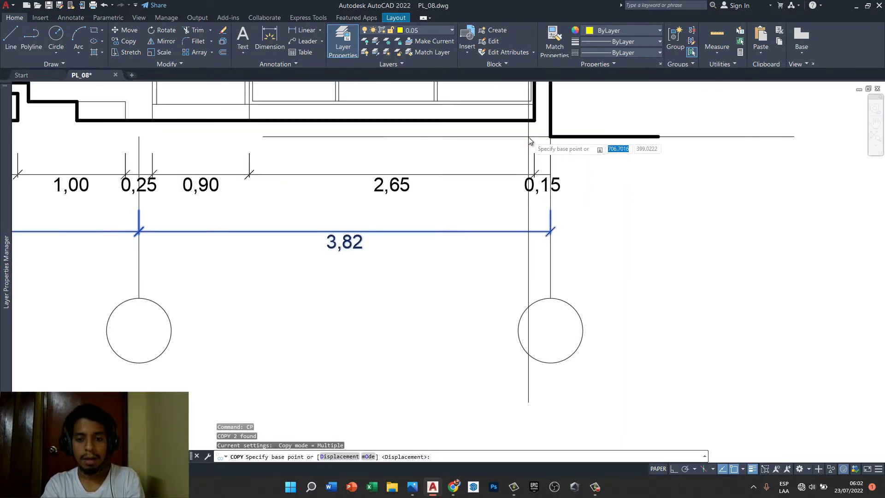
pyautogui.click(549, 137)
pyautogui.scroll(-5, 468, 179)
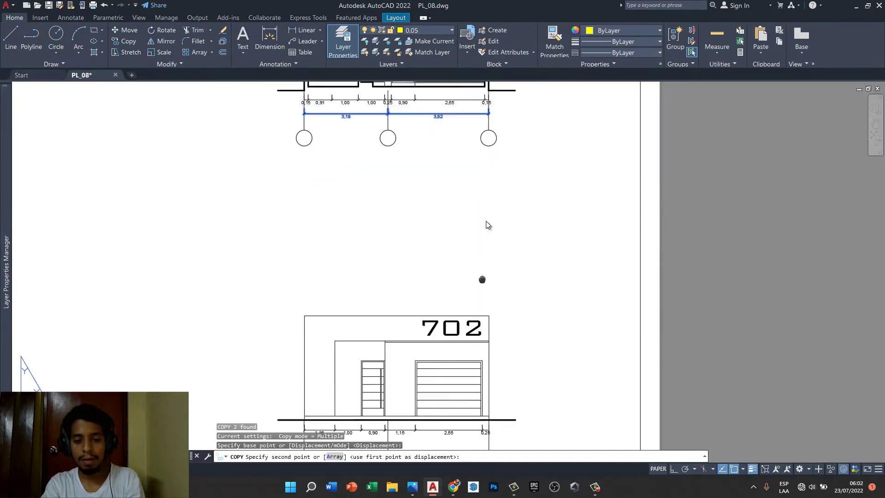
pyautogui.scroll(4, 497, 318)
pyautogui.click(496, 323)
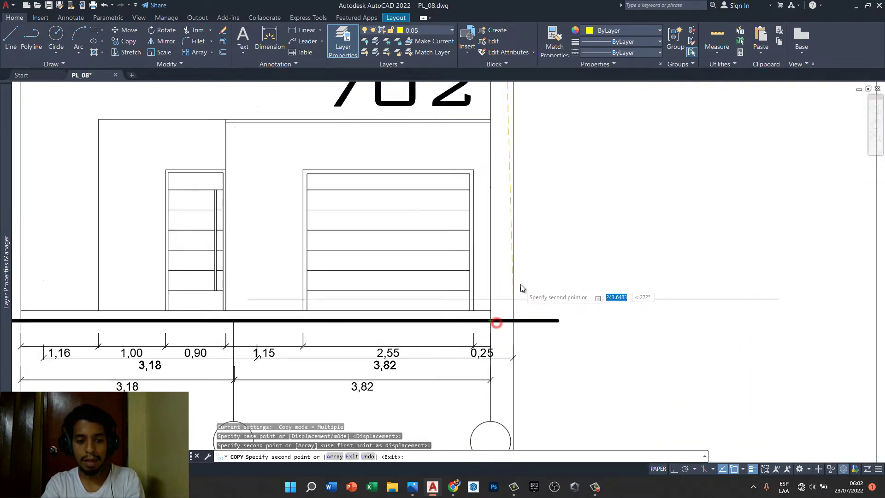
pyautogui.press('Escape')
pyautogui.press('Escape')
pyautogui.scroll(-4, 520, 286)
pyautogui.scroll(4, 405, 309)
pyautogui.scroll(2, 425, 331)
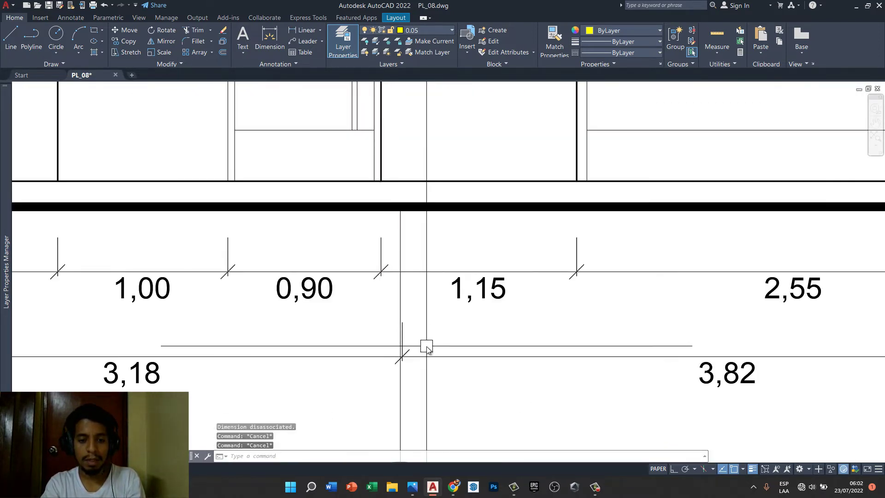
pyautogui.scroll(-2, 427, 346)
pyautogui.press('Escape')
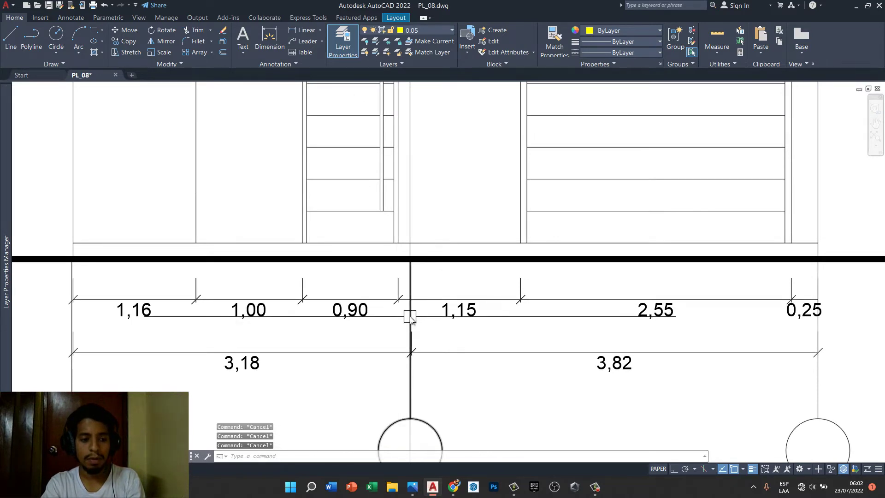
pyautogui.scroll(2, 74, 264)
pyautogui.scroll(2, 79, 267)
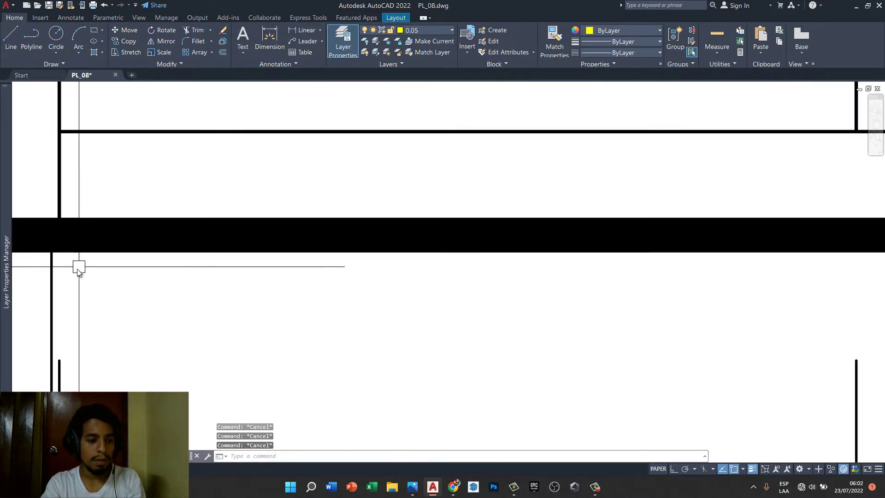
pyautogui.click(58, 273)
pyautogui.press('Escape')
pyautogui.click(52, 276)
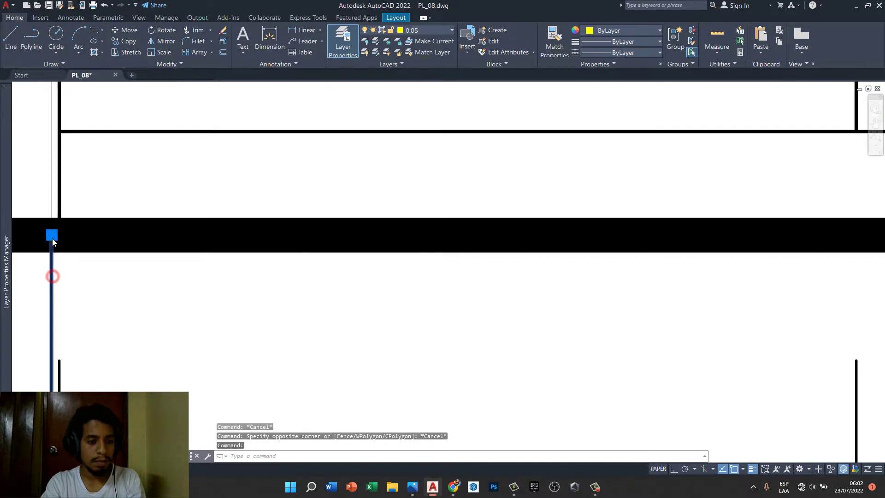
pyautogui.click(51, 235)
pyautogui.press('Escape')
pyautogui.press('Escape')
pyautogui.scroll(-3, 192, 263)
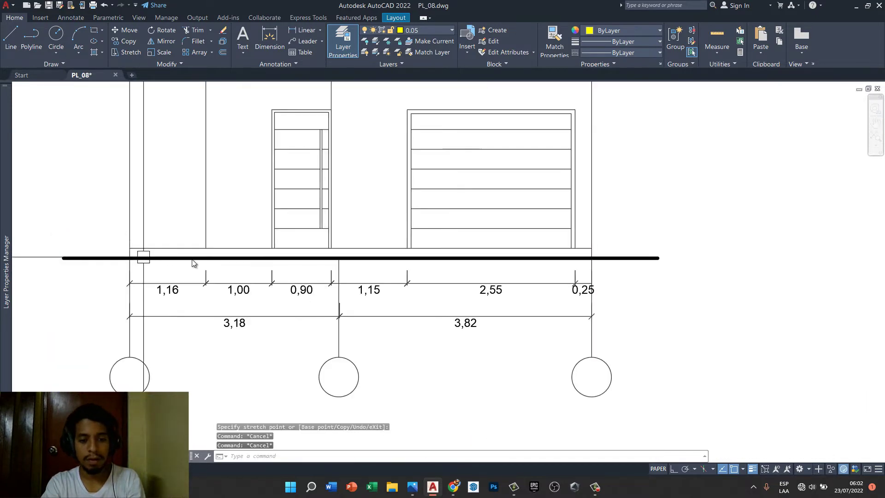
pyautogui.scroll(2, 341, 275)
pyautogui.click(341, 271)
pyautogui.scroll(4, 344, 272)
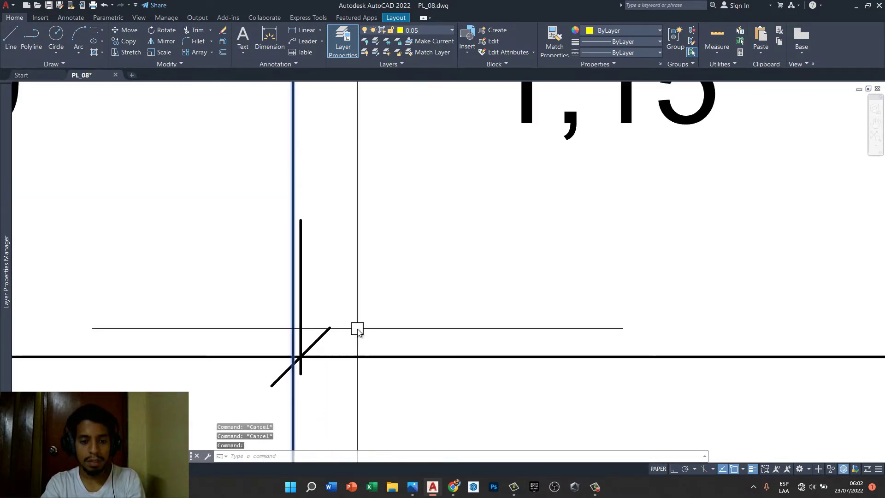
pyautogui.write('m')
pyautogui.press('Return')
pyautogui.click(293, 291)
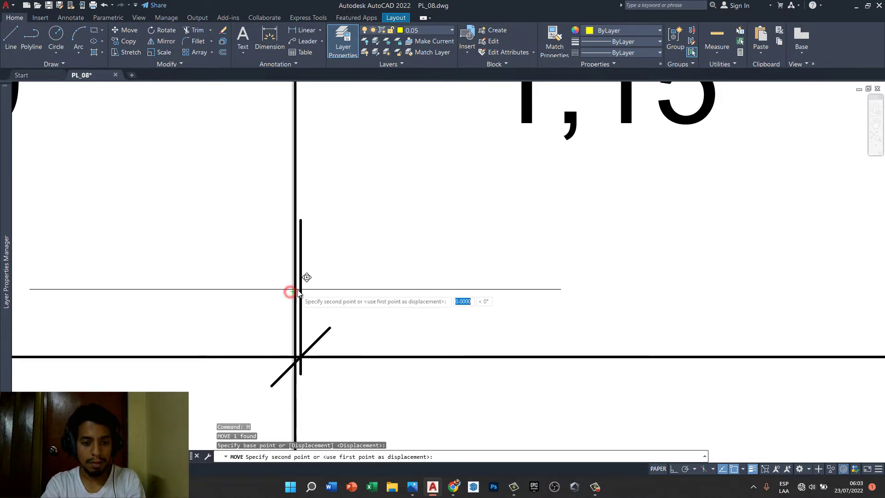
pyautogui.press('Escape')
pyautogui.press('Escape')
pyautogui.press('Escape')
pyautogui.scroll(-5, 301, 293)
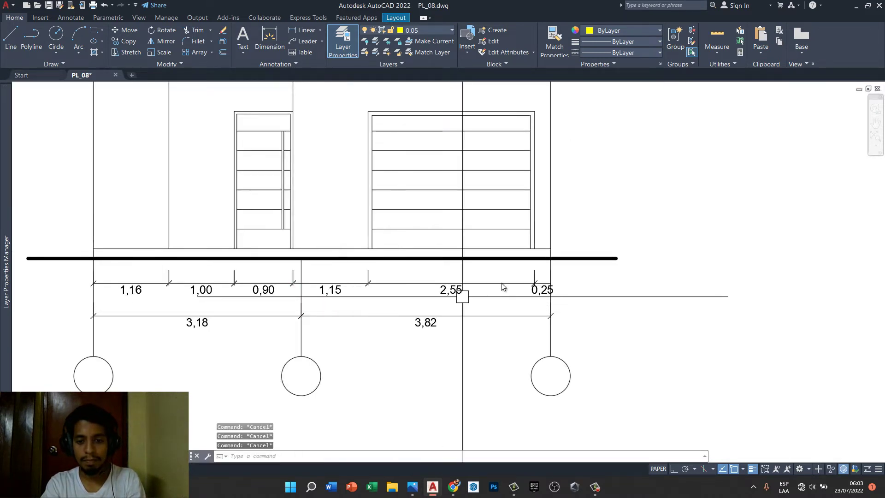
pyautogui.scroll(5, 554, 249)
pyautogui.scroll(-3, 554, 249)
pyautogui.scroll(-2, 516, 332)
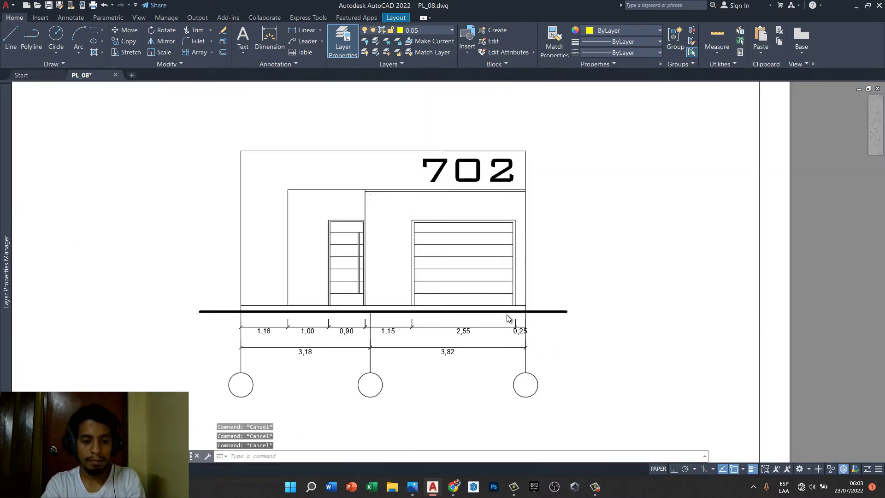
pyautogui.scroll(-2, 508, 316)
pyautogui.scroll(-1, 431, 194)
pyautogui.scroll(5, 418, 163)
pyautogui.scroll(2, 415, 189)
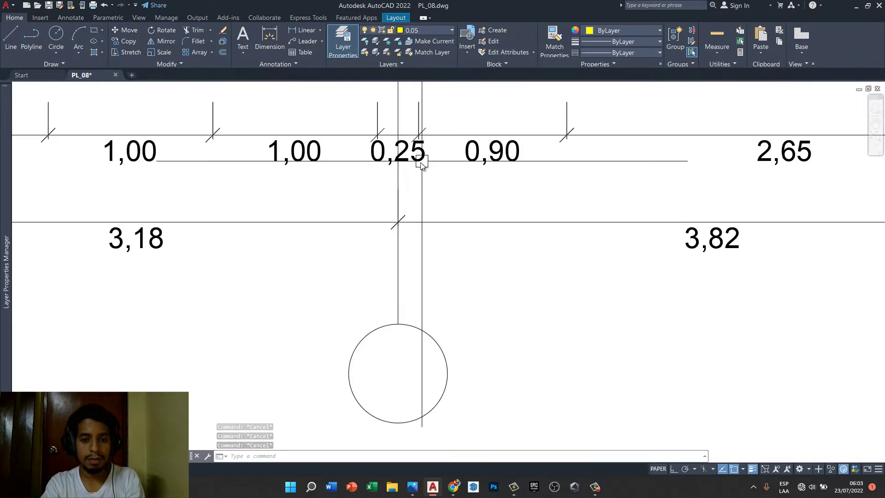
pyautogui.scroll(-2, 442, 184)
pyautogui.scroll(-4, 442, 184)
pyautogui.scroll(-2, 475, 212)
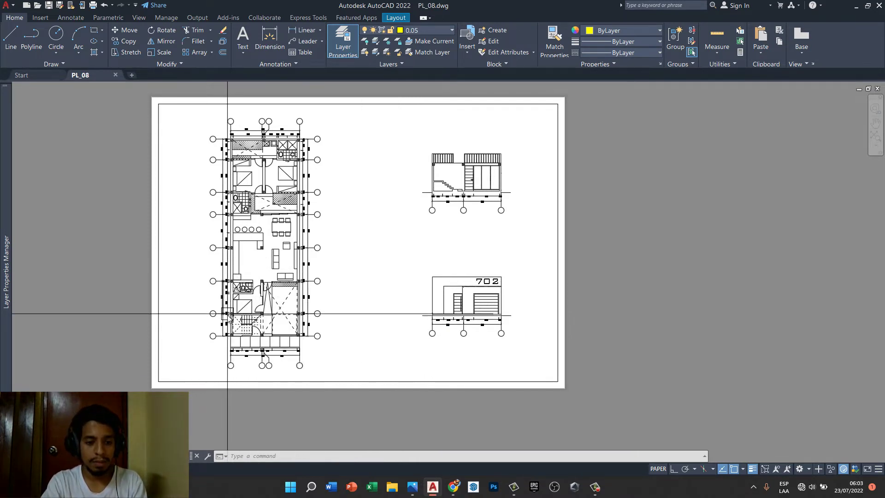
# - Add the 20,00 overall vertical dimension along the plan's left side with DLI
pyautogui.scroll(4, 224, 305)
pyautogui.write('DLI')
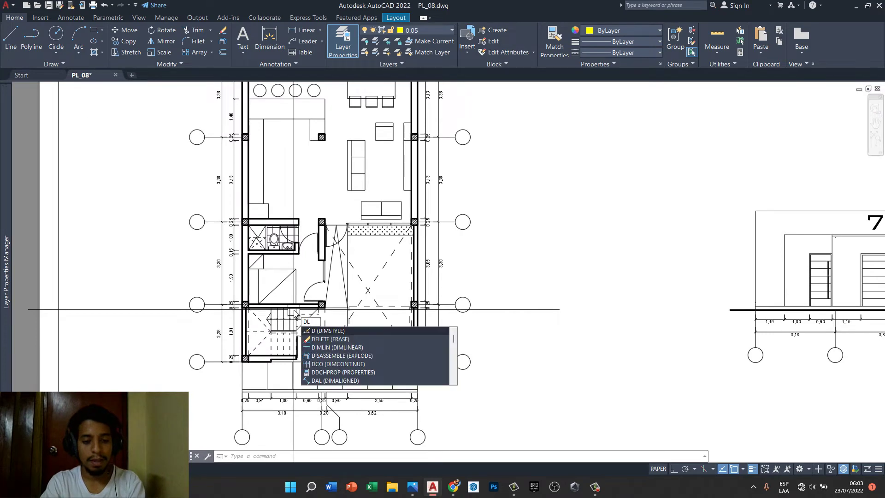
pyautogui.press('Return')
pyautogui.scroll(5, 244, 360)
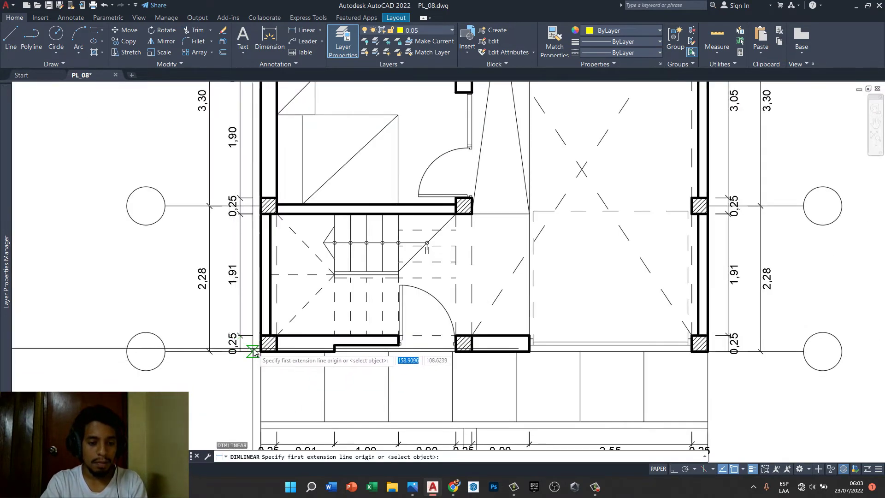
pyautogui.scroll(6, 216, 332)
pyautogui.click(329, 366)
pyautogui.scroll(-5, 328, 366)
pyautogui.scroll(-5, 318, 366)
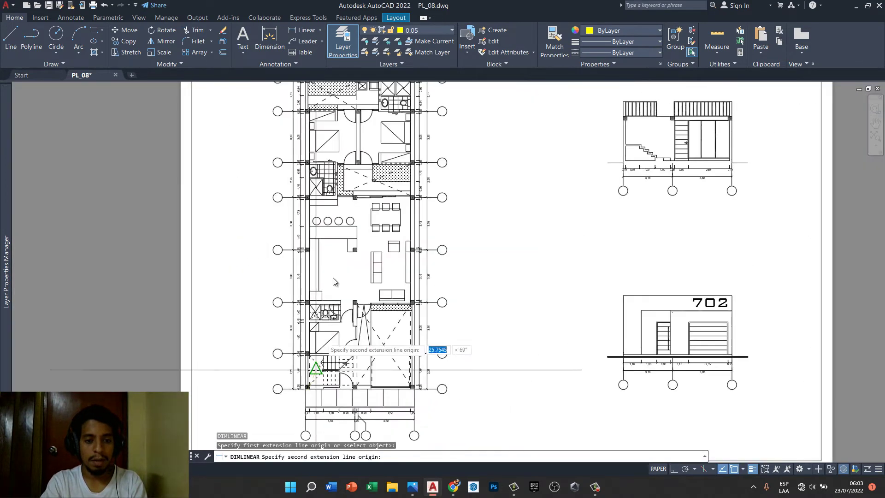
pyautogui.scroll(1, 324, 245)
pyautogui.scroll(2, 295, 194)
pyautogui.scroll(5, 297, 189)
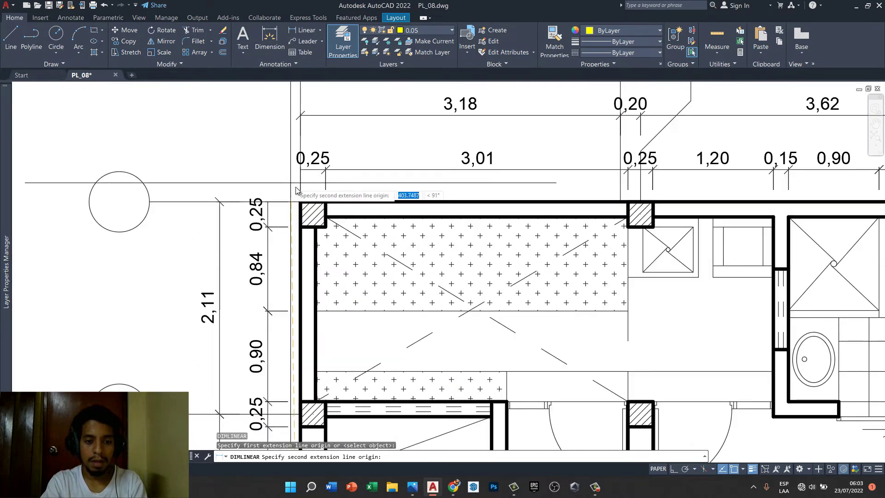
pyautogui.scroll(2, 313, 221)
pyautogui.click(323, 227)
pyautogui.scroll(-6, 322, 225)
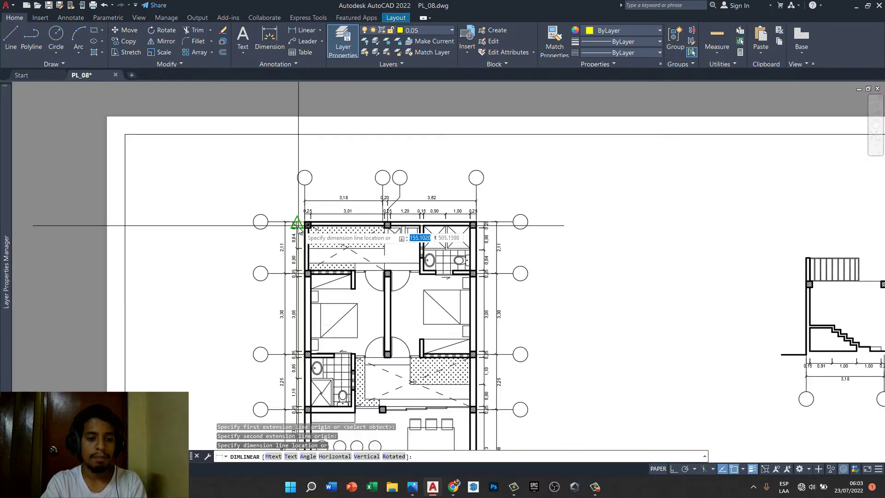
pyautogui.scroll(-2, 297, 224)
pyautogui.scroll(2, 283, 342)
pyautogui.scroll(3, 284, 322)
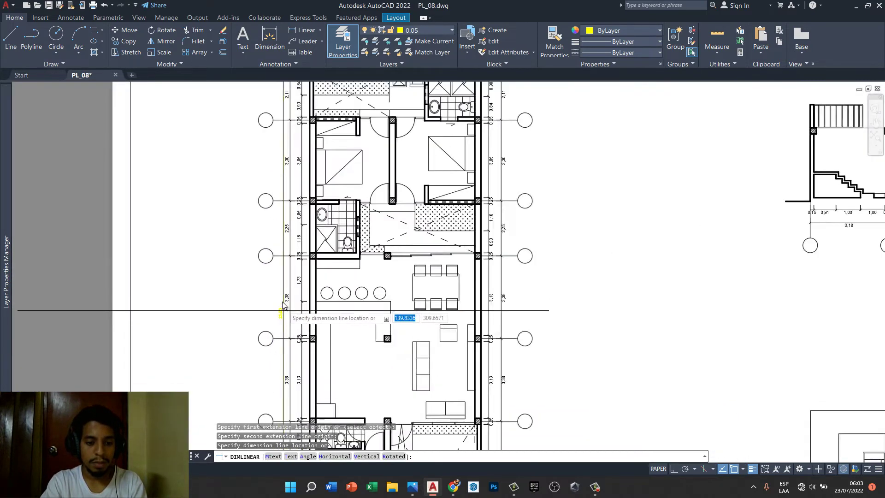
pyautogui.scroll(2, 284, 295)
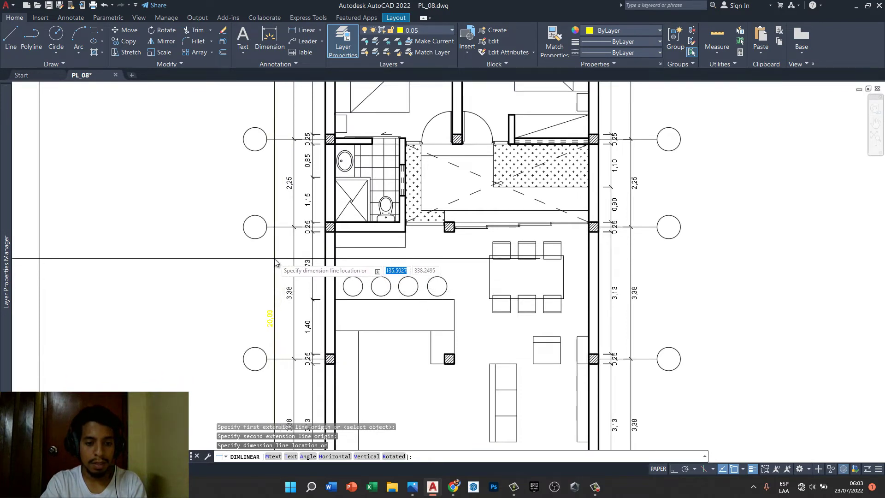
pyautogui.click(275, 262)
pyautogui.scroll(-4, 275, 260)
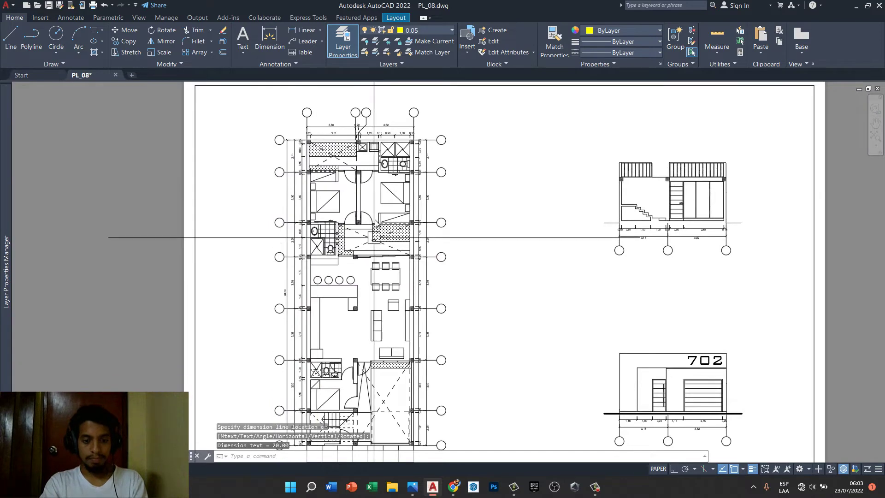
pyautogui.moveTo(349, 238); pyautogui.dragTo(349, 318, button='middle')
pyautogui.scroll(4, 304, 215)
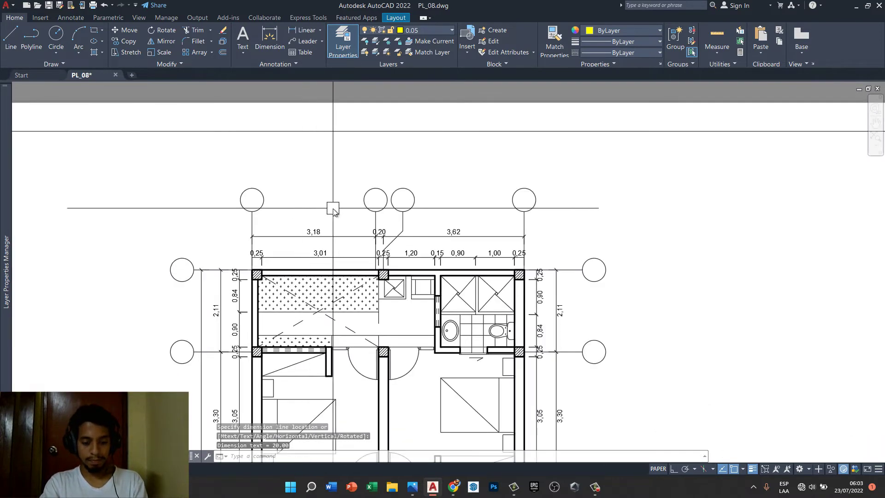
pyautogui.write('DL')
# - Add the 7,00 overall width dimension across the top of the plan
pyautogui.press('Return')
pyautogui.scroll(3, 276, 231)
pyautogui.scroll(2, 270, 251)
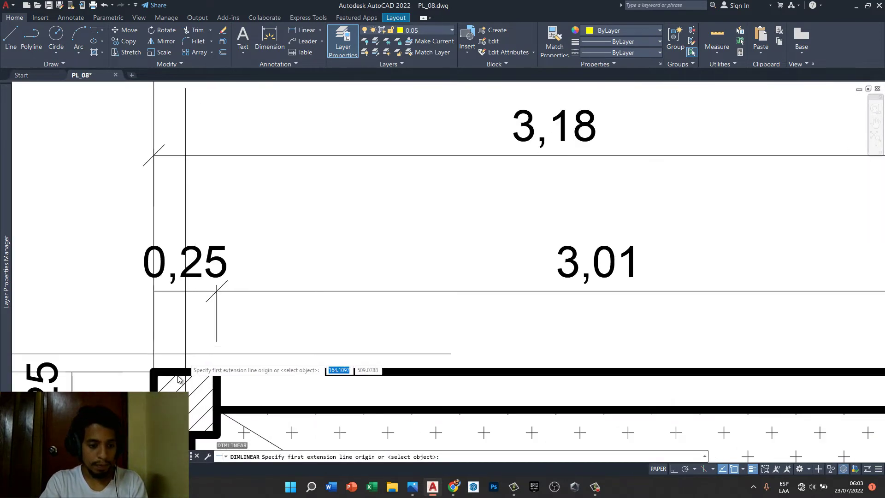
pyautogui.scroll(-2, 229, 320)
pyautogui.scroll(-3, 295, 313)
pyautogui.scroll(3, 406, 318)
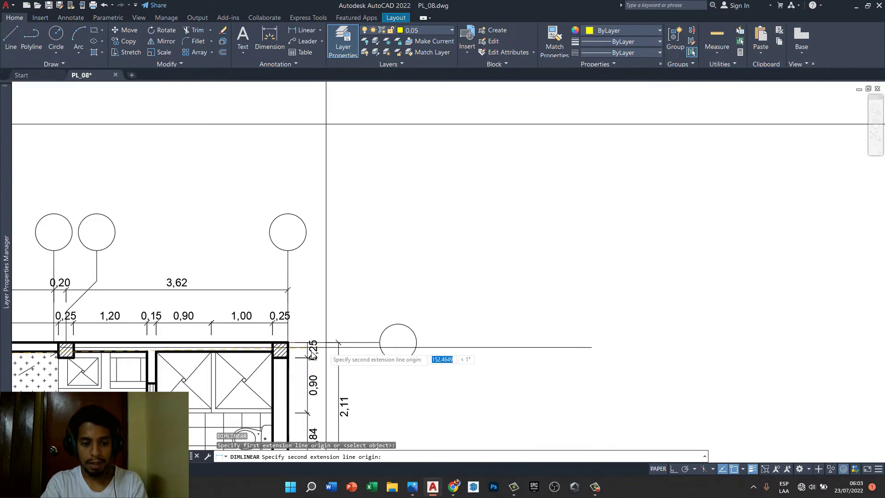
pyautogui.scroll(2, 323, 332)
pyautogui.click(290, 336)
pyautogui.click(358, 305)
pyautogui.scroll(-5, 332, 277)
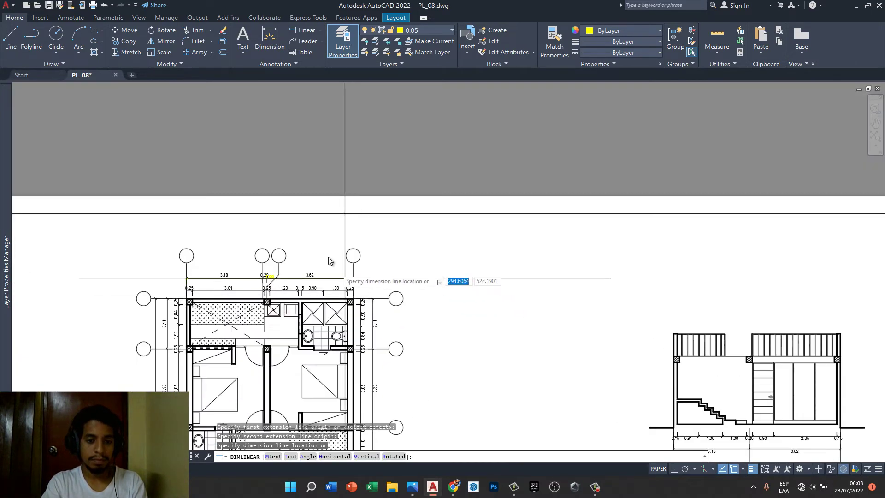
pyautogui.scroll(2, 304, 263)
pyautogui.scroll(3, 303, 262)
pyautogui.scroll(2, 300, 271)
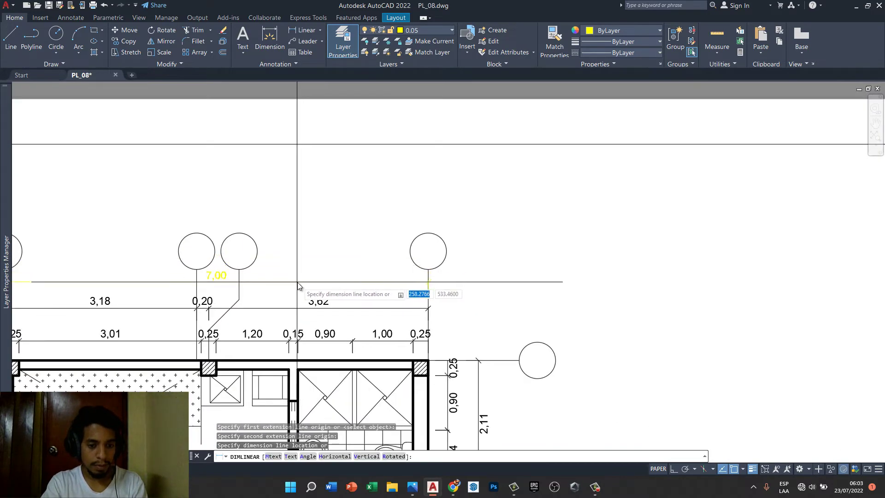
pyautogui.click(300, 284)
pyautogui.press('Return')
pyautogui.scroll(-3, 316, 148)
# - Place the 20,00 overall vertical dimension along the plan's right side
pyautogui.scroll(-2, 316, 148)
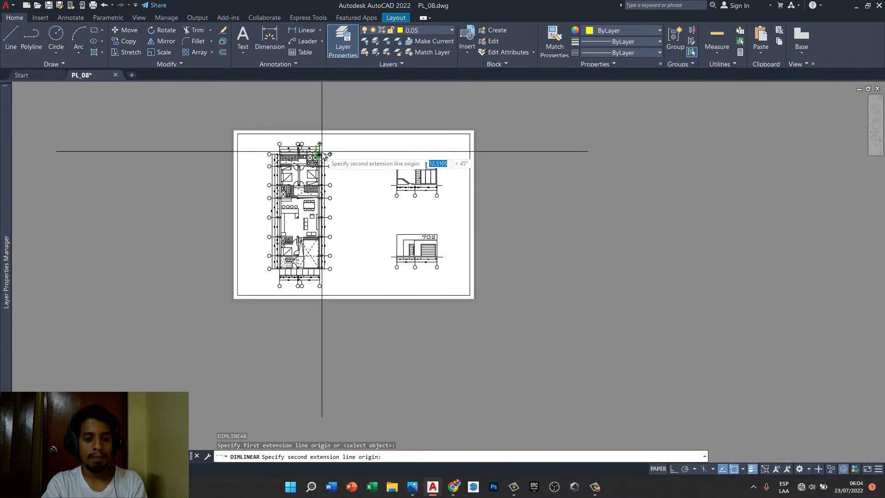
pyautogui.click(316, 148)
pyautogui.scroll(4, 317, 198)
pyautogui.scroll(4, 333, 339)
pyautogui.scroll(6, 230, 318)
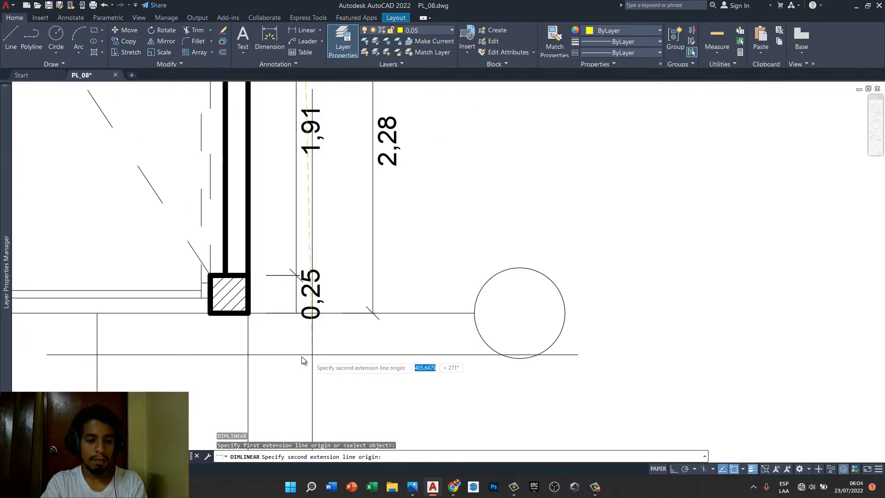
pyautogui.scroll(2, 221, 316)
pyautogui.click(221, 314)
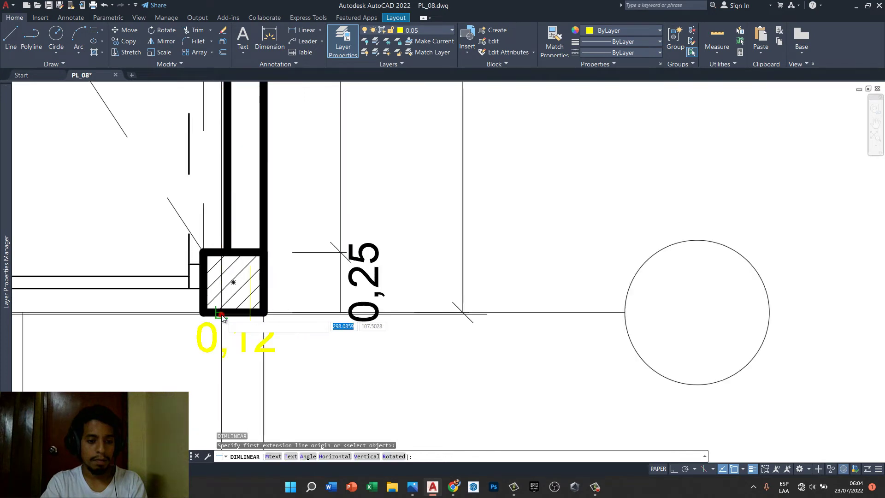
pyautogui.scroll(-6, 223, 313)
pyautogui.scroll(-2, 330, 259)
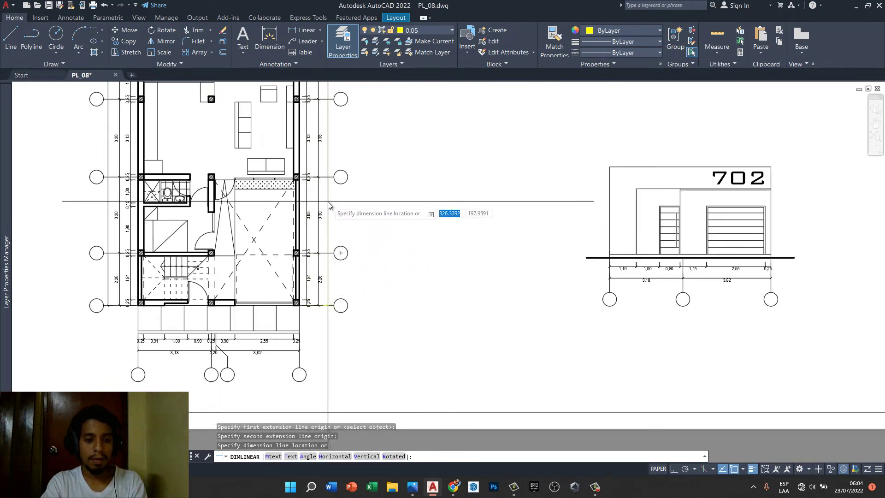
pyautogui.scroll(2, 330, 202)
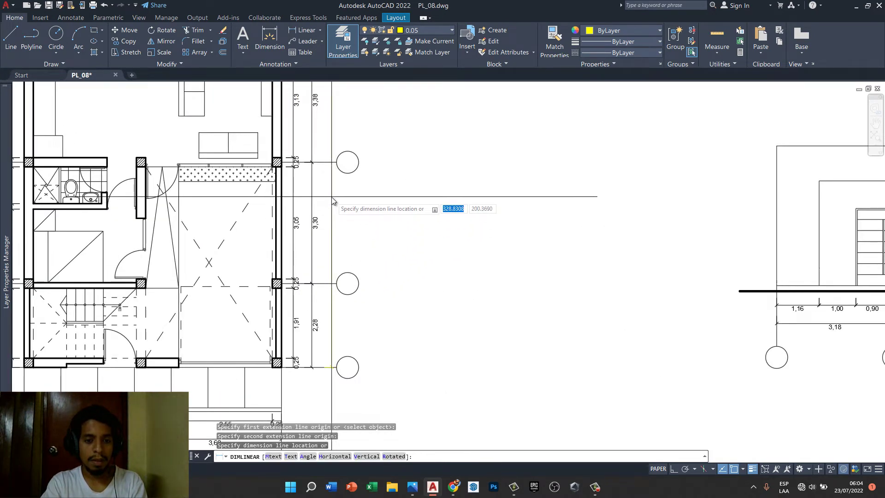
pyautogui.click(333, 201)
pyautogui.scroll(-4, 339, 204)
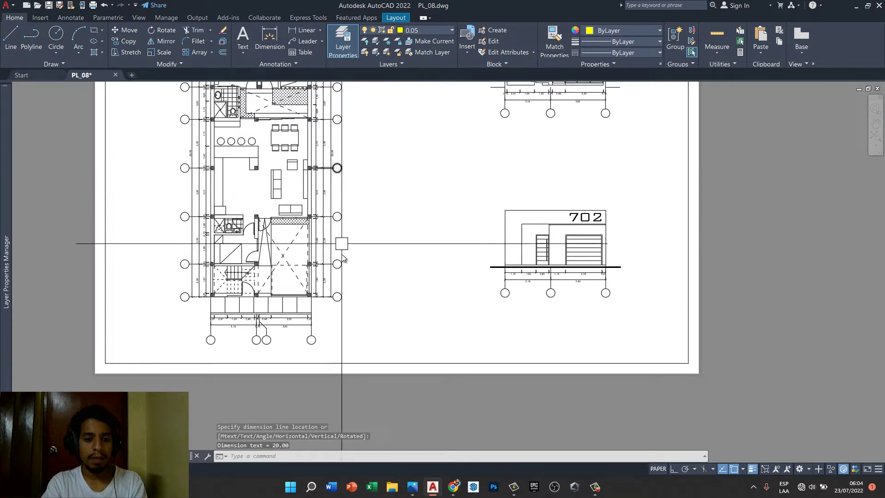
pyautogui.scroll(-1, 332, 206)
pyautogui.scroll(3, 286, 278)
pyautogui.scroll(2, 287, 288)
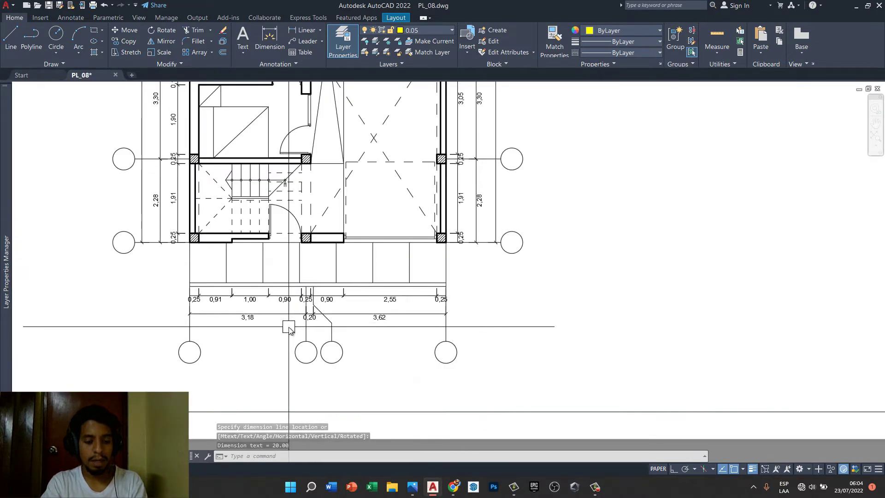
# - Add the 7,00 overall width dimension below the plan's bottom edge
pyautogui.write('li')
pyautogui.press('Return')
pyautogui.scroll(6, 194, 254)
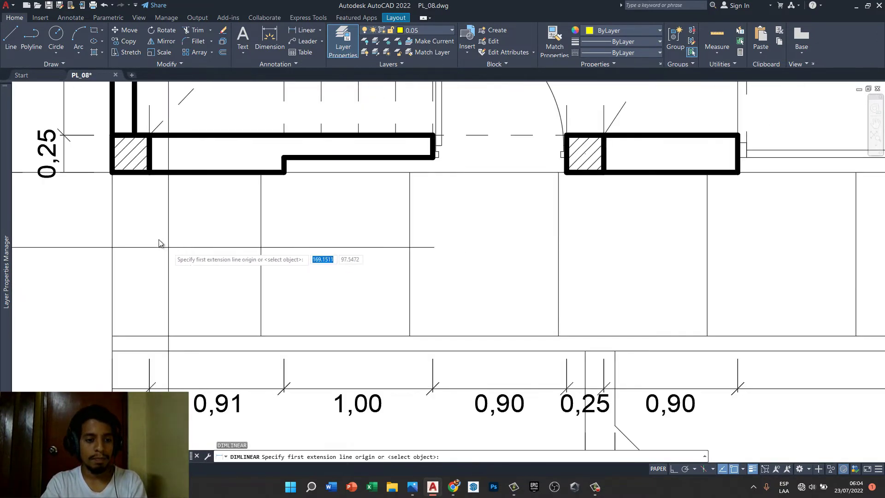
pyautogui.click(112, 173)
pyautogui.scroll(-2, 113, 168)
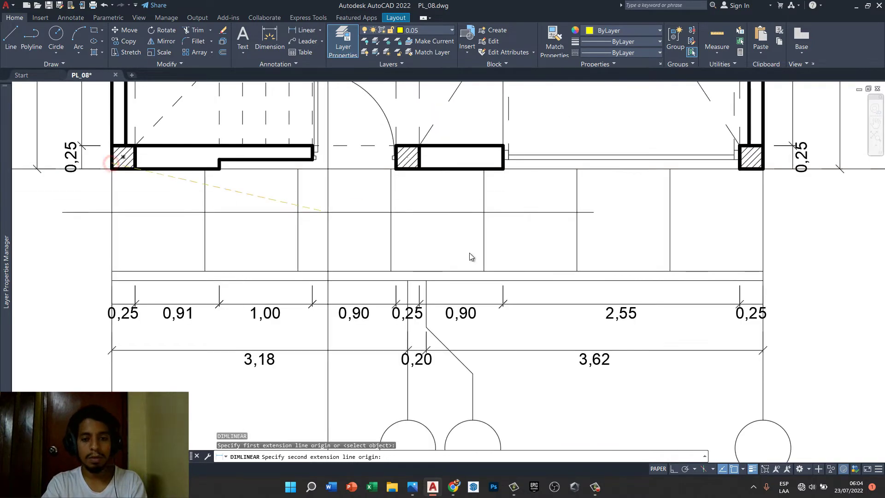
pyautogui.moveTo(469, 253)
pyautogui.mouseDown(button='middle')
pyautogui.moveTo(470, 263)
pyautogui.moveTo(280, 339)
pyautogui.mouseUp(button='middle')
pyautogui.scroll(2, 533, 243)
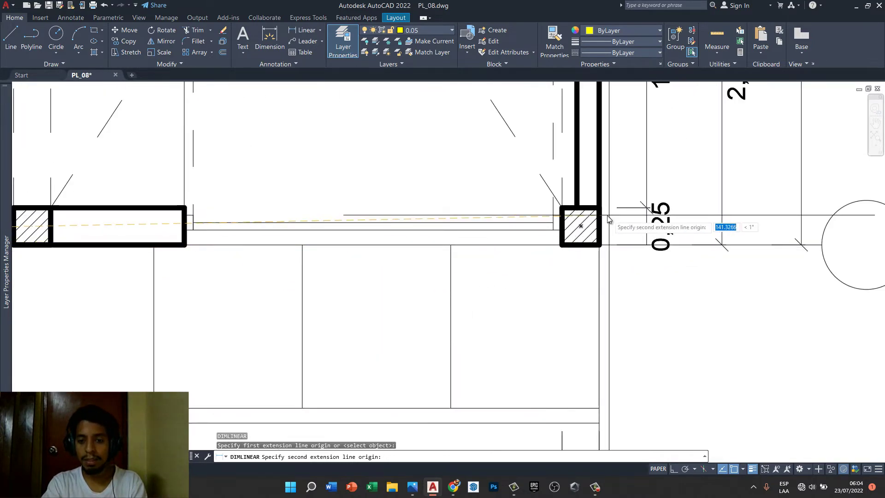
pyautogui.click(601, 219)
pyautogui.scroll(-4, 599, 219)
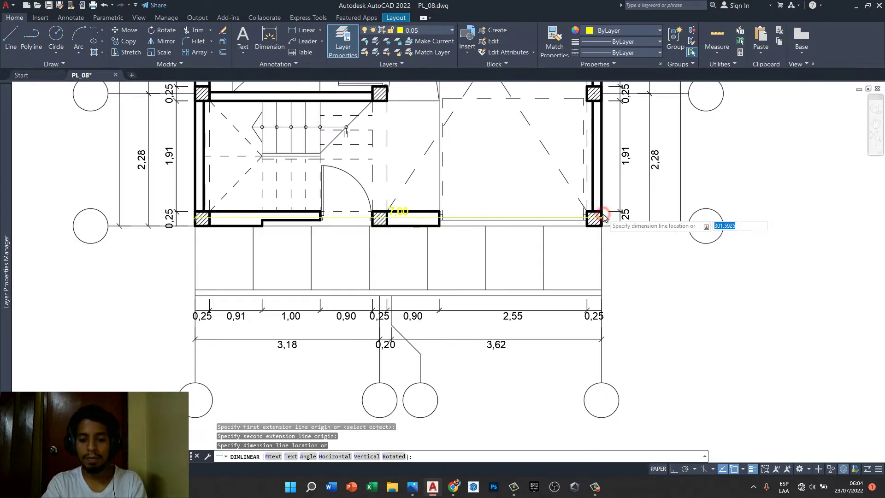
pyautogui.click(554, 368)
pyautogui.scroll(-4, 371, 391)
pyautogui.scroll(-5, 379, 387)
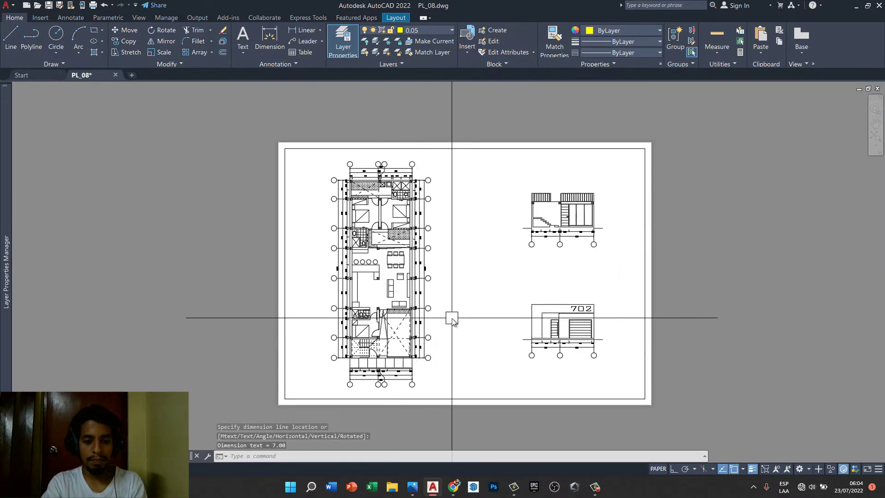
pyautogui.scroll(4, 491, 220)
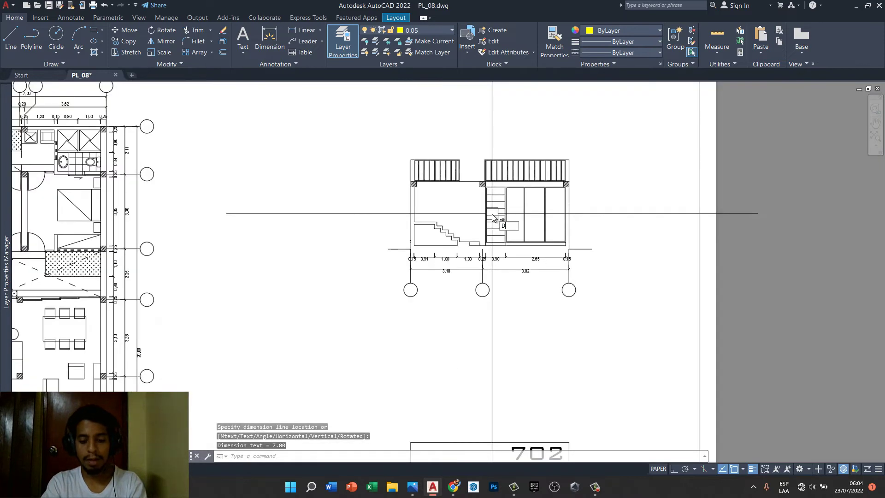
# - Add a 7,00 overall dimension below the first elevation's partial dimensions
pyautogui.press('Return')
pyautogui.scroll(3, 433, 231)
pyautogui.scroll(2, 368, 262)
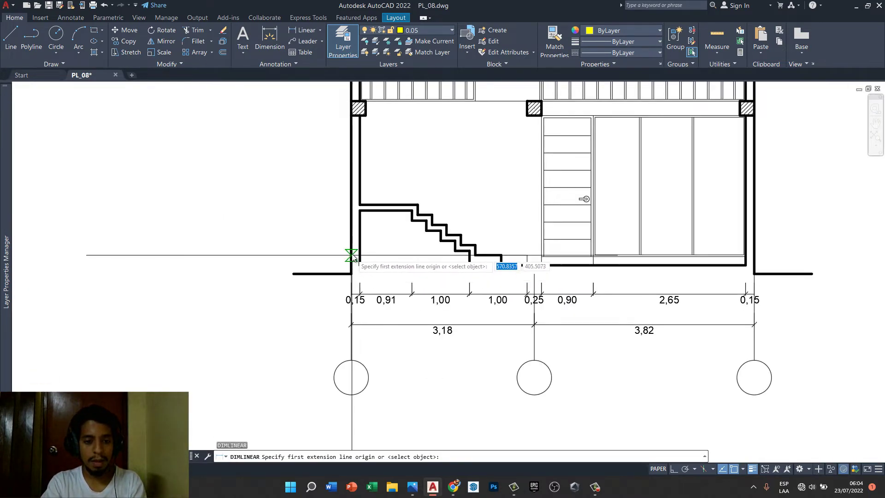
pyautogui.click(353, 258)
pyautogui.click(754, 254)
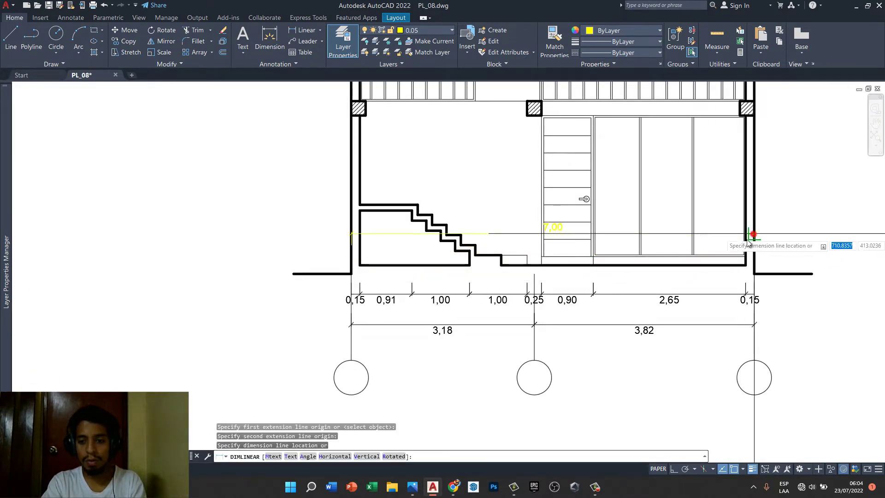
pyautogui.click(669, 353)
pyautogui.scroll(-4, 448, 202)
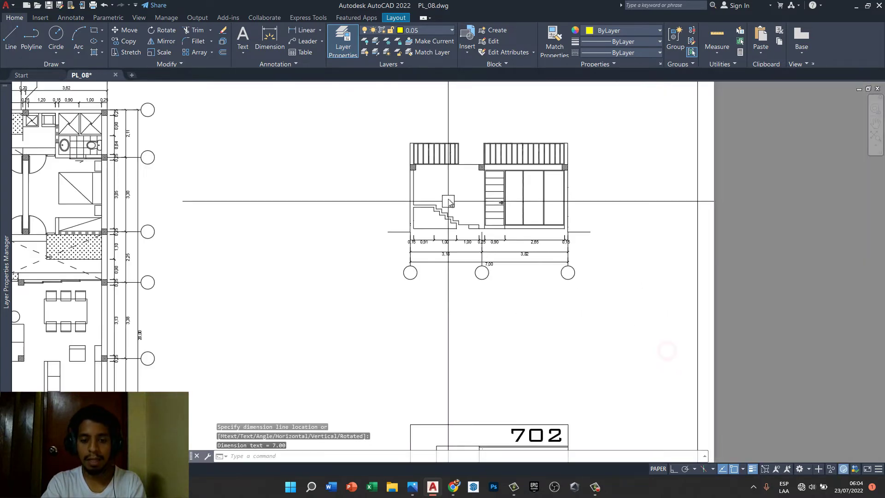
pyautogui.moveTo(515, 303); pyautogui.dragTo(486, 196, button='middle')
pyautogui.moveTo(513, 261)
pyautogui.mouseDown(button='middle')
pyautogui.moveTo(496, 322)
pyautogui.moveTo(477, 172)
pyautogui.mouseUp(button='middle')
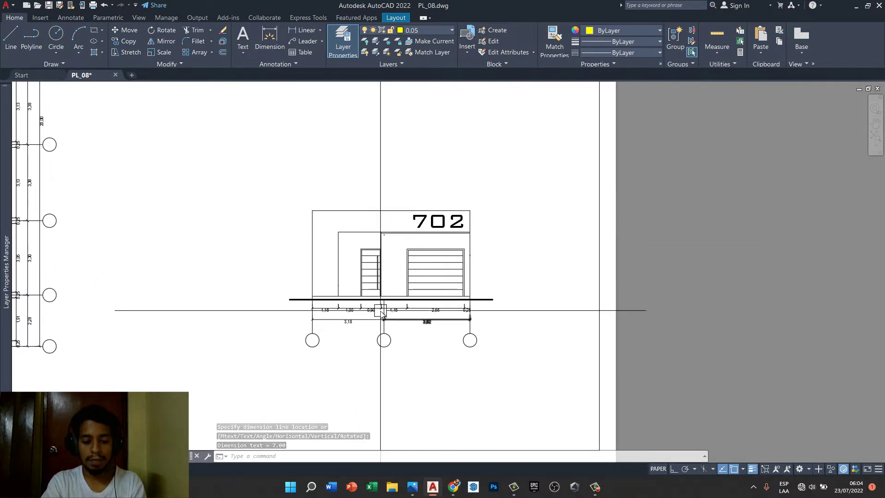
# - Add a 7,00 overall dimension under the 702 elevation, spanning 3,18 and 3,82
pyautogui.write('D')
pyautogui.press('Return')
pyautogui.scroll(2, 327, 277)
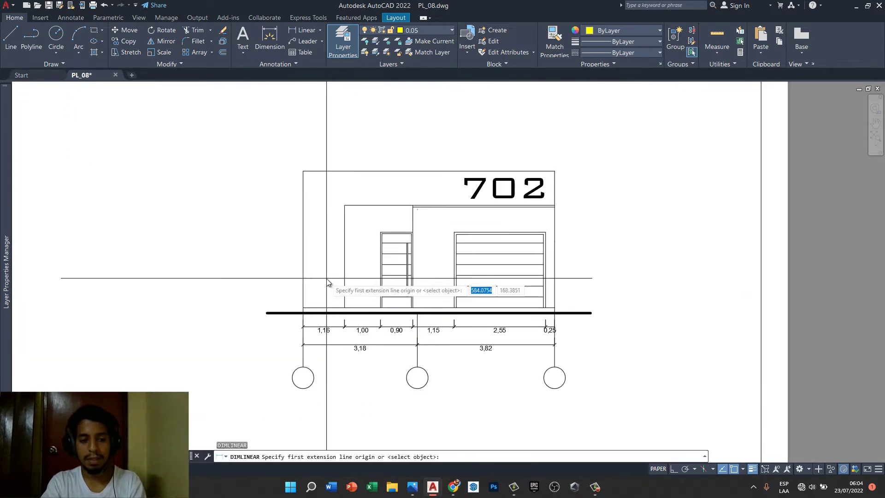
pyautogui.click(305, 287)
pyautogui.click(554, 242)
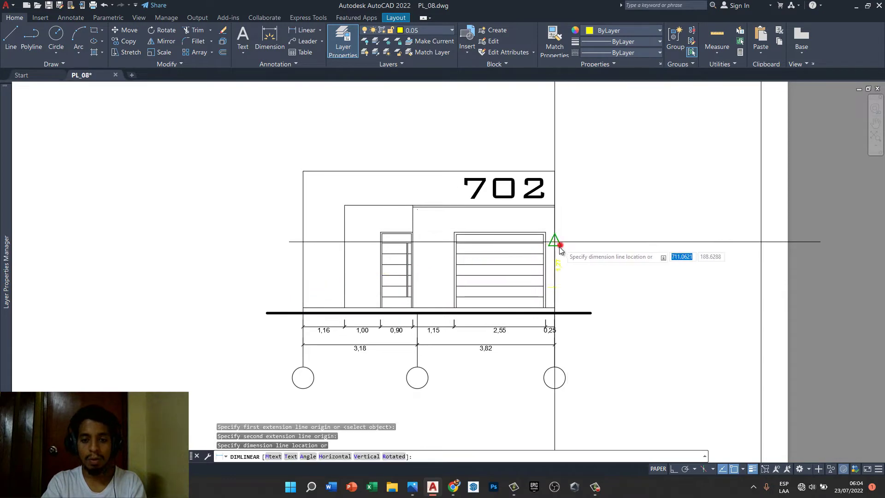
pyautogui.scroll(2, 518, 363)
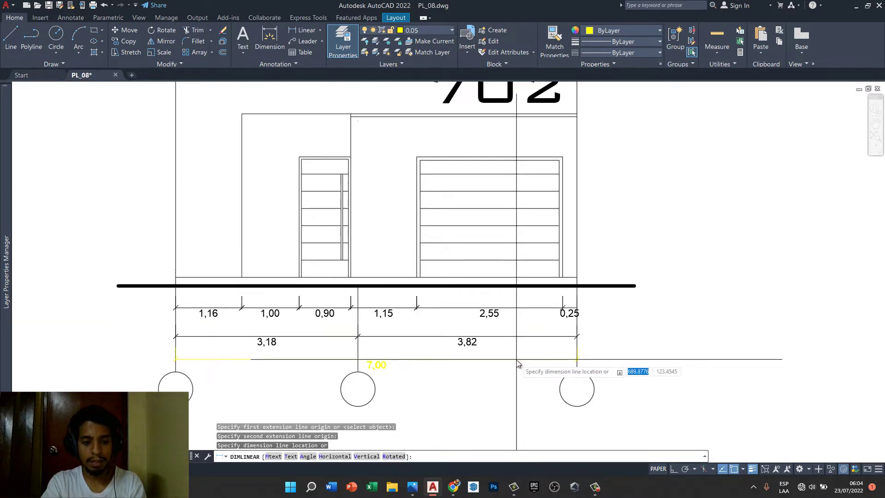
pyautogui.click(516, 365)
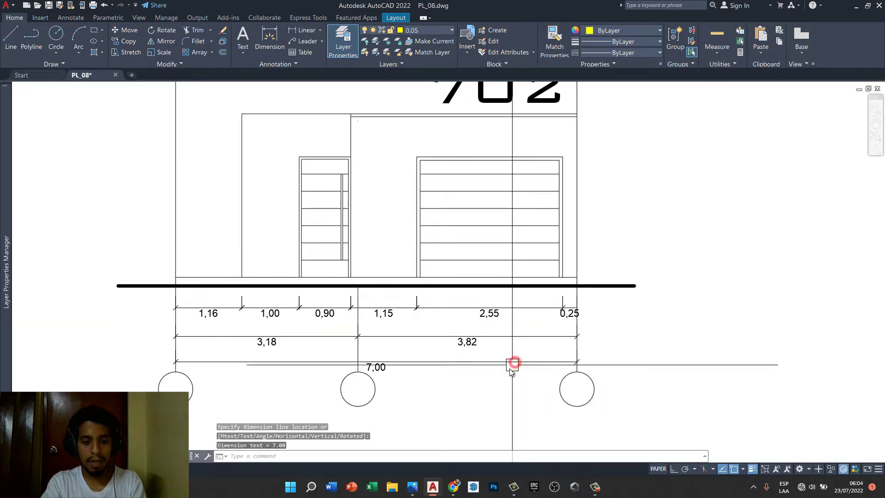
pyautogui.scroll(-2, 516, 365)
pyautogui.scroll(-2, 517, 366)
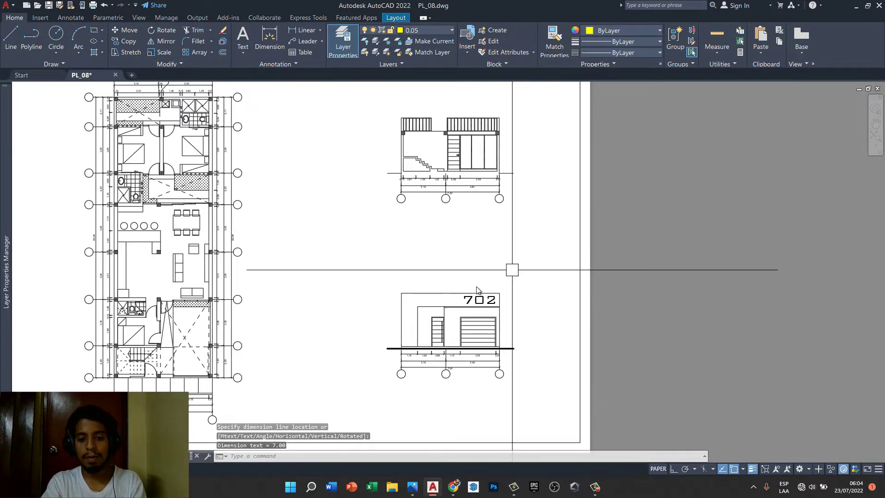
# - Centre the plan and elevations in view and save PL_08.dwg
pyautogui.moveTo(510, 266); pyautogui.dragTo(510, 300, button='middle')
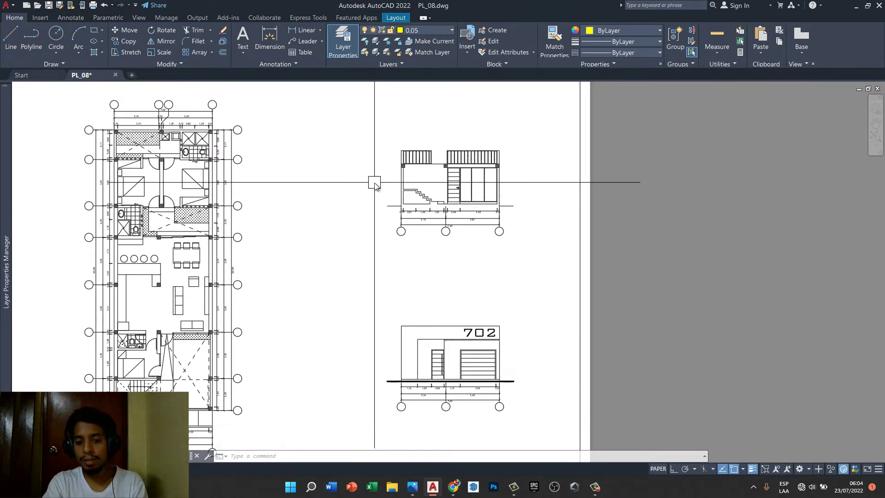
pyautogui.scroll(-4, 530, 273)
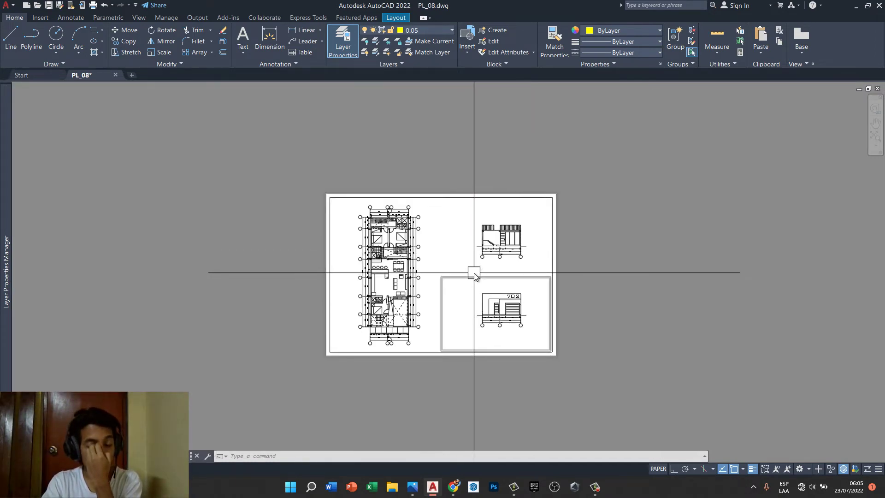
pyautogui.scroll(4, 474, 272)
pyautogui.moveTo(454, 268); pyautogui.dragTo(456, 248, button='middle')
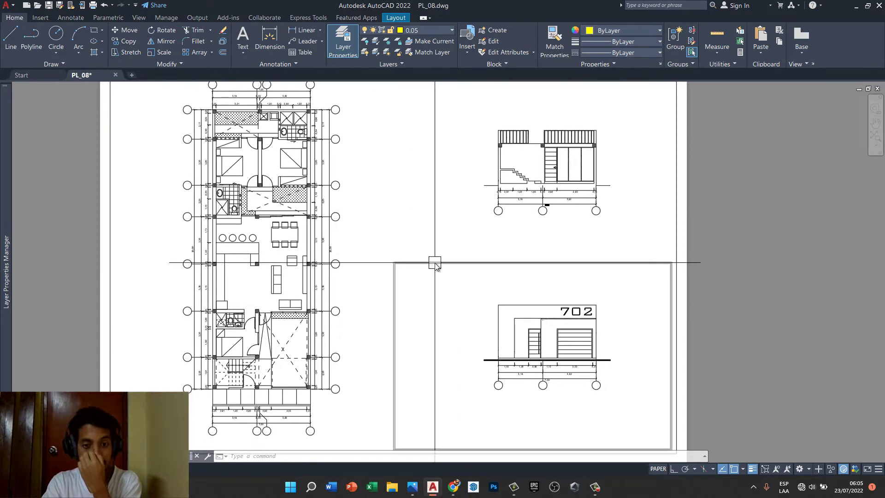
pyautogui.scroll(-2, 438, 265)
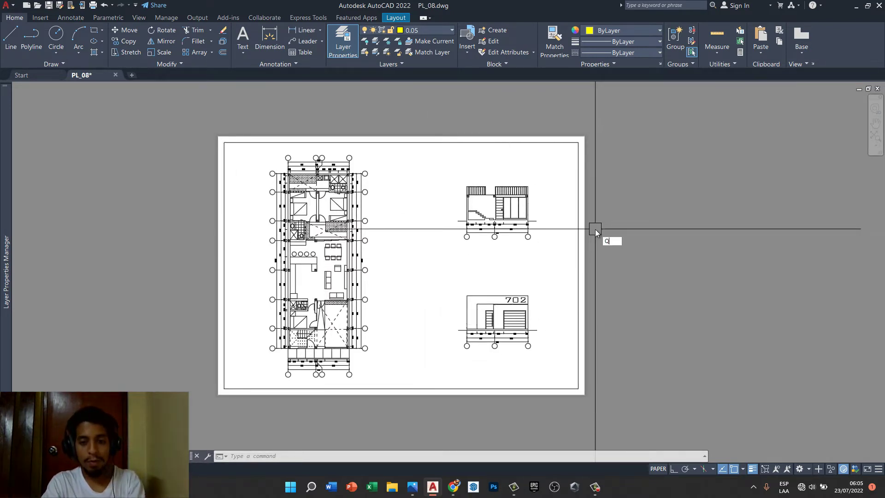
pyautogui.hotkey('ctrl', 's')
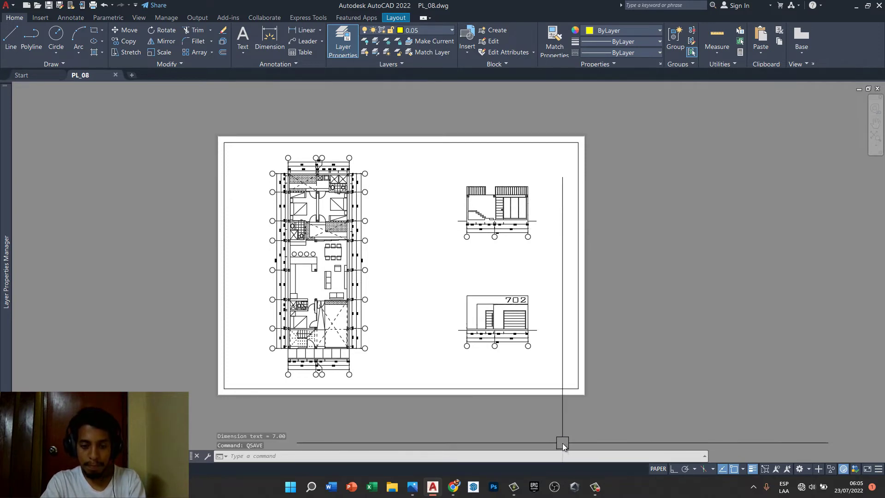
pyautogui.click(419, 490)
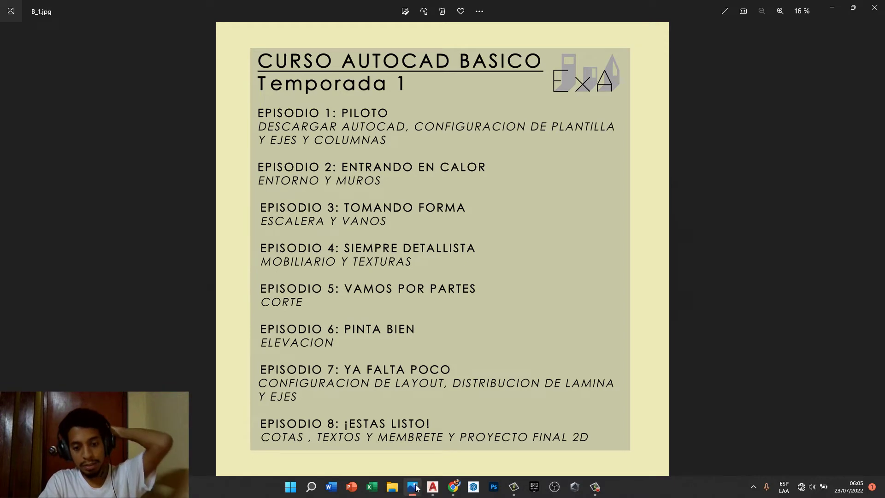
pyautogui.click(413, 487)
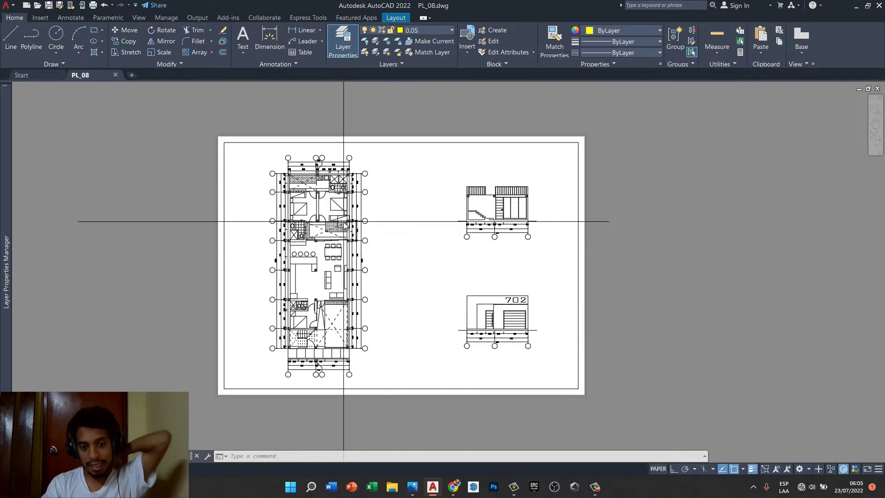
# - Centre the sheet and expand the Annotation Text dropdown showing Multiline Text and Single Line
pyautogui.scroll(2, 310, 187)
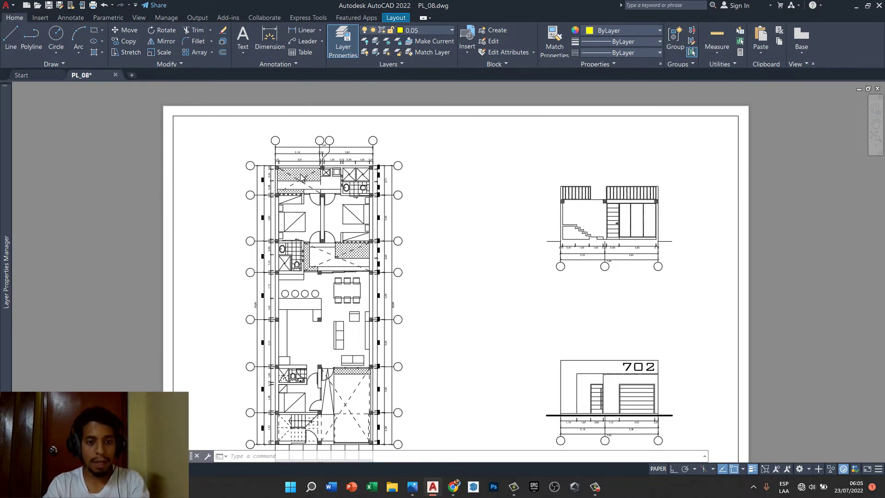
pyautogui.scroll(3, 301, 177)
pyautogui.scroll(-5, 296, 198)
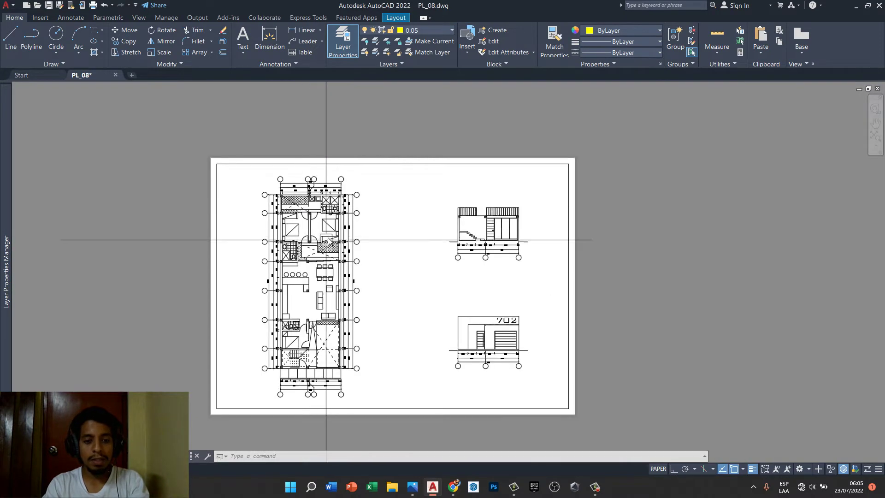
pyautogui.moveTo(328, 240); pyautogui.dragTo(326, 225, button='middle')
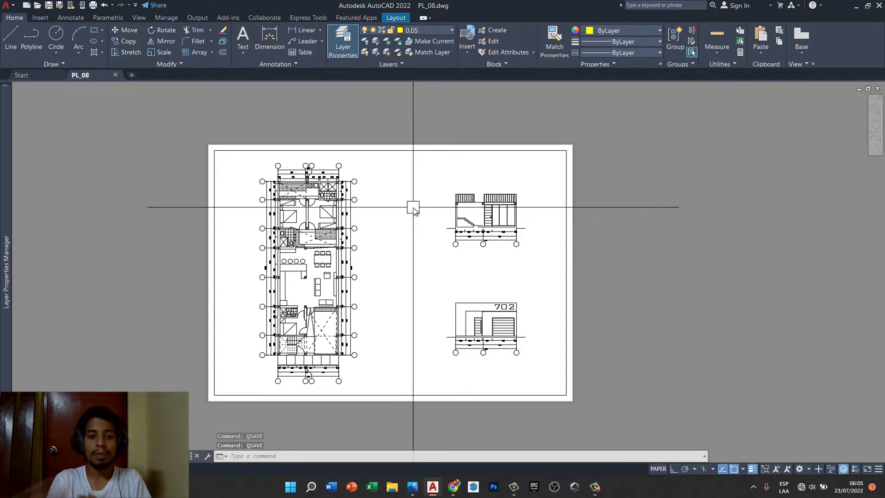
pyautogui.click(247, 49)
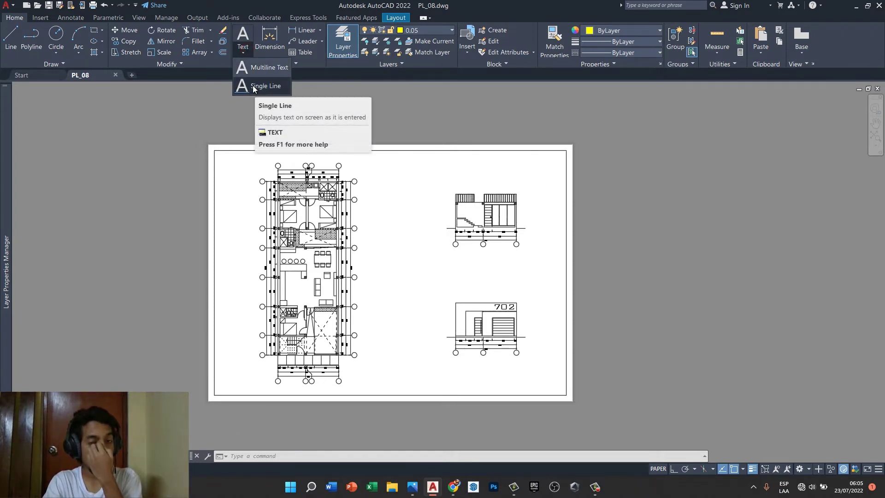
pyautogui.moveTo(262, 86)
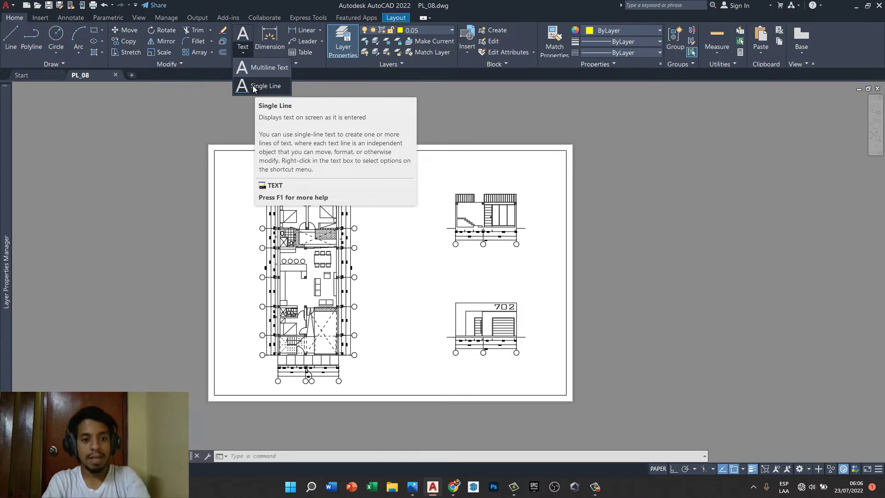
# - Start single-line text inside the bathroom, setting its height with ortho on and 0 rotation
pyautogui.click(254, 87)
pyautogui.scroll(2, 287, 206)
pyautogui.scroll(3, 287, 203)
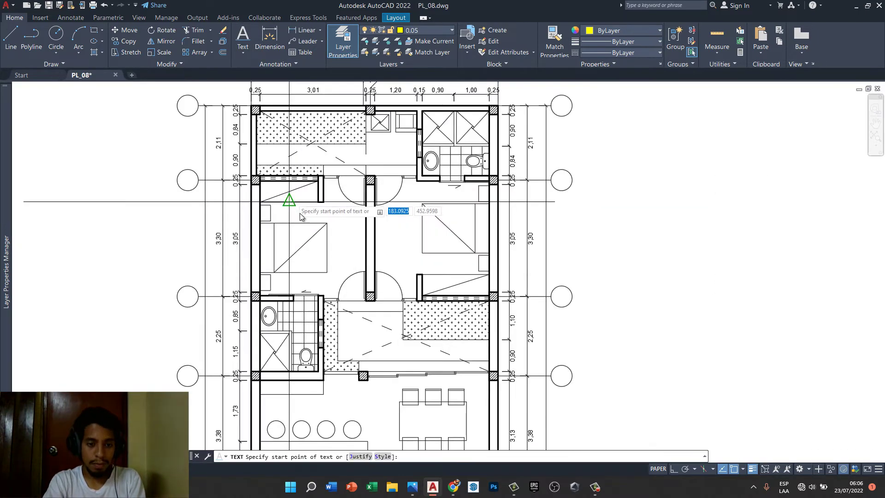
pyautogui.scroll(5, 287, 329)
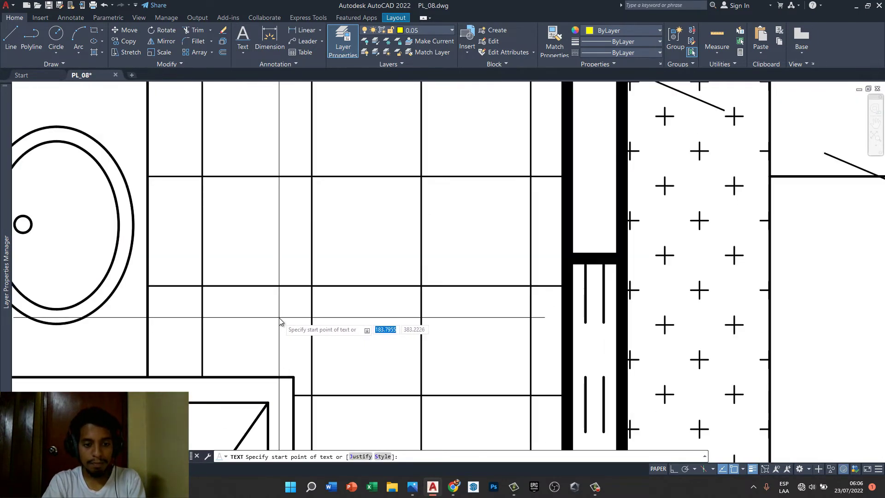
pyautogui.click(279, 318)
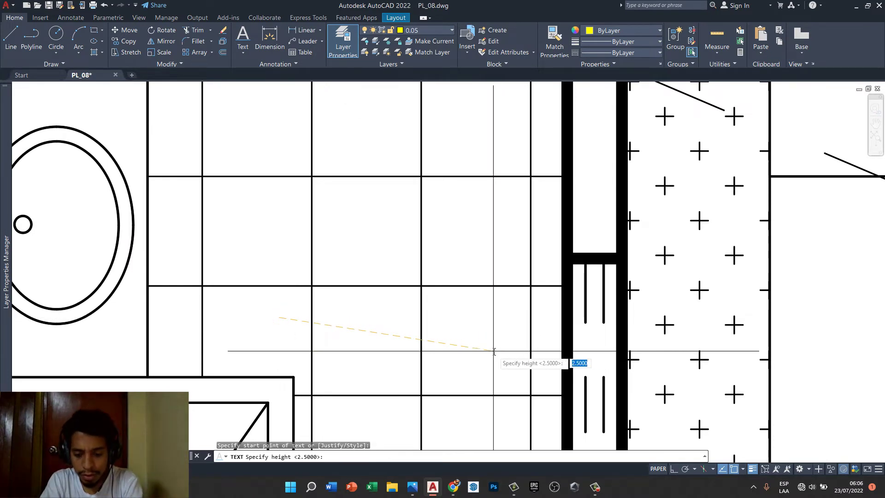
pyautogui.press('F8')
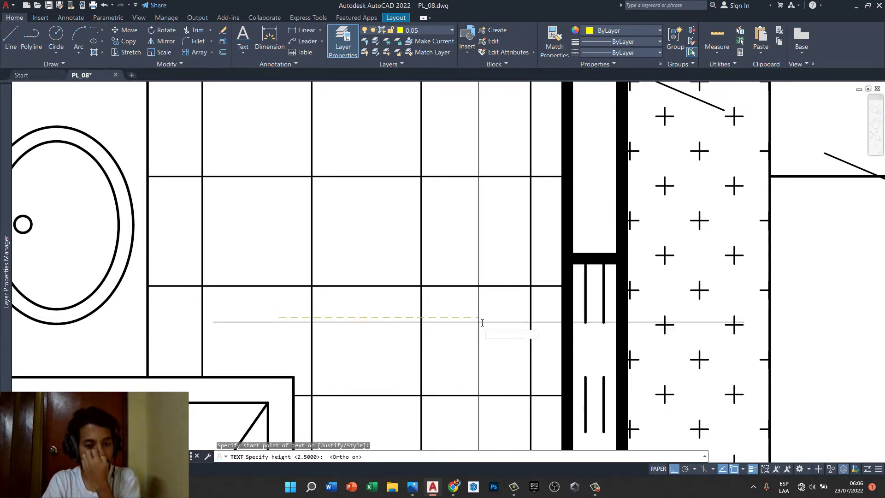
pyautogui.click(481, 322)
pyautogui.press('Return')
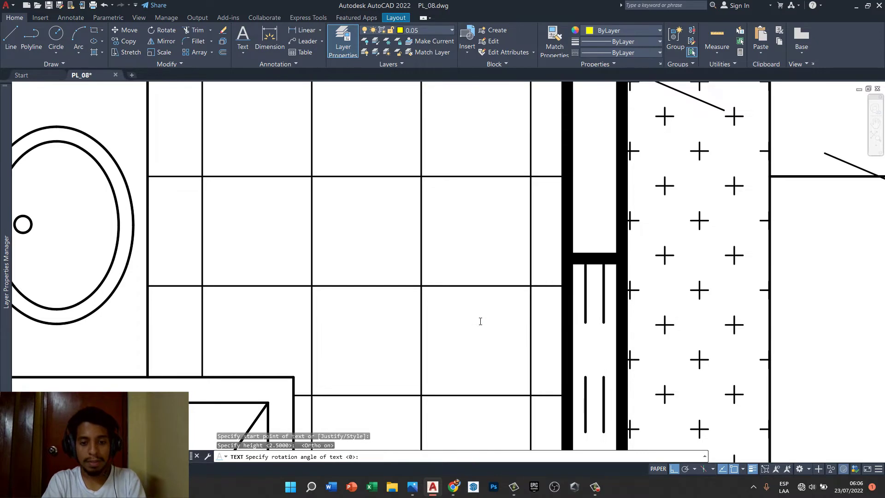
# - Enter the label text BAÑO, finish the command, and select the label
pyautogui.scroll(-2, 387, 279)
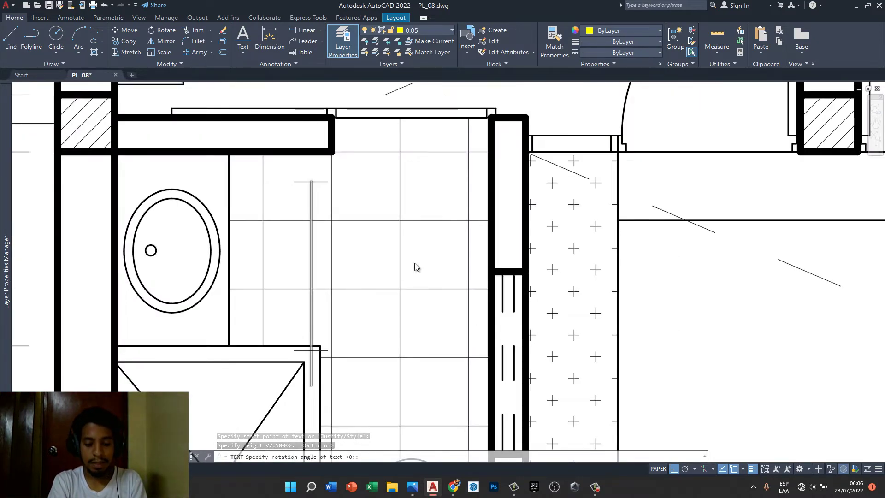
pyautogui.write('BAÑO')
pyautogui.press('BackSpace')
pyautogui.write('ÑO')
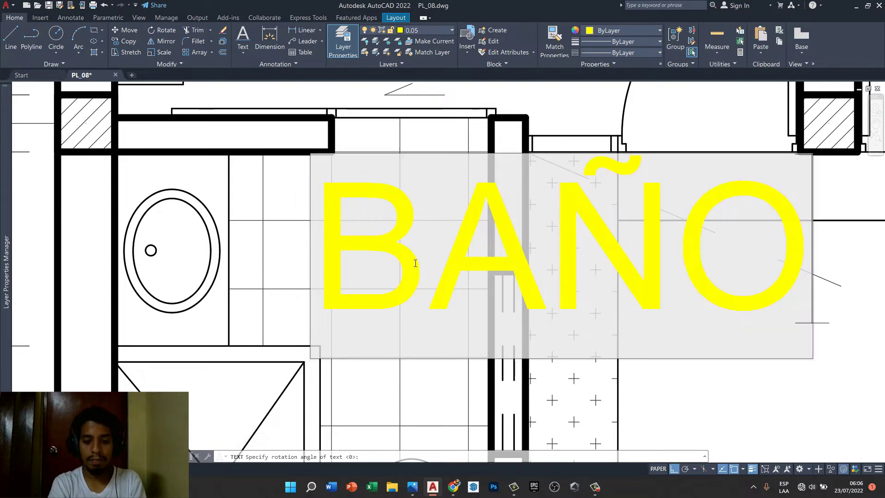
pyautogui.scroll(-3, 415, 263)
pyautogui.press('Return')
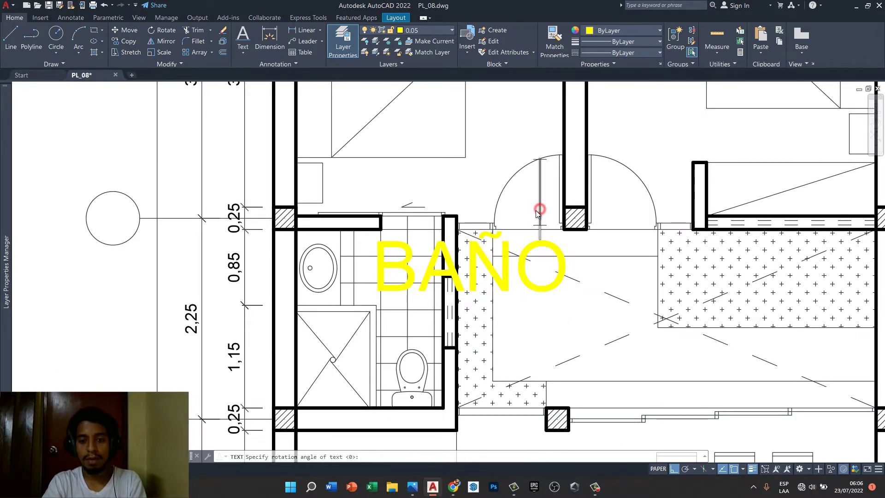
pyautogui.press('Return')
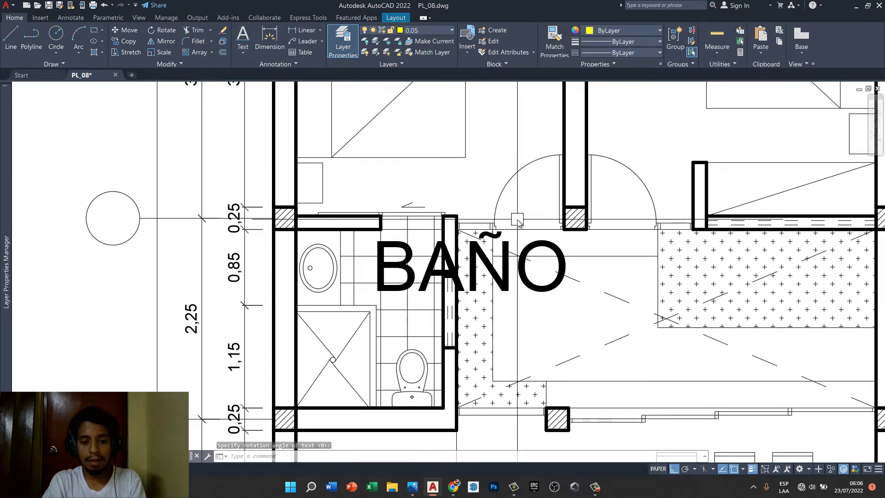
pyautogui.click(410, 265)
pyautogui.scroll(3, 412, 264)
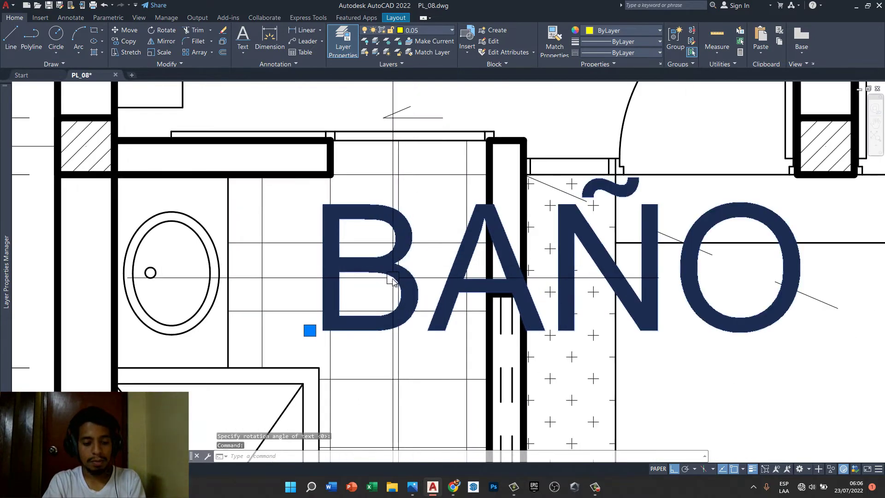
# - Enlarge the BAÑO label with SCALE from a base point at its lower left
pyautogui.write('sc')
pyautogui.press('Return')
pyautogui.click(327, 318)
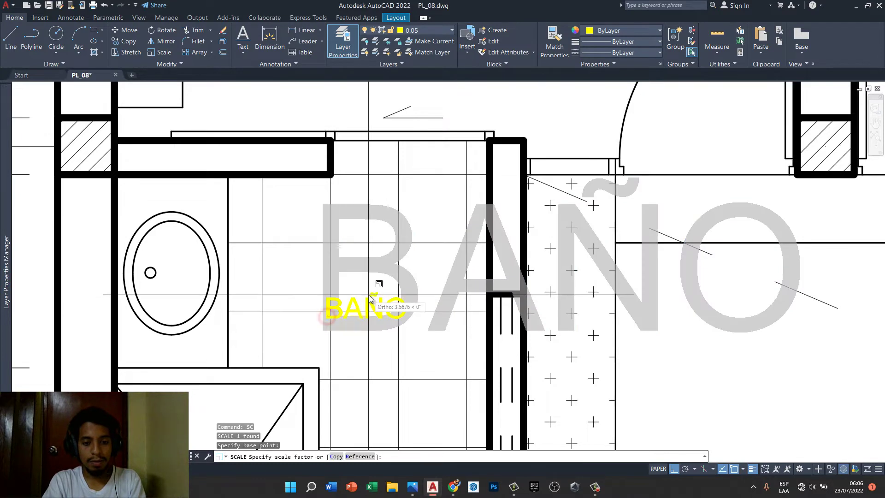
pyautogui.click(409, 286)
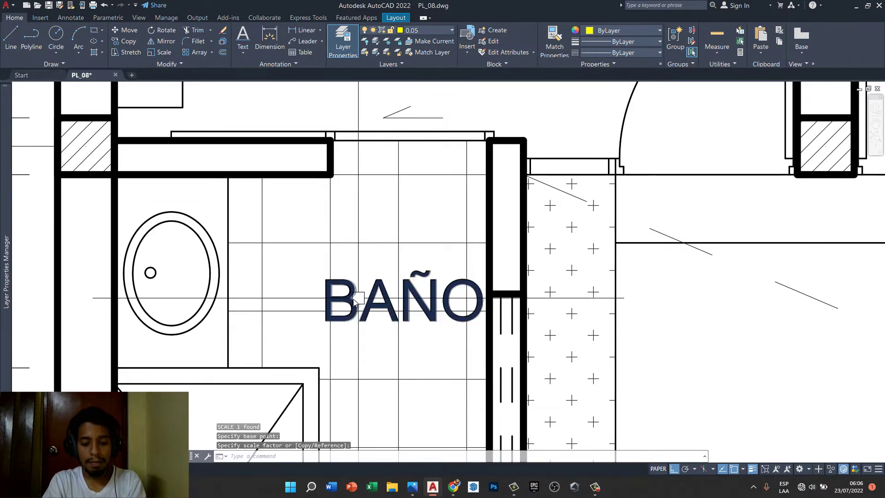
# - Start a reference line beside the label with object snap off, then cancel it
pyautogui.write('l')
pyautogui.press('Return')
pyautogui.scroll(2, 315, 305)
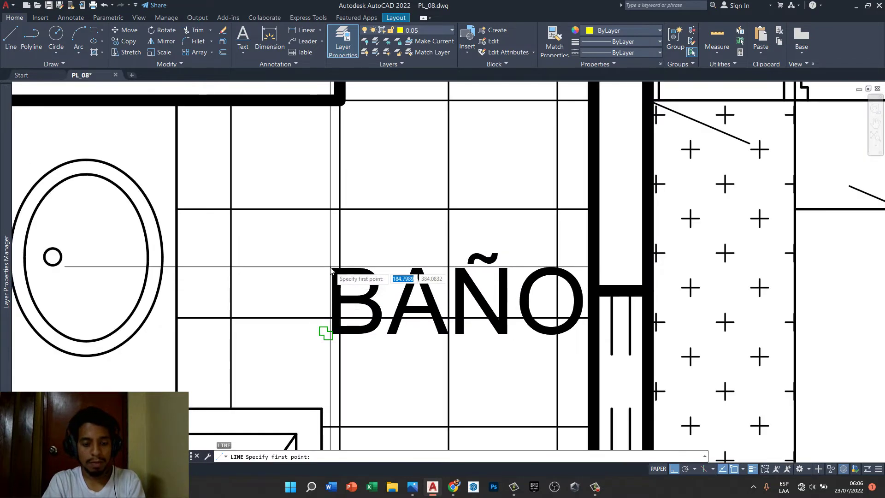
pyautogui.press('F3')
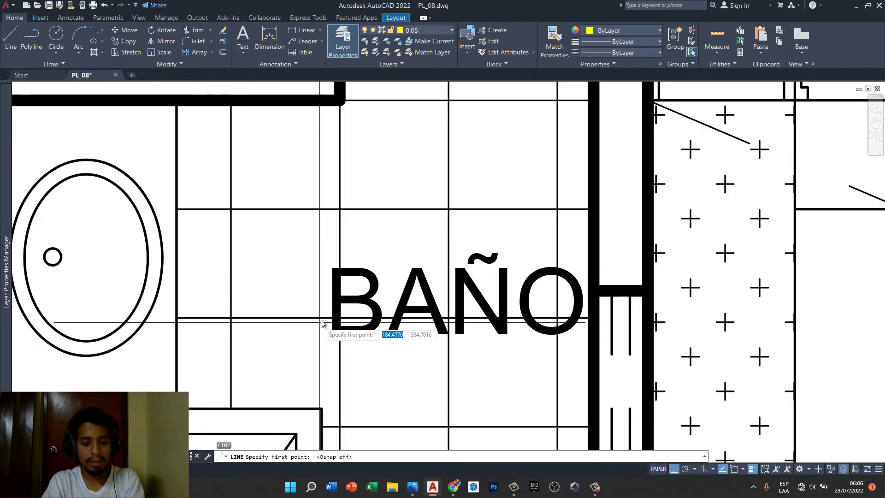
pyautogui.click(326, 269)
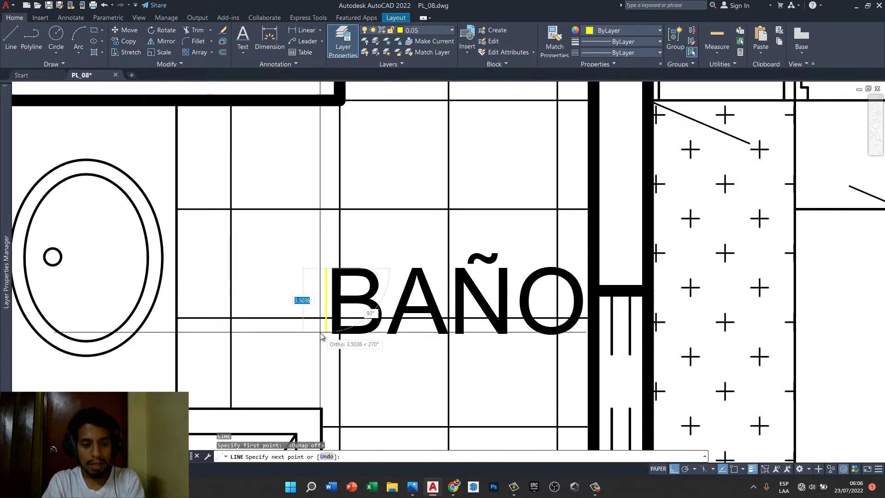
pyautogui.press('Escape')
pyautogui.scroll(-2, 321, 335)
# - Select the BAÑO label and enlarge it a second time with SCALE
pyautogui.click(346, 318)
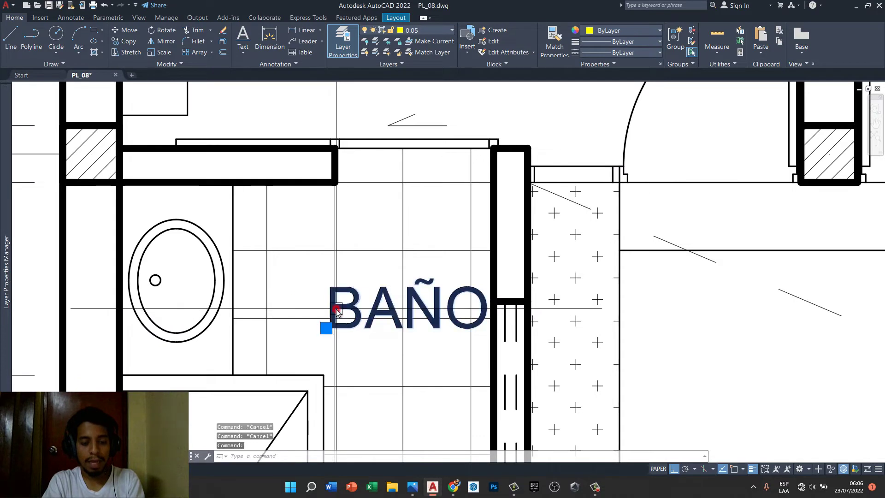
pyautogui.write('sc')
pyautogui.press('Return')
pyautogui.click(350, 317)
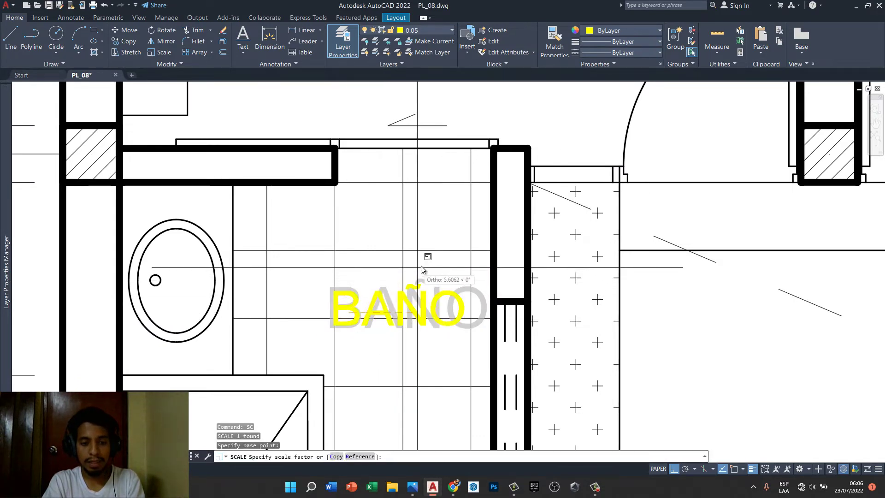
pyautogui.click(471, 243)
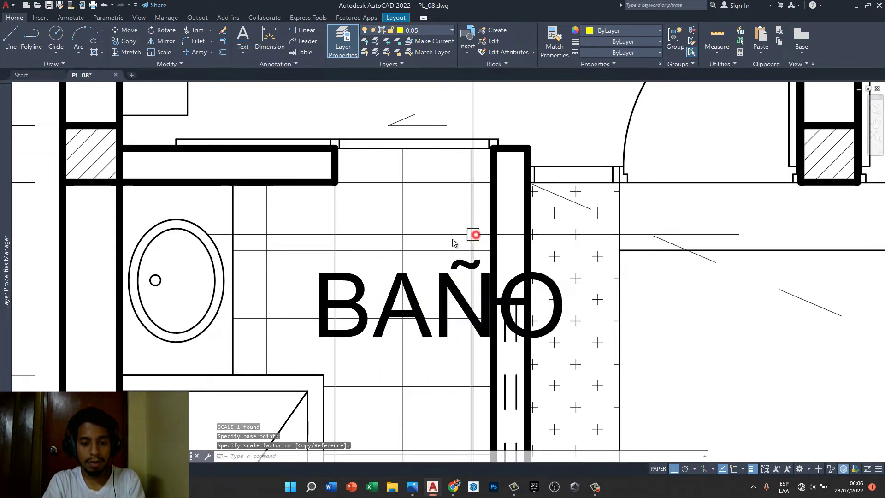
# - Start another reference line beside the label, then cancel it
pyautogui.write('l')
pyautogui.press('Return')
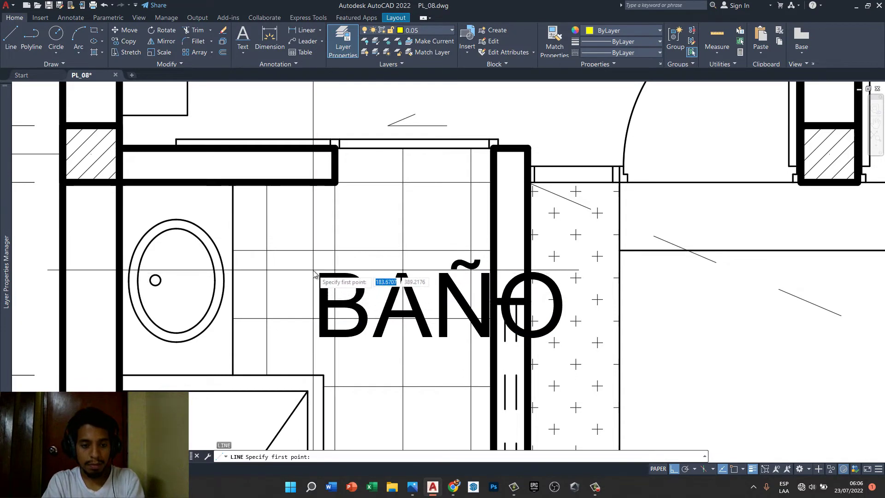
pyautogui.click(310, 272)
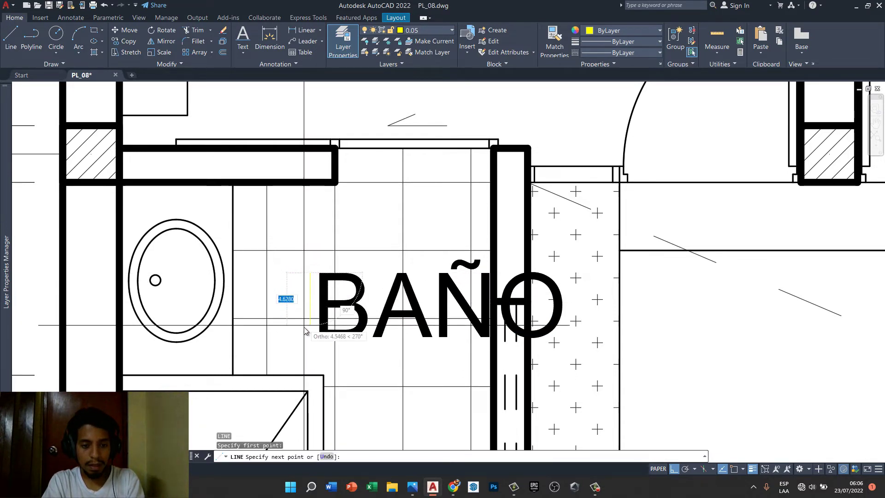
pyautogui.press('Escape')
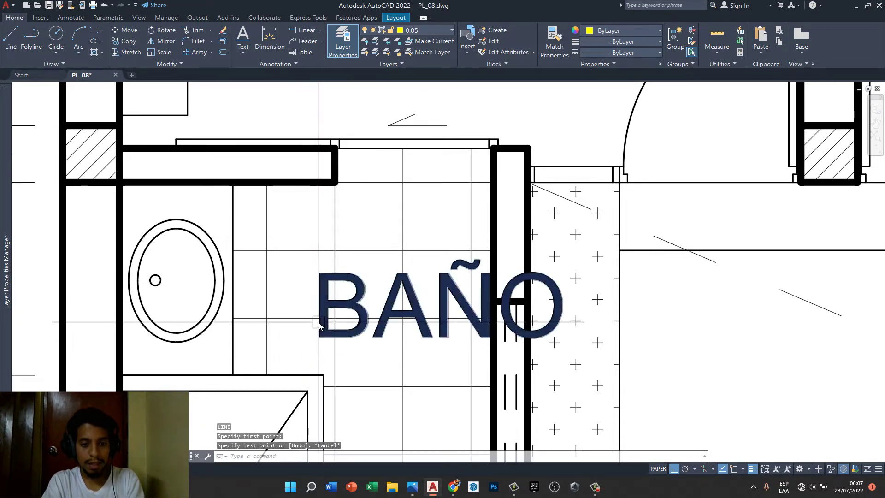
# - Shrink the BAÑO label to span nearly the bathroom's full width and check the fit
pyautogui.click(320, 324)
pyautogui.press('Return')
pyautogui.click(303, 332)
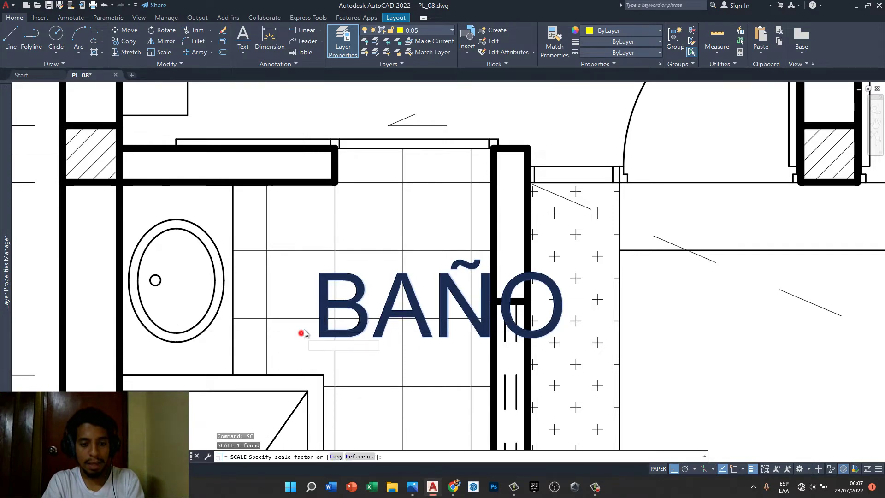
pyautogui.click(410, 269)
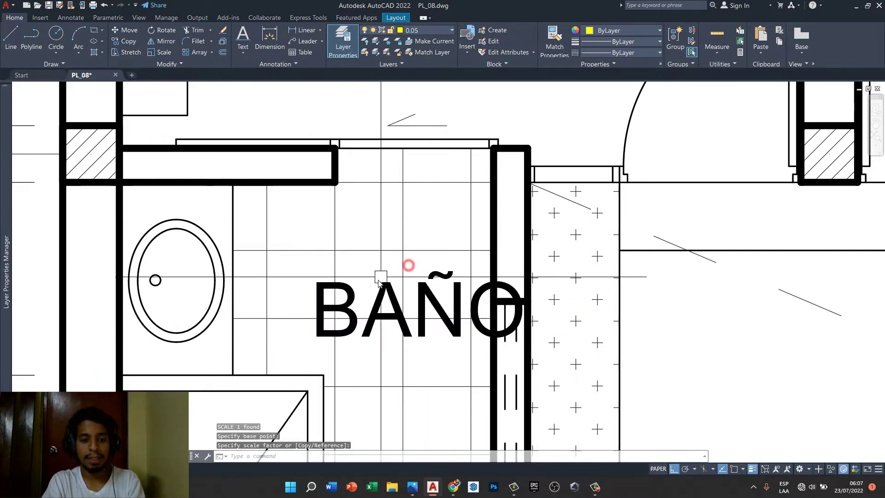
pyautogui.scroll(-4, 406, 263)
pyautogui.scroll(-3, 443, 249)
pyautogui.scroll(-4, 458, 234)
pyautogui.scroll(-1, 458, 234)
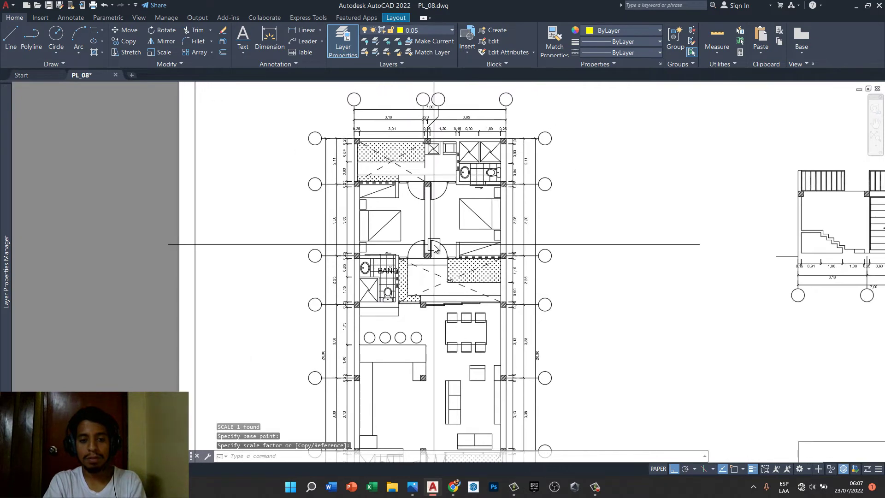
pyautogui.scroll(-3, 415, 253)
pyautogui.moveTo(415, 253); pyautogui.dragTo(416, 279, button='middle')
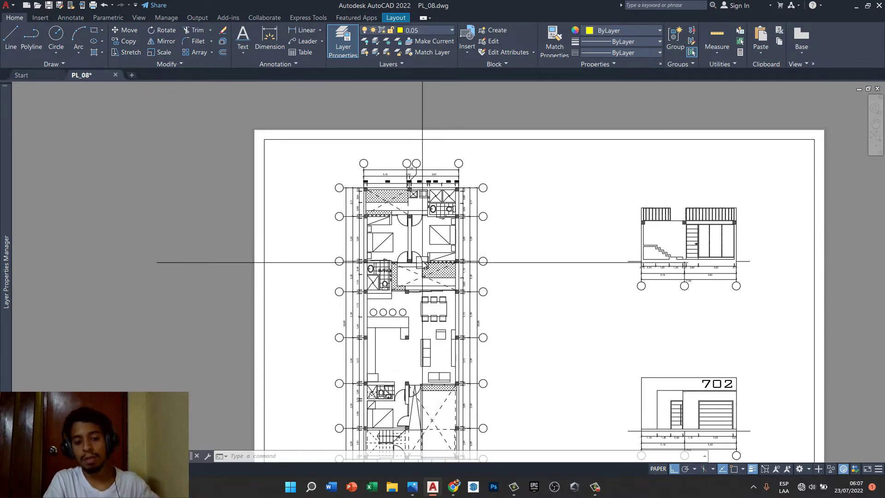
pyautogui.scroll(2, 417, 264)
pyautogui.scroll(3, 396, 270)
pyautogui.scroll(4, 379, 274)
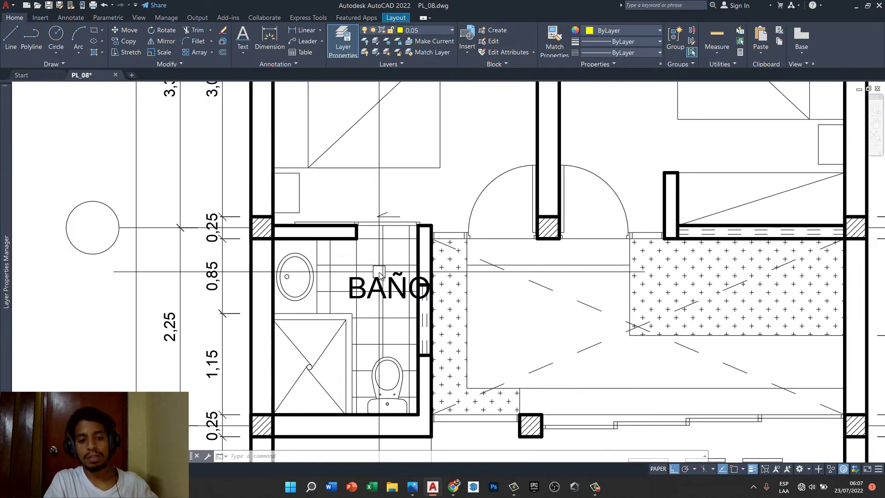
pyautogui.click(379, 273)
pyautogui.scroll(4, 393, 272)
pyautogui.scroll(-2, 394, 270)
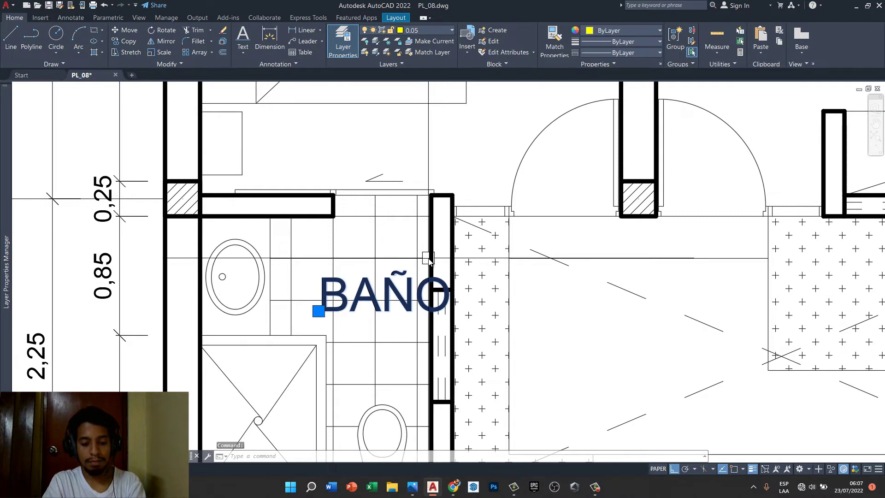
# - Move the BAÑO label up and left, with Ortho off, above the washbasin area
pyautogui.write('m')
pyautogui.press('Return')
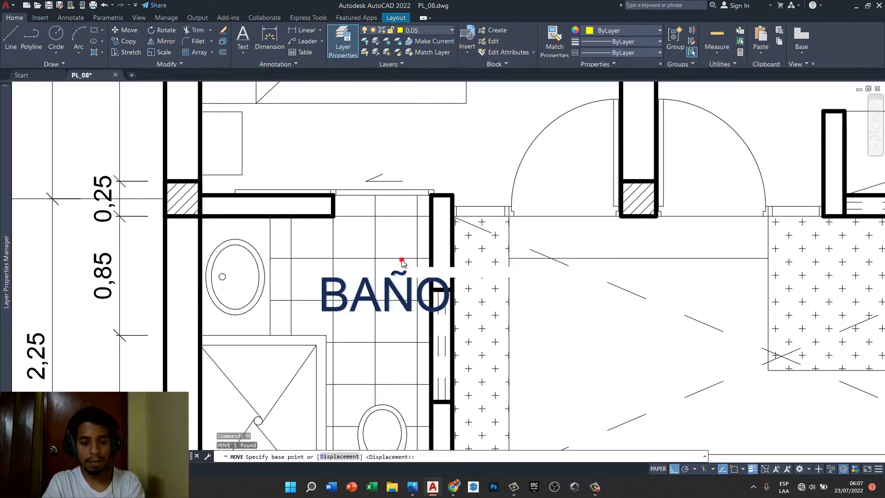
pyautogui.click(401, 258)
pyautogui.press('F8')
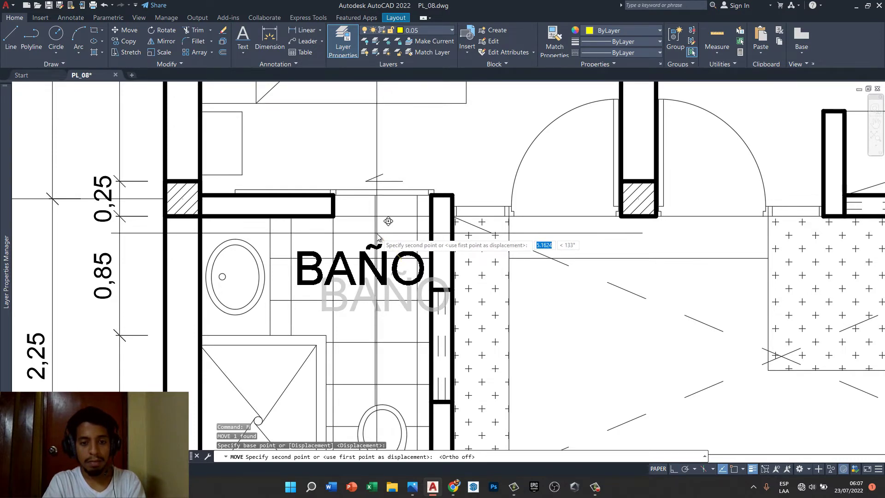
pyautogui.click(376, 234)
pyautogui.scroll(-2, 387, 257)
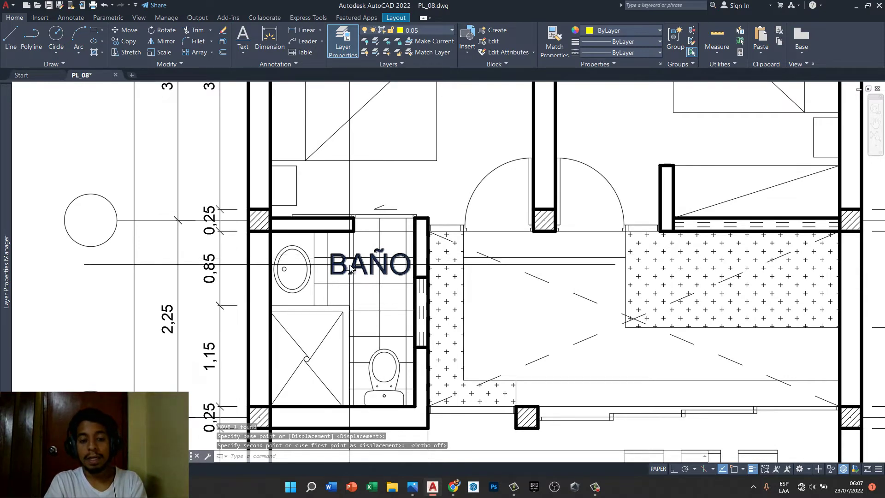
pyautogui.scroll(2, 329, 272)
pyautogui.scroll(2, 330, 275)
pyautogui.scroll(2, 329, 275)
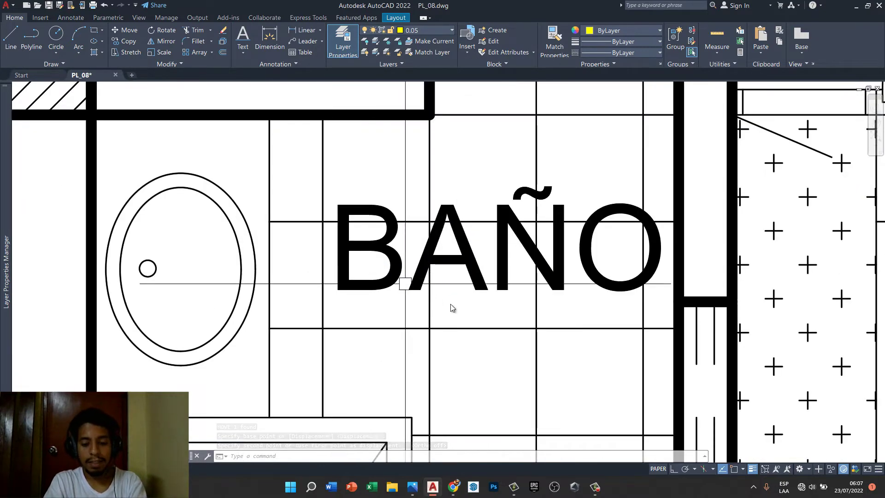
# - Draw a horizontal Ortho line from the right wall to under BAÑO's left side
pyautogui.press('Return')
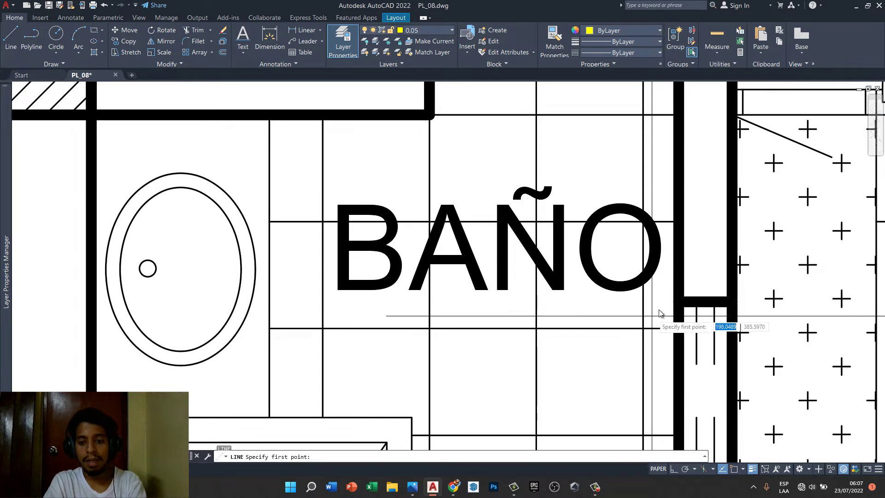
pyautogui.click(666, 300)
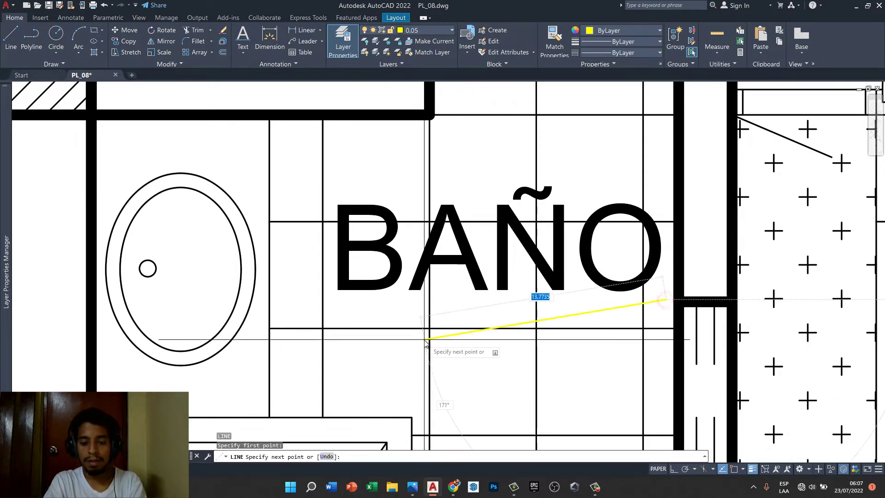
pyautogui.press('F8')
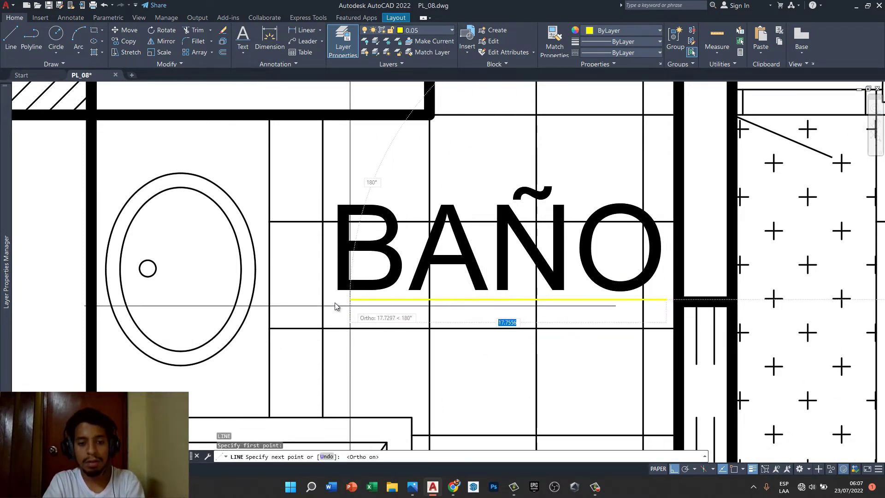
pyautogui.click(264, 308)
pyautogui.press('Return')
pyautogui.write('c')
pyautogui.press('Return')
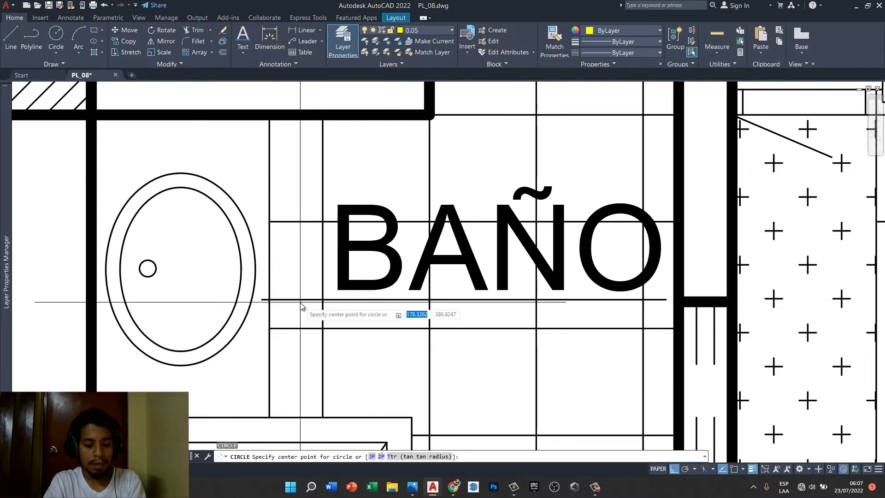
# - With object snap back on, draw a circle centred on the underline left of BAÑO
pyautogui.press('F3')
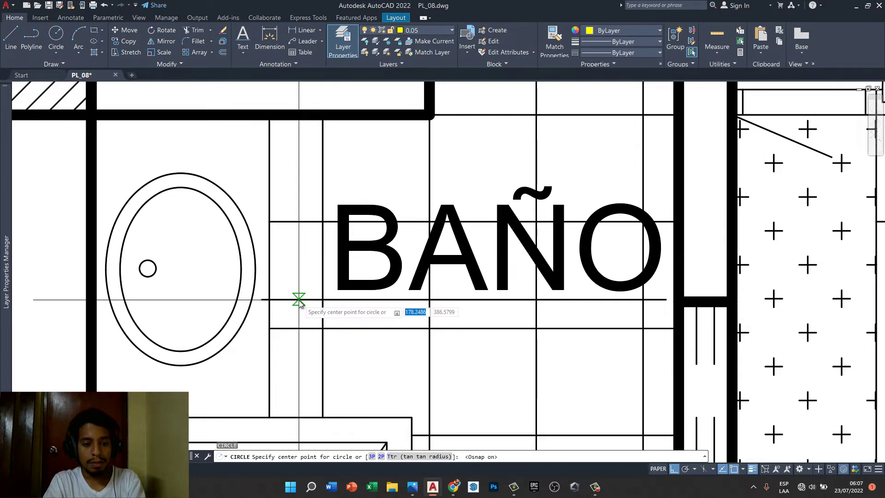
pyautogui.click(300, 299)
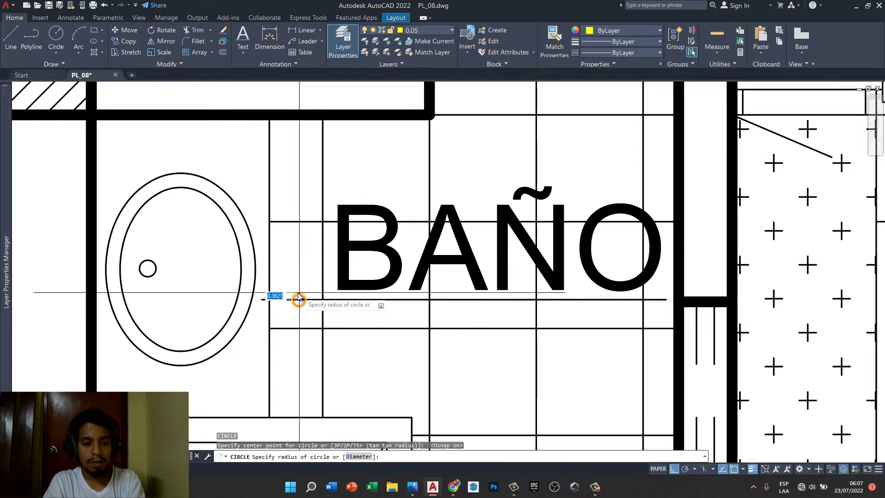
pyautogui.click(261, 300)
pyautogui.scroll(-2, 286, 295)
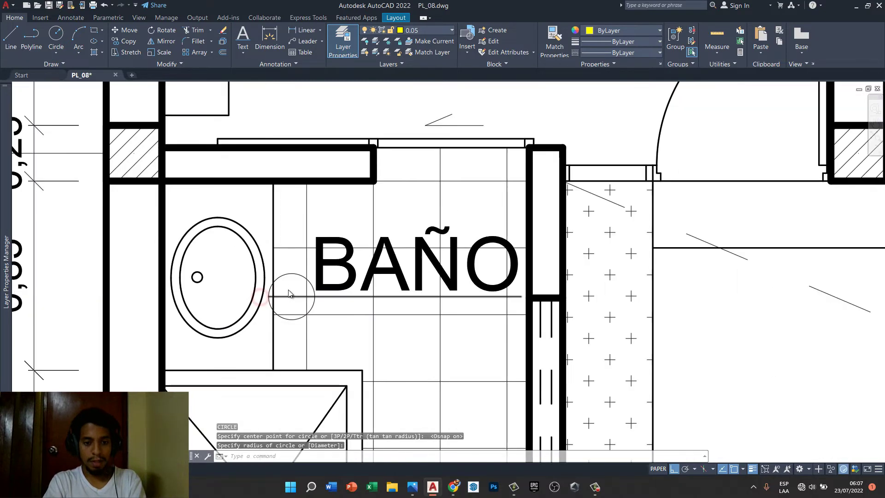
pyautogui.scroll(-2, 295, 291)
pyautogui.scroll(2, 316, 282)
pyautogui.scroll(2, 242, 311)
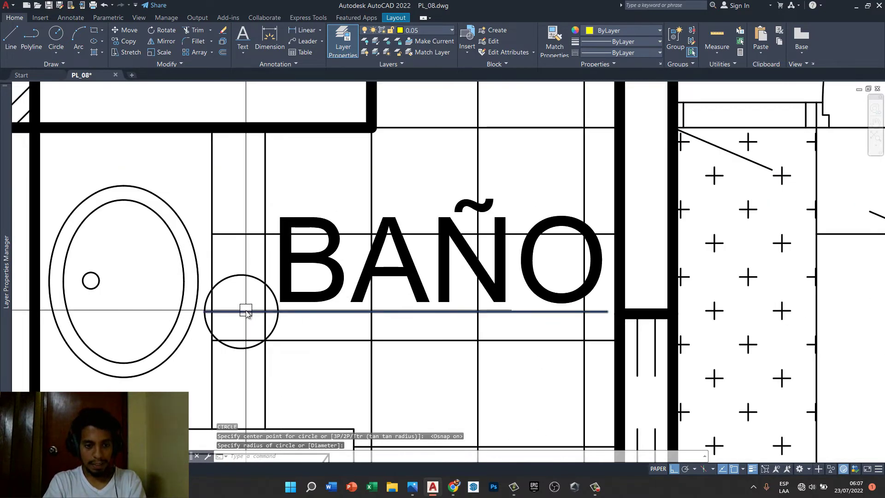
# - Shrink the marker circle using its left quadrant grip
pyautogui.click(248, 284)
pyautogui.scroll(2, 249, 284)
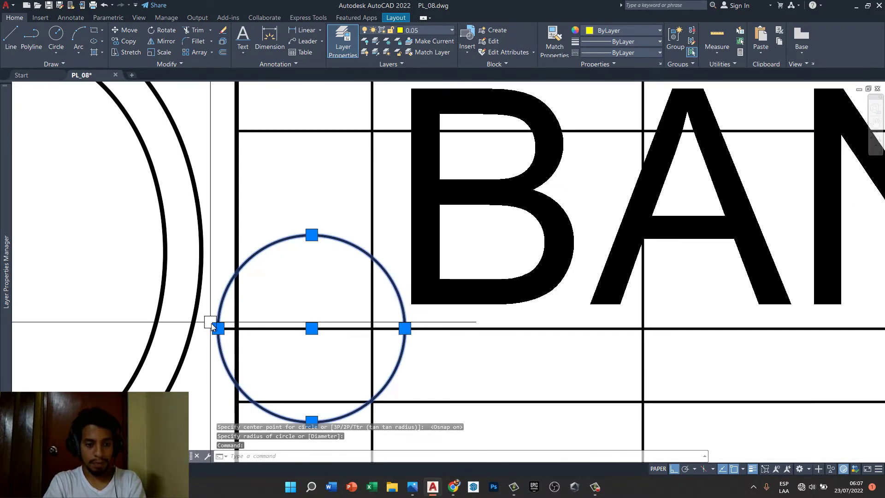
pyautogui.click(218, 327)
pyautogui.click(238, 328)
pyautogui.scroll(-2, 242, 322)
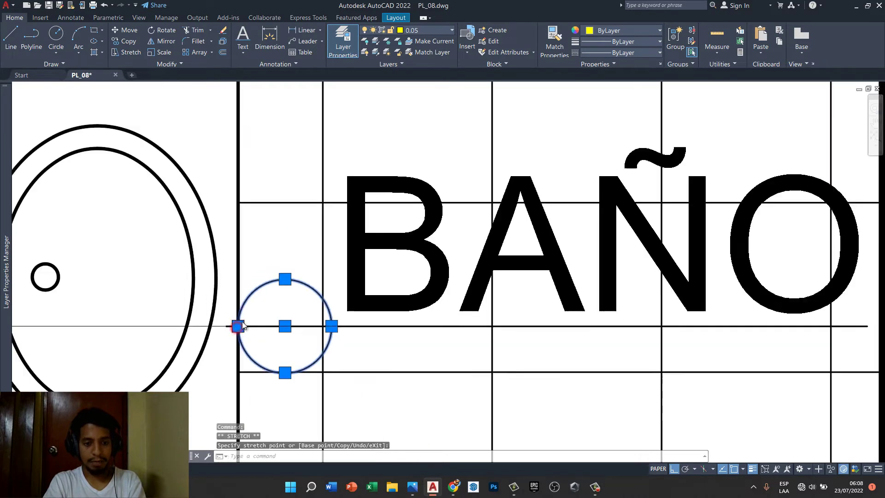
pyautogui.press('Escape')
# - Draw a vertical line through the circle from its top to its bottom quadrant
pyautogui.press('l')
pyautogui.press('Return')
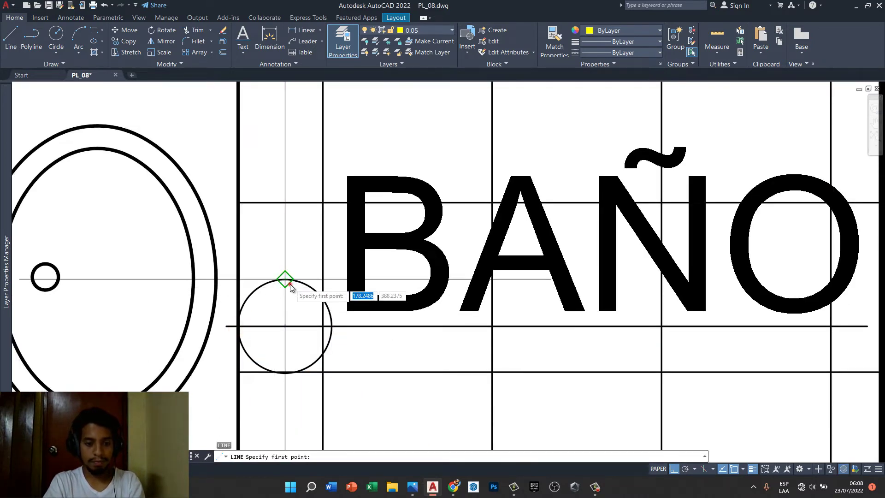
pyautogui.click(290, 287)
pyautogui.click(288, 373)
pyautogui.press('Escape')
pyautogui.press('Escape')
pyautogui.press('Escape')
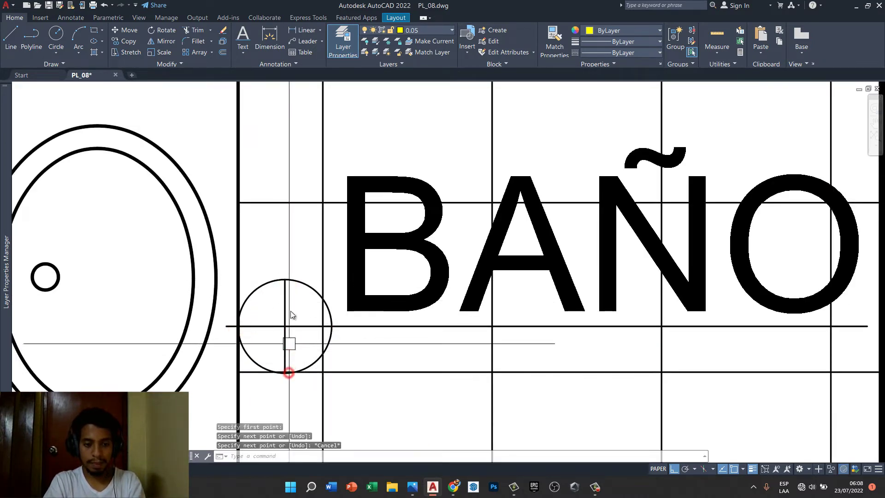
pyautogui.scroll(-3, 291, 311)
pyautogui.scroll(5, 289, 313)
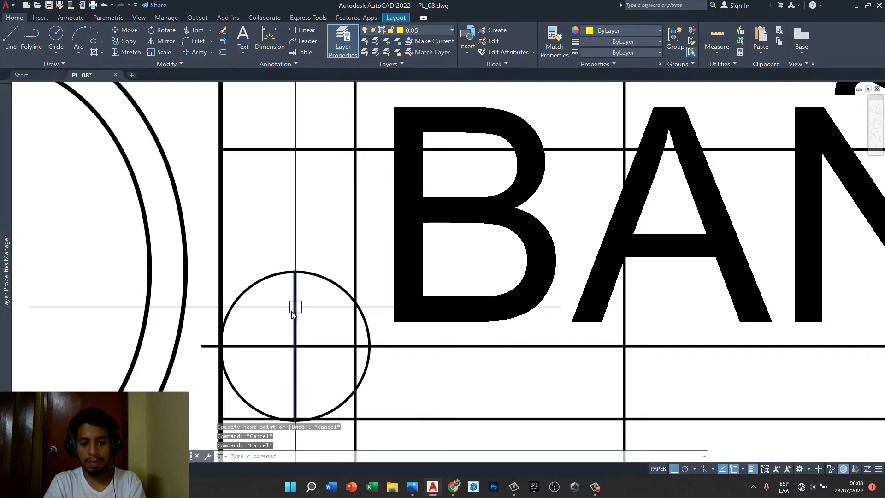
pyautogui.scroll(-2, 289, 314)
pyautogui.scroll(2, 293, 323)
pyautogui.scroll(4, 311, 359)
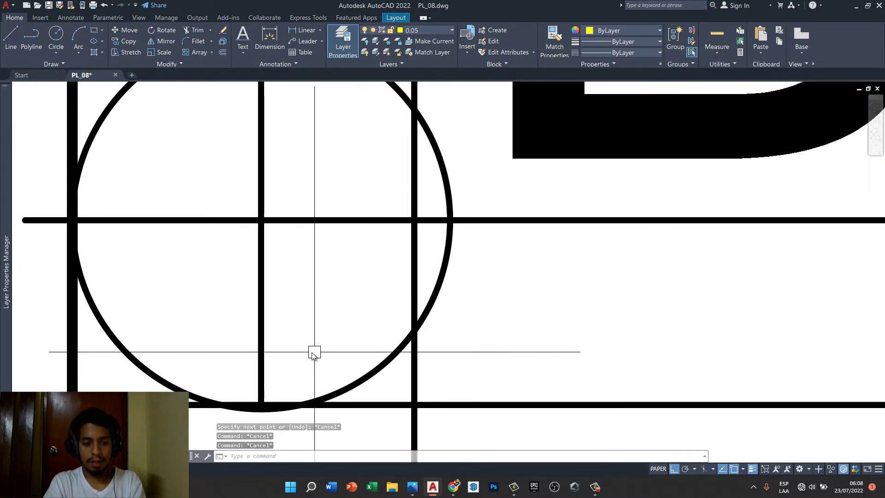
pyautogui.scroll(-4, 306, 356)
pyautogui.scroll(-4, 296, 350)
pyautogui.scroll(-2, 301, 335)
pyautogui.scroll(2, 308, 331)
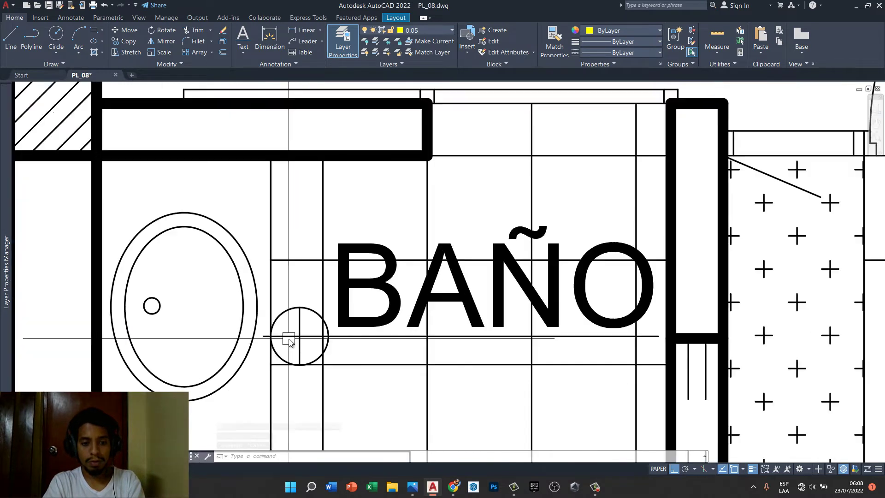
pyautogui.scroll(2, 290, 337)
# - Select the horizontal underline's left grip, then cancel the edit
pyautogui.click(288, 336)
pyautogui.click(249, 339)
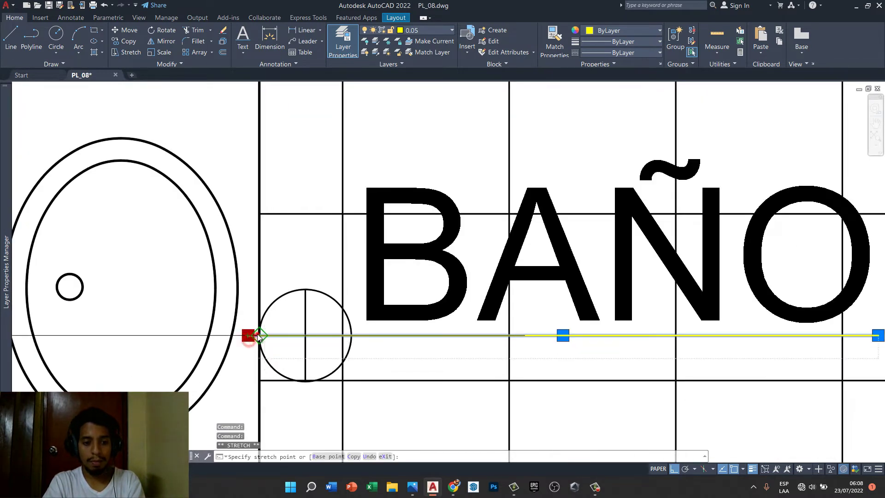
pyautogui.press('Escape')
pyautogui.press('Escape')
# - Hatch the circle's upper-left and lower-right quarters with SOLID fill
pyautogui.write('h')
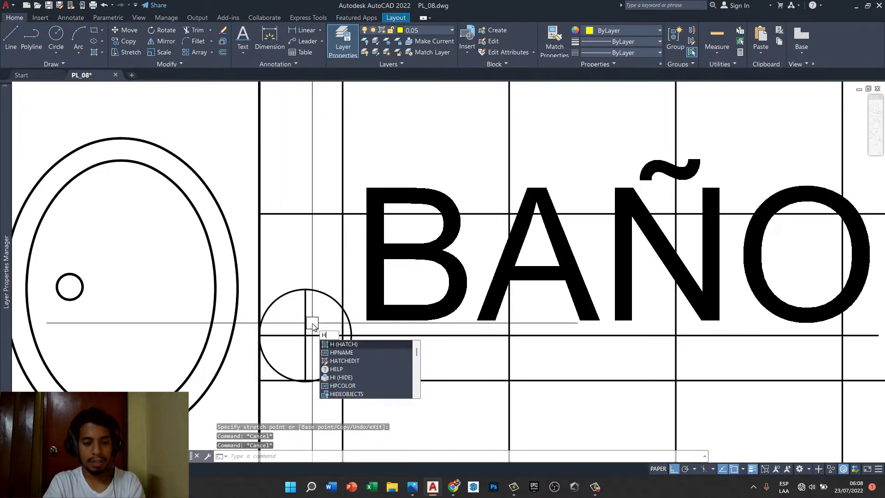
pyautogui.press('Return')
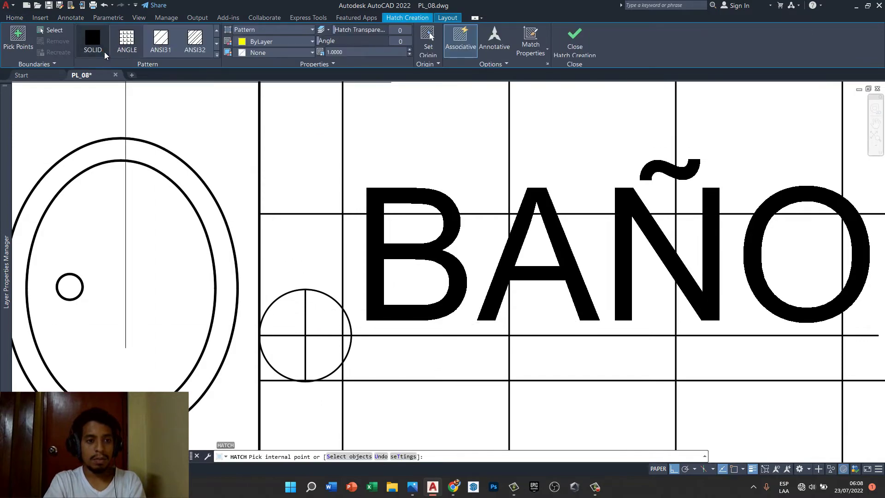
pyautogui.click(284, 321)
pyautogui.click(325, 357)
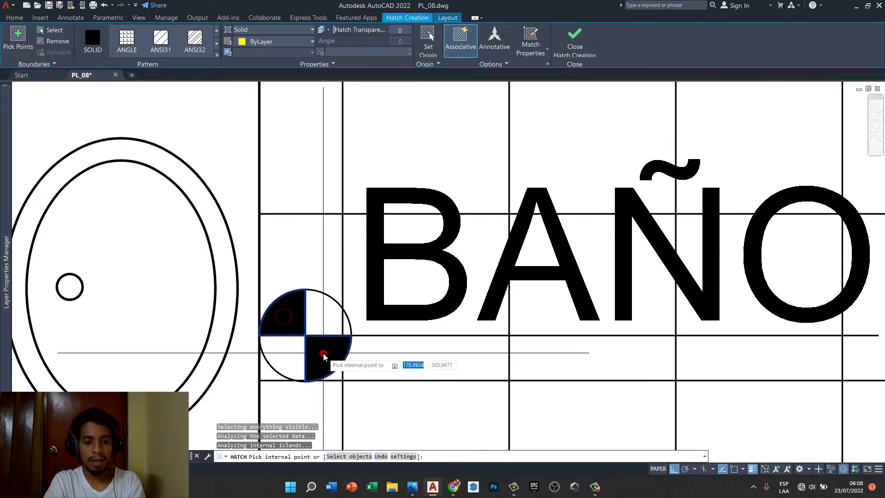
pyautogui.press('Return')
pyautogui.scroll(-8, 314, 297)
pyautogui.scroll(4, 349, 274)
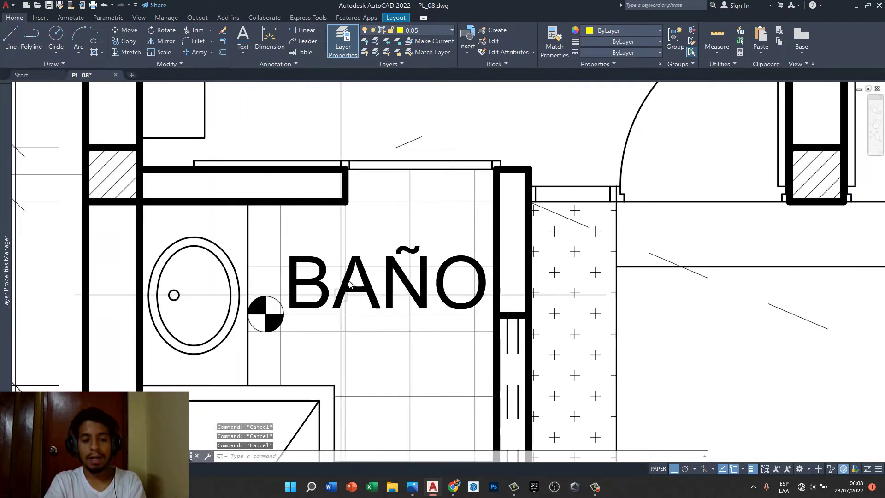
pyautogui.scroll(-2, 354, 279)
pyautogui.scroll(-3, 354, 279)
pyautogui.scroll(6, 352, 280)
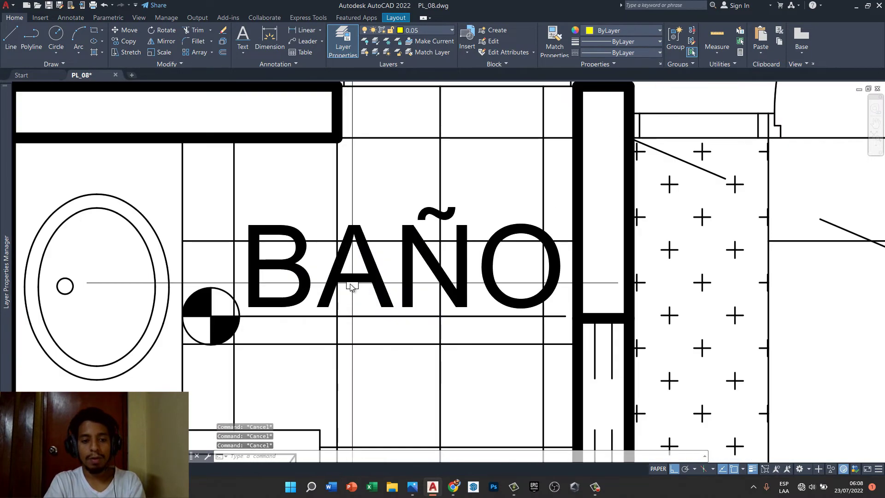
pyautogui.scroll(-3, 396, 284)
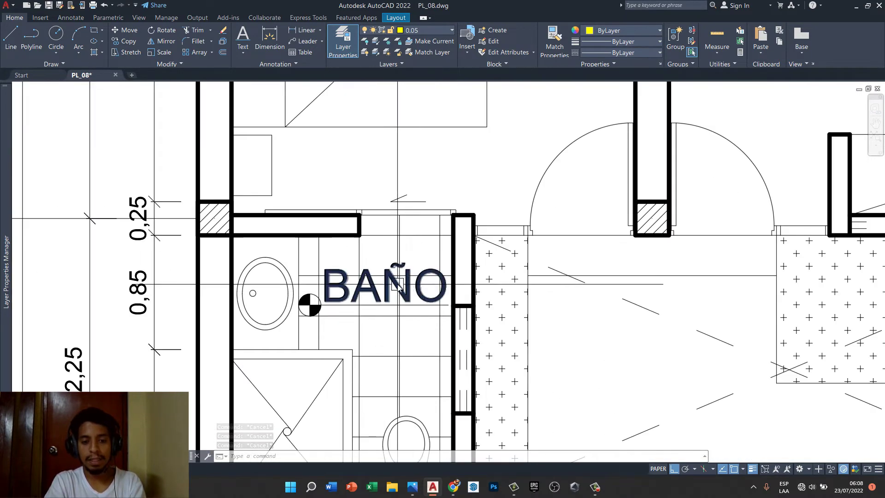
pyautogui.scroll(2, 397, 284)
# - Select and deselect the BAÑO label while zooming to review the marker
pyautogui.click(391, 279)
pyautogui.scroll(2, 431, 272)
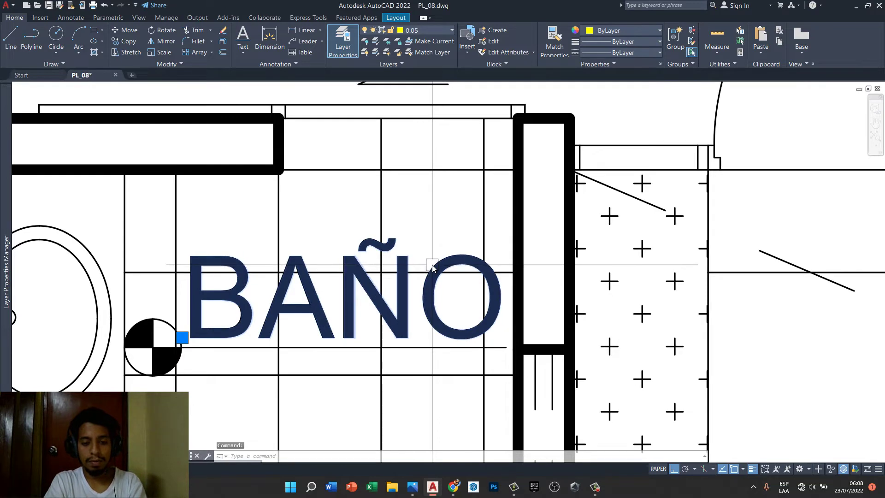
pyautogui.scroll(-2, 307, 310)
pyautogui.scroll(-4, 304, 304)
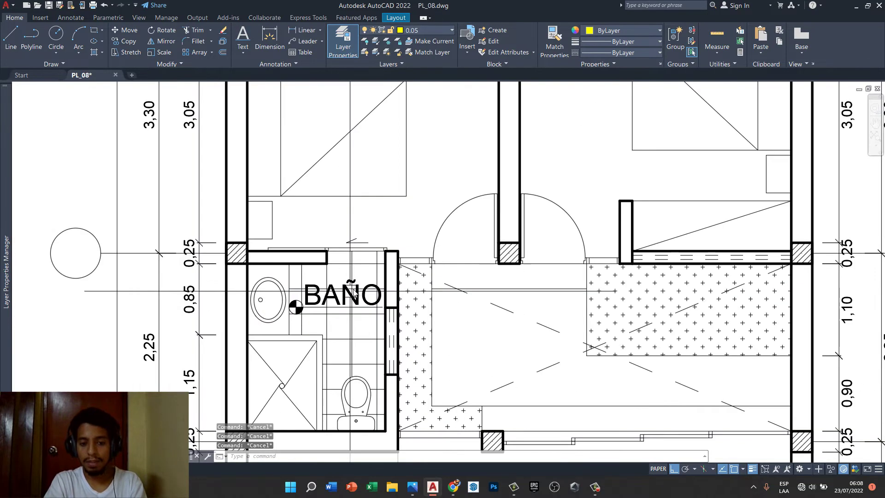
pyautogui.press('Escape')
pyautogui.press('Escape')
pyautogui.press('Escape')
pyautogui.scroll(2, 292, 305)
pyautogui.scroll(4, 293, 305)
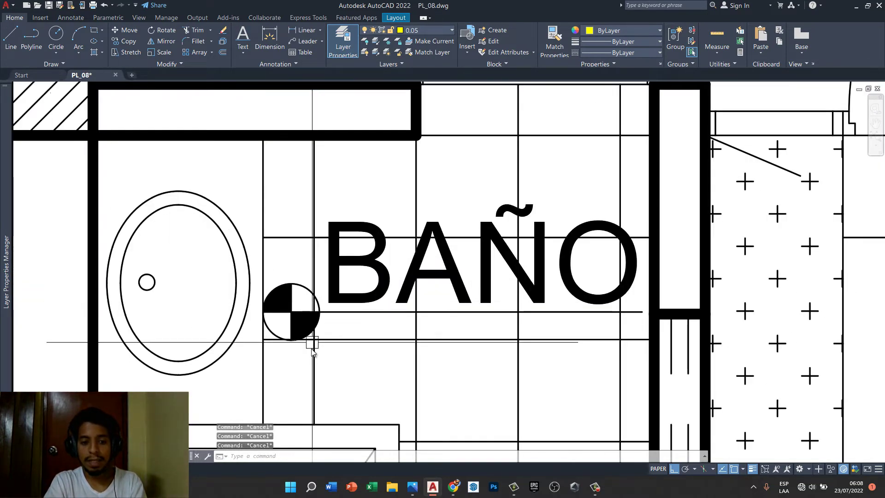
pyautogui.scroll(-4, 300, 337)
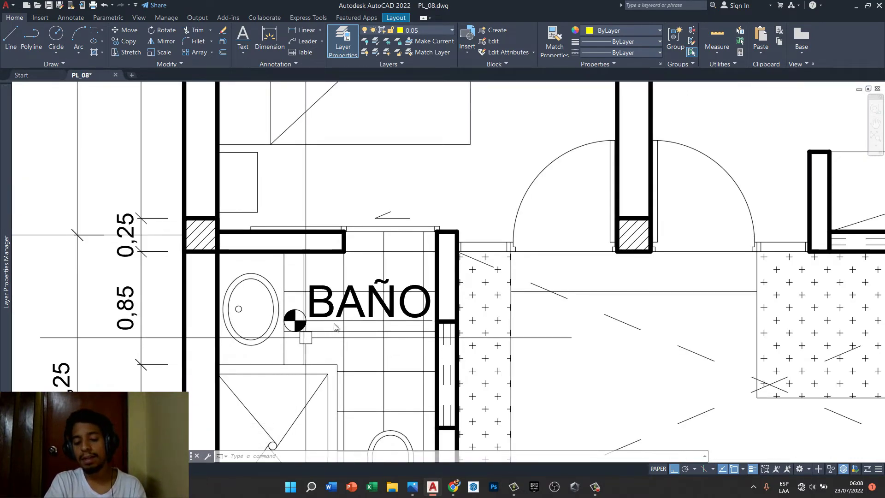
pyautogui.scroll(4, 279, 326)
# - Stretch the vertical line's ends so it pokes out above and below the circle
pyautogui.scroll(2, 309, 297)
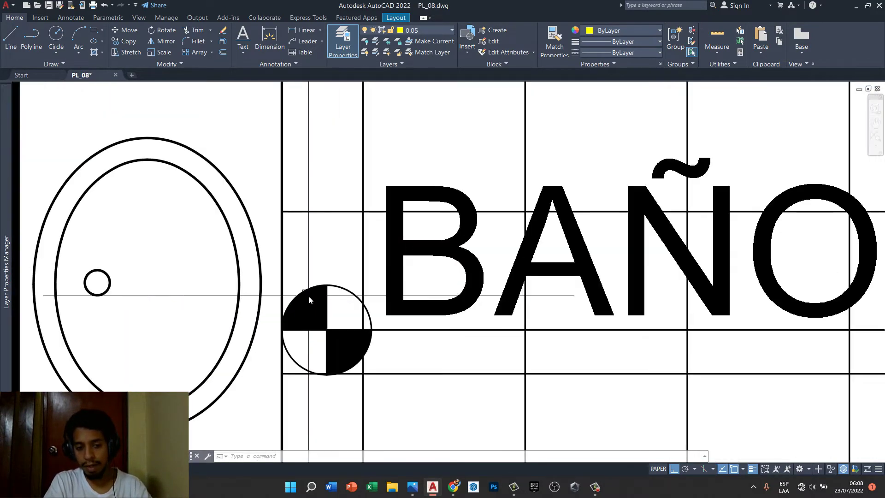
pyautogui.click(327, 289)
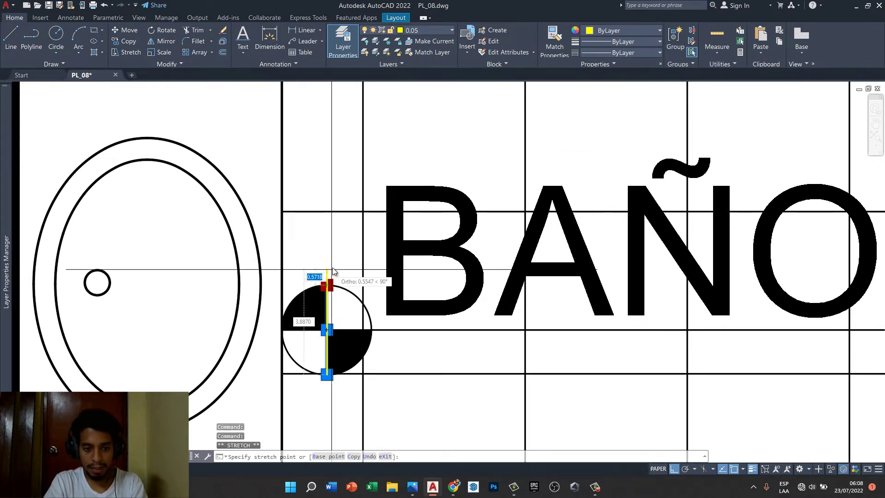
pyautogui.click(333, 268)
pyautogui.click(329, 374)
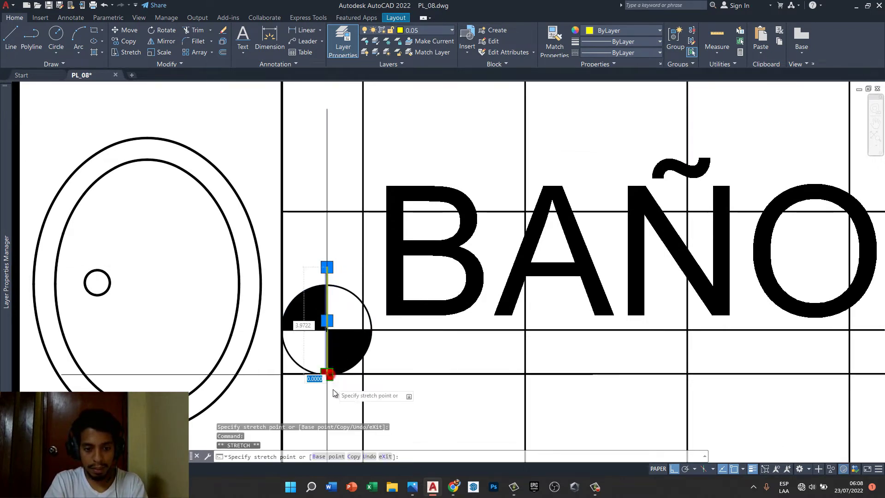
pyautogui.click(330, 389)
pyautogui.press('Escape')
# - Extend the horizontal underline's left end past the circle's left edge
pyautogui.click(363, 331)
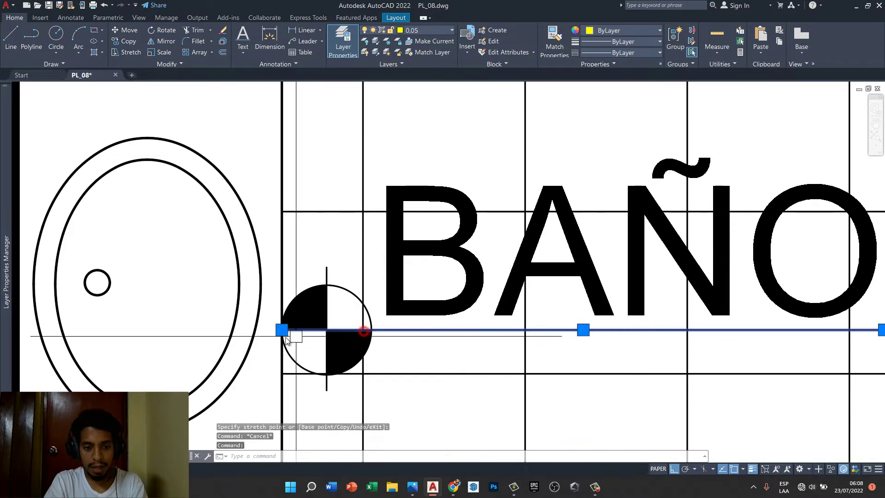
pyautogui.click(281, 330)
pyautogui.click(265, 335)
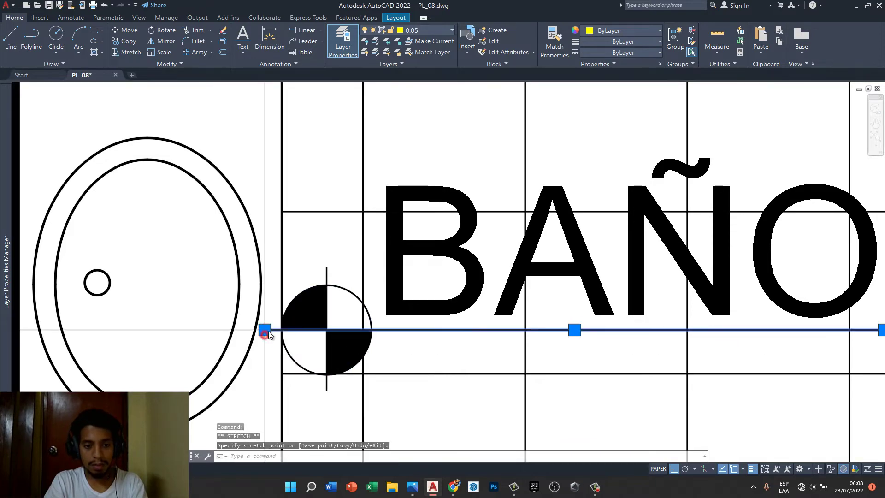
pyautogui.press('Escape')
pyautogui.press('Escape')
pyautogui.press('Escape')
pyautogui.scroll(-2, 268, 331)
pyautogui.scroll(-5, 360, 304)
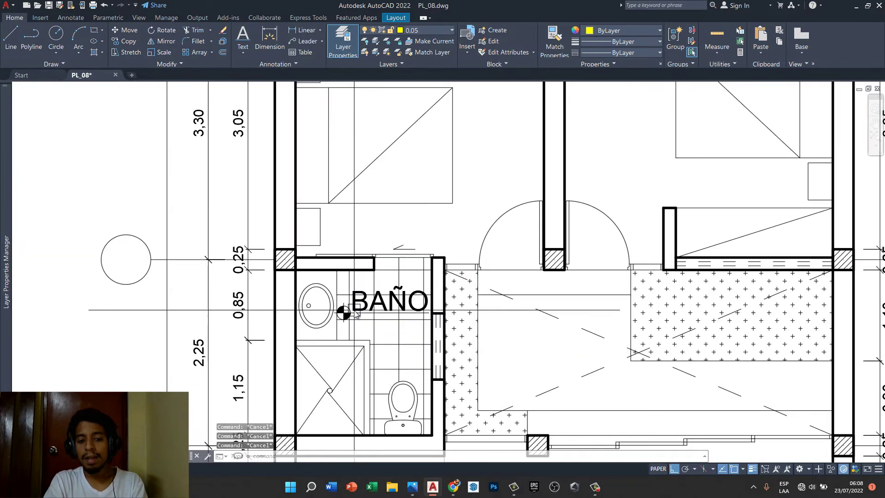
pyautogui.scroll(2, 407, 286)
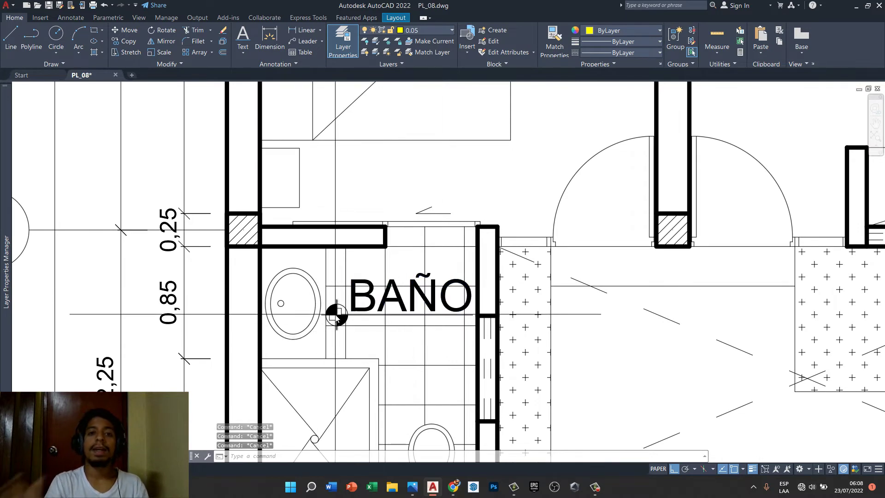
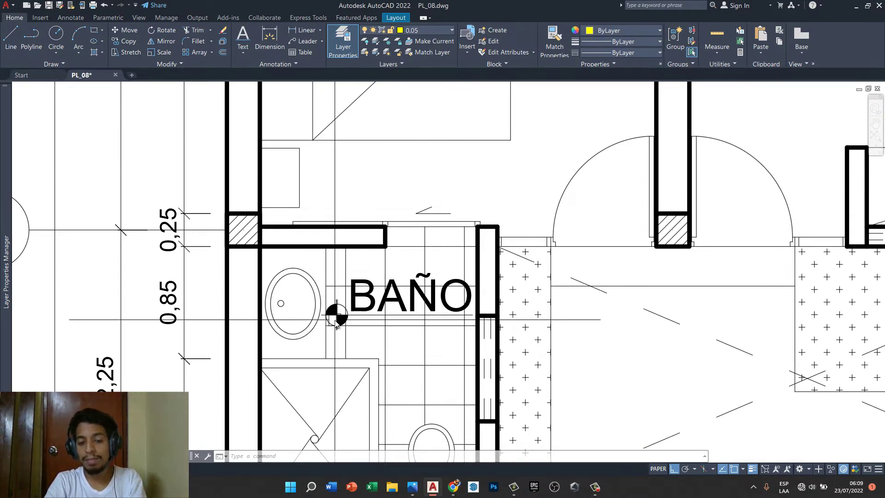
# - Copy the BAÑO room label to a spot just below itself
pyautogui.scroll(2, 381, 316)
pyautogui.scroll(-2, 385, 314)
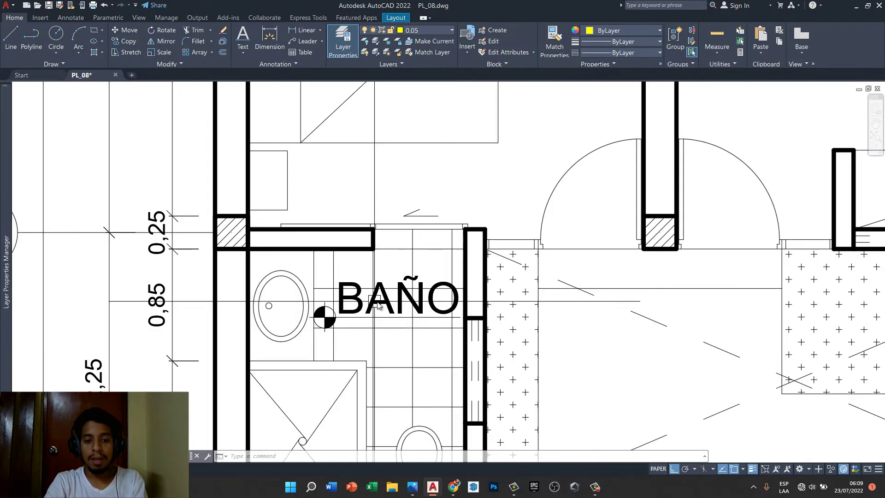
pyautogui.scroll(-2, 389, 309)
pyautogui.click(394, 308)
pyautogui.scroll(2, 394, 308)
pyautogui.write('cp')
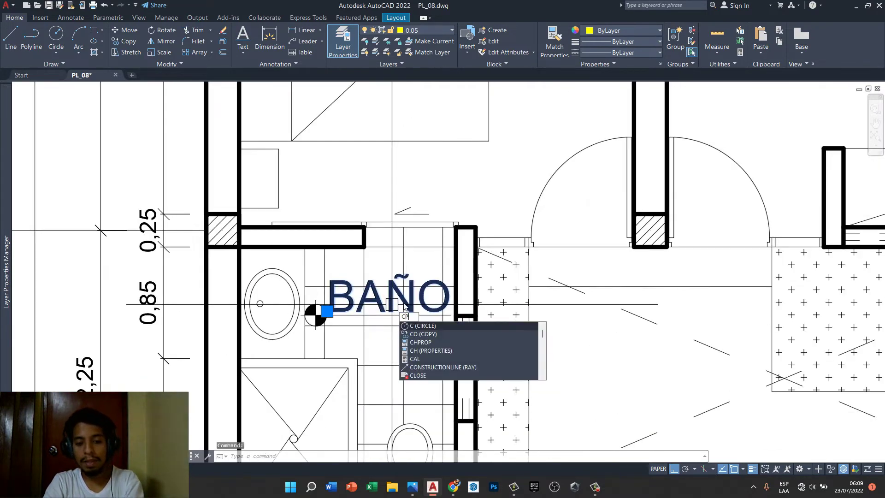
pyautogui.press('Return')
pyautogui.click(411, 305)
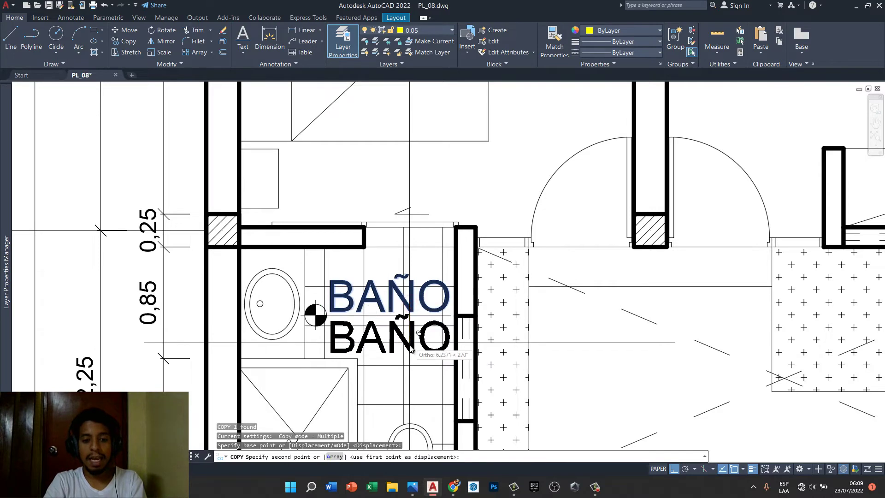
pyautogui.click(401, 336)
pyautogui.press('Escape')
pyautogui.press('Escape')
# - Change the copied text to read 'NPT + 0.30m'
pyautogui.scroll(4, 401, 336)
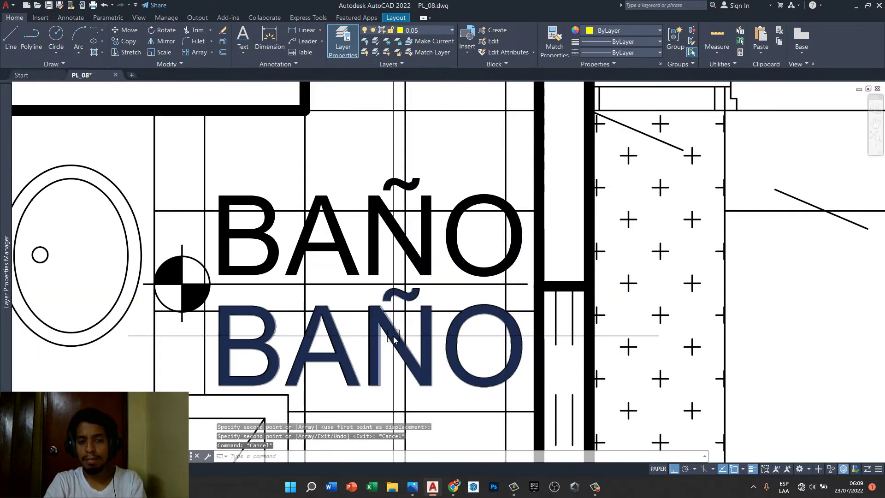
pyautogui.click(394, 339)
pyautogui.doubleClick(393, 338)
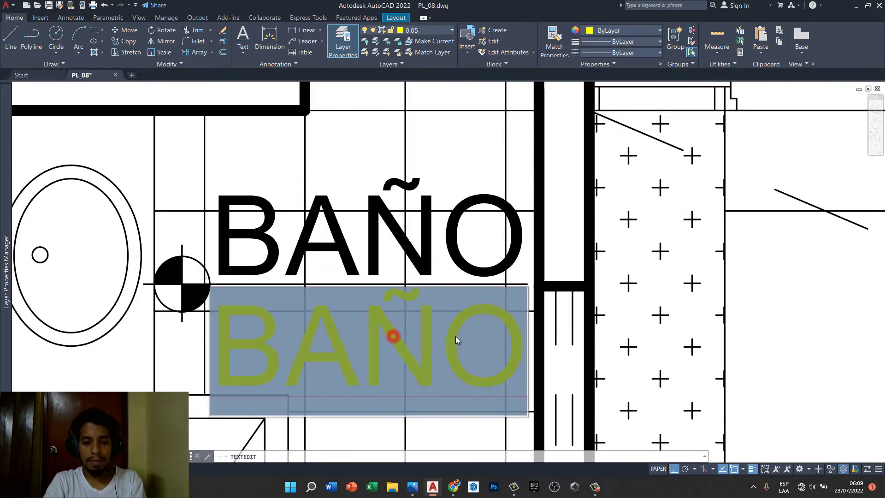
pyautogui.write('NP')
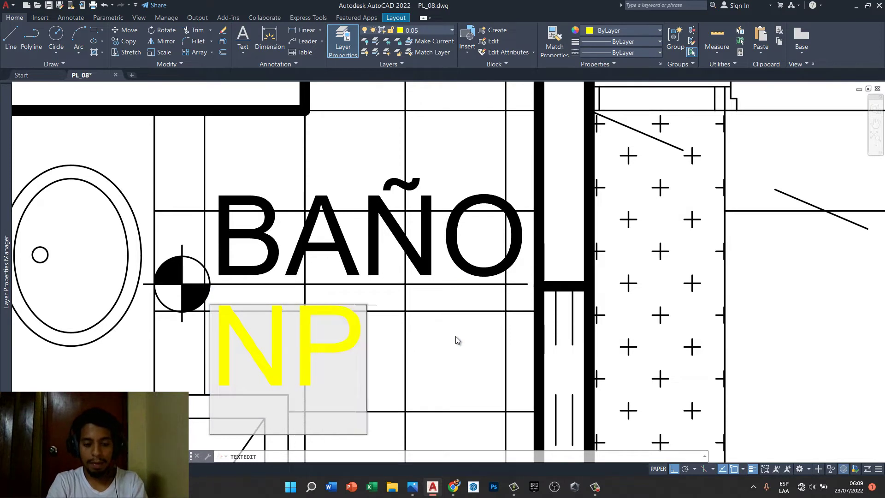
pyautogui.write('T')
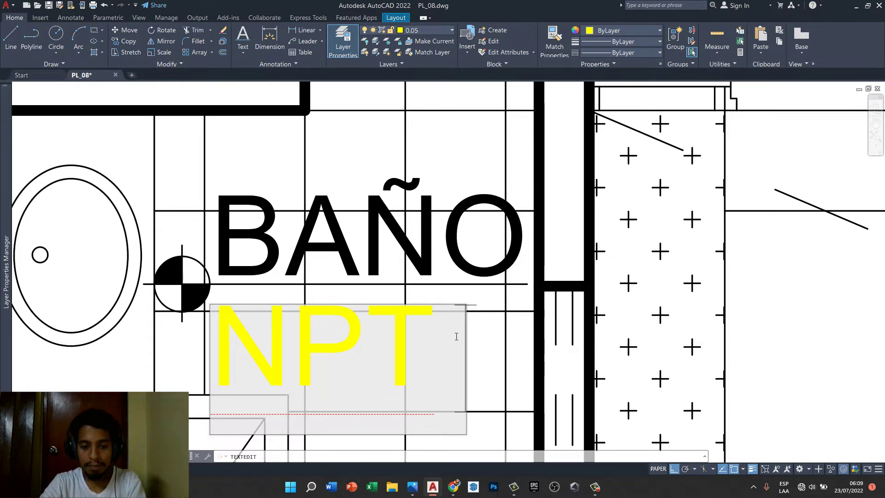
pyautogui.write(' +')
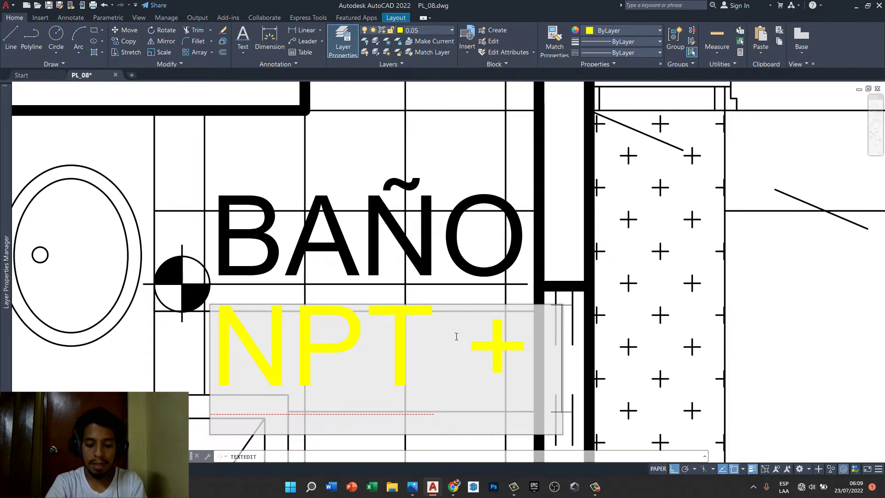
pyautogui.write(' 0.')
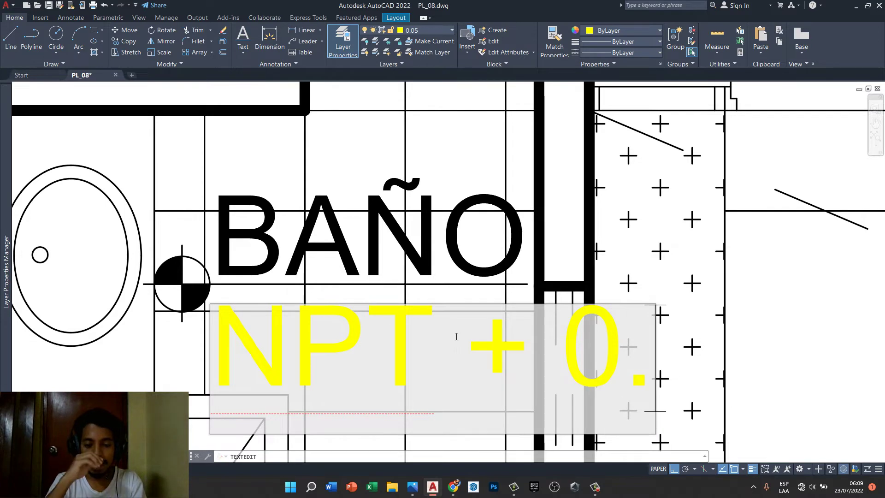
pyautogui.write('30')
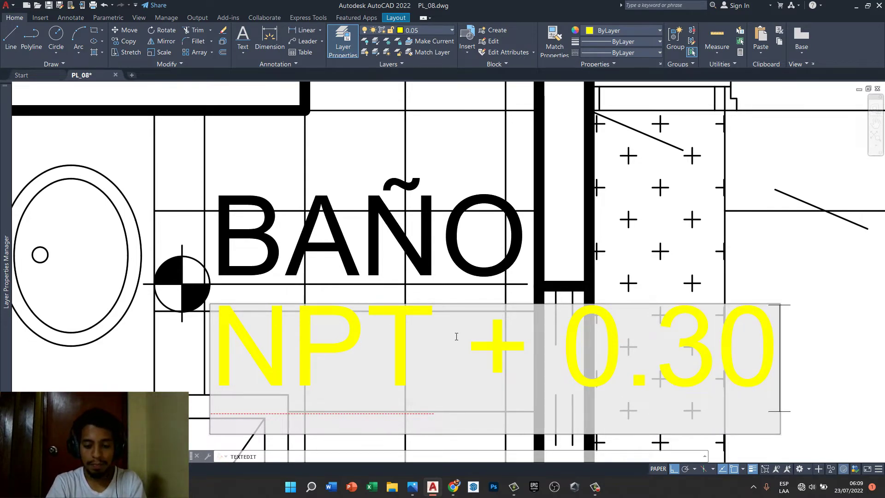
pyautogui.write('m')
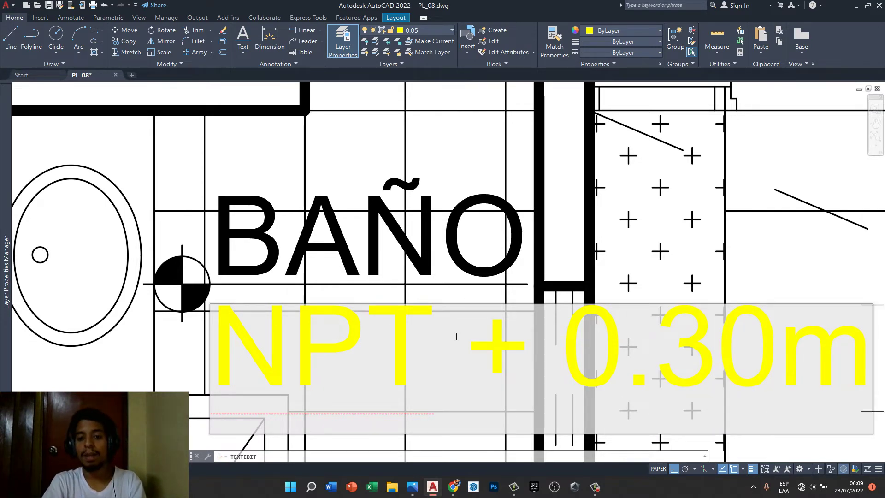
pyautogui.click(572, 275)
pyautogui.press('Escape')
pyautogui.press('Escape')
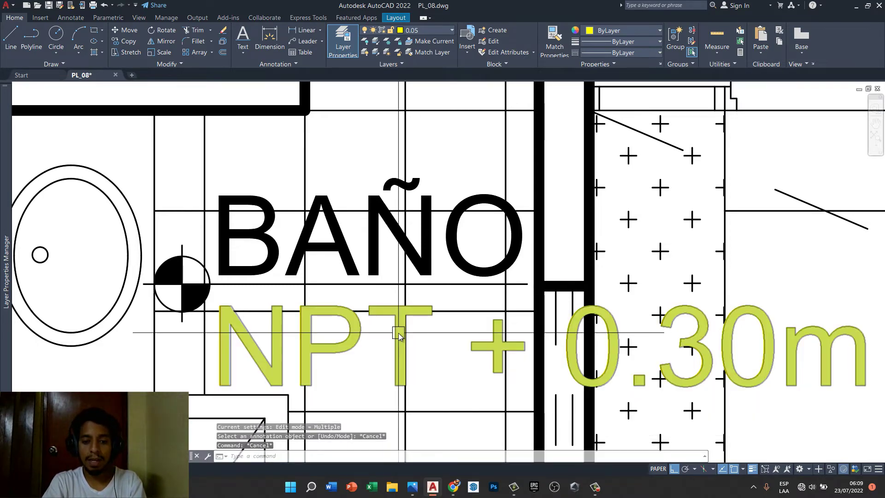
# - Scale the NPT + 0.30m note down to a smaller size
pyautogui.click(394, 333)
pyautogui.write('ec')
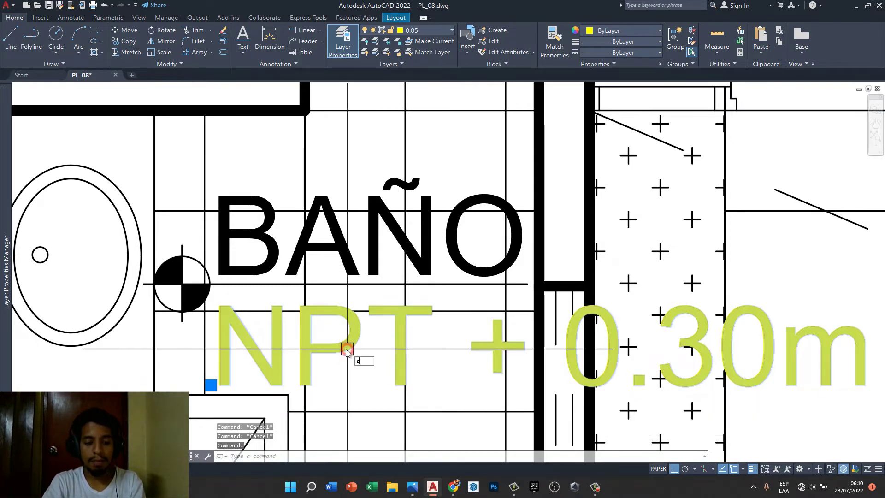
pyautogui.press('Return')
pyautogui.click(277, 357)
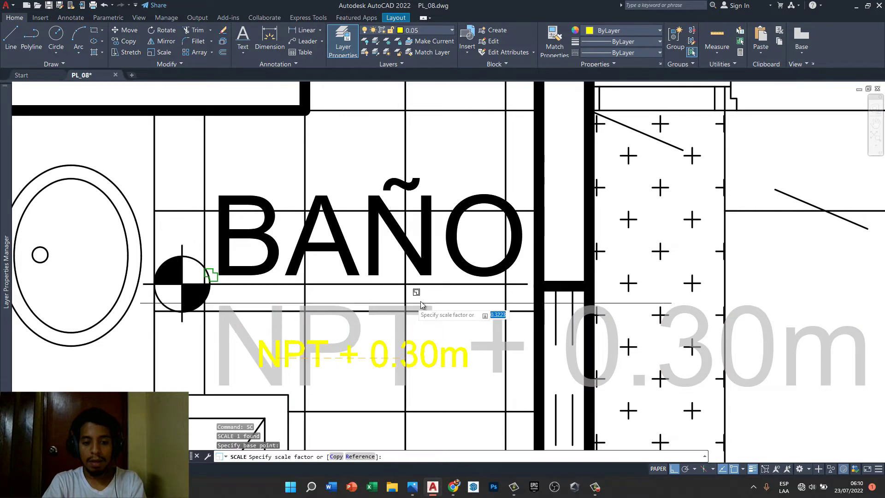
pyautogui.press('F3')
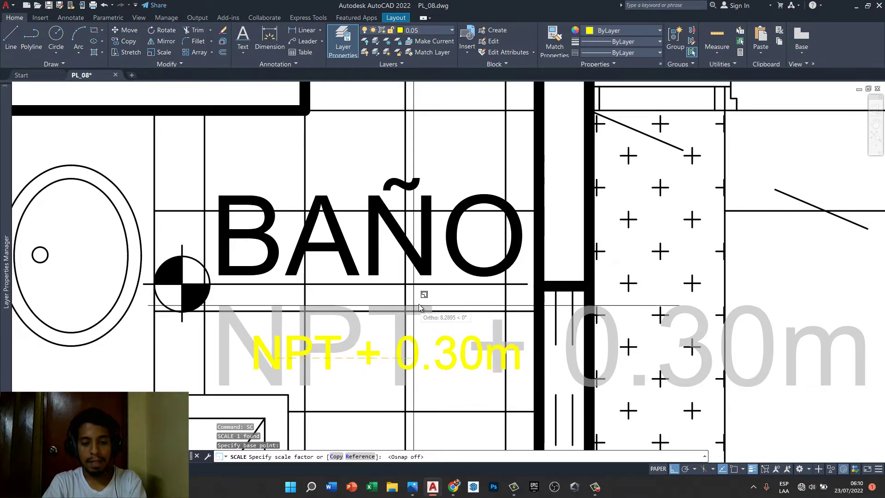
pyautogui.click(425, 304)
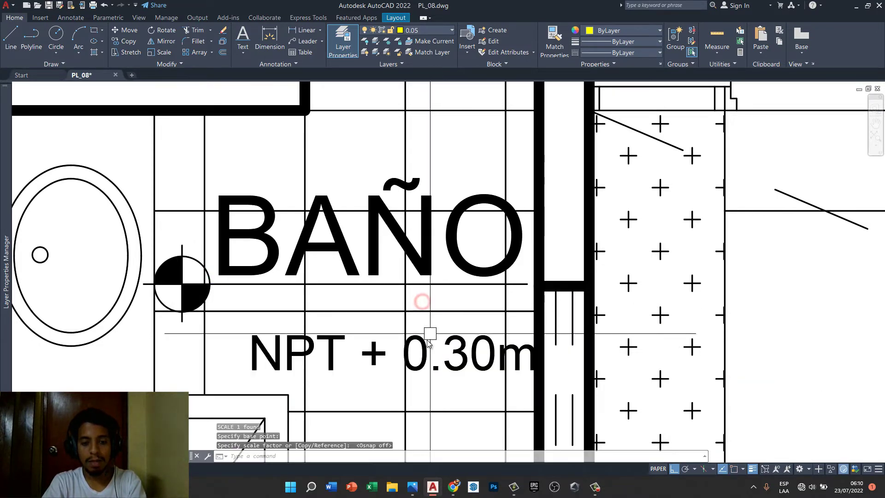
# - Move the smaller NPT note directly beneath the BAÑO label
pyautogui.click(406, 359)
pyautogui.write('m')
pyautogui.press('Return')
pyautogui.click(494, 381)
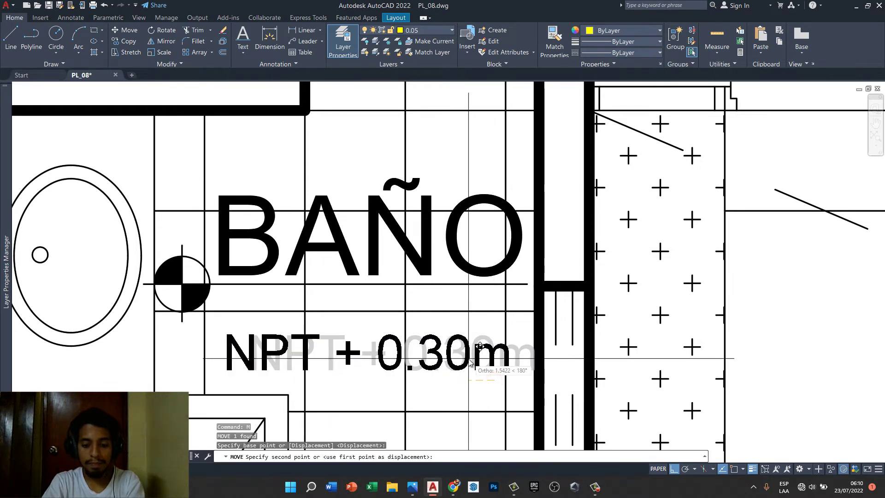
pyautogui.press('F8')
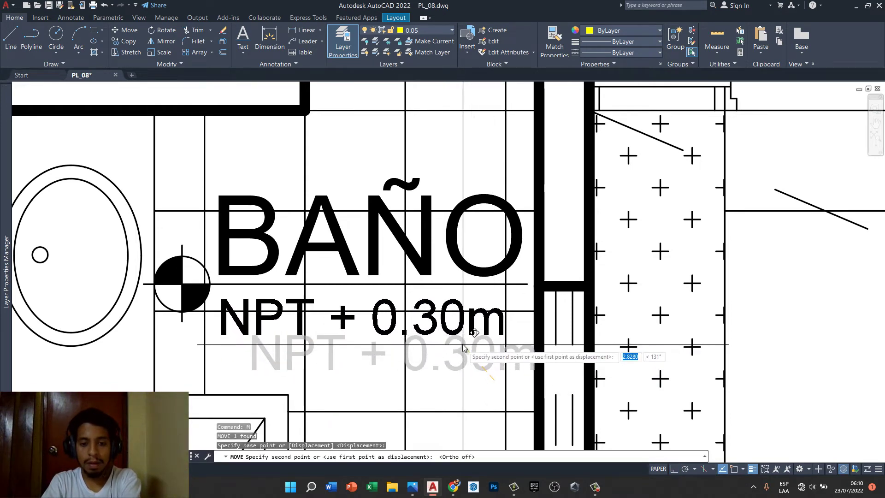
pyautogui.click(467, 343)
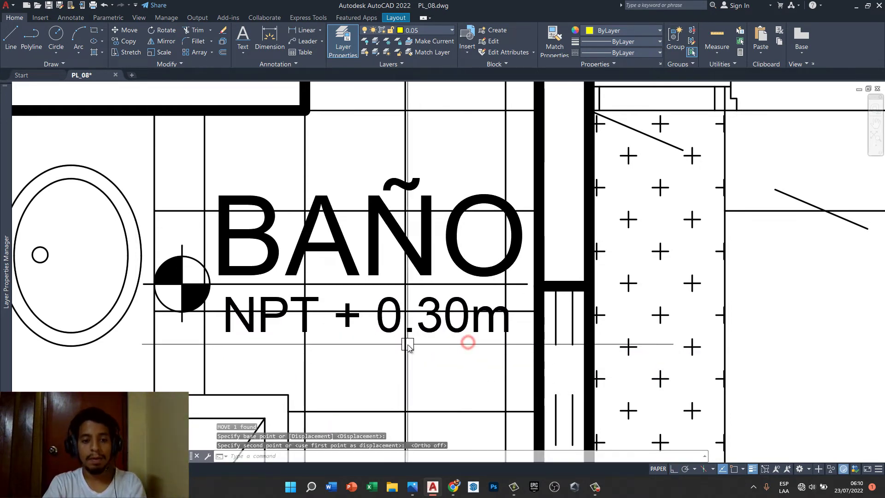
pyautogui.scroll(-10, 408, 273)
pyautogui.scroll(-2, 484, 238)
pyautogui.scroll(-2, 350, 275)
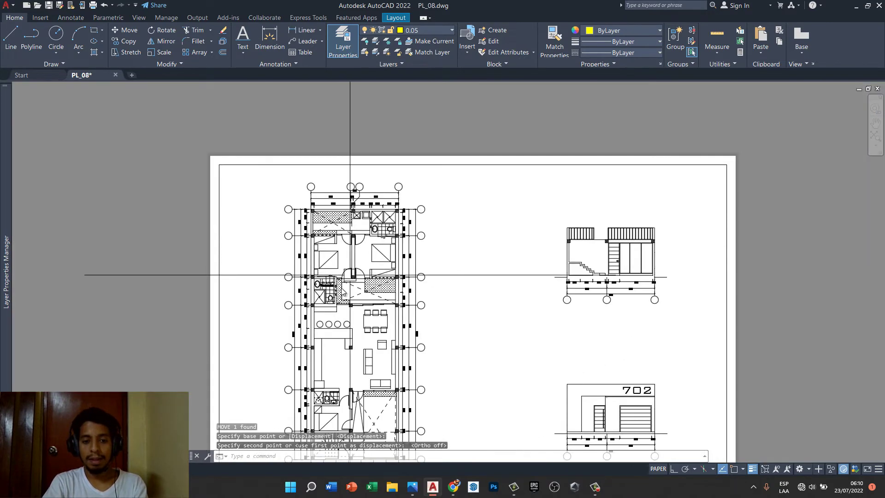
pyautogui.scroll(4, 327, 293)
pyautogui.scroll(4, 323, 277)
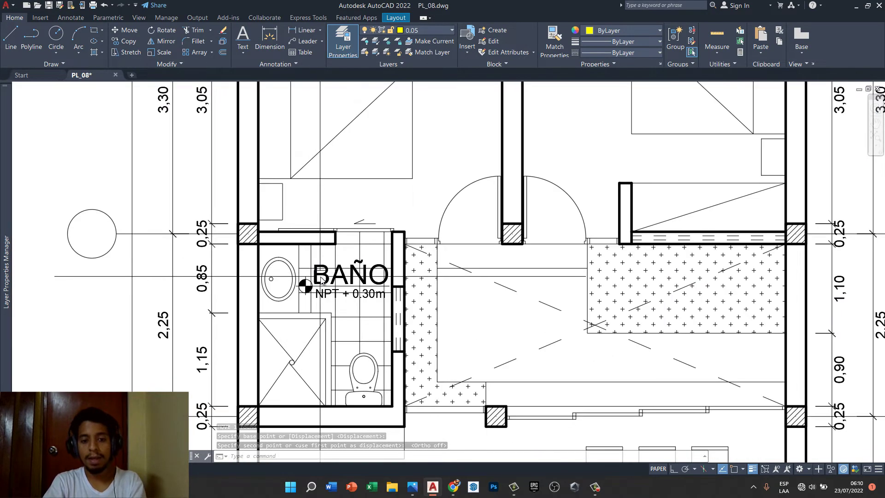
pyautogui.scroll(-3, 355, 256)
pyautogui.scroll(-2, 345, 244)
pyautogui.scroll(-2, 343, 239)
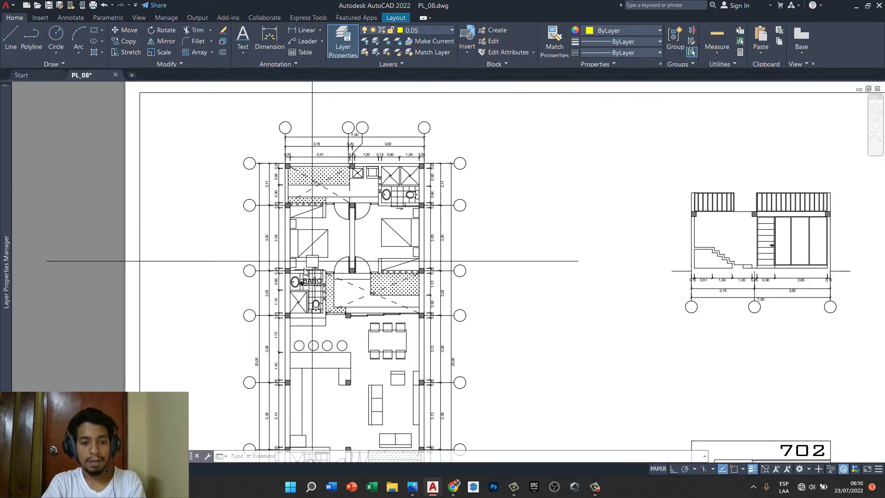
pyautogui.scroll(5, 307, 265)
# - Copy the BAÑO label, level symbol and NPT note into the other bathroom
pyautogui.click(295, 243)
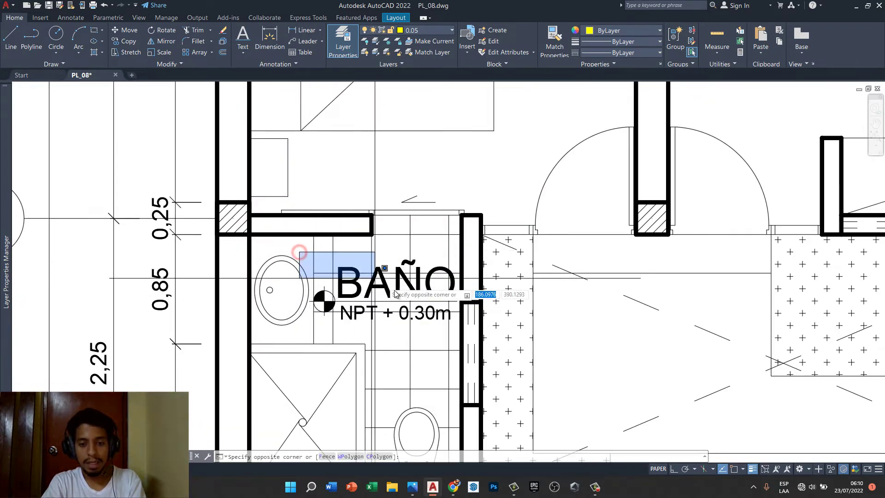
pyautogui.click(469, 354)
pyautogui.write('co')
pyautogui.press('Return')
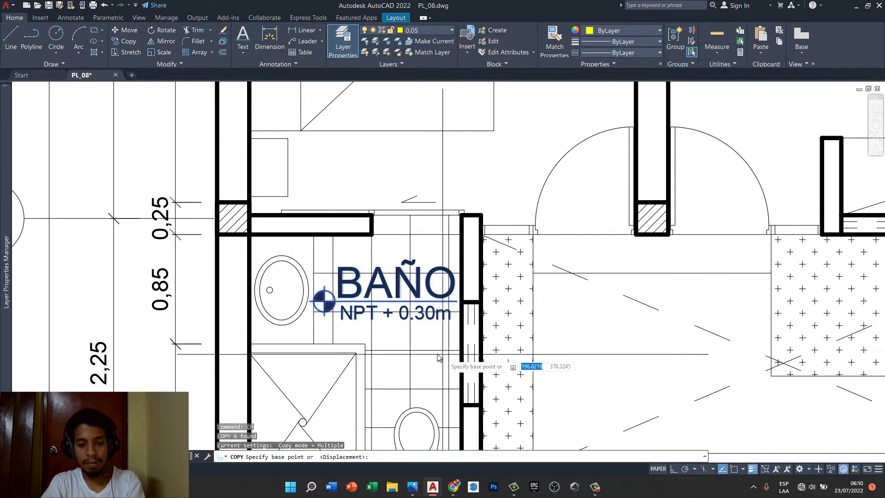
pyautogui.click(474, 364)
pyautogui.scroll(-4, 518, 219)
pyautogui.scroll(3, 461, 273)
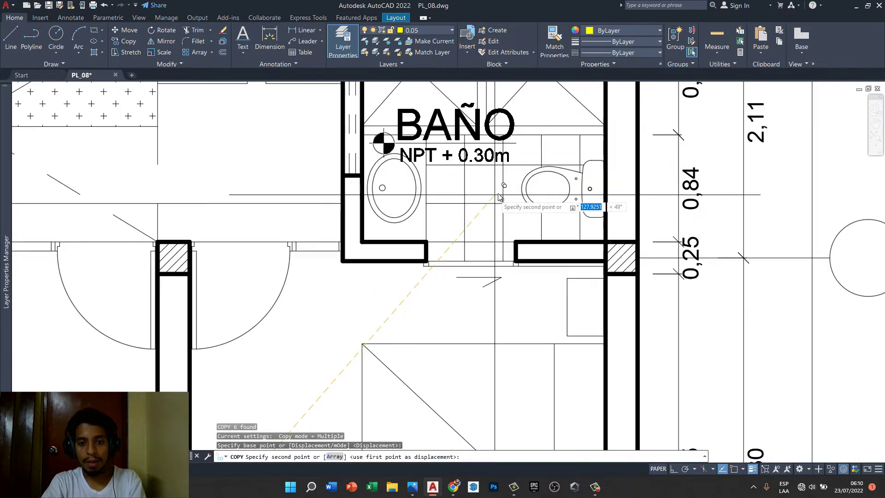
pyautogui.scroll(2, 460, 273)
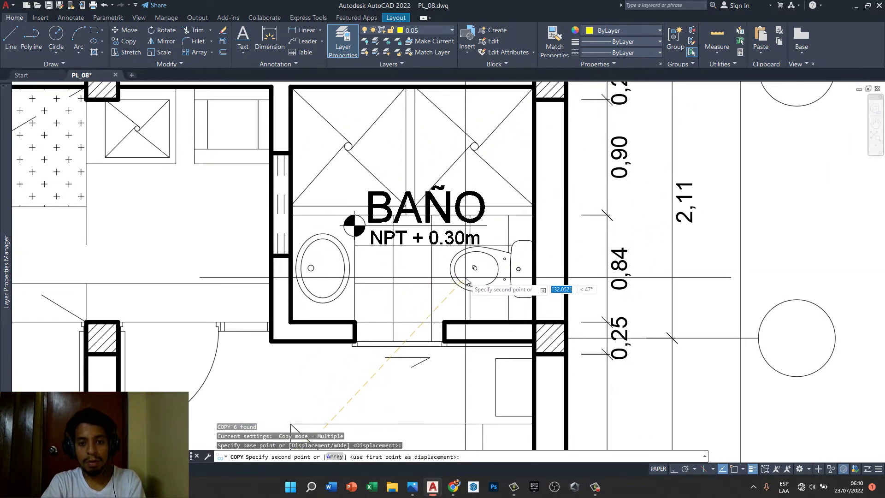
pyautogui.scroll(-2, 467, 265)
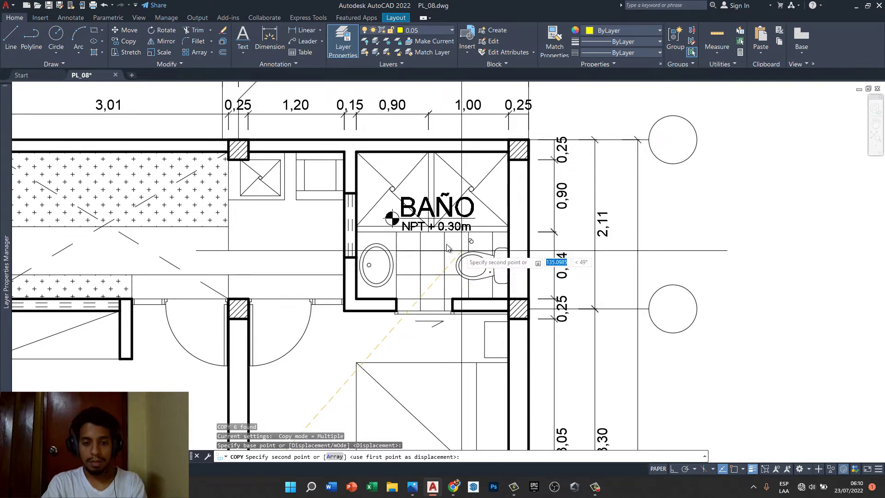
pyautogui.scroll(2, 467, 258)
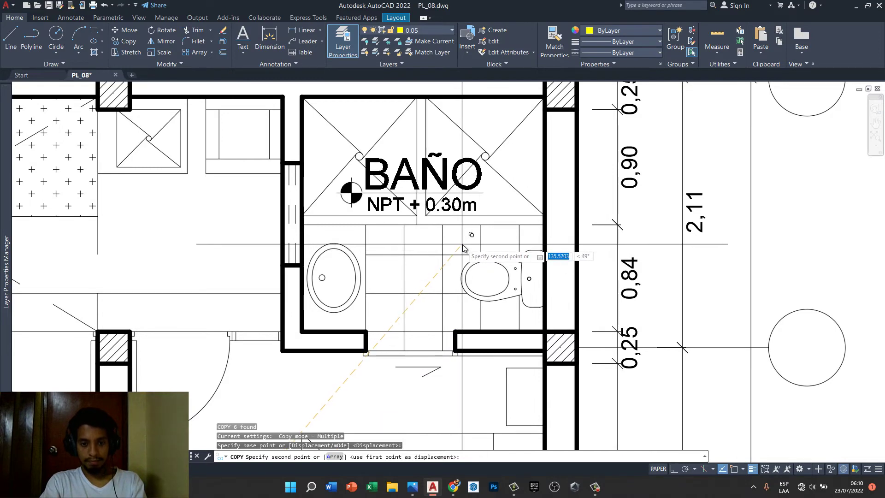
pyautogui.click(464, 248)
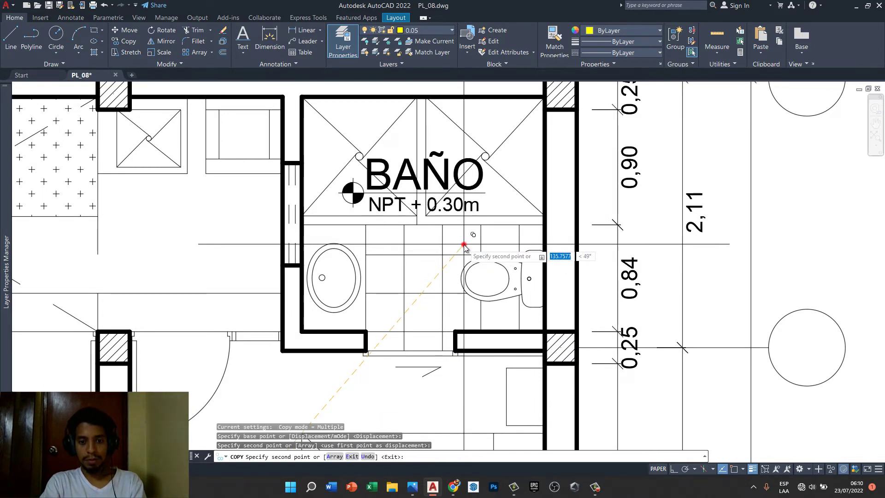
# - Place another copy of the label group inside the left bedroom
pyautogui.scroll(-2, 448, 278)
pyautogui.scroll(-2, 406, 221)
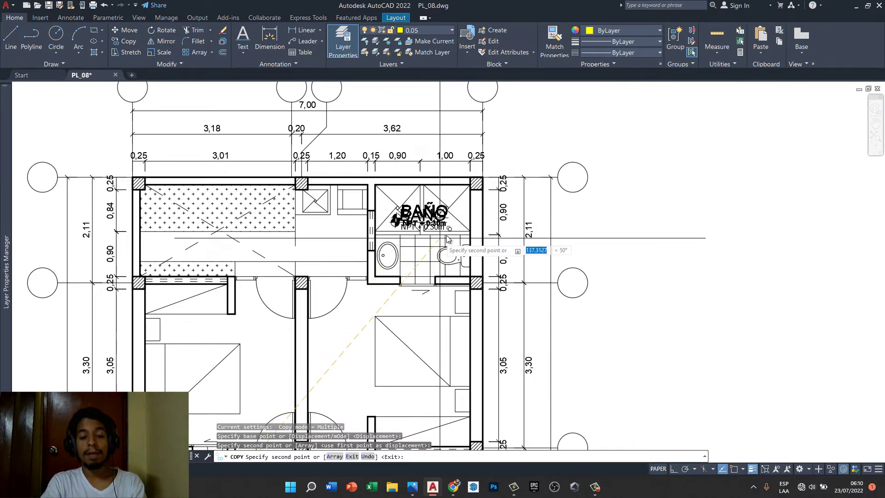
pyautogui.scroll(-2, 417, 204)
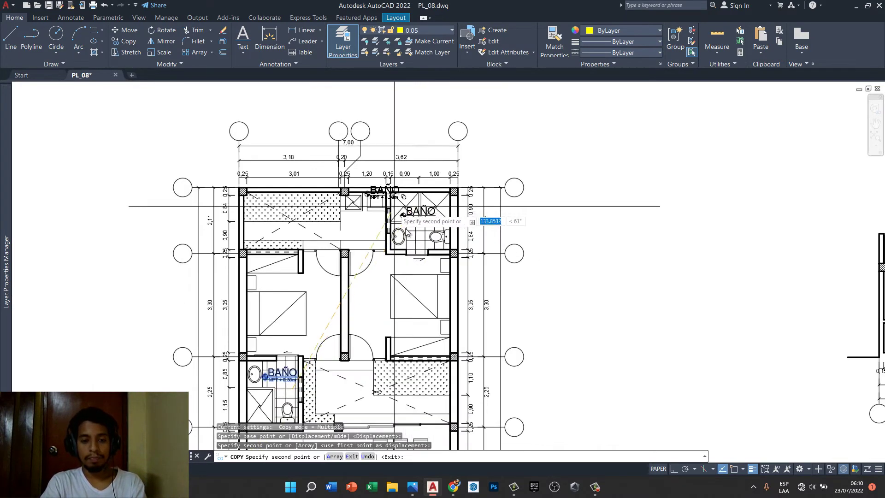
pyautogui.moveTo(409, 281); pyautogui.dragTo(411, 253, button='middle')
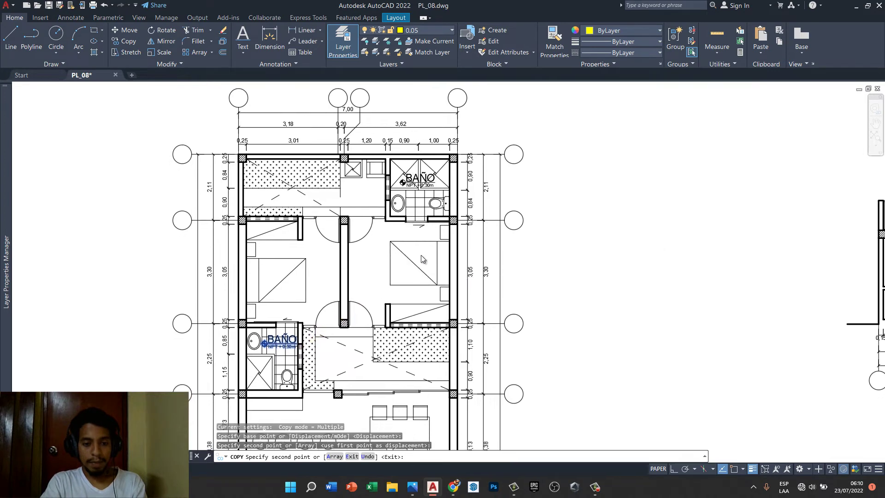
pyautogui.scroll(3, 304, 253)
pyautogui.scroll(-1, 305, 253)
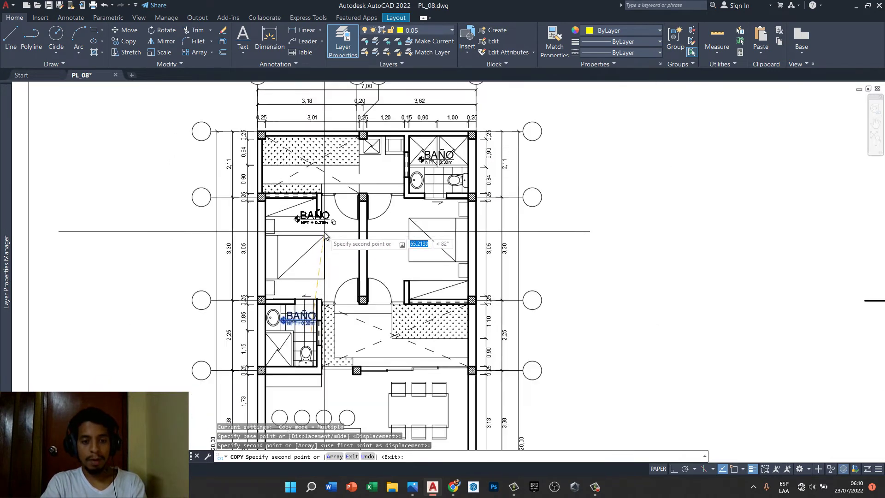
pyautogui.scroll(3, 307, 253)
pyautogui.scroll(3, 313, 257)
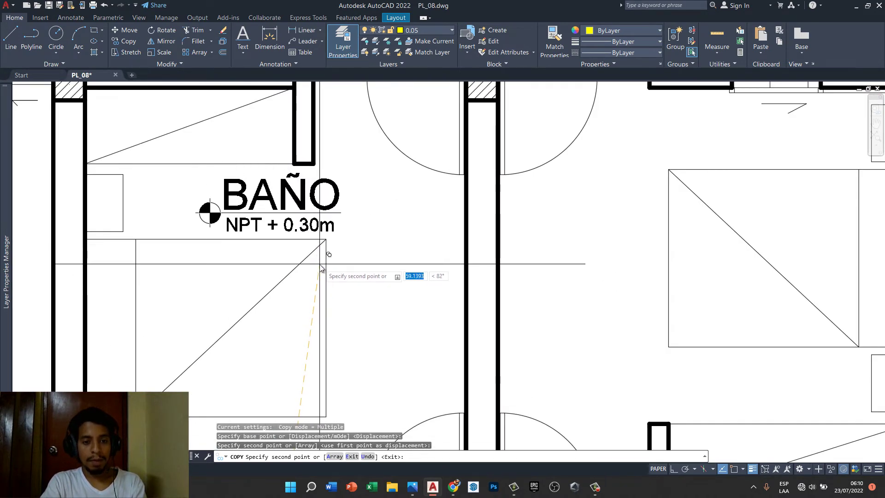
pyautogui.click(318, 259)
pyautogui.scroll(-2, 349, 228)
pyautogui.press('Escape')
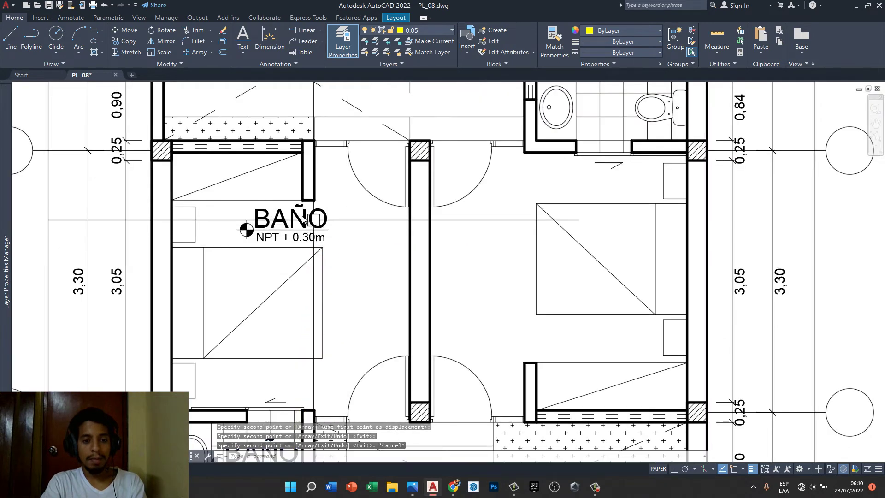
pyautogui.scroll(2, 294, 222)
# - Rename the left bedroom's copied label to DORMITORIO
pyautogui.doubleClick(288, 219)
pyautogui.write('do')
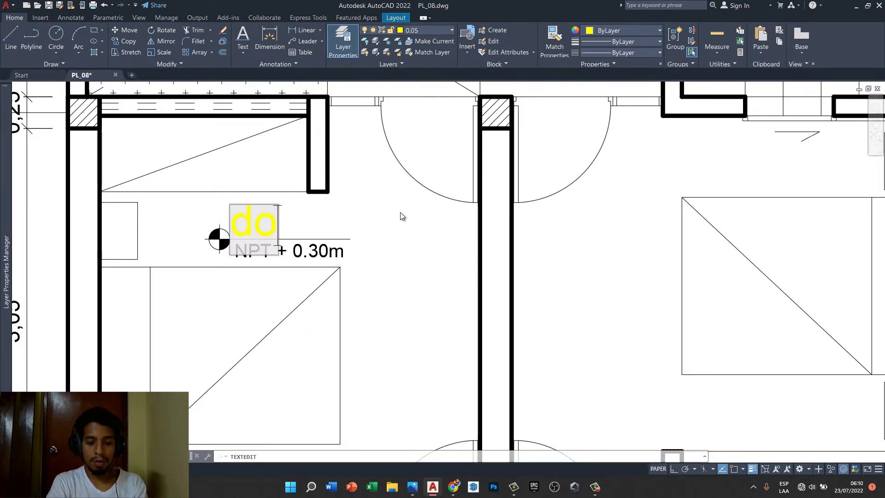
pyautogui.write('r')
pyautogui.press('BackSpace')
pyautogui.press('BackSpace')
pyautogui.press('BackSpace')
pyautogui.write('DORMI')
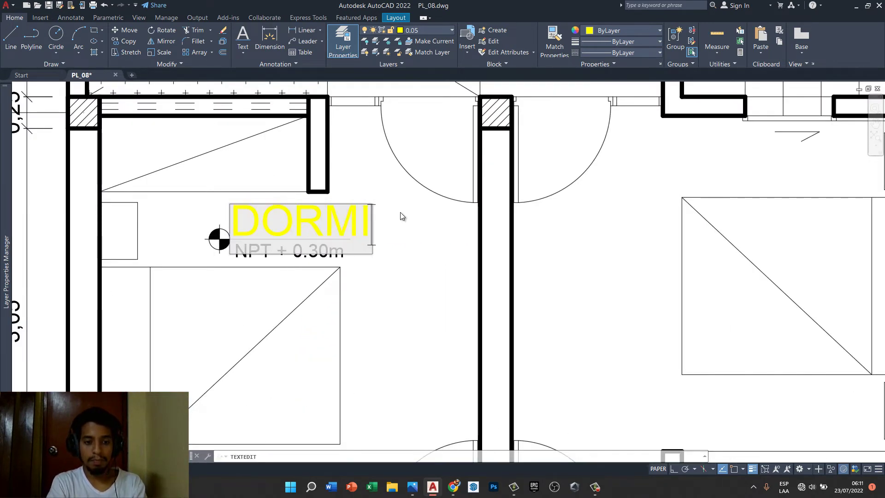
pyautogui.write('TORIO')
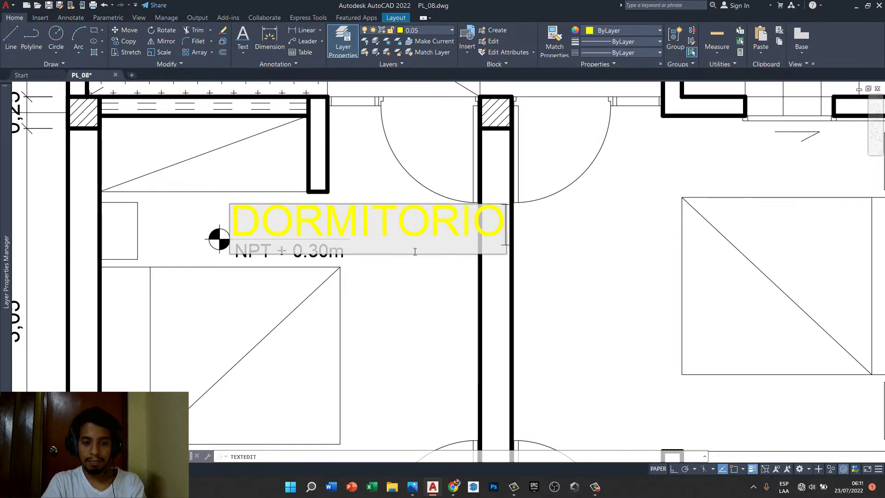
pyautogui.press('Escape')
pyautogui.press('Escape')
pyautogui.press('Escape')
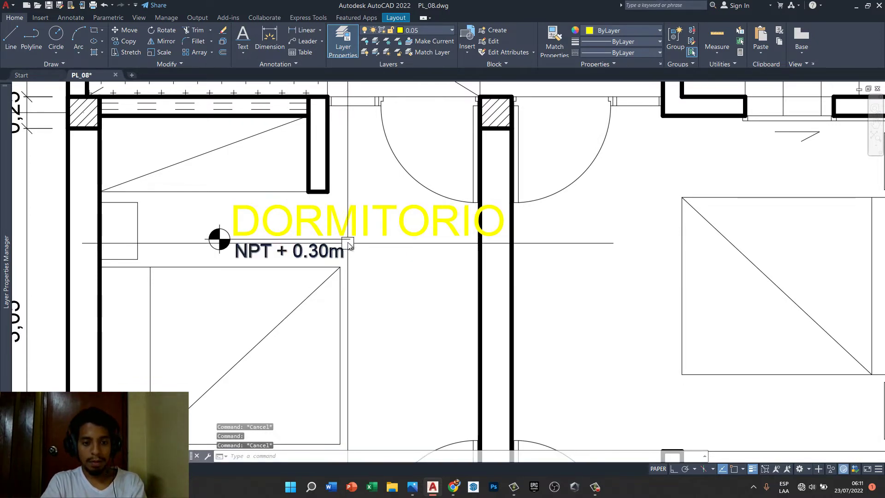
# - Stretch the underline horizontally to span the full DORMITORIO text
pyautogui.click(348, 242)
pyautogui.click(349, 242)
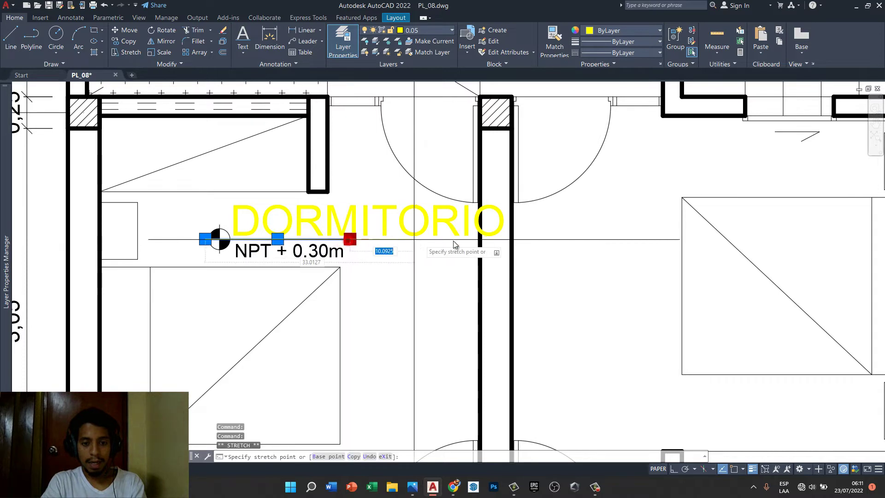
pyautogui.press('F8')
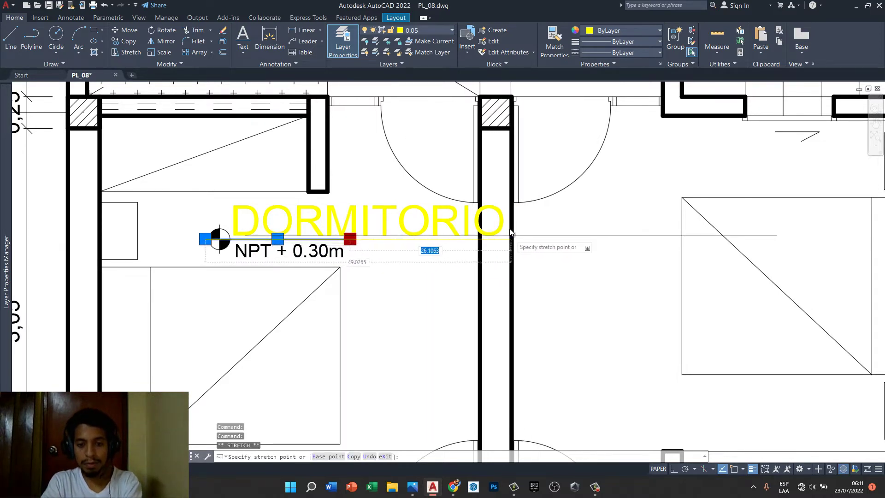
pyautogui.scroll(3, 538, 245)
pyautogui.click(505, 244)
pyautogui.scroll(-3, 505, 244)
pyautogui.press('Escape')
# - Shift the NPT + 0.30m text right so it sits under DORMITORIO
pyautogui.click(343, 256)
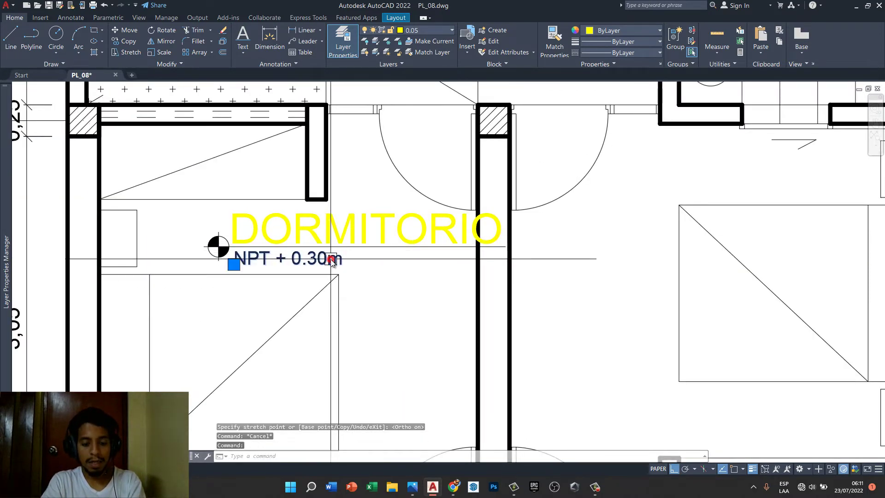
pyautogui.write('m')
pyautogui.press('Return')
pyautogui.click(368, 280)
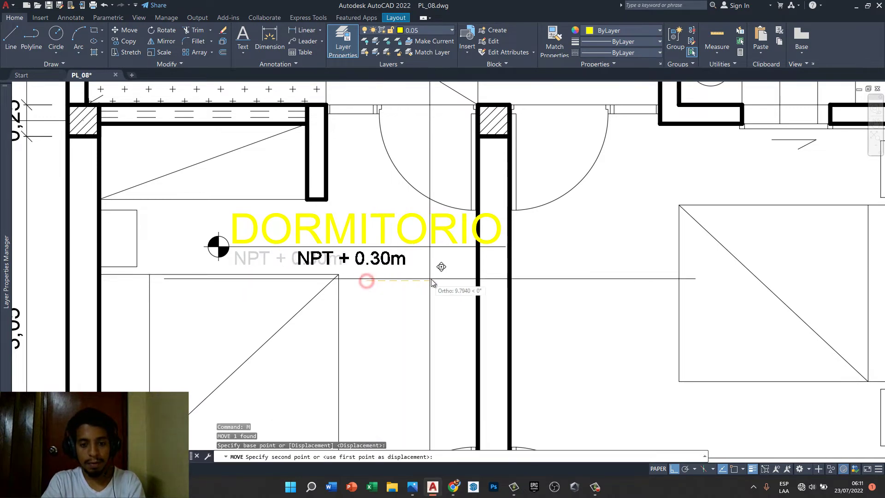
pyautogui.click(444, 277)
pyautogui.press('Escape')
# - Move the whole DORMITORIO label group into place inside the bedroom
pyautogui.click(401, 203)
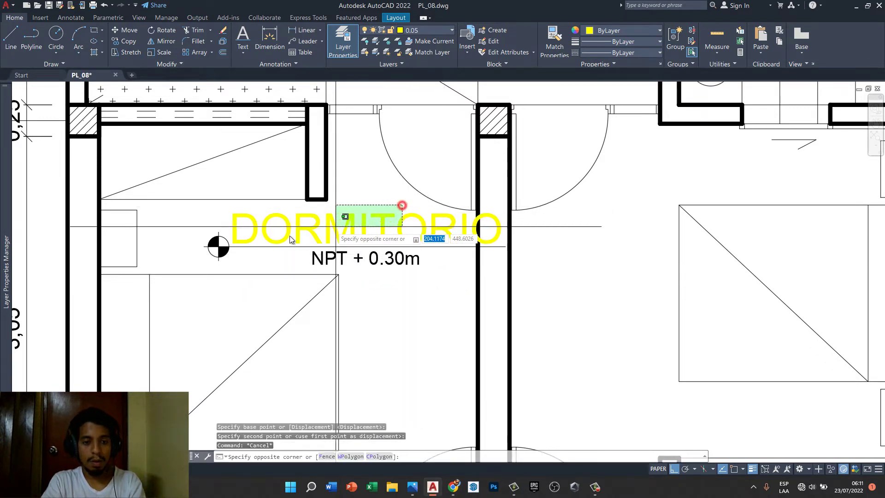
pyautogui.click(189, 258)
pyautogui.write('m')
pyautogui.press('Return')
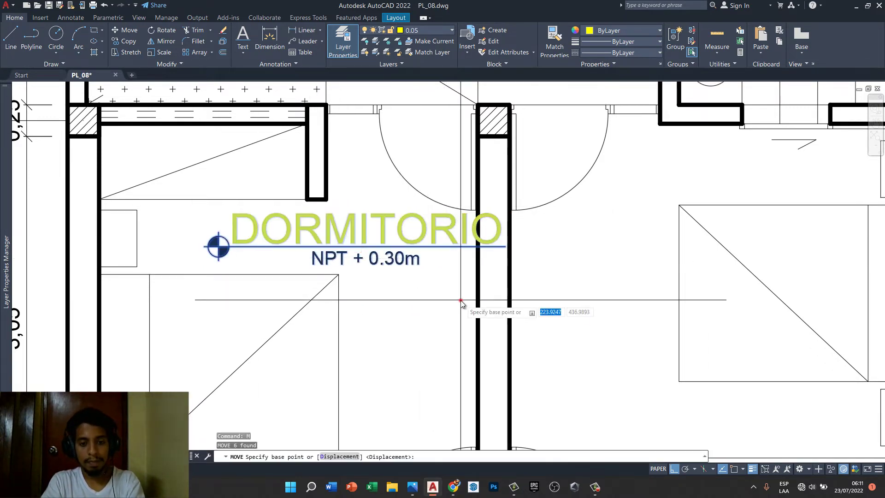
pyautogui.click(461, 302)
pyautogui.click(406, 319)
pyautogui.scroll(-3, 400, 316)
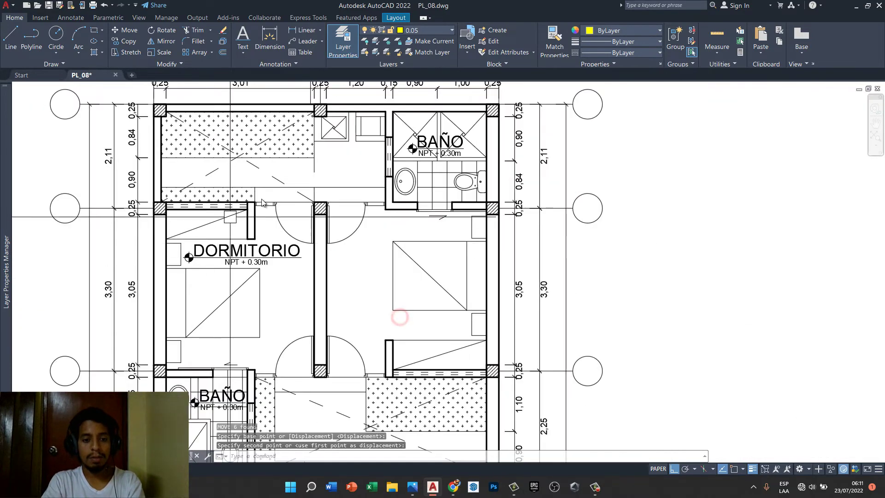
pyautogui.scroll(-3, 334, 189)
pyautogui.scroll(-2, 334, 189)
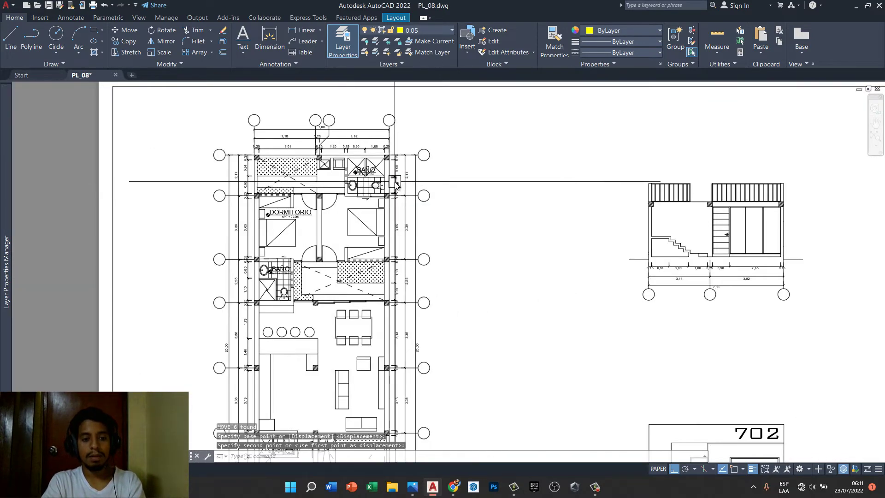
pyautogui.scroll(2, 293, 203)
pyautogui.scroll(3, 293, 203)
pyautogui.scroll(3, 260, 217)
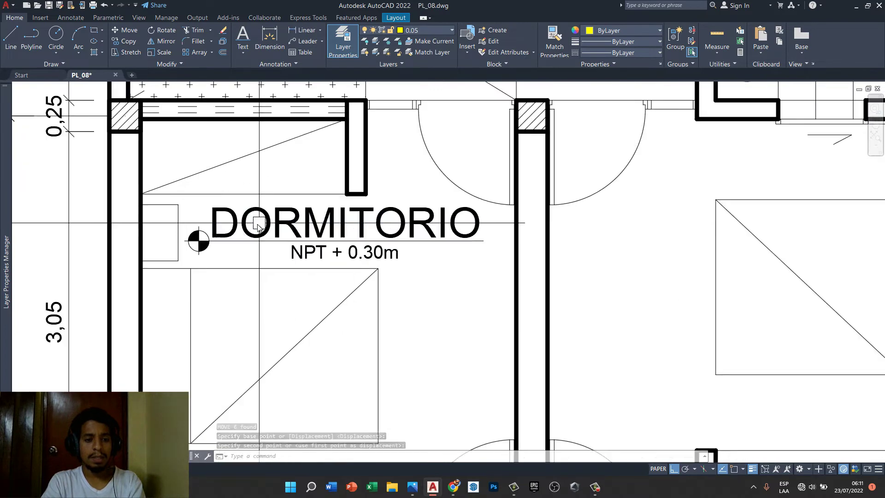
pyautogui.scroll(-3, 295, 258)
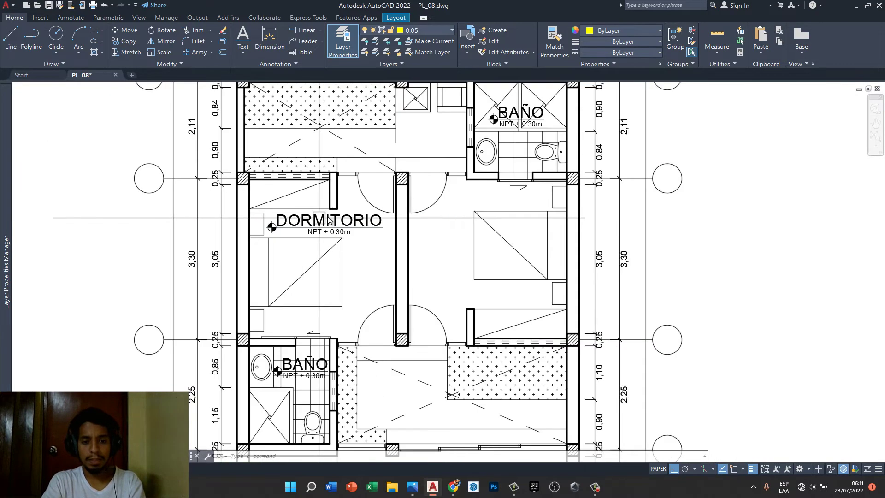
pyautogui.scroll(-3, 358, 202)
pyautogui.scroll(2, 398, 193)
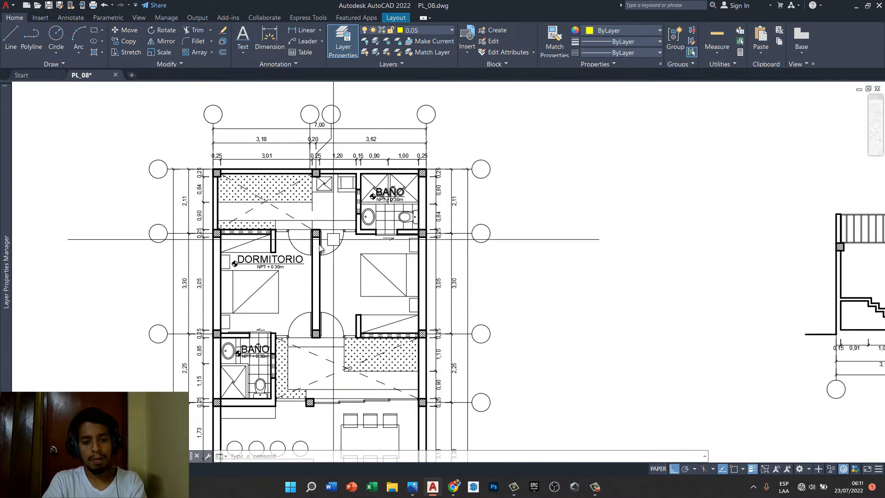
pyautogui.scroll(2, 279, 249)
# - Copy the DORMITORIO label group to another room of the plan
pyautogui.click(164, 241)
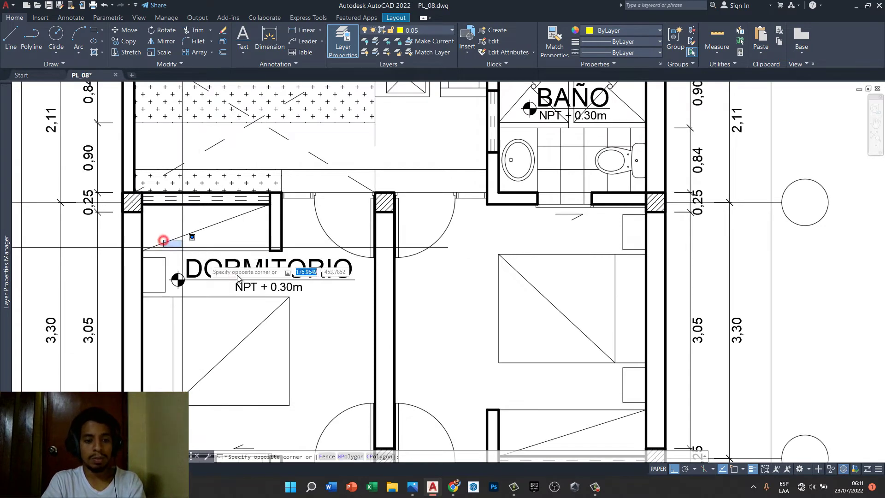
pyautogui.click(378, 323)
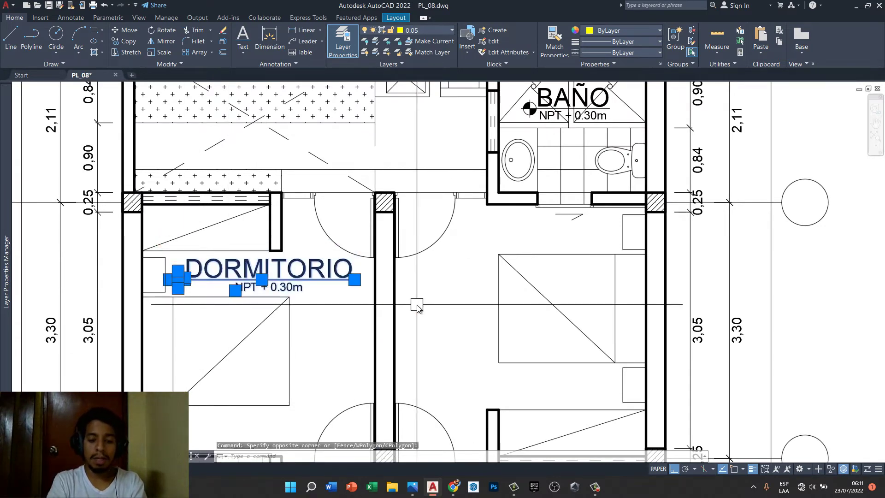
pyautogui.write('CP')
pyautogui.press('Return')
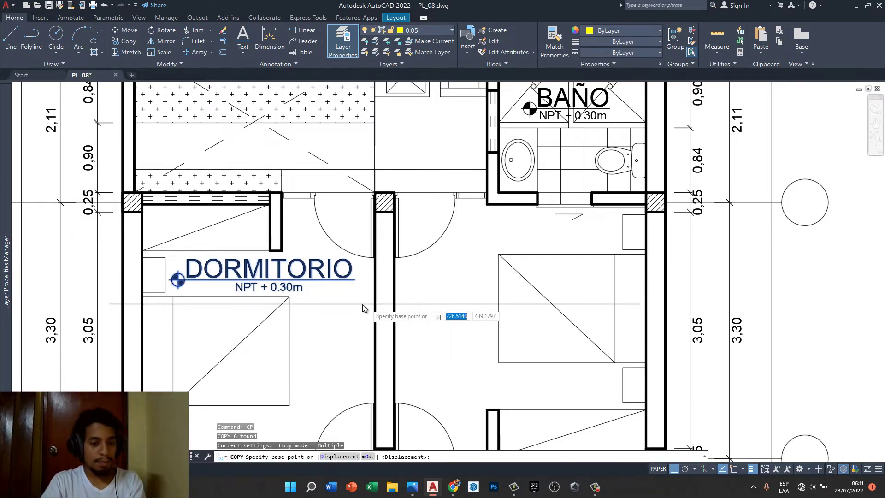
pyautogui.click(320, 312)
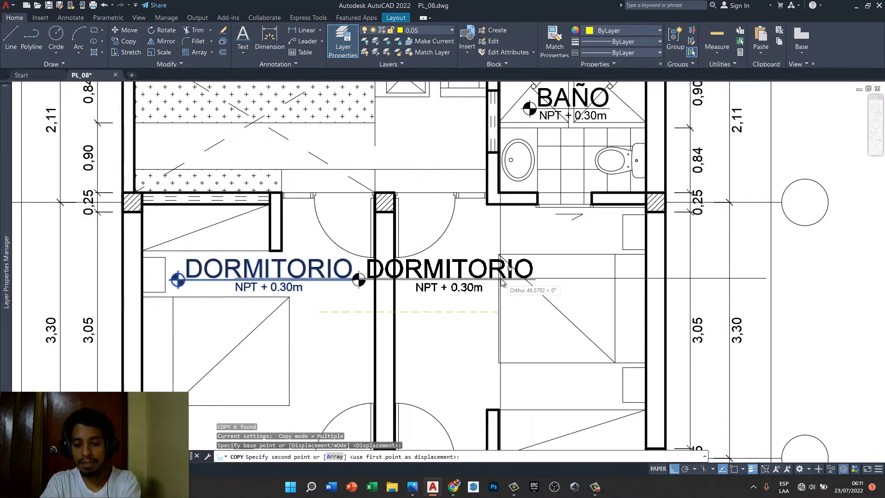
pyautogui.press('F8')
pyautogui.scroll(2, 571, 258)
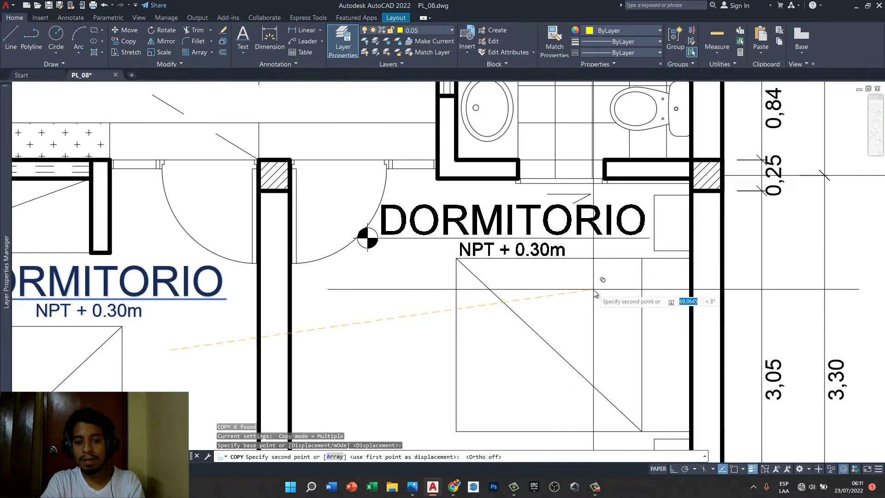
pyautogui.click(593, 289)
pyautogui.scroll(-4, 594, 290)
pyautogui.scroll(-3, 507, 240)
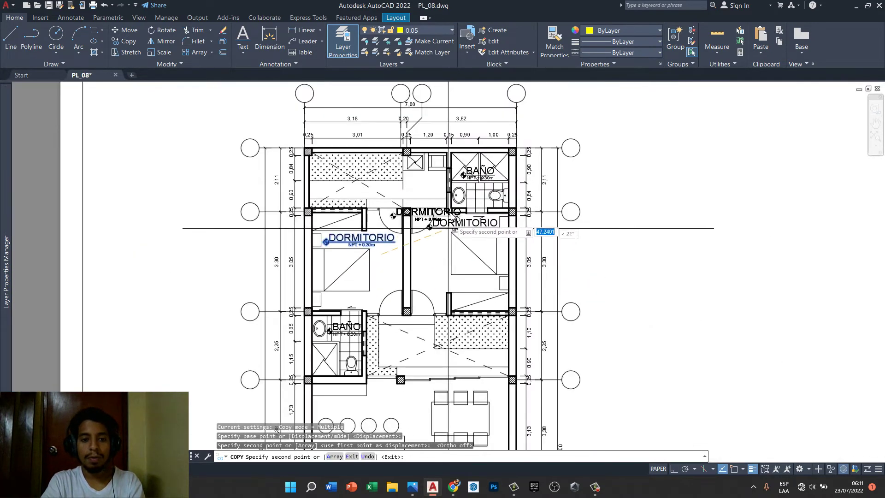
pyautogui.scroll(4, 405, 218)
pyautogui.scroll(2, 406, 218)
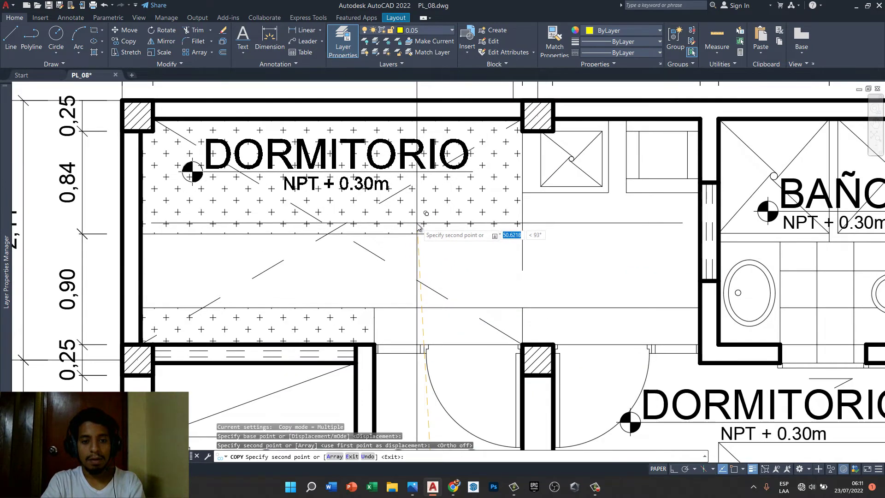
pyautogui.press('Escape')
# - Rename the copied label to PATIO and shift the text right
pyautogui.doubleClick(329, 161)
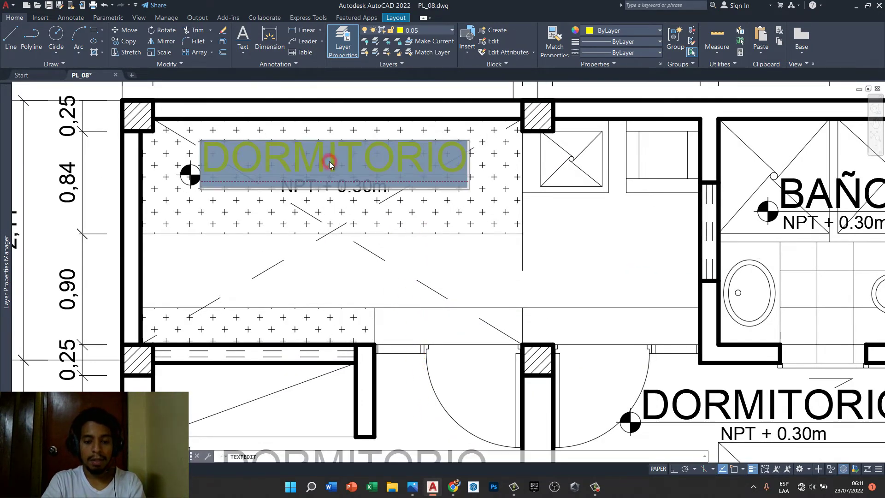
pyautogui.write('PATIO')
pyautogui.press('Escape')
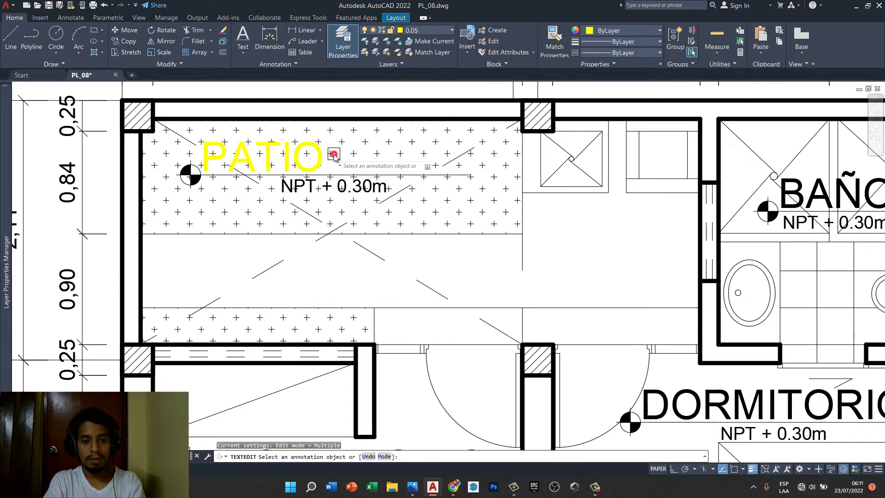
pyautogui.press('Escape')
pyautogui.press('Escape')
pyautogui.click(327, 155)
pyautogui.write('m')
pyautogui.press('Return')
pyautogui.click(356, 161)
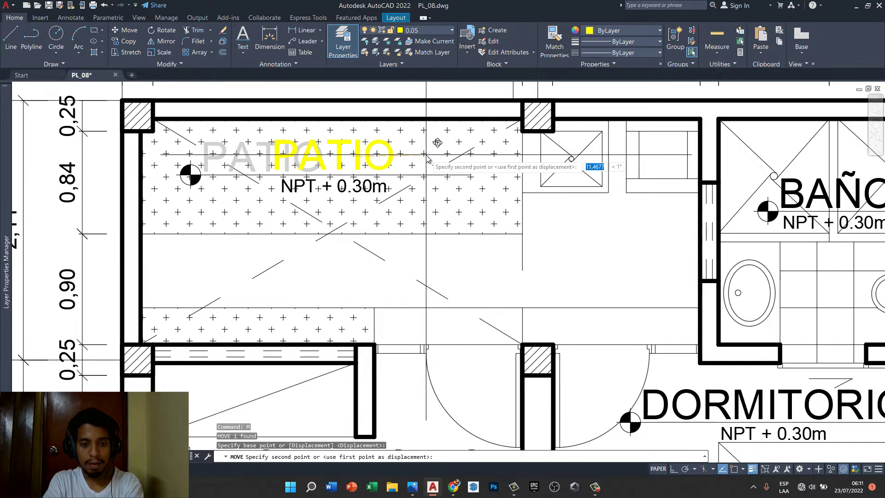
pyautogui.click(427, 158)
pyautogui.press('Escape')
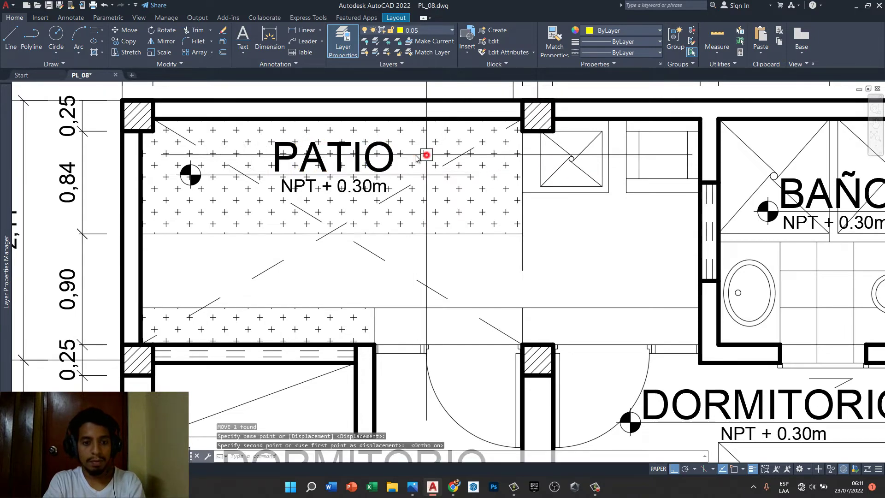
# - Move the level marker and its line beside the PATIO text
pyautogui.scroll(2, 250, 167)
pyautogui.click(189, 155)
pyautogui.click(139, 216)
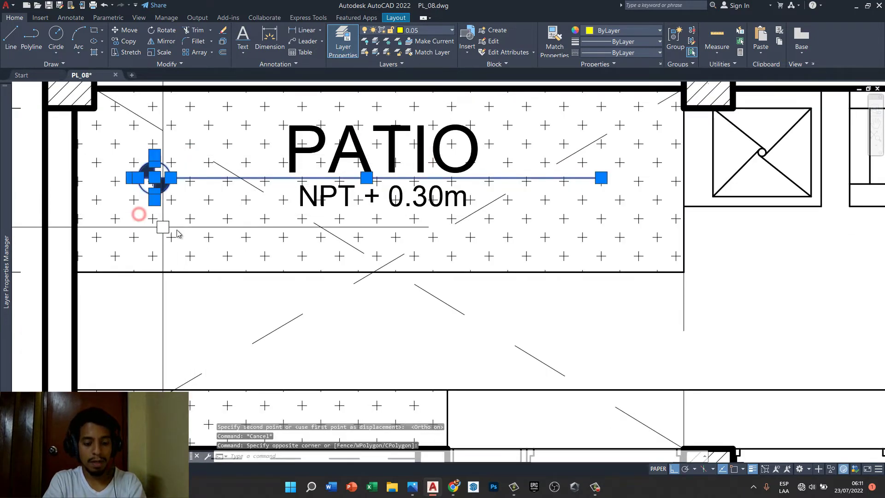
pyautogui.write('m')
pyautogui.press('Return')
pyautogui.click(228, 231)
pyautogui.click(332, 249)
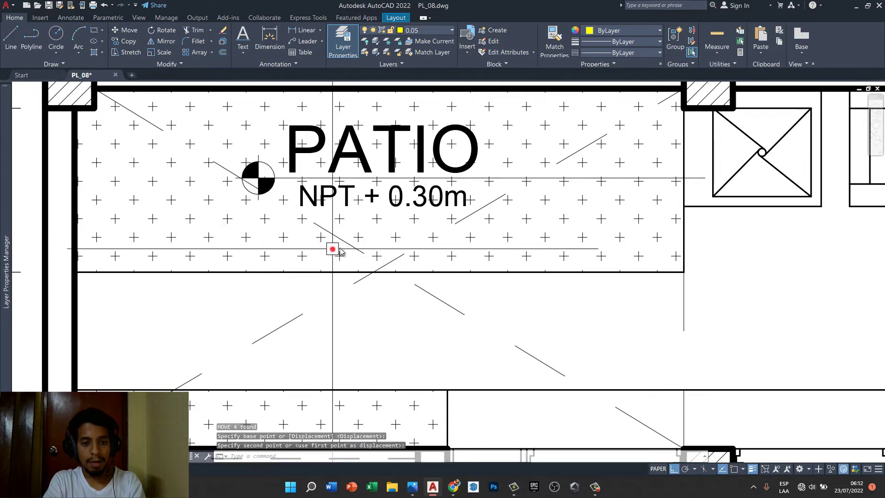
# - Try adjusting the underline's right end, cancel, then select the PATIO label group
pyautogui.click(501, 180)
pyautogui.click(705, 177)
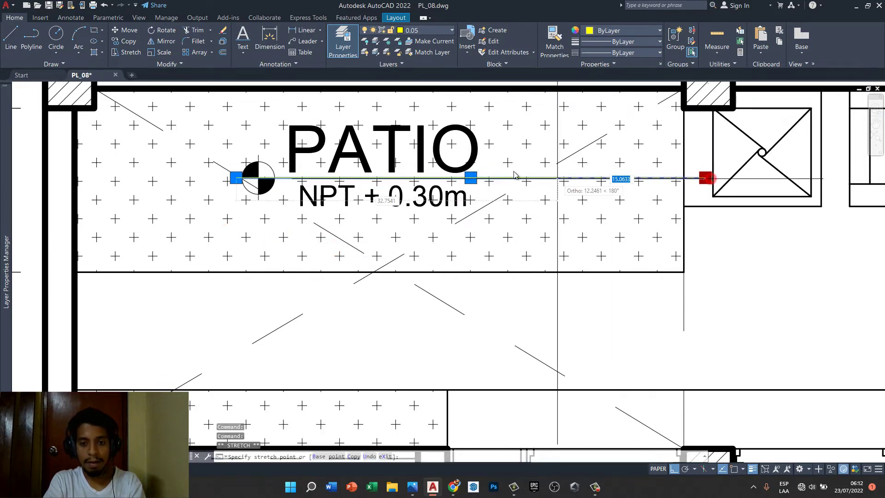
pyautogui.press('Escape')
pyautogui.press('Escape')
pyautogui.scroll(-4, 364, 198)
pyautogui.scroll(2, 304, 156)
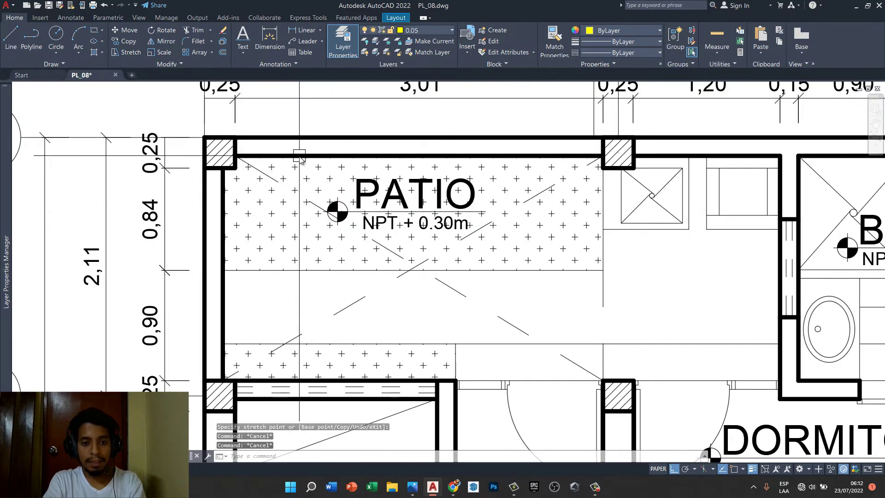
pyautogui.click(297, 158)
pyautogui.click(500, 249)
pyautogui.write('CP')
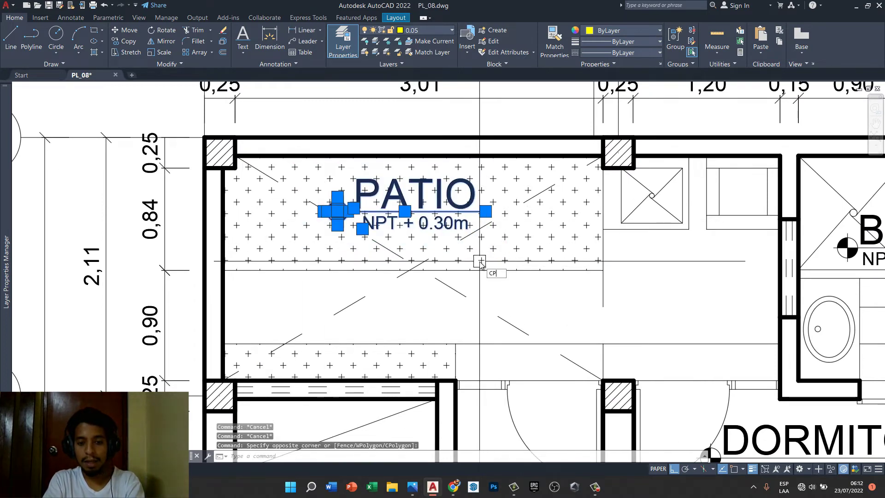
# - Copy the PATIO label group into the laundry space beside the patio
pyautogui.press('Return')
pyautogui.click(480, 260)
pyautogui.scroll(-2, 397, 245)
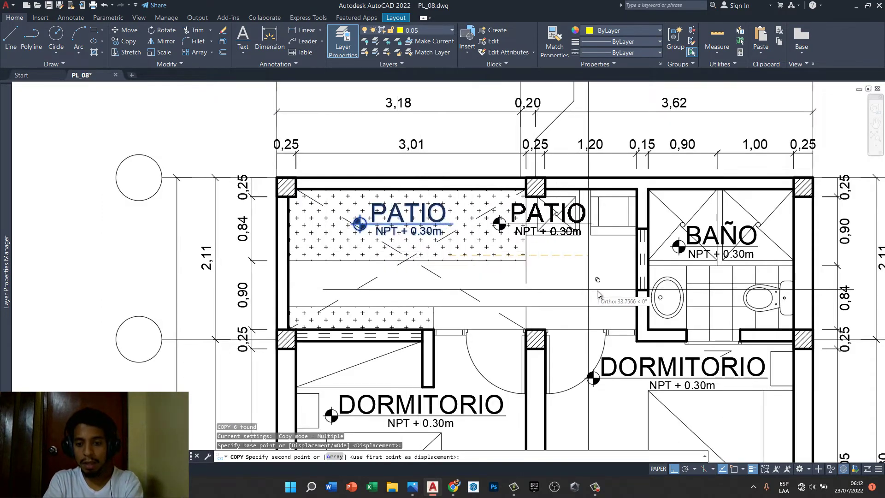
pyautogui.press('F8')
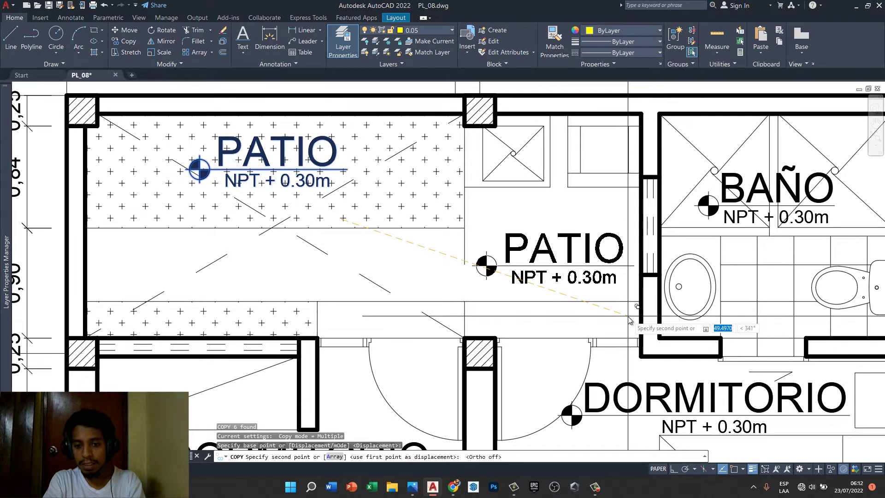
pyautogui.click(630, 320)
pyautogui.press('Return')
# - Rename the copied label to LAVA
pyautogui.doubleClick(588, 256)
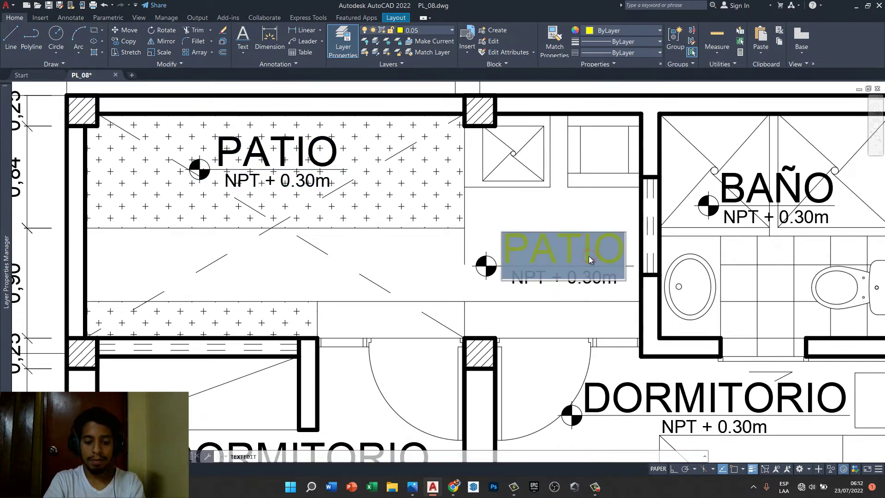
pyautogui.write('LAVA.')
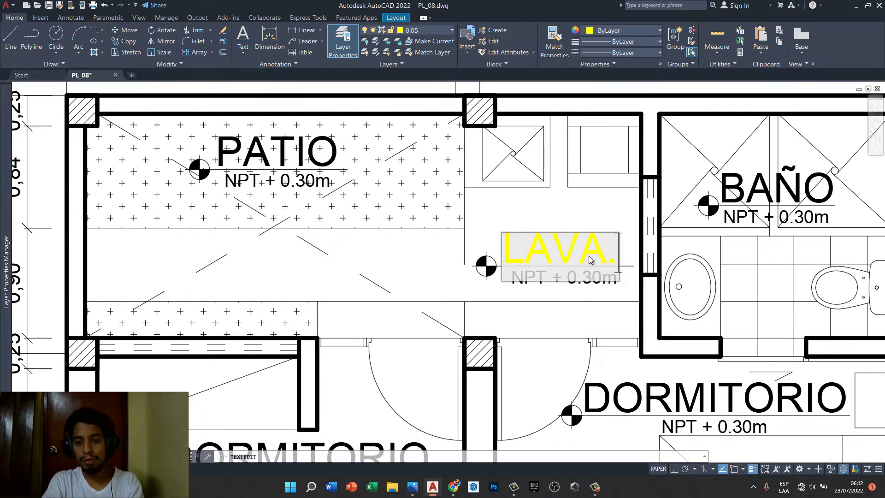
pyautogui.scroll(-4, 586, 230)
pyautogui.press('Escape')
pyautogui.press('Escape')
pyautogui.press('Escape')
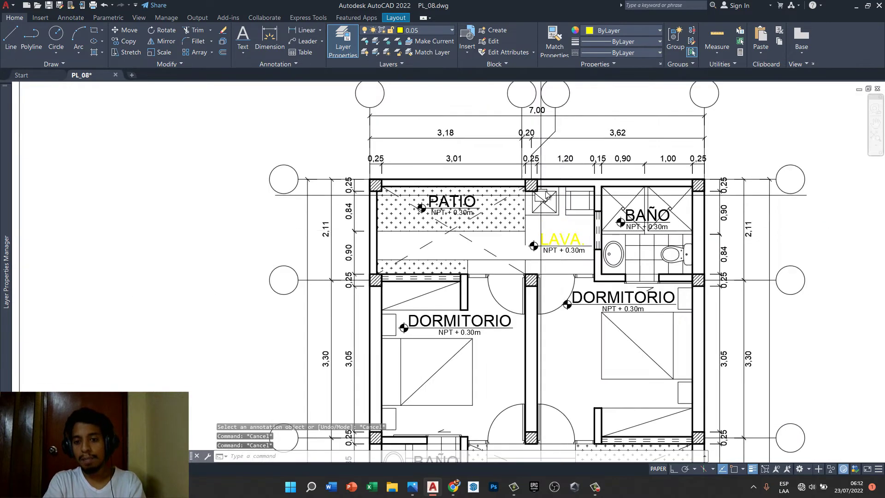
pyautogui.scroll(4, 583, 236)
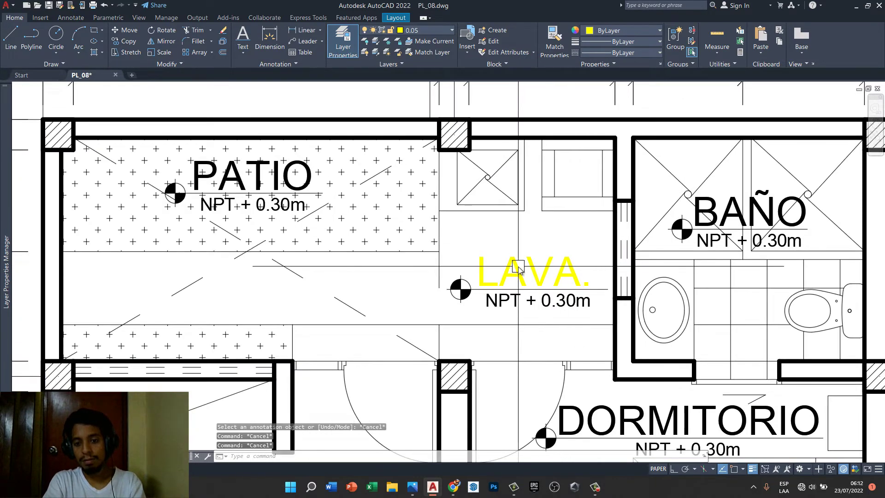
pyautogui.scroll(2, 572, 282)
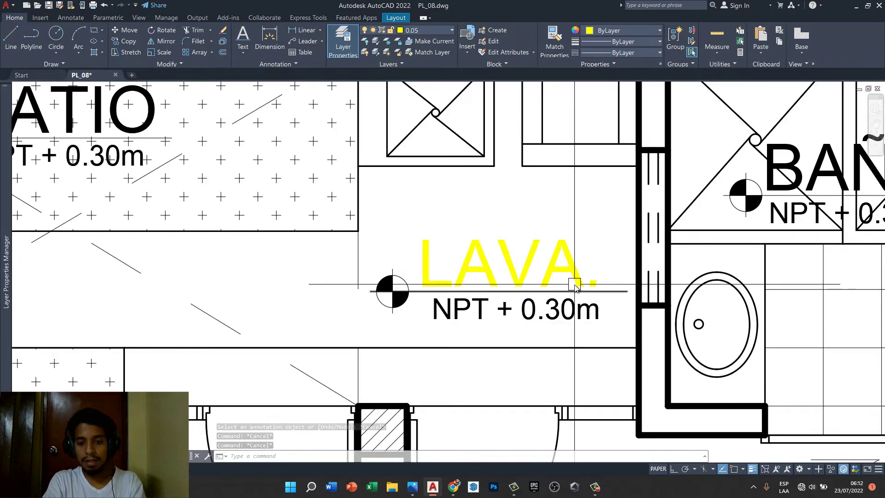
# - Nudge the LAVA text slightly right and up, and touch up its wording
pyautogui.click(571, 281)
pyautogui.write('m')
pyautogui.press('Return')
pyautogui.click(578, 223)
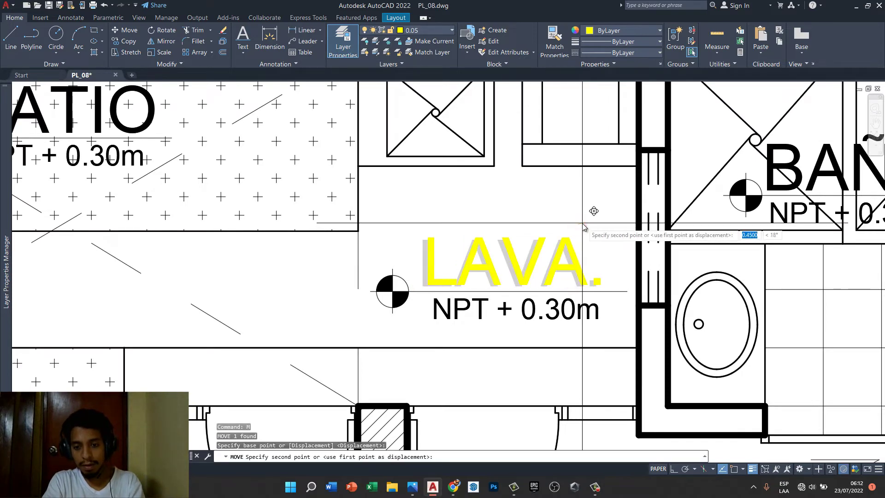
pyautogui.click(582, 224)
pyautogui.scroll(-2, 582, 224)
pyautogui.doubleClick(553, 257)
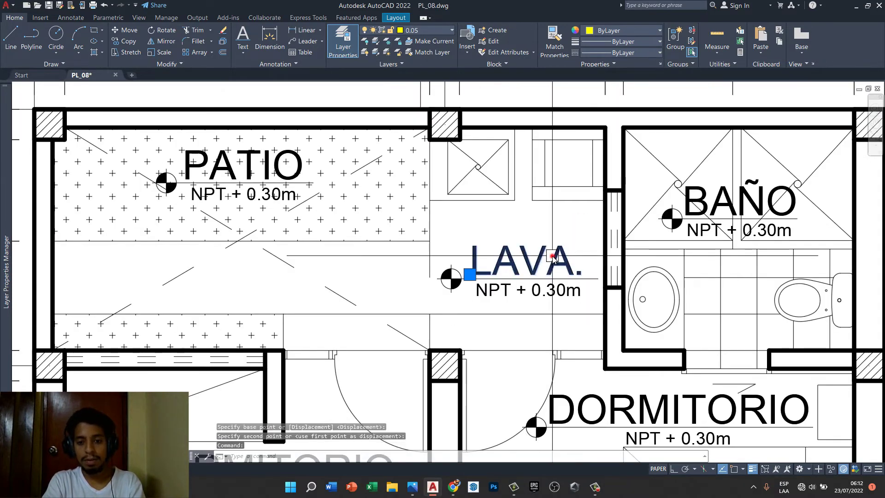
pyautogui.click(574, 267)
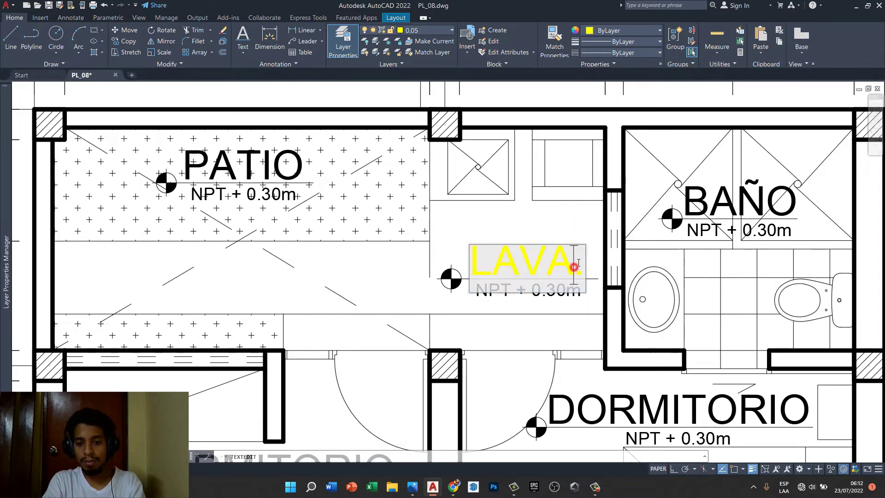
pyautogui.click(570, 232)
pyautogui.press('Escape')
# - Move LAVA to its final position above its level line
pyautogui.write('m')
pyautogui.press('Return')
pyautogui.click(571, 246)
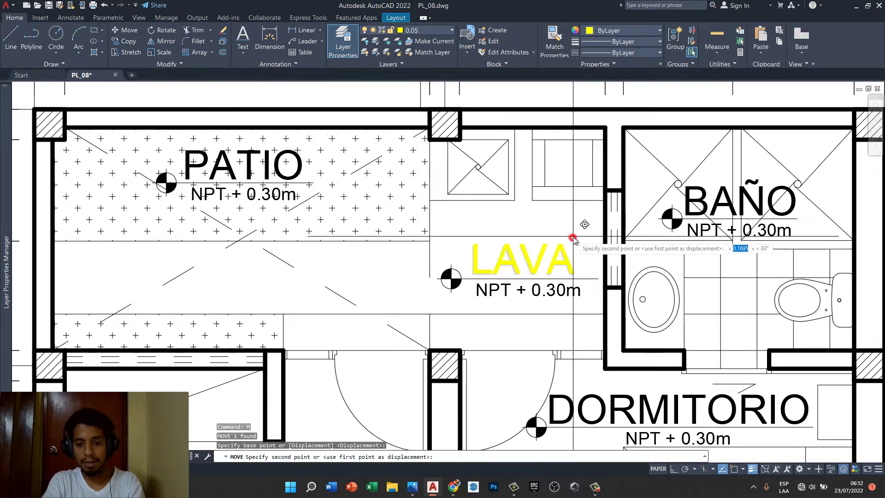
pyautogui.click(574, 241)
pyautogui.scroll(-2, 459, 198)
pyautogui.scroll(-4, 455, 199)
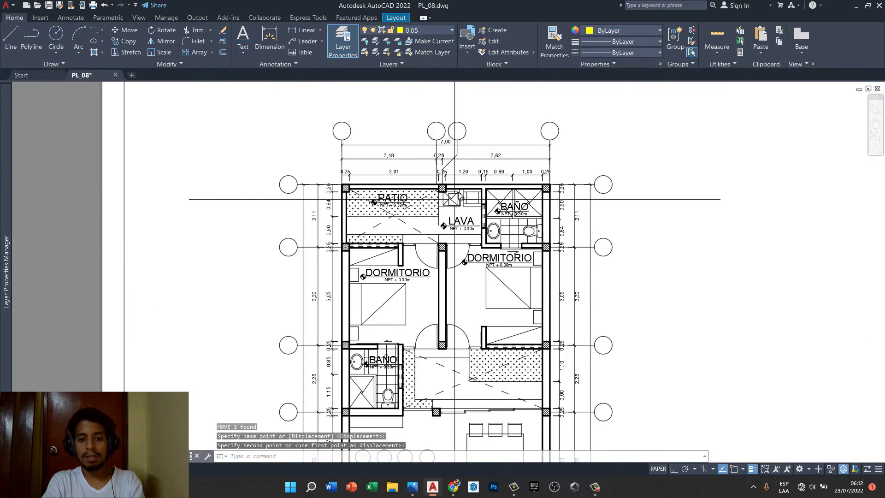
pyautogui.scroll(-1, 490, 247)
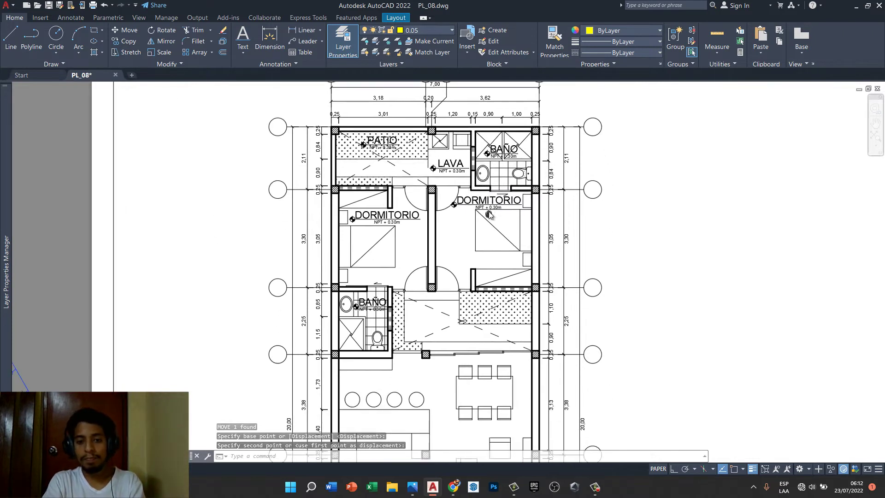
pyautogui.scroll(1, 515, 187)
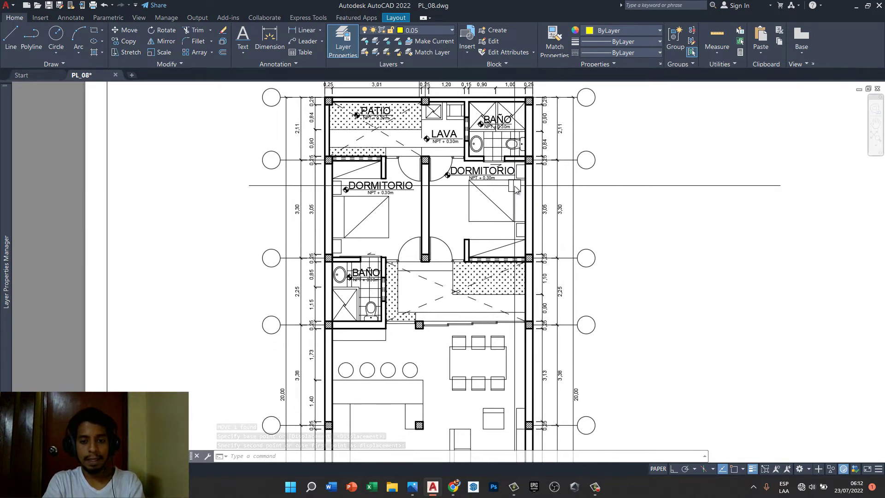
pyautogui.moveTo(515, 189); pyautogui.dragTo(511, 143, button='middle')
pyautogui.moveTo(427, 121); pyautogui.dragTo(418, 241, button='middle')
# - Check the PATIO level text stays NPT + 0.00m and regenerate the drawing
pyautogui.scroll(5, 355, 208)
pyautogui.scroll(3, 355, 207)
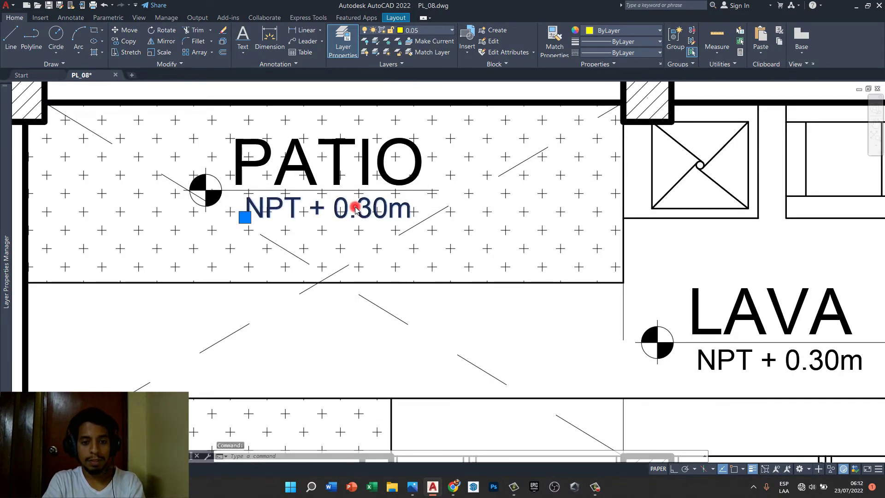
pyautogui.doubleClick(355, 208)
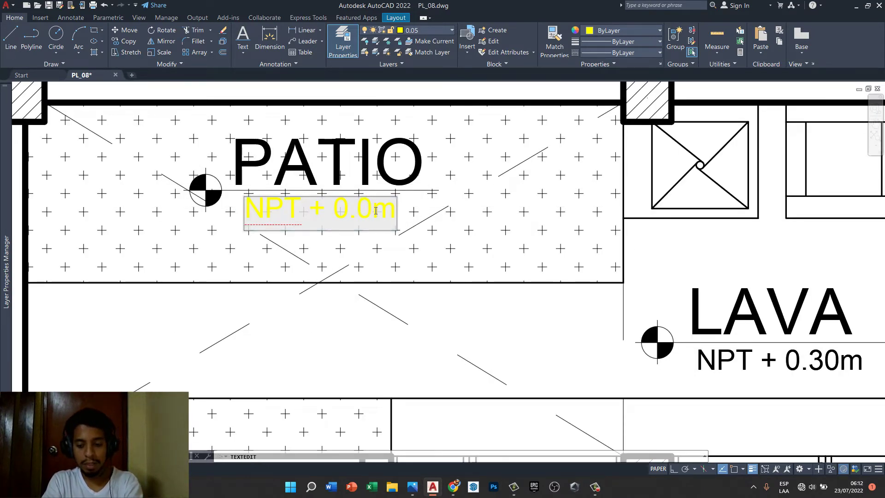
pyautogui.write('0')
pyautogui.press('Escape')
pyautogui.press('Escape')
pyautogui.scroll(-4, 346, 196)
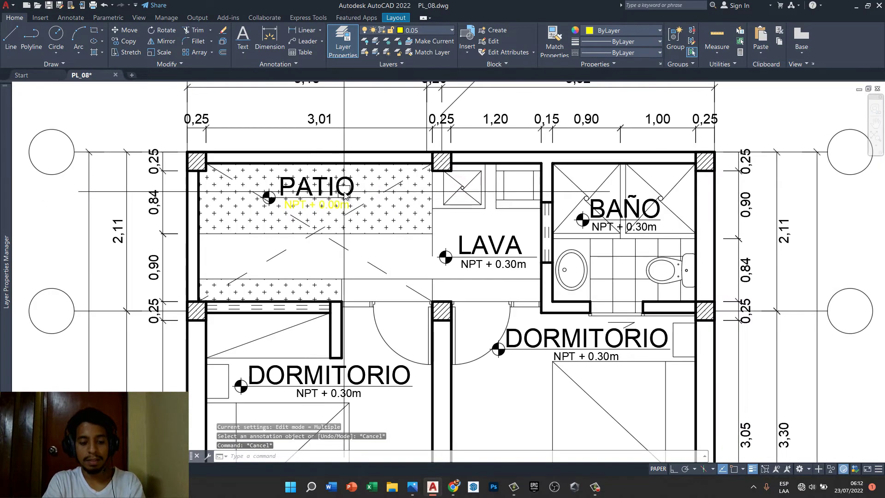
pyautogui.scroll(2, 341, 197)
pyautogui.write('REGEN')
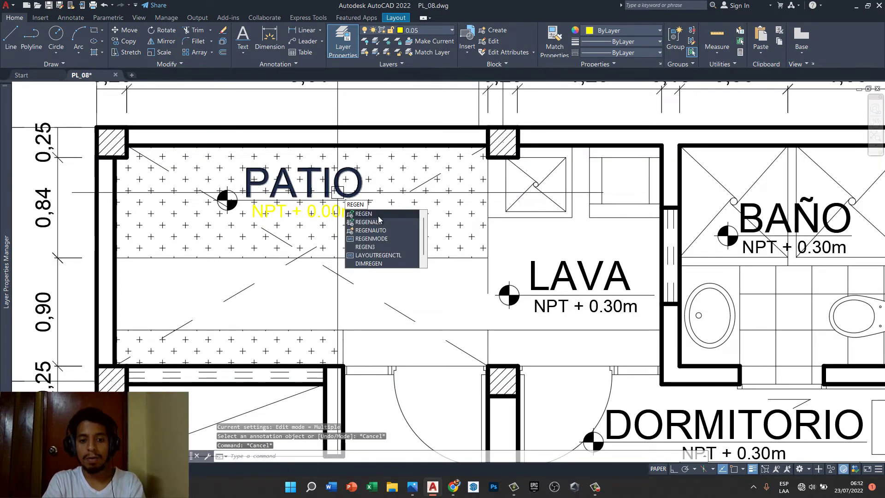
pyautogui.click(378, 216)
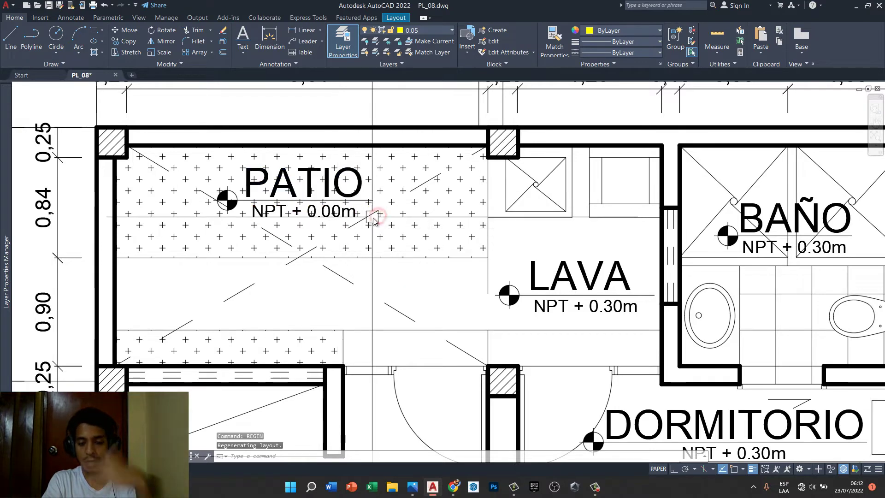
# - Change the LAVA level note to NPT + 0.15m and redraw the display
pyautogui.scroll(-2, 373, 221)
pyautogui.scroll(2, 516, 286)
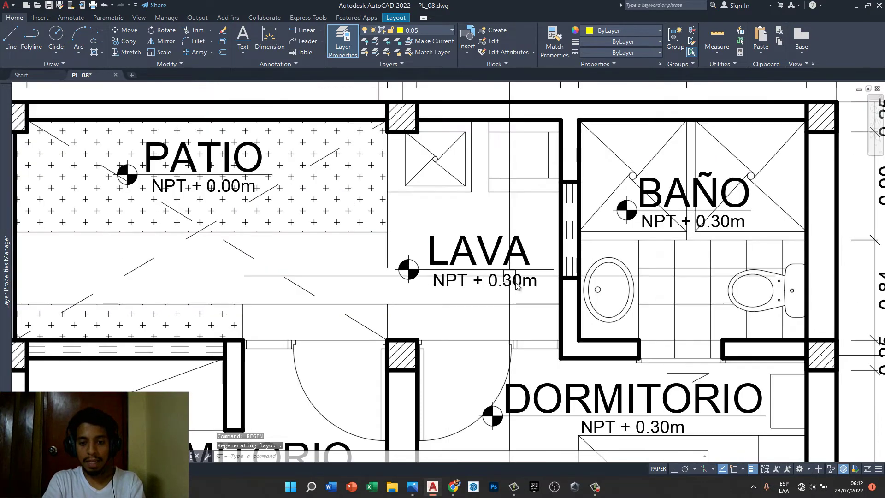
pyautogui.doubleClick(516, 283)
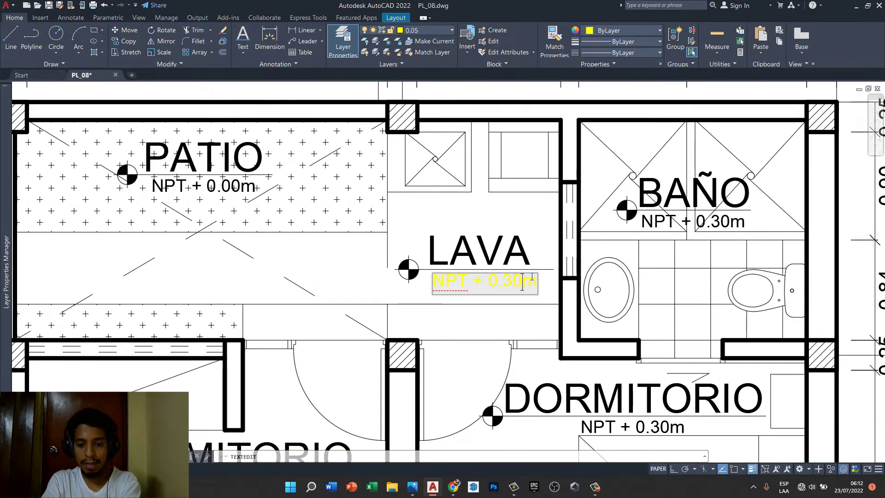
pyautogui.write('15')
pyautogui.click(529, 228)
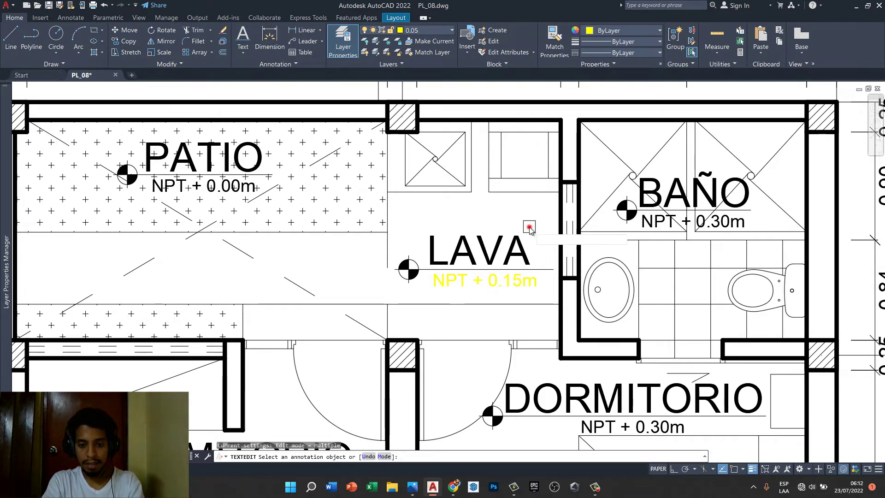
pyautogui.press('Escape')
pyautogui.press('Escape')
pyautogui.press('Escape')
pyautogui.press('Escape')
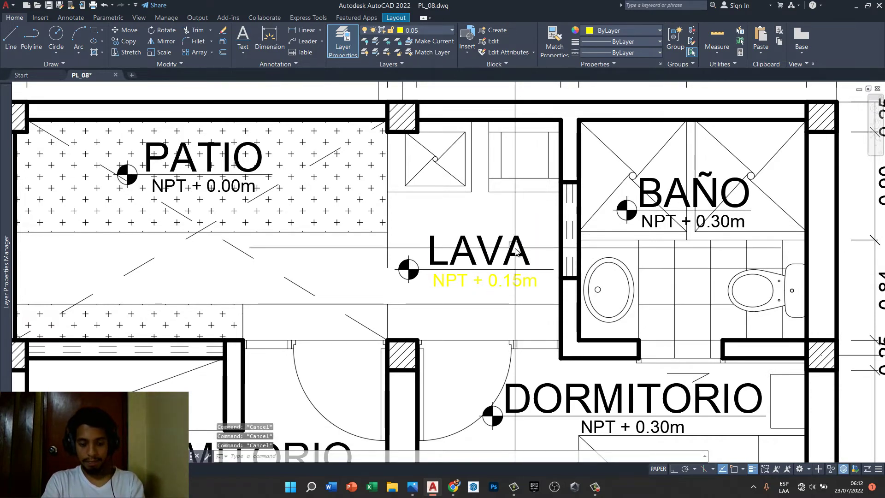
pyautogui.write('REGEN')
pyautogui.press('Return')
# - Pan and zoom to the upper PATIO, LAVA and BAÑO area
pyautogui.scroll(-2, 442, 253)
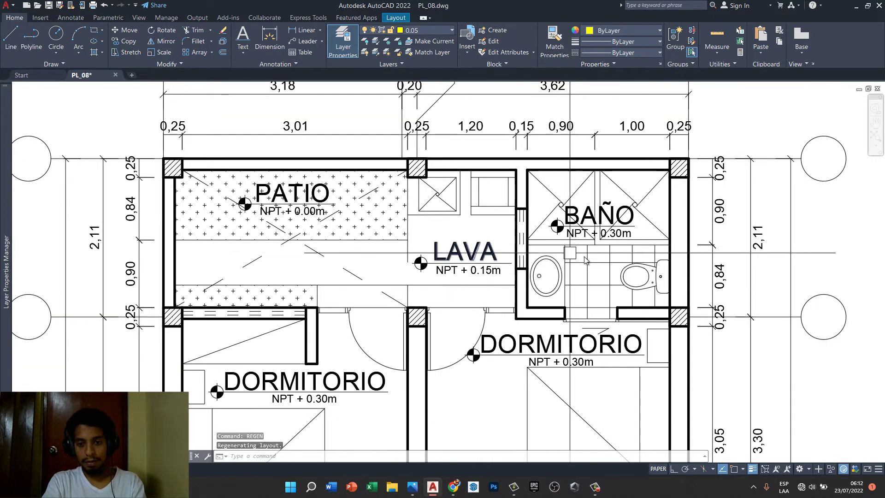
pyautogui.moveTo(633, 275); pyautogui.dragTo(607, 224, button='middle')
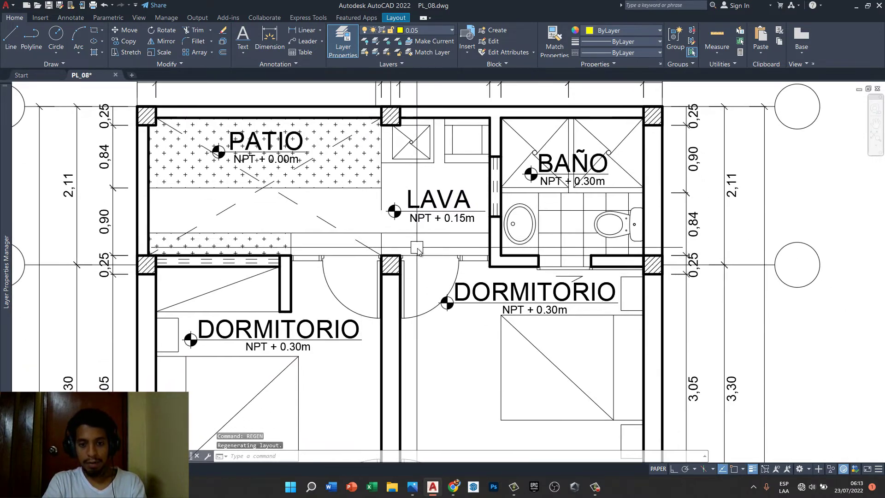
pyautogui.moveTo(503, 317); pyautogui.dragTo(503, 257, button='middle')
pyautogui.scroll(-3, 376, 225)
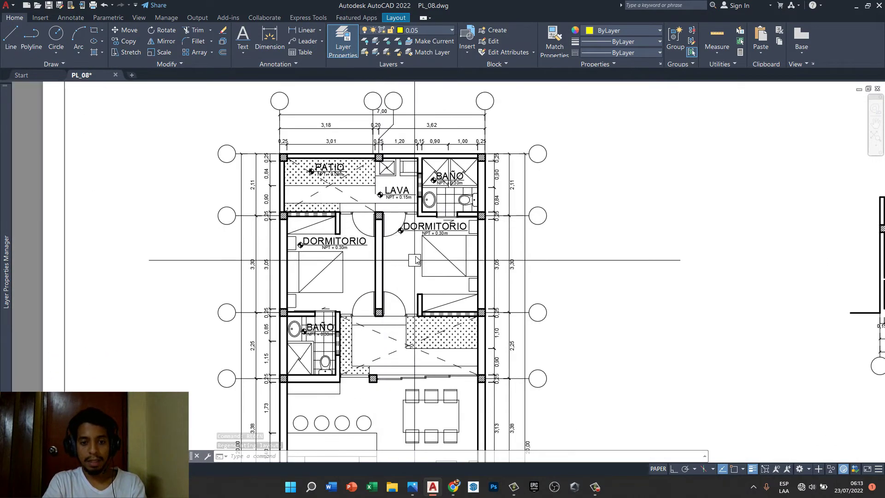
pyautogui.scroll(2, 318, 308)
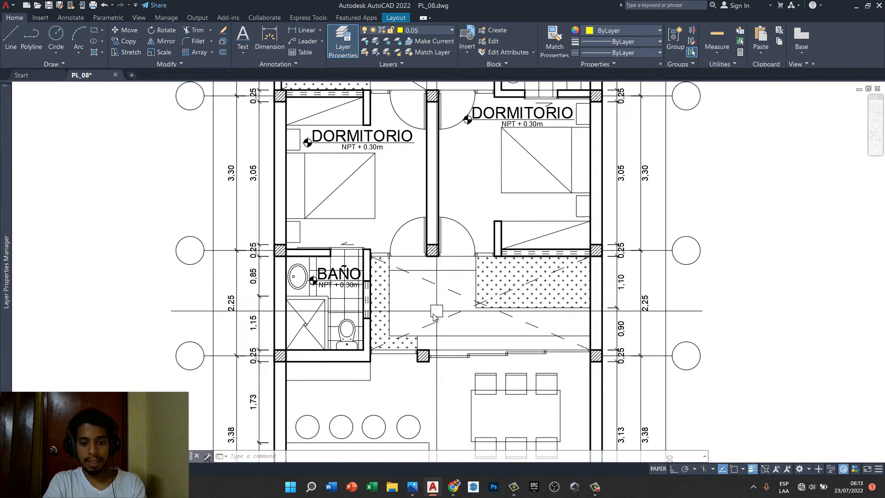
pyautogui.moveTo(346, 214); pyautogui.dragTo(355, 274, button='middle')
pyautogui.scroll(1, 356, 274)
pyautogui.scroll(4, 355, 274)
# - Select the PATIO text, level tag and symbol and pick a base point for copying
pyautogui.click(391, 168)
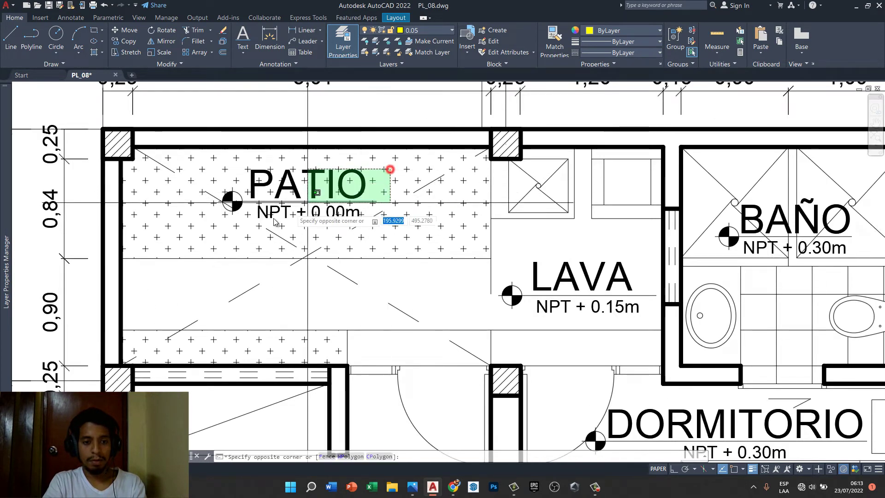
pyautogui.click(217, 245)
pyautogui.write('o')
pyautogui.press('Return')
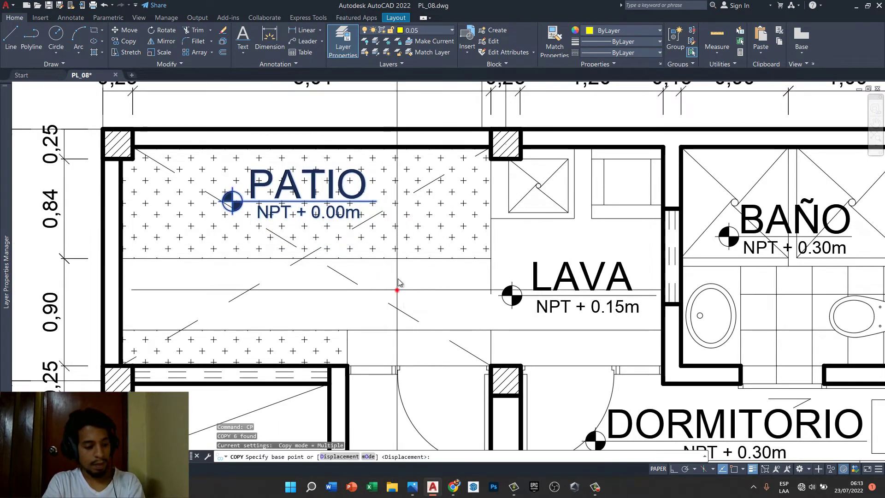
pyautogui.click(395, 283)
pyautogui.scroll(-4, 395, 282)
pyautogui.scroll(-4, 395, 287)
pyautogui.scroll(2, 489, 380)
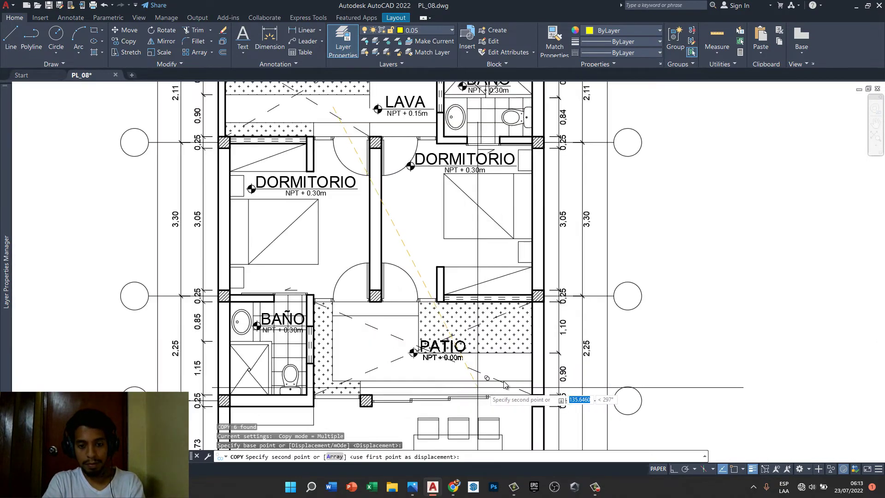
pyautogui.scroll(4, 493, 380)
# - Place a copy of the PATIO label in the lower plan
pyautogui.click(515, 362)
pyautogui.scroll(-5, 475, 235)
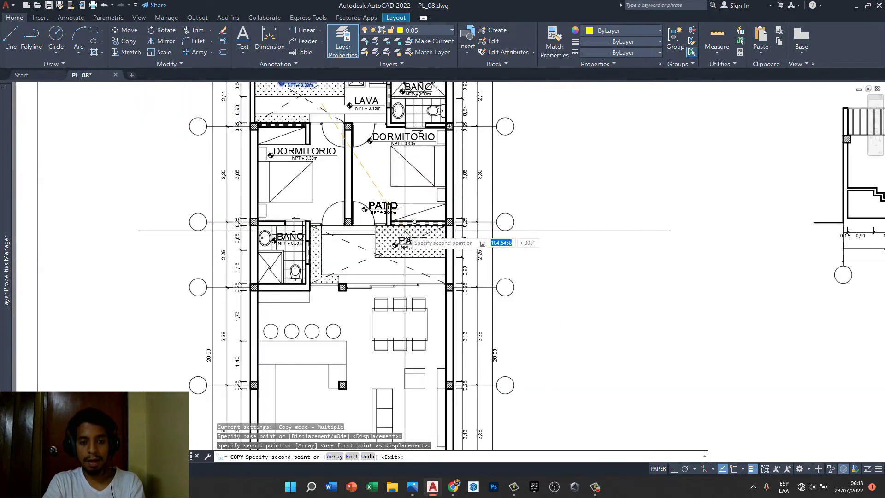
pyautogui.scroll(-3, 475, 234)
pyautogui.moveTo(480, 326); pyautogui.dragTo(392, 232, button='middle')
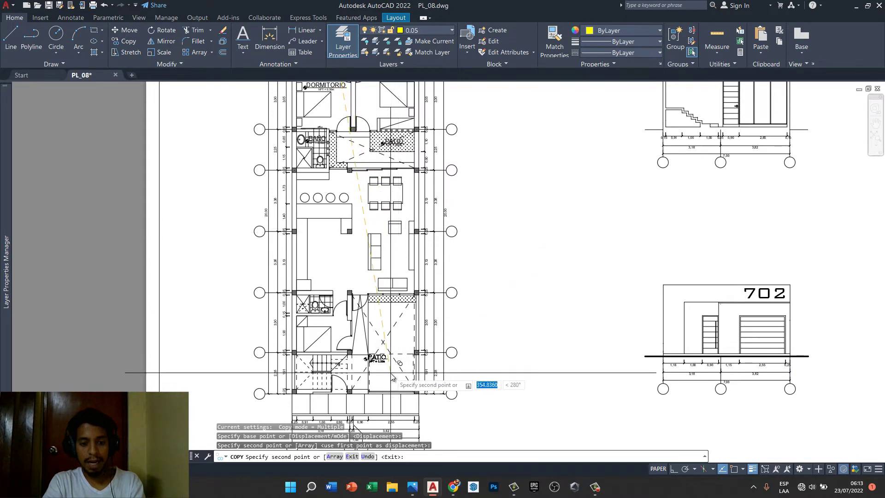
pyautogui.scroll(2, 392, 332)
pyautogui.scroll(4, 398, 307)
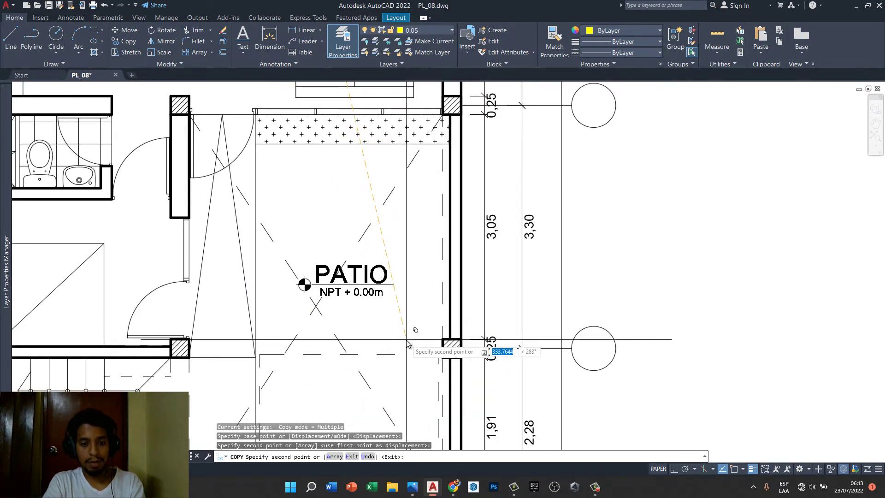
pyautogui.moveTo(403, 331); pyautogui.dragTo(404, 309, button='middle')
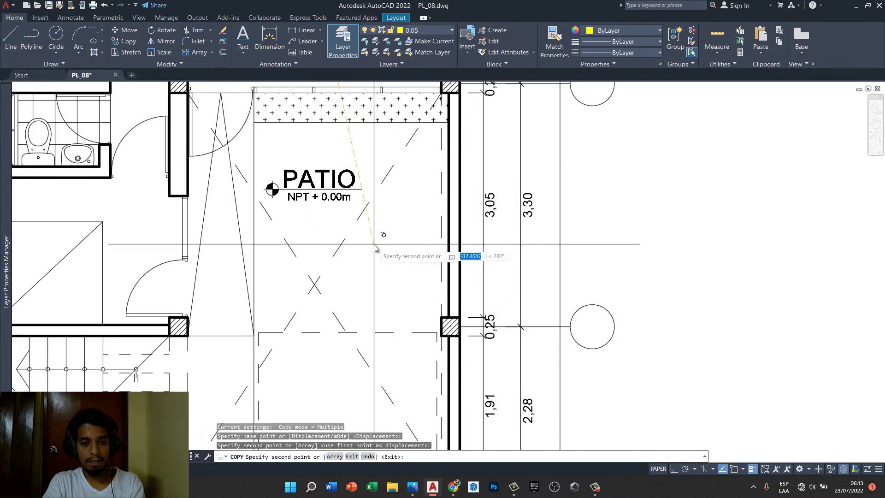
pyautogui.moveTo(386, 424); pyautogui.dragTo(415, 324, button='middle')
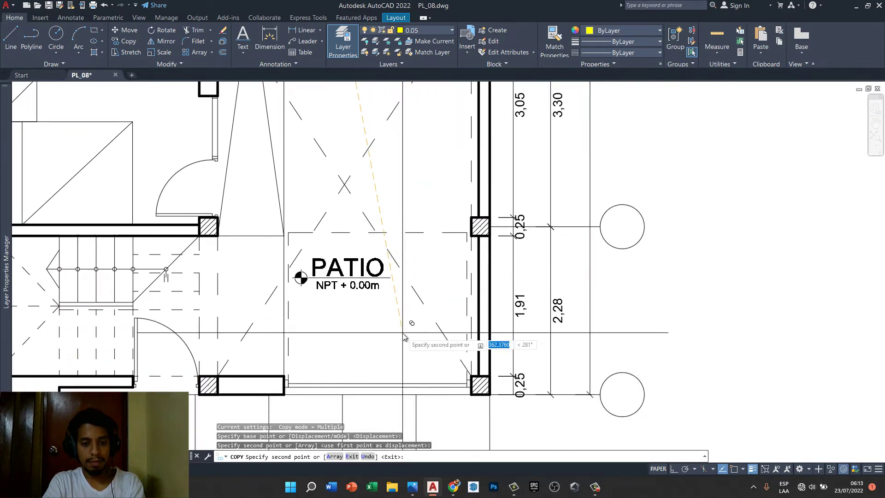
pyautogui.press('Escape')
# - Rename the garage copy of the label to GARAGE
pyautogui.scroll(2, 362, 268)
pyautogui.doubleClick(362, 267)
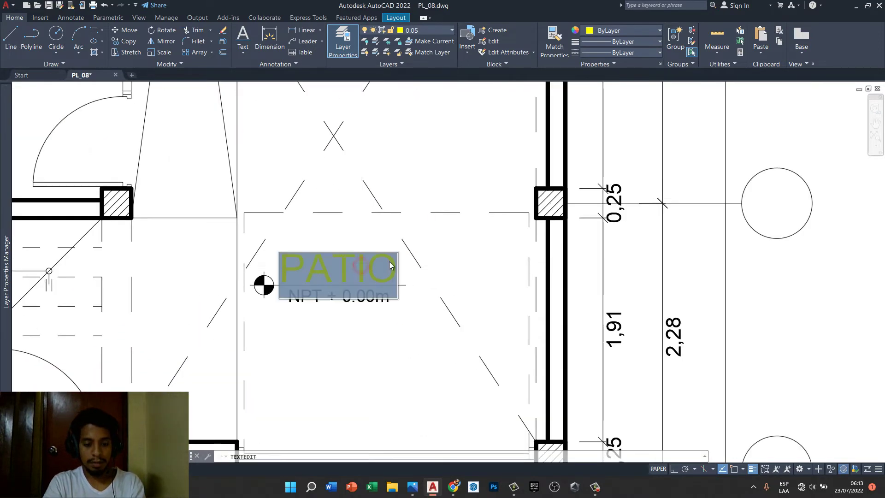
pyautogui.write('GARAGE')
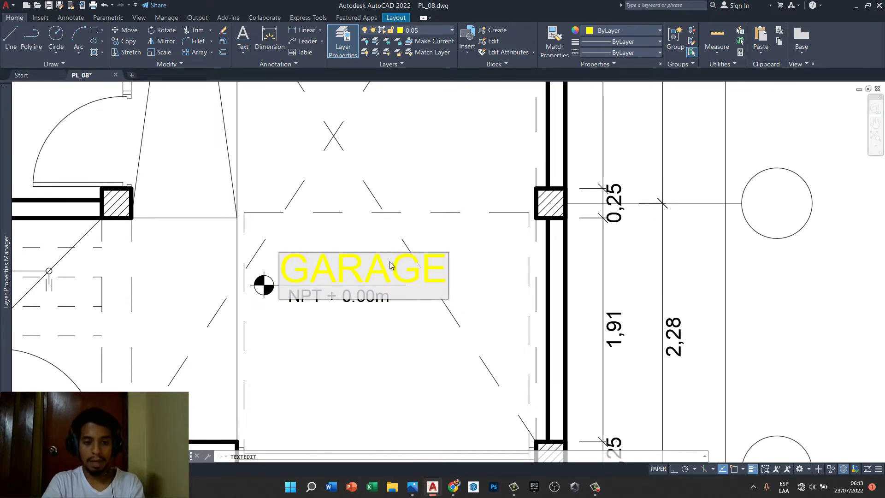
pyautogui.press('Escape')
pyautogui.press('Escape')
pyautogui.press('Escape')
pyautogui.scroll(-2, 346, 340)
pyautogui.scroll(-4, 345, 341)
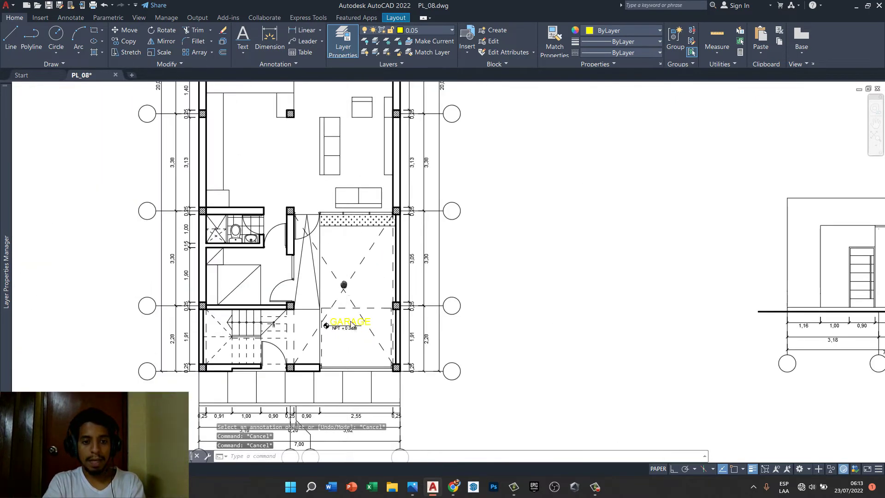
pyautogui.scroll(2, 370, 388)
pyautogui.scroll(2, 370, 389)
pyautogui.moveTo(369, 246); pyautogui.dragTo(373, 318, button='middle')
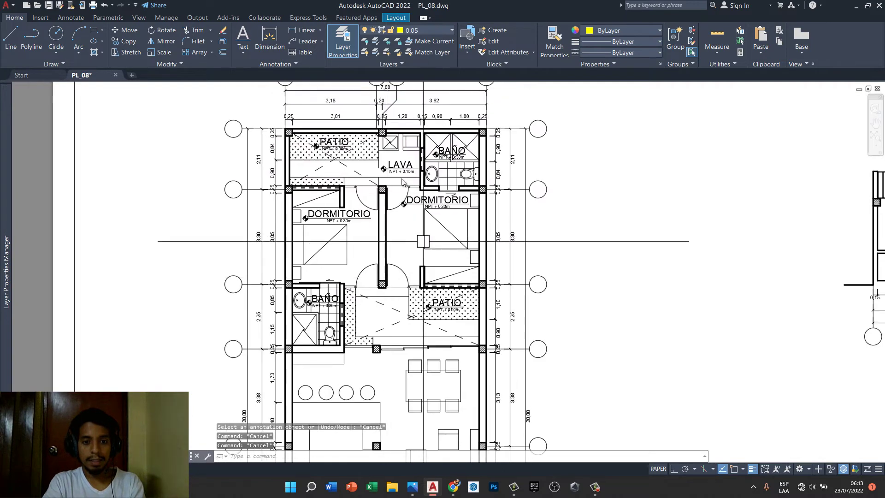
pyautogui.scroll(2, 379, 122)
pyautogui.scroll(4, 304, 156)
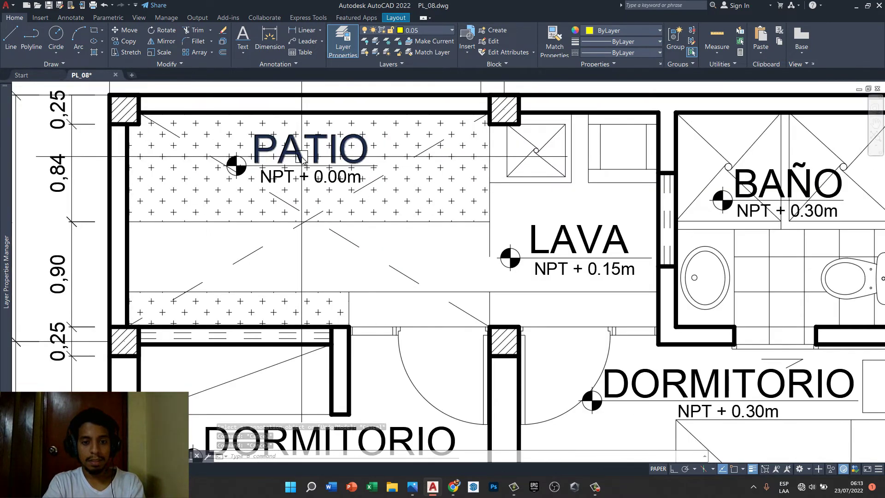
pyautogui.scroll(-4, 335, 146)
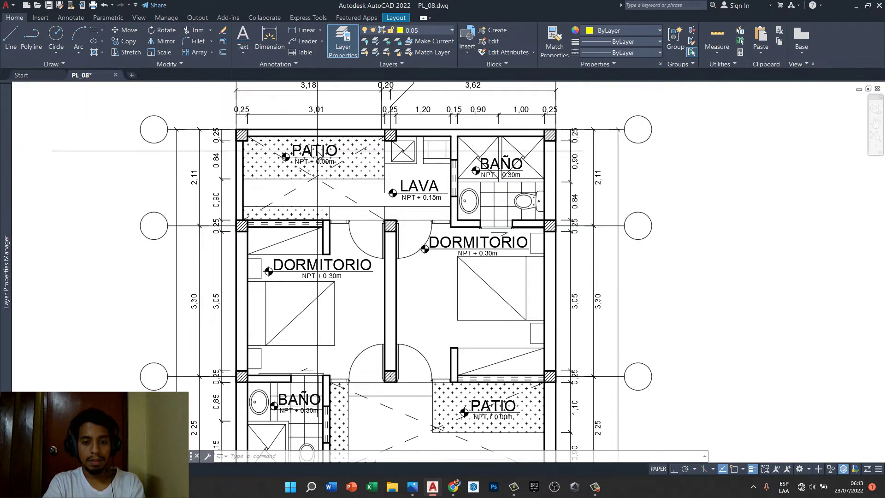
pyautogui.scroll(2, 317, 151)
pyautogui.scroll(4, 344, 166)
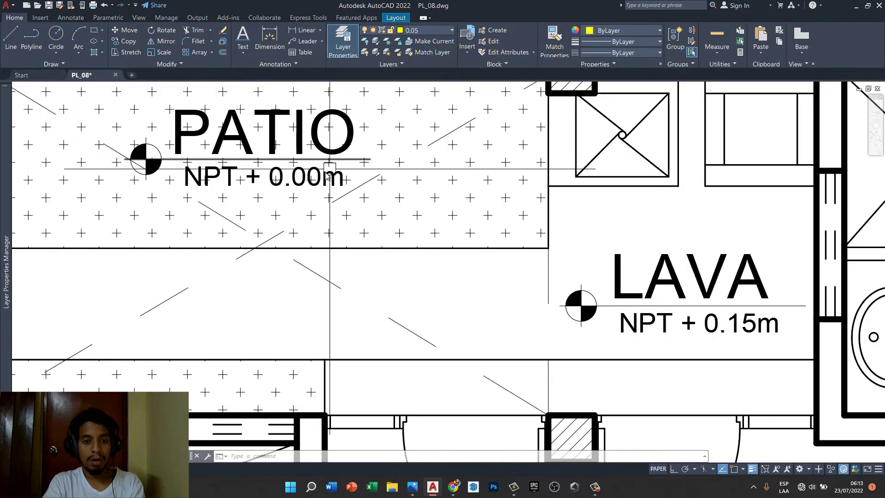
# - Undo the edits to the PATIO level text, keeping it at NPT + 0.00m
pyautogui.doubleClick(317, 176)
pyautogui.write('15')
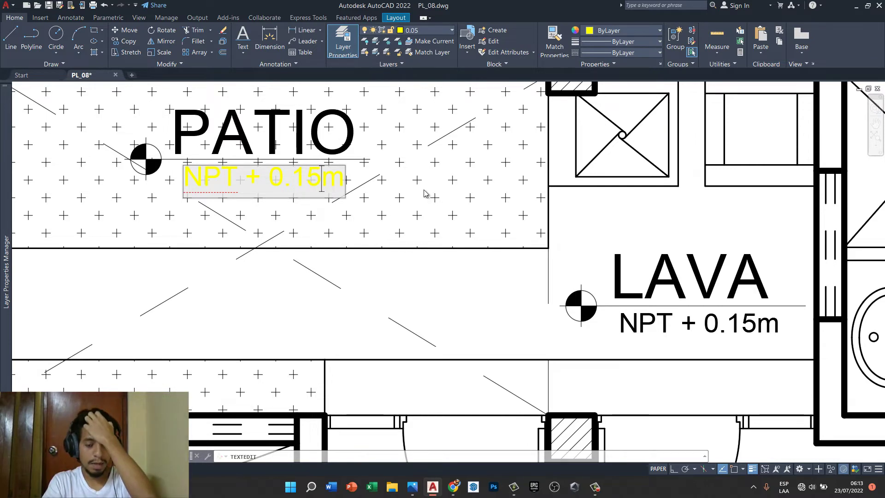
pyautogui.press('Escape')
pyautogui.press('Escape')
pyautogui.press('Escape')
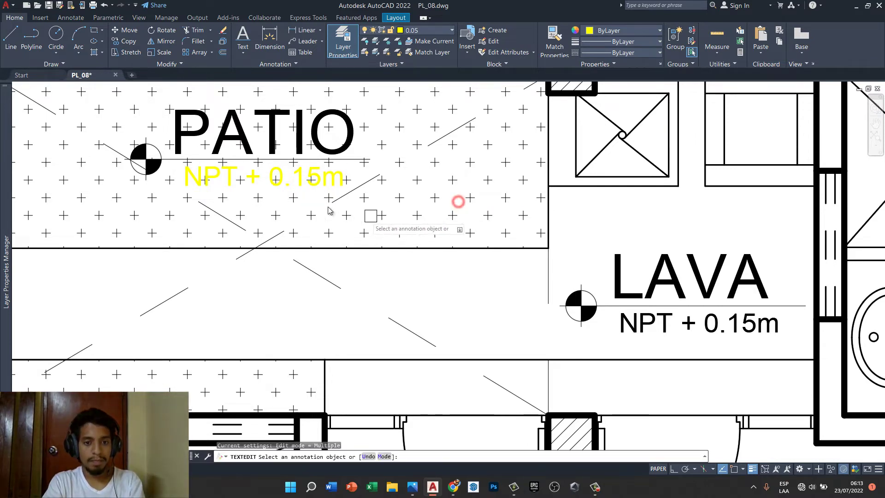
pyautogui.scroll(-2, 310, 189)
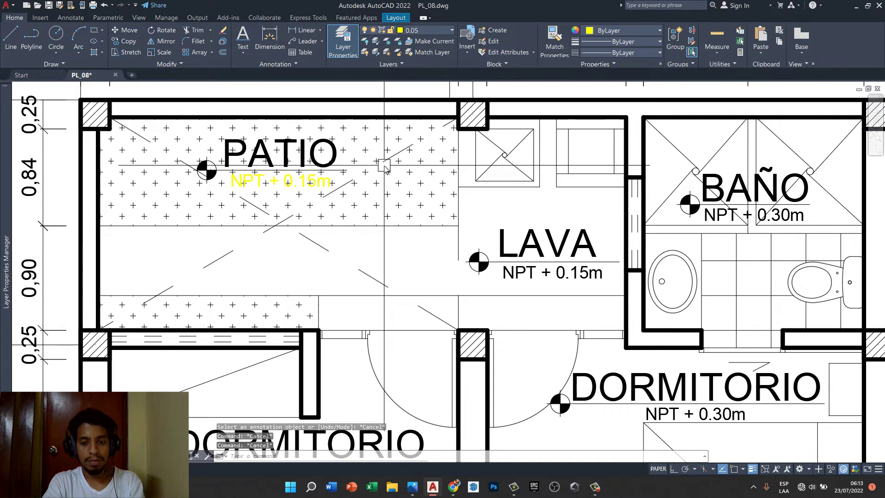
pyautogui.hotkey('ctrl', 'z')
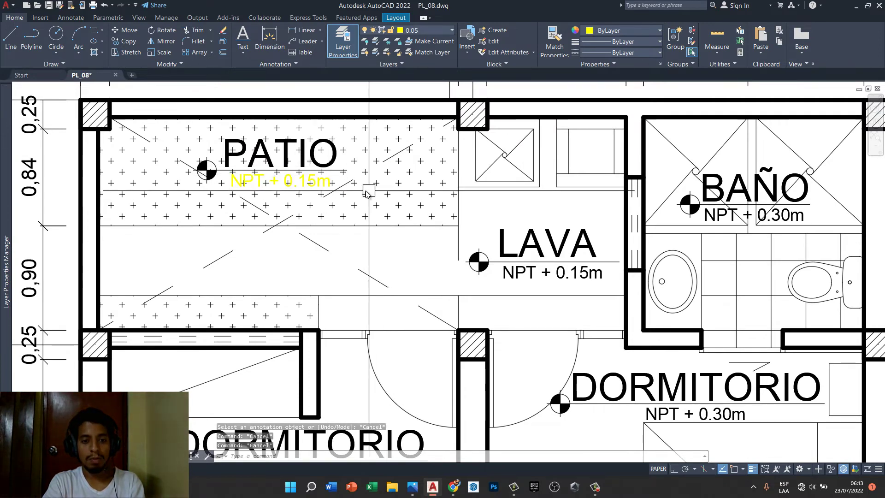
pyautogui.hotkey('ctrl', 'z')
# - Change the LAVA level note to NPT + 0.00m and redraw the display
pyautogui.doubleClick(740, 335)
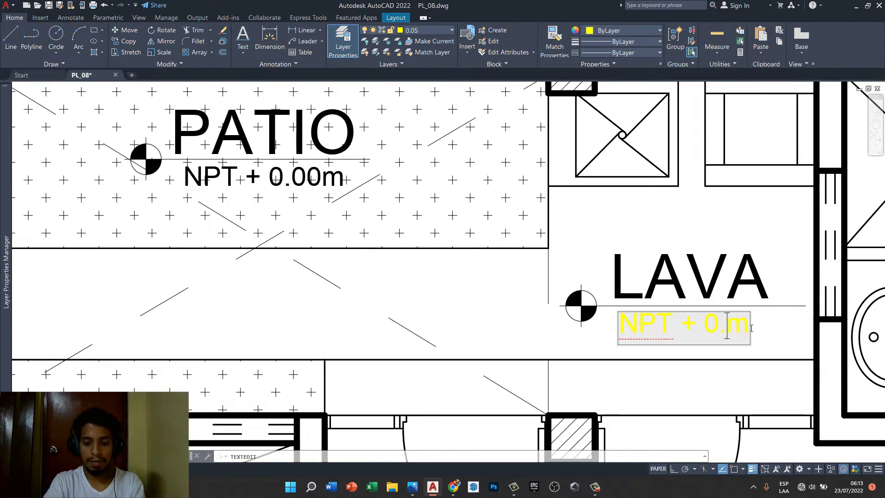
pyautogui.write('00')
pyautogui.press('Escape')
pyautogui.press('Escape')
pyautogui.scroll(-4, 505, 261)
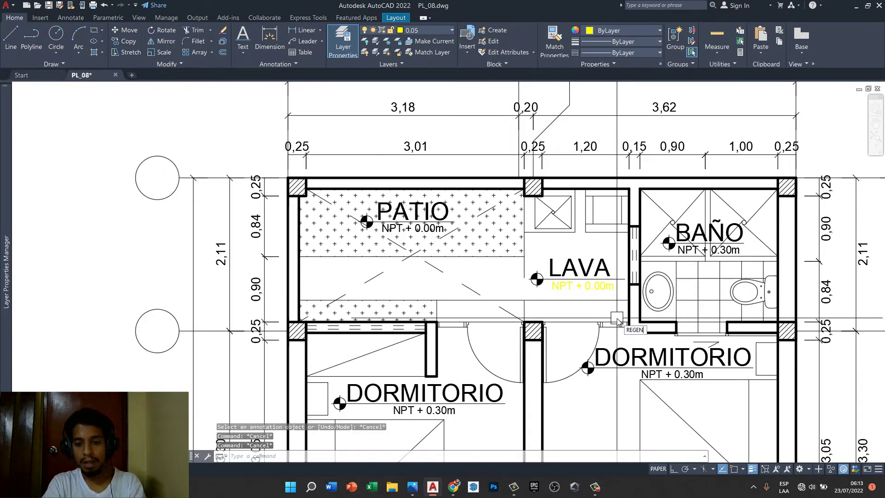
pyautogui.press('Return')
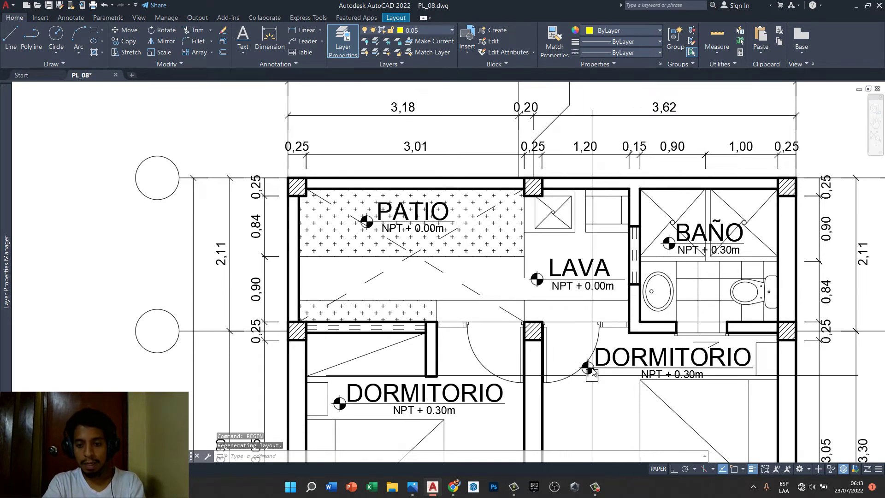
pyautogui.moveTo(593, 373); pyautogui.dragTo(516, 245, button='middle')
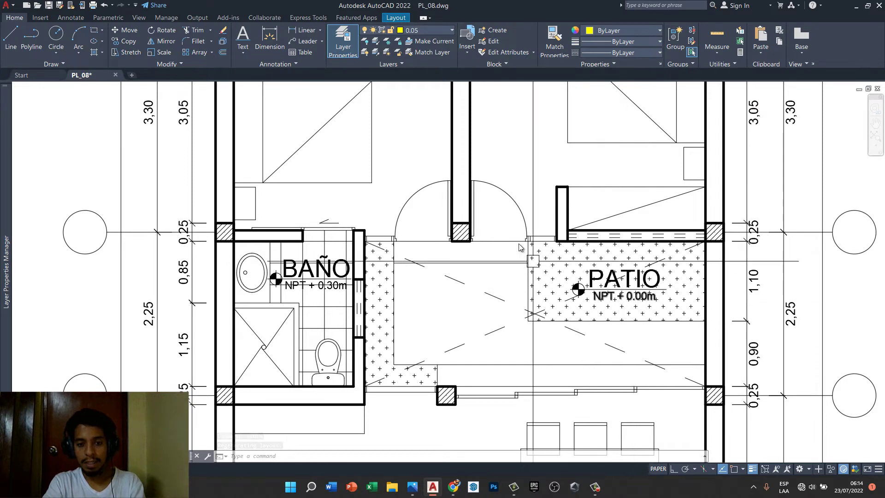
# - Finish editing the GARAGE level text and refresh the layout display
pyautogui.moveTo(623, 309)
pyautogui.mouseDown(button='middle')
pyautogui.moveTo(484, 236)
pyautogui.moveTo(472, 269)
pyautogui.moveTo(466, 206)
pyautogui.mouseUp(button='middle')
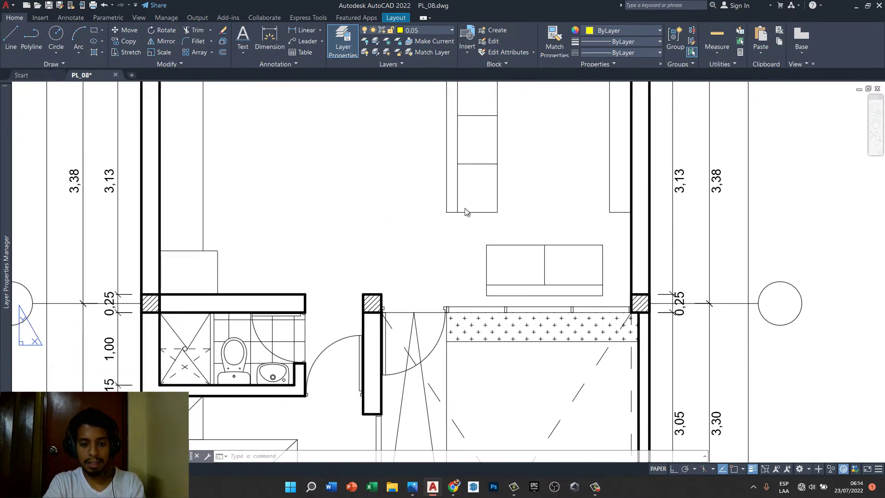
pyautogui.moveTo(472, 389)
pyautogui.mouseDown(button='middle')
pyautogui.moveTo(474, 256)
pyautogui.moveTo(459, 233)
pyautogui.mouseUp(button='middle')
pyautogui.moveTo(471, 378); pyautogui.dragTo(460, 332, button='middle')
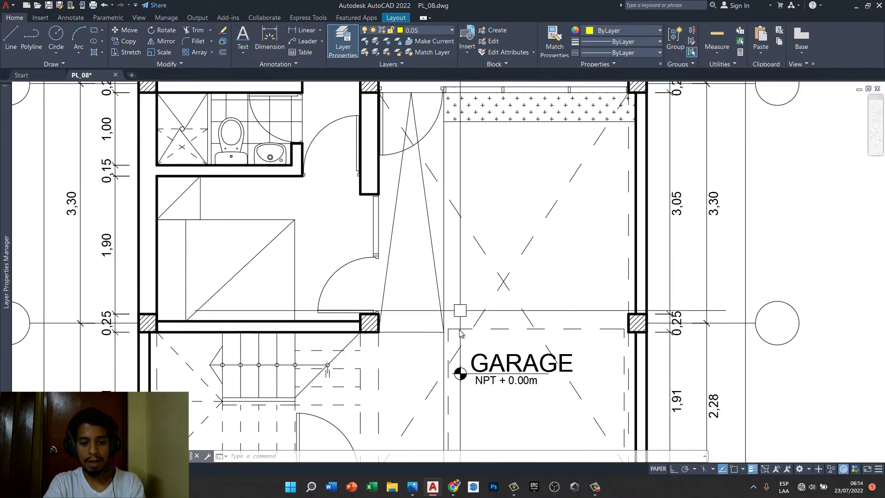
pyautogui.scroll(2, 513, 392)
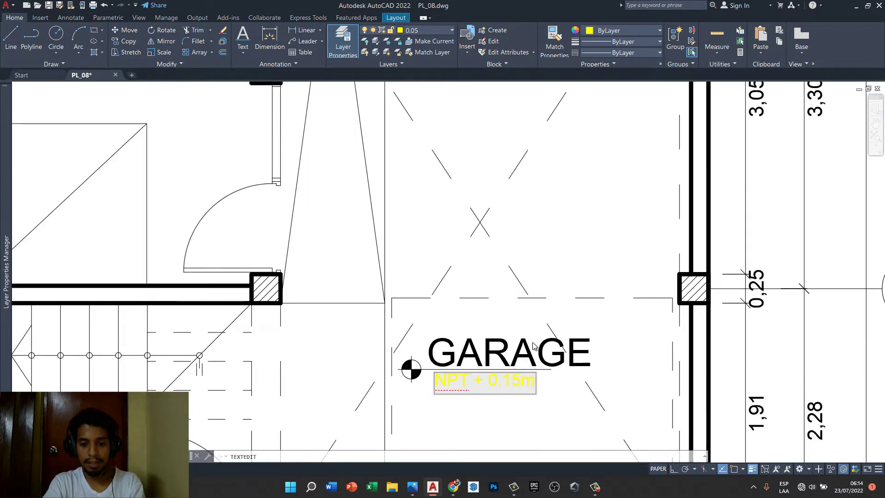
pyautogui.press('Escape')
pyautogui.press('Escape')
pyautogui.press('Escape')
pyautogui.scroll(-2, 508, 320)
pyautogui.write('REGEN')
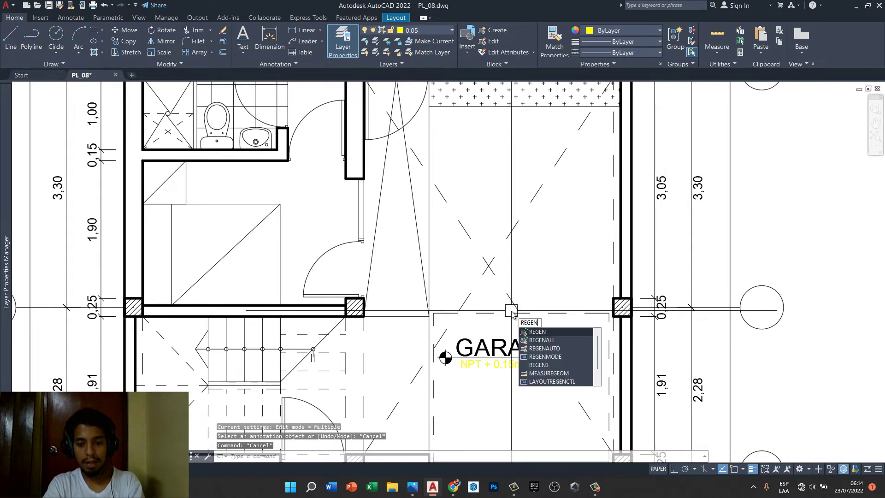
pyautogui.press('Return')
# - Lengthen the level line under GARAGE to the right
pyautogui.scroll(2, 509, 315)
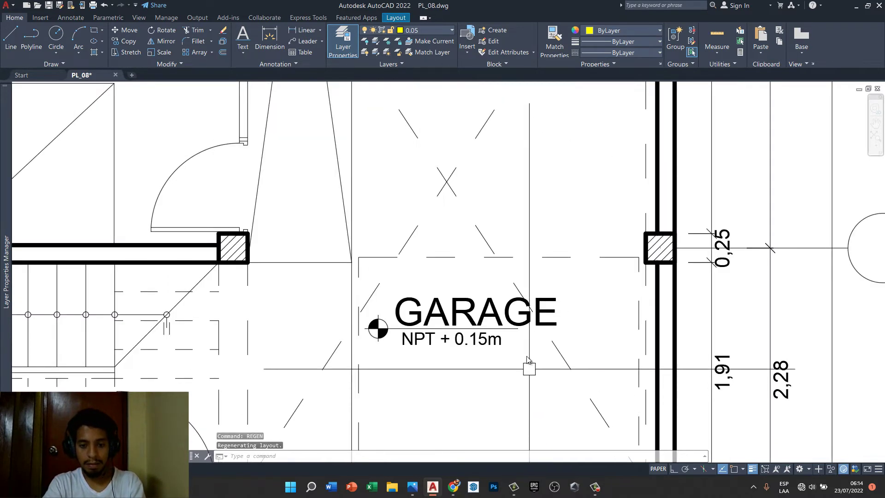
pyautogui.scroll(2, 503, 320)
pyautogui.click(501, 318)
pyautogui.click(517, 317)
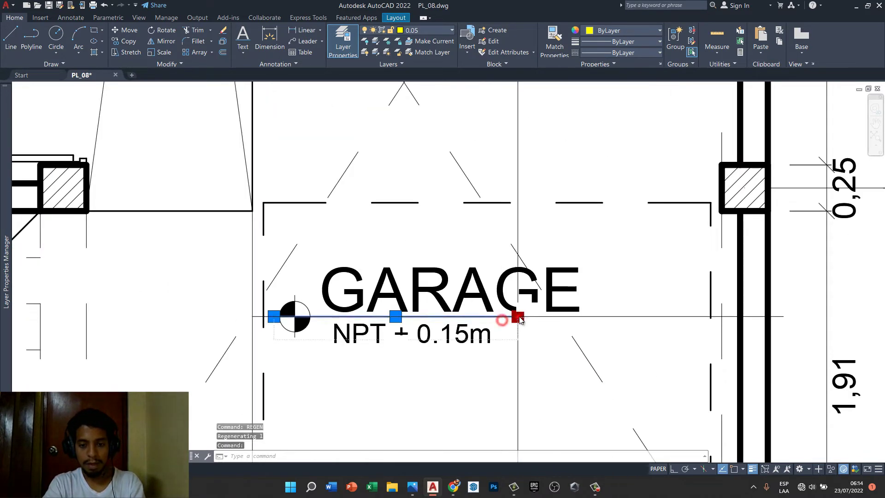
pyautogui.click(603, 317)
# - Move the NPT + 0.15m text further right
pyautogui.click(461, 334)
pyautogui.write('m')
pyautogui.press('Return')
pyautogui.click(494, 356)
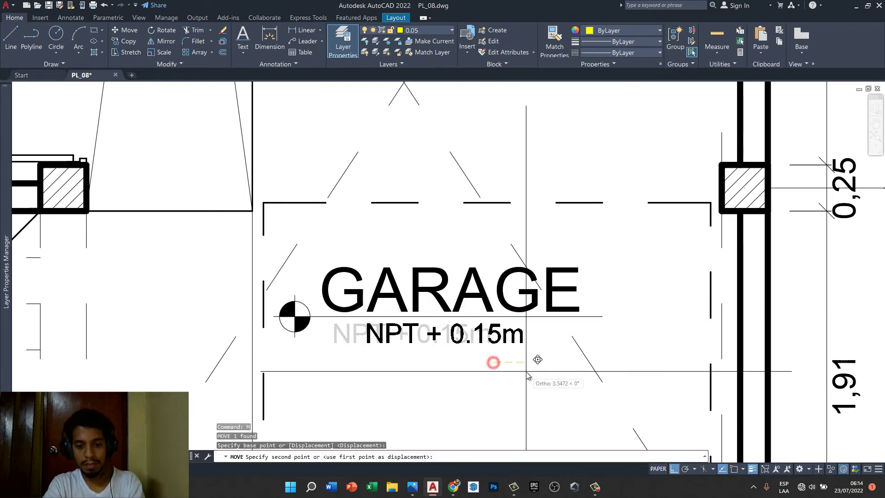
pyautogui.click(525, 355)
pyautogui.press('Escape')
pyautogui.press('Escape')
pyautogui.press('Escape')
# - Select the DORMITORIO label group in the upper bedroom
pyautogui.scroll(-4, 509, 335)
pyautogui.scroll(-2, 509, 336)
pyautogui.scroll(1, 489, 351)
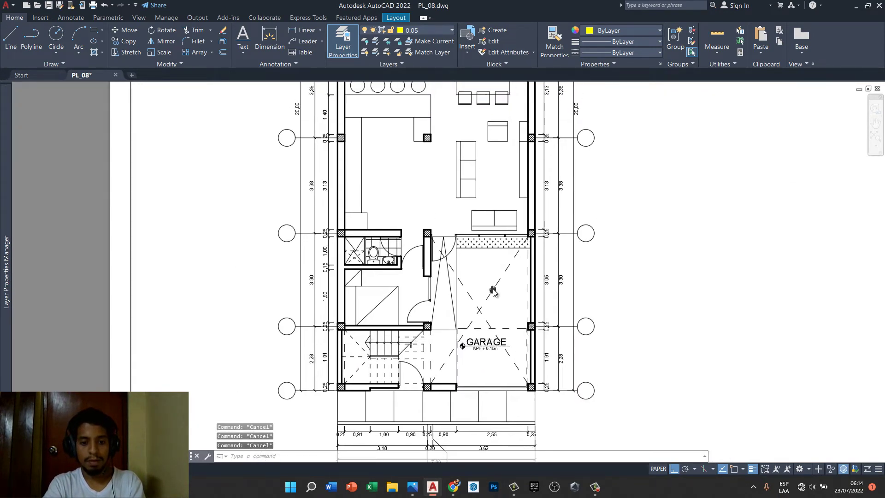
pyautogui.moveTo(484, 364)
pyautogui.mouseDown(button='middle')
pyautogui.moveTo(484, 395)
pyautogui.moveTo(525, 495)
pyautogui.mouseUp(button='middle')
pyautogui.moveTo(461, 115); pyautogui.dragTo(460, 213, button='middle')
pyautogui.scroll(3, 460, 213)
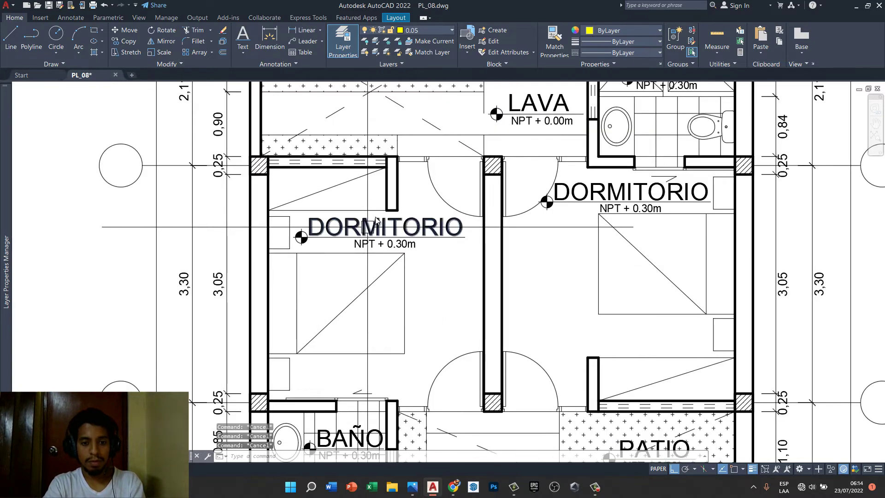
pyautogui.scroll(2, 461, 213)
pyautogui.click(462, 215)
pyautogui.click(250, 267)
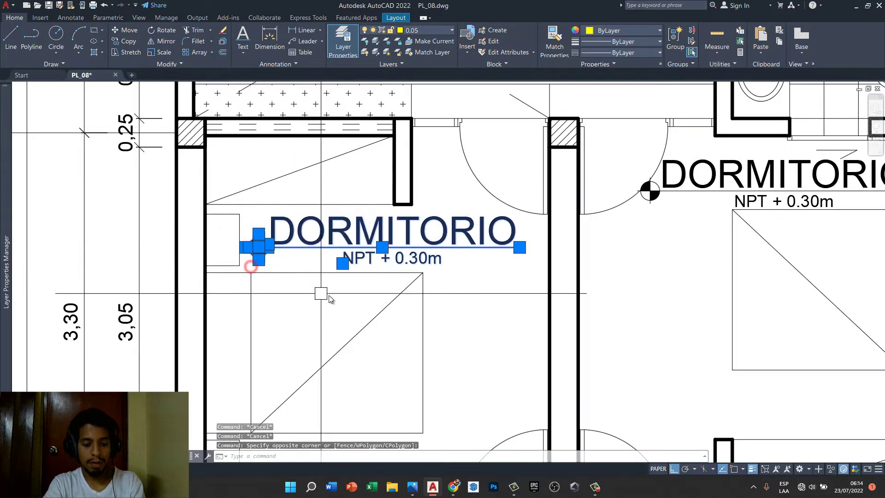
pyautogui.write('C')
# - Copy the DORMITORIO label into the lower bedroom
pyautogui.press('Return')
pyautogui.click(412, 345)
pyautogui.scroll(-8, 431, 289)
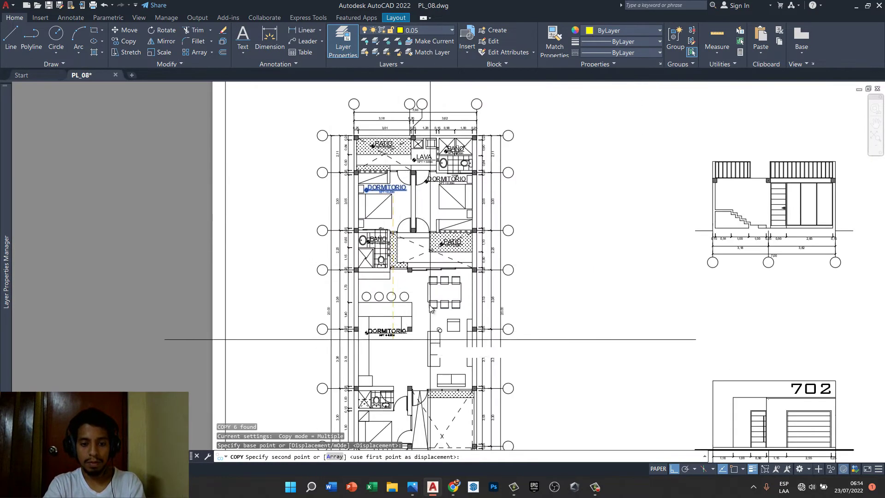
pyautogui.scroll(5, 406, 328)
pyautogui.scroll(1, 417, 320)
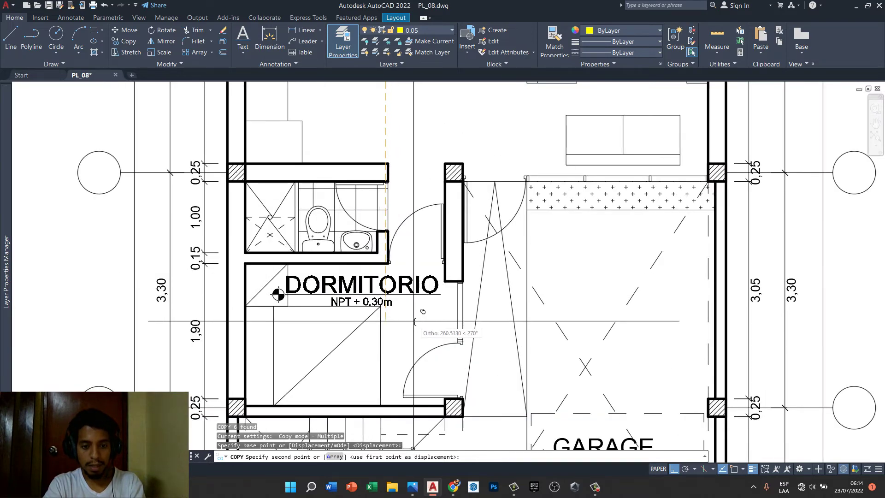
pyautogui.click(419, 318)
pyautogui.press('Escape')
pyautogui.press('Escape')
# - Select the upper BAÑO label with its NPT + 0.30m level and start copying it from a base point
pyautogui.scroll(-3, 417, 319)
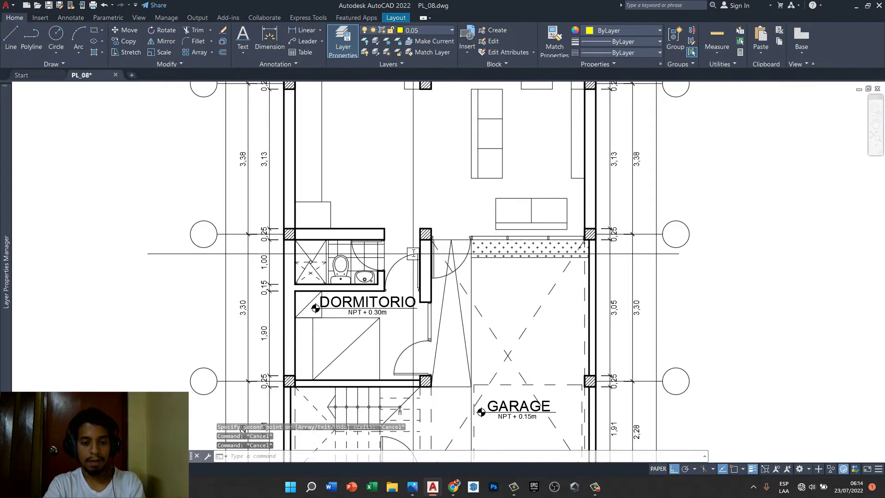
pyautogui.scroll(-2, 406, 286)
pyautogui.scroll(-2, 390, 249)
pyautogui.scroll(-2, 391, 249)
pyautogui.scroll(4, 377, 203)
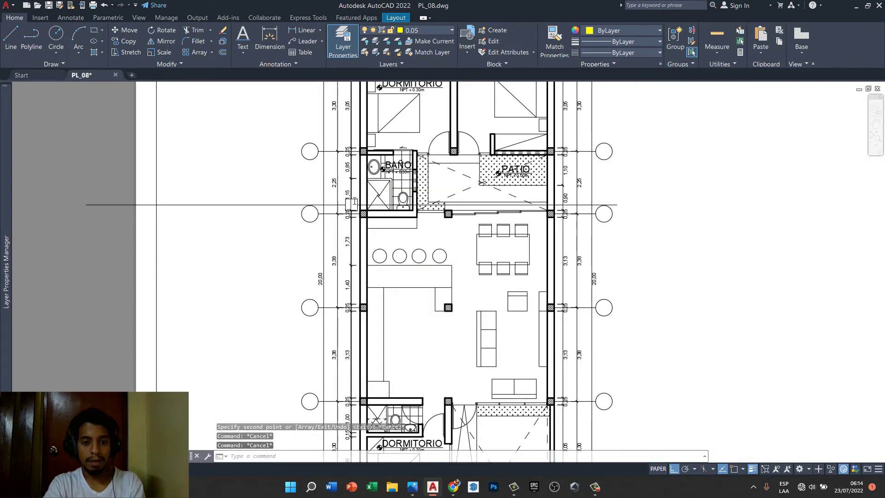
pyautogui.scroll(3, 415, 316)
pyautogui.scroll(1, 444, 316)
pyautogui.click(475, 275)
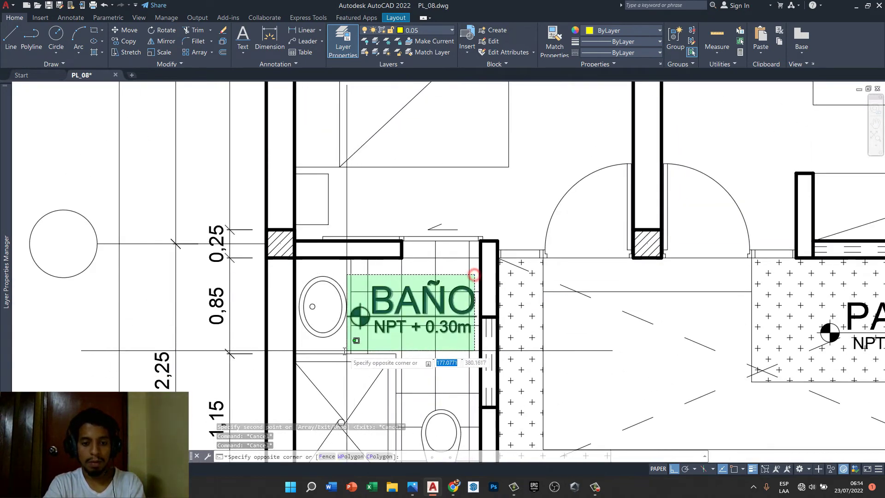
pyautogui.click(362, 351)
pyautogui.write('o')
pyautogui.press('Return')
pyautogui.click(416, 358)
pyautogui.scroll(-3, 418, 369)
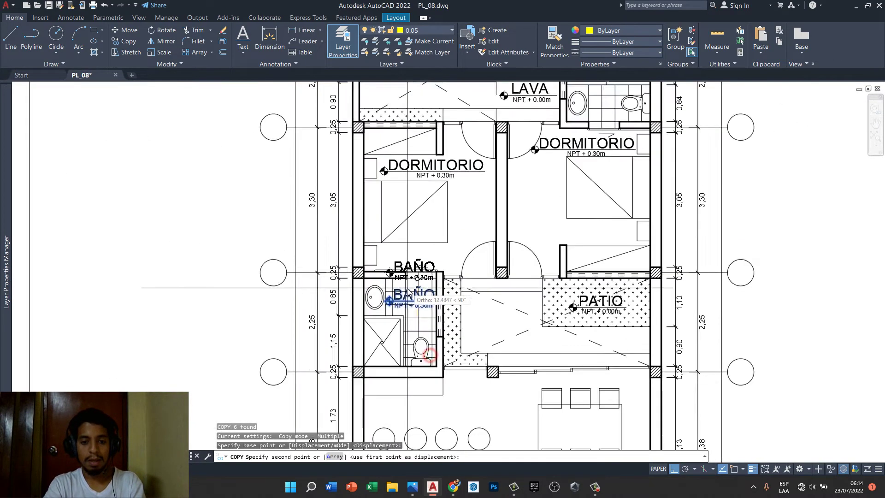
pyautogui.scroll(-2, 422, 388)
pyautogui.scroll(3, 424, 392)
pyautogui.scroll(2, 426, 350)
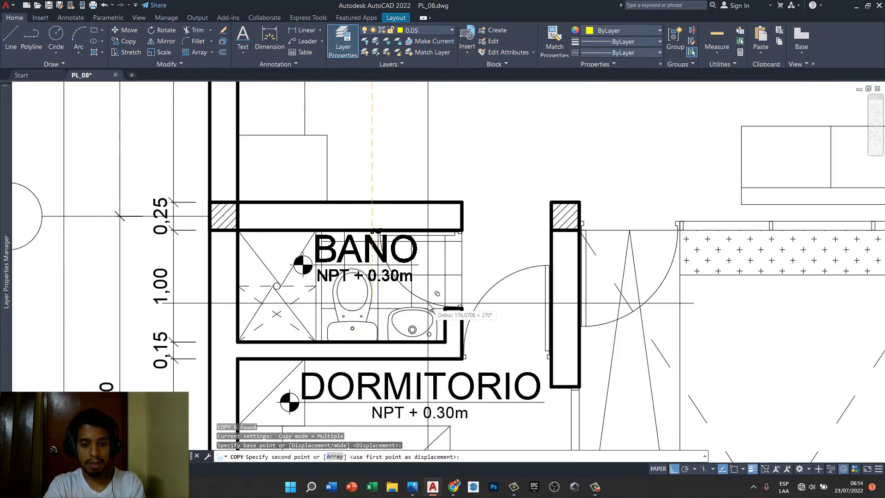
pyautogui.scroll(2, 429, 306)
# - With Ortho off, place the BAÑO copy in the bathroom above the lower DORMITORIO
pyautogui.press('F8')
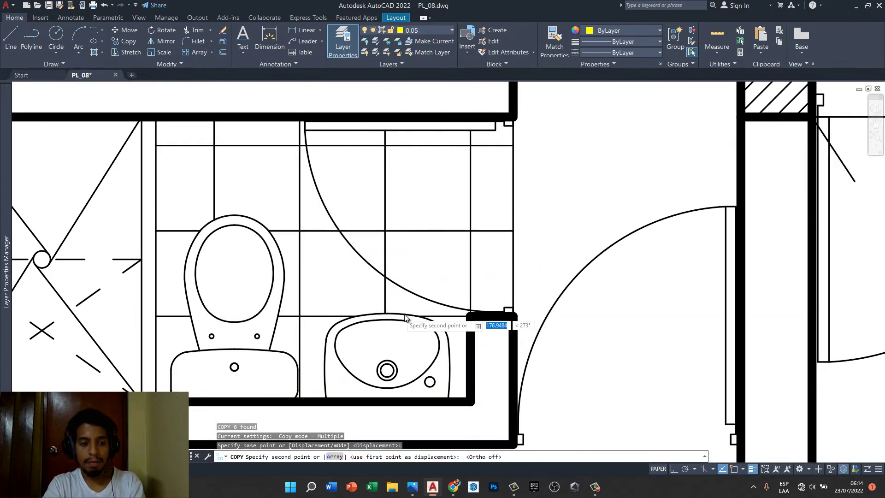
pyautogui.moveTo(258, 286); pyautogui.dragTo(395, 334, button='middle')
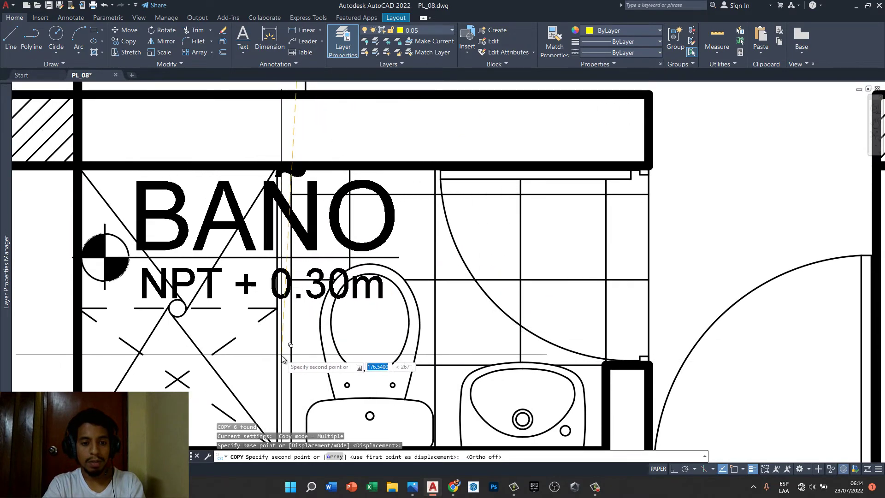
pyautogui.click(603, 368)
pyautogui.scroll(-3, 599, 364)
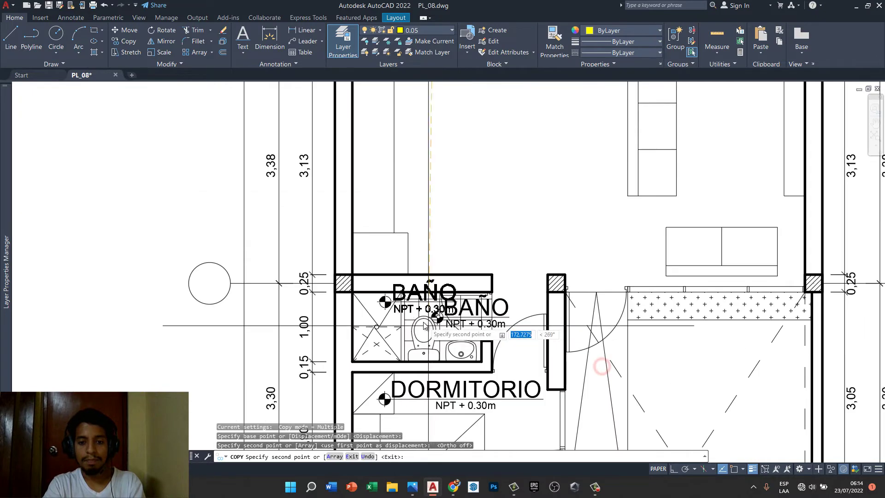
pyautogui.scroll(-3, 443, 295)
pyautogui.press('Escape')
pyautogui.press('Escape')
pyautogui.scroll(8, 434, 297)
pyautogui.scroll(3, 434, 297)
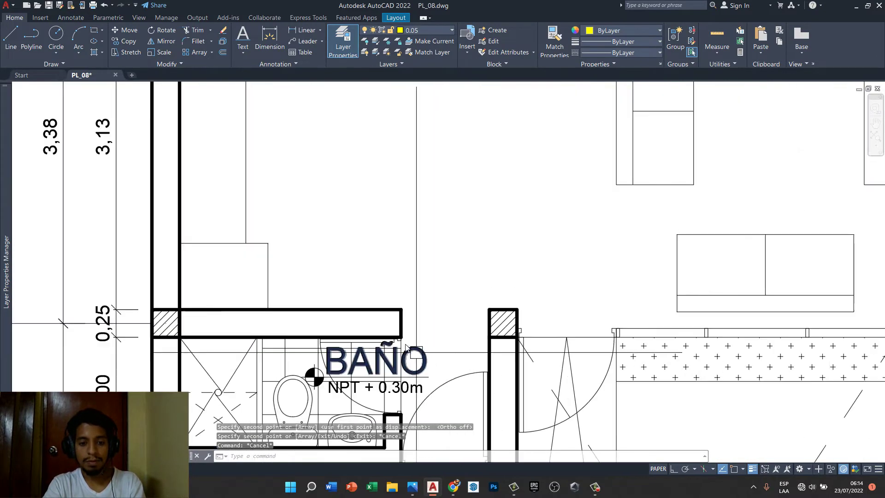
pyautogui.scroll(-6, 415, 304)
pyautogui.scroll(-2, 401, 309)
pyautogui.scroll(-2, 452, 159)
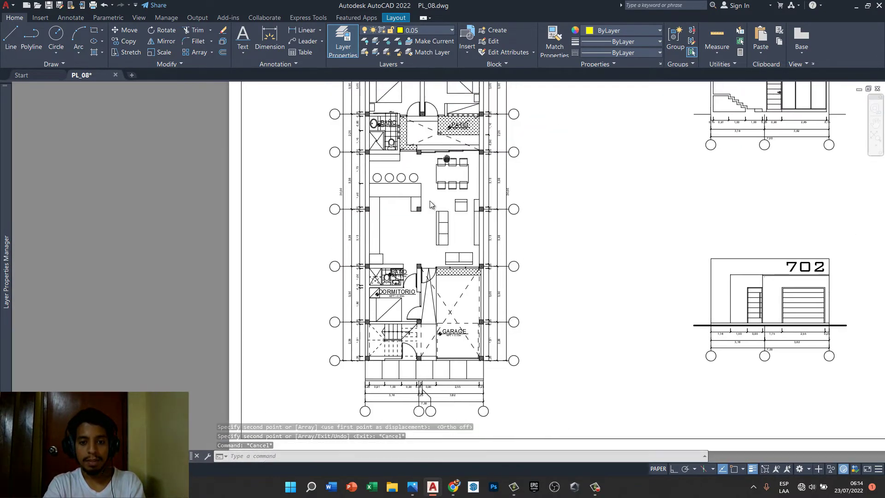
pyautogui.scroll(1, 410, 234)
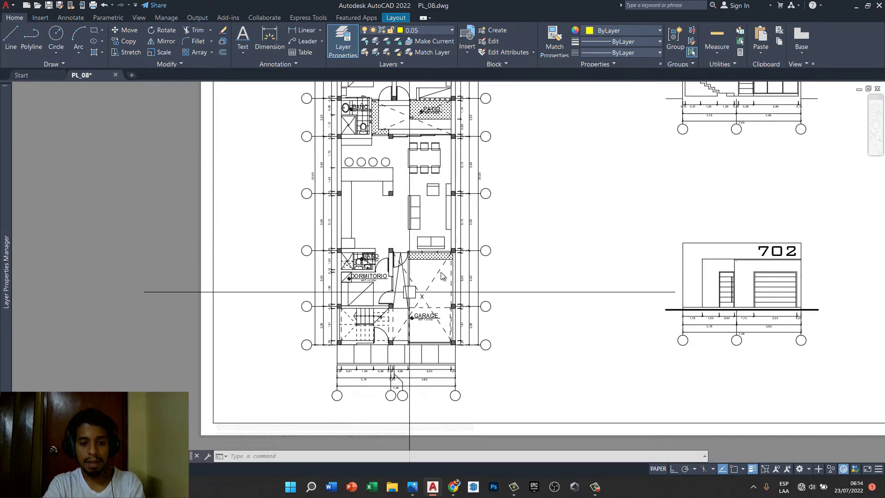
pyautogui.moveTo(410, 234); pyautogui.dragTo(415, 290, button='middle')
pyautogui.scroll(5, 383, 314)
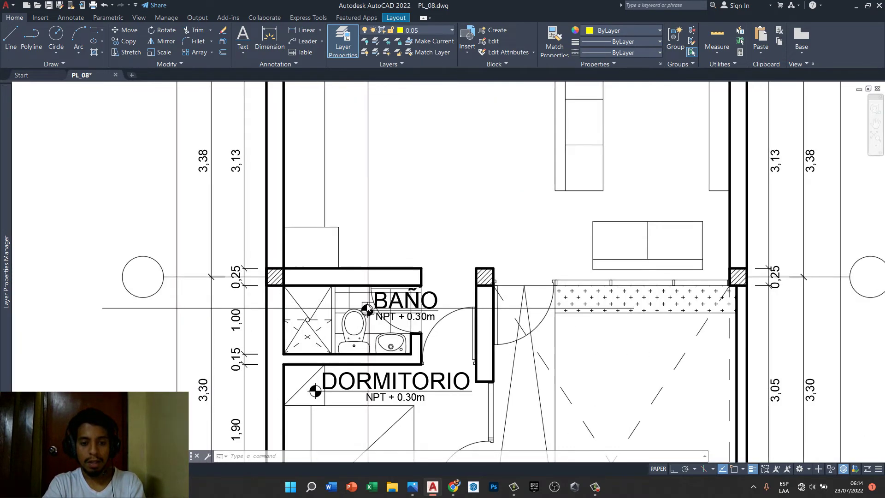
# - Copy the lower BAÑO label with its NPT + 0.30m level up into the kitchen
pyautogui.click(337, 262)
pyautogui.click(450, 332)
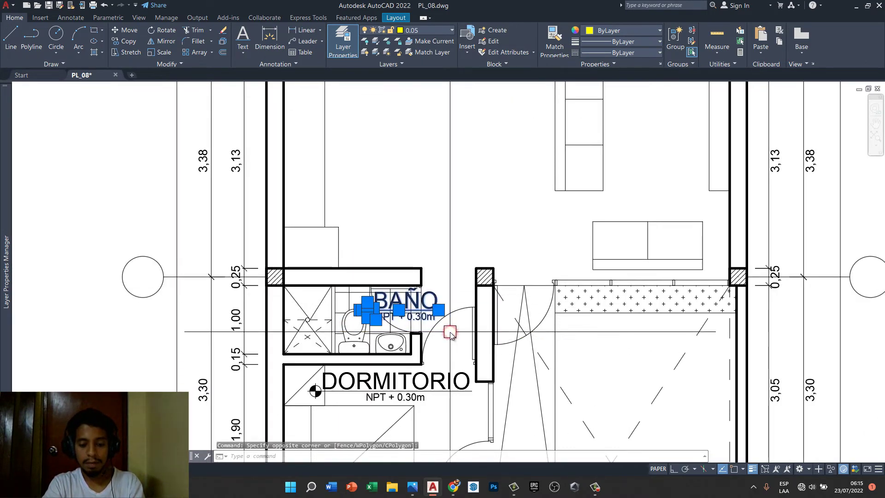
pyautogui.write('co')
pyautogui.press('Return')
pyautogui.click(456, 333)
pyautogui.scroll(-3, 469, 229)
pyautogui.scroll(1, 441, 226)
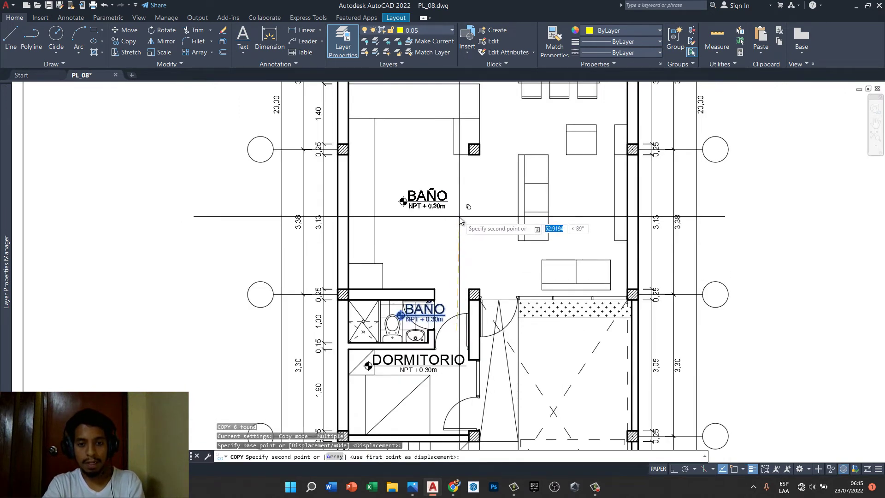
pyautogui.click(458, 218)
pyautogui.press('Return')
pyautogui.scroll(2, 443, 194)
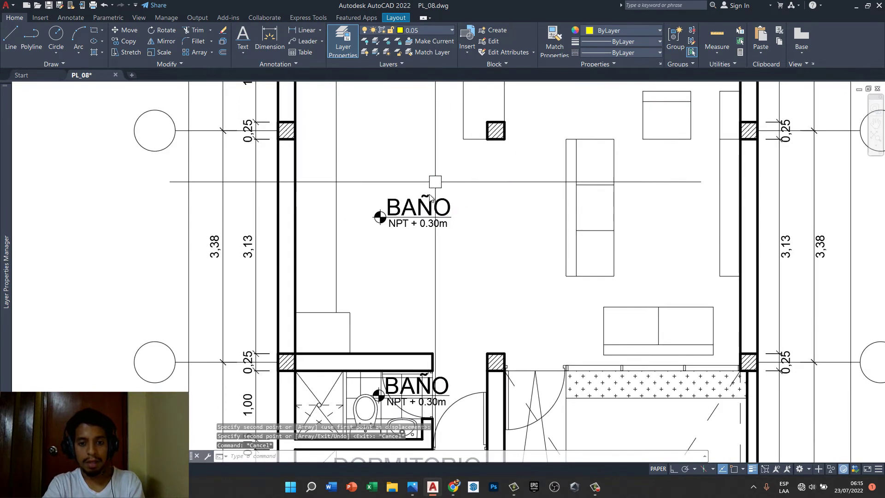
# - Rename the copied label to COCINA and regenerate the drawing
pyautogui.doubleClick(415, 207)
pyautogui.write('COCIN')
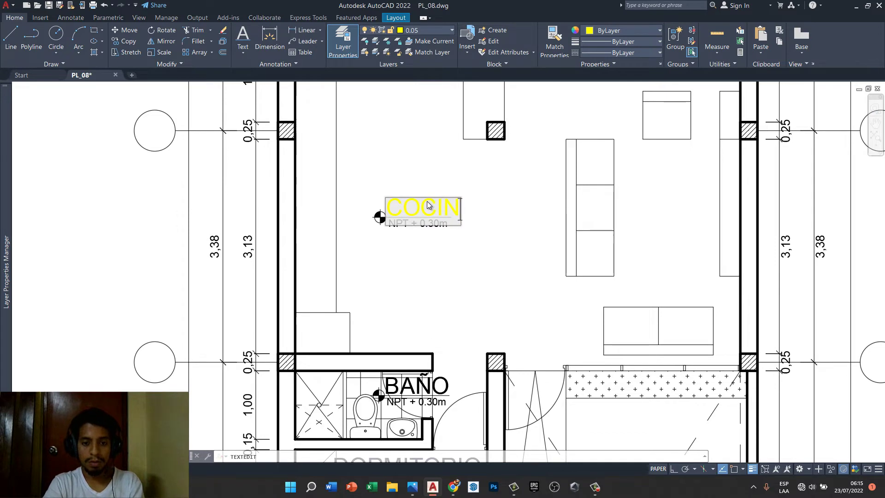
pyautogui.click(433, 177)
pyautogui.press('Escape')
pyautogui.scroll(2, 433, 182)
pyautogui.write('REGE')
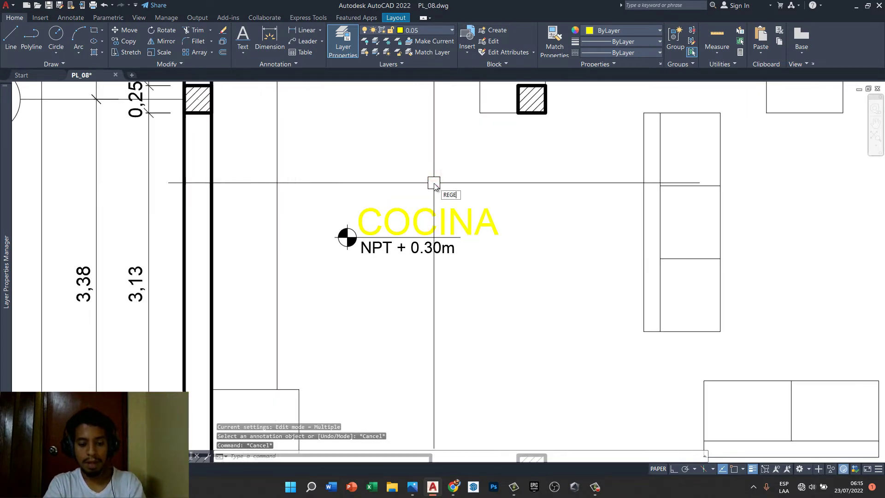
pyautogui.press('Return')
pyautogui.scroll(2, 446, 243)
# - Lengthen the level line under COCINA horizontally to the right
pyautogui.click(446, 242)
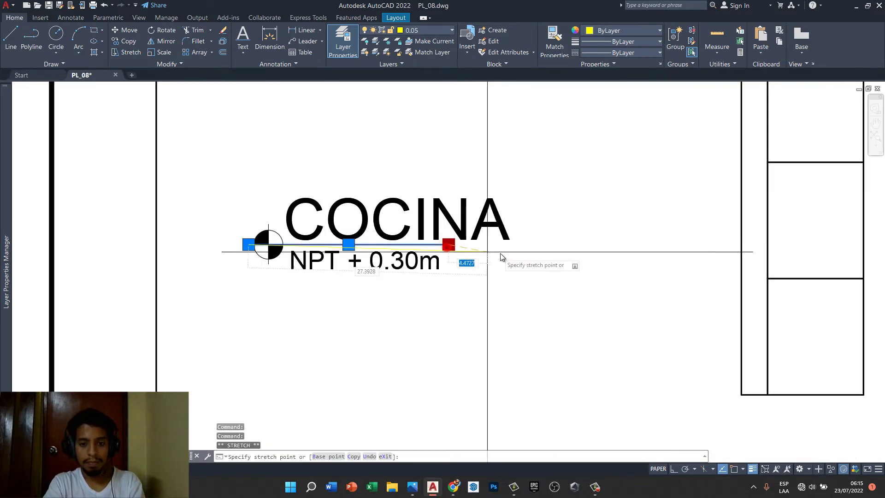
pyautogui.press('F8')
pyautogui.click(528, 243)
pyautogui.press('Escape')
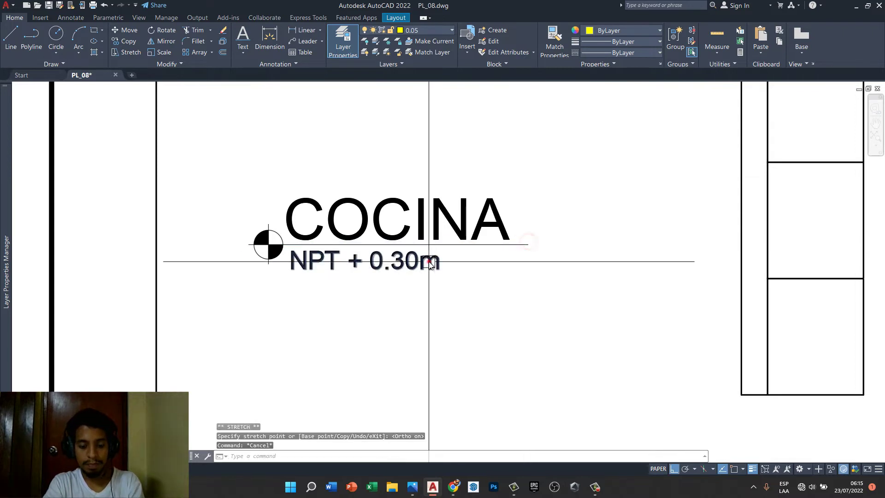
# - Move the NPT + 0.30m text further right under COCINA
pyautogui.click(430, 264)
pyautogui.press('m')
pyautogui.press('Return')
pyautogui.click(462, 303)
pyautogui.click(490, 306)
pyautogui.press('Escape')
pyautogui.press('Escape')
pyautogui.scroll(-8, 480, 233)
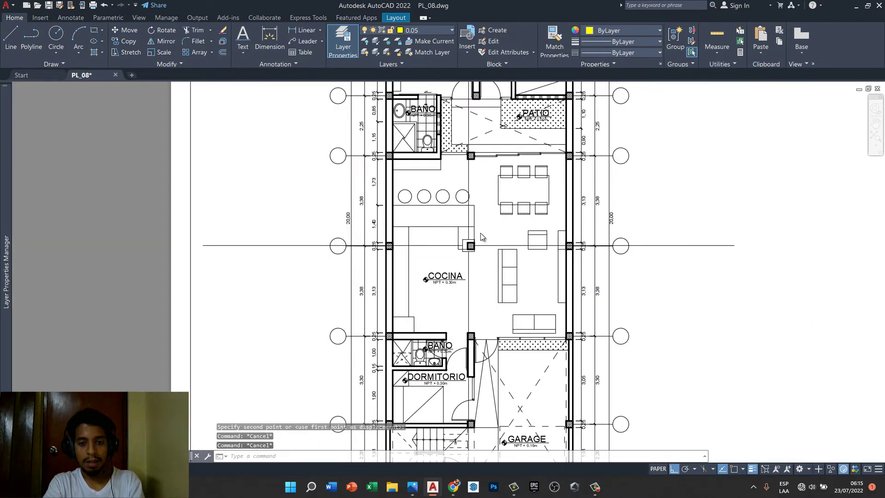
pyautogui.scroll(2, 480, 237)
pyautogui.click(458, 260)
# - Reposition the COCINA label slightly within the kitchen
pyautogui.click(400, 313)
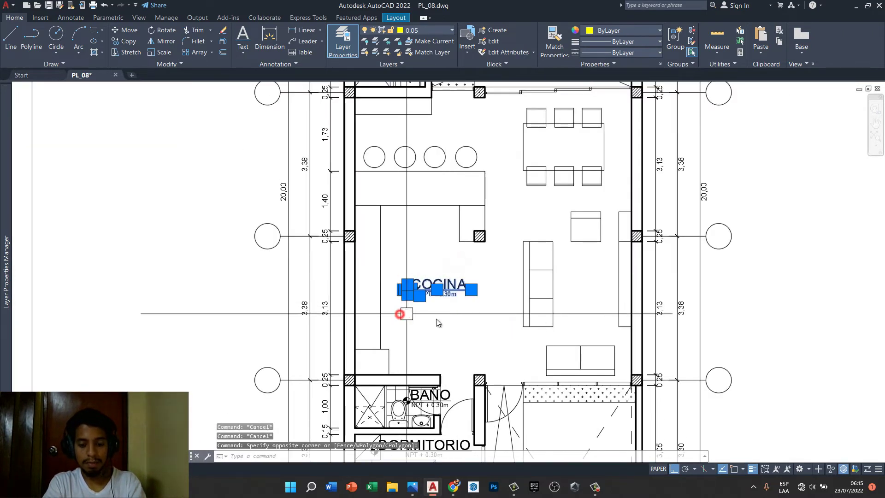
pyautogui.press('m')
pyautogui.press('Return')
pyautogui.click(457, 331)
# - Copy the COCINA label with its NPT + 0.30m level into the living area
pyautogui.click(451, 244)
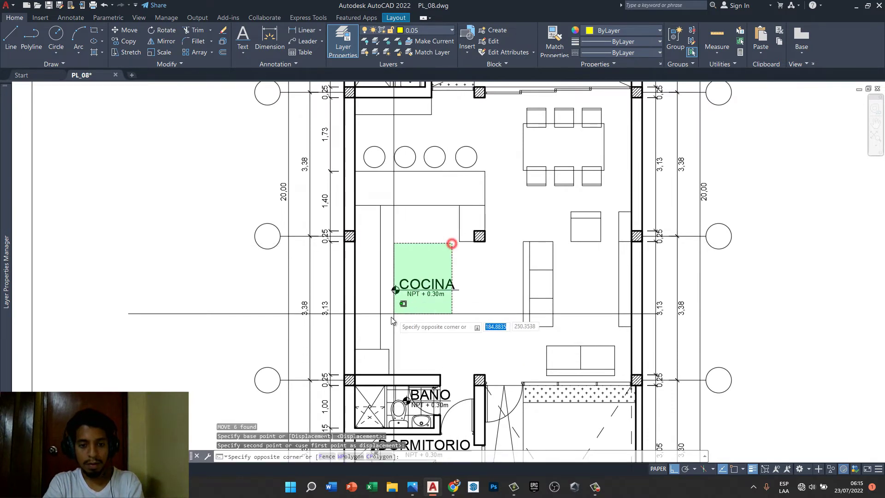
pyautogui.click(388, 319)
pyautogui.press('Return')
pyautogui.click(433, 329)
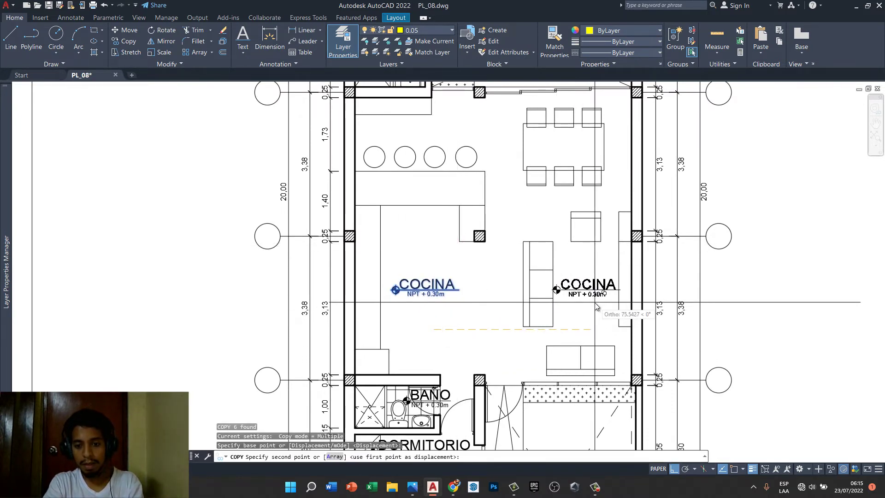
pyautogui.click(599, 305)
pyautogui.press('Escape')
pyautogui.press('Escape')
pyautogui.moveTo(572, 234); pyautogui.dragTo(504, 291, button='middle')
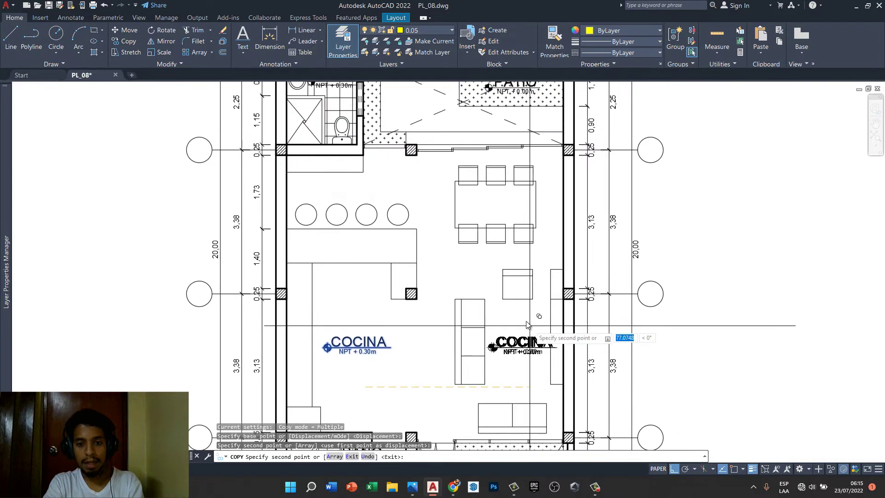
pyautogui.scroll(3, 505, 291)
# - Change the copied label's text to SALA
pyautogui.doubleClick(518, 341)
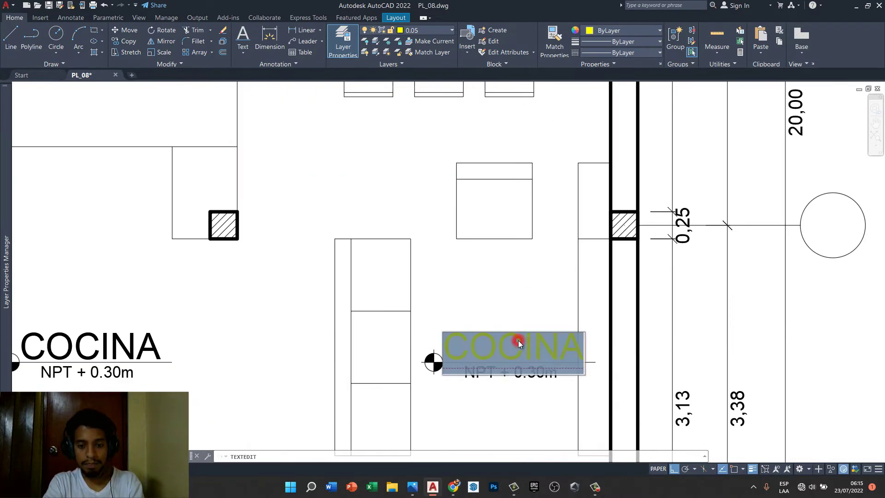
pyautogui.write('SALA')
pyautogui.click(519, 322)
pyautogui.press('Escape')
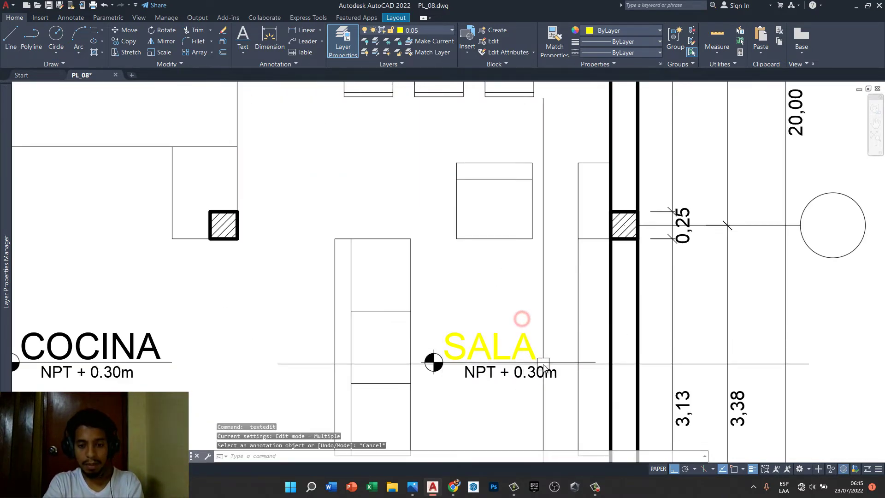
# - Move the NPT + 0.30m text to sit under SALA
pyautogui.scroll(2, 538, 388)
pyautogui.write('m')
pyautogui.press('Return')
pyautogui.click(533, 389)
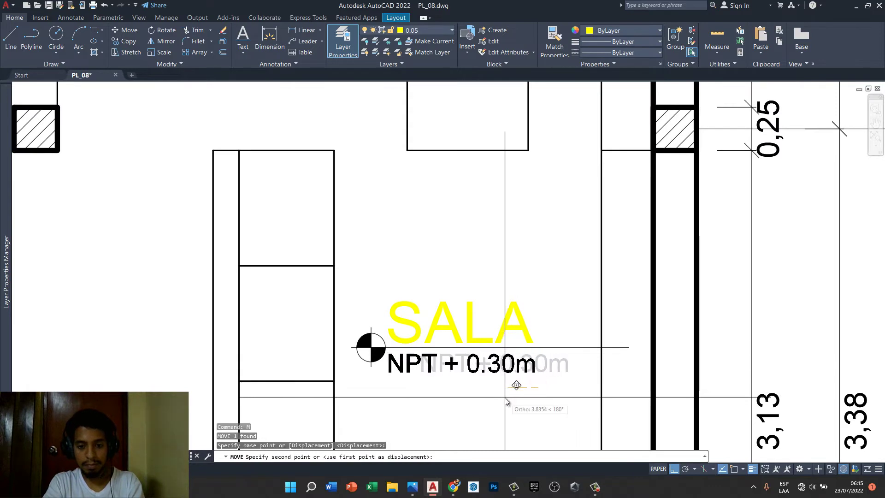
pyautogui.click(506, 399)
# - Shorten the underline to fit SALA and regenerate the drawing
pyautogui.click(557, 348)
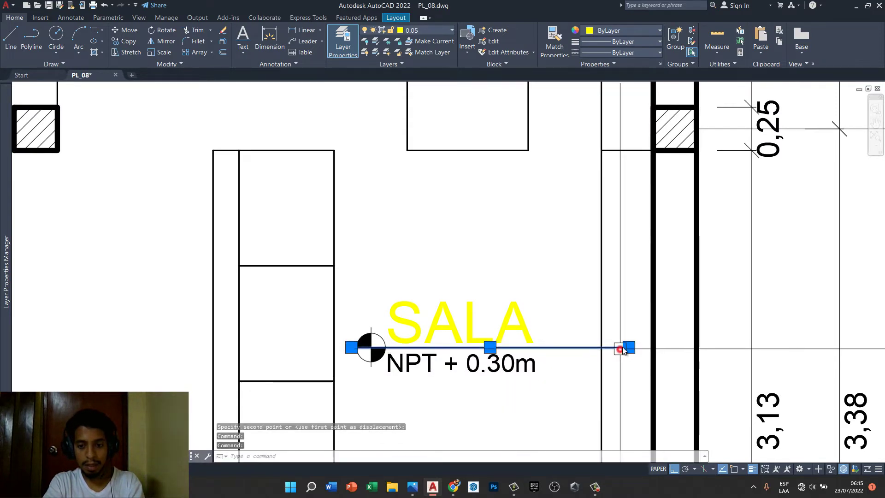
pyautogui.press('Escape')
pyautogui.click(627, 348)
pyautogui.click(547, 347)
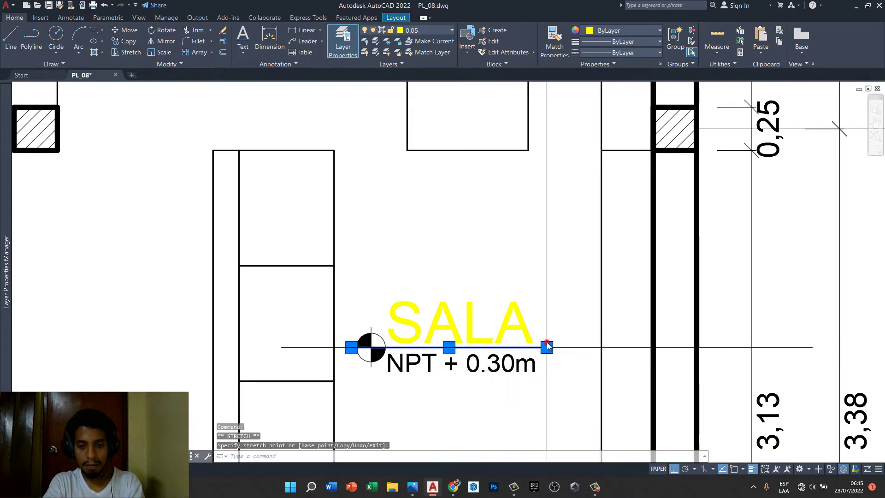
pyautogui.press('Escape')
pyautogui.press('Escape')
pyautogui.write('n')
pyautogui.press('Return')
pyautogui.scroll(-5, 487, 276)
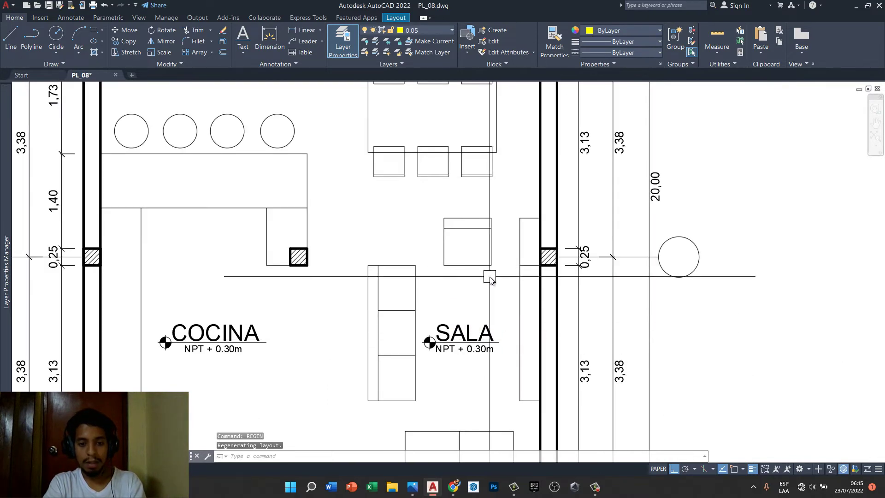
pyautogui.scroll(-1, 458, 263)
pyautogui.scroll(-2, 349, 312)
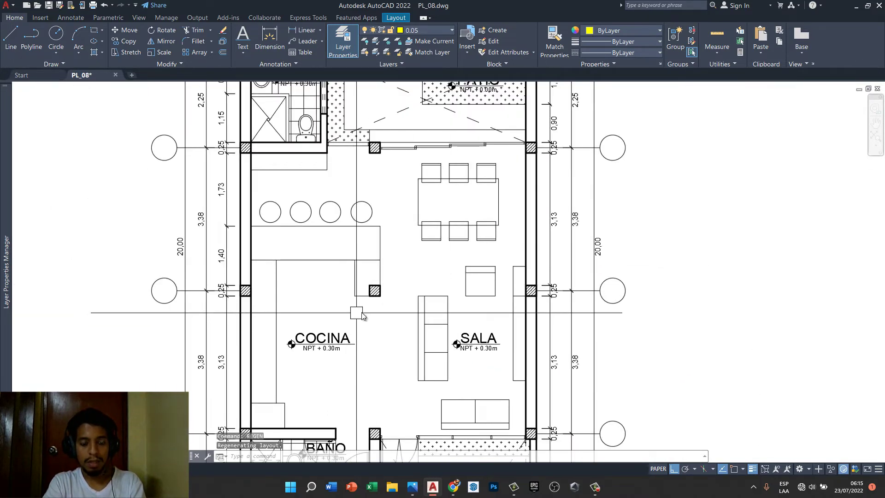
pyautogui.scroll(-3, 355, 316)
pyautogui.scroll(-1, 375, 246)
pyautogui.scroll(2, 381, 250)
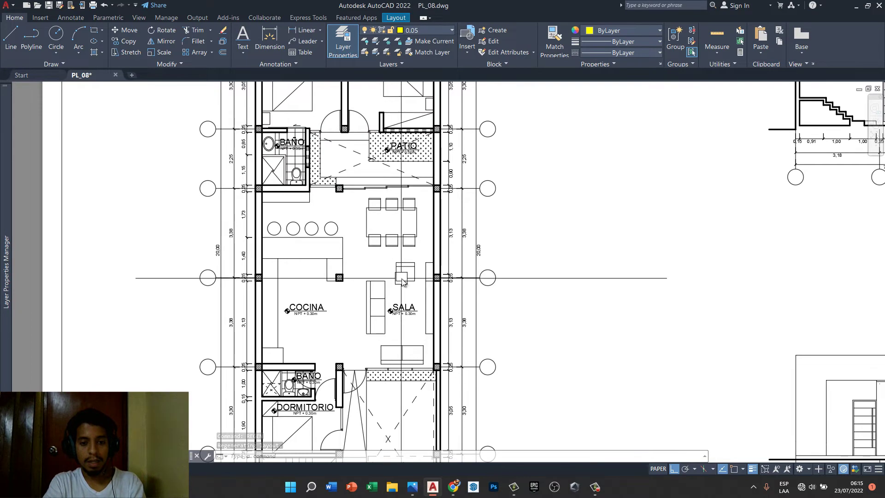
pyautogui.scroll(2, 405, 276)
# - Copy the SALA label with its NPT + 0.30m level onto the dining table
pyautogui.click(434, 309)
pyautogui.click(372, 358)
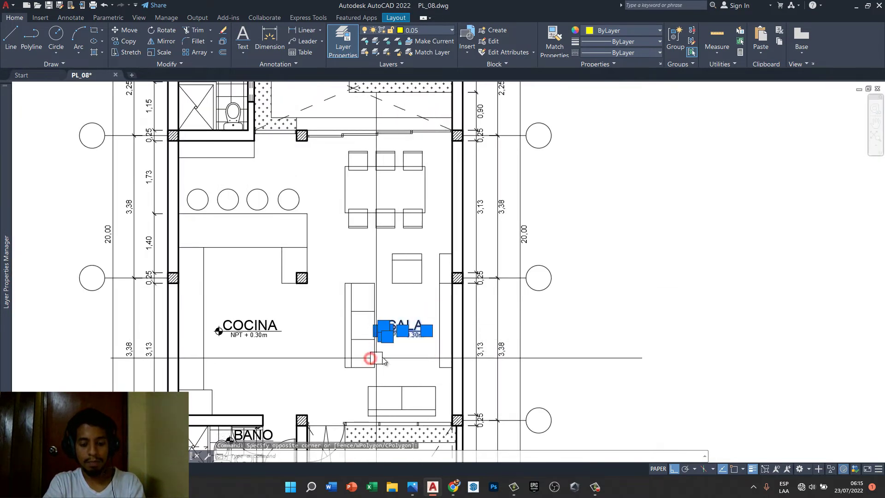
pyautogui.write('co')
pyautogui.press('Return')
pyautogui.click(450, 342)
pyautogui.scroll(4, 447, 198)
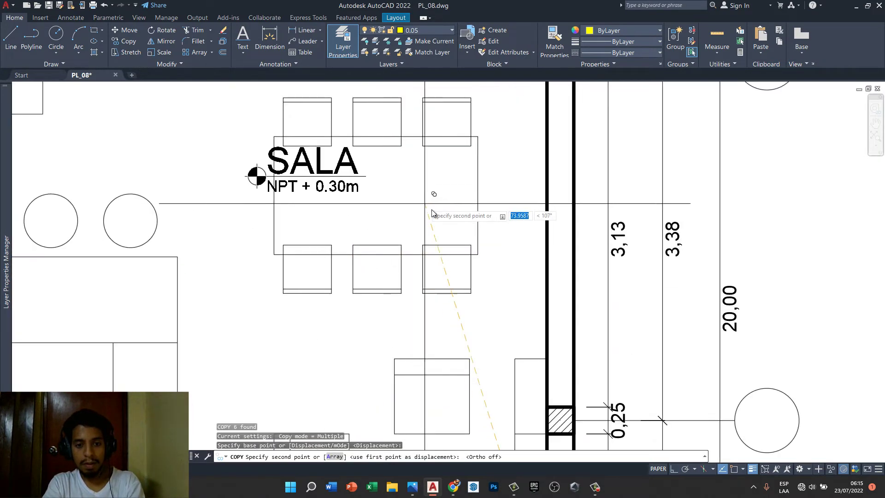
pyautogui.press('F8')
pyautogui.press('Escape')
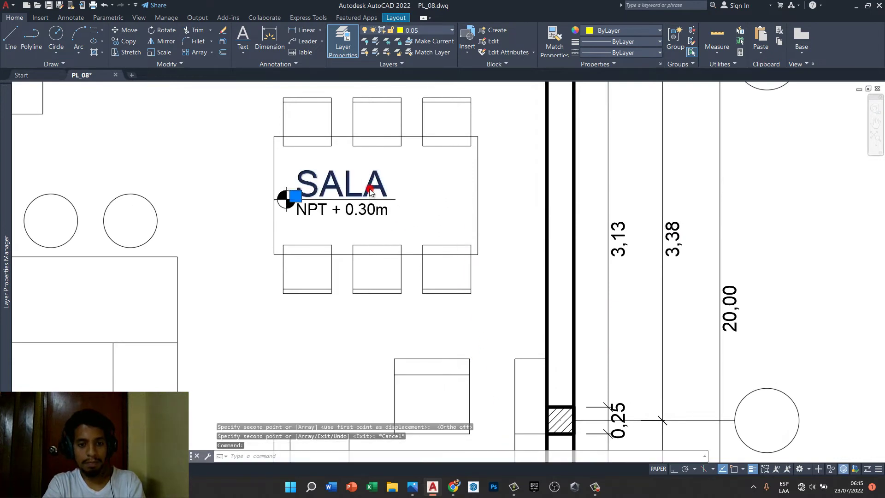
# - Change the copied label's text to COMEDOR
pyautogui.doubleClick(370, 189)
pyautogui.write('COME')
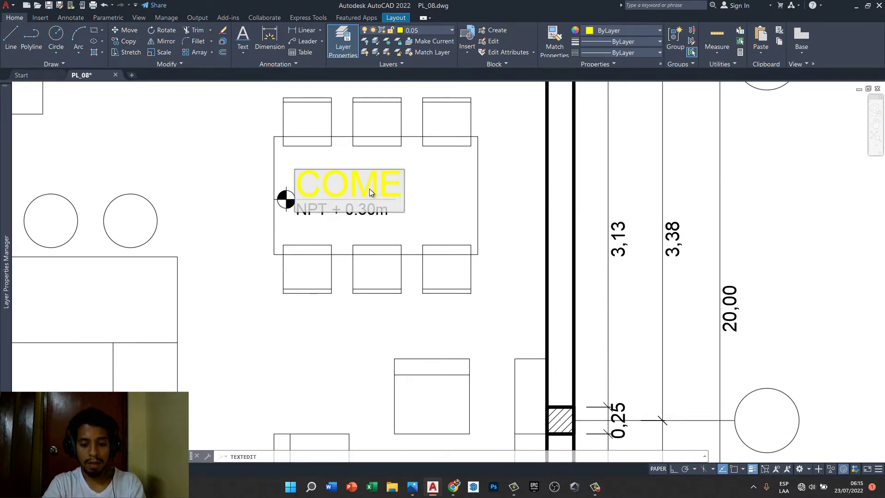
pyautogui.write('DOR')
pyautogui.press('Escape')
pyautogui.scroll(3, 388, 211)
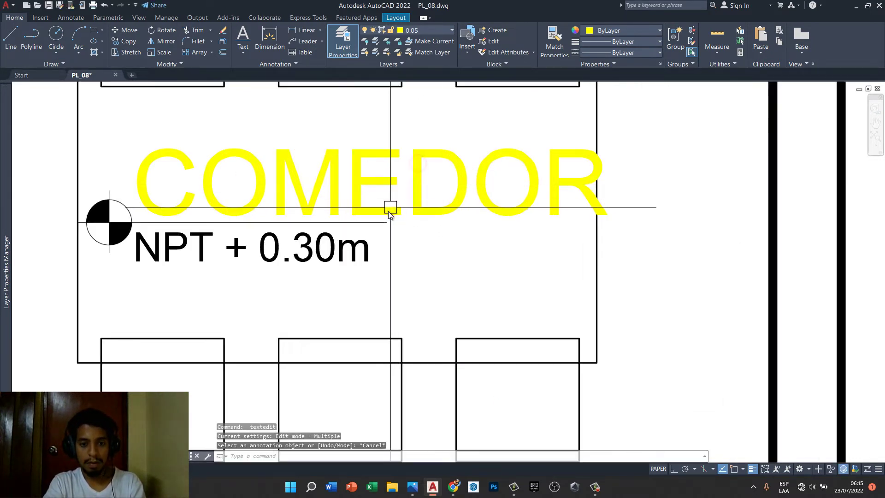
# - Lengthen the underline horizontally past COMEDOR
pyautogui.click(375, 222)
pyautogui.click(386, 224)
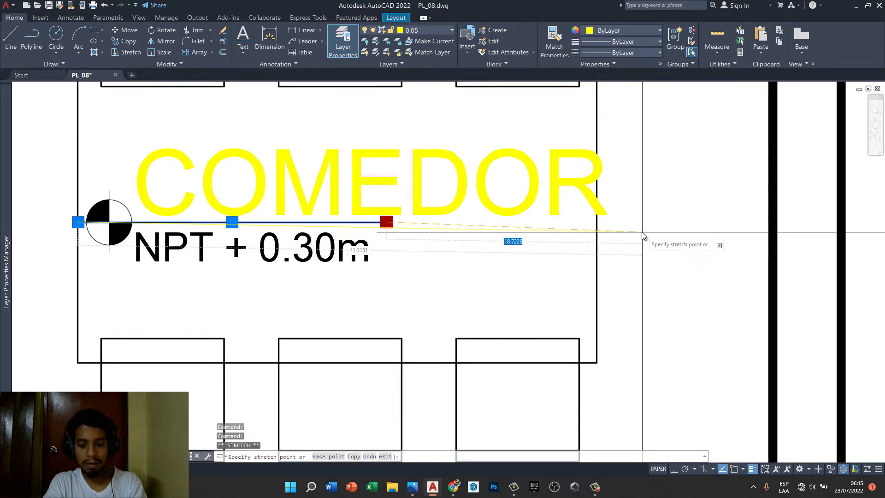
pyautogui.press('F8')
pyautogui.click(630, 221)
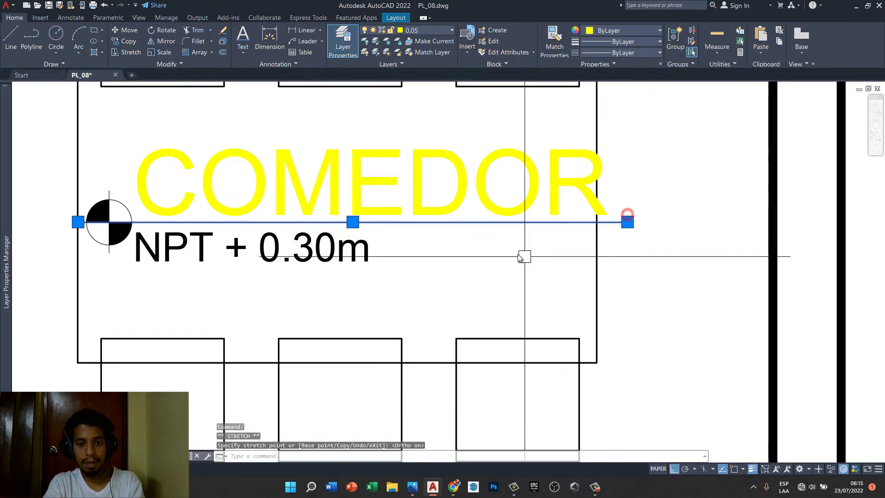
pyautogui.scroll(-2, 525, 252)
pyautogui.press('Escape')
pyautogui.press('Escape')
# - Move the NPT + 0.30m text to centre it under COMEDOR
pyautogui.click(375, 246)
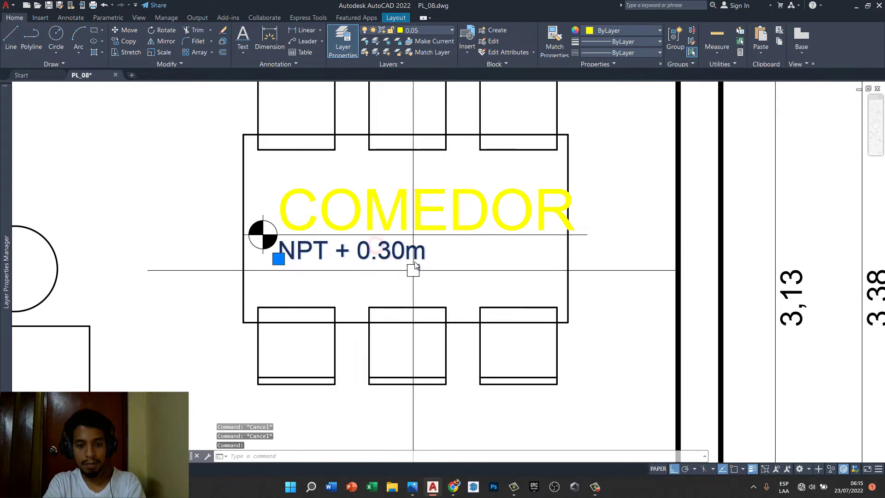
pyautogui.press('m')
pyautogui.press('space')
pyautogui.click(431, 273)
pyautogui.click(491, 274)
pyautogui.press('Escape')
# - Shift the whole COMEDOR label slightly left over the dining table
pyautogui.click(215, 173)
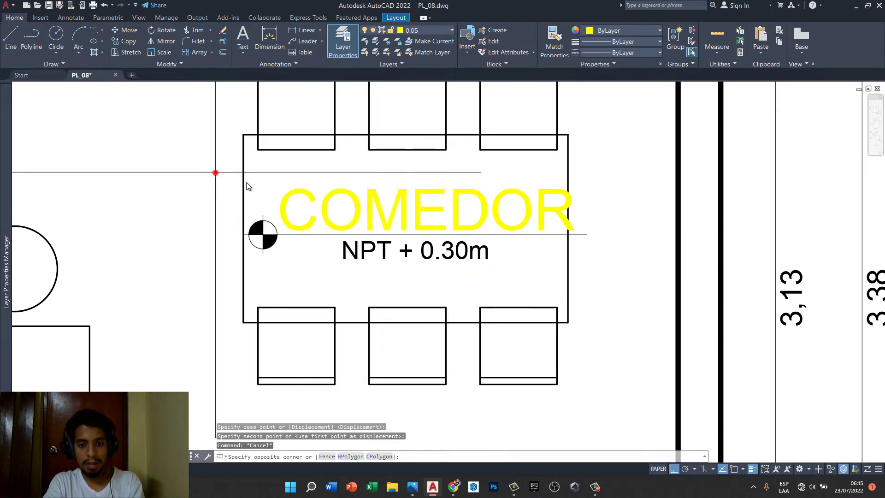
pyautogui.click(600, 271)
pyautogui.press('m')
pyautogui.press('space')
pyautogui.click(623, 281)
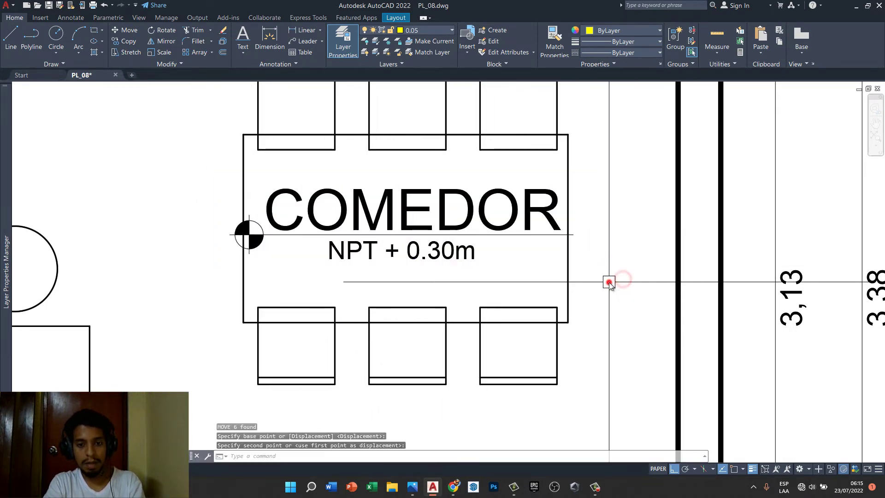
pyautogui.scroll(-2, 609, 282)
pyautogui.scroll(-4, 515, 186)
pyautogui.moveTo(513, 178); pyautogui.dragTo(541, 136, button='middle')
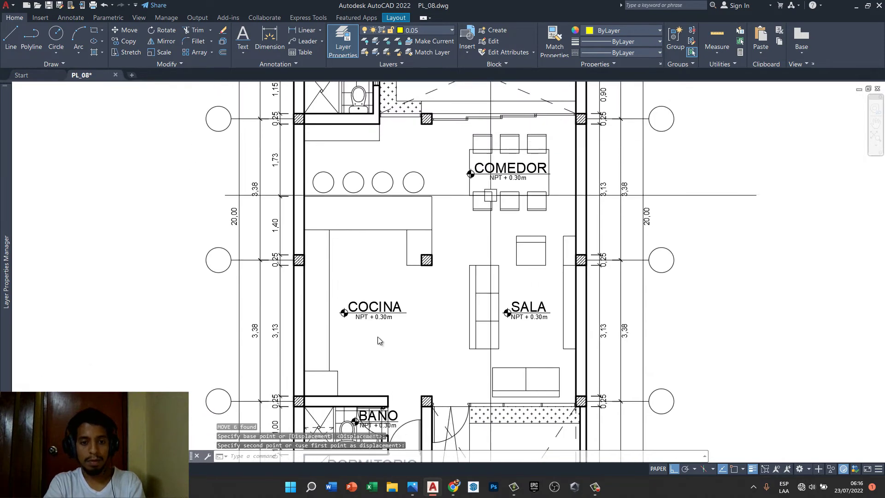
pyautogui.click(417, 281)
# - Copy the COCINA label up above the round bar stools
pyautogui.click(340, 341)
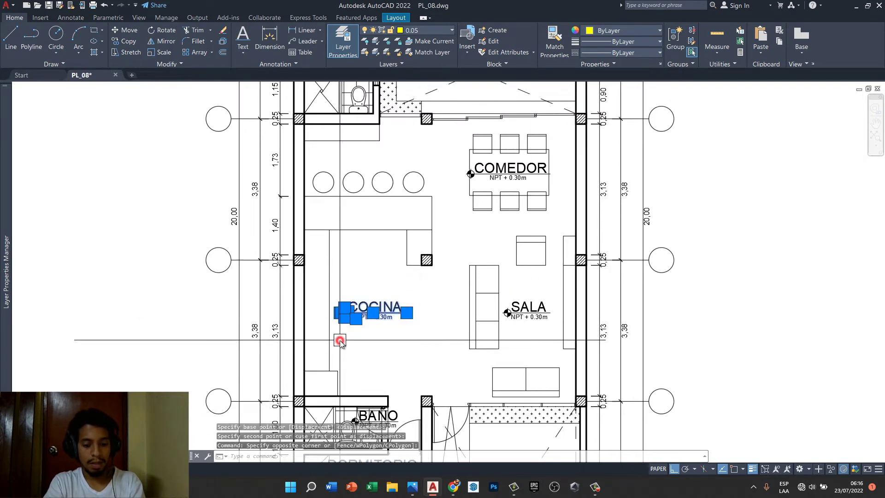
pyautogui.write('CP')
pyautogui.press('Return')
pyautogui.click(405, 341)
pyautogui.click(398, 184)
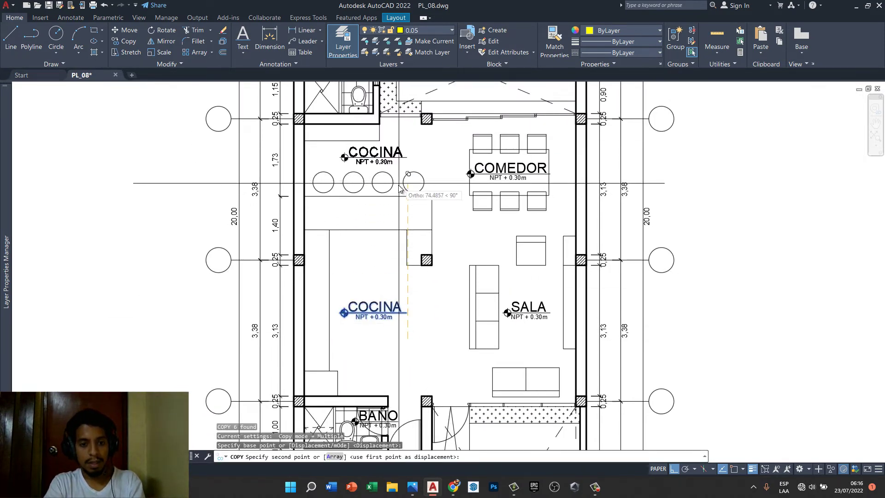
pyautogui.press('Escape')
# - Retype the copied label text as DESAYUNADOR
pyautogui.scroll(3, 365, 140)
pyautogui.doubleClick(358, 167)
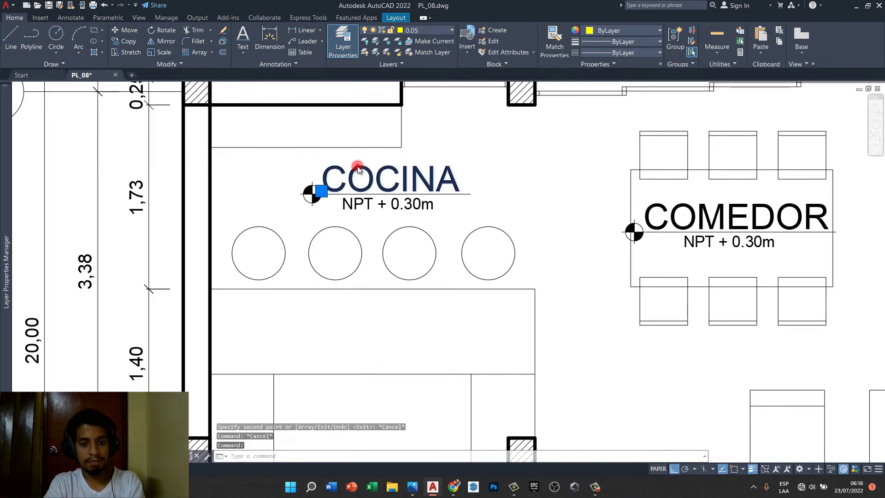
pyautogui.write('DESAYUH')
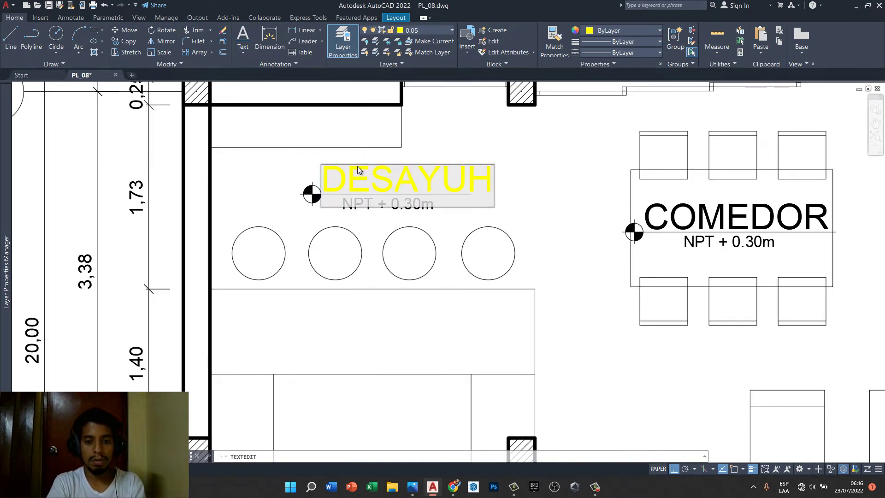
pyautogui.press('BackSpace')
pyautogui.write('NADOR')
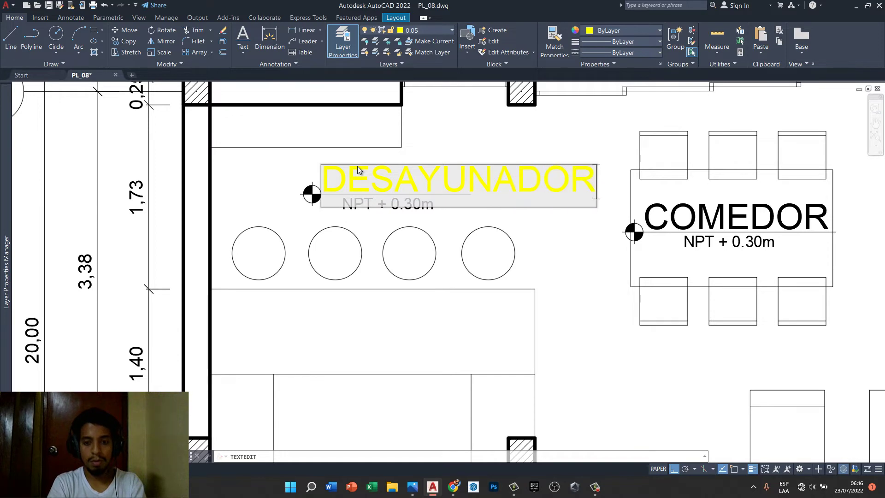
pyautogui.click(457, 142)
pyautogui.press('Escape')
# - Stretch the underline so it extends past DESAYUNADOR
pyautogui.moveTo(449, 154); pyautogui.dragTo(440, 175, button='middle')
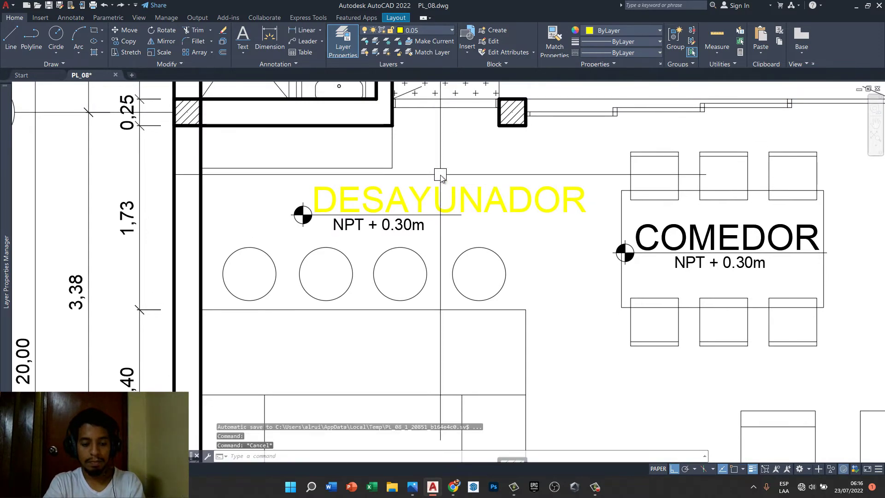
pyautogui.write('RE')
pyautogui.scroll(2, 429, 221)
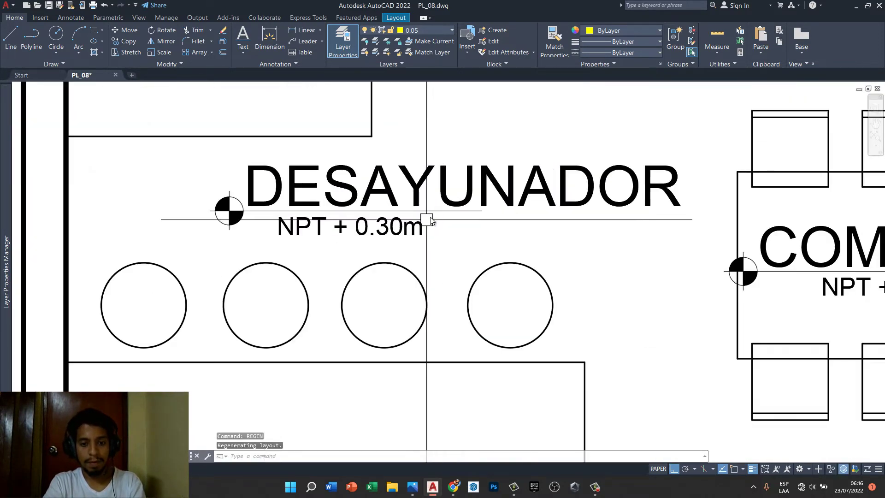
pyautogui.click(433, 211)
pyautogui.click(482, 211)
pyautogui.click(690, 228)
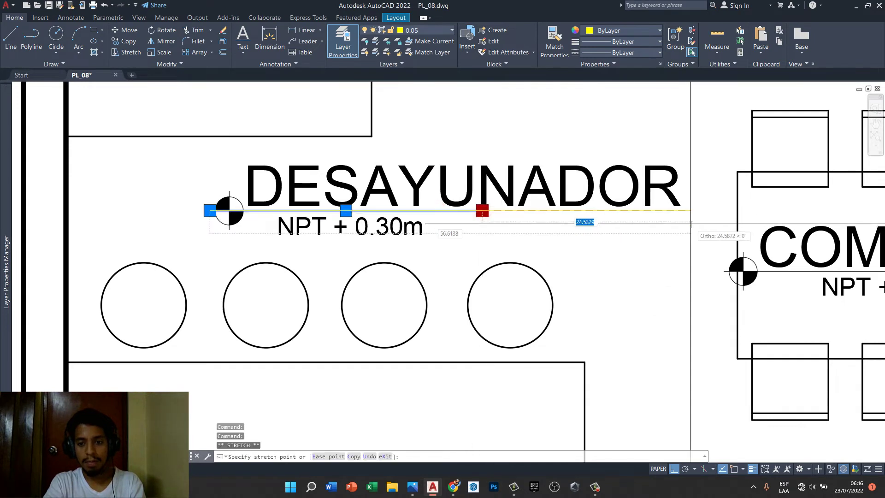
pyautogui.press('Escape')
# - Move the NPT level text beneath DESAYUNADOR
pyautogui.click(406, 231)
pyautogui.write('M')
pyautogui.press('Return')
pyautogui.click(459, 240)
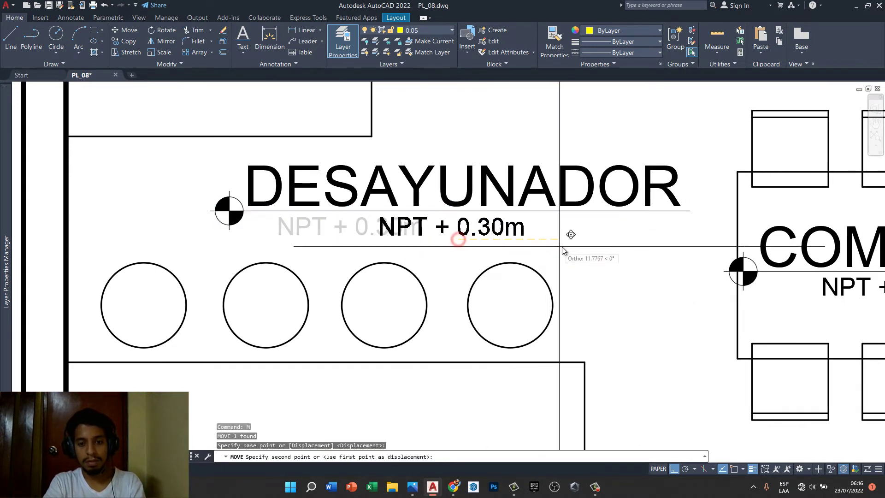
pyautogui.click(563, 243)
pyautogui.press('Escape')
pyautogui.press('Escape')
# - Rename the DESAYUNADOR label to BAR
pyautogui.scroll(-2, 454, 256)
pyautogui.click(501, 192)
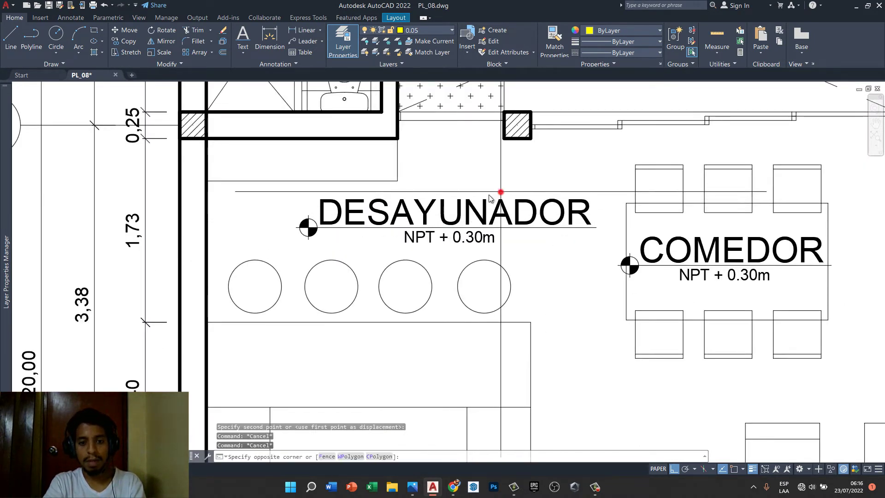
pyautogui.click(292, 268)
pyautogui.write('M')
pyautogui.press('Return')
pyautogui.click(472, 284)
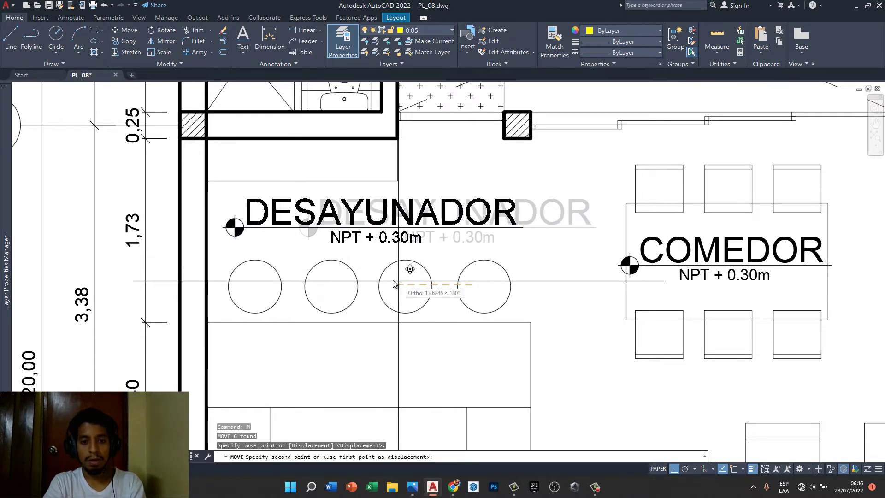
pyautogui.press('Escape')
pyautogui.press('Escape')
pyautogui.doubleClick(418, 216)
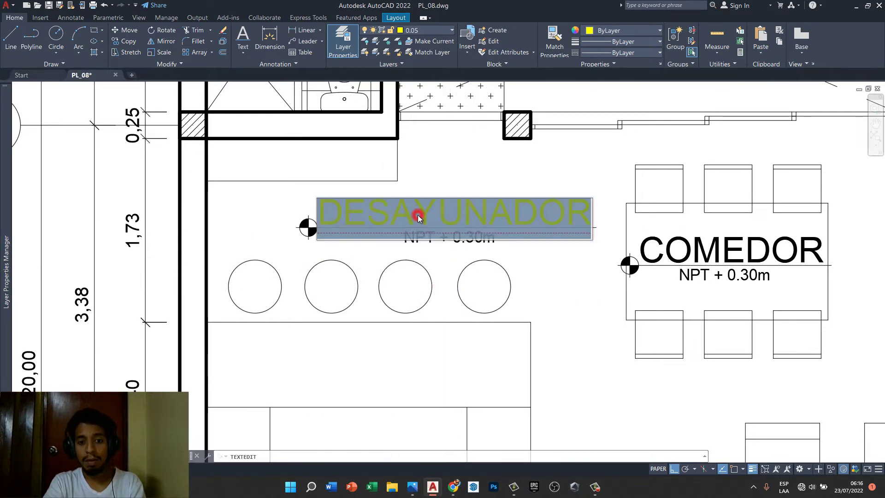
pyautogui.write('BAR')
pyautogui.click(441, 197)
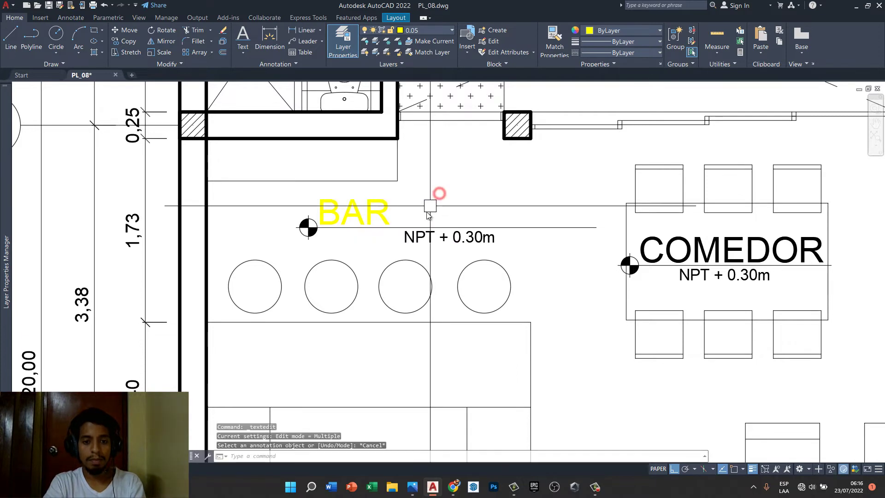
# - Shift the NPT + 0.30m level text further left under BAR
pyautogui.click(397, 227)
pyautogui.click(597, 227)
pyautogui.scroll(3, 497, 249)
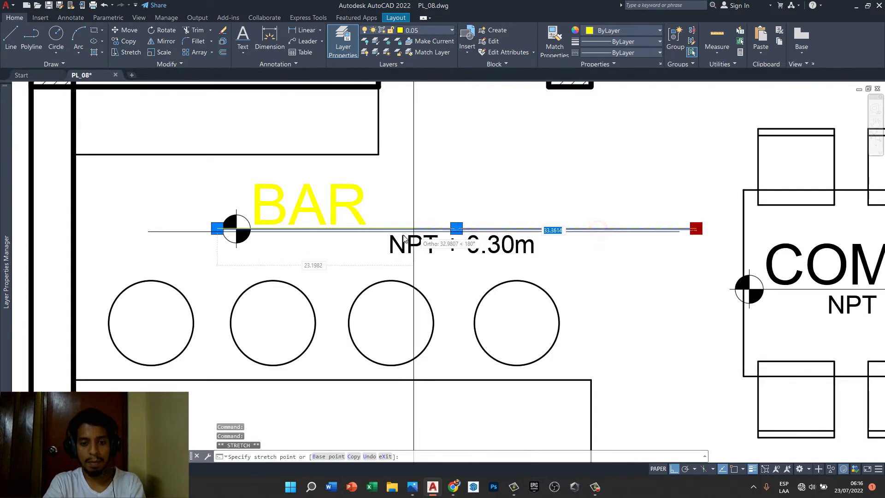
pyautogui.press('Escape')
pyautogui.press('m')
pyautogui.press('Return')
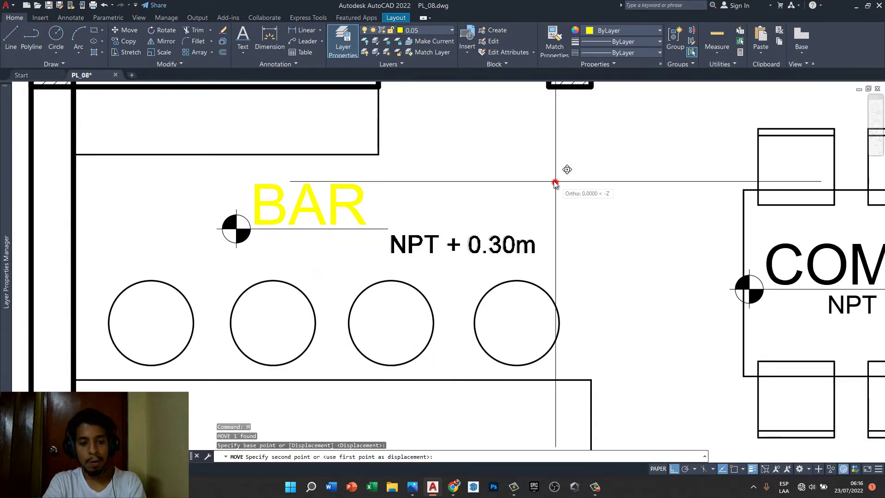
pyautogui.click(554, 180)
pyautogui.click(424, 176)
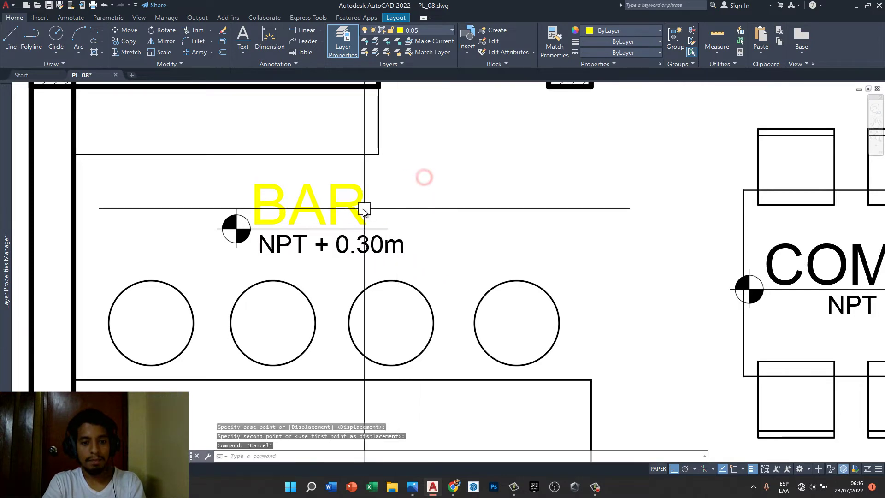
# - Move the BAR text down into line with its underline
pyautogui.click(356, 205)
pyautogui.press('m')
pyautogui.press('Return')
pyautogui.click(418, 187)
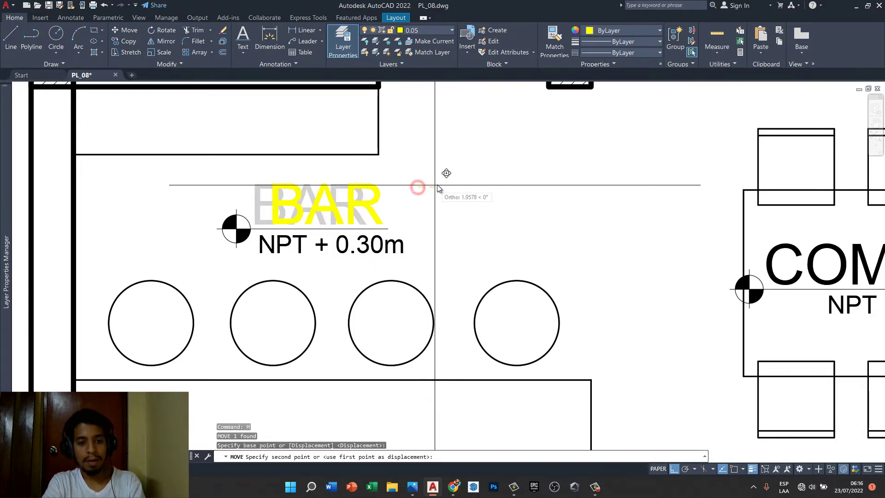
pyautogui.click(373, 229)
pyautogui.click(388, 228)
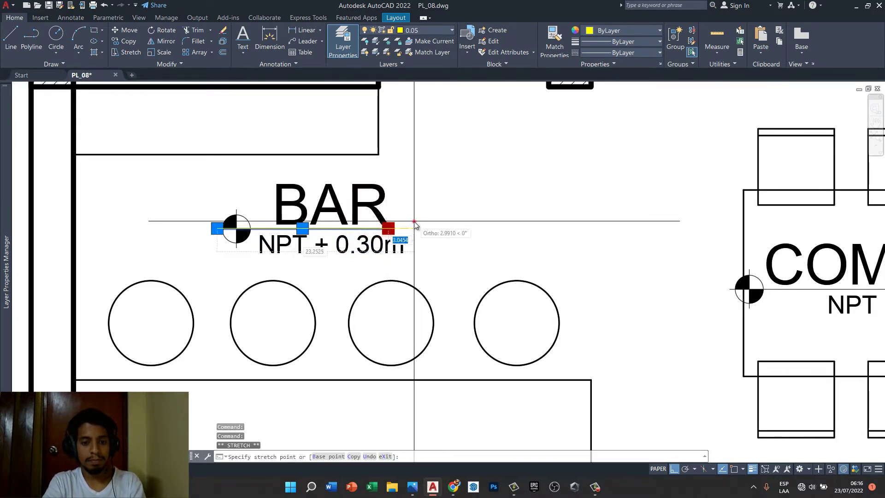
pyautogui.press('Escape')
pyautogui.press('Escape')
# - Select the BAR text, level note and symbol together and start moving them
pyautogui.scroll(-2, 415, 224)
pyautogui.click(435, 198)
pyautogui.click(246, 263)
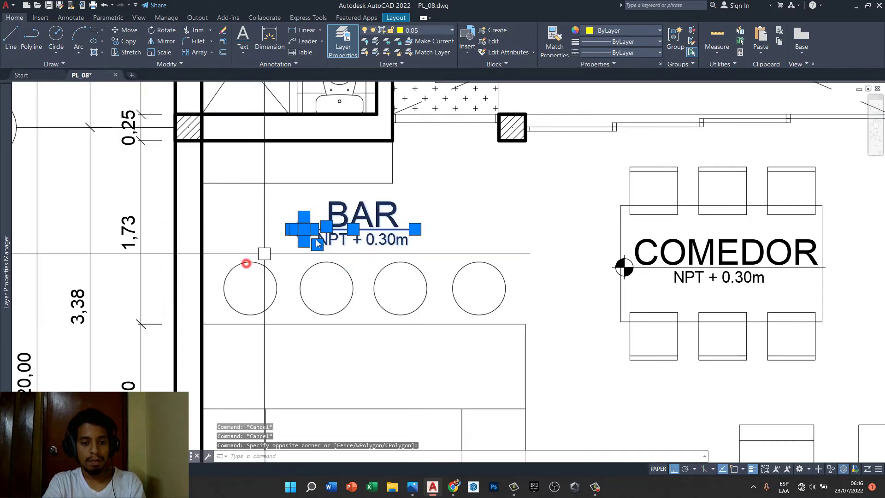
pyautogui.press('m')
pyautogui.press('Return')
pyautogui.click(465, 202)
# - Copy the GARAGE label with its NPT + 0.15m level into the section's garage
pyautogui.scroll(-5, 420, 203)
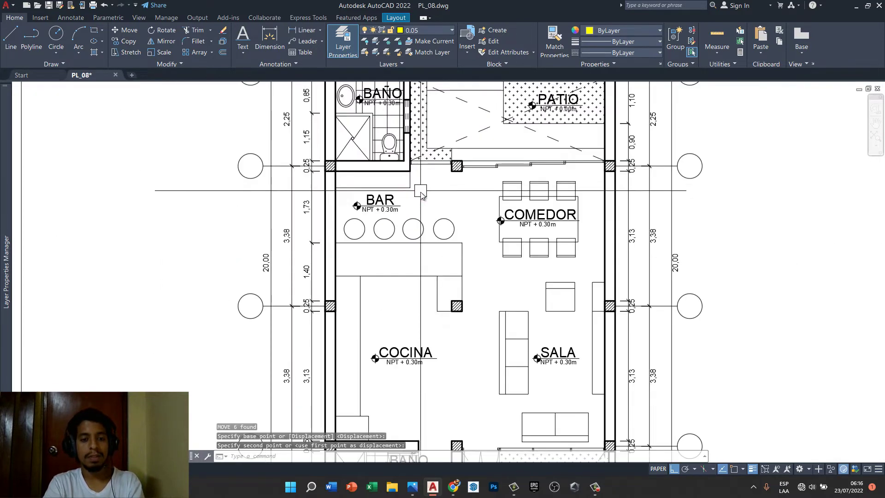
pyautogui.scroll(-3, 487, 200)
pyautogui.moveTo(484, 210); pyautogui.dragTo(460, 211, button='middle')
pyautogui.scroll(-4, 459, 211)
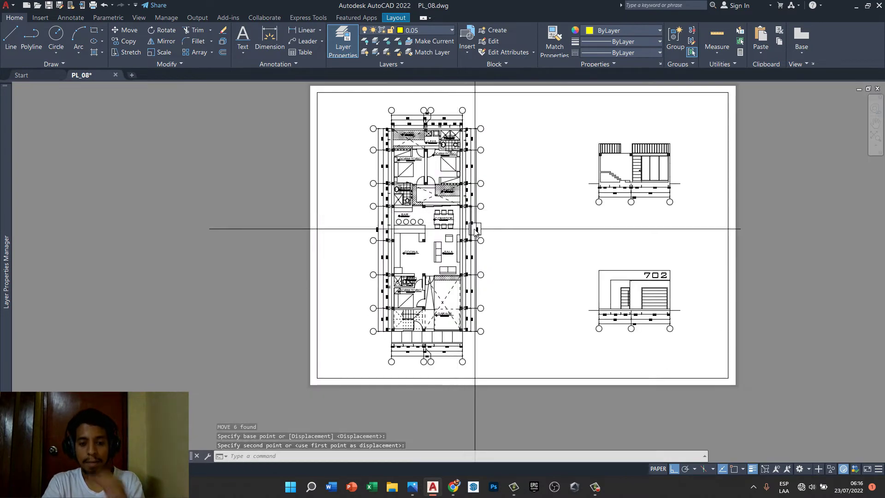
pyautogui.moveTo(461, 247)
pyautogui.mouseDown(button='middle')
pyautogui.moveTo(440, 251)
pyautogui.moveTo(364, 229)
pyautogui.mouseUp(button='middle')
pyautogui.scroll(2, 435, 197)
pyautogui.scroll(-2, 363, 226)
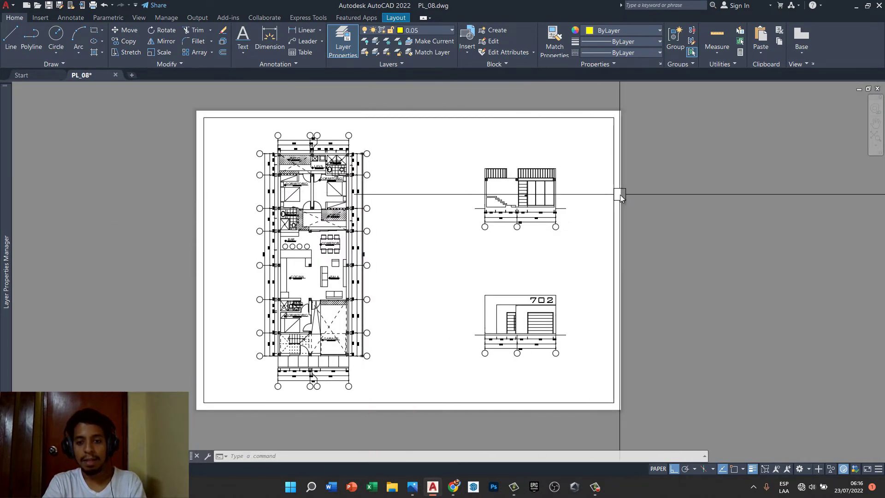
pyautogui.scroll(3, 294, 345)
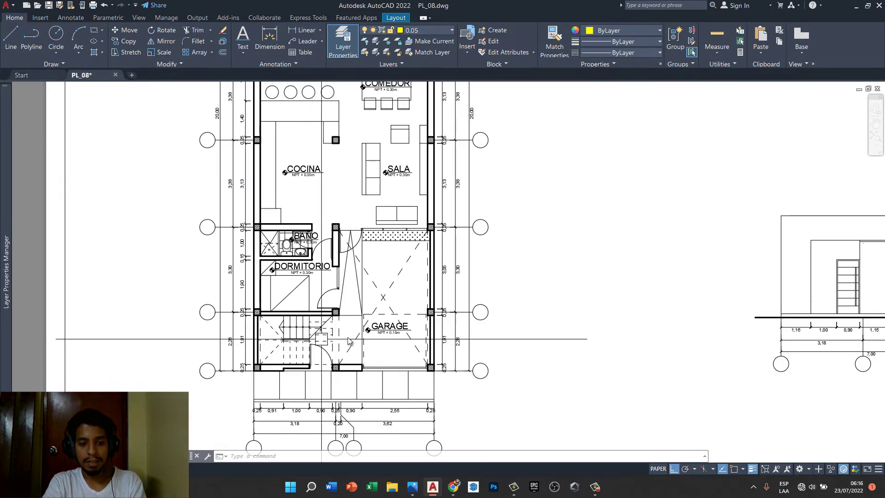
pyautogui.scroll(3, 386, 323)
pyautogui.click(417, 325)
pyautogui.click(317, 374)
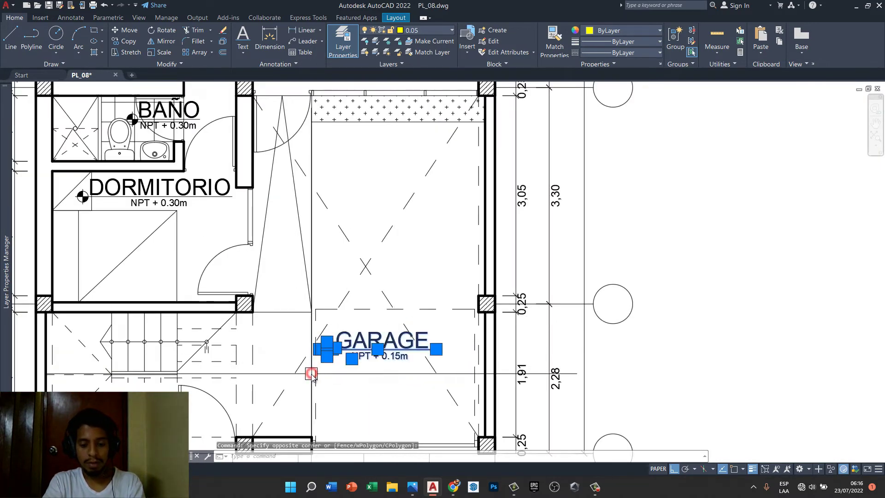
pyautogui.write('co')
pyautogui.press('Return')
pyautogui.click(399, 391)
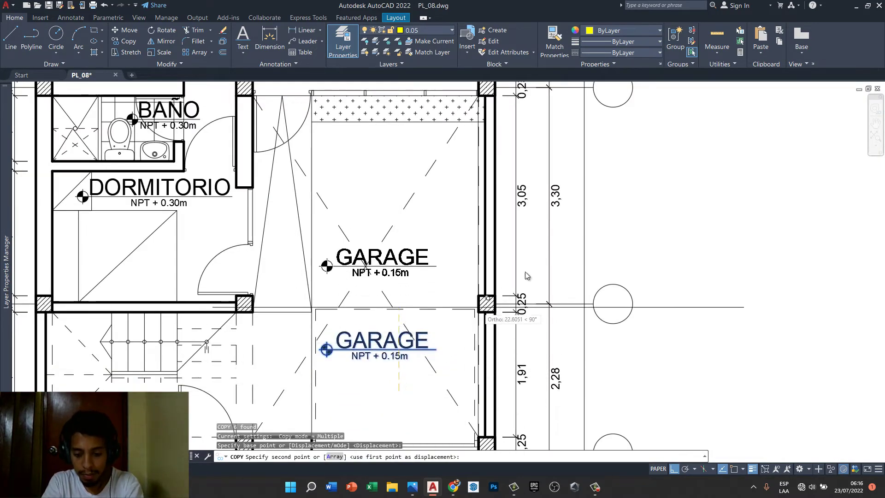
pyautogui.scroll(-3, 531, 276)
pyautogui.press('F8')
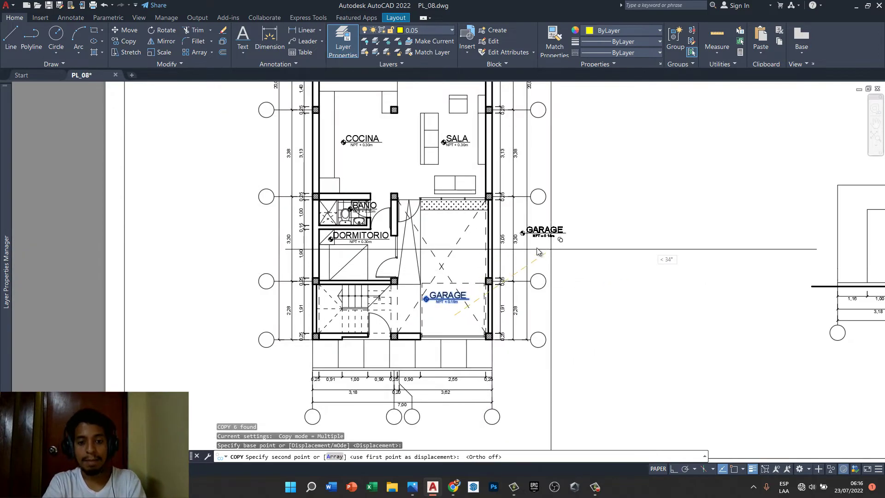
pyautogui.moveTo(572, 247); pyautogui.dragTo(278, 424, button='middle')
pyautogui.scroll(-1, 281, 393)
pyautogui.moveTo(588, 190); pyautogui.dragTo(439, 289, button='middle')
pyautogui.scroll(2, 479, 301)
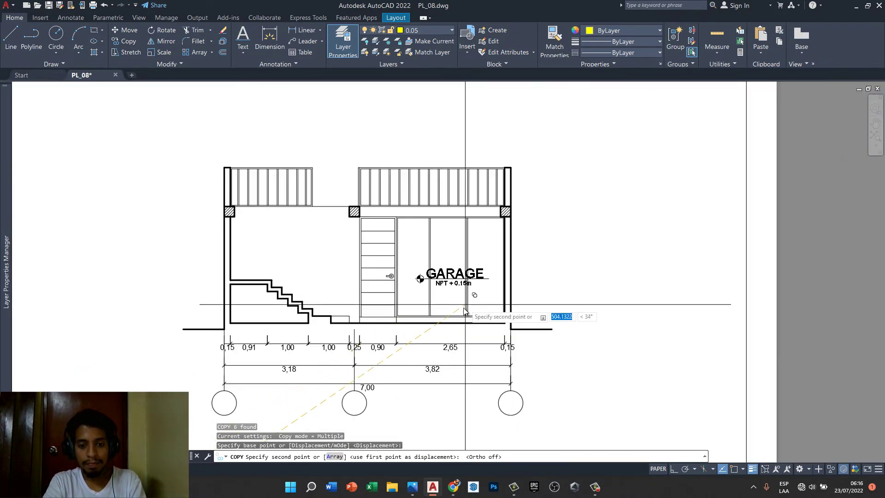
pyautogui.scroll(4, 444, 362)
pyautogui.click(449, 375)
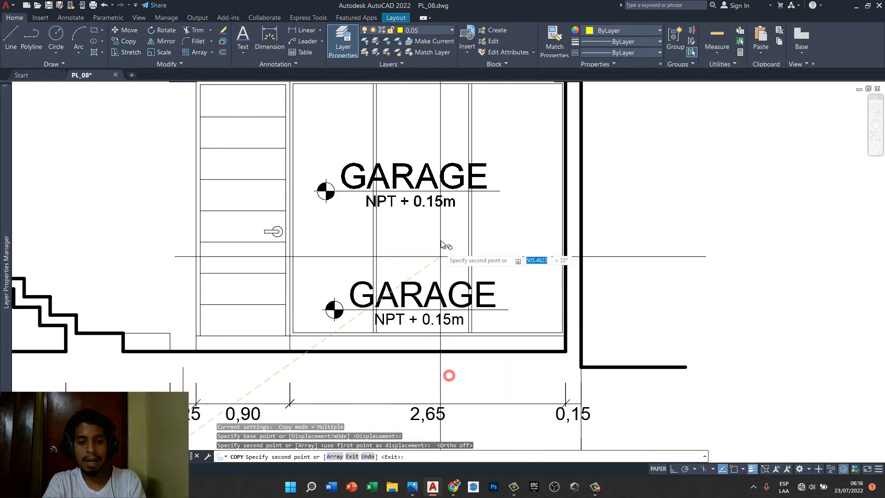
# - Finish the copy, recentre the sheet and save PL_08.dwg
pyautogui.scroll(-2, 447, 240)
pyautogui.scroll(-4, 442, 228)
pyautogui.press('Escape')
pyautogui.press('Escape')
pyautogui.press('Escape')
pyautogui.scroll(-4, 408, 180)
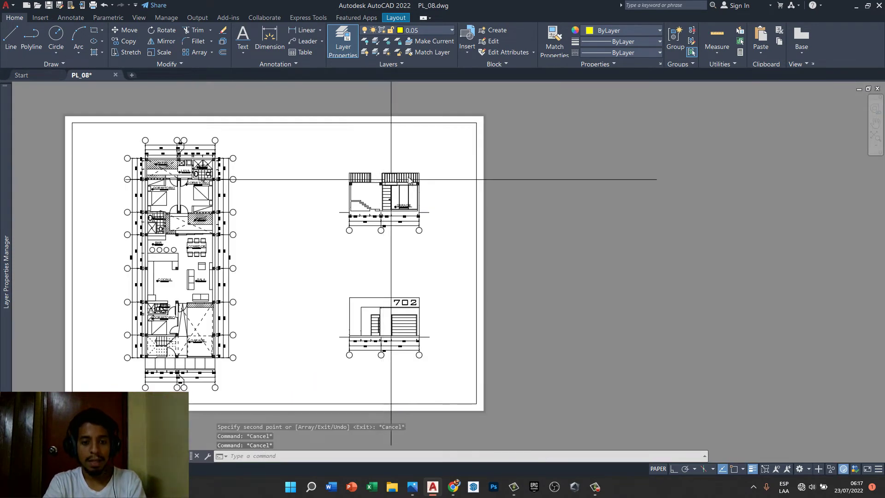
pyautogui.moveTo(348, 290); pyautogui.dragTo(395, 279, button='middle')
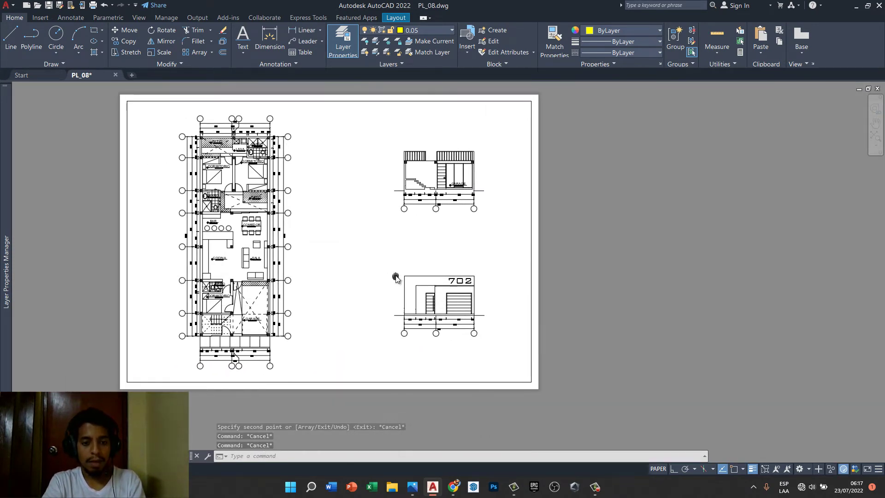
pyautogui.hotkey('ctrl', 's')
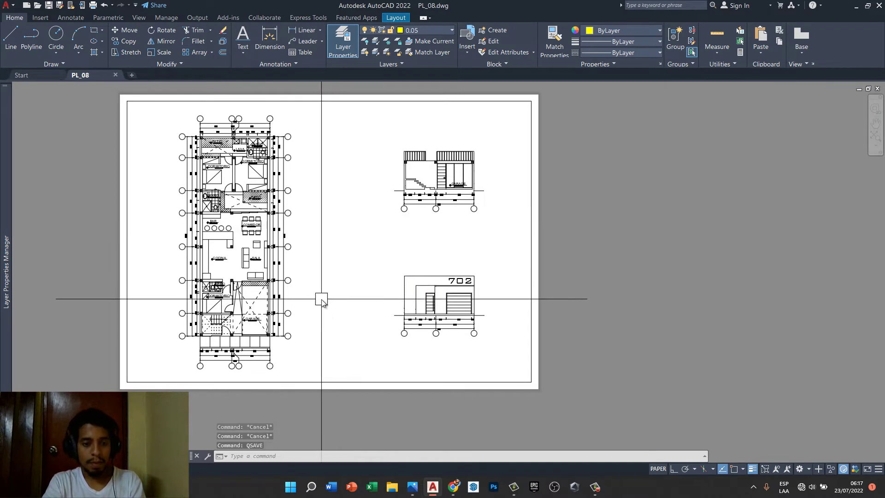
# - Pull the 702 elevation viewport's bottom-right corner up to shorten the viewport
pyautogui.moveTo(320, 300); pyautogui.dragTo(348, 310, button='middle')
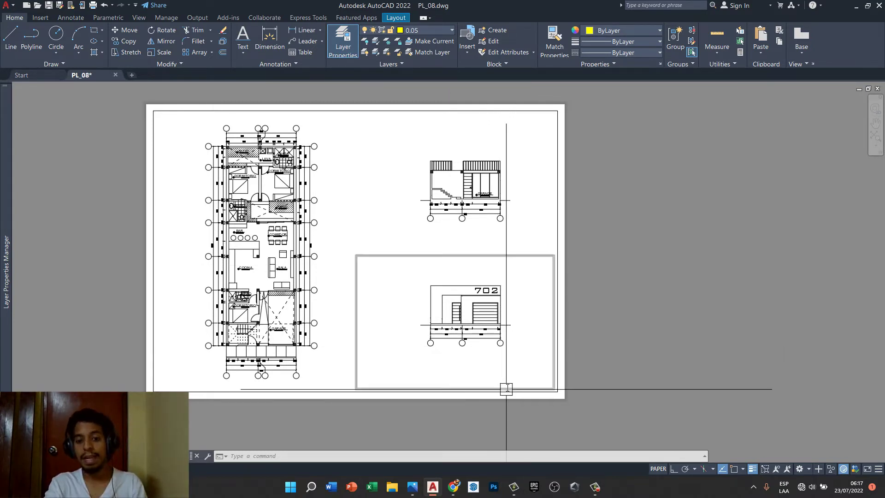
pyautogui.scroll(2, 509, 385)
pyautogui.scroll(2, 512, 375)
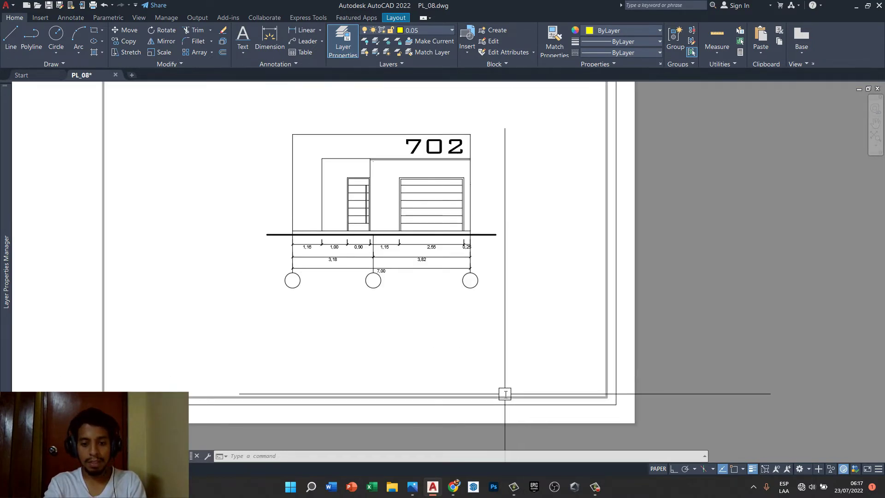
pyautogui.click(505, 396)
pyautogui.click(604, 395)
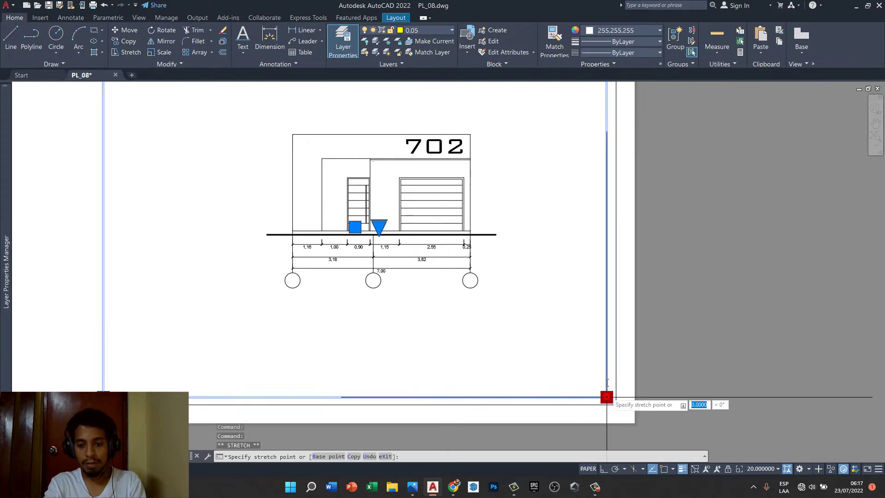
pyautogui.click(605, 290)
pyautogui.press('Escape')
pyautogui.press('Escape')
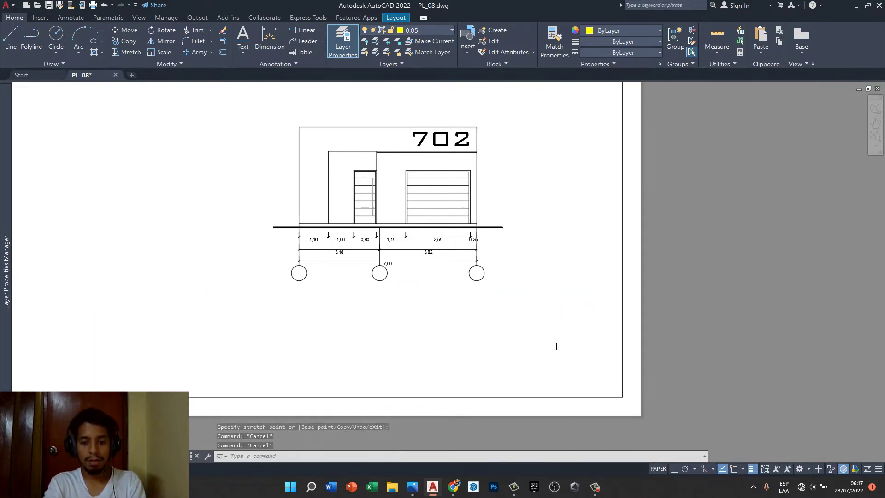
# - Draw a 200 by 85 line frame in the sheet's lower-right corner, under the elevation
pyautogui.write('l')
pyautogui.press('Return')
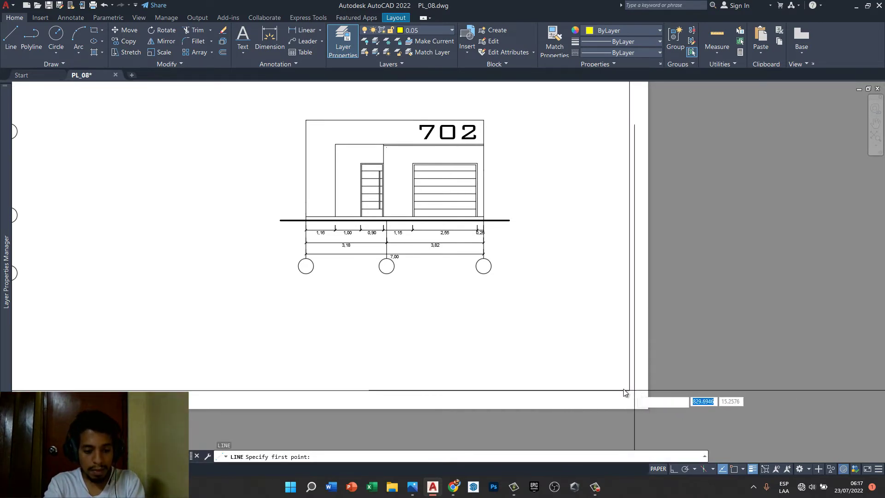
pyautogui.press('F3')
pyautogui.click(626, 387)
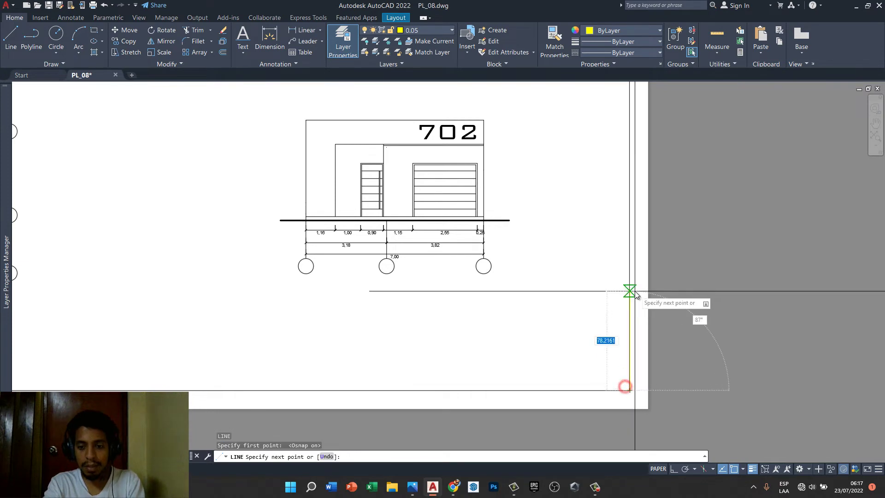
pyautogui.press('F8')
pyautogui.write('85')
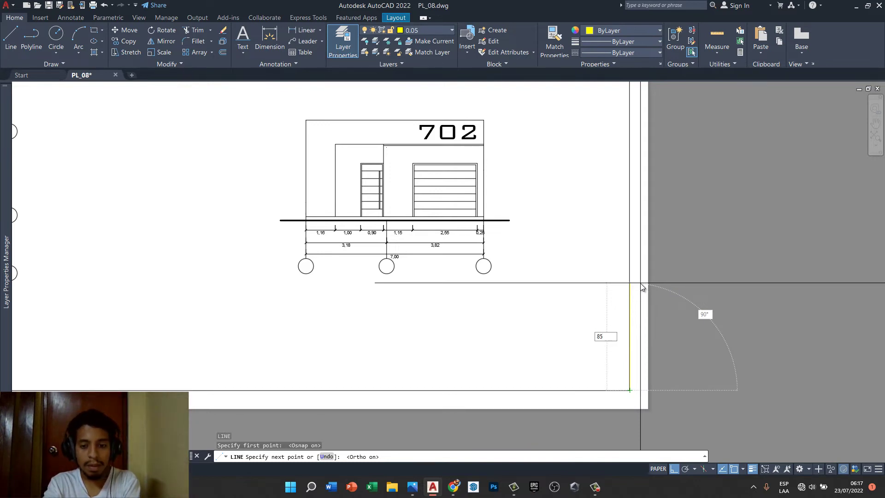
pyautogui.press('Return')
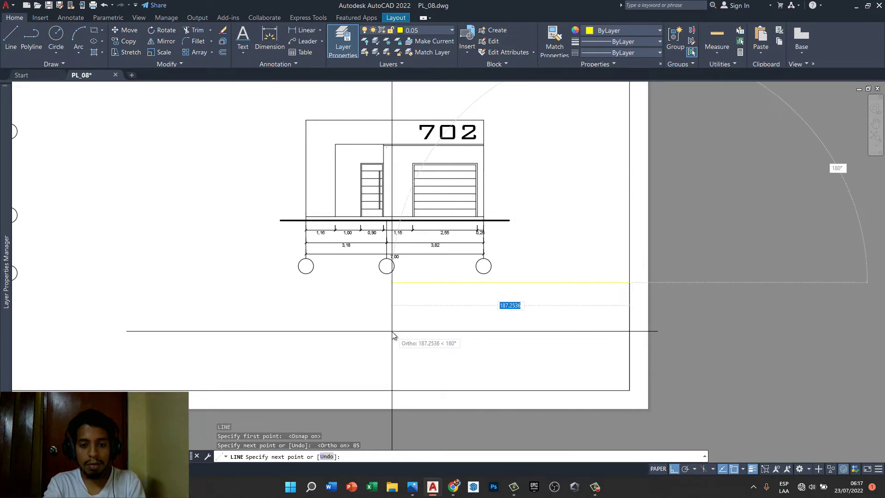
pyautogui.write('2')
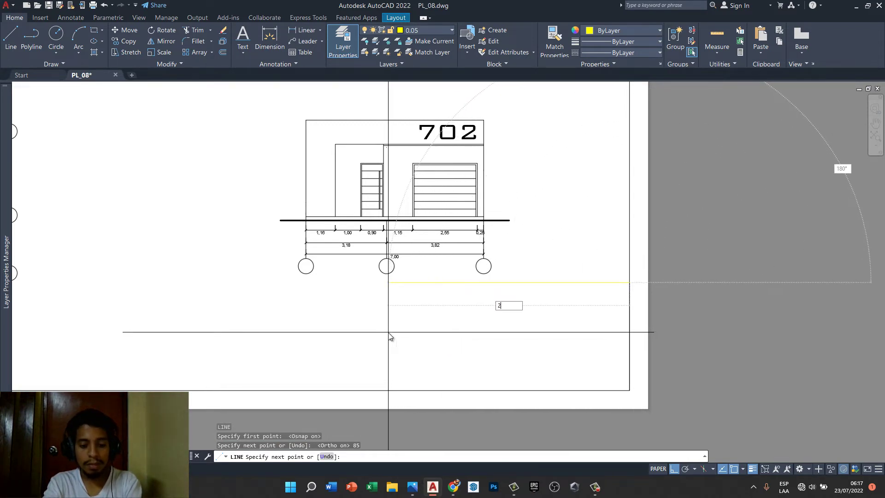
pyautogui.write('00')
pyautogui.press('Return')
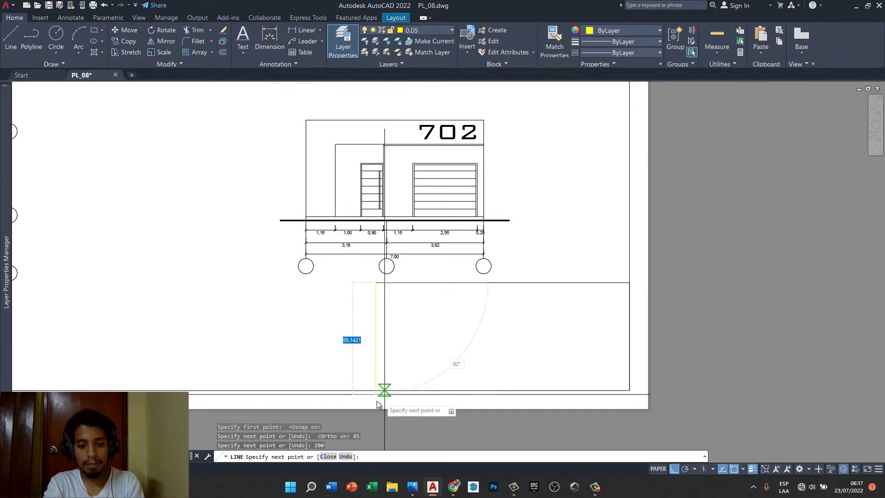
pyautogui.click(375, 387)
pyautogui.press('Escape')
pyautogui.press('Escape')
pyautogui.scroll(-3, 513, 291)
pyautogui.scroll(-2, 521, 275)
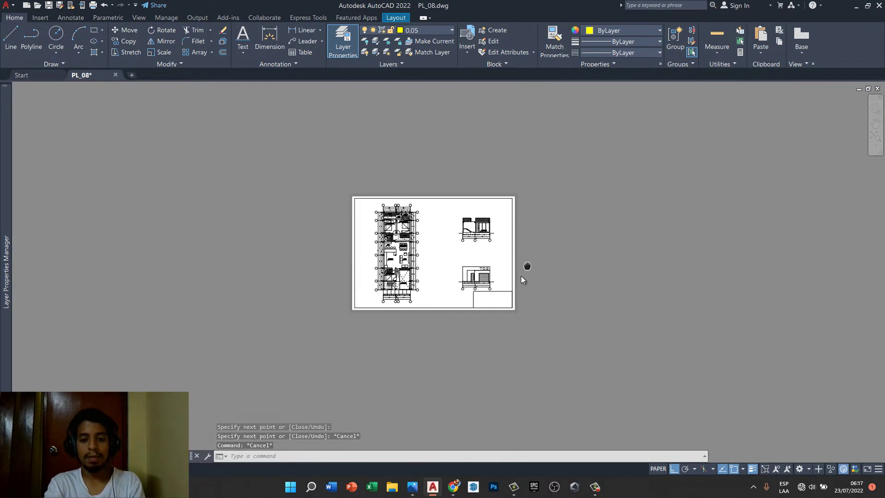
pyautogui.scroll(1, 494, 276)
pyautogui.scroll(1, 502, 291)
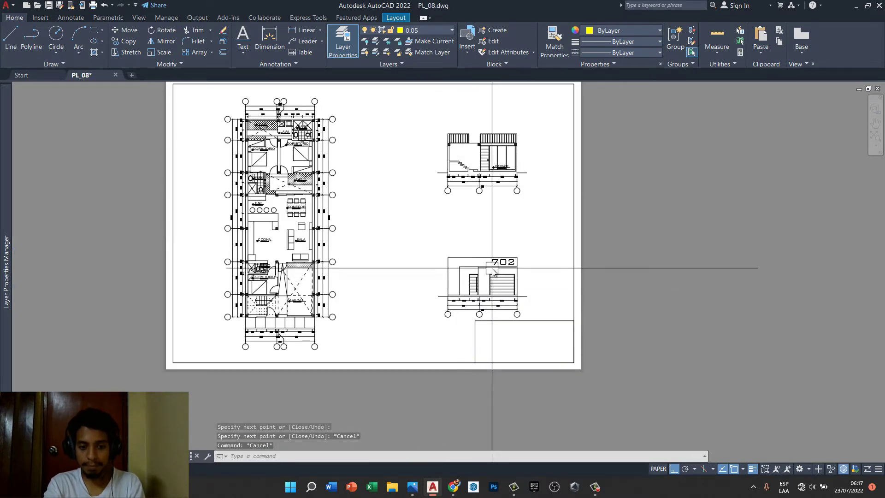
pyautogui.scroll(2, 537, 347)
pyautogui.scroll(1, 540, 346)
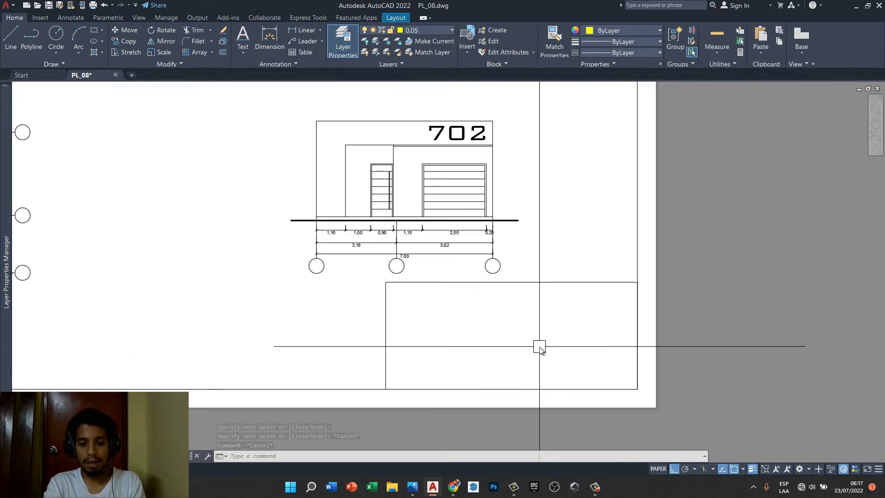
pyautogui.click(452, 489)
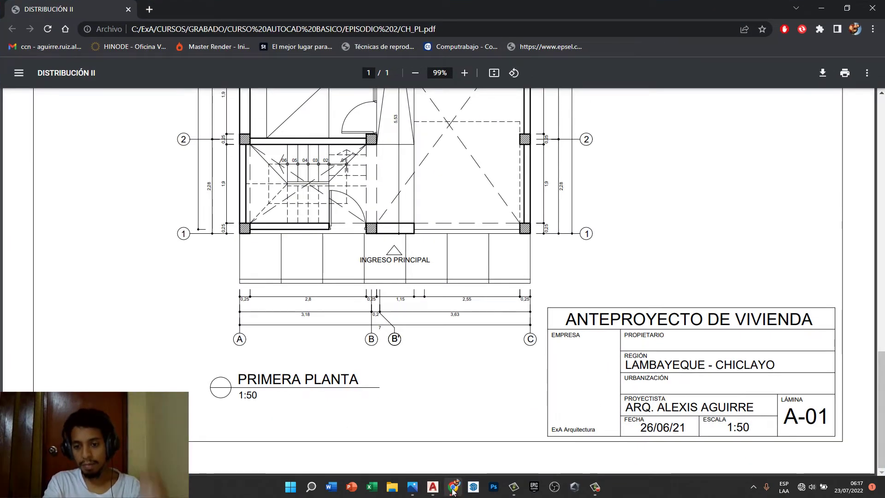
pyautogui.click(453, 489)
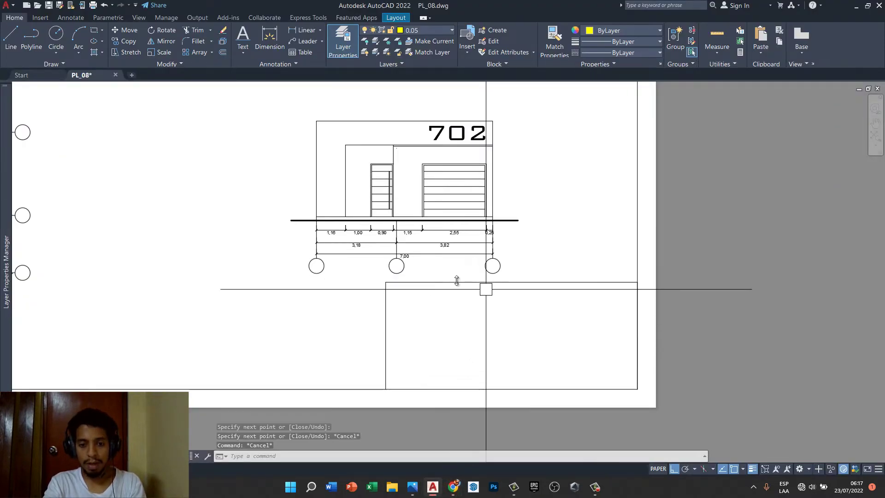
pyautogui.click(452, 489)
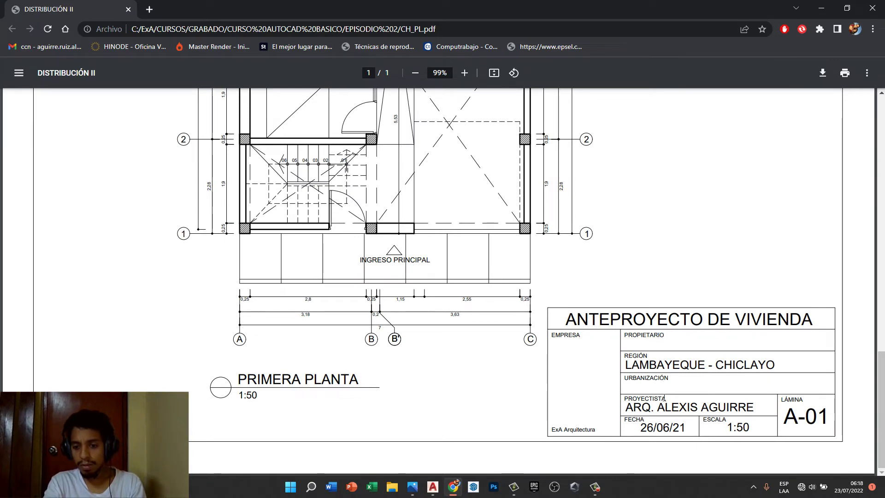
pyautogui.click(455, 487)
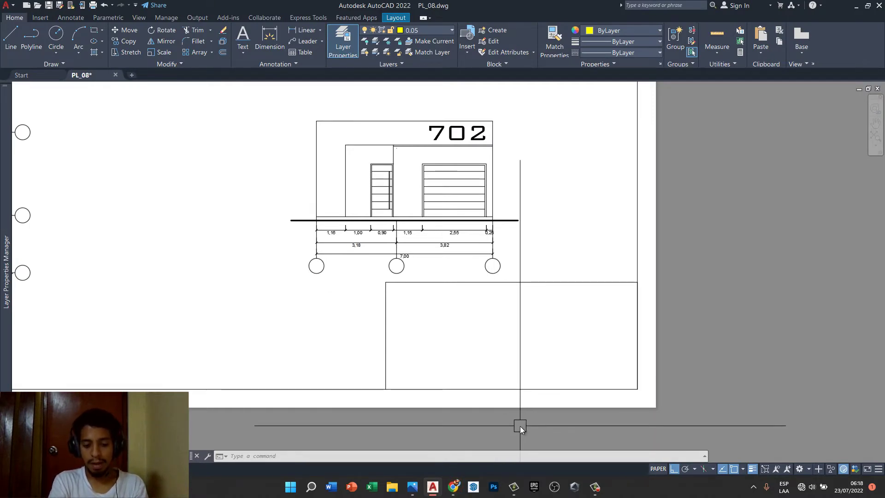
# - Calculate the row height 85/6 with CAL
pyautogui.write('cal')
pyautogui.press('Return')
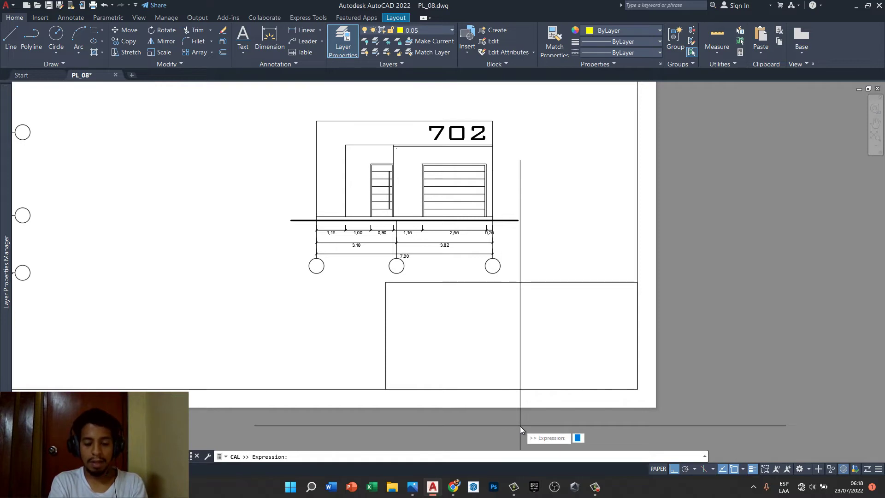
pyautogui.write('8')
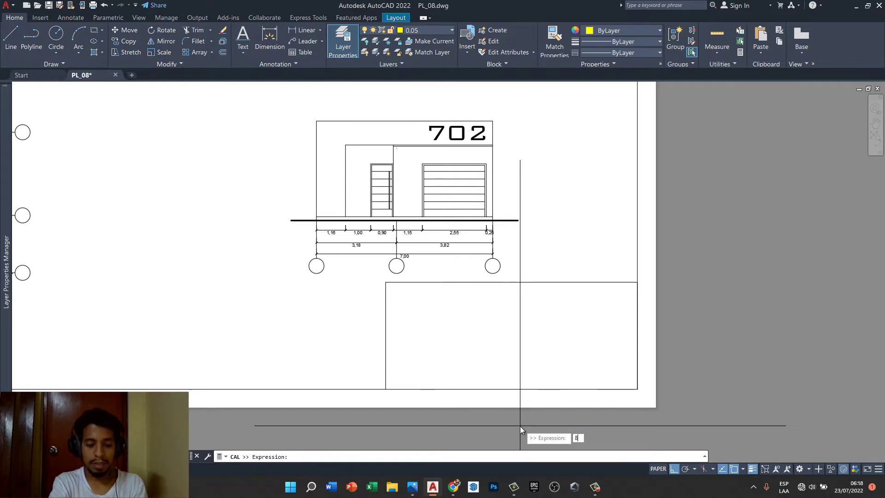
pyautogui.write('5')
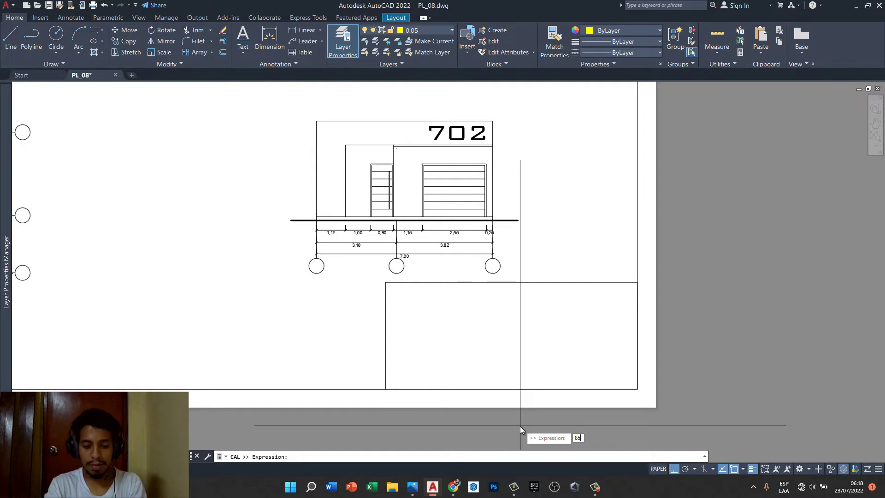
pyautogui.write('/6')
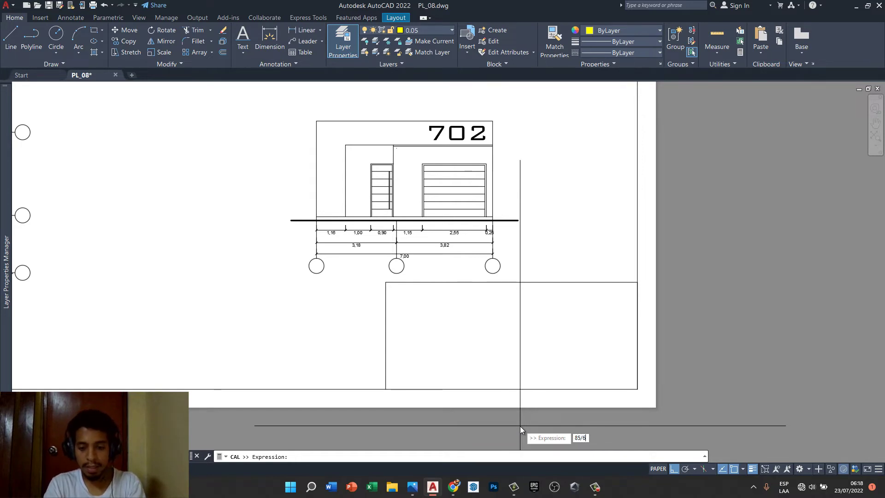
pyautogui.press('Return')
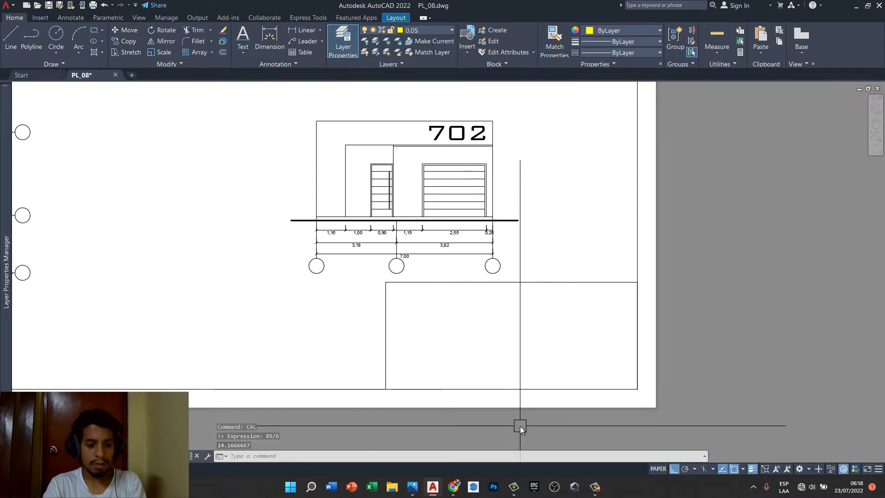
pyautogui.press('Escape')
pyautogui.press('Escape')
pyautogui.press('Escape')
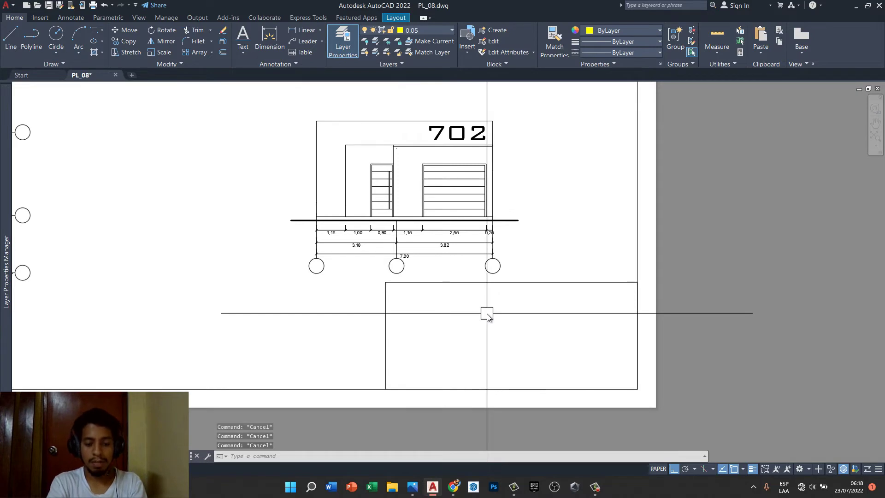
pyautogui.write('O')
# - Offset the frame's top edge downward repeatedly at 14.16 to form the rows
pyautogui.press('Return')
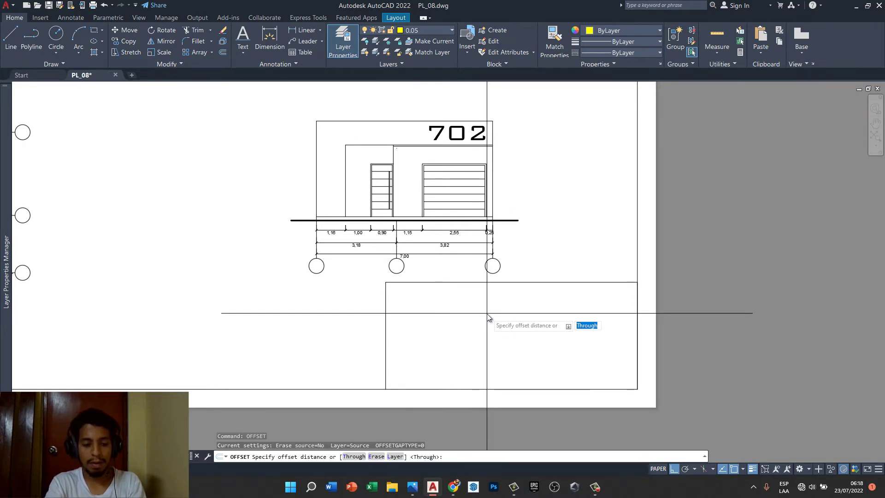
pyautogui.write('14.')
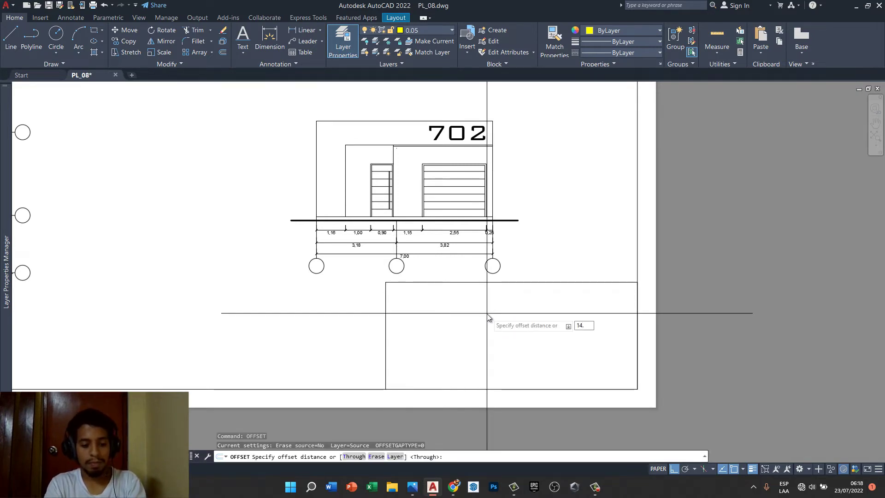
pyautogui.write('16')
pyautogui.press('Return')
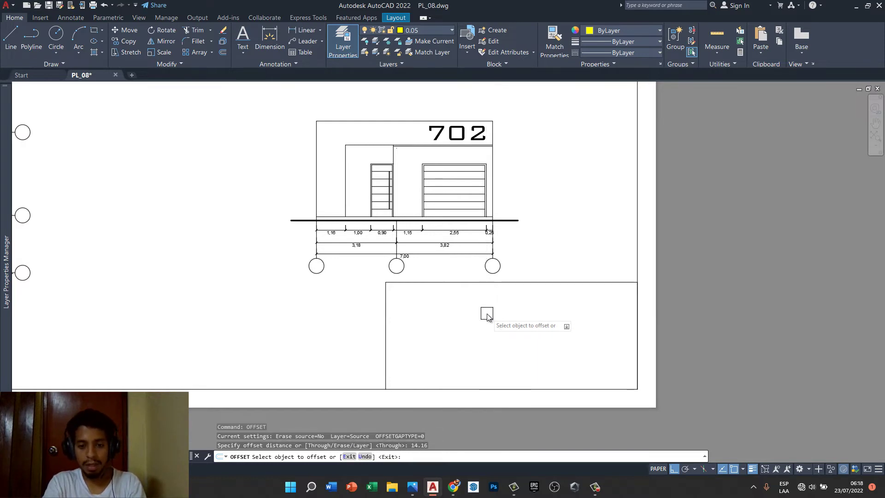
pyautogui.click(528, 282)
pyautogui.click(521, 329)
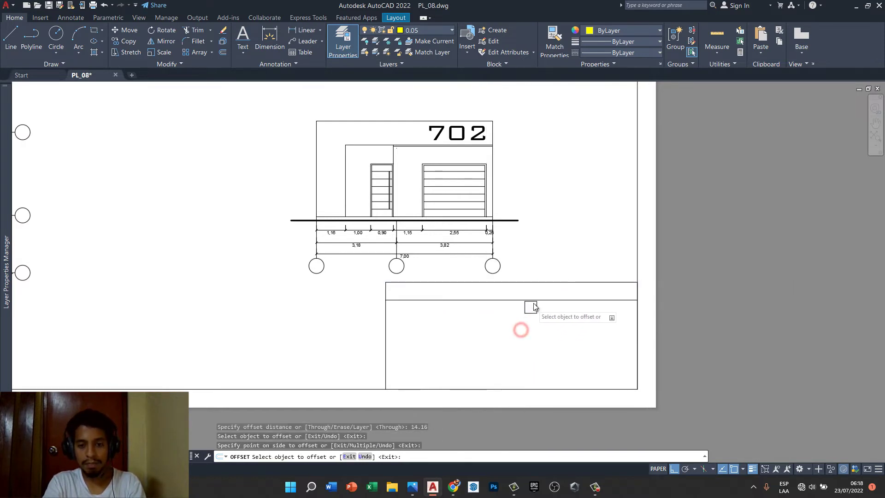
pyautogui.click(530, 300)
pyautogui.click(533, 352)
pyautogui.click(548, 336)
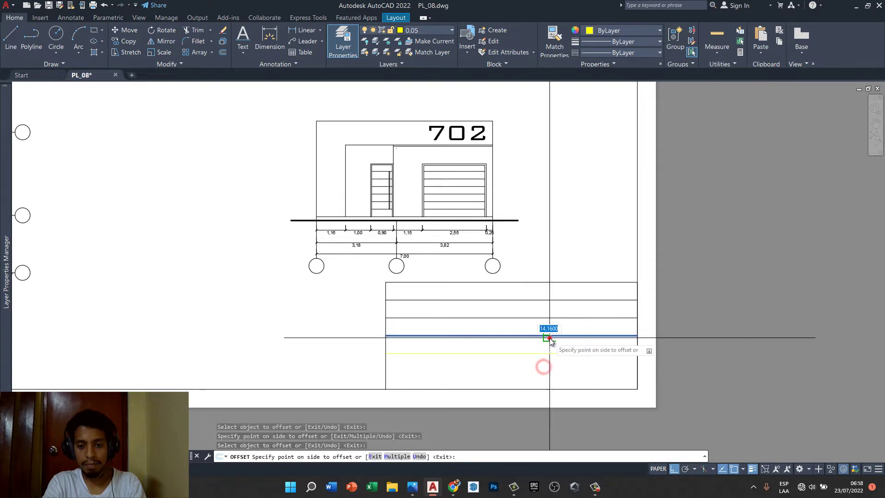
pyautogui.click(554, 362)
pyautogui.click(556, 378)
pyautogui.press('Escape')
pyautogui.press('Escape')
pyautogui.scroll(-1, 504, 352)
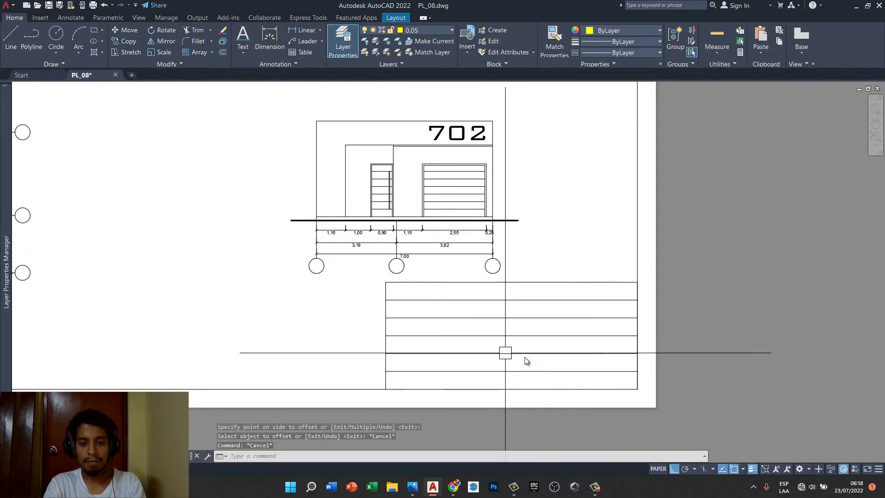
pyautogui.scroll(-3, 512, 350)
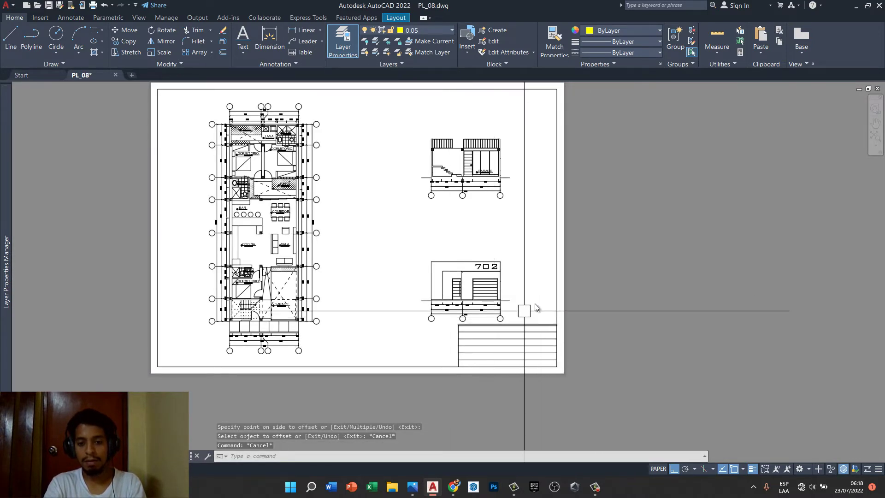
pyautogui.scroll(2, 525, 309)
pyautogui.scroll(3, 487, 365)
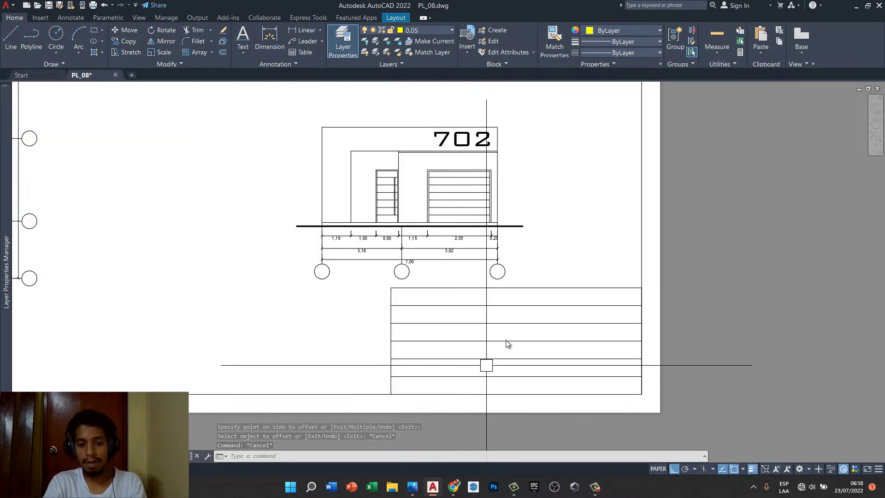
pyautogui.scroll(-1, 490, 340)
pyautogui.scroll(-2, 489, 338)
pyautogui.scroll(3, 502, 323)
pyautogui.hotkey('alt', 'Tab')
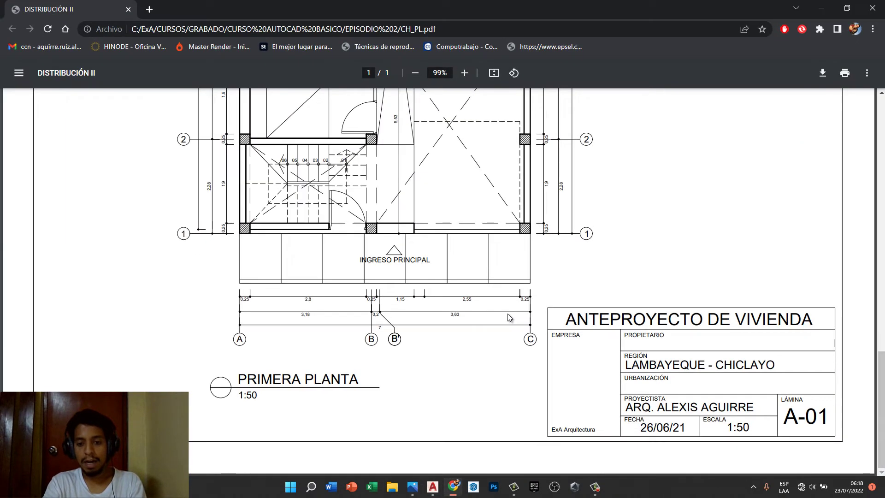
pyautogui.hotkey('alt', 'Tab')
pyautogui.scroll(-3, 471, 283)
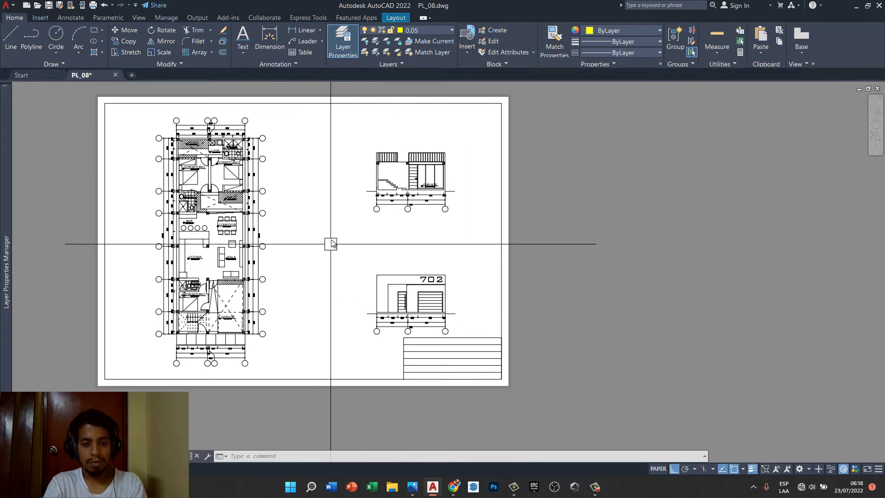
pyautogui.click(291, 231)
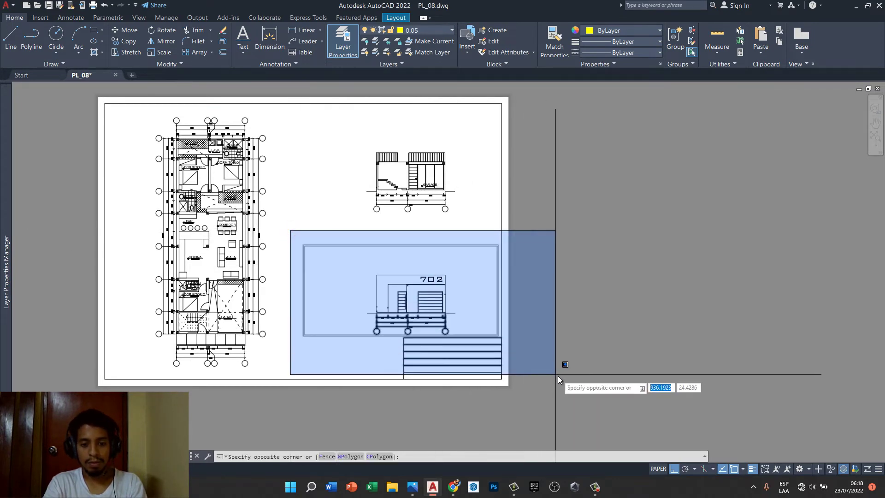
pyautogui.click(573, 337)
pyautogui.scroll(2, 496, 274)
pyautogui.press('Escape')
pyautogui.press('Escape')
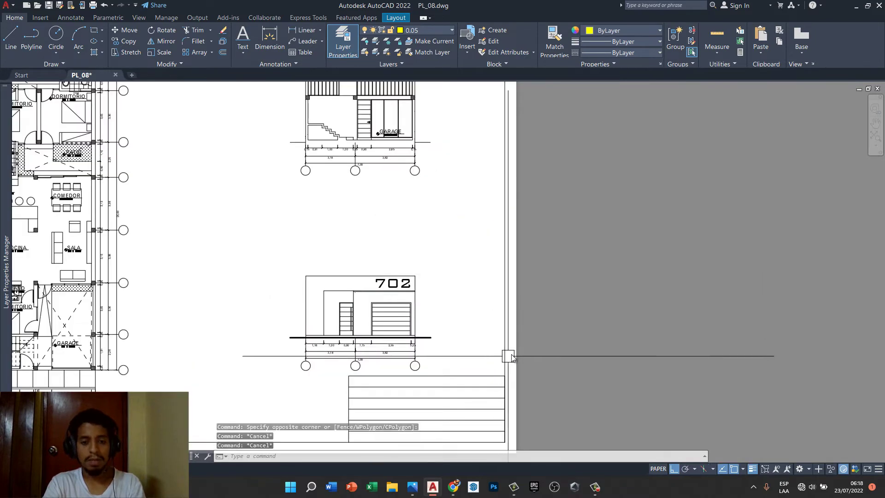
pyautogui.moveTo(513, 347); pyautogui.dragTo(538, 292, button='middle')
pyautogui.moveTo(475, 328); pyautogui.dragTo(496, 295, button='middle')
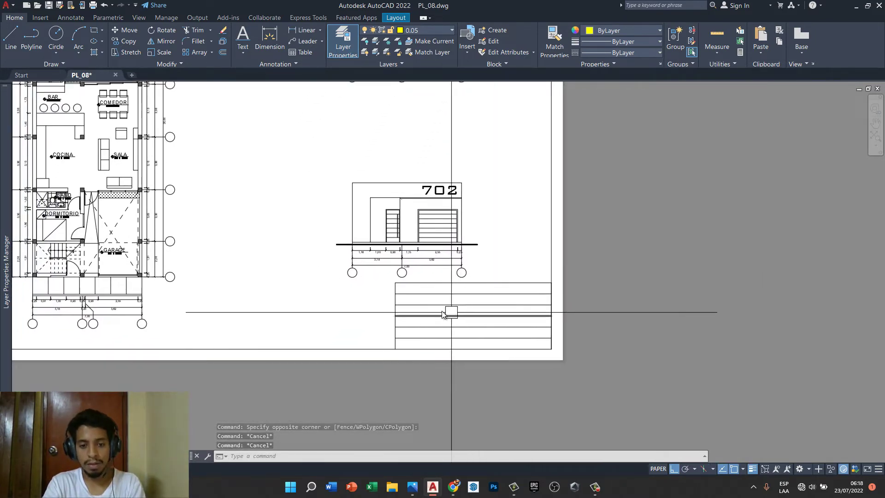
pyautogui.scroll(2, 443, 306)
pyautogui.hotkey('alt', 'Tab')
pyautogui.hotkey('alt', 'Tab')
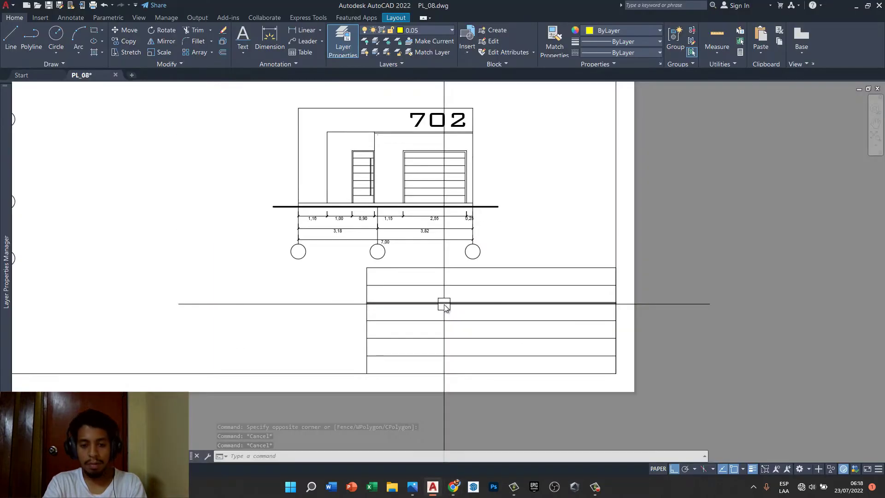
# - Draw two vertical title-block dividers running from the second row down to the bottom edge
pyautogui.write('l')
pyautogui.press('Return')
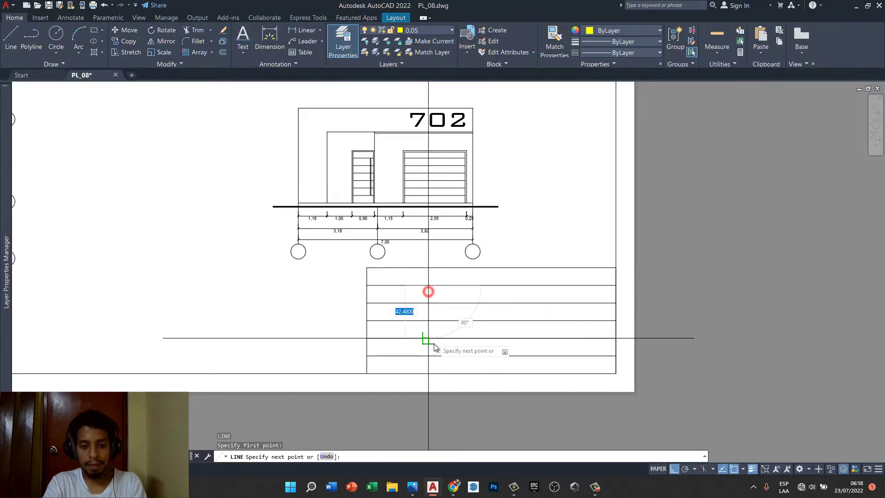
pyautogui.press('Escape')
pyautogui.press('Return')
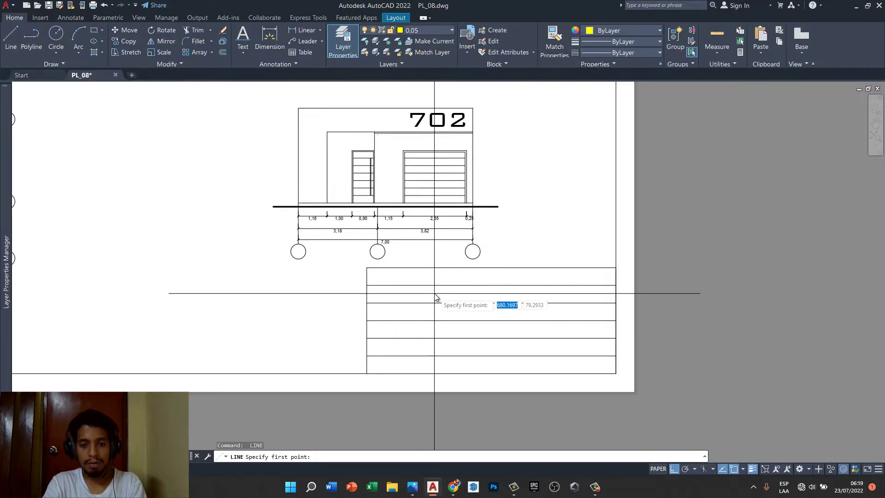
pyautogui.click(438, 287)
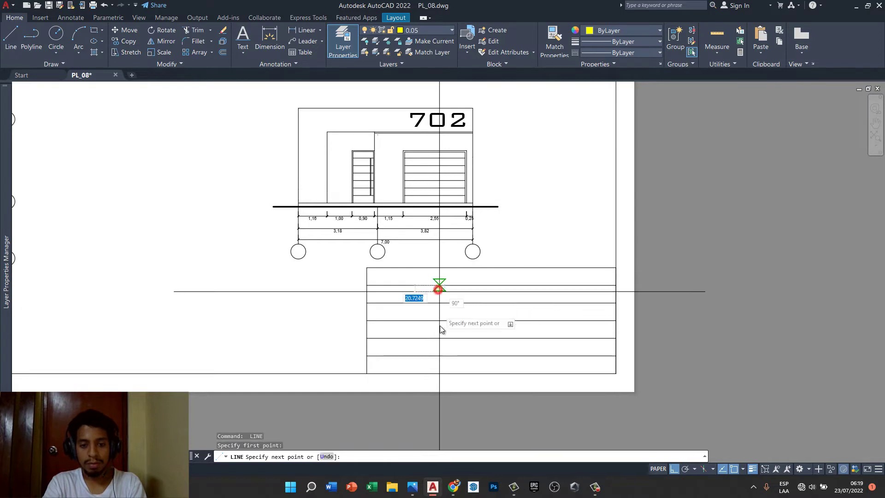
pyautogui.click(438, 373)
pyautogui.press('Return')
pyautogui.press('Return')
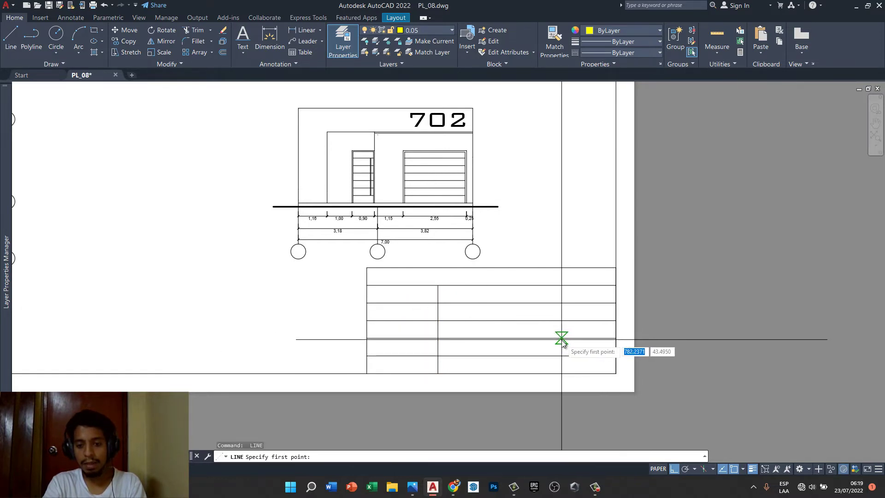
pyautogui.click(566, 375)
pyautogui.press('Escape')
pyautogui.press('Escape')
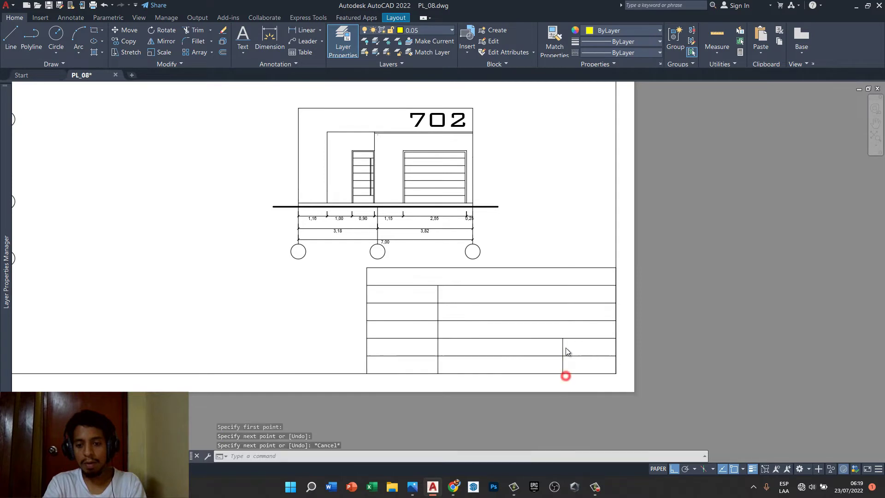
pyautogui.scroll(-2, 565, 352)
pyautogui.scroll(4, 585, 352)
# - Trim the row lines inside the bottom-right cell and across the left column
pyautogui.write('tr')
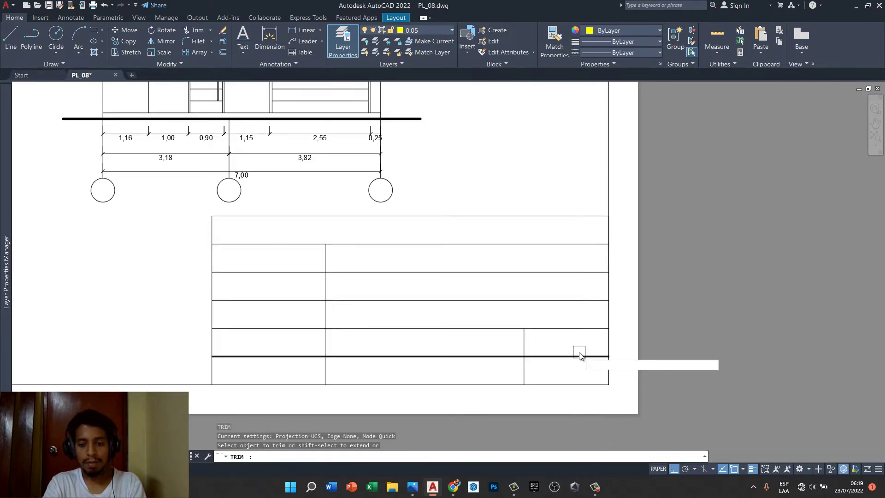
pyautogui.press('space')
pyautogui.click(557, 355)
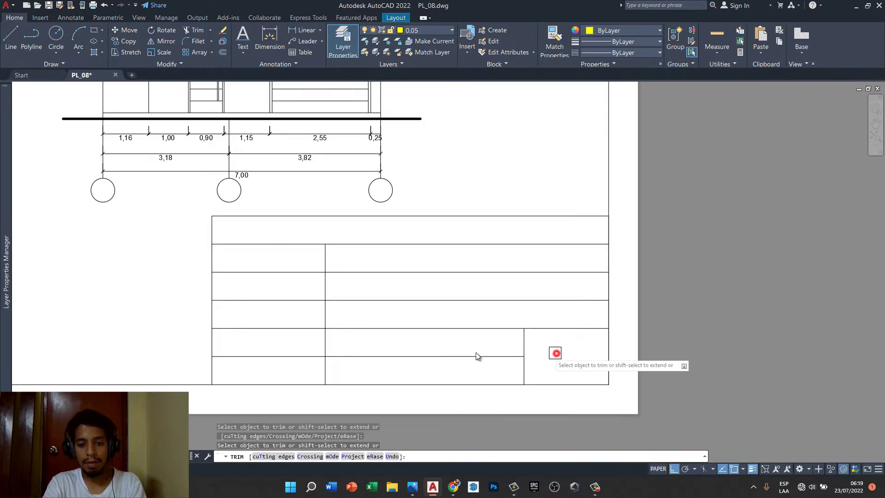
pyautogui.click(306, 373)
pyautogui.click(305, 257)
pyautogui.press('Escape')
pyautogui.press('Escape')
# - Compare the divided title block against the reference PDF sheet
pyautogui.scroll(-2, 396, 328)
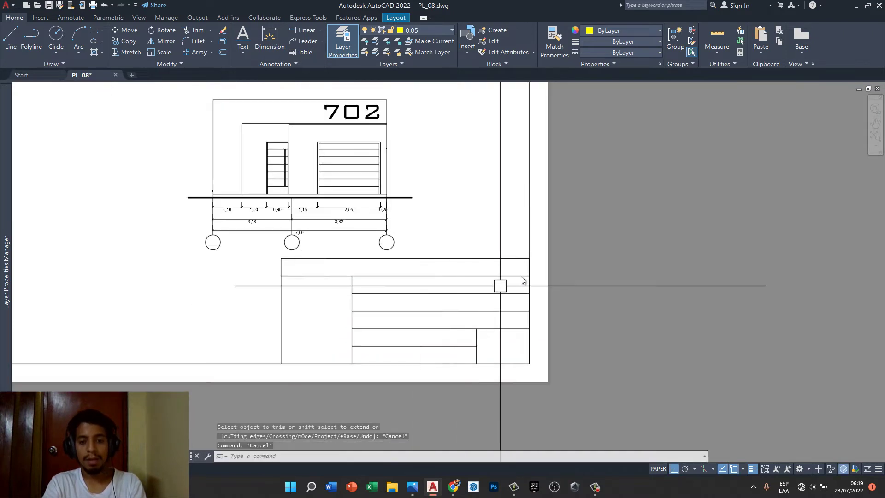
pyautogui.scroll(-2, 522, 279)
pyautogui.moveTo(533, 263)
pyautogui.mouseDown(button='middle')
pyautogui.moveTo(520, 293)
pyautogui.moveTo(457, 275)
pyautogui.moveTo(514, 265)
pyautogui.moveTo(543, 323)
pyautogui.mouseUp(button='middle')
pyautogui.scroll(2, 520, 293)
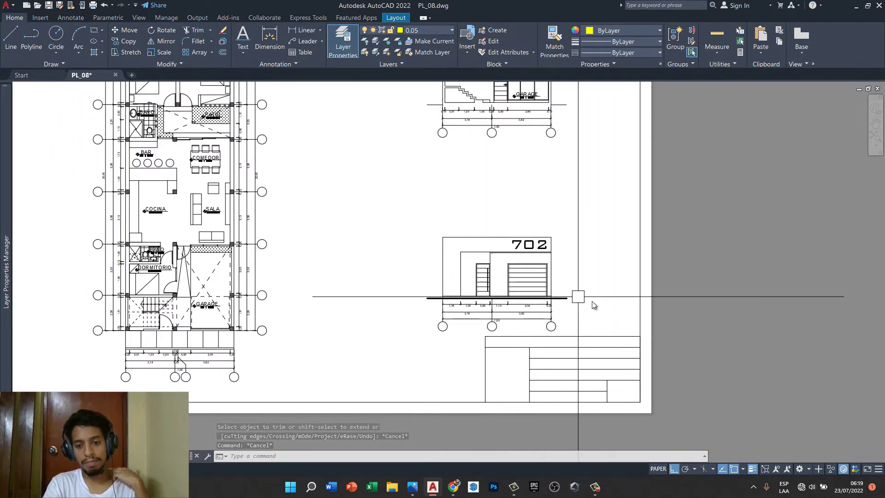
pyautogui.hotkey('alt', 'Tab')
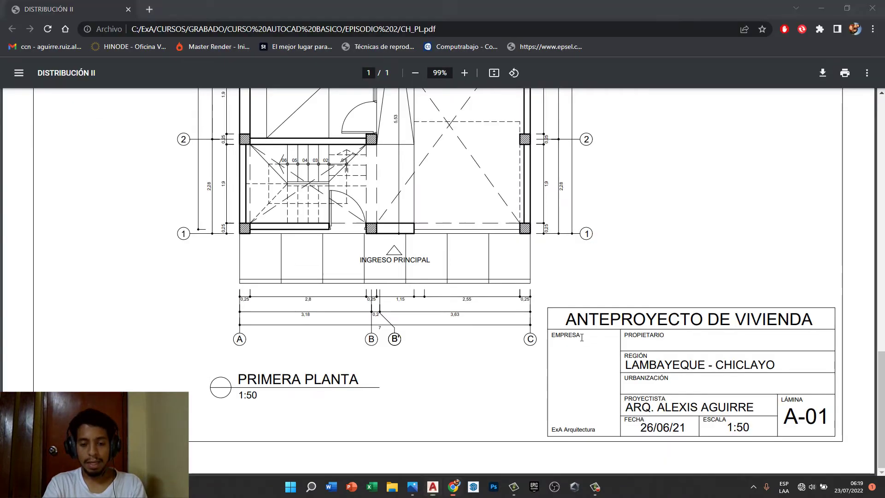
pyautogui.hotkey('alt', 'Tab')
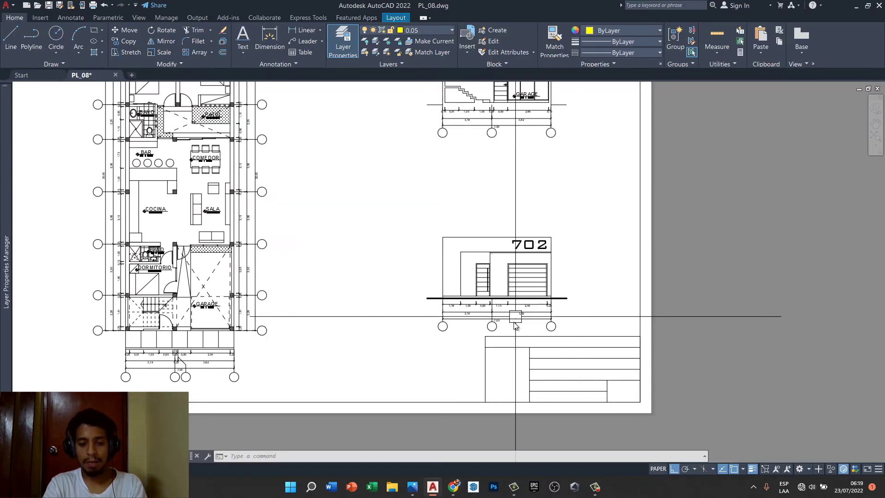
pyautogui.scroll(2, 527, 333)
pyautogui.scroll(3, 533, 325)
pyautogui.hotkey('alt', 'Tab')
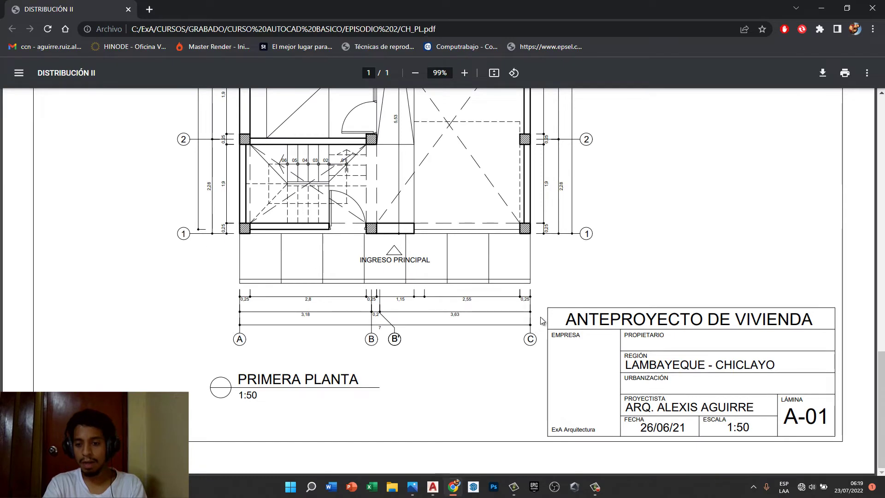
pyautogui.hotkey('alt', 'Tab')
pyautogui.scroll(-2, 493, 320)
pyautogui.scroll(-2, 493, 319)
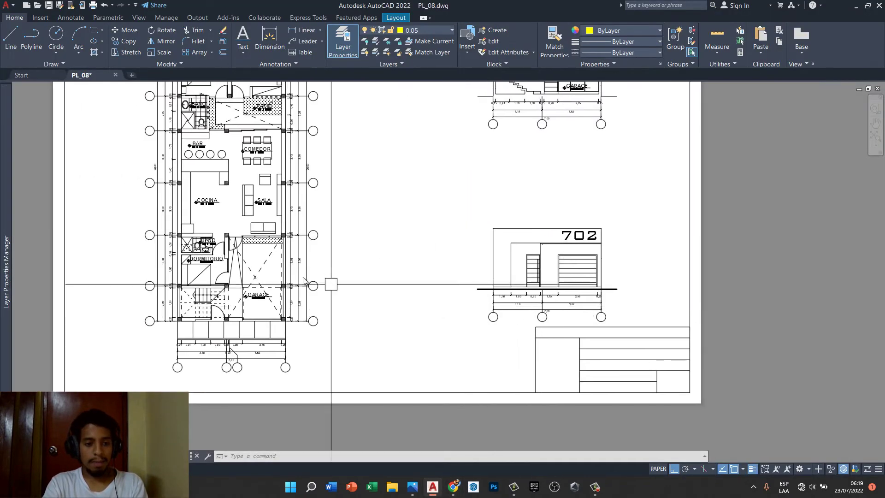
pyautogui.scroll(4, 258, 334)
# - Paste a copy of the GARAGE label into the title block's top row
pyautogui.scroll(2, 259, 337)
pyautogui.click(259, 336)
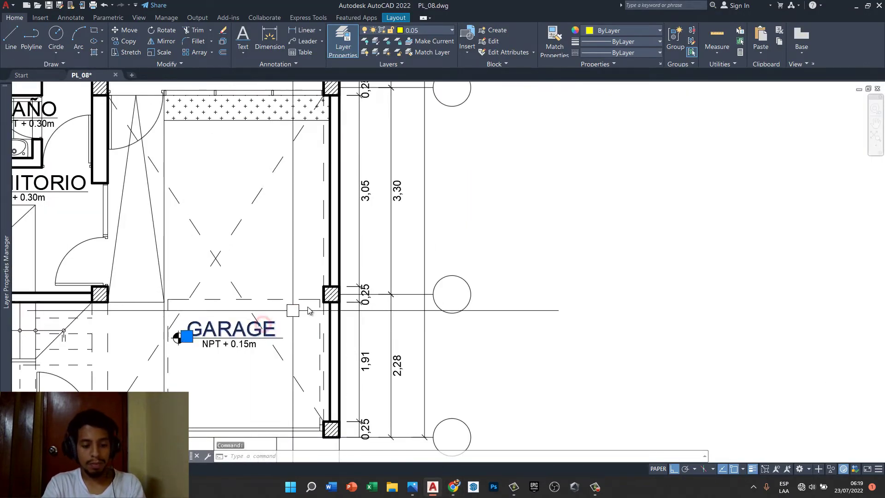
pyautogui.scroll(-3, 286, 267)
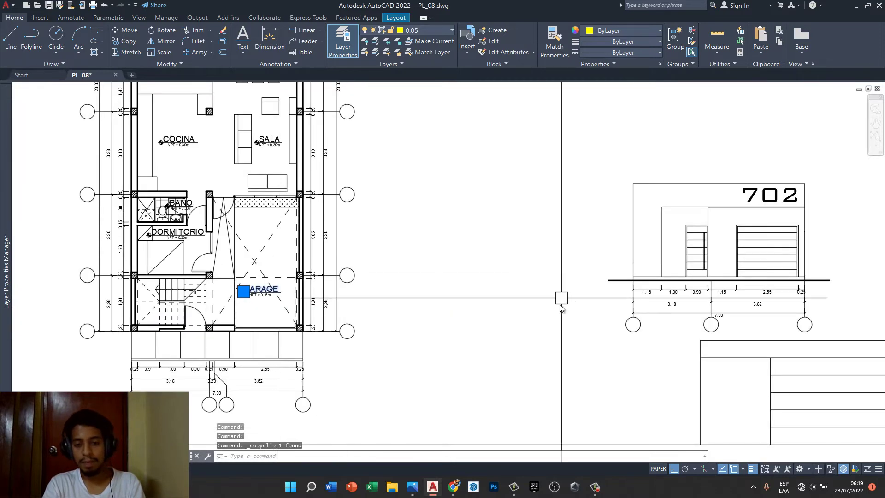
pyautogui.scroll(3, 561, 312)
pyautogui.hotkey('ctrl', 'v')
pyautogui.scroll(3, 511, 341)
pyautogui.scroll(2, 404, 331)
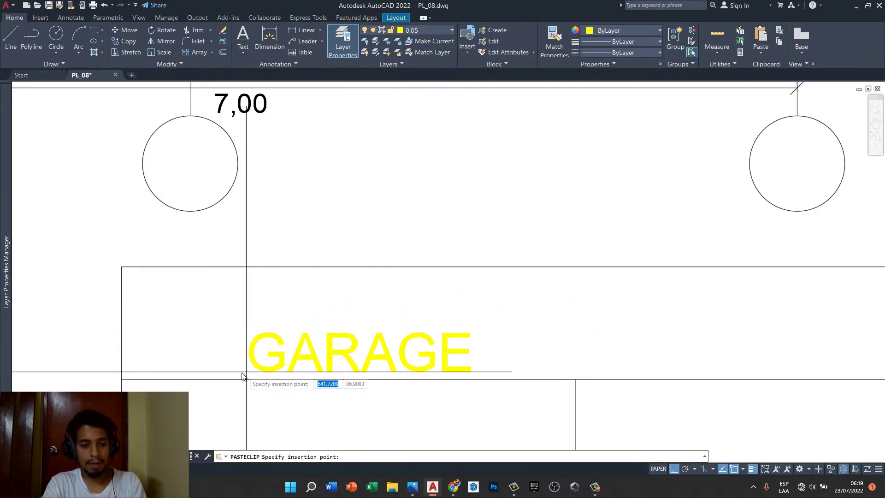
pyautogui.click(214, 360)
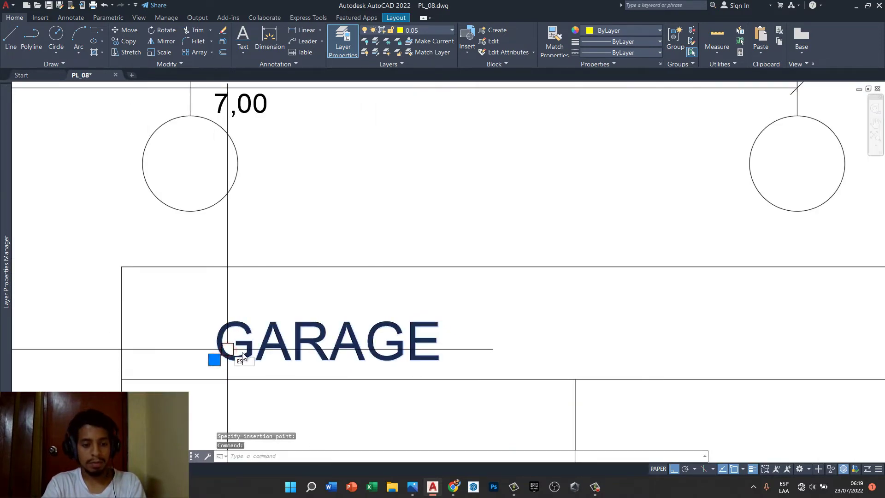
# - Scale the pasted GARAGE text up to fill the header row
pyautogui.write('sc')
pyautogui.press('Return')
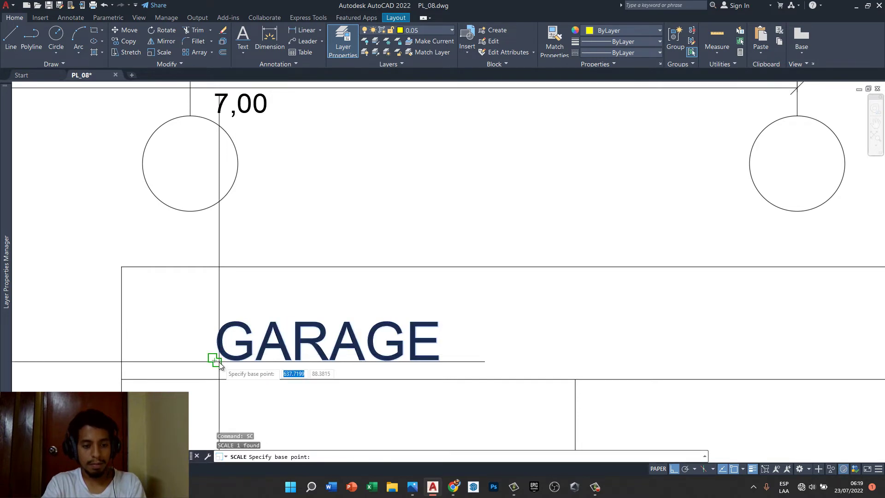
pyautogui.click(219, 361)
pyautogui.scroll(-2, 446, 317)
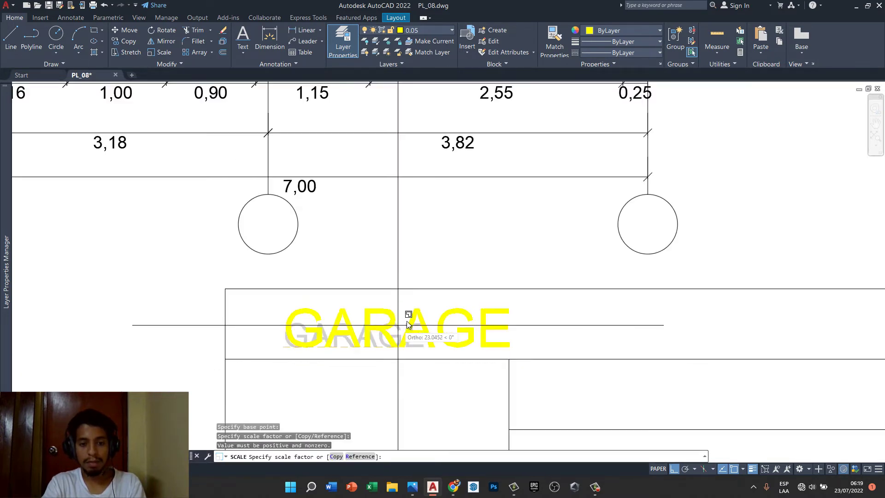
pyautogui.click(442, 324)
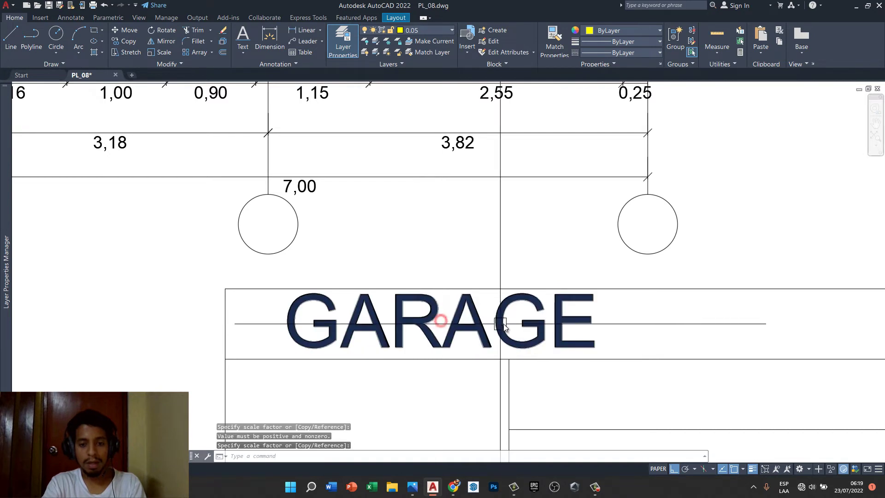
# - Move the enlarged text slightly lower and left, with ortho turned off
pyautogui.click(487, 335)
pyautogui.write('m')
pyautogui.press('Return')
pyautogui.click(642, 327)
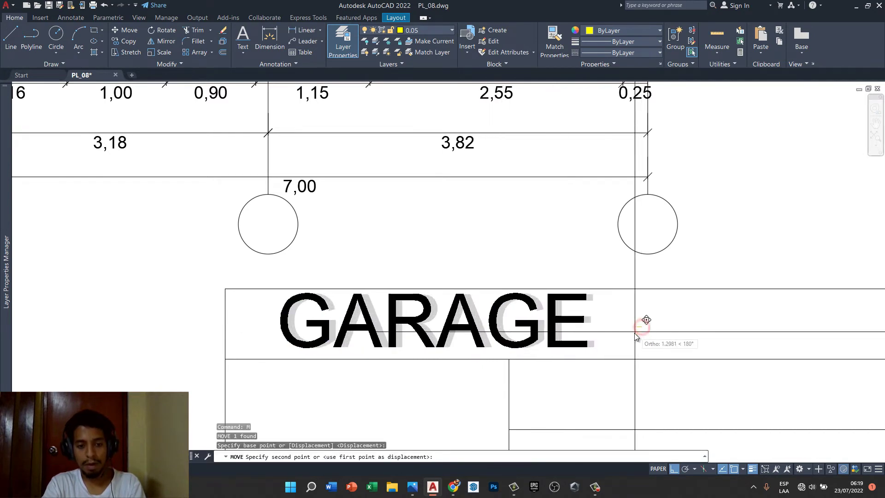
pyautogui.press('F8')
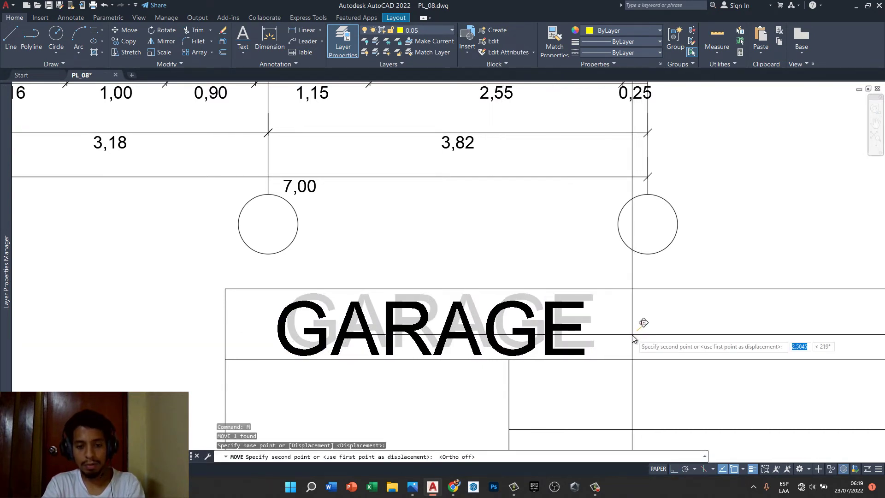
pyautogui.click(630, 333)
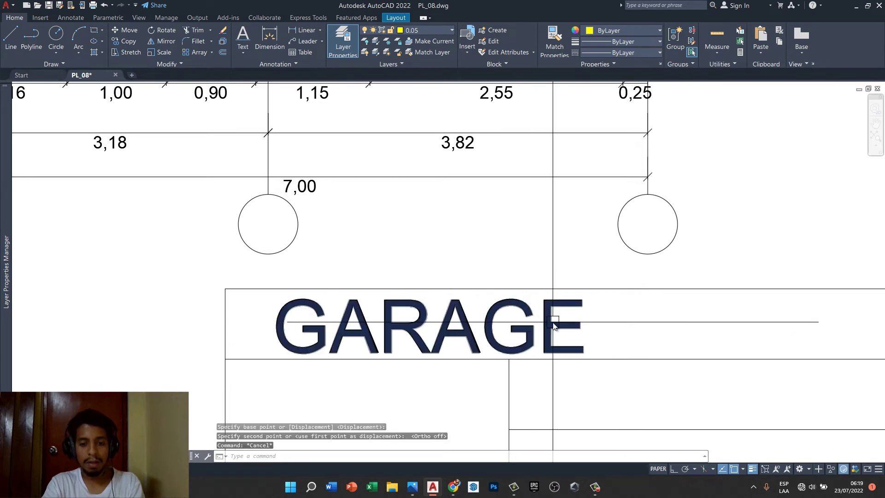
# - Retype the label as ANTEPROYECTP VIVIENDA and shift it left within the header
pyautogui.doubleClick(552, 322)
pyautogui.write('ANTE')
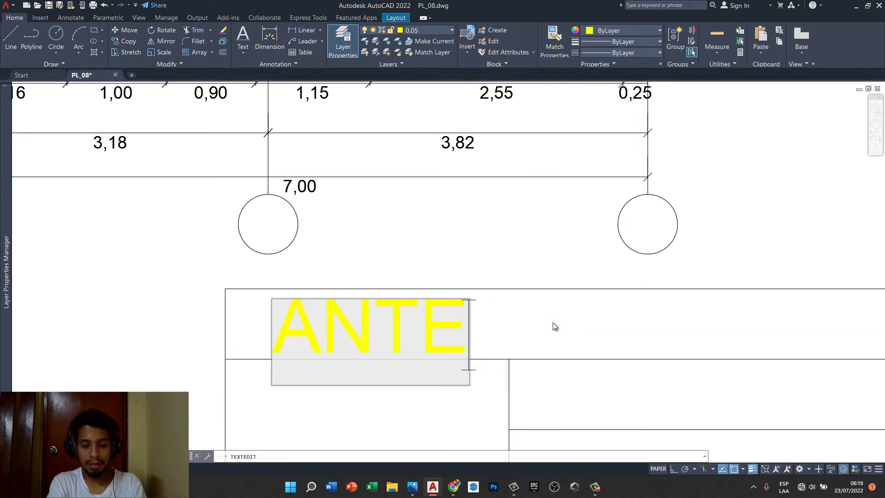
pyautogui.write('PROYECTP VI')
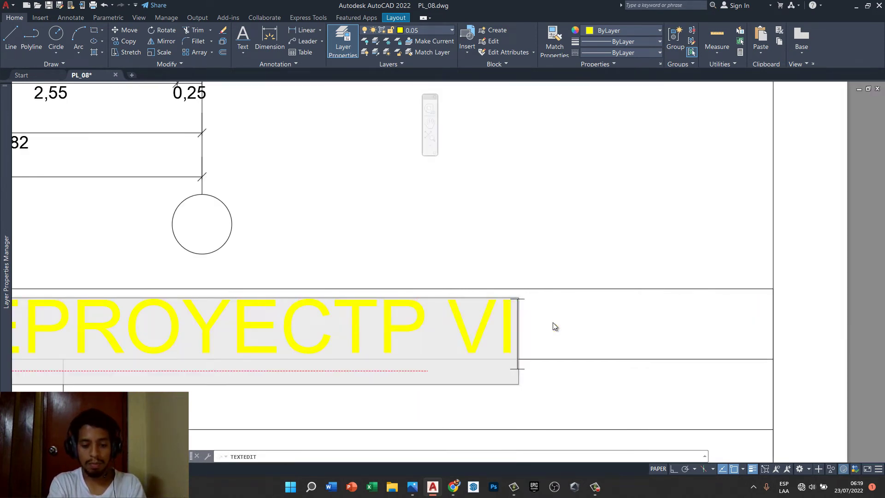
pyautogui.write('VIENDA')
pyautogui.click(580, 270)
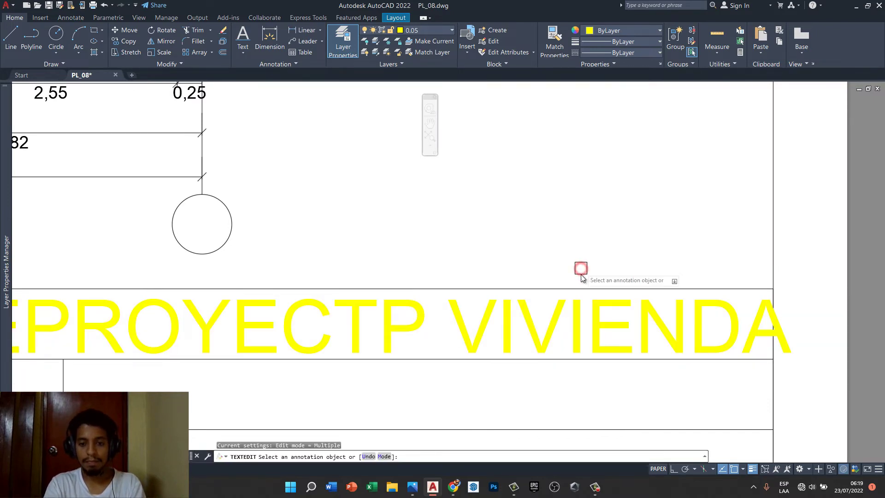
pyautogui.press('Escape')
pyautogui.press('m')
pyautogui.press('Return')
pyautogui.click(608, 243)
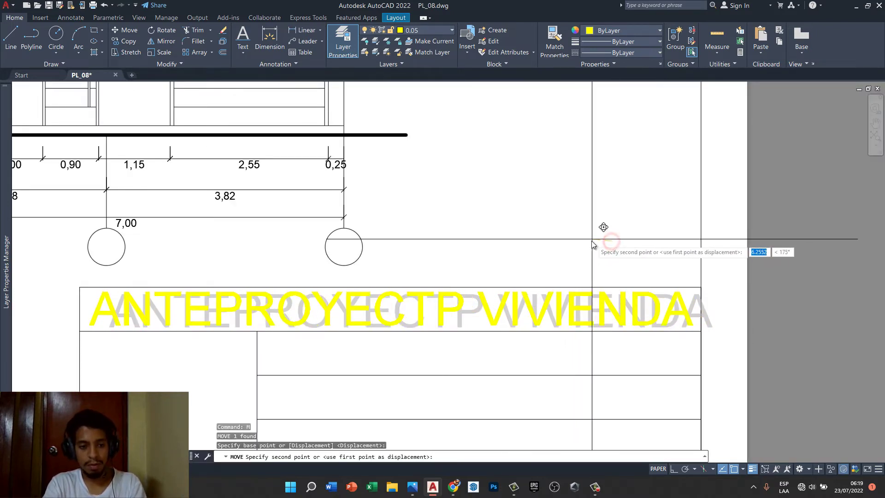
pyautogui.click(590, 242)
# - Fix the typo so the title reads ANTEPROYECTO VIVIENDA
pyautogui.scroll(-3, 584, 256)
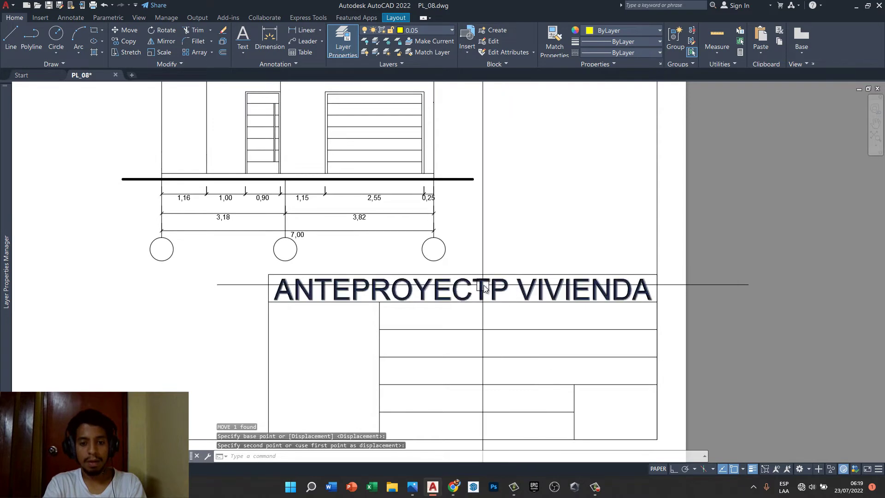
pyautogui.doubleClick(501, 283)
pyautogui.press('BackSpace')
pyautogui.write('O')
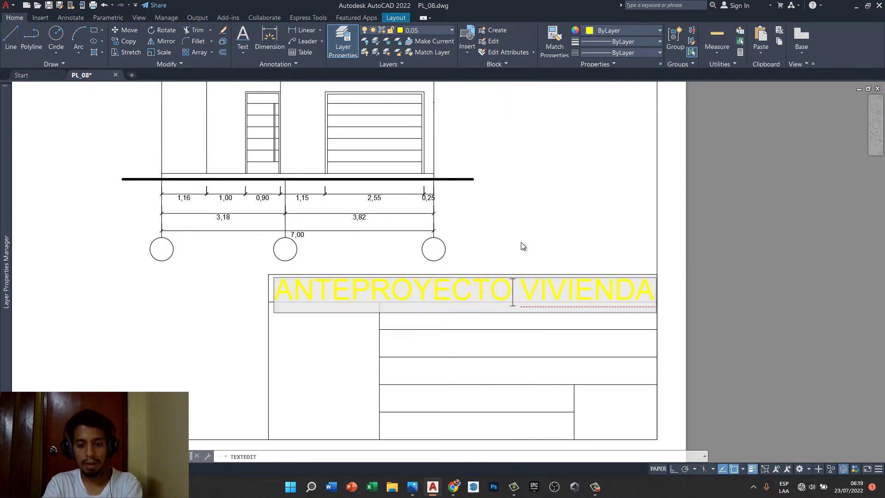
pyautogui.click(523, 245)
pyautogui.press('Escape')
pyautogui.write('EN')
pyautogui.press('Return')
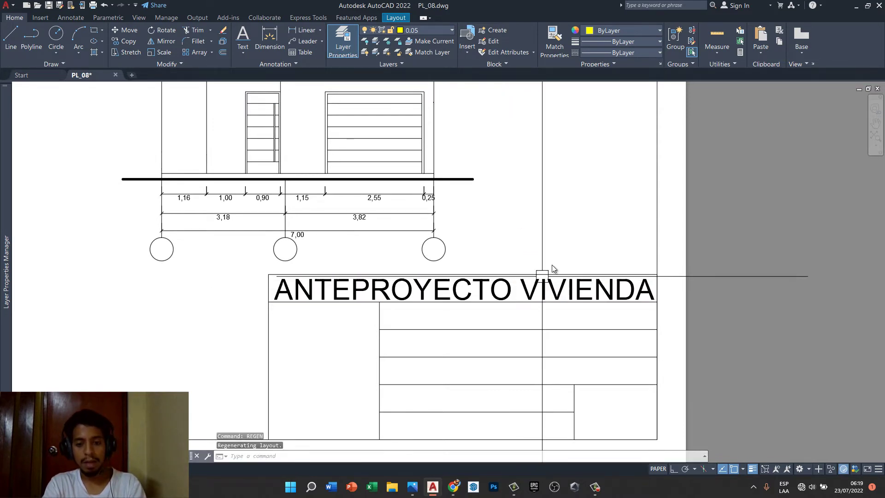
pyautogui.scroll(-2, 563, 249)
pyautogui.moveTo(566, 246); pyautogui.dragTo(524, 281, button='middle')
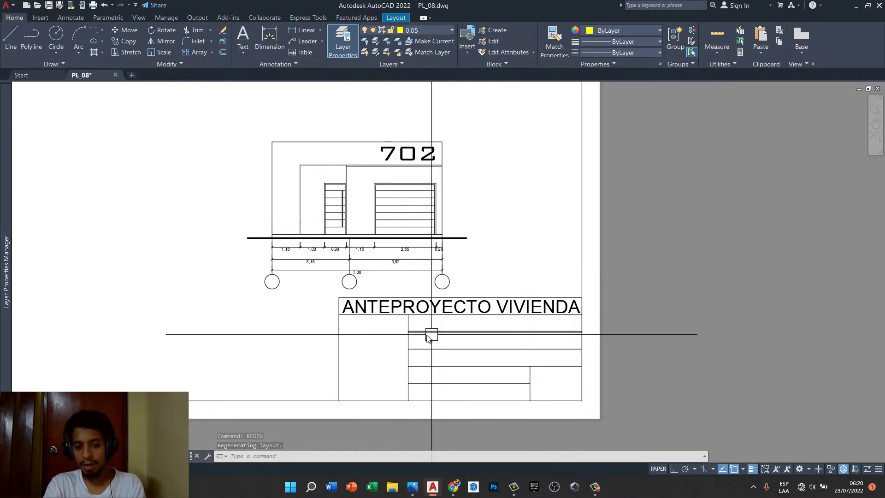
# - Scale the ANTEPROYECTO VIVIENDA title larger to fill its row
pyautogui.click(407, 302)
pyautogui.scroll(2, 406, 302)
pyautogui.scroll(2, 379, 322)
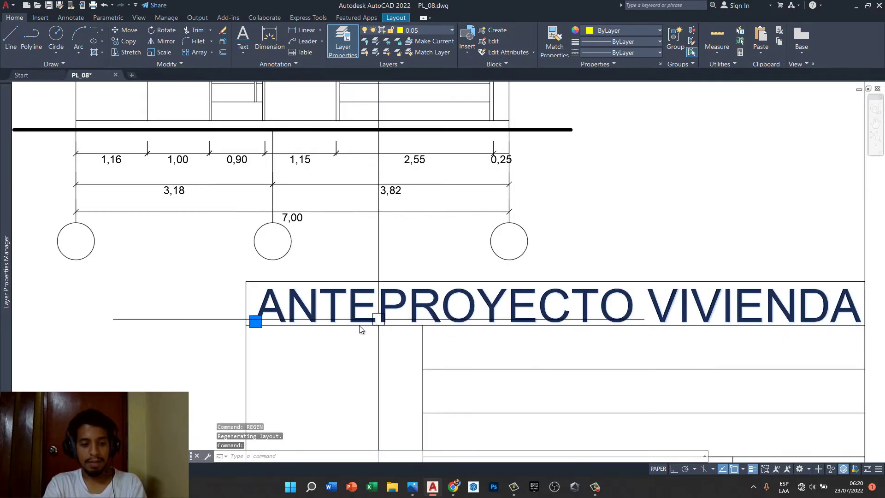
pyautogui.write('sc')
pyautogui.press('Return')
pyautogui.scroll(2, 291, 332)
pyautogui.click(258, 308)
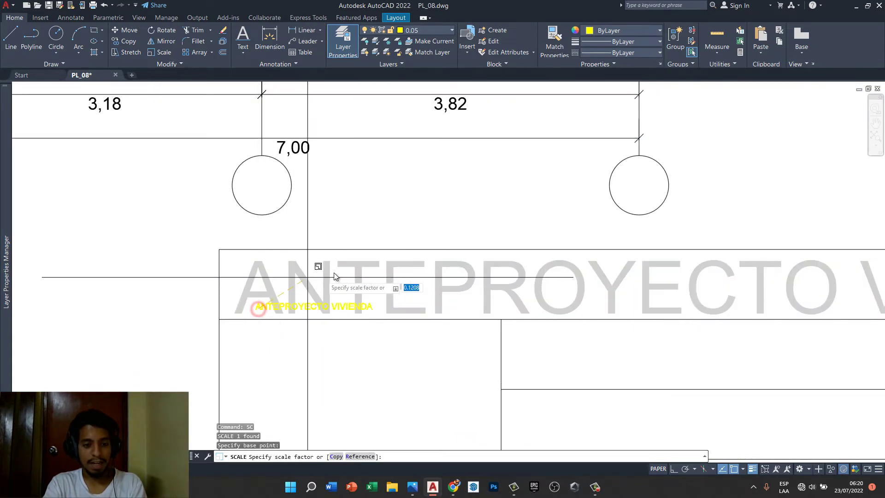
pyautogui.moveTo(613, 198); pyautogui.dragTo(483, 266, button='middle')
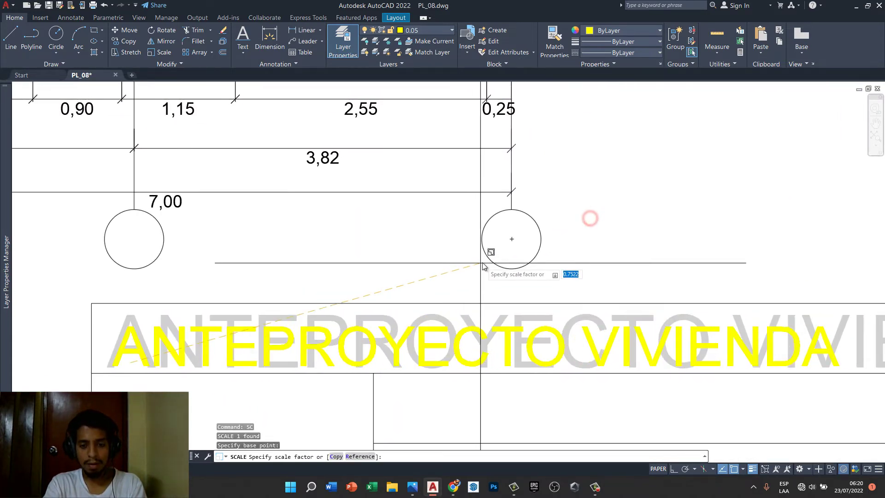
pyautogui.click(536, 272)
# - Move the title so it sits centred in its row
pyautogui.scroll(-1, 503, 333)
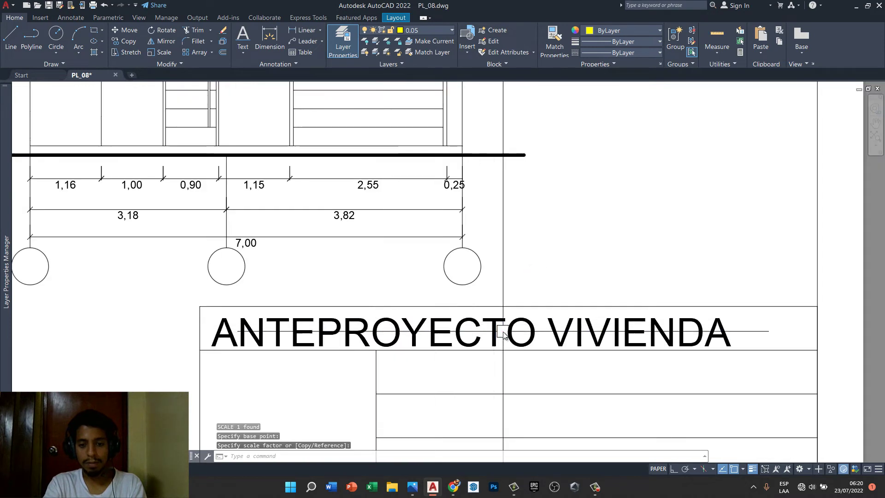
pyautogui.click(505, 330)
pyautogui.write('m')
pyautogui.press('Return')
pyautogui.click(587, 273)
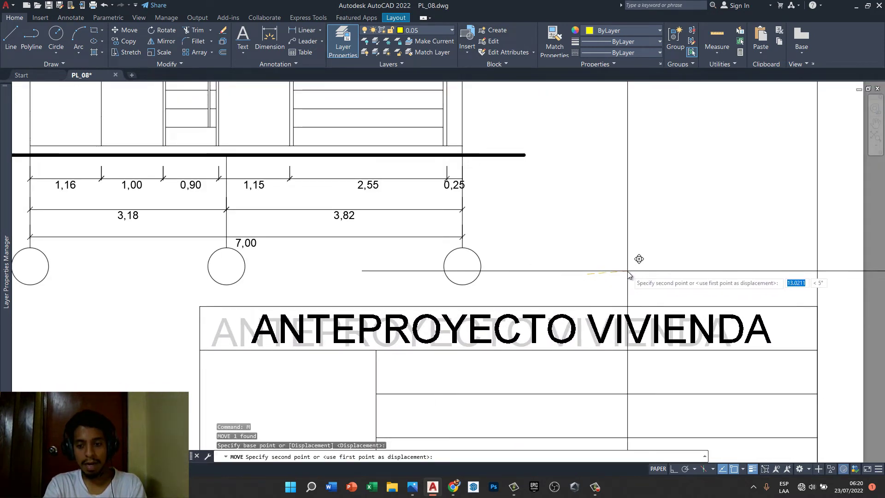
pyautogui.click(625, 272)
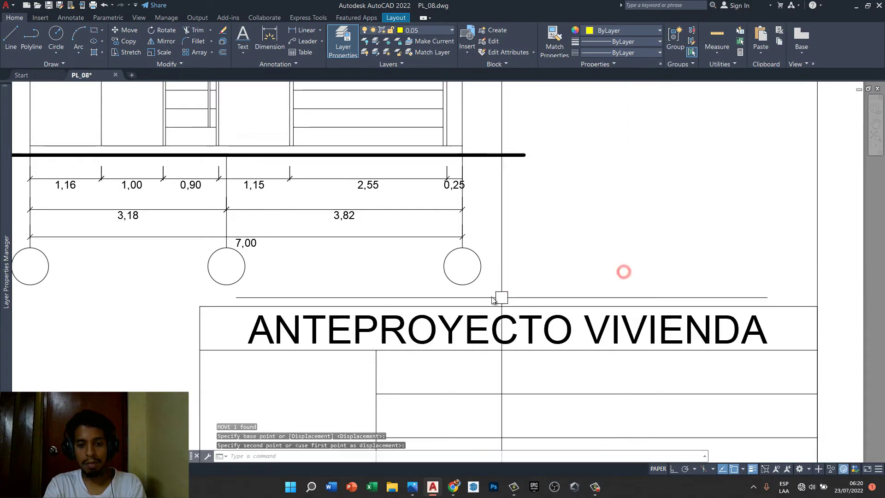
pyautogui.scroll(-4, 501, 285)
pyautogui.scroll(-2, 501, 286)
pyautogui.scroll(-2, 544, 272)
# - Check the reference PDF, then pan the sheet to the floor plan
pyautogui.hotkey('alt', 'Tab')
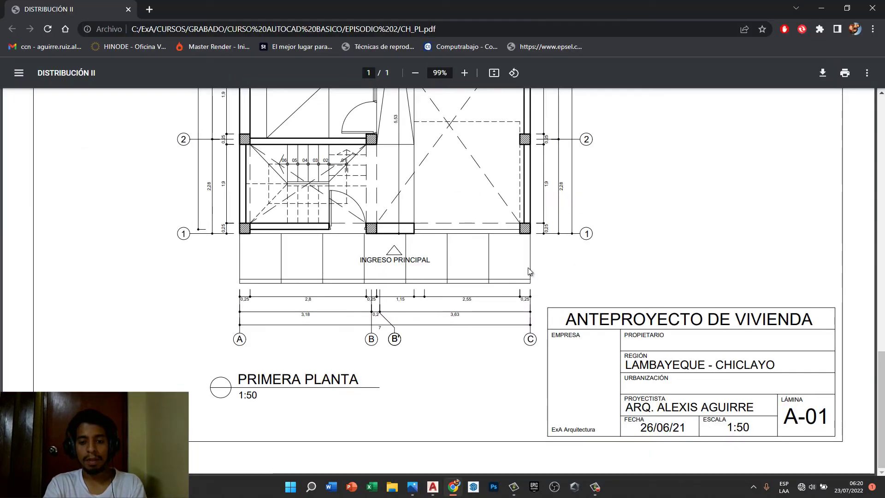
pyautogui.hotkey('alt', 'Tab')
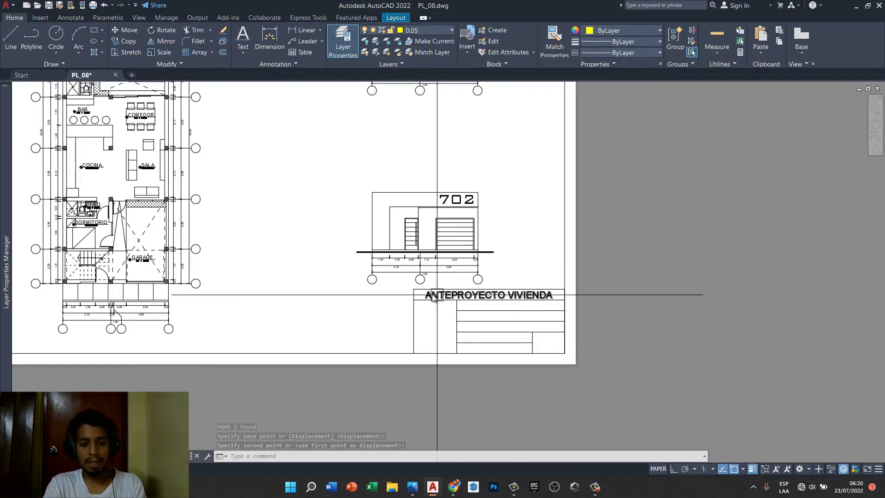
pyautogui.scroll(2, 425, 291)
pyautogui.moveTo(402, 291); pyautogui.dragTo(528, 287, button='middle')
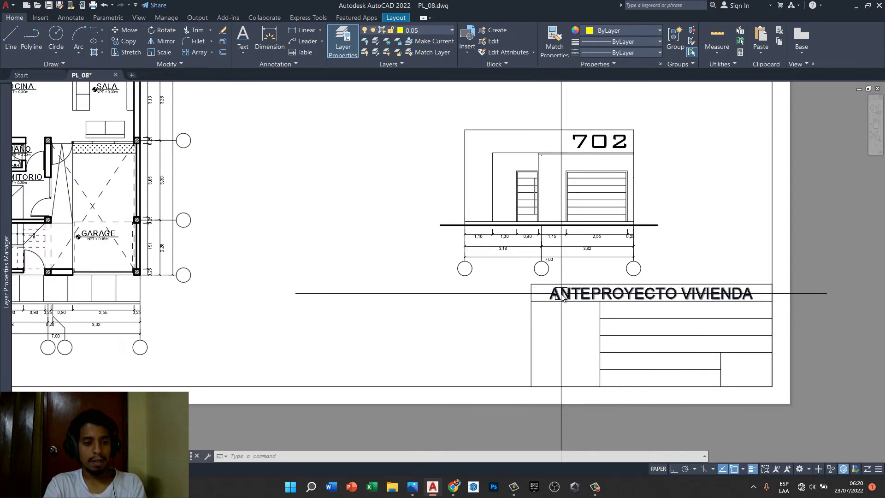
pyautogui.scroll(5, 83, 230)
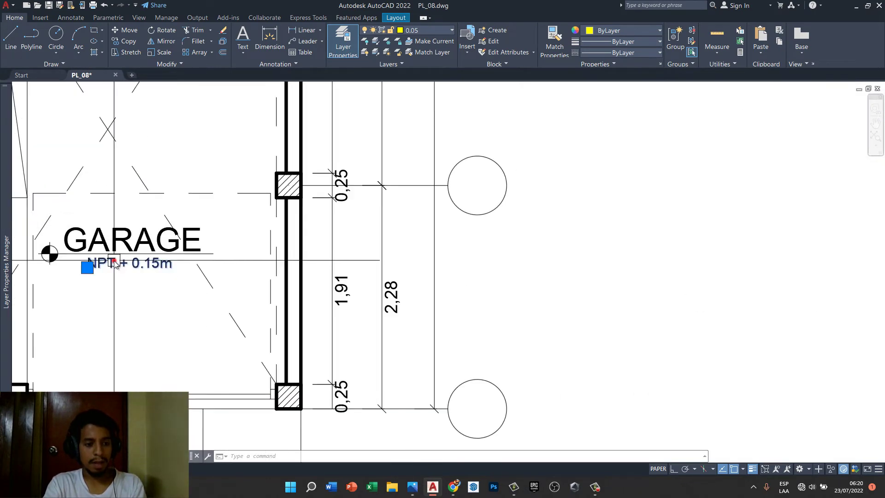
# - Copy the NPT + 0.15m level text into the title block's first cell
pyautogui.click(114, 262)
pyautogui.press('Return')
pyautogui.click(219, 318)
pyautogui.scroll(-5, 231, 314)
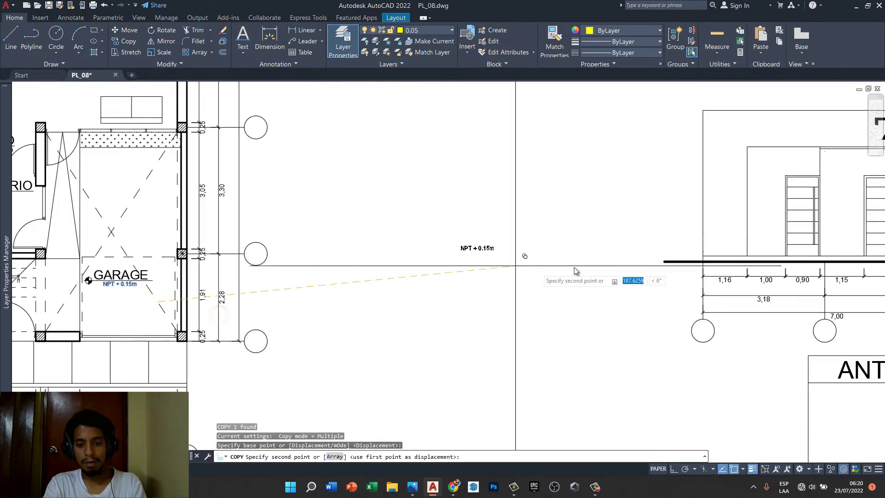
pyautogui.moveTo(574, 272); pyautogui.dragTo(392, 322, button='middle')
pyautogui.scroll(3, 491, 419)
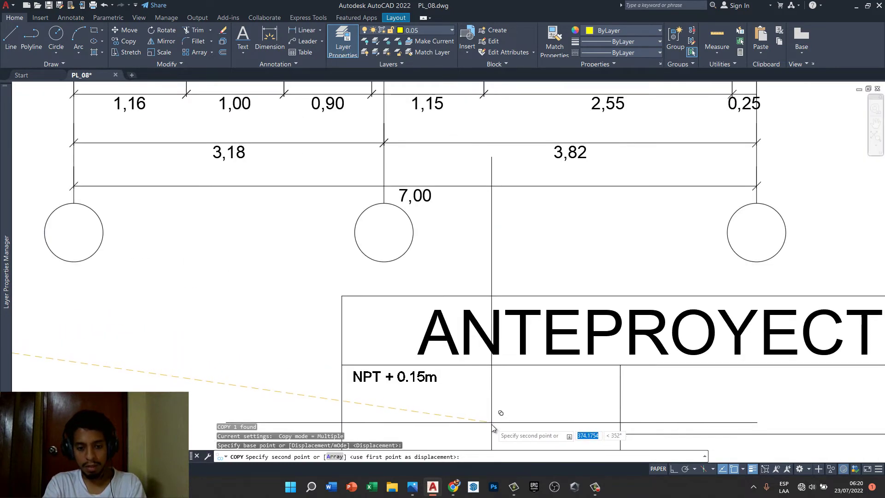
pyautogui.click(492, 427)
pyautogui.press('Escape')
# - Edit the copied text to read EMPRESA
pyautogui.scroll(-4, 492, 426)
pyautogui.scroll(4, 362, 352)
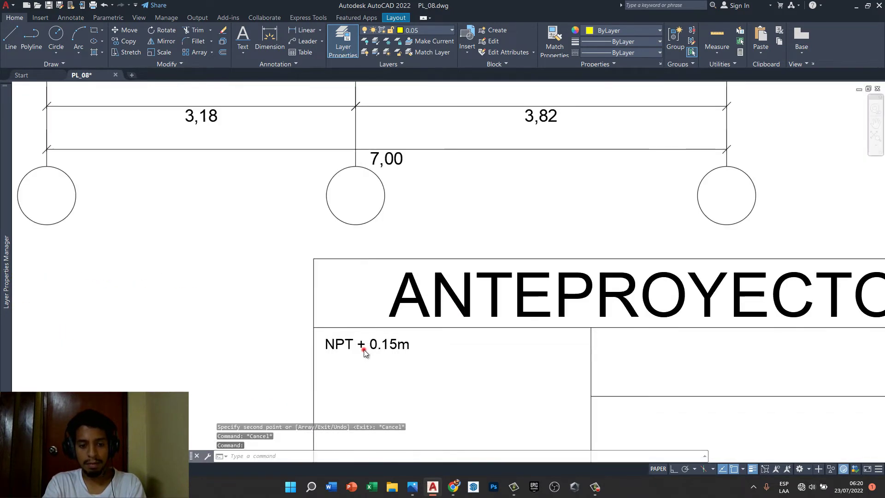
pyautogui.doubleClick(364, 349)
pyautogui.write('EMPRESA')
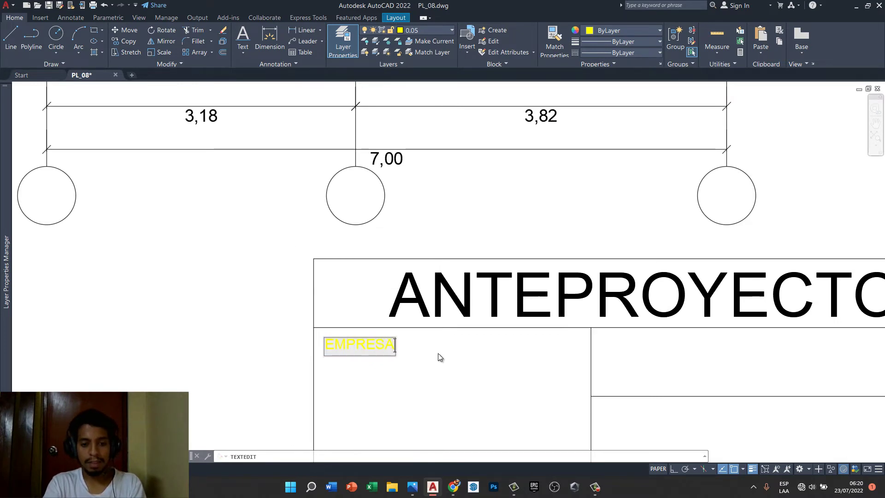
pyautogui.press('Escape')
pyautogui.scroll(-4, 438, 352)
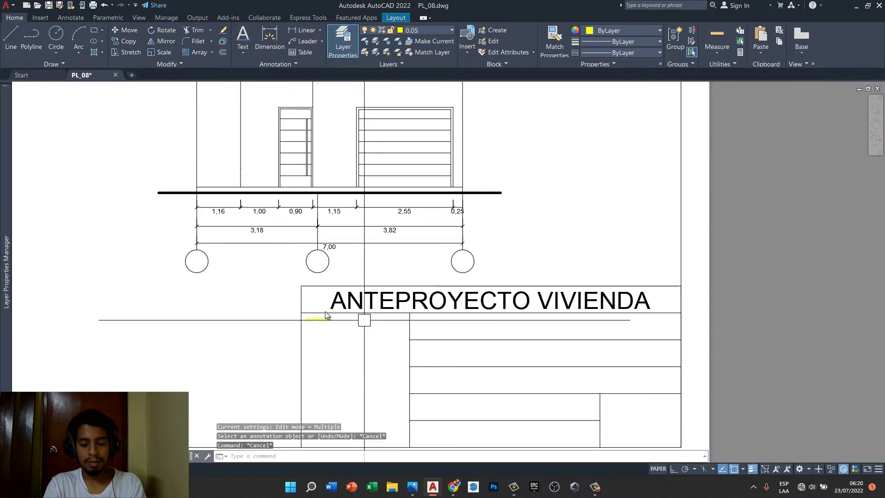
pyautogui.scroll(2, 323, 311)
pyautogui.scroll(2, 299, 308)
# - Copy the EMPRESA label into the four other field cells and recheck the reference PDF
pyautogui.click(305, 322)
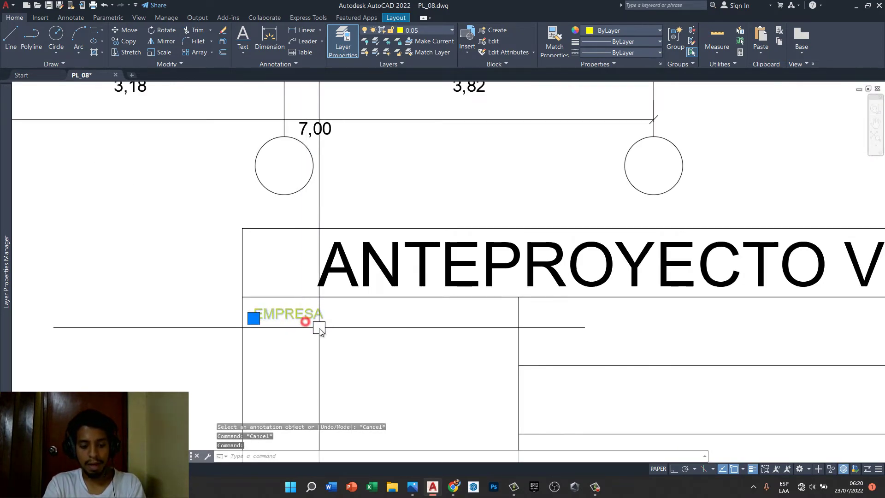
pyautogui.write('cp')
pyautogui.press('Return')
pyautogui.click(242, 300)
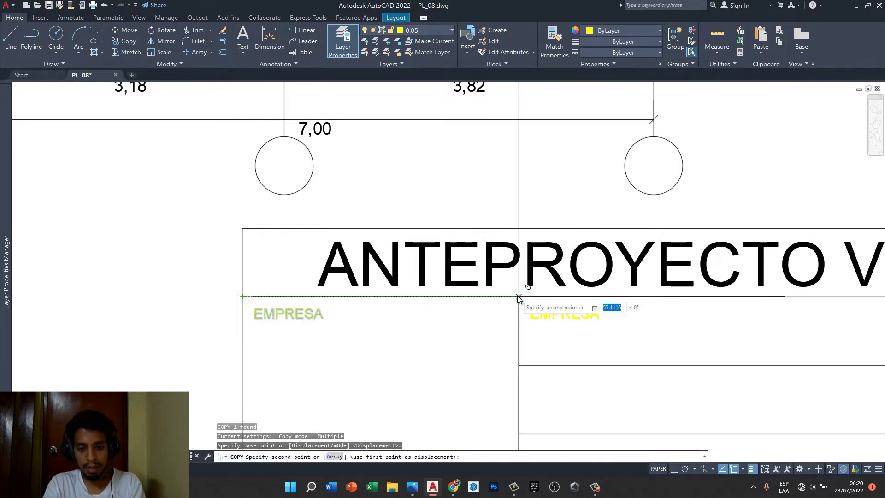
pyautogui.moveTo(533, 347); pyautogui.dragTo(479, 289, button='middle')
pyautogui.click(480, 301)
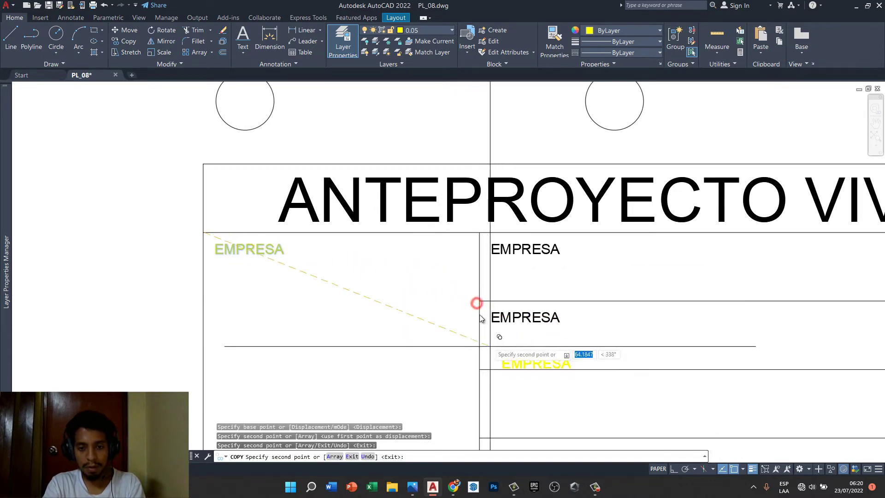
pyautogui.moveTo(479, 364); pyautogui.dragTo(452, 297, button='middle')
pyautogui.click(454, 341)
pyautogui.moveTo(456, 368); pyautogui.dragTo(406, 325, button='middle')
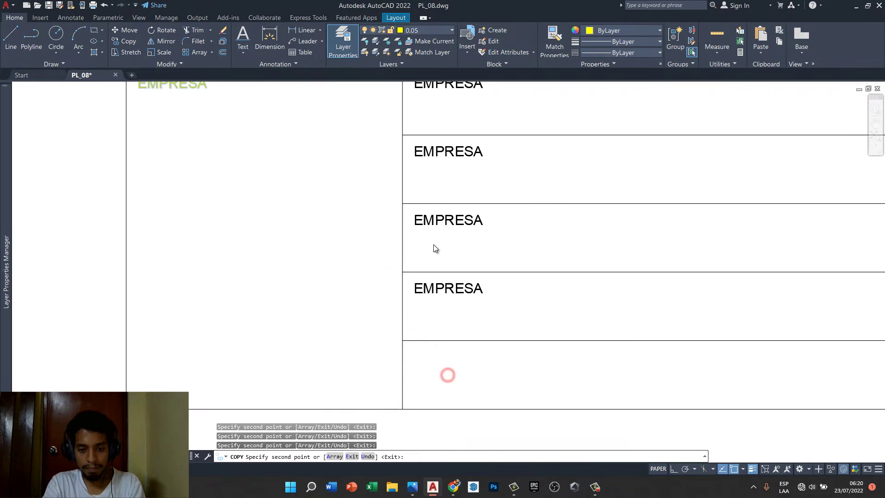
pyautogui.click(407, 325)
pyautogui.scroll(-2, 400, 323)
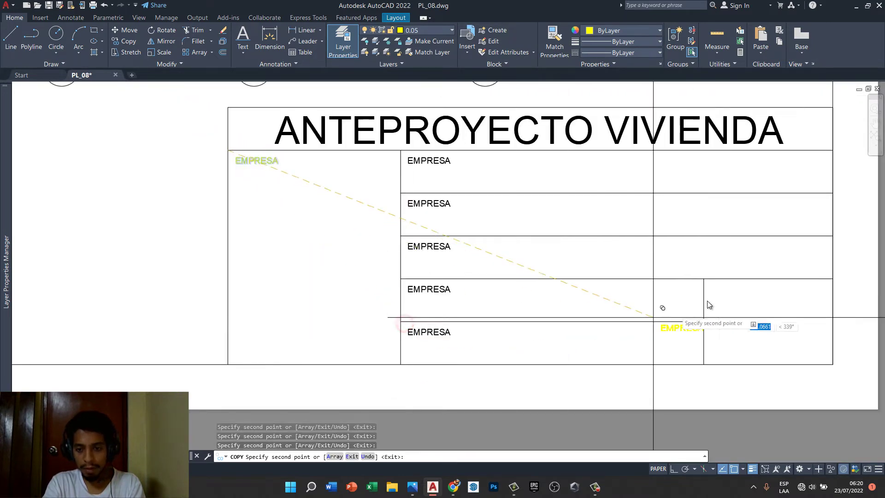
pyautogui.click(671, 284)
pyautogui.press('Escape')
pyautogui.hotkey('alt', 'Tab')
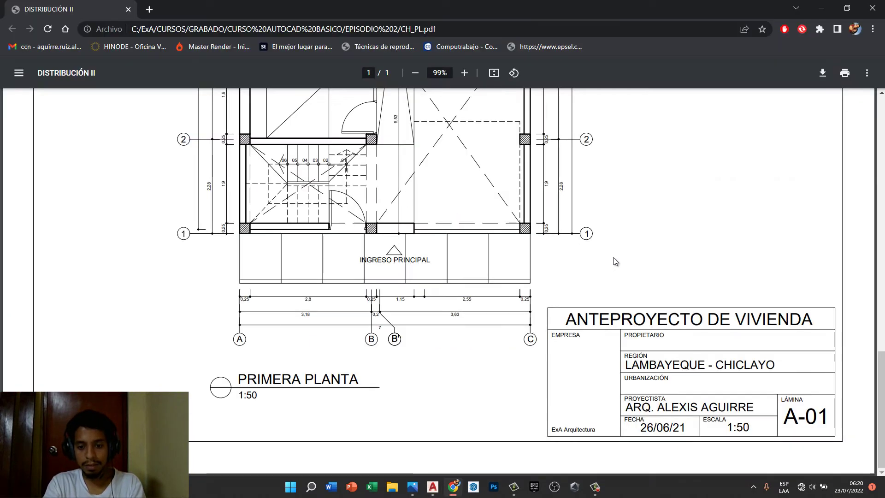
pyautogui.hotkey('alt', 'Tab')
# - Draw a vertical divider splitting the title block's bottom row
pyautogui.press('l')
pyautogui.press('Return')
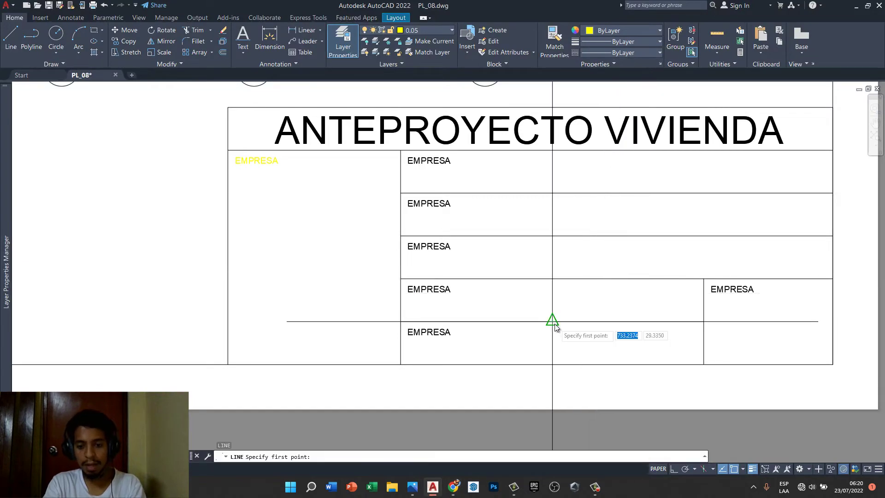
pyautogui.click(553, 324)
pyautogui.click(552, 364)
pyautogui.press('Return')
pyautogui.scroll(-2, 528, 325)
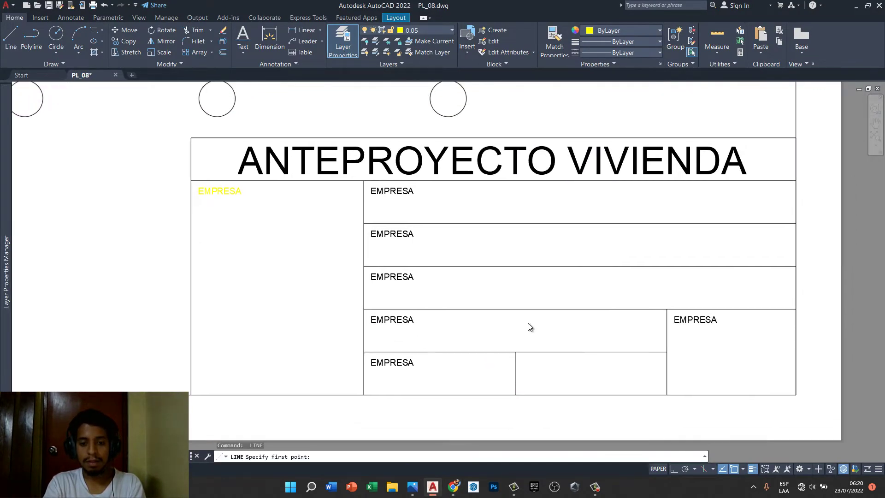
# - Relabel the first middle-column cell from EMPRESA to PROPIETARIO
pyautogui.hotkey('alt', 'Tab')
pyautogui.hotkey('alt', 'Tab')
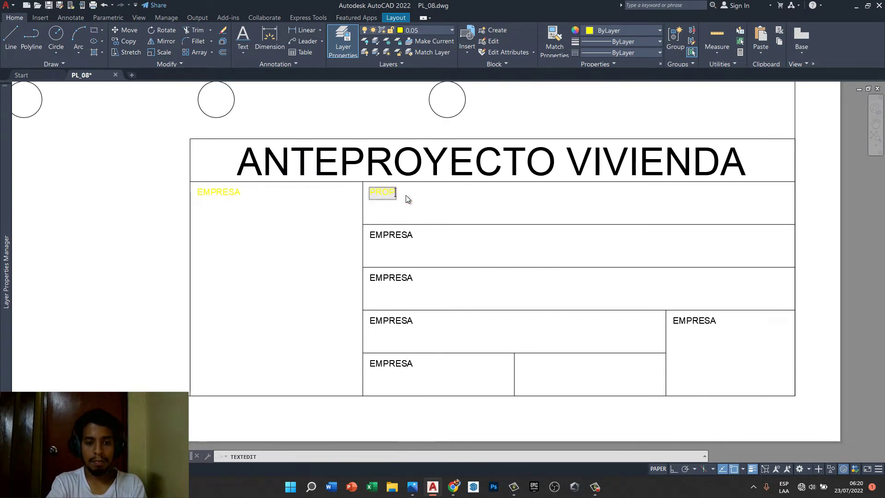
pyautogui.write('IETARIO')
pyautogui.press('Return')
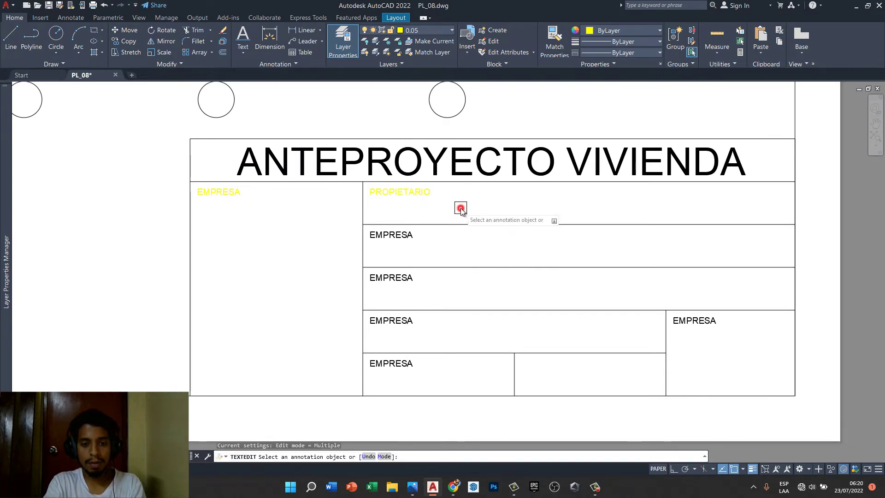
pyautogui.press('Escape')
pyautogui.hotkey('alt', 'Tab')
pyautogui.hotkey('alt', 'Tab')
# - Relabel the second-row EMPRESA cell as REGION
pyautogui.doubleClick(388, 236)
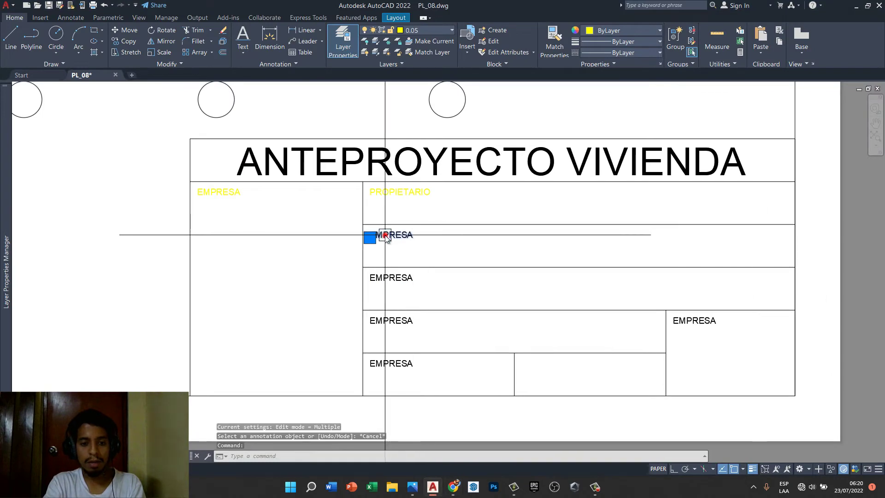
pyautogui.write('REGION')
pyautogui.press('Return')
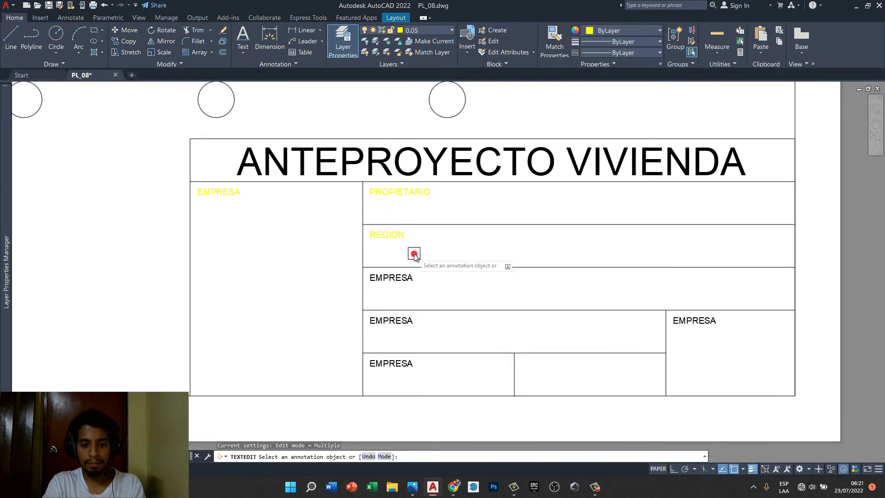
pyautogui.hotkey('alt', 'Tab')
pyautogui.hotkey('alt', 'Tab')
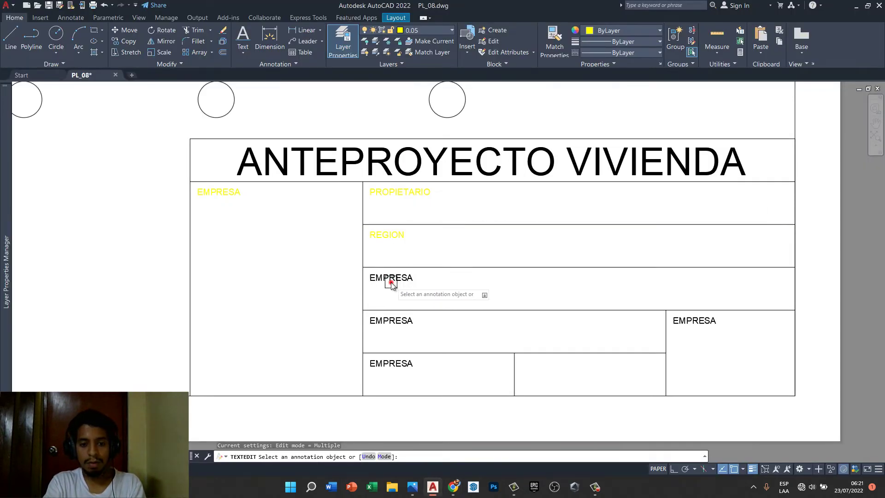
pyautogui.click(391, 282)
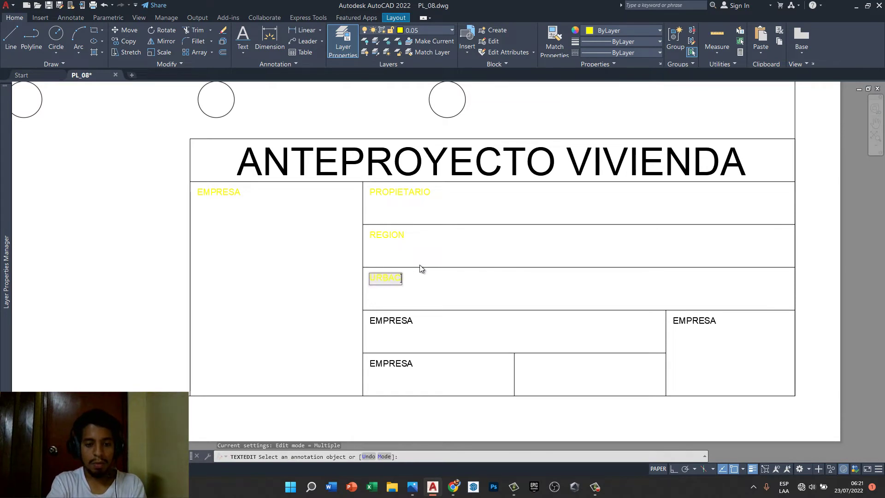
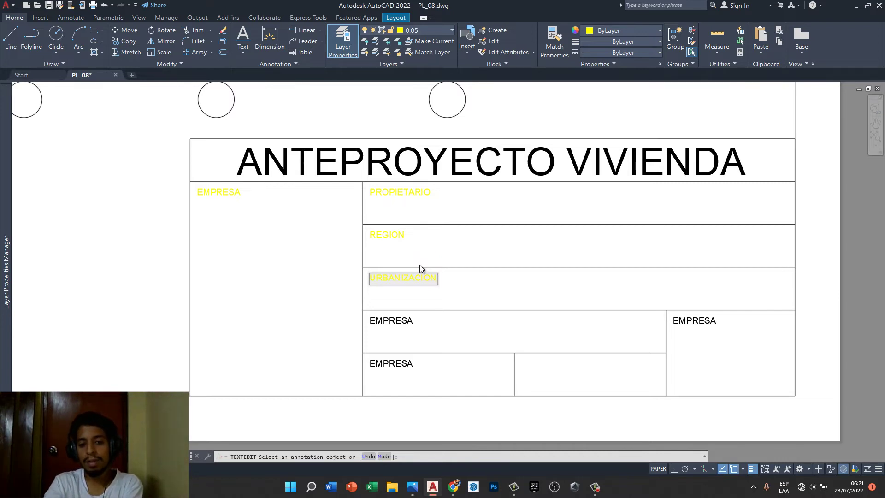
# - Check the title-block labels, then change the EMPRESA label under URBANIZACION to PROFESIONAL
pyautogui.click(421, 264)
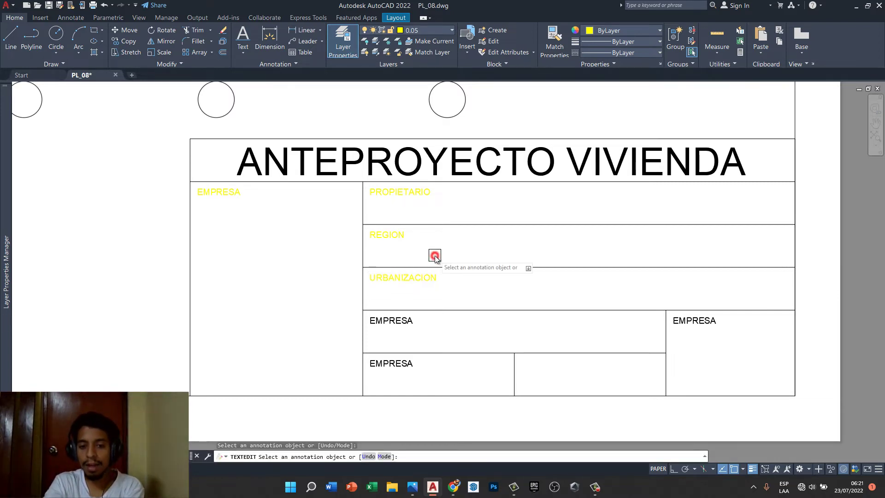
pyautogui.click(403, 319)
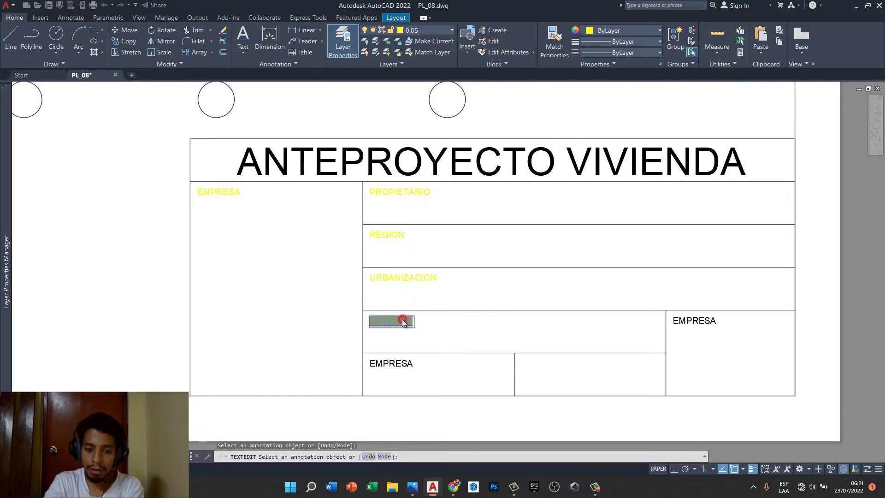
pyautogui.click(487, 279)
pyautogui.click(417, 278)
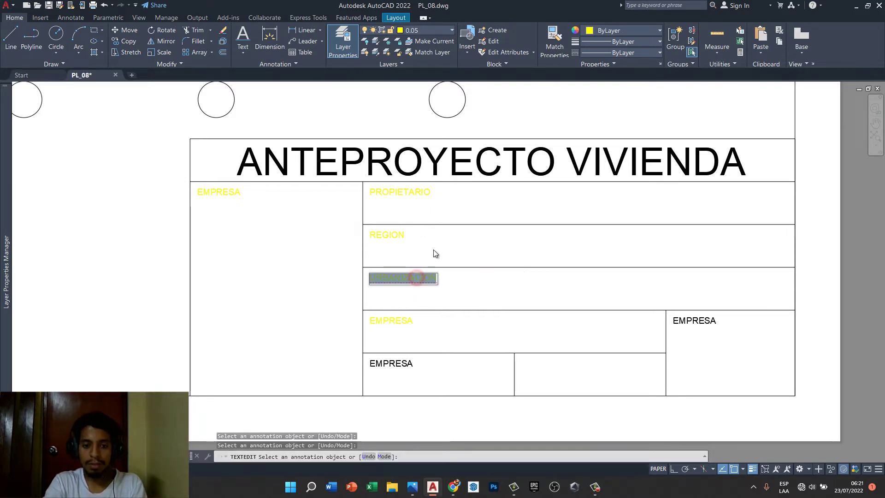
pyautogui.click(438, 245)
pyautogui.click(393, 239)
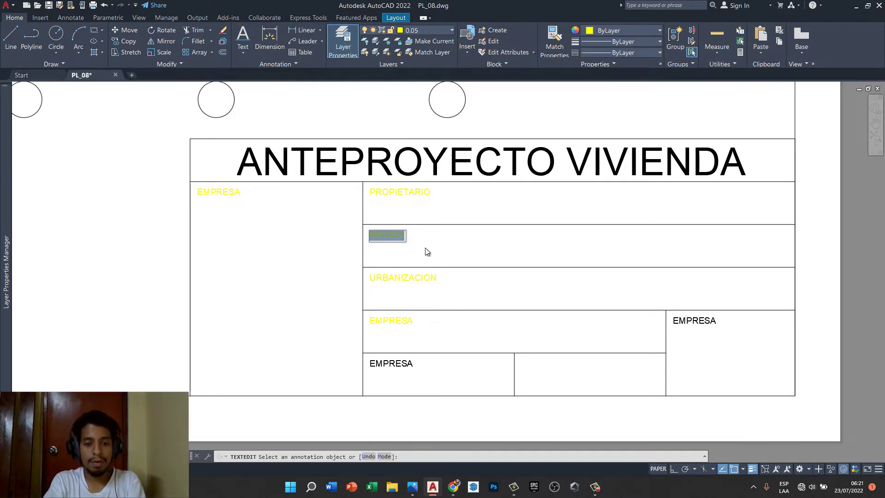
pyautogui.click(406, 307)
pyautogui.click(415, 325)
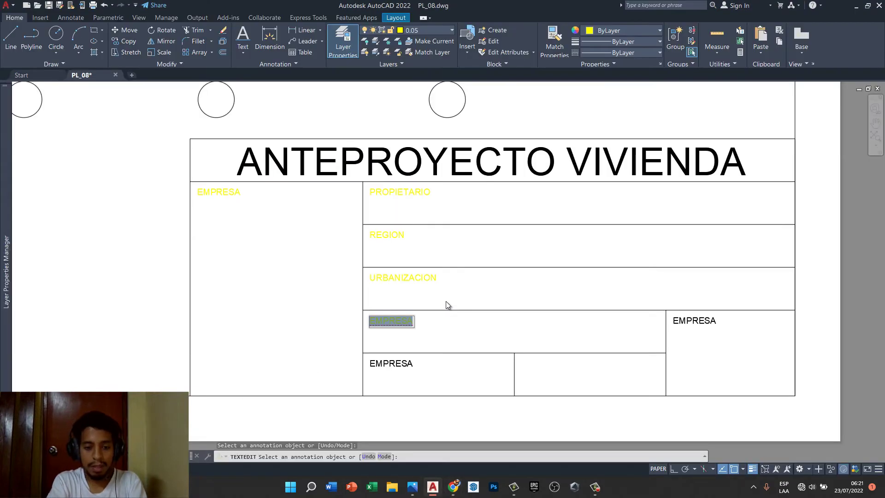
pyautogui.write('PRO')
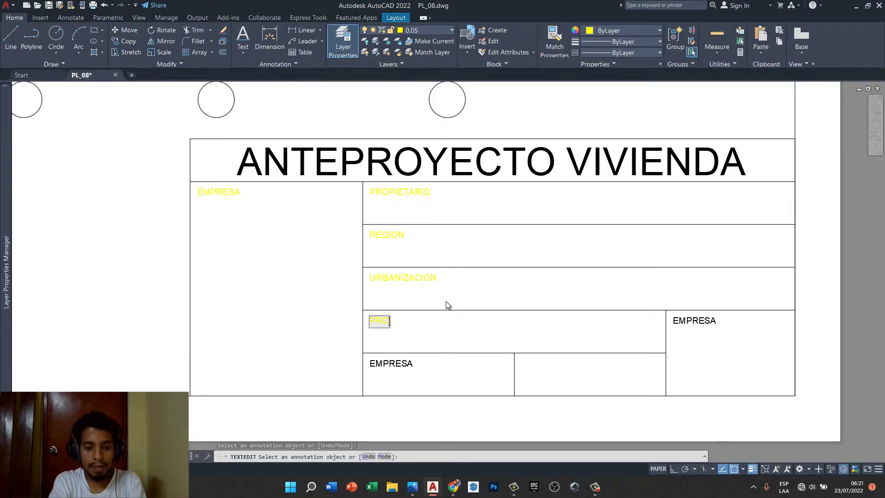
pyautogui.write('FESIO')
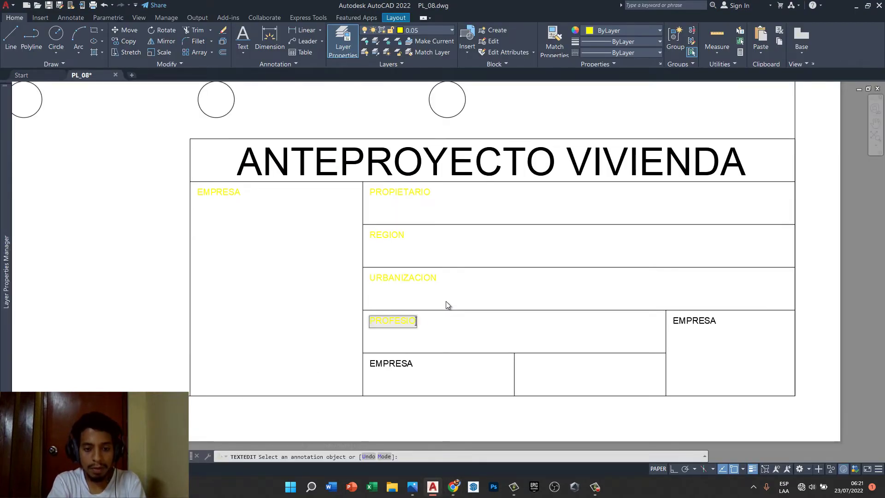
pyautogui.write('NAL')
pyautogui.press('Return')
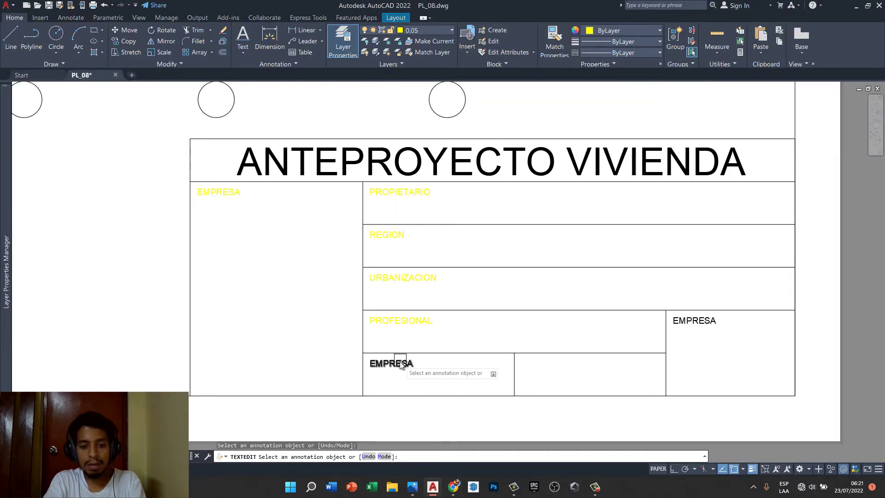
# - Relabel the lower-left EMPRESA cell as FECHA and copy that label into the next cell
pyautogui.click(400, 362)
pyautogui.write('F')
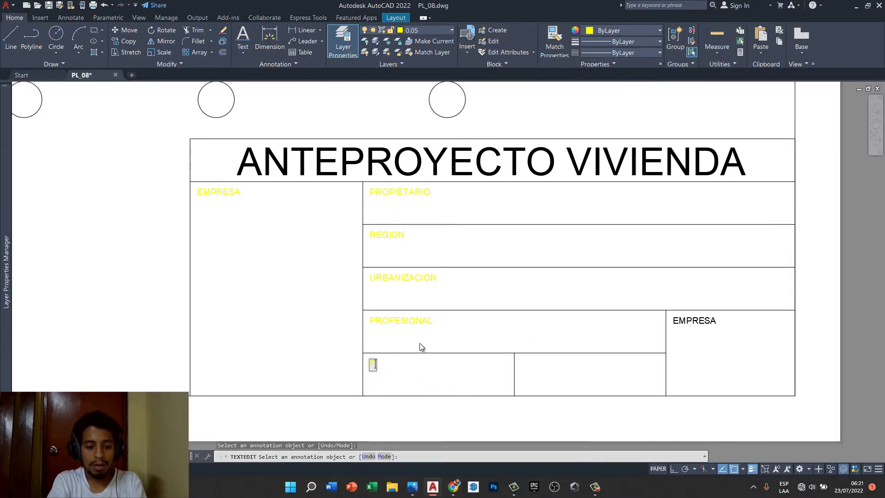
pyautogui.write('ECHA')
pyautogui.press('Escape')
pyautogui.press('Escape')
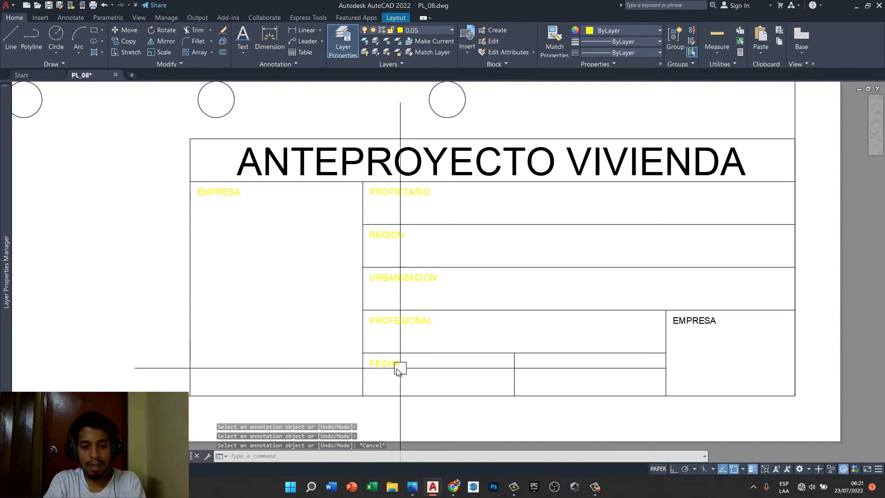
pyautogui.click(399, 365)
pyautogui.write('CP')
pyautogui.press('Return')
pyautogui.click(366, 356)
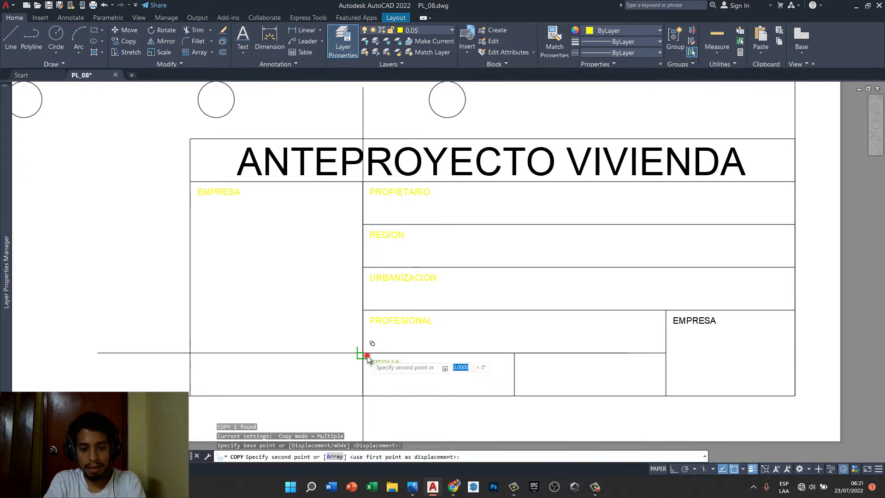
pyautogui.click(514, 353)
pyautogui.press('Escape')
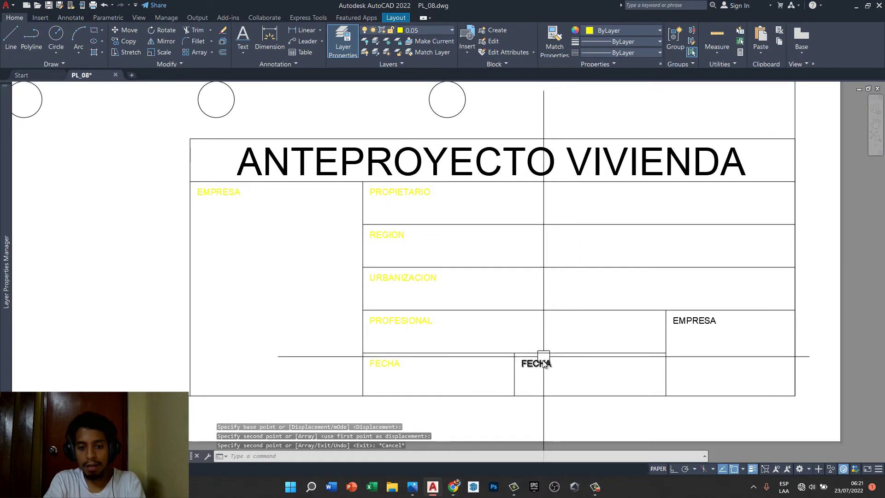
# - Change the copied label to ESCALA and regenerate so the labels display black
pyautogui.doubleClick(543, 362)
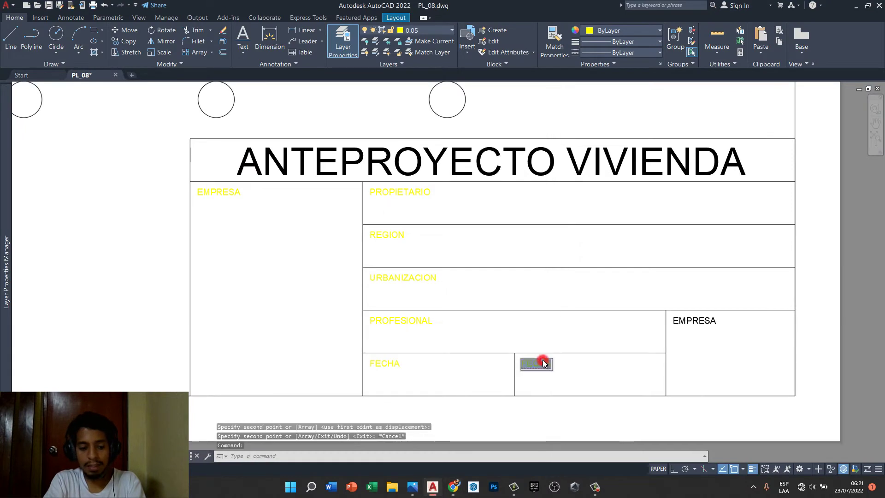
pyautogui.write('ESCALA')
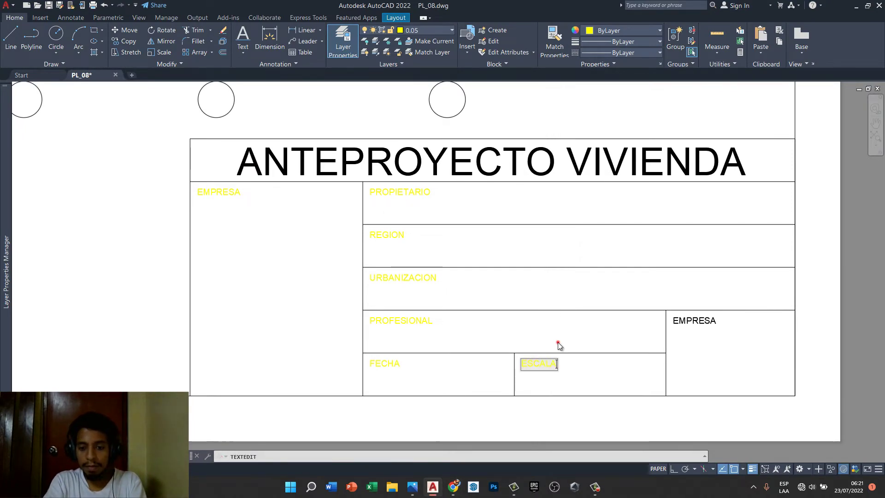
pyautogui.press('Return')
pyautogui.press('Escape')
pyautogui.press('Escape')
pyautogui.press('Escape')
pyautogui.moveTo(483, 322); pyautogui.dragTo(481, 321, button='middle')
pyautogui.write('REGEN')
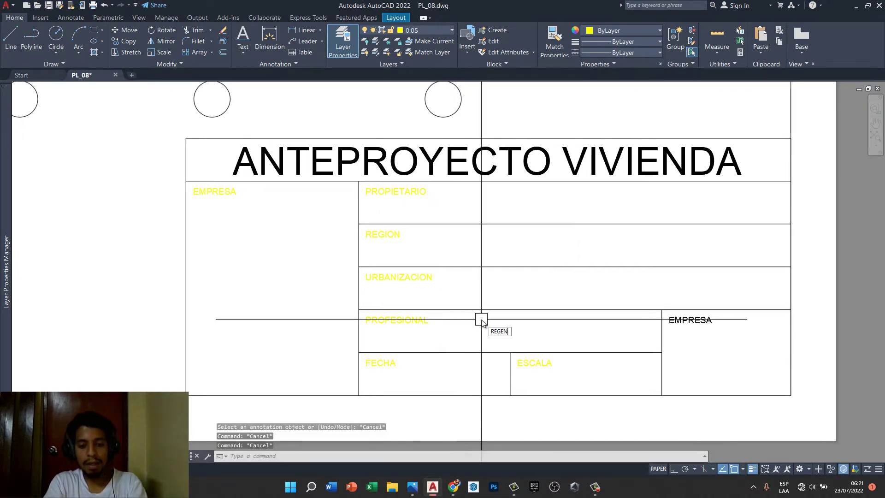
pyautogui.press('Return')
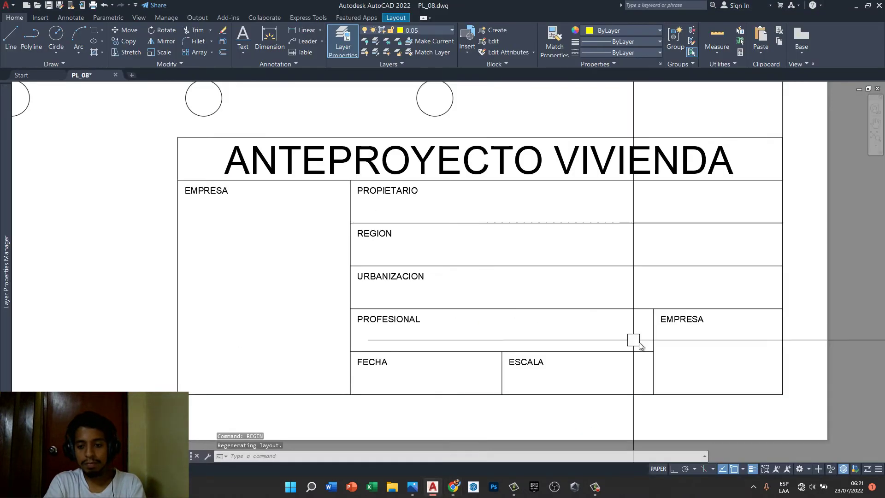
# - Relabel the right-hand EMPRESA cell as LAMINA
pyautogui.doubleClick(700, 318)
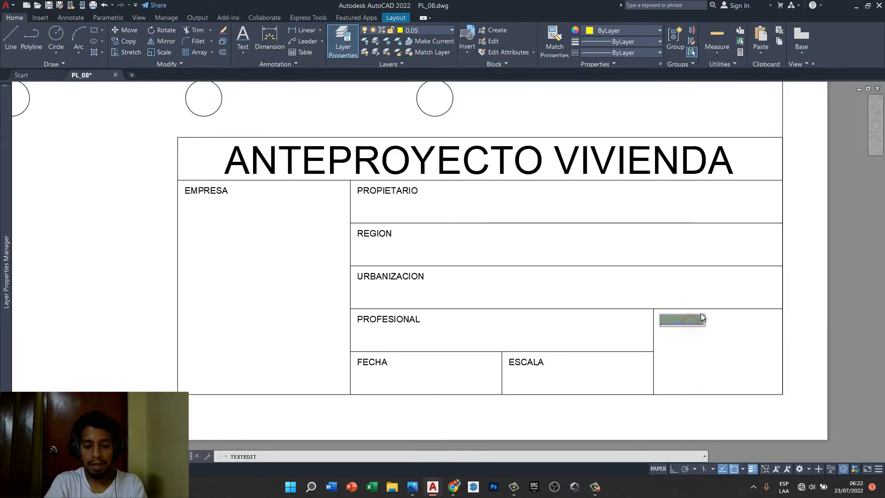
pyautogui.write('LAMINA')
pyautogui.click(698, 295)
pyautogui.press('Escape')
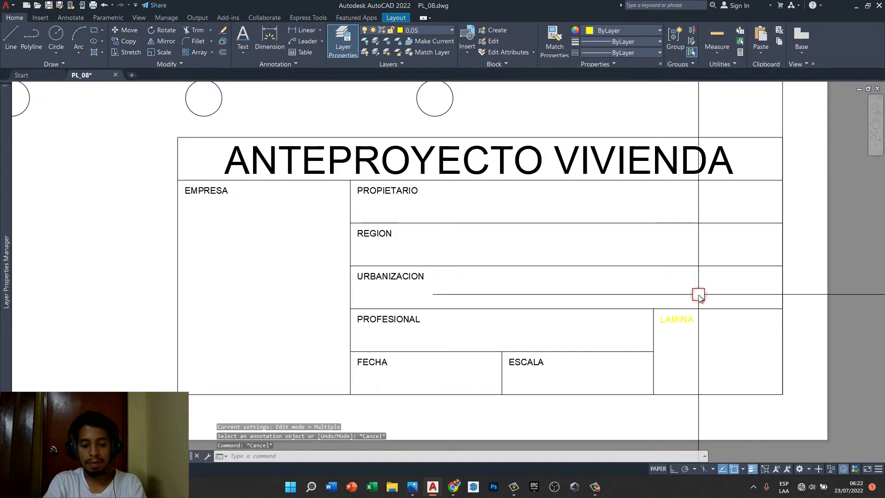
pyautogui.moveTo(510, 249); pyautogui.dragTo(519, 261, button='middle')
pyautogui.write('REGEN')
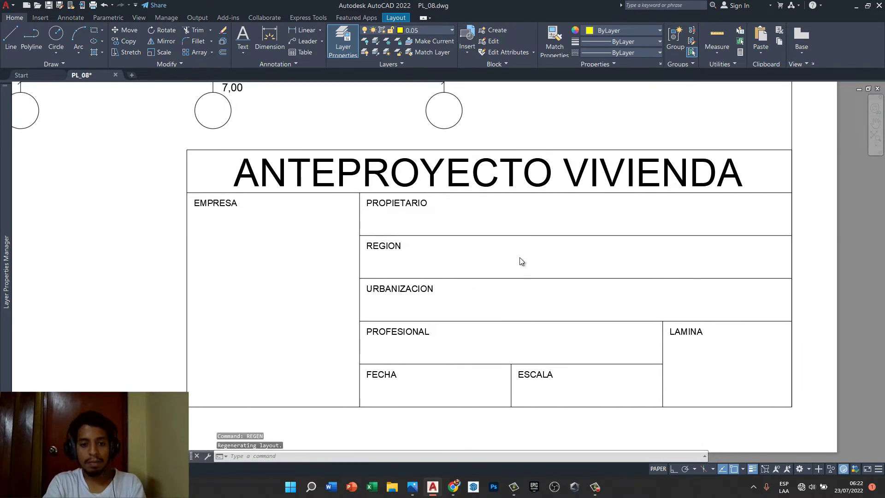
pyautogui.scroll(-4, 519, 261)
# - Copy the ANTEPROYECTO VIVIENDA title into the EMPRESA cell and turn it into ExA text
pyautogui.scroll(2, 512, 222)
pyautogui.click(511, 225)
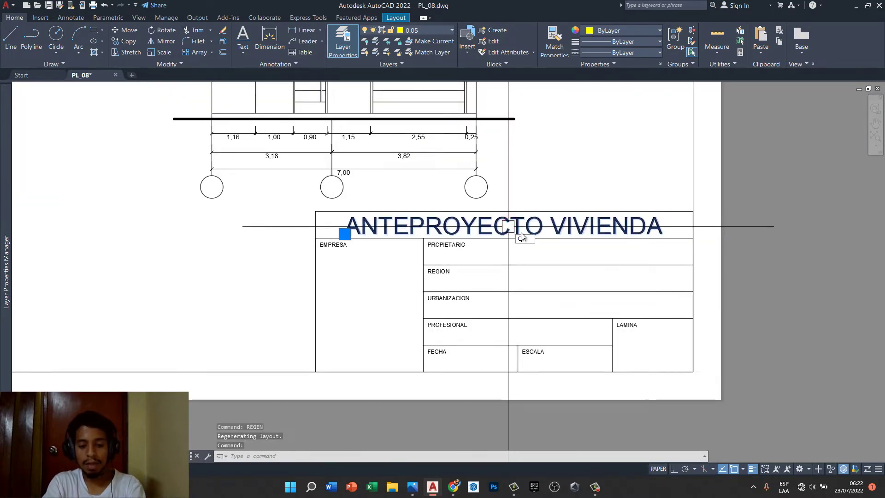
pyautogui.write('co')
pyautogui.press('Return')
pyautogui.click(523, 238)
pyautogui.click(510, 291)
pyautogui.press('Escape')
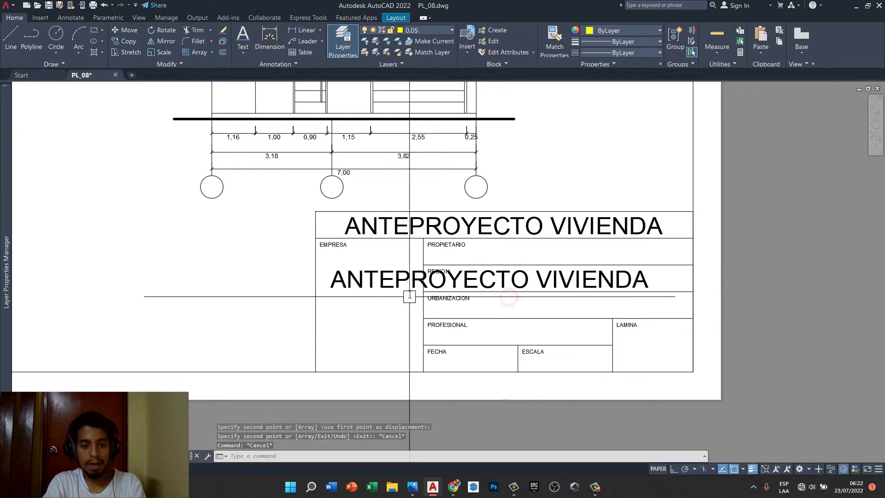
pyautogui.click(405, 291)
pyautogui.press('Escape')
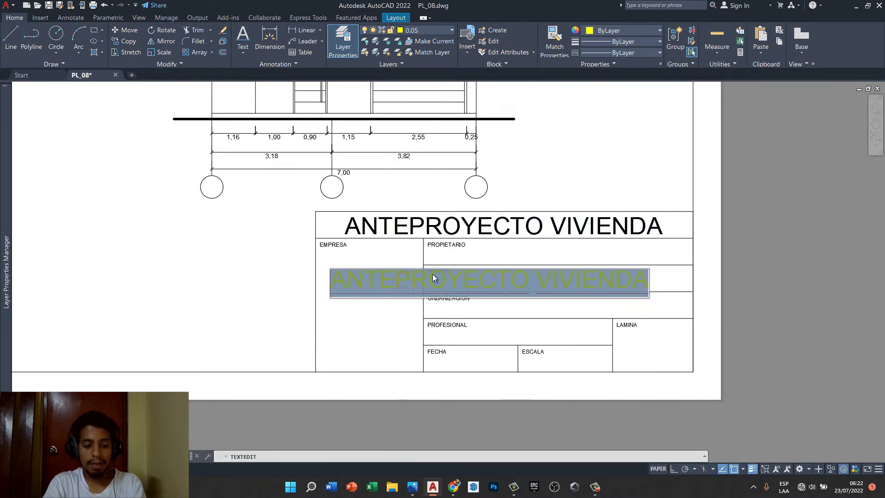
pyautogui.write('ExA')
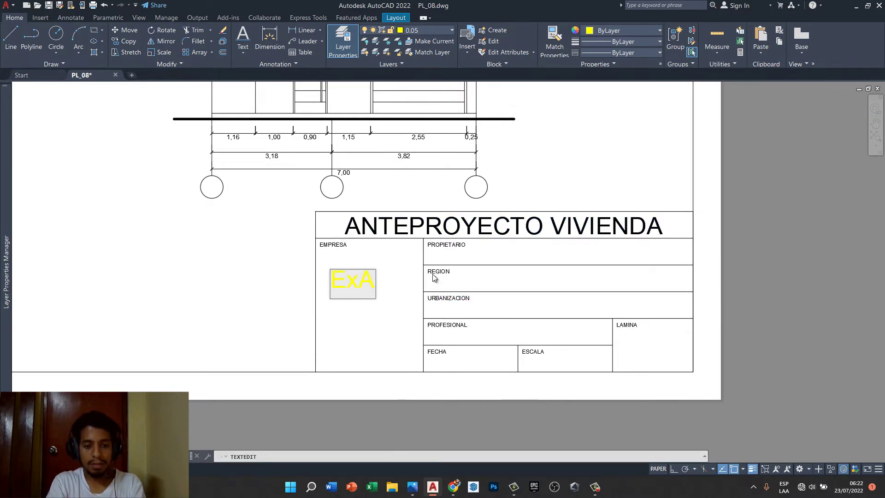
pyautogui.press('Escape')
pyautogui.press('Escape')
pyautogui.scroll(2, 433, 274)
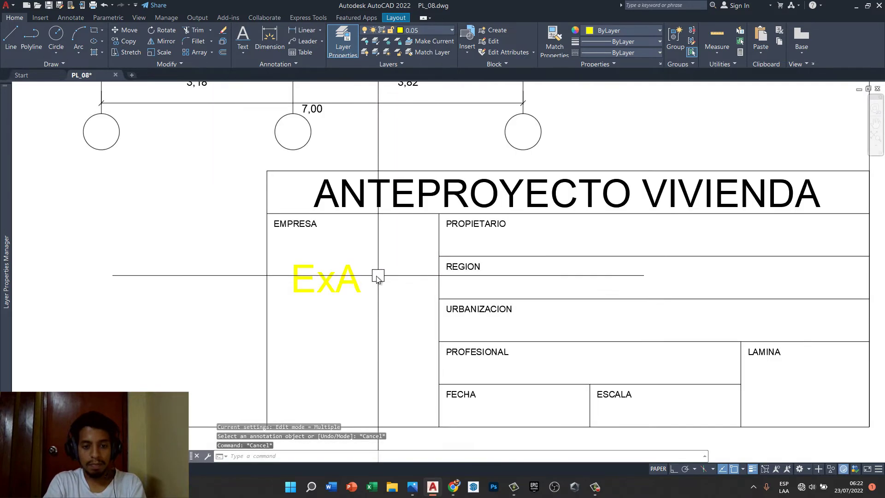
# - Move the ExA text lower in the EMPRESA cell
pyautogui.click(356, 288)
pyautogui.write('m')
pyautogui.press('Return')
pyautogui.click(380, 317)
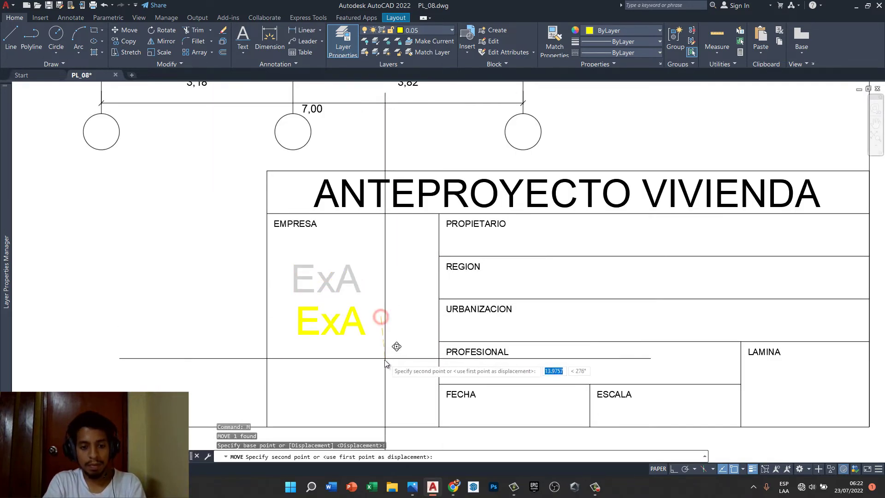
pyautogui.click(381, 363)
# - Scale up the ExA text and reposition it lower in the EMPRESA cell
pyautogui.click(357, 338)
pyautogui.write('sc')
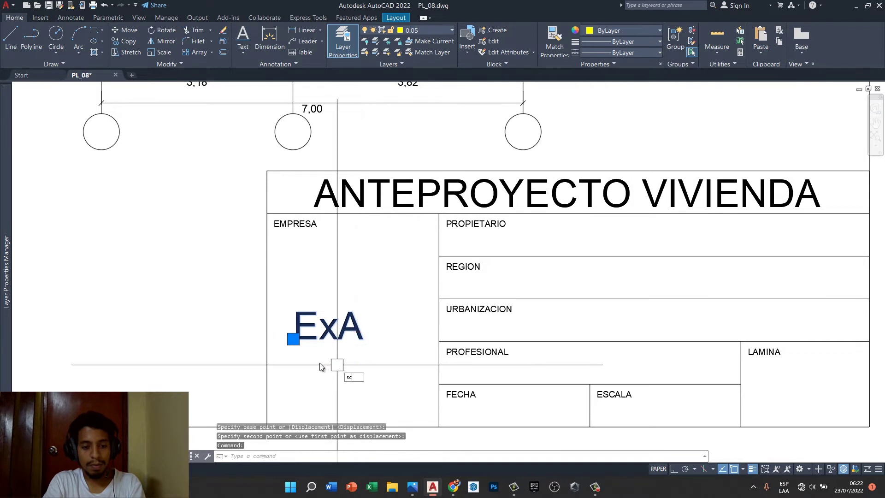
pyautogui.press('Return')
pyautogui.click(319, 361)
pyautogui.click(380, 347)
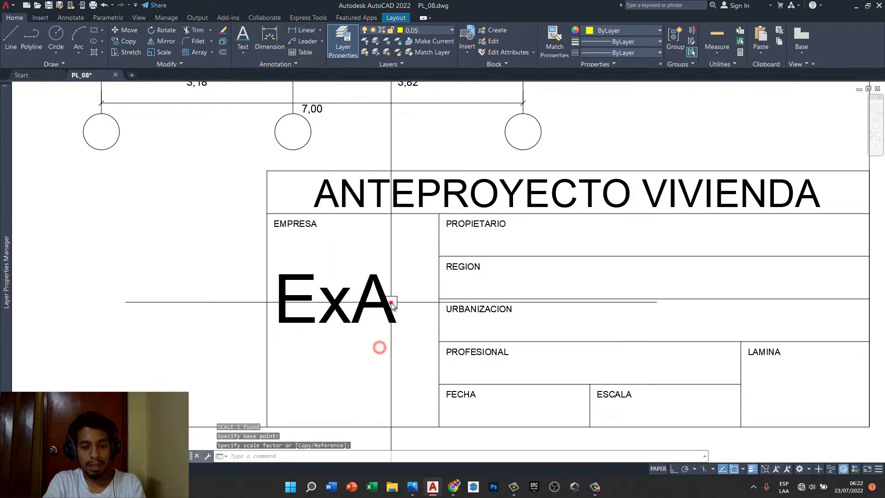
pyautogui.click(391, 300)
pyautogui.write('m')
pyautogui.press('Return')
pyautogui.click(382, 360)
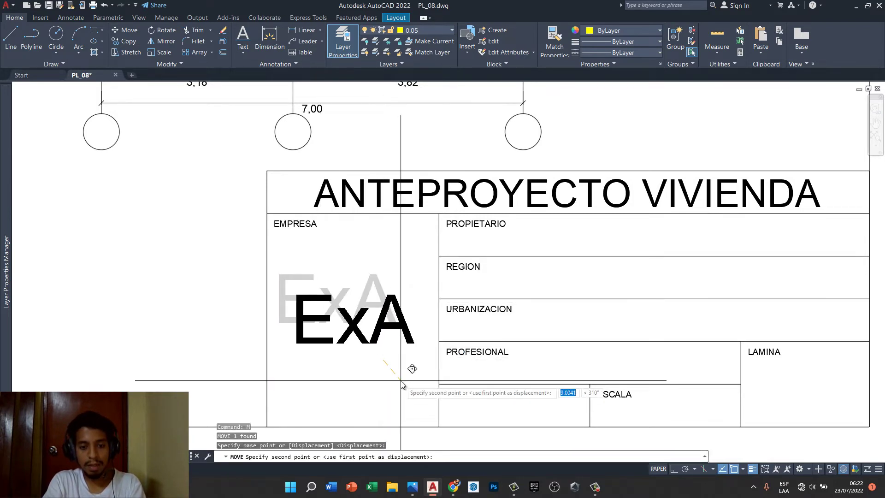
pyautogui.click(400, 386)
pyautogui.scroll(-5, 449, 283)
pyautogui.scroll(5, 436, 301)
# - Copy the ANTEPROYECTO VIVIENDA title text to another spot in the title block
pyautogui.click(436, 300)
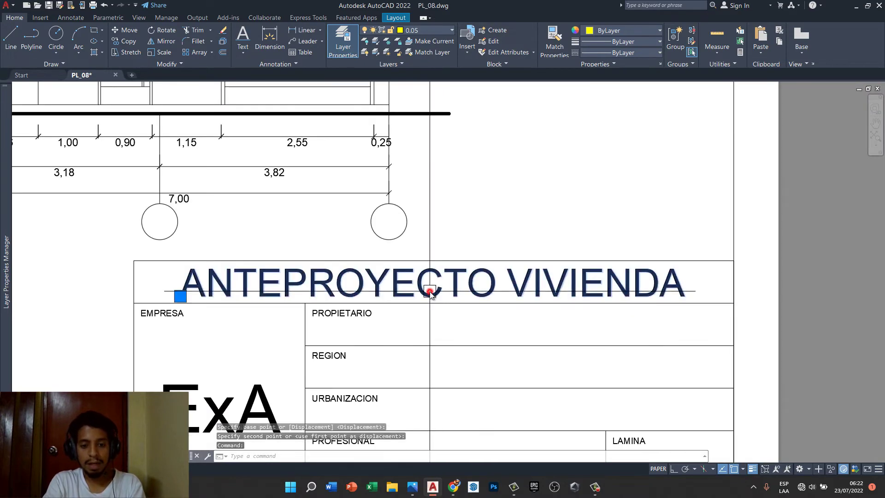
pyautogui.write('co')
pyautogui.press('Return')
pyautogui.click(461, 312)
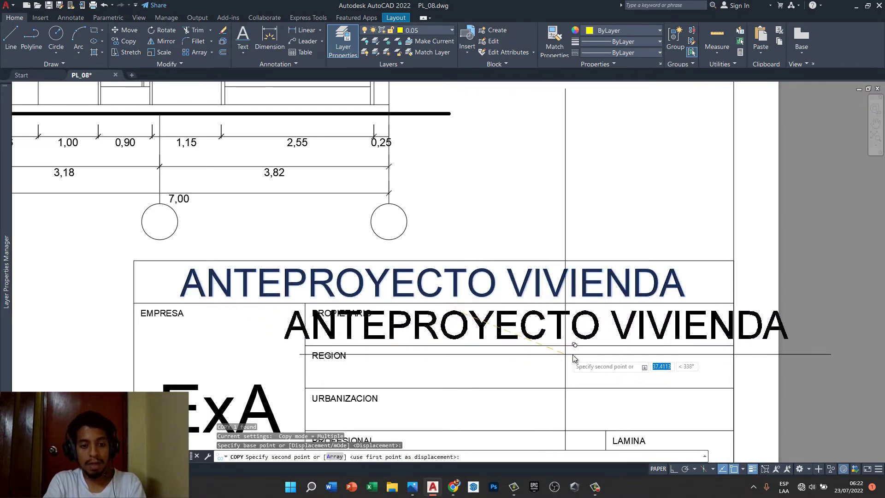
pyautogui.scroll(2, 553, 360)
pyautogui.click(593, 362)
pyautogui.scroll(-2, 484, 323)
pyautogui.press('Escape')
pyautogui.press('Escape')
pyautogui.scroll(-4, 367, 282)
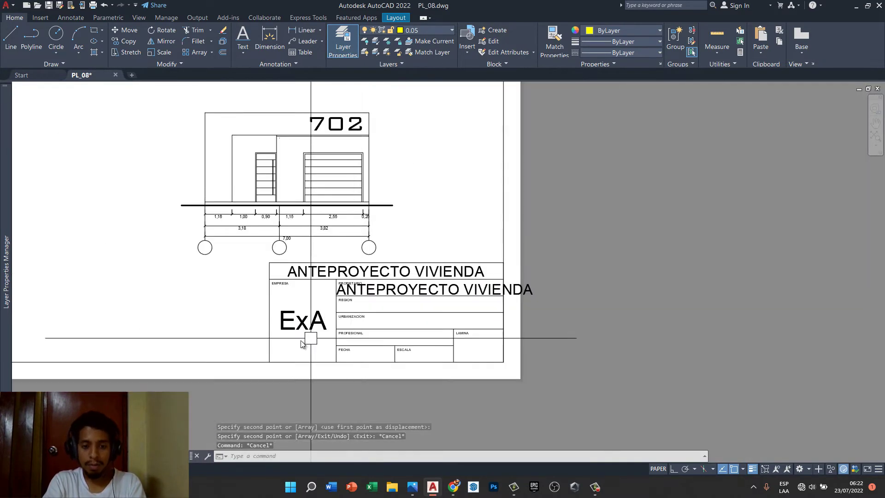
pyautogui.scroll(1, 315, 270)
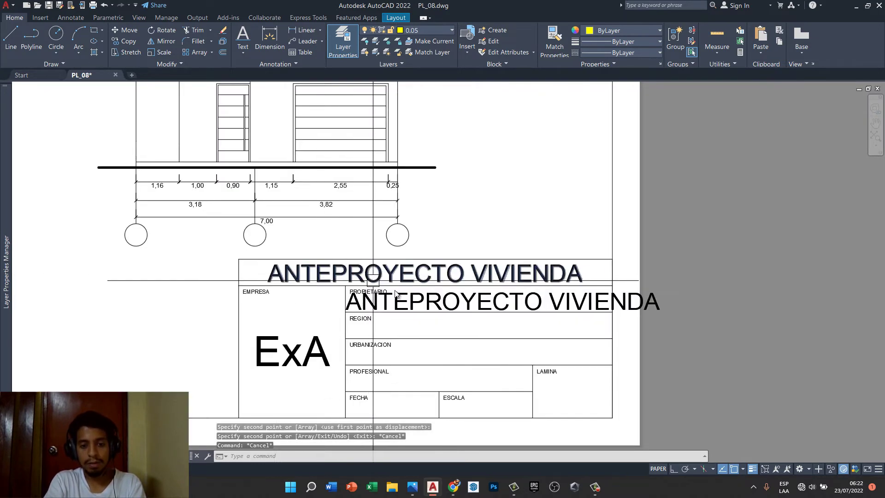
pyautogui.scroll(4, 316, 269)
# - Delete the duplicate ANTEPROYECTO VIVIENDA text
pyautogui.click(377, 309)
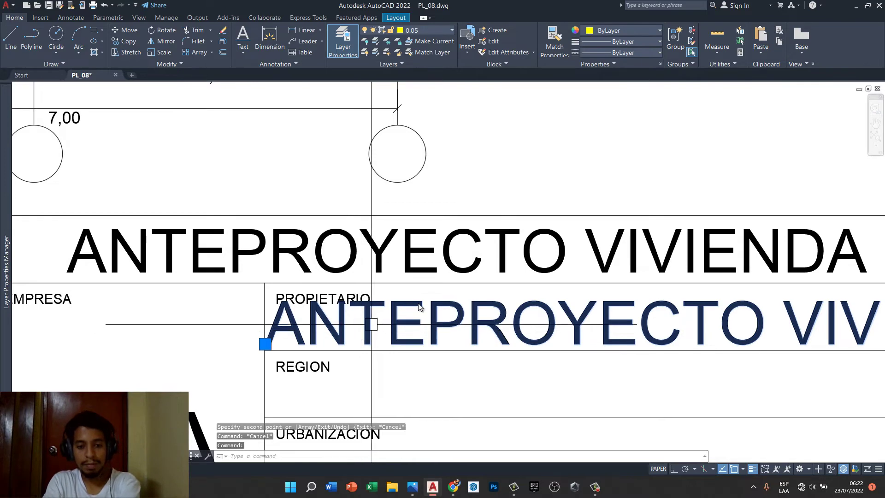
pyautogui.press('Delete')
pyautogui.scroll(-3, 488, 291)
pyautogui.scroll(-1, 224, 253)
pyautogui.scroll(1, 159, 248)
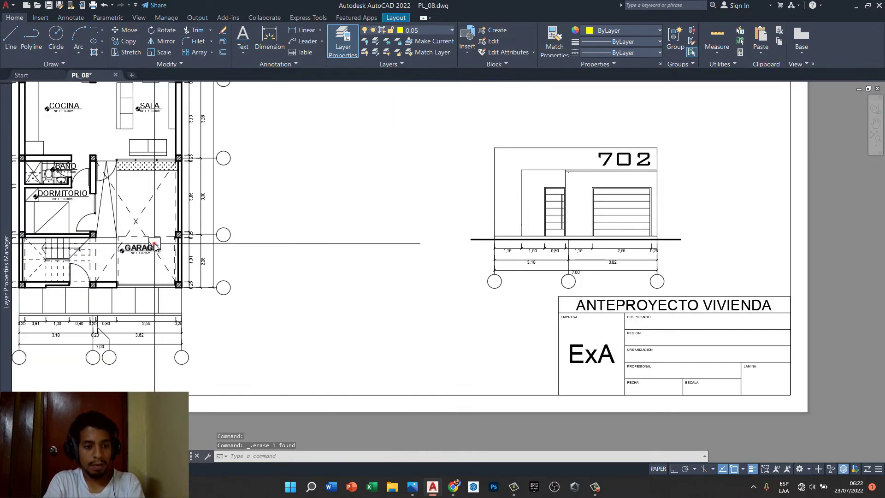
# - Copy the GARAGE label from the plan and paste it into the PROPIETARIO field
pyautogui.click(147, 248)
pyautogui.hotkey('ctrl', 'c')
pyautogui.hotkey('ctrl', 'v')
pyautogui.scroll(3, 680, 312)
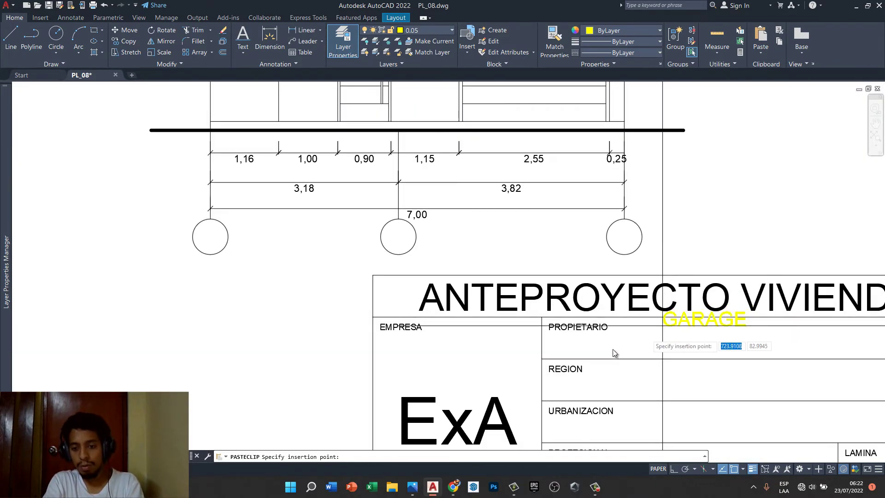
pyautogui.scroll(5, 608, 350)
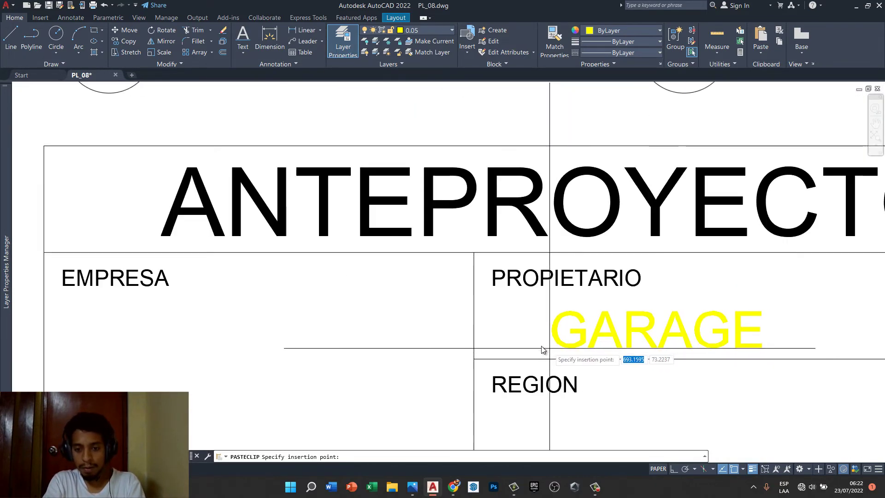
pyautogui.click(513, 343)
pyautogui.scroll(-5, 465, 297)
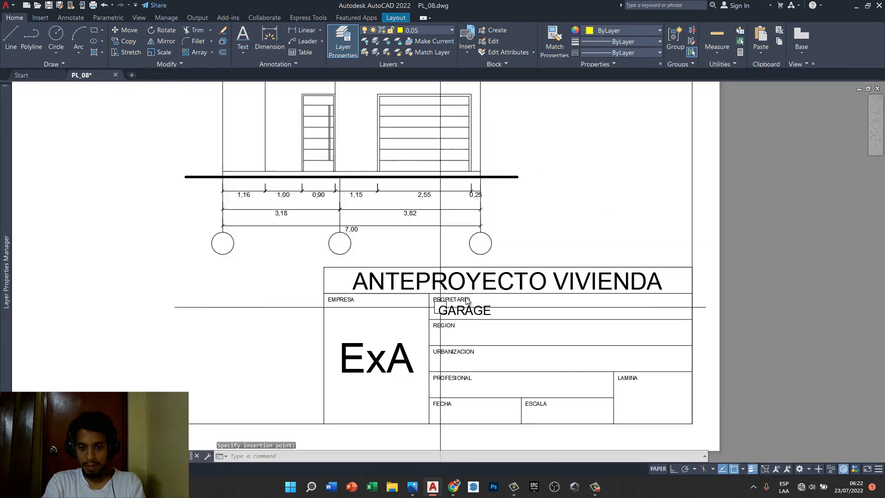
pyautogui.scroll(3, 471, 304)
# - Retype the pasted label as the owner entry SR. XXXXXX Y ESPOSA
pyautogui.doubleClick(467, 308)
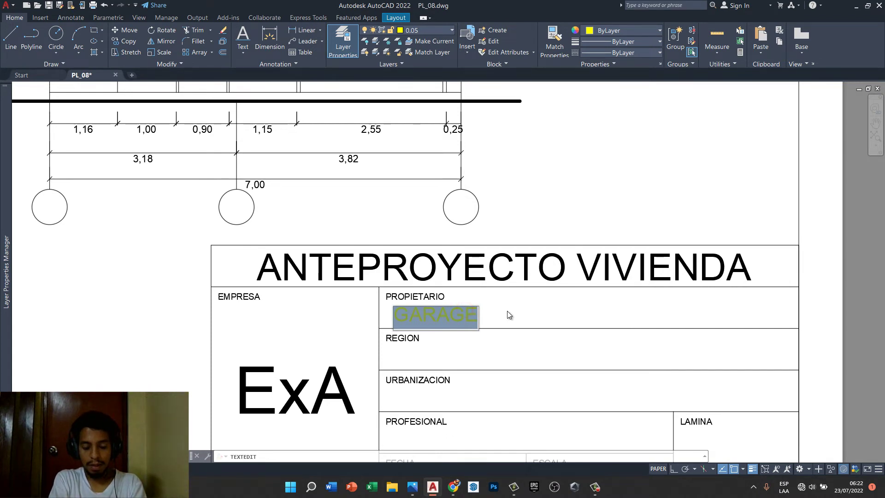
pyautogui.write('S')
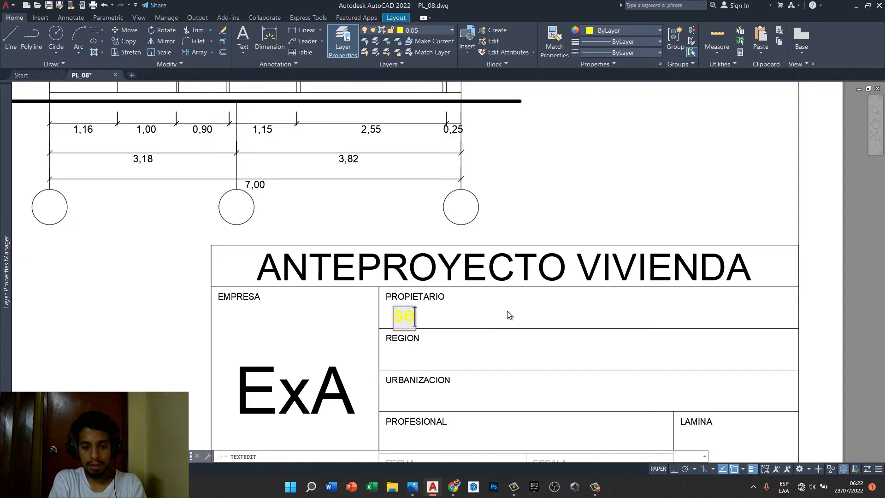
pyautogui.press('BackSpace')
pyautogui.write('S')
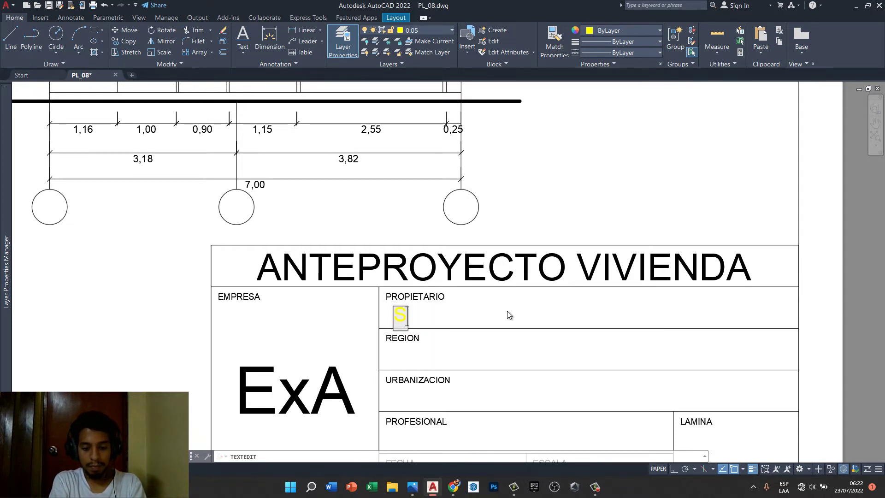
pyautogui.write('R.')
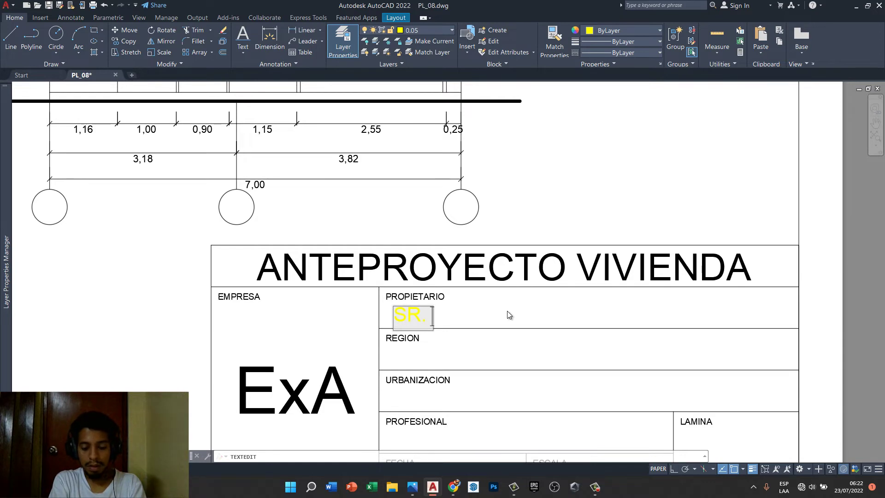
pyautogui.write(' E')
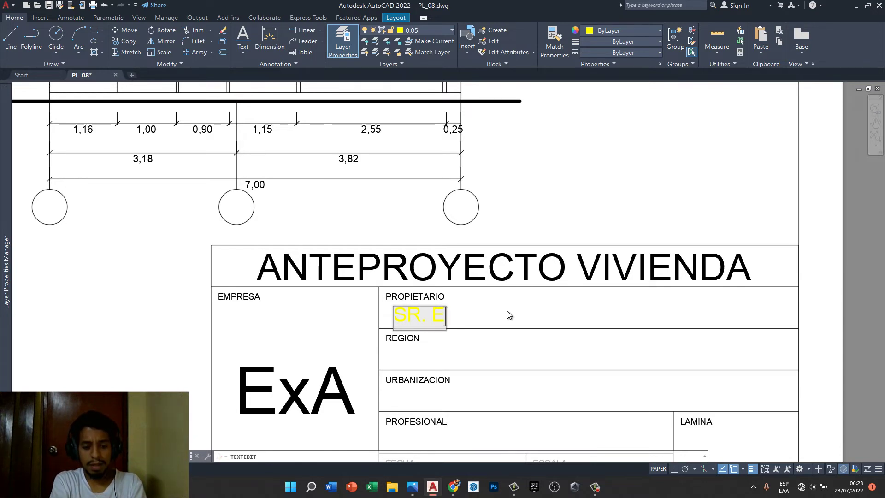
pyautogui.press('BackSpace')
pyautogui.write('XXXXXXX')
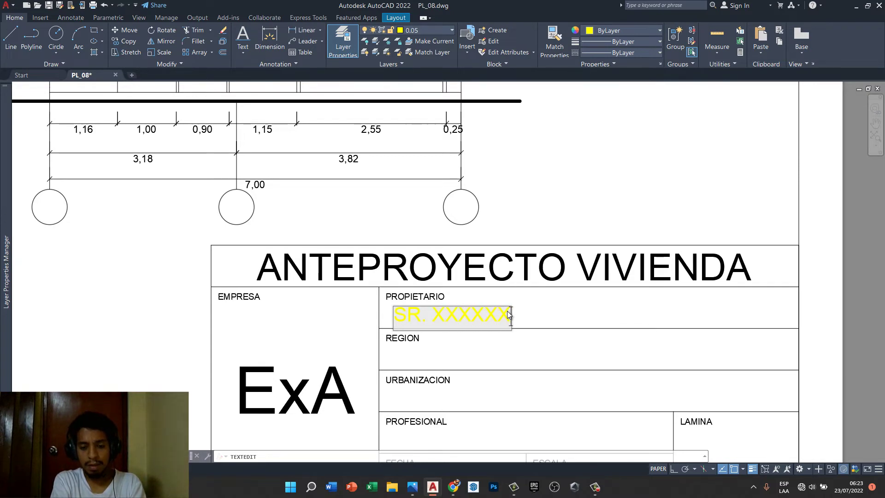
pyautogui.write('Y ESPO')
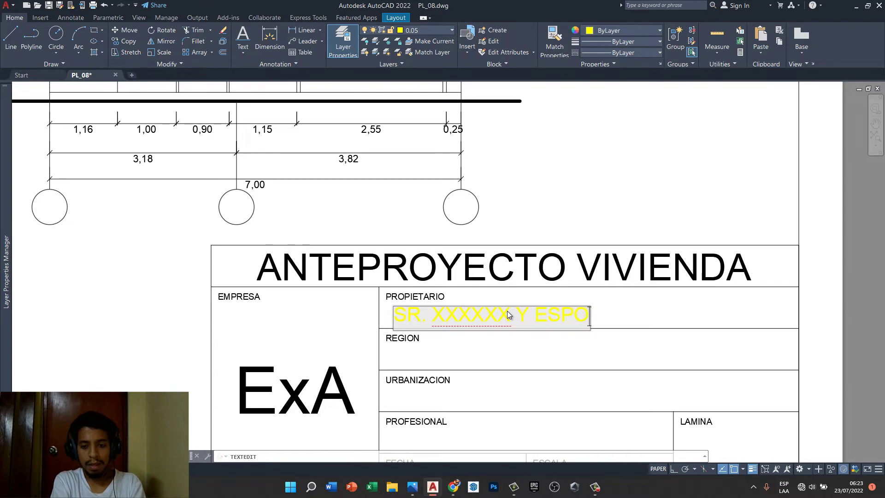
pyautogui.write('SA')
# - Commit the SR. XXXXXX Y ESPOSA owner text in the PROPIETARIO field
pyautogui.click(510, 340)
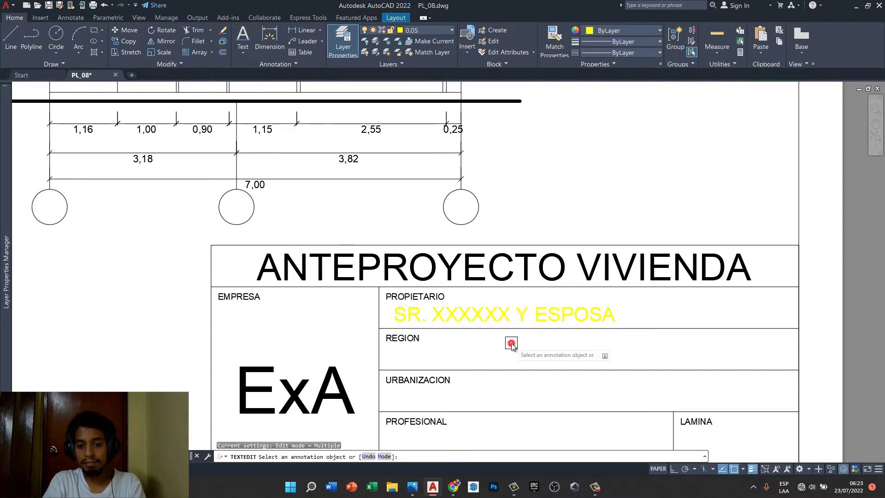
pyautogui.press('Escape')
pyautogui.scroll(2, 512, 339)
pyautogui.scroll(1, 433, 297)
pyautogui.scroll(-2, 429, 295)
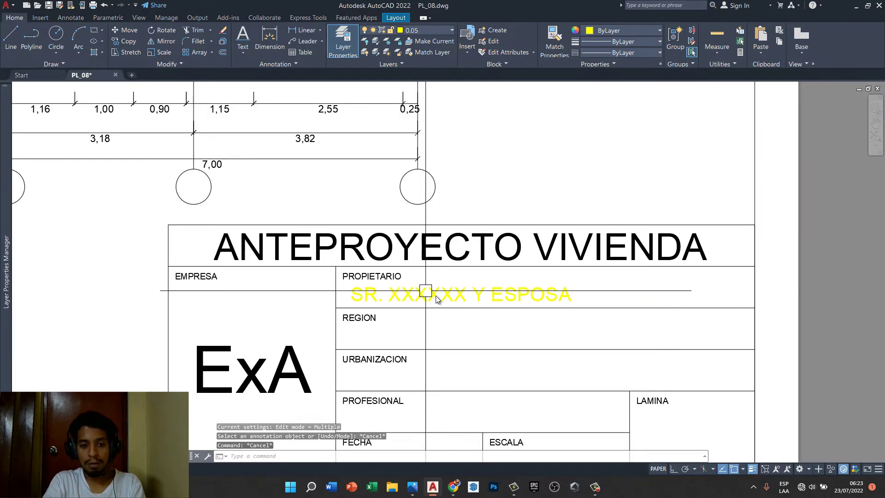
pyautogui.hotkey('alt', 'Tab')
pyautogui.hotkey('alt', 'Tab')
# - Copy the owner text into the four rows below, ending at FECHA
pyautogui.click(442, 303)
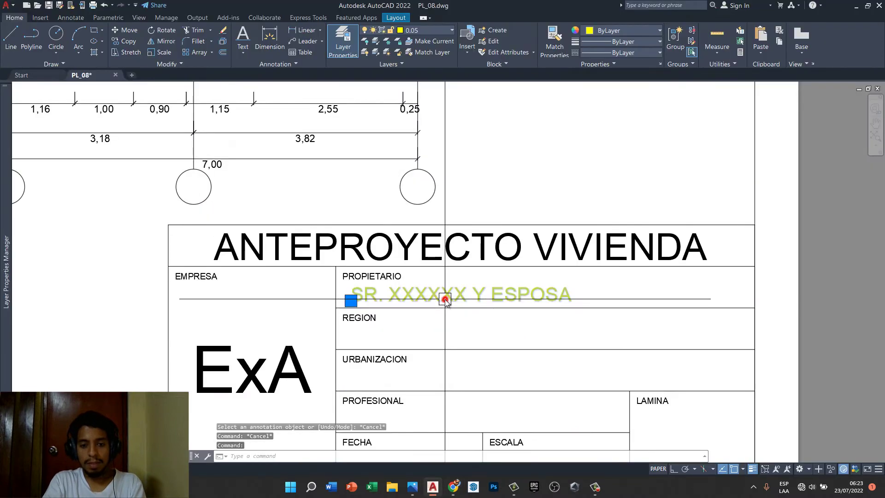
pyautogui.write('CP')
pyautogui.press('Return')
pyautogui.click(335, 267)
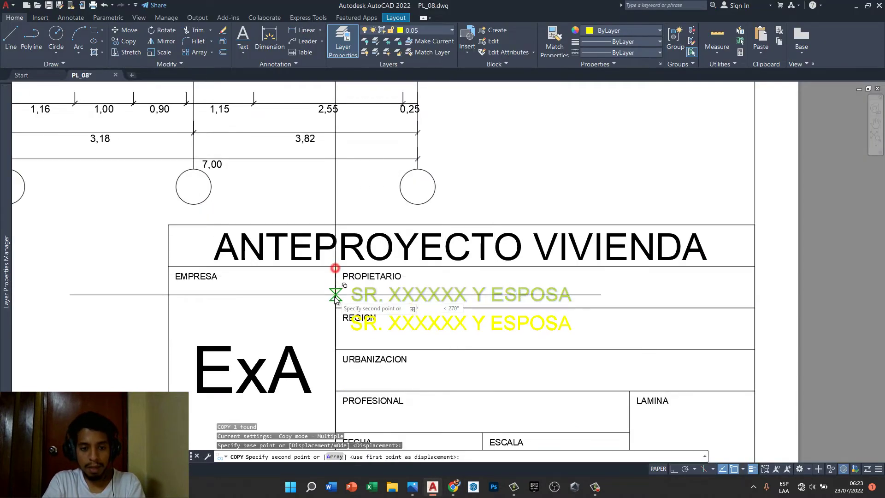
pyautogui.moveTo(336, 327); pyautogui.dragTo(333, 255, button='middle')
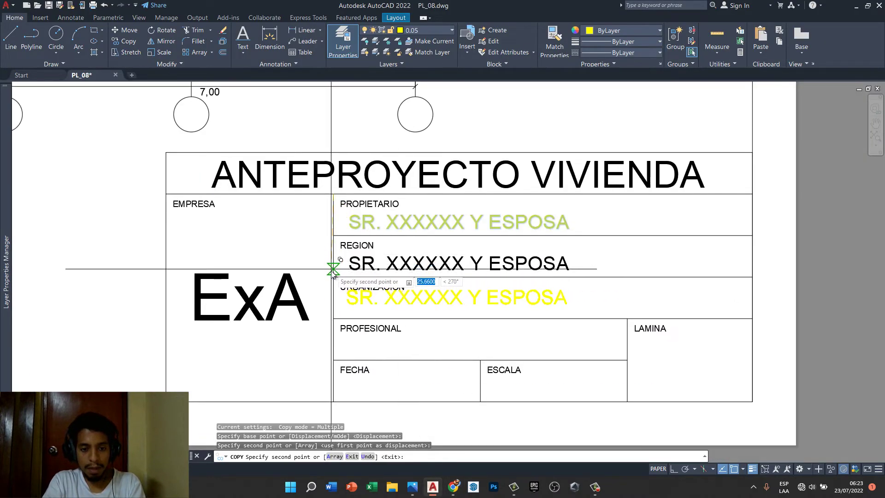
pyautogui.click(332, 289)
pyautogui.moveTo(332, 289); pyautogui.dragTo(333, 263, button='middle')
pyautogui.click(336, 292)
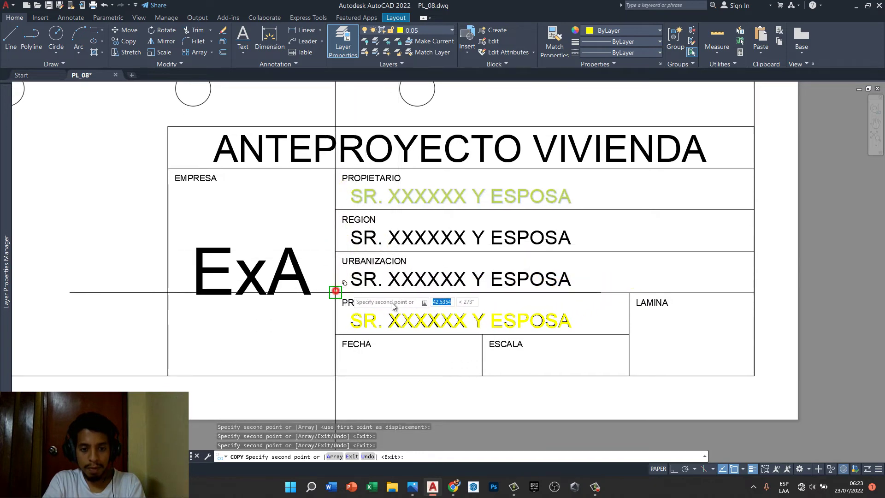
pyautogui.click(331, 336)
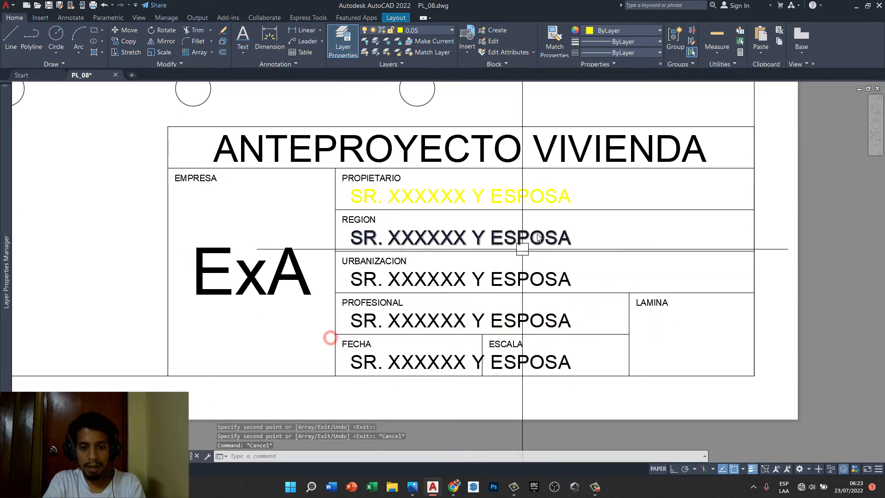
pyautogui.press('Escape')
pyautogui.press('Escape')
# - Set the REGION entry to CHICLAYO - LAMBAYEQUE and URBANIZACION to URB. XXXXXX
pyautogui.scroll(3, 523, 237)
pyautogui.doubleClick(350, 284)
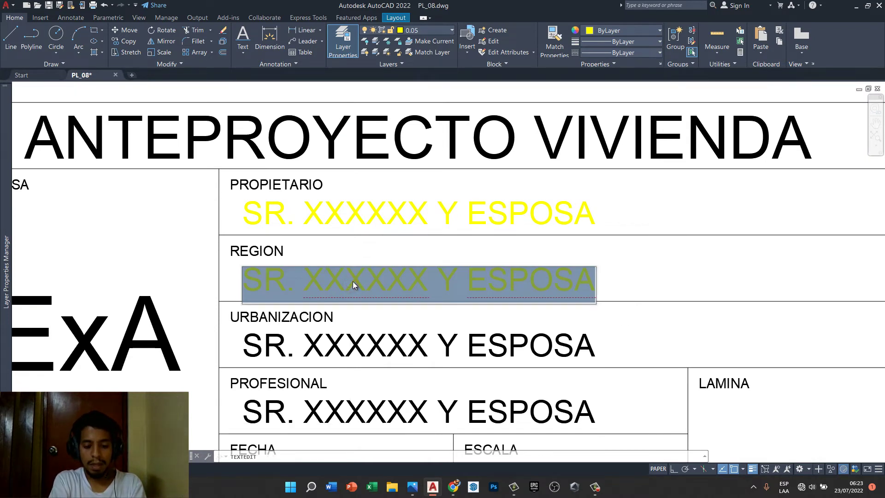
pyautogui.write('CH')
pyautogui.press('BackSpace')
pyautogui.press('BackSpace')
pyautogui.write('CHI')
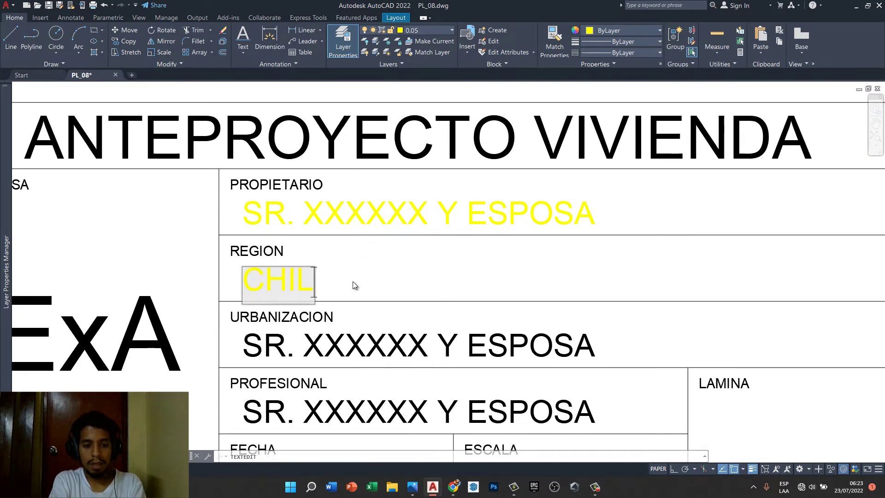
pyautogui.write('CLAYO')
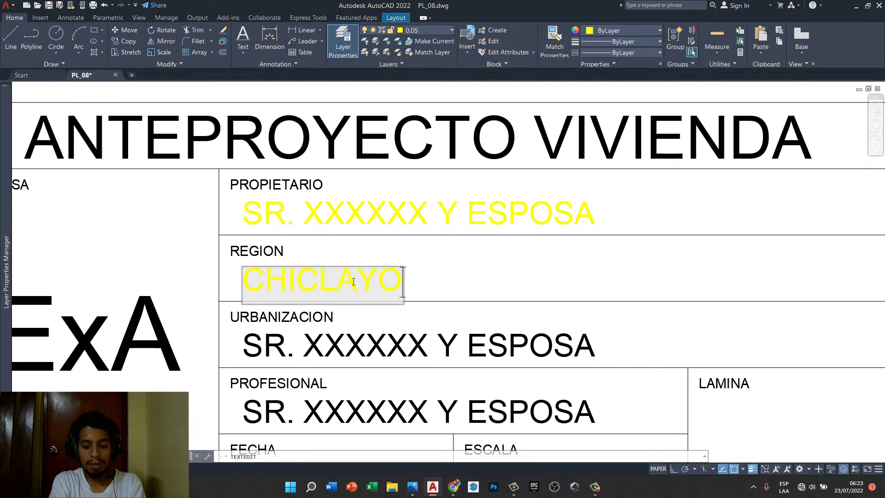
pyautogui.hotkey('alt', 'Tab')
pyautogui.hotkey('alt', 'Tab')
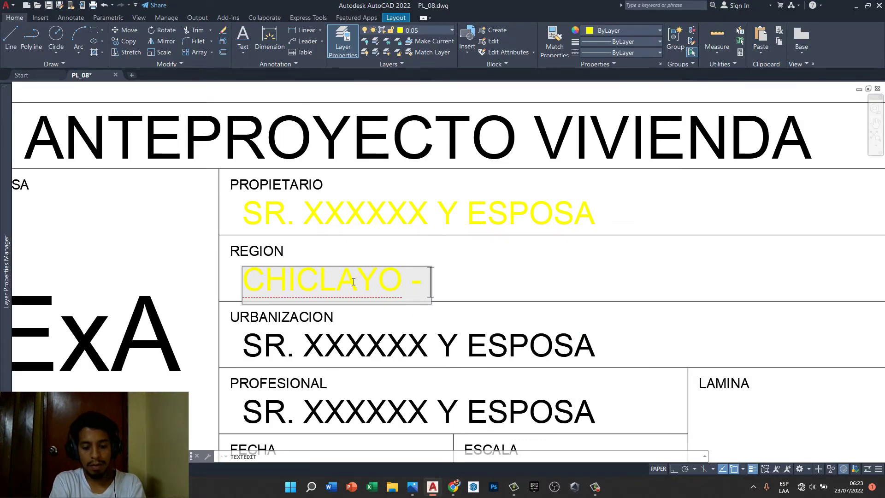
pyautogui.write('LAMBAYEQUE')
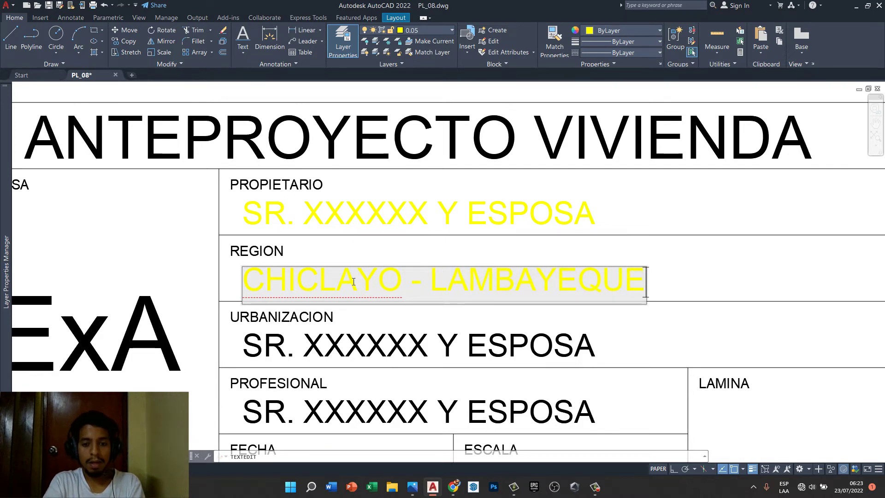
pyautogui.click(399, 255)
pyautogui.click(352, 351)
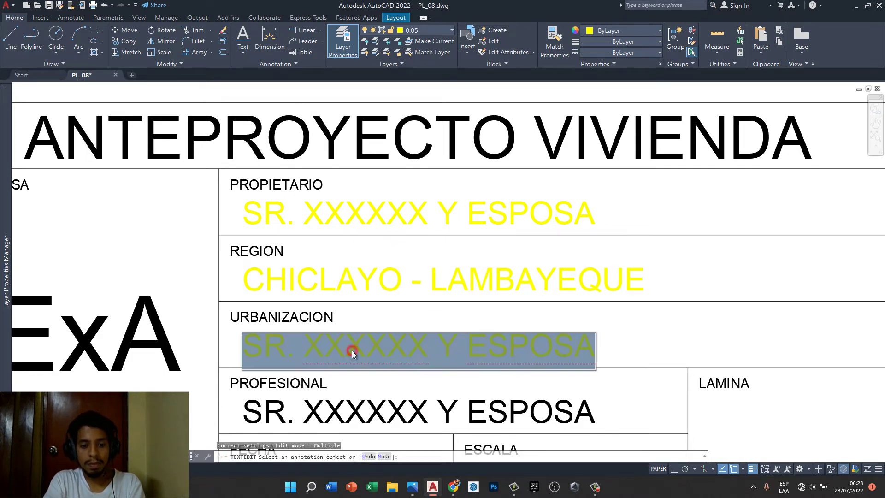
pyautogui.write('URB. ')
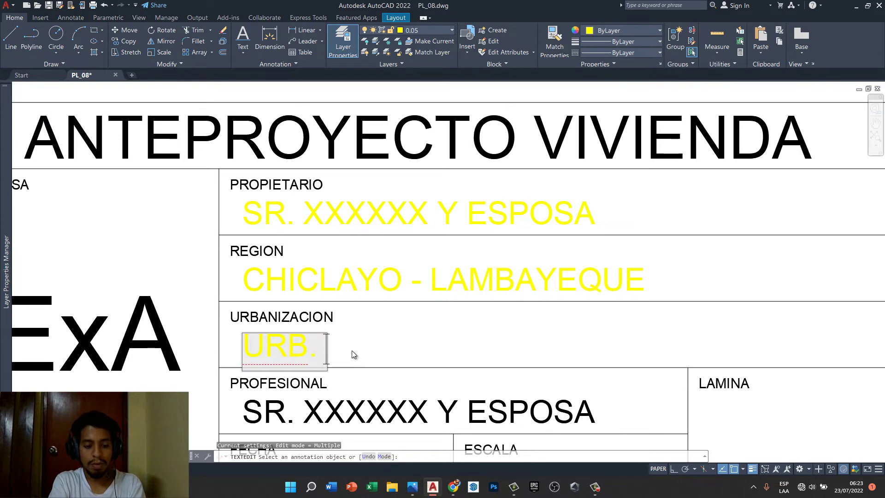
pyautogui.write('XXXXXX')
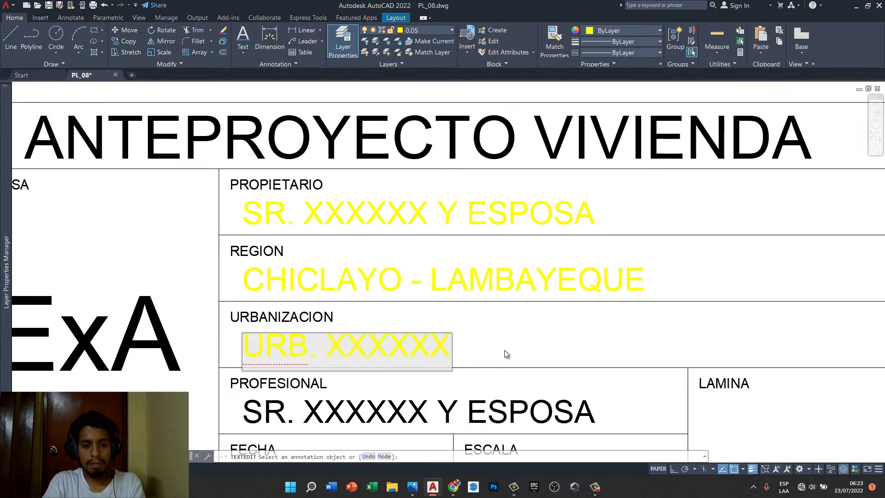
pyautogui.click(504, 349)
# - Replace the PROFESIONAL placeholder with the architect's name
pyautogui.moveTo(479, 308); pyautogui.dragTo(484, 276, button='middle')
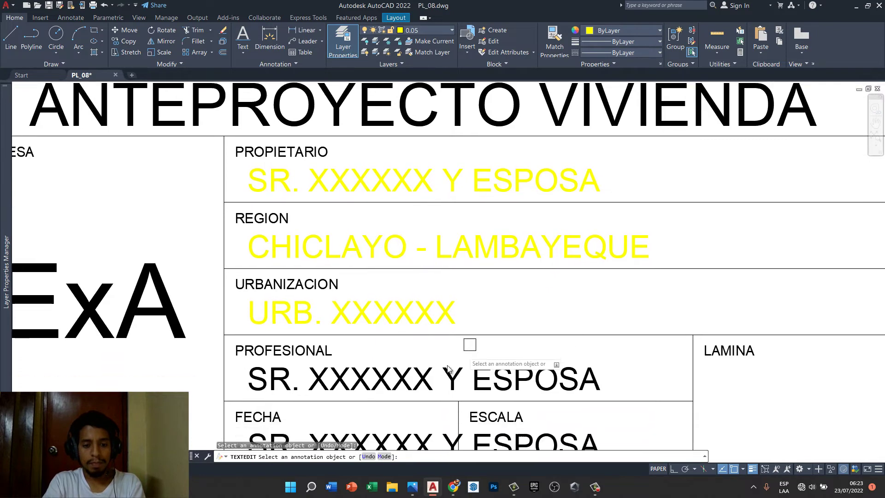
pyautogui.click(425, 375)
pyautogui.write('ARQ.')
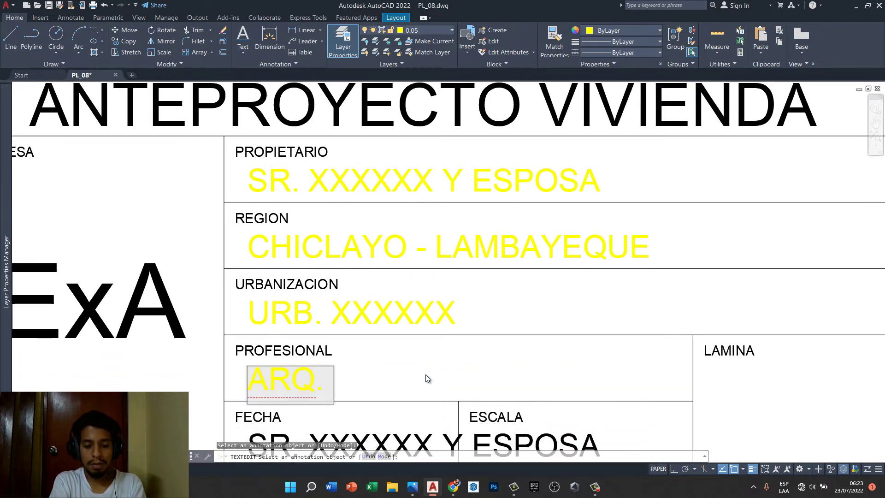
pyautogui.write(' ALE')
pyautogui.press('BackSpace')
pyautogui.press('BackSpace')
pyautogui.write('ALEXIS')
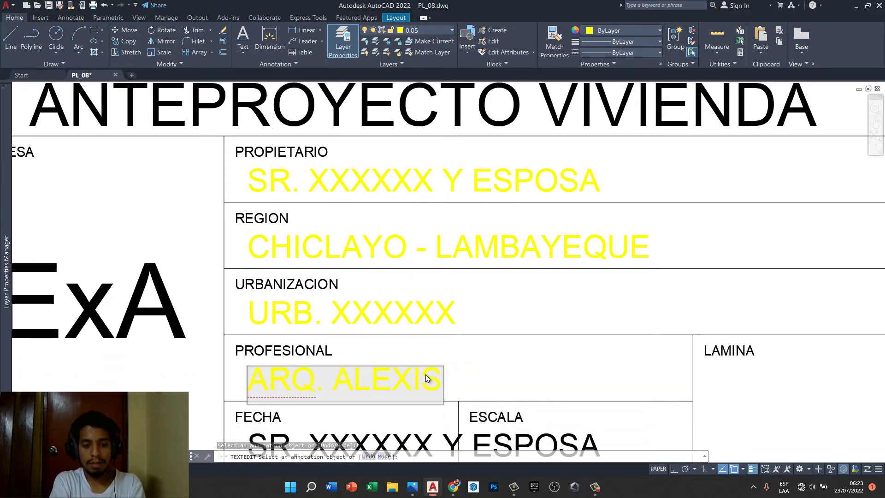
pyautogui.write(' AGUIRRE')
pyautogui.click(433, 355)
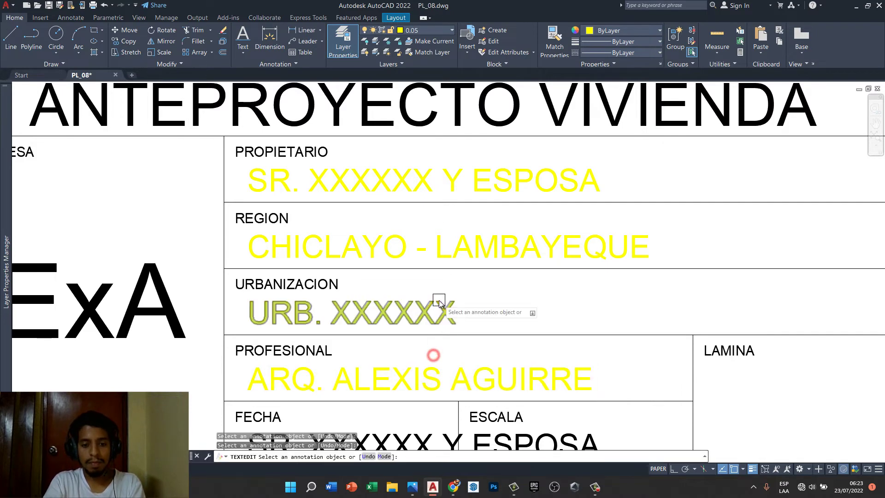
pyautogui.moveTo(439, 302); pyautogui.dragTo(436, 242, button='middle')
# - Fill the FECHA cell with the date 23/07/2022
pyautogui.click(381, 381)
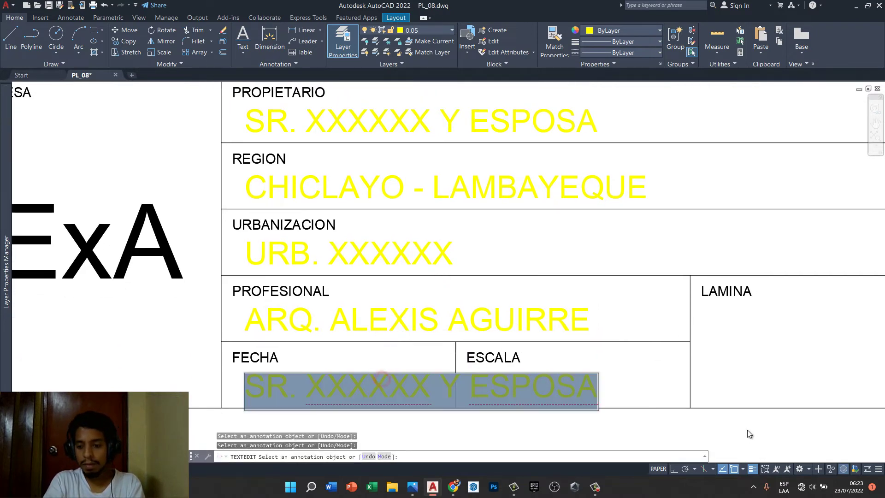
pyautogui.write('23')
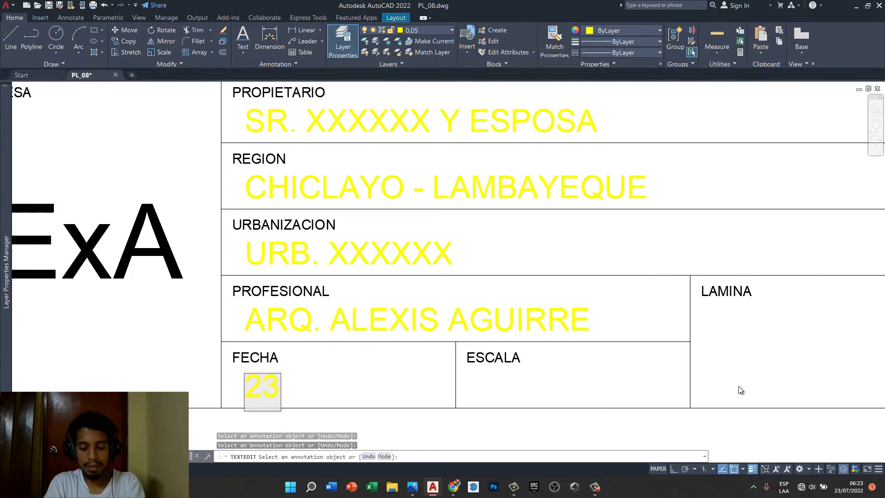
pyautogui.click(739, 386)
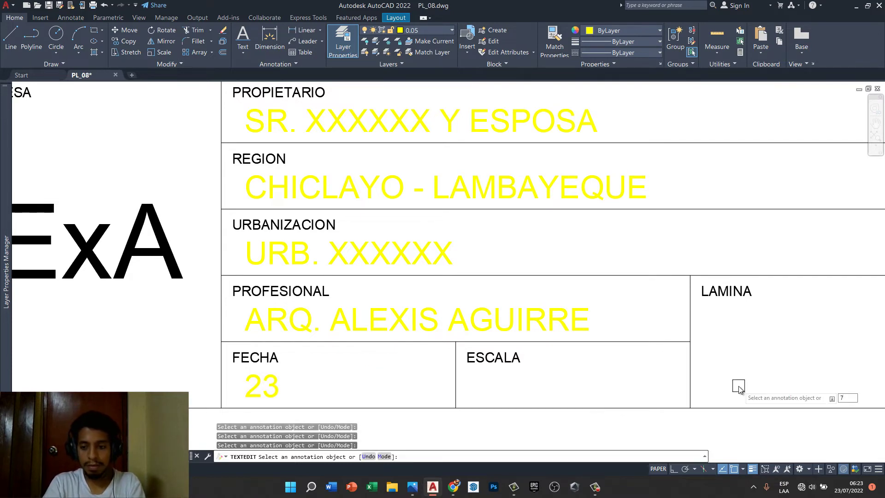
pyautogui.click(281, 386)
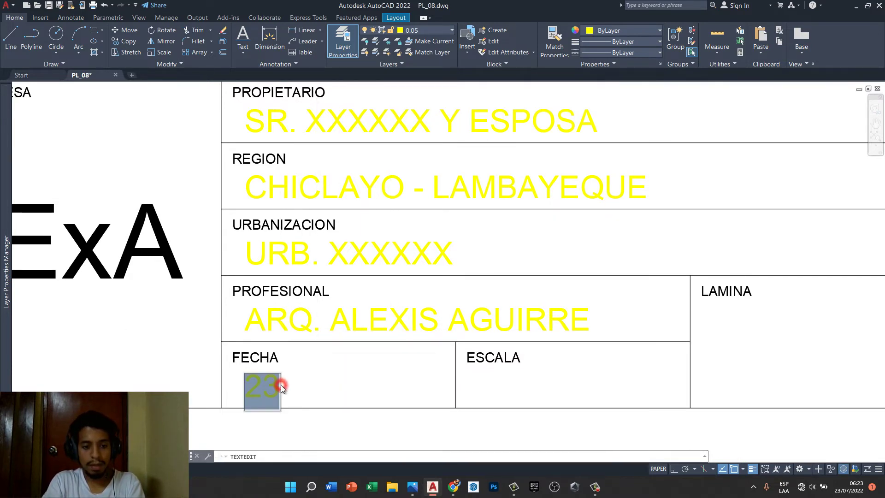
pyautogui.click(273, 389)
pyautogui.write('/07/2022')
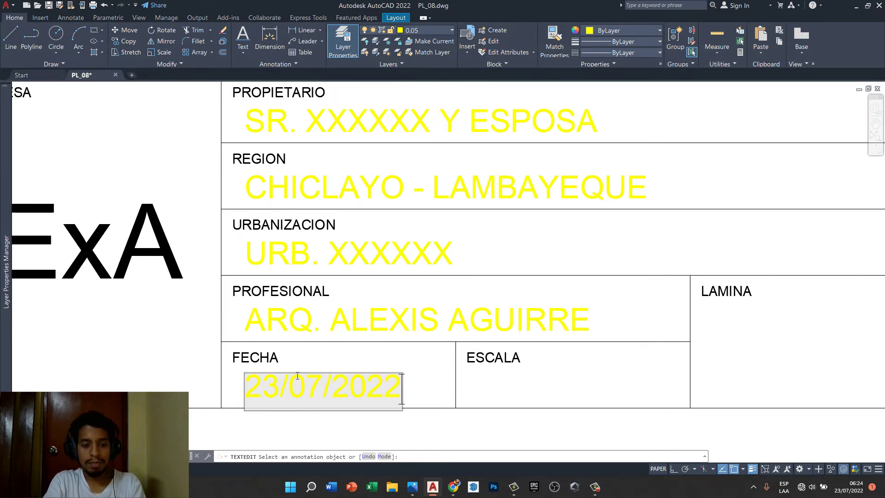
pyautogui.click(332, 367)
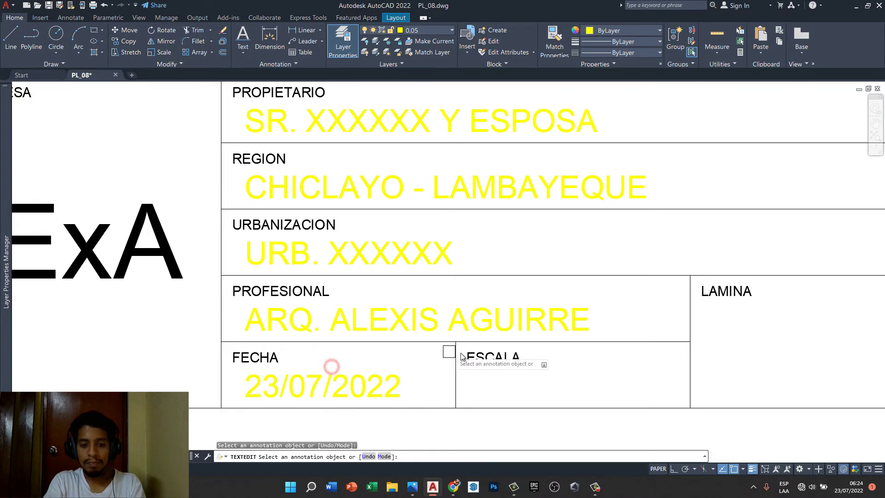
pyautogui.press('Escape')
# - Copy the date text into the ESCALA cell with CP
pyautogui.click(395, 380)
pyautogui.write('CP')
pyautogui.press('Return')
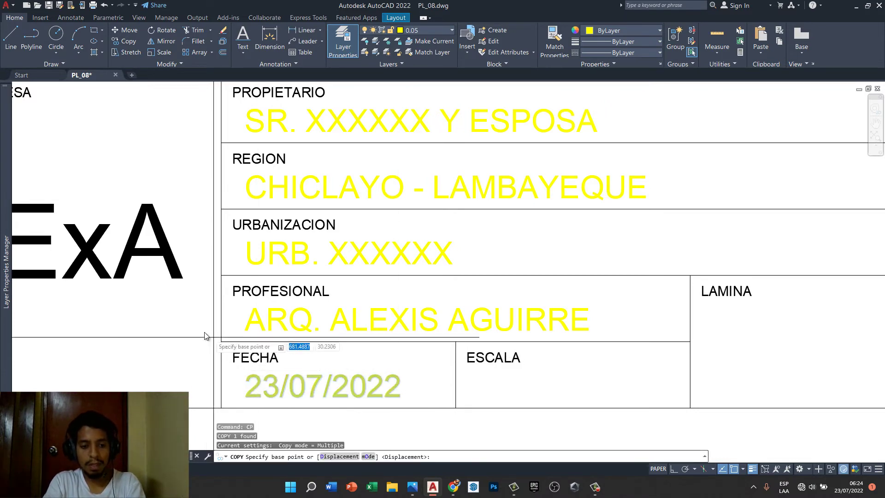
pyautogui.click(220, 341)
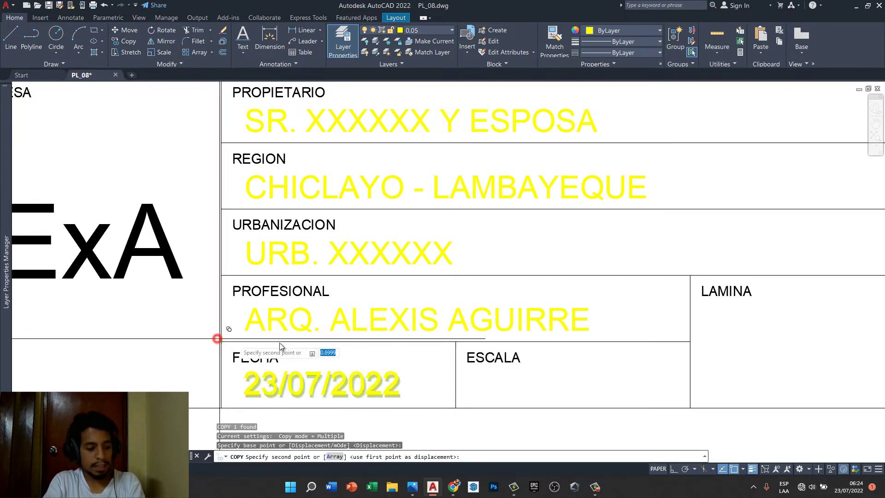
pyautogui.click(455, 344)
pyautogui.press('Escape')
# - Change the copied text in the ESCALA cell to 1:50
pyautogui.doubleClick(488, 383)
pyautogui.write('1')
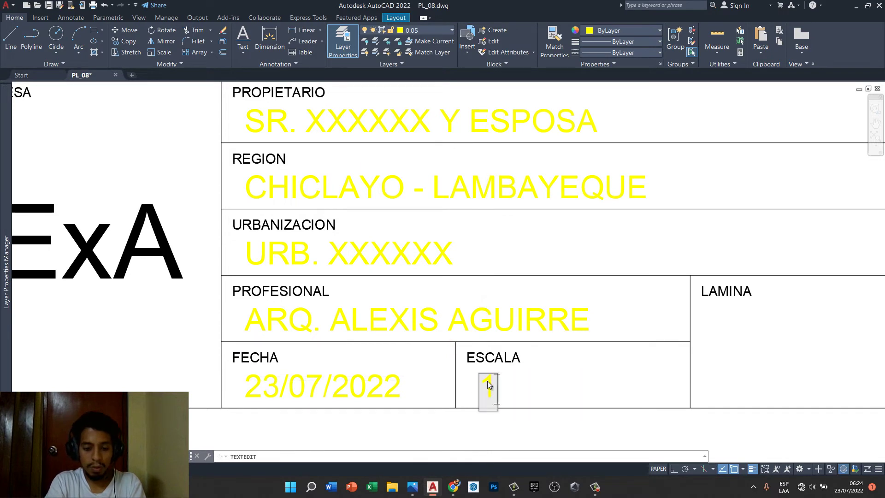
pyautogui.write(':')
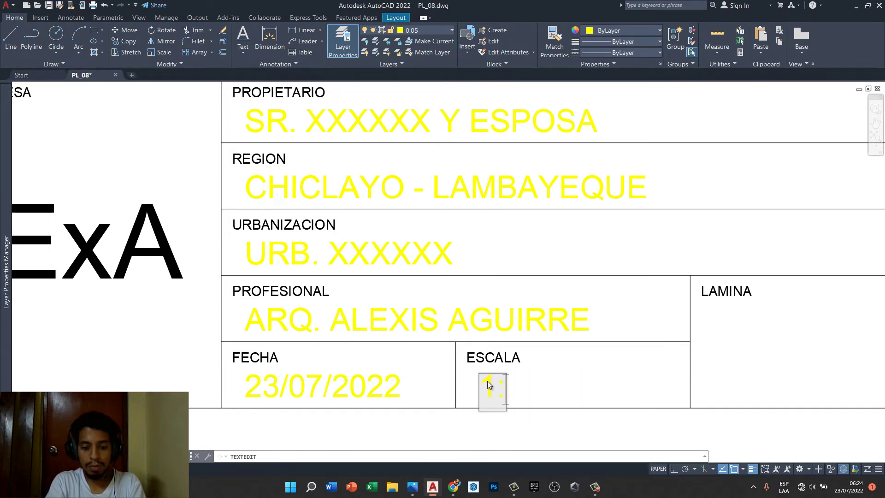
pyautogui.write('50')
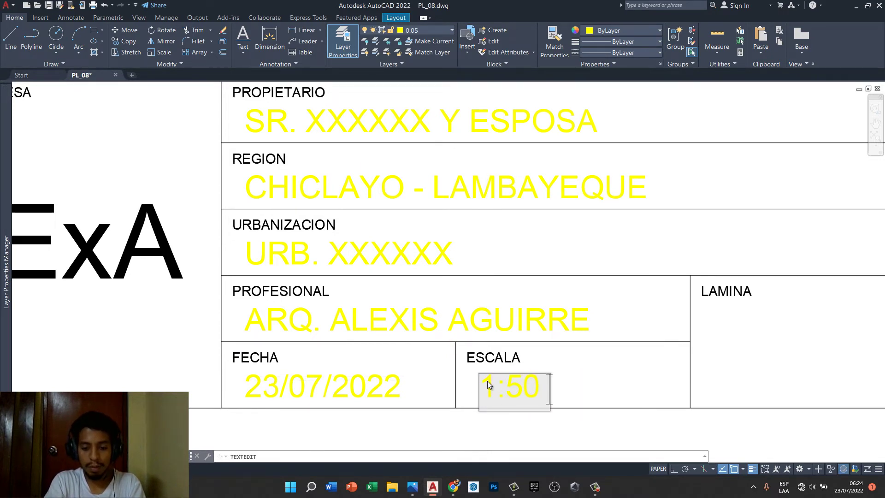
pyautogui.write(' 1/')
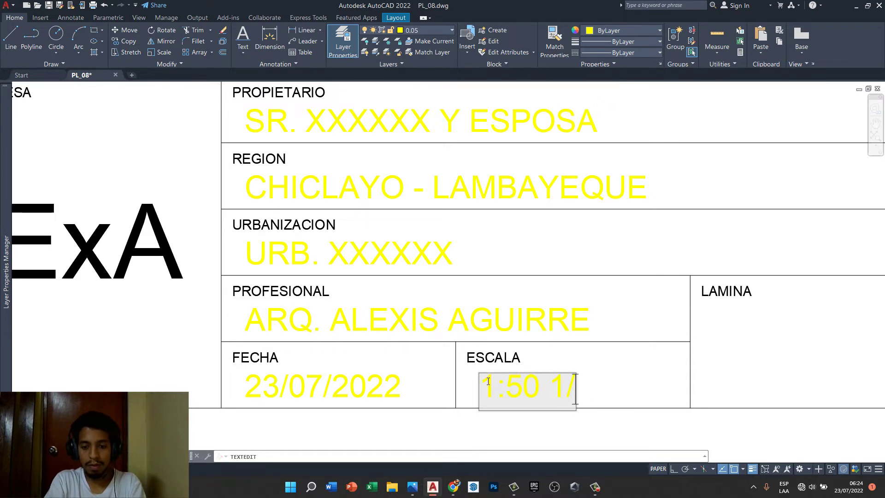
pyautogui.click(593, 387)
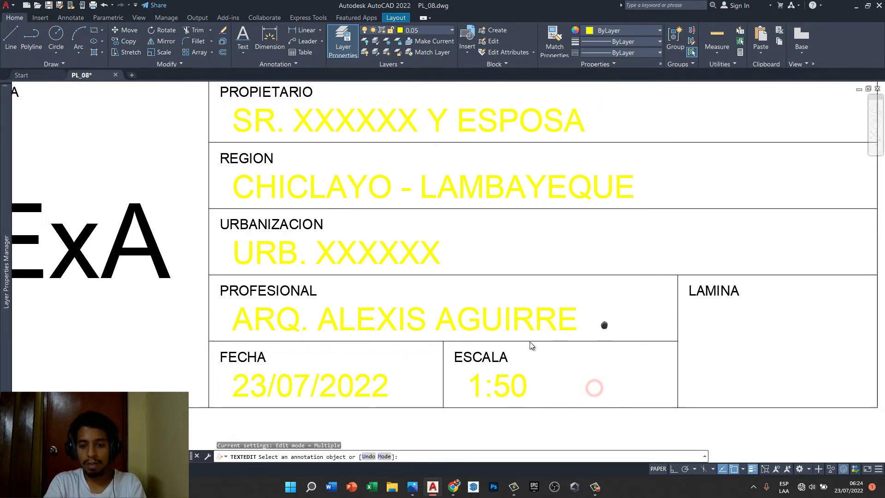
pyautogui.moveTo(530, 341); pyautogui.dragTo(409, 413, button='middle')
pyautogui.click(402, 418)
pyautogui.press('Escape')
pyautogui.scroll(-2, 400, 419)
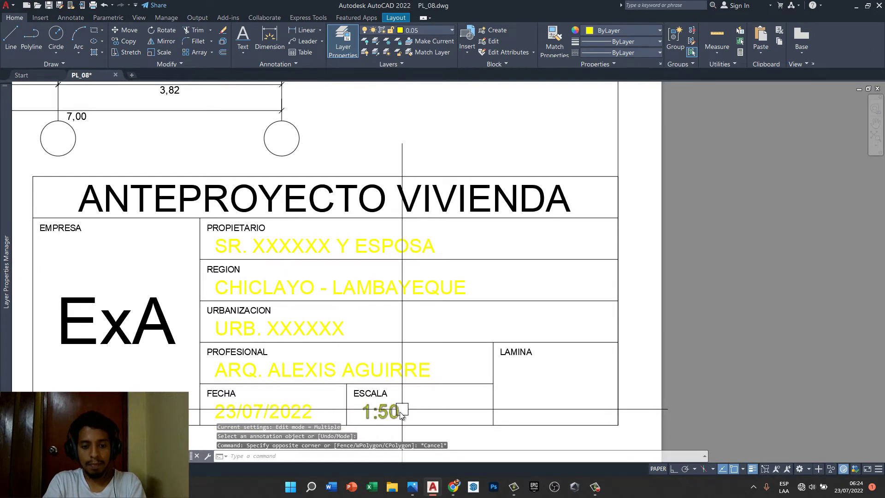
# - Copy the 1:50 text into the LAMINA cell and edit it to A-01
pyautogui.click(401, 413)
pyautogui.press('Return')
pyautogui.click(419, 406)
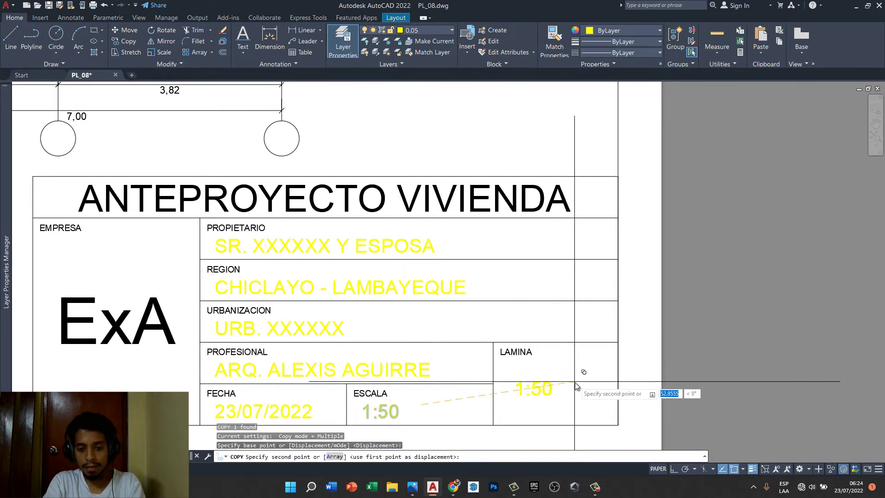
pyautogui.click(562, 399)
pyautogui.press('Escape')
pyautogui.doubleClick(544, 408)
pyautogui.write('A-01')
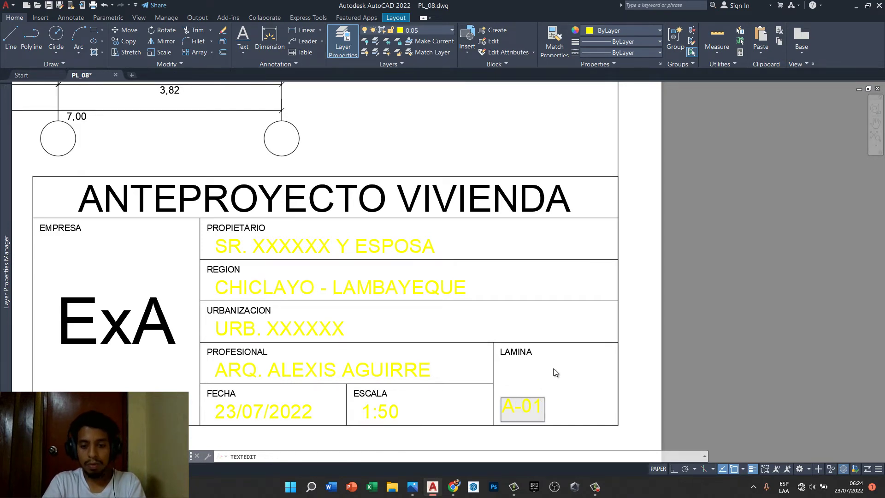
pyautogui.press('Escape')
pyautogui.press('Escape')
# - Scale the A-01 text up to fill the LAMINA cell
pyautogui.scroll(4, 538, 396)
pyautogui.click(511, 396)
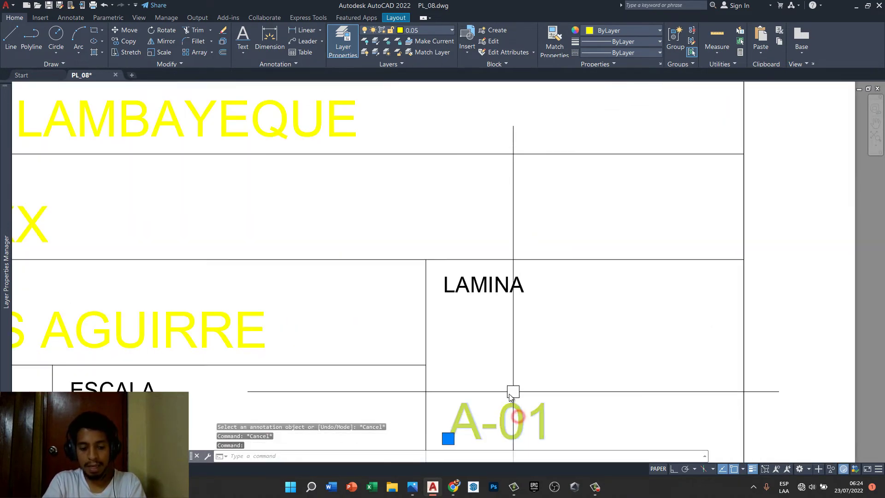
pyautogui.write('sc')
pyautogui.press('Return')
pyautogui.click(467, 423)
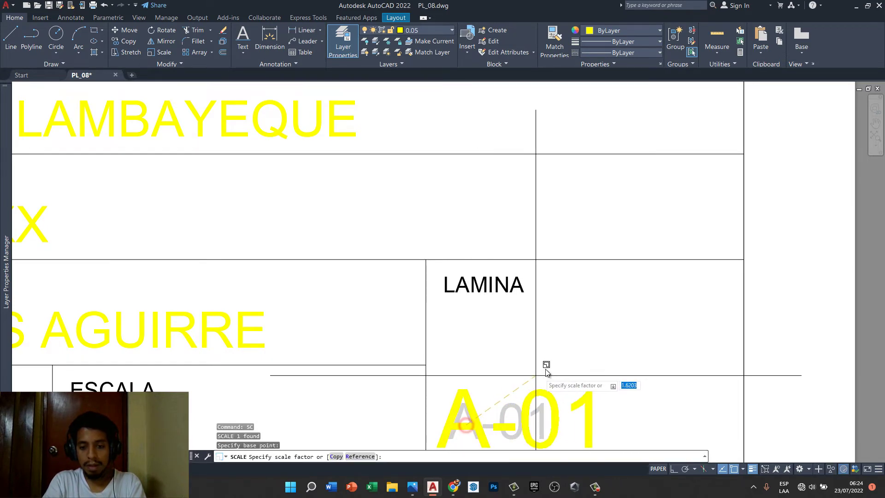
pyautogui.click(580, 346)
# - Move A-01 into place inside the LAMINA cell and regenerate the display
pyautogui.scroll(-2, 576, 348)
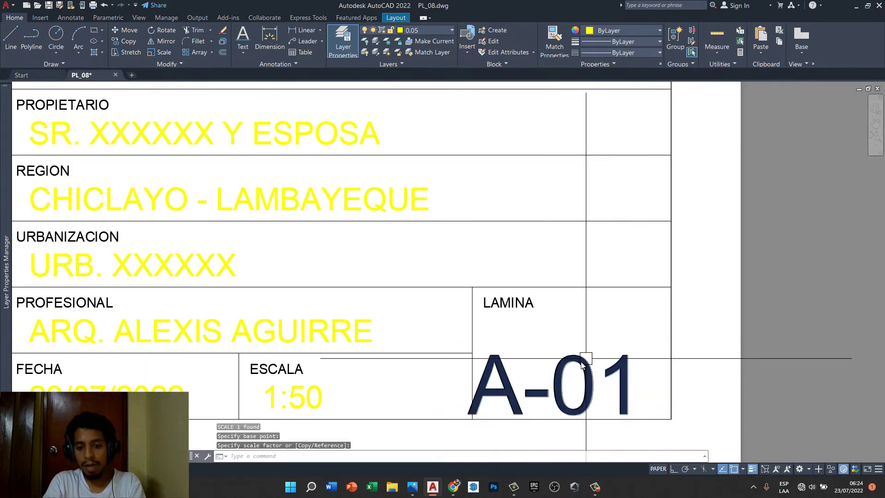
pyautogui.click(582, 364)
pyautogui.write('m')
pyautogui.press('Return')
pyautogui.click(732, 378)
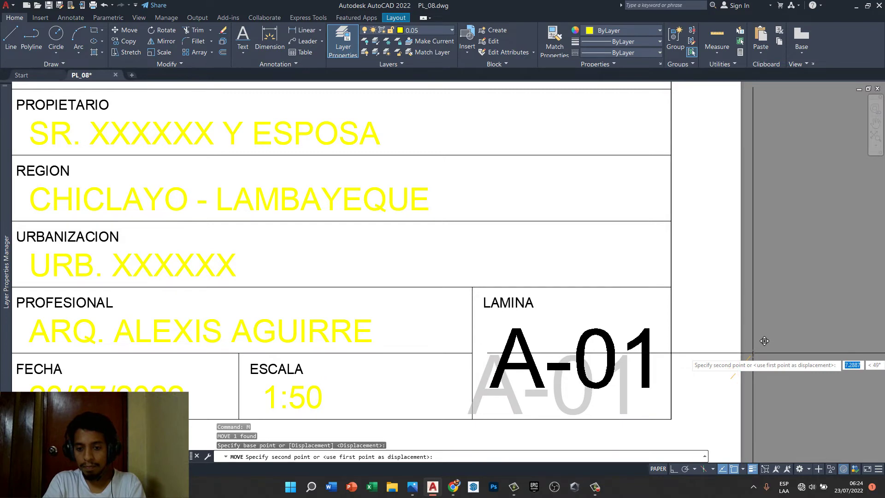
pyautogui.click(754, 354)
pyautogui.scroll(-4, 753, 355)
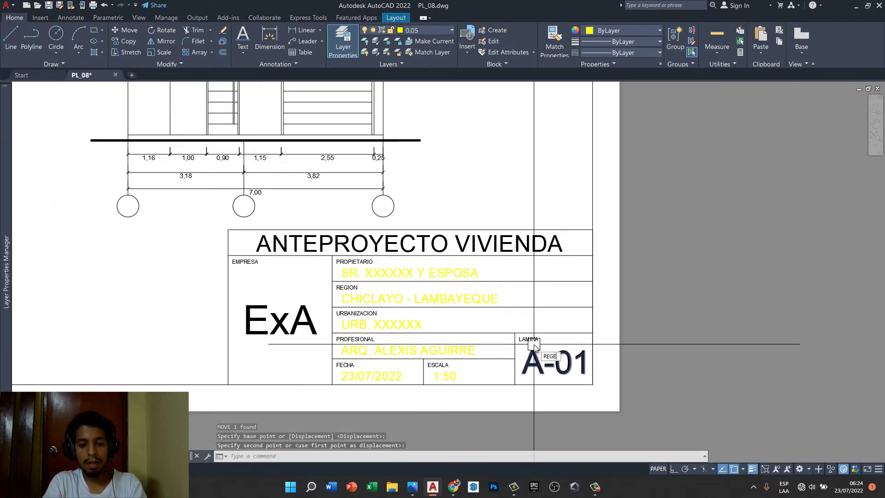
pyautogui.press('Return')
# - Move the 1:50 text horizontally, with Ortho on, to centre it in ESCALA
pyautogui.moveTo(546, 281); pyautogui.dragTo(578, 287, button='middle')
pyautogui.scroll(4, 505, 361)
pyautogui.click(474, 384)
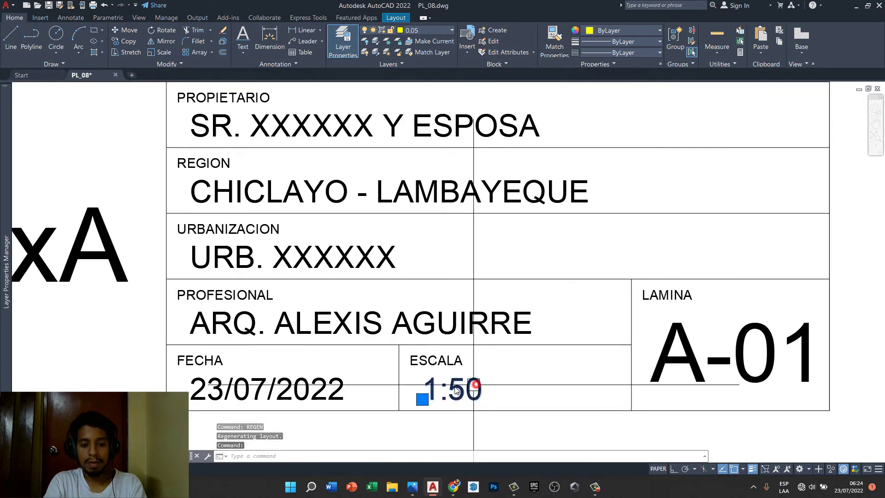
pyautogui.write('M')
pyautogui.press('Return')
pyautogui.click(542, 433)
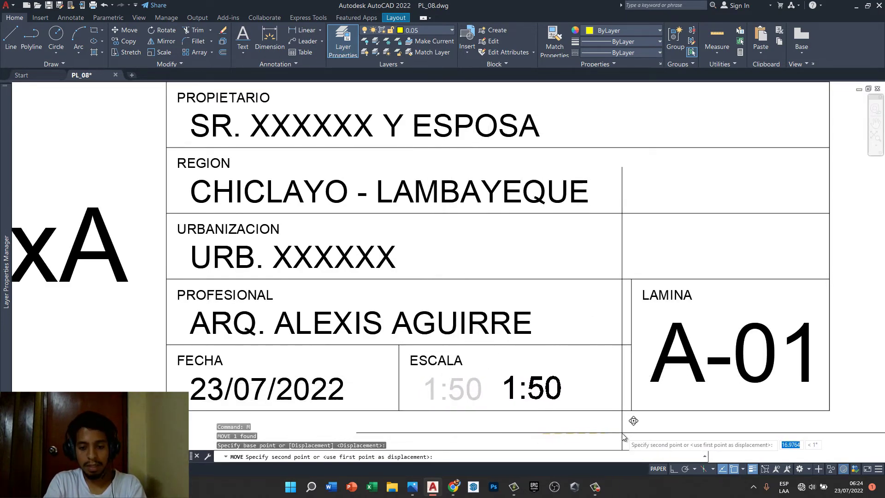
pyautogui.press('F8')
pyautogui.click(607, 427)
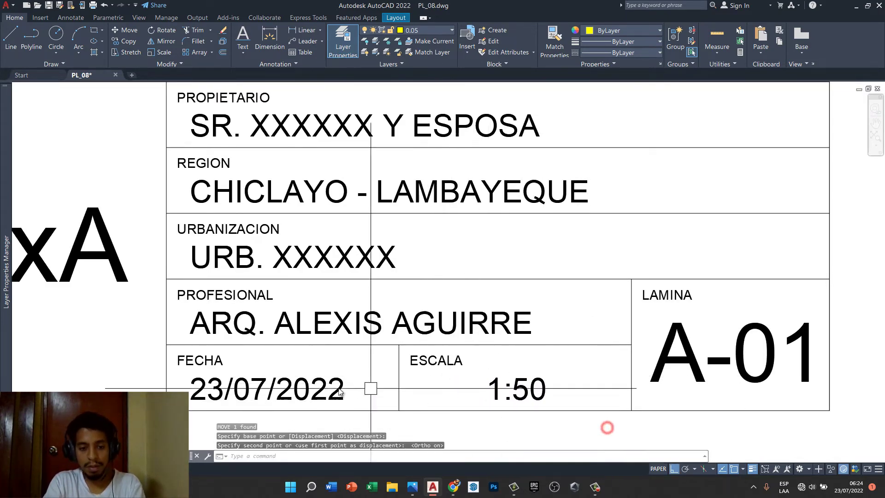
# - Start moving the FECHA date text, then cancel the move
pyautogui.click(340, 392)
pyautogui.moveTo(356, 399); pyautogui.dragTo(379, 365, button='middle')
pyautogui.write('M')
pyautogui.press('Return')
pyautogui.click(384, 388)
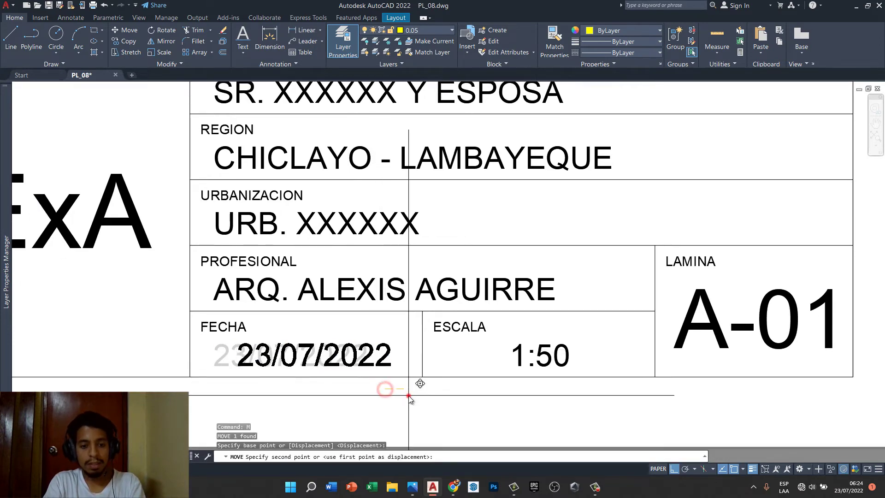
pyautogui.press('Escape')
pyautogui.press('Escape')
pyautogui.scroll(-5, 409, 395)
pyautogui.scroll(-3, 460, 346)
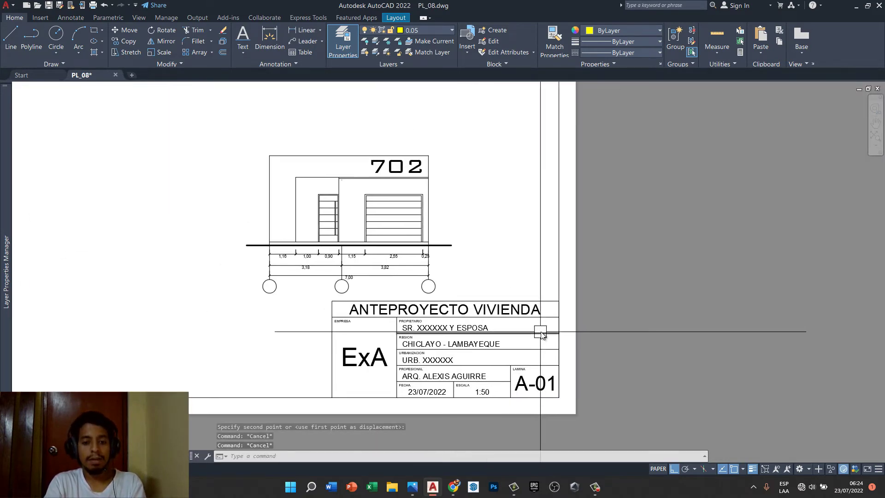
pyautogui.scroll(-4, 541, 332)
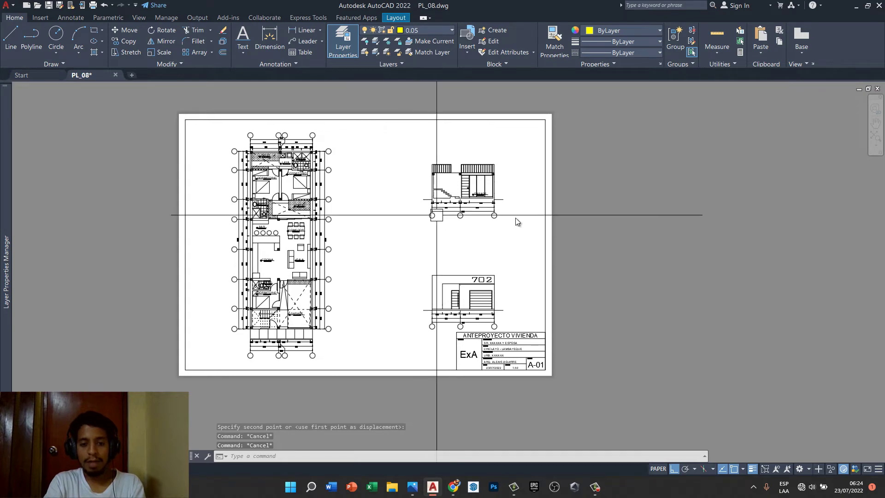
# - Window-select the lower 702 elevation and its viewport, excluding the title-block line
pyautogui.scroll(2, 469, 235)
pyautogui.click(331, 257)
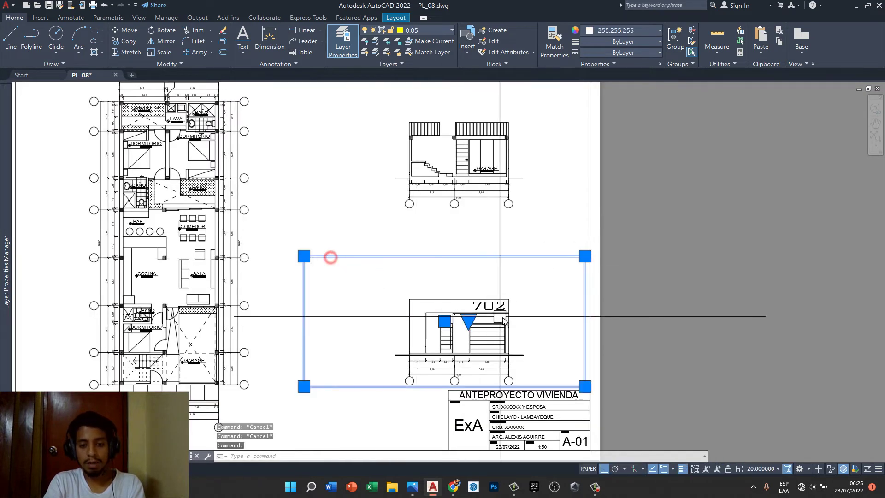
pyautogui.press('Escape')
pyautogui.click(286, 237)
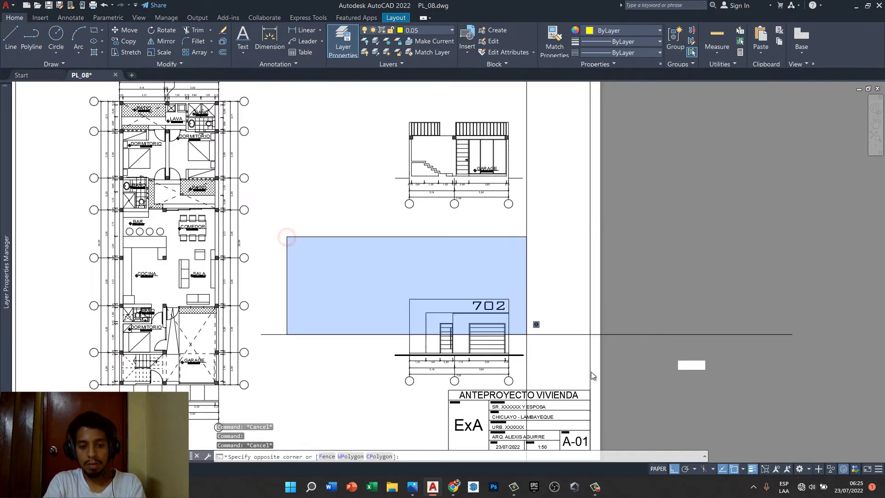
pyautogui.click(605, 390)
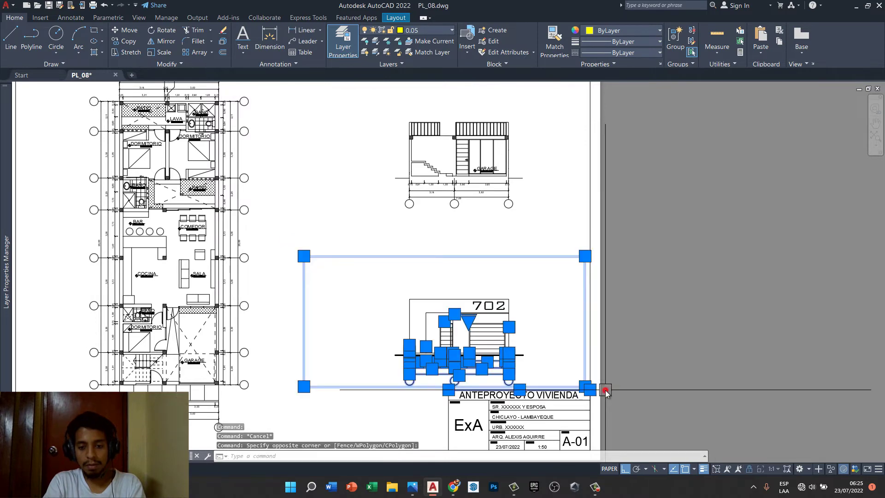
pyautogui.scroll(4, 605, 390)
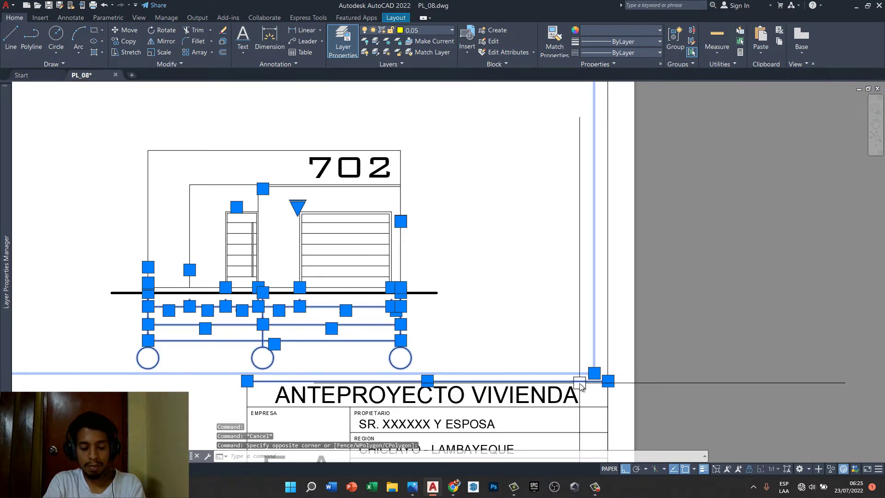
pyautogui.keyDown('shift'); pyautogui.click(569, 377); pyautogui.keyUp('shift')
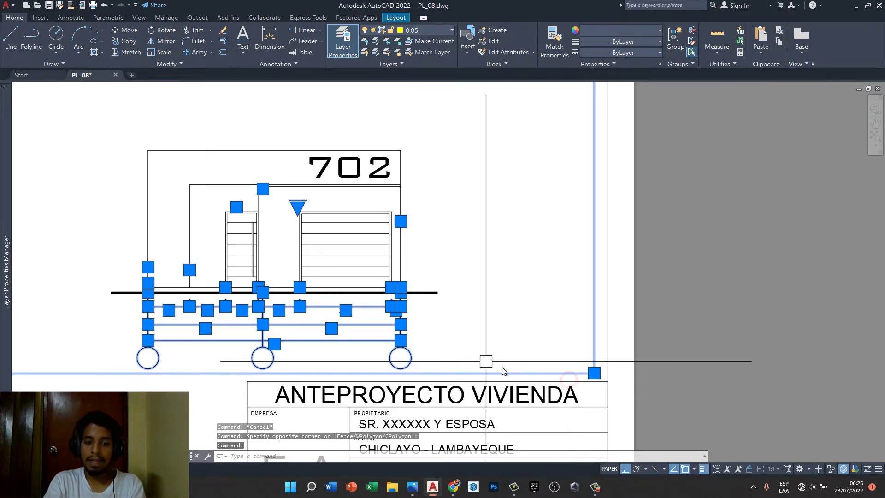
pyautogui.scroll(-2, 504, 372)
# - Move the 702 elevation straight up the sheet and quick-save PL_08.dwg
pyautogui.write('M')
pyautogui.press('Return')
pyautogui.click(593, 288)
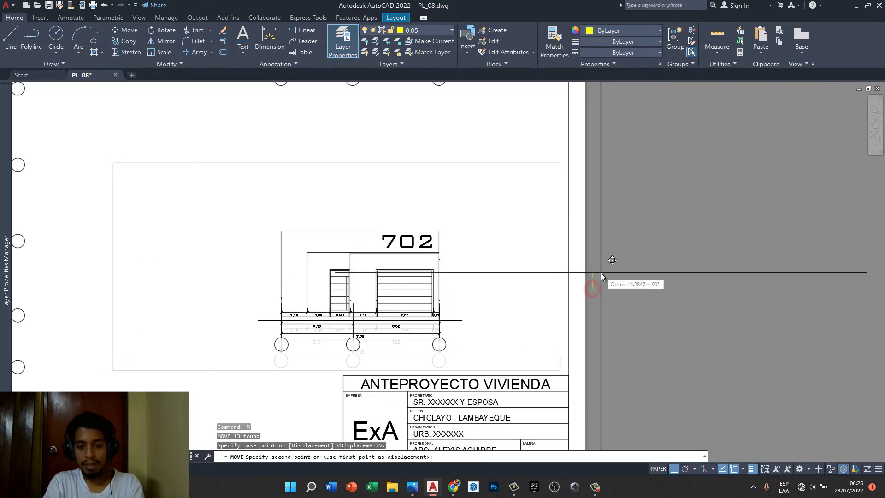
pyautogui.click(601, 273)
pyautogui.scroll(-4, 567, 299)
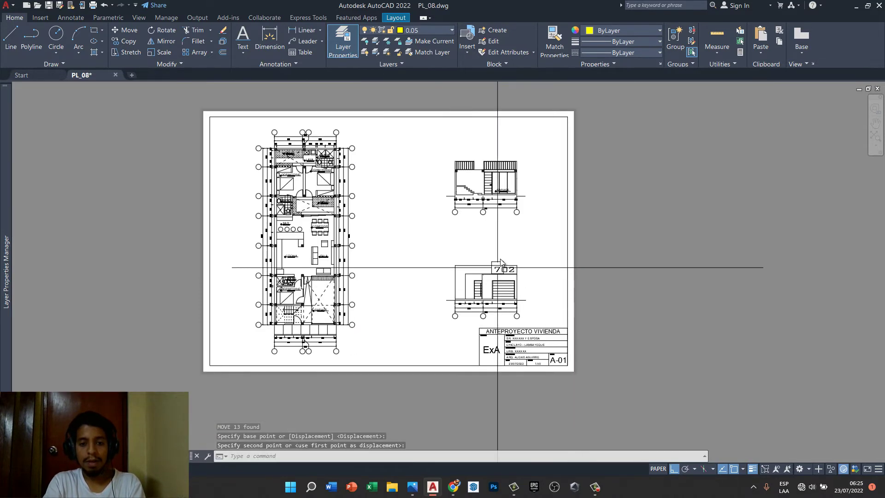
pyautogui.moveTo(444, 272); pyautogui.dragTo(460, 283, button='middle')
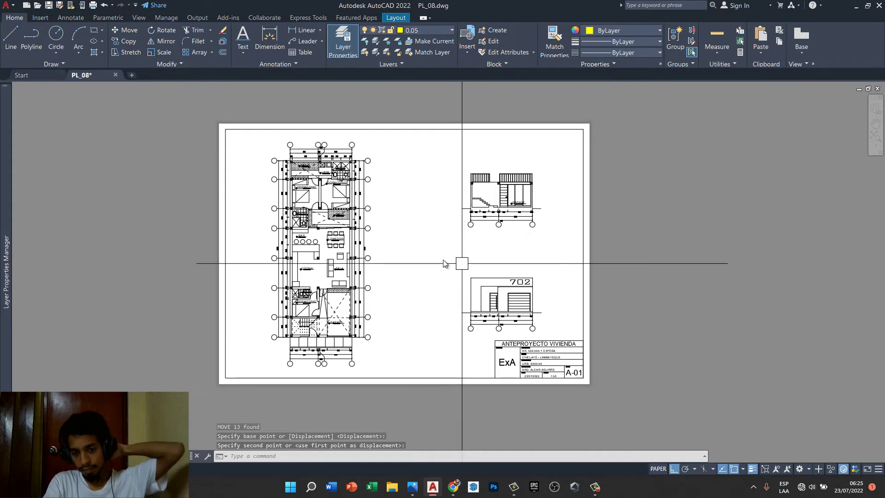
pyautogui.moveTo(407, 278); pyautogui.dragTo(425, 277, button='middle')
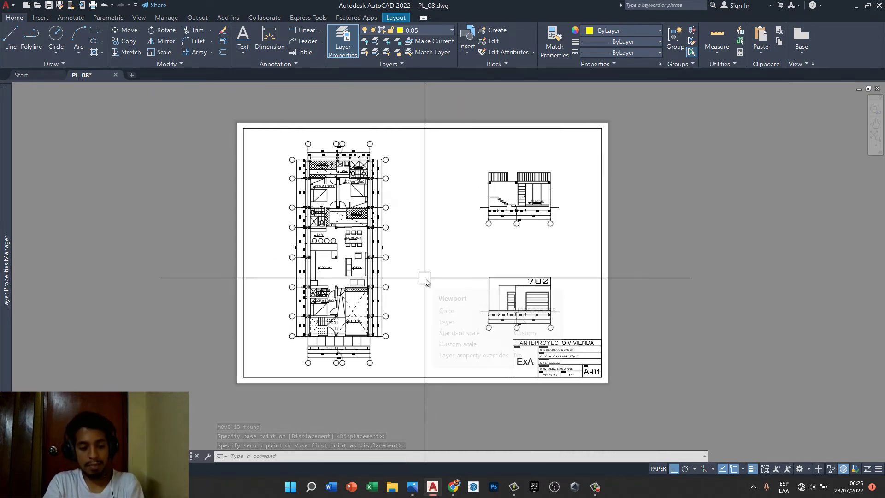
pyautogui.write('Q')
pyautogui.press('Return')
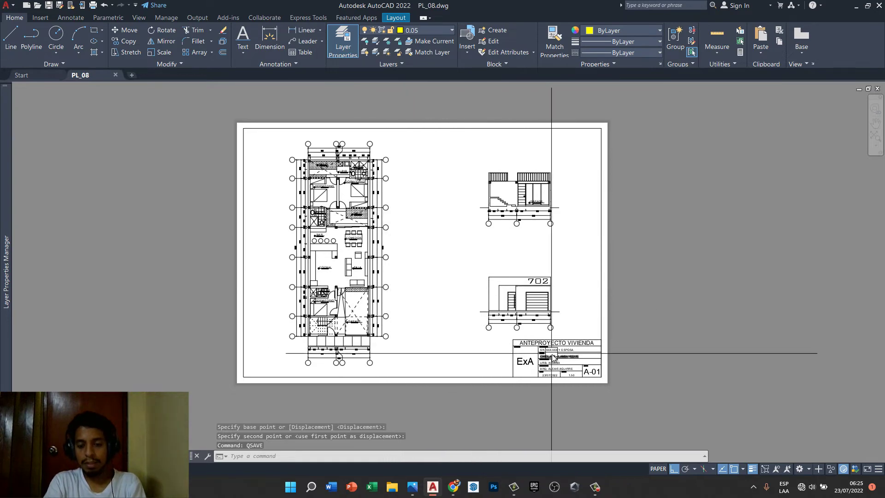
# - Copy the DORMITORIO room label and its level text below the floor plan
pyautogui.scroll(7, 316, 322)
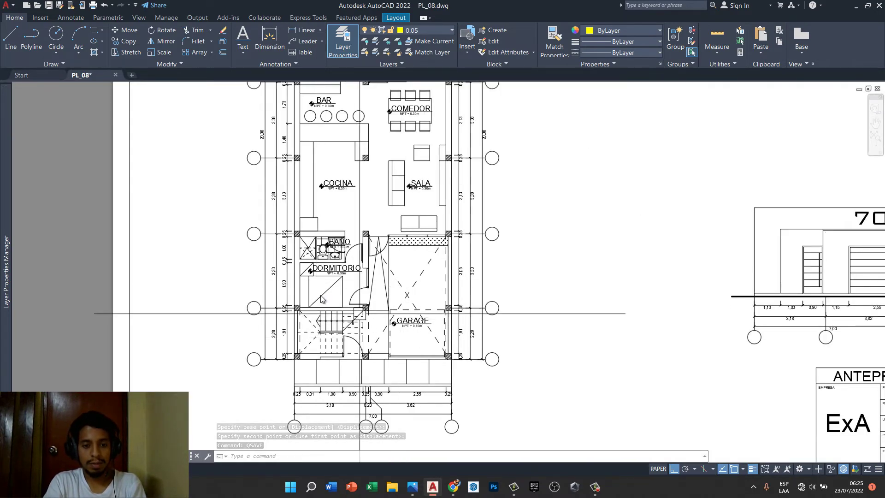
pyautogui.scroll(2, 321, 268)
pyautogui.scroll(4, 321, 261)
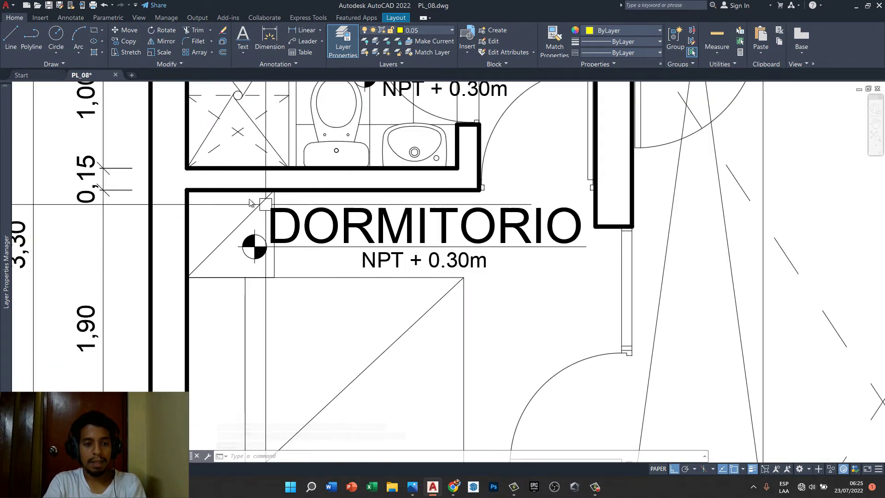
pyautogui.click(227, 181)
pyautogui.click(637, 278)
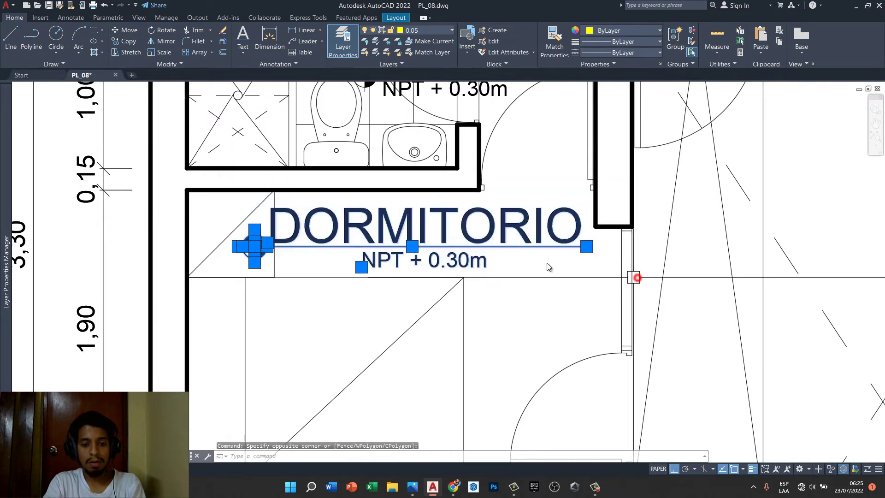
pyautogui.scroll(-4, 486, 249)
pyautogui.press('Return')
pyautogui.click(526, 272)
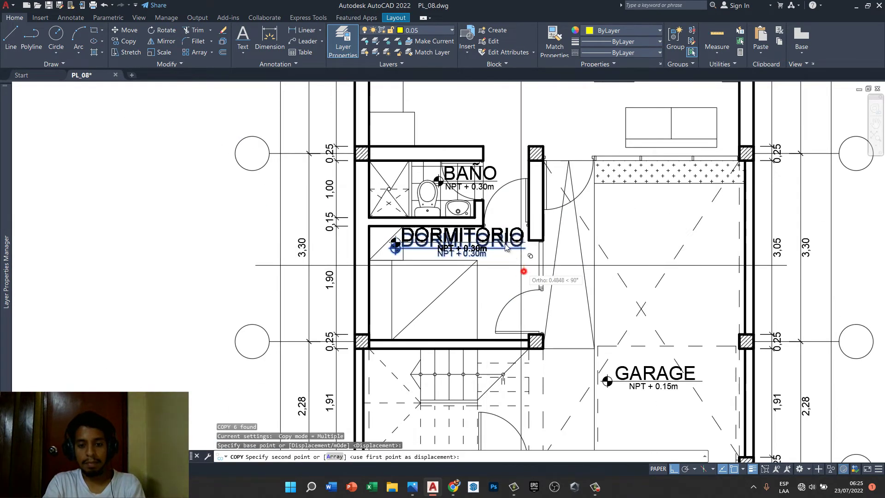
pyautogui.scroll(-5, 516, 275)
pyautogui.scroll(4, 433, 339)
pyautogui.press('F8')
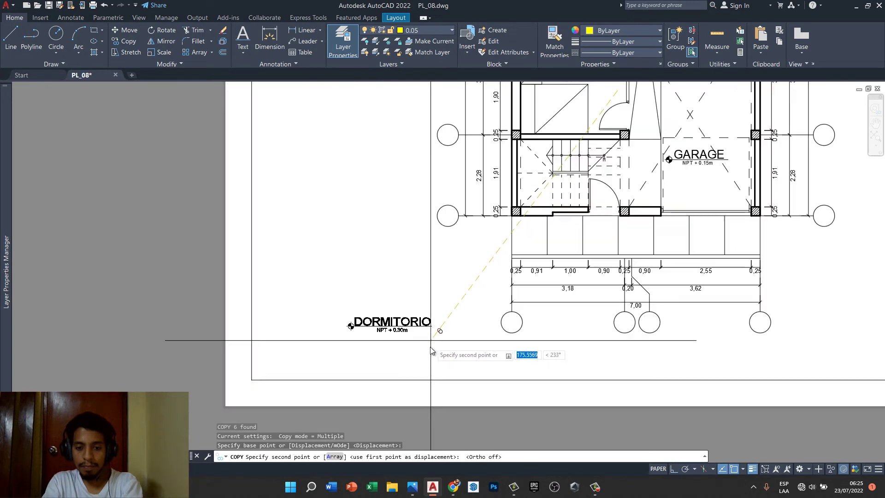
pyautogui.scroll(4, 410, 380)
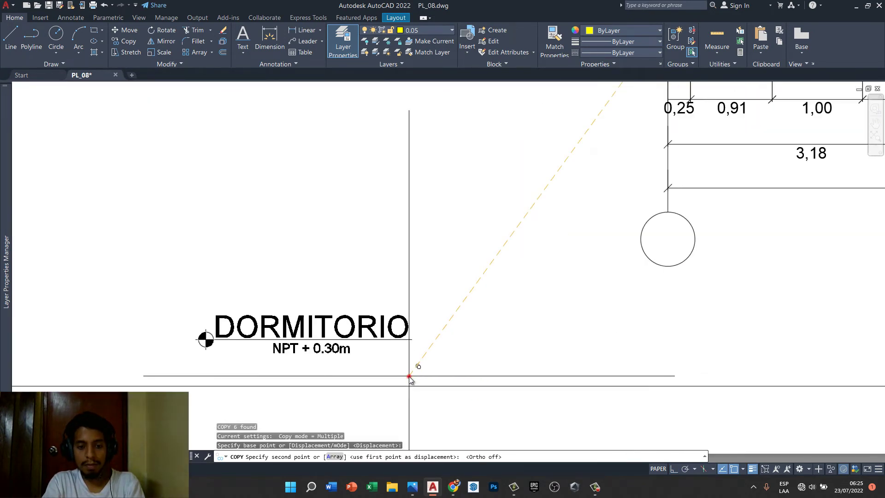
pyautogui.press('Escape')
# - Delete the NPT + 0.30m level text from the copied label
pyautogui.click(341, 355)
pyautogui.press('Delete')
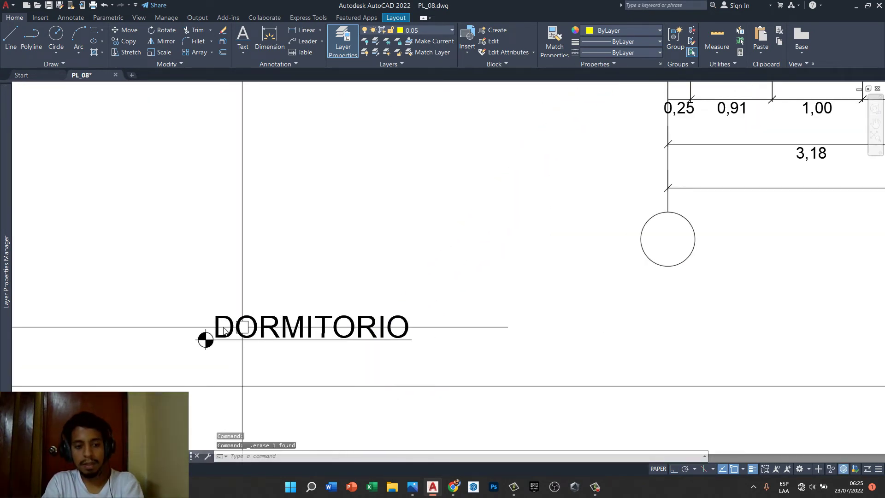
pyautogui.scroll(4, 215, 328)
pyautogui.scroll(3, 178, 327)
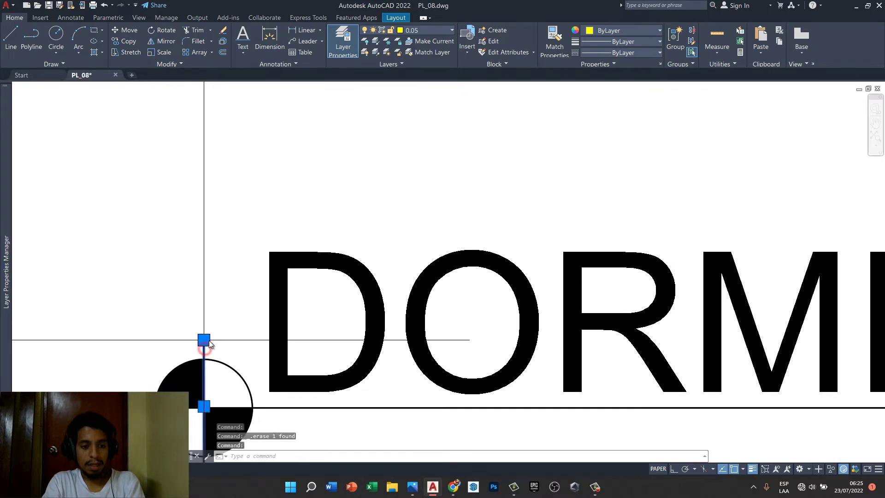
pyautogui.scroll(-2, 209, 340)
# - Shorten the marker's vertical line so it ends at the top of the circle
pyautogui.click(205, 342)
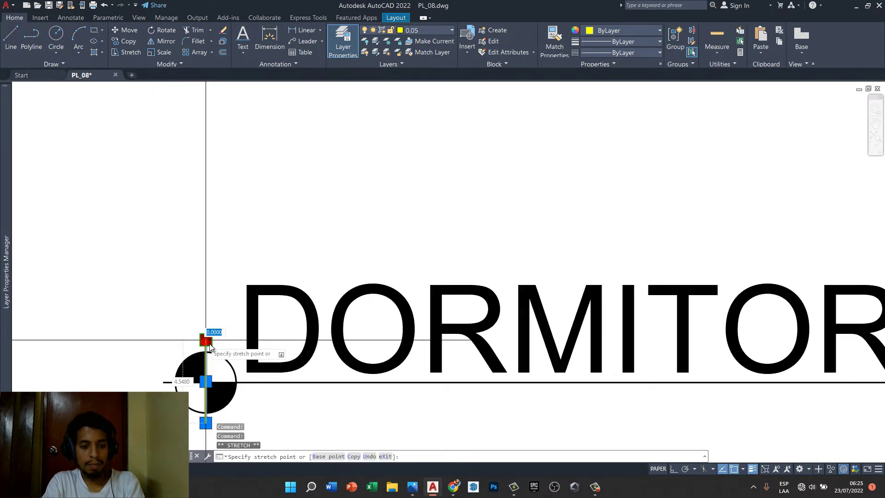
pyautogui.click(205, 352)
pyautogui.click(172, 383)
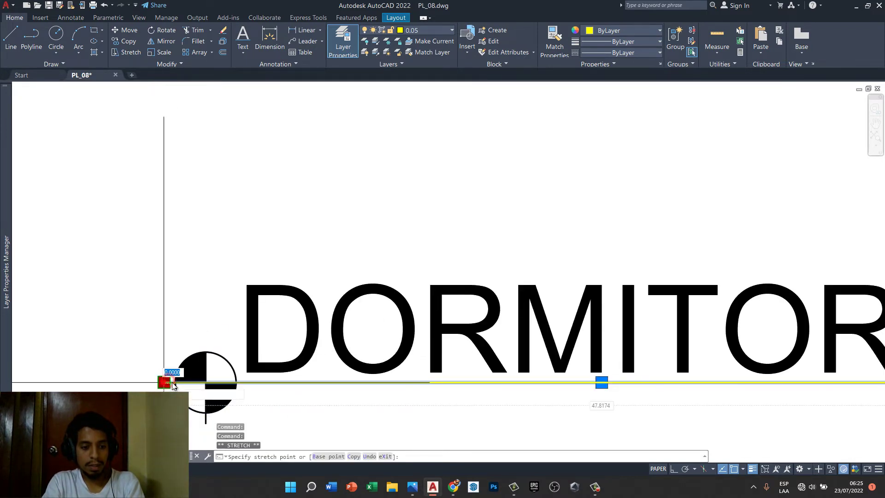
pyautogui.press('Escape')
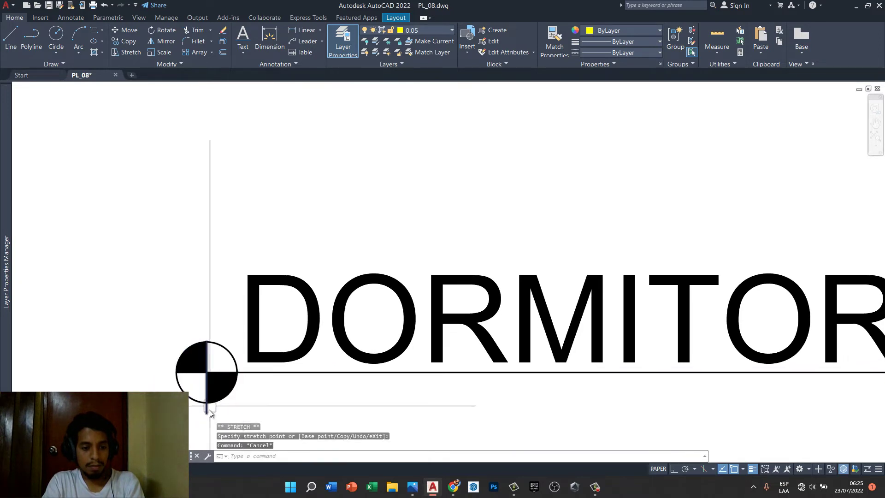
pyautogui.click(209, 411)
pyautogui.press('Escape')
pyautogui.press('Escape')
pyautogui.scroll(-4, 212, 388)
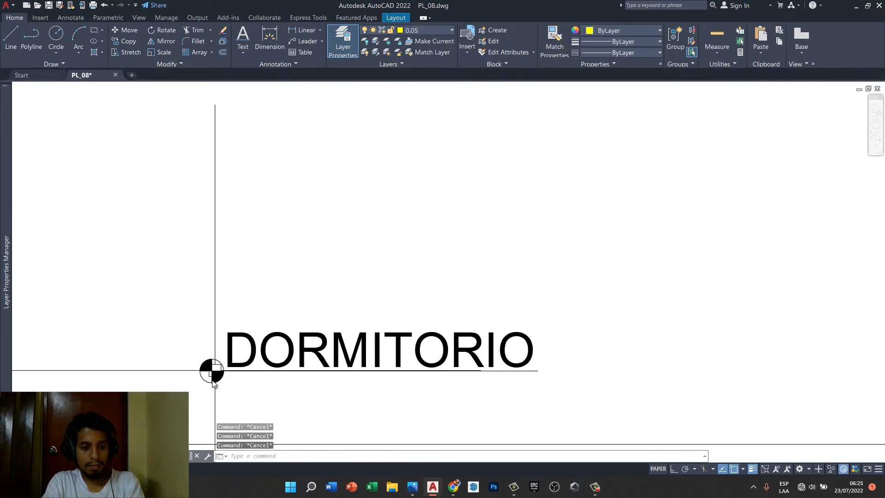
pyautogui.scroll(6, 214, 374)
# - Erase the black hatch fill inside the circle marker, leaving an empty circle
pyautogui.click(223, 374)
pyautogui.press('Delete')
pyautogui.scroll(-4, 257, 368)
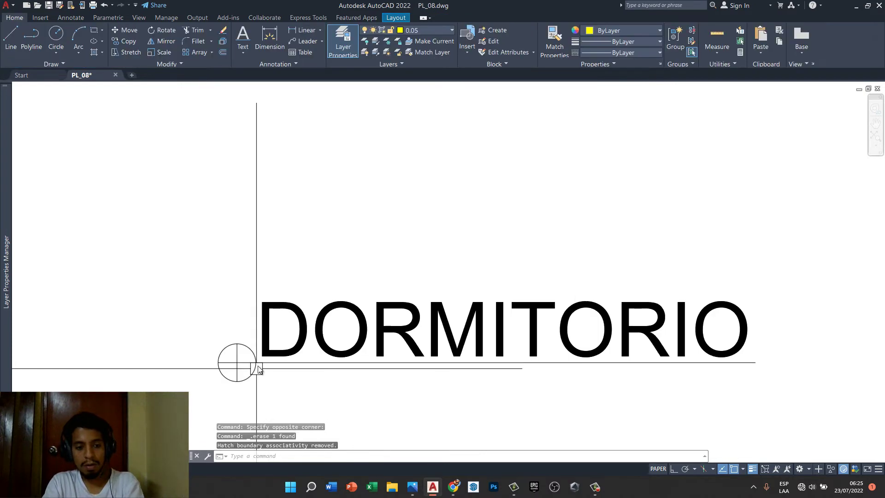
pyautogui.scroll(-4, 257, 369)
pyautogui.scroll(-4, 359, 302)
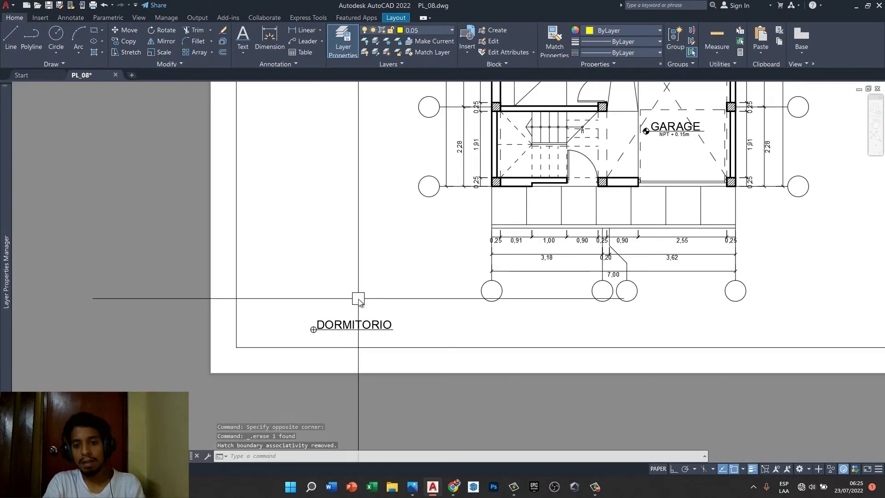
pyautogui.scroll(3, 280, 338)
pyautogui.scroll(2, 355, 306)
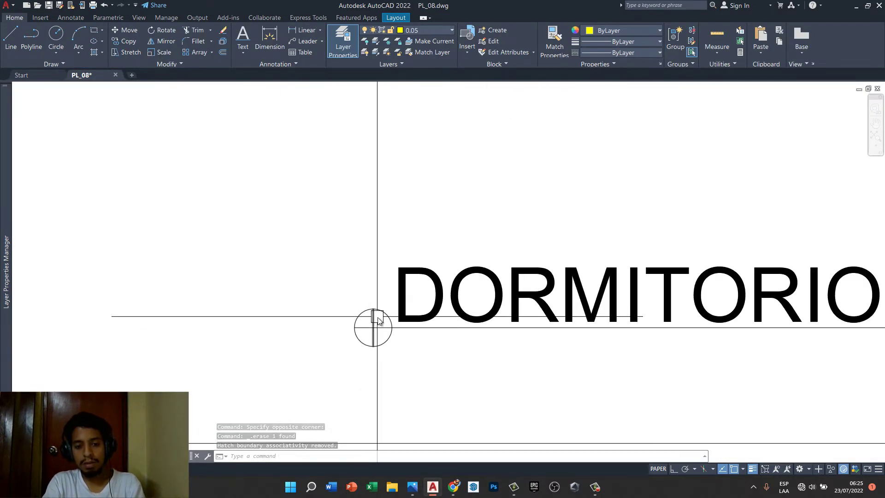
pyautogui.click(374, 318)
pyautogui.scroll(-3, 412, 287)
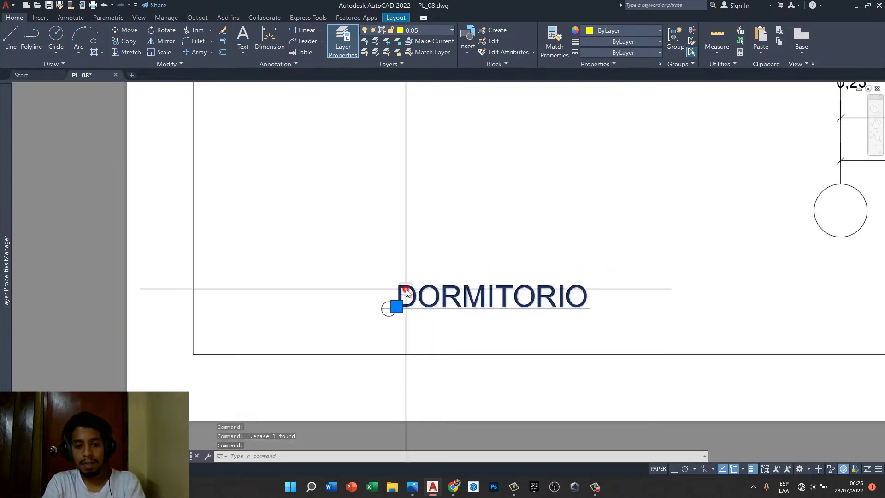
# - Rename the copied DORMITORIO label to PRIMERA PLANTA
pyautogui.doubleClick(504, 291)
pyautogui.write('PRIME')
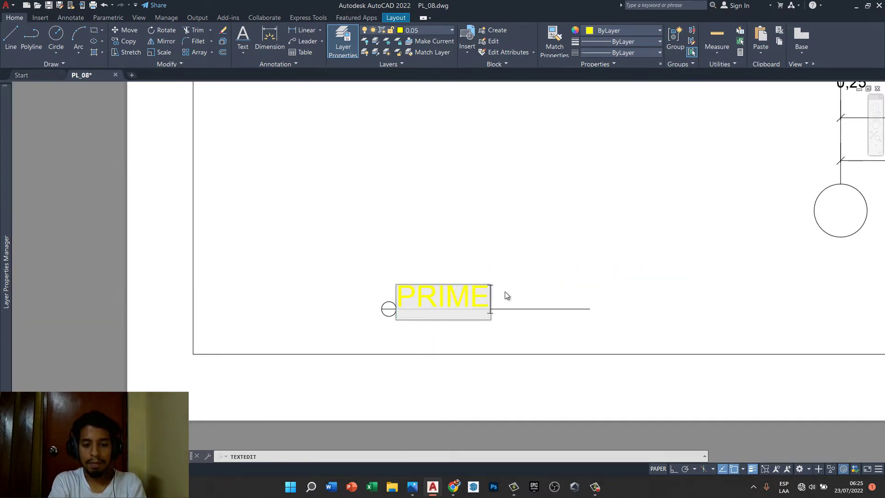
pyautogui.write('R')
pyautogui.write('A PLANTA')
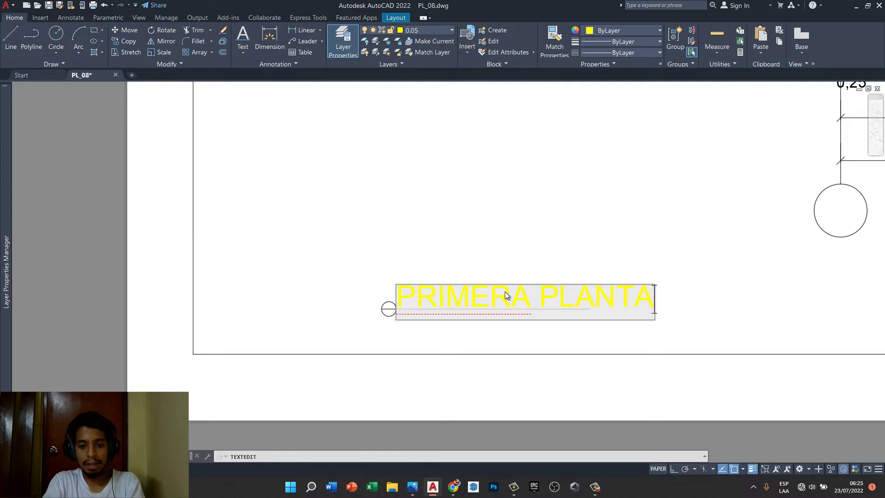
pyautogui.click(522, 264)
pyautogui.moveTo(521, 264); pyautogui.dragTo(488, 283, button='middle')
pyautogui.press('Escape')
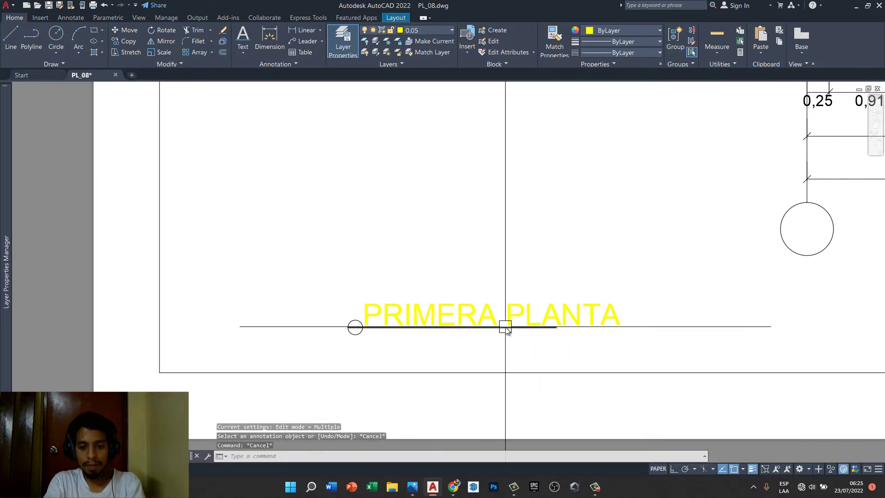
# - Stretch the title's underline horizontally with Ortho so it ends just past the text
pyautogui.click(525, 333)
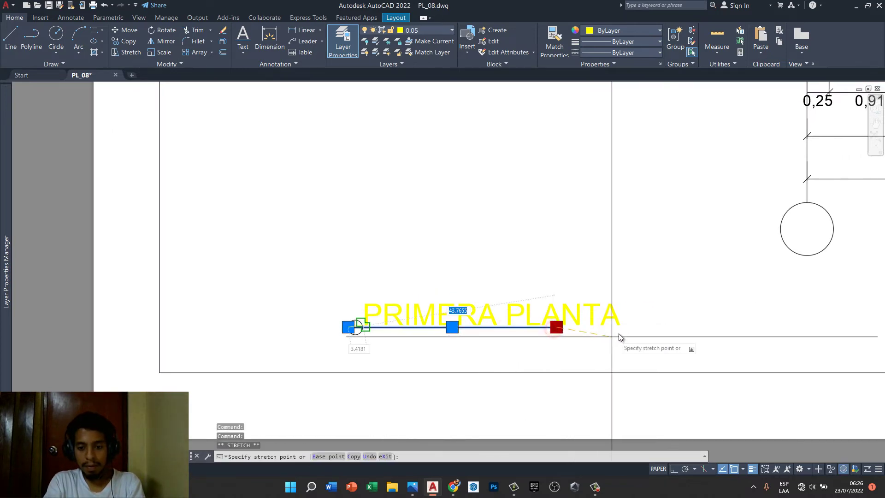
pyautogui.press('F8')
pyautogui.click(662, 325)
pyautogui.press('Escape')
pyautogui.click(656, 325)
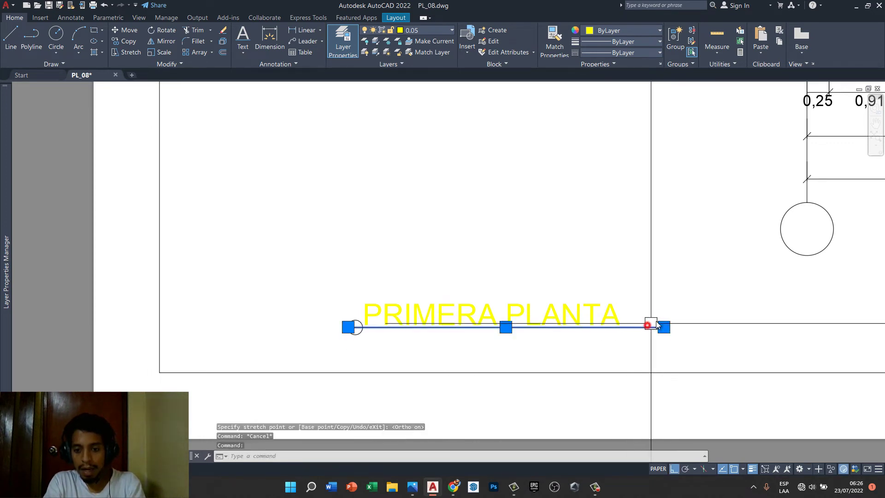
pyautogui.click(663, 325)
pyautogui.click(632, 328)
pyautogui.press('Escape')
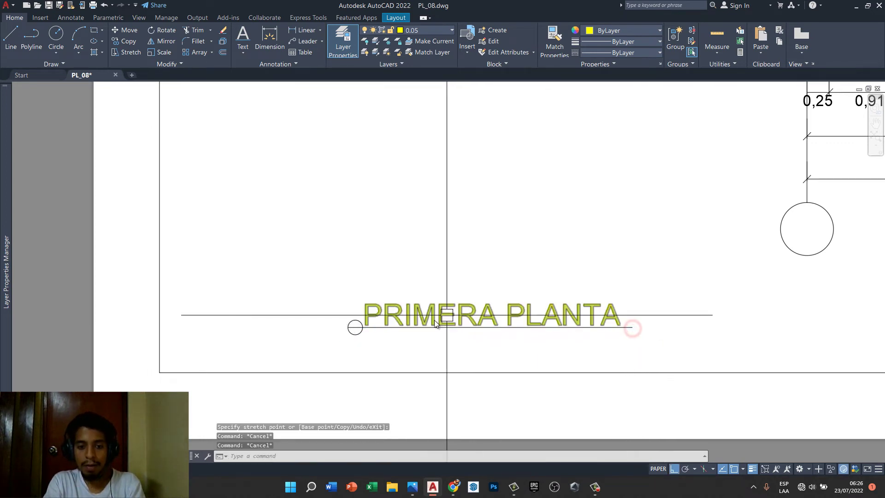
pyautogui.click(415, 325)
pyautogui.press('Escape')
pyautogui.scroll(-4, 495, 348)
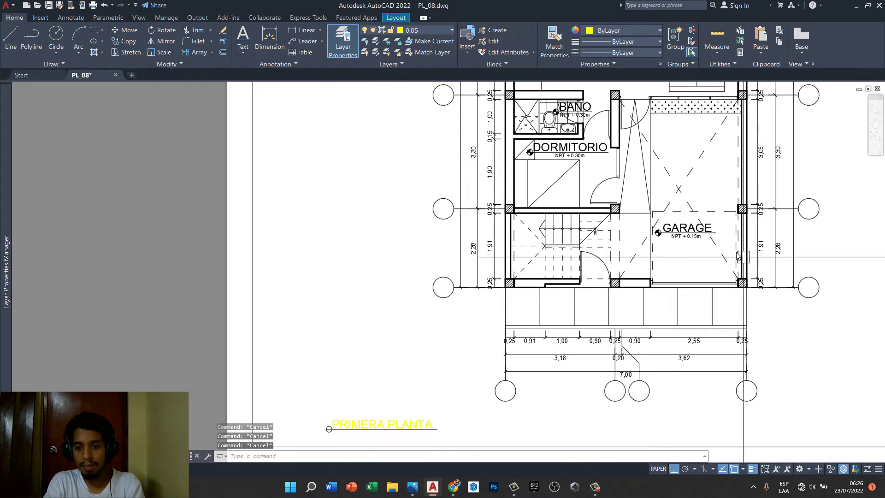
pyautogui.scroll(4, 741, 256)
# - Paste a copied note under the PRIMERA PLANTA title and change it to ESCALA 1:50
pyautogui.scroll(-5, 587, 232)
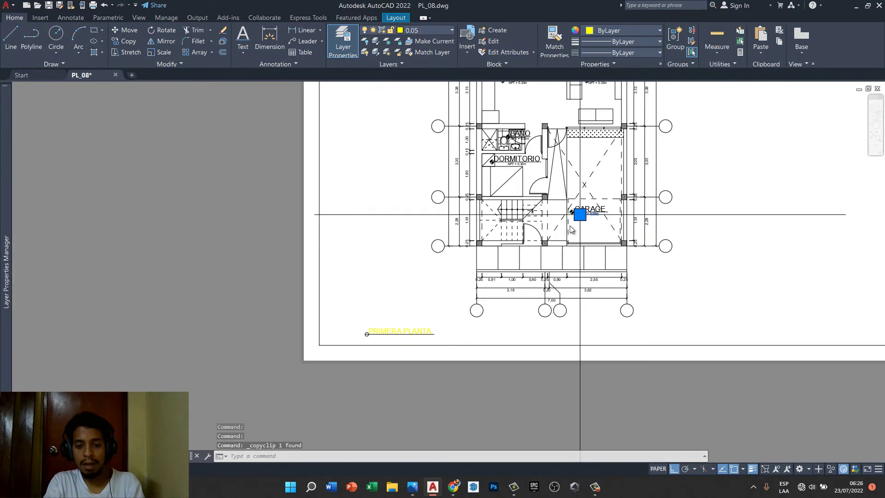
pyautogui.hotkey('ctrl', 'v')
pyautogui.scroll(4, 395, 336)
pyautogui.scroll(2, 340, 326)
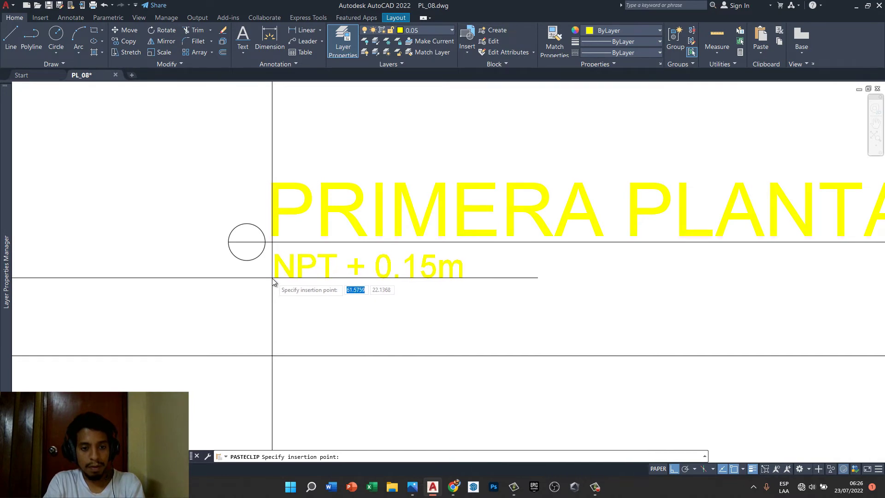
pyautogui.click(272, 278)
pyautogui.doubleClick(287, 269)
pyautogui.write('ESCA')
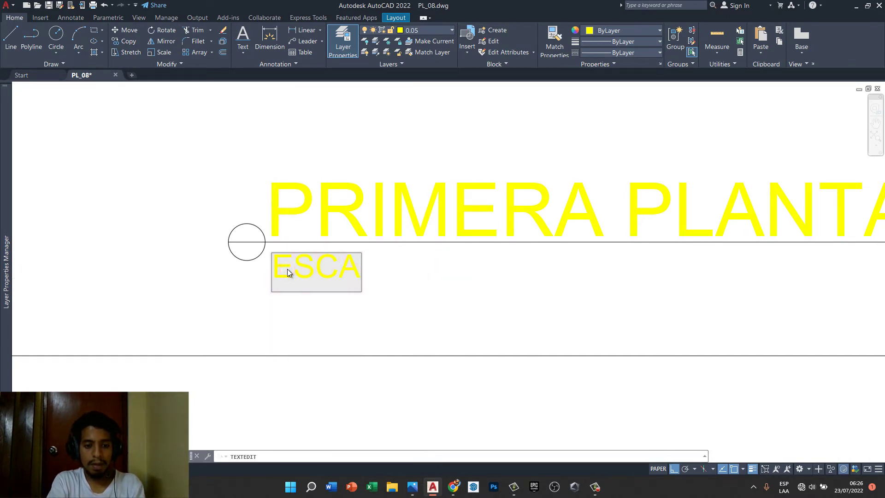
pyautogui.write('LA 1:')
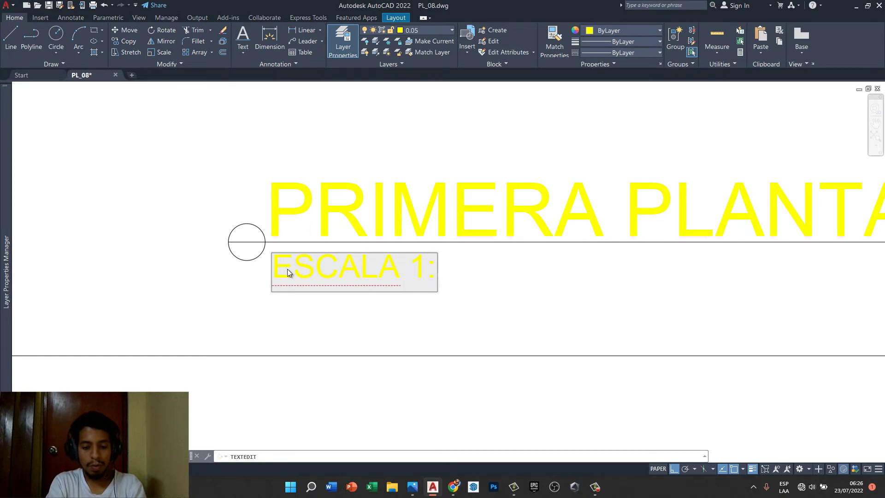
pyautogui.press('Escape')
pyautogui.press('Escape')
pyautogui.press('Escape')
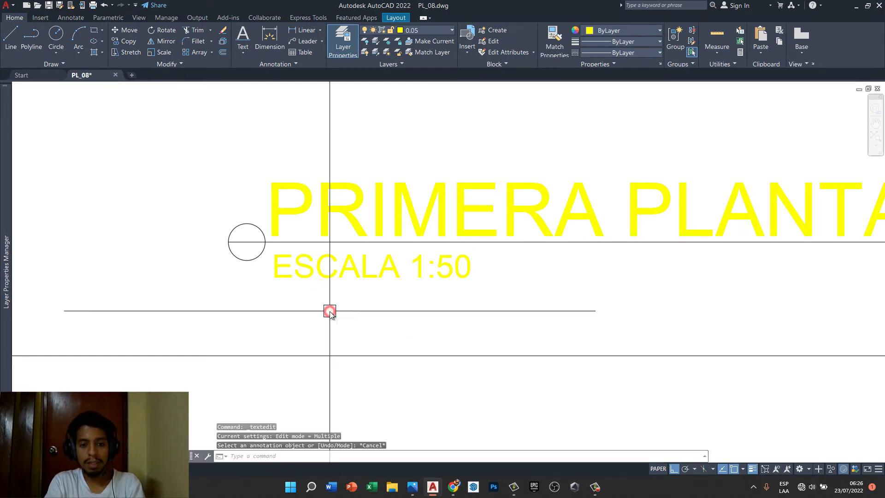
# - Enlarge the title, note and underline group with SC (Scale)
pyautogui.scroll(-2, 330, 311)
pyautogui.click(417, 212)
pyautogui.click(253, 302)
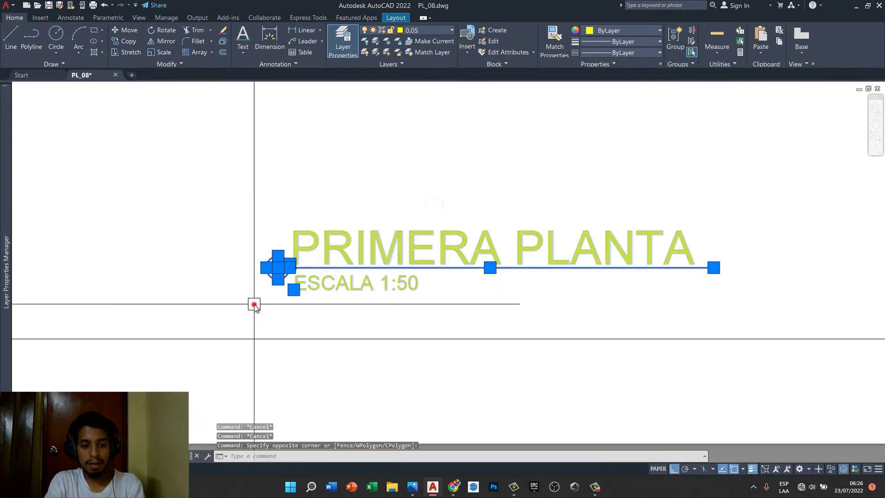
pyautogui.scroll(-3, 251, 312)
pyautogui.press('BackSpace')
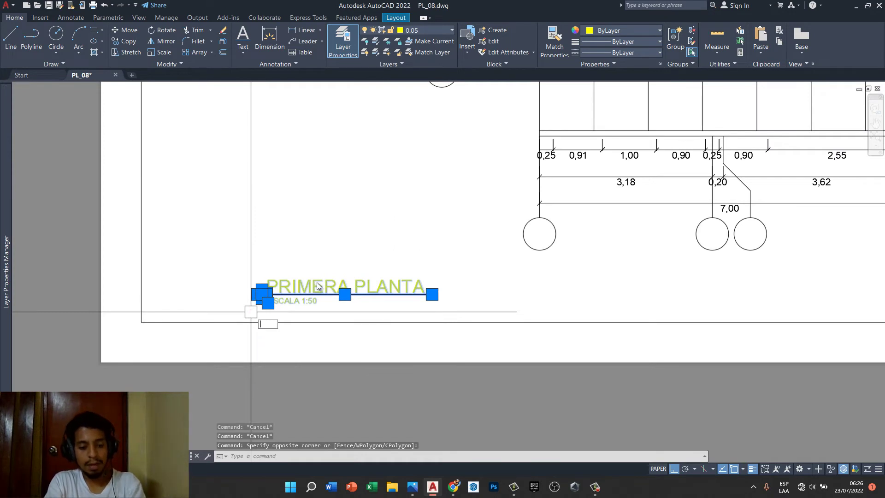
pyautogui.write('sc')
pyautogui.press('Return')
pyautogui.click(266, 311)
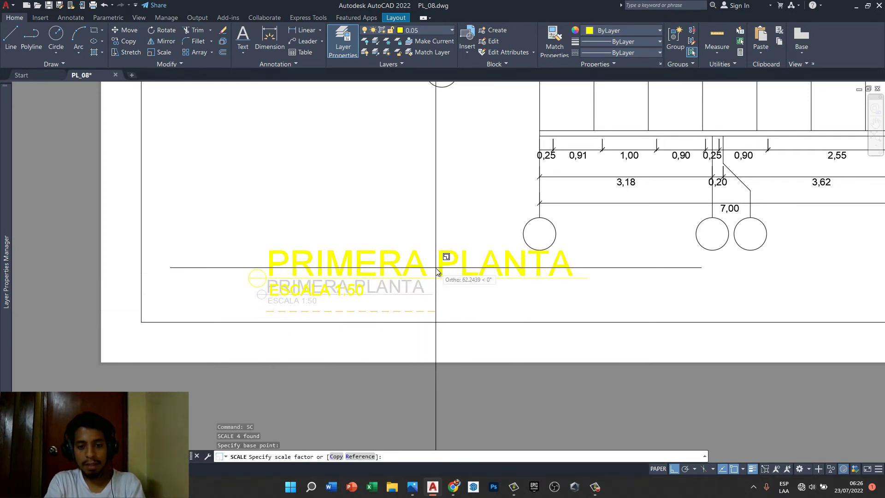
pyautogui.click(436, 272)
# - Move the enlarged title group below the floor plan
pyautogui.click(396, 227)
pyautogui.click(257, 302)
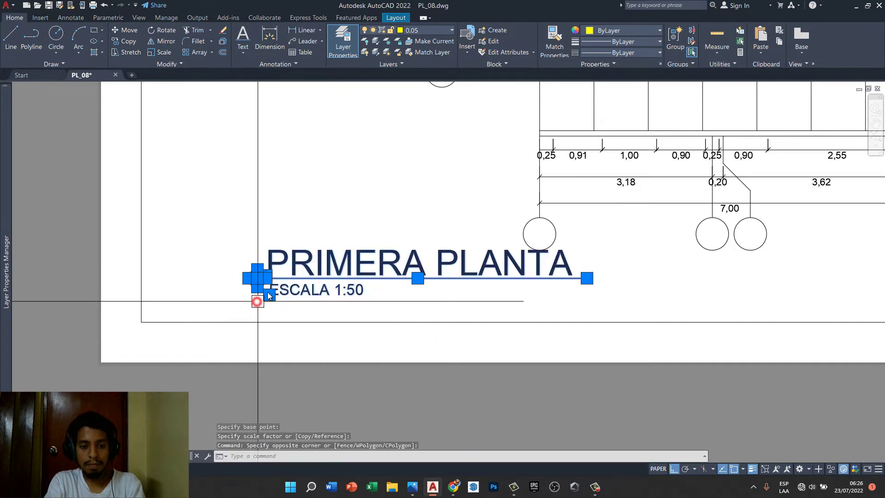
pyautogui.write('m')
pyautogui.press('Return')
pyautogui.click(396, 200)
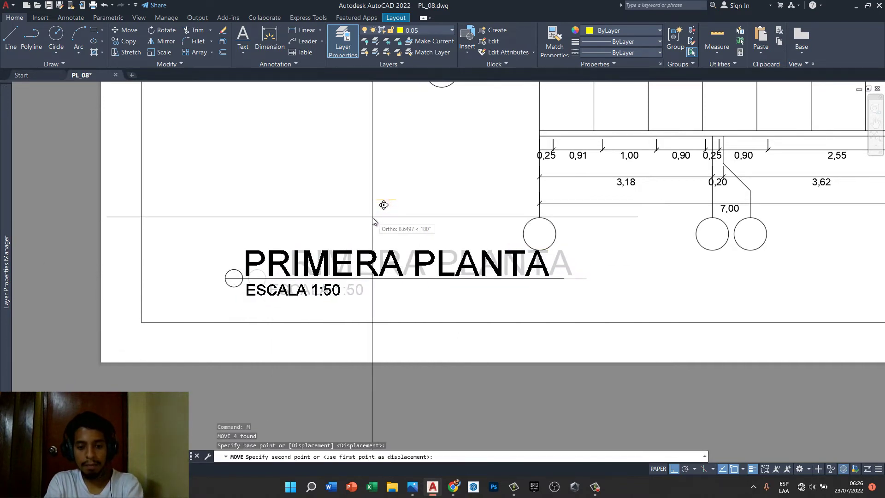
pyautogui.click(331, 200)
pyautogui.scroll(-4, 292, 236)
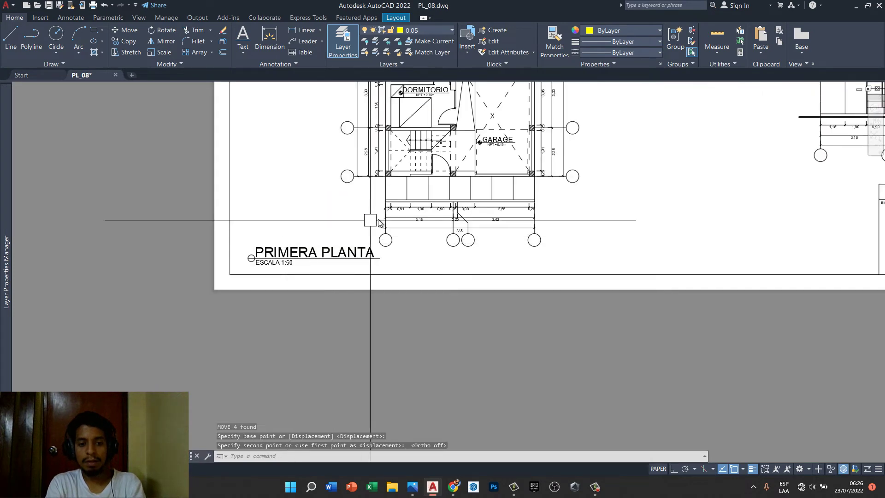
pyautogui.scroll(-3, 322, 263)
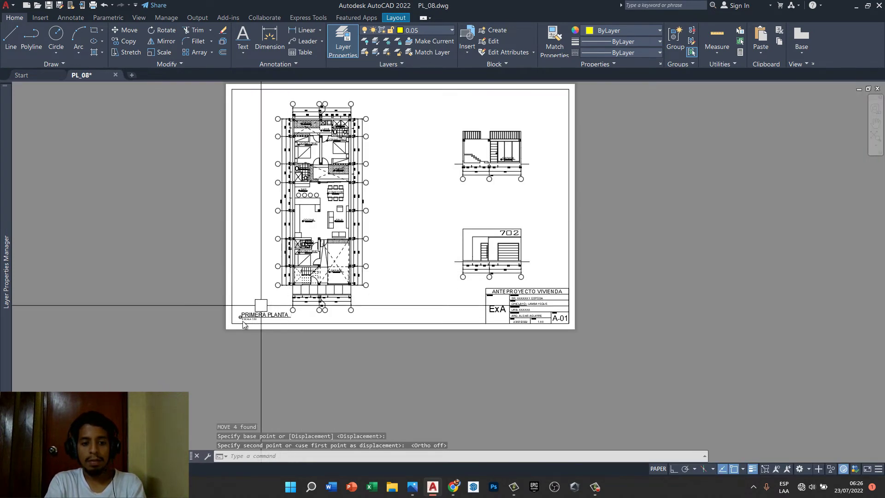
# - Copy the title and ESCALA note group beneath the upper section view
pyautogui.scroll(3, 277, 285)
pyautogui.click(278, 279)
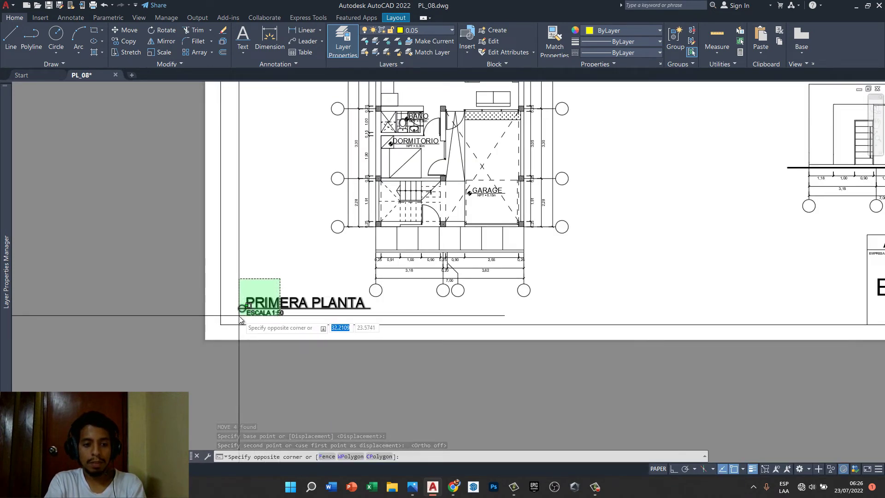
pyautogui.click(241, 318)
pyautogui.press('Return')
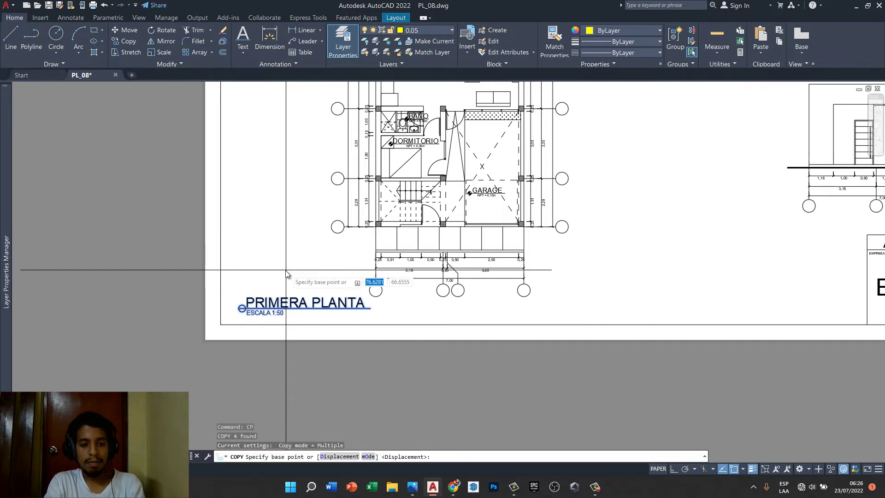
pyautogui.click(287, 263)
pyautogui.moveTo(286, 271)
pyautogui.mouseDown(button='middle')
pyautogui.moveTo(447, 176)
pyautogui.moveTo(413, 200)
pyautogui.mouseUp(button='middle')
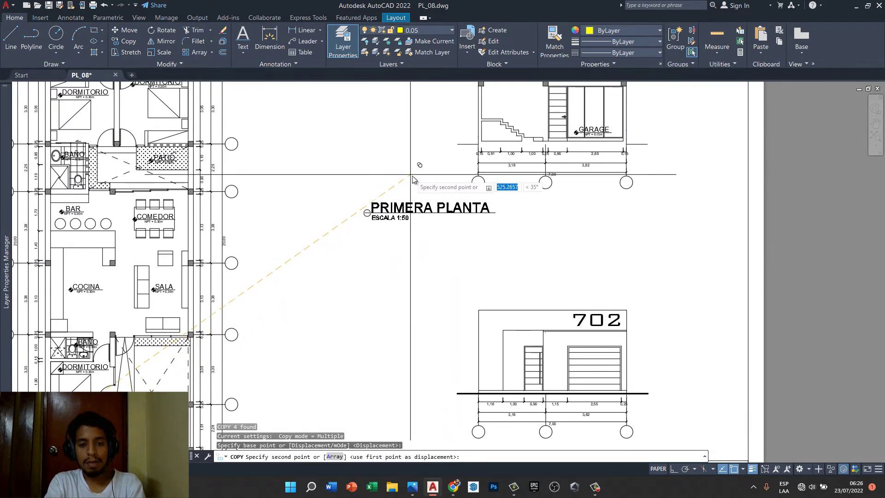
pyautogui.click(414, 175)
pyautogui.press('Escape')
pyautogui.press('Escape')
pyautogui.press('Escape')
pyautogui.scroll(-2, 425, 182)
pyautogui.scroll(2, 425, 182)
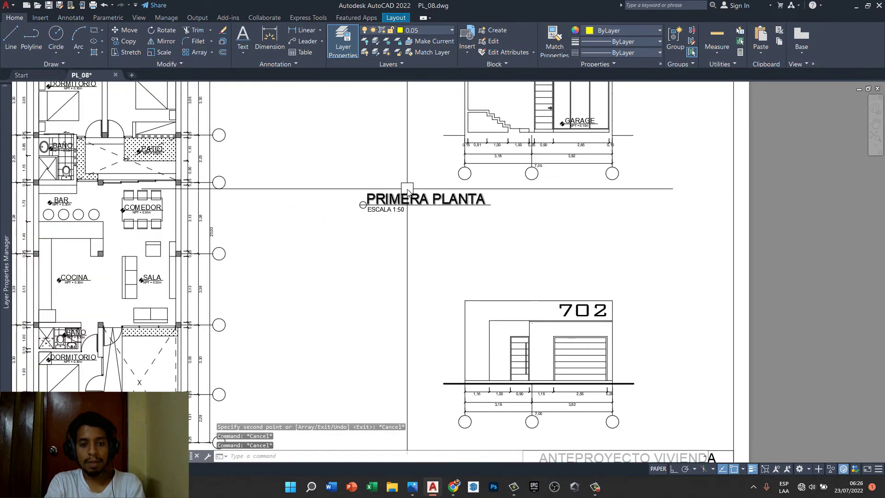
# - Retitle the copied label as CORTE A - A
pyautogui.doubleClick(407, 194)
pyautogui.write('CORTE A -')
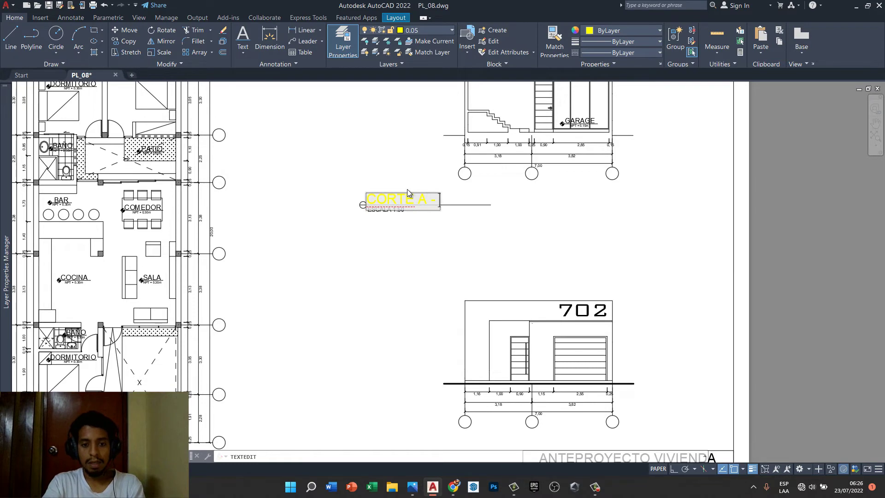
pyautogui.write(' A')
pyautogui.click(430, 178)
pyautogui.press('Escape')
pyautogui.press('Escape')
# - Check the new title's underline, then regenerate the display
pyautogui.scroll(4, 447, 179)
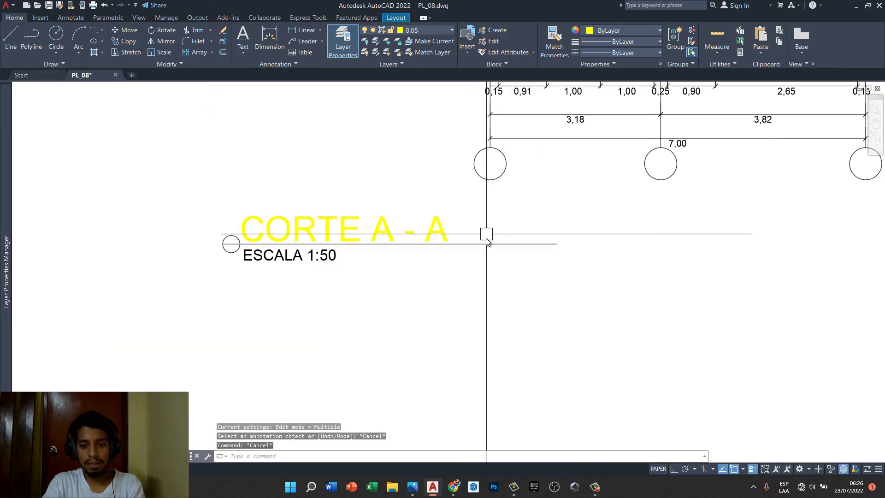
pyautogui.click(488, 243)
pyautogui.click(557, 244)
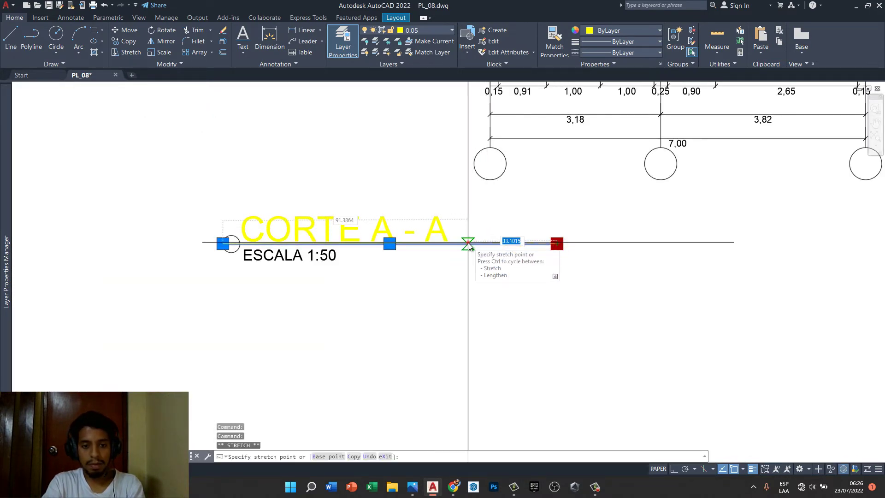
pyautogui.press('Escape')
pyautogui.press('Escape')
pyautogui.scroll(-2, 358, 190)
pyautogui.write('EN')
pyautogui.press('Return')
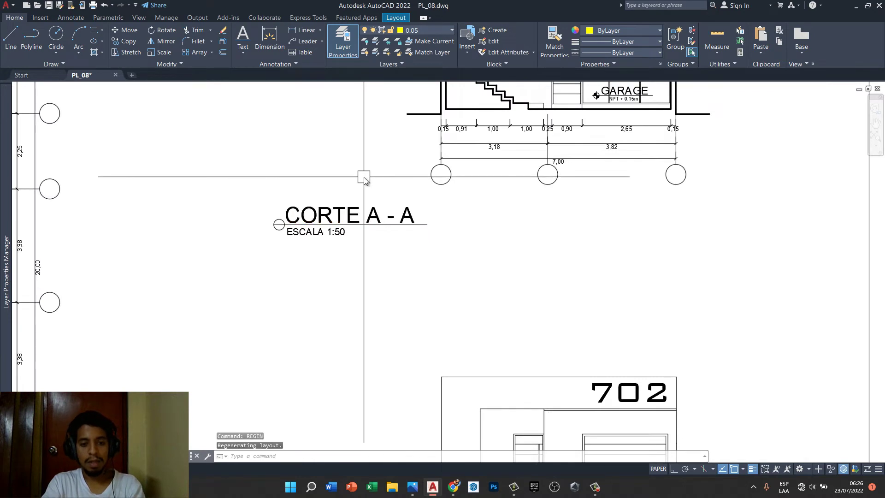
pyautogui.scroll(-2, 360, 184)
# - Select the CORTE A - A title group without the viewport and repeat the copy
pyautogui.click(362, 176)
pyautogui.click(303, 243)
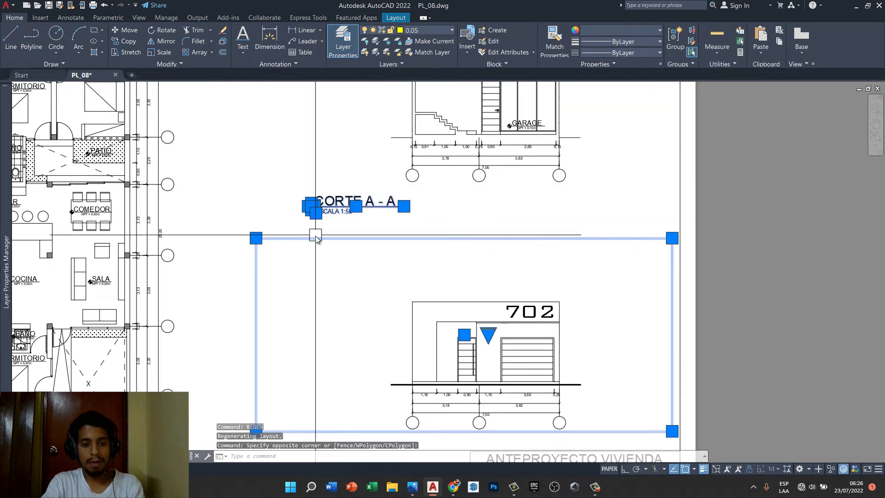
pyautogui.moveTo(316, 238); pyautogui.dragTo(342, 246)
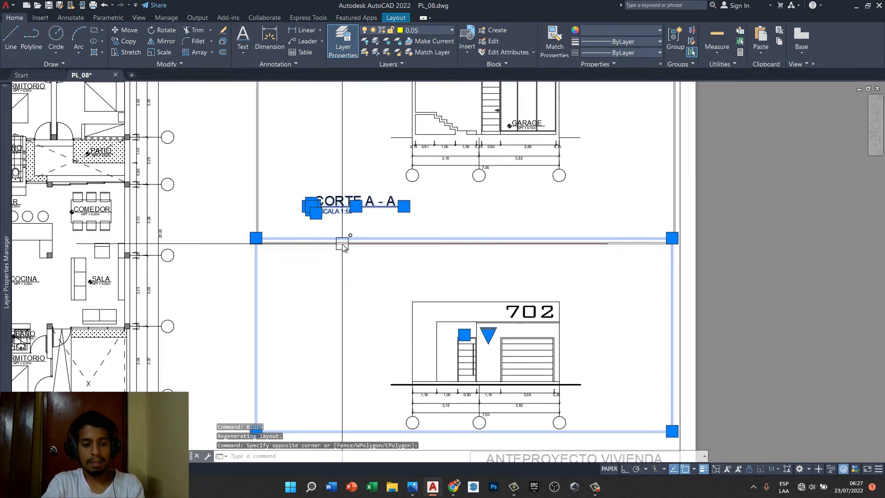
pyautogui.click(255, 276)
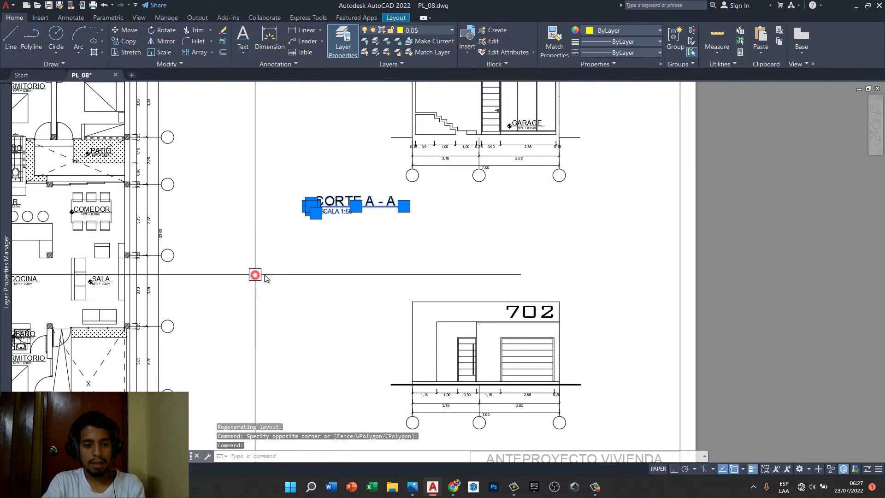
pyautogui.write('C')
pyautogui.rightClick(447, 236)
# - Copy the title group straight down, with ortho on, below the lower elevation
pyautogui.click(475, 260)
pyautogui.write('CP')
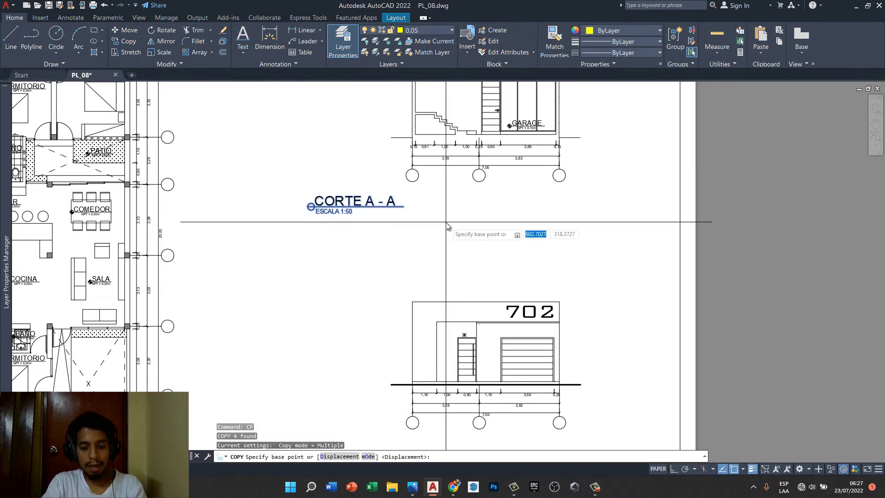
pyautogui.click(445, 222)
pyautogui.scroll(-5, 446, 266)
pyautogui.press('F8')
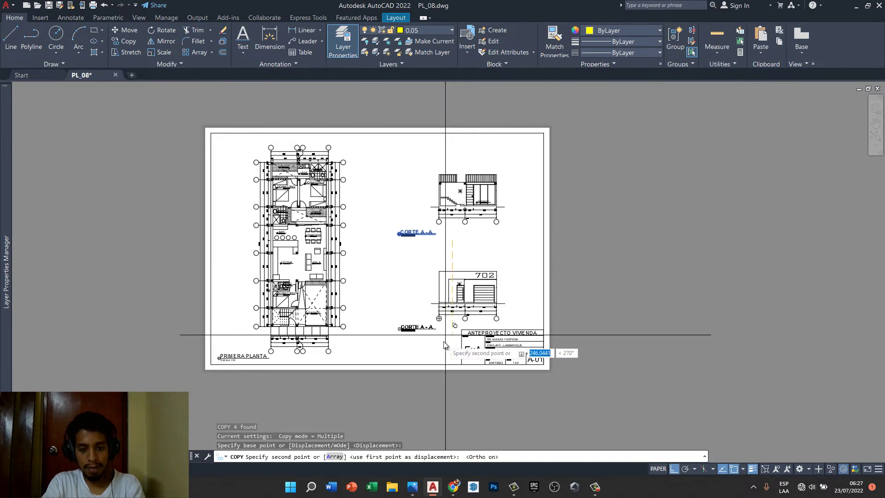
pyautogui.scroll(5, 450, 330)
pyautogui.click(450, 322)
pyautogui.press('Escape')
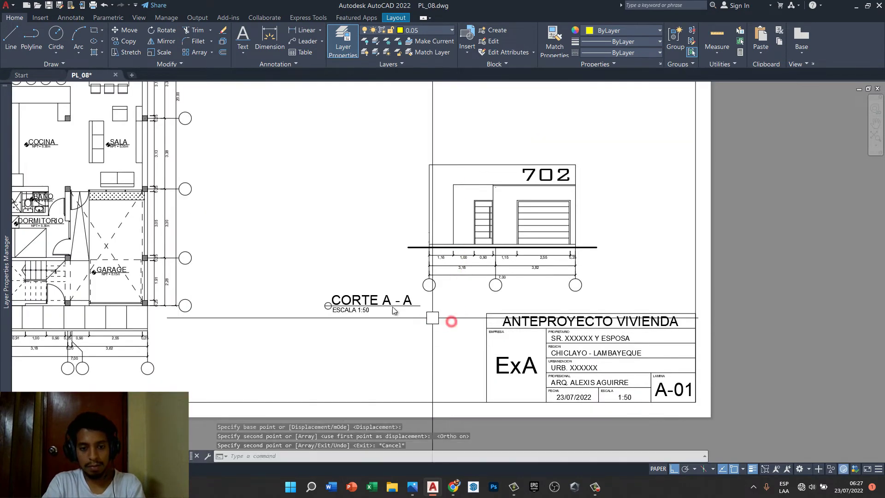
pyautogui.scroll(2, 355, 300)
# - Change the copied label to ELEVACION and regenerate the layout
pyautogui.doubleClick(355, 299)
pyautogui.write('ELE')
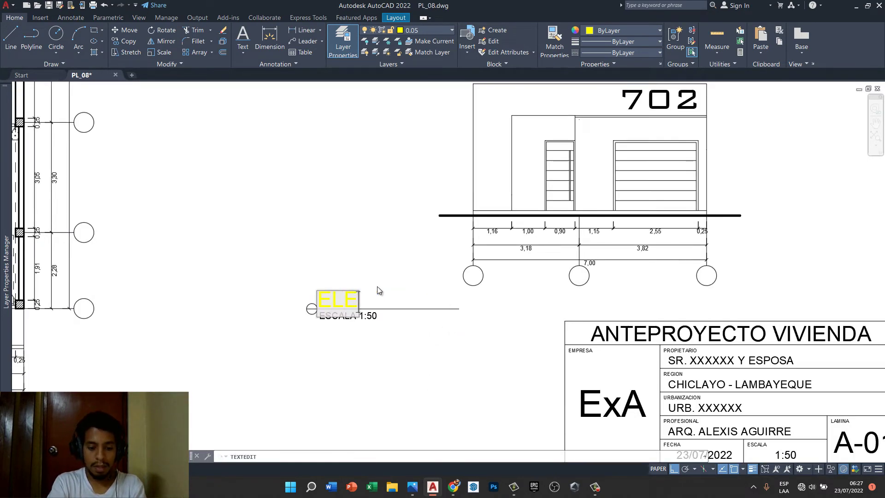
pyautogui.write('VACION')
pyautogui.press('Return')
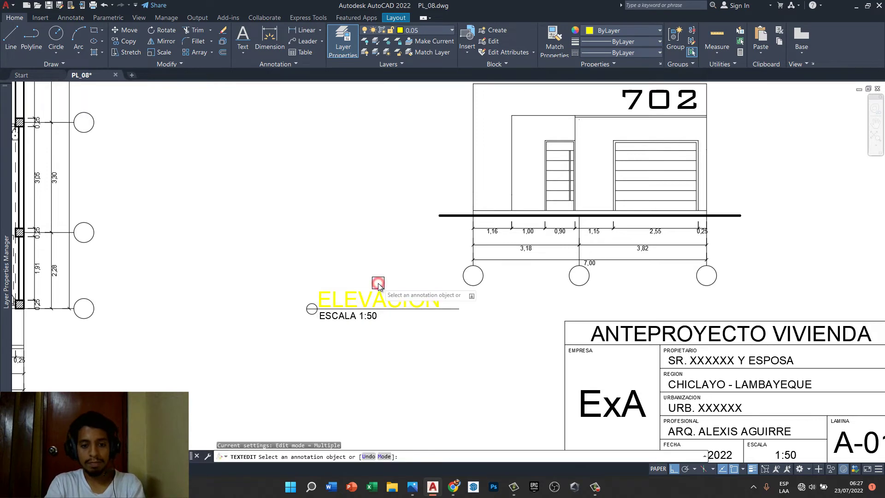
pyautogui.press('Escape')
pyautogui.write('REGEN')
pyautogui.press('Return')
pyautogui.scroll(-3, 369, 284)
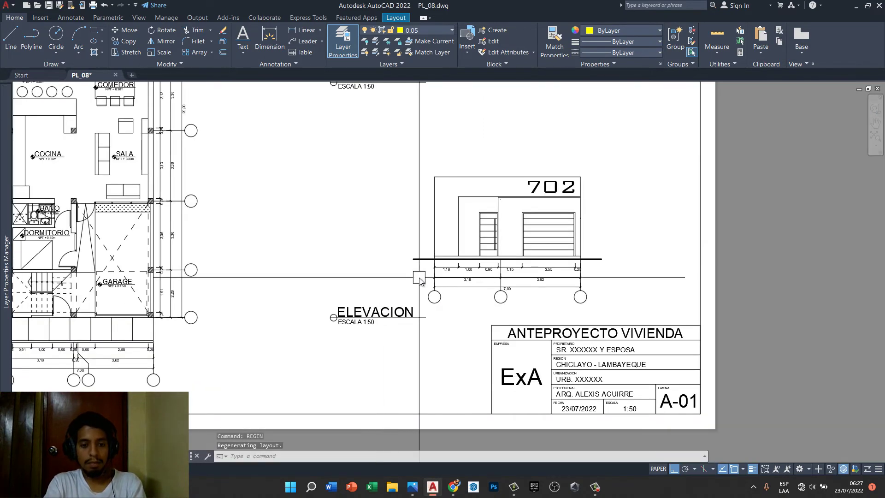
pyautogui.scroll(-2, 418, 271)
pyautogui.scroll(-3, 430, 259)
pyautogui.scroll(2, 429, 258)
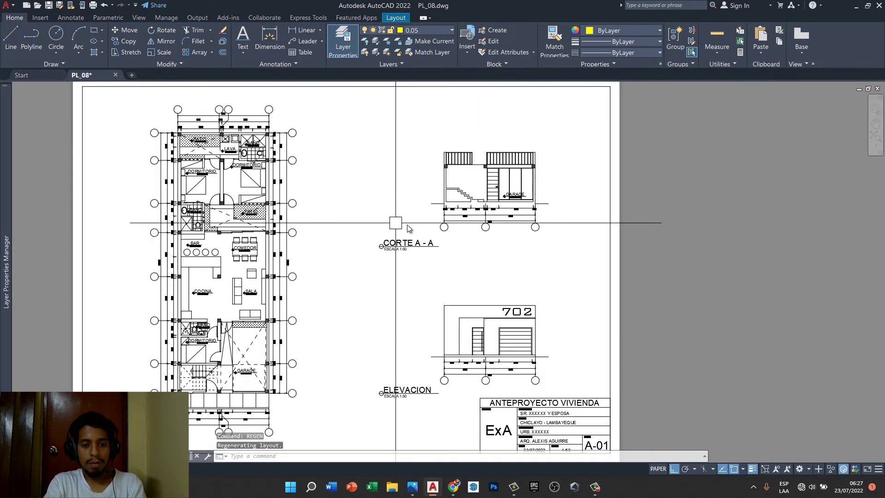
pyautogui.scroll(4, 413, 232)
pyautogui.scroll(-3, 401, 238)
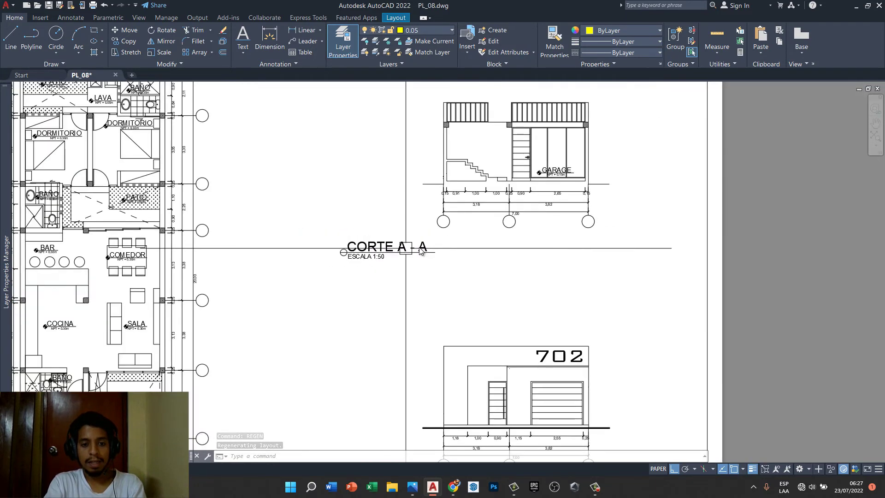
pyautogui.scroll(-2, 401, 242)
pyautogui.scroll(-2, 322, 310)
pyautogui.scroll(2, 258, 313)
pyautogui.scroll(2, 300, 318)
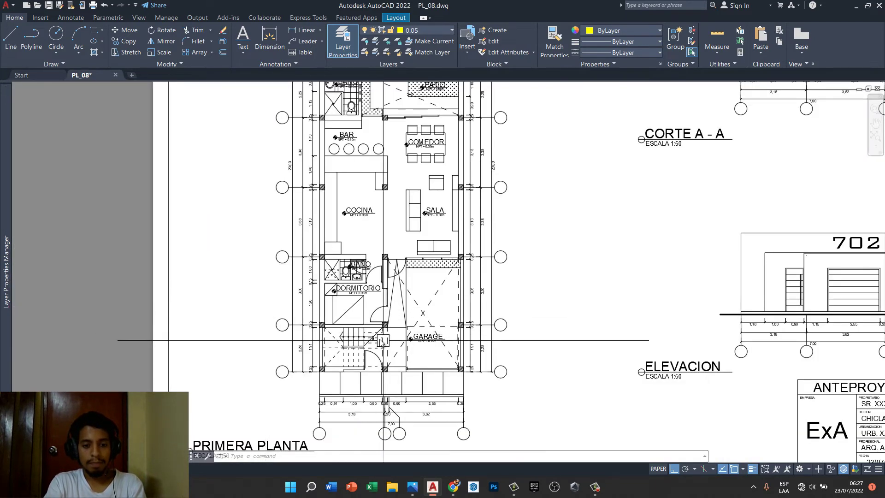
pyautogui.scroll(2, 374, 323)
pyautogui.scroll(2, 384, 321)
# - Draw the horizontal cut line from the stair-wall intersection past the right axis, with a right end tick
pyautogui.scroll(2, 381, 321)
pyautogui.press('l')
pyautogui.press('space')
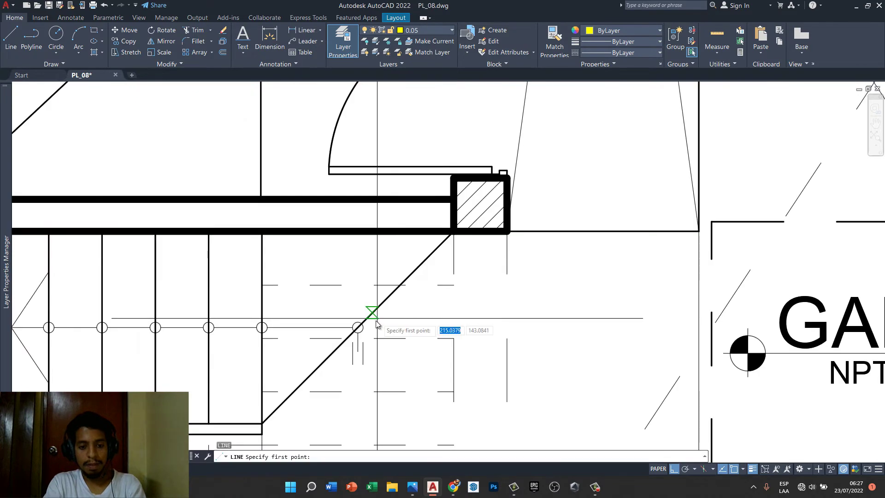
pyautogui.scroll(2, 334, 332)
pyautogui.click(334, 333)
pyautogui.press('Escape')
pyautogui.press('space')
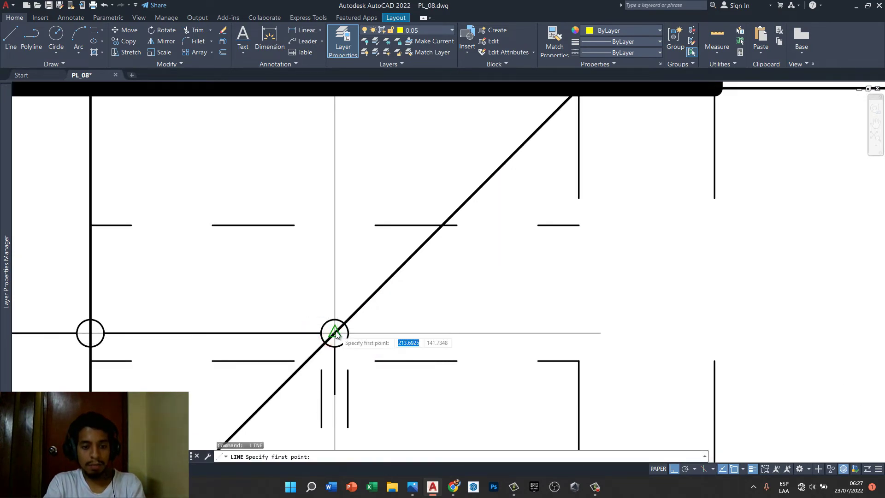
pyautogui.click(334, 333)
pyautogui.scroll(-3, 335, 331)
pyautogui.scroll(-2, 454, 306)
pyautogui.scroll(-1, 533, 336)
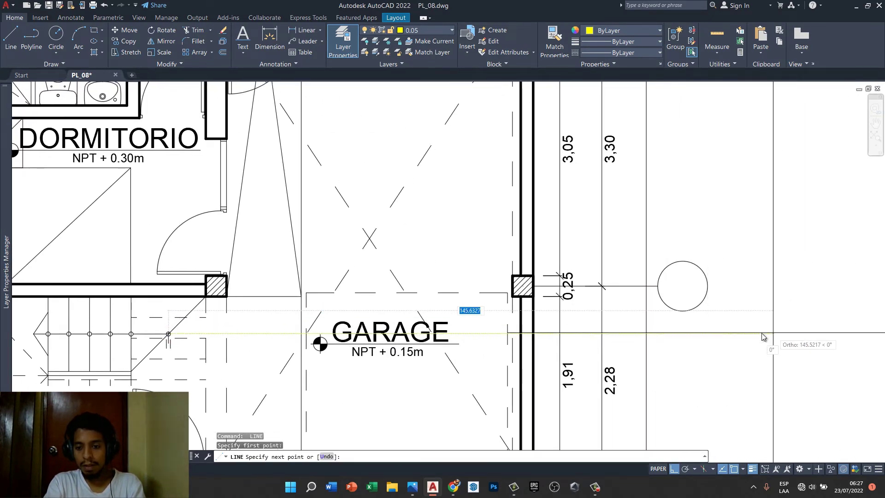
pyautogui.moveTo(736, 338); pyautogui.dragTo(611, 375, button='middle')
pyautogui.click(615, 371)
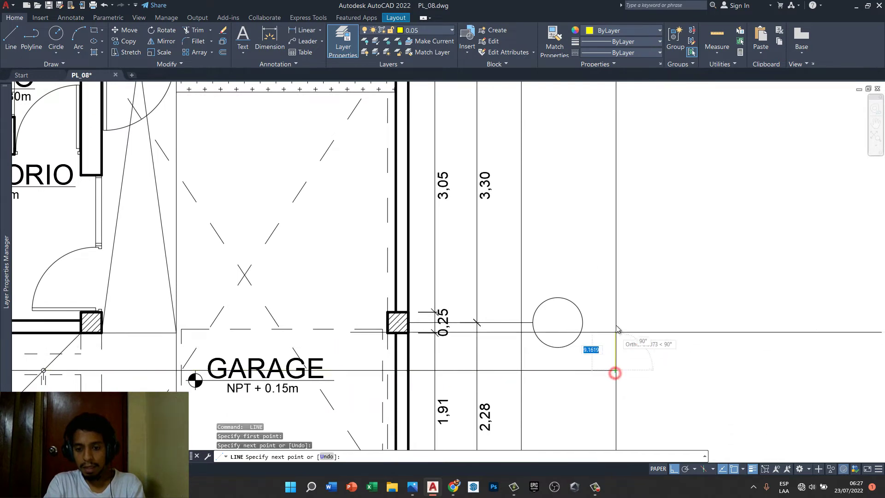
pyautogui.click(620, 297)
pyautogui.scroll(-3, 621, 298)
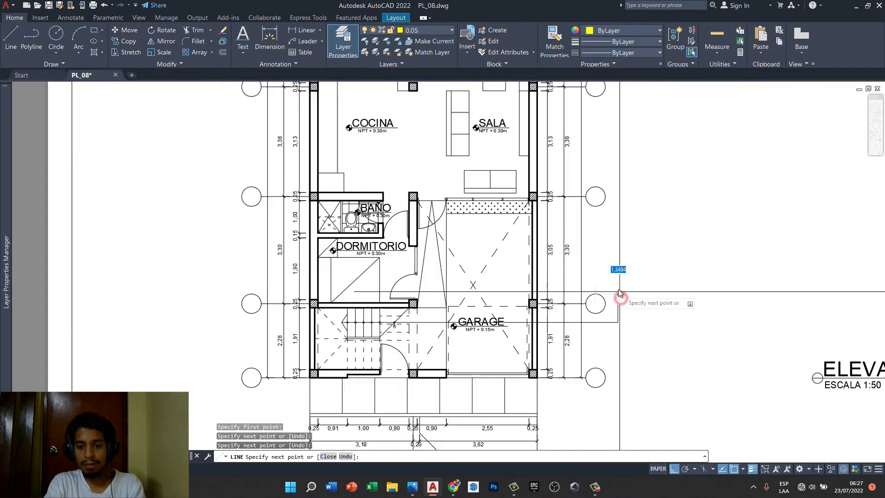
pyautogui.scroll(-2, 621, 298)
pyautogui.scroll(2, 507, 314)
pyautogui.press('Escape')
# - Stretch the cut line's left end past the left axis and add the left end tick
pyautogui.click(485, 313)
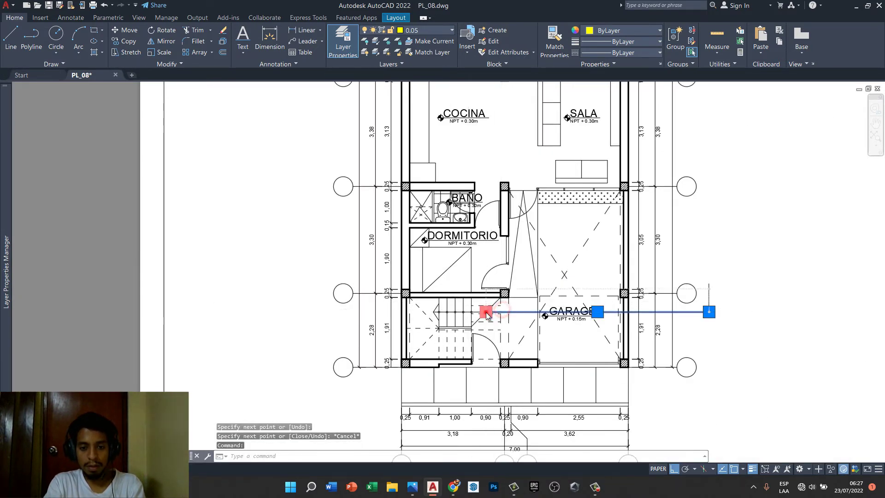
pyautogui.click(486, 312)
pyautogui.scroll(5, 332, 313)
pyautogui.scroll(-3, 329, 317)
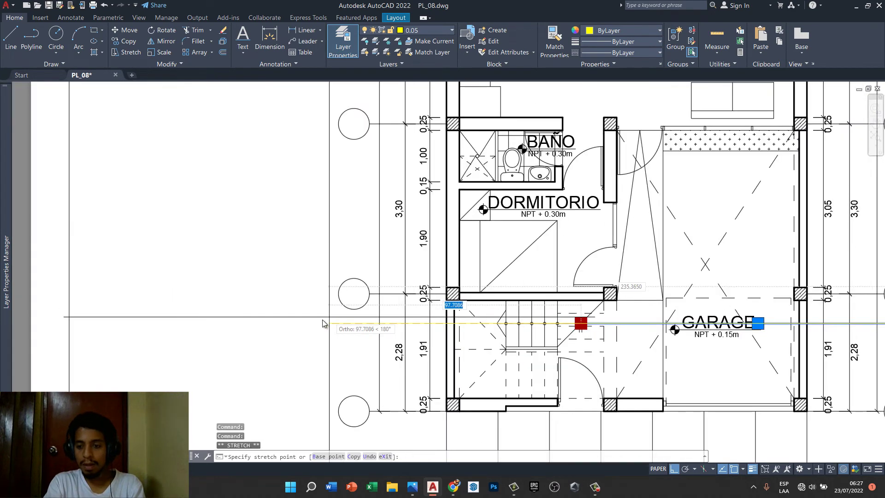
pyautogui.moveTo(305, 325); pyautogui.dragTo(251, 333, button='middle')
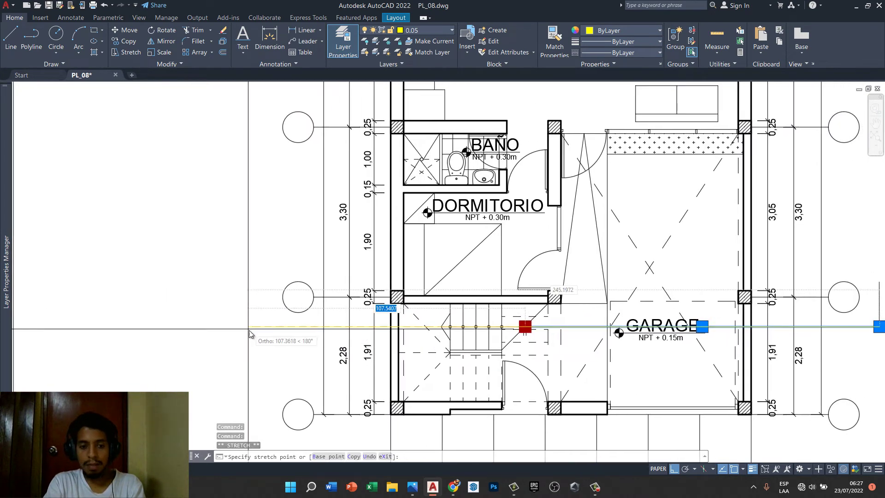
pyautogui.click(266, 337)
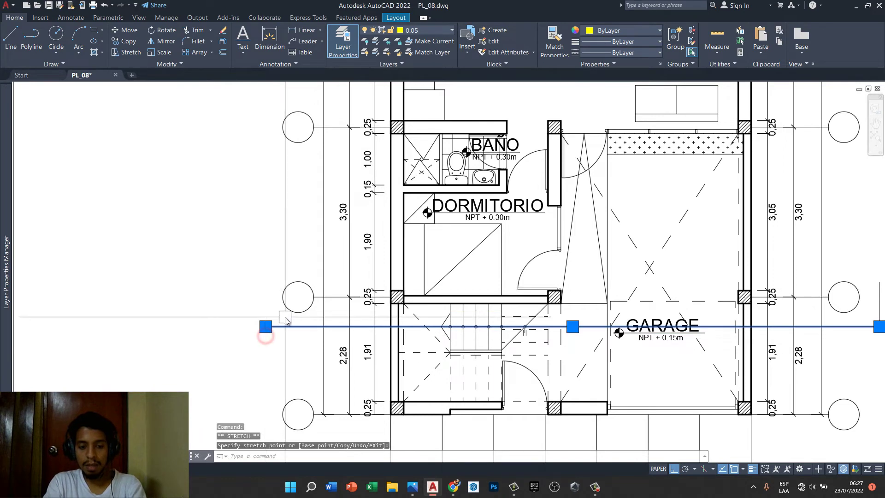
pyautogui.write('l')
pyautogui.press('Return')
pyautogui.click(267, 326)
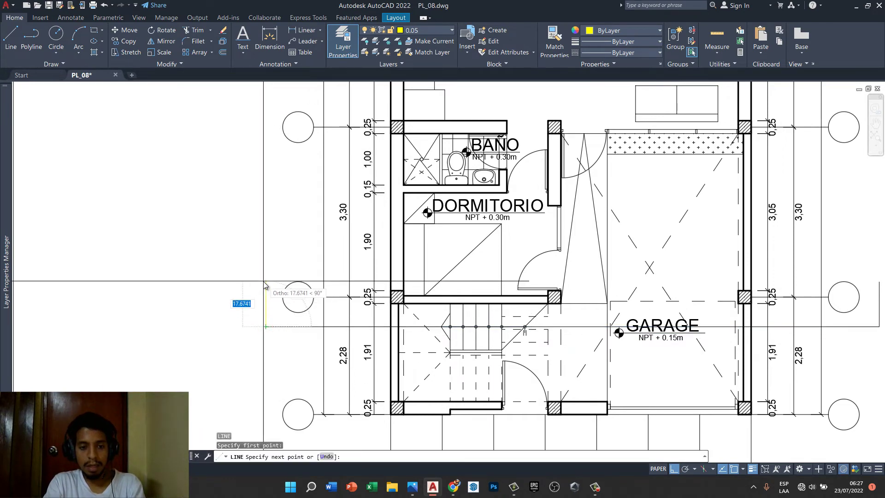
pyautogui.press('Escape')
pyautogui.press('Escape')
pyautogui.press('Escape')
# - Join the cut line and its end ticks into one polyline
pyautogui.scroll(-4, 263, 282)
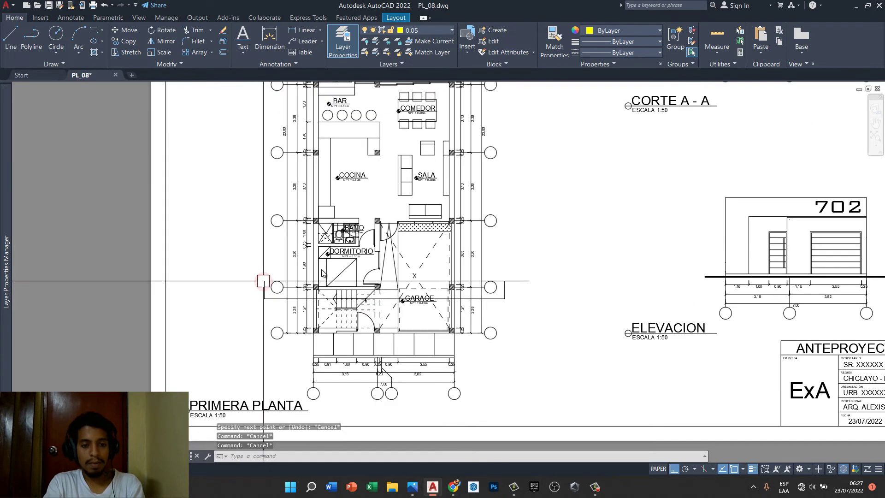
pyautogui.scroll(2, 374, 302)
pyautogui.click(374, 301)
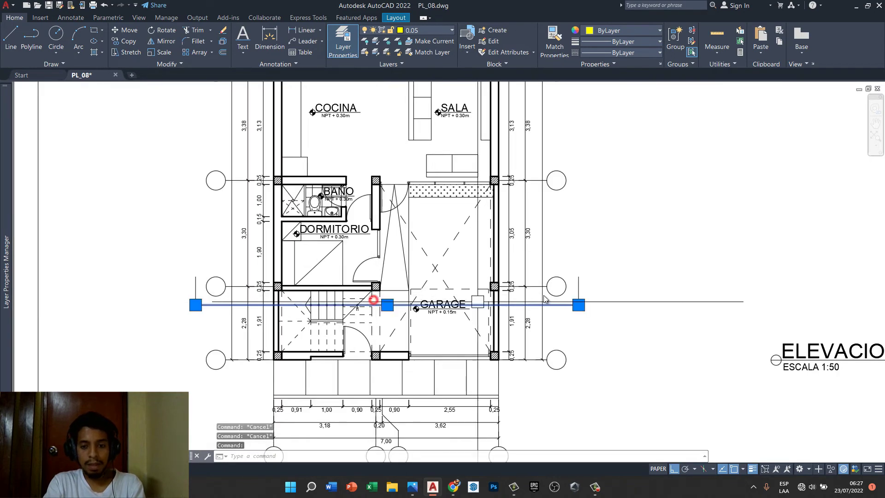
pyautogui.click(573, 282)
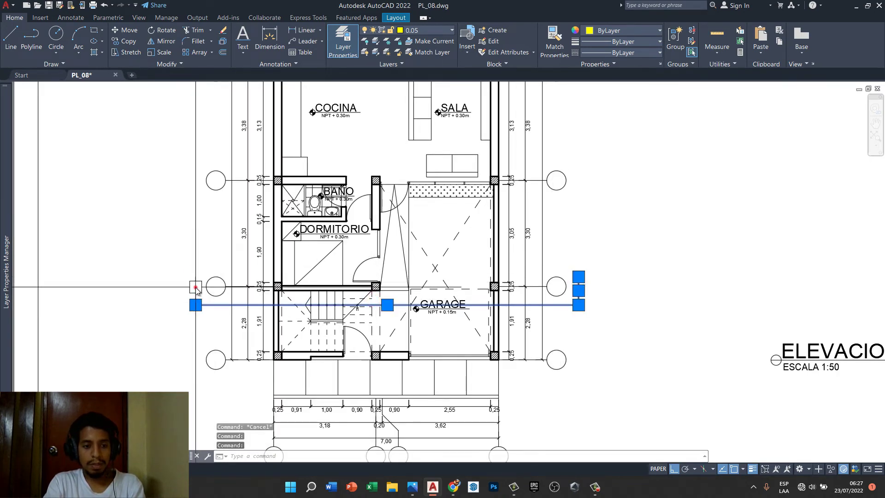
pyautogui.write('J')
pyautogui.rightClick(190, 282)
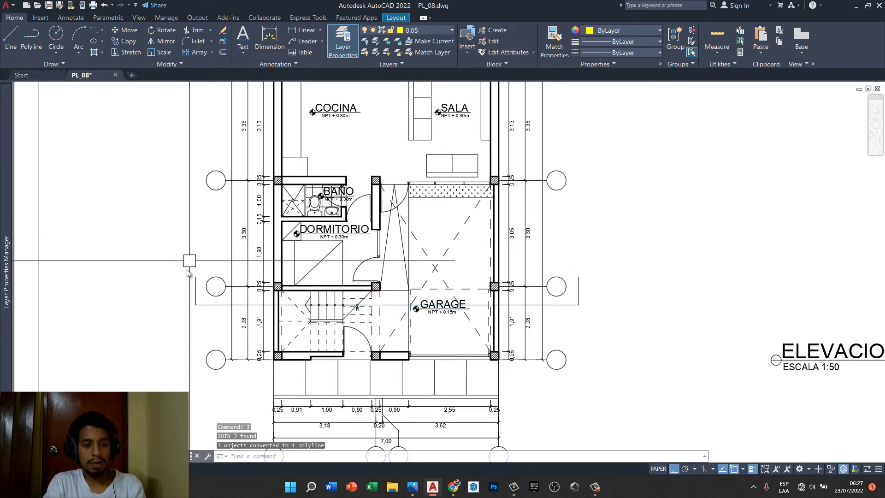
# - Load the ACAD_ISO04W100 long-dash dot linetype into the drawing
pyautogui.click(604, 53)
pyautogui.click(599, 111)
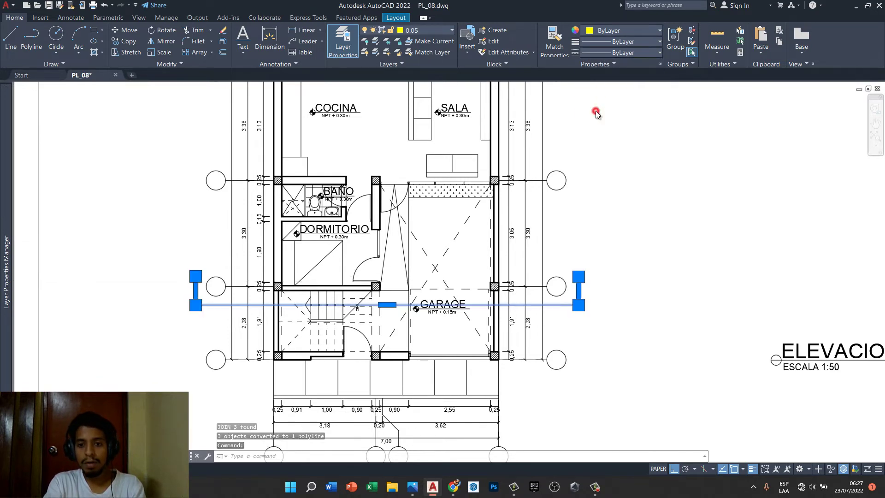
pyautogui.click(515, 164)
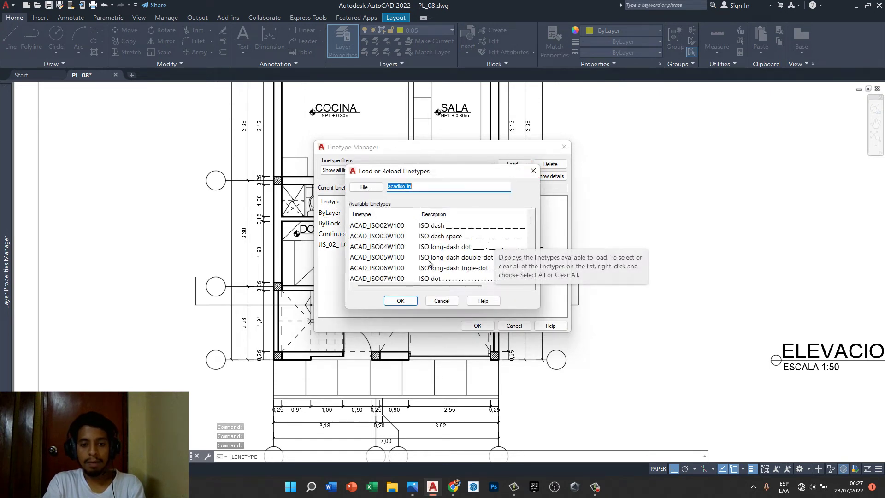
pyautogui.click(451, 249)
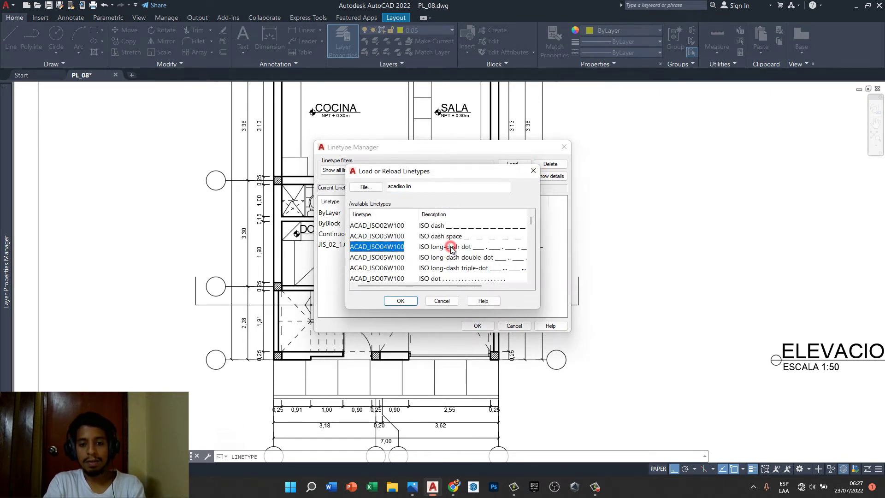
pyautogui.click(399, 300)
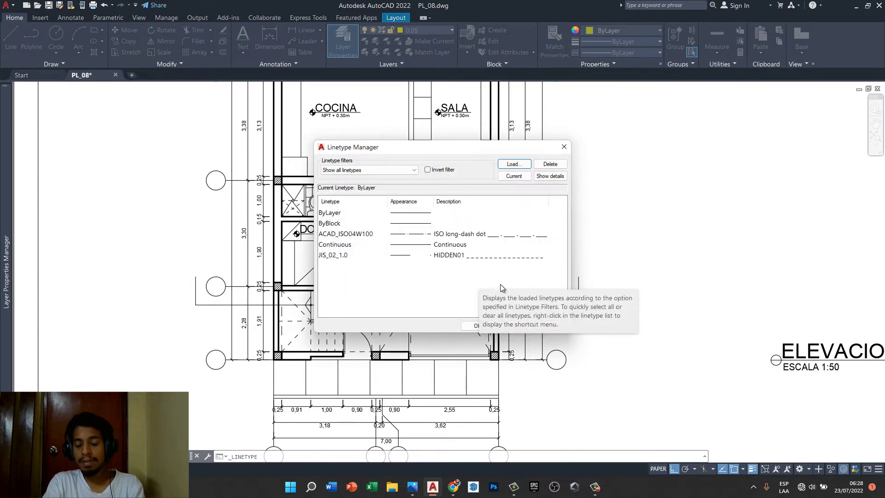
pyautogui.click(471, 328)
# - Assign ACAD_ISO04W100 to the section cut line and set its linetype scale to 0.7
pyautogui.click(555, 305)
pyautogui.click(622, 53)
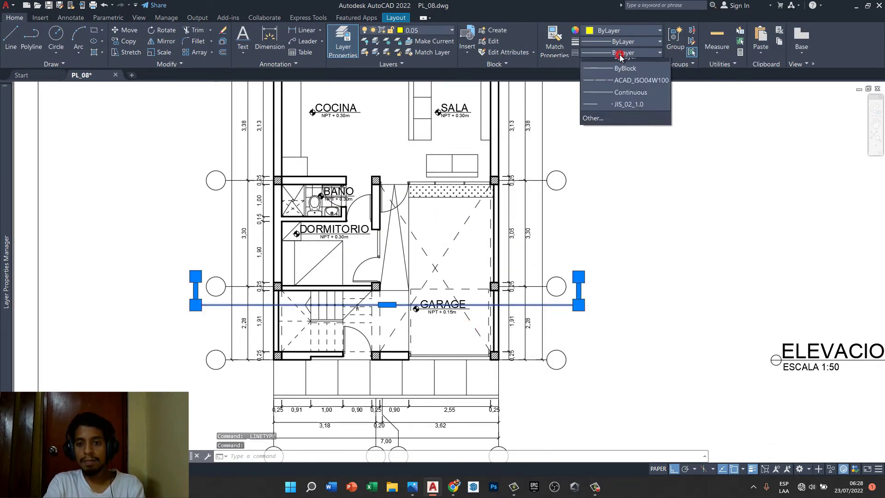
pyautogui.click(617, 81)
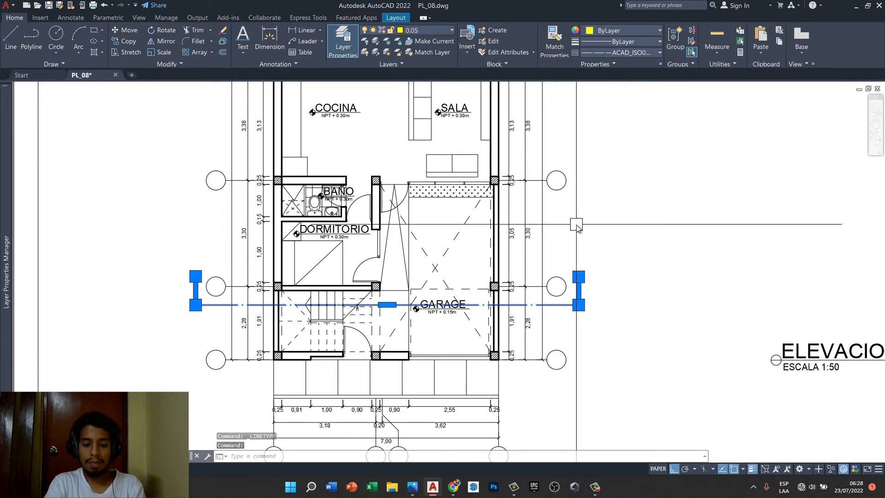
pyautogui.write('PROP')
pyautogui.press('Return')
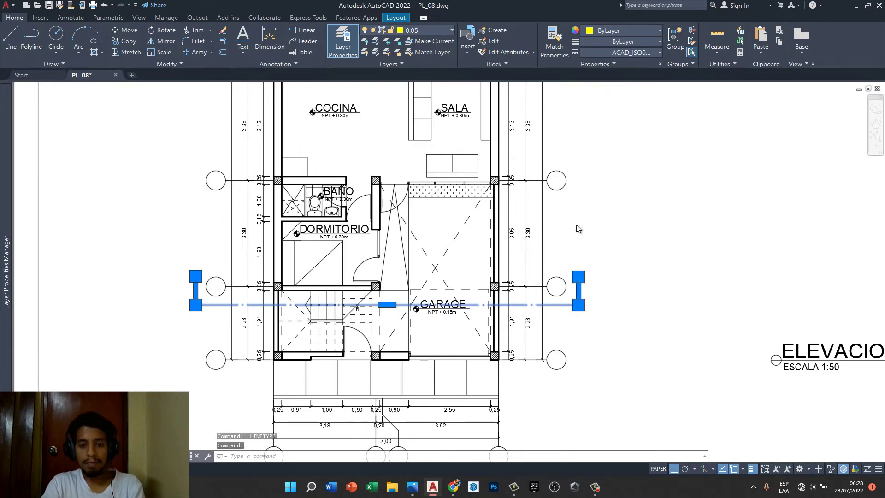
pyautogui.click(106, 90)
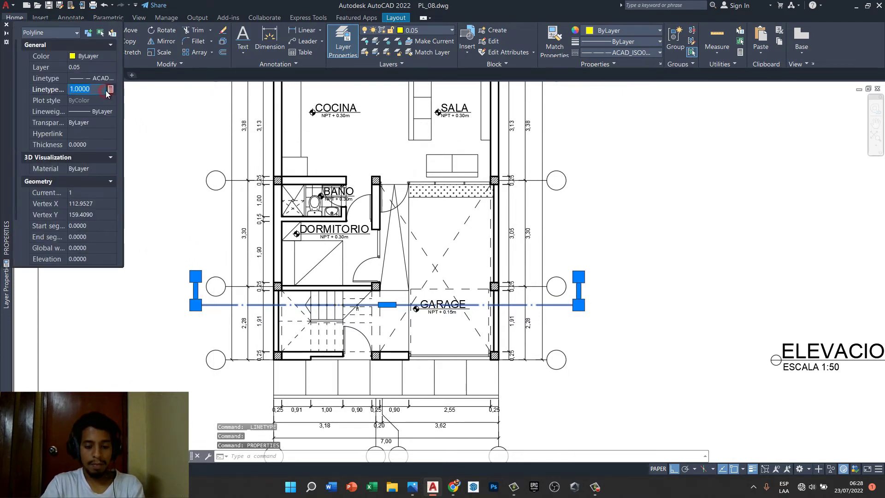
pyautogui.write('.7')
pyautogui.press('Return')
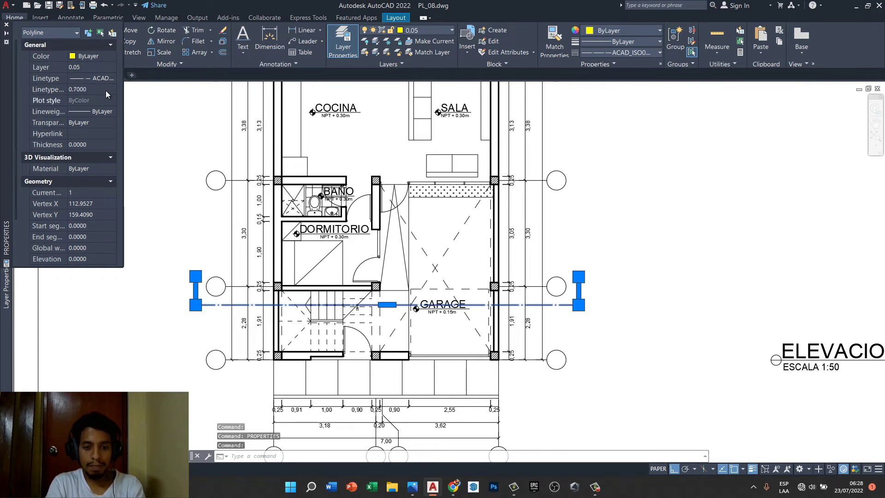
pyautogui.hotkey('ctrl', '1')
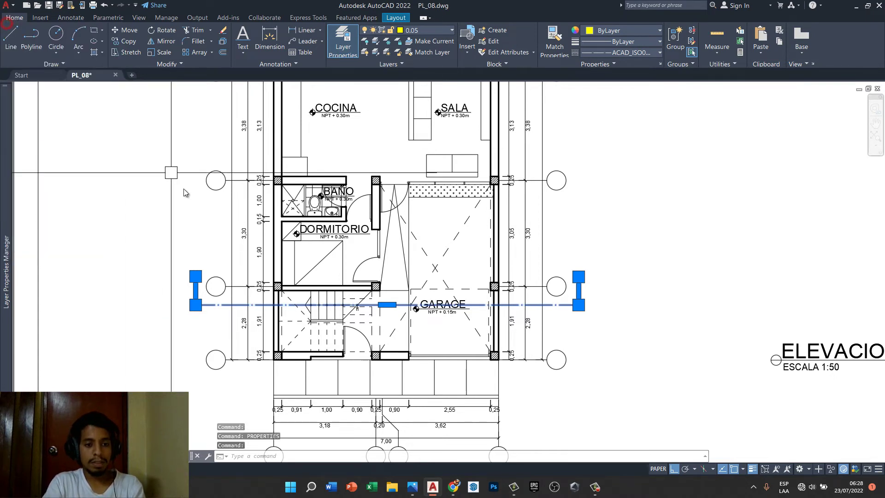
pyautogui.press('Escape')
pyautogui.scroll(1, 414, 325)
# - Move the GARAGE label and its level marker to a new spot, with Ortho and Osnap off
pyautogui.scroll(1, 413, 325)
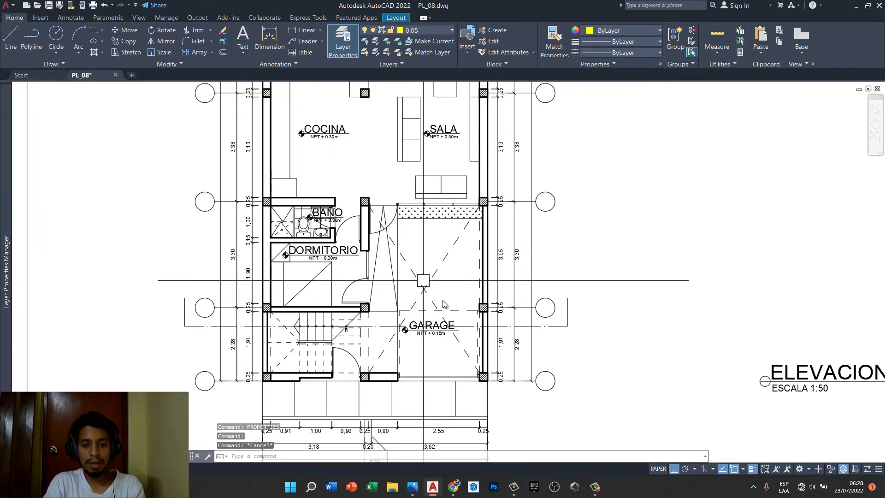
pyautogui.scroll(3, 414, 326)
pyautogui.click(324, 306)
pyautogui.click(505, 369)
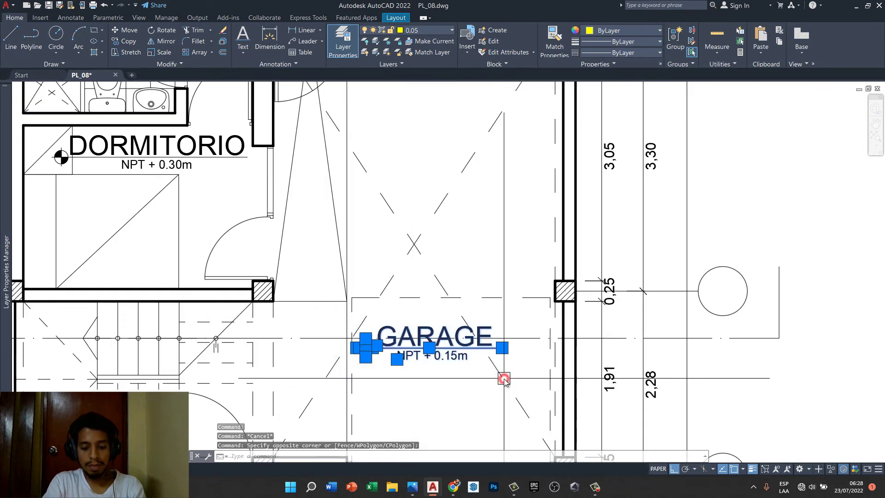
pyautogui.write('m')
pyautogui.press('Return')
pyautogui.click(496, 365)
pyautogui.moveTo(513, 212); pyautogui.dragTo(477, 295, button='middle')
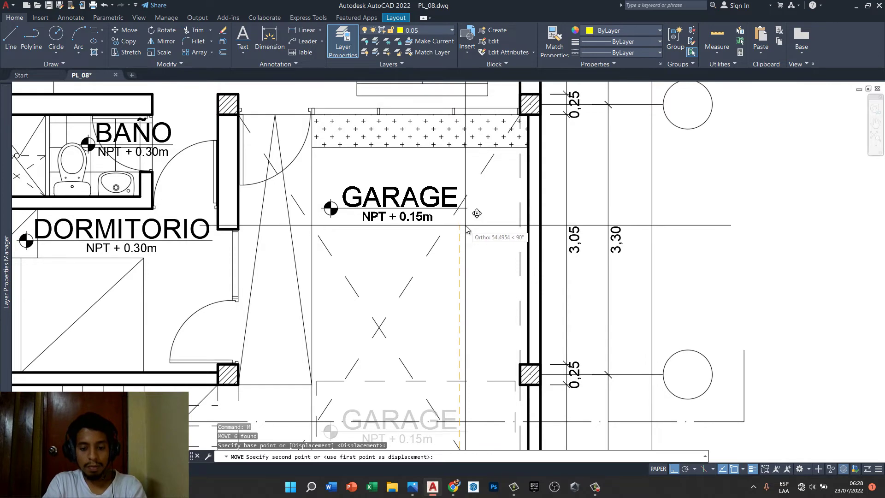
pyautogui.scroll(2, 467, 229)
pyautogui.press('F8')
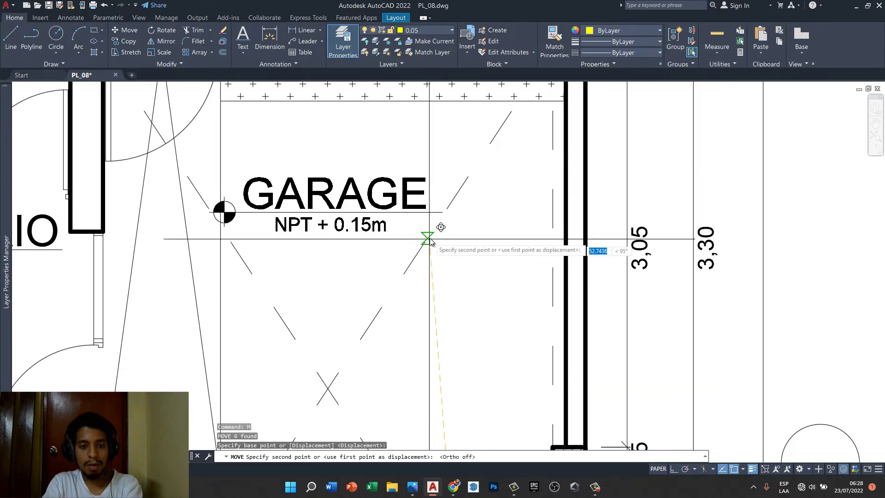
pyautogui.press('F3')
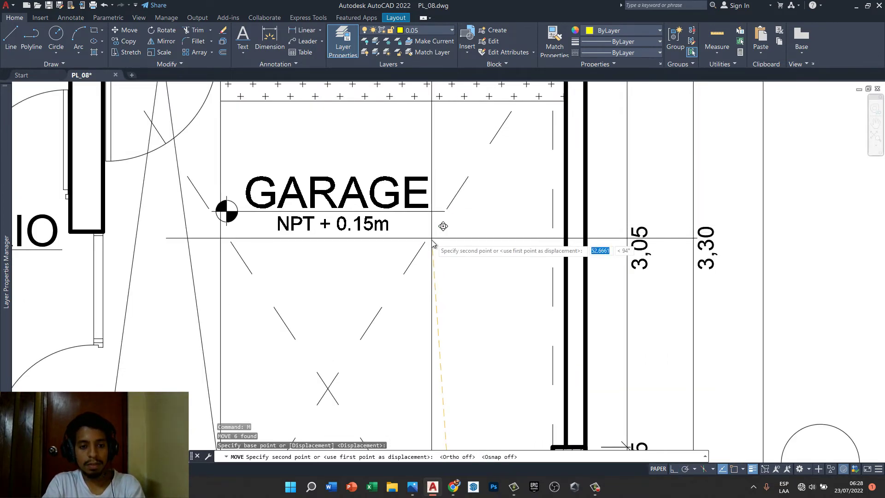
pyautogui.click(431, 238)
# - Move the GARAGE label lower in the garage, clear of the section cut line
pyautogui.scroll(-3, 431, 239)
pyautogui.scroll(3, 436, 203)
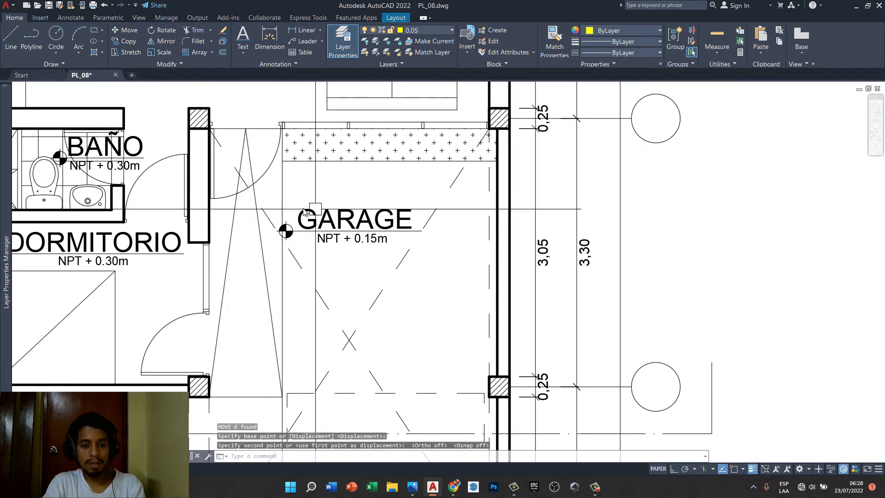
pyautogui.click(268, 198)
pyautogui.click(446, 267)
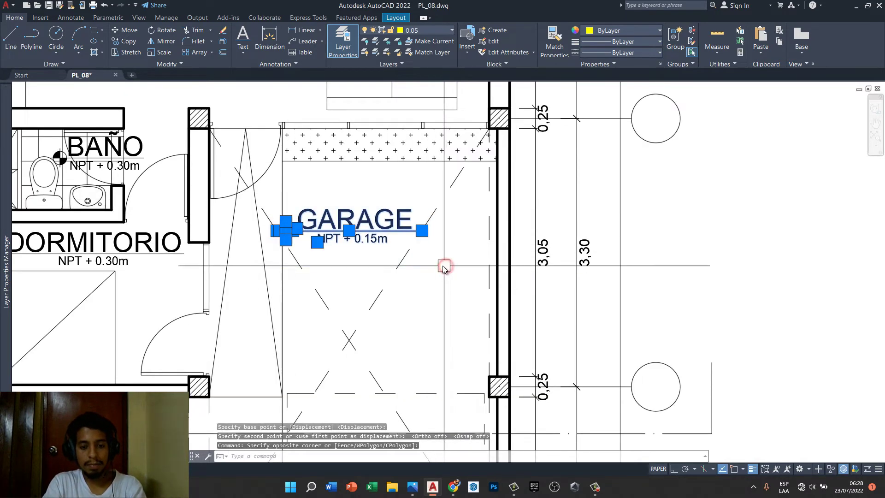
pyautogui.write('m')
pyautogui.press('Return')
pyautogui.click(444, 266)
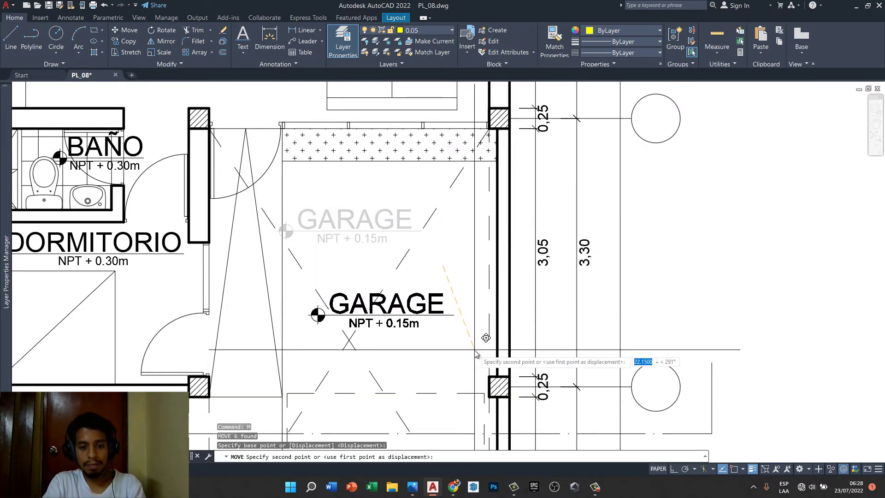
pyautogui.click(476, 354)
pyautogui.scroll(-2, 475, 351)
pyautogui.moveTo(503, 300); pyautogui.dragTo(512, 275, button='middle')
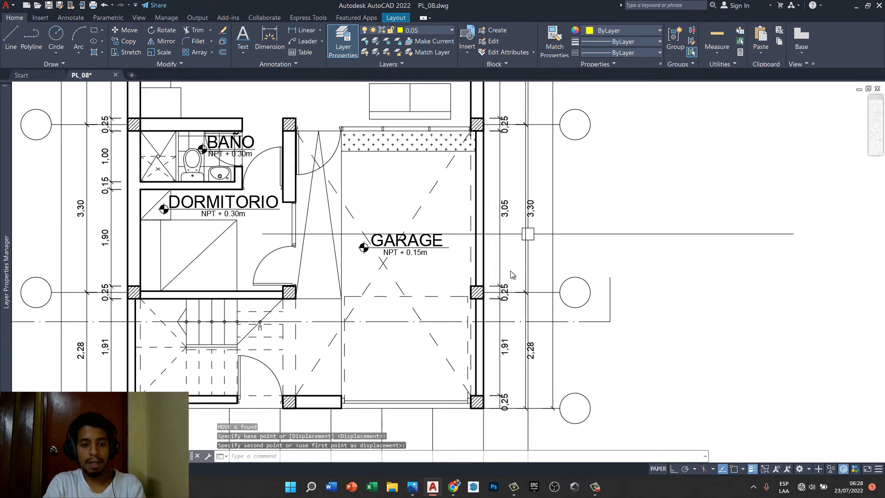
pyautogui.scroll(-3, 511, 275)
pyautogui.scroll(-2, 511, 275)
pyautogui.scroll(5, 659, 227)
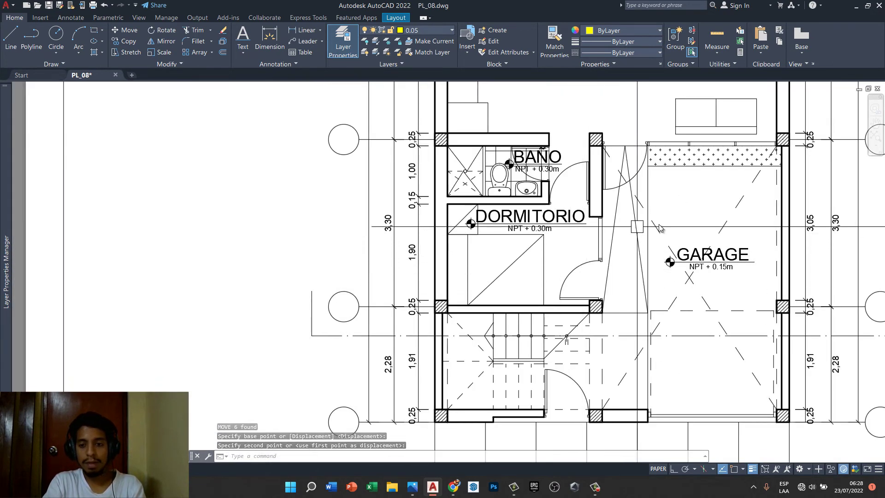
# - Copy the GARAGE text to the left of the plan and change it to read 'A'
pyautogui.click(698, 251)
pyautogui.write('CP')
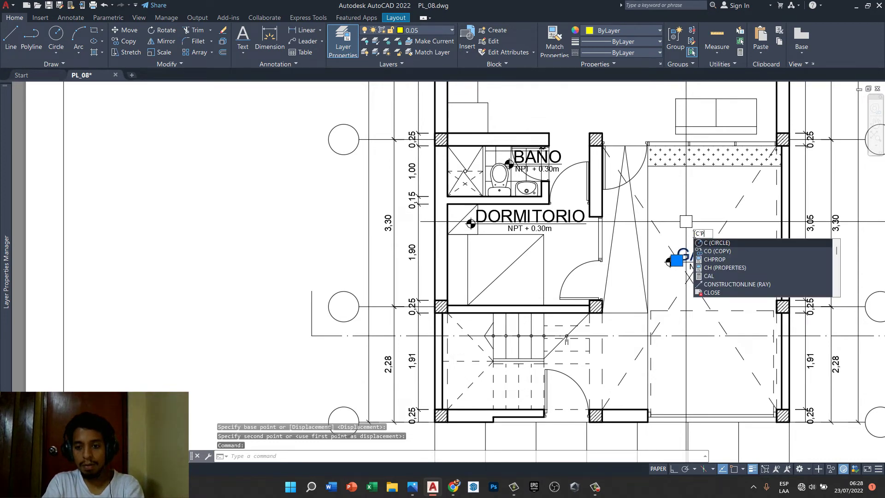
pyautogui.press('Return')
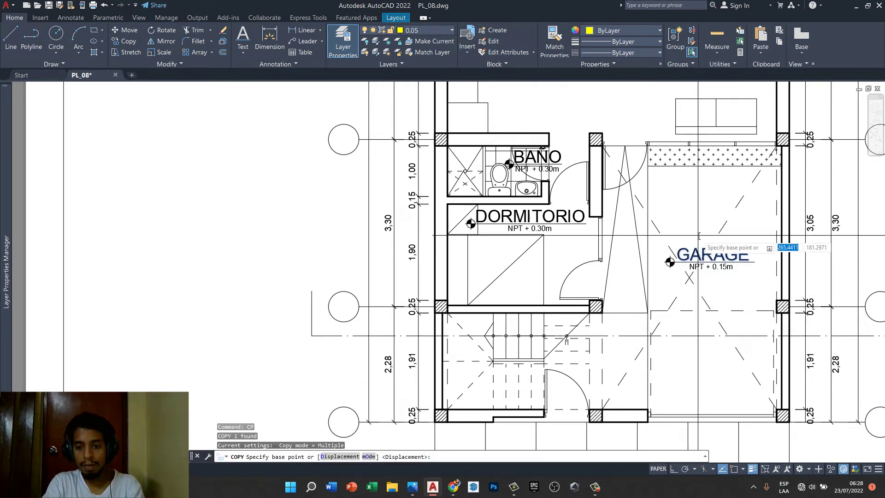
pyautogui.click(699, 253)
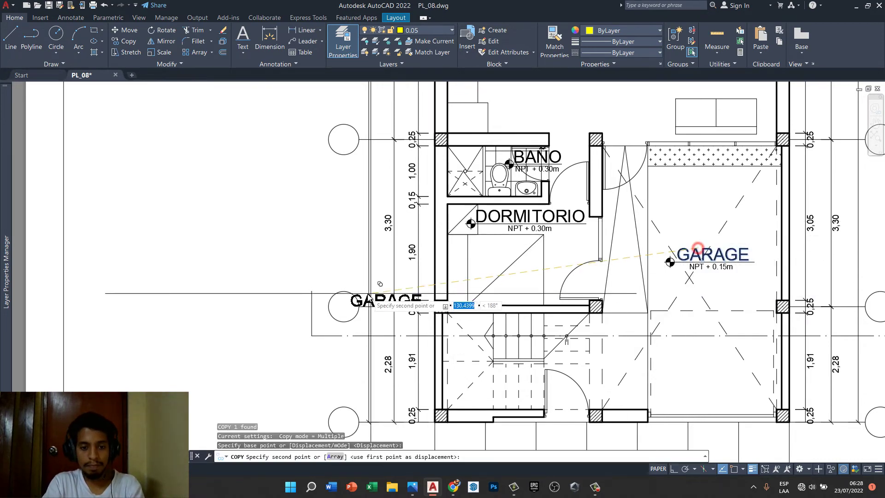
pyautogui.scroll(4, 343, 279)
pyautogui.click(301, 257)
pyautogui.press('Escape')
pyautogui.doubleClick(291, 272)
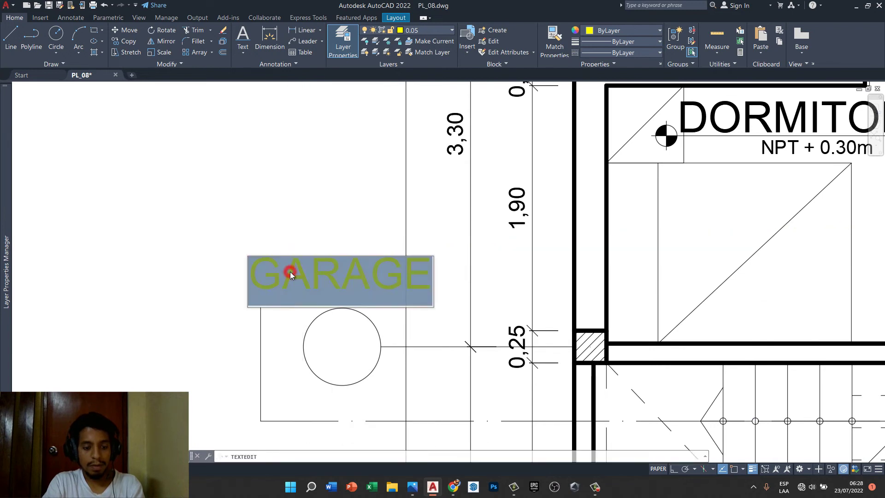
pyautogui.write('A')
pyautogui.click(295, 216)
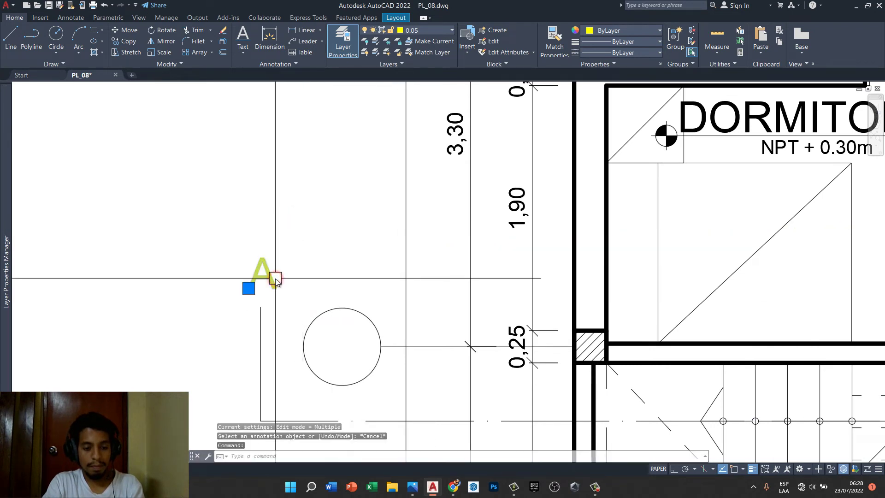
# - Scale the 'A' label down and move it beside the left end of the cut line
pyautogui.write('sc')
pyautogui.press('Return')
pyautogui.click(275, 279)
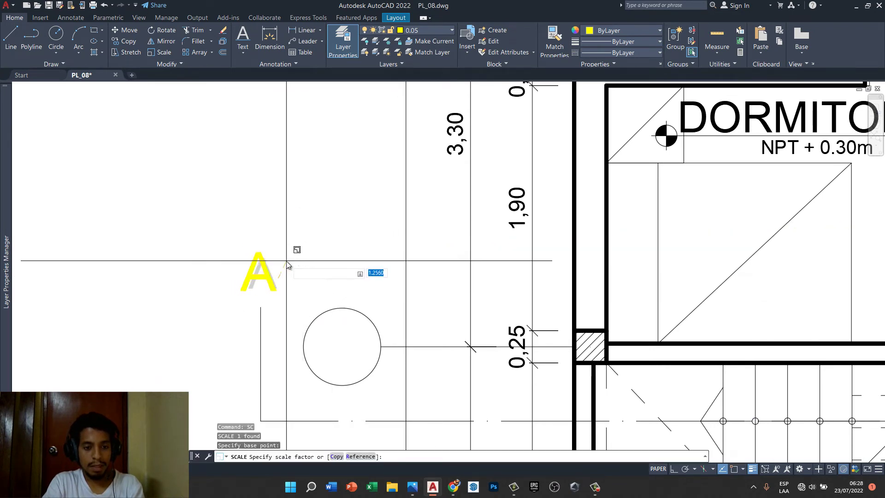
pyautogui.click(287, 260)
pyautogui.write('m')
pyautogui.press('Return')
pyautogui.click(299, 254)
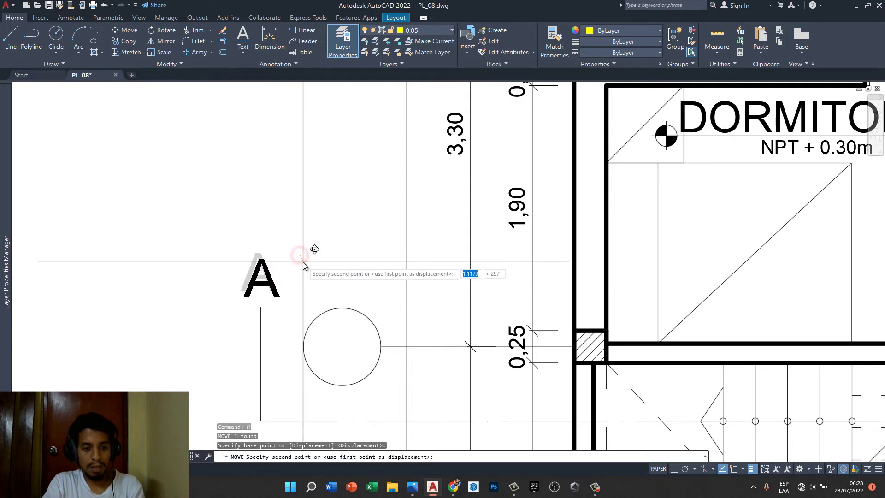
pyautogui.click(302, 261)
# - Copy the 'A' label to the right end of the section cut line, with Osnap back on
pyautogui.click(274, 282)
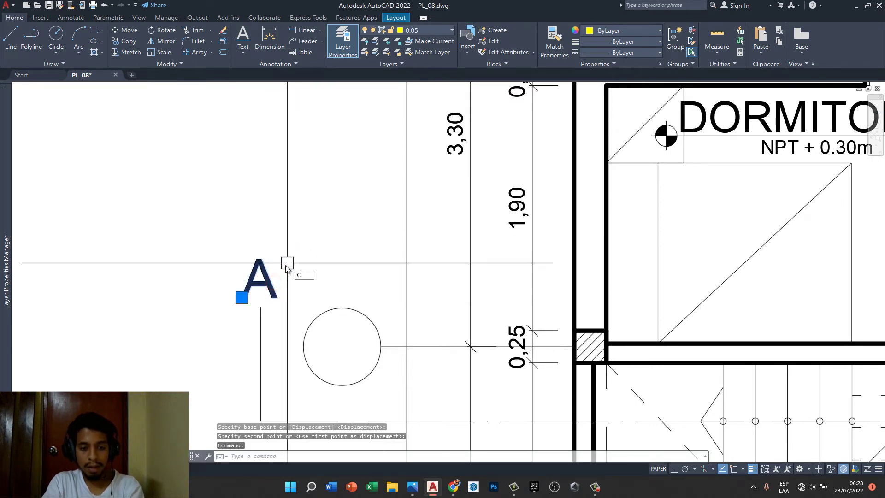
pyautogui.write('cp')
pyautogui.press('Return')
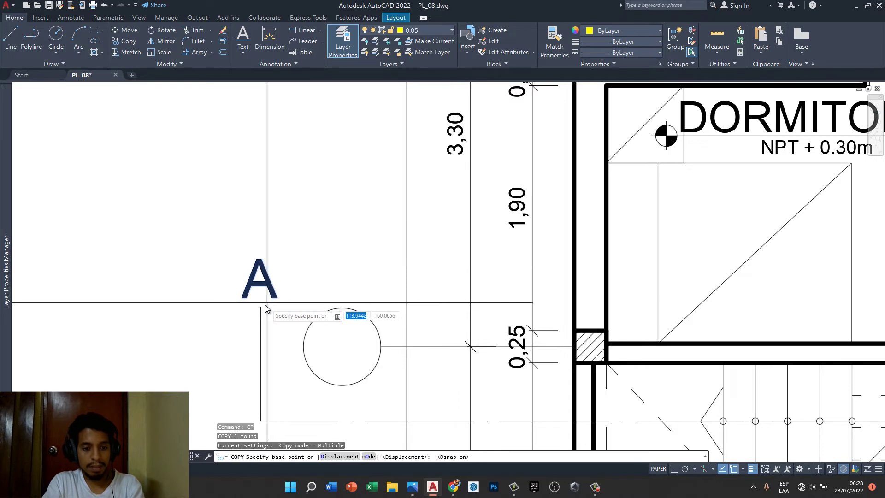
pyautogui.press('F3')
pyautogui.click(262, 304)
pyautogui.scroll(-5, 263, 304)
pyautogui.moveTo(781, 322); pyautogui.dragTo(659, 339, button='middle')
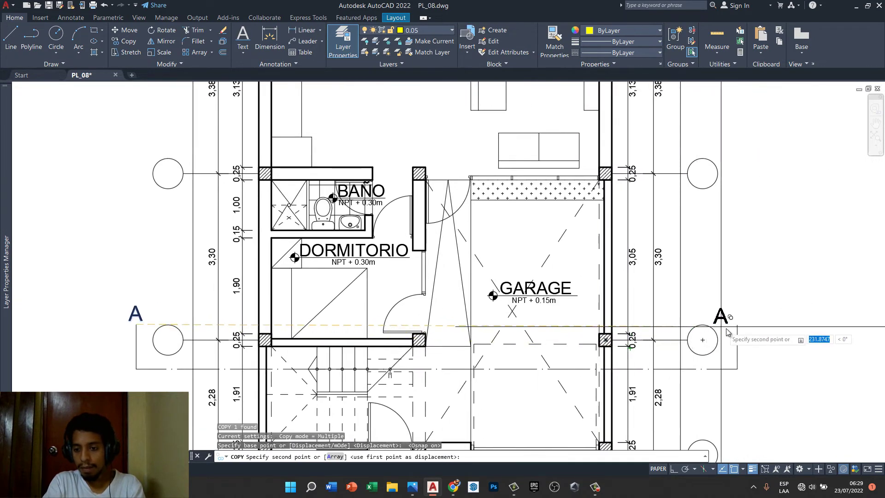
pyautogui.click(737, 326)
pyautogui.press('Escape')
pyautogui.press('Escape')
pyautogui.scroll(-5, 534, 292)
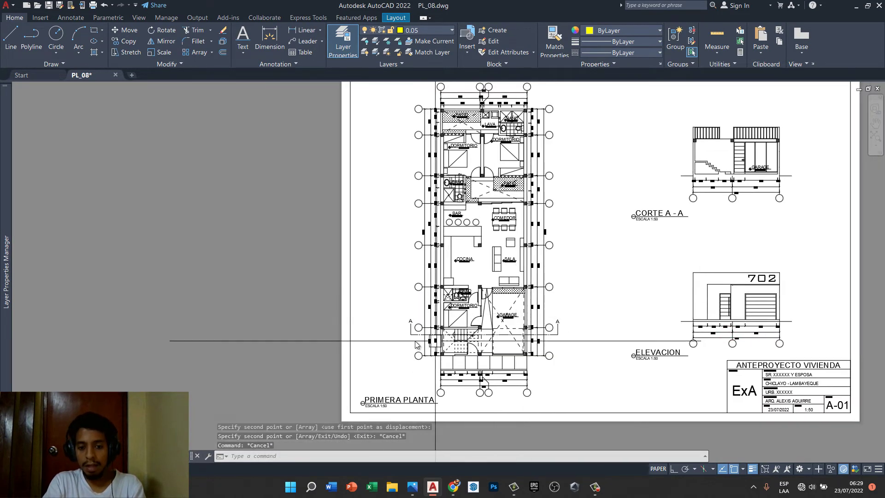
# - Review the whole sheet, save PL_08.dwg, and zoom to the top of the plan
pyautogui.moveTo(569, 293)
pyautogui.mouseDown(button='middle')
pyautogui.moveTo(417, 329)
pyautogui.moveTo(368, 305)
pyautogui.mouseUp(button='middle')
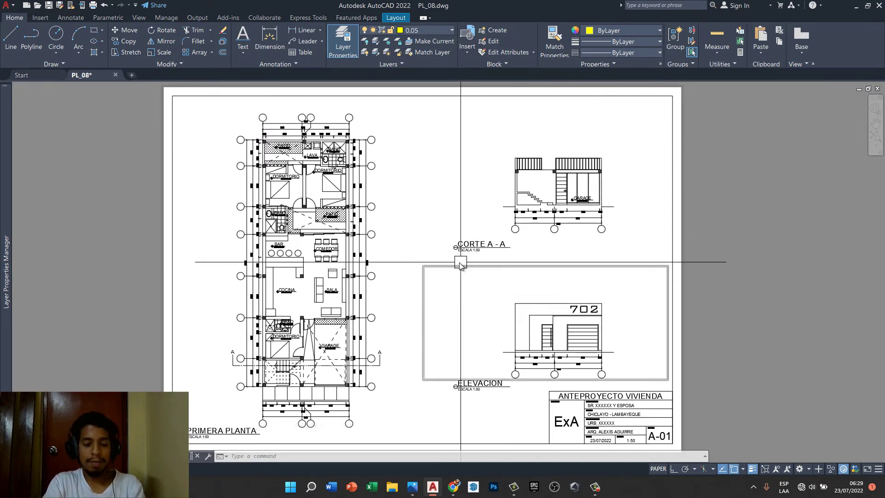
pyautogui.moveTo(459, 288); pyautogui.dragTo(463, 284, button='middle')
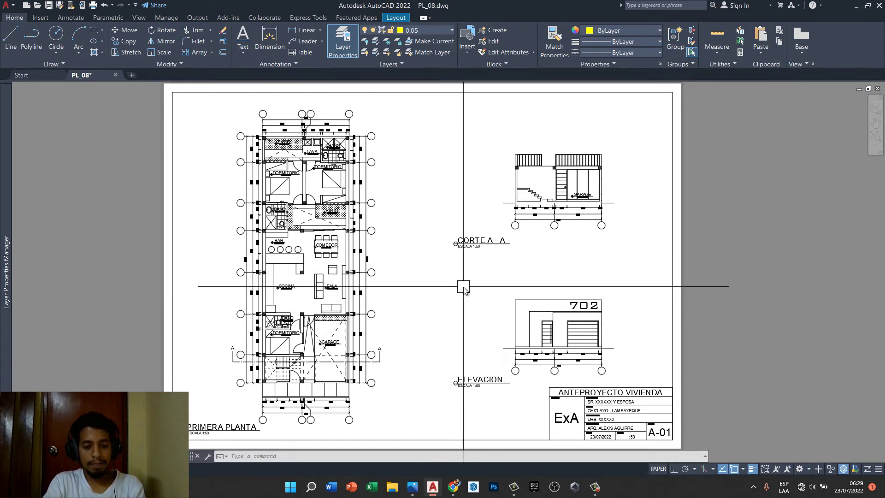
pyautogui.hotkey('ctrl', 's')
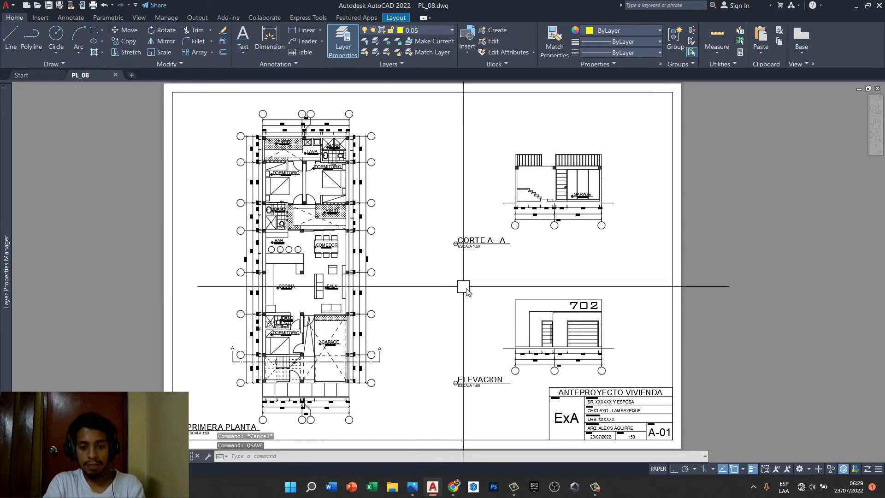
pyautogui.moveTo(458, 300); pyautogui.dragTo(470, 277, button='middle')
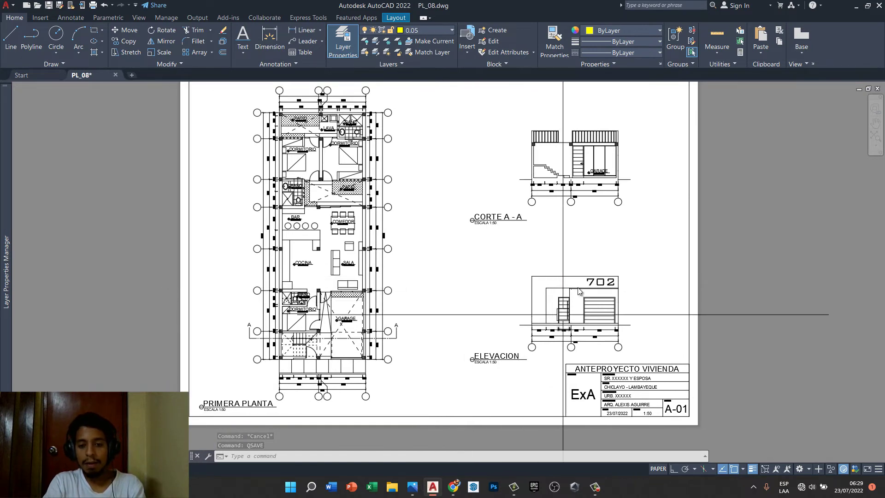
pyautogui.moveTo(422, 143); pyautogui.dragTo(482, 273, button='middle')
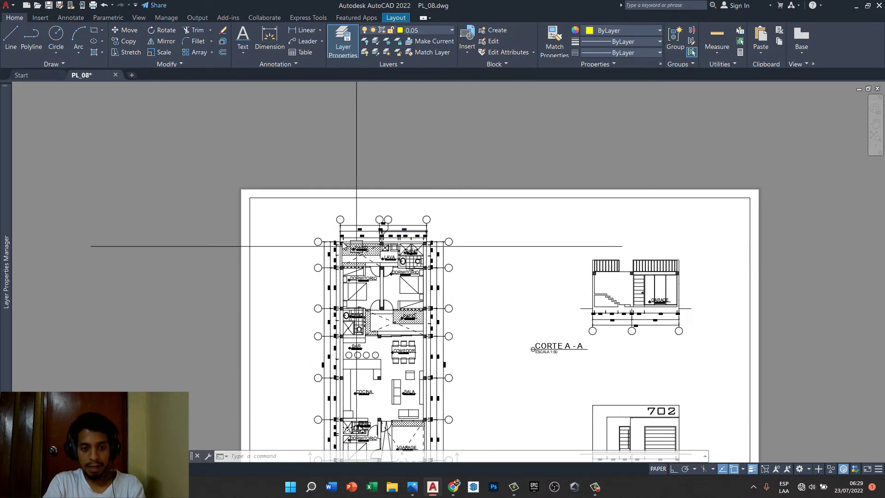
pyautogui.scroll(5, 316, 242)
pyautogui.scroll(4, 312, 237)
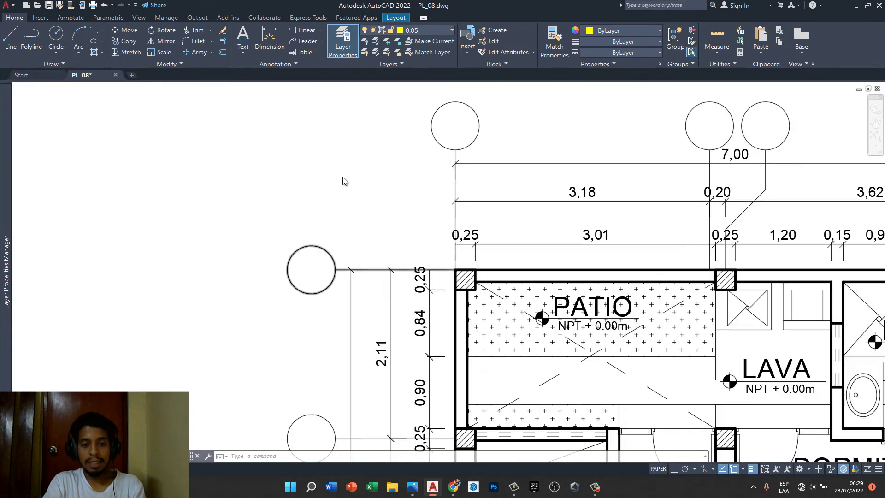
pyautogui.scroll(-2, 342, 177)
# - Edit the EJE 2 bubble block and add single-line text '1'
pyautogui.doubleClick(318, 220)
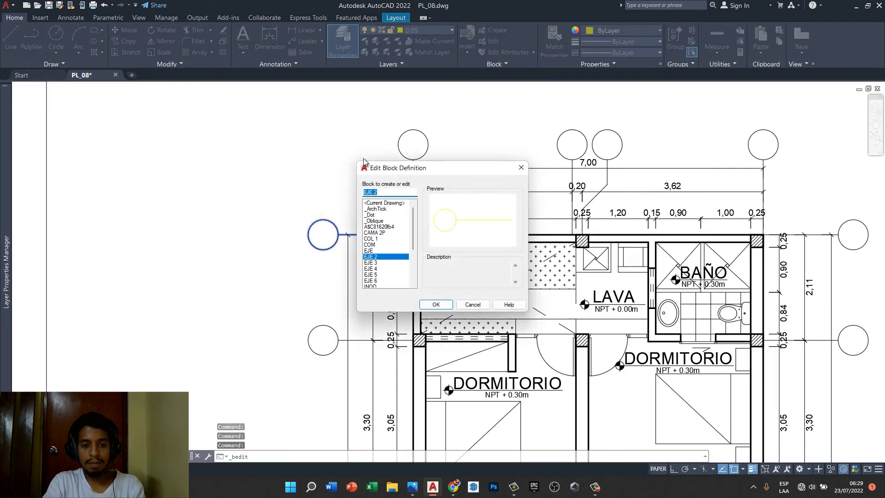
pyautogui.click(436, 304)
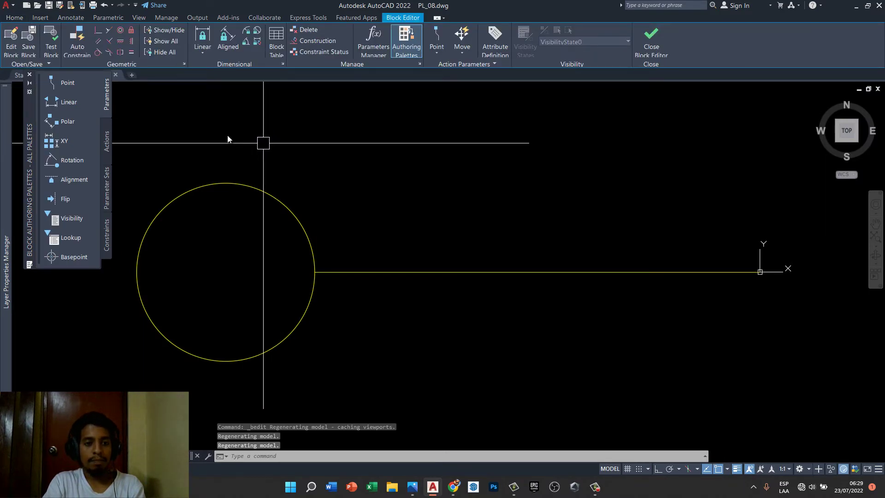
pyautogui.click(23, 16)
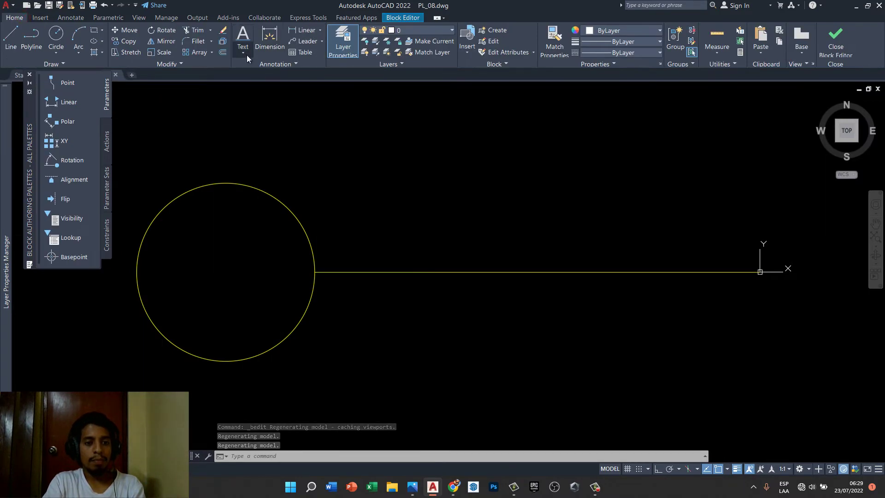
pyautogui.click(263, 87)
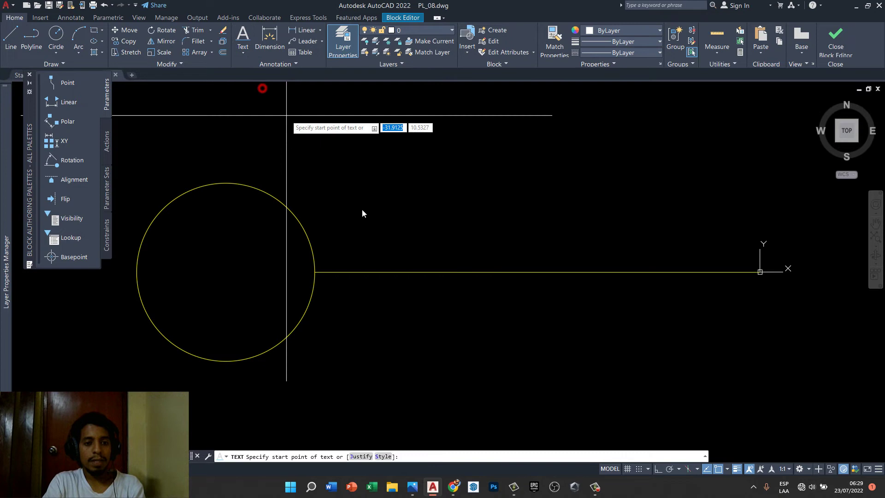
pyautogui.click(373, 244)
pyautogui.press('F8')
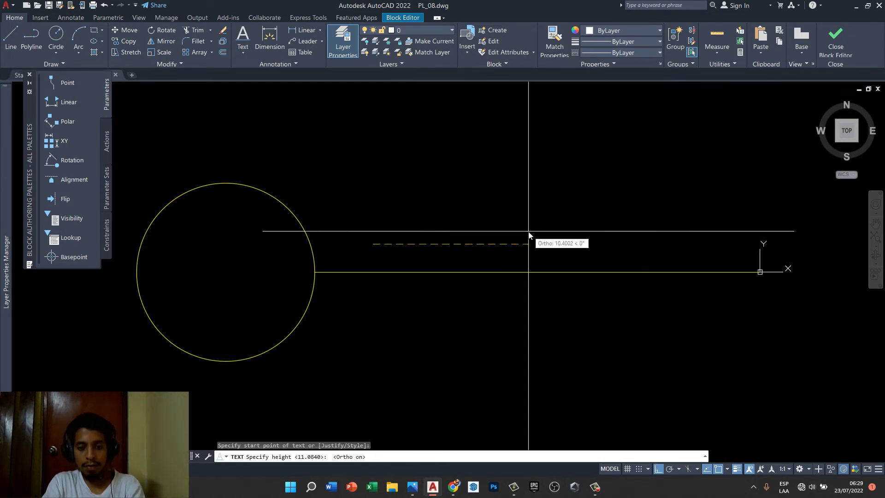
pyautogui.click(528, 231)
pyautogui.click(528, 231)
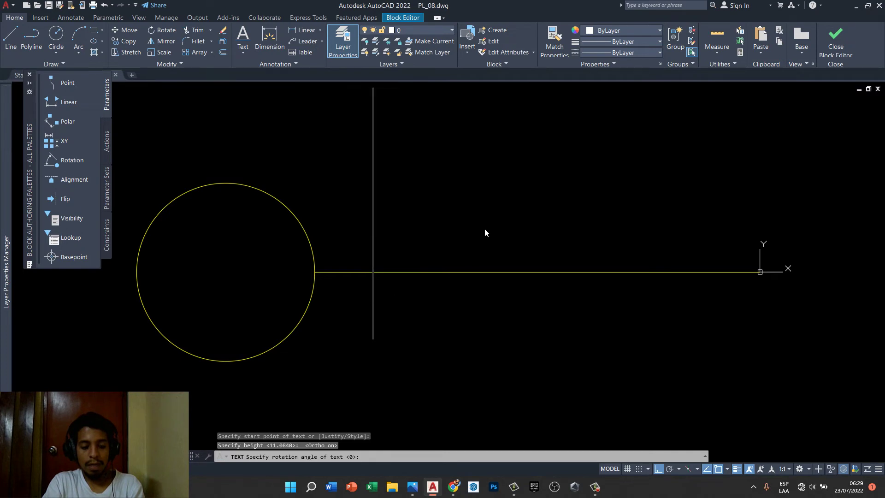
pyautogui.write('1')
pyautogui.press('Escape')
# - Move the '1' text inside the axis bubble circle
pyautogui.scroll(-3, 501, 236)
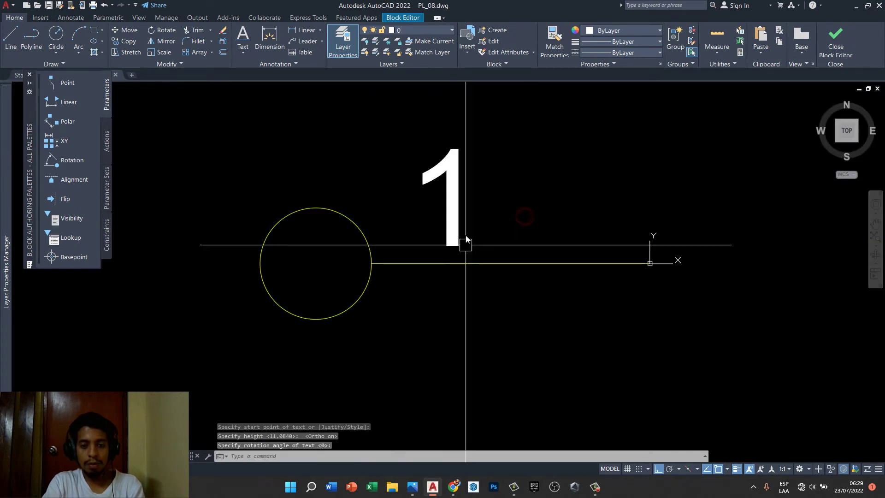
pyautogui.click(455, 218)
pyautogui.write('m')
pyautogui.press('Return')
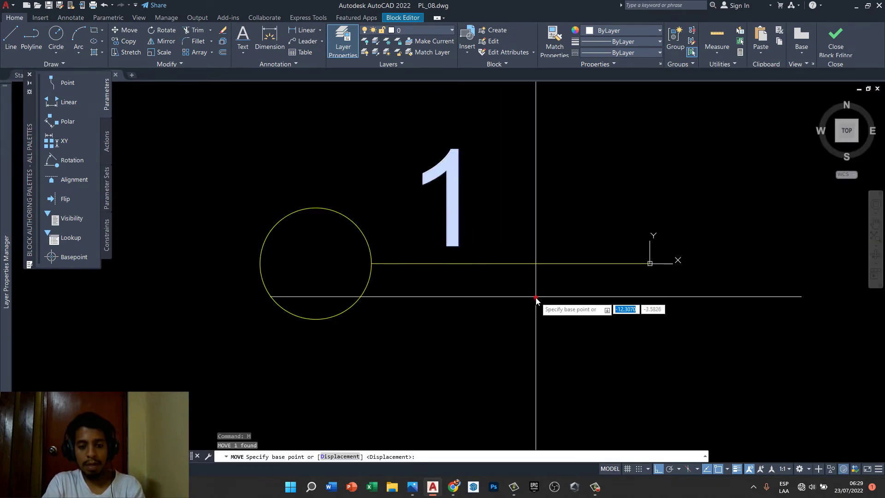
pyautogui.click(535, 298)
pyautogui.press('F8')
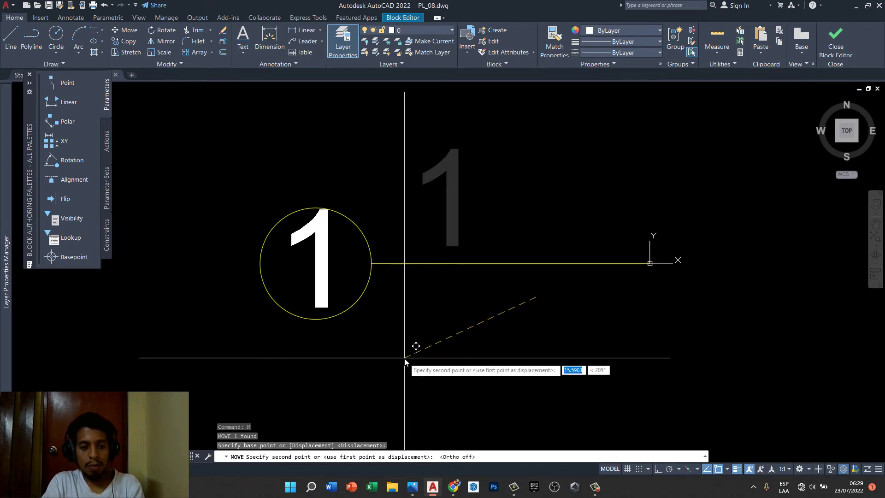
pyautogui.click(413, 356)
pyautogui.press('Escape')
# - Scale the '1' down and centre it within the circle
pyautogui.click(333, 290)
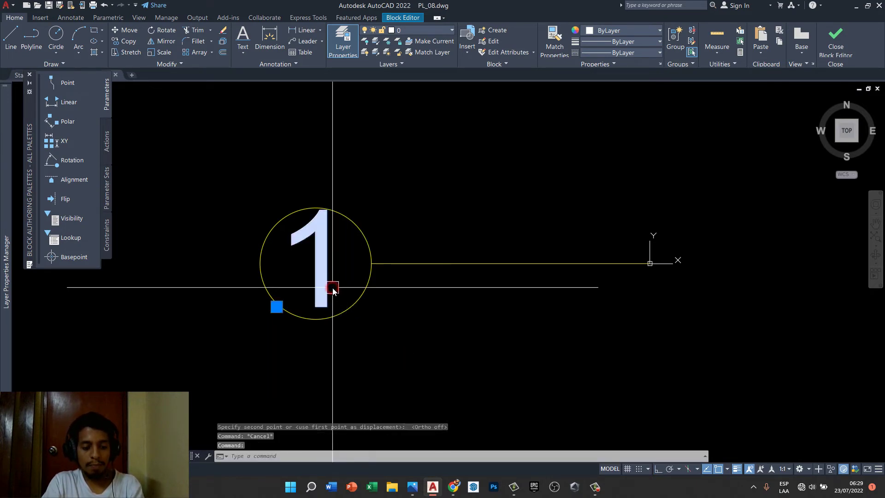
pyautogui.write('Sc')
pyautogui.press('Return')
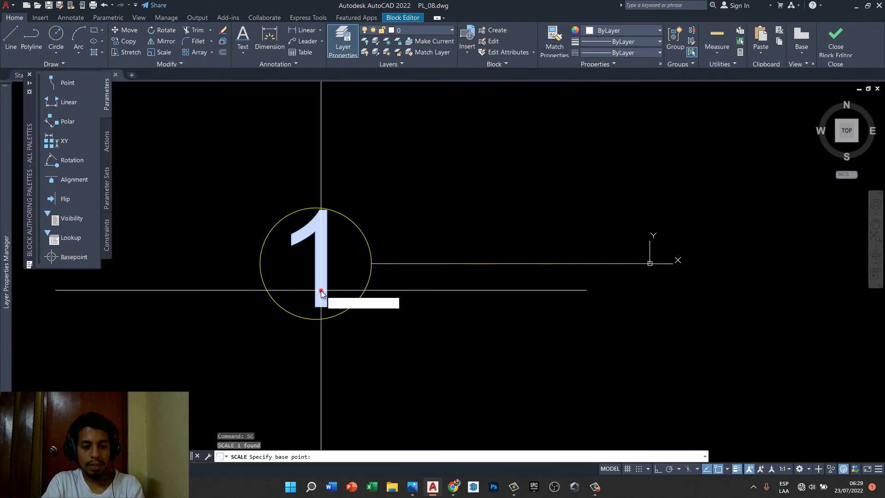
pyautogui.click(320, 290)
pyautogui.click(337, 267)
pyautogui.click(336, 267)
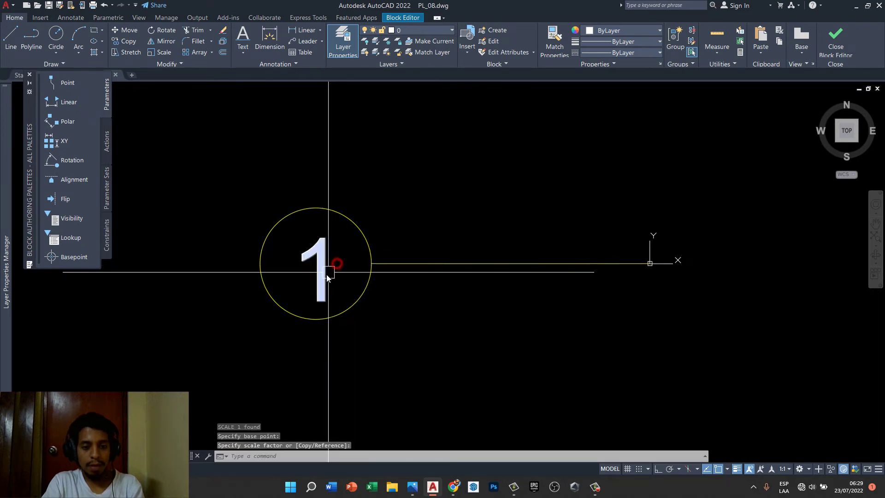
pyautogui.write('m')
pyautogui.press('Return')
pyautogui.click(533, 369)
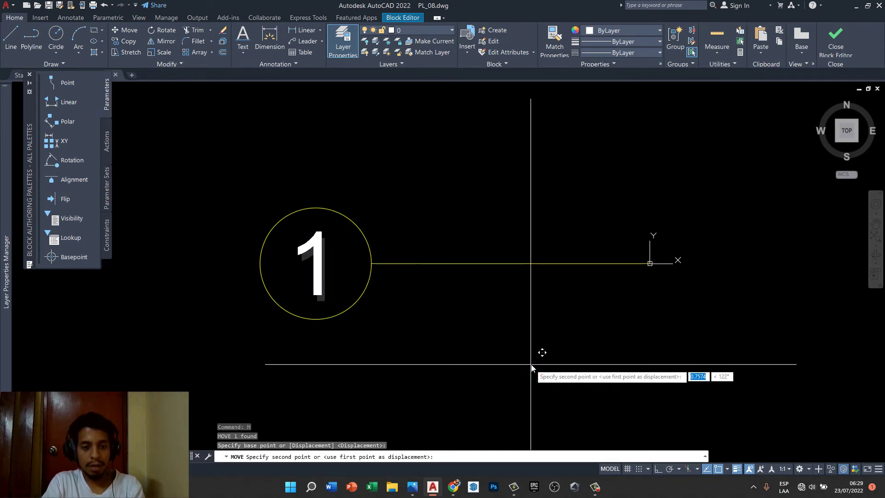
pyautogui.click(530, 367)
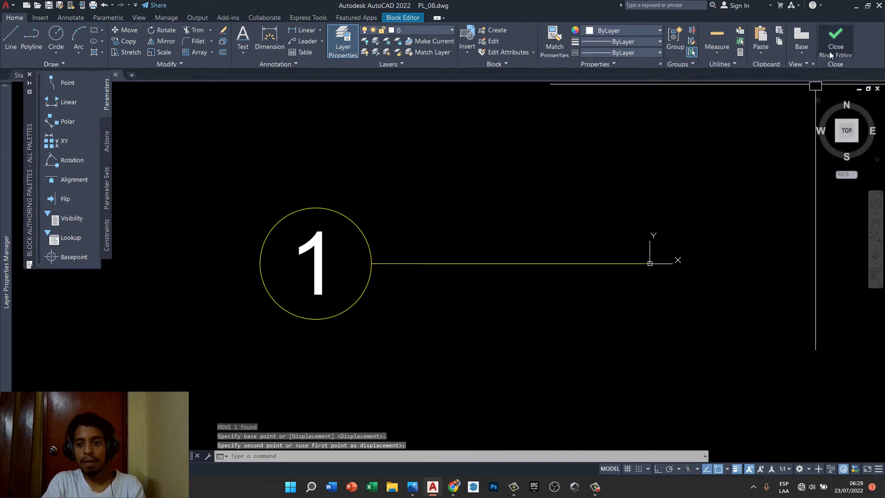
# - Put the '1' on layer 0.05, then close the Block Editor and save the block changes
pyautogui.click(325, 259)
pyautogui.press('Escape')
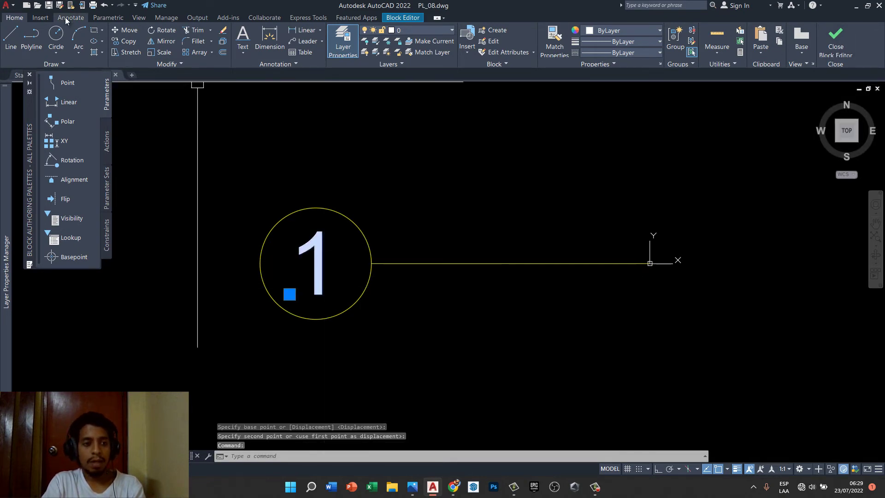
pyautogui.click(447, 41)
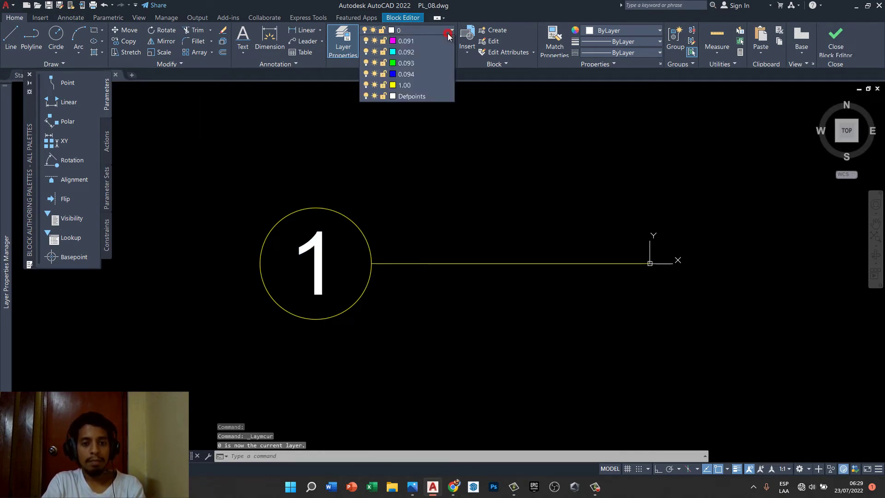
pyautogui.click(423, 52)
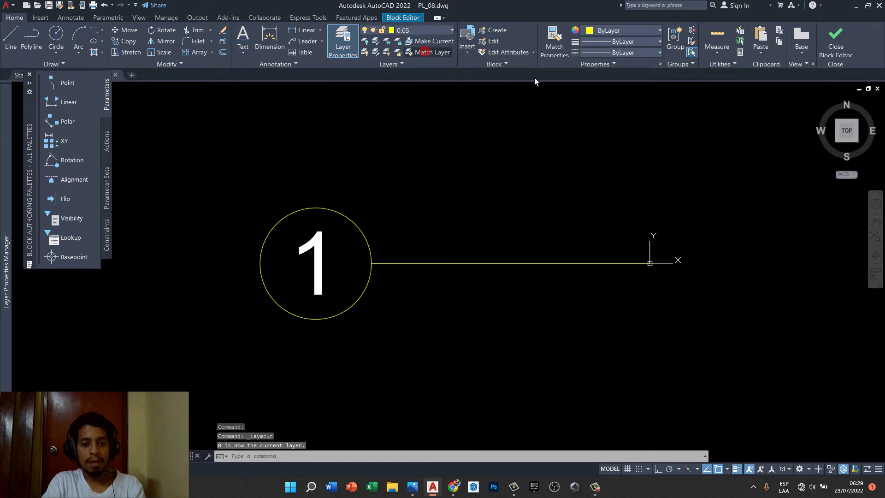
pyautogui.click(316, 249)
pyautogui.click(442, 30)
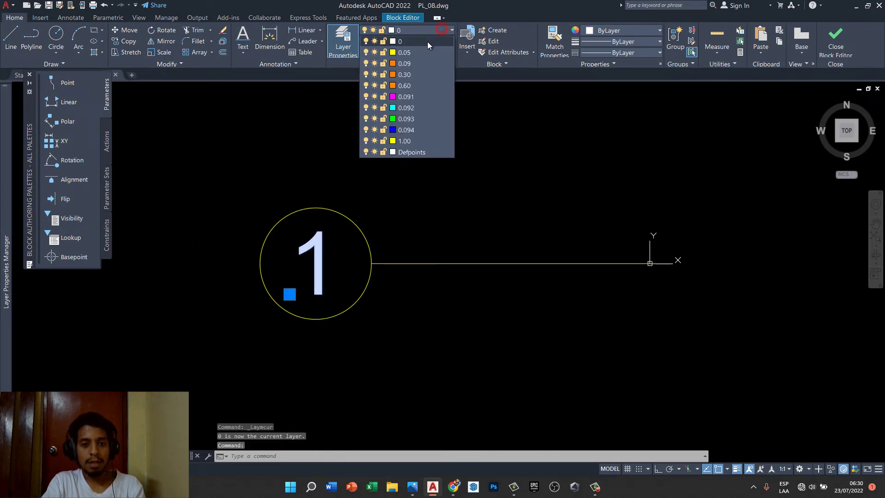
pyautogui.click(411, 55)
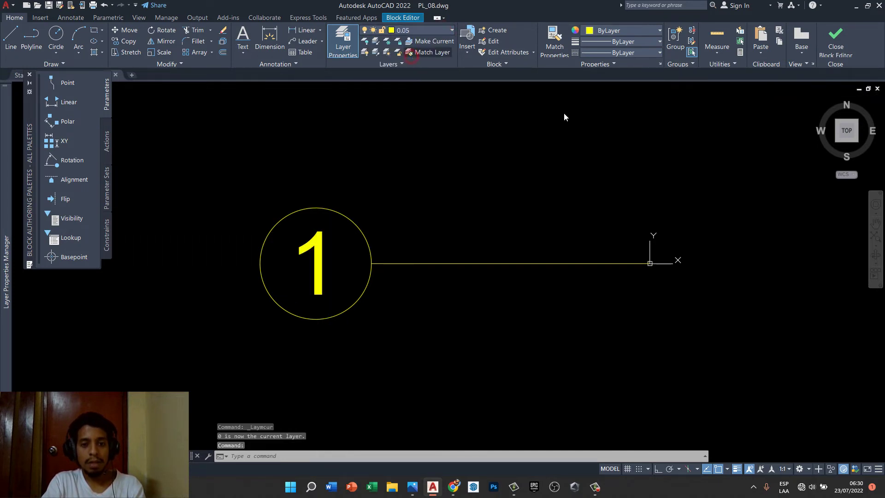
pyautogui.click(837, 51)
pyautogui.click(443, 223)
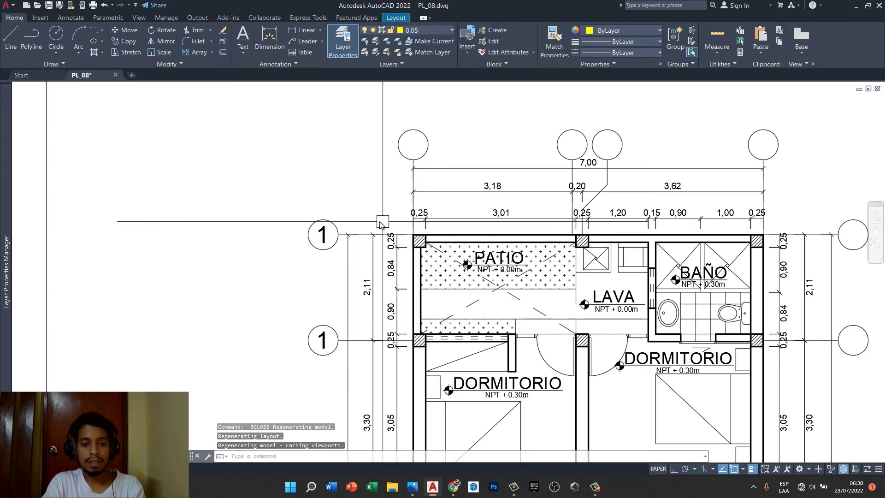
# - Renumber the left bubble beside section mark A to 2
pyautogui.scroll(-5, 381, 224)
pyautogui.scroll(3, 353, 267)
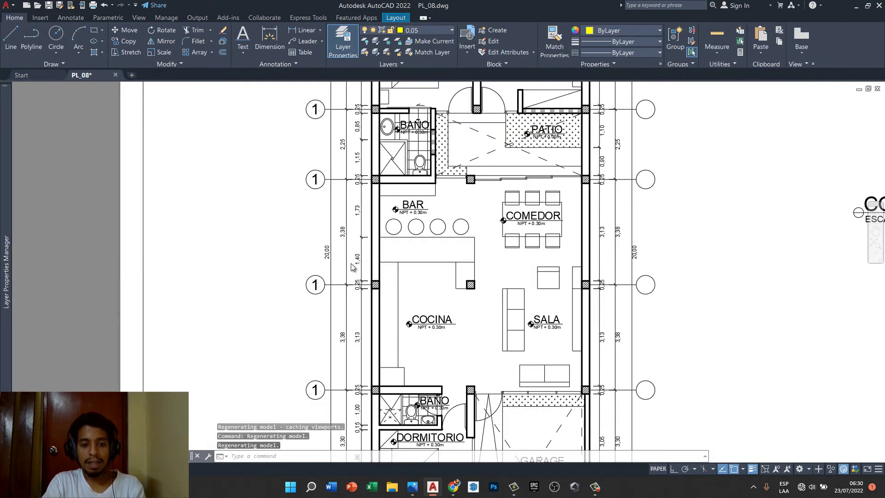
pyautogui.scroll(2, 353, 268)
pyautogui.scroll(-5, 353, 221)
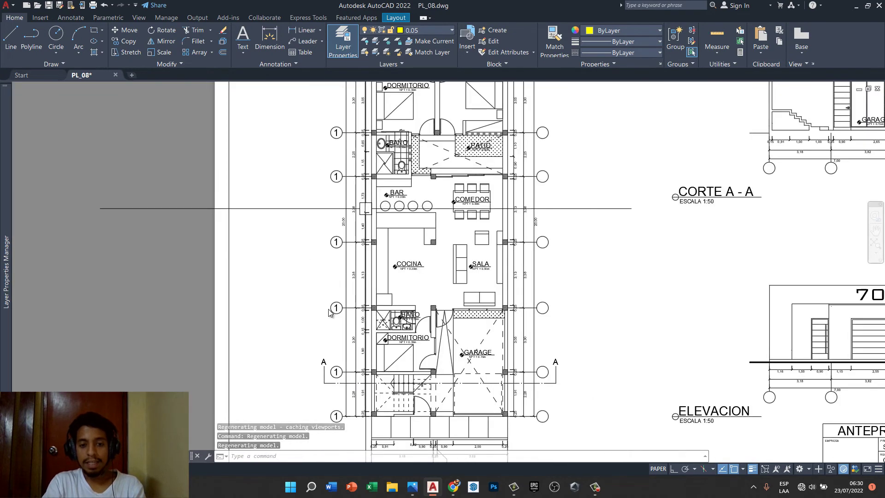
pyautogui.scroll(-1, 339, 318)
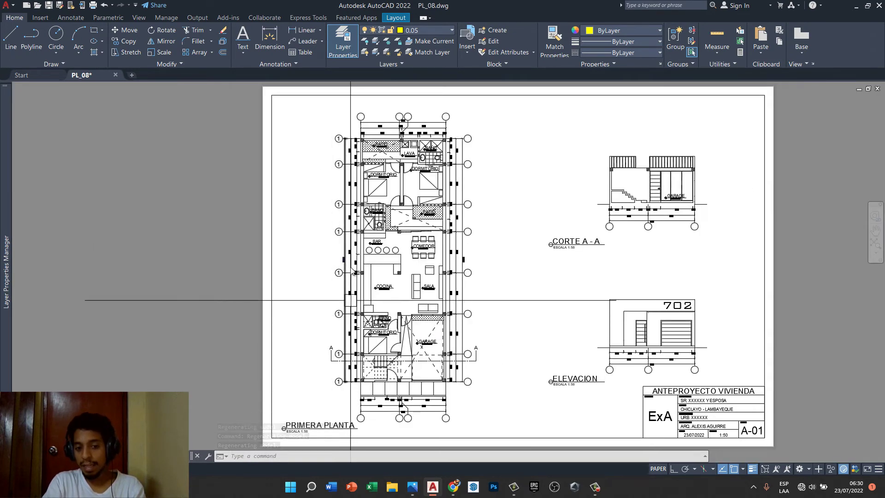
pyautogui.scroll(3, 350, 304)
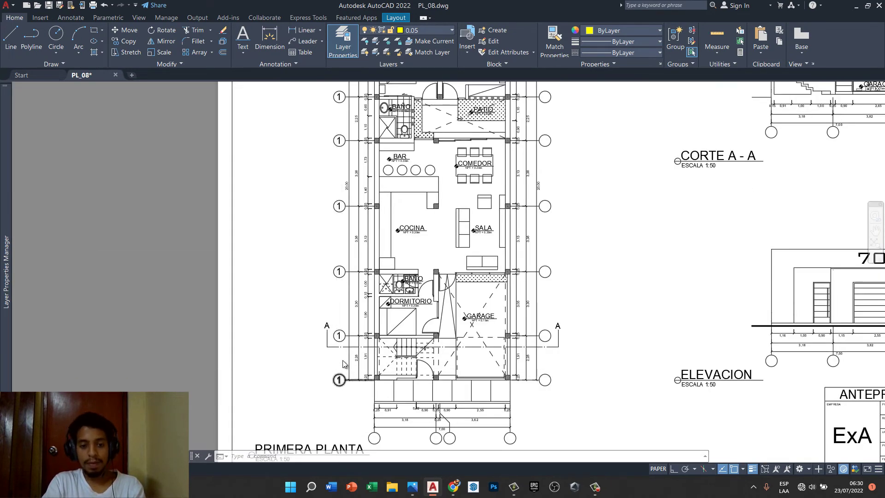
pyautogui.scroll(3, 350, 304)
pyautogui.click(350, 299)
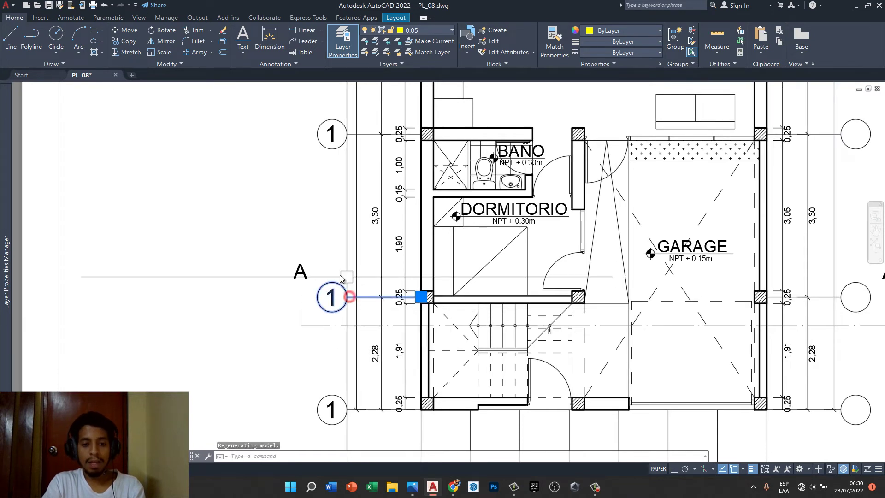
pyautogui.scroll(2, 333, 283)
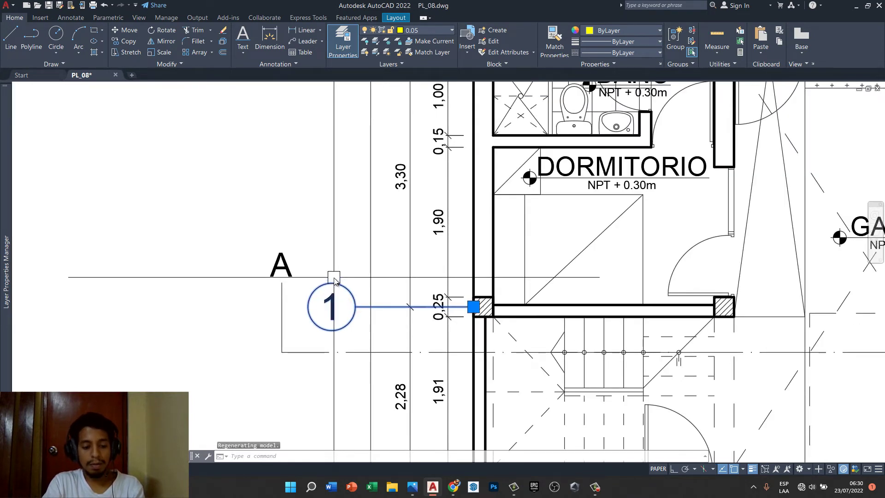
pyautogui.doubleClick(332, 300)
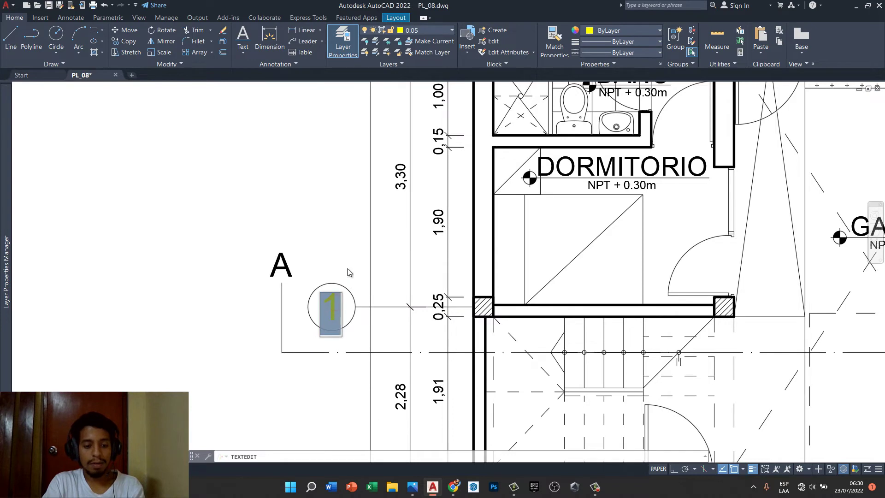
pyautogui.write('2')
pyautogui.click(355, 241)
pyautogui.scroll(-3, 352, 198)
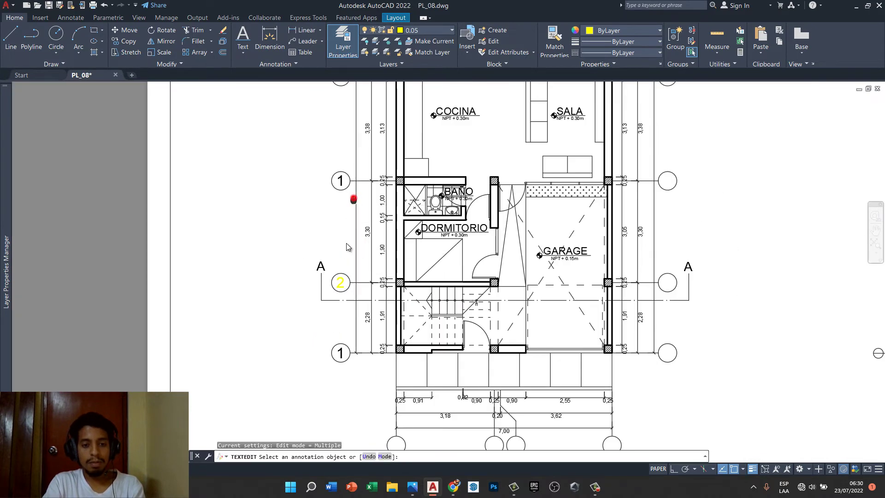
pyautogui.scroll(2, 342, 230)
pyautogui.press('Escape')
# - Explode the bubble beside the bathroom and renumber it 3
pyautogui.click(335, 233)
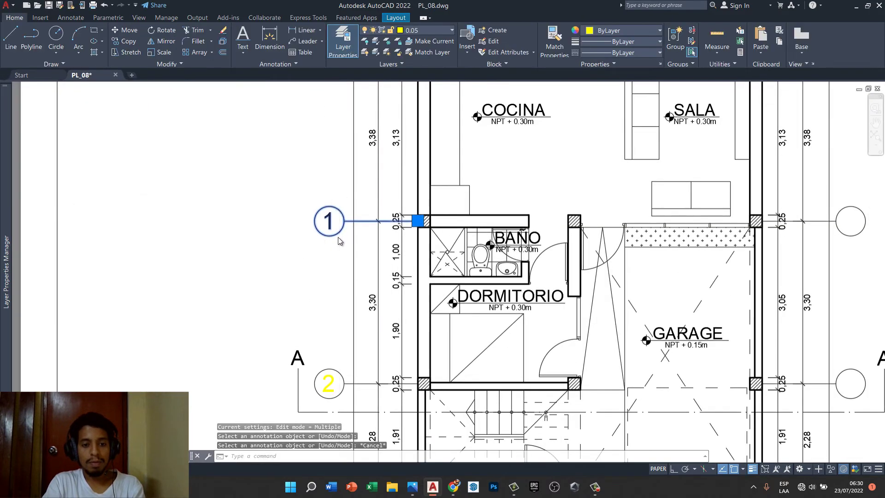
pyautogui.write('X')
pyautogui.press('Return')
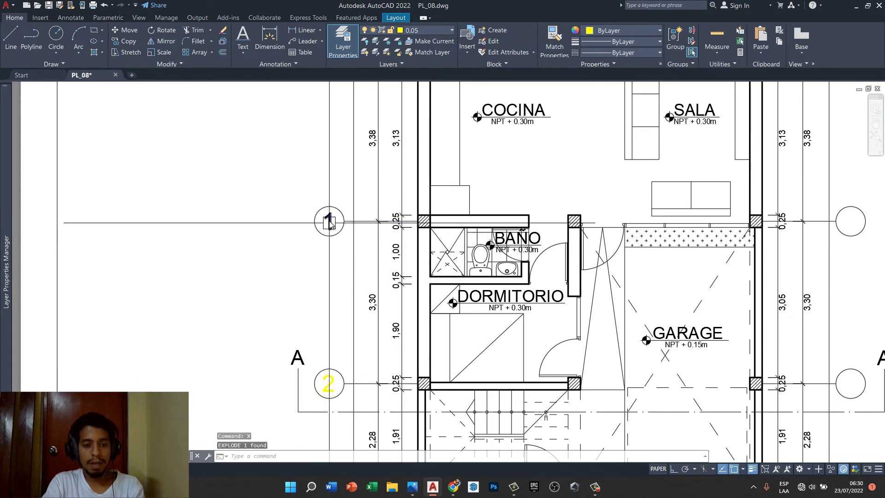
pyautogui.click(321, 192)
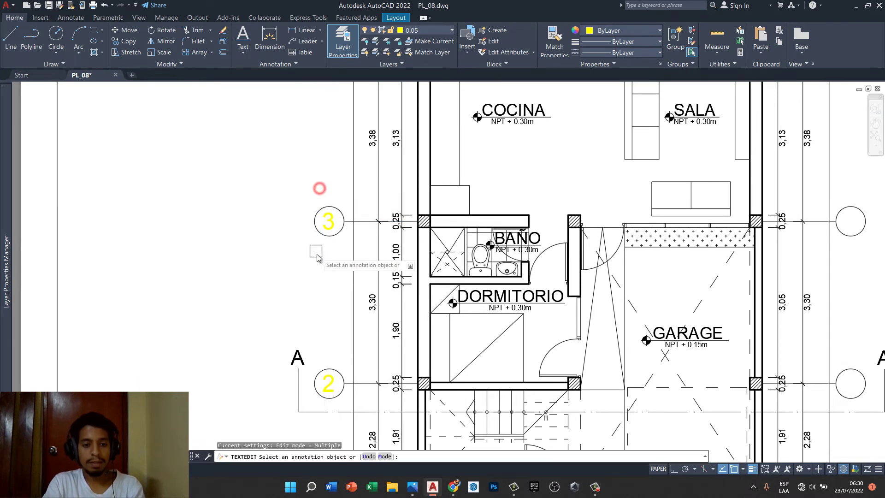
pyautogui.scroll(-3, 323, 193)
pyautogui.scroll(-3, 354, 202)
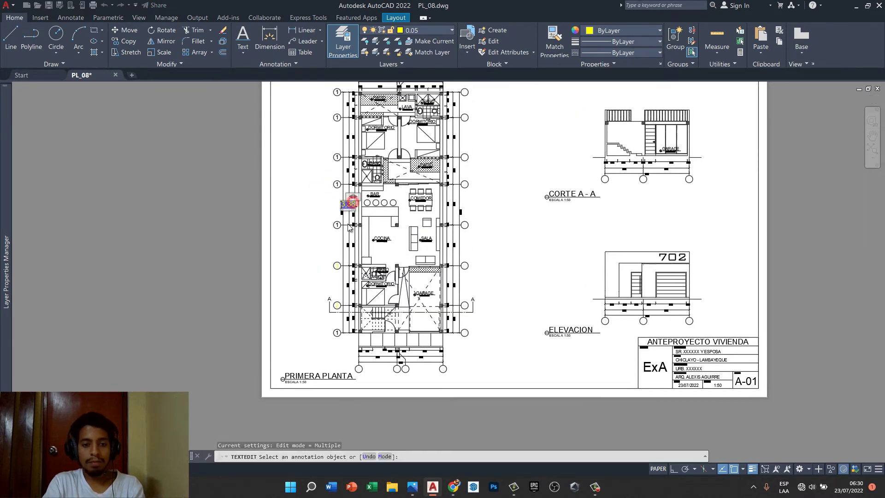
pyautogui.scroll(4, 352, 205)
pyautogui.press('Return')
pyautogui.scroll(2, 321, 221)
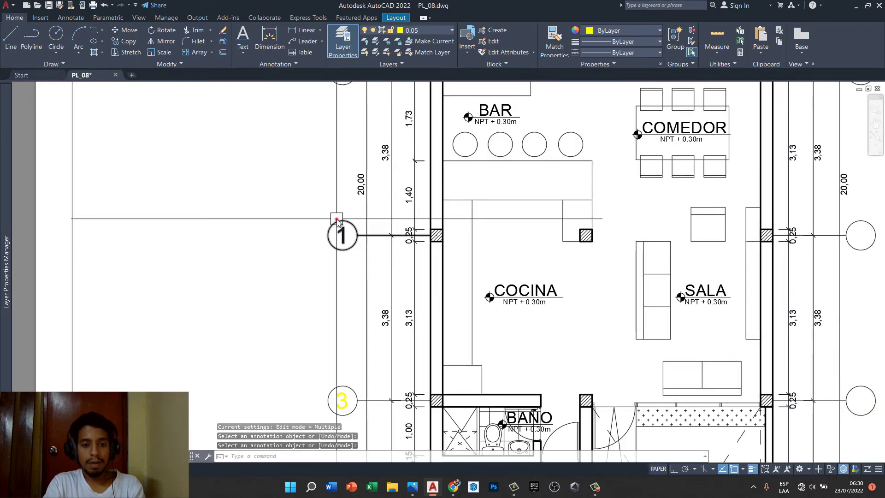
# - Explode the copied bubble beside the kitchen so its number can be edited
pyautogui.click(337, 218)
pyautogui.press('Return')
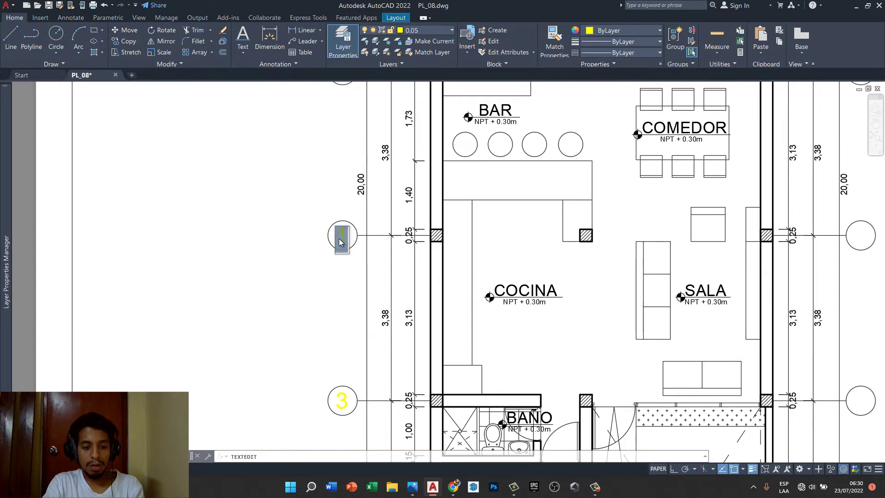
pyautogui.write('4')
pyautogui.press('Escape')
pyautogui.scroll(-5, 341, 186)
pyautogui.scroll(2, 328, 221)
pyautogui.scroll(3, 329, 221)
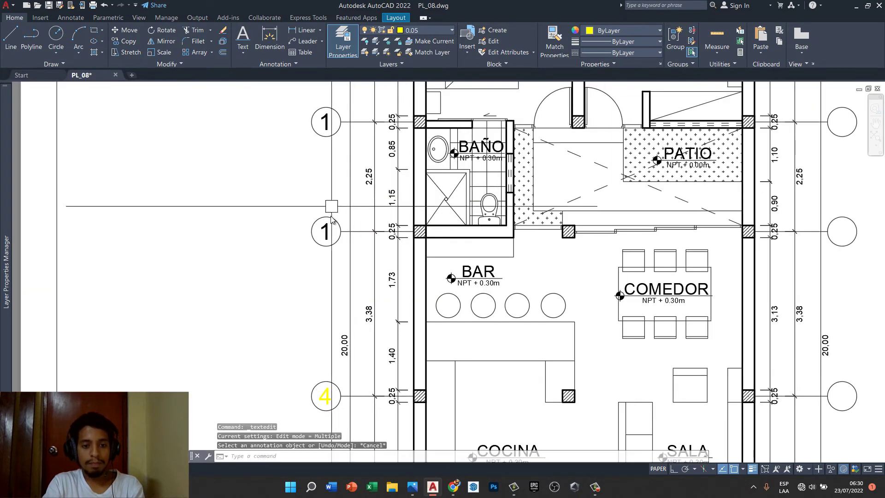
# - Explode the next copied bubble and renumber it 5
pyautogui.click(329, 221)
pyautogui.press('Return')
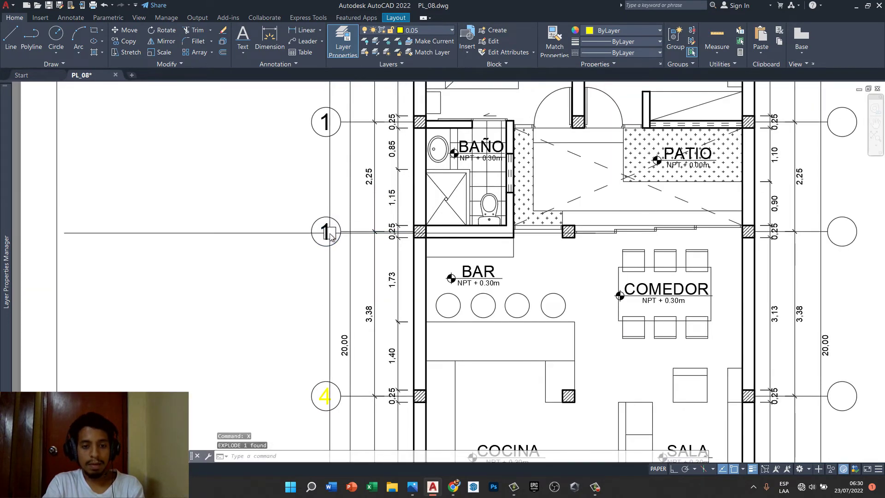
pyautogui.click(325, 235)
pyautogui.write('5')
pyautogui.press('Escape')
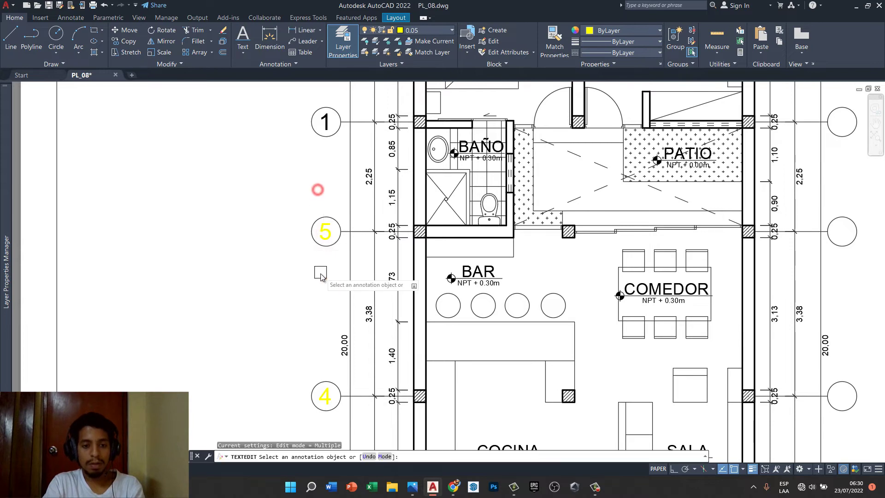
pyautogui.scroll(-4, 318, 189)
pyautogui.scroll(4, 322, 212)
# - Explode the next bubble up with X, leaving the block editor unchanged, and renumber it 6
pyautogui.click(326, 215)
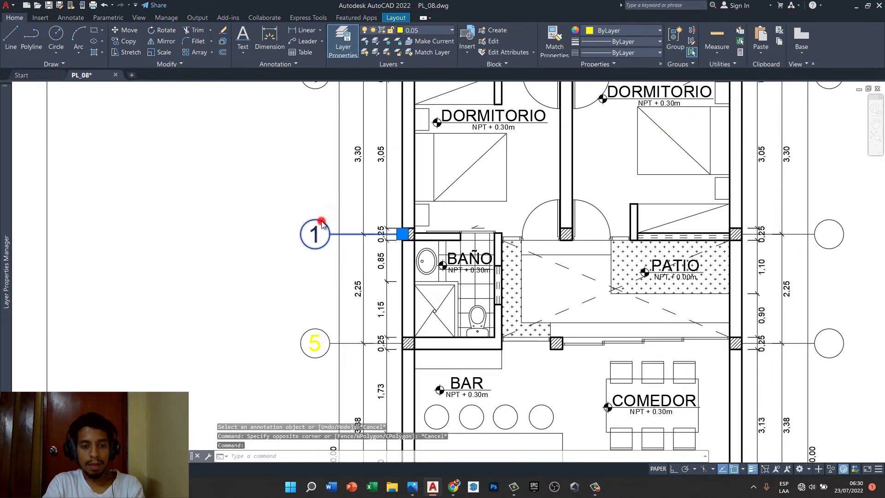
pyautogui.doubleClick(322, 219)
pyautogui.click(449, 307)
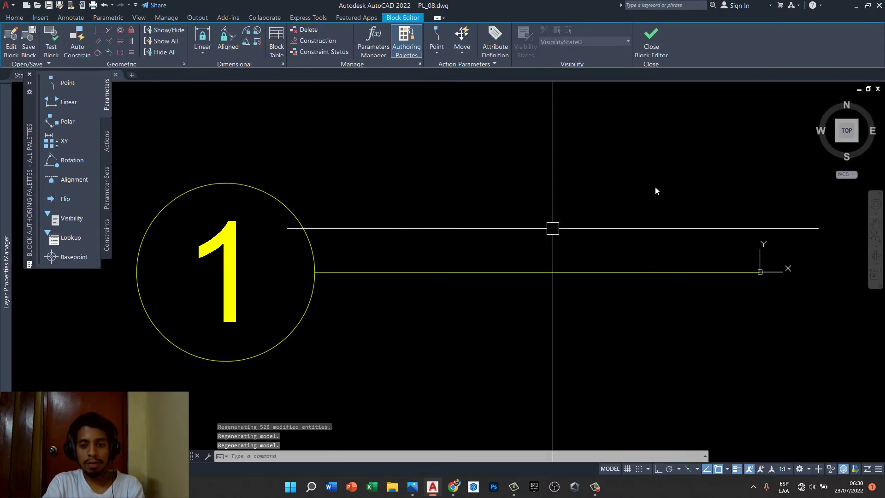
pyautogui.click(662, 48)
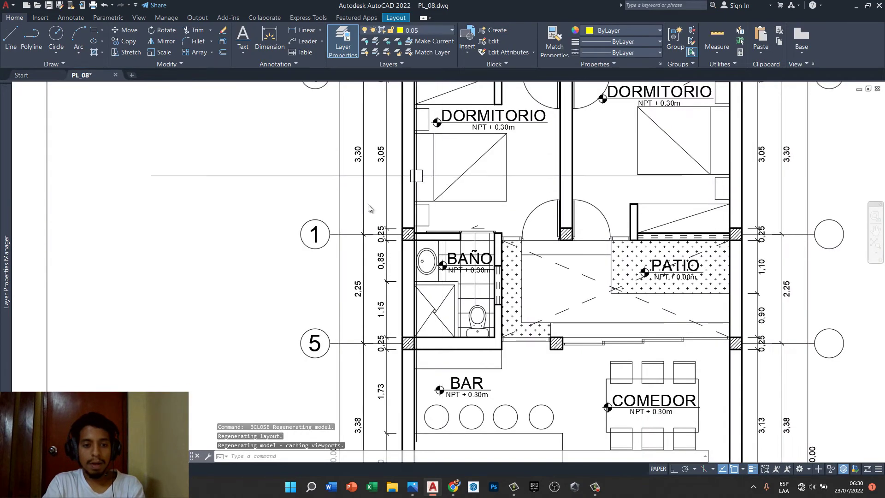
pyautogui.click(327, 232)
pyautogui.write('x')
pyautogui.press('Return')
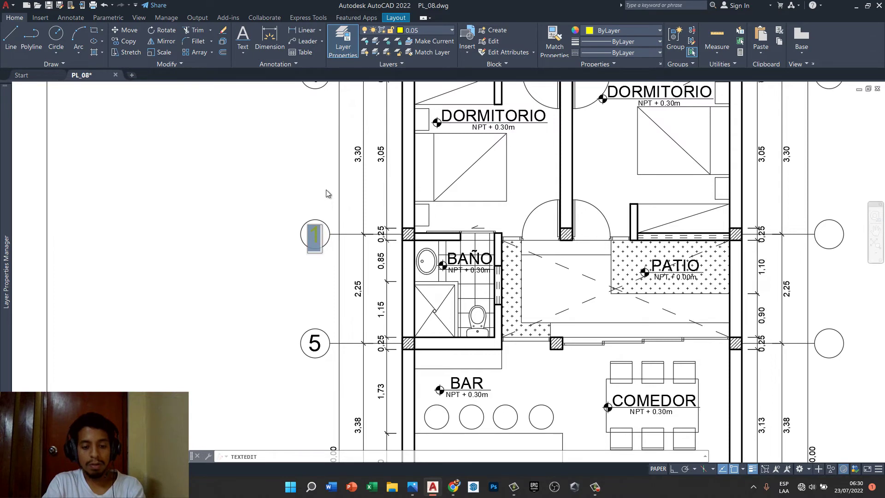
pyautogui.write('6')
pyautogui.press('Return')
pyautogui.scroll(-4, 326, 168)
pyautogui.scroll(4, 313, 228)
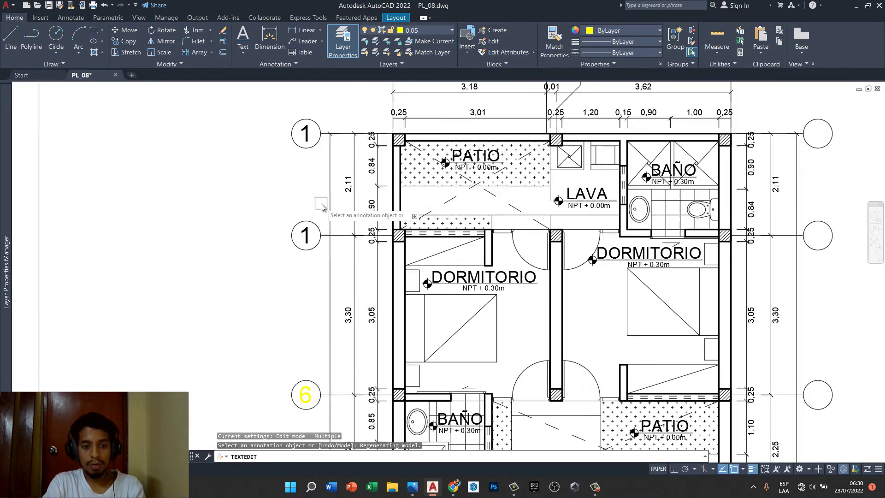
pyautogui.press('Escape')
# - Explode the next bubble up and renumber it 7
pyautogui.doubleClick(306, 234)
pyautogui.press('Escape')
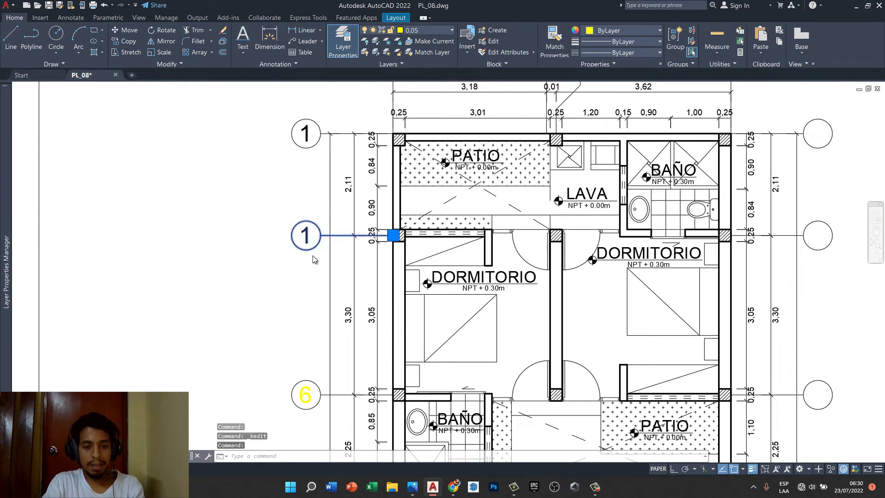
pyautogui.write('x')
pyautogui.press('Return')
pyautogui.click(305, 235)
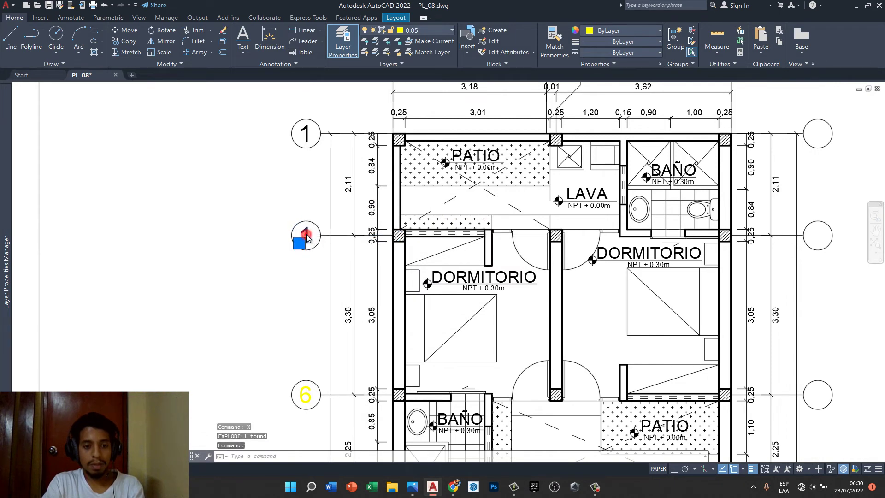
pyautogui.press('Escape')
# - Explode the topmost left bubble and renumber it 8
pyautogui.moveTo(310, 201); pyautogui.dragTo(313, 262, button='middle')
pyautogui.click(318, 203)
pyautogui.write('x')
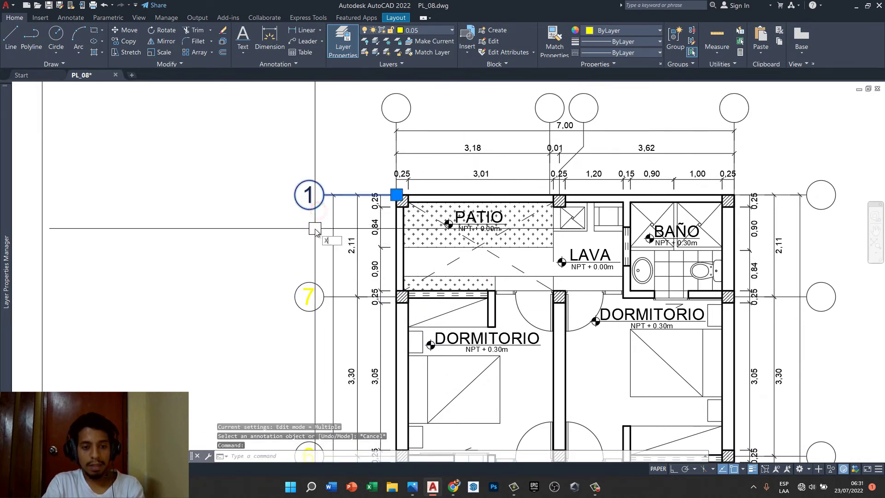
pyautogui.press('Return')
pyautogui.click(308, 198)
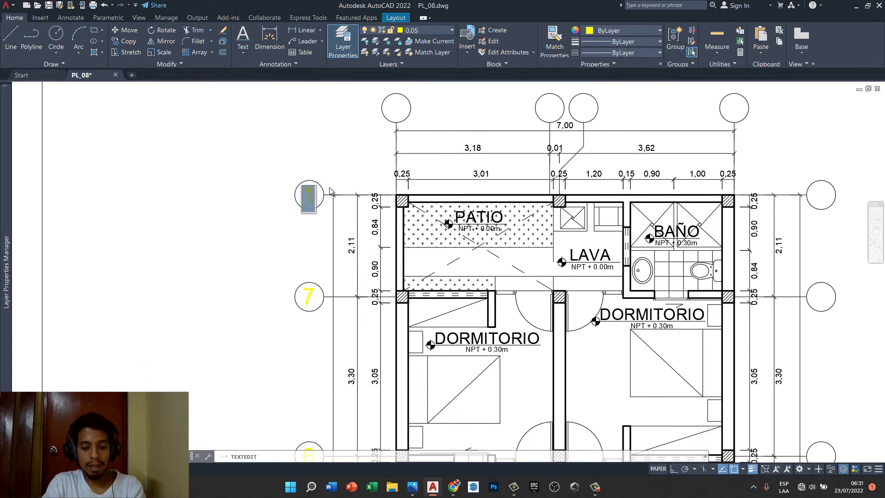
pyautogui.write('8')
pyautogui.press('Escape')
pyautogui.press('Escape')
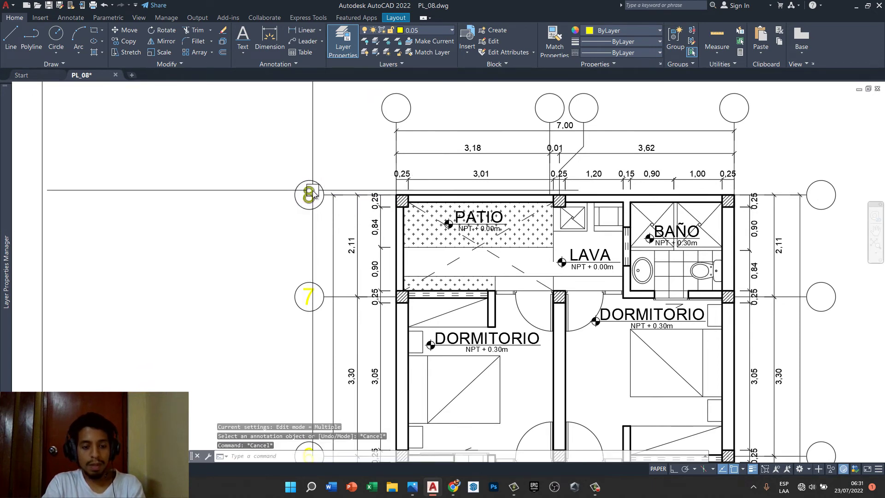
pyautogui.scroll(-3, 283, 153)
# - Copy the left-side numbers 2 through 8 into the right-side bubbles
pyautogui.scroll(-3, 283, 152)
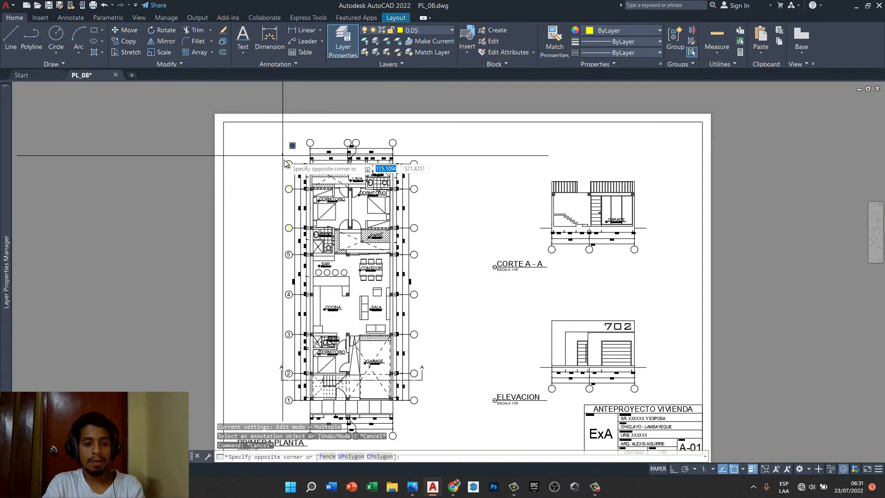
pyautogui.click(282, 153)
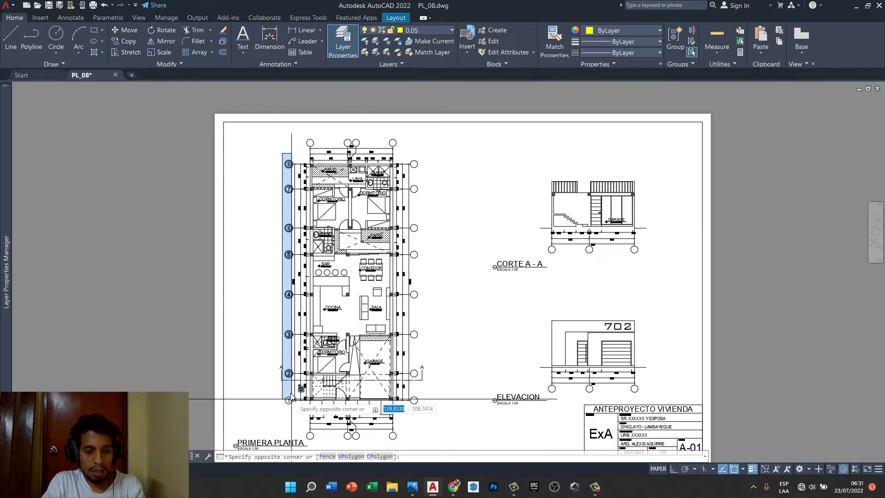
pyautogui.click(289, 390)
pyautogui.scroll(4, 336, 161)
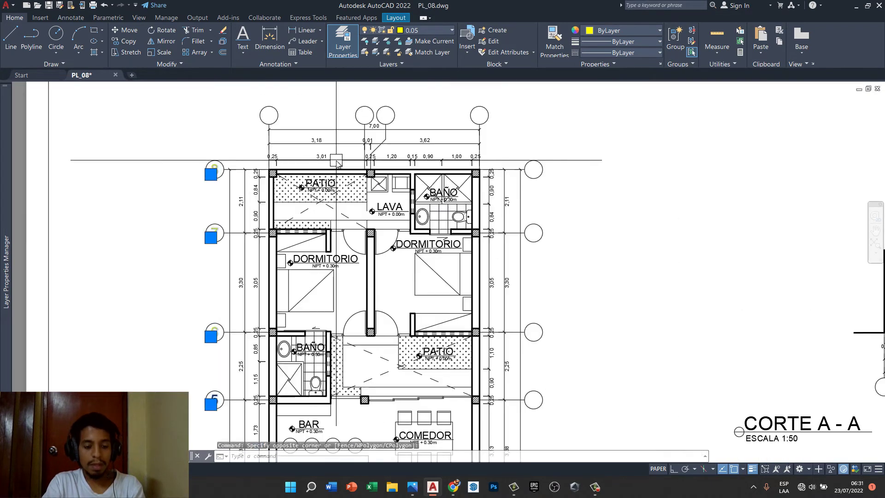
pyautogui.press('Return')
pyautogui.click(328, 188)
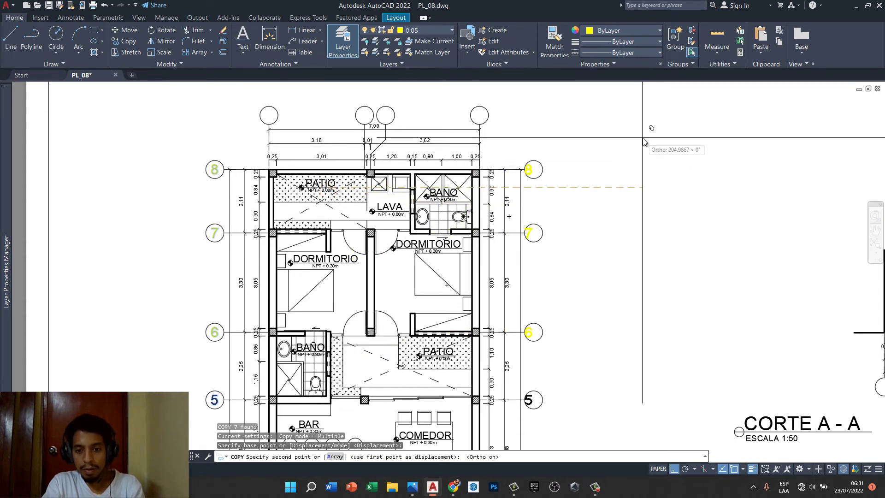
pyautogui.scroll(4, 646, 139)
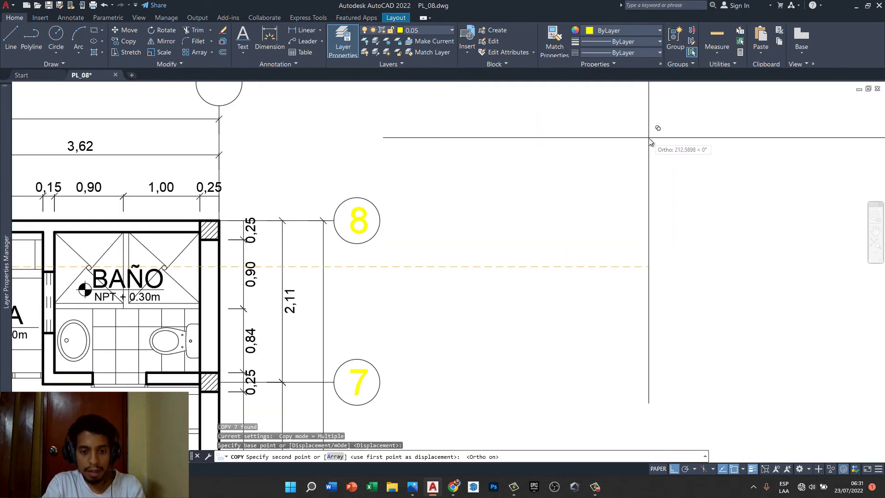
pyautogui.click(649, 138)
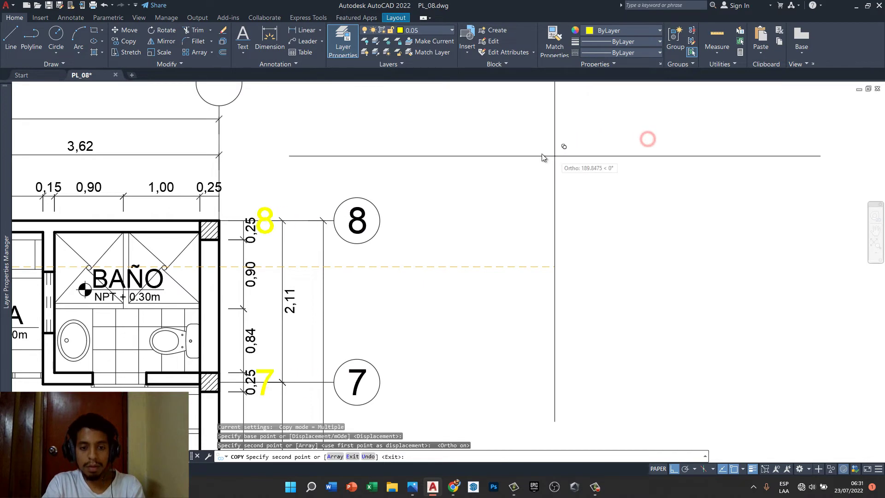
pyautogui.scroll(-8, 540, 152)
pyautogui.press('Escape')
# - Copy the right-side 2 into the bottom right bubble and change it to 1
pyautogui.scroll(6, 514, 401)
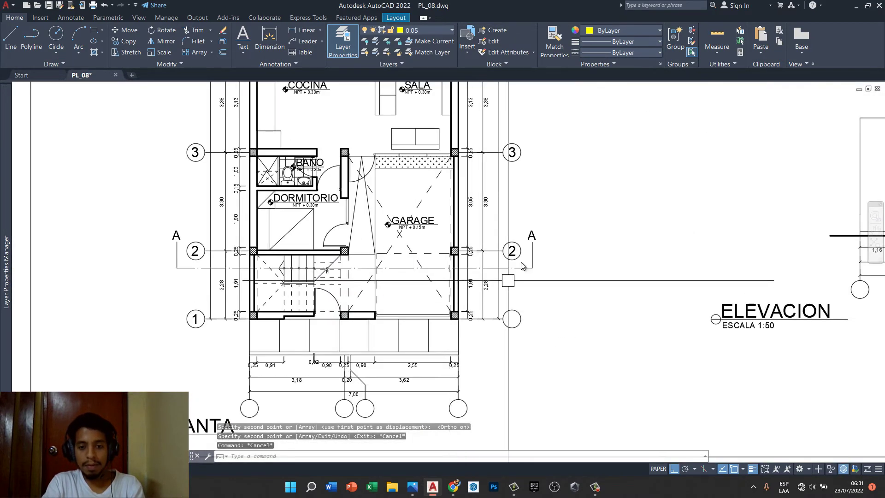
pyautogui.click(514, 257)
pyautogui.write('cp')
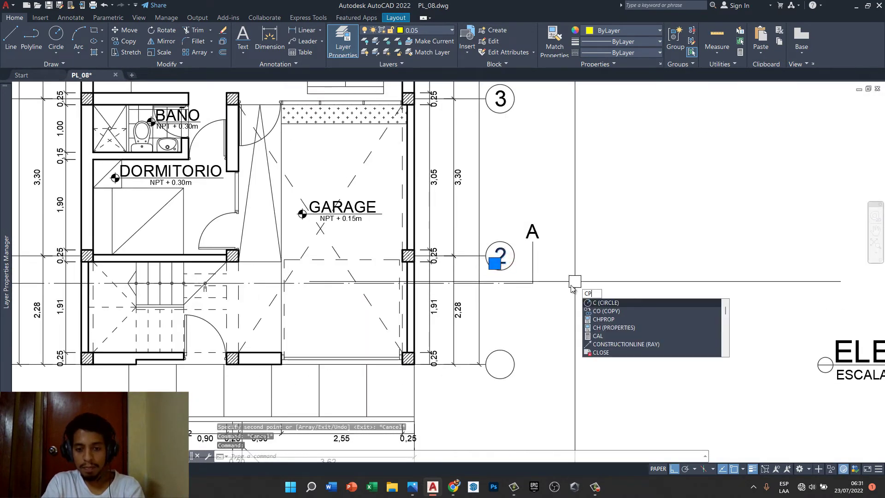
pyautogui.press('Return')
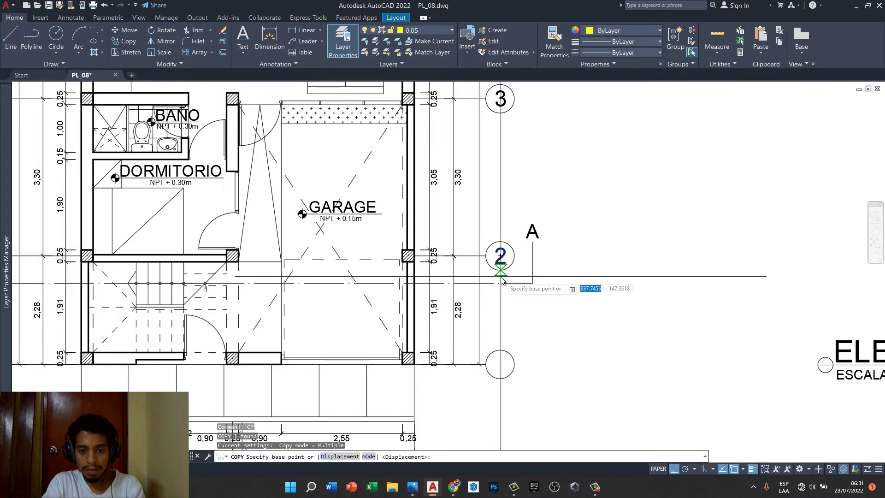
pyautogui.click(500, 280)
pyautogui.click(501, 364)
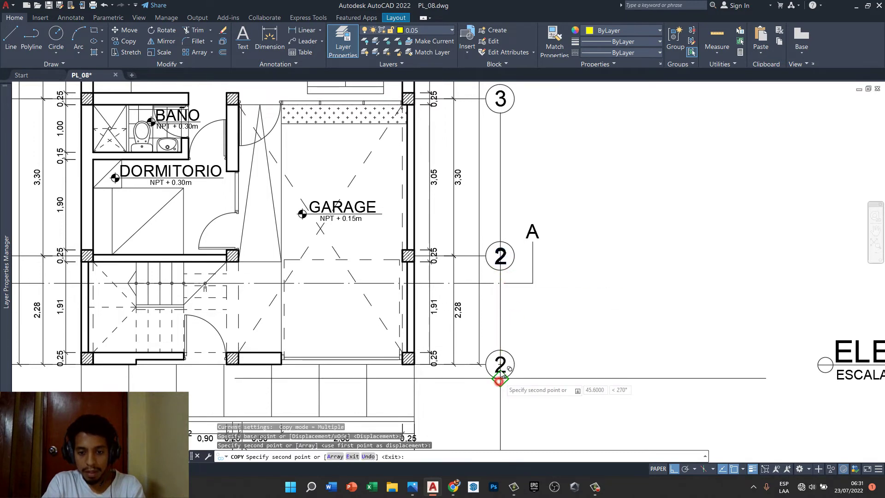
pyautogui.scroll(2, 500, 365)
pyautogui.press('Escape')
pyautogui.doubleClick(500, 362)
pyautogui.write('1')
pyautogui.press('Return')
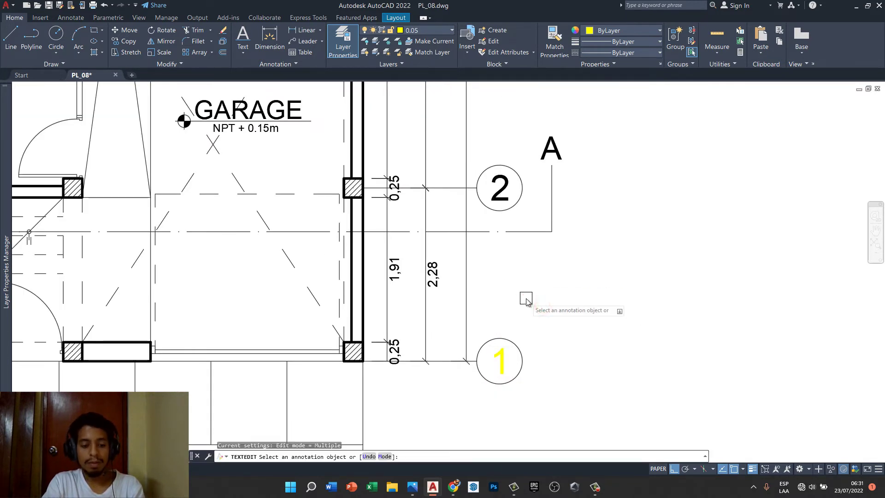
pyautogui.press('Escape')
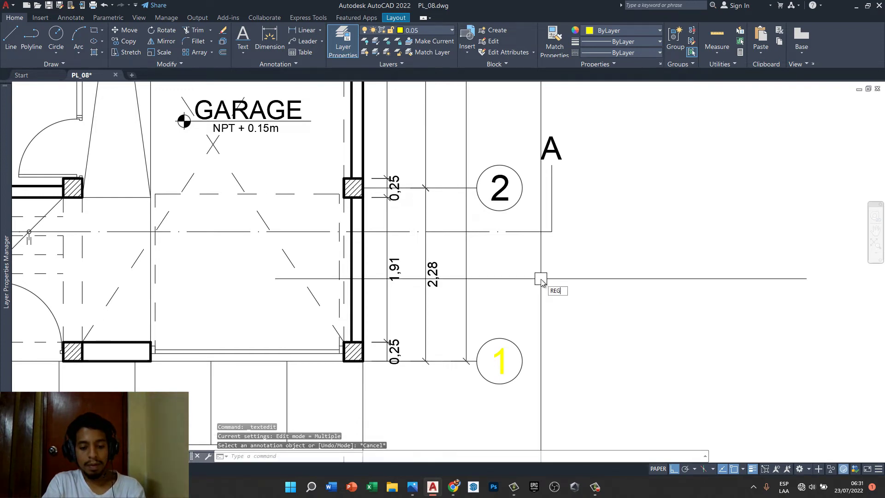
# - Regenerate the drawing with REGEN and zoom out to show the whole A-01 sheet
pyautogui.write('REGE')
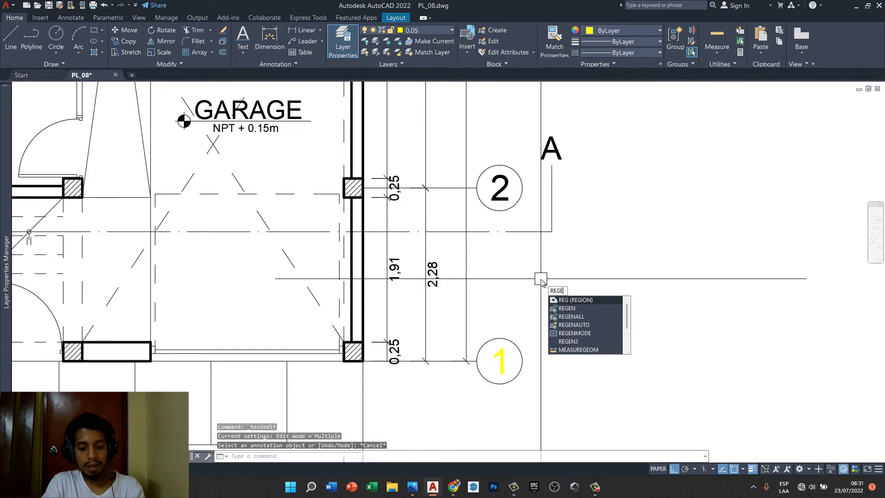
pyautogui.write('N')
pyautogui.press('Return')
pyautogui.scroll(-4, 540, 272)
pyautogui.scroll(-2, 540, 270)
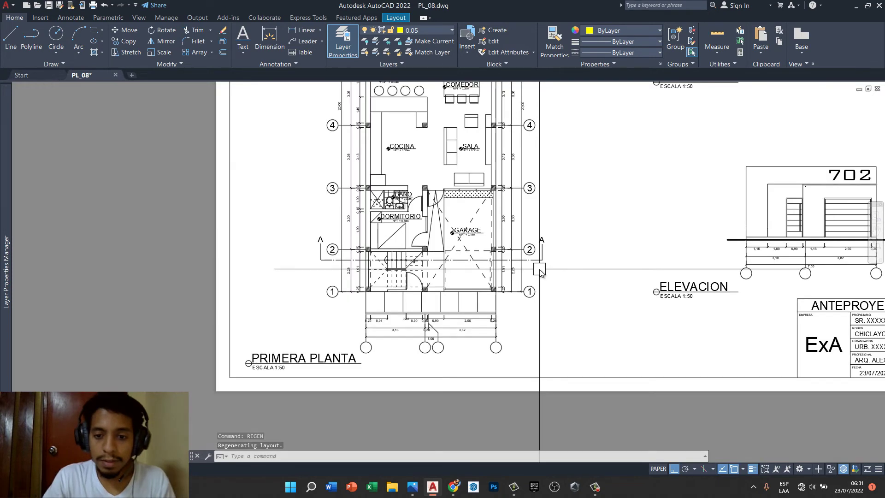
pyautogui.scroll(-2, 553, 253)
pyautogui.scroll(-3, 502, 326)
pyautogui.moveTo(523, 296); pyautogui.dragTo(451, 318, button='middle')
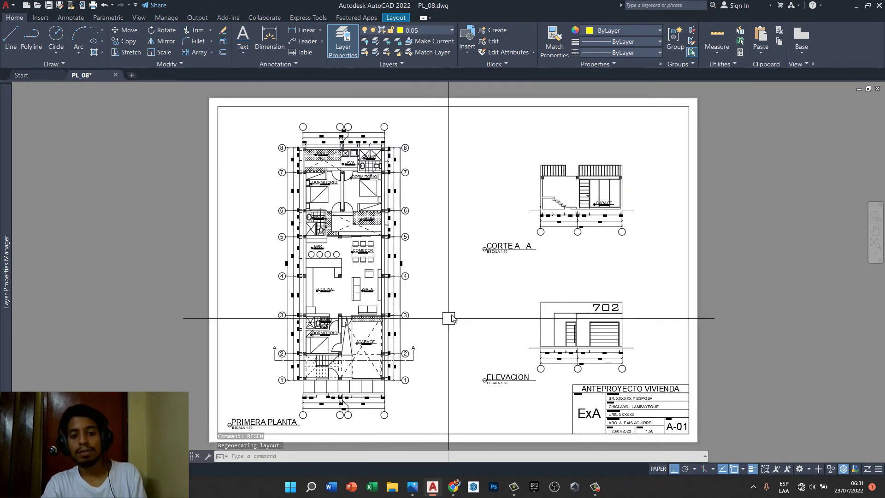
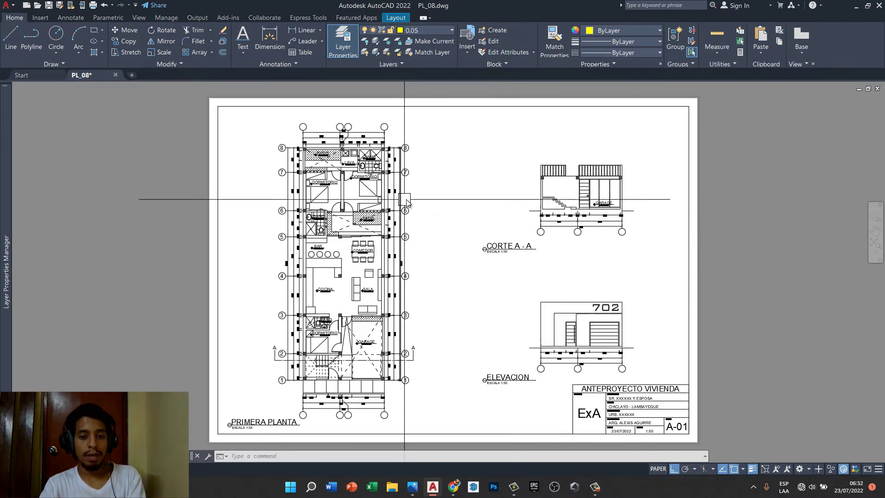
# - Copy the side bubble's 8 label into the four empty top grid circles
pyautogui.moveTo(405, 198); pyautogui.dragTo(414, 224, button='middle')
pyautogui.scroll(8, 297, 158)
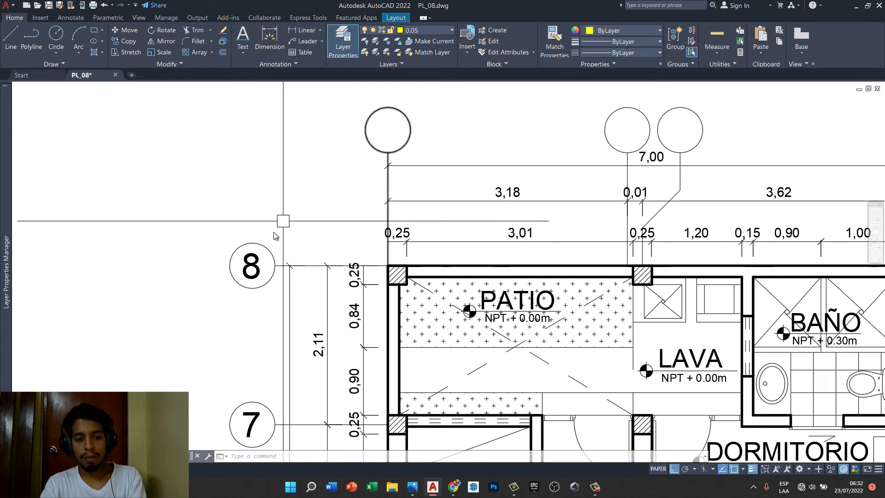
pyautogui.click(251, 266)
pyautogui.write('co')
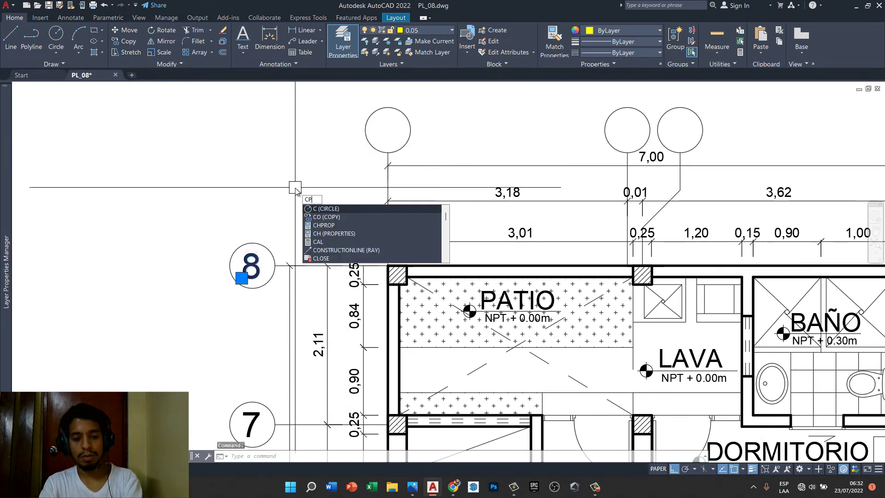
pyautogui.press('Return')
pyautogui.click(254, 292)
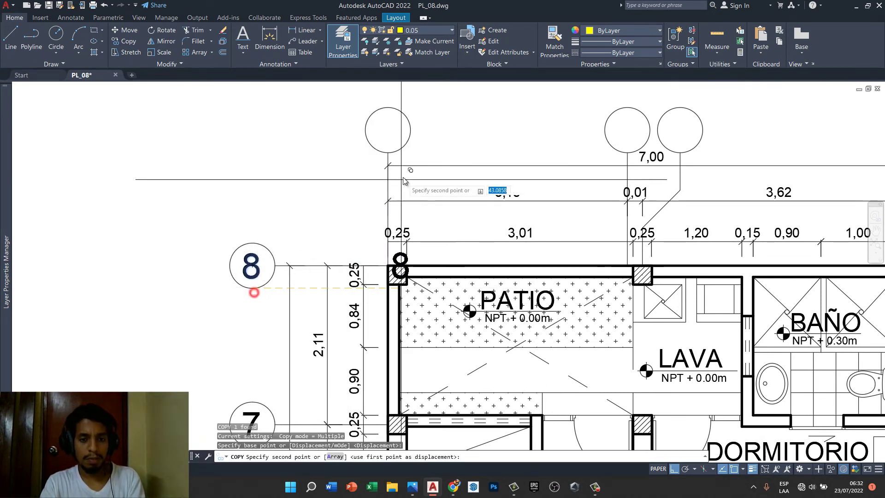
pyautogui.click(387, 153)
pyautogui.moveTo(599, 162); pyautogui.dragTo(436, 253, button='middle')
pyautogui.click(465, 243)
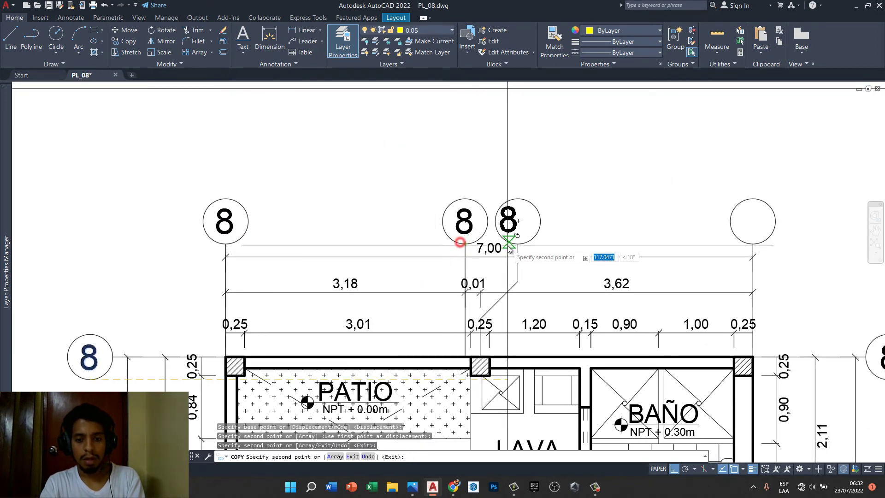
pyautogui.click(517, 242)
pyautogui.click(753, 243)
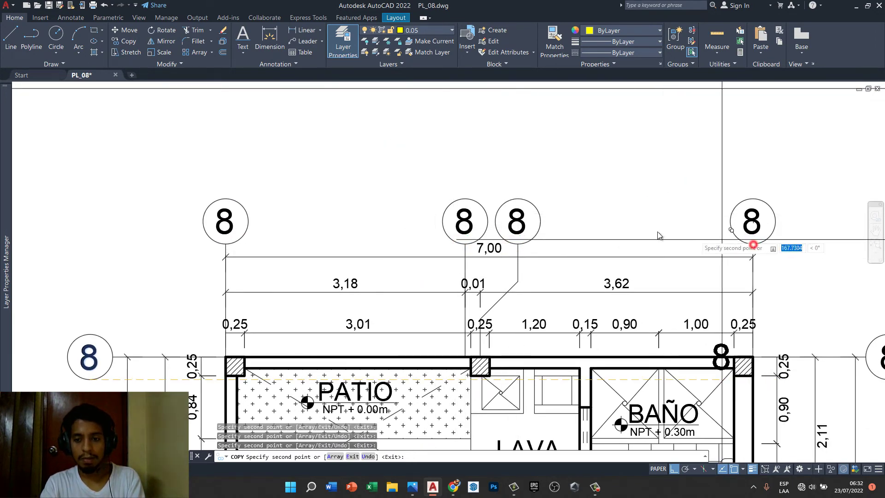
pyautogui.press('Escape')
pyautogui.press('Escape')
pyautogui.scroll(-5, 572, 198)
pyautogui.scroll(5, 454, 204)
# - Relabel the first two top grid bubbles as A and B
pyautogui.doubleClick(453, 241)
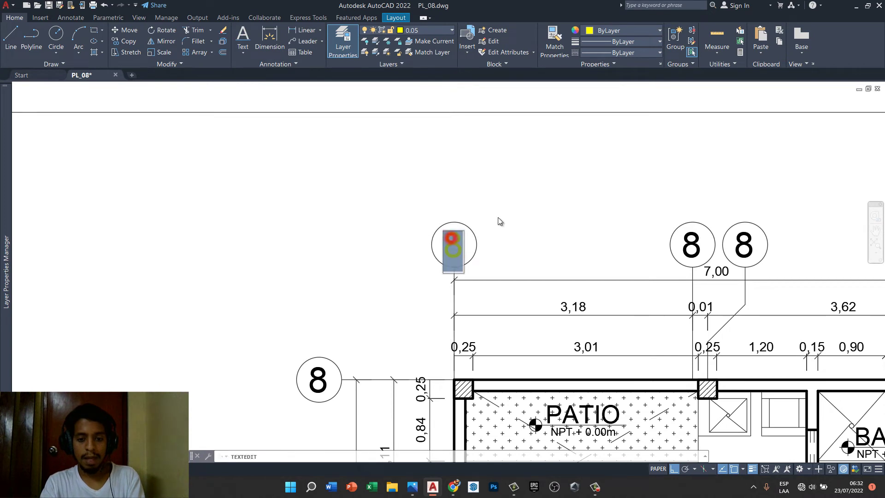
pyautogui.write('A')
pyautogui.click(541, 190)
pyautogui.moveTo(483, 196); pyautogui.dragTo(298, 207, button='middle')
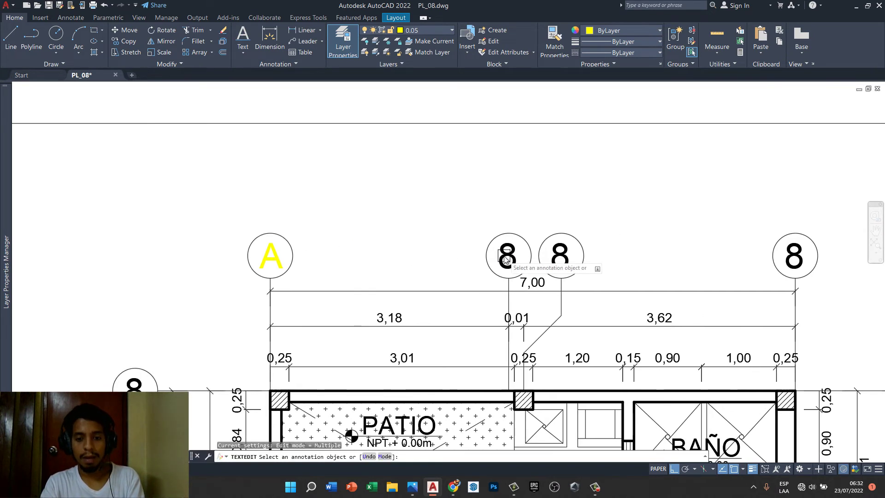
pyautogui.click(506, 256)
pyautogui.write('B')
pyautogui.click(549, 199)
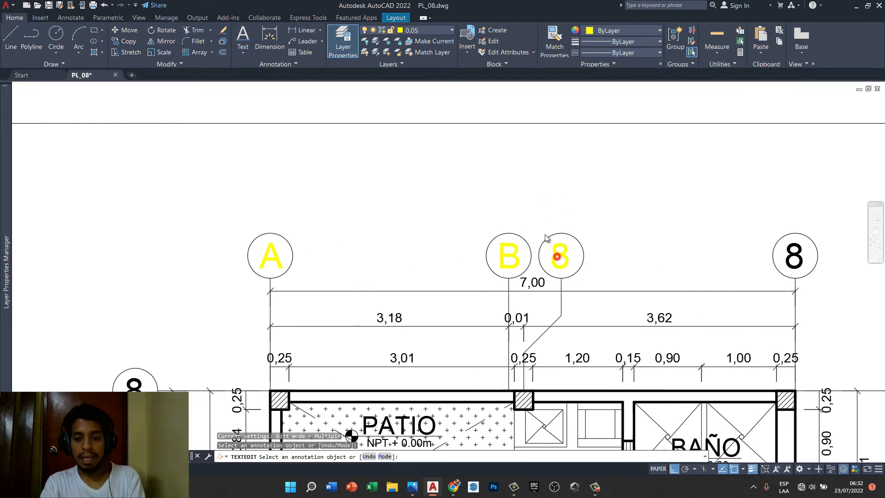
# - Relabel the third and fourth top grid bubbles as B' and C
pyautogui.click(557, 256)
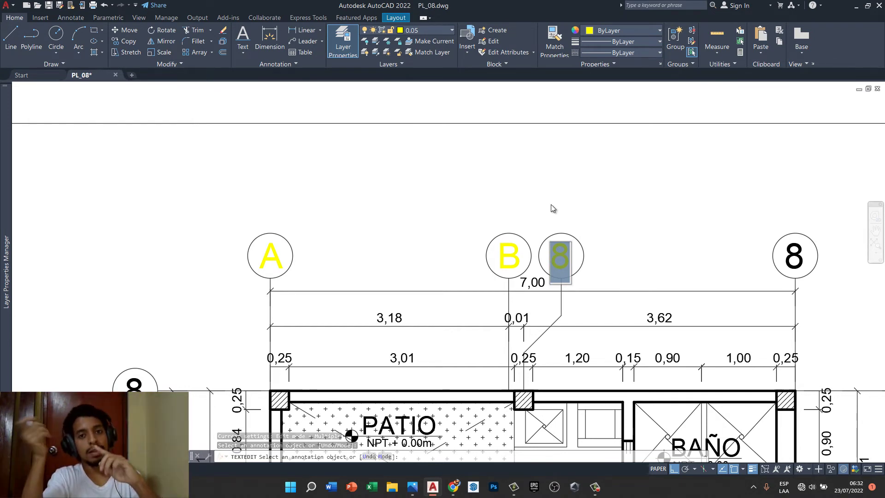
pyautogui.write('B')
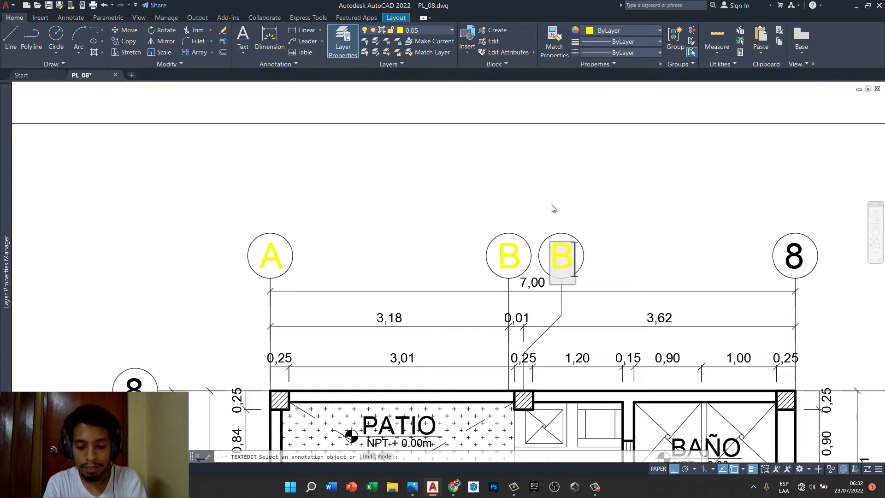
pyautogui.write("'")
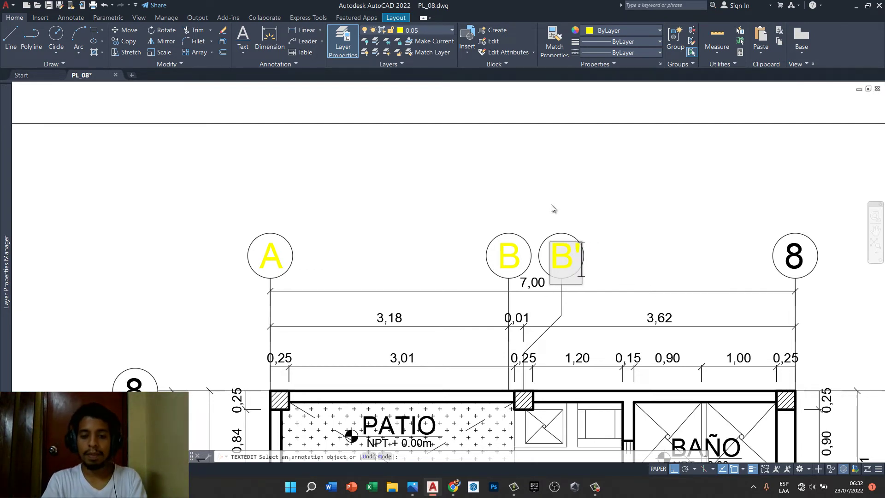
pyautogui.click(551, 208)
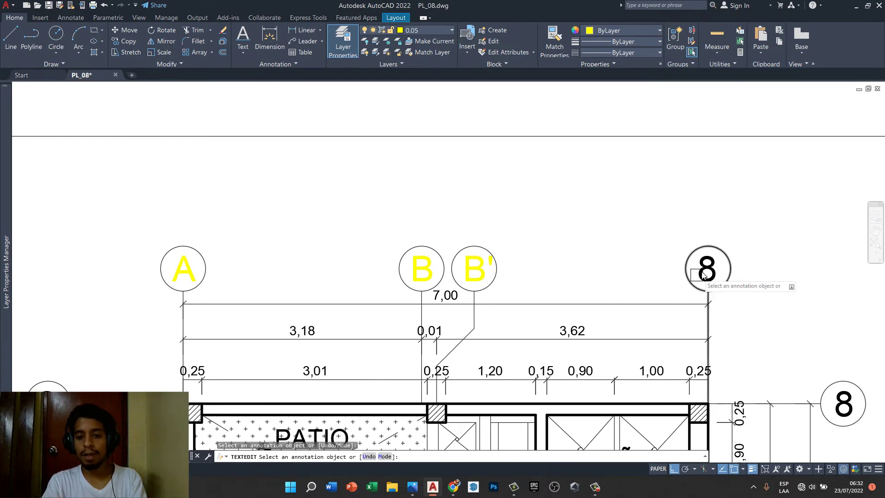
pyautogui.click(702, 273)
pyautogui.write('C')
pyautogui.click(685, 215)
pyautogui.press('Escape')
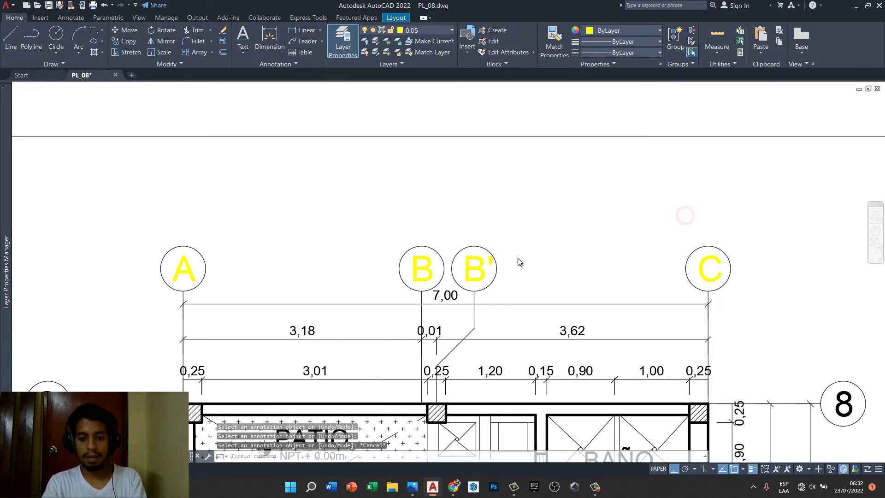
pyautogui.scroll(4, 518, 262)
# - Move the B' label into its bubble and regenerate the drawing
pyautogui.click(414, 288)
pyautogui.write('m')
pyautogui.press('Return')
pyautogui.click(573, 303)
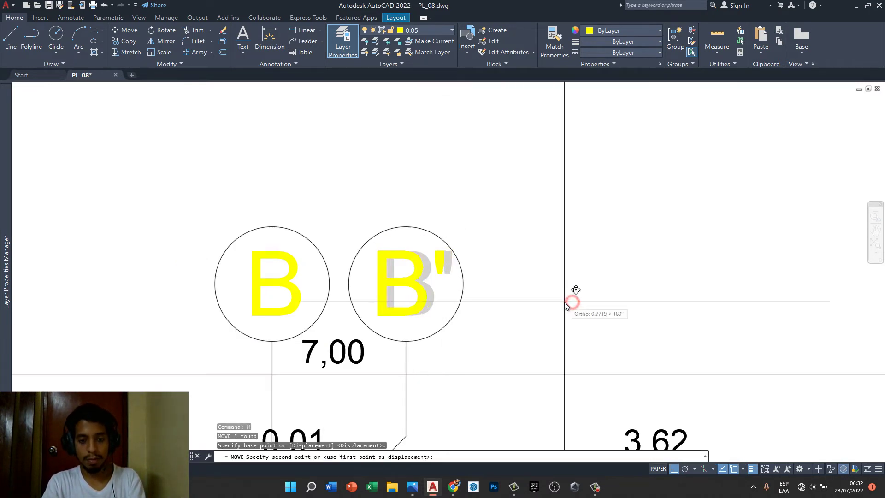
pyautogui.scroll(-3, 563, 290)
pyautogui.write('re')
pyautogui.press('Return')
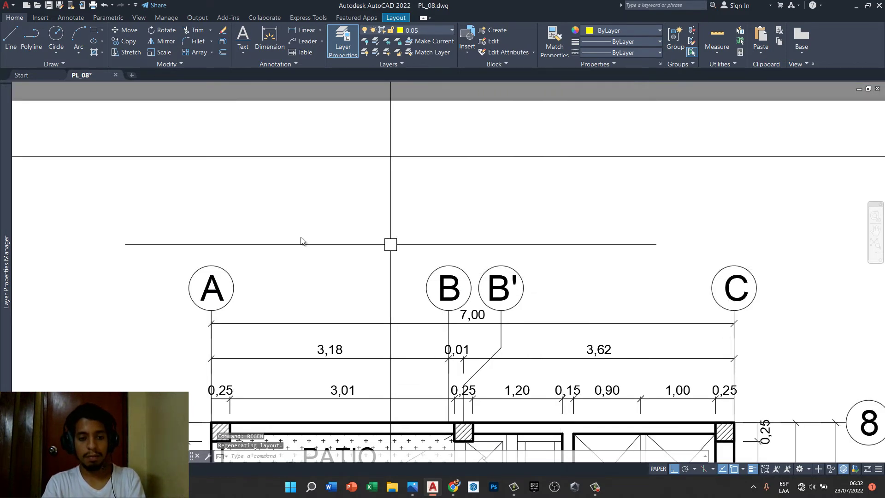
# - Copy the A, B, B' and C labels into the grid bubbles below the plan
pyautogui.click(147, 237)
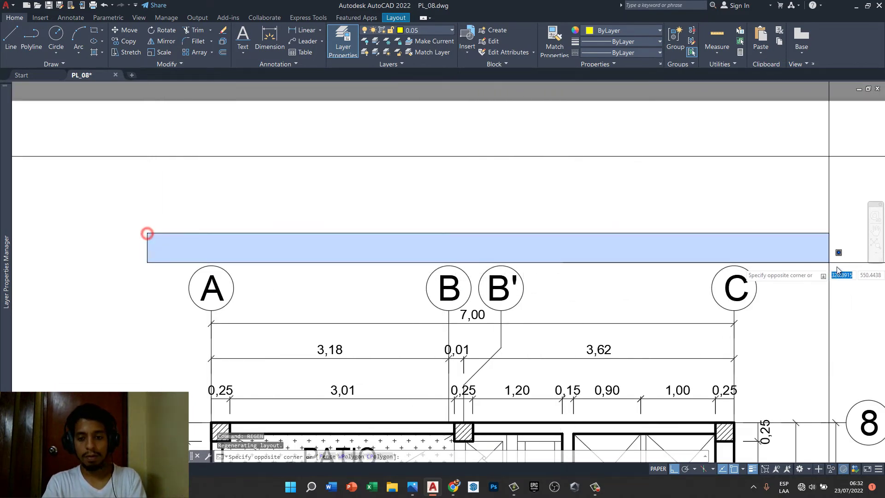
pyautogui.click(818, 305)
pyautogui.write('CP')
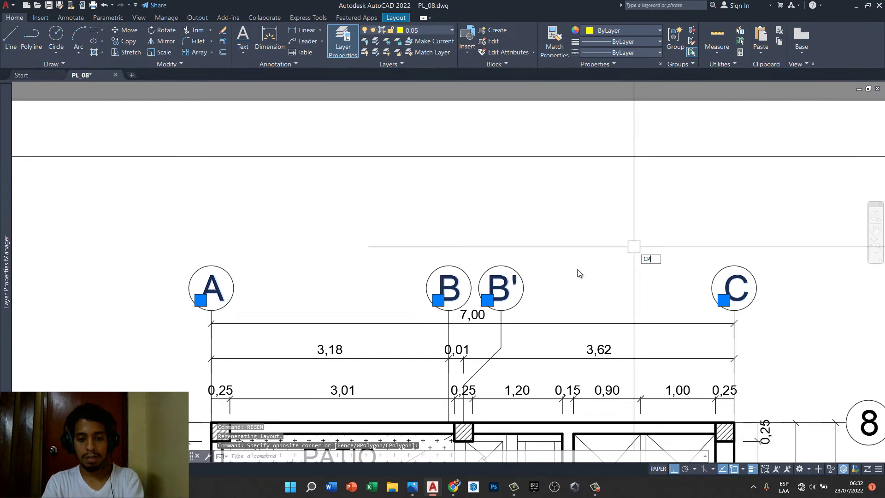
pyautogui.press('Return')
pyautogui.click(500, 266)
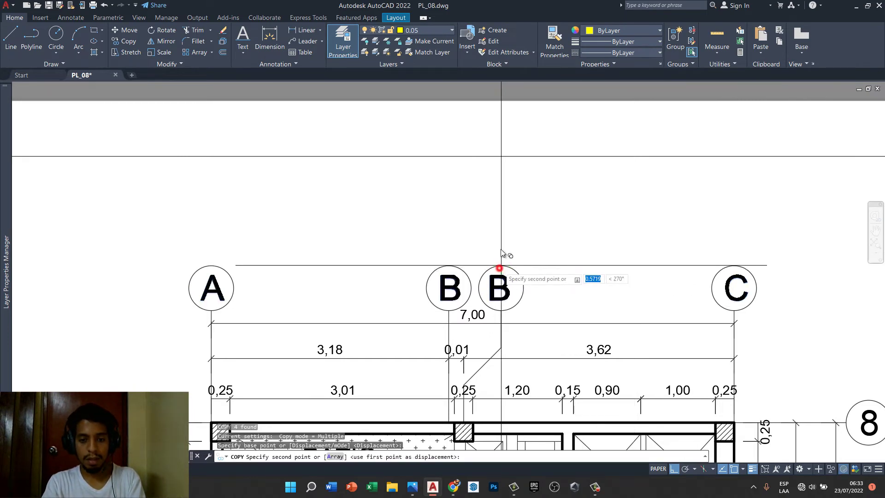
pyautogui.scroll(-10, 503, 253)
pyautogui.scroll(6, 500, 333)
pyautogui.scroll(4, 507, 323)
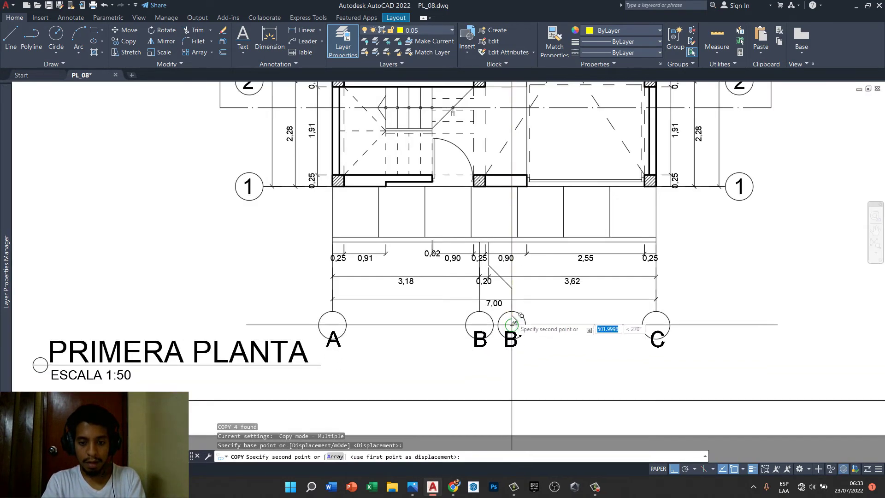
pyautogui.click(511, 314)
pyautogui.press('Escape')
pyautogui.scroll(-5, 464, 263)
pyautogui.scroll(-4, 523, 247)
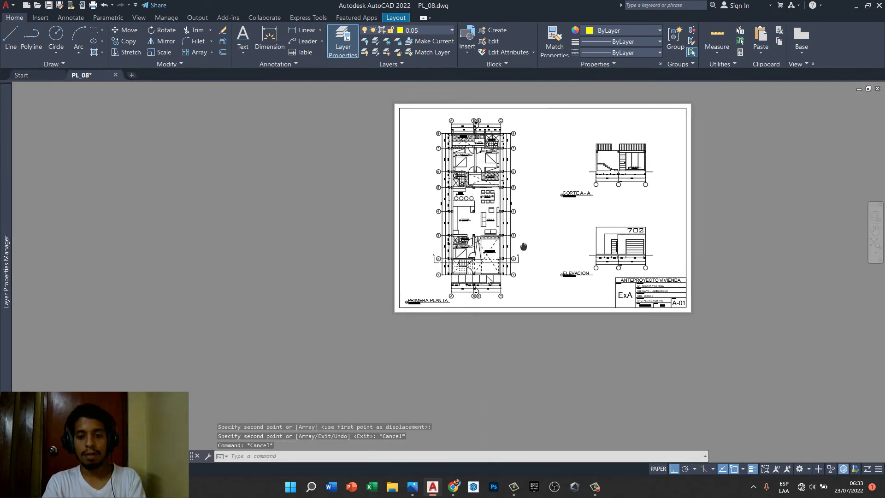
pyautogui.scroll(2, 456, 355)
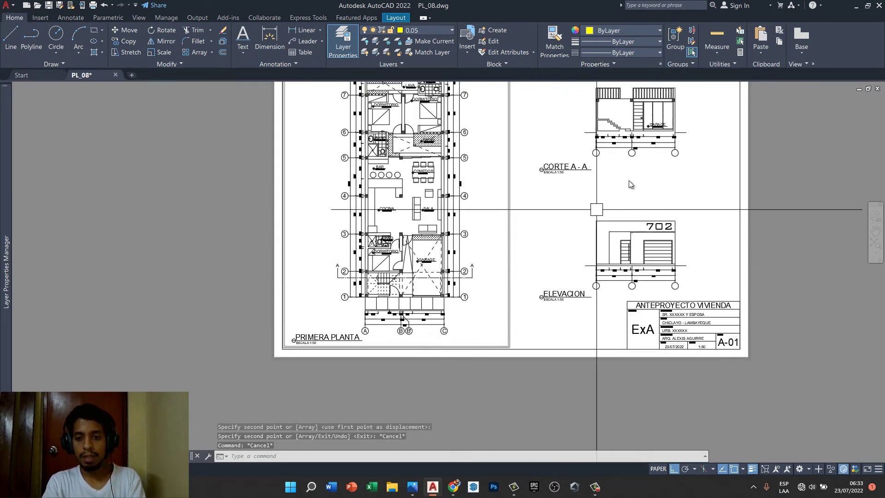
pyautogui.moveTo(643, 171); pyautogui.dragTo(620, 204, button='middle')
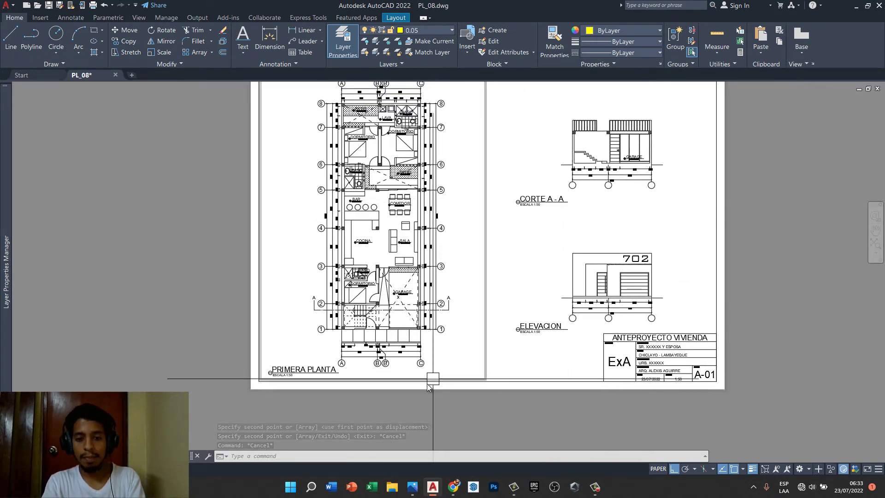
pyautogui.scroll(4, 366, 381)
pyautogui.scroll(2, 367, 381)
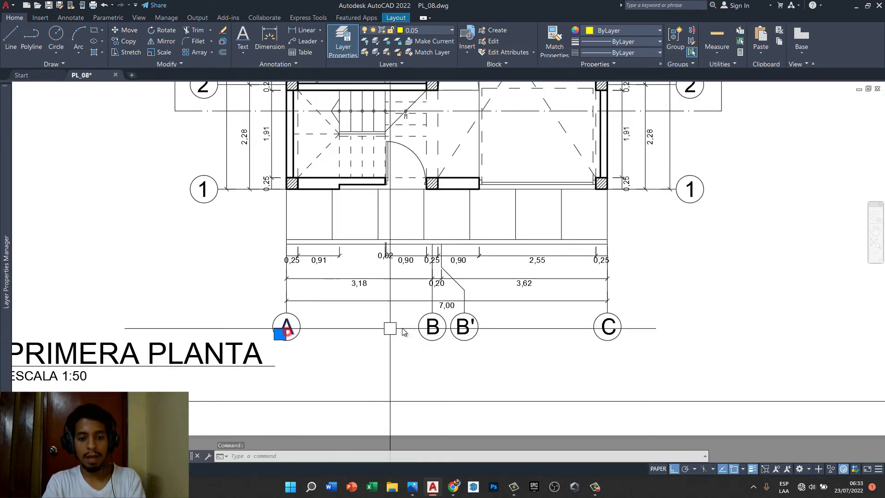
# - Copy the A, B and C labels into the ELEVACION grid bubbles
pyautogui.click(432, 325)
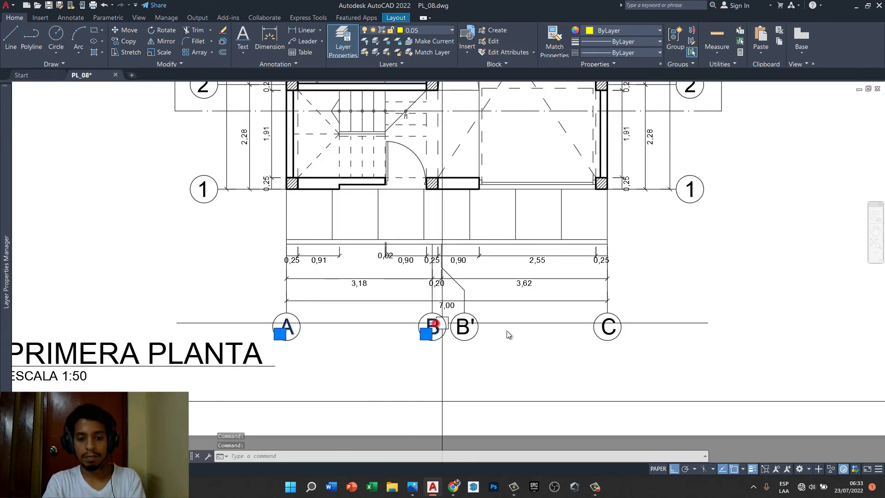
pyautogui.click(607, 327)
pyautogui.write('o')
pyautogui.press('Return')
pyautogui.scroll(-1, 564, 324)
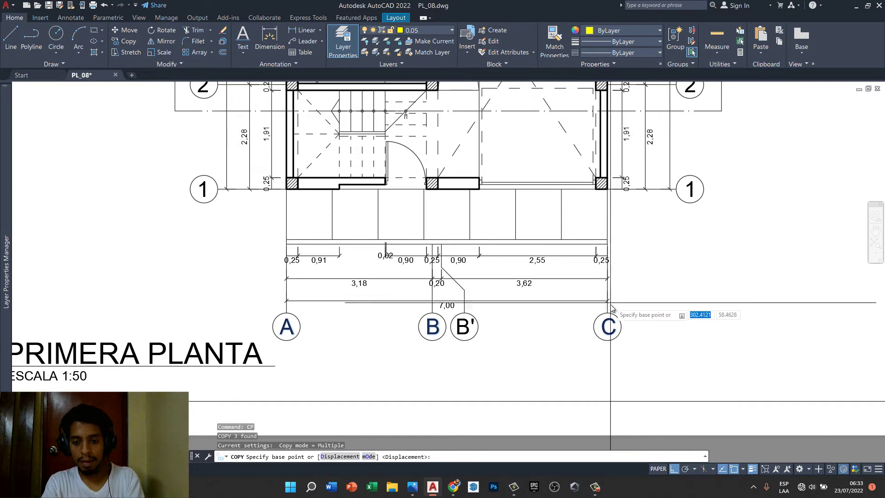
pyautogui.click(607, 310)
pyautogui.scroll(-2, 609, 297)
pyautogui.scroll(1, 573, 312)
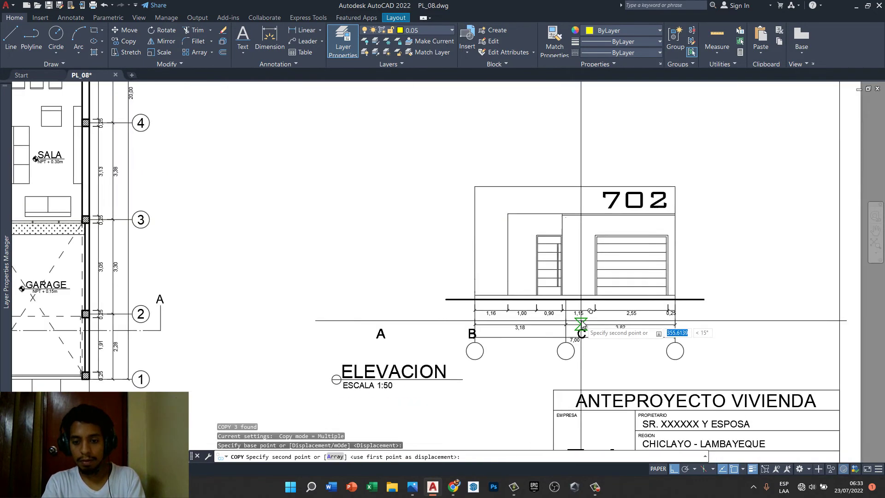
pyautogui.scroll(3, 729, 367)
pyautogui.scroll(3, 731, 359)
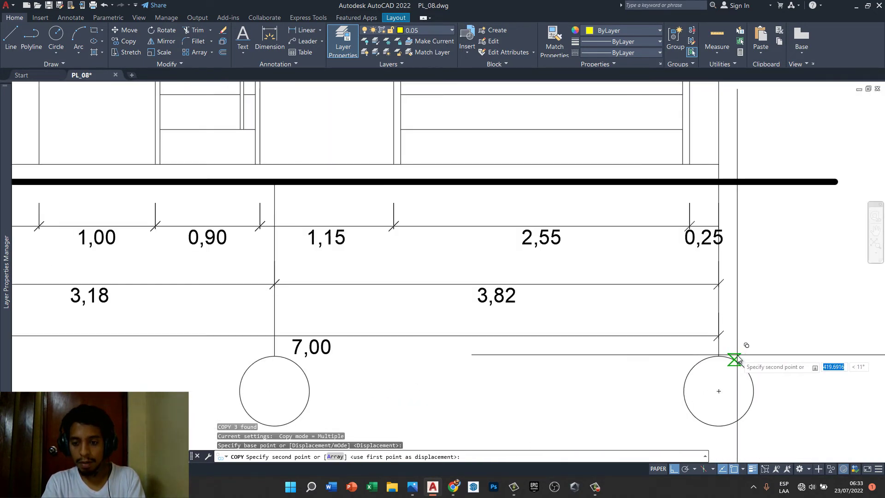
pyautogui.click(729, 357)
pyautogui.press('Escape')
pyautogui.press('Escape')
pyautogui.scroll(-5, 657, 333)
pyautogui.scroll(-2, 515, 324)
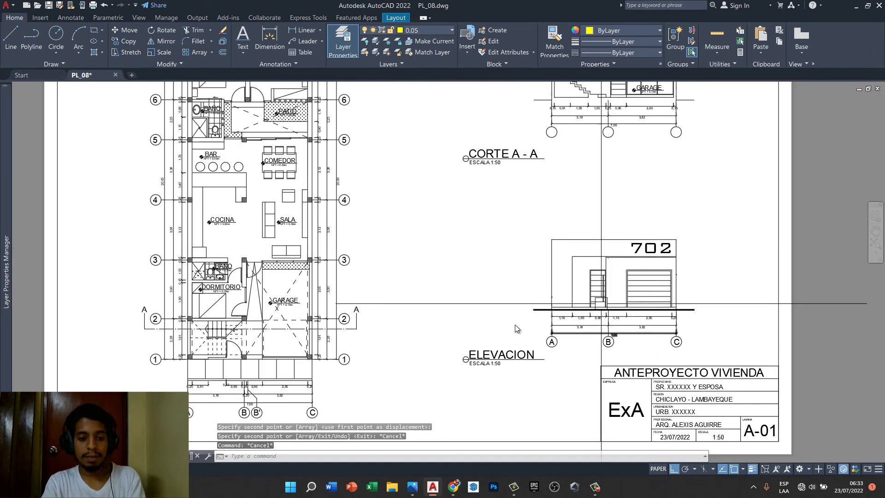
pyautogui.scroll(-1, 468, 311)
pyautogui.scroll(3, 348, 333)
pyautogui.scroll(2, 348, 332)
# - Delete the stray 0,02 dimension from the floor plan
pyautogui.scroll(4, 348, 333)
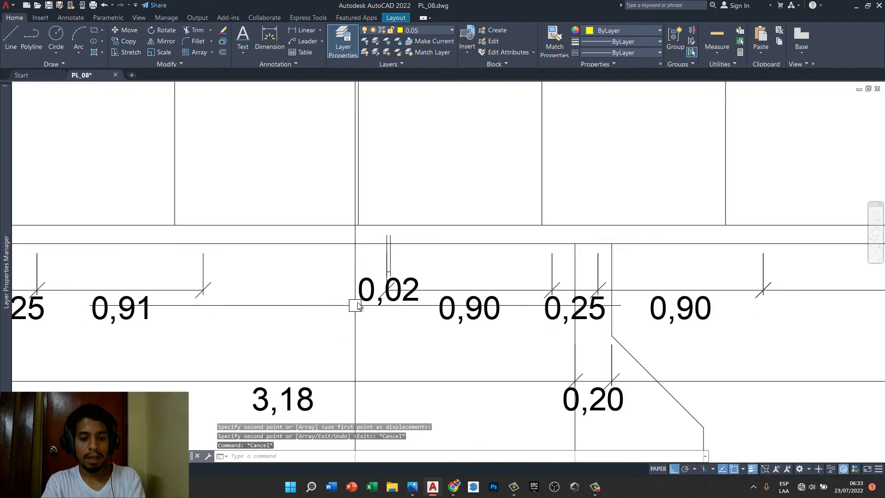
pyautogui.click(366, 294)
pyautogui.scroll(-2, 410, 285)
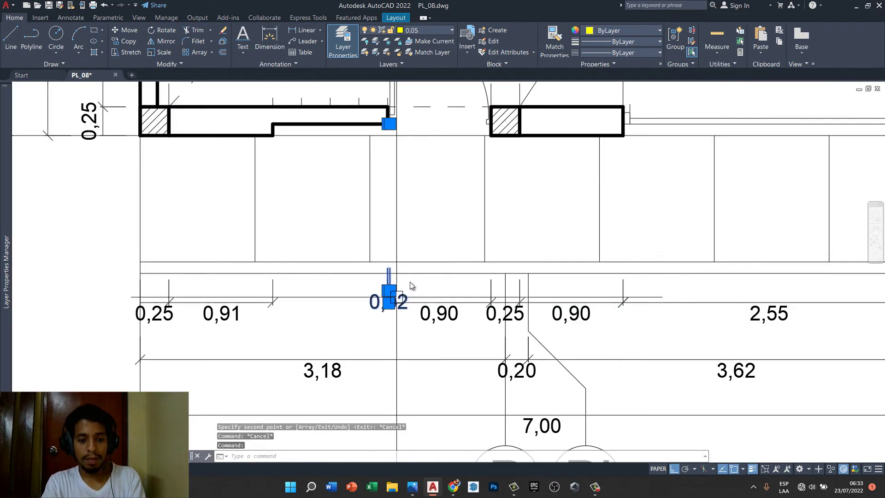
pyautogui.press('Delete')
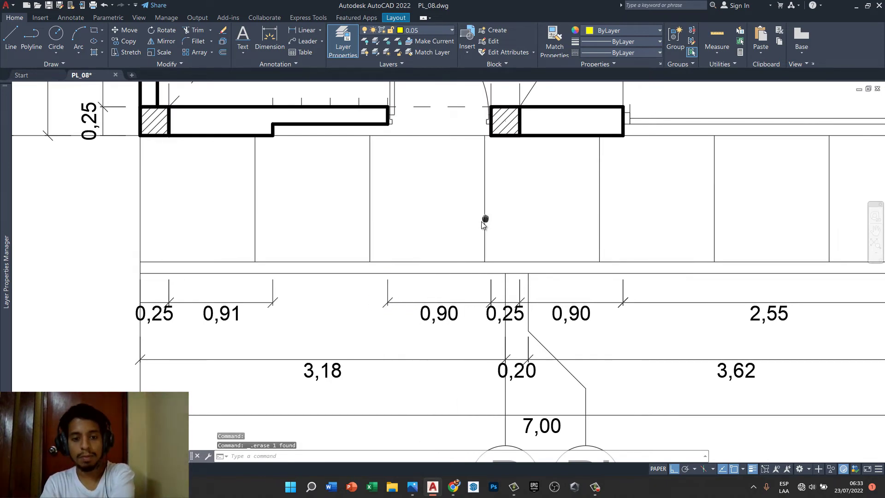
# - Continue the dimension chain with a 1,00 dimension at the stair
pyautogui.moveTo(484, 221); pyautogui.dragTo(369, 264, button='middle')
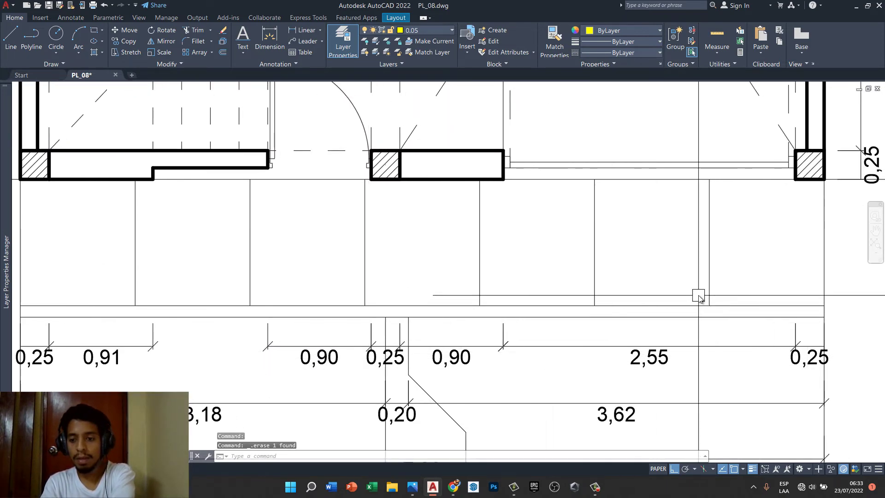
pyautogui.scroll(-4, 711, 282)
pyautogui.scroll(4, 705, 286)
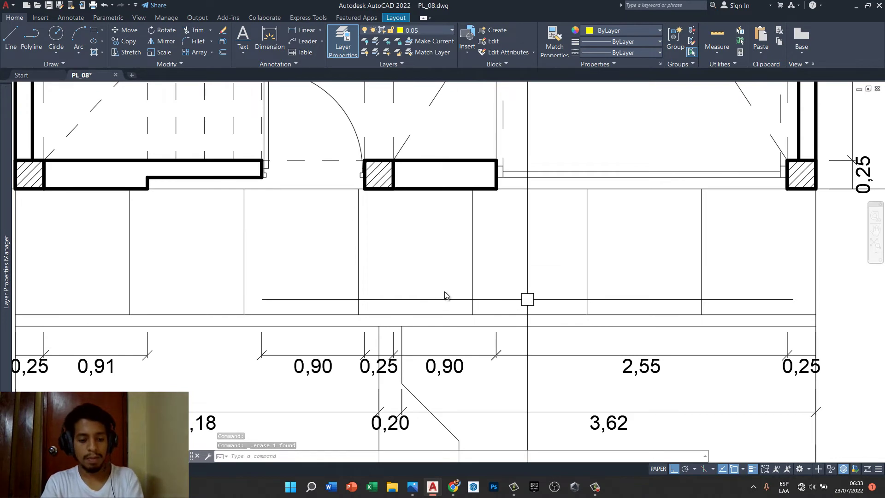
pyautogui.moveTo(445, 295); pyautogui.dragTo(473, 283, button='middle')
pyautogui.write('DCO')
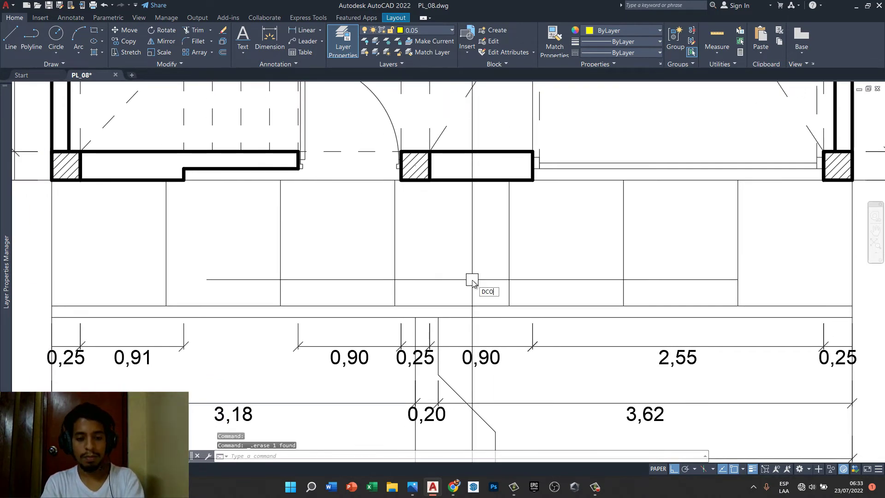
pyautogui.press('Return')
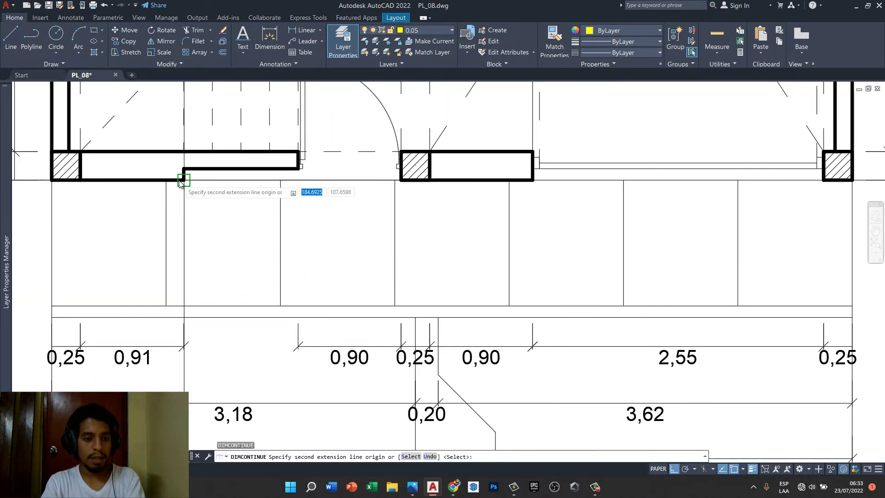
pyautogui.click(180, 183)
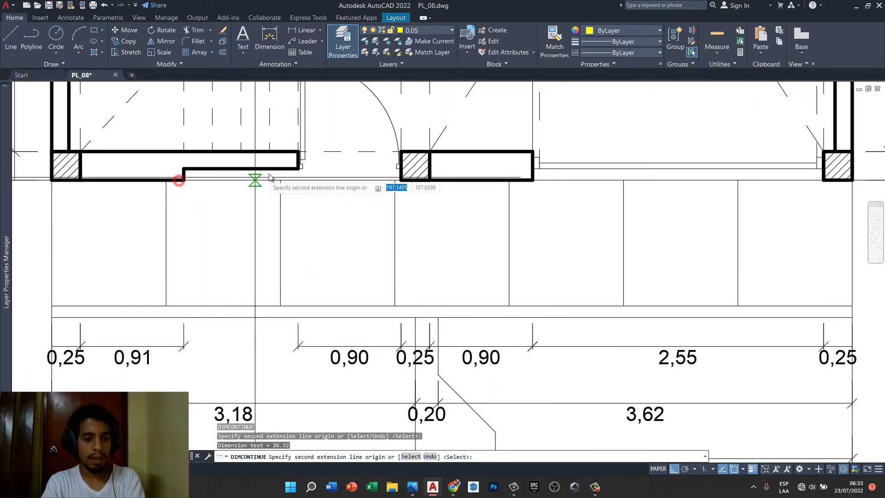
pyautogui.click(298, 170)
pyautogui.scroll(-5, 314, 300)
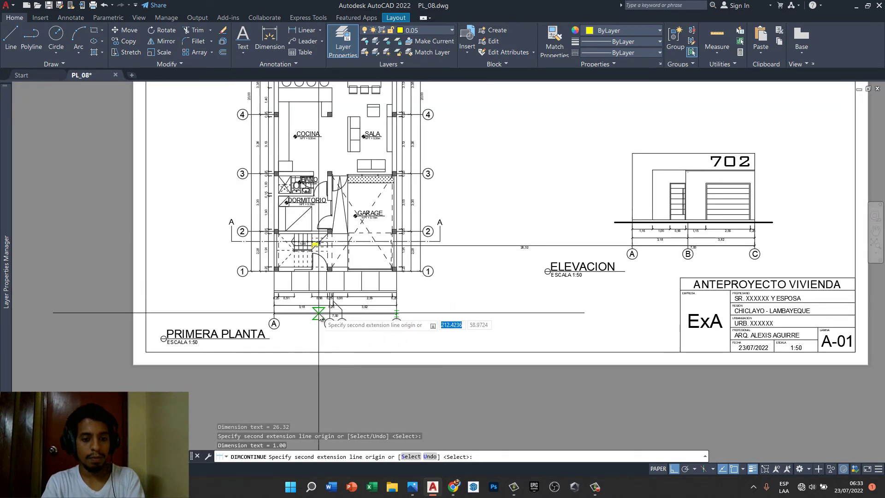
pyautogui.scroll(4, 319, 318)
pyautogui.scroll(2, 279, 368)
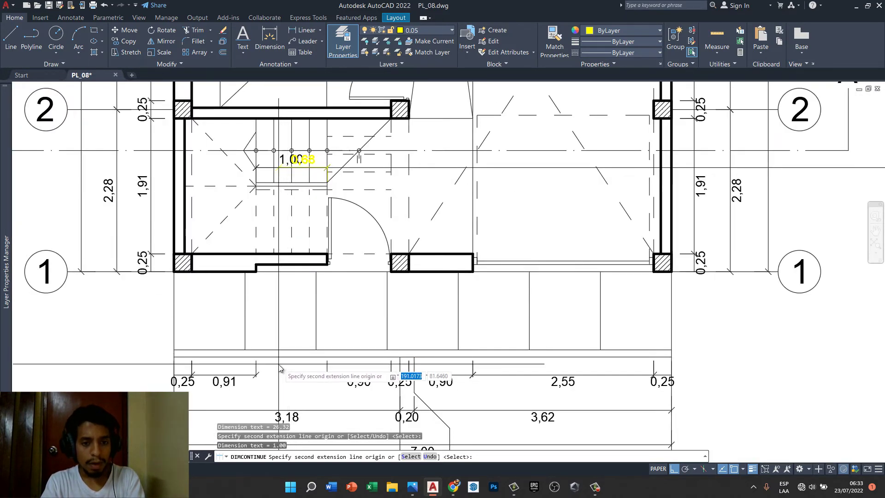
pyautogui.press('Escape')
pyautogui.scroll(-2, 386, 189)
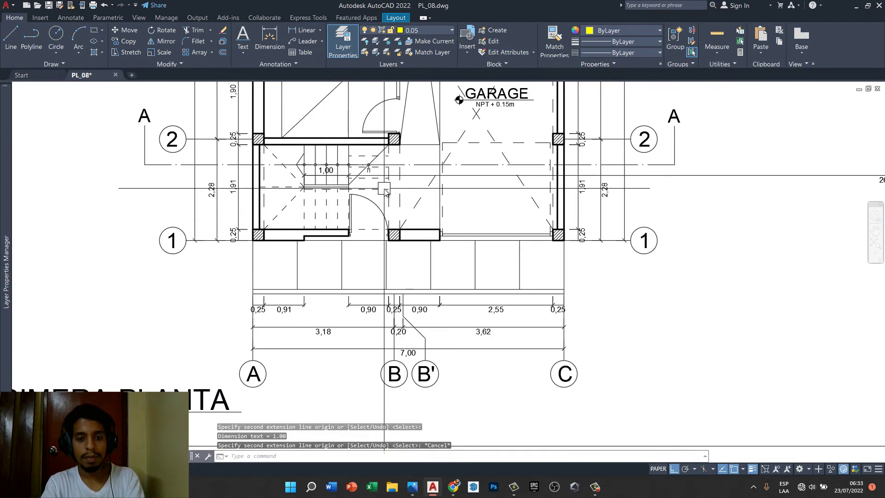
pyautogui.scroll(-2, 386, 189)
# - Delete the long stray horizontal line from the plan
pyautogui.click(535, 180)
pyautogui.moveTo(530, 166); pyautogui.dragTo(391, 262, button='middle')
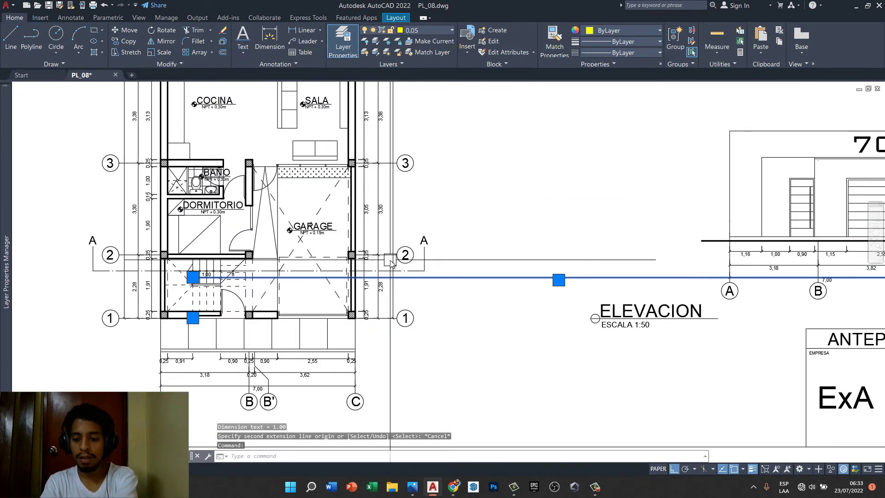
pyautogui.scroll(-2, 391, 262)
pyautogui.scroll(2, 268, 302)
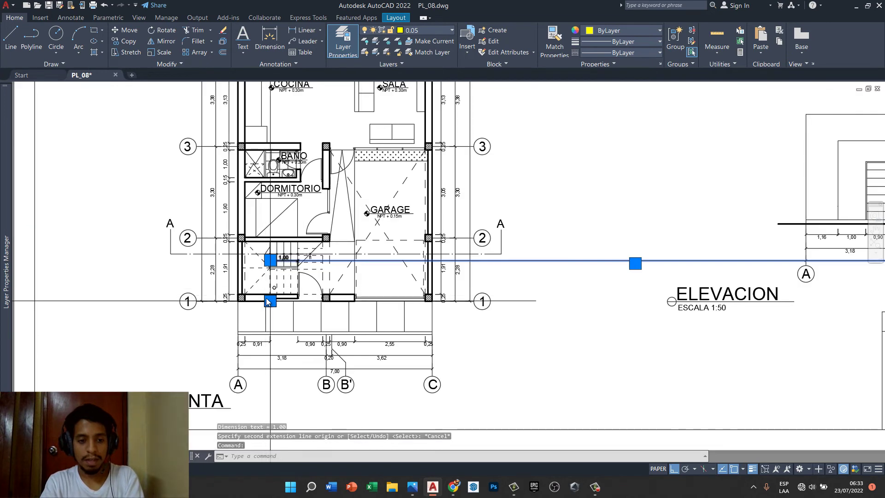
pyautogui.click(268, 302)
pyautogui.moveTo(393, 237); pyautogui.dragTo(208, 277, button='middle')
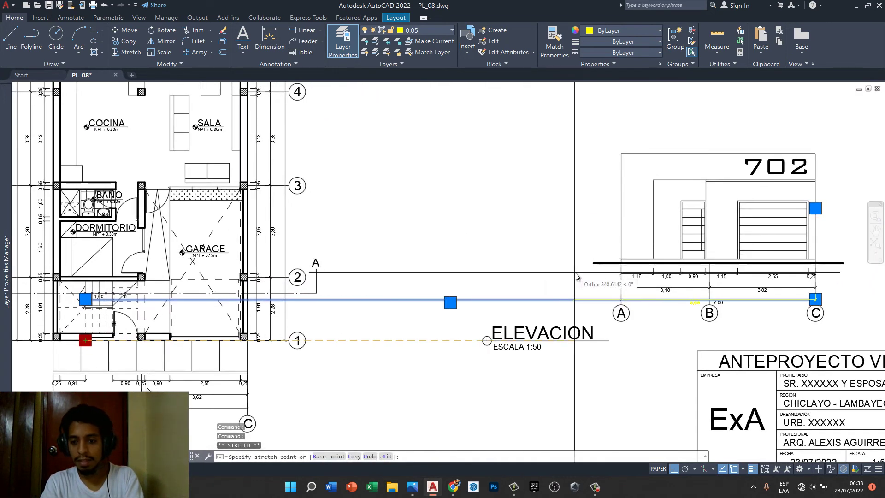
pyautogui.press('Escape')
pyautogui.press('Delete')
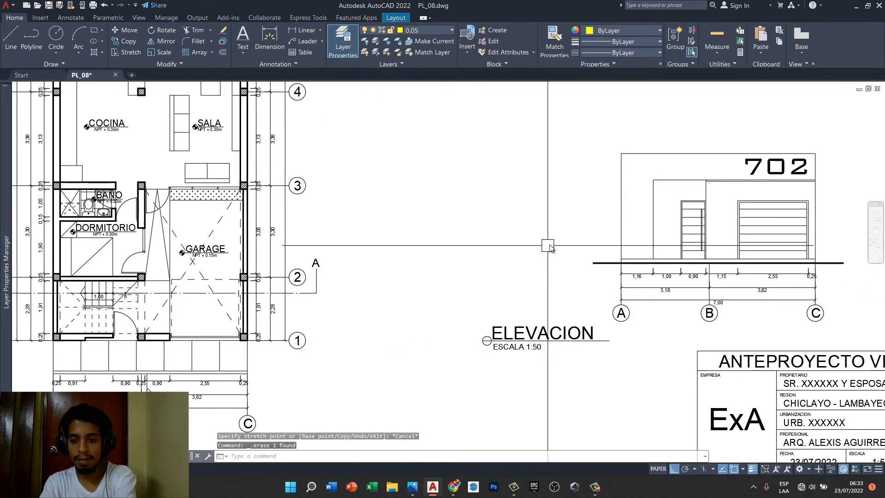
pyautogui.scroll(-2, 548, 246)
pyautogui.scroll(2, 288, 295)
# - Undo the accidental stair line deletion and leave the stair dimension unchanged
pyautogui.click(284, 295)
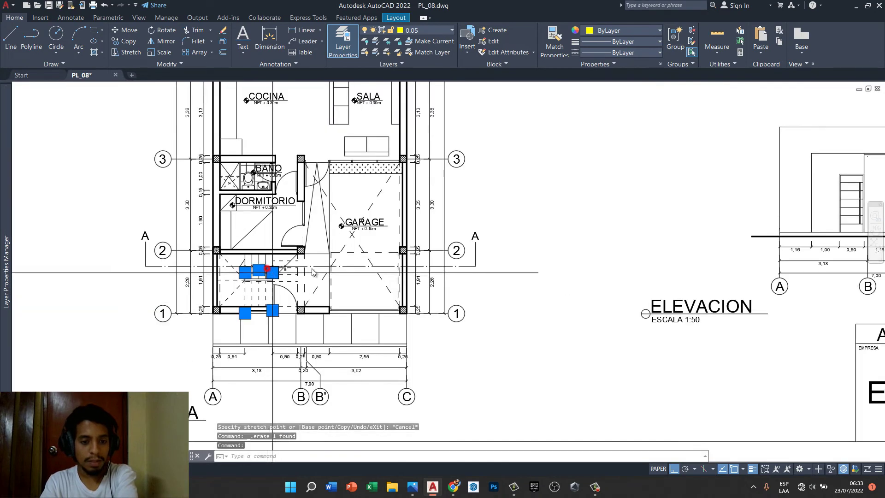
pyautogui.scroll(4, 281, 332)
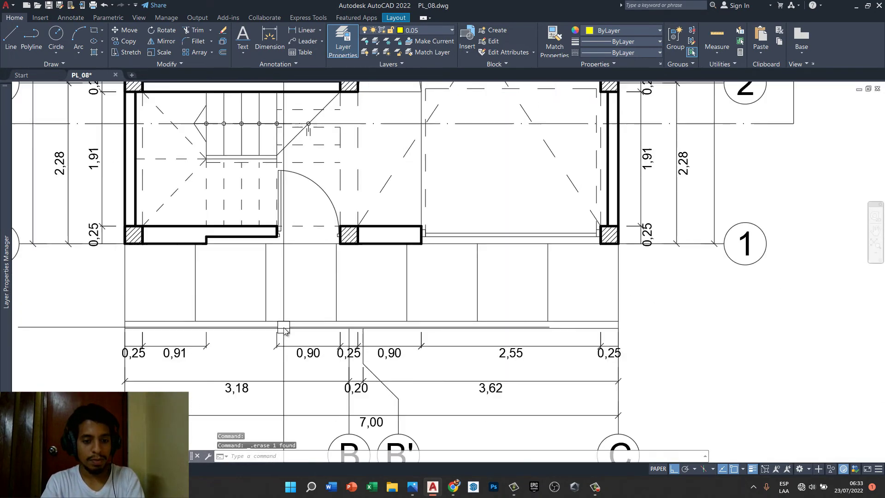
pyautogui.hotkey('ctrl', 'z')
pyautogui.hotkey('ctrl', 'z')
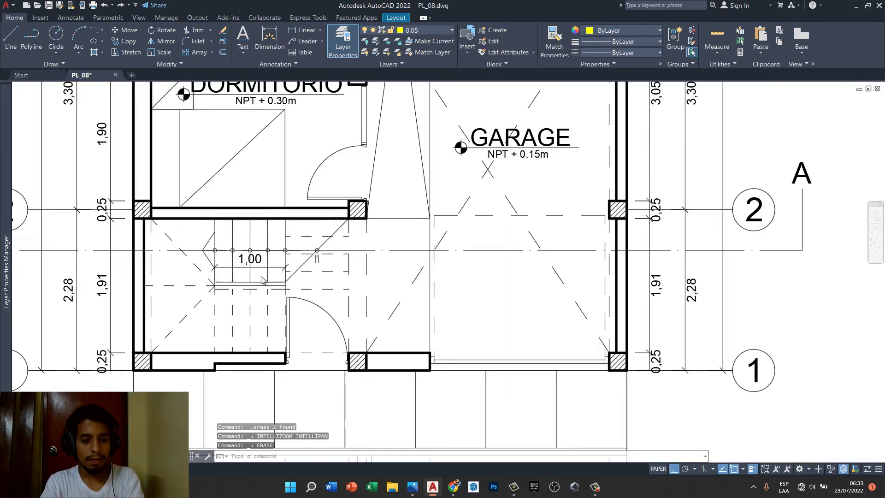
pyautogui.click(286, 267)
pyautogui.scroll(-3, 286, 267)
pyautogui.scroll(2, 283, 364)
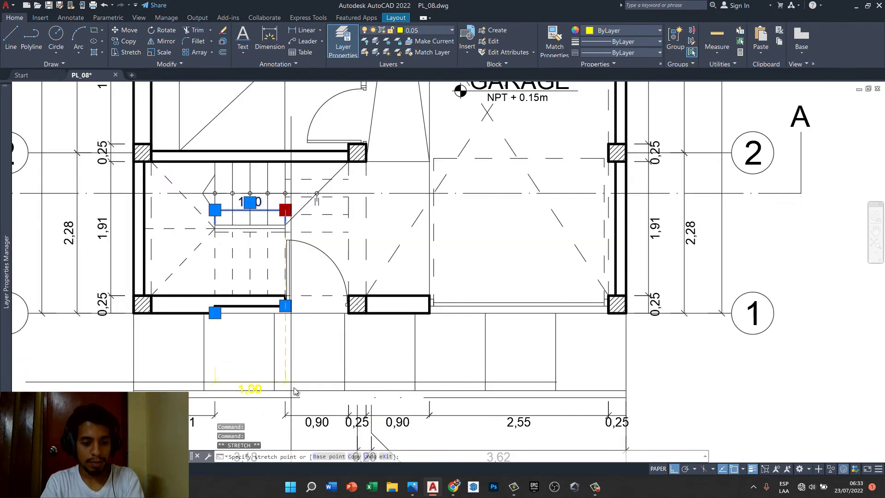
pyautogui.scroll(5, 287, 355)
pyautogui.rightClick(288, 412)
pyautogui.press('Escape')
pyautogui.press('Escape')
pyautogui.press('Escape')
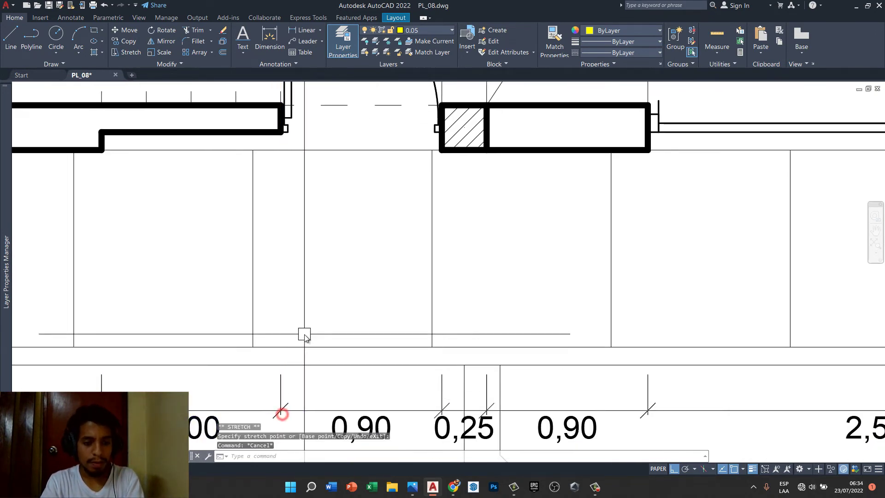
# - Zoom out to view the whole A-01 sheet with plan, CORTE A-A and ELEVACION
pyautogui.scroll(-3, 324, 312)
pyautogui.scroll(-2, 429, 266)
pyautogui.scroll(-2, 428, 266)
pyautogui.scroll(-2, 428, 266)
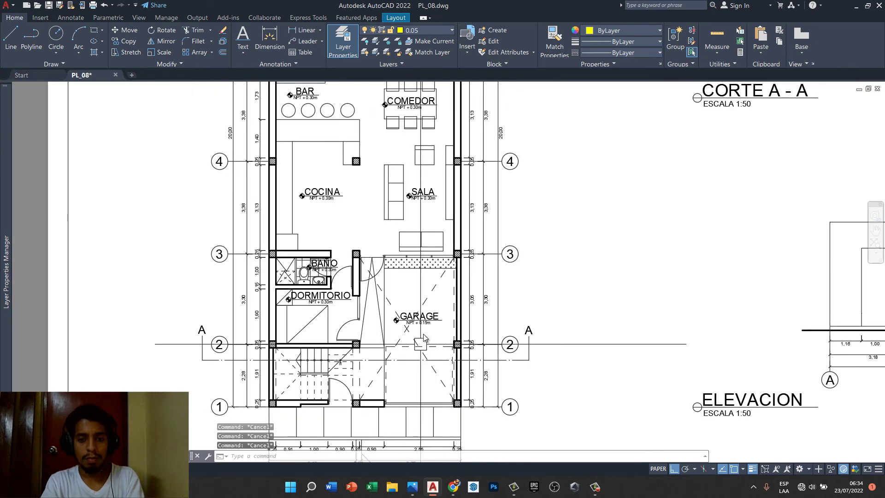
pyautogui.scroll(-2, 428, 266)
pyautogui.scroll(-1, 406, 335)
pyautogui.moveTo(407, 335); pyautogui.dragTo(351, 396, button='middle')
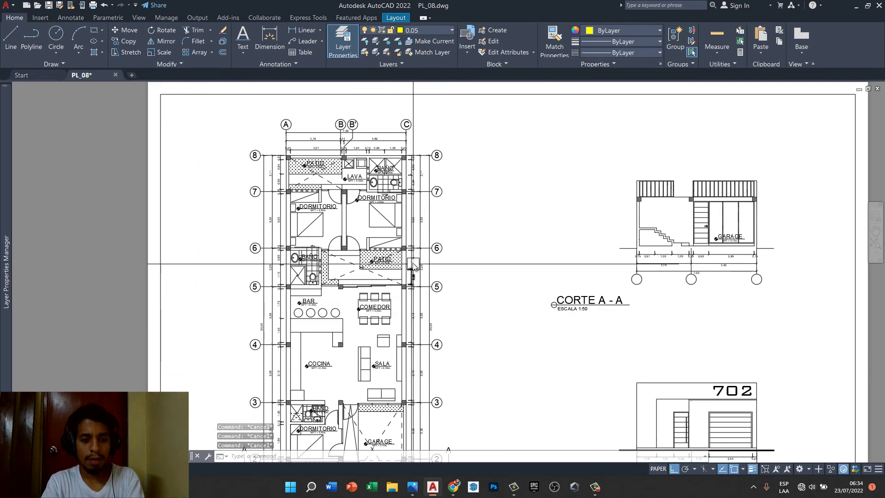
pyautogui.moveTo(486, 215); pyautogui.dragTo(504, 268, button='middle')
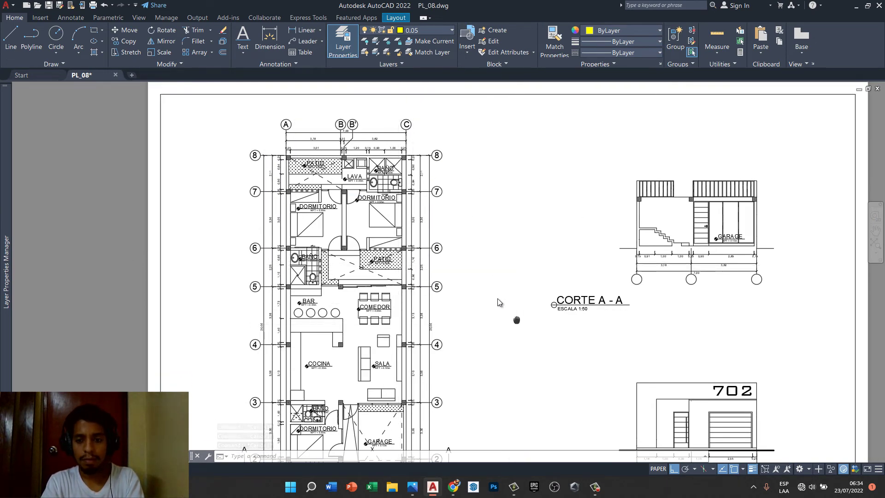
pyautogui.moveTo(518, 316); pyautogui.dragTo(480, 281, button='middle')
pyautogui.scroll(-2, 517, 300)
pyautogui.scroll(-1, 691, 335)
pyautogui.moveTo(692, 336); pyautogui.dragTo(529, 289, button='middle')
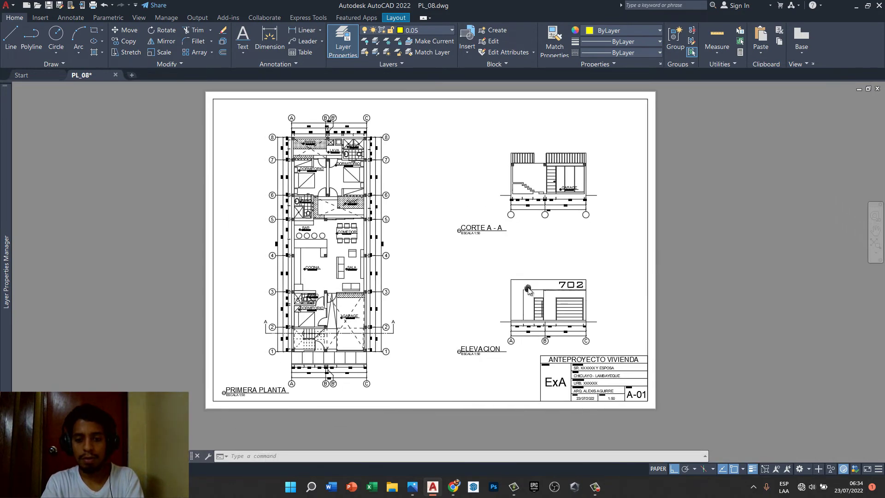
pyautogui.scroll(4, 546, 341)
pyautogui.scroll(4, 475, 340)
pyautogui.click(454, 329)
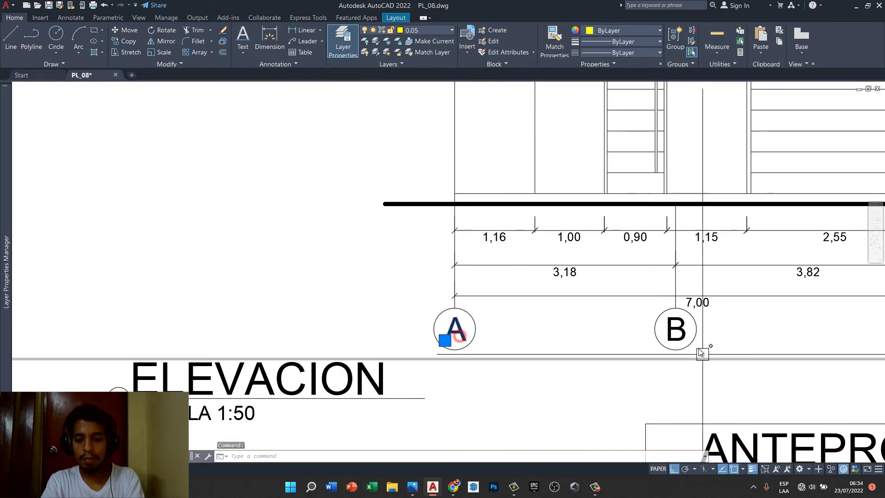
pyautogui.click(675, 330)
pyautogui.moveTo(709, 328); pyautogui.dragTo(479, 326, button='middle')
pyautogui.click(711, 325)
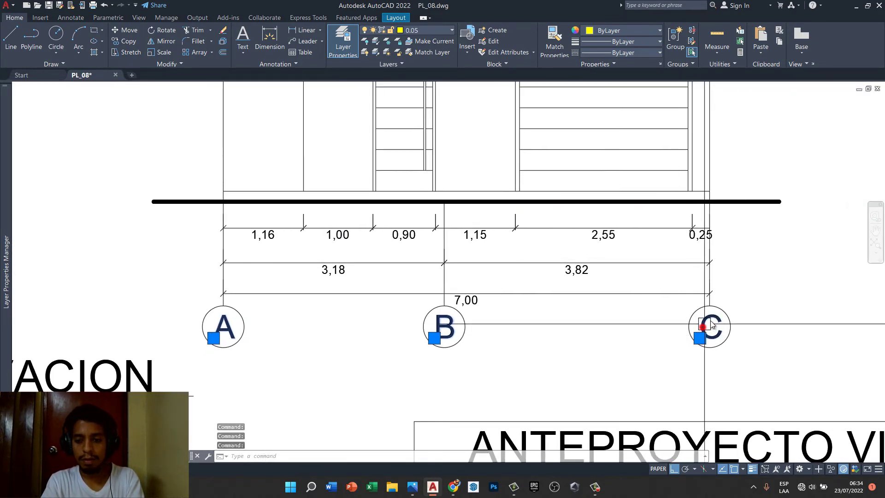
pyautogui.write('cp')
pyautogui.press('Return')
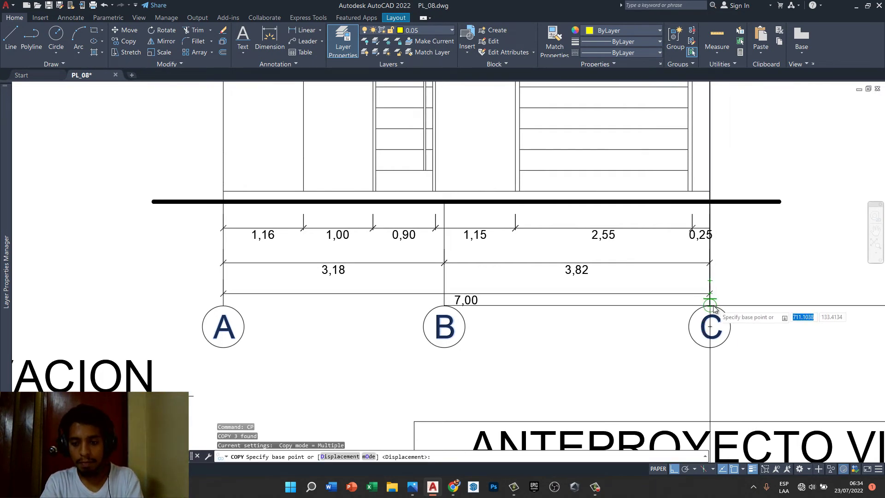
pyautogui.click(713, 308)
pyautogui.scroll(-5, 713, 312)
pyautogui.scroll(2, 643, 231)
pyautogui.scroll(4, 650, 180)
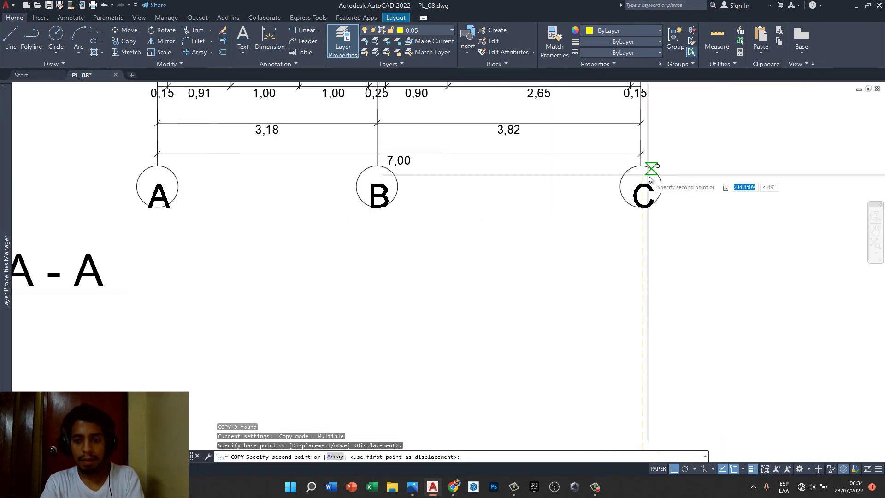
pyautogui.scroll(2, 648, 175)
pyautogui.press('Escape')
pyautogui.press('Escape')
pyautogui.press('Escape')
pyautogui.scroll(-4, 572, 205)
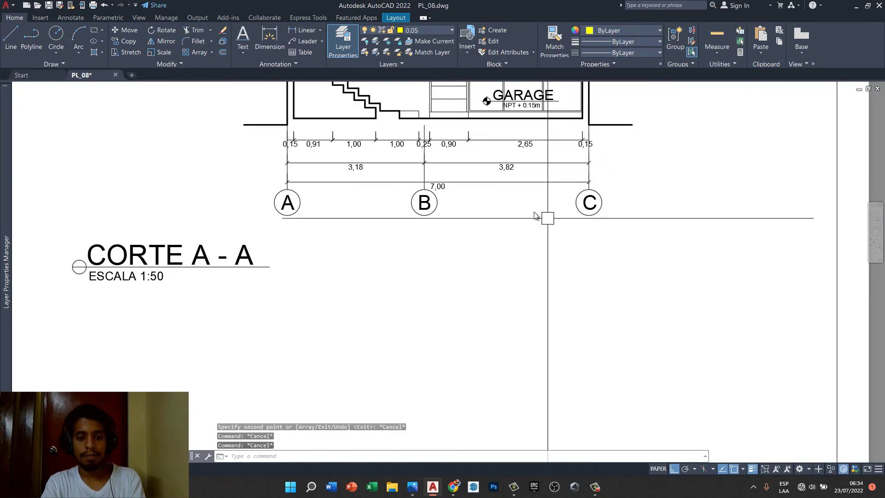
pyautogui.scroll(-3, 535, 216)
pyautogui.scroll(-3, 572, 219)
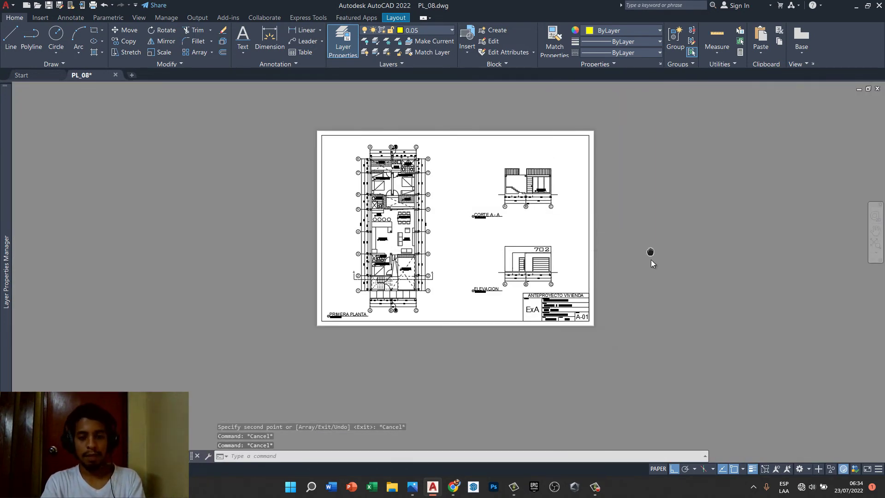
pyautogui.scroll(2, 538, 267)
pyautogui.write('c')
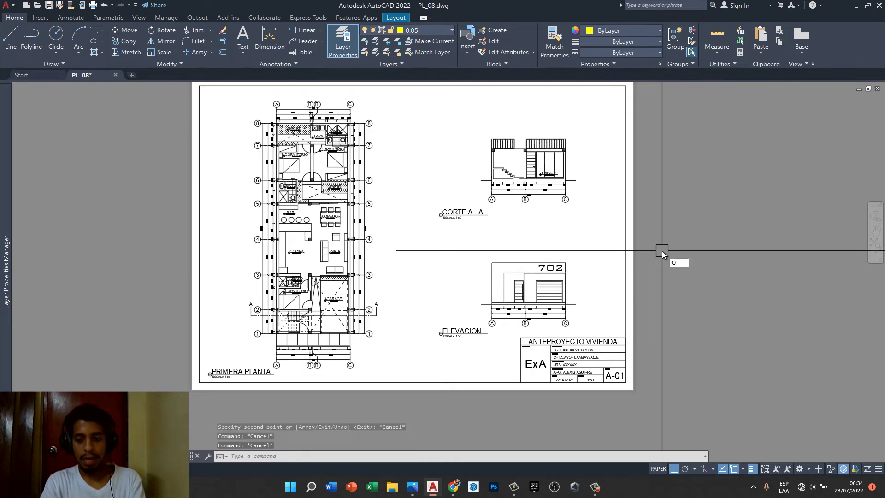
pyautogui.write('q')
pyautogui.press('Return')
pyautogui.moveTo(409, 263); pyautogui.dragTo(476, 276, button='middle')
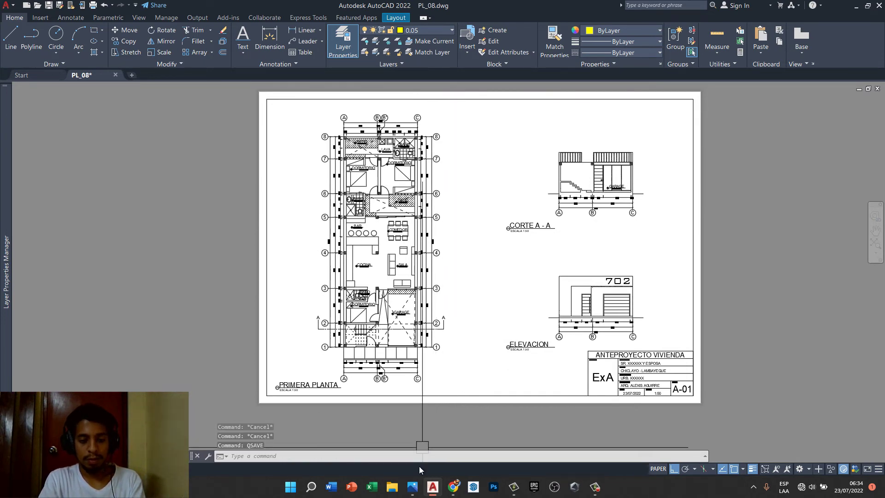
pyautogui.click(413, 487)
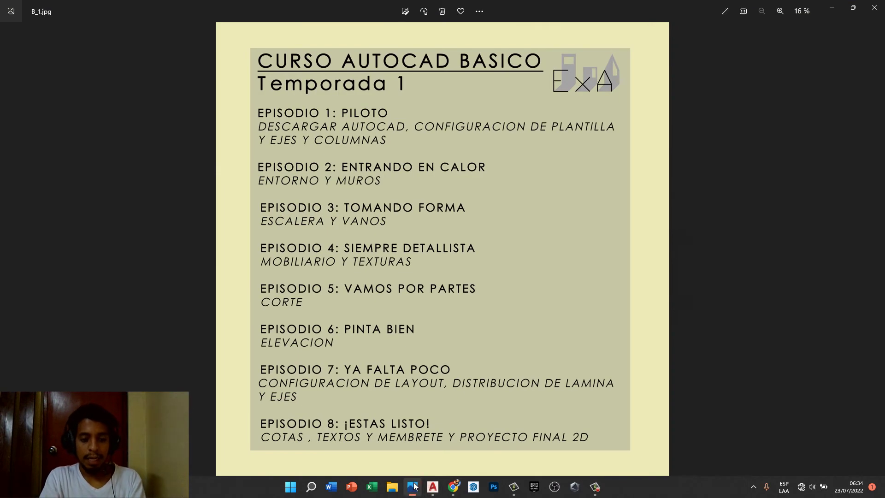
pyautogui.click(414, 486)
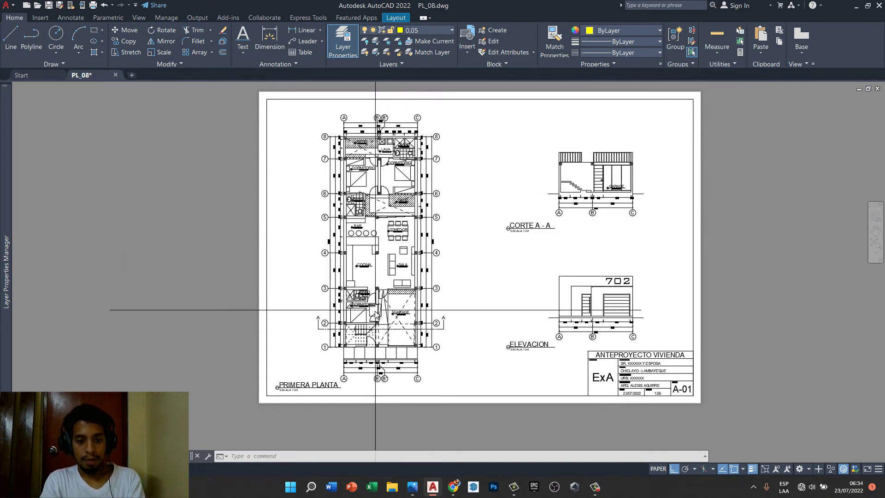
# - Draw the arrow shaft and a diagonal arrowhead stroke below the BAÑO–PATIO doorway
pyautogui.scroll(5, 368, 201)
pyautogui.scroll(8, 385, 253)
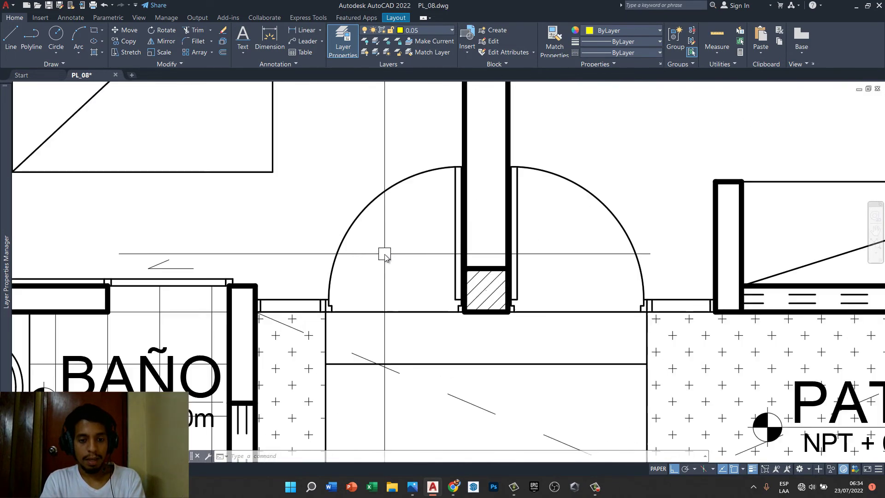
pyautogui.moveTo(426, 282); pyautogui.dragTo(424, 259, button='middle')
pyautogui.write('l')
pyautogui.press('Return')
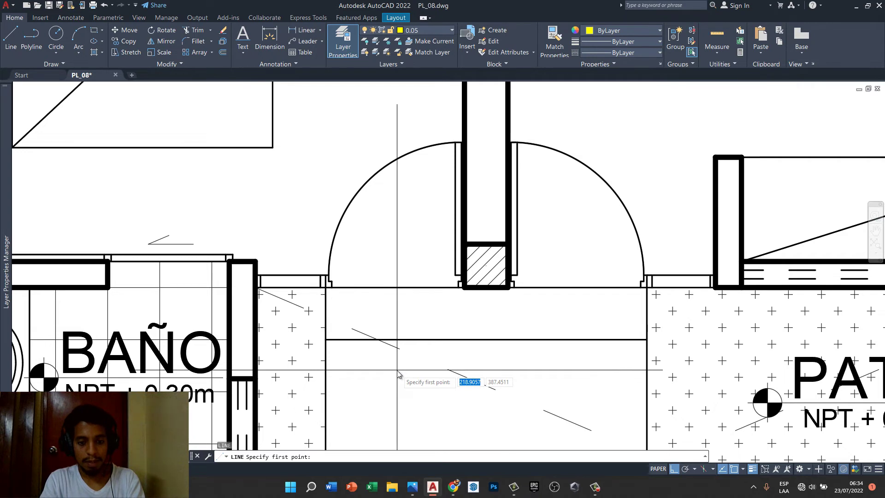
pyautogui.click(398, 370)
pyautogui.scroll(2, 404, 265)
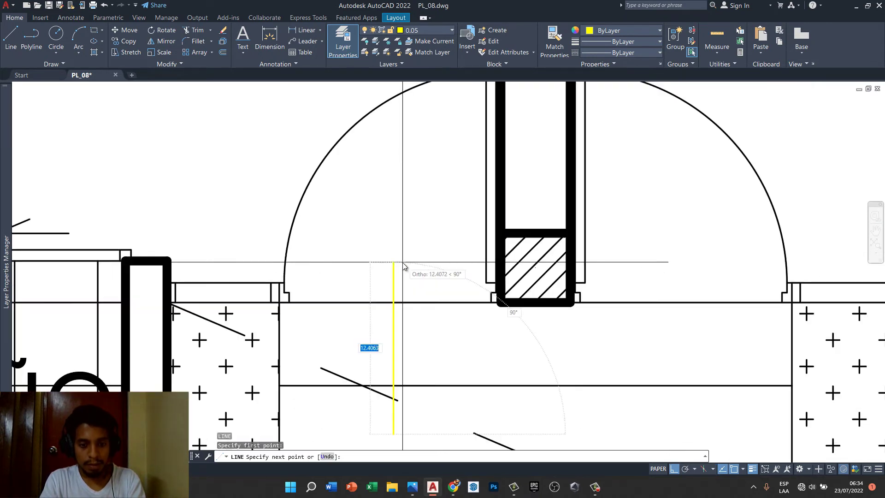
pyautogui.press('F8')
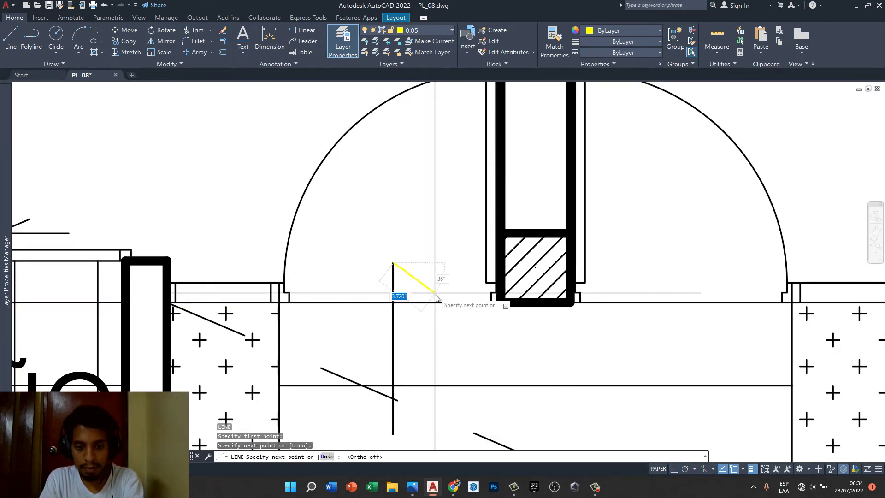
pyautogui.click(435, 293)
pyautogui.press('Escape')
# - Mirror the diagonal stroke about the shaft, keeping the original, to complete the arrowhead
pyautogui.click(418, 278)
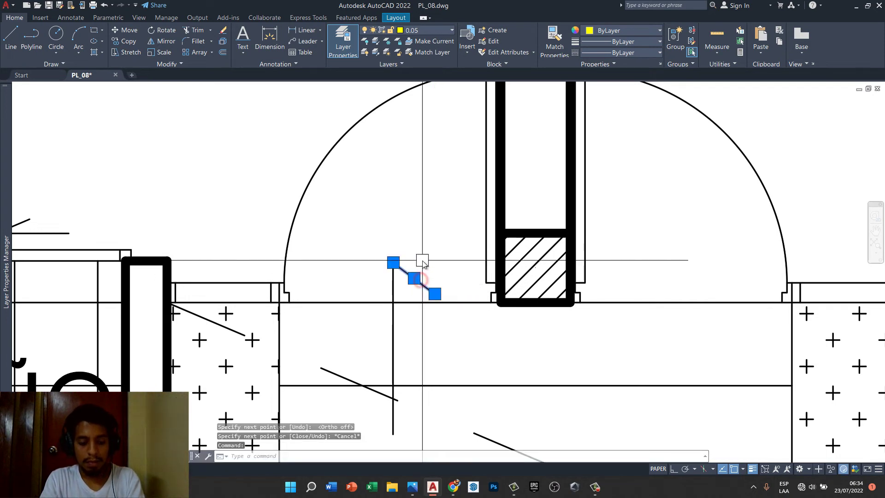
pyautogui.write('Mi')
pyautogui.press('Return')
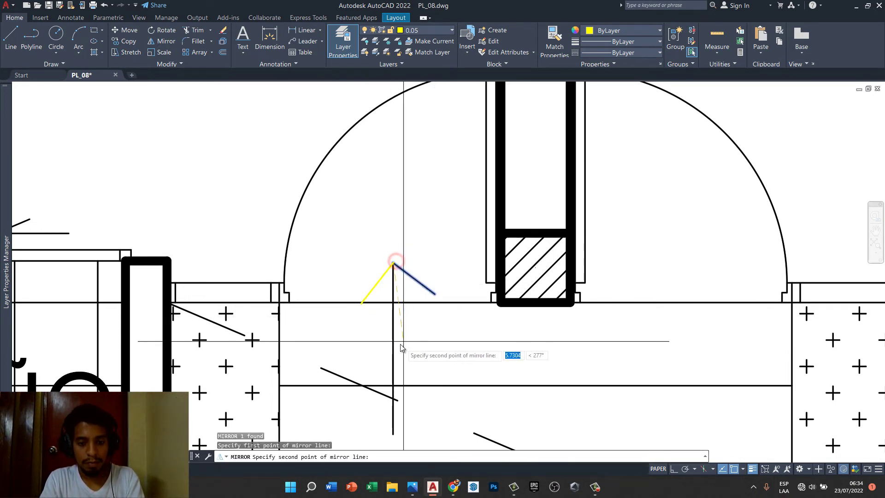
pyautogui.click(393, 347)
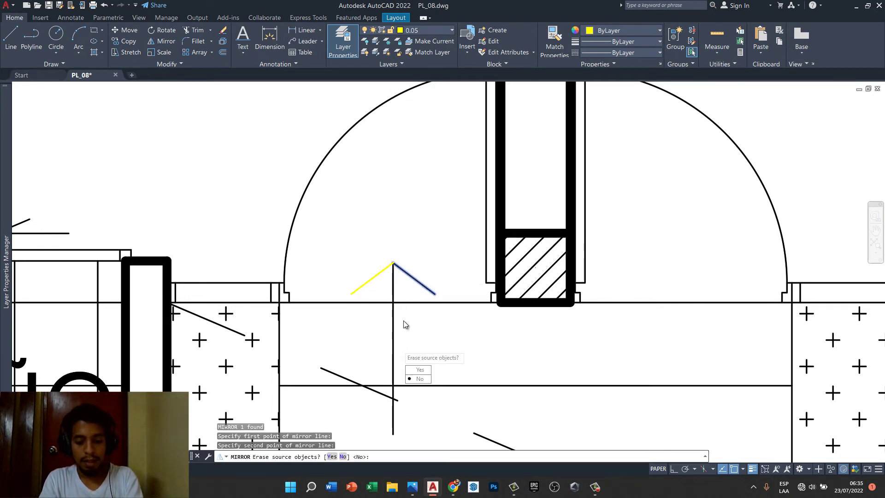
pyautogui.write('n')
pyautogui.press('Return')
# - Draw a small circle centred where the shaft meets the threshold
pyautogui.write('c')
pyautogui.press('Return')
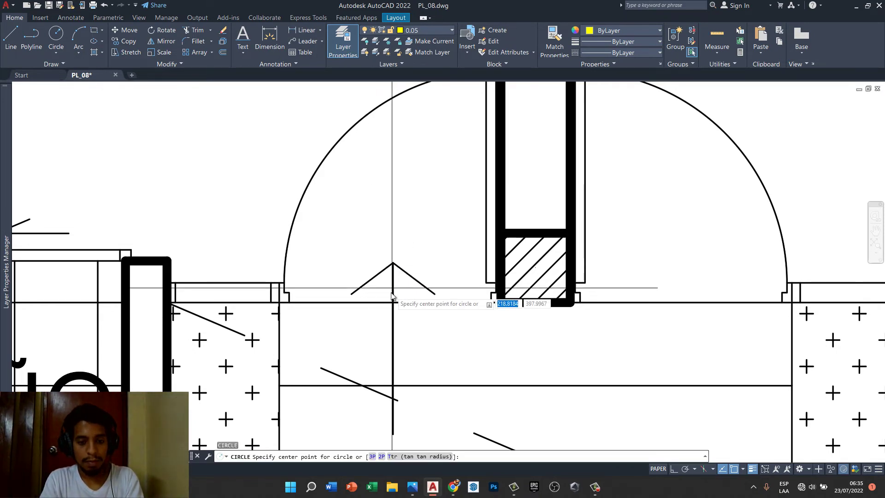
pyautogui.click(393, 302)
pyautogui.scroll(4, 399, 300)
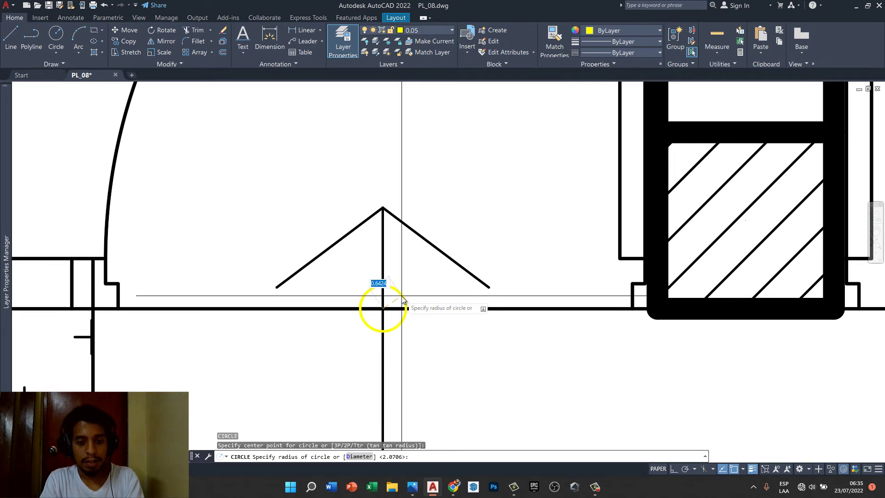
pyautogui.click(403, 300)
pyautogui.scroll(-5, 404, 300)
pyautogui.scroll(-2, 406, 291)
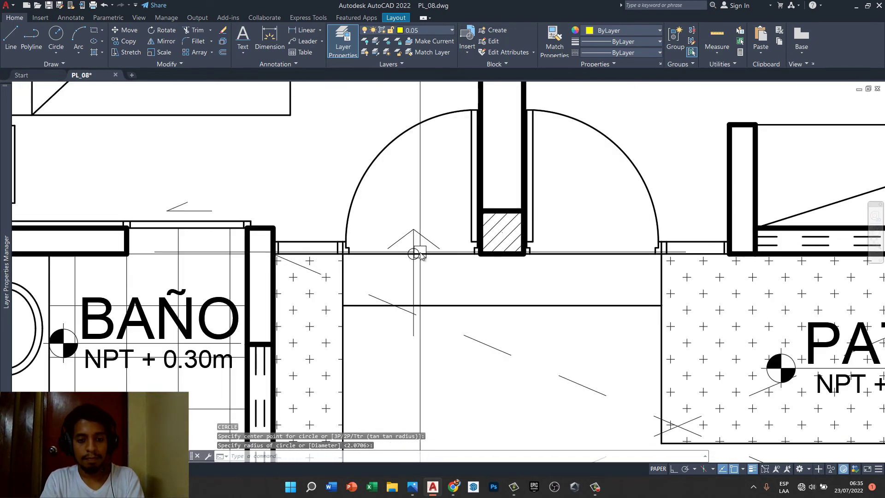
pyautogui.scroll(2, 414, 230)
pyautogui.scroll(-1, 352, 212)
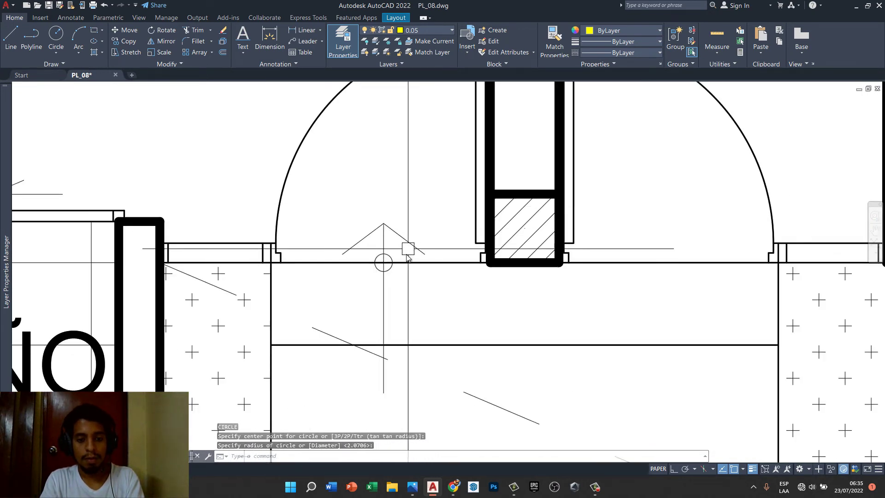
pyautogui.scroll(1, 401, 258)
# - Copy the small circle down to the next line along the arrow shaft
pyautogui.click(395, 269)
pyautogui.write('o')
pyautogui.press('Return')
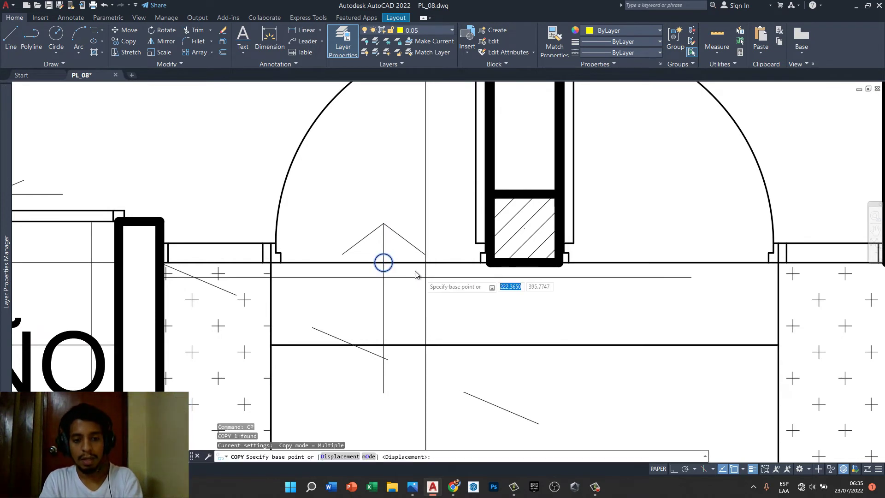
pyautogui.click(384, 263)
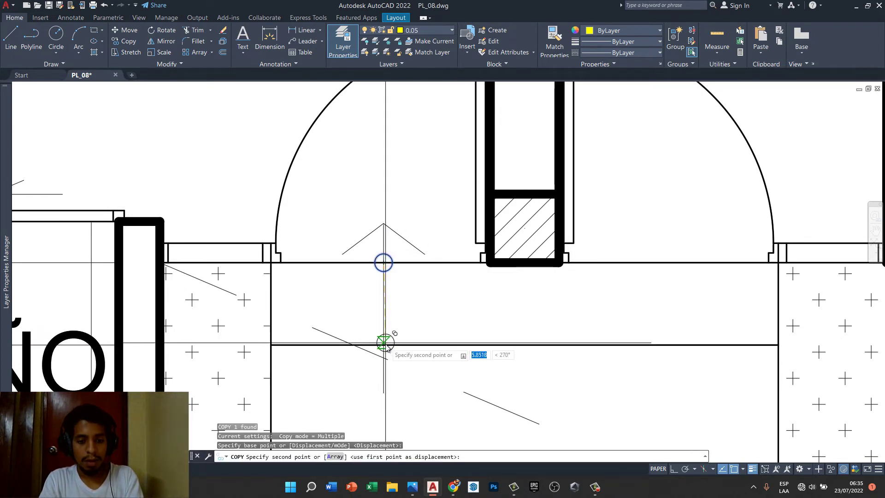
pyautogui.scroll(5, 386, 346)
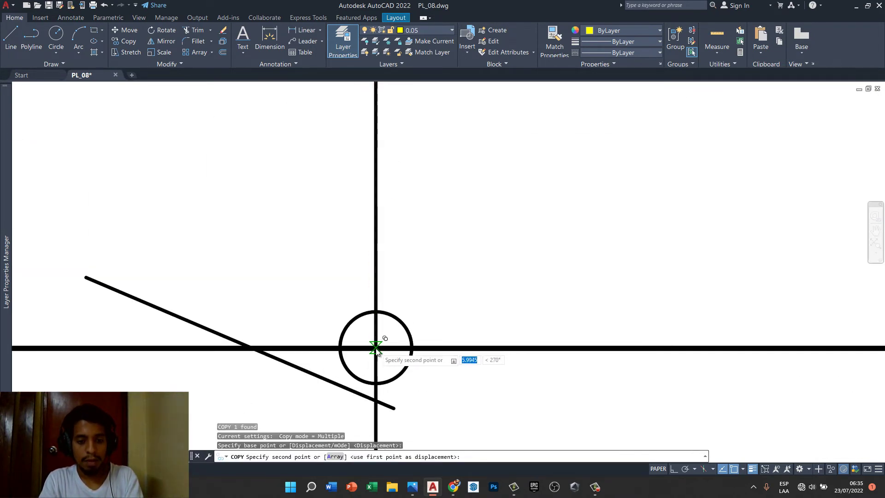
pyautogui.click(377, 349)
pyautogui.scroll(-5, 382, 312)
pyautogui.scroll(-3, 350, 277)
pyautogui.press('Escape')
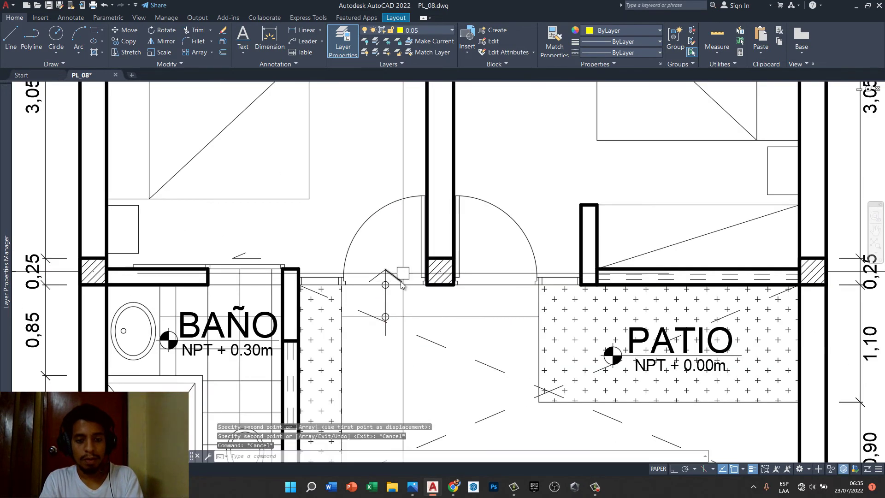
pyautogui.scroll(3, 328, 238)
pyautogui.scroll(-3, 328, 238)
# - Copy the arrow with its circles to the right door leaf
pyautogui.click(298, 218)
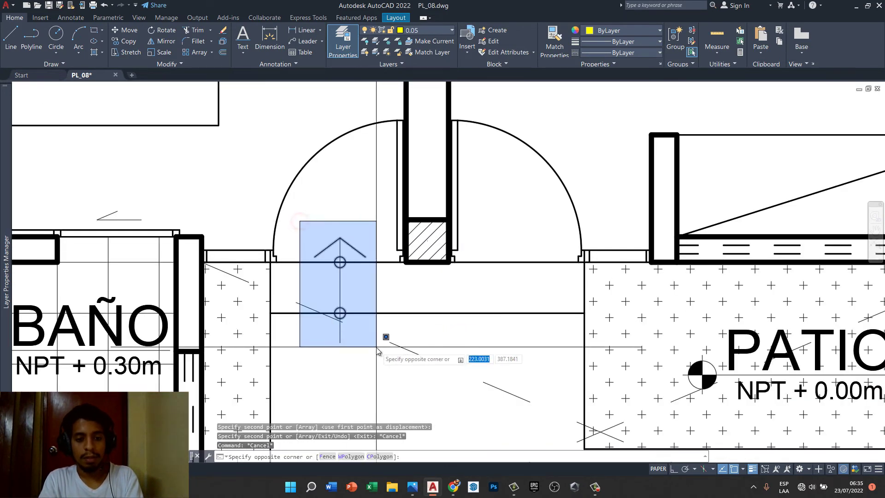
pyautogui.click(376, 349)
pyautogui.write('o')
pyautogui.press('Return')
pyautogui.click(383, 357)
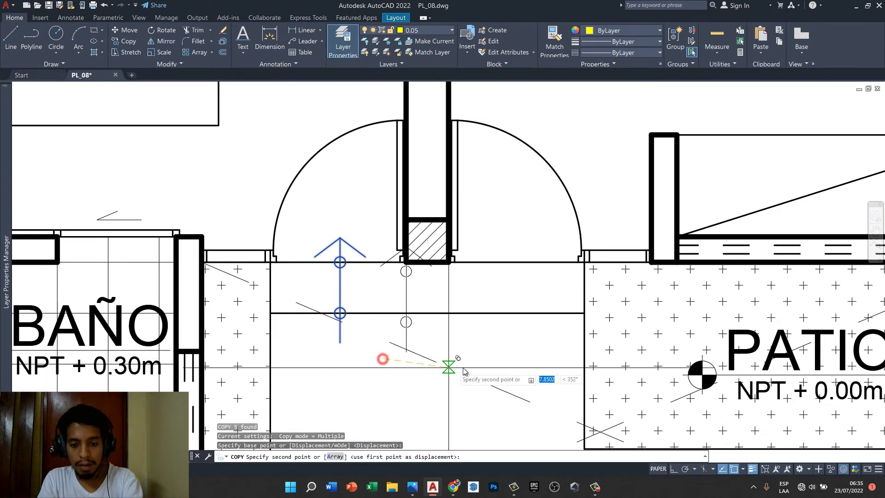
pyautogui.click(561, 354)
pyautogui.press('Escape')
pyautogui.press('Escape')
pyautogui.press('Escape')
# - Trim the arrow shaft out of the inside of the circle
pyautogui.scroll(-4, 471, 323)
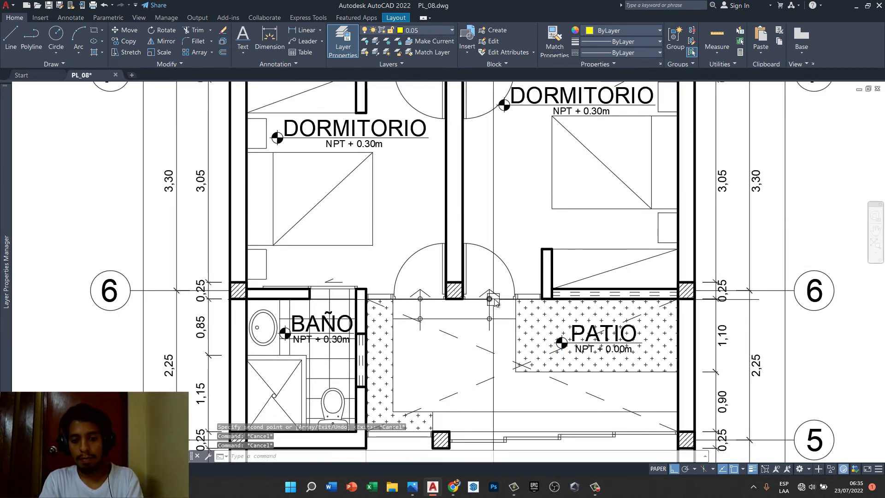
pyautogui.scroll(4, 488, 248)
pyautogui.scroll(-6, 437, 196)
pyautogui.scroll(-3, 437, 196)
pyautogui.scroll(3, 436, 196)
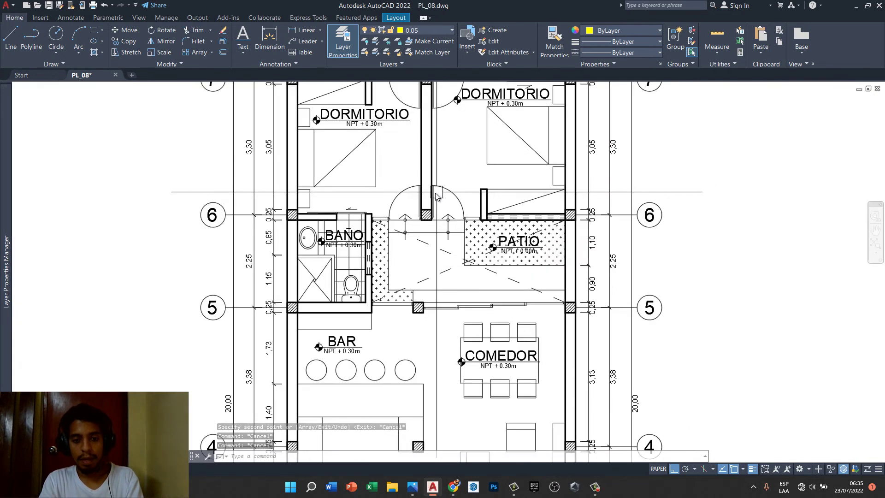
pyautogui.scroll(3, 424, 208)
pyautogui.scroll(3, 395, 230)
pyautogui.scroll(5, 379, 256)
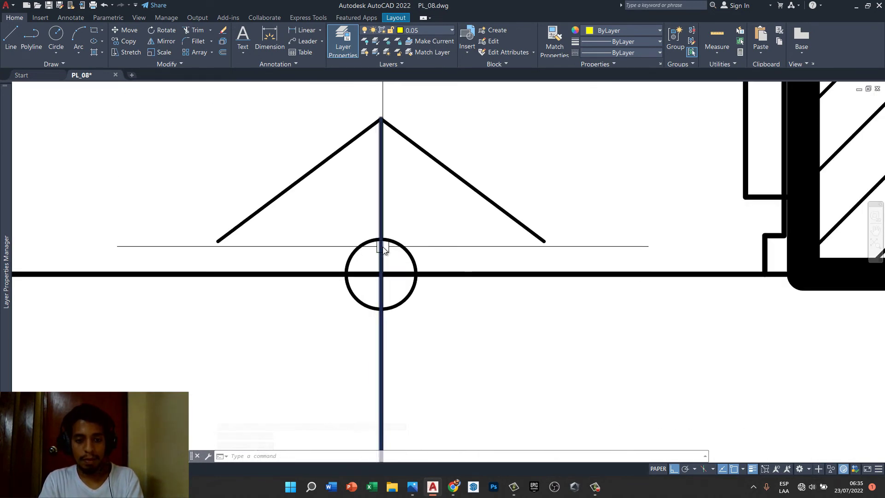
pyautogui.click(381, 256)
pyautogui.write('tr')
pyautogui.press('Return')
pyautogui.click(381, 264)
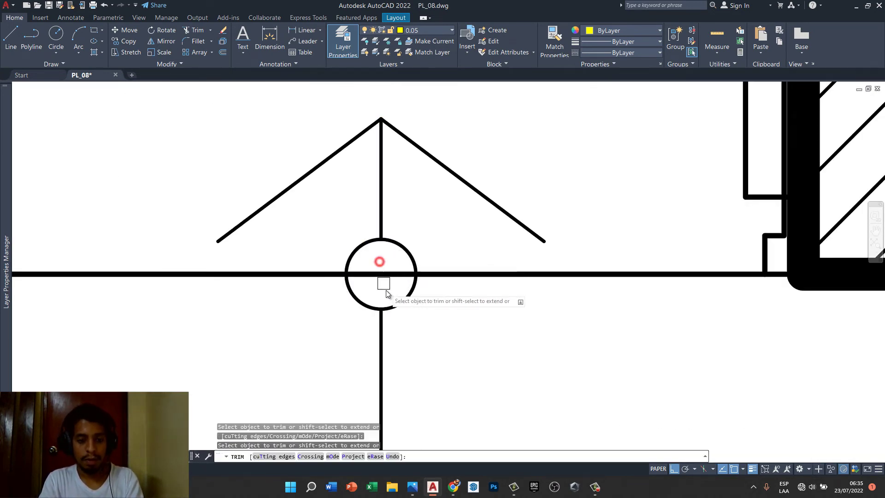
pyautogui.scroll(-4, 392, 286)
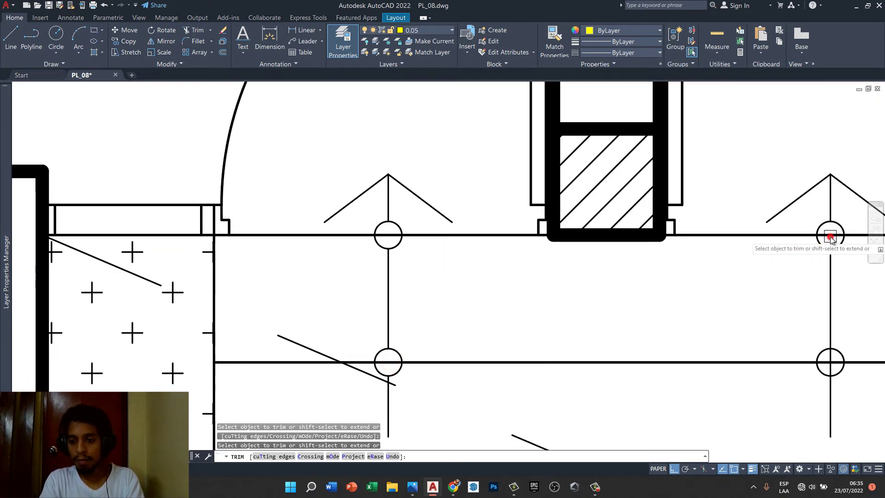
pyautogui.press('Escape')
pyautogui.press('Escape')
pyautogui.press('Escape')
pyautogui.scroll(-6, 529, 275)
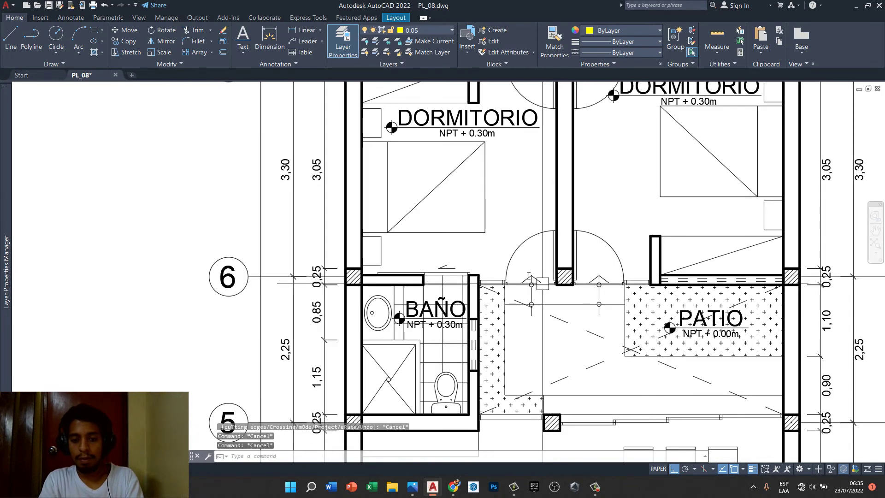
# - Select both doorway arrows for copying, then abandon the copy without placing it
pyautogui.click(518, 263)
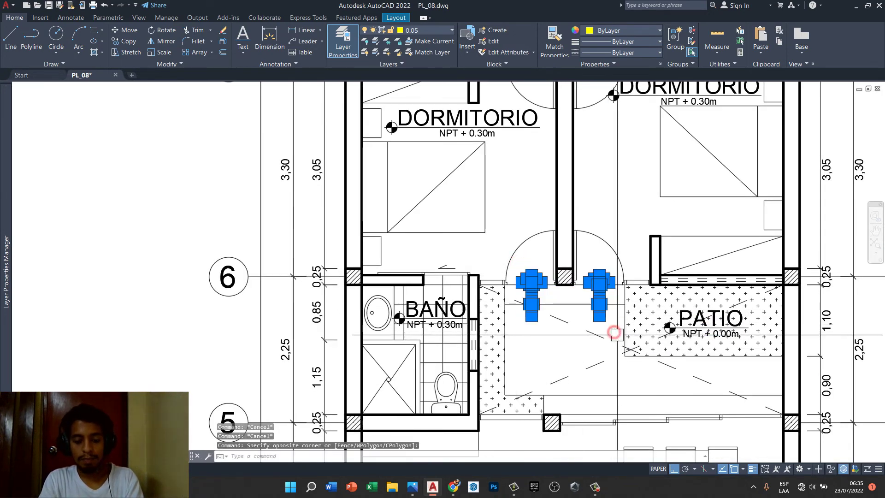
pyautogui.write('o')
pyautogui.press('Return')
pyautogui.click(568, 340)
pyautogui.scroll(-4, 568, 341)
pyautogui.scroll(-1, 560, 351)
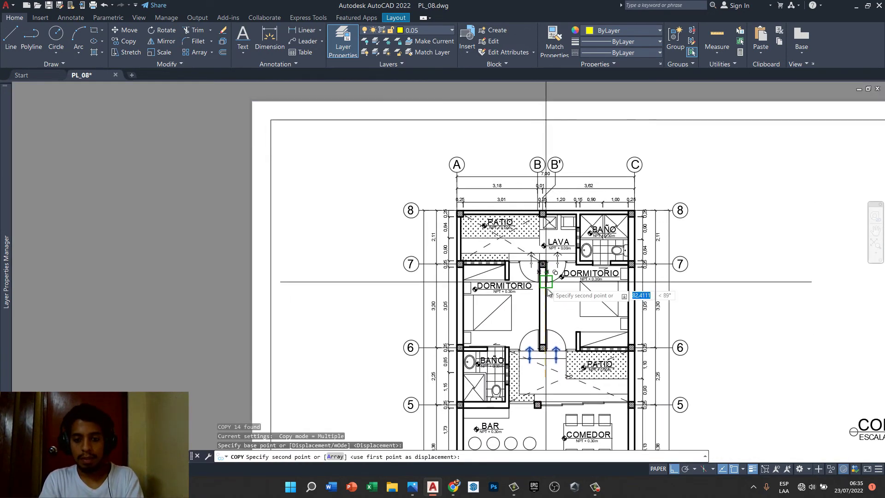
pyautogui.scroll(2, 573, 322)
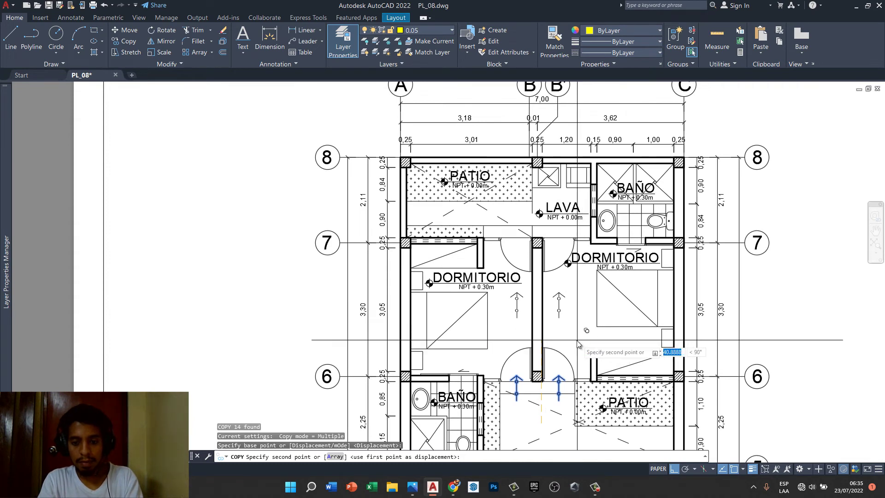
pyautogui.scroll(6, 527, 328)
pyautogui.press('Escape')
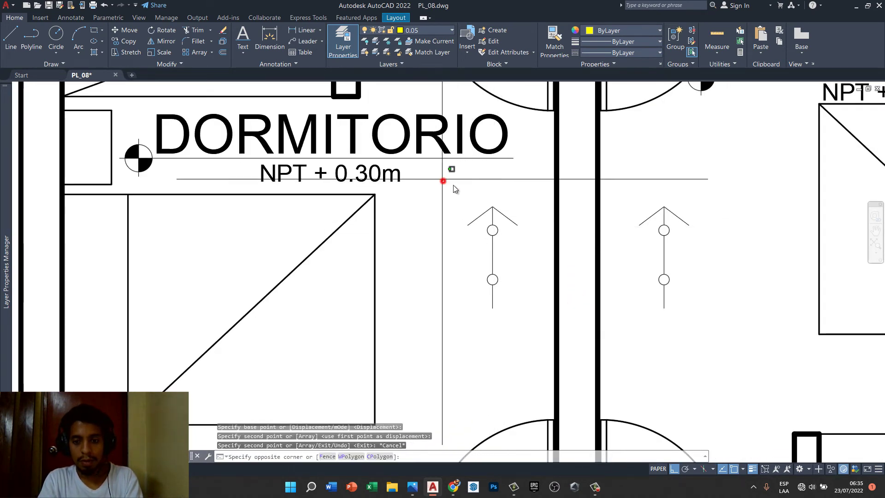
# - Mirror both LAVA doorway arrows to point downward, erasing the originals
pyautogui.click(722, 332)
pyautogui.write('M')
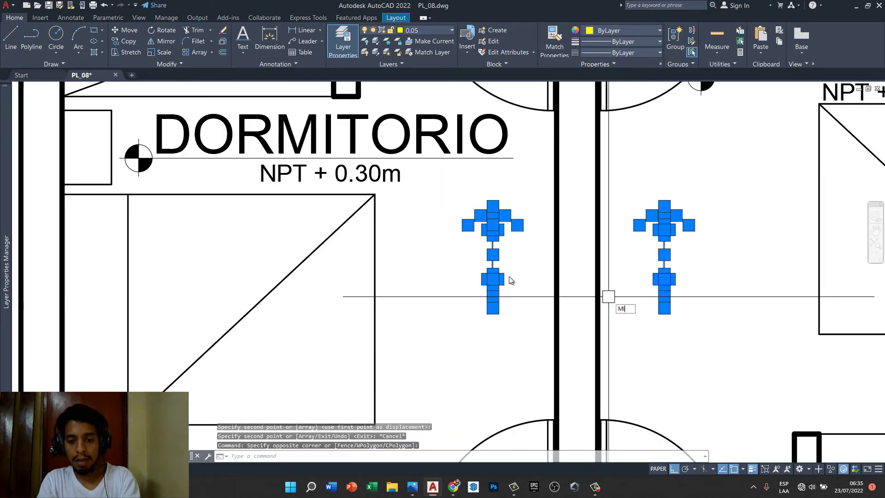
pyautogui.press('Return')
pyautogui.click(460, 251)
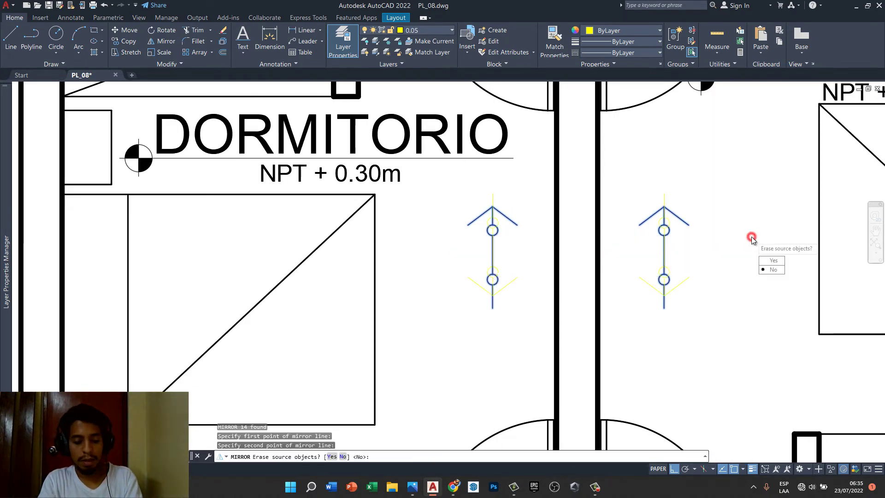
pyautogui.write('Y')
pyautogui.press('Return')
pyautogui.scroll(-4, 751, 236)
pyautogui.scroll(4, 566, 243)
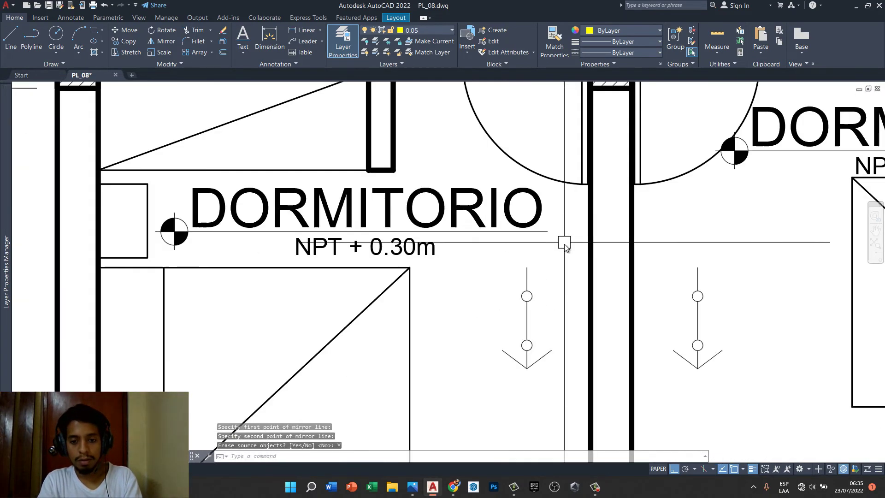
# - Select the two mirrored arrows for a move, then cancel it
pyautogui.click(498, 254)
pyautogui.click(806, 402)
pyautogui.write('m')
pyautogui.press('Return')
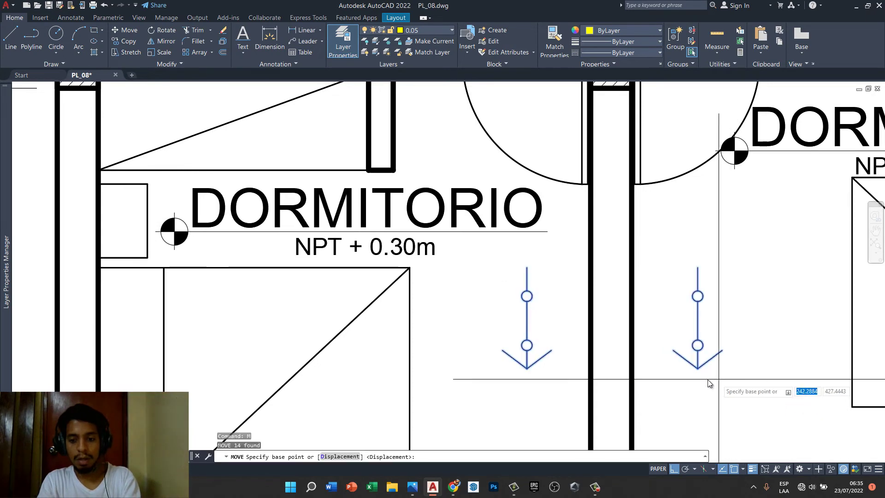
pyautogui.click(641, 368)
pyautogui.scroll(-4, 641, 368)
pyautogui.scroll(5, 651, 277)
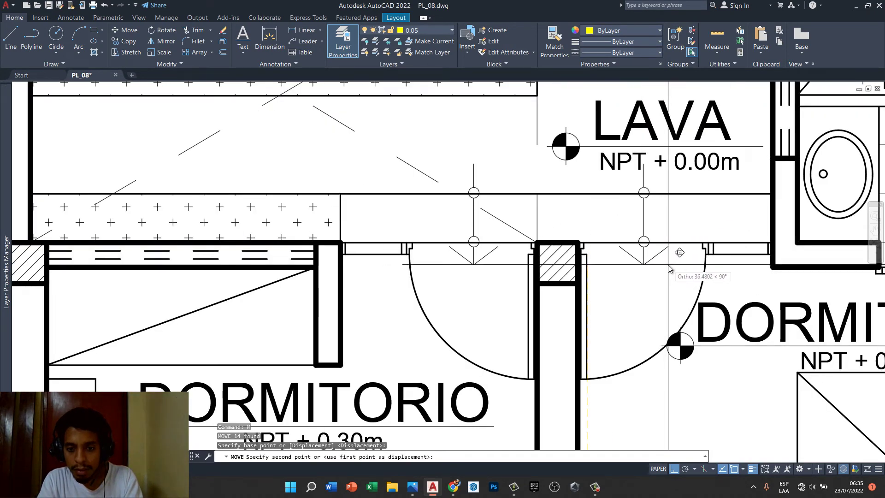
pyautogui.press('Escape')
pyautogui.press('Escape')
pyautogui.press('Escape')
# - Reframe the view to show the whole floor plan and the line beneath LAVA
pyautogui.scroll(-5, 530, 268)
pyautogui.moveTo(569, 221); pyautogui.dragTo(524, 247, button='middle')
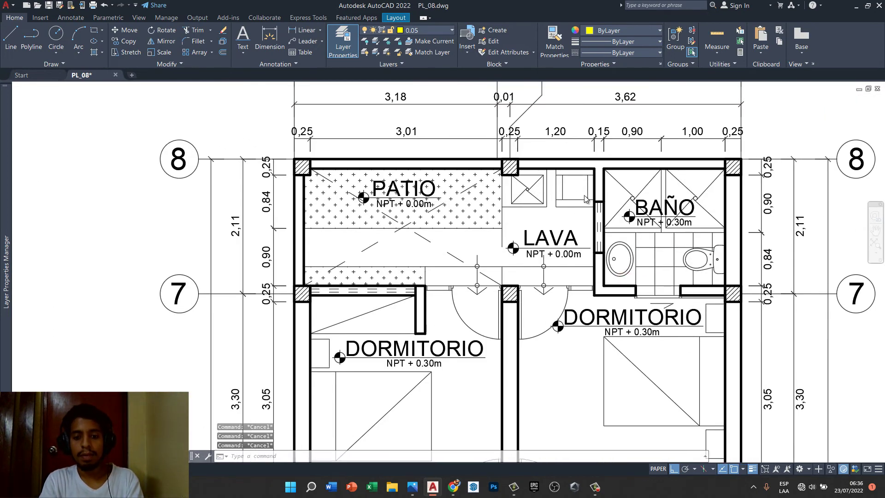
pyautogui.scroll(-5, 525, 247)
pyautogui.scroll(-3, 530, 244)
pyautogui.scroll(1, 536, 241)
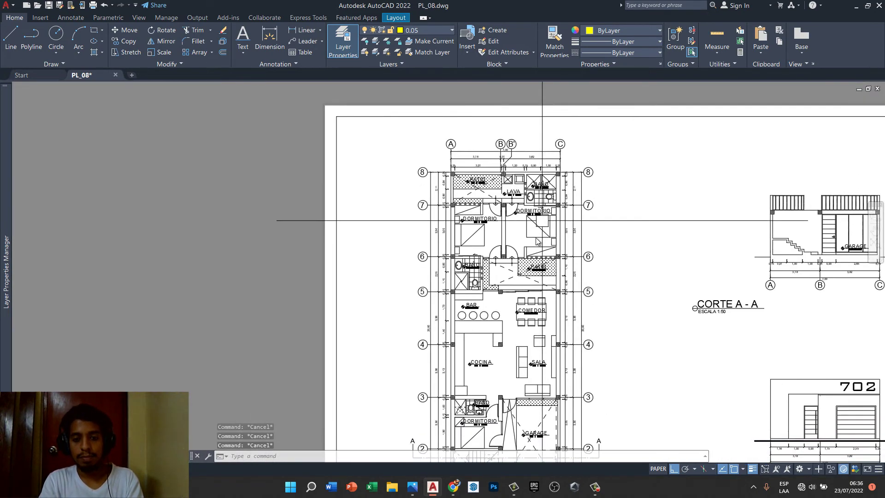
pyautogui.scroll(4, 529, 286)
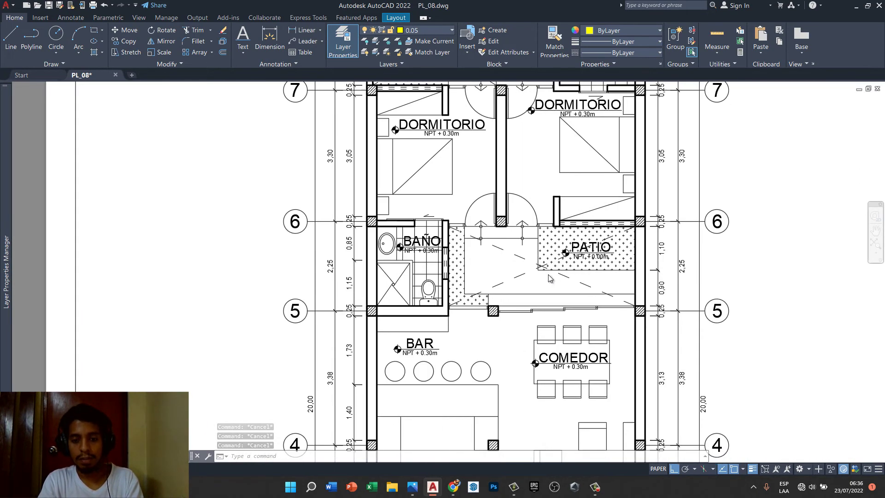
pyautogui.scroll(5, 528, 246)
pyautogui.scroll(-4, 580, 247)
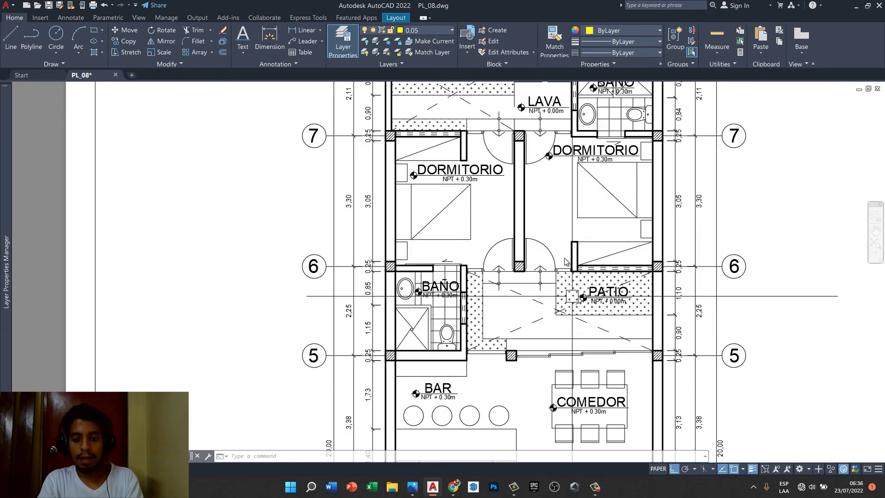
pyautogui.moveTo(546, 174); pyautogui.dragTo(535, 221, button='middle')
pyautogui.scroll(5, 506, 212)
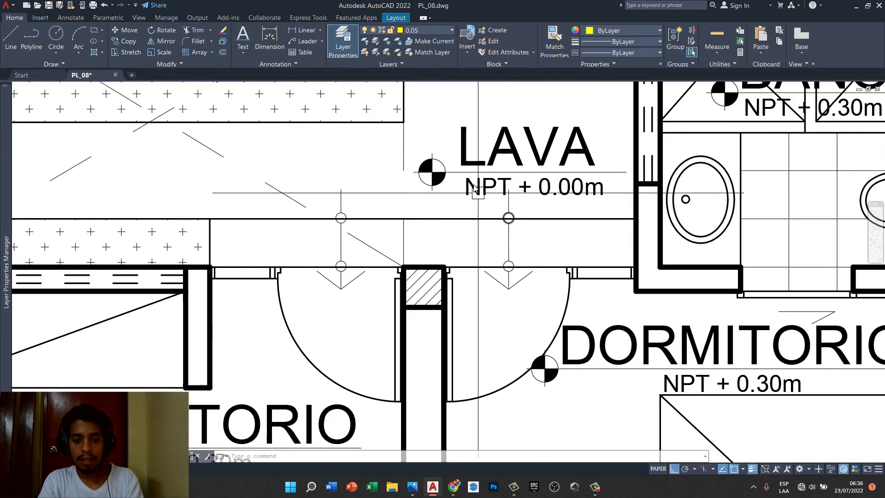
pyautogui.click(478, 171)
pyautogui.press('Escape')
pyautogui.press('Escape')
# - Copy the right-hand LAVA arrow to the doorway below PATIO
pyautogui.click(476, 123)
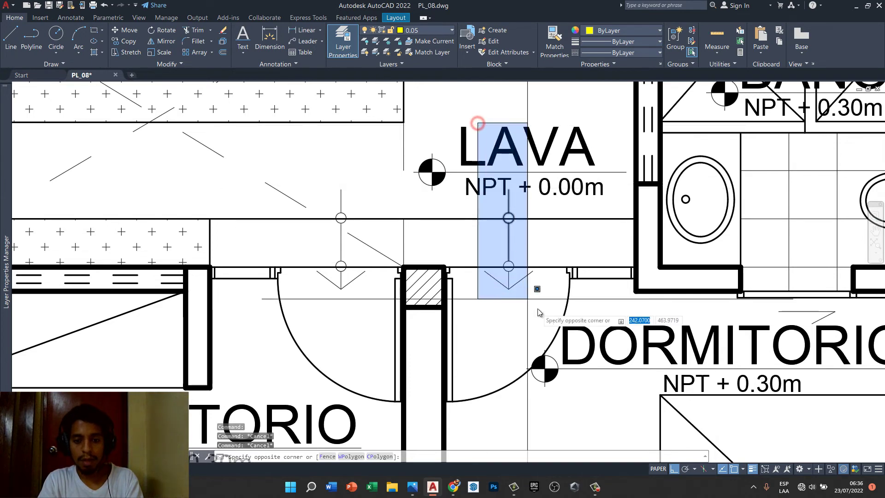
pyautogui.write('o')
pyautogui.press('Return')
pyautogui.click(543, 304)
pyautogui.scroll(-5, 535, 244)
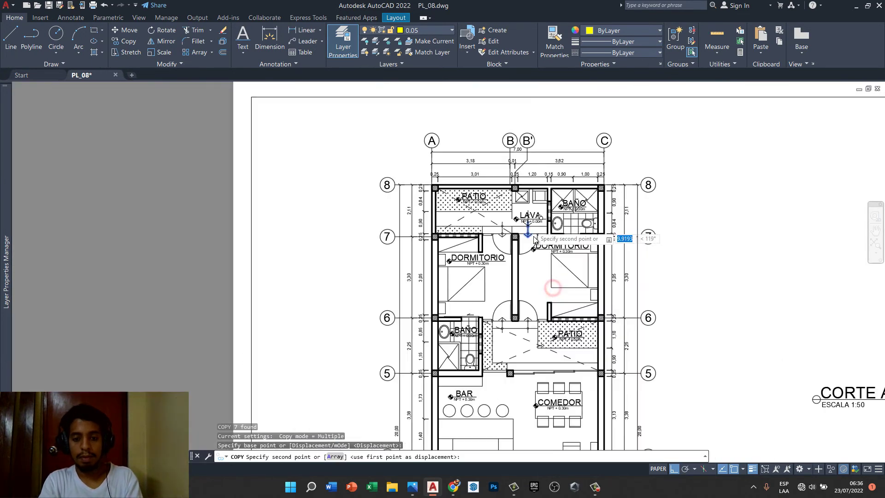
pyautogui.scroll(5, 548, 309)
pyautogui.scroll(5, 548, 308)
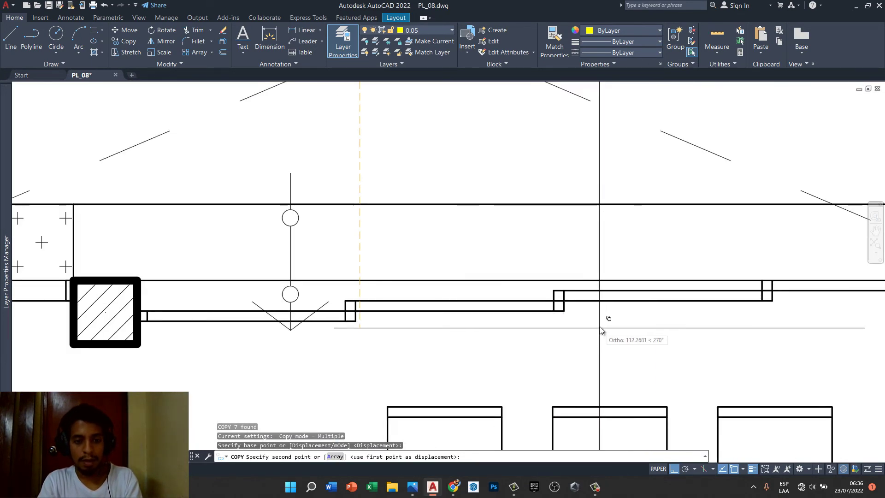
pyautogui.click(604, 314)
pyautogui.press('Escape')
pyautogui.press('Escape')
pyautogui.press('Escape')
pyautogui.scroll(-5, 522, 253)
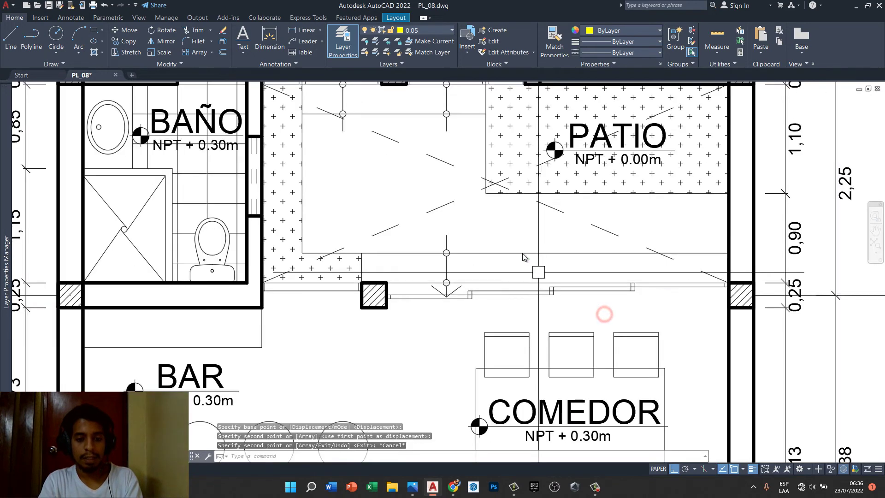
# - Select the newly copied arrow for a move, then cancel without moving it
pyautogui.moveTo(501, 221); pyautogui.dragTo(479, 240, button='middle')
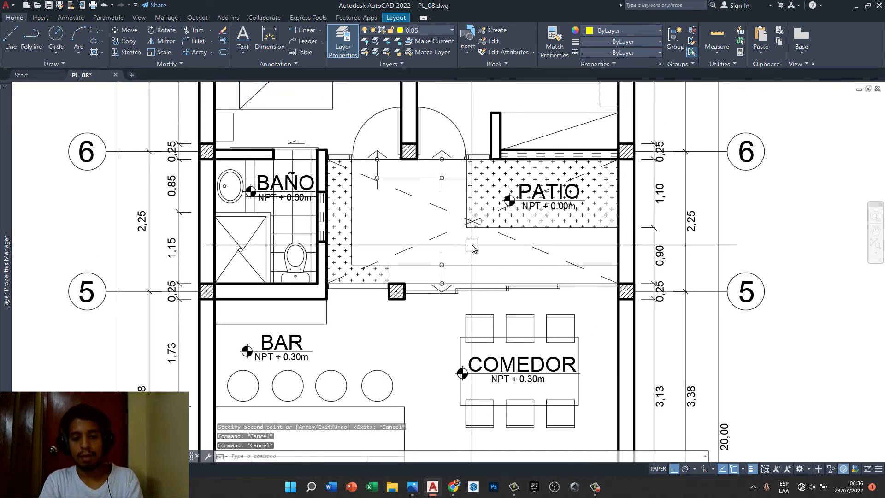
pyautogui.scroll(4, 431, 258)
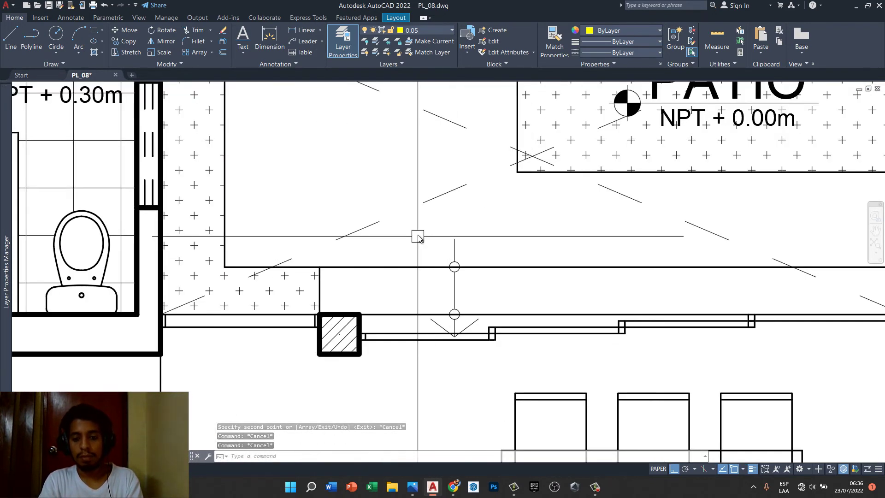
pyautogui.click(418, 236)
pyautogui.click(500, 353)
pyautogui.write('m')
pyautogui.press('Return')
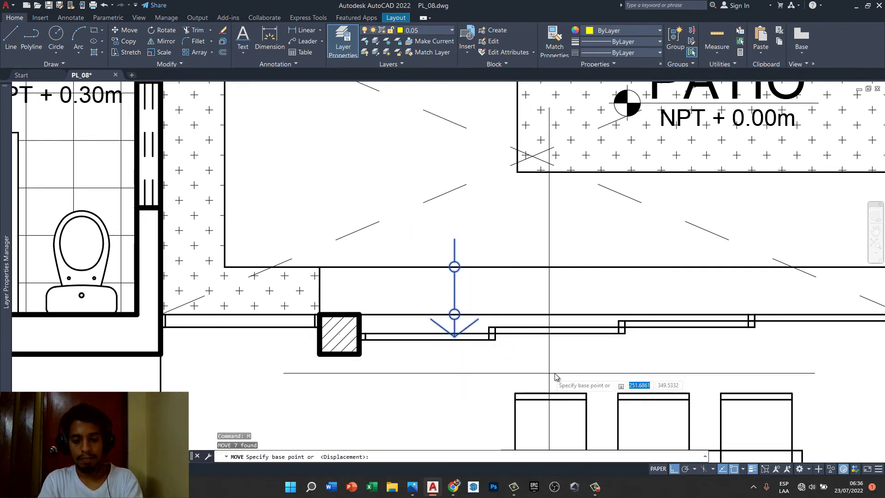
pyautogui.click(555, 376)
pyautogui.press('Escape')
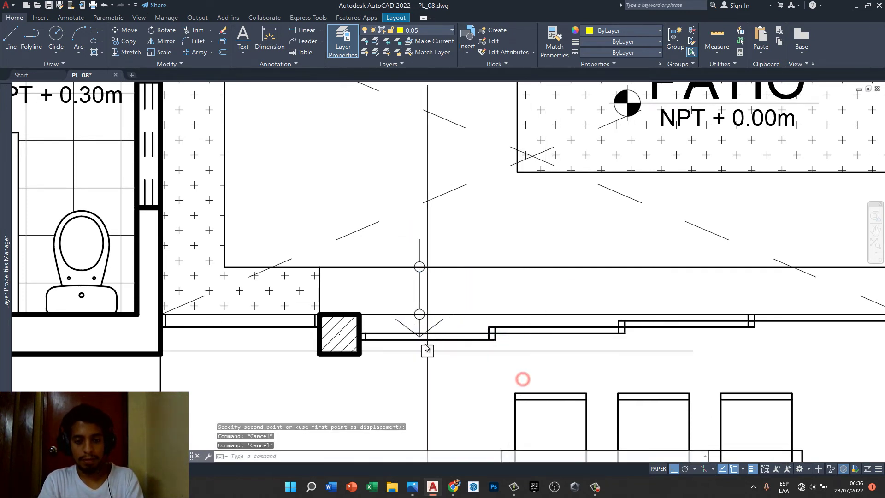
# - Check the new arrow's arrowhead lines and shaft end against the threshold line
pyautogui.scroll(3, 417, 318)
pyautogui.click(422, 320)
pyautogui.scroll(4, 414, 320)
pyautogui.write('m')
pyautogui.press('Return')
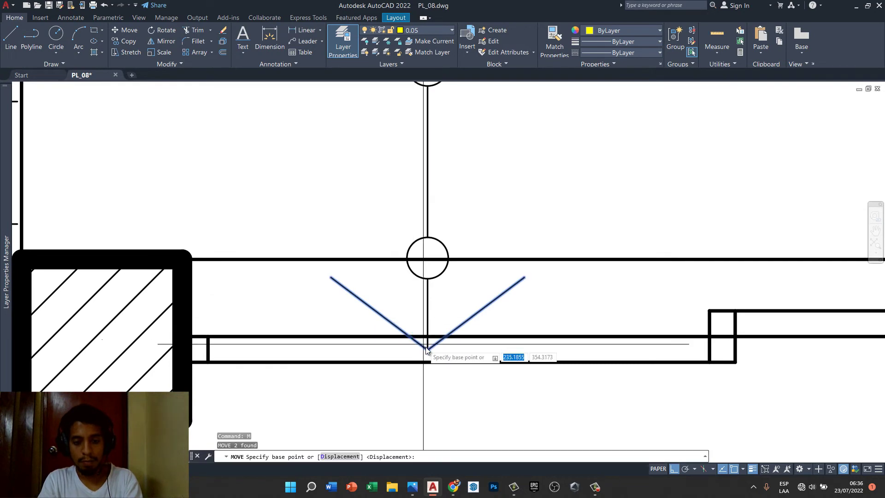
pyautogui.click(428, 350)
pyautogui.press('Escape')
pyautogui.click(428, 322)
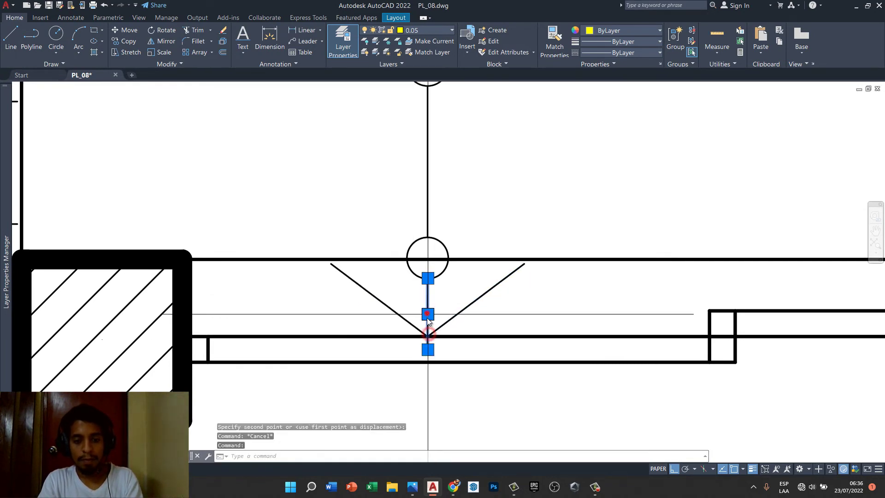
pyautogui.click(427, 350)
pyautogui.press('Escape')
pyautogui.press('Escape')
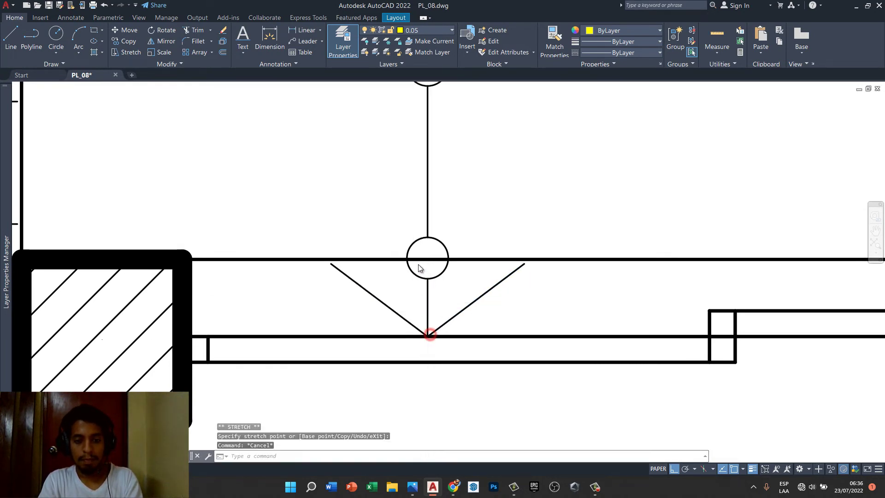
pyautogui.scroll(-4, 426, 276)
pyautogui.scroll(-4, 461, 263)
# - Pan and zoom the sheet to bring grid lines 5 to 1 into view
pyautogui.scroll(-3, 478, 250)
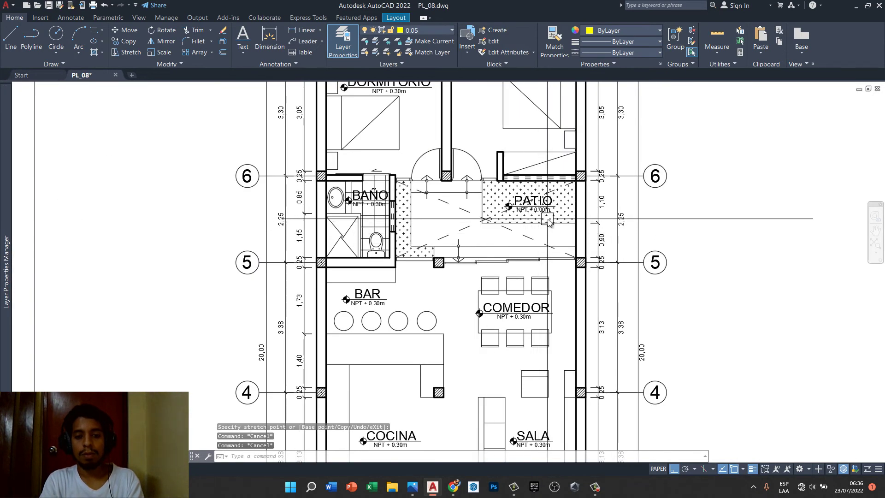
pyautogui.scroll(-3, 365, 247)
pyautogui.scroll(3, 415, 249)
pyautogui.scroll(3, 537, 251)
pyautogui.scroll(-4, 537, 251)
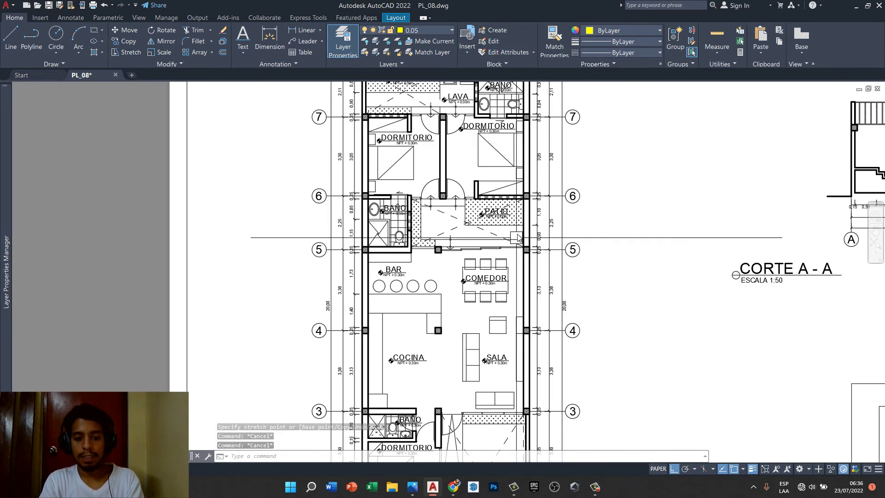
pyautogui.moveTo(501, 288); pyautogui.dragTo(491, 235, button='middle')
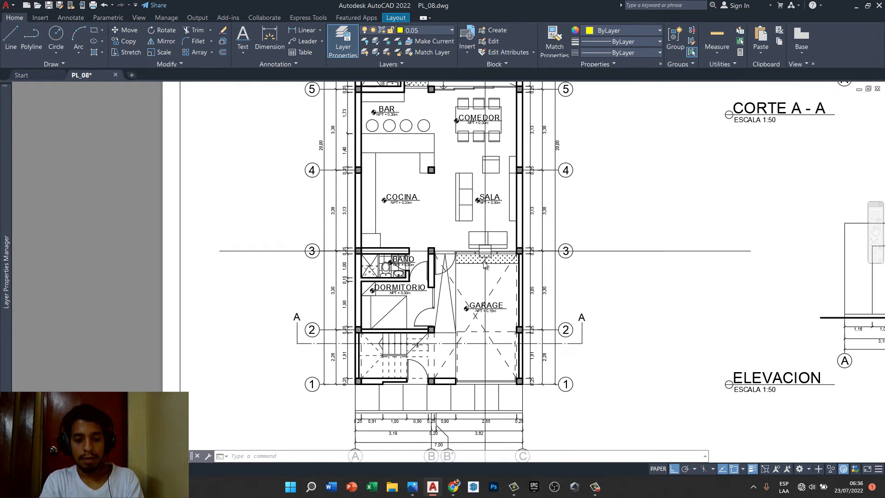
pyautogui.scroll(5, 411, 331)
pyautogui.scroll(3, 461, 322)
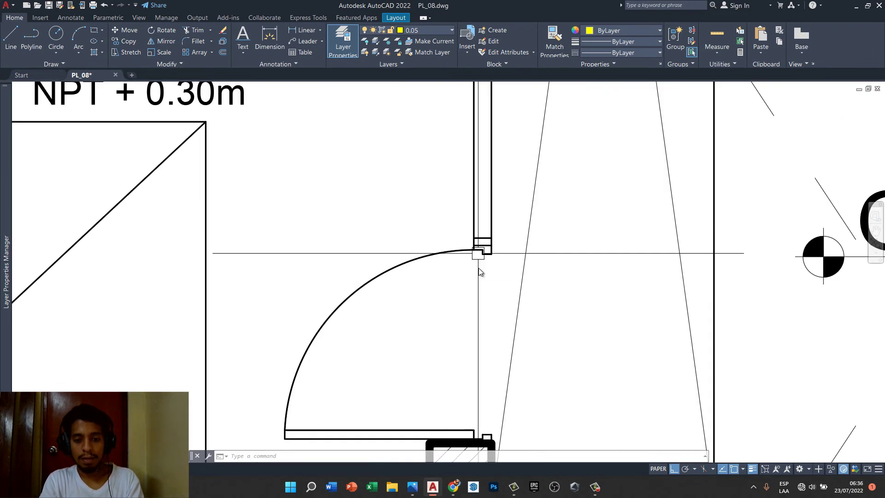
pyautogui.scroll(-4, 480, 273)
pyautogui.scroll(-2, 481, 326)
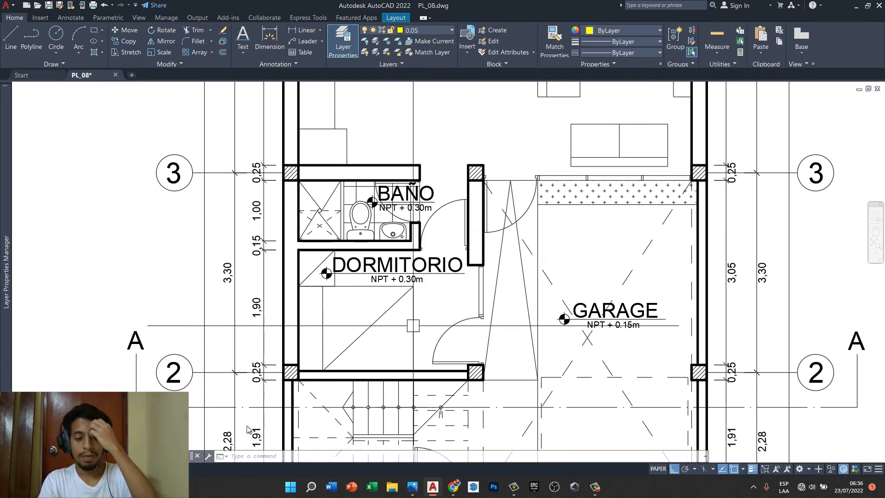
# - In model space, draw a vertical line from the door corner to the column corner
pyautogui.hotkey('ctrl', 'pageup')
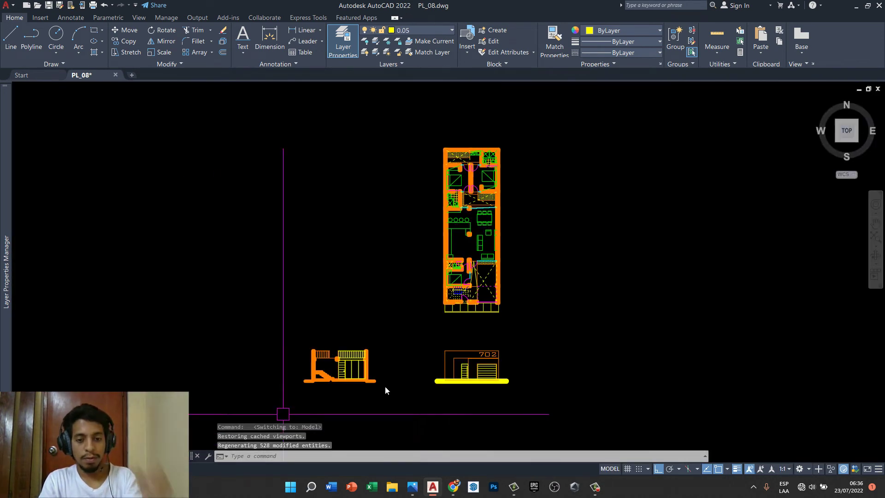
pyautogui.scroll(1, 461, 285)
pyautogui.scroll(3, 472, 254)
pyautogui.scroll(2, 471, 232)
pyautogui.scroll(2, 471, 231)
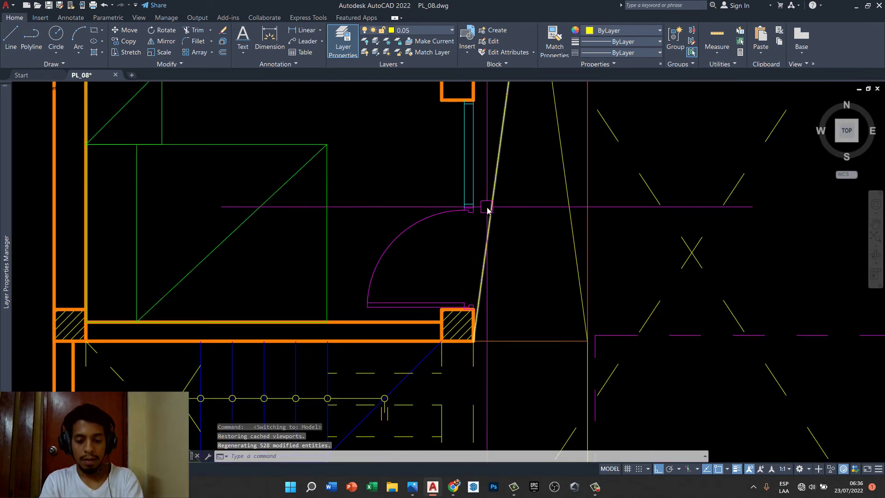
pyautogui.scroll(5, 489, 217)
pyautogui.write('l')
pyautogui.press('Return')
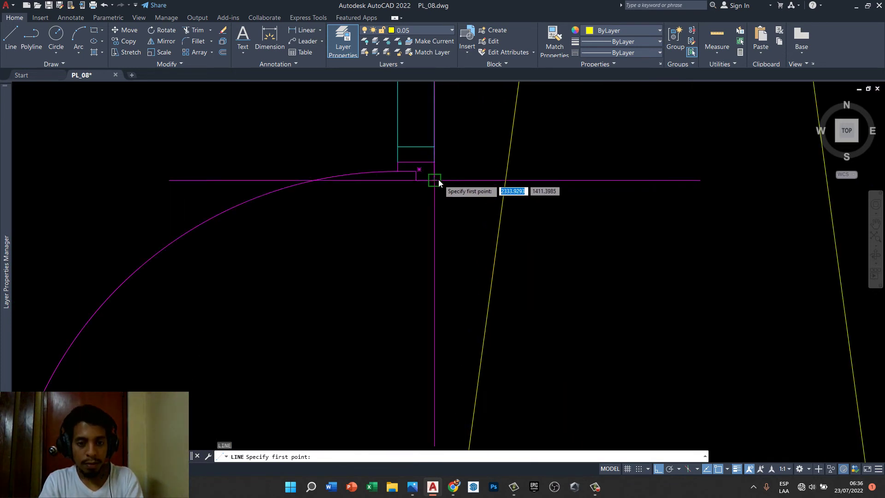
pyautogui.click(438, 178)
pyautogui.scroll(-3, 438, 179)
pyautogui.scroll(-2, 450, 334)
pyautogui.scroll(2, 425, 322)
pyautogui.click(424, 322)
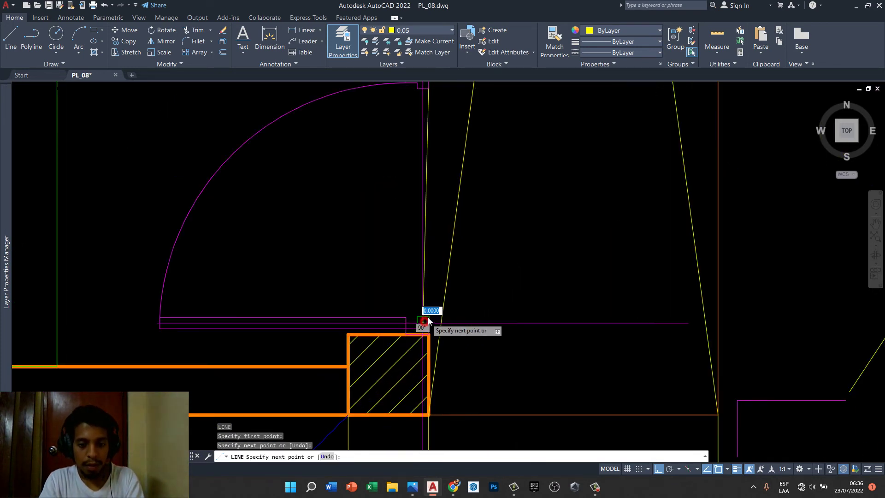
pyautogui.press('Escape')
# - Move the new vertical line onto layer 0.08 and return to the ARQUITECTURA layout
pyautogui.click(432, 209)
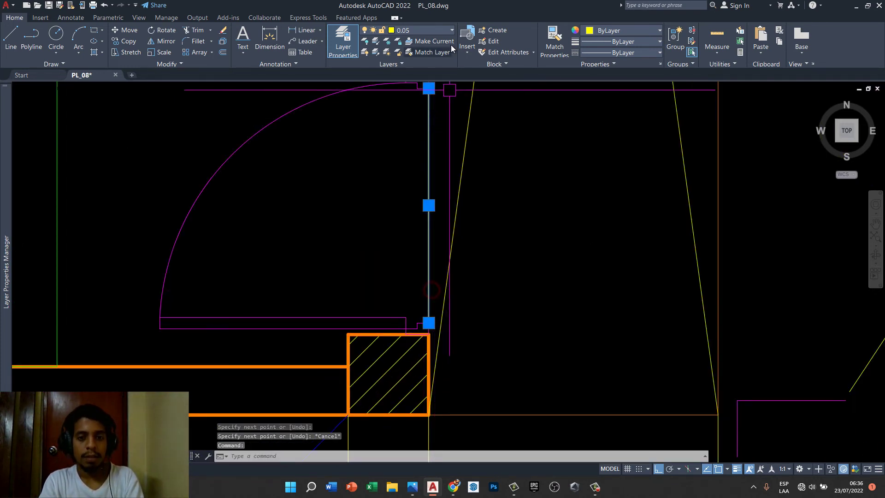
pyautogui.click(442, 31)
pyautogui.click(409, 63)
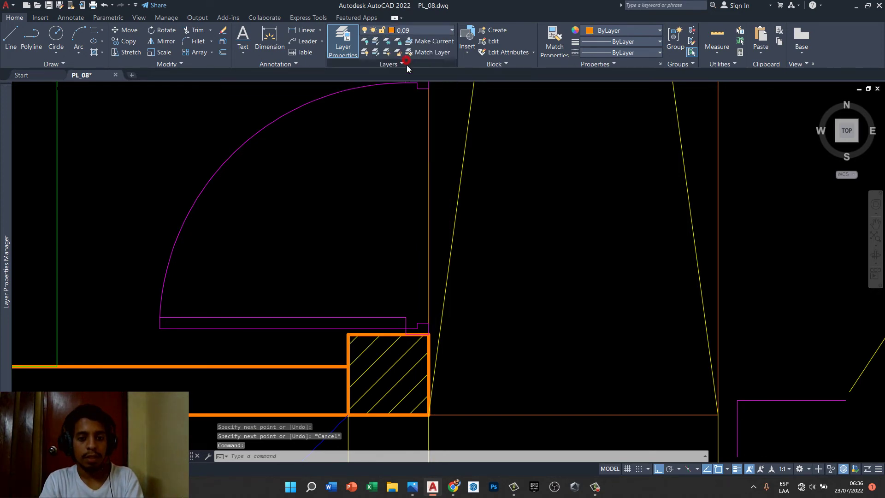
pyautogui.press('Escape')
pyautogui.press('Escape')
pyautogui.hotkey('ctrl', 'pagedown')
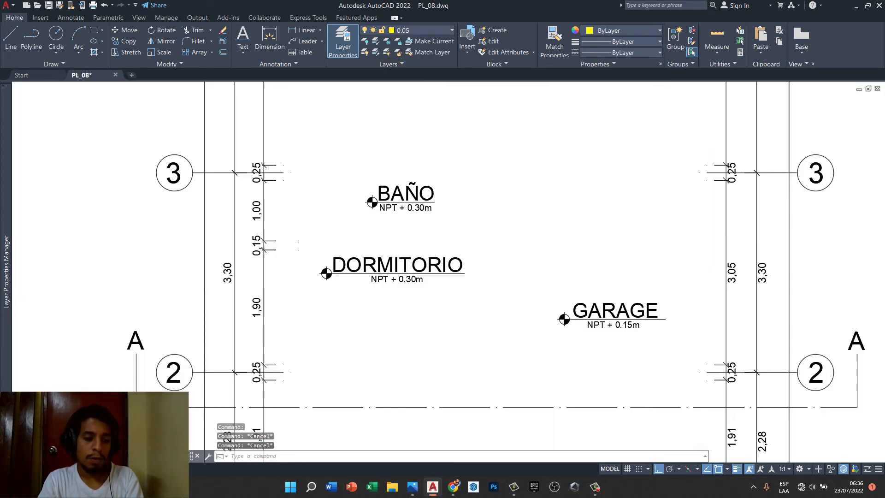
pyautogui.scroll(4, 479, 358)
# - Copy the doorway direction arrow to the garage door
pyautogui.scroll(-2, 506, 332)
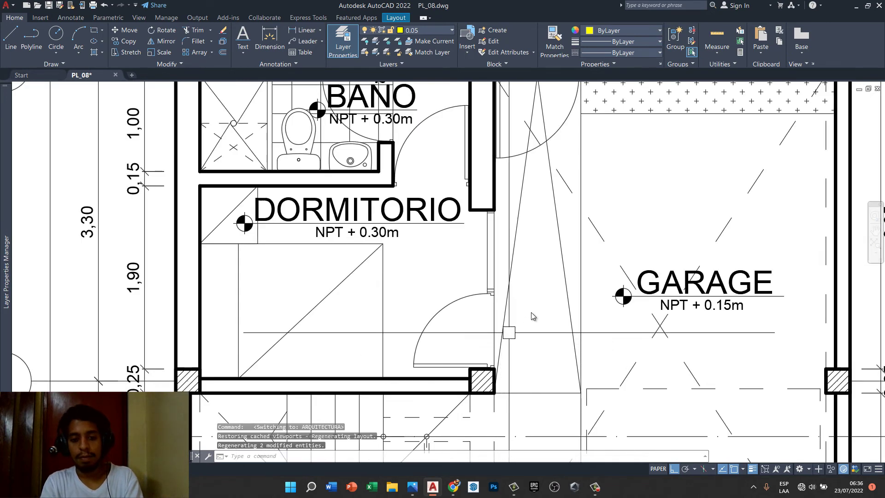
pyautogui.scroll(-4, 534, 312)
pyautogui.moveTo(544, 281); pyautogui.dragTo(444, 398, button='middle')
pyautogui.scroll(-3, 444, 399)
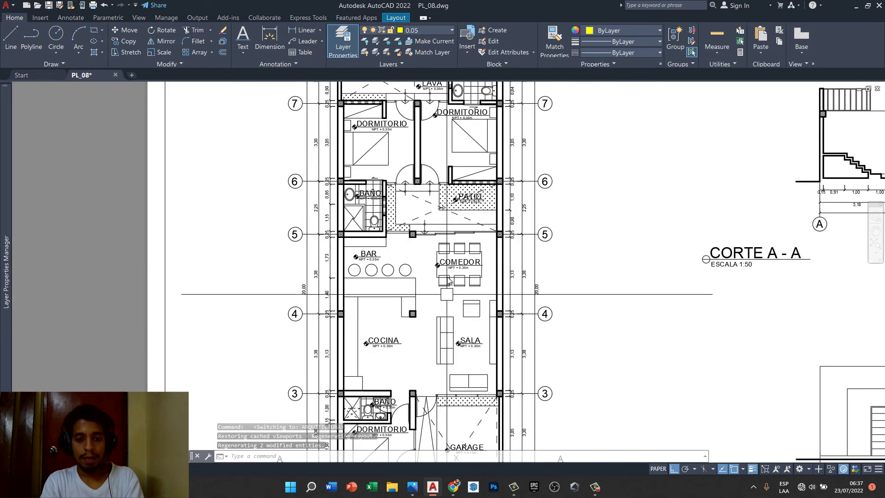
pyautogui.scroll(5, 413, 188)
pyautogui.scroll(5, 399, 152)
pyautogui.click(377, 132)
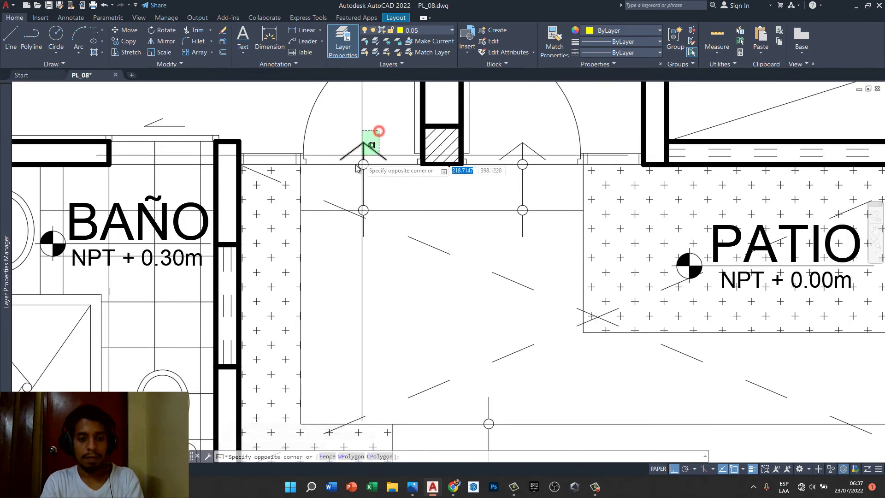
pyautogui.click(342, 183)
pyautogui.write('o')
pyautogui.press('Return')
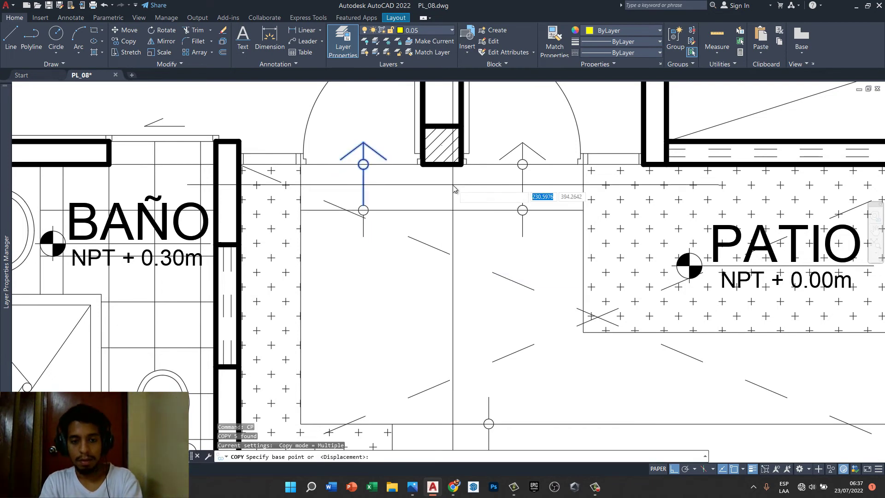
pyautogui.click(432, 184)
pyautogui.scroll(-3, 443, 184)
pyautogui.scroll(-3, 455, 191)
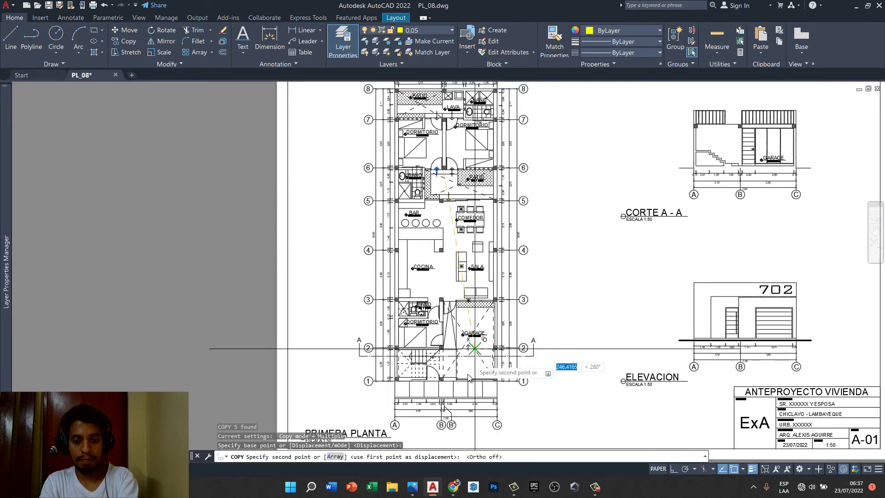
pyautogui.scroll(3, 484, 323)
pyautogui.scroll(5, 481, 330)
pyautogui.scroll(5, 484, 360)
pyautogui.press('F8')
pyautogui.press('Escape')
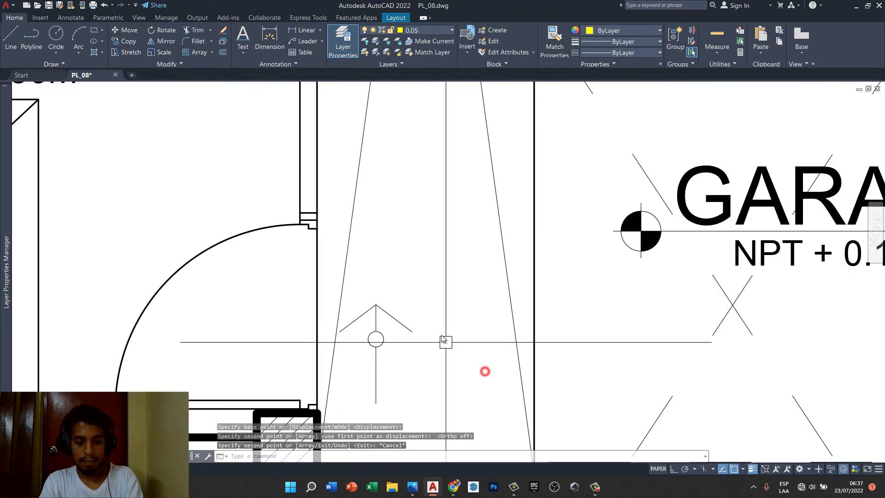
# - Rotate the copied garage-door arrow so it points left
pyautogui.click(428, 300)
pyautogui.click(363, 374)
pyautogui.write('G')
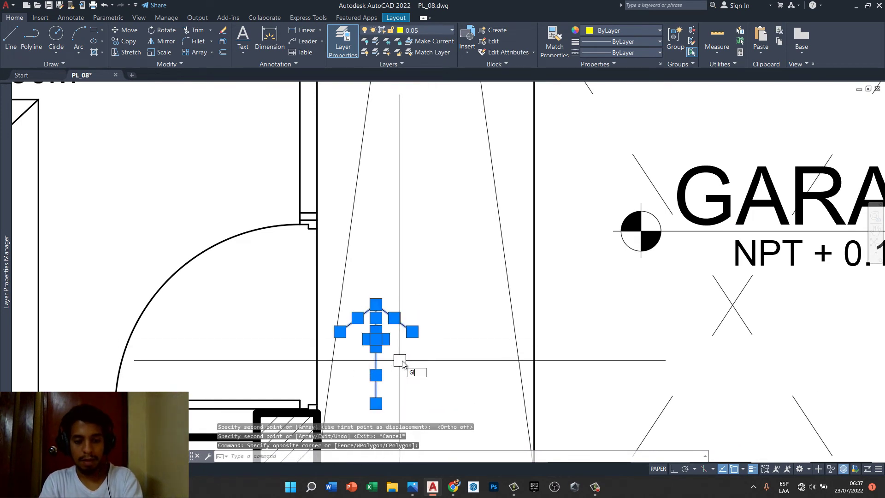
pyautogui.write('FIN')
pyautogui.press('Return')
pyautogui.press('Return')
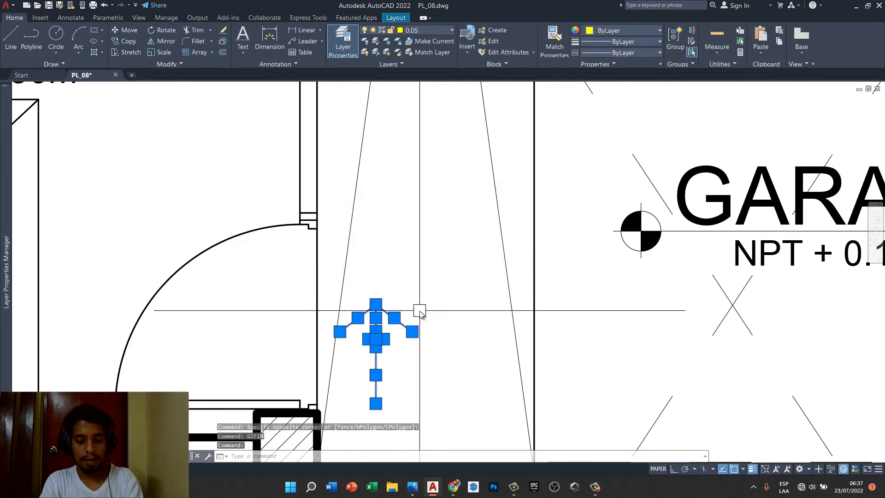
pyautogui.write('O')
# - Reselect the rotated arrow and try moving and stretching it, cancelling both
pyautogui.press('Return')
pyautogui.click(417, 313)
pyautogui.click(415, 233)
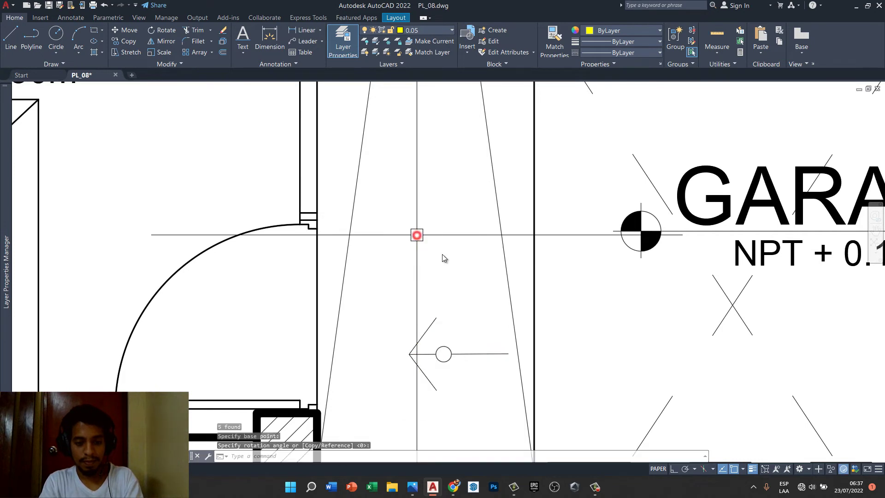
pyautogui.click(451, 269)
pyautogui.click(383, 388)
pyautogui.write('M')
pyautogui.press('Return')
pyautogui.click(494, 397)
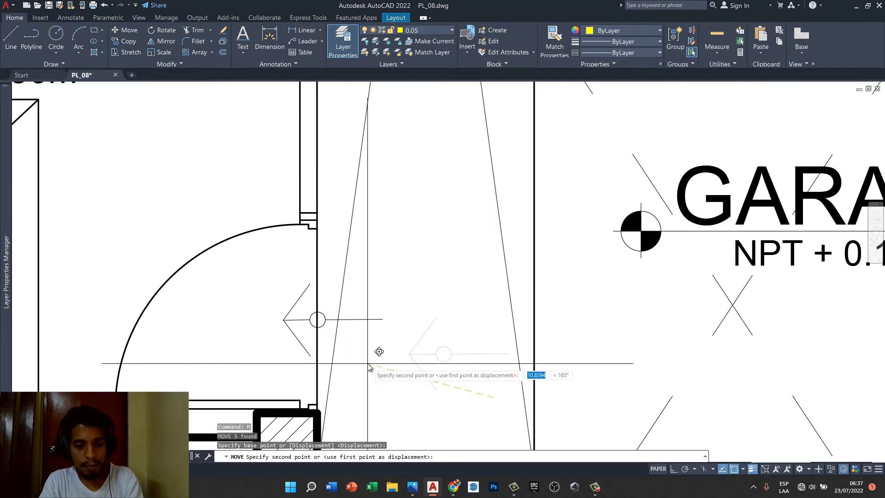
pyautogui.press('Escape')
pyautogui.scroll(4, 378, 304)
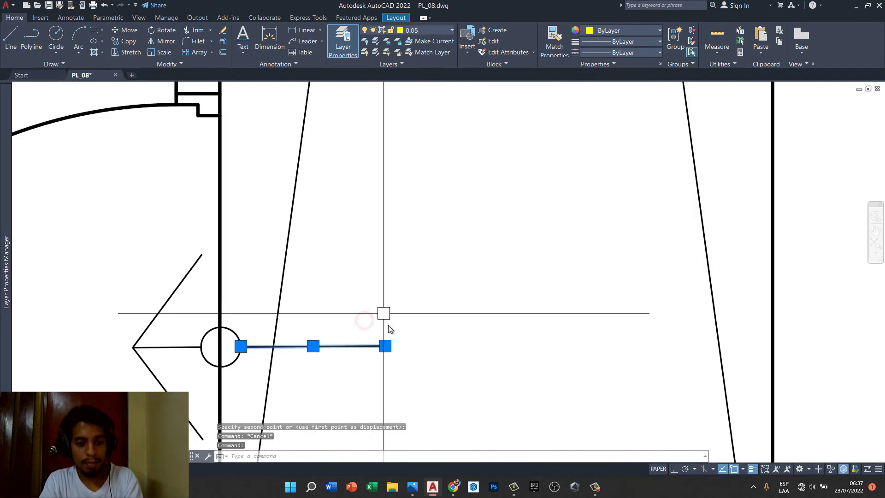
pyautogui.click(385, 346)
pyautogui.press('Escape')
# - Save the drawing and pan to the lower floor plan
pyautogui.scroll(-3, 396, 295)
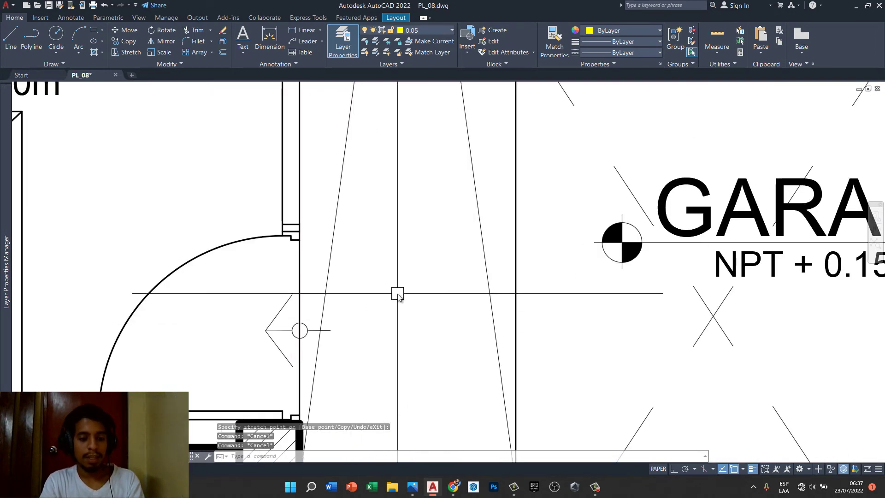
pyautogui.scroll(-3, 405, 297)
pyautogui.scroll(-1, 410, 299)
pyautogui.scroll(-2, 413, 298)
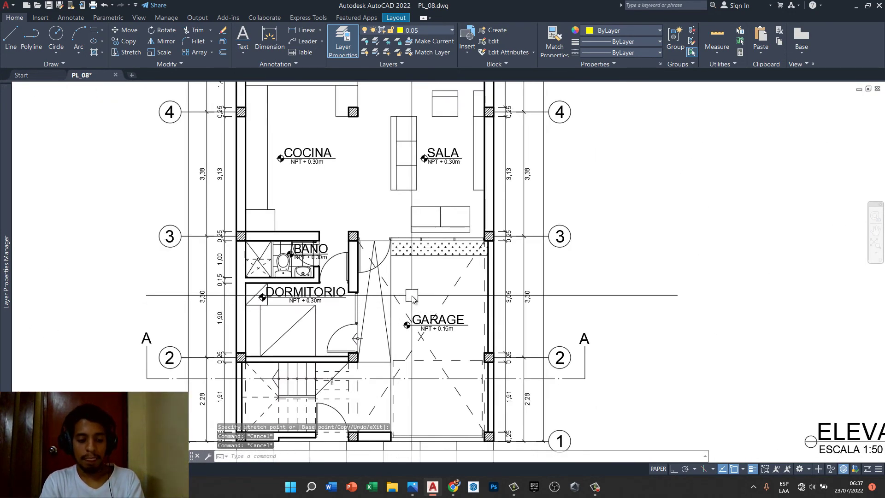
pyautogui.write('Q')
pyautogui.press('Return')
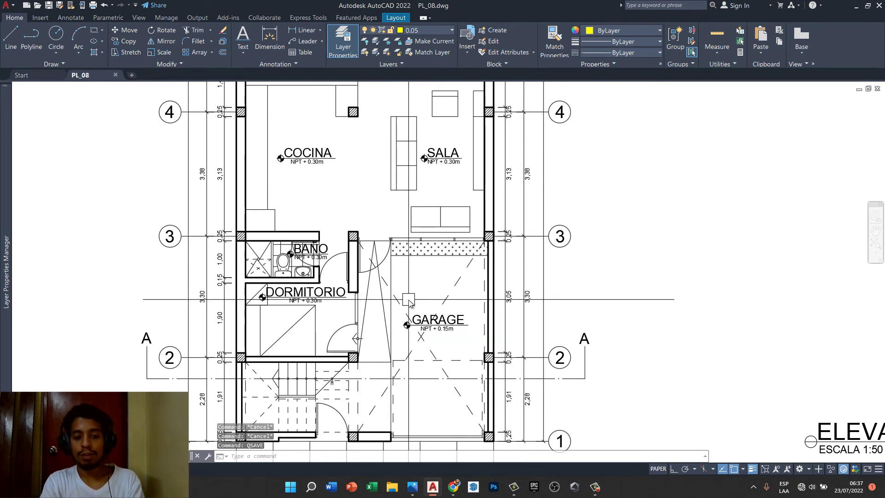
pyautogui.scroll(-4, 409, 302)
pyautogui.scroll(1, 456, 277)
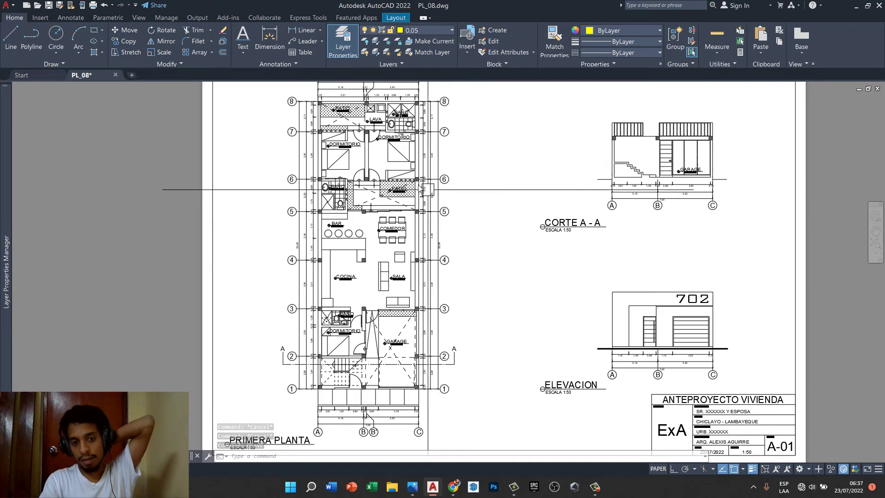
pyautogui.moveTo(395, 164); pyautogui.dragTo(417, 141, button='middle')
pyautogui.scroll(2, 364, 356)
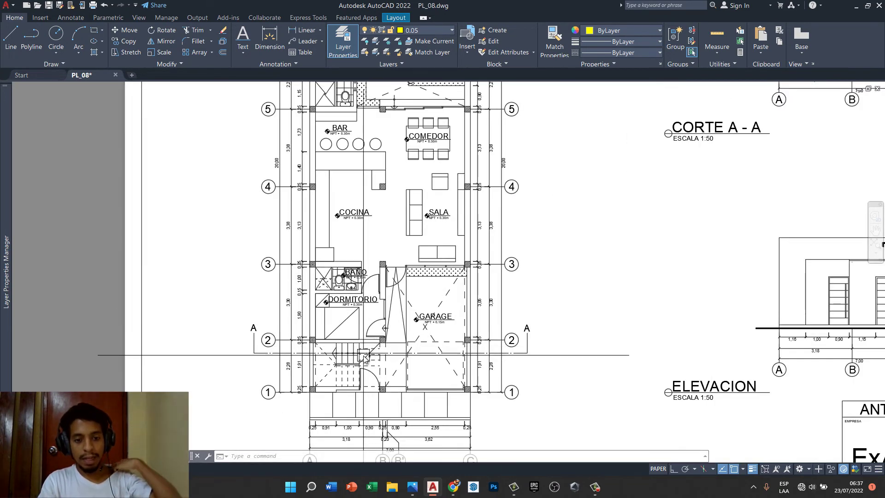
pyautogui.scroll(5, 364, 356)
# - Copy the GARAGE level text onto the first stair step and change it to 01
pyautogui.click(678, 230)
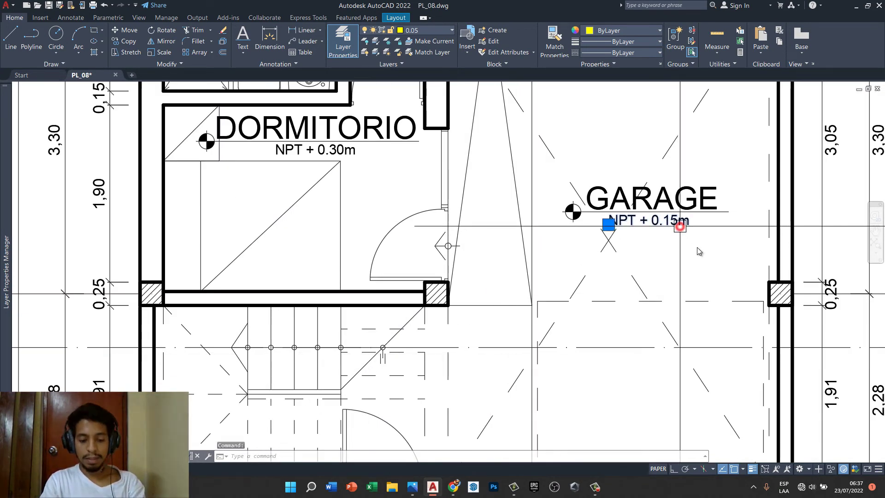
pyautogui.write('co')
pyautogui.press('Return')
pyautogui.click(691, 248)
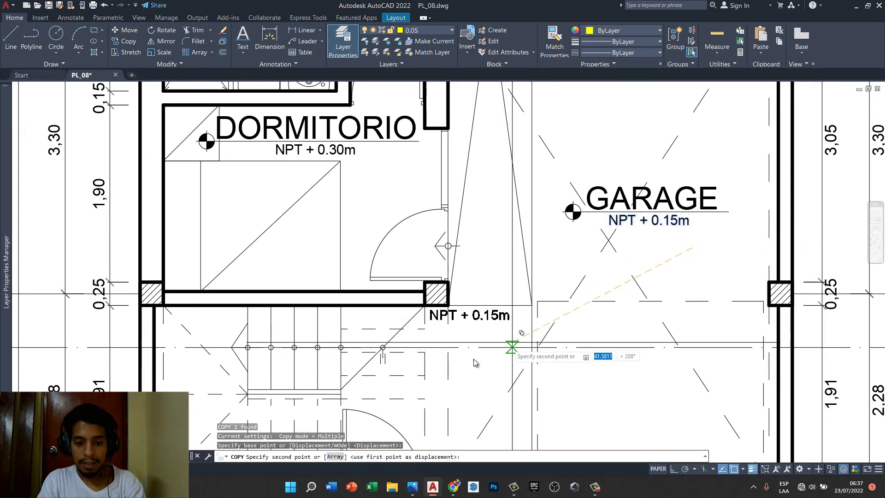
pyautogui.scroll(2, 461, 367)
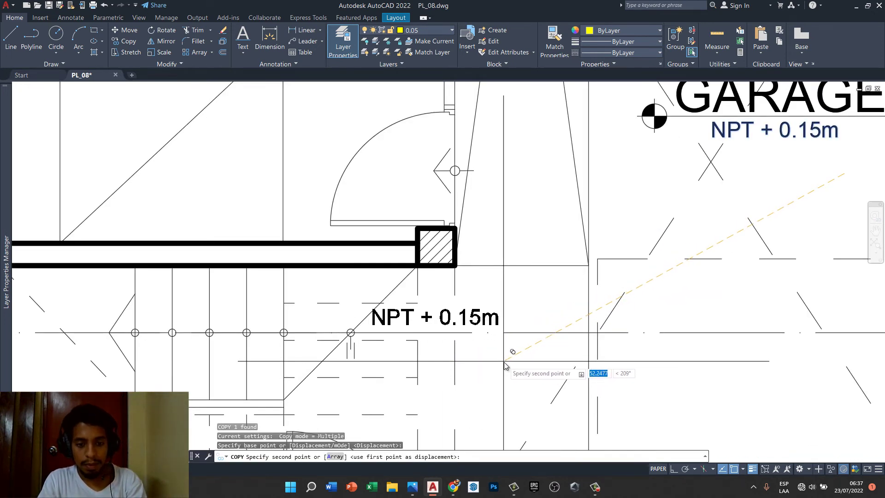
pyautogui.click(476, 364)
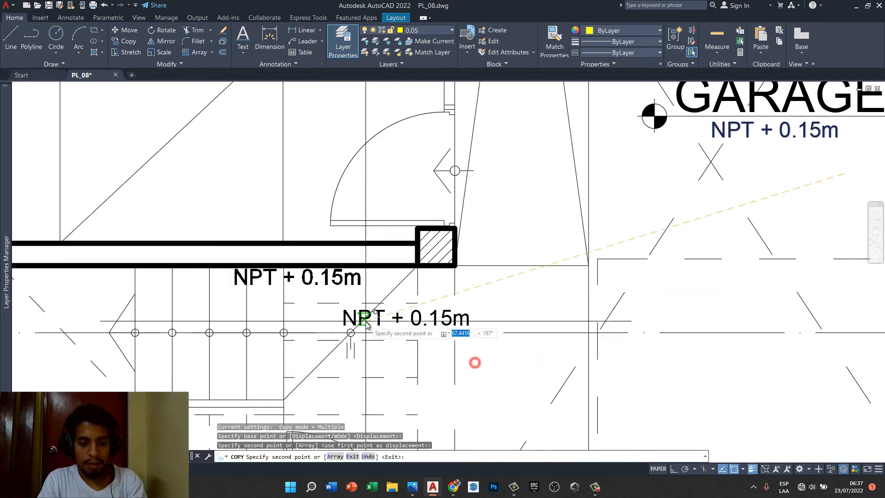
pyautogui.press('Escape')
pyautogui.doubleClick(392, 316)
pyautogui.write('0')
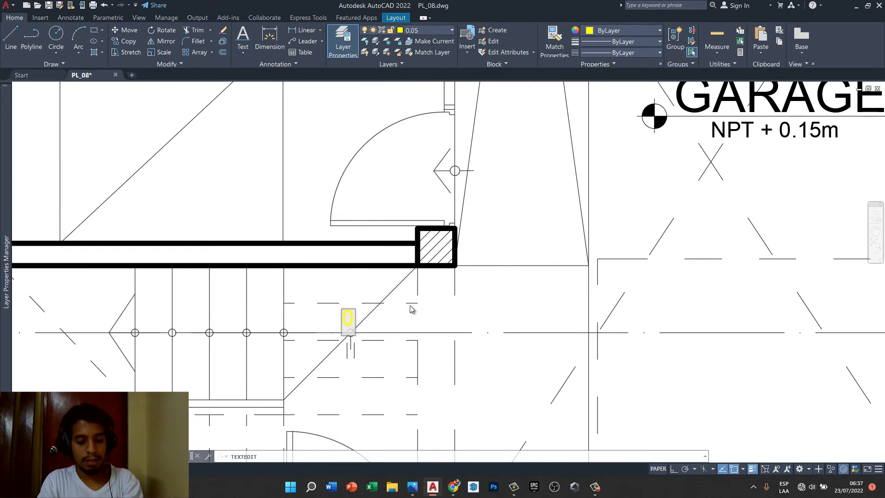
pyautogui.write('1')
pyautogui.click(462, 290)
pyautogui.scroll(4, 377, 330)
pyautogui.press('Escape')
# - Move the 01 label so it sits centred over the first step
pyautogui.click(341, 305)
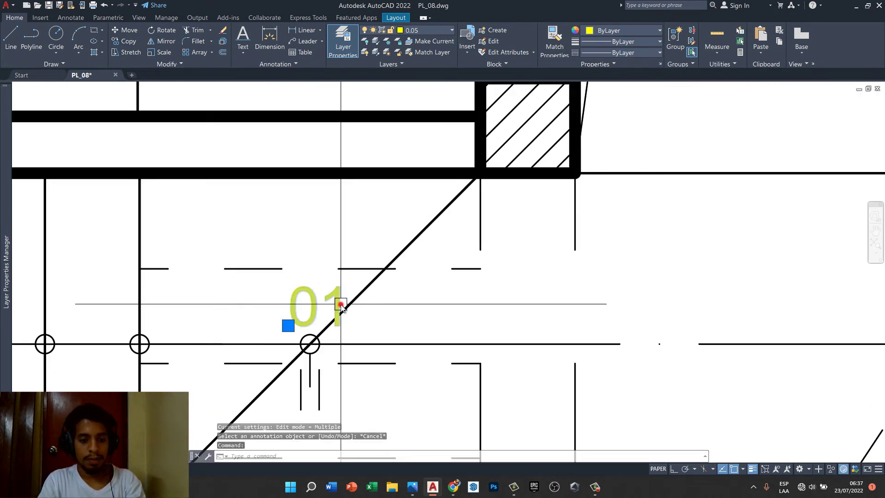
pyautogui.write('m')
pyautogui.press('Return')
pyautogui.click(508, 328)
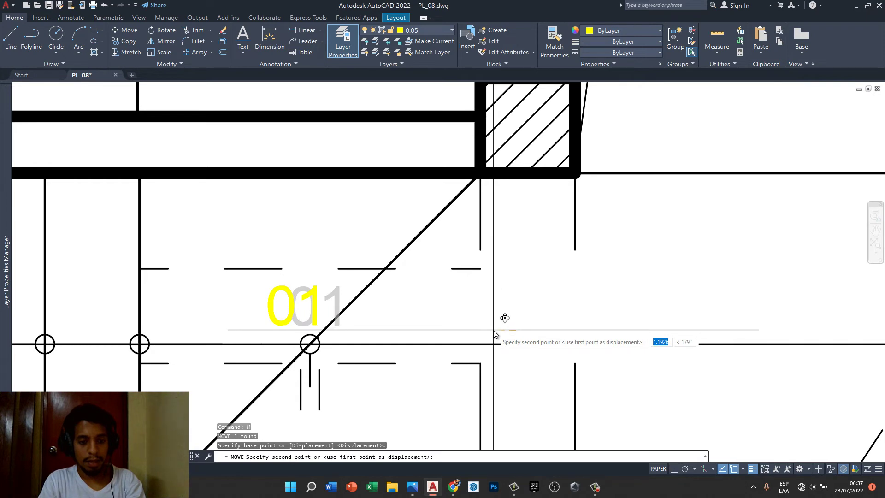
pyautogui.click(494, 330)
pyautogui.click(324, 314)
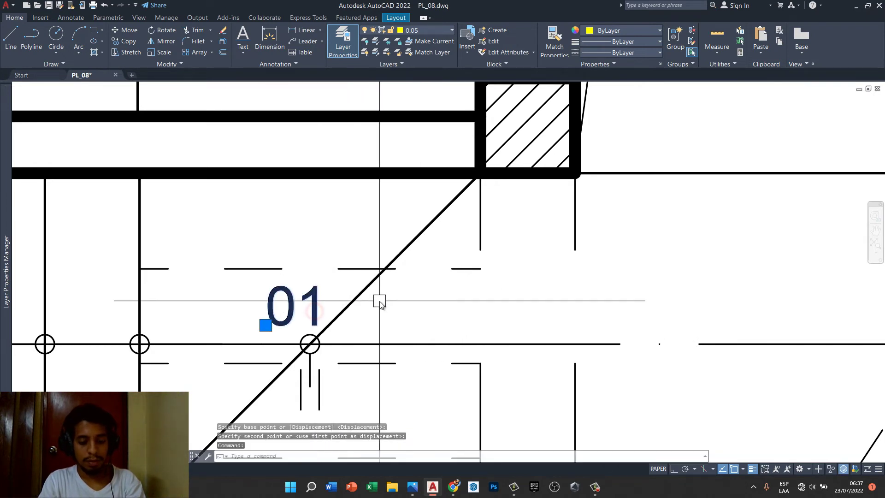
pyautogui.moveTo(386, 300); pyautogui.dragTo(428, 289, button='middle')
pyautogui.write('m')
pyautogui.press('Return')
pyautogui.click(449, 303)
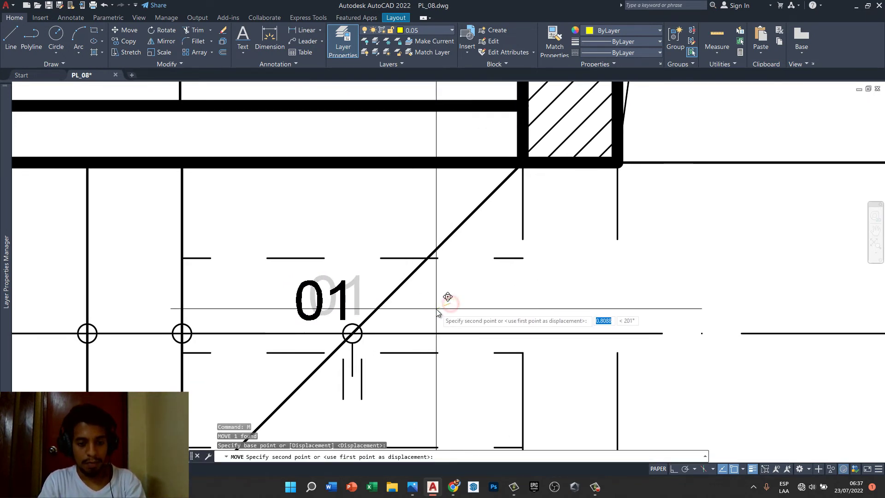
pyautogui.click(367, 318)
# - Copy 01 from its bubble centre and place the first copy on the next bubble
pyautogui.press('Return')
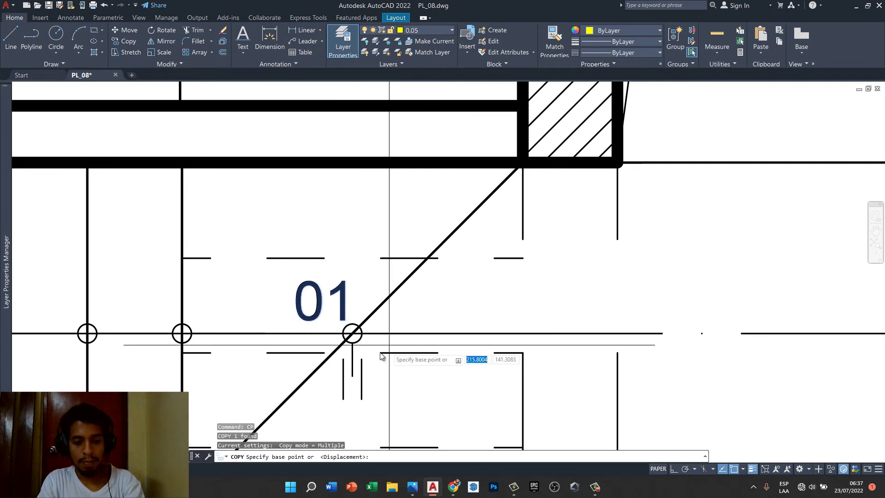
pyautogui.click(352, 333)
pyautogui.moveTo(341, 344); pyautogui.dragTo(399, 333, button='middle')
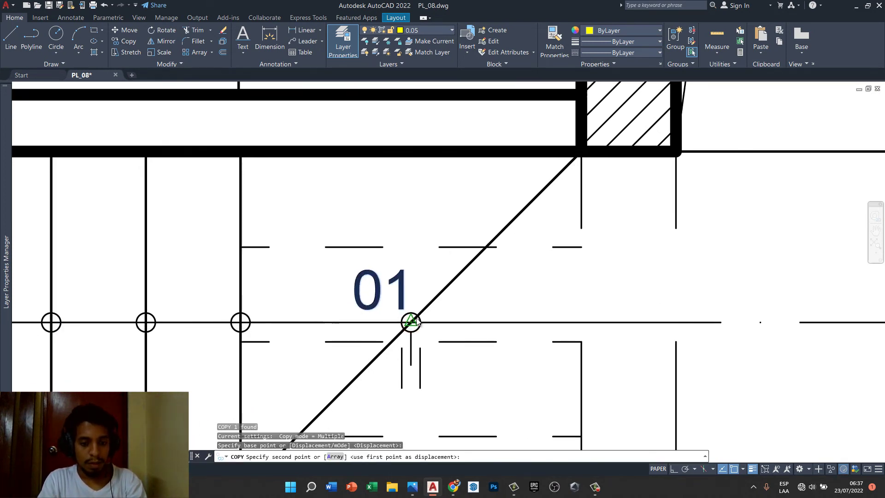
pyautogui.press('Escape')
pyautogui.write('p')
pyautogui.press('Return')
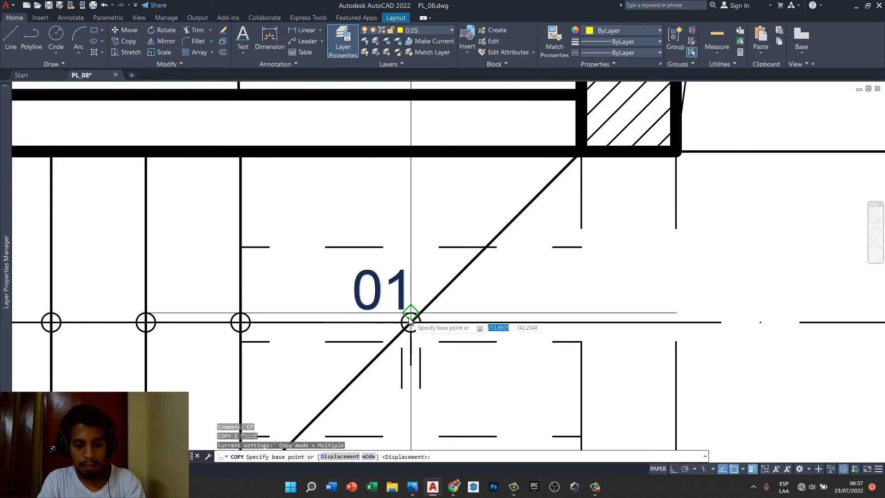
pyautogui.click(409, 325)
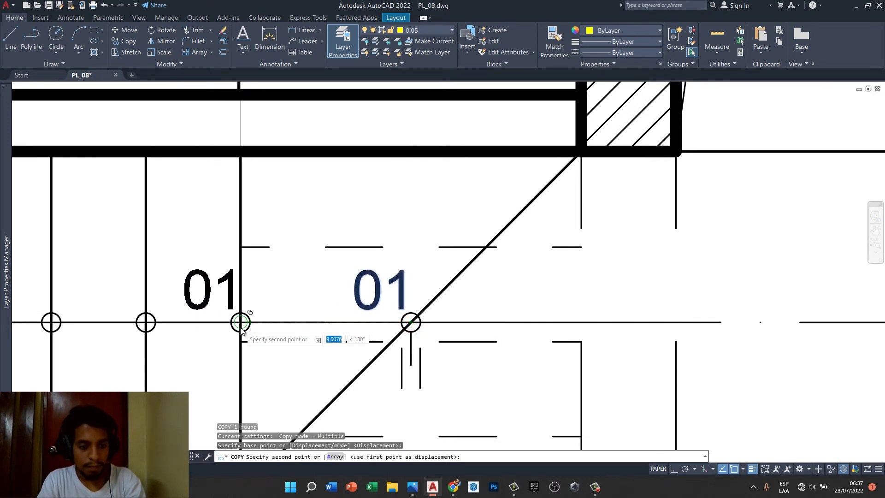
pyautogui.click(240, 323)
# - Place four more 01 copies on the remaining stair bubbles, ending at the leftmost
pyautogui.moveTo(242, 324); pyautogui.dragTo(483, 330, button='middle')
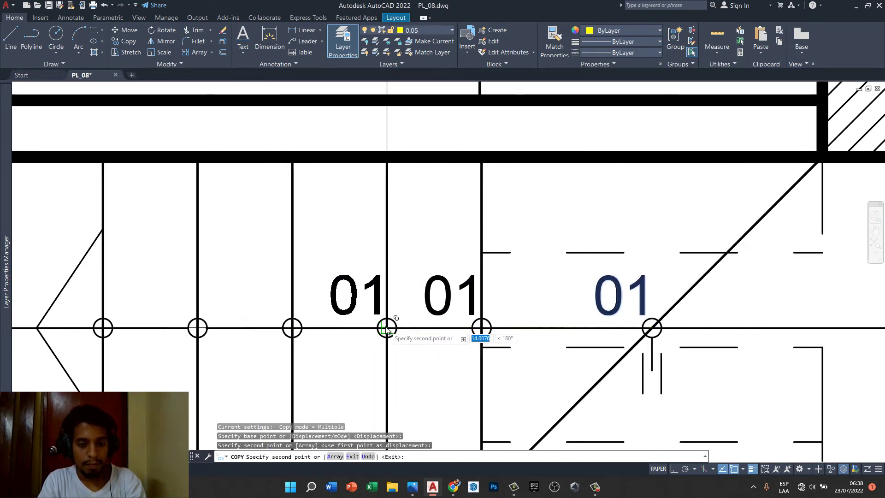
pyautogui.click(387, 328)
pyautogui.click(292, 328)
pyautogui.moveTo(262, 293); pyautogui.dragTo(395, 272, button='middle')
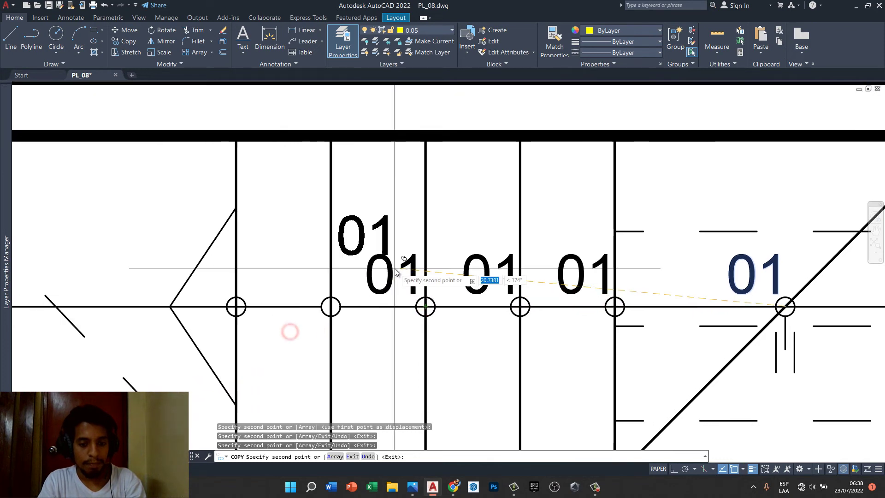
pyautogui.click(331, 306)
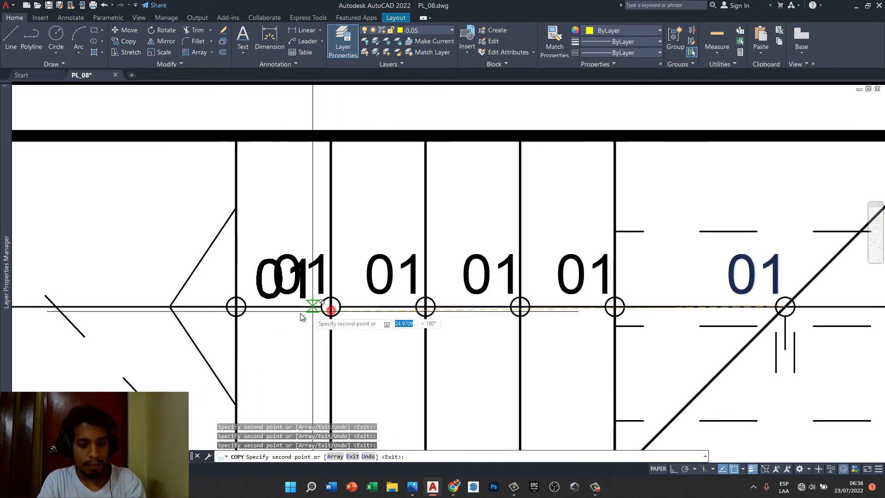
pyautogui.click(235, 306)
pyautogui.press('Escape')
pyautogui.press('Escape')
pyautogui.press('Escape')
pyautogui.scroll(-5, 352, 238)
pyautogui.scroll(2, 498, 241)
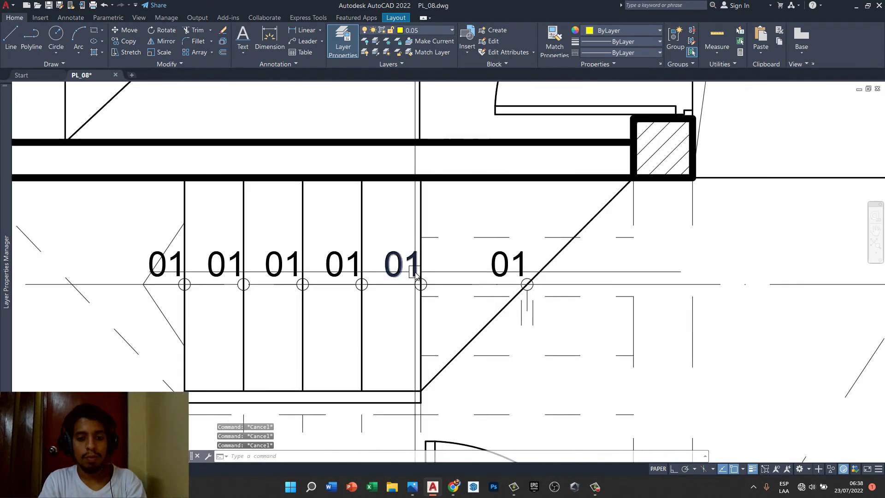
# - Retype the copied 01 labels as 02, 03, 04, 05 and 06
pyautogui.doubleClick(418, 273)
pyautogui.write('02')
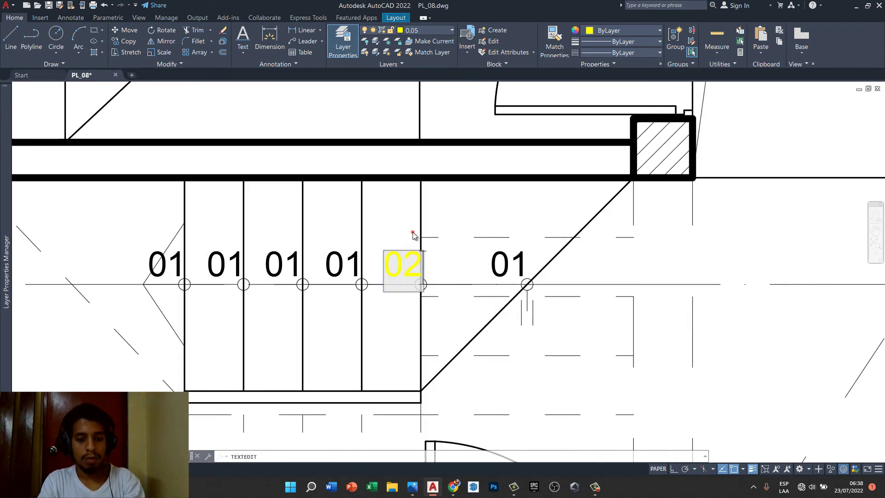
pyautogui.click(413, 232)
pyautogui.click(353, 265)
pyautogui.write('03')
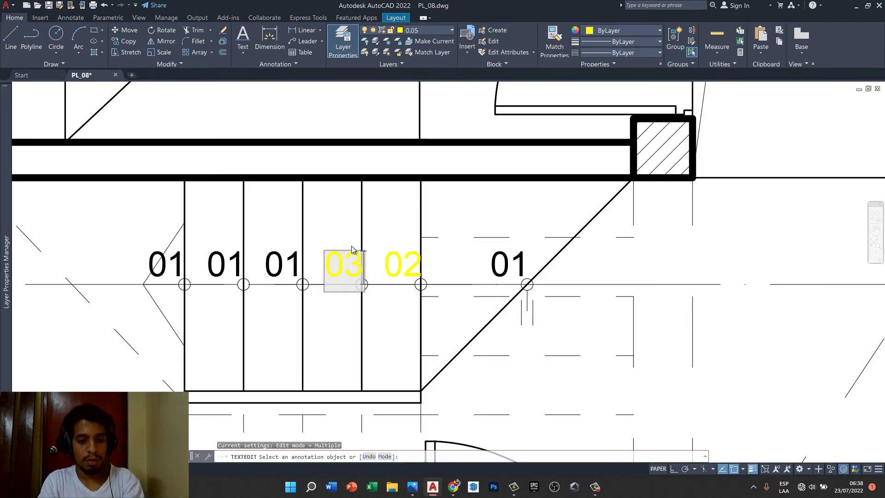
pyautogui.click(351, 241)
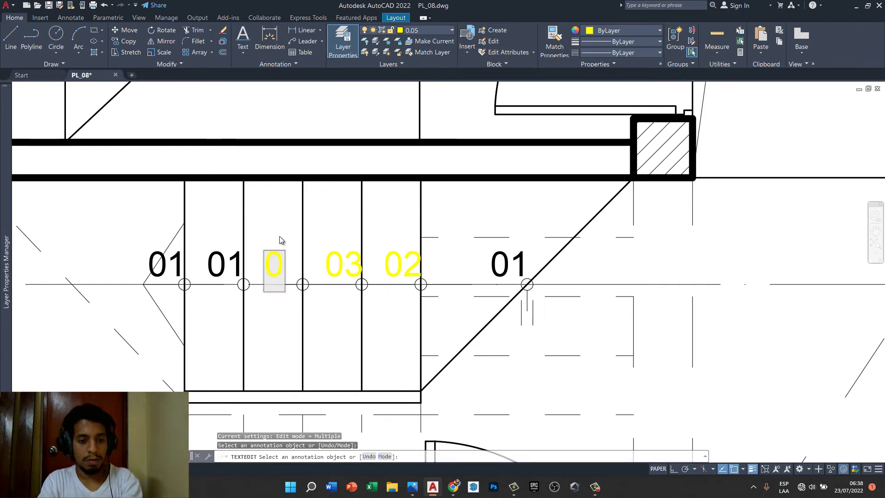
pyautogui.write('04')
pyautogui.click(266, 228)
pyautogui.click(227, 254)
pyautogui.write('05')
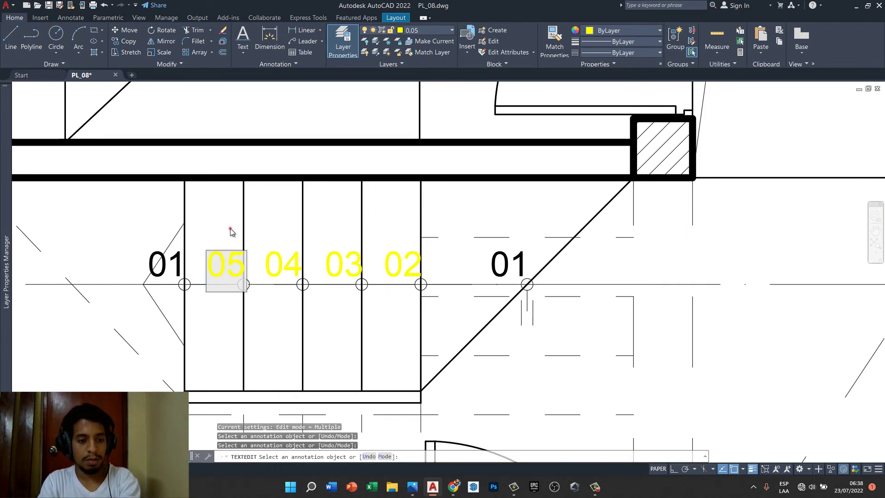
pyautogui.click(231, 229)
pyautogui.click(187, 250)
pyautogui.write('06')
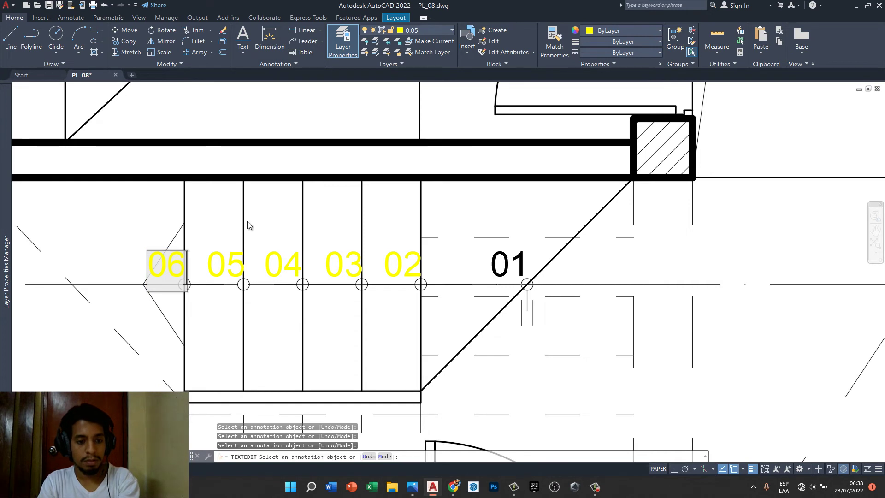
pyautogui.press('Escape')
pyautogui.press('Escape')
# - Check the bubbles in model space, then return to the ARQUITECTURA layout
pyautogui.scroll(3, 354, 280)
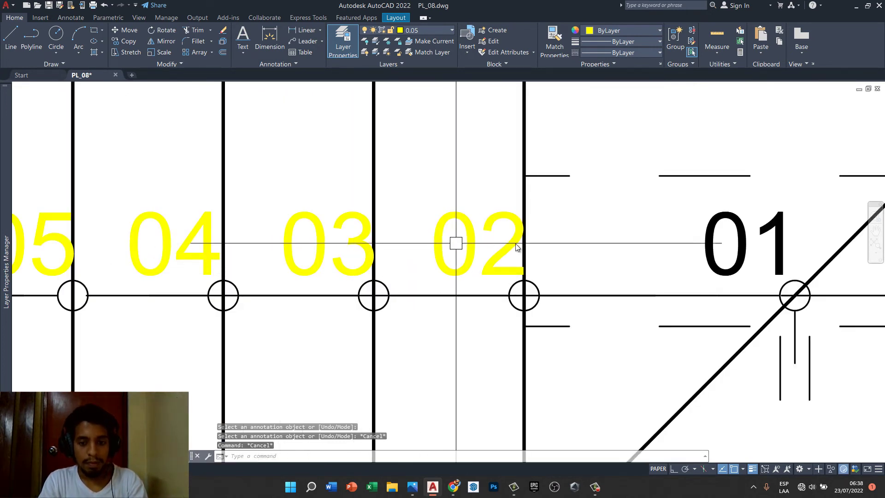
pyautogui.scroll(-2, 574, 252)
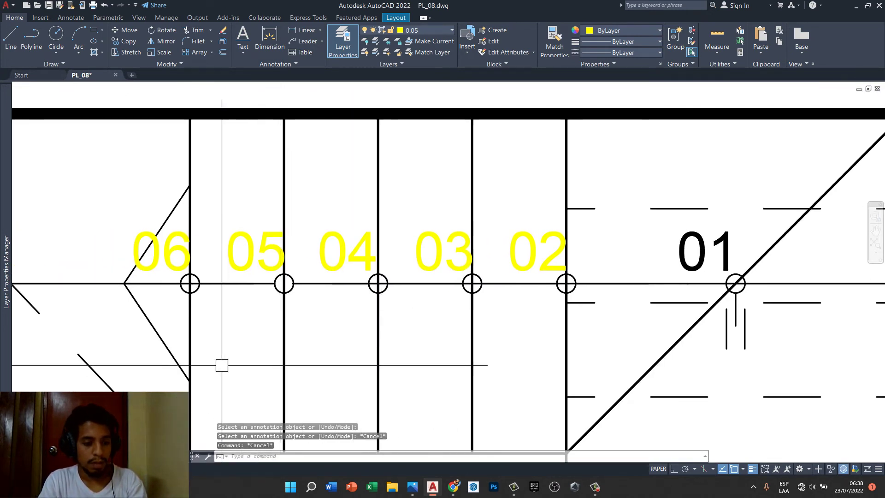
pyautogui.hotkey('ctrl', 'pageup')
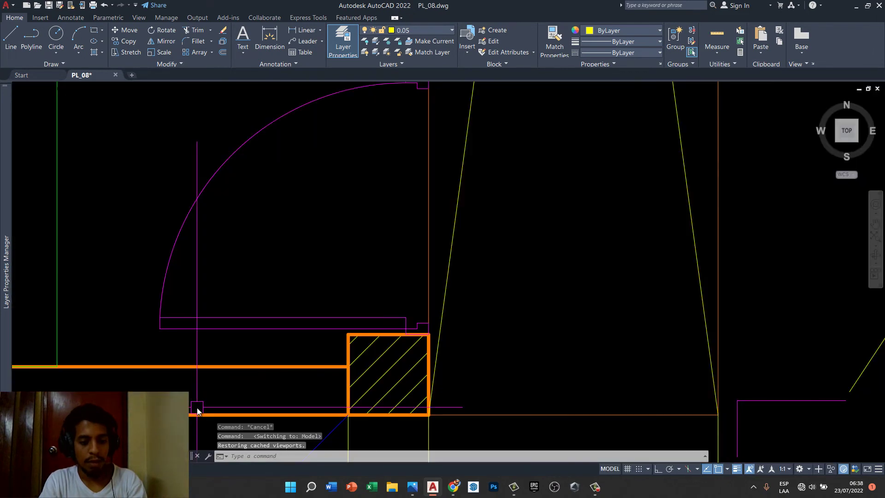
pyautogui.scroll(-3, 470, 267)
pyautogui.scroll(-2, 405, 306)
pyautogui.scroll(4, 420, 276)
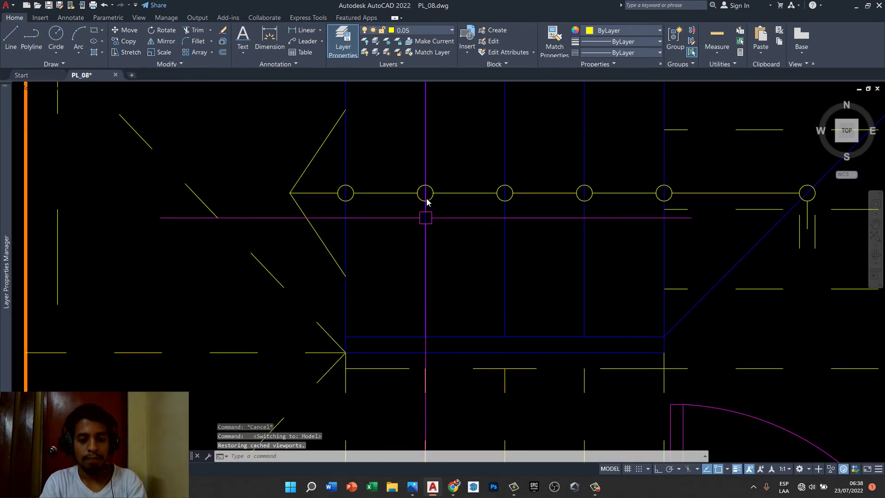
pyautogui.moveTo(521, 140); pyautogui.dragTo(519, 166, button='middle')
pyautogui.scroll(6, 519, 166)
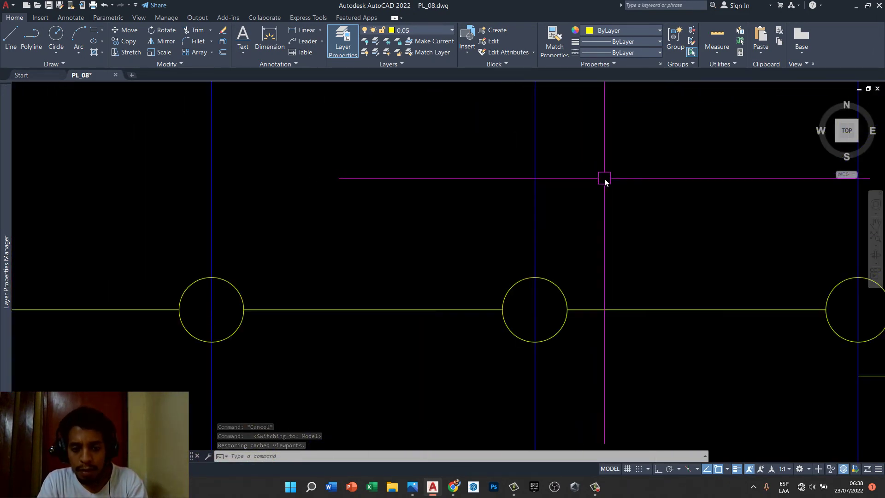
pyautogui.scroll(-2, 613, 174)
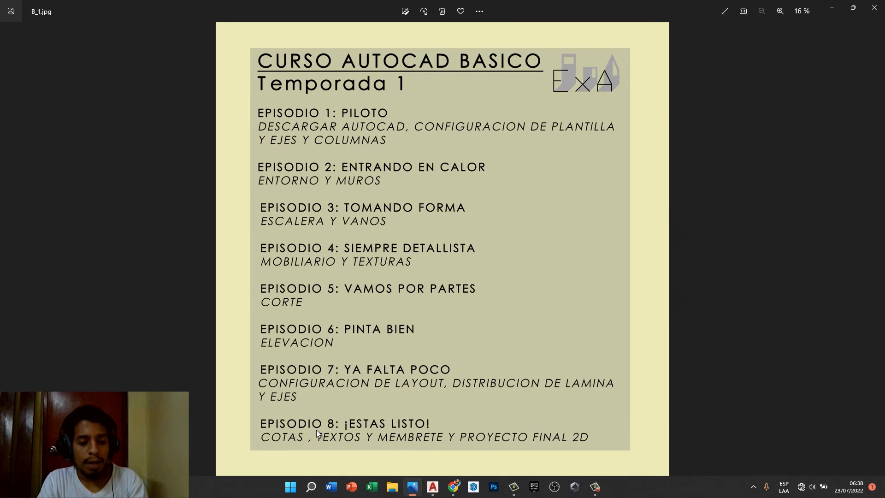
pyautogui.hotkey('ctrl', 'pagedown')
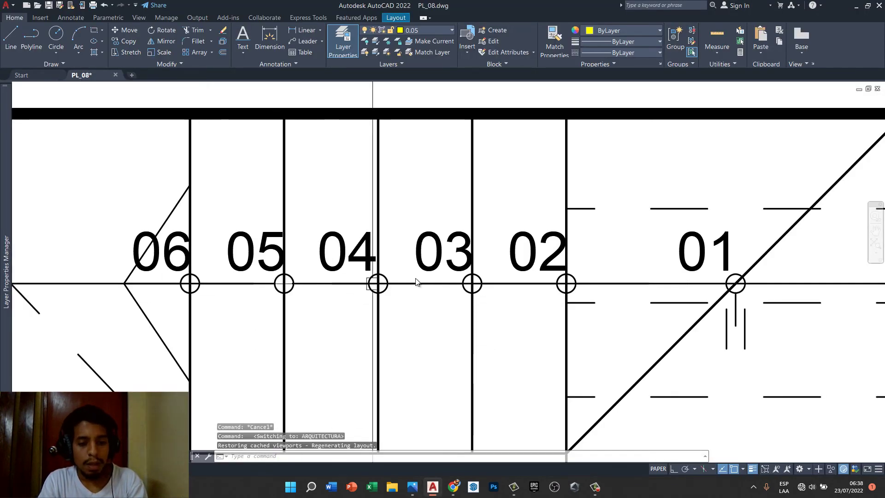
# - Clear the axis line selection and switch to model space at the stair arrow
pyautogui.scroll(-4, 387, 281)
pyautogui.scroll(-4, 438, 254)
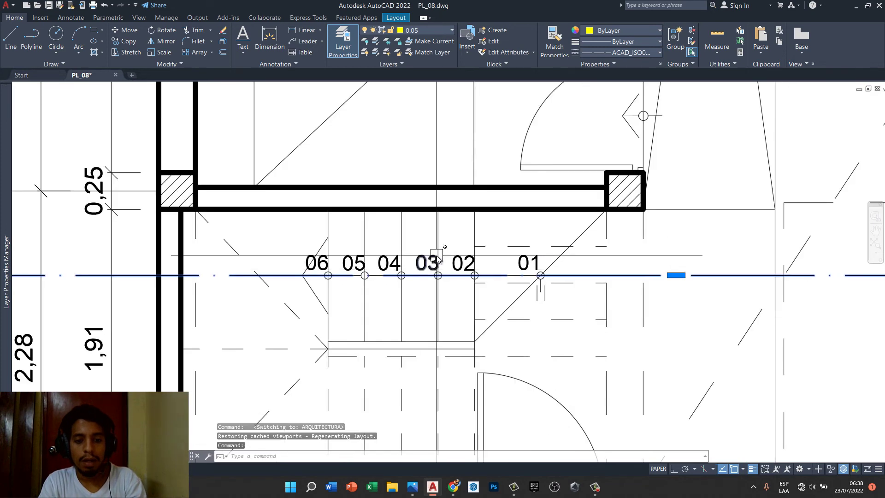
pyautogui.press('Escape')
pyautogui.press('Escape')
pyautogui.press('Escape')
pyautogui.scroll(-2, 385, 282)
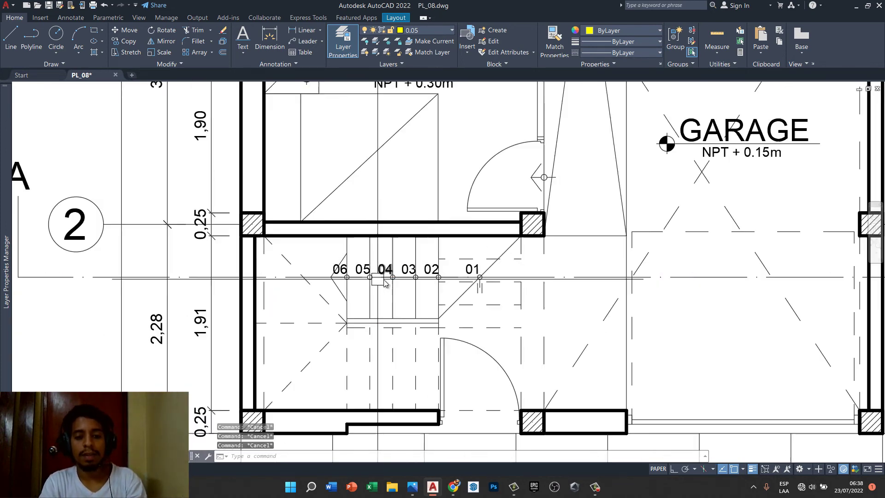
pyautogui.scroll(2, 406, 283)
pyautogui.scroll(2, 415, 279)
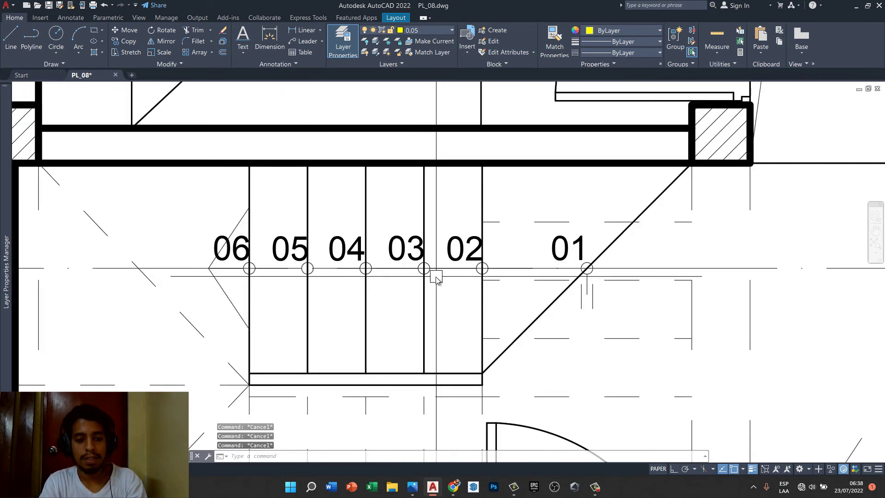
pyautogui.scroll(-2, 346, 304)
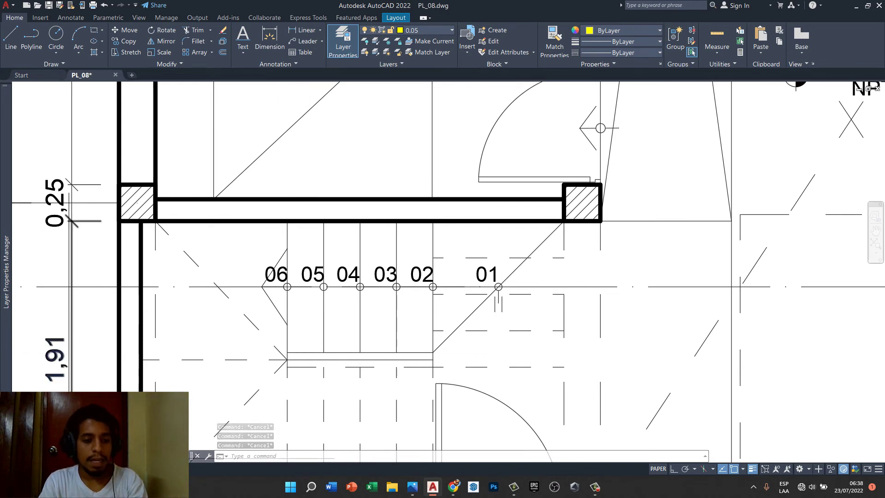
pyautogui.hotkey('ctrl', 'pageup')
pyautogui.scroll(-3, 347, 322)
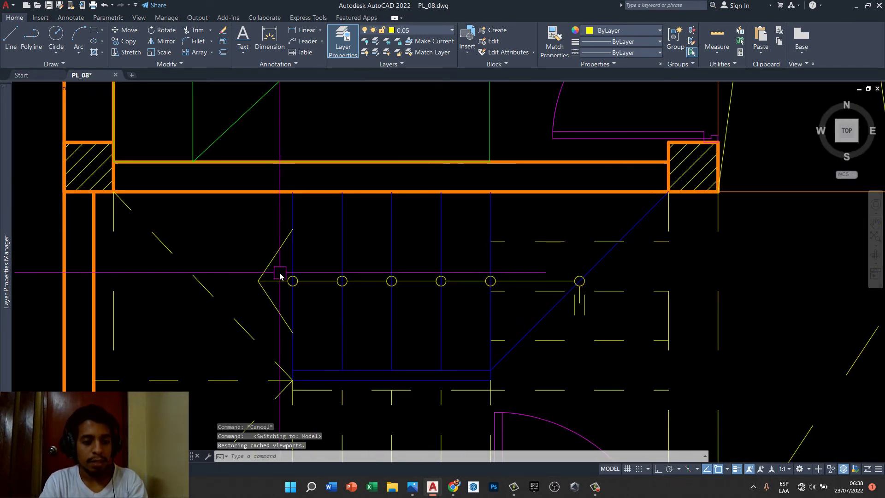
# - Move both arrowhead lines horizontally left, clear of the 06 step bubble
pyautogui.click(269, 263)
pyautogui.click(272, 302)
pyautogui.scroll(3, 251, 285)
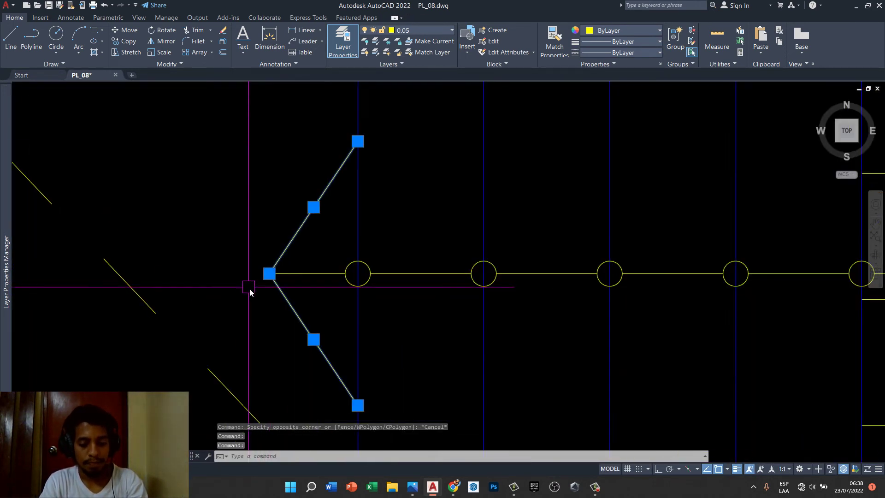
pyautogui.write('m')
pyautogui.press('Return')
pyautogui.click(276, 319)
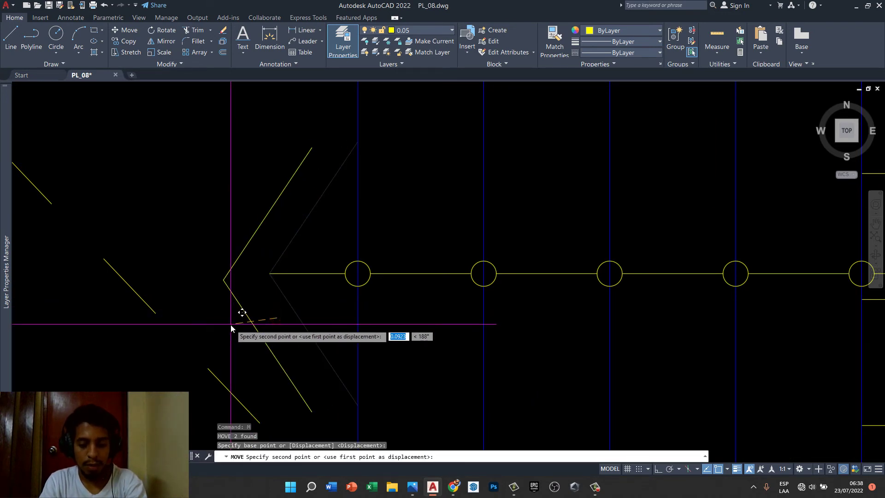
pyautogui.press('F8')
pyautogui.click(205, 316)
pyautogui.press('Escape')
# - Try stretching the horizontal stair line to the arrow tip, then undo and cancel it
pyautogui.click(297, 273)
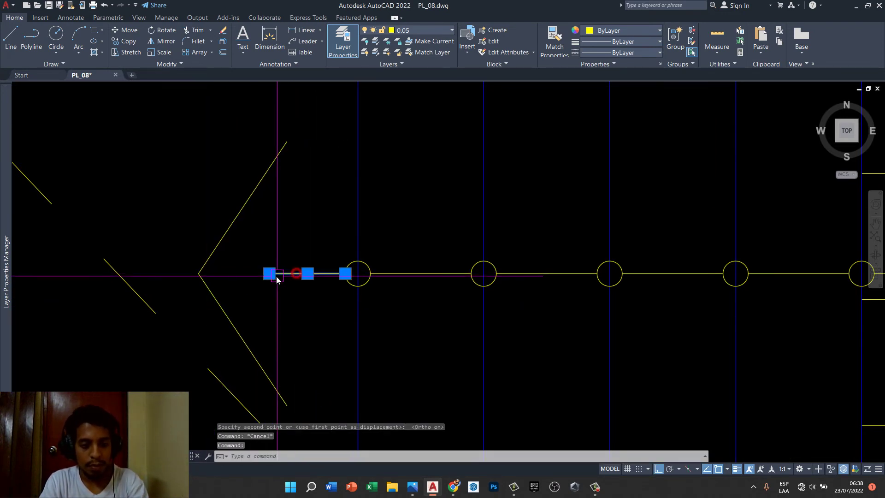
pyautogui.click(270, 274)
pyautogui.click(208, 276)
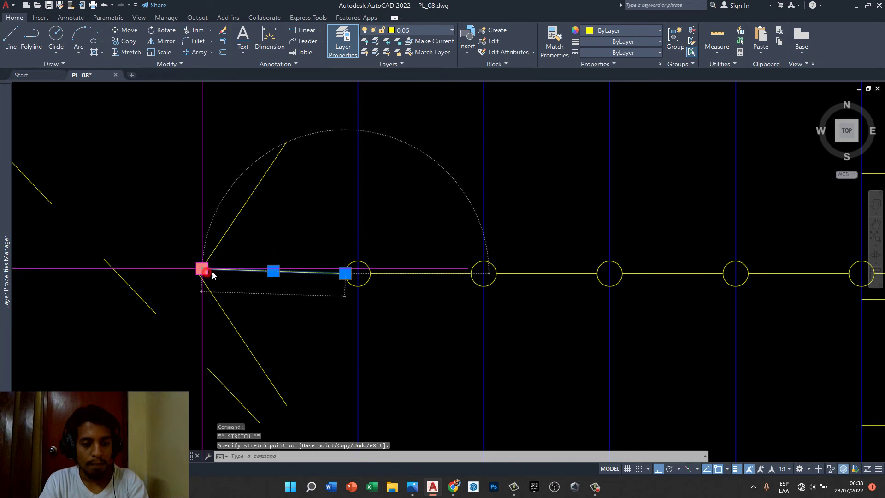
pyautogui.hotkey('ctrl', 'z')
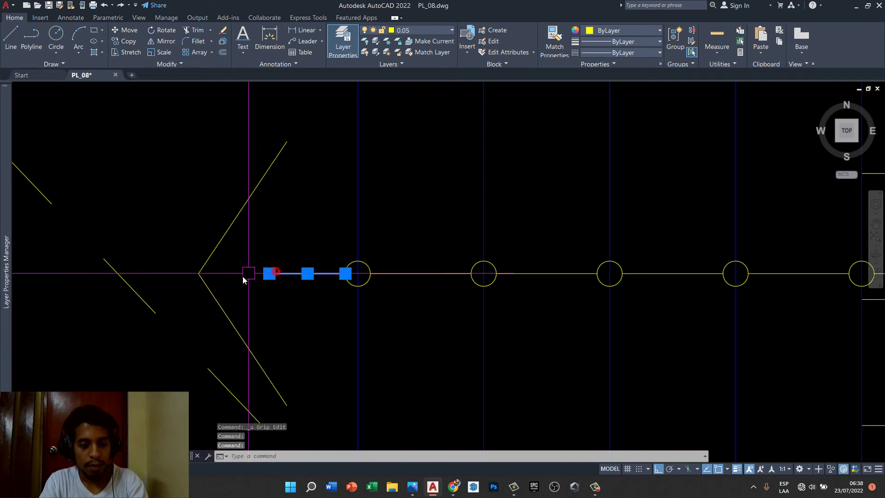
pyautogui.click(269, 274)
pyautogui.press('Escape')
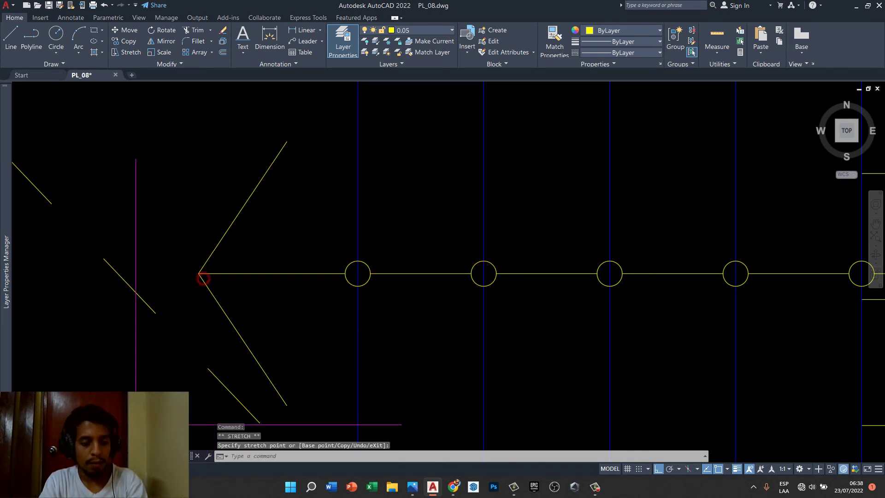
# - Return to the ARQUITECTURA sheet layout and zoom to the garage doorway
pyautogui.hotkey('ctrl', 'pagedown')
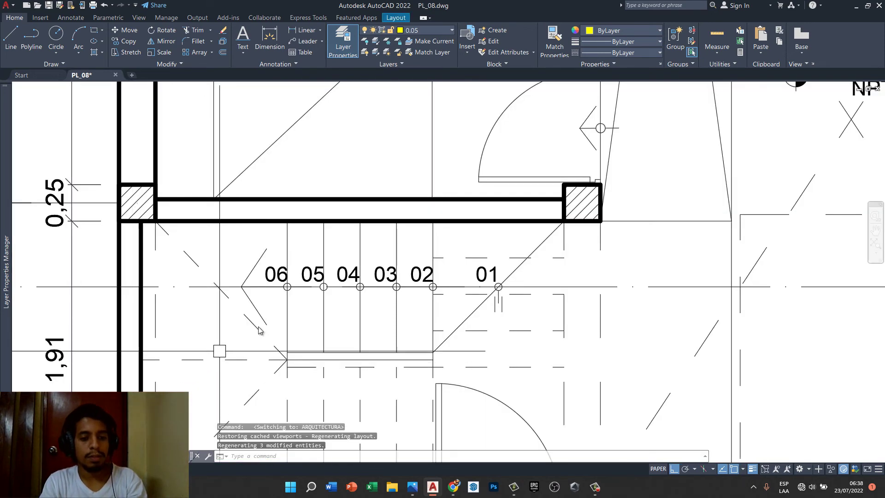
pyautogui.scroll(-2, 321, 281)
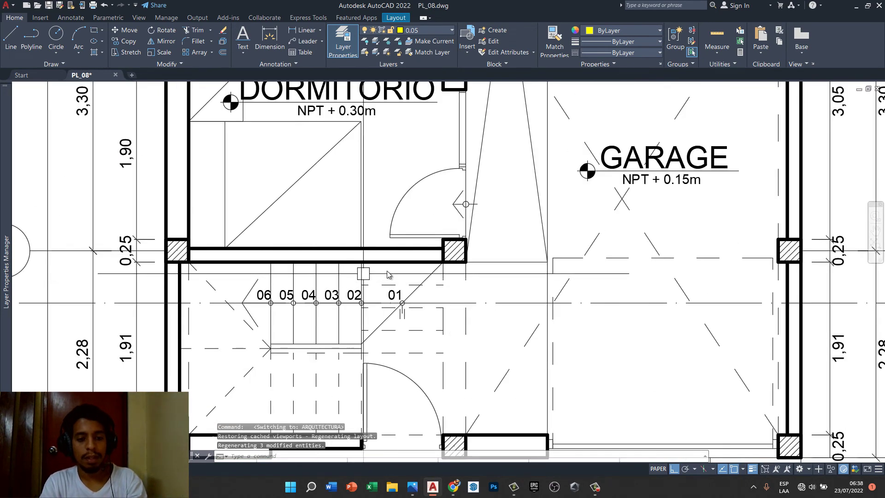
pyautogui.scroll(-1, 403, 275)
pyautogui.scroll(-2, 314, 304)
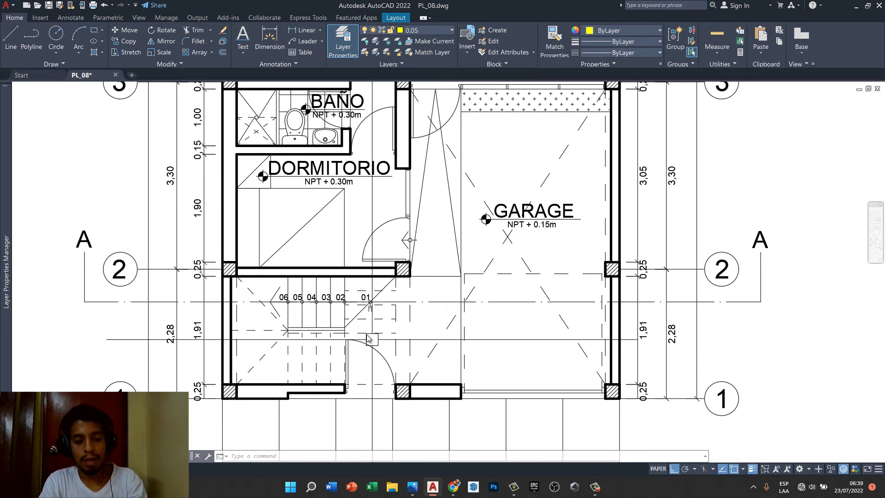
pyautogui.scroll(4, 373, 285)
pyautogui.scroll(-2, 374, 284)
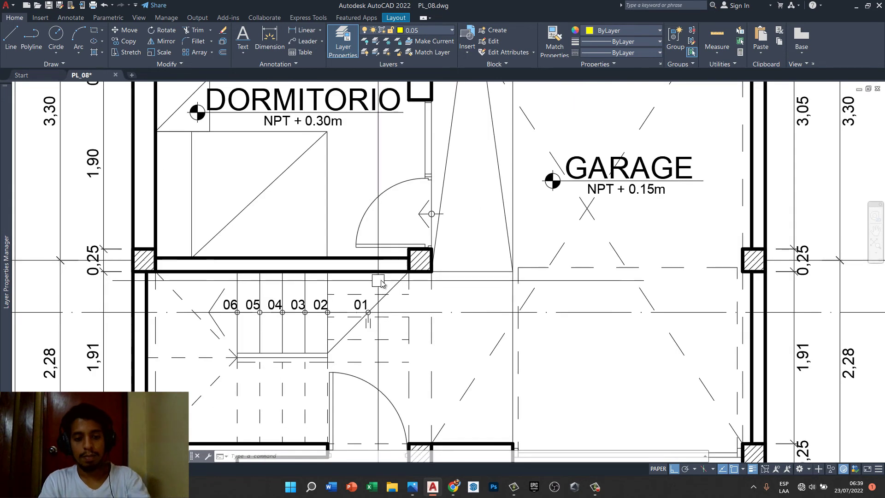
# - Try copying the 01 step label, then abandon it and clear the selection
pyautogui.click(366, 300)
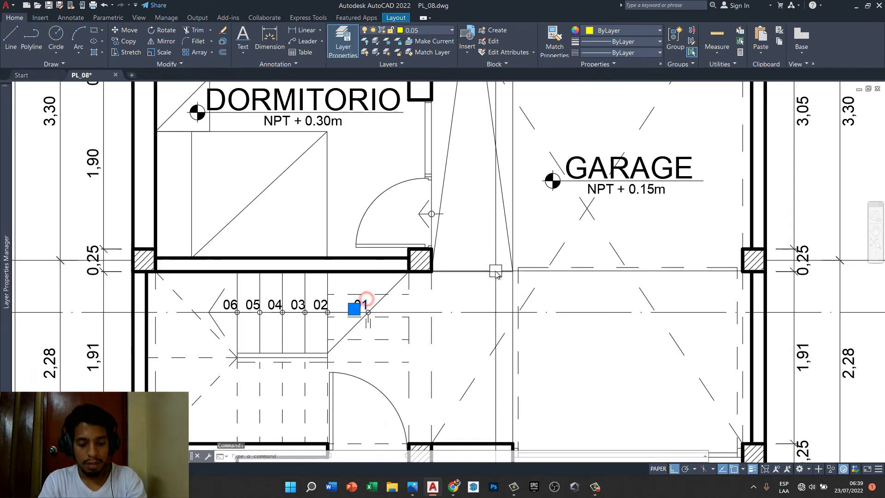
pyautogui.write('c')
pyautogui.press('Return')
pyautogui.click(470, 278)
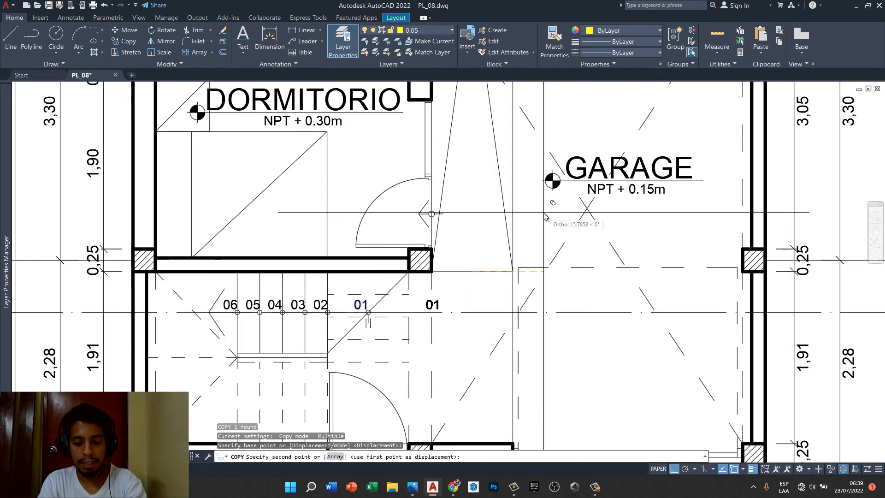
pyautogui.press('F8')
pyautogui.scroll(-2, 546, 212)
pyautogui.scroll(5, 507, 175)
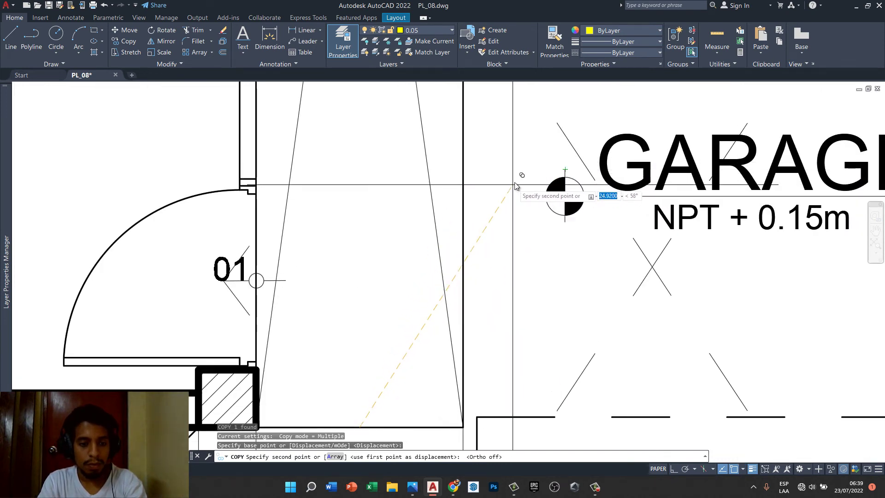
pyautogui.scroll(-2, 518, 181)
pyautogui.scroll(3, 330, 240)
pyautogui.press('Escape')
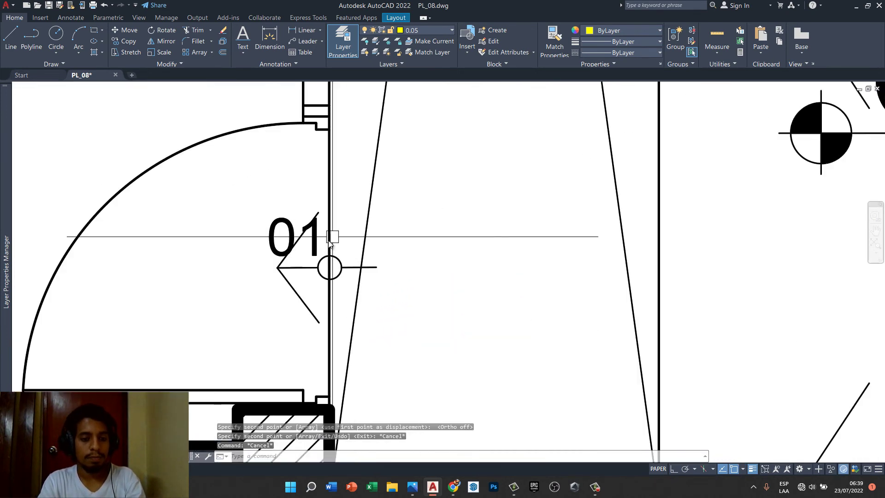
pyautogui.click(288, 278)
pyautogui.click(297, 249)
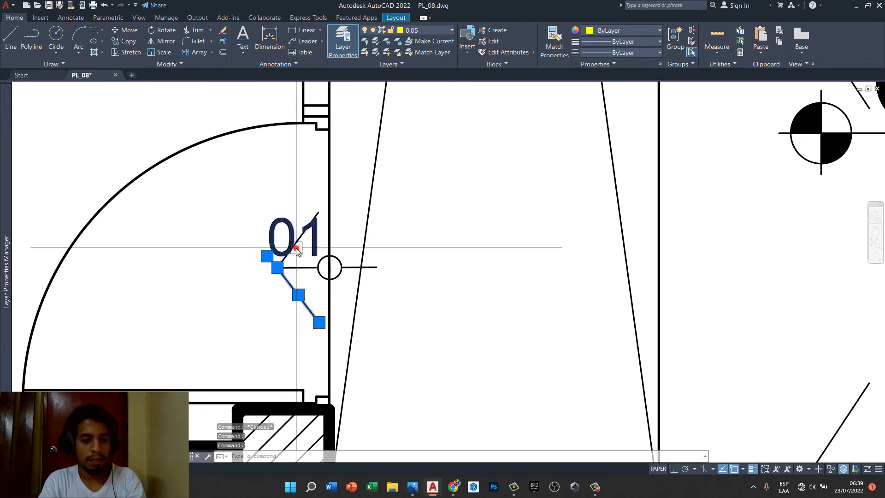
pyautogui.press('Escape')
pyautogui.scroll(2, 306, 208)
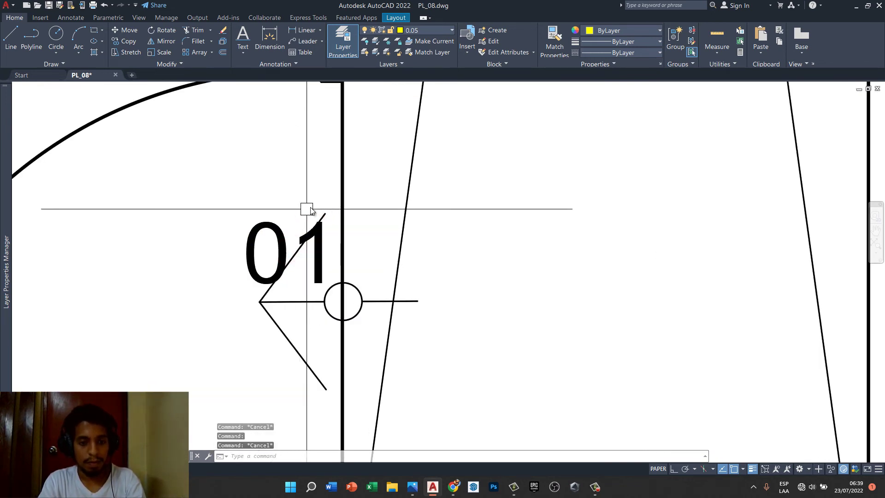
# - Move the two arrowhead lines horizontally left and stretch the shaft to the new tip
pyautogui.click(322, 212)
pyautogui.click(291, 347)
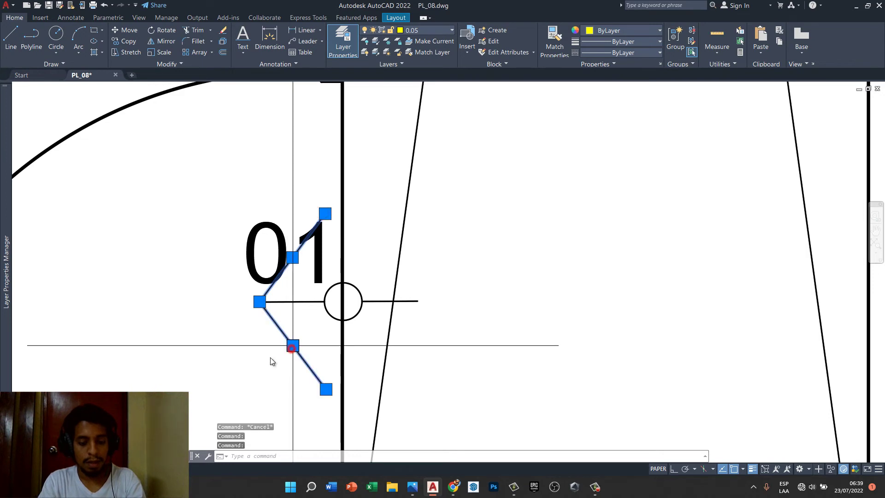
pyautogui.write('m')
pyautogui.press('Return')
pyautogui.click(277, 366)
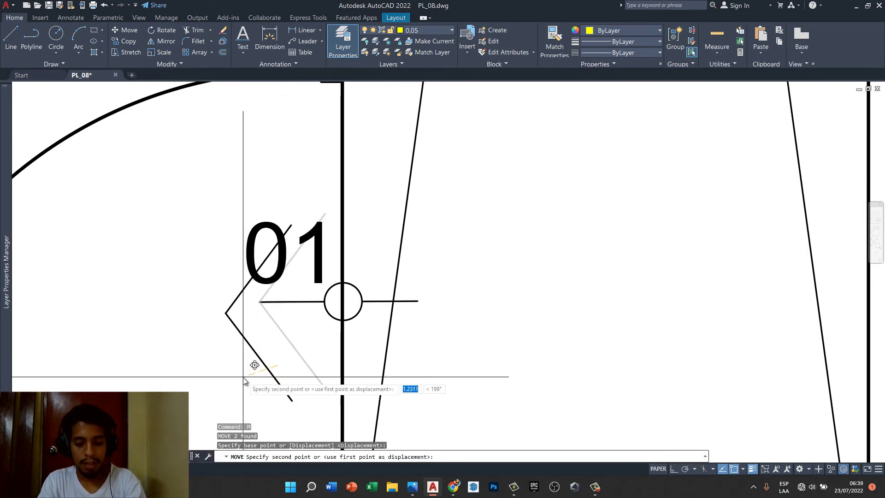
pyautogui.press('F8')
pyautogui.click(199, 364)
pyautogui.press('Escape')
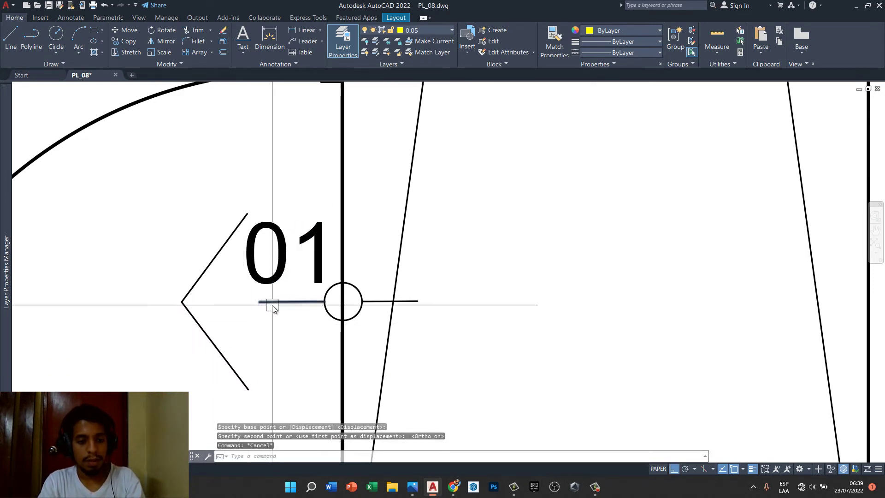
pyautogui.click(272, 305)
pyautogui.click(182, 302)
pyautogui.press('Escape')
pyautogui.press('Escape')
# - Pan the plan up to the upper rooms and back to the garage area
pyautogui.scroll(-4, 297, 316)
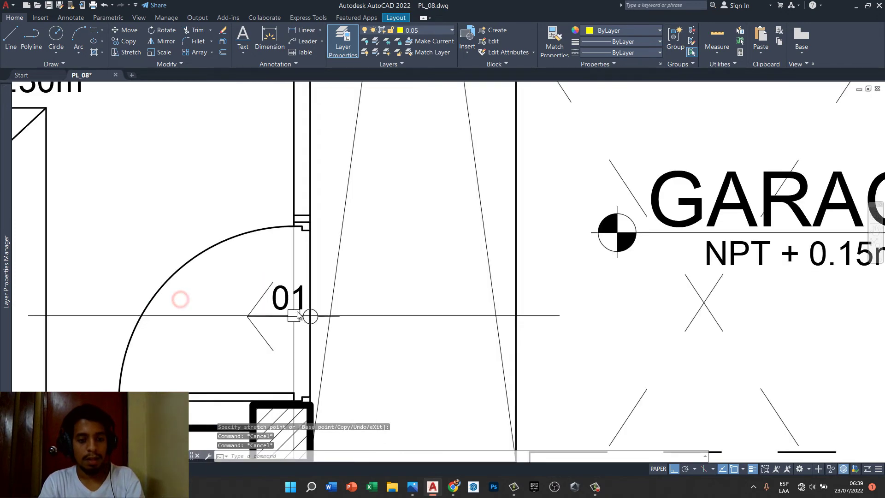
pyautogui.scroll(-5, 297, 316)
pyautogui.moveTo(359, 236); pyautogui.dragTo(361, 352, button='middle')
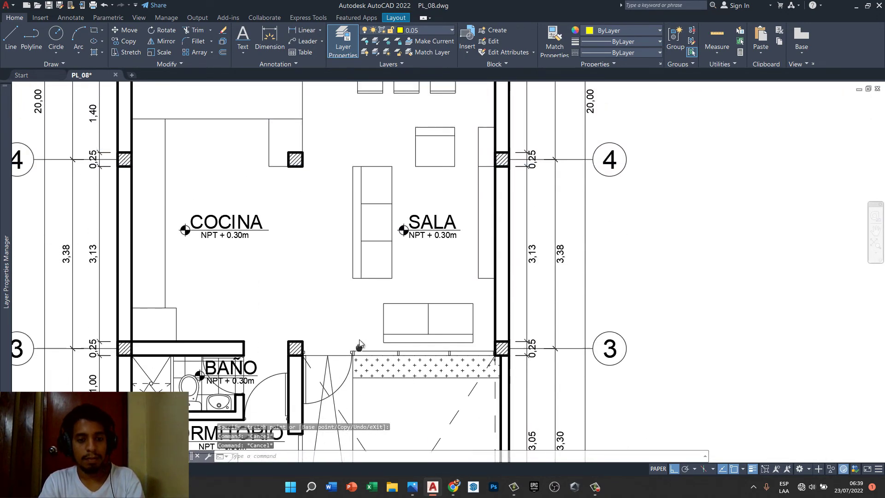
pyautogui.moveTo(378, 264); pyautogui.dragTo(379, 302, button='middle')
pyautogui.moveTo(382, 217); pyautogui.dragTo(385, 303, button='middle')
pyautogui.moveTo(389, 138); pyautogui.dragTo(391, 178, button='middle')
pyautogui.scroll(-5, 390, 179)
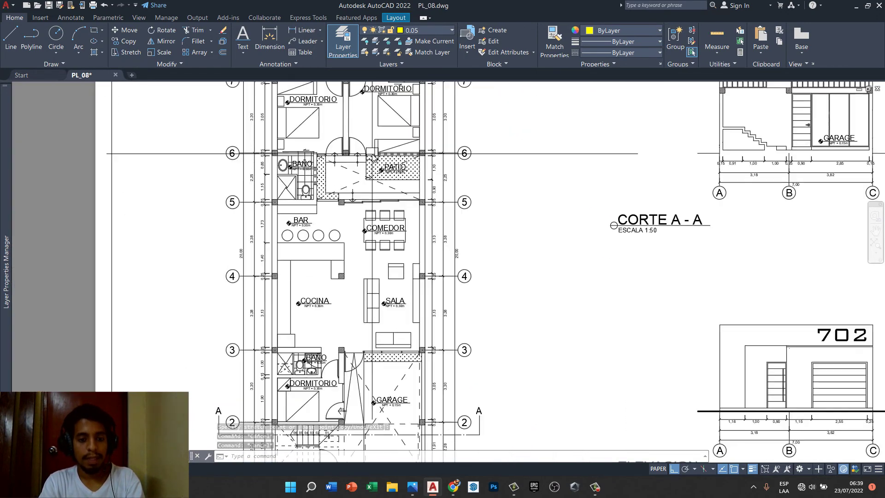
pyautogui.moveTo(356, 379); pyautogui.dragTo(355, 296, button='middle')
pyautogui.scroll(3, 355, 297)
pyautogui.scroll(5, 348, 325)
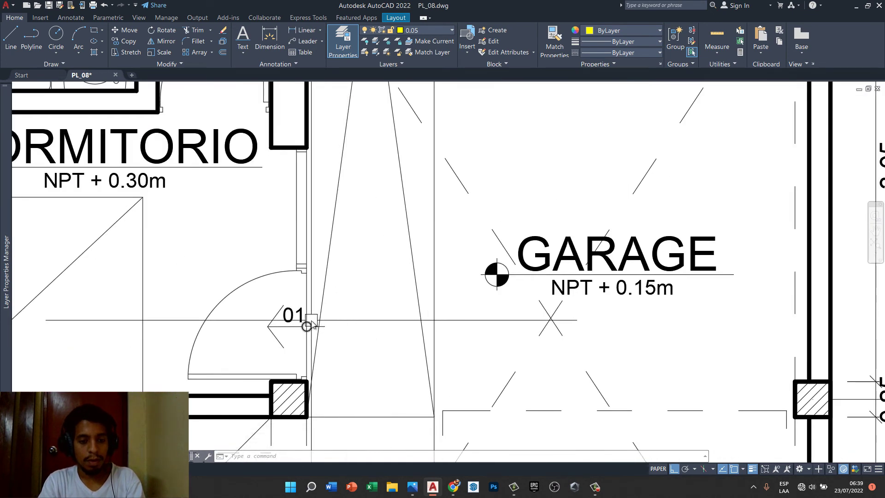
pyautogui.write('CP')
# - Start another copy of the doorway 01 label, then abandon it
pyautogui.press('Return')
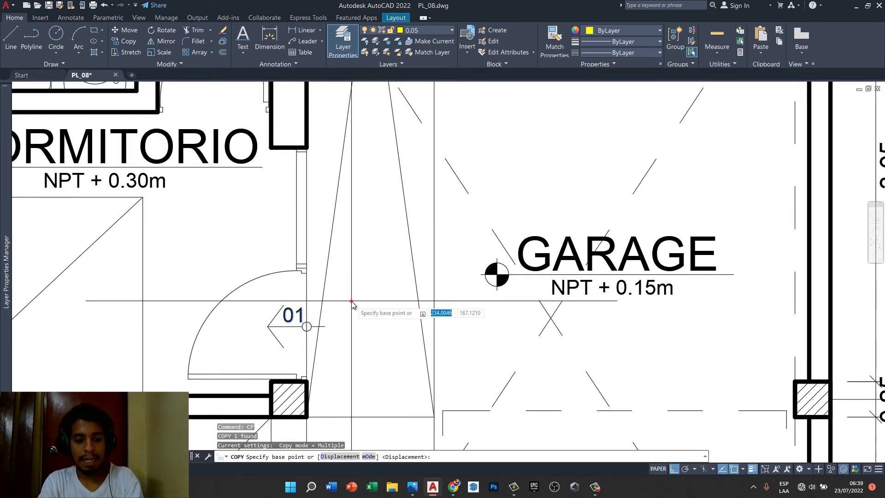
pyautogui.click(352, 304)
pyautogui.scroll(-8, 391, 215)
pyautogui.press('F8')
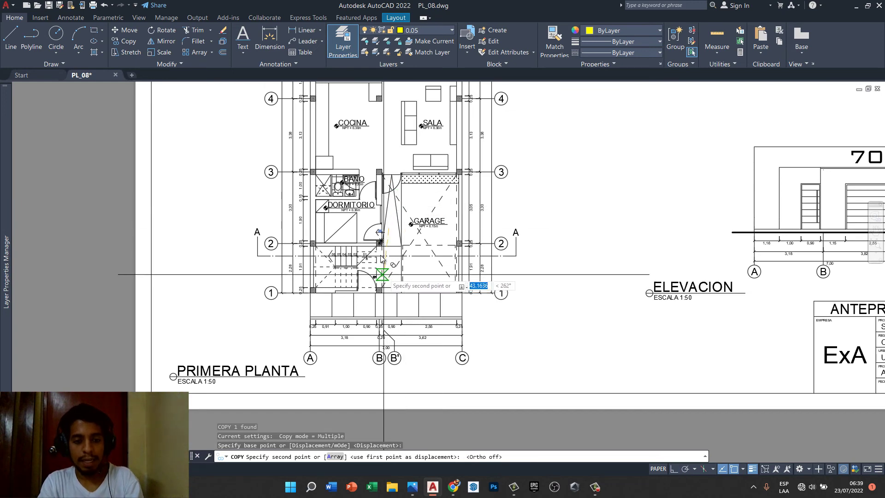
pyautogui.scroll(8, 380, 175)
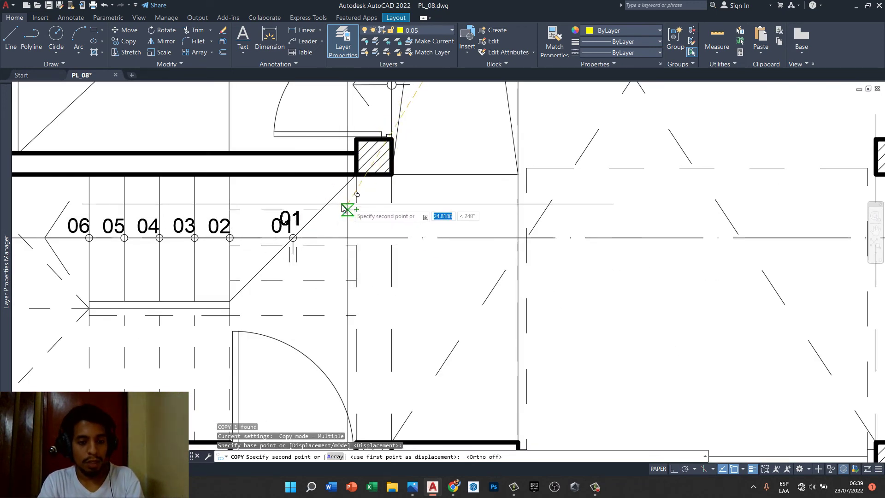
pyautogui.press('Escape')
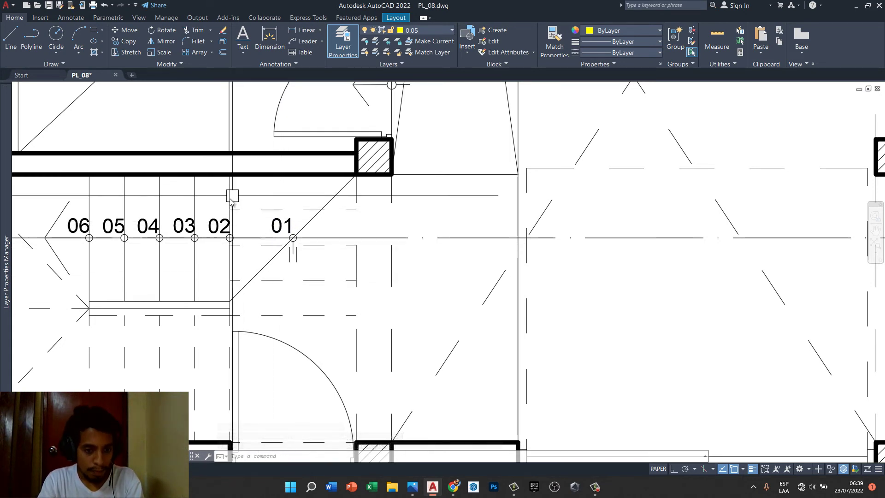
pyautogui.scroll(4, 222, 223)
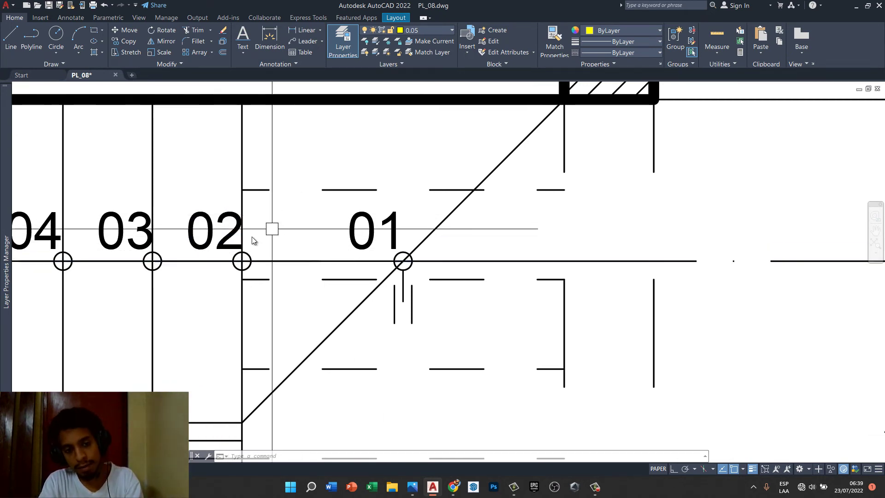
pyautogui.scroll(-4, 268, 332)
pyautogui.scroll(-4, 293, 364)
pyautogui.scroll(4, 333, 296)
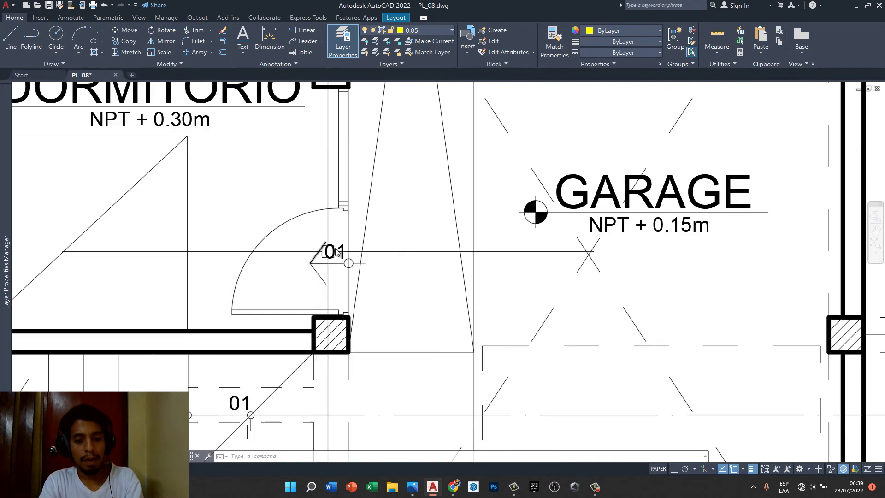
pyautogui.scroll(-4, 355, 268)
pyautogui.scroll(4, 339, 295)
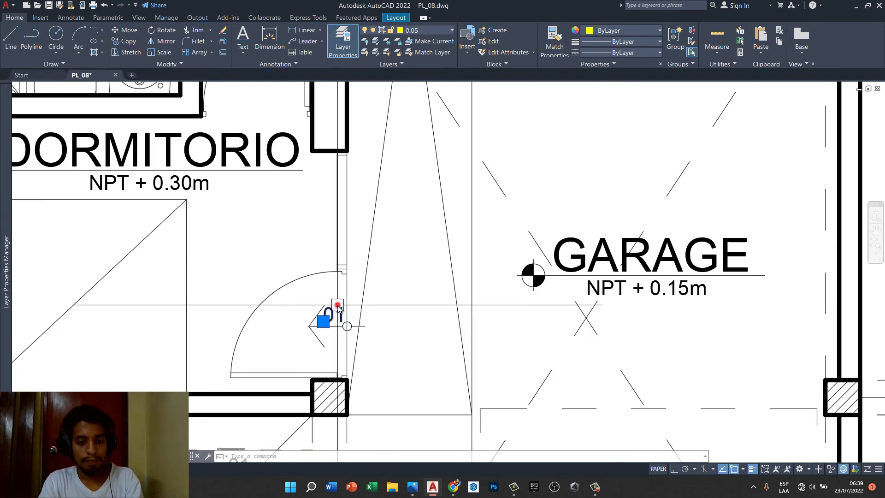
# - Copy the doorway 01 label to another doorway
pyautogui.write('co')
pyautogui.press('Return')
pyautogui.click(381, 280)
pyautogui.scroll(-4, 401, 304)
pyautogui.scroll(-3, 410, 331)
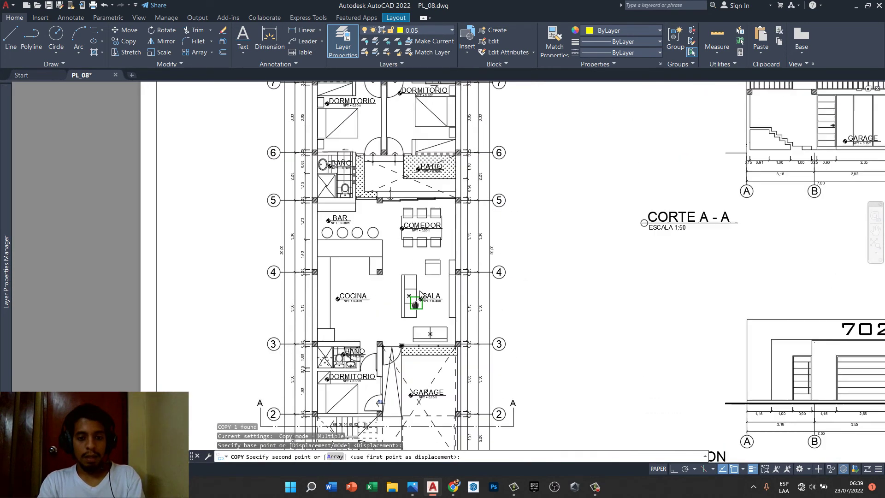
pyautogui.scroll(3, 390, 235)
pyautogui.scroll(4, 392, 258)
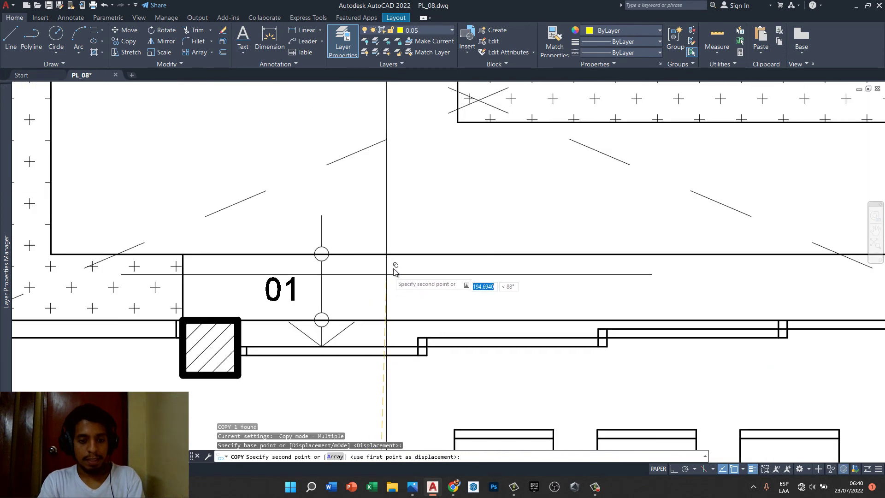
pyautogui.click(452, 263)
pyautogui.scroll(2, 453, 318)
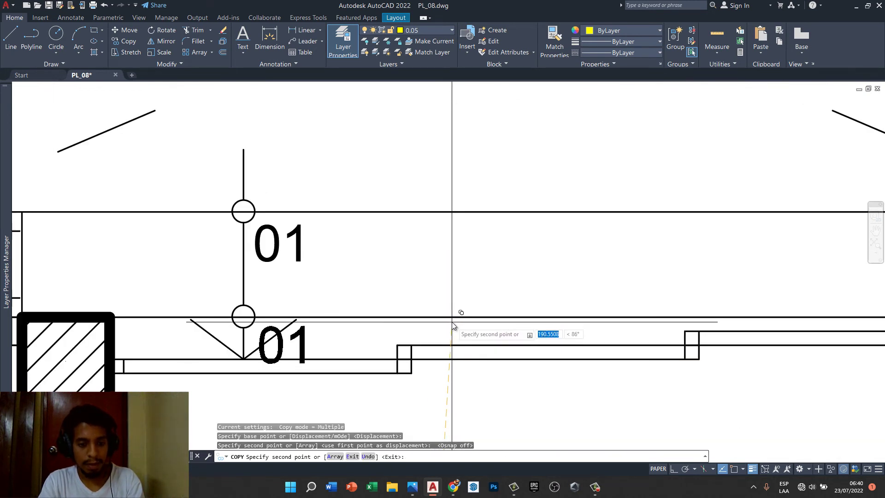
pyautogui.press('Escape')
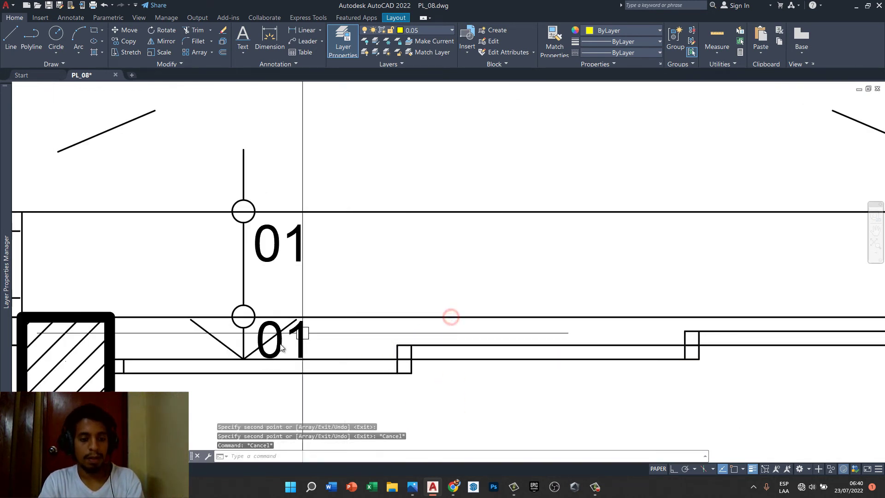
pyautogui.scroll(2, 251, 351)
# - Move the arrowhead beside the new 01 label straight down below the doorway
pyautogui.click(247, 354)
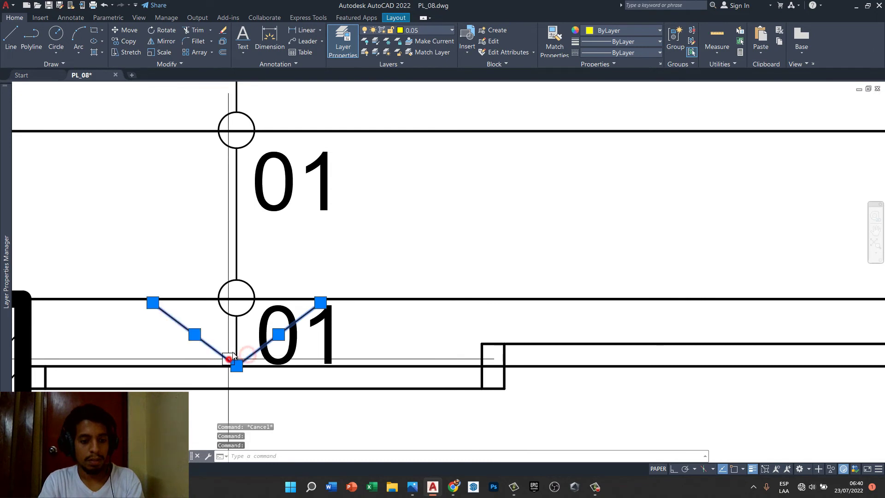
pyautogui.scroll(-2, 232, 355)
pyautogui.write('m')
pyautogui.press('Return')
pyautogui.click(314, 364)
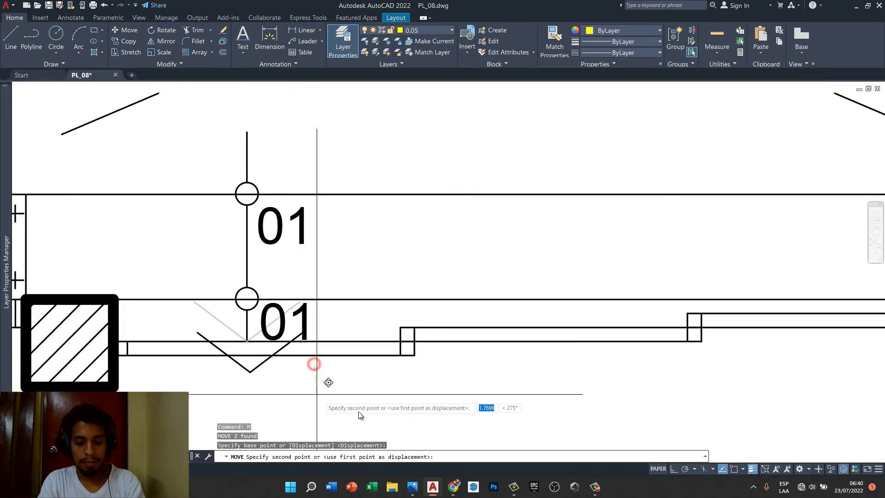
pyautogui.press('F8')
pyautogui.click(310, 422)
pyautogui.press('Escape')
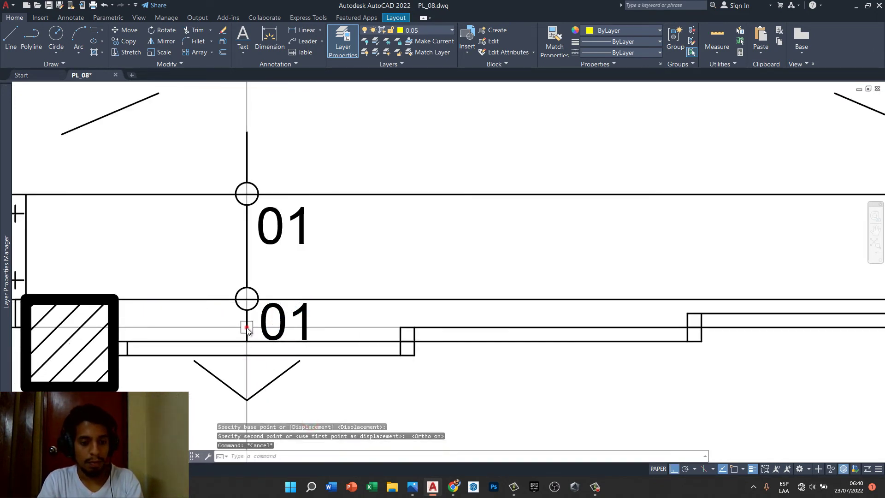
# - Stretch the vertical shaft line down to the arrow tip with Osnap on
pyautogui.click(247, 329)
pyautogui.press('Escape')
pyautogui.click(247, 331)
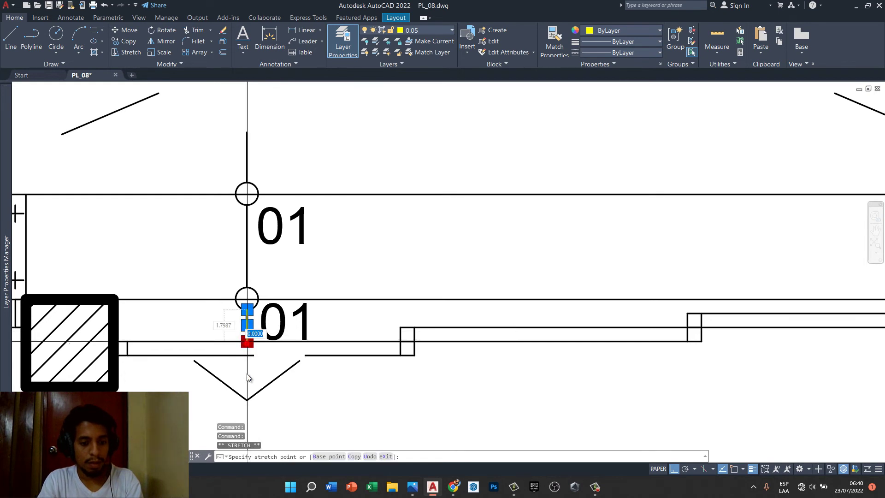
pyautogui.press('F3')
pyautogui.click(247, 400)
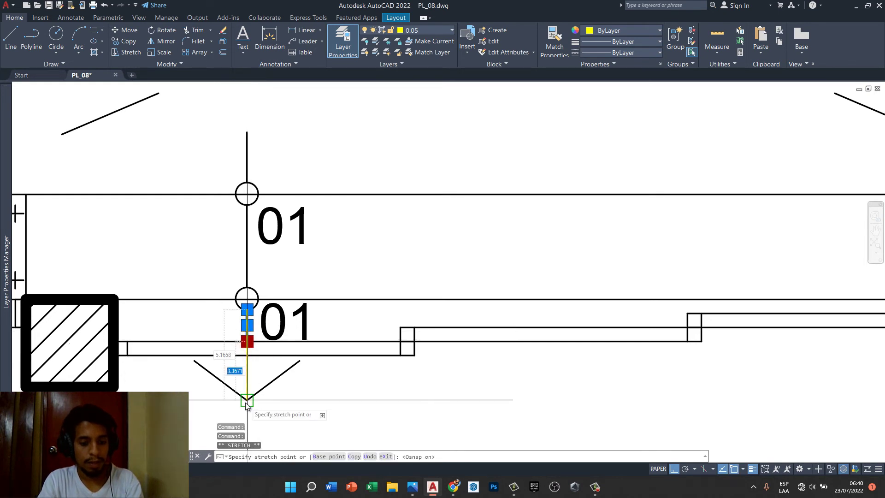
pyautogui.press('Escape')
# - Change the lower 01 step label to 02
pyautogui.scroll(-5, 270, 342)
pyautogui.scroll(3, 284, 336)
pyautogui.click(284, 335)
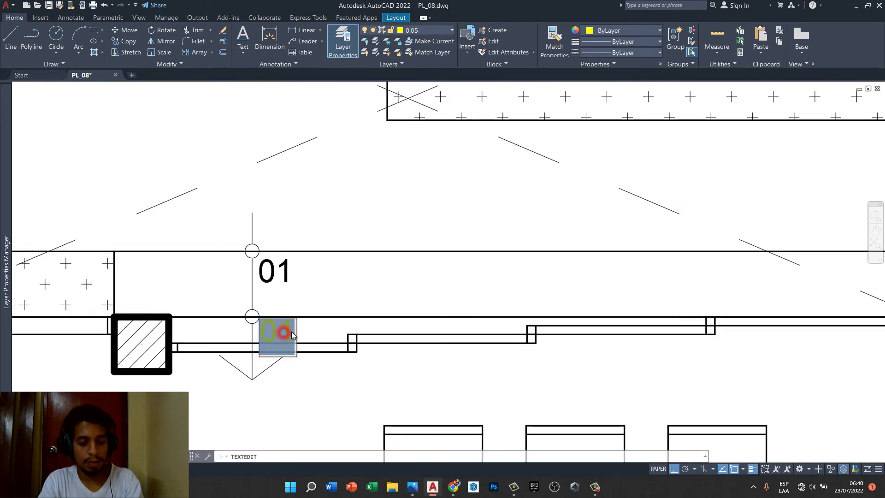
pyautogui.write('02')
pyautogui.click(322, 266)
# - Move the doorway arrow lines higher above the door line
pyautogui.press('Escape')
pyautogui.scroll(-2, 377, 228)
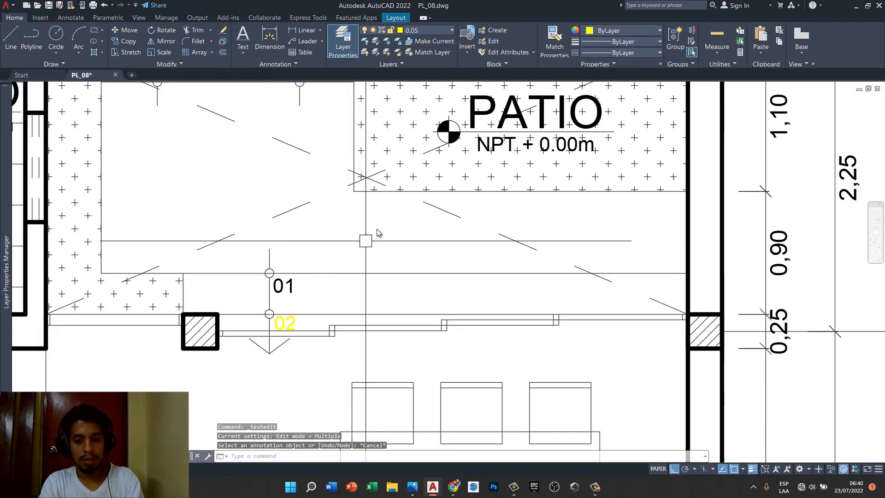
pyautogui.scroll(-2, 377, 229)
pyautogui.scroll(-2, 364, 277)
pyautogui.scroll(4, 355, 320)
pyautogui.moveTo(355, 320); pyautogui.dragTo(355, 246, button='middle')
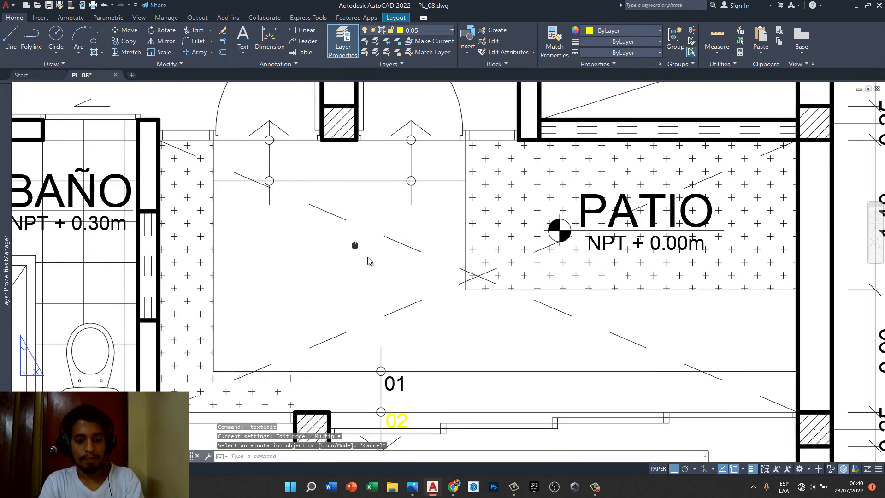
pyautogui.scroll(1, 395, 266)
pyautogui.scroll(2, 406, 244)
pyautogui.scroll(1, 415, 231)
pyautogui.click(417, 228)
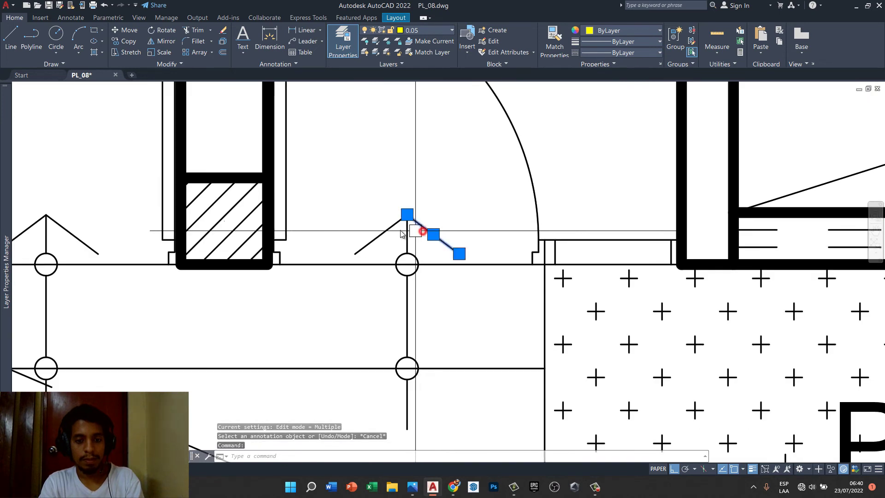
pyautogui.click(387, 229)
pyautogui.scroll(-1, 348, 244)
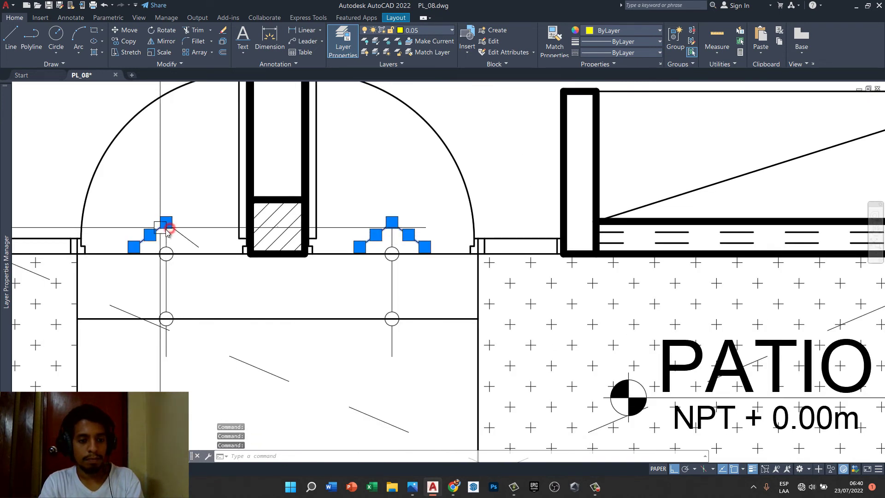
pyautogui.write('m')
pyautogui.press('Return')
pyautogui.click(193, 210)
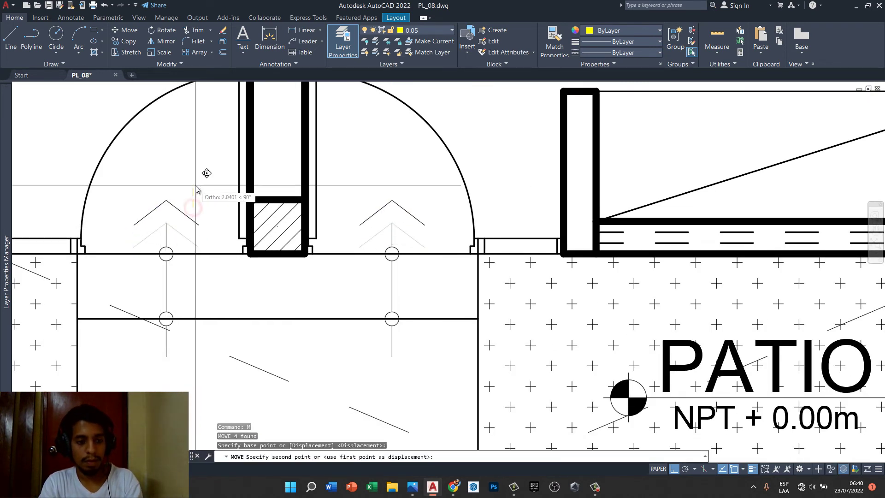
pyautogui.click(195, 186)
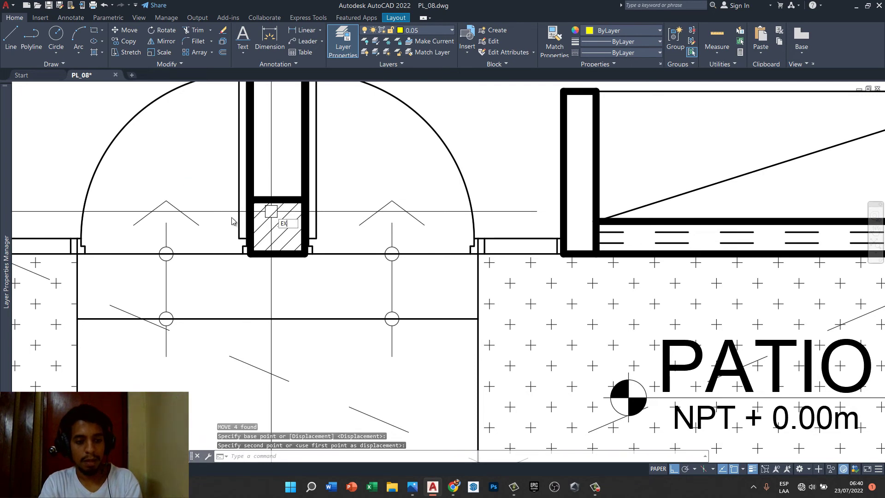
pyautogui.press('Return')
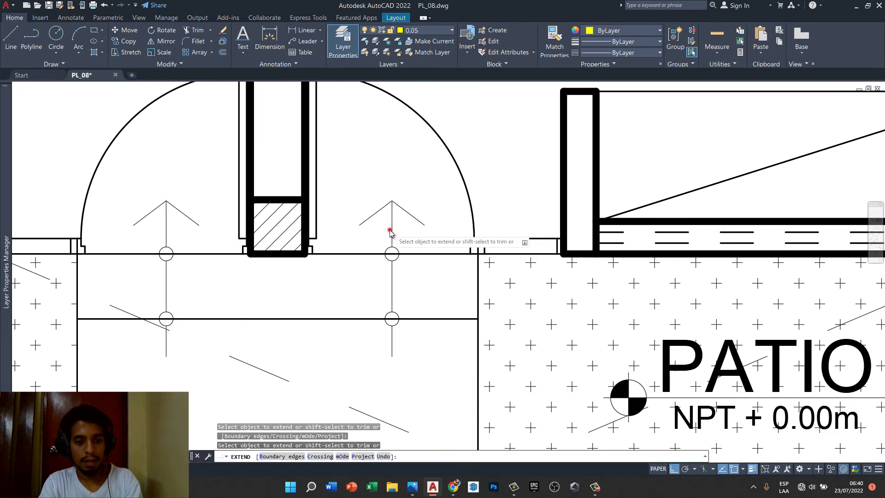
pyautogui.press('Escape')
# - Place a first copy of the 01 step label near the upper doorway, with ortho off
pyautogui.scroll(-2, 389, 232)
pyautogui.scroll(-3, 355, 364)
pyautogui.scroll(4, 374, 293)
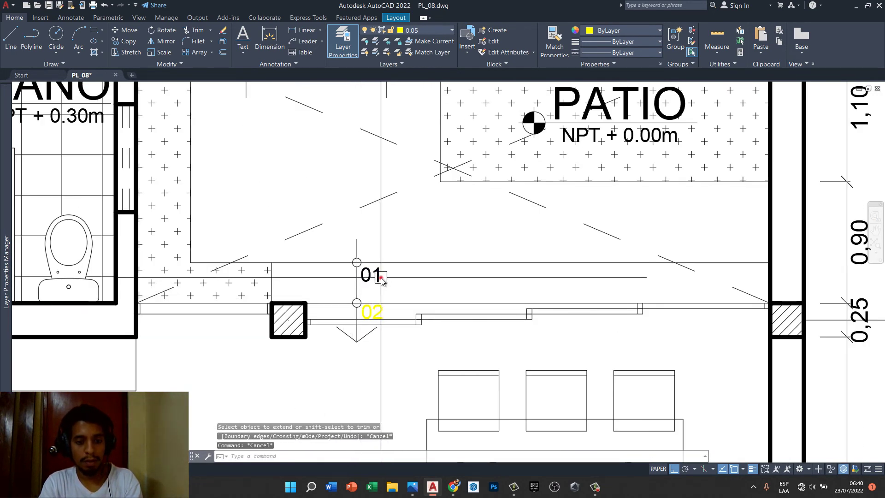
pyautogui.click(381, 280)
pyautogui.write('co')
pyautogui.press('Return')
pyautogui.click(417, 276)
pyautogui.moveTo(238, 96); pyautogui.dragTo(229, 198, button='middle')
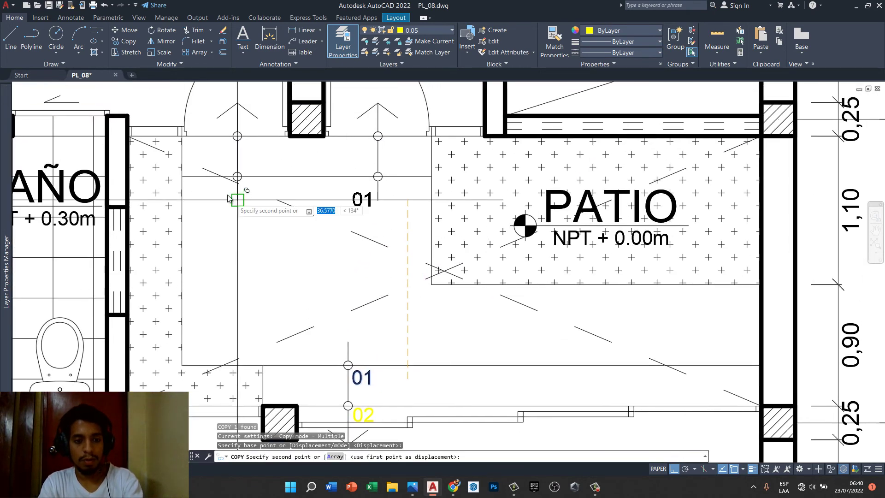
pyautogui.press('F8')
pyautogui.scroll(4, 230, 199)
pyautogui.moveTo(337, 191); pyautogui.dragTo(321, 266, button='middle')
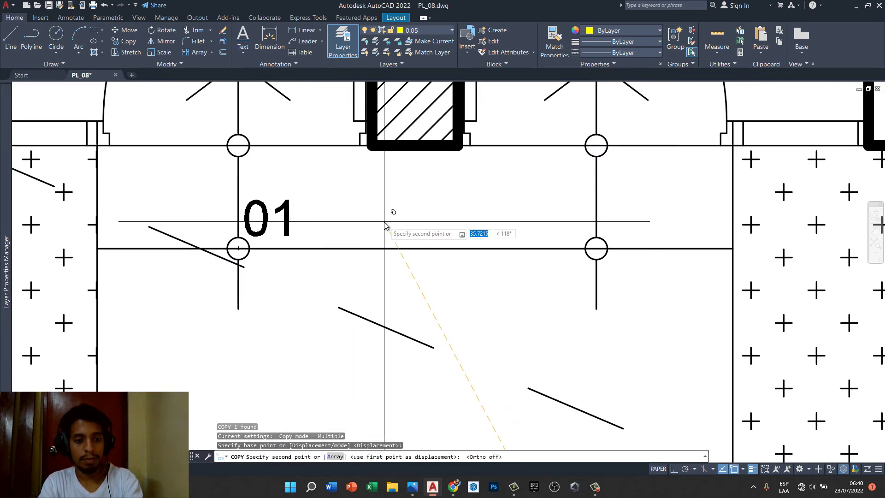
pyautogui.click(286, 222)
pyautogui.press('Escape')
pyautogui.write('CP')
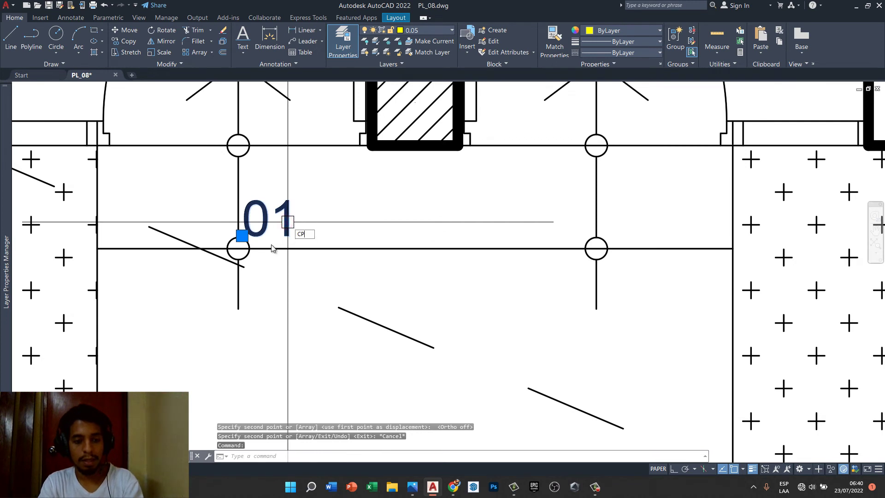
pyautogui.press('Return')
pyautogui.click(239, 248)
pyautogui.press('Escape')
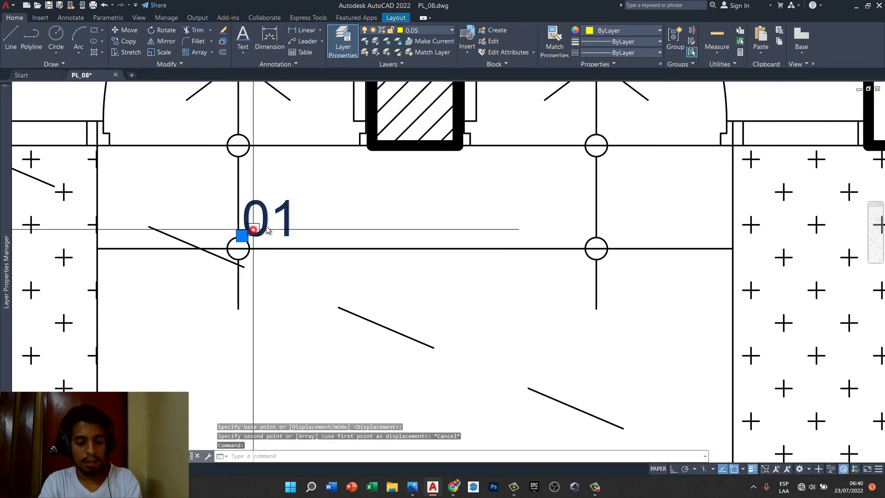
# - Copy the 01 label to the upper circle and change it to 02
pyautogui.write('cp')
pyautogui.press('Return')
pyautogui.click(239, 248)
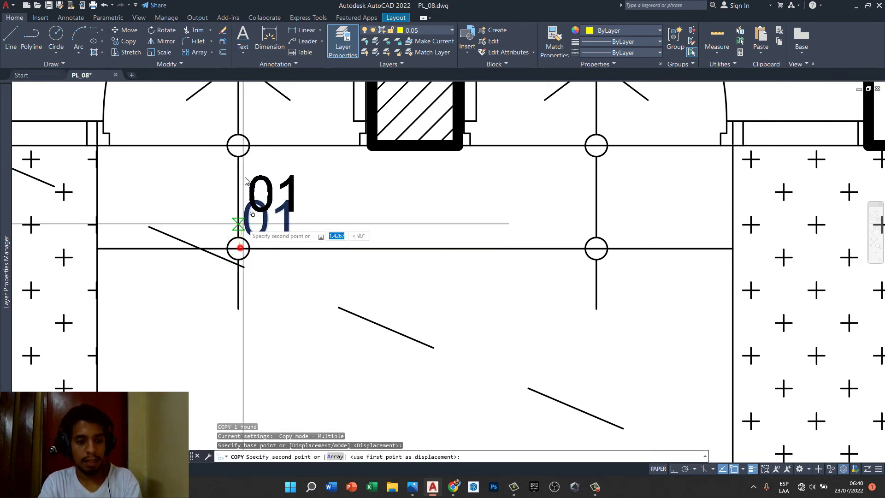
pyautogui.click(246, 139)
pyautogui.moveTo(246, 139); pyautogui.dragTo(233, 174, button='middle')
pyautogui.press('Escape')
pyautogui.doubleClick(276, 145)
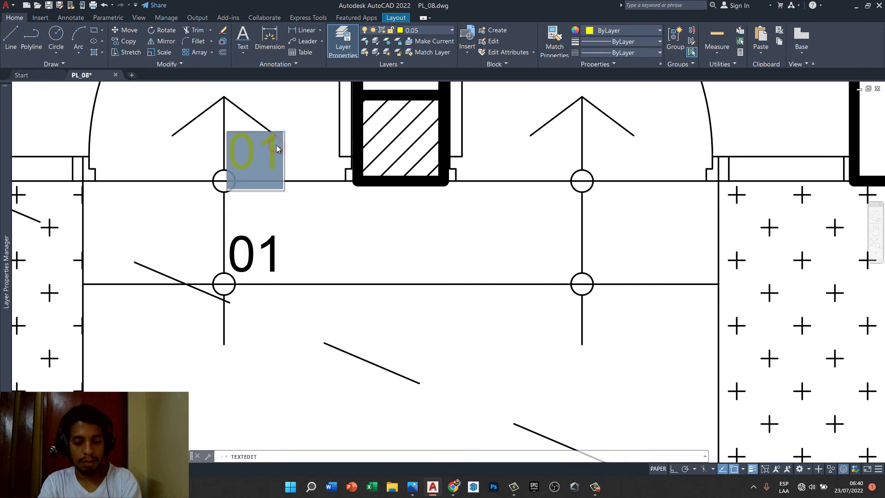
pyautogui.write('02')
pyautogui.press('Escape')
pyautogui.press('Escape')
# - Copy the 01 and 02 step labels together to the other doorway
pyautogui.scroll(-3, 296, 171)
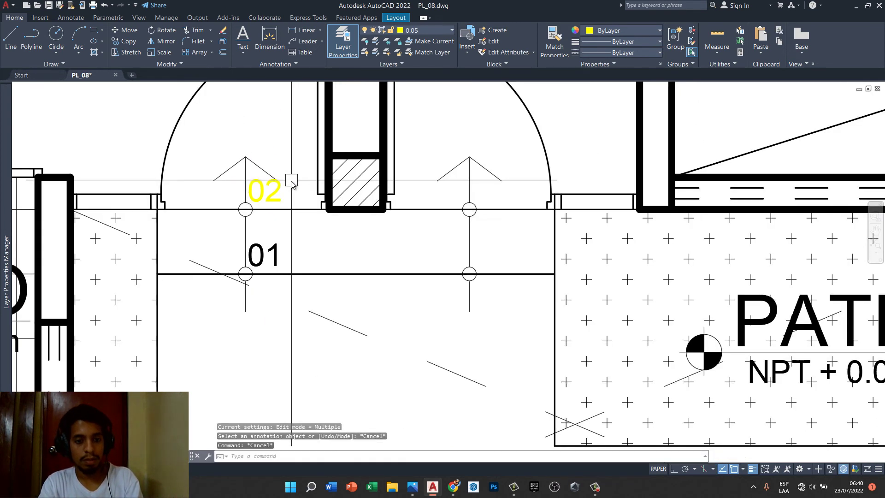
pyautogui.click(277, 196)
pyautogui.click(263, 256)
pyautogui.write('cp')
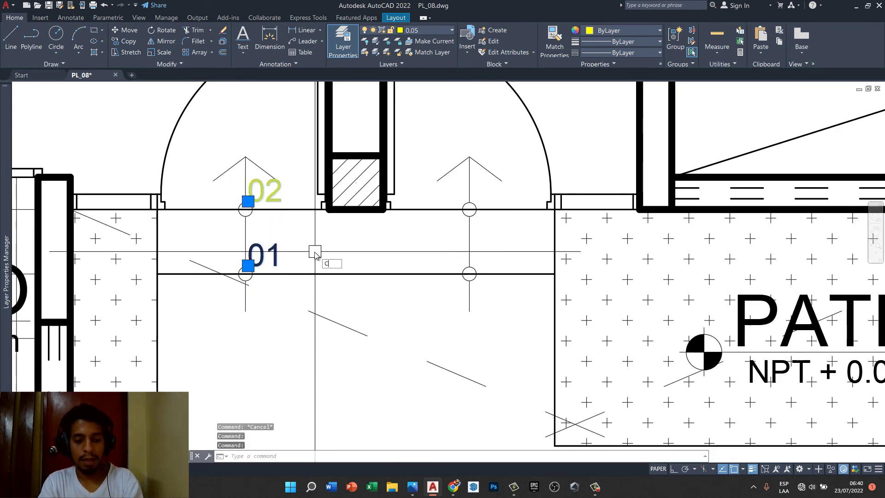
pyautogui.press('Return')
pyautogui.click(246, 276)
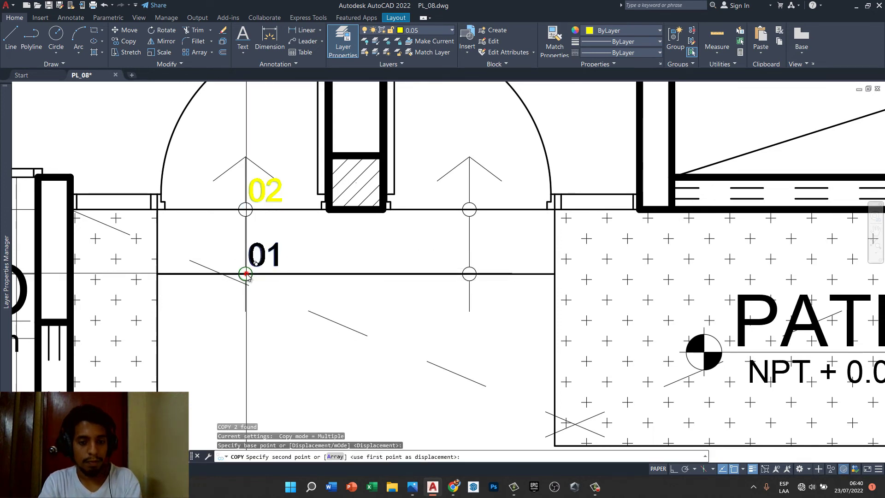
pyautogui.click(469, 273)
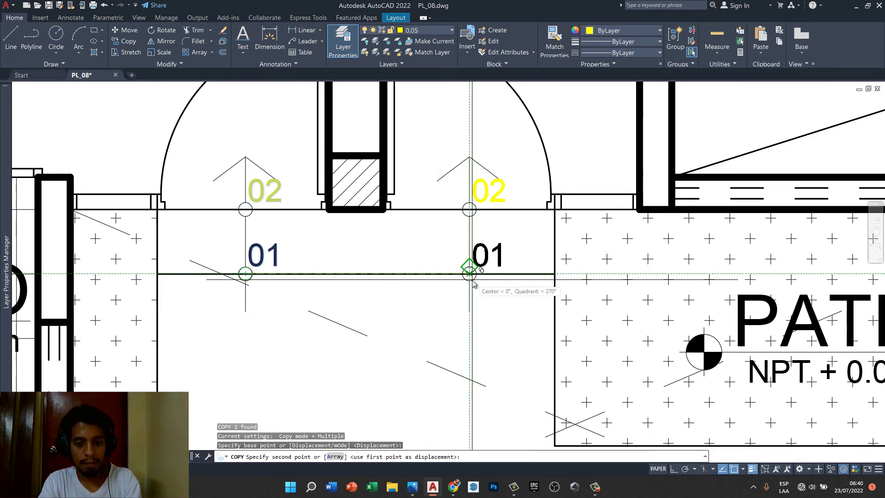
pyautogui.press('Escape')
# - Move the selected direction arrows straight up to a higher position, with ortho on
pyautogui.scroll(-4, 416, 332)
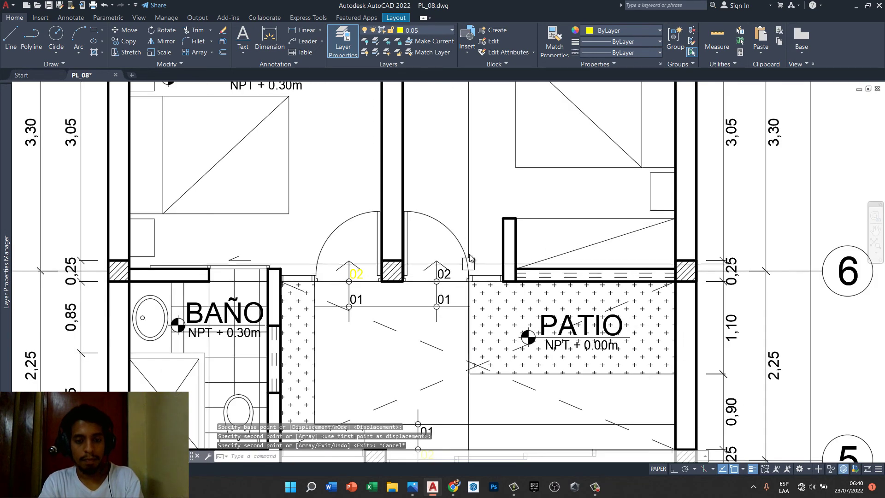
pyautogui.scroll(2, 441, 267)
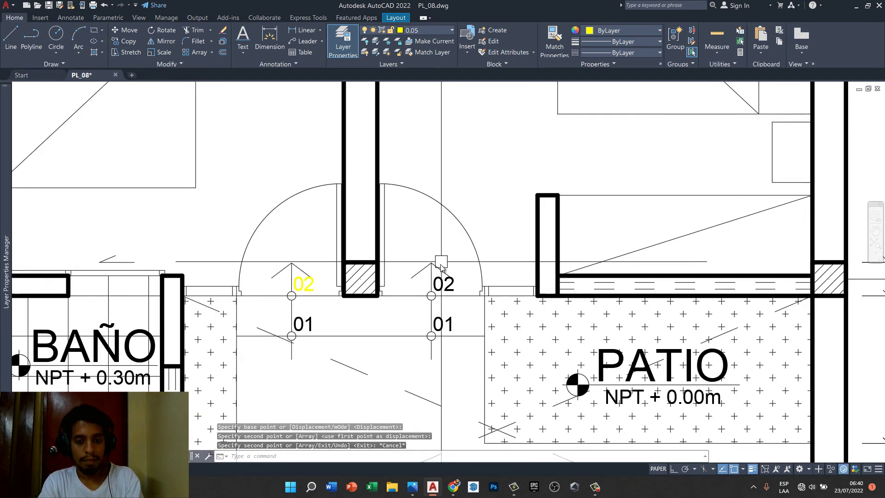
pyautogui.click(303, 268)
pyautogui.scroll(5, 321, 247)
pyautogui.write('m')
pyautogui.press('Return')
pyautogui.click(336, 235)
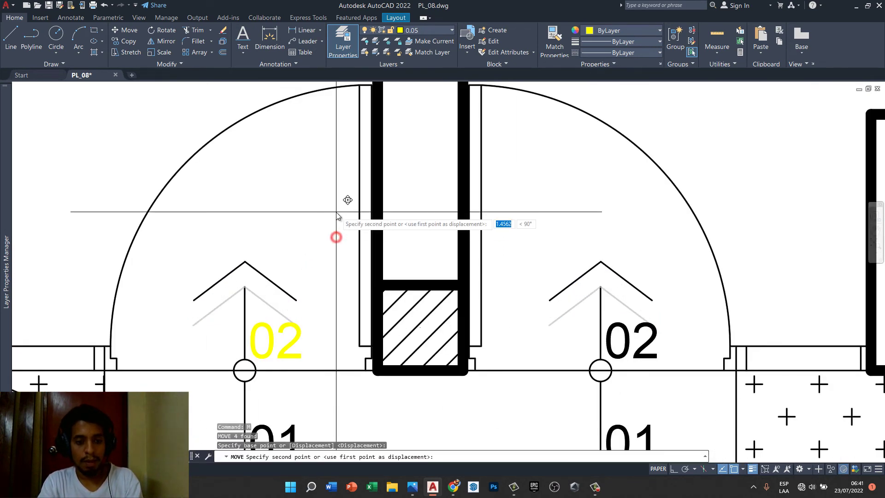
pyautogui.press('F8')
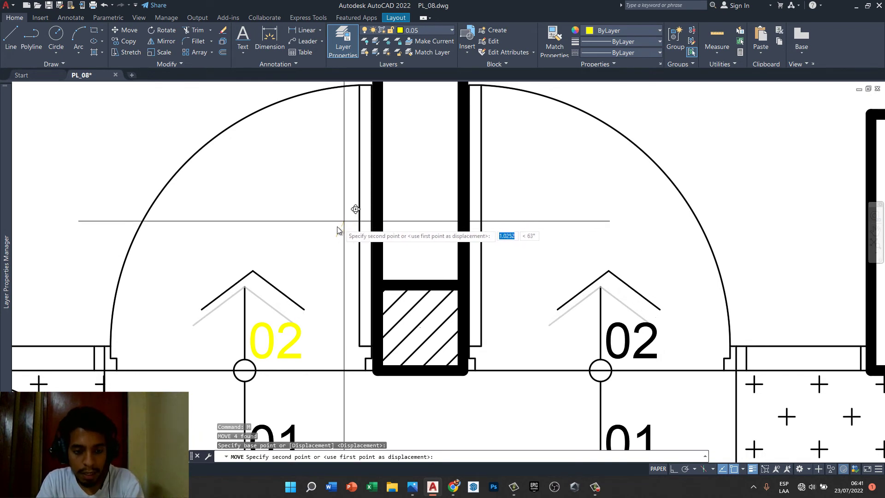
pyautogui.click(336, 227)
# - Extend the arrow stems up to their raised arrowheads
pyautogui.write('ex')
pyautogui.press('Return')
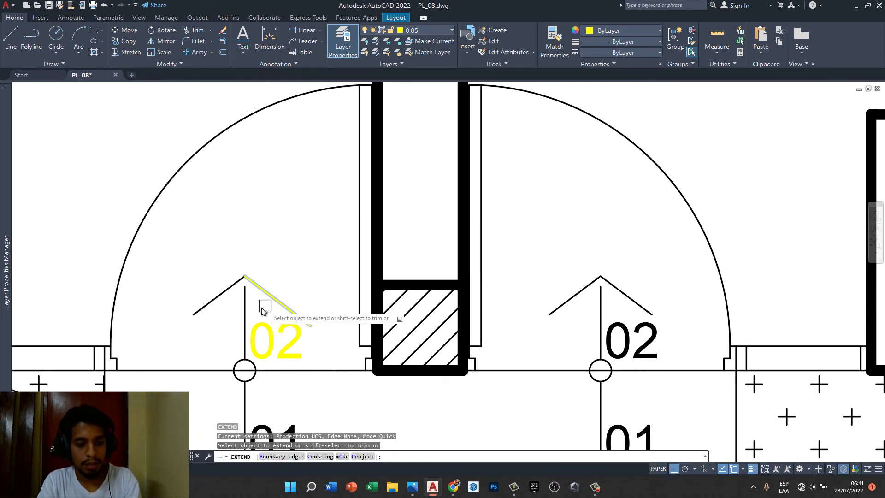
pyautogui.moveTo(252, 303); pyautogui.dragTo(233, 295)
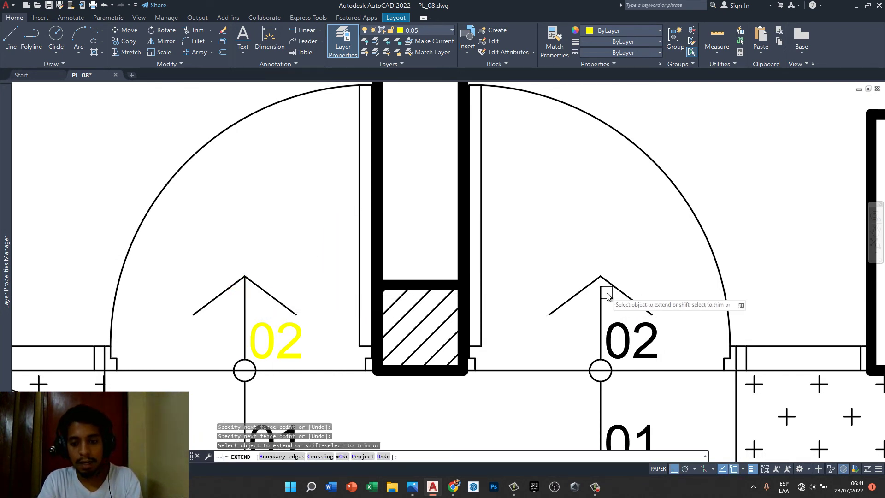
pyautogui.press('Escape')
pyautogui.press('Escape')
pyautogui.scroll(-6, 607, 295)
pyautogui.scroll(-4, 545, 217)
pyautogui.scroll(1, 487, 303)
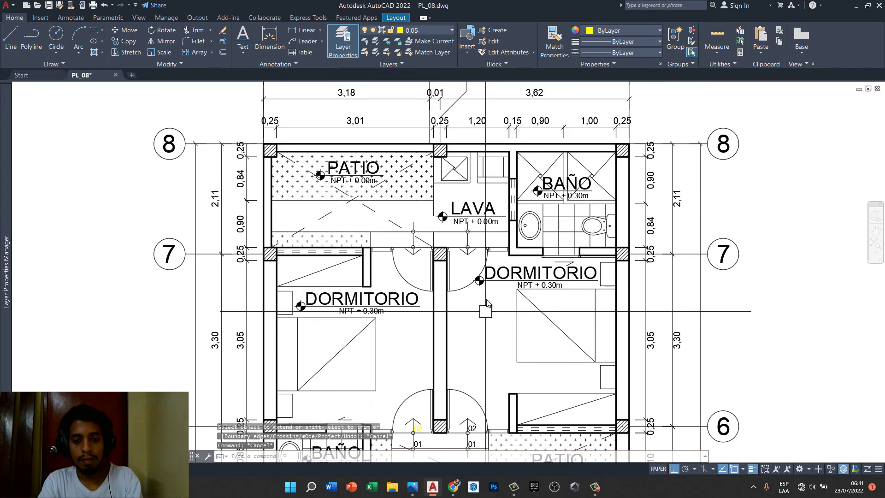
pyautogui.moveTo(478, 306); pyautogui.dragTo(476, 264, button='middle')
# - Bring the LAVA section markers into view, abandoning a first copy of the 02 label
pyautogui.scroll(2, 457, 408)
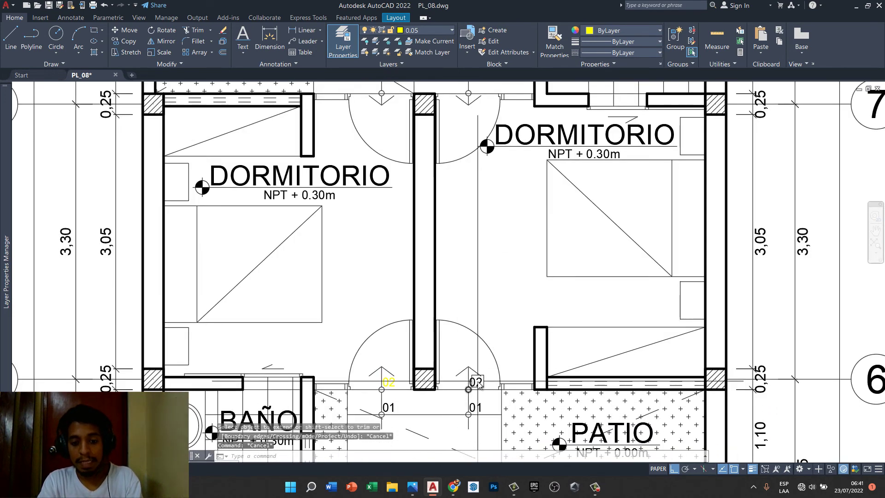
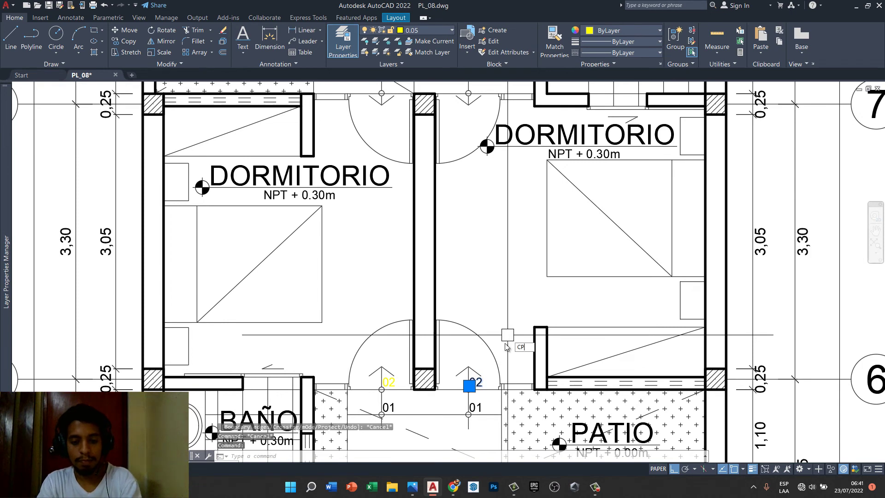
# - Bring the LAVA section markers into view, abandoning a first copy of the 02 label
pyautogui.press('Return')
pyautogui.click(469, 385)
pyautogui.moveTo(504, 231); pyautogui.dragTo(461, 415, button='middle')
pyautogui.scroll(3, 417, 316)
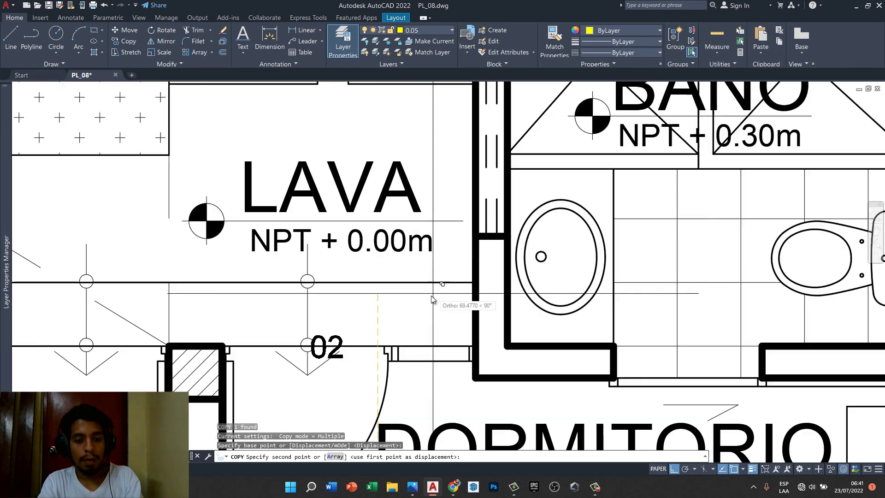
pyautogui.click(417, 317)
pyautogui.press('Escape')
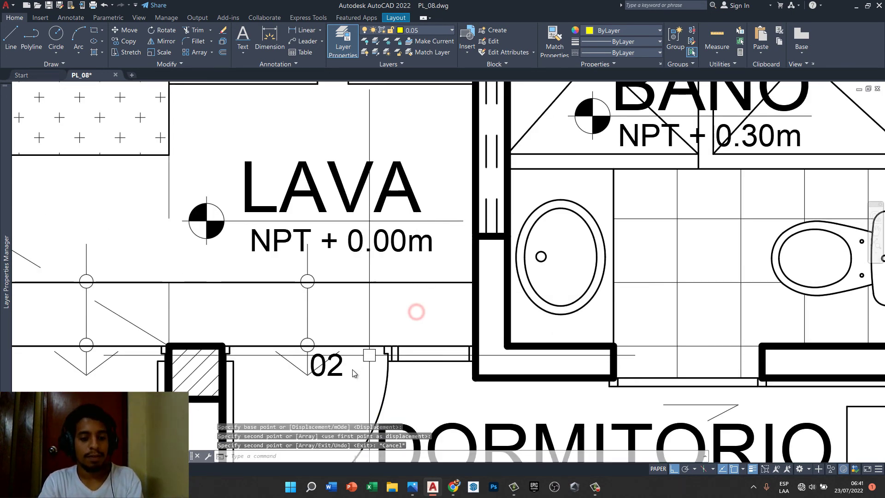
# - Copy the 02 label from the marker to just above the marker circle
pyautogui.click(331, 371)
pyautogui.write('p')
pyautogui.press('Return')
pyautogui.click(344, 371)
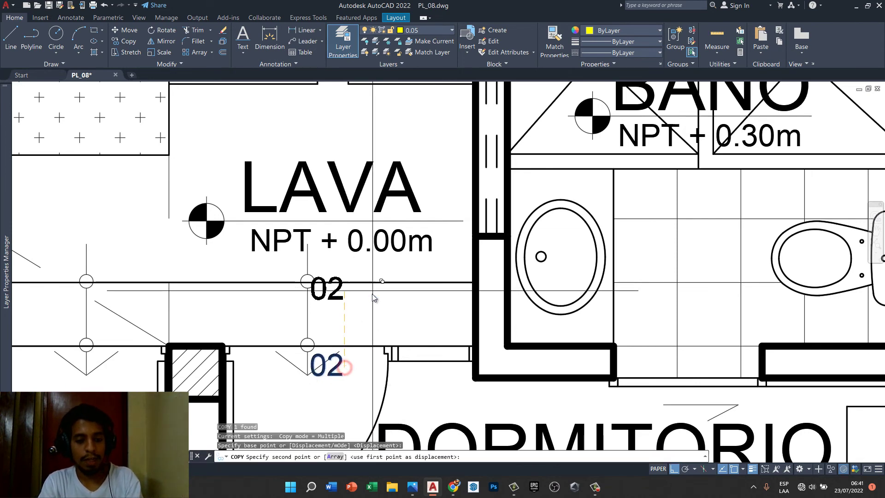
pyautogui.click(374, 305)
pyautogui.press('Escape')
pyautogui.scroll(-2, 375, 300)
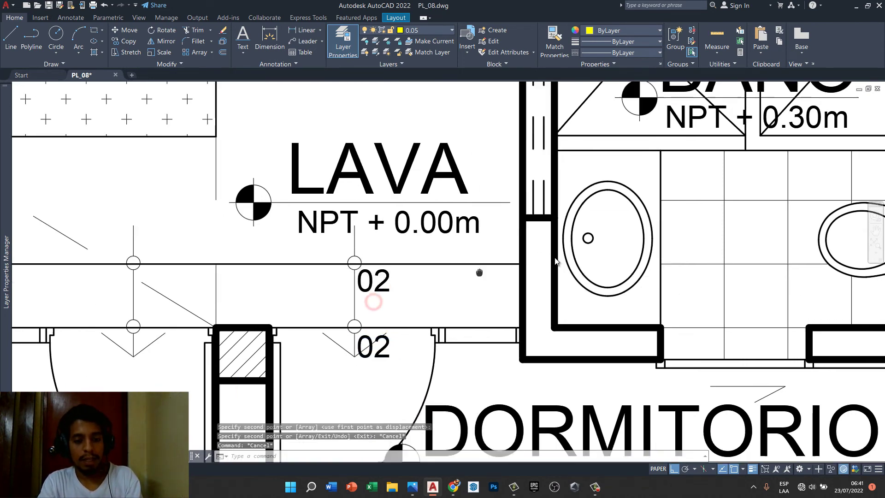
pyautogui.scroll(-1, 480, 275)
# - Change the copied label's text from 02 to 01
pyautogui.click(528, 257)
pyautogui.doubleClick(528, 256)
pyautogui.write('01')
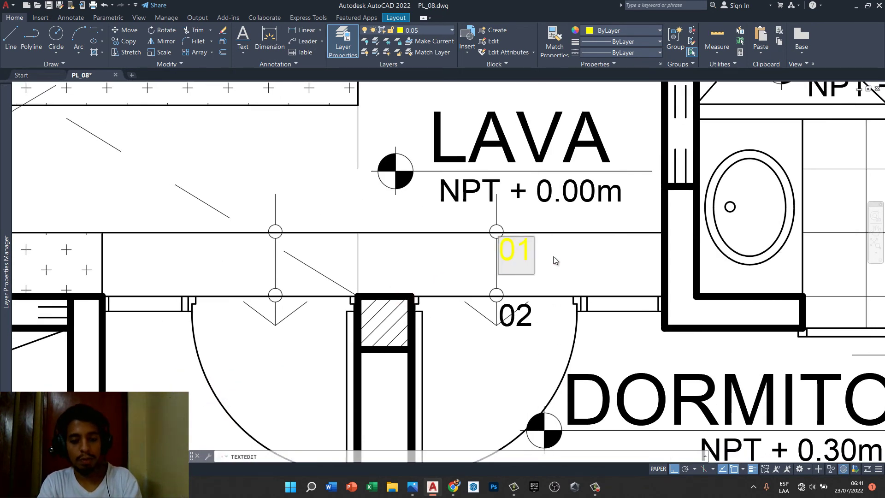
pyautogui.click(553, 256)
pyautogui.press('Escape')
pyautogui.press('Escape')
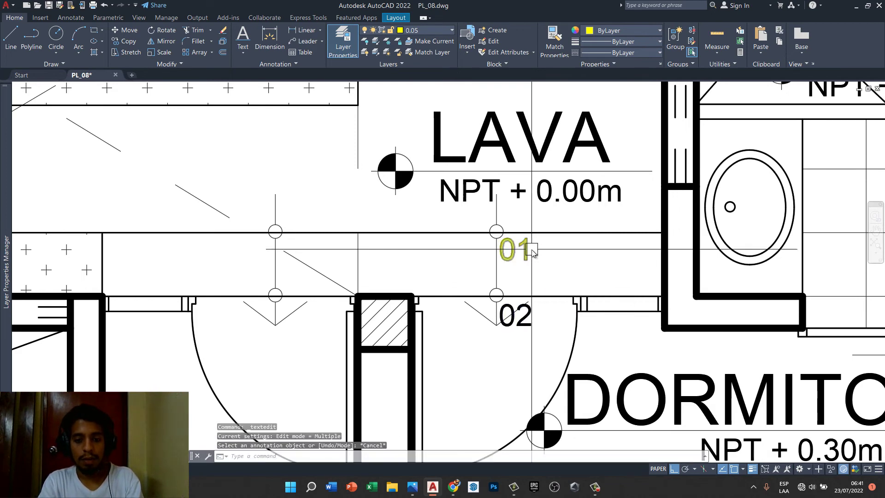
# - Move the arrowhead chevrons of both section markers slightly lower
pyautogui.click(484, 318)
pyautogui.scroll(4, 518, 310)
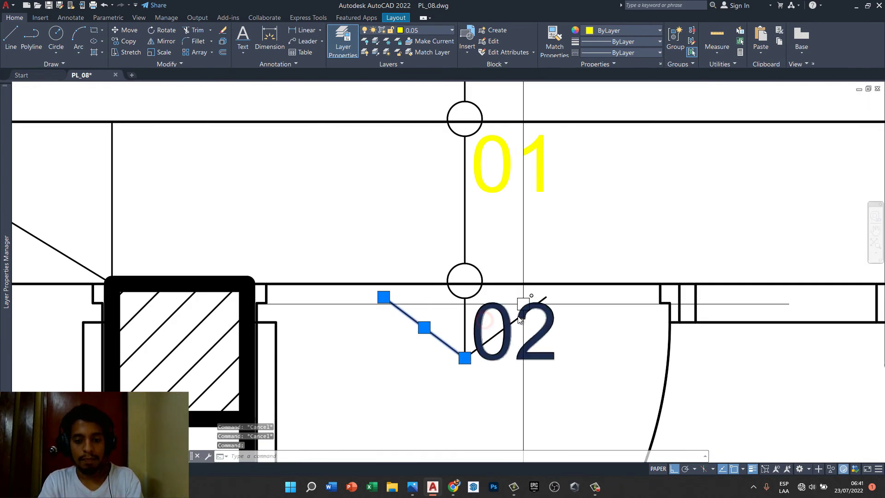
pyautogui.press('Escape')
pyautogui.scroll(4, 505, 338)
pyautogui.click(490, 335)
pyautogui.scroll(-2, 458, 342)
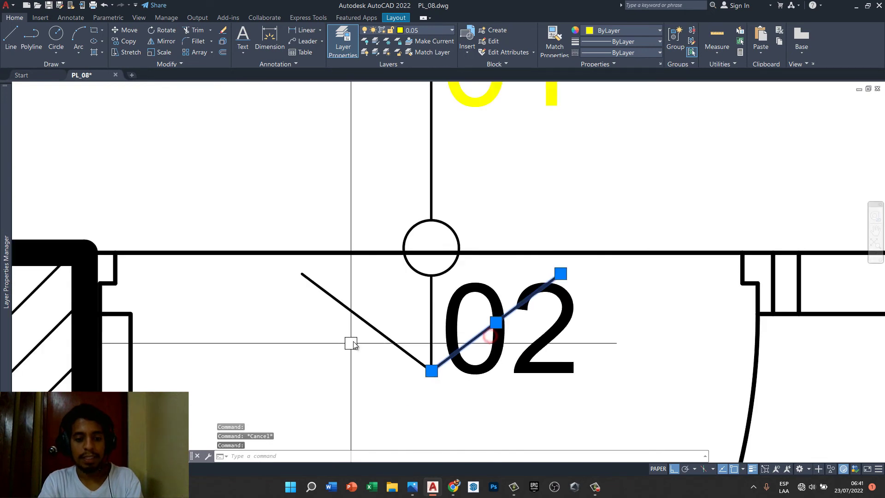
pyautogui.click(367, 327)
pyautogui.scroll(-5, 366, 328)
pyautogui.click(232, 298)
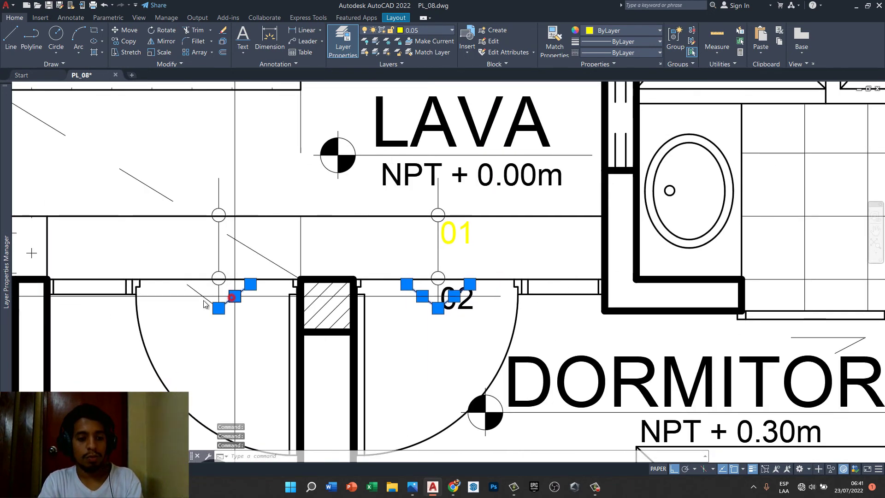
pyautogui.write('m')
pyautogui.press('Return')
pyautogui.click(264, 339)
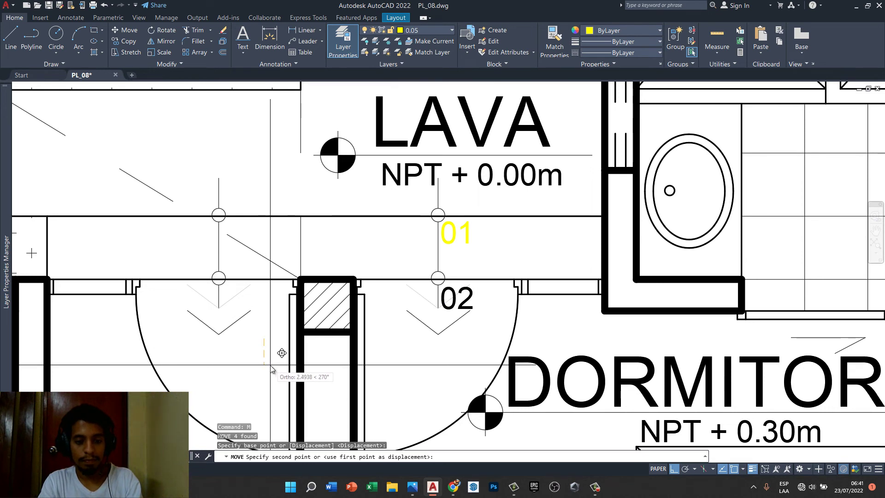
pyautogui.click(270, 365)
# - Stretch both markers' vertical lines down to the new arrowhead tips
pyautogui.click(218, 301)
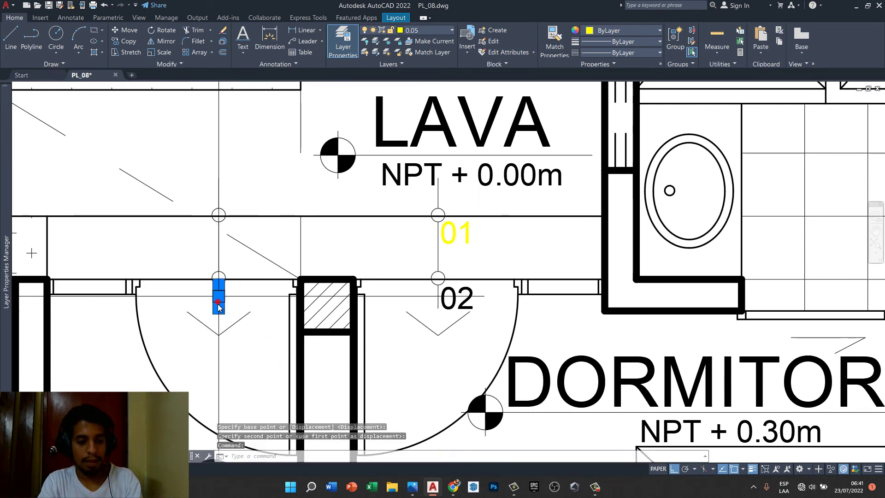
pyautogui.click(219, 333)
pyautogui.press('Escape')
pyautogui.click(438, 296)
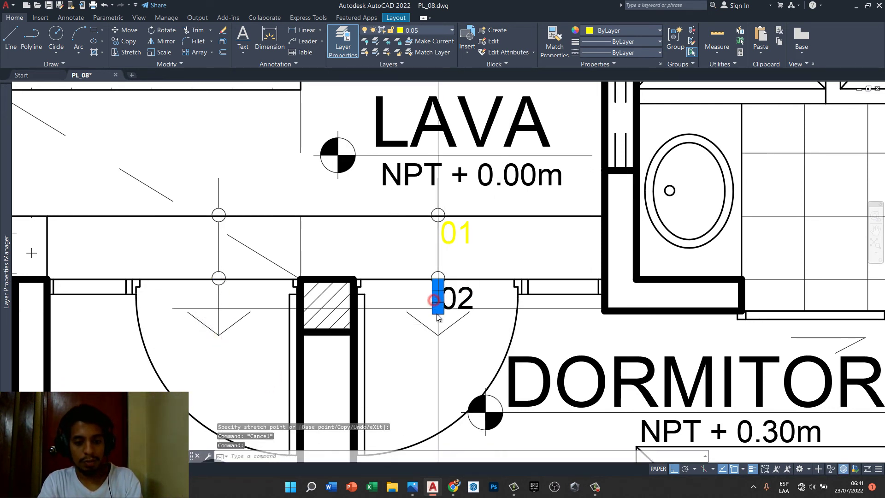
pyautogui.click(437, 332)
pyautogui.press('Escape')
# - Copy the 01 and 02 labels from the right marker to the left marker
pyautogui.click(456, 302)
pyautogui.click(469, 239)
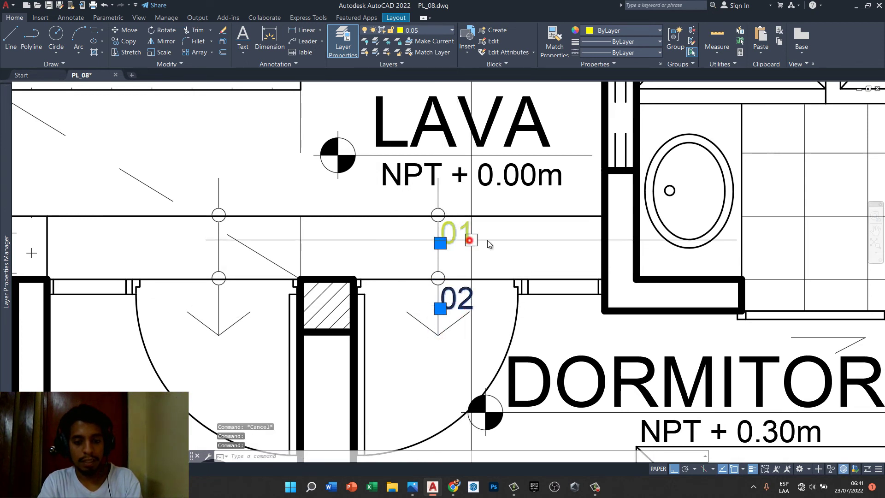
pyautogui.write('co')
pyautogui.press('Return')
pyautogui.click(438, 215)
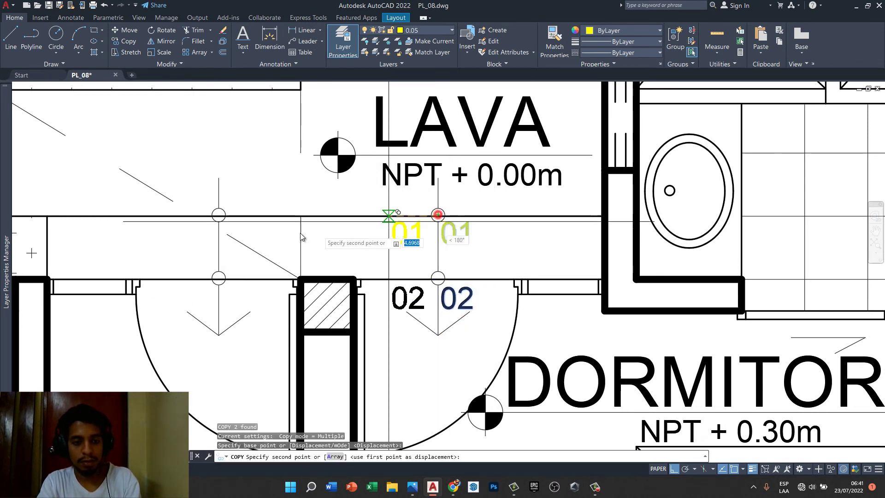
pyautogui.click(219, 215)
pyautogui.press('Escape')
pyautogui.press('Escape')
# - Save drawing PL_08 and recentre the whole sheet in view
pyautogui.scroll(-2, 360, 213)
pyautogui.scroll(-2, 360, 213)
pyautogui.scroll(-2, 359, 213)
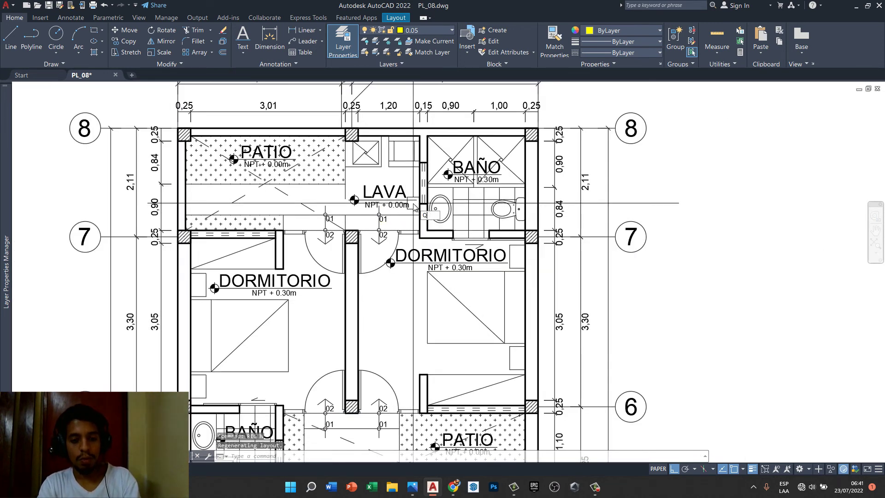
pyautogui.hotkey('ctrl', 's')
pyautogui.scroll(-10, 392, 220)
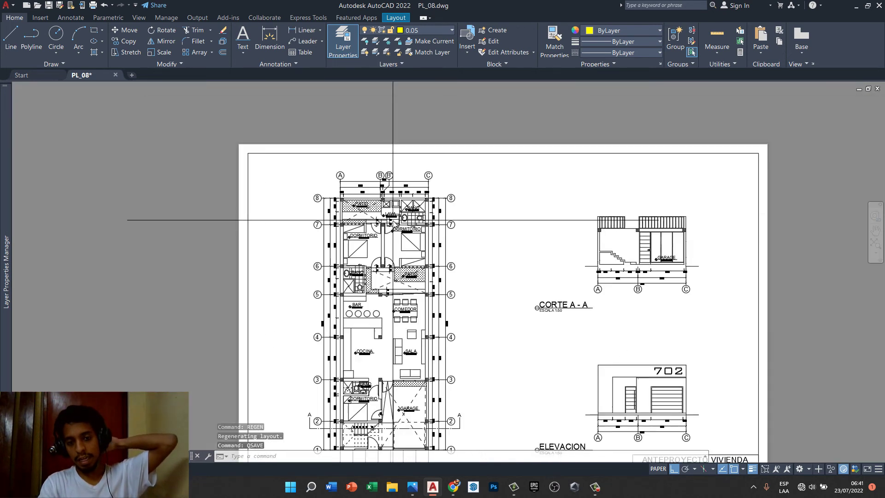
pyautogui.moveTo(488, 292); pyautogui.dragTo(445, 227, button='middle')
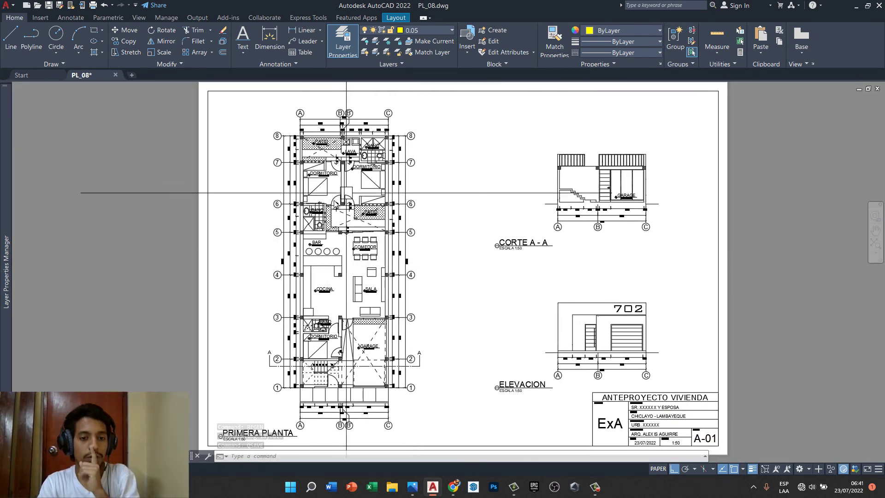
pyautogui.scroll(8, 318, 203)
# - Copy the BAÑO label to the empty area left of the plan
pyautogui.write('o')
pyautogui.press('Return')
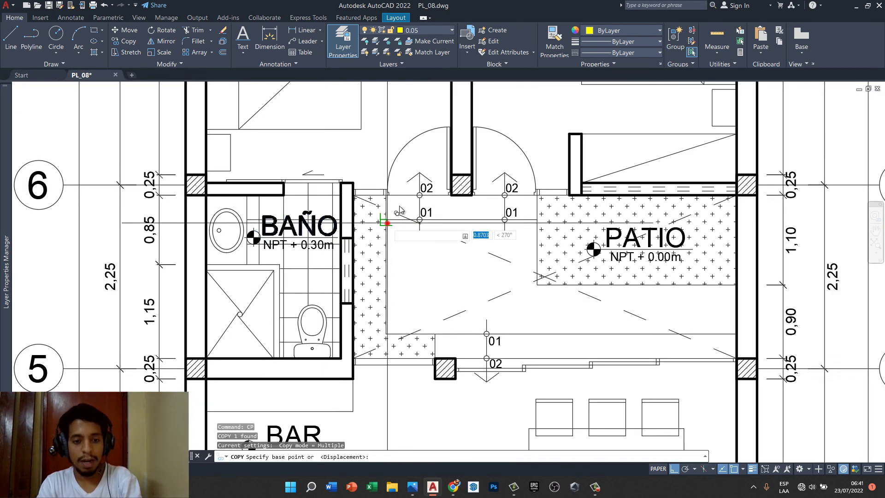
pyautogui.click(253, 236)
pyautogui.scroll(-5, 383, 222)
pyautogui.moveTo(236, 257); pyautogui.dragTo(295, 206, button='middle')
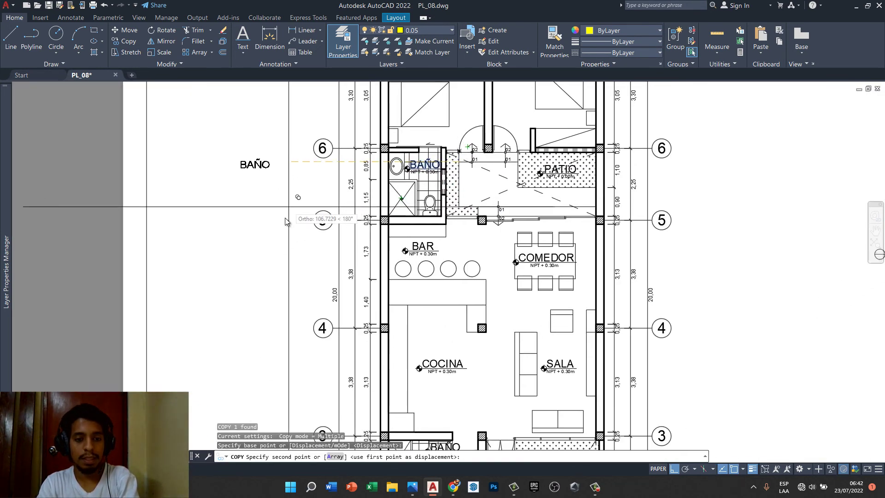
pyautogui.press('F8')
pyautogui.scroll(2, 314, 198)
pyautogui.click(314, 198)
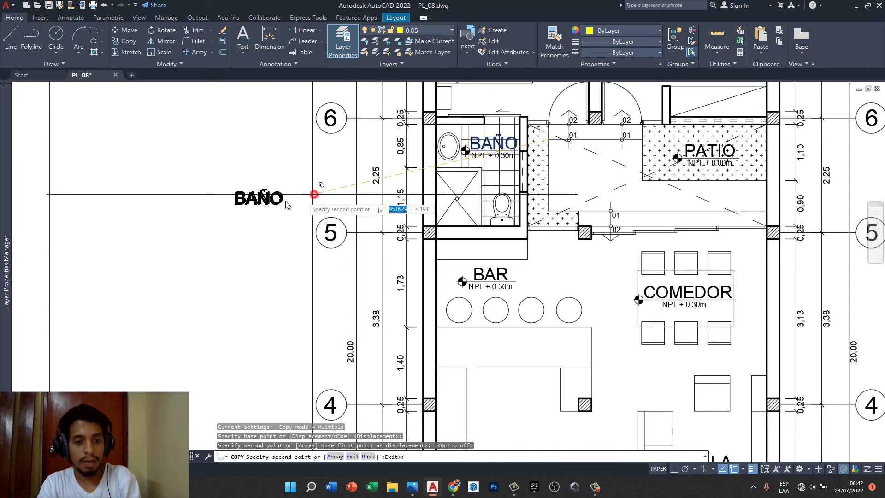
pyautogui.press('Escape')
# - Change the copied label to TERRENO and move it lower, beside grid line 5
pyautogui.doubleClick(279, 202)
pyautogui.write('TERRE')
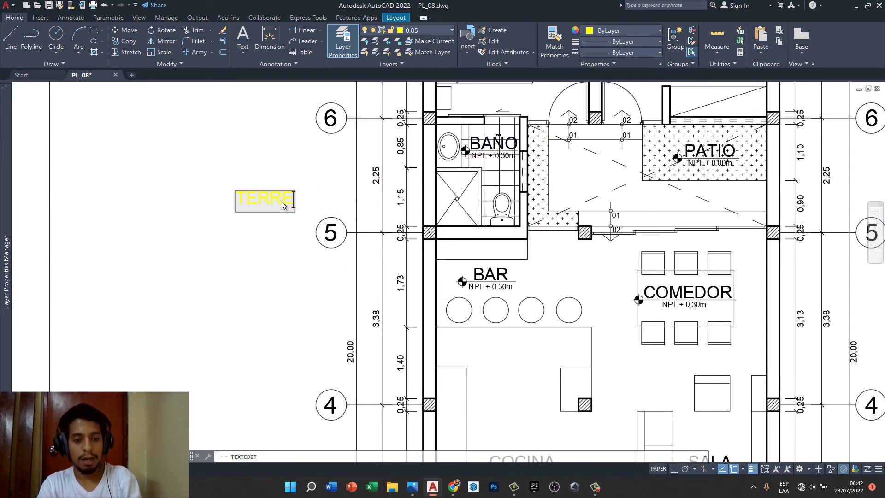
pyautogui.write('NO')
pyautogui.click(306, 186)
pyautogui.press('Escape')
pyautogui.click(277, 202)
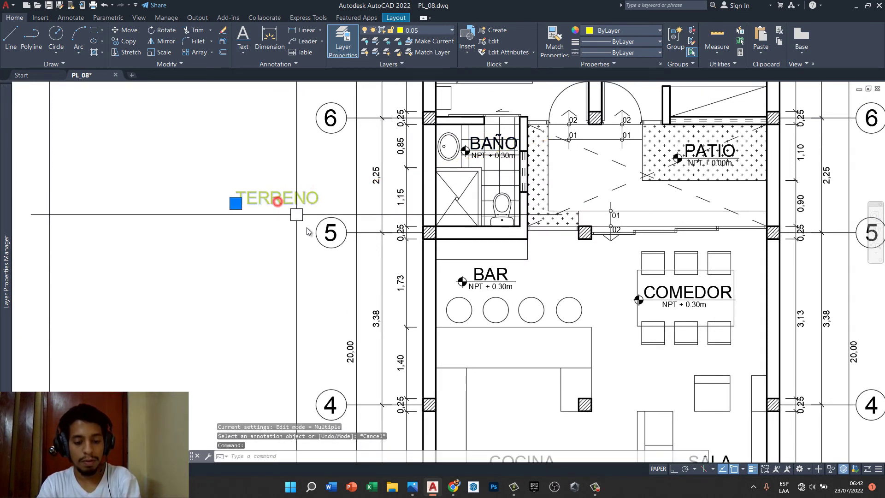
pyautogui.press('m')
pyautogui.press('Return')
pyautogui.click(300, 193)
pyautogui.click(279, 208)
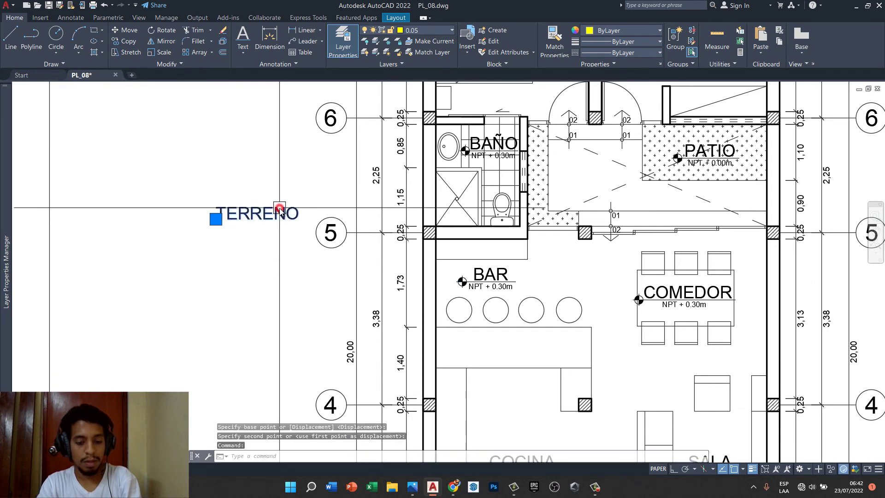
# - Copy the TERRENO label just below the original
pyautogui.write('co')
pyautogui.press('Return')
pyautogui.click(298, 247)
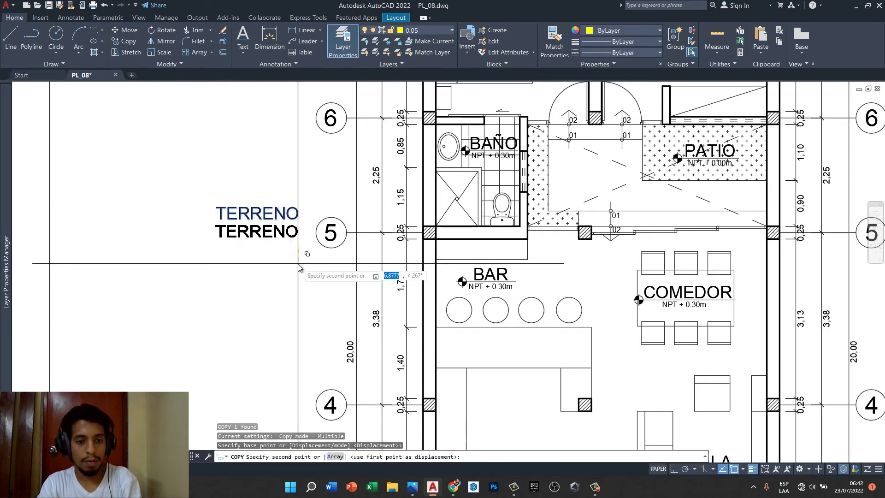
pyautogui.click(300, 264)
pyautogui.press('Escape')
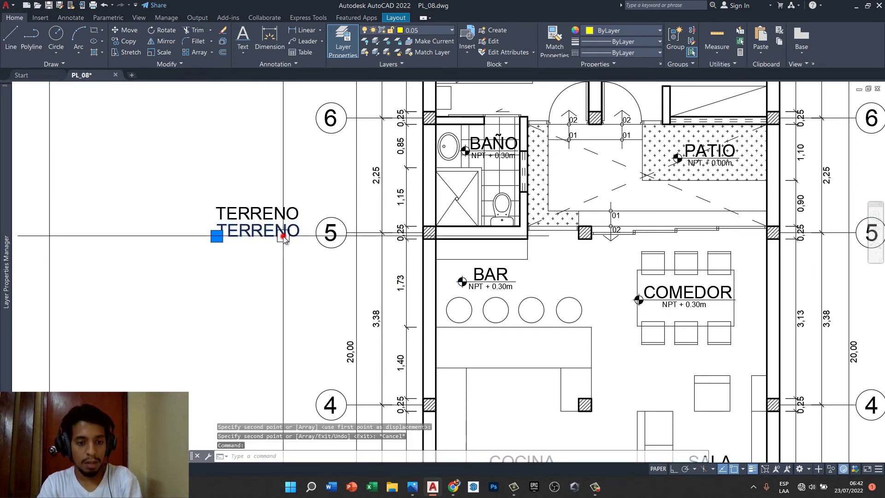
# - Edit the lower label to read COLINDANTE, correcting the typo
pyautogui.doubleClick(283, 236)
pyautogui.write('COLINDADNT')
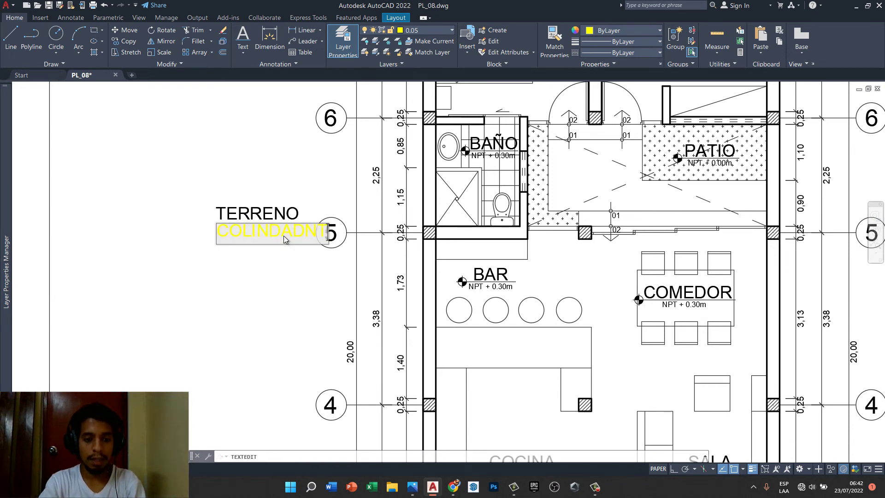
pyautogui.write('E')
pyautogui.press('BackSpace')
pyautogui.press('BackSpace')
pyautogui.press('BackSpace')
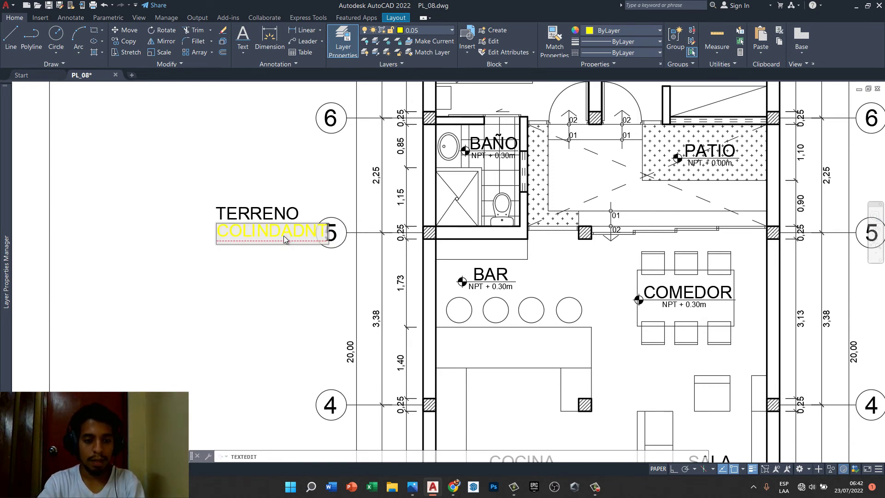
pyautogui.press('BackSpace')
pyautogui.write('NTE')
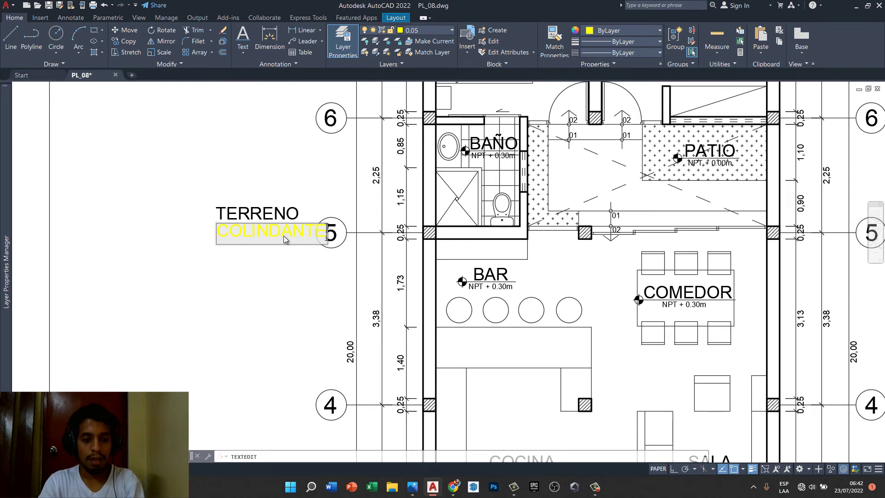
pyautogui.click(305, 217)
pyautogui.press('Escape')
# - Move COLINDANTE directly under TERRENO beside axis 5
pyautogui.scroll(2, 306, 217)
pyautogui.click(286, 234)
pyautogui.write('m')
pyautogui.press('Return')
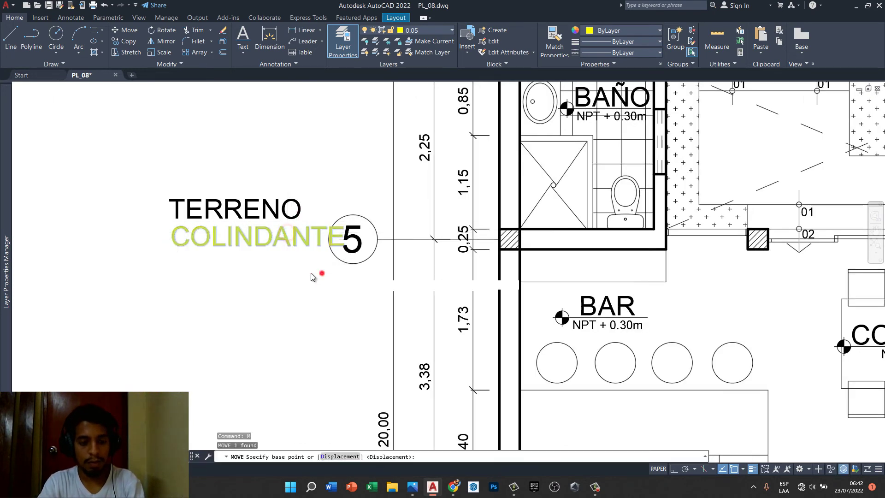
pyautogui.click(322, 273)
pyautogui.click(304, 278)
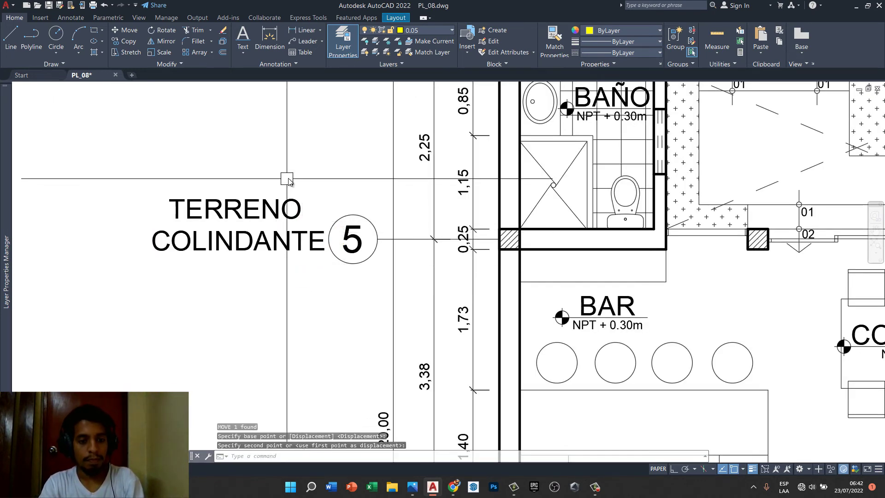
# - Move the TERRENO COLINDANTE label left of the plan at axis 5
pyautogui.click(311, 175)
pyautogui.click(212, 254)
pyautogui.write('m')
pyautogui.press('Return')
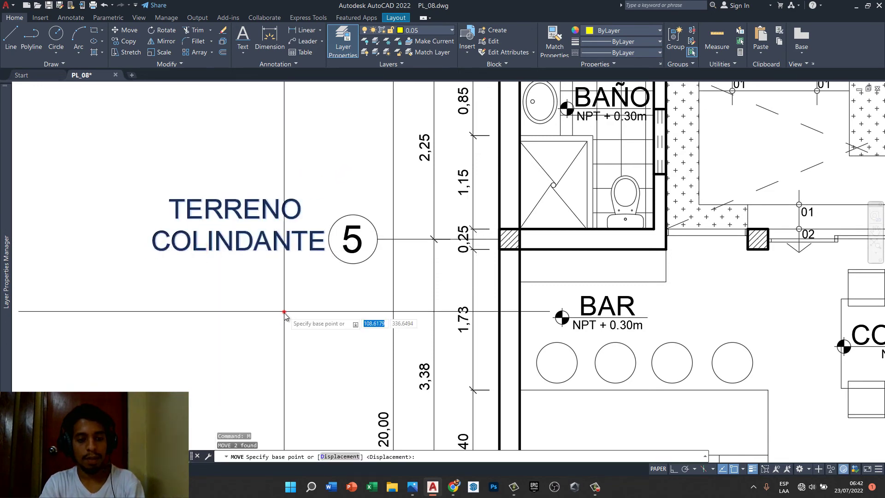
pyautogui.click(284, 312)
pyautogui.scroll(-4, 207, 276)
pyautogui.click(234, 293)
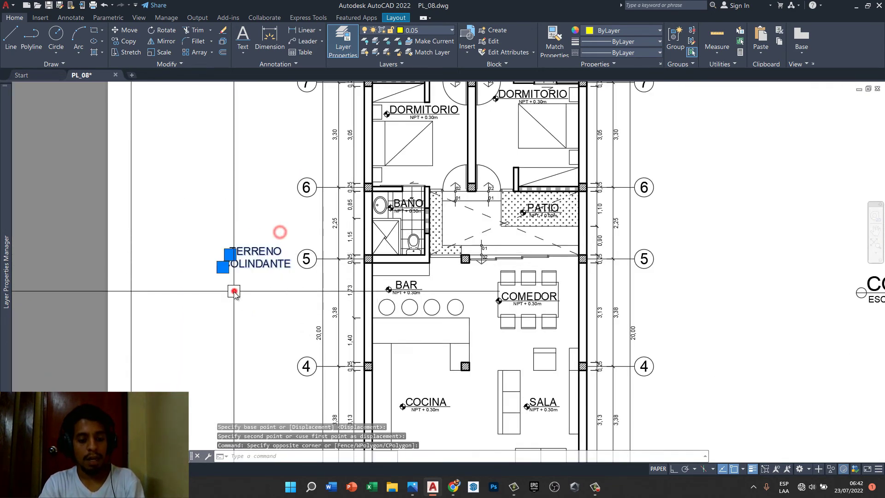
# - Copy TERRENO COLINDANTE to the right of the plan at axis 5 and above the plan
pyautogui.write('co')
pyautogui.press('Return')
pyautogui.click(266, 303)
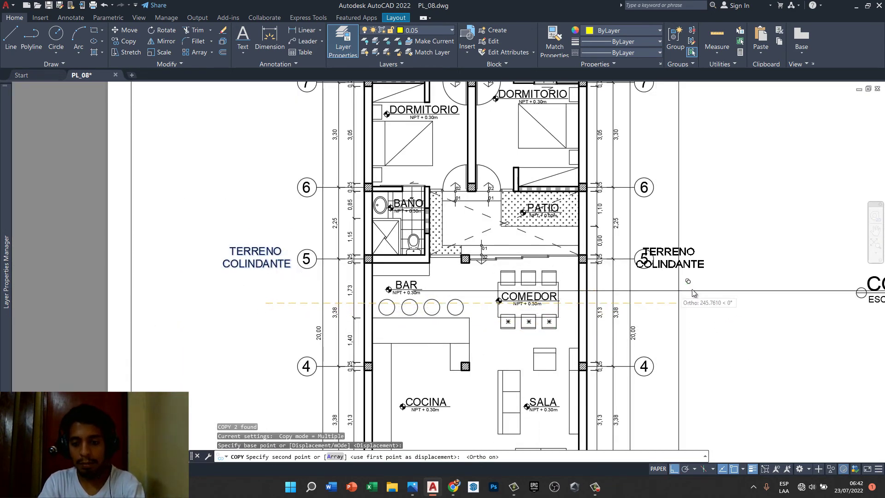
pyautogui.click(716, 290)
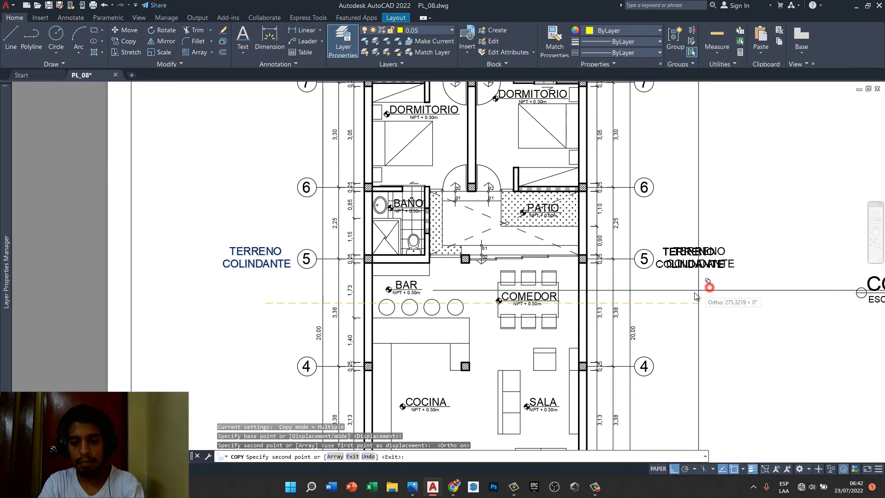
pyautogui.press('F8')
pyautogui.scroll(-4, 645, 351)
pyautogui.scroll(5, 552, 222)
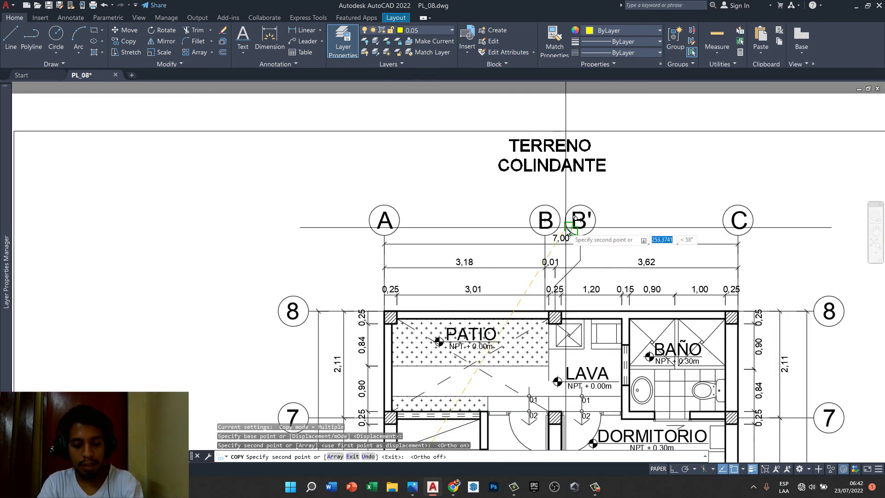
pyautogui.press('F3')
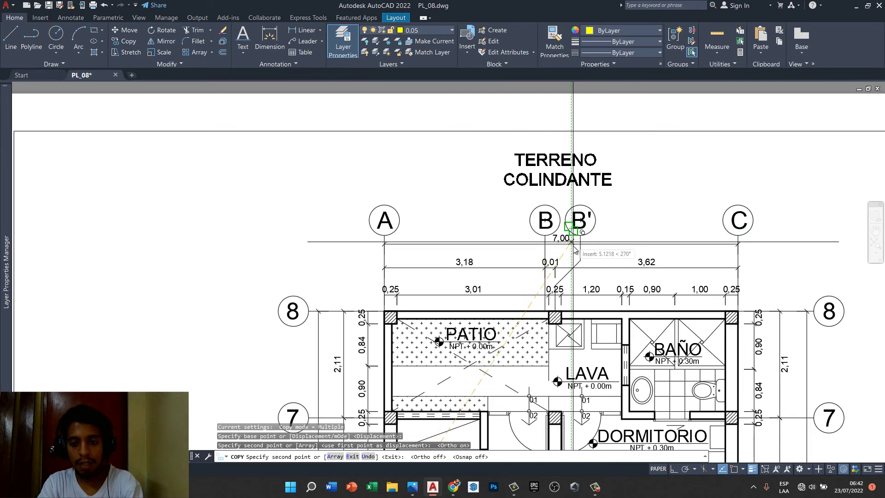
pyautogui.click(573, 252)
pyautogui.press('Escape')
pyautogui.press('Escape')
# - Move both side TERRENO COLINDANTE labels straight down to near axis 4
pyautogui.scroll(-2, 461, 153)
pyautogui.scroll(-3, 514, 184)
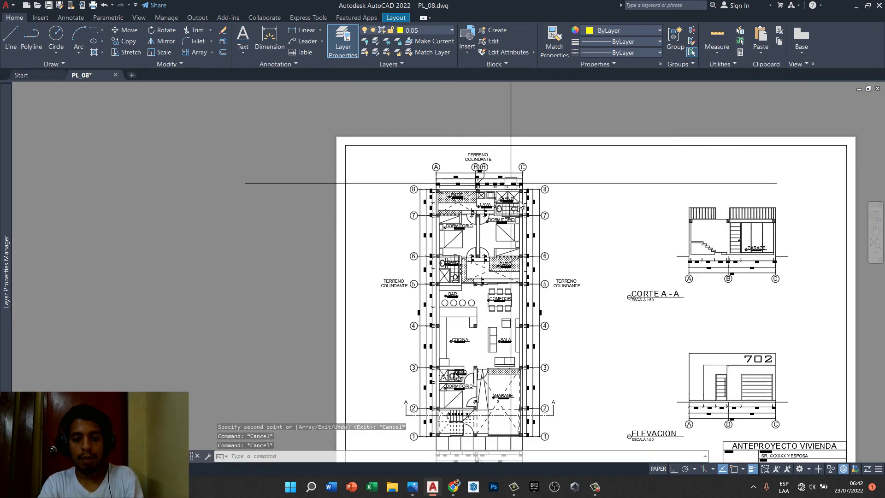
pyautogui.scroll(1, 530, 203)
pyautogui.click(530, 203)
pyautogui.press('Escape')
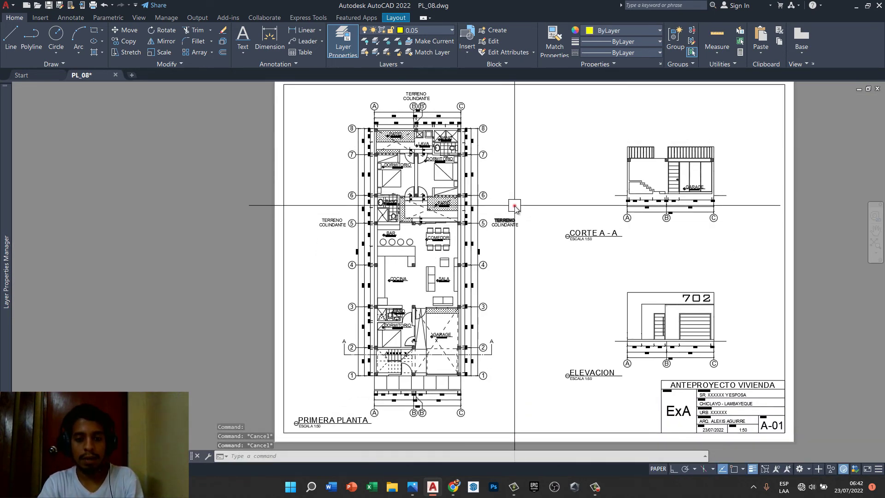
pyautogui.click(515, 206)
pyautogui.click(331, 203)
pyautogui.click(315, 249)
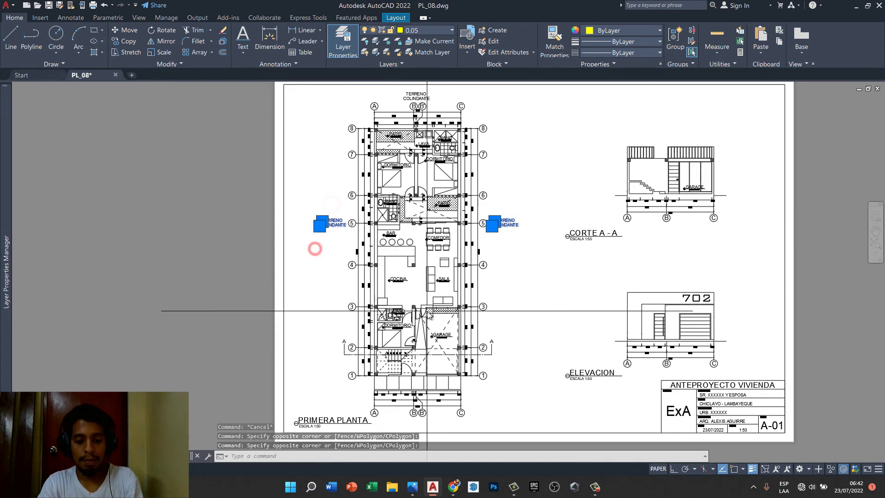
pyautogui.write('m')
pyautogui.press('Return')
pyautogui.click(326, 252)
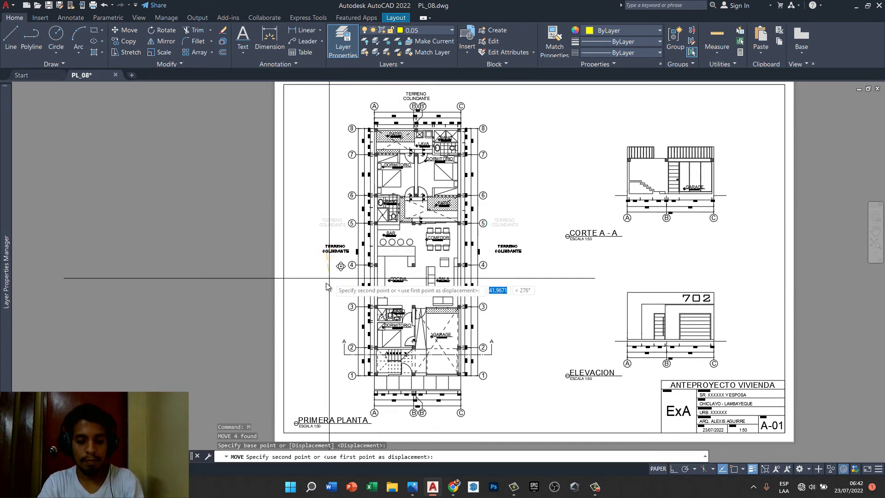
pyautogui.press('F8')
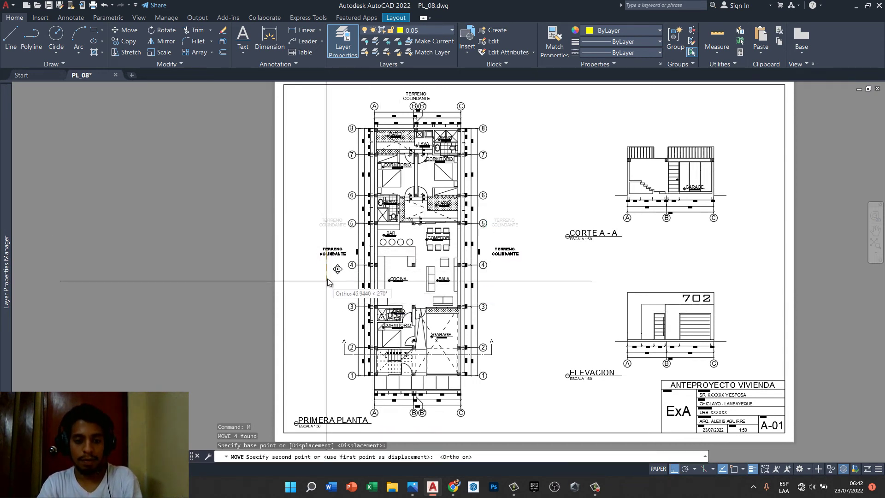
pyautogui.click(328, 281)
# - Copy the GARAGE label down toward the garage entrance
pyautogui.scroll(-3, 520, 239)
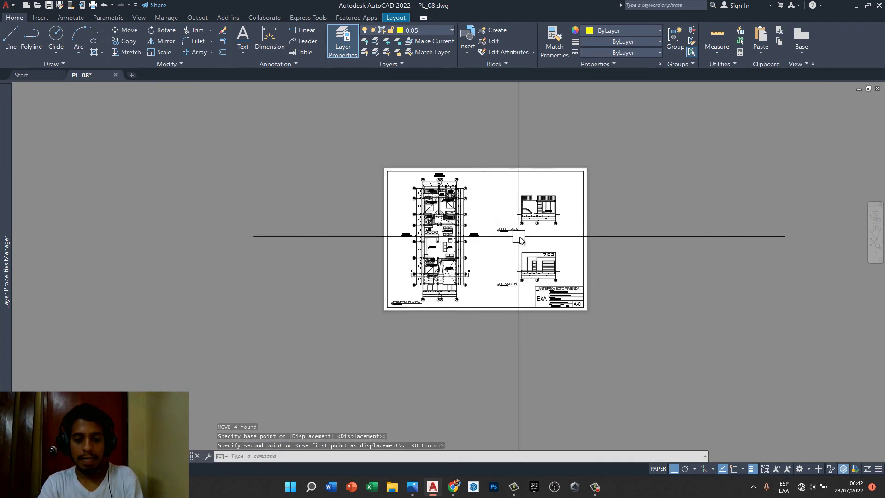
pyautogui.scroll(4, 470, 252)
pyautogui.scroll(4, 391, 357)
pyautogui.scroll(4, 381, 322)
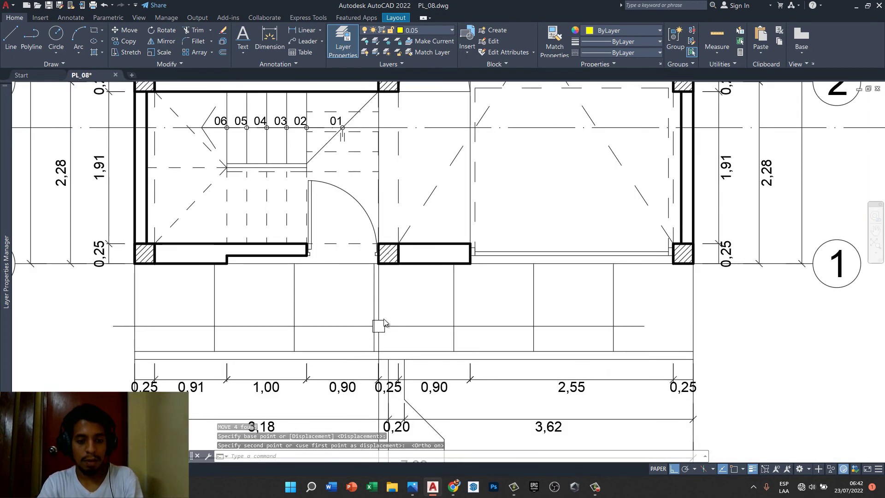
pyautogui.scroll(-2, 409, 293)
pyautogui.click(505, 115)
pyautogui.write('co')
pyautogui.press('Return')
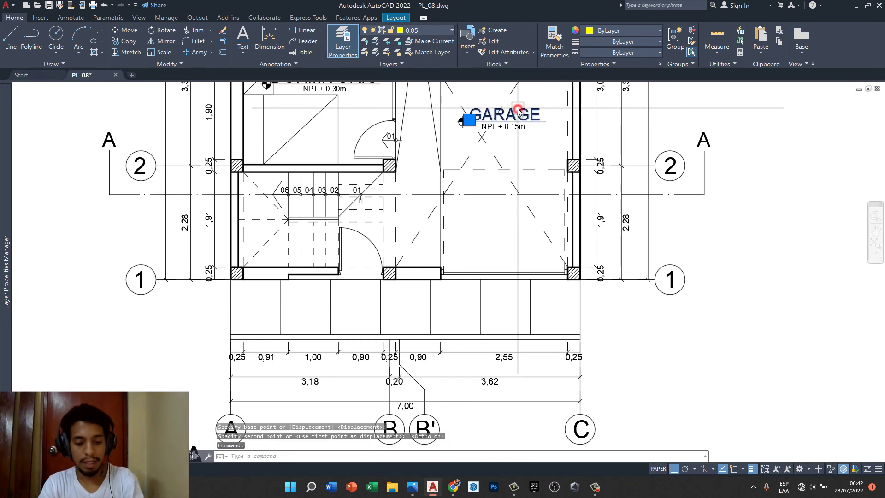
pyautogui.click(515, 159)
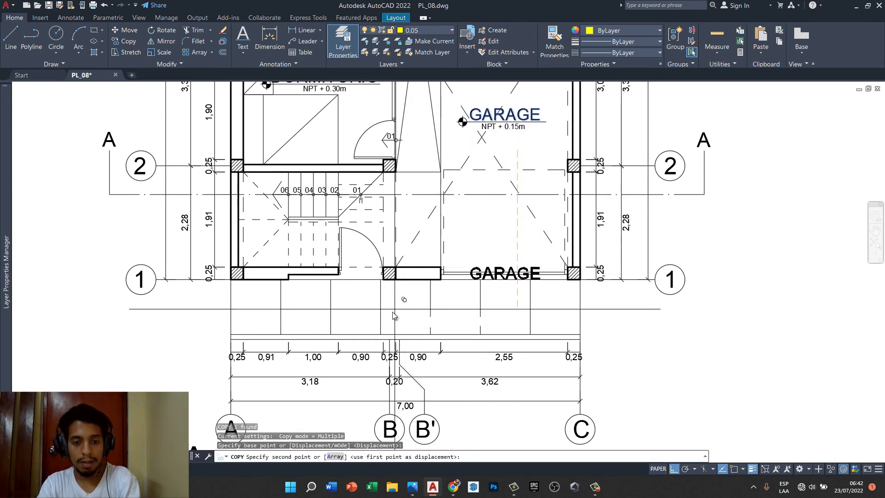
pyautogui.scroll(2, 360, 343)
# - Change the copied GARAGE label text to read INGRESO
pyautogui.press('Escape')
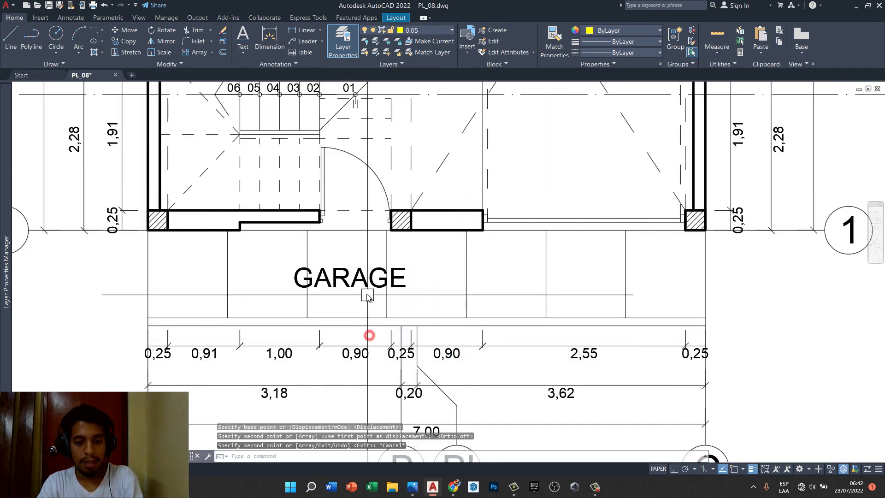
pyautogui.doubleClick(367, 282)
pyautogui.write('INGR')
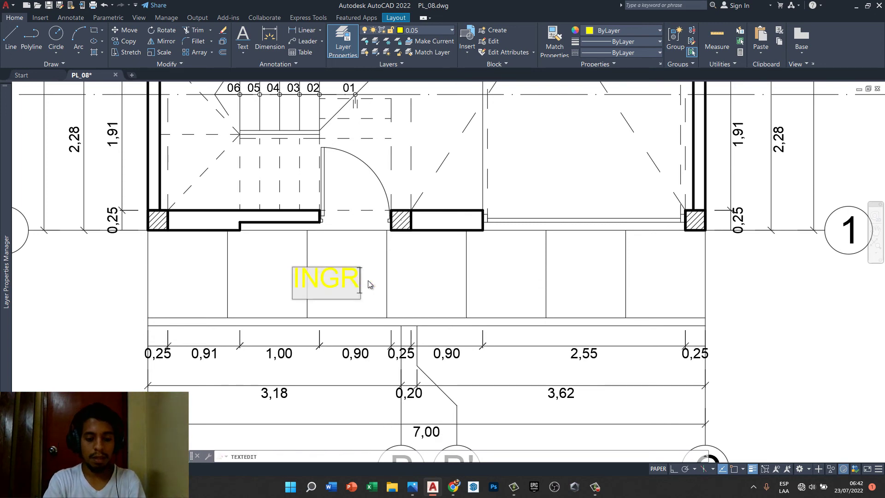
pyautogui.write('ESO')
pyautogui.click(472, 237)
pyautogui.press('Escape')
# - Copy the INGRESO text to a spot just below itself
pyautogui.scroll(-4, 471, 233)
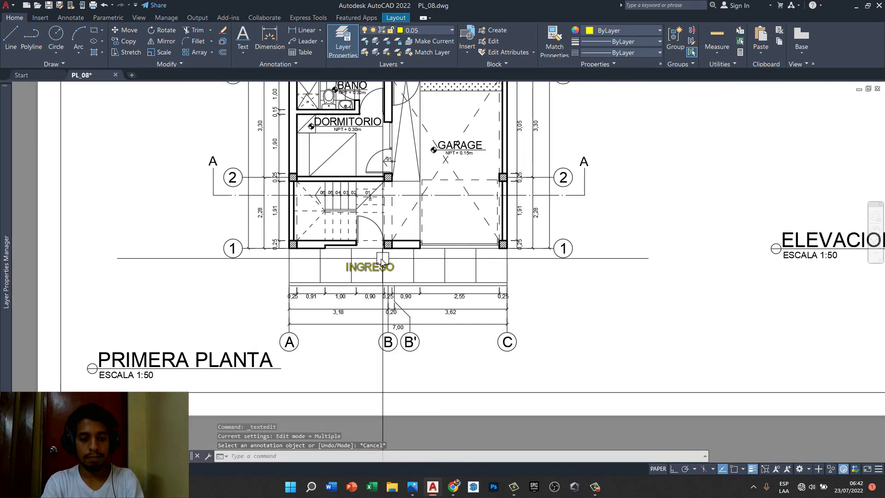
pyautogui.scroll(4, 371, 275)
pyautogui.click(371, 275)
pyautogui.write('co')
pyautogui.press('Return')
pyautogui.click(440, 259)
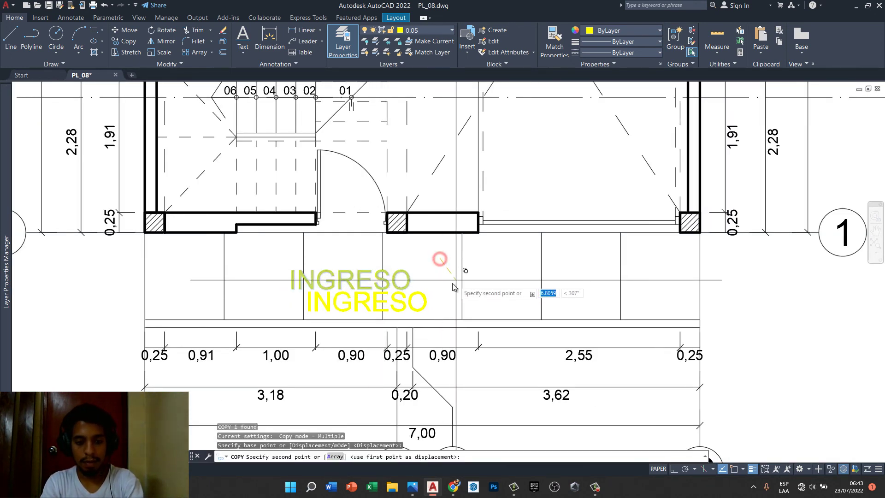
pyautogui.click(440, 290)
pyautogui.press('Escape')
# - Edit the lower copy to read PRIINCIPAL and move it directly under INGRESO
pyautogui.doubleClick(399, 305)
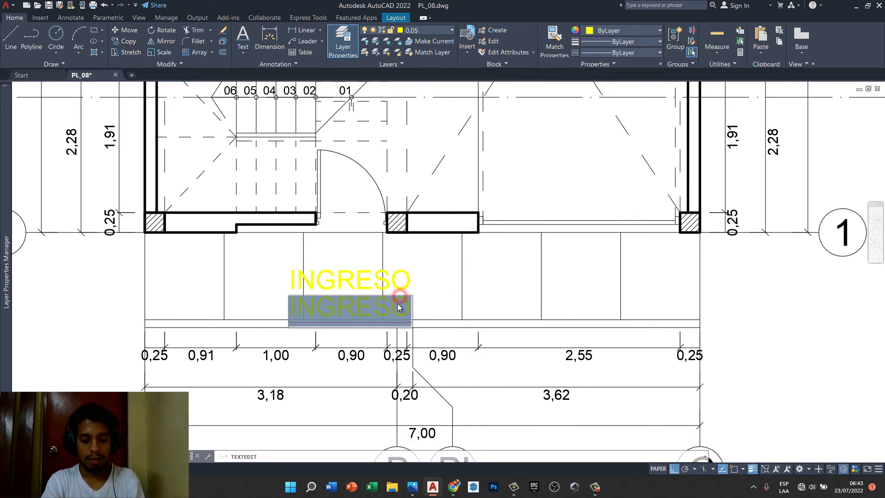
pyautogui.write('PRIINCIPAL')
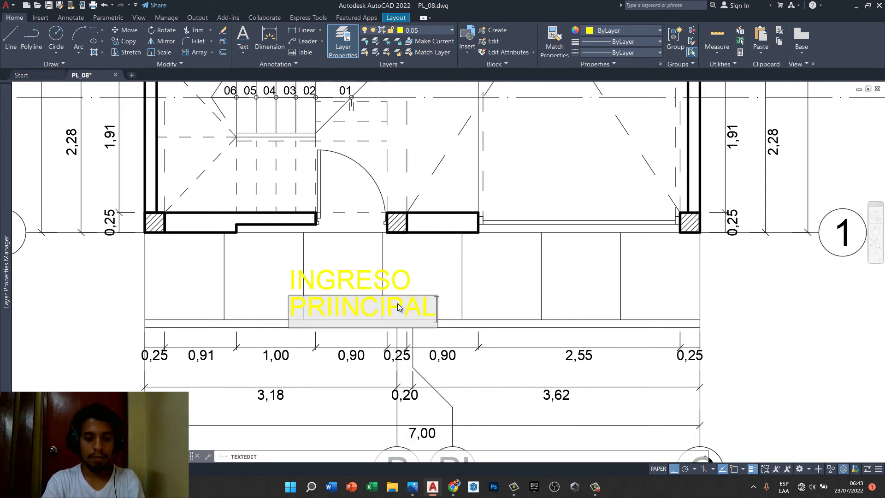
pyautogui.click(523, 289)
pyautogui.click(439, 306)
pyautogui.write('m')
pyautogui.press('Return')
pyautogui.click(455, 281)
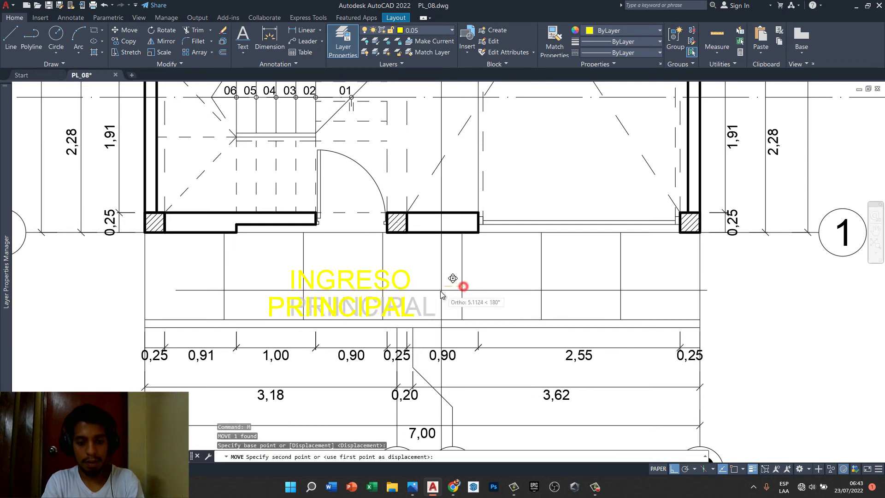
pyautogui.scroll(2, 462, 297)
pyautogui.click(465, 287)
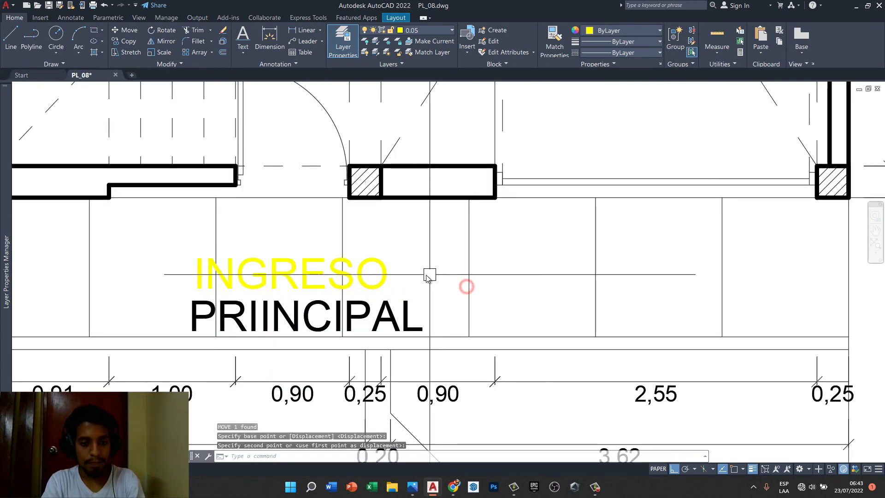
# - Shift INGRESO to align over PRIINCIPAL, then select both lines to move together
pyautogui.click(394, 280)
pyautogui.moveTo(393, 277); pyautogui.dragTo(423, 275)
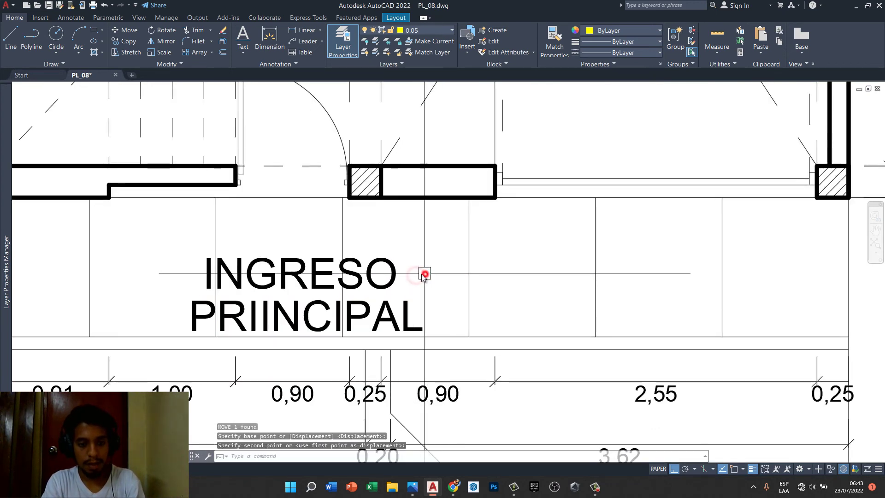
pyautogui.click(420, 274)
pyautogui.click(382, 304)
pyautogui.write('m')
pyautogui.press('Return')
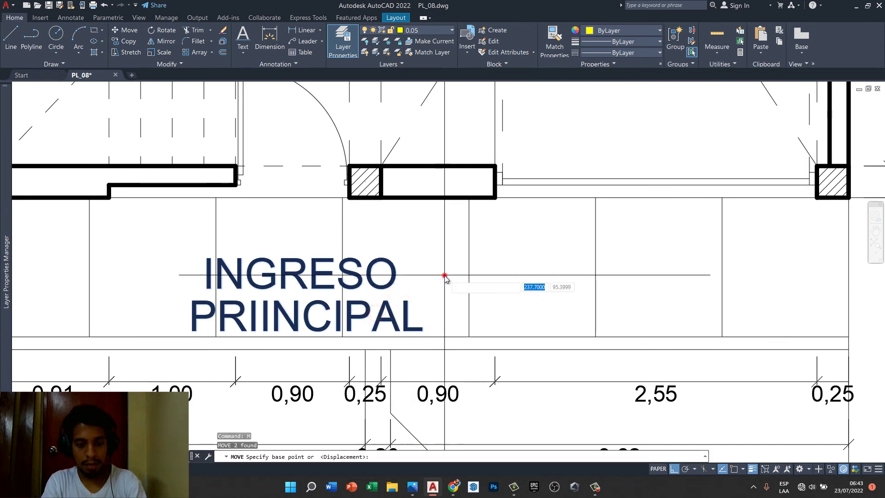
pyautogui.click(427, 279)
# - Drop the two-line label below the entry door and draw a horizontal base line above it, with Ortho off
pyautogui.click(407, 269)
pyautogui.moveTo(407, 268); pyautogui.dragTo(417, 307, button='middle')
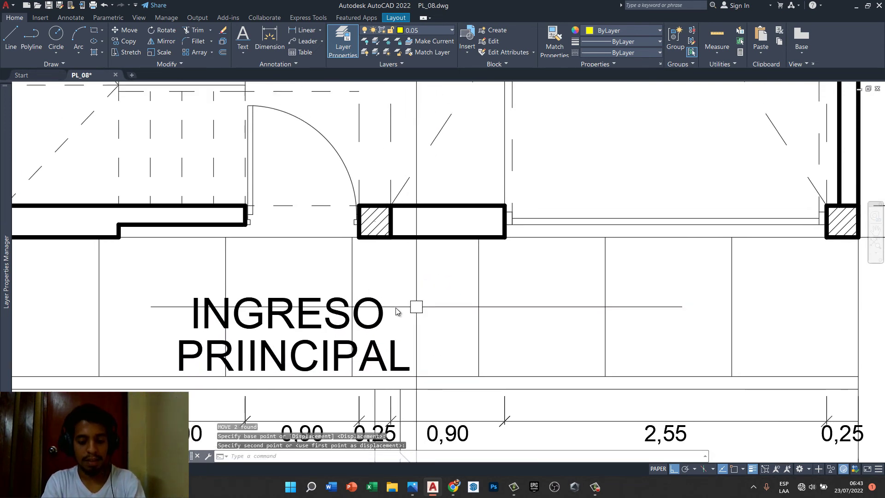
pyautogui.write('l')
pyautogui.press('Return')
pyautogui.click(337, 286)
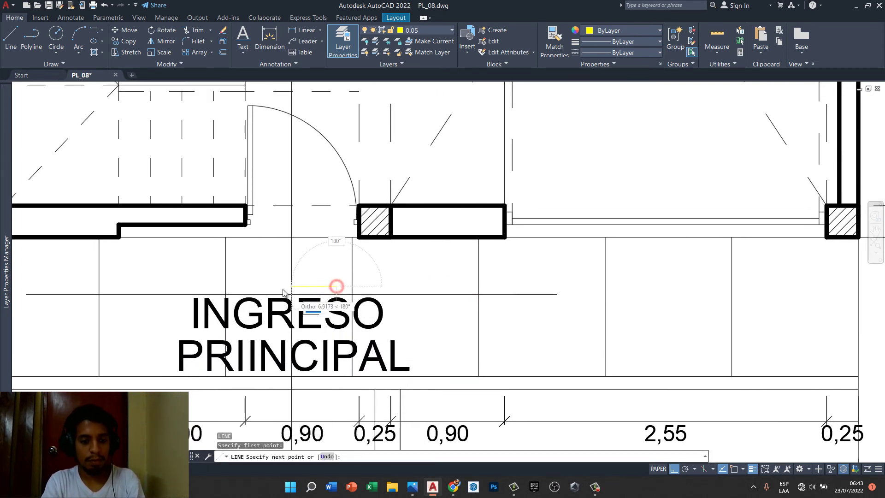
pyautogui.click(254, 286)
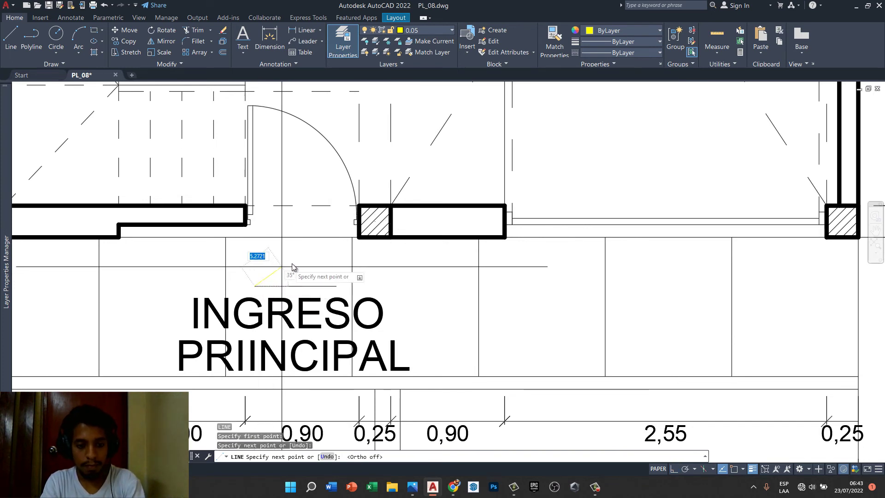
pyautogui.press('F8')
pyautogui.press('Escape')
pyautogui.write('L')
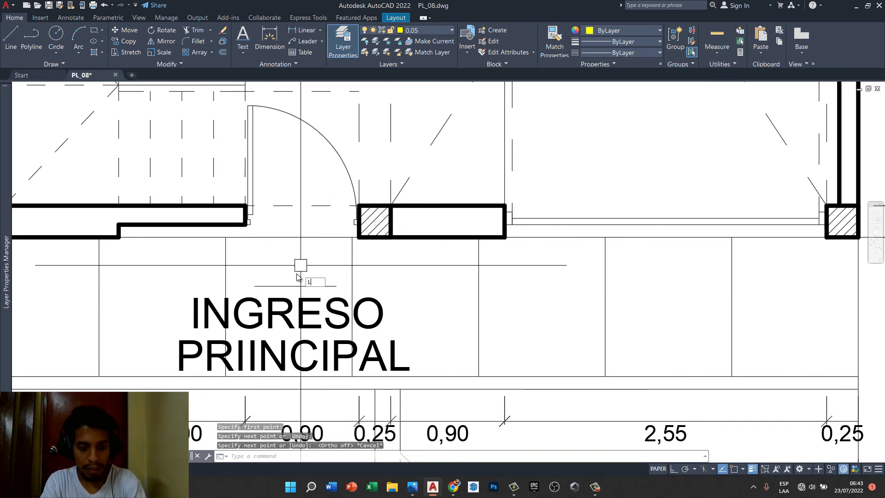
# - Draw a diagonal to the marker's peak and mirror it, keeping the original, to form the triangle
pyautogui.press('Return')
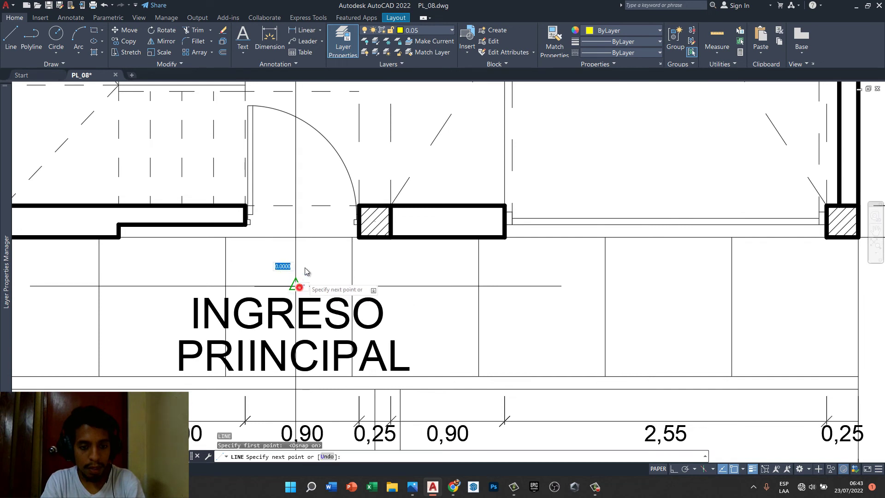
pyautogui.click(296, 256)
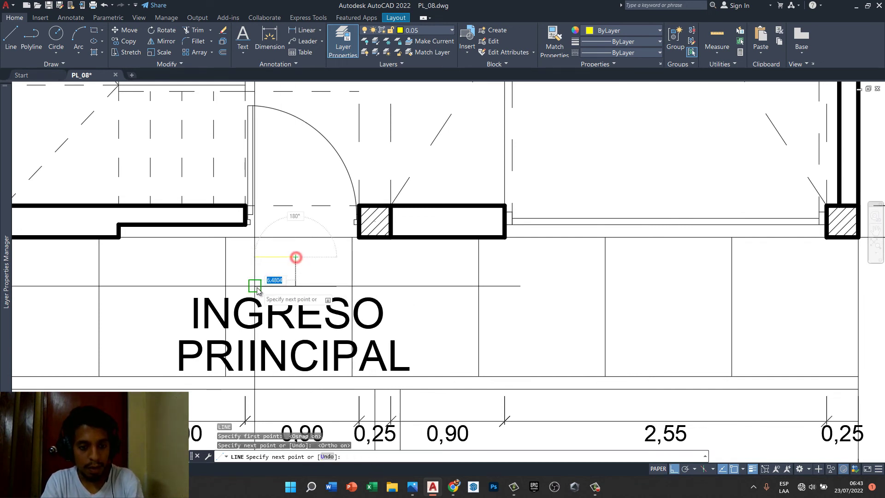
pyautogui.press('Escape')
pyautogui.write('mi')
pyautogui.press('Return')
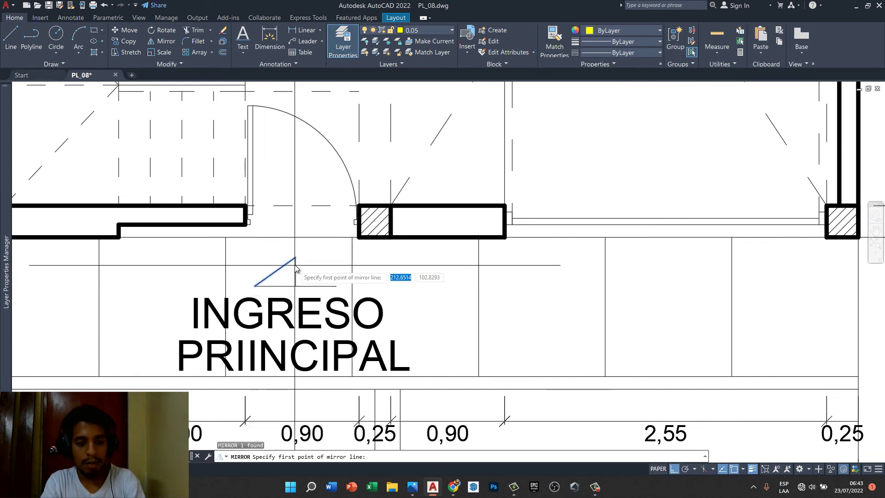
pyautogui.click(296, 263)
pyautogui.click(296, 290)
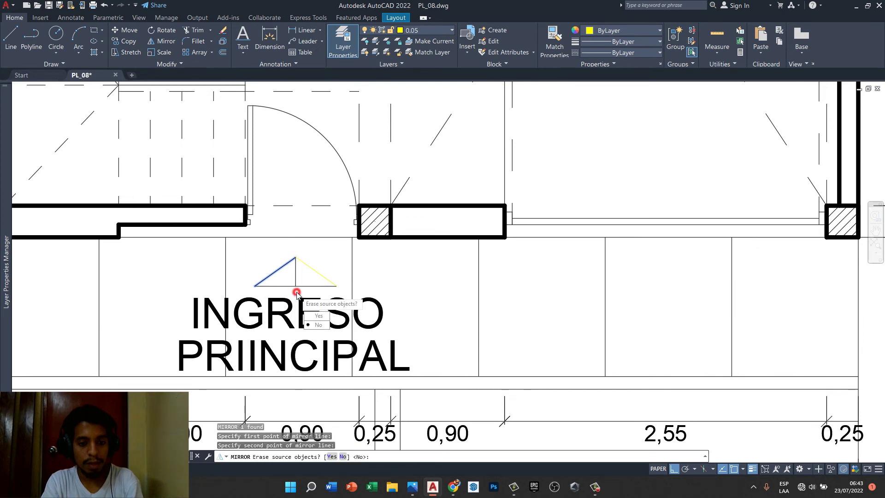
pyautogui.press('Return')
# - Erase the leftover vertical guide line and zoom out to the whole floor plan
pyautogui.press('Delete')
pyautogui.scroll(-3, 315, 279)
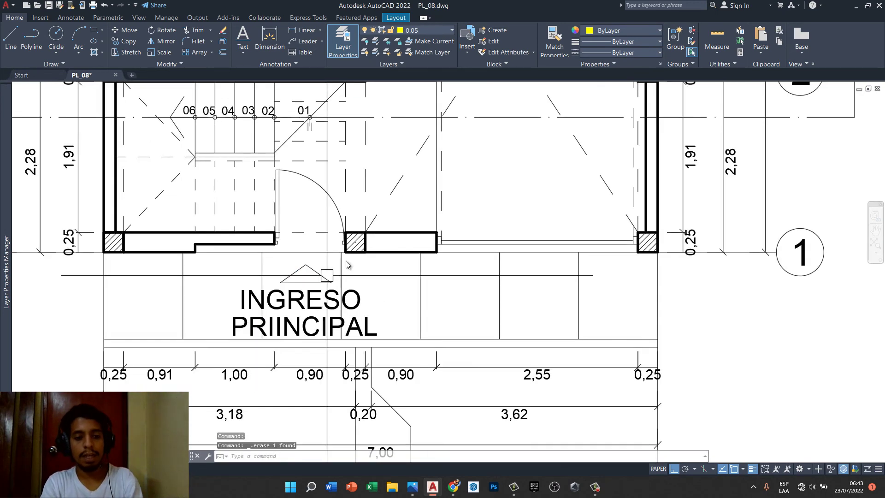
pyautogui.scroll(-1, 315, 279)
pyautogui.moveTo(423, 247)
pyautogui.mouseDown(button='middle')
pyautogui.moveTo(356, 296)
pyautogui.moveTo(380, 308)
pyautogui.mouseUp(button='middle')
pyautogui.scroll(-2, 399, 268)
pyautogui.scroll(-3, 399, 269)
# - Center the layout sheet in view and save the drawing
pyautogui.scroll(-4, 369, 294)
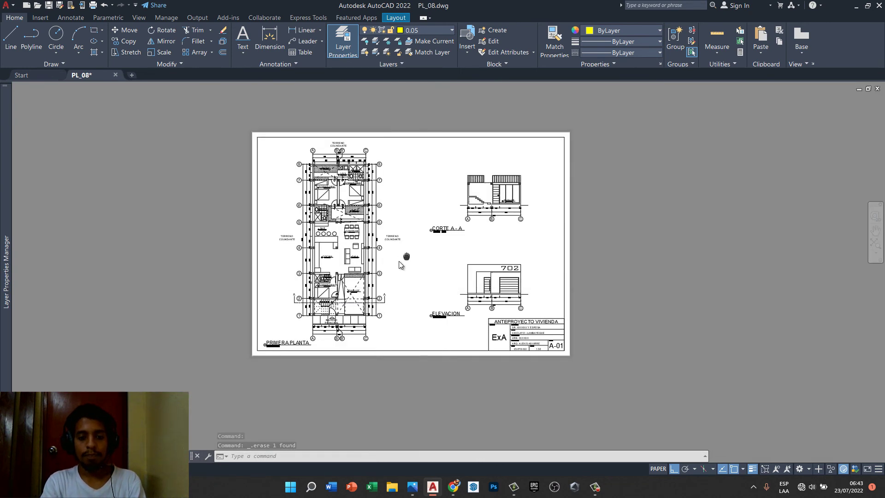
pyautogui.moveTo(402, 255); pyautogui.dragTo(382, 264, button='middle')
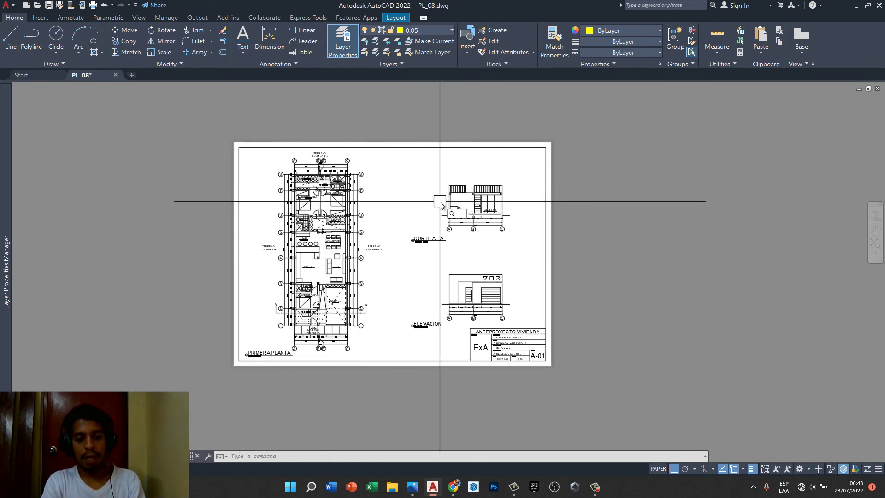
pyautogui.write('save')
pyautogui.press('Return')
# - Draw a circle near the sheet's top-right corner for the north symbol
pyautogui.write('c')
pyautogui.press('Return')
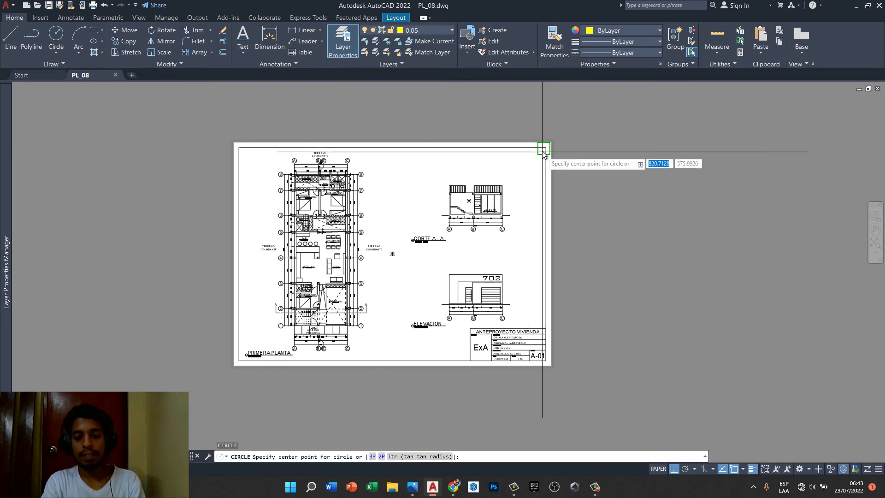
pyautogui.scroll(3, 523, 168)
pyautogui.scroll(1, 519, 175)
pyautogui.click(518, 172)
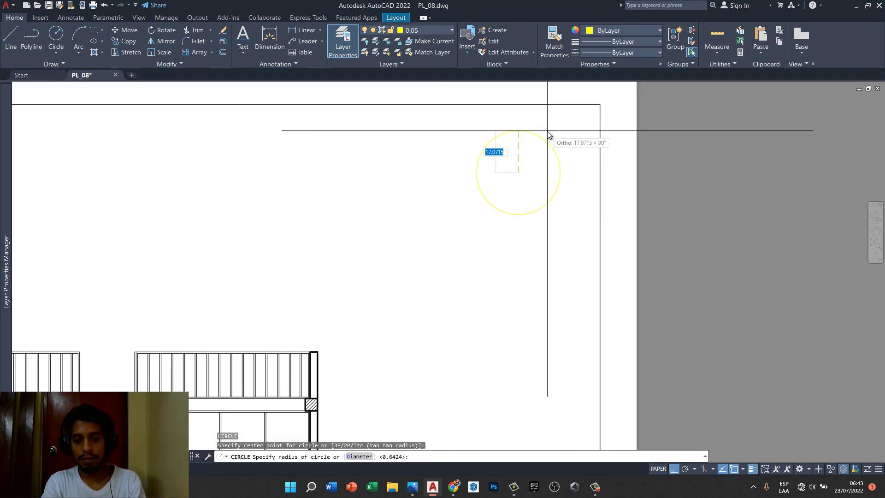
pyautogui.click(547, 131)
# - Draw vertical and horizontal diameters across the circle
pyautogui.write('l')
pyautogui.press('Return')
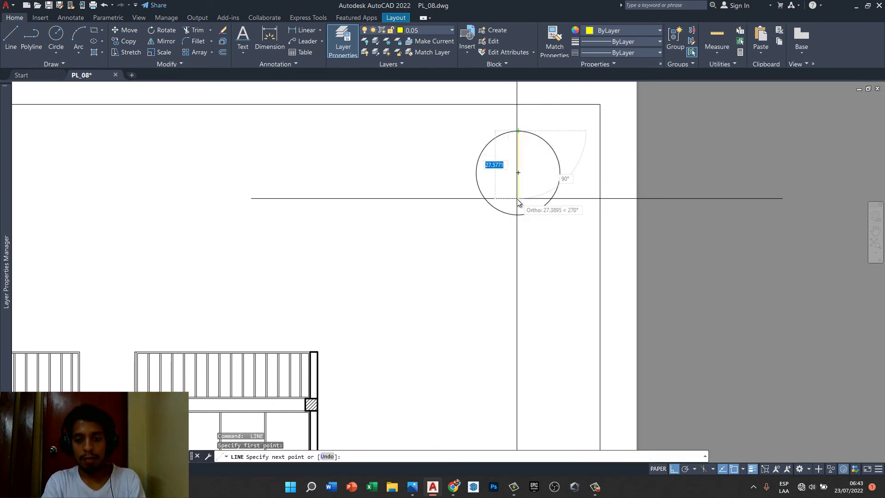
pyautogui.click(518, 214)
pyautogui.press('Return')
pyautogui.press('Return')
pyautogui.click(476, 172)
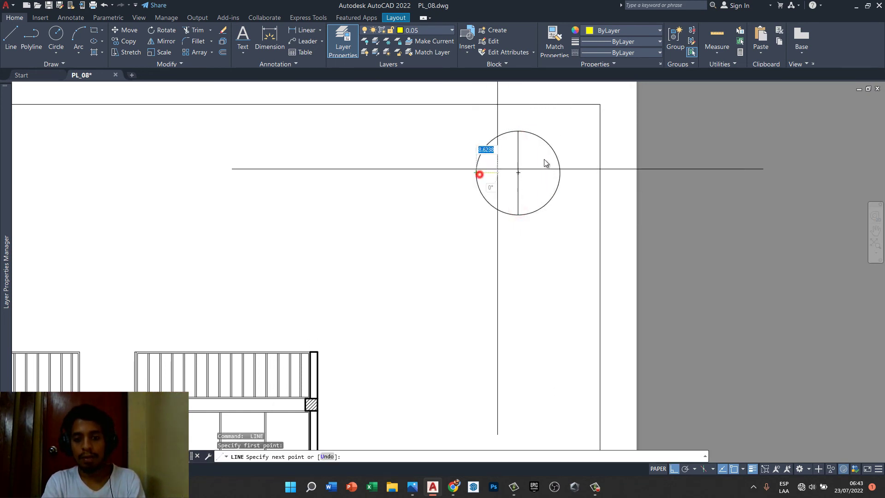
pyautogui.click(555, 166)
pyautogui.press('Escape')
pyautogui.press('Escape')
# - Draw a short vertical line from the horizontal diameter up past the circle's top
pyautogui.scroll(-5, 556, 152)
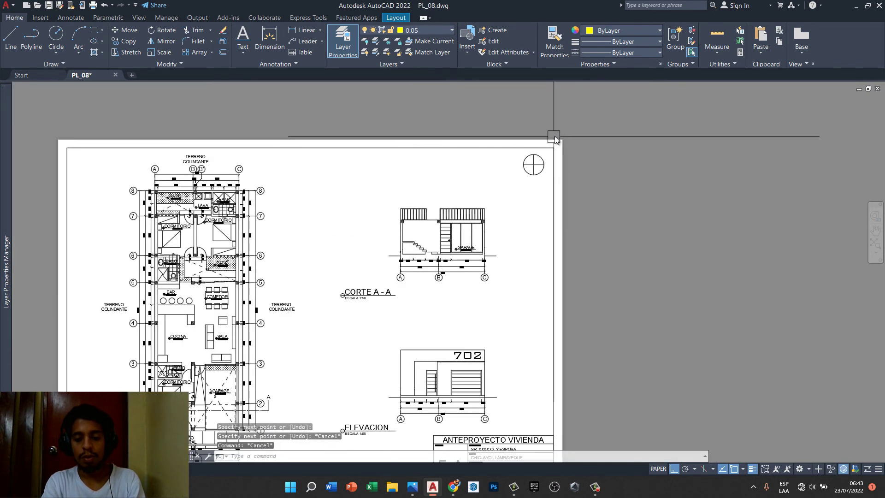
pyautogui.scroll(-2, 562, 131)
pyautogui.scroll(2, 561, 129)
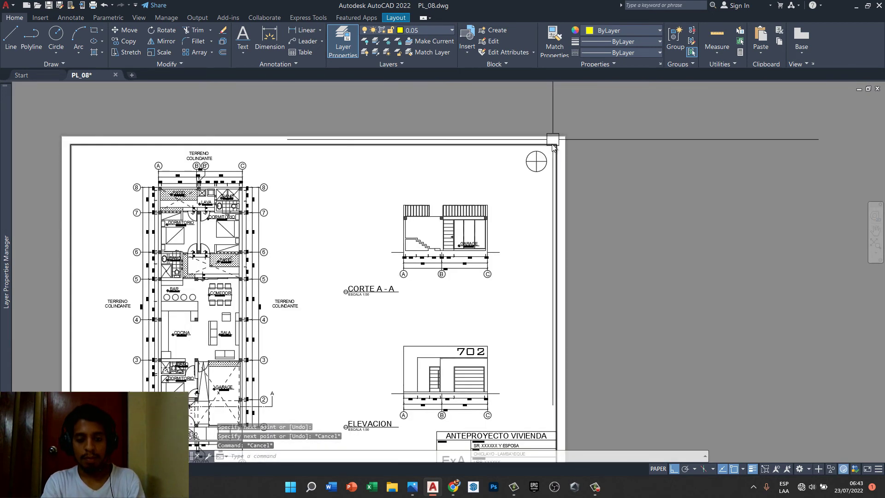
pyautogui.scroll(4, 552, 134)
pyautogui.press('Return')
pyautogui.scroll(4, 552, 148)
pyautogui.scroll(4, 510, 182)
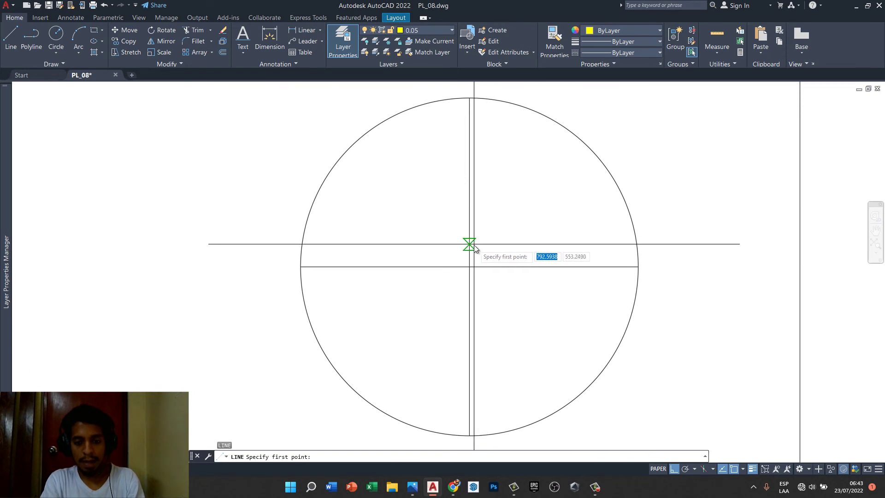
pyautogui.click(488, 266)
pyautogui.moveTo(530, 172); pyautogui.dragTo(485, 245, button='middle')
pyautogui.click(463, 139)
pyautogui.press('Escape')
# - Mirror the new vertical line across the vertical diameter, keeping the original, to form the needle strip
pyautogui.write('TR')
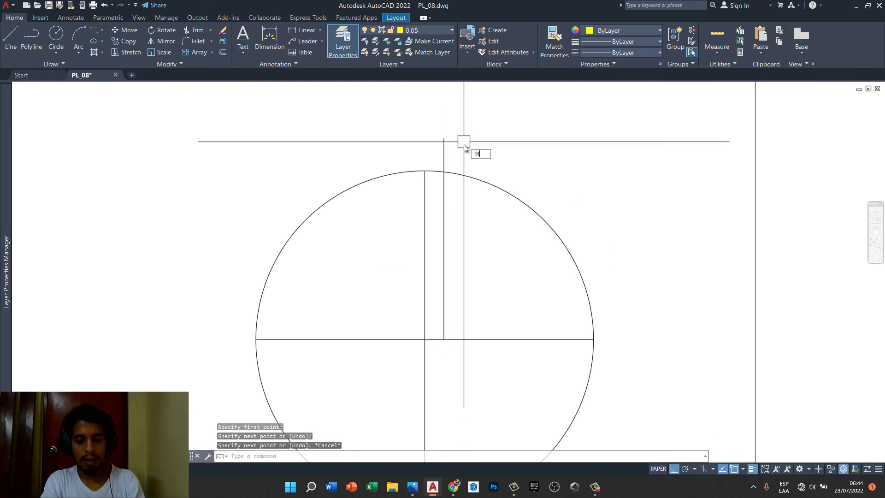
pyautogui.press('Return')
pyautogui.press('Escape')
pyautogui.click(442, 212)
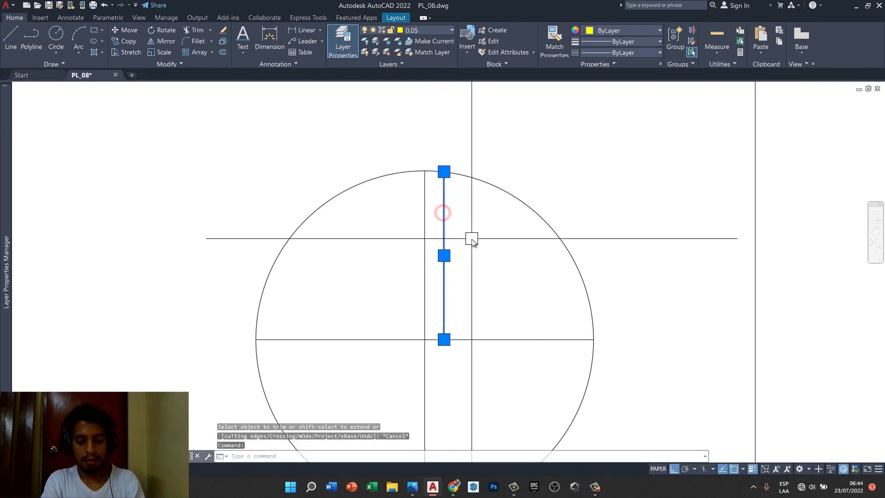
pyautogui.write('MI')
pyautogui.press('Return')
pyautogui.click(425, 339)
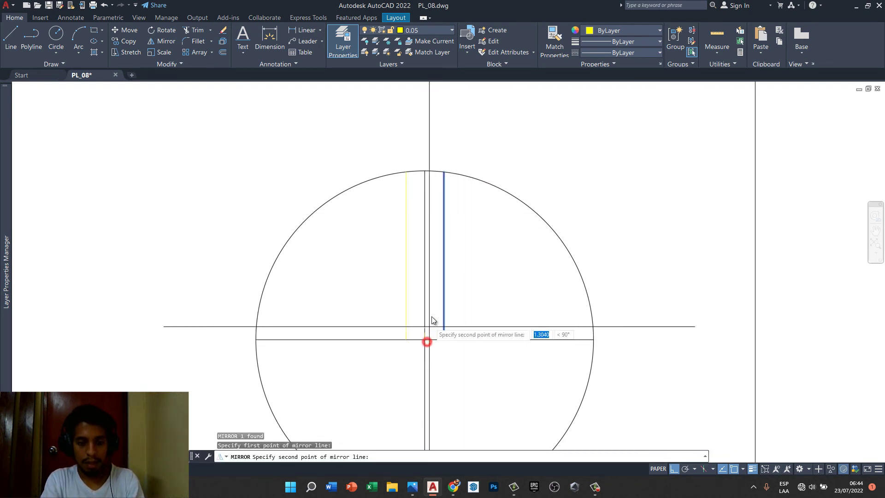
pyautogui.click(430, 313)
pyautogui.press('Return')
# - Fill the narrow strip inside the circle with solid black hatch
pyautogui.scroll(-2, 442, 209)
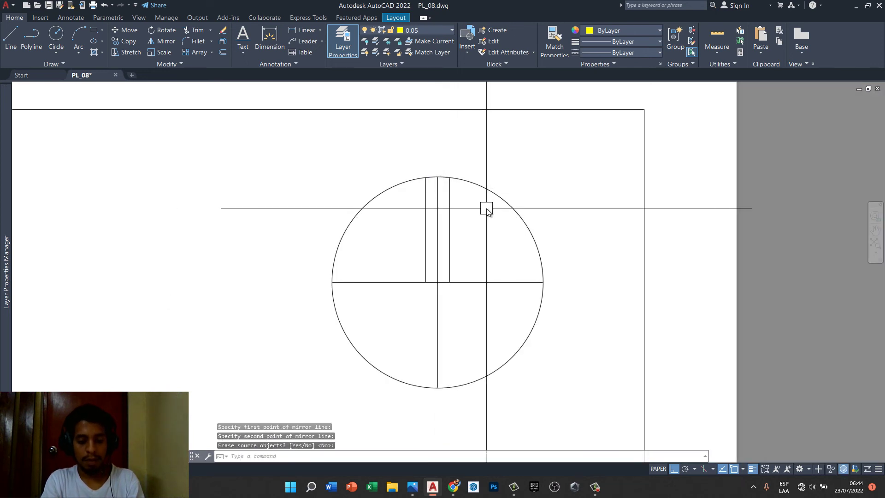
pyautogui.write('h')
pyautogui.press('Return')
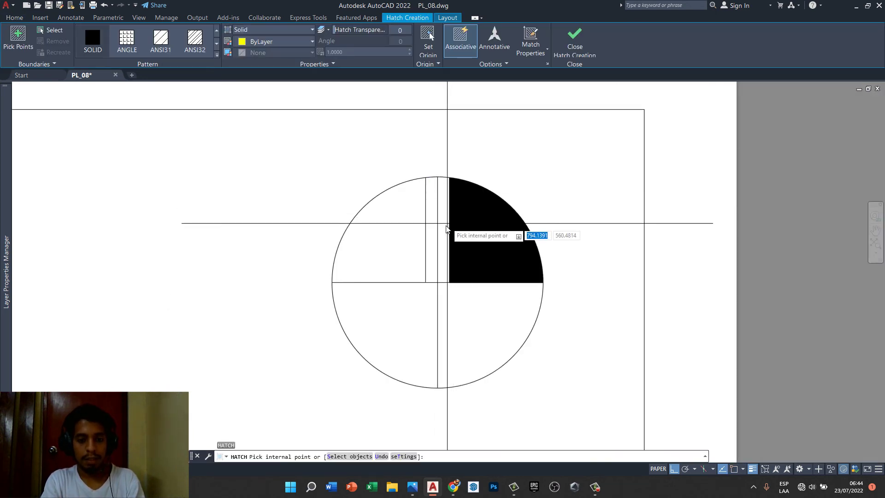
pyautogui.click(435, 231)
pyautogui.scroll(-2, 435, 231)
pyautogui.press('Escape')
pyautogui.press('Escape')
# - Move the whole north symbol into the sheet's top-right corner
pyautogui.scroll(-3, 479, 175)
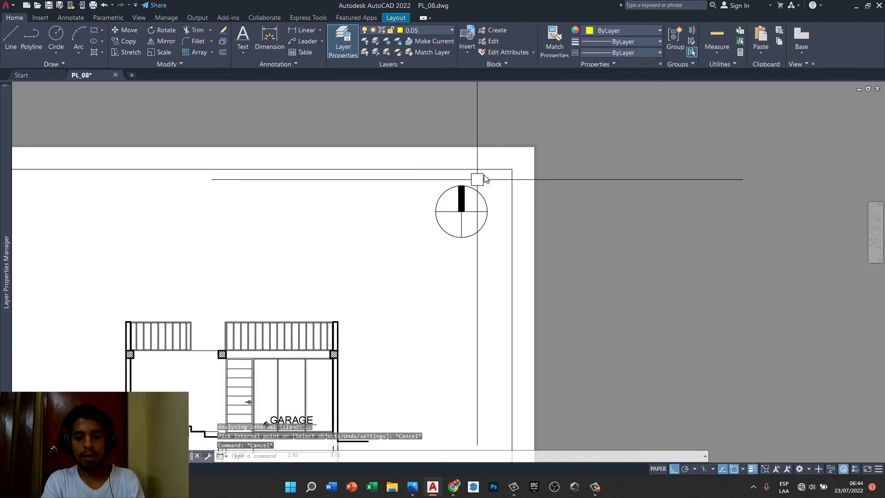
pyautogui.scroll(2, 481, 173)
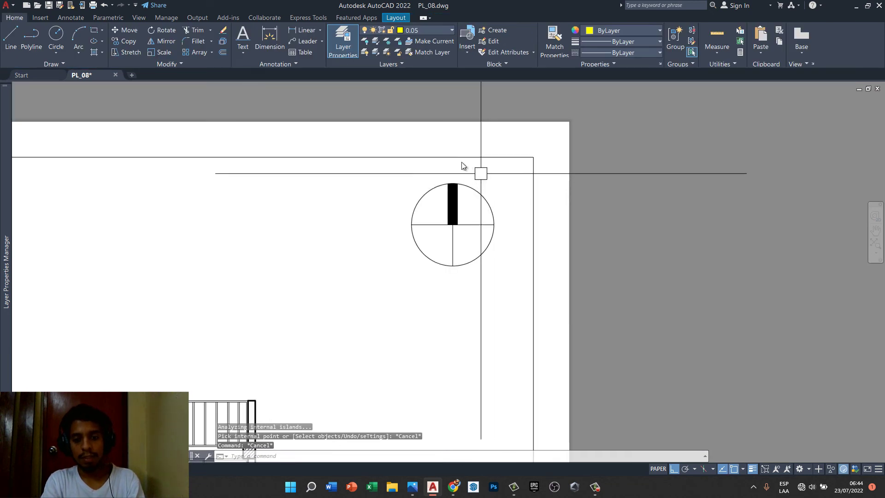
pyautogui.click(378, 130)
pyautogui.click(508, 281)
pyautogui.write('m')
pyautogui.press('Return')
pyautogui.click(608, 244)
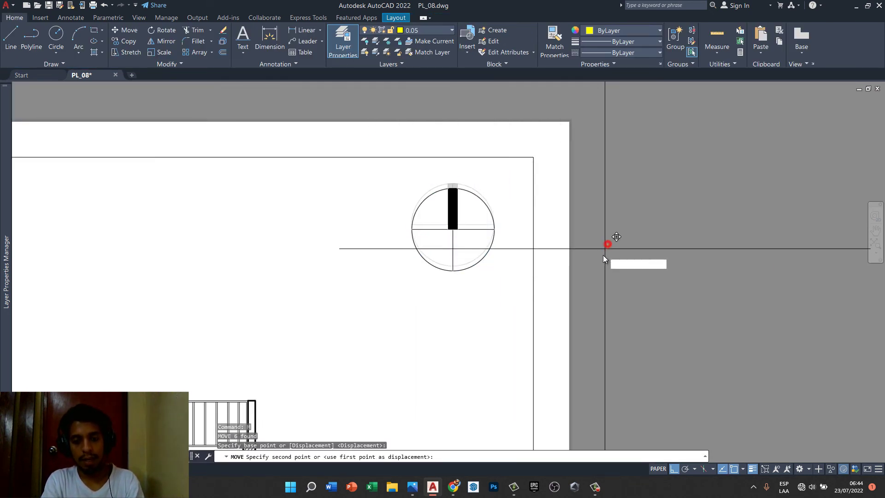
pyautogui.click(603, 255)
pyautogui.scroll(-2, 576, 216)
pyautogui.scroll(-2, 574, 216)
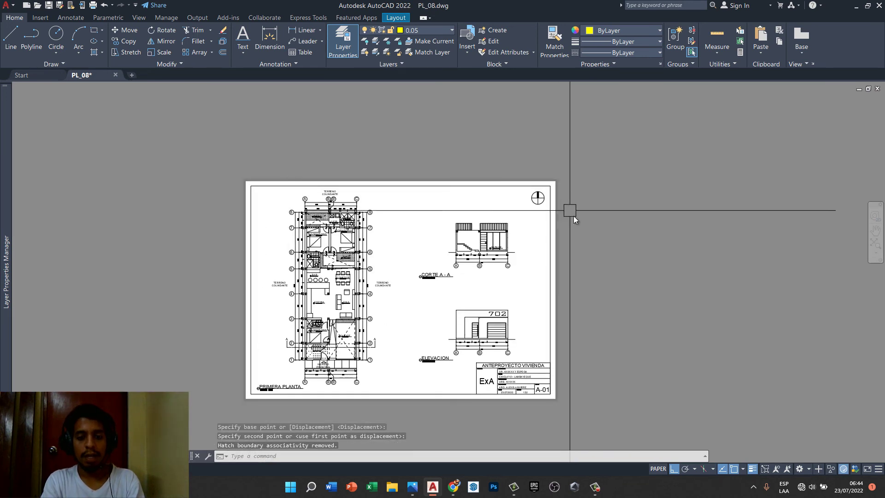
pyautogui.moveTo(573, 215)
pyautogui.mouseDown(button='middle')
pyautogui.moveTo(585, 203)
pyautogui.moveTo(575, 211)
pyautogui.mouseUp(button='middle')
# - Save the drawing and bring the floor plan and CORTE A-A section into view
pyautogui.write('save')
pyautogui.press('Return')
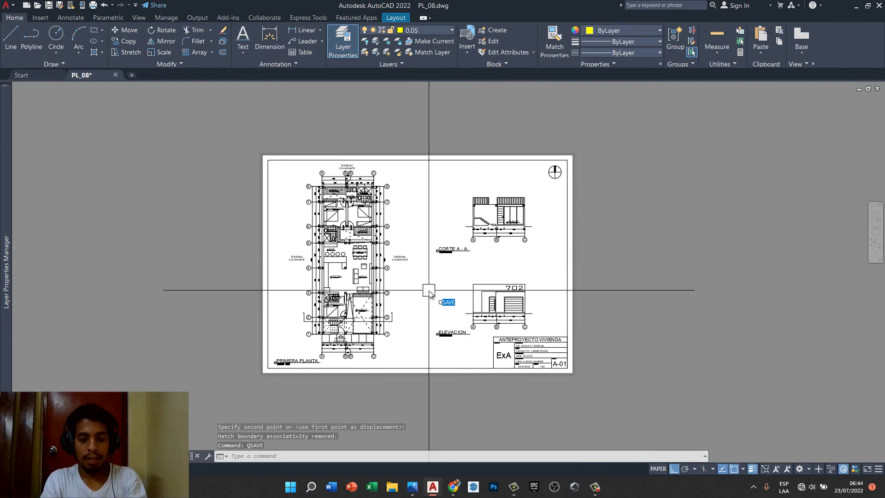
pyautogui.scroll(2, 475, 290)
pyautogui.scroll(2, 502, 277)
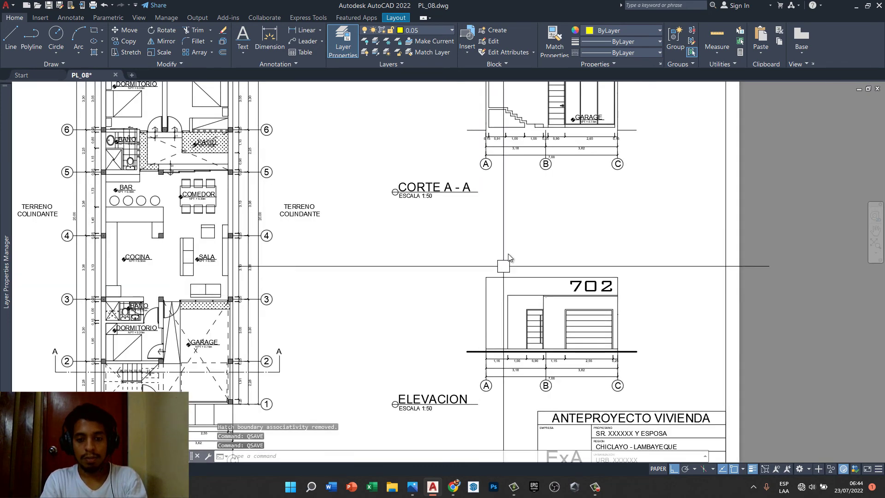
pyautogui.moveTo(503, 106)
pyautogui.mouseDown(button='middle')
pyautogui.moveTo(507, 184)
pyautogui.moveTo(524, 248)
pyautogui.mouseUp(button='middle')
pyautogui.scroll(3, 507, 271)
pyautogui.scroll(3, 476, 297)
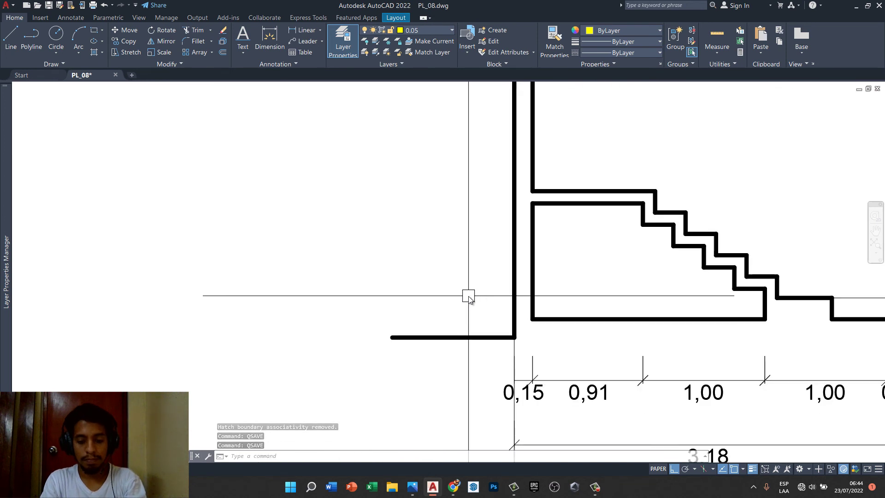
# - Move the L-shaped line pair on the stair section up into position
pyautogui.write('l')
pyautogui.press('Return')
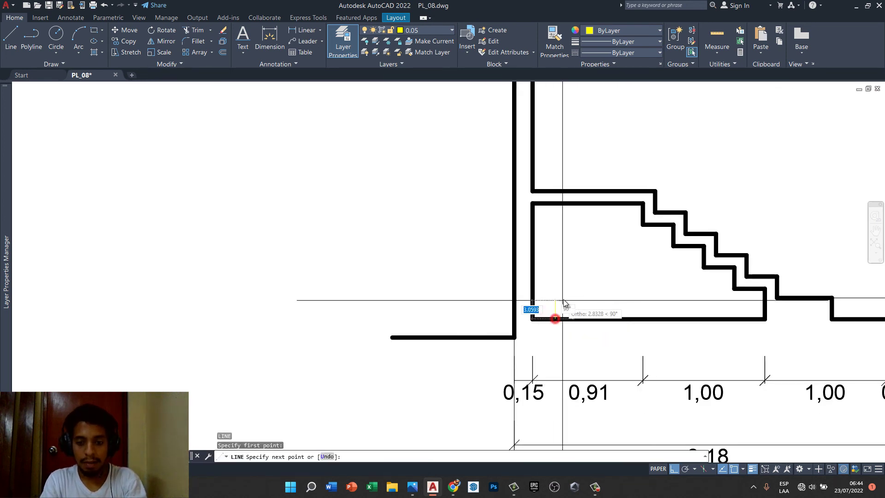
pyautogui.click(564, 299)
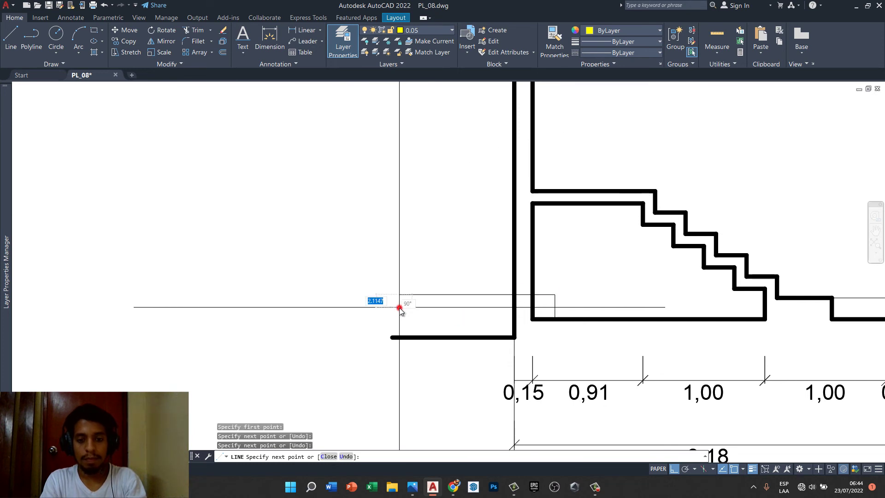
pyautogui.press('Escape')
pyautogui.scroll(3, 530, 295)
pyautogui.press('Return')
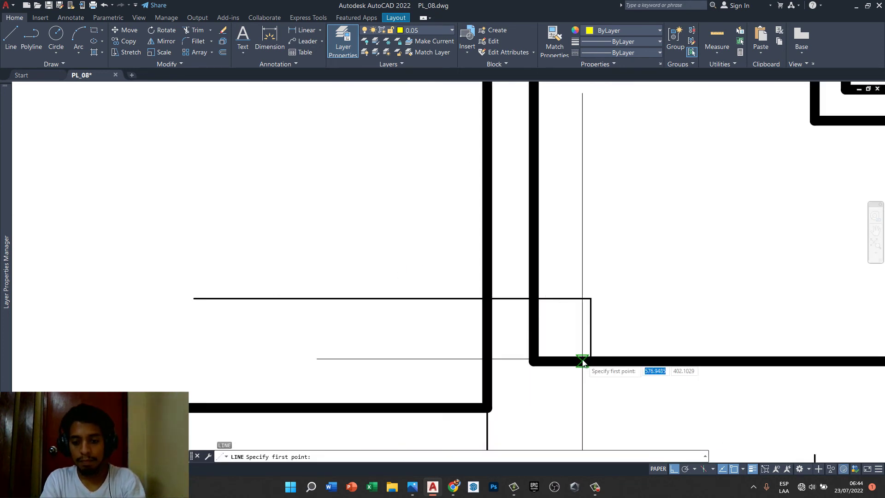
pyautogui.press('Escape')
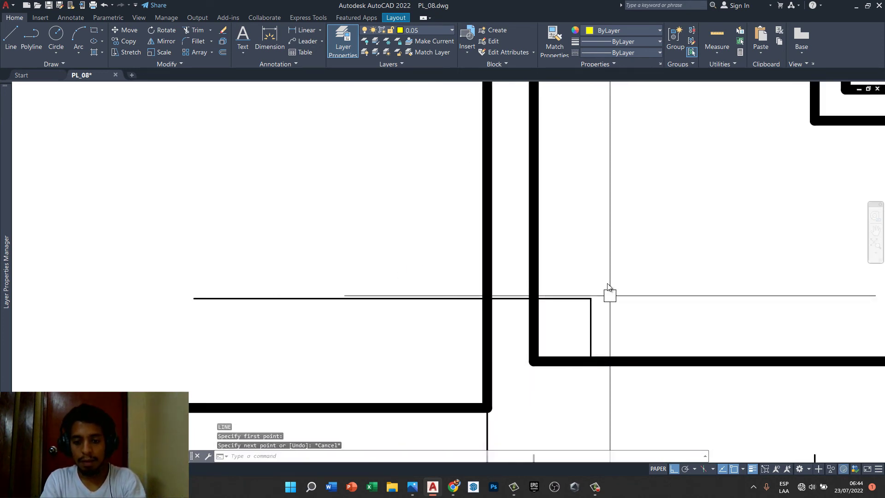
pyautogui.moveTo(607, 283); pyautogui.dragTo(570, 310)
pyautogui.write('m')
pyautogui.press('Return')
pyautogui.click(654, 308)
pyautogui.click(650, 270)
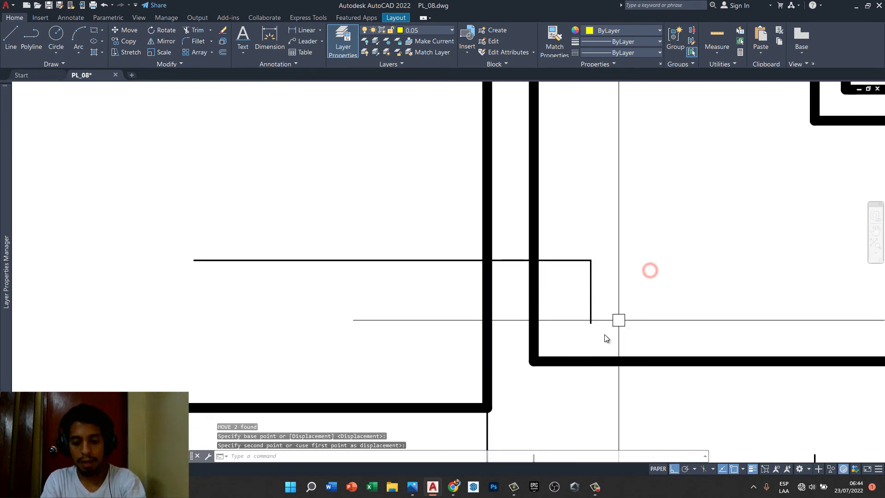
# - With Ortho off, draw a diagonal stroke and mirror it about a vertical axis into a V arrow
pyautogui.write('l')
pyautogui.press('Return')
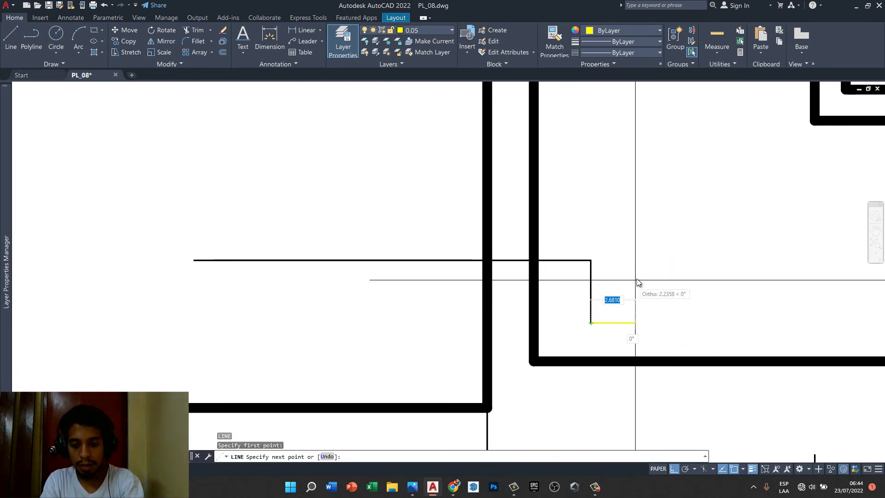
pyautogui.press('F8')
pyautogui.click(640, 285)
pyautogui.press('Escape')
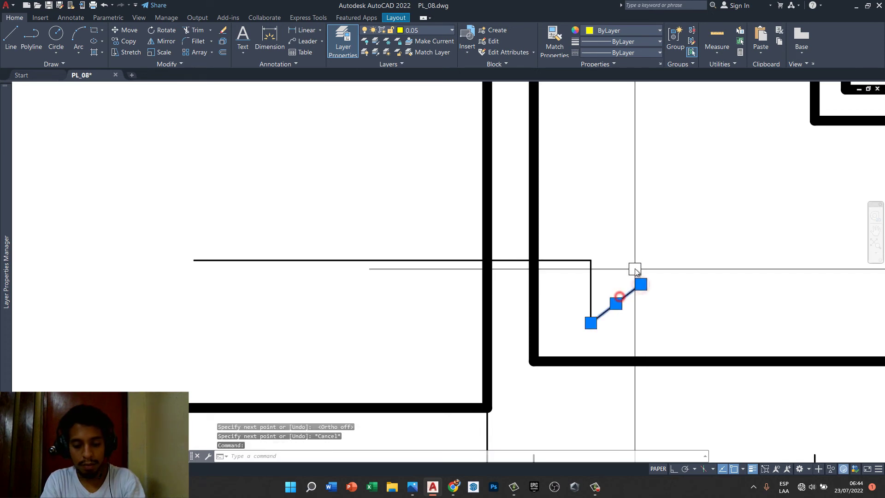
pyautogui.write('Mi')
pyautogui.press('Return')
pyautogui.click(590, 322)
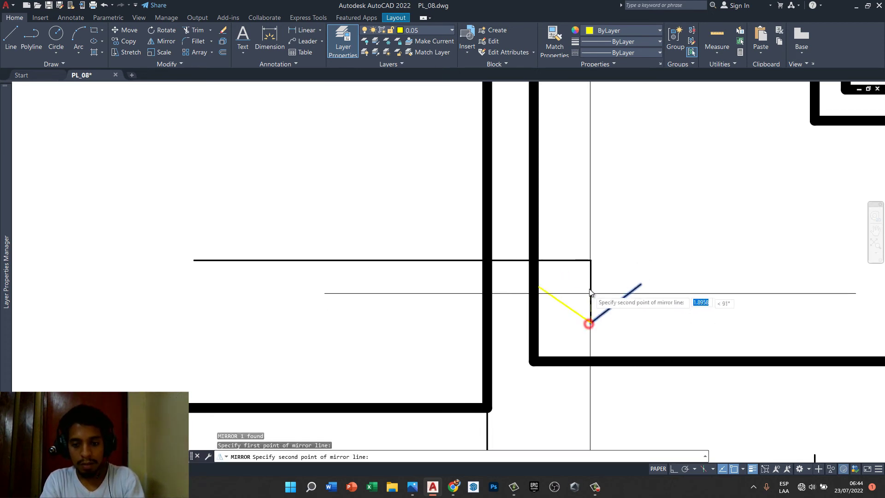
pyautogui.click(590, 289)
pyautogui.press('Return')
pyautogui.scroll(-2, 589, 288)
pyautogui.click(622, 253)
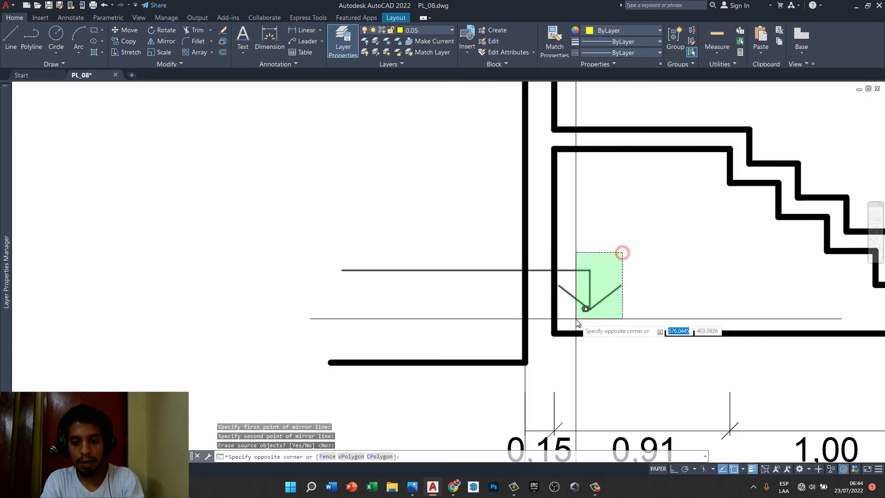
pyautogui.press('Escape')
# - With Ortho back on, draw a horizontal line from the V's tip to the right
pyautogui.write('l')
pyautogui.press('Return')
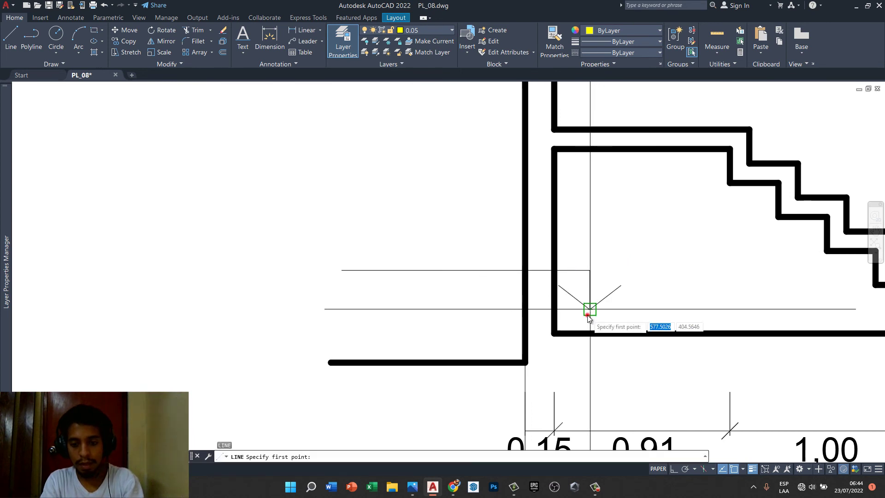
pyautogui.click(590, 309)
pyautogui.press('F8')
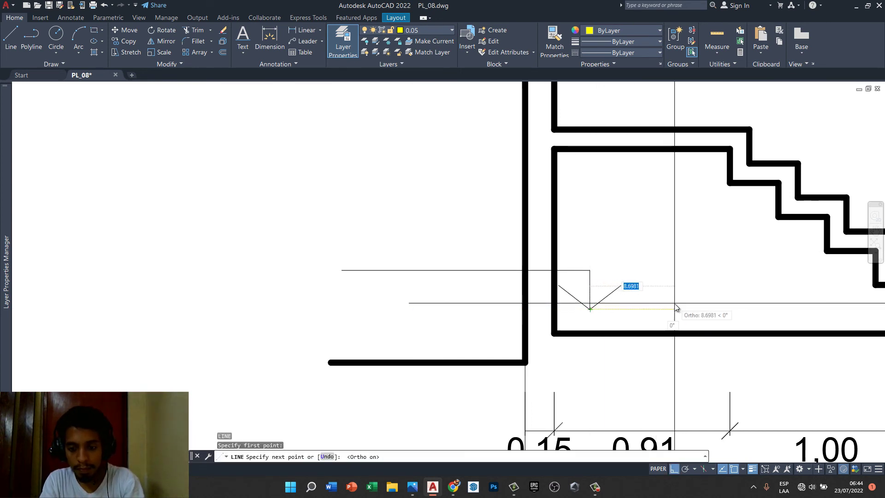
pyautogui.click(697, 296)
pyautogui.press('Escape')
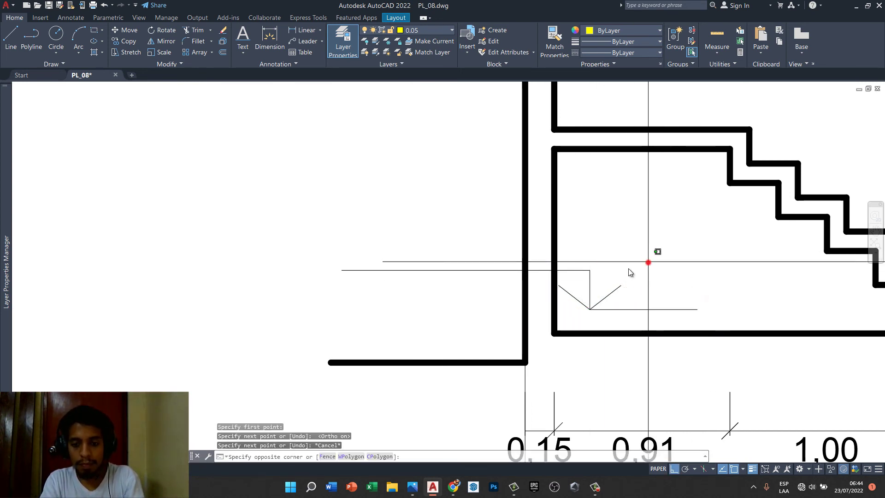
# - Move the level marker to the wall corner at the left of the CORTE A-A floor
pyautogui.click(572, 316)
pyautogui.write('m')
pyautogui.press('space')
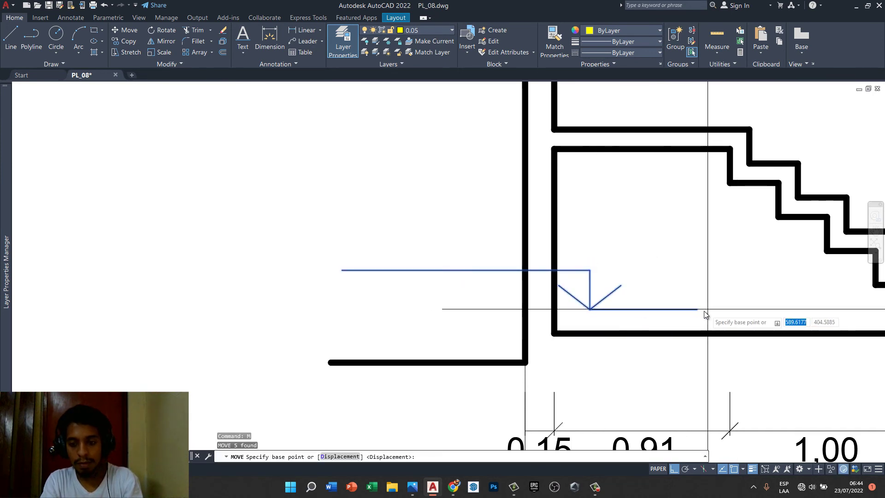
pyautogui.click(698, 309)
pyautogui.scroll(-6, 554, 334)
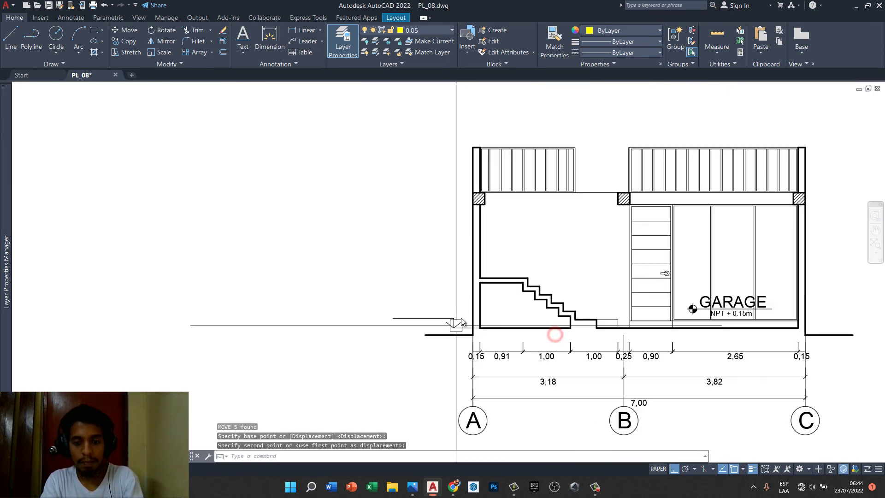
pyautogui.scroll(2, 470, 308)
pyautogui.click(411, 336)
pyautogui.scroll(2, 466, 332)
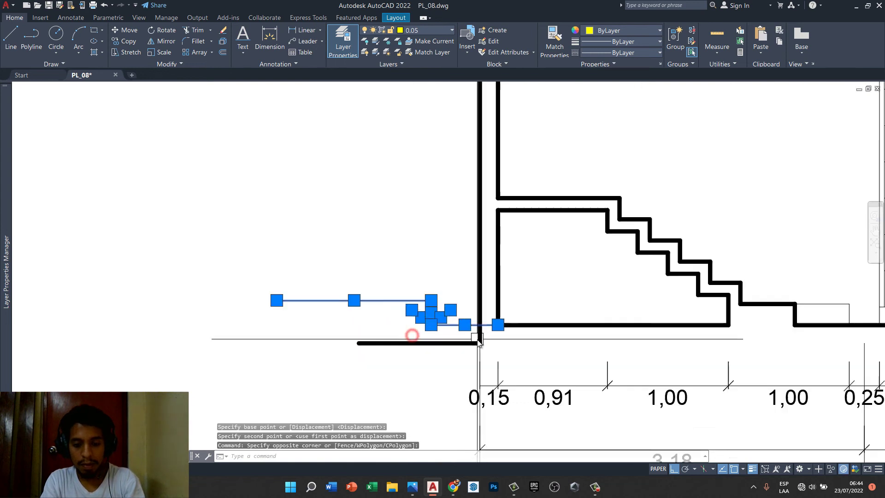
pyautogui.scroll(2, 480, 336)
pyautogui.write('m')
pyautogui.press('space')
pyautogui.click(510, 317)
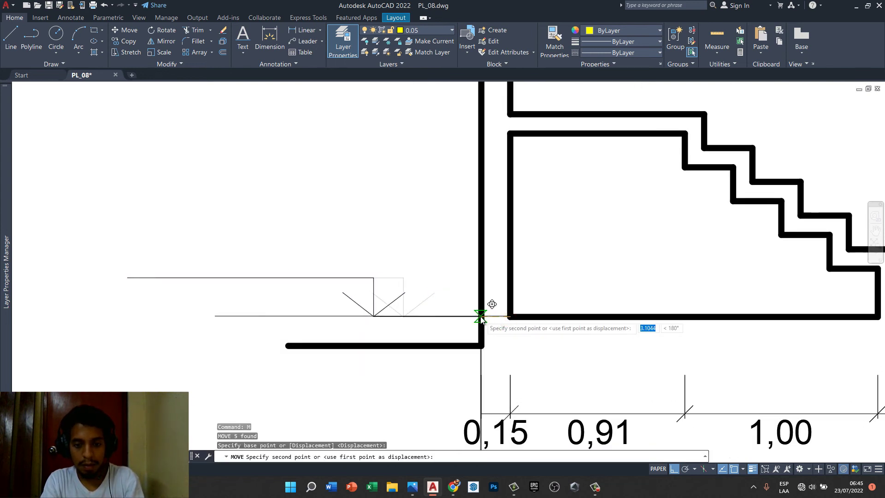
pyautogui.press('Escape')
# - Give the marker's horizontal line the JIS_02_1.0 dashed linetype
pyautogui.click(456, 316)
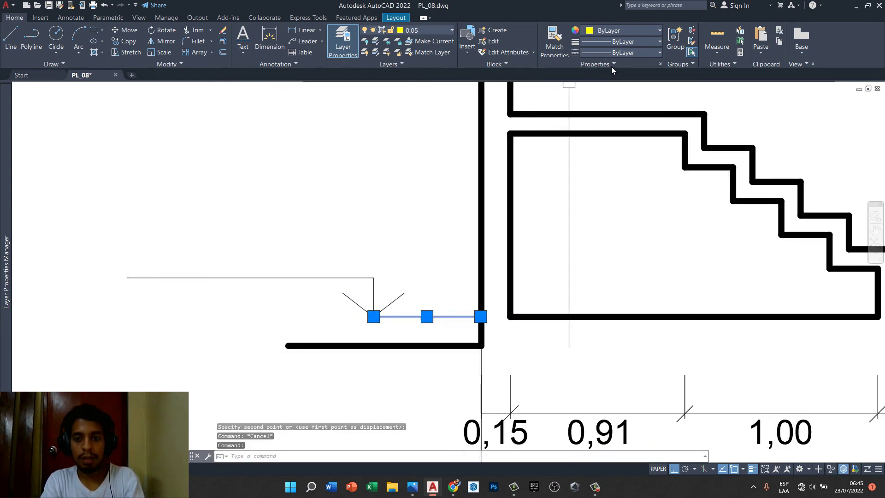
pyautogui.click(618, 53)
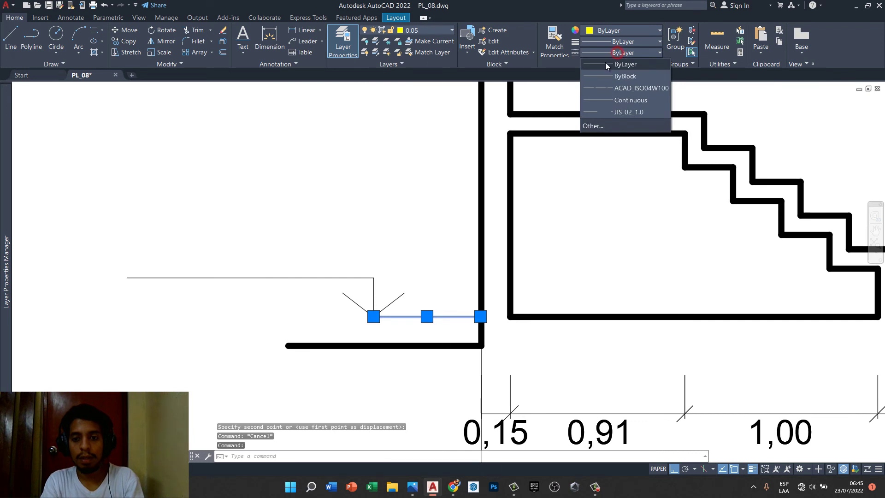
pyautogui.click(605, 112)
pyautogui.scroll(-4, 517, 232)
pyautogui.press('Escape')
pyautogui.scroll(-2, 492, 260)
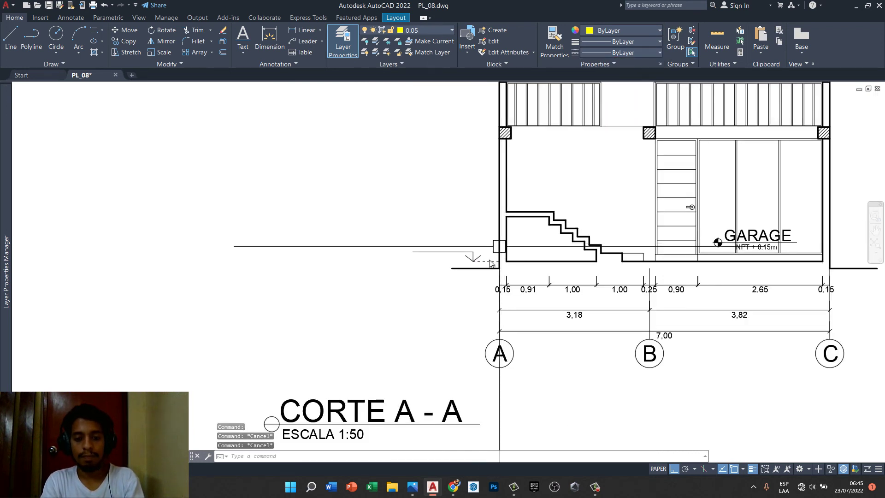
pyautogui.scroll(4, 492, 263)
# - Set the dashed line's linetype scale to 2 in Properties
pyautogui.write('r')
pyautogui.press('Return')
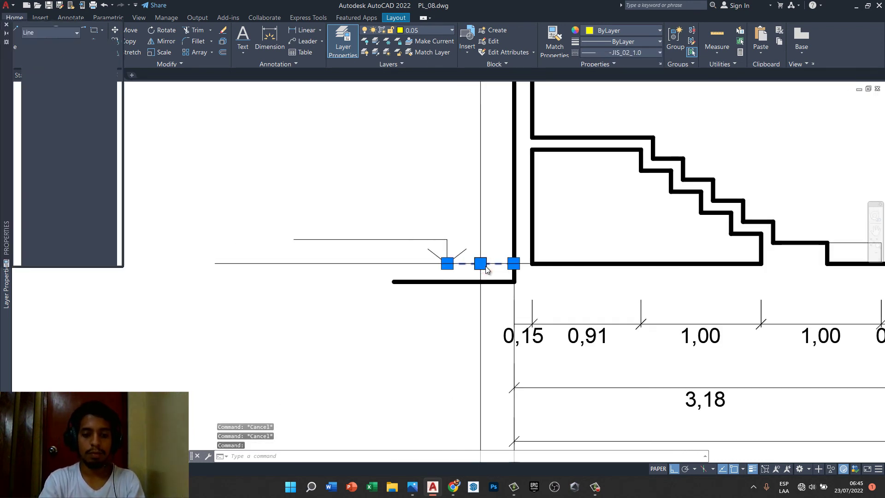
pyautogui.click(78, 89)
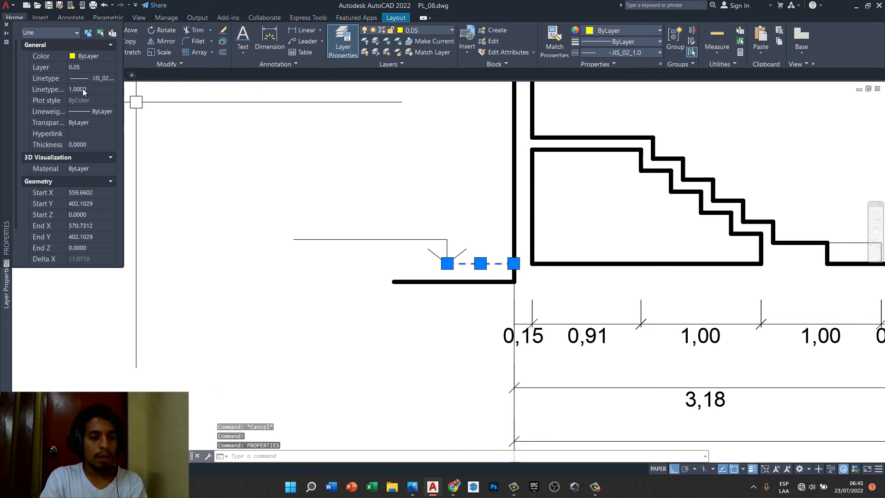
pyautogui.write('2')
pyautogui.press('Return')
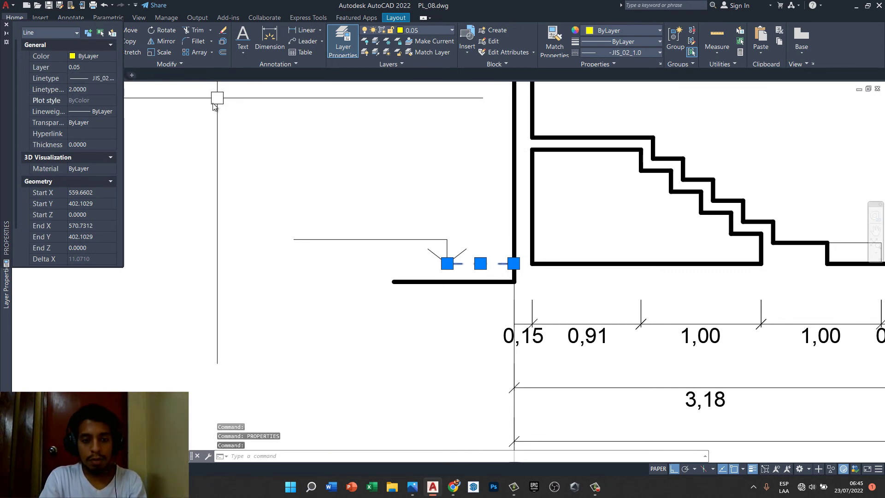
pyautogui.click(211, 103)
pyautogui.press('Escape')
pyautogui.press('Escape')
pyautogui.press('Escape')
pyautogui.scroll(-2, 209, 105)
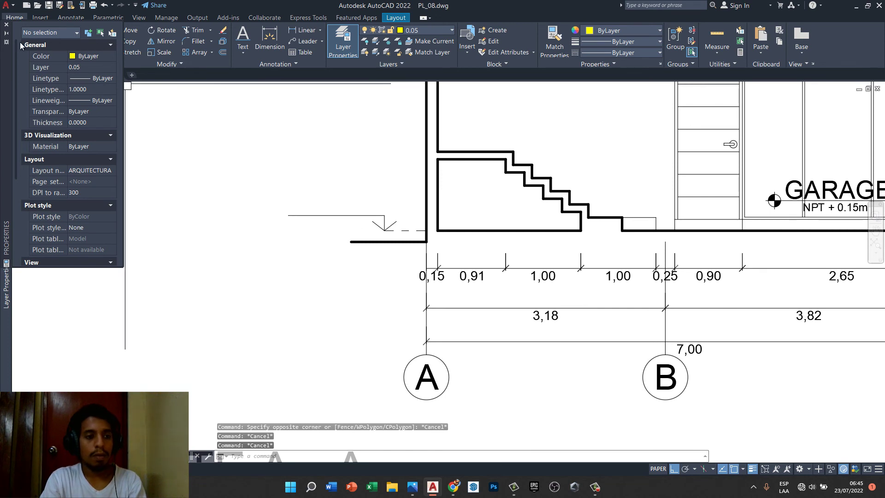
pyautogui.click(7, 24)
# - Copy the NPT + 0.15m level text above the new level marker
pyautogui.scroll(-4, 347, 186)
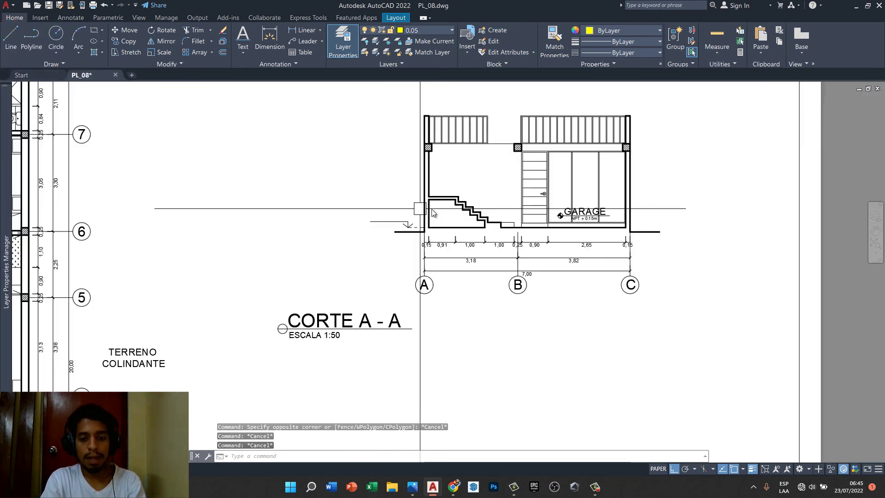
pyautogui.scroll(4, 665, 250)
pyautogui.click(665, 257)
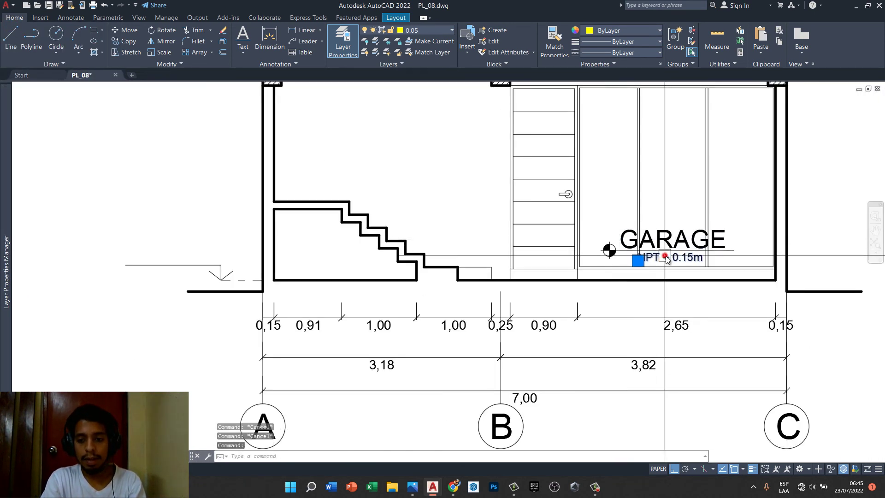
pyautogui.write('o')
pyautogui.press('Return')
pyautogui.click(733, 279)
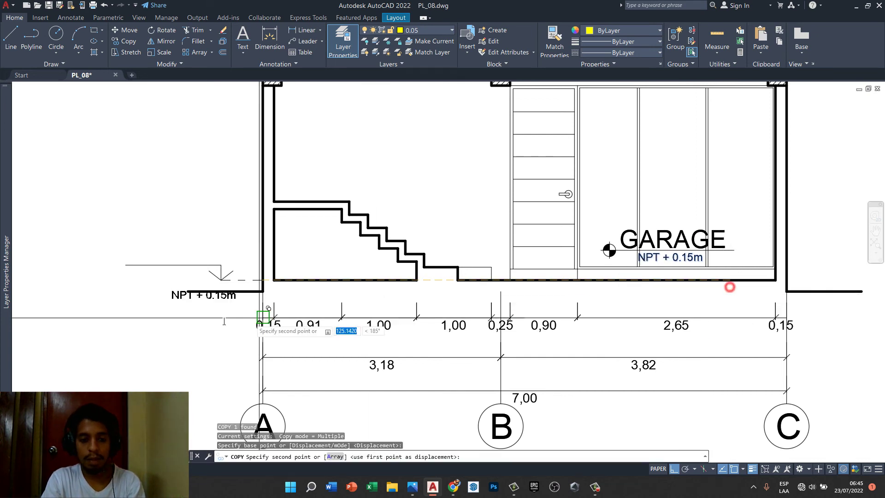
pyautogui.scroll(4, 175, 324)
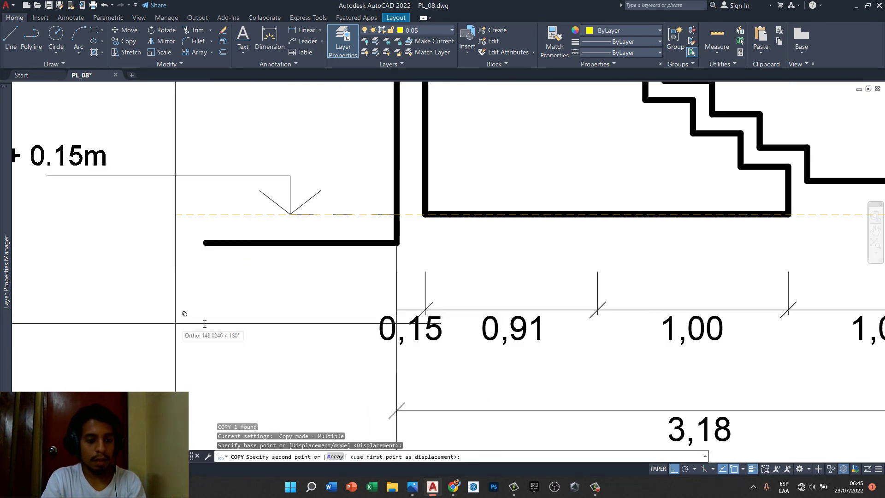
pyautogui.click(314, 308)
pyautogui.press('Escape')
pyautogui.press('Escape')
pyautogui.press('Escape')
# - Copy the NPT level mark from the stair corner up to the roof line
pyautogui.scroll(-3, 315, 308)
pyautogui.scroll(2, 306, 237)
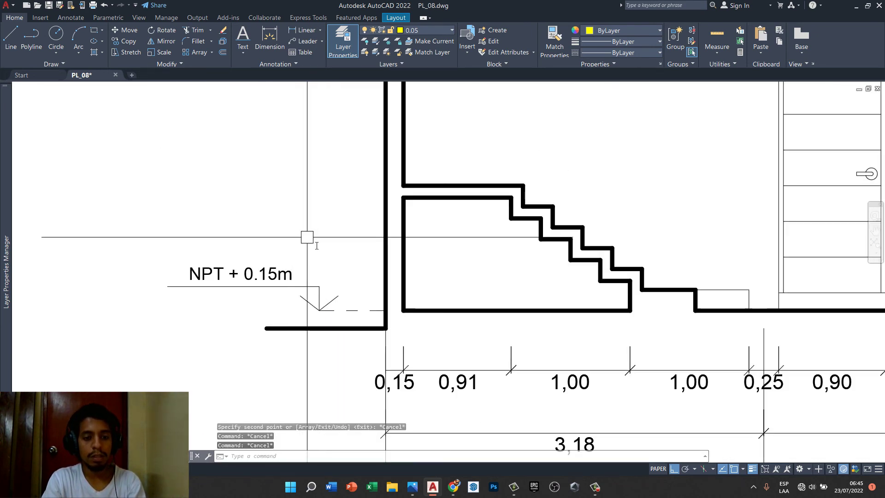
pyautogui.scroll(1, 351, 248)
pyautogui.click(351, 248)
pyautogui.click(235, 320)
pyautogui.scroll(-2, 319, 307)
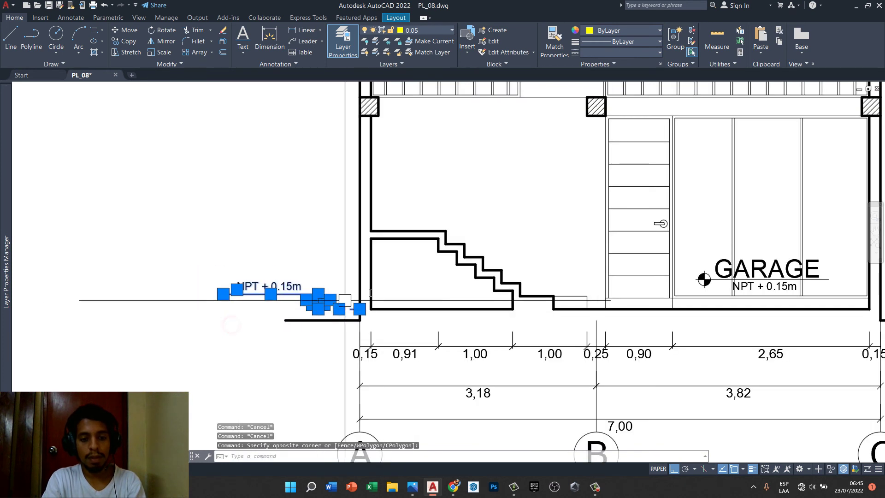
pyautogui.write('o')
pyautogui.press('Return')
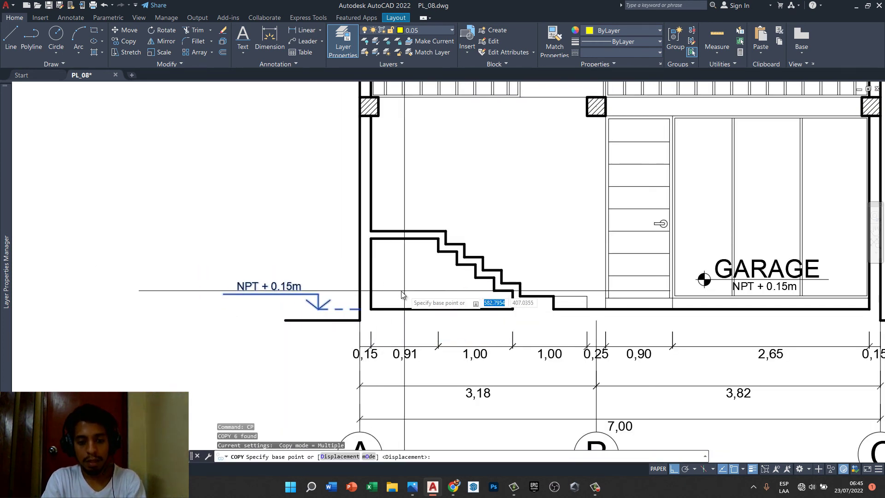
pyautogui.click(381, 308)
pyautogui.moveTo(382, 315); pyautogui.dragTo(383, 369, button='middle')
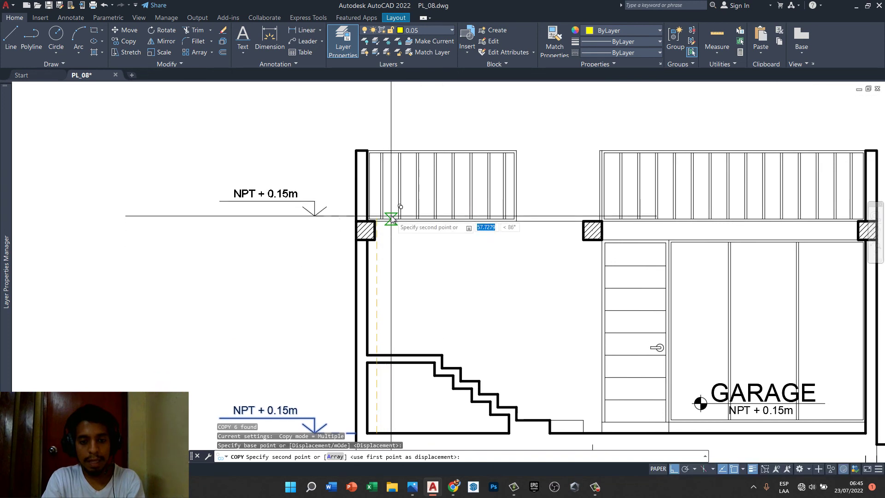
pyautogui.scroll(-4, 428, 192)
pyautogui.scroll(6, 415, 203)
pyautogui.scroll(2, 405, 212)
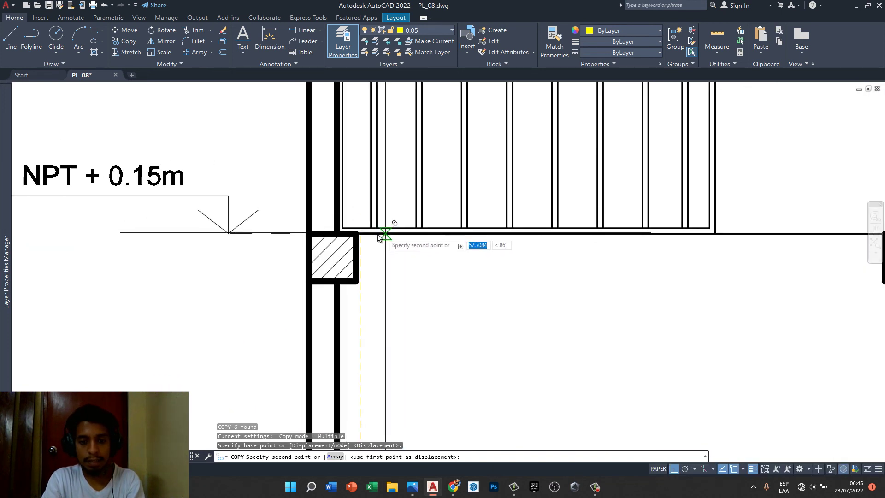
pyautogui.click(367, 216)
pyautogui.press('Escape')
pyautogui.scroll(-4, 250, 194)
pyautogui.scroll(3, 250, 193)
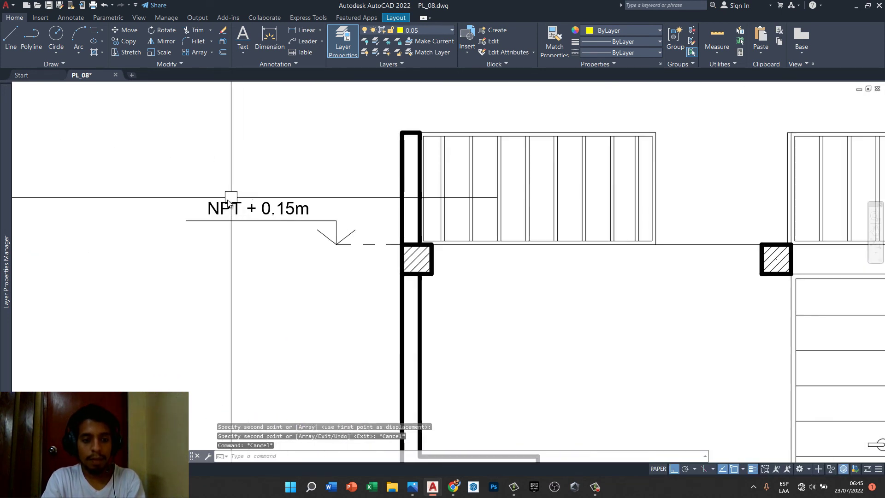
# - Change the copied label to NTT + 0.15m and regenerate the drawing
pyautogui.doubleClick(227, 201)
pyautogui.press('BackSpace')
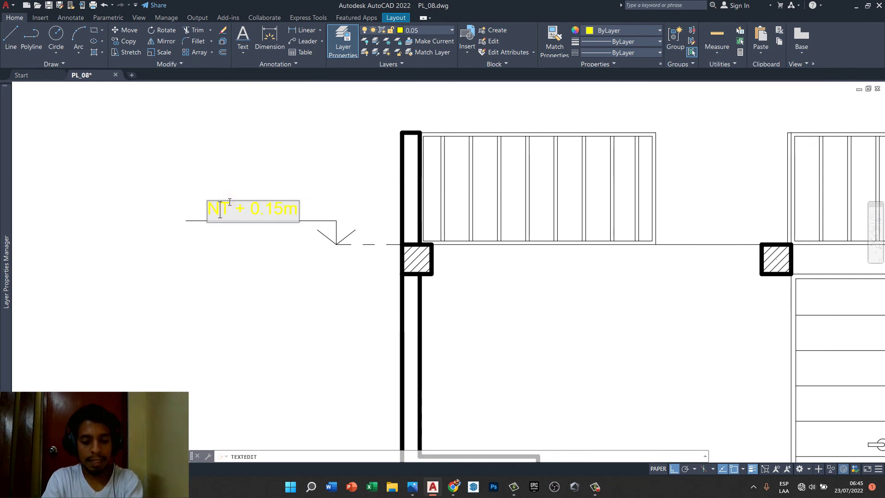
pyautogui.write('T')
pyautogui.click(229, 176)
pyautogui.press('Escape')
pyautogui.write('RE')
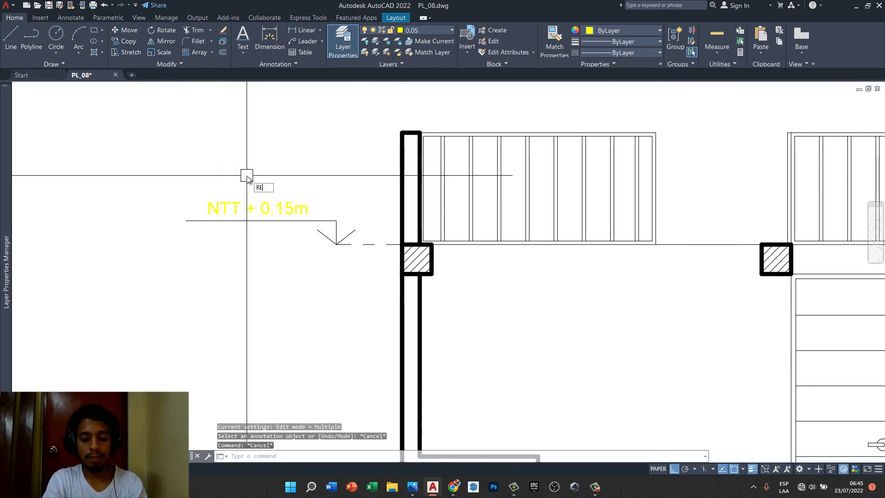
pyautogui.write('GEN')
pyautogui.press('Return')
pyautogui.scroll(-1, 286, 154)
pyautogui.scroll(-5, 318, 184)
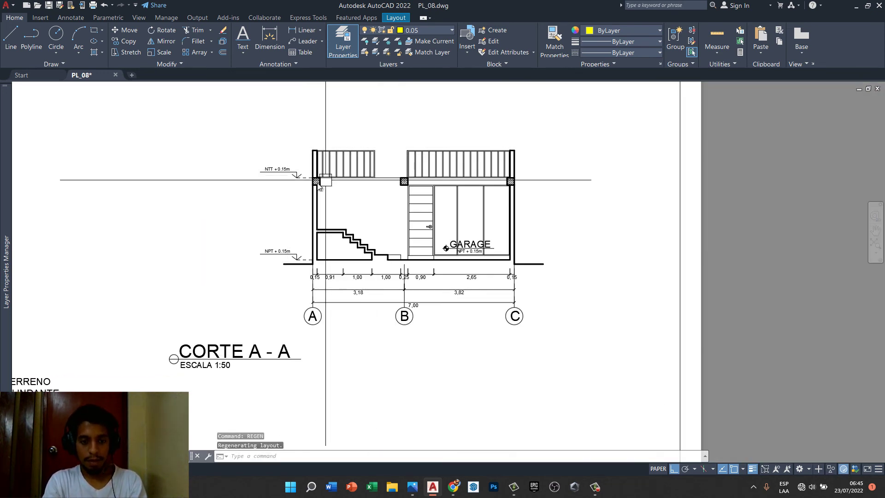
pyautogui.scroll(2, 318, 185)
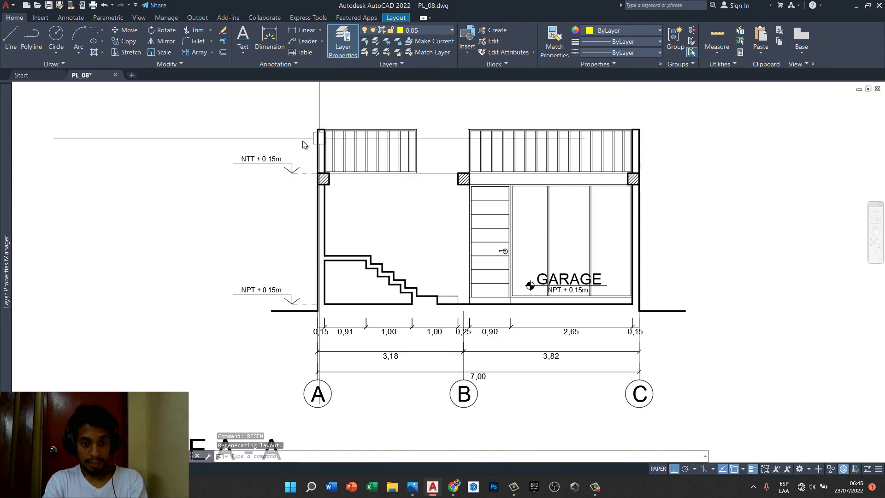
# - Copy both level marks beside the elevation
pyautogui.click(302, 141)
pyautogui.click(193, 306)
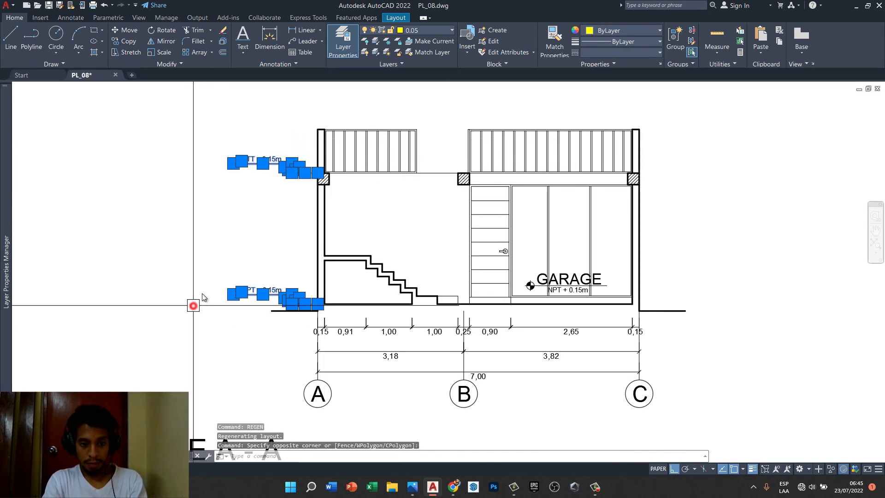
pyautogui.write('cp')
pyautogui.press('Return')
pyautogui.scroll(4, 318, 295)
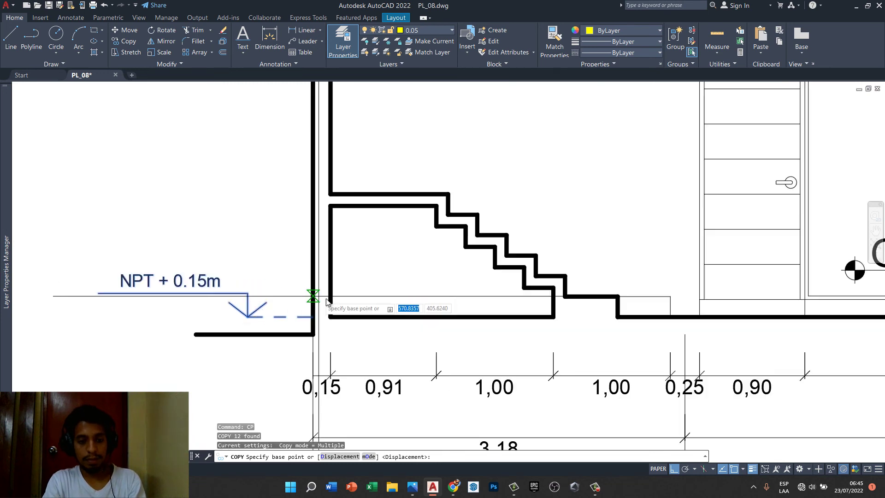
pyautogui.click(314, 335)
pyautogui.scroll(-3, 323, 337)
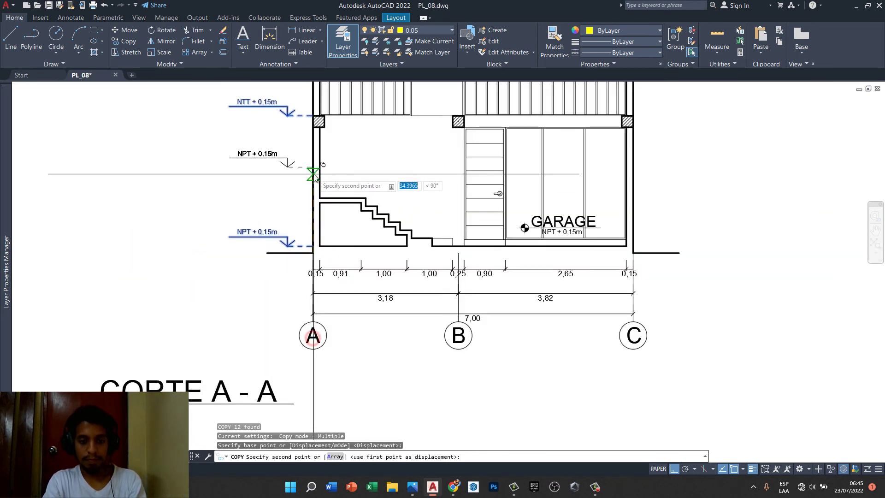
pyautogui.scroll(-3, 322, 341)
pyautogui.scroll(1, 322, 355)
pyautogui.scroll(4, 323, 364)
pyautogui.scroll(5, 305, 383)
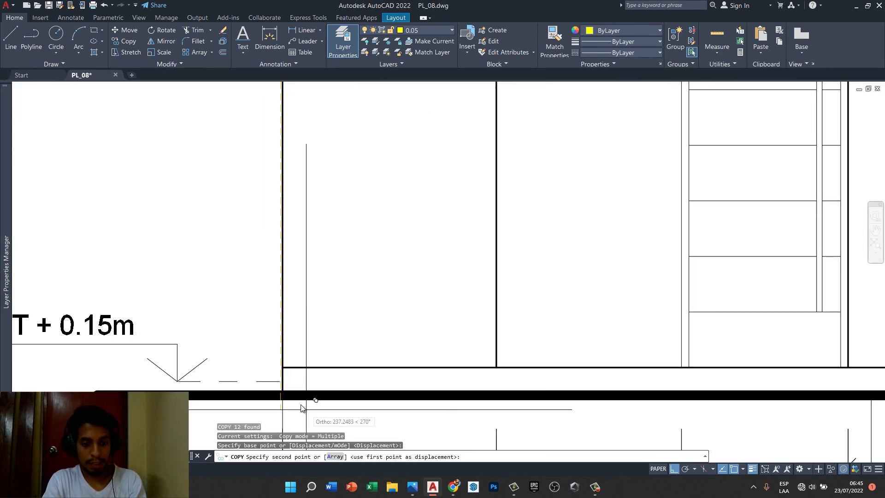
pyautogui.click(292, 387)
pyautogui.scroll(-5, 304, 360)
pyautogui.press('Escape')
pyautogui.press('Escape')
pyautogui.press('Escape')
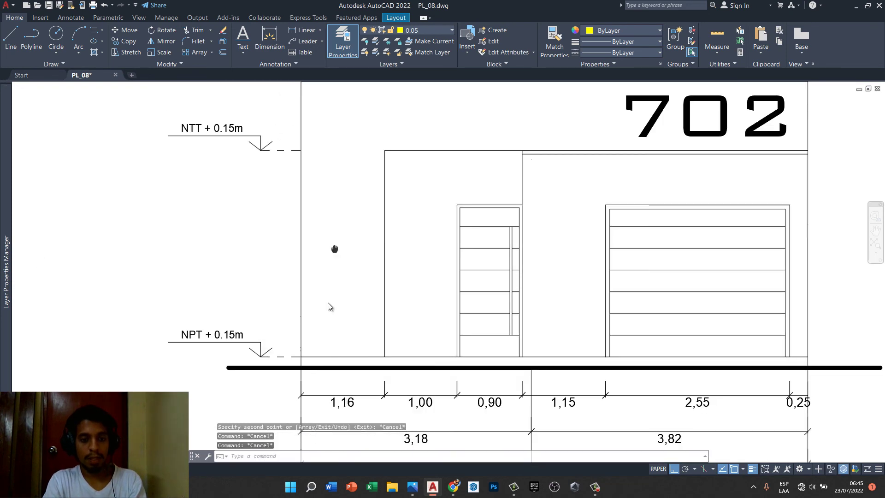
# - Pan back to bring section A-A into view
pyautogui.scroll(2, 313, 286)
pyautogui.scroll(-5, 259, 222)
pyautogui.scroll(2, 303, 306)
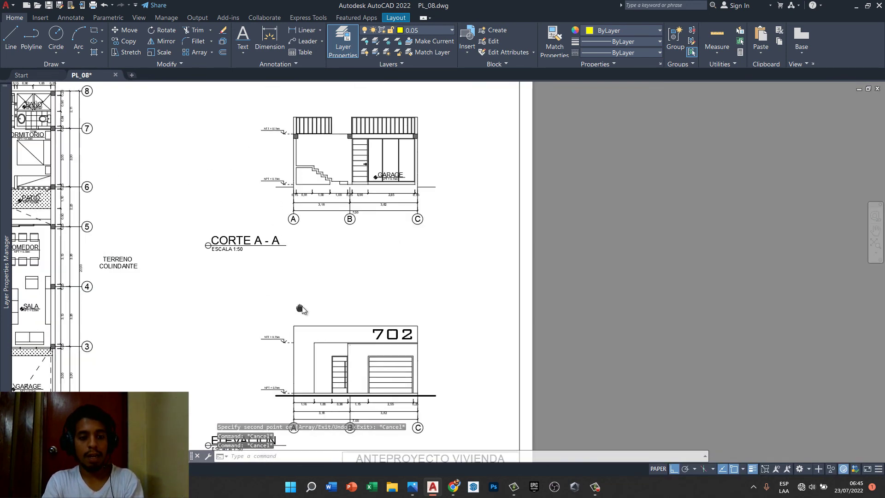
pyautogui.moveTo(302, 277); pyautogui.dragTo(308, 314, button='middle')
pyautogui.scroll(4, 321, 171)
pyautogui.scroll(4, 318, 186)
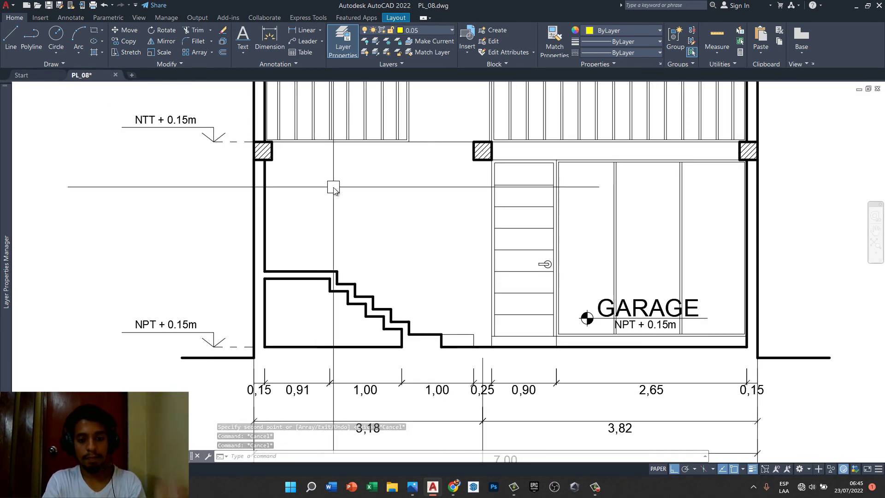
pyautogui.scroll(-2, 332, 192)
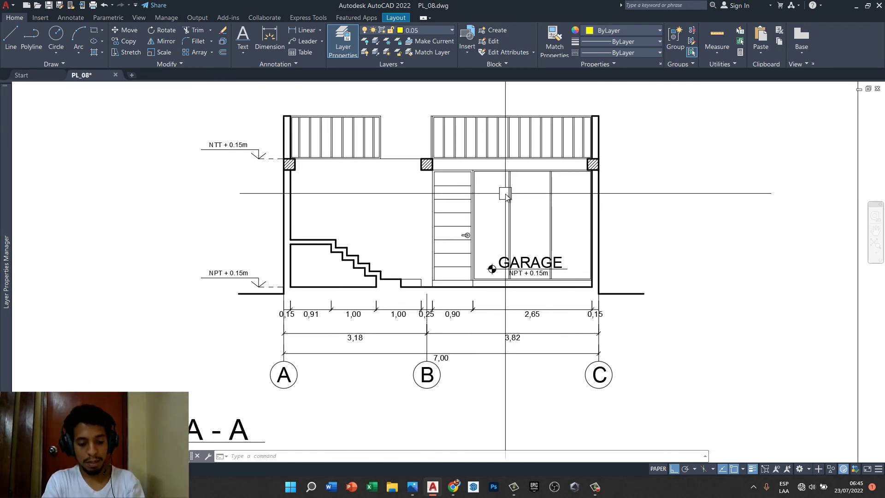
pyautogui.write('ACO')
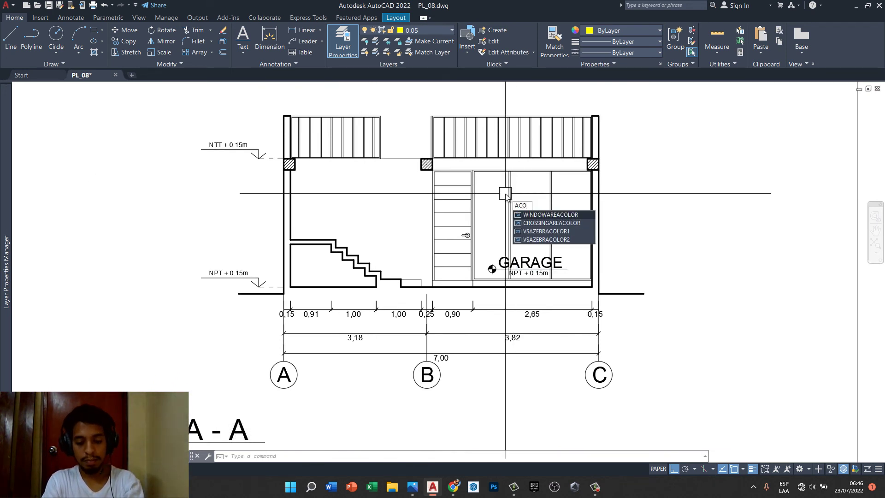
pyautogui.press('Escape')
pyautogui.press('Escape')
pyautogui.press('Escape')
pyautogui.write('LI')
pyautogui.press('Return')
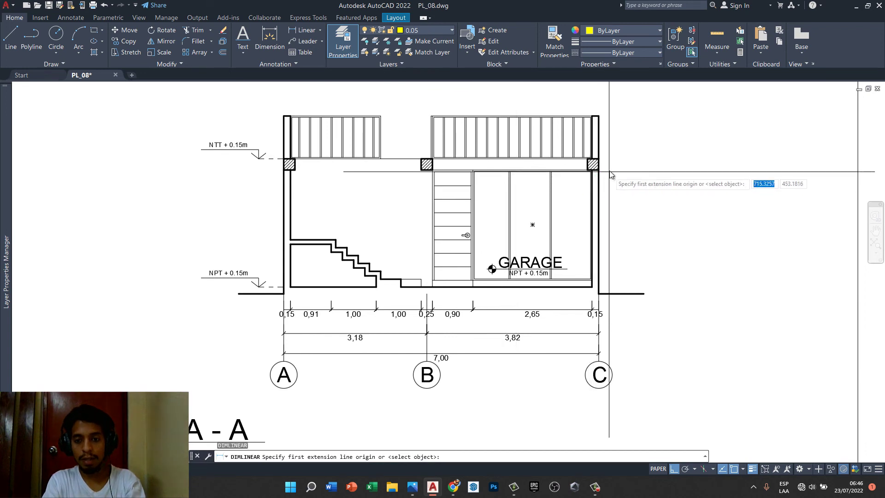
pyautogui.scroll(2, 609, 171)
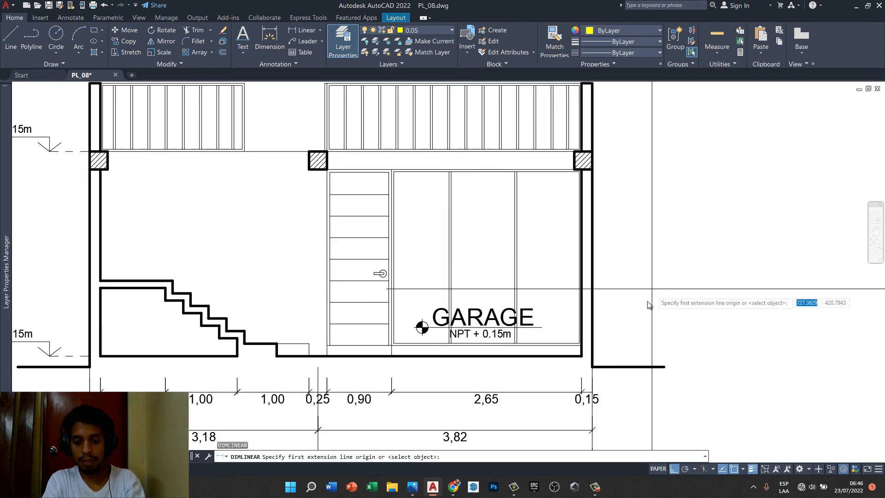
pyautogui.click(595, 369)
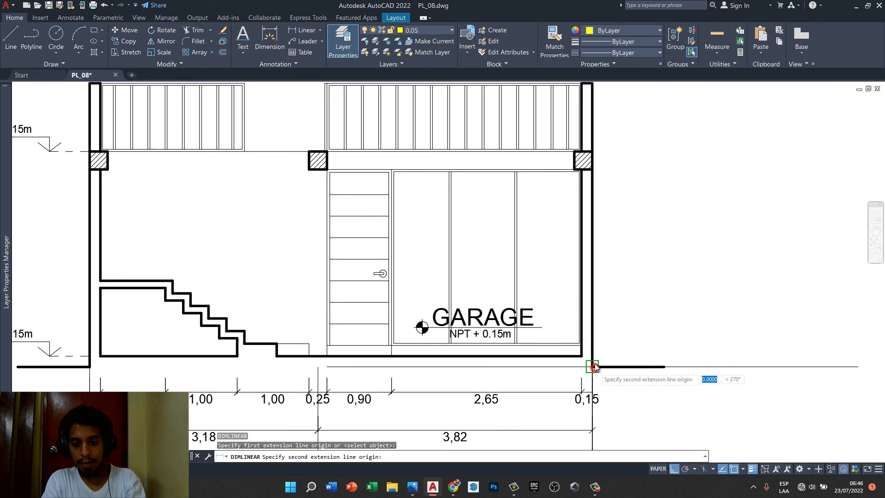
pyautogui.click(590, 172)
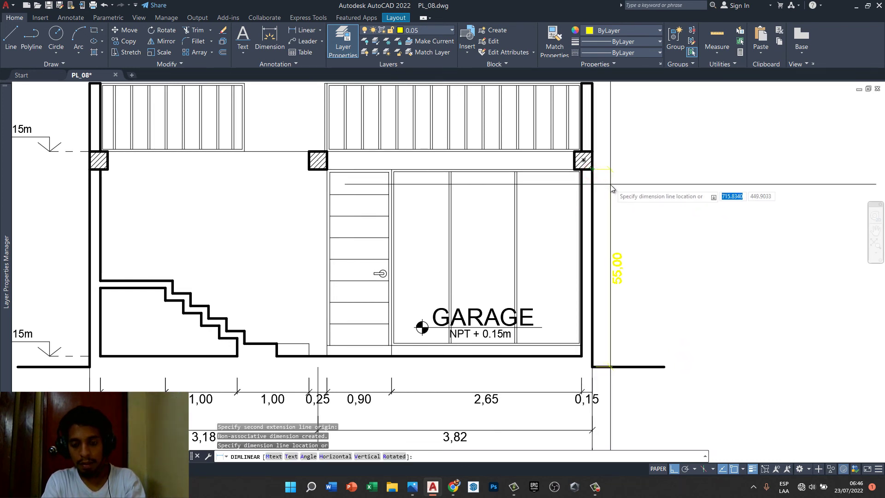
pyautogui.press('Escape')
pyautogui.press('Escape')
pyautogui.press('Escape')
pyautogui.scroll(-2, 537, 199)
pyautogui.scroll(-2, 374, 170)
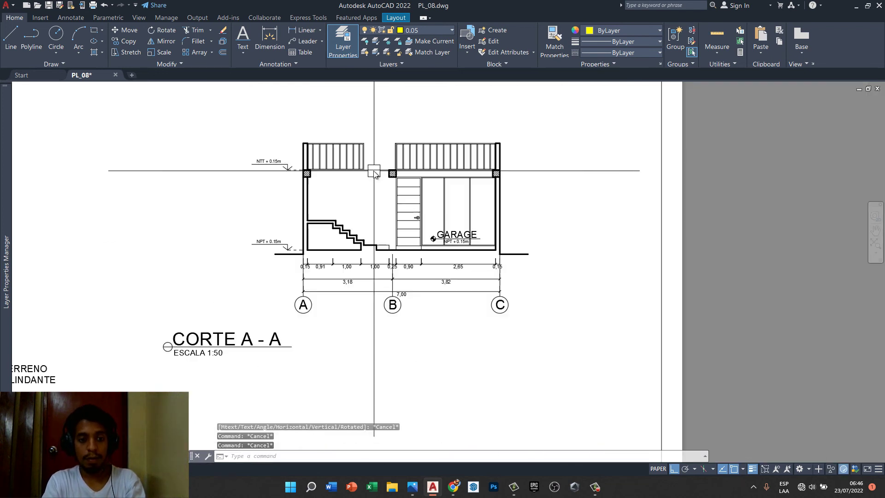
pyautogui.scroll(2, 294, 202)
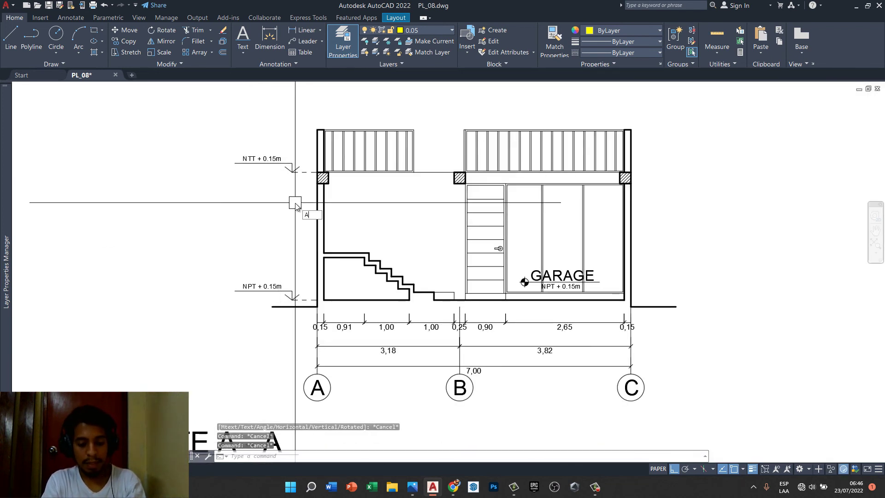
pyautogui.press('Escape')
pyautogui.write('li')
pyautogui.press('Return')
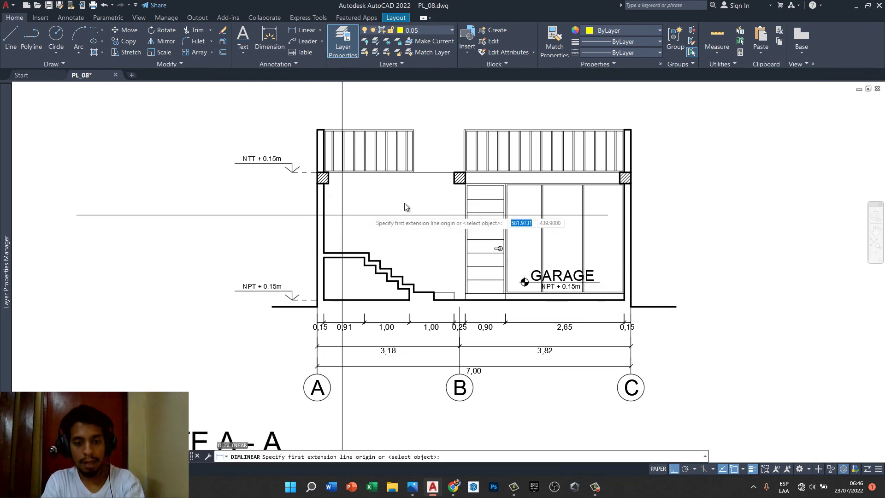
pyautogui.click(443, 174)
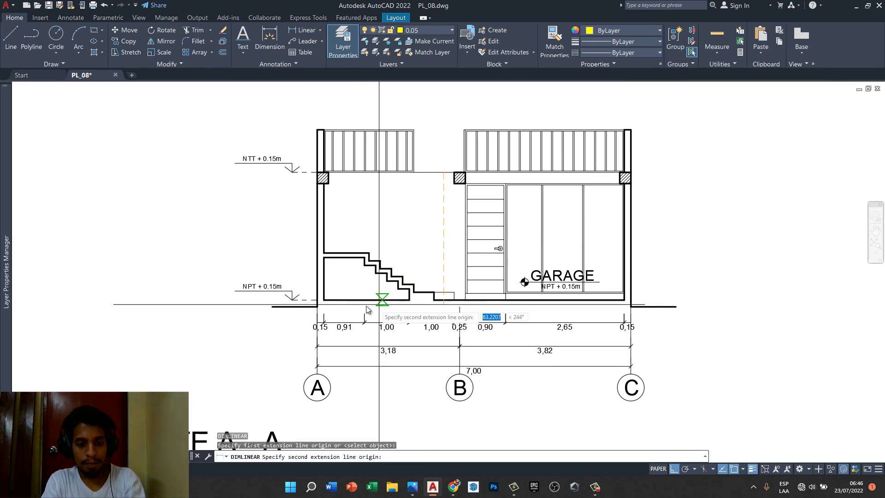
pyautogui.scroll(2, 316, 306)
pyautogui.click(308, 303)
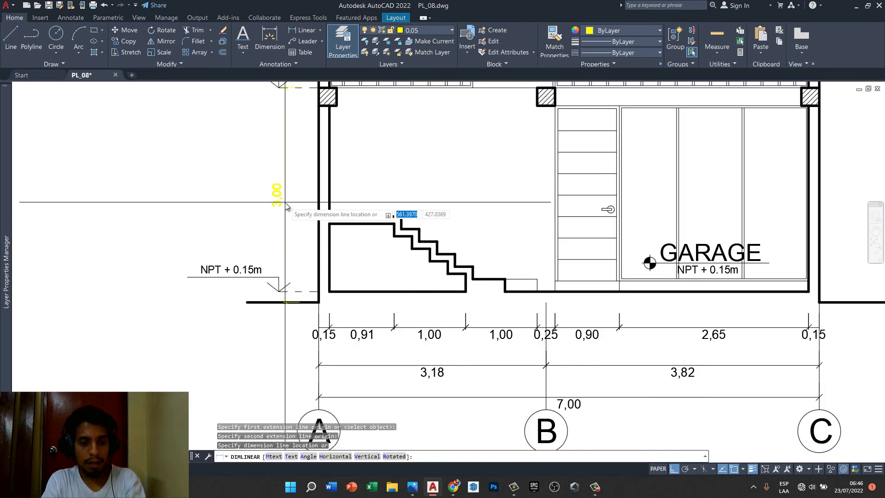
pyautogui.press('Escape')
pyautogui.scroll(-2, 281, 203)
pyautogui.scroll(2, 254, 115)
# - Edit the CORTE A-A section's upper level label to read NTT + 3.00m, then regenerate
pyautogui.click(260, 123)
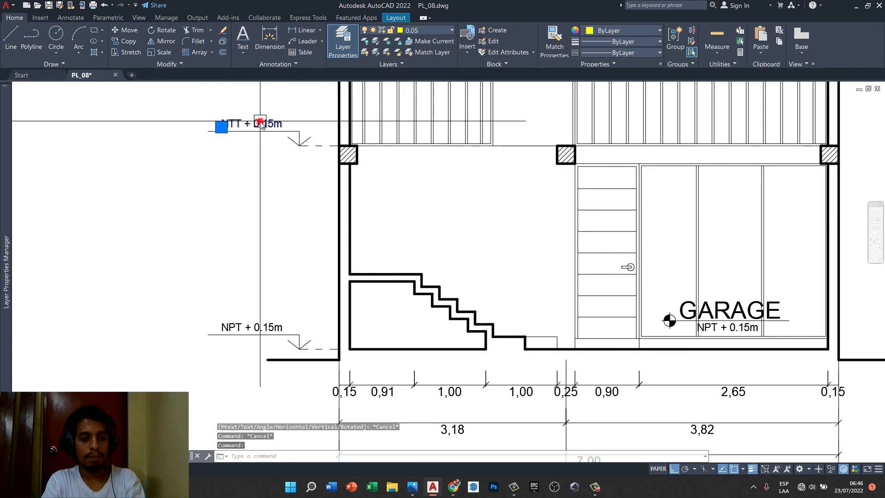
pyautogui.click(256, 123)
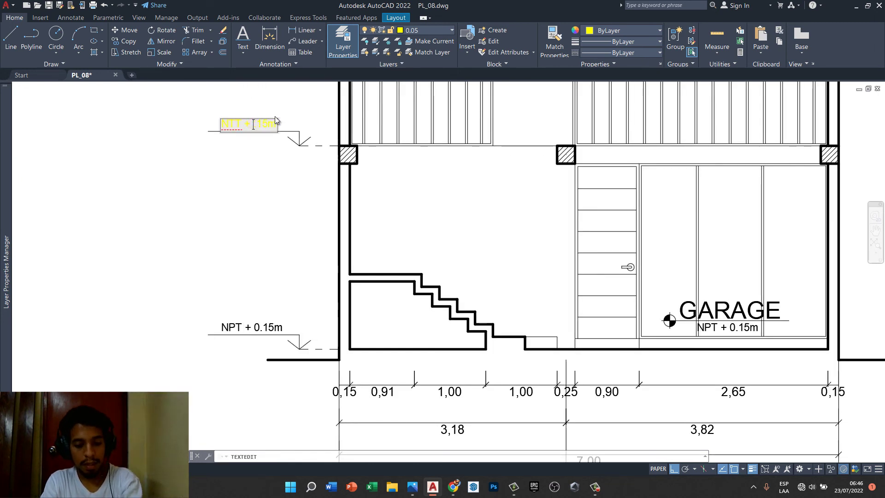
pyautogui.write('3')
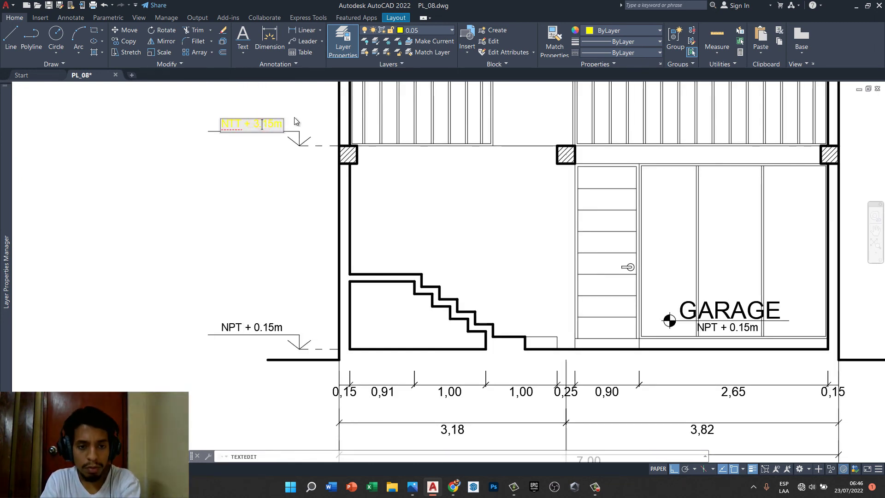
pyautogui.press('BackSpace')
pyautogui.press('BackSpace')
pyautogui.write('00')
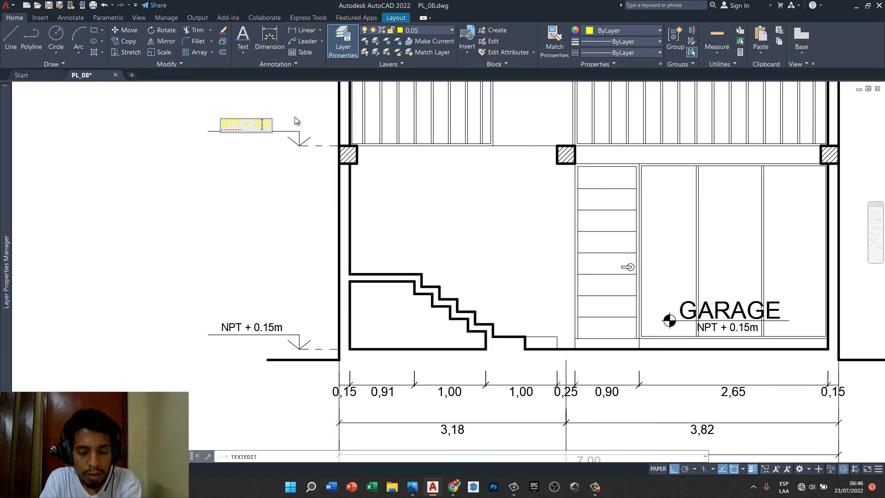
pyautogui.click(292, 104)
pyautogui.press('Escape')
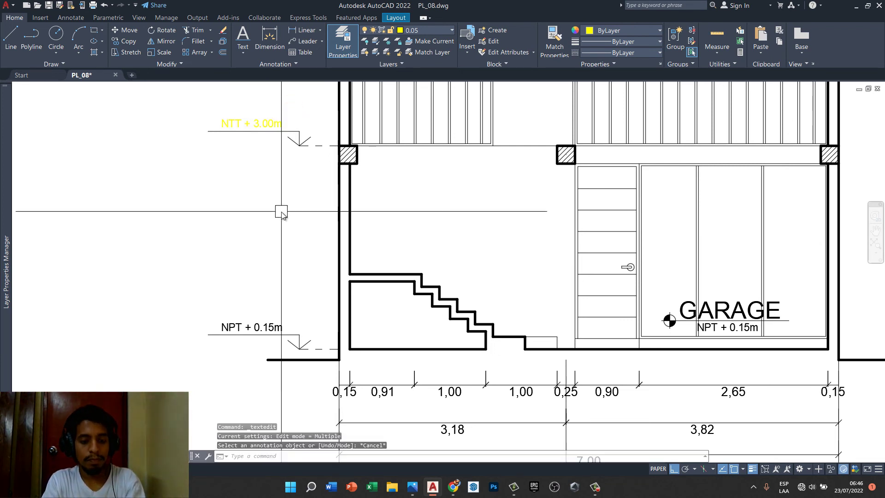
pyautogui.write('REGEN')
pyautogui.press('Return')
pyautogui.scroll(-5, 295, 138)
pyautogui.scroll(3, 297, 198)
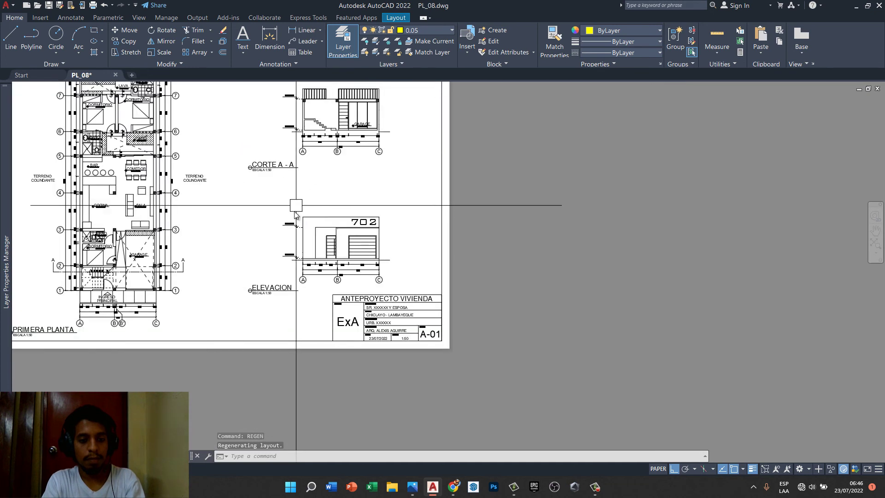
pyautogui.scroll(3, 291, 222)
# - Edit the 702 elevation's upper level label to read NTT + 3.00m, then regenerate
pyautogui.click(292, 262)
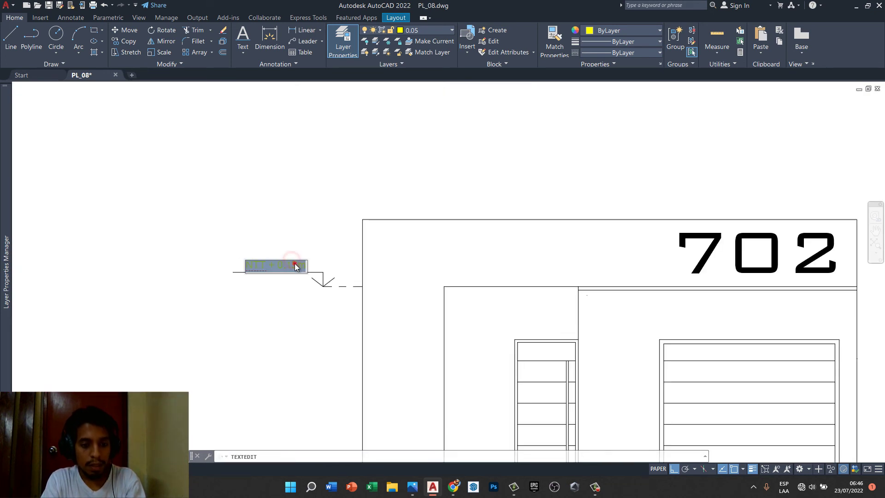
pyautogui.press('BackSpace')
pyautogui.press('BackSpace')
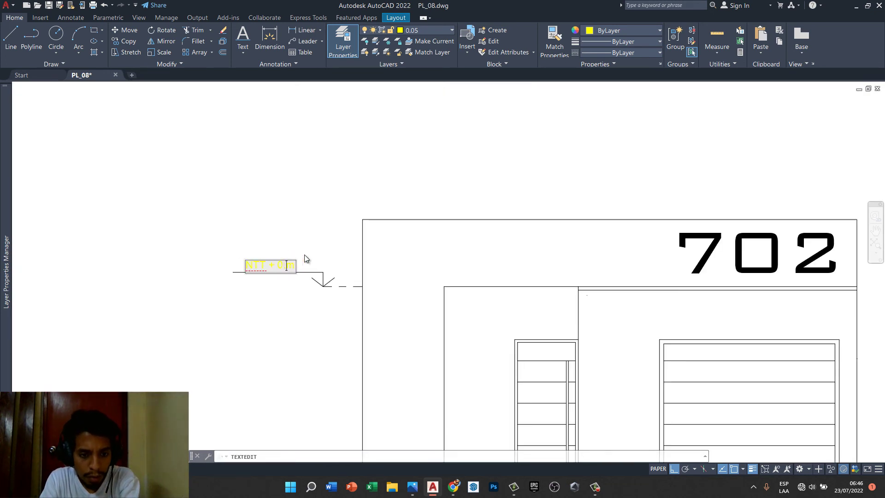
pyautogui.press('BackSpace')
pyautogui.press('BackSpace')
pyautogui.write('.00')
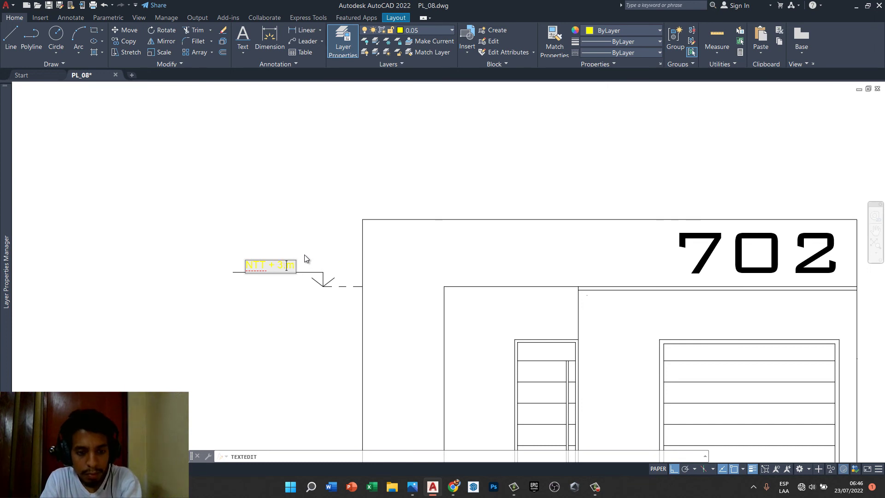
pyautogui.click(304, 255)
pyautogui.press('Escape')
pyautogui.write('REGE')
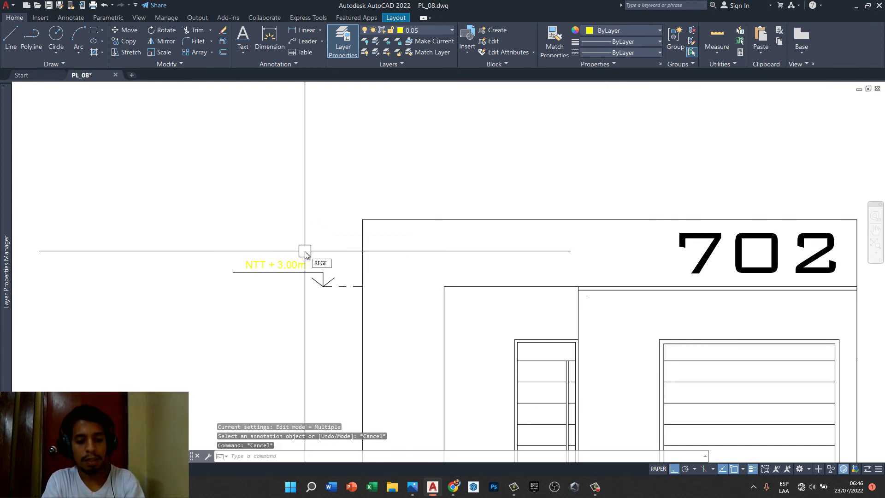
pyautogui.write('N')
pyautogui.press('Return')
pyautogui.scroll(-3, 305, 253)
pyautogui.scroll(-3, 322, 221)
pyautogui.scroll(-2, 383, 177)
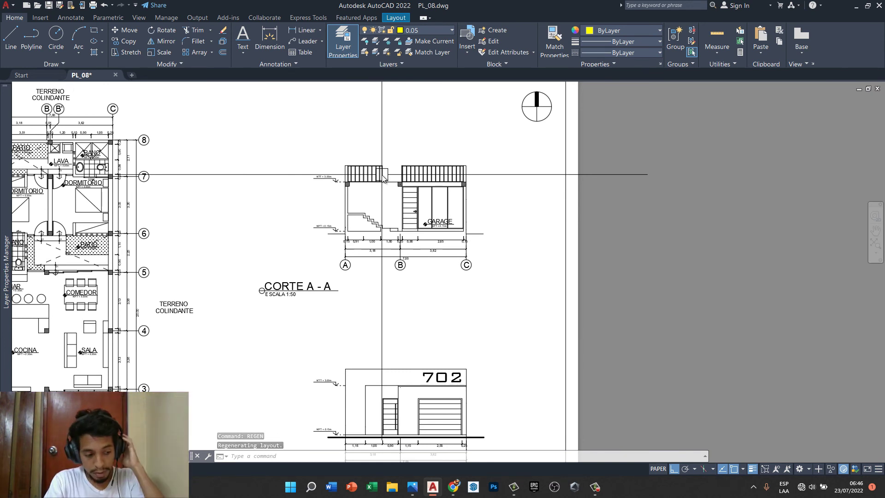
# - Save the PL_08 drawing with the SAVE command
pyautogui.scroll(-2, 415, 241)
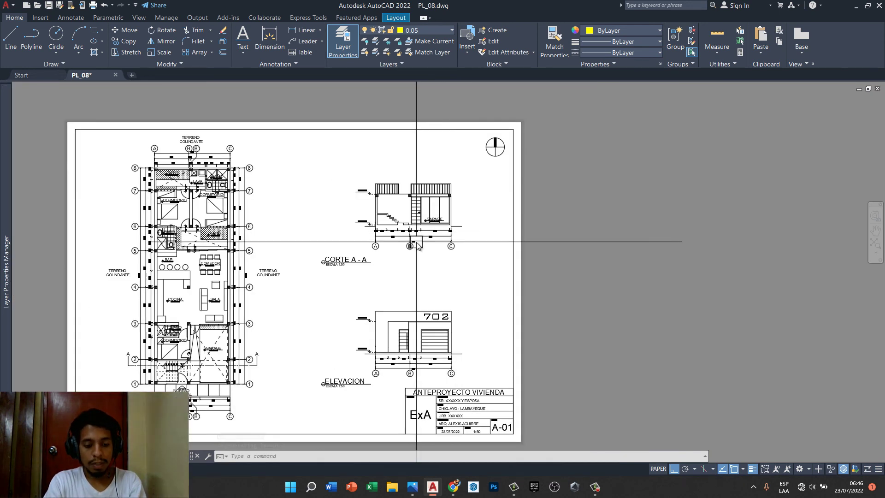
pyautogui.write('QSAVE')
pyautogui.press('Return')
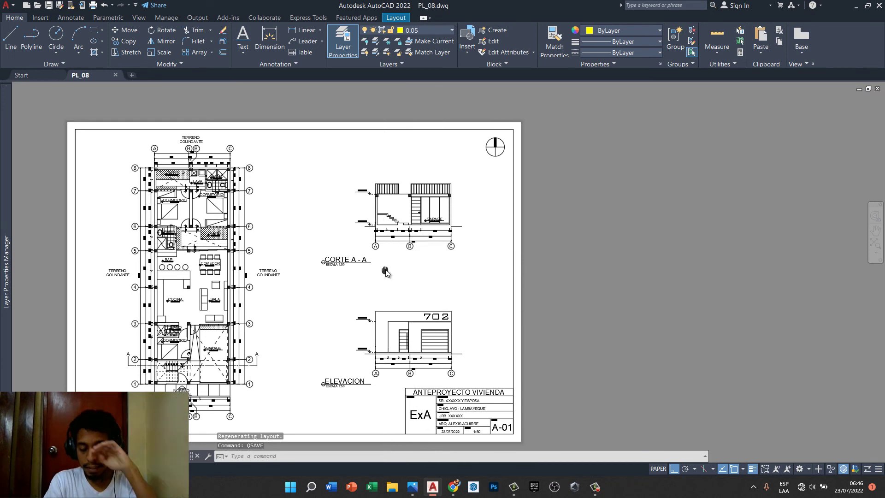
# - Pan and zoom around the sheet to inspect the section and elevation
pyautogui.moveTo(387, 264); pyautogui.dragTo(415, 271, button='middle')
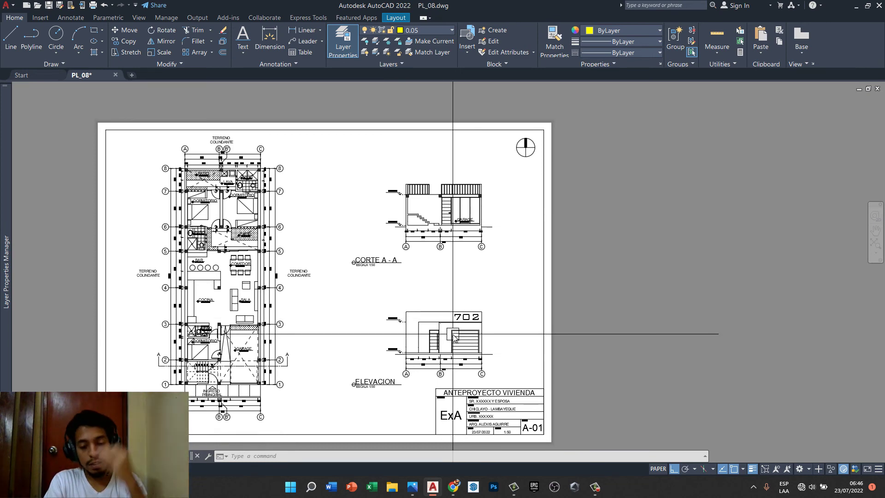
pyautogui.scroll(4, 454, 337)
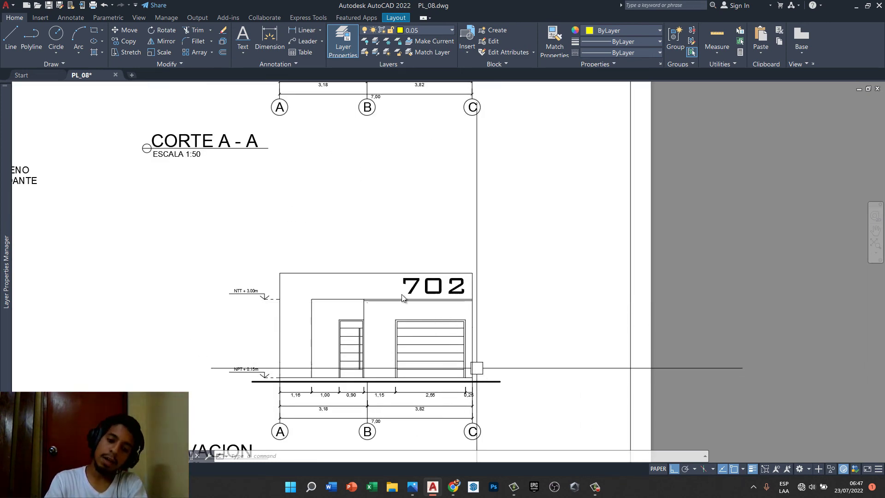
pyautogui.scroll(-2, 410, 286)
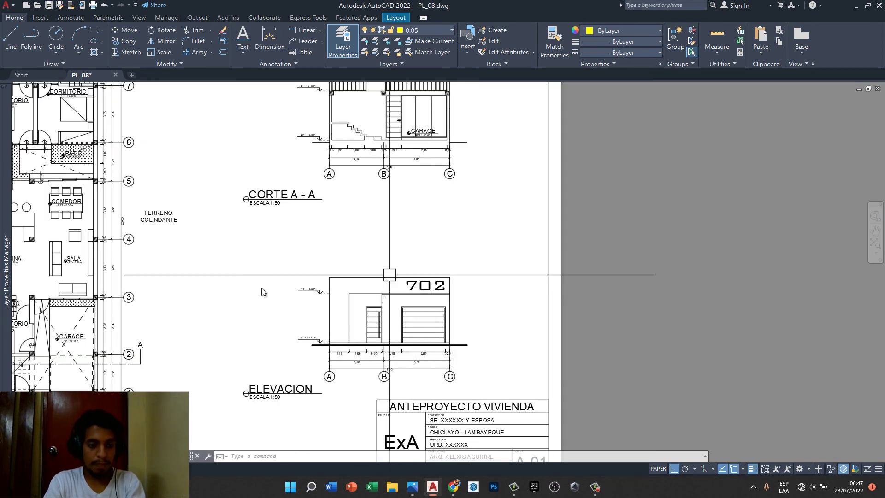
pyautogui.scroll(-4, 253, 291)
pyautogui.moveTo(293, 253); pyautogui.dragTo(312, 257, button='middle')
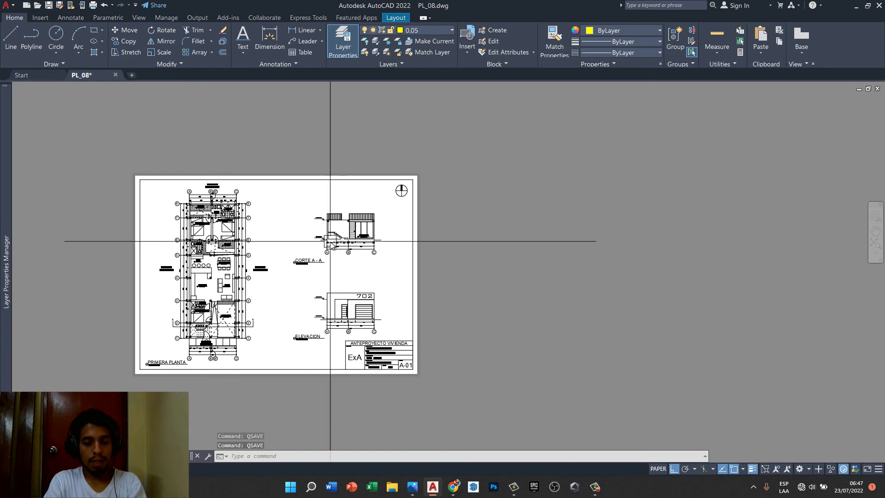
pyautogui.scroll(2, 325, 238)
pyautogui.scroll(2, 341, 233)
pyautogui.scroll(2, 361, 266)
pyautogui.scroll(2, 361, 267)
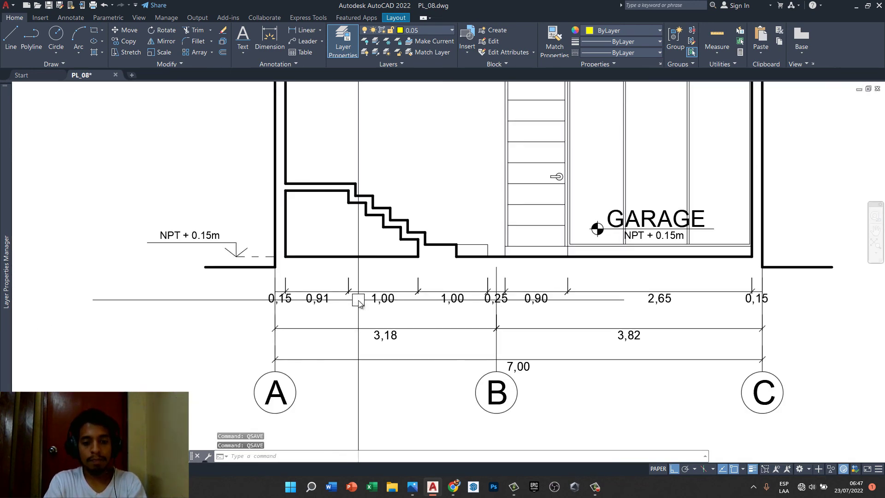
pyautogui.scroll(-1, 381, 296)
pyautogui.scroll(-4, 382, 291)
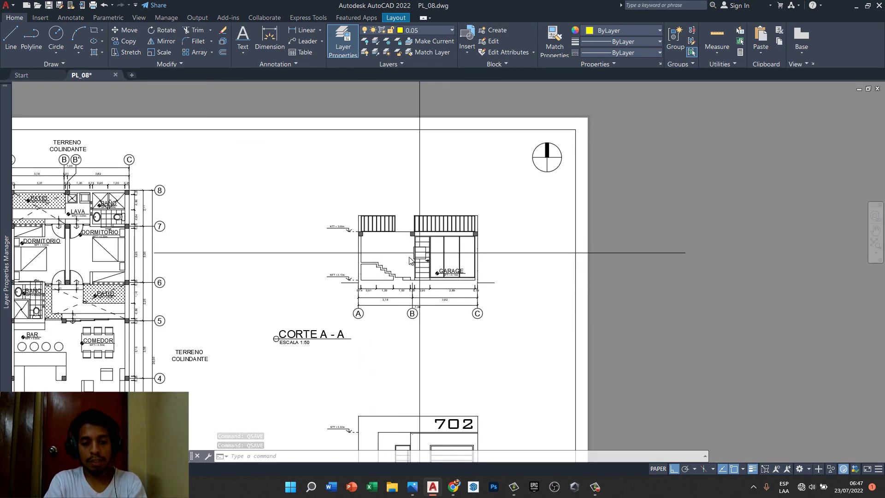
pyautogui.scroll(2, 414, 277)
pyautogui.scroll(-3, 415, 279)
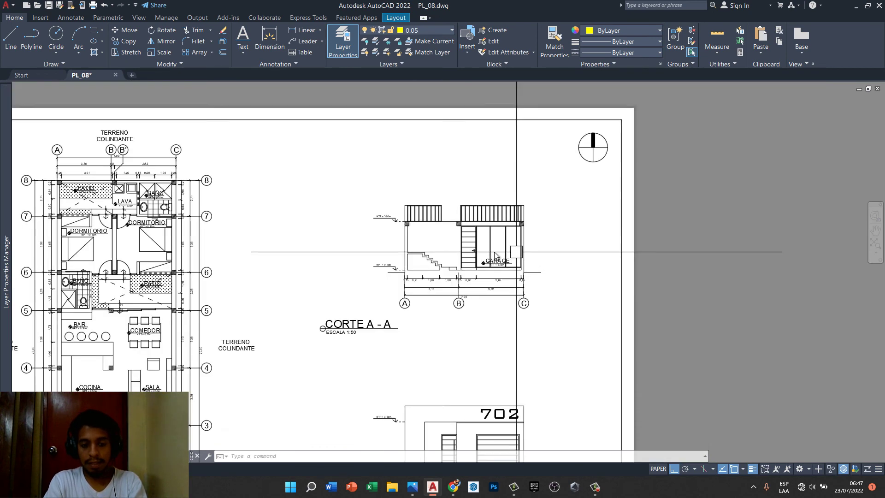
pyautogui.scroll(4, 215, 247)
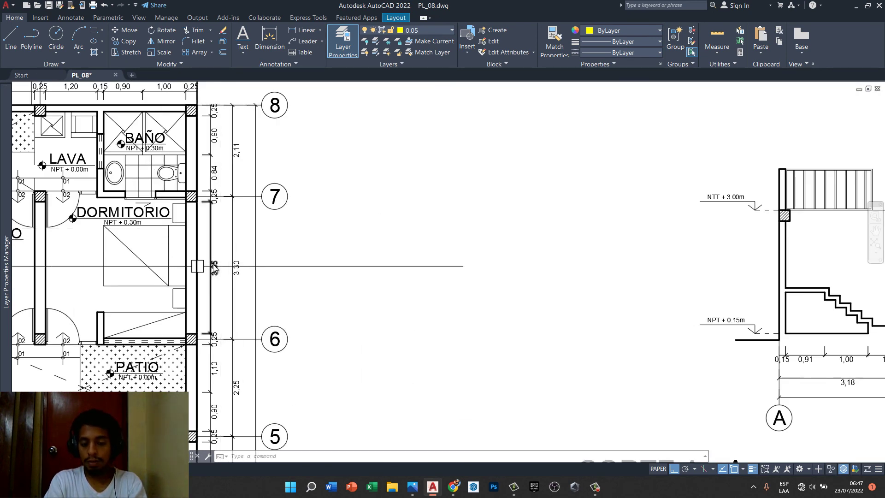
pyautogui.scroll(-4, 213, 264)
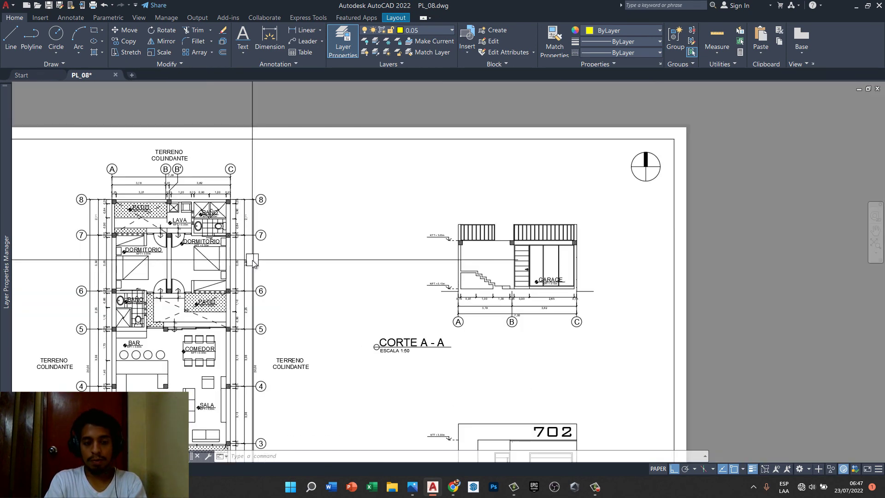
# - Create the 'Copy of ISO-25' dimension style from ISO-25 and make it current
pyautogui.click(275, 64)
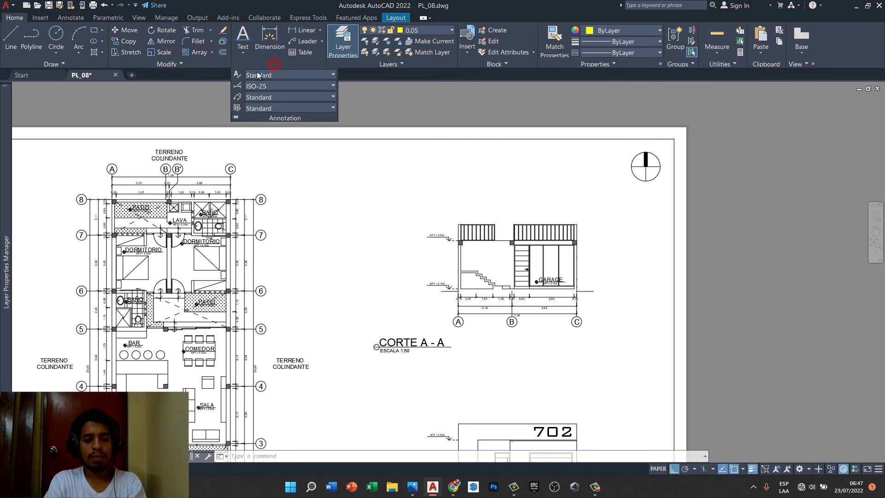
pyautogui.click(237, 88)
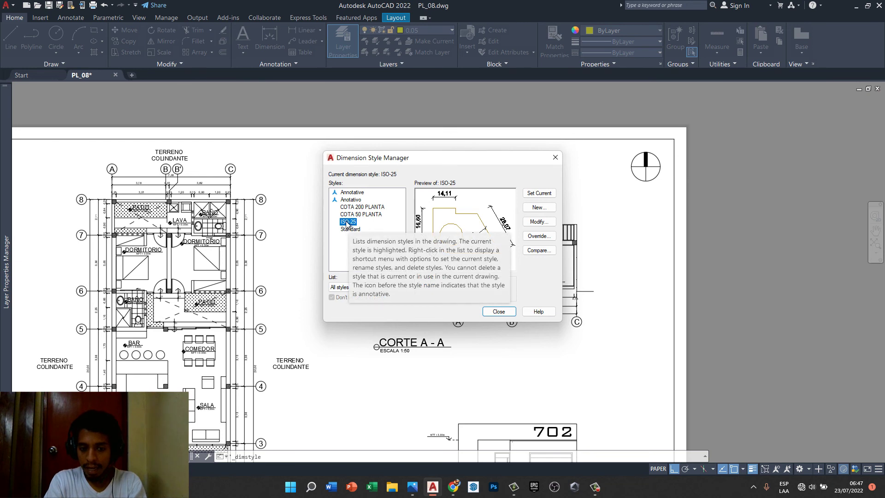
pyautogui.click(545, 213)
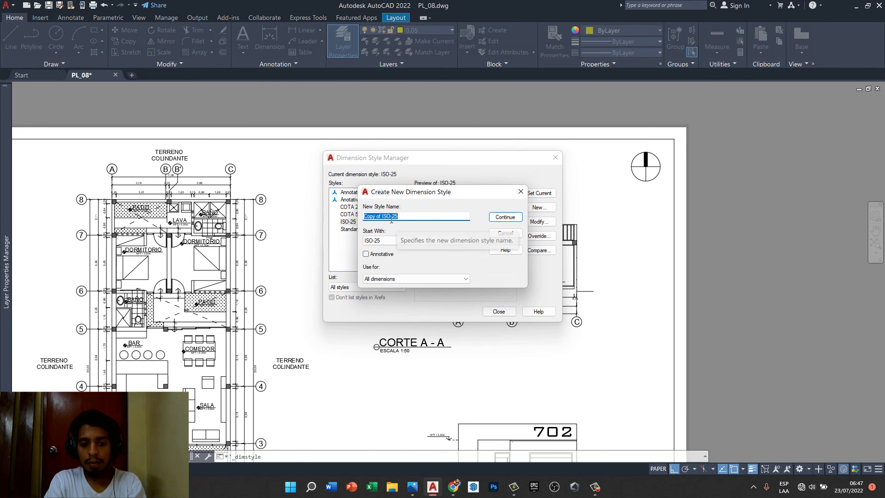
pyautogui.click(513, 223)
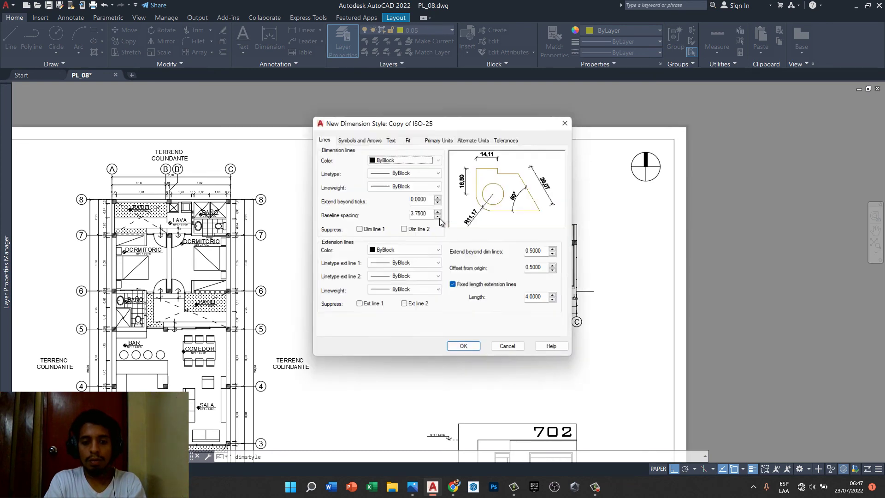
pyautogui.click(391, 141)
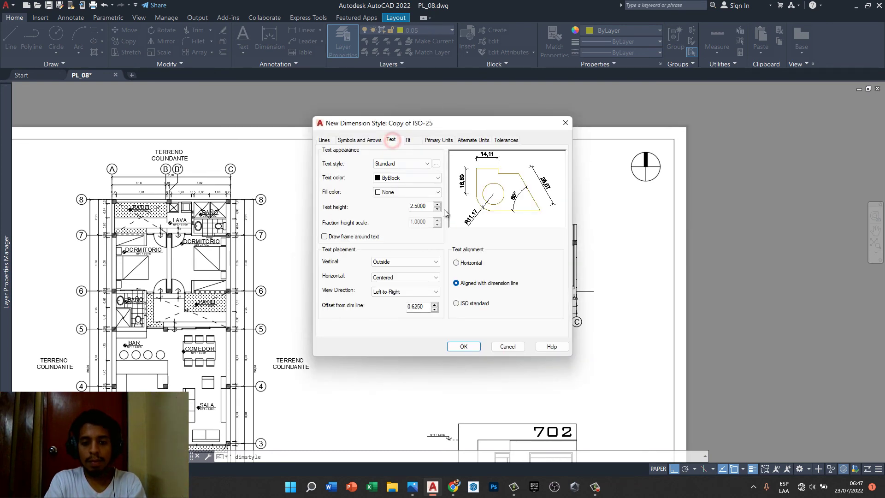
pyautogui.click(464, 346)
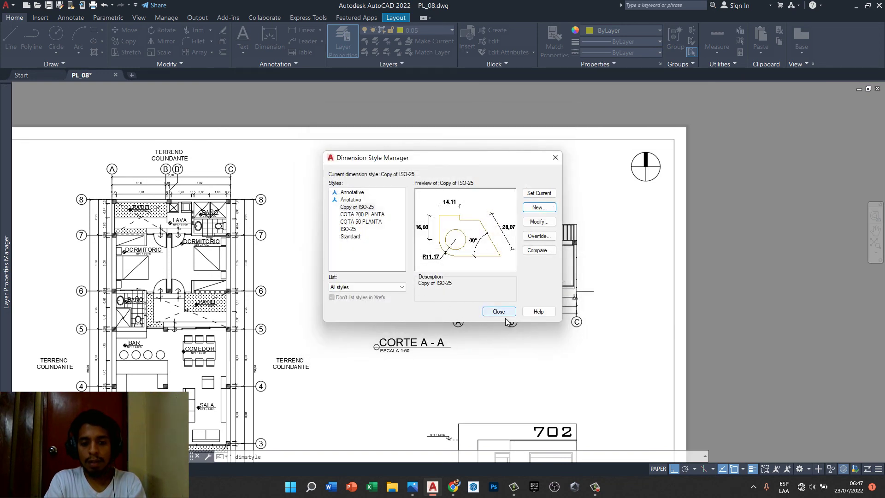
pyautogui.click(502, 313)
# - Check the current annotation styles, then start a linear dimension on the right wall and cancel it
pyautogui.scroll(2, 576, 251)
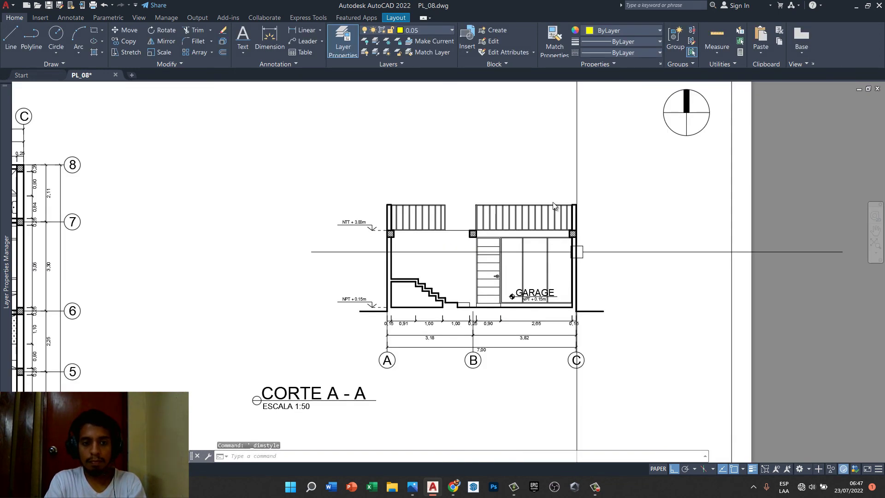
pyautogui.click(278, 65)
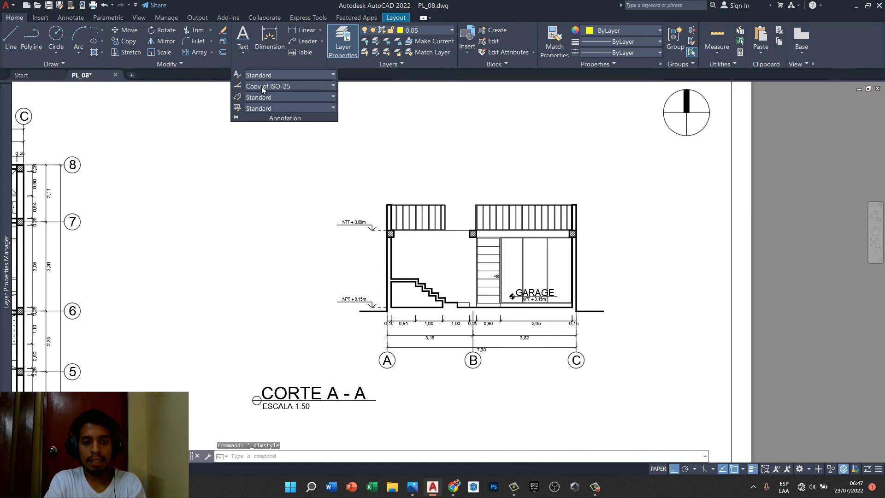
pyautogui.scroll(2, 608, 252)
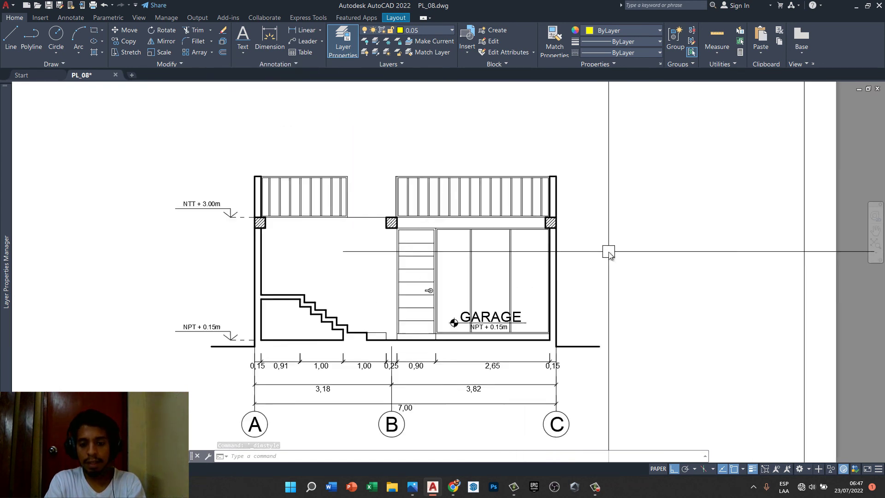
pyautogui.scroll(2, 609, 252)
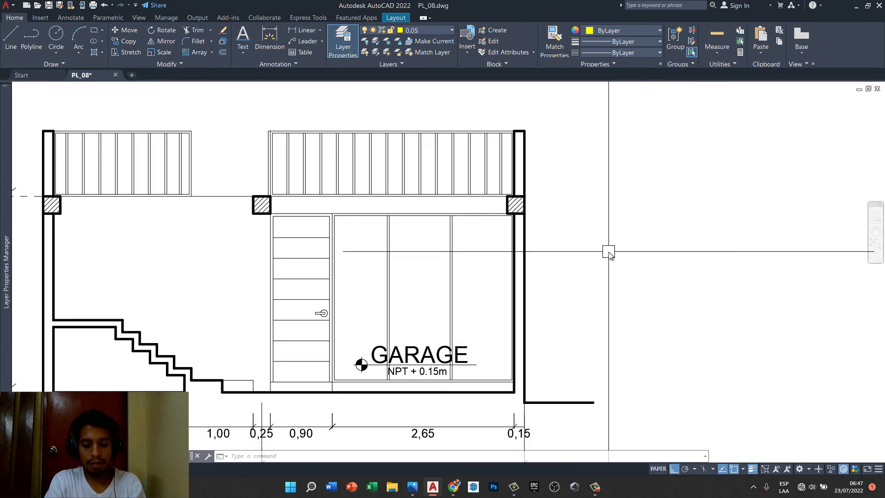
pyautogui.write('DIKU')
pyautogui.press('BackSpace')
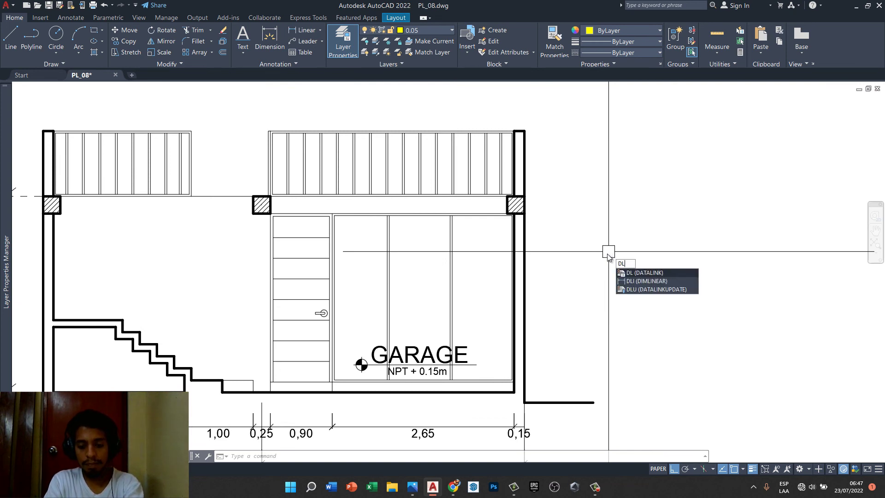
pyautogui.write('I')
pyautogui.press('Return')
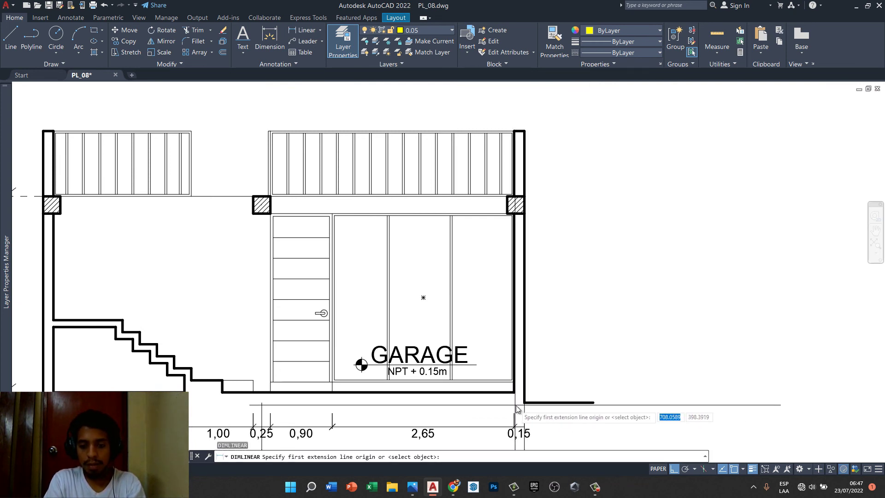
pyautogui.click(523, 429)
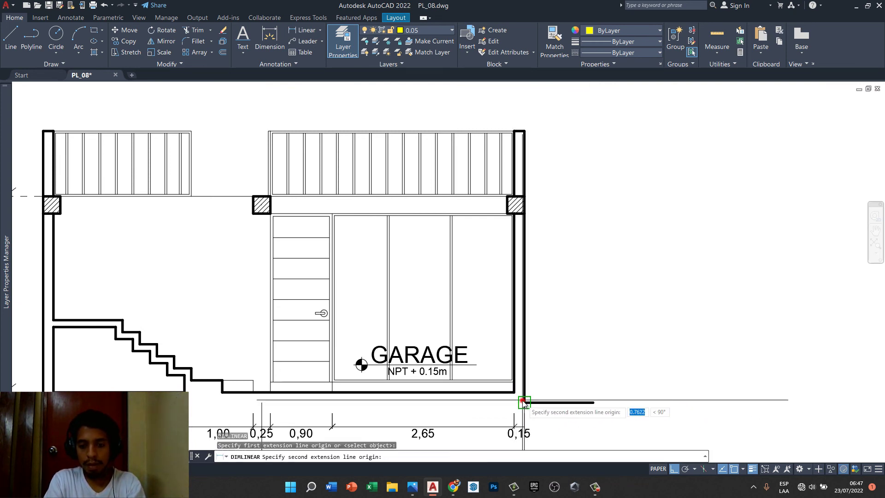
pyautogui.scroll(3, 521, 217)
pyautogui.click(527, 207)
pyautogui.scroll(-2, 527, 207)
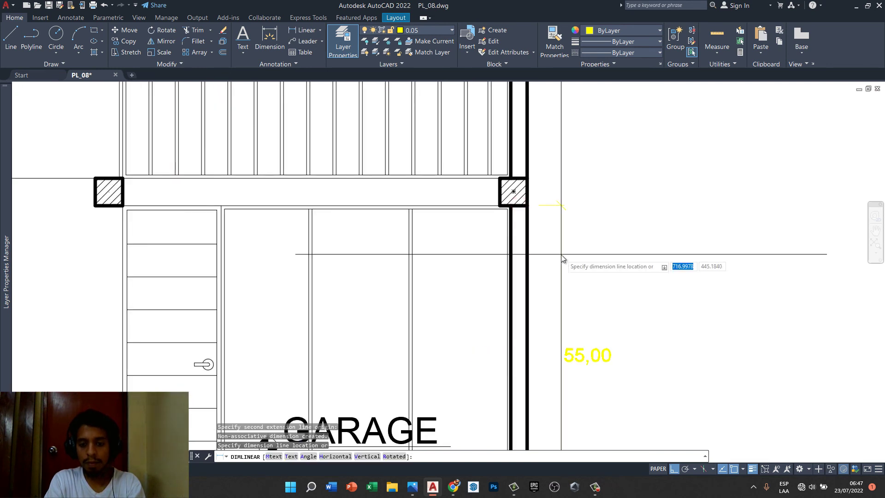
pyautogui.scroll(-3, 560, 255)
pyautogui.press('Escape')
pyautogui.scroll(2, 561, 337)
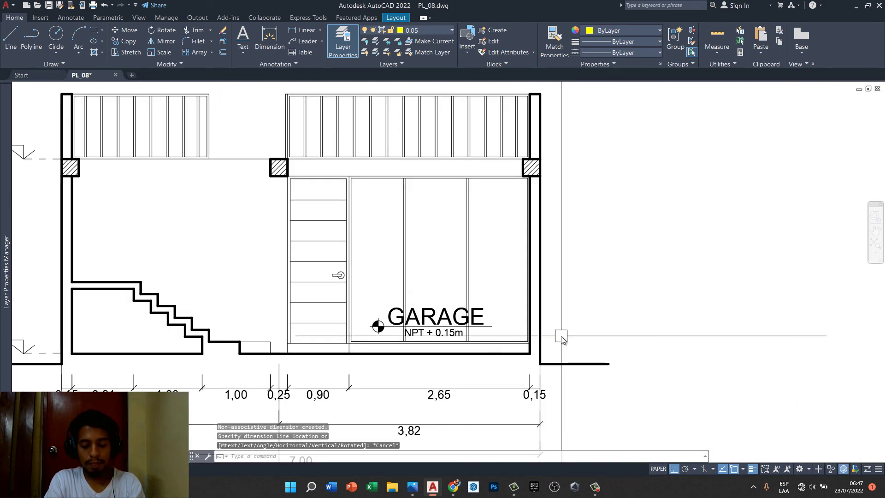
pyautogui.press('Escape')
pyautogui.press('Escape')
# - Dimension the 2,75 wall height on the section's right side
pyautogui.write('li')
pyautogui.press('Return')
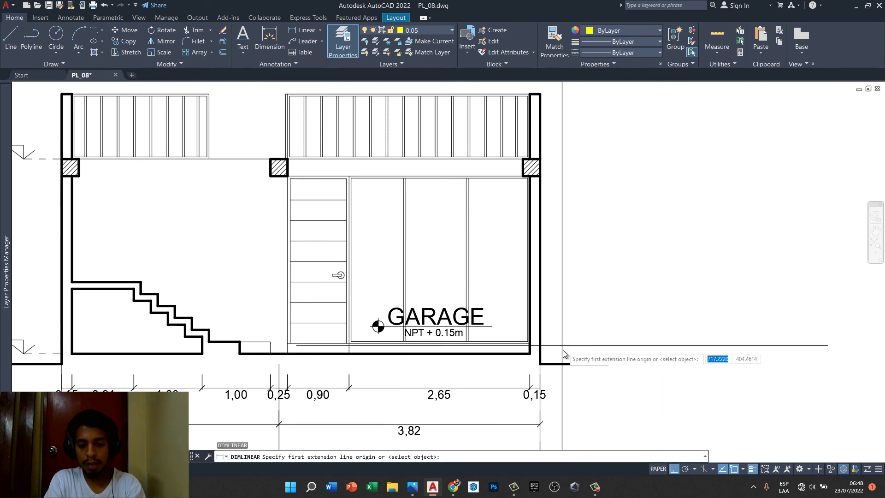
pyautogui.click(562, 364)
pyautogui.scroll(3, 530, 184)
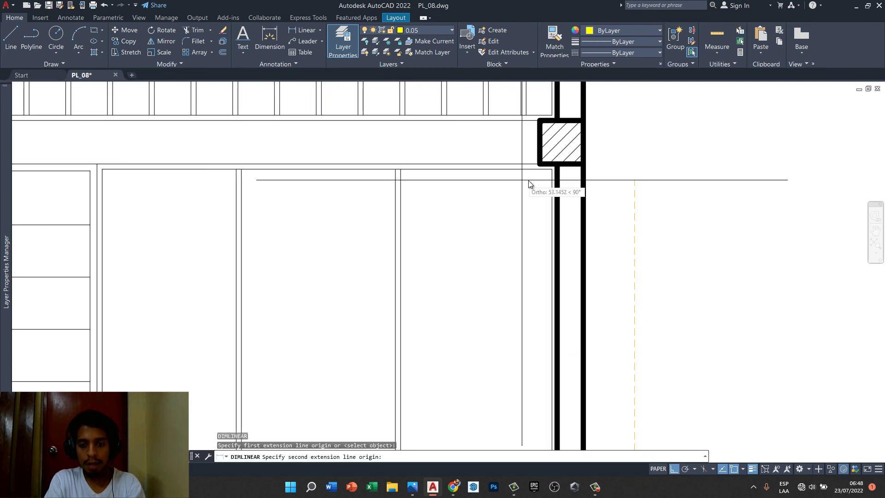
pyautogui.click(570, 166)
pyautogui.scroll(-5, 613, 226)
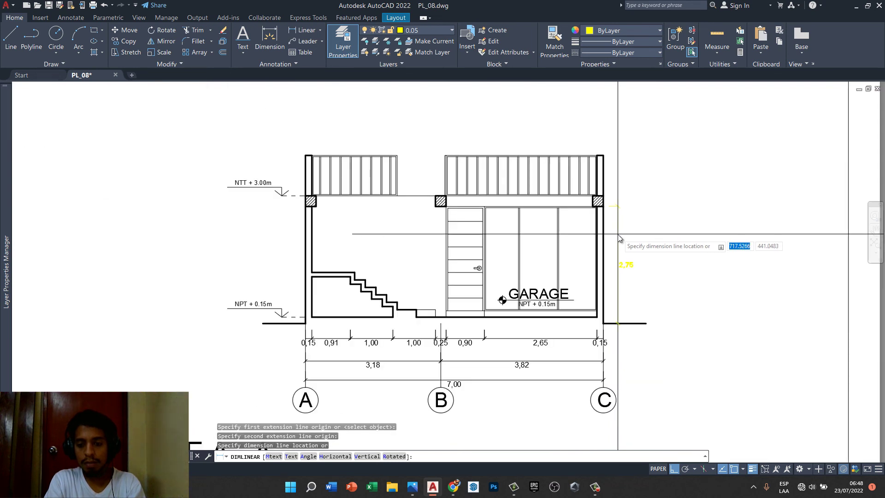
pyautogui.click(618, 234)
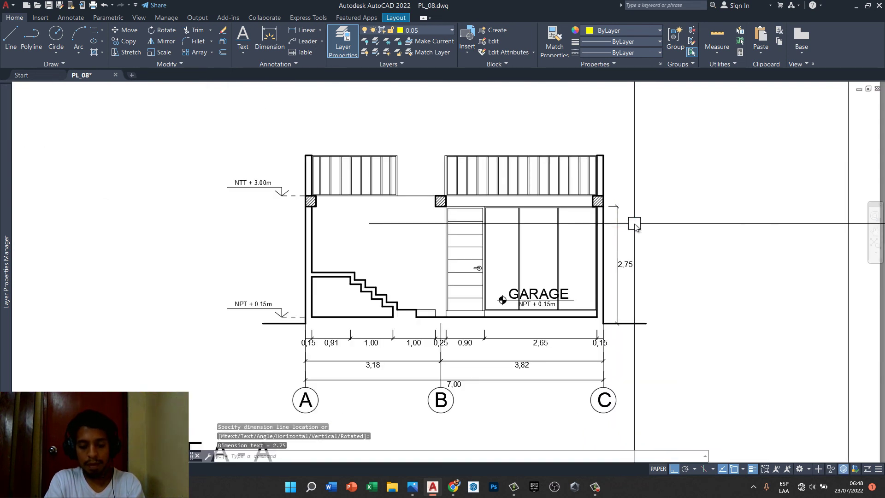
pyautogui.write('DC')
# - Continue the chain upward with the 0,25 beam and 0,95 railing heights
pyautogui.press('Return')
pyautogui.scroll(2, 609, 207)
pyautogui.scroll(3, 587, 258)
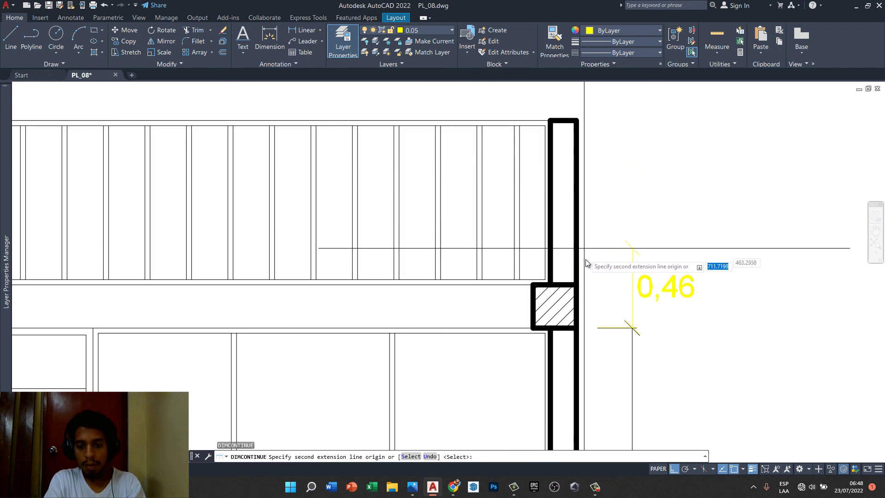
pyautogui.click(576, 286)
pyautogui.click(576, 121)
pyautogui.scroll(-2, 576, 122)
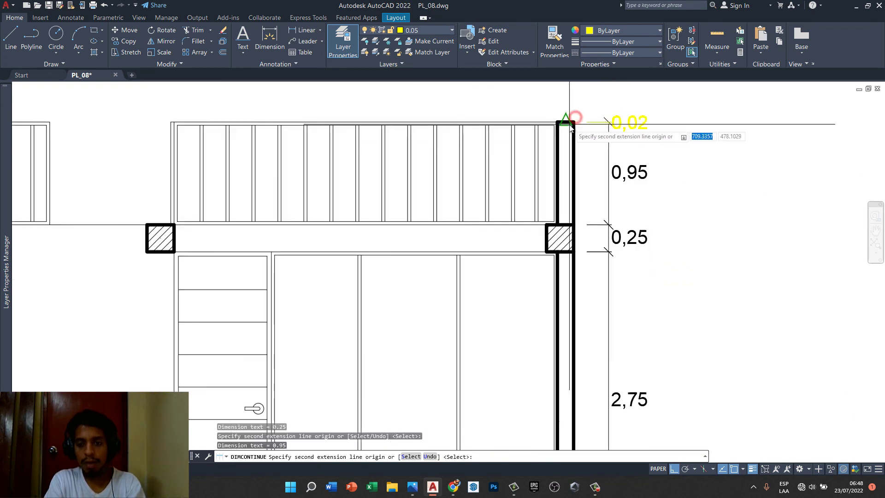
pyautogui.scroll(-3, 599, 147)
pyautogui.press('Escape')
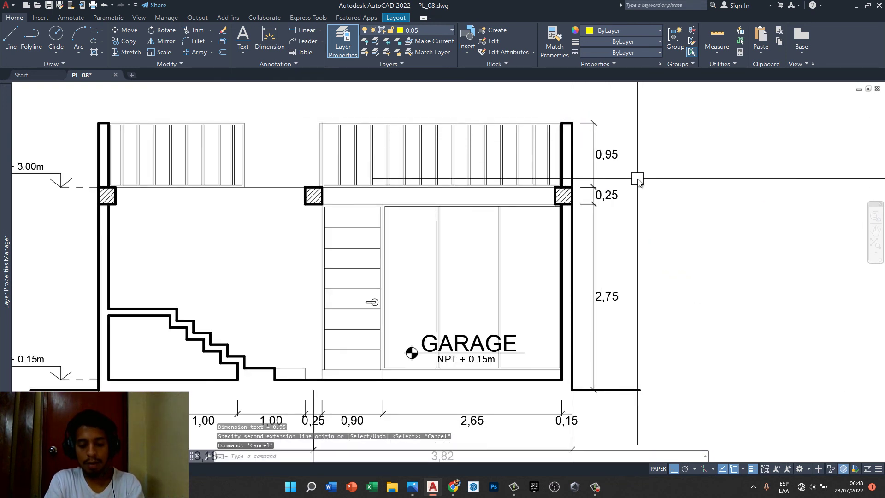
pyautogui.write('DLI')
# - Add the 3,95 overall height dimension from ground level to the railing top
pyautogui.press('Return')
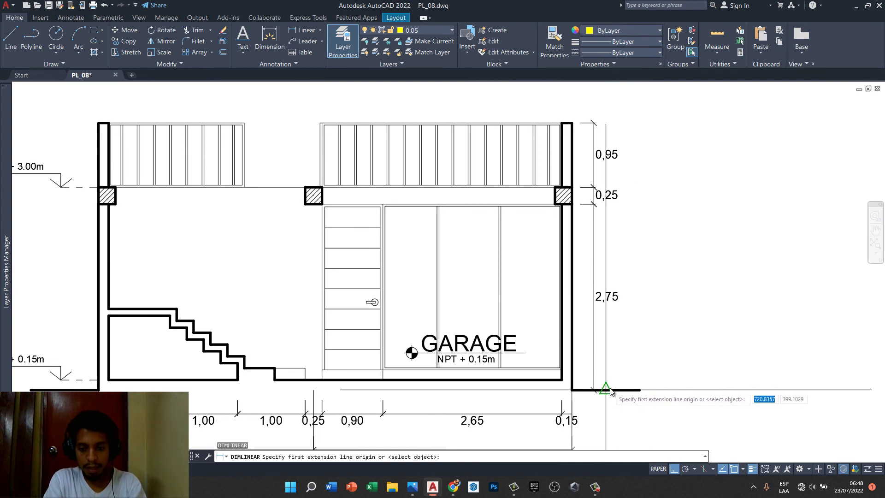
pyautogui.click(609, 389)
pyautogui.scroll(4, 581, 129)
pyautogui.scroll(4, 563, 128)
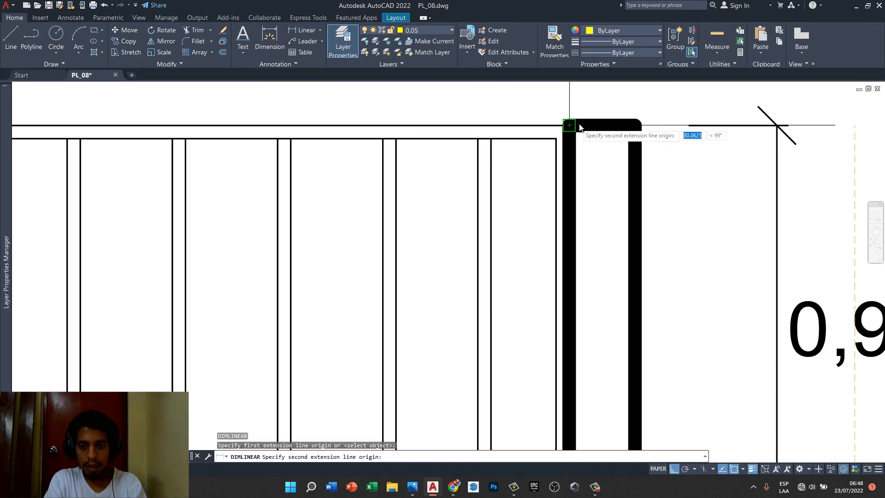
pyautogui.click(579, 127)
pyautogui.scroll(-6, 723, 171)
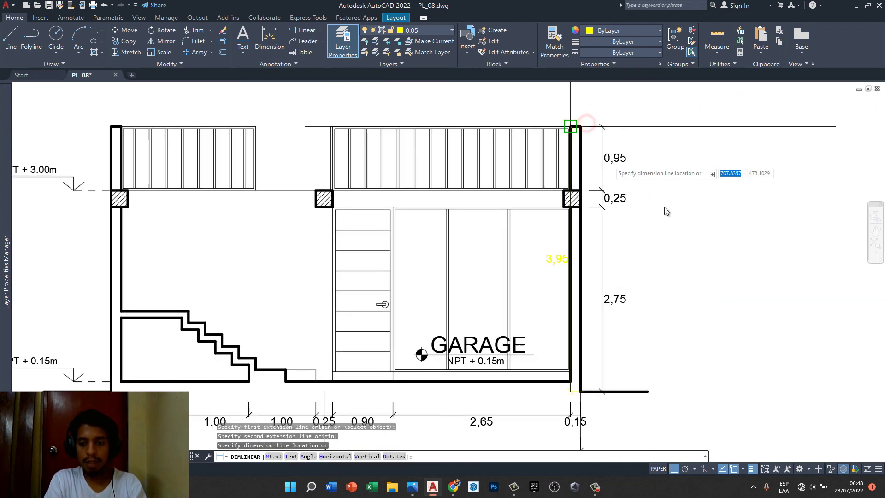
pyautogui.click(635, 228)
pyautogui.scroll(-4, 636, 226)
pyautogui.press('Escape')
pyautogui.press('Escape')
pyautogui.press('Escape')
pyautogui.scroll(2, 563, 152)
# - Copy the four vertical height dimensions from the section onto the 702 elevation's right side
pyautogui.click(561, 155)
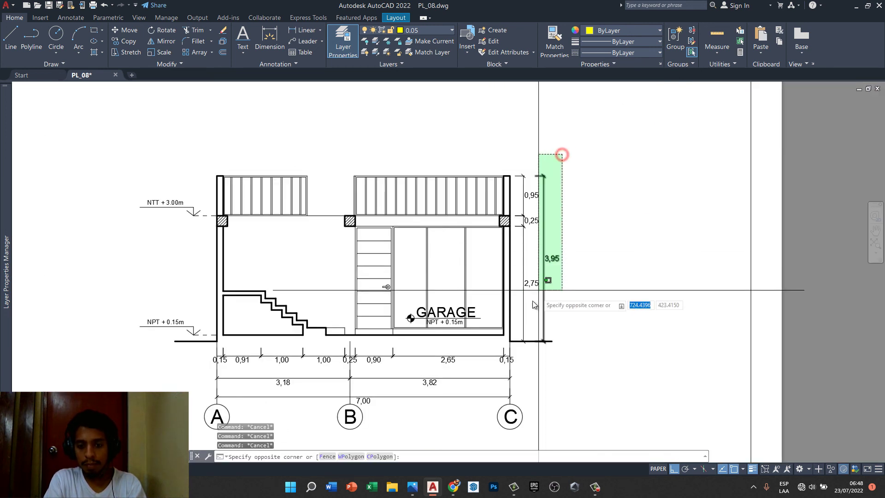
pyautogui.click(522, 310)
pyautogui.write('o')
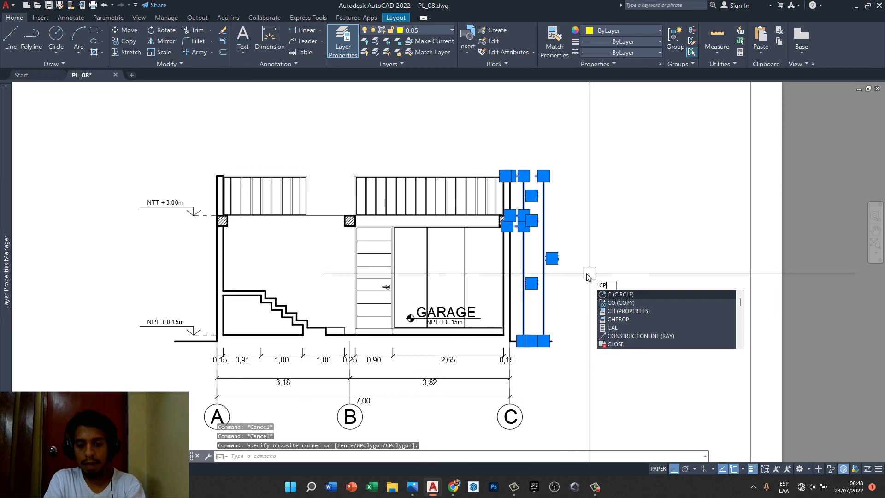
pyautogui.press('Return')
pyautogui.scroll(3, 551, 339)
pyautogui.click(539, 319)
pyautogui.scroll(-3, 538, 321)
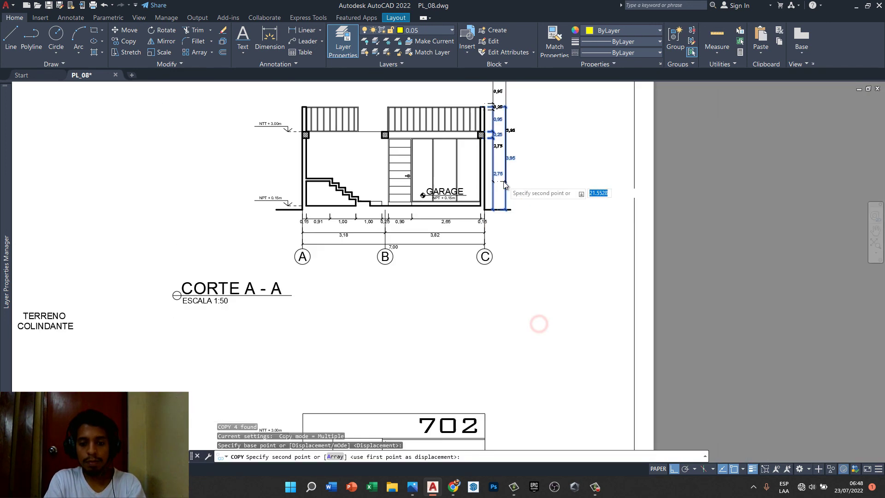
pyautogui.scroll(-2, 509, 281)
pyautogui.scroll(3, 510, 316)
pyautogui.scroll(2, 547, 317)
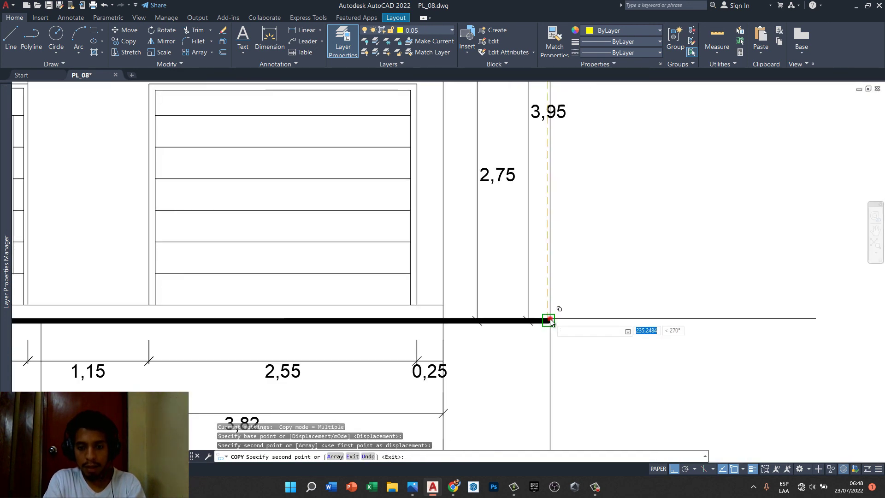
pyautogui.press('Escape')
pyautogui.press('Escape')
pyautogui.press('Escape')
pyautogui.scroll(-5, 553, 314)
pyautogui.scroll(5, 580, 206)
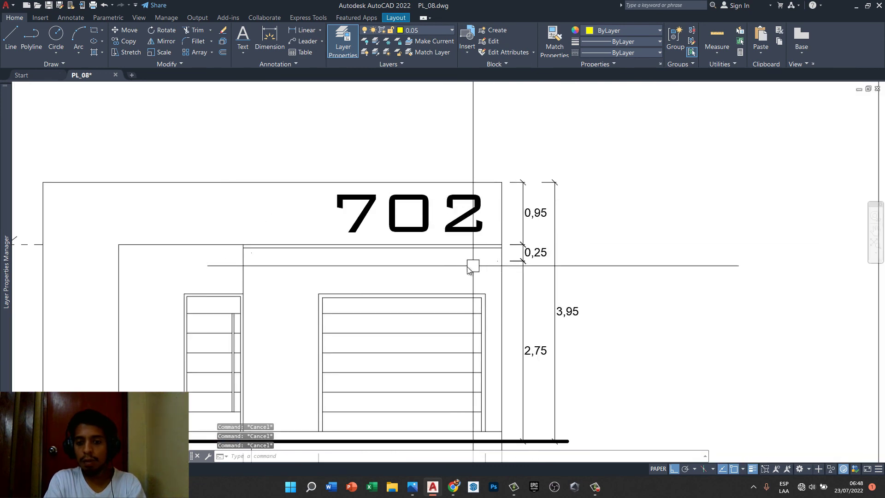
pyautogui.scroll(-2, 467, 253)
# - Pan and zoom to review the floor plan and section
pyautogui.moveTo(555, 165); pyautogui.dragTo(529, 235, button='middle')
pyautogui.scroll(-2, 504, 239)
pyautogui.scroll(-2, 526, 191)
pyautogui.scroll(-1, 529, 235)
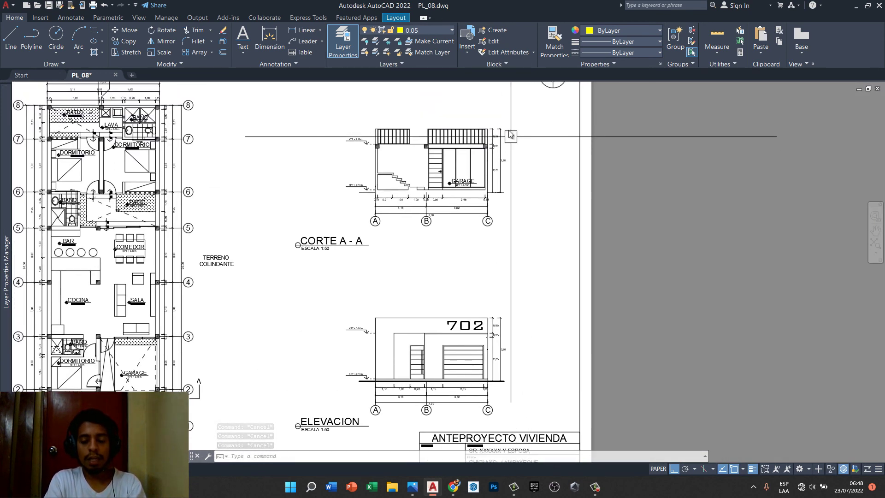
pyautogui.scroll(3, 497, 112)
pyautogui.scroll(-2, 496, 103)
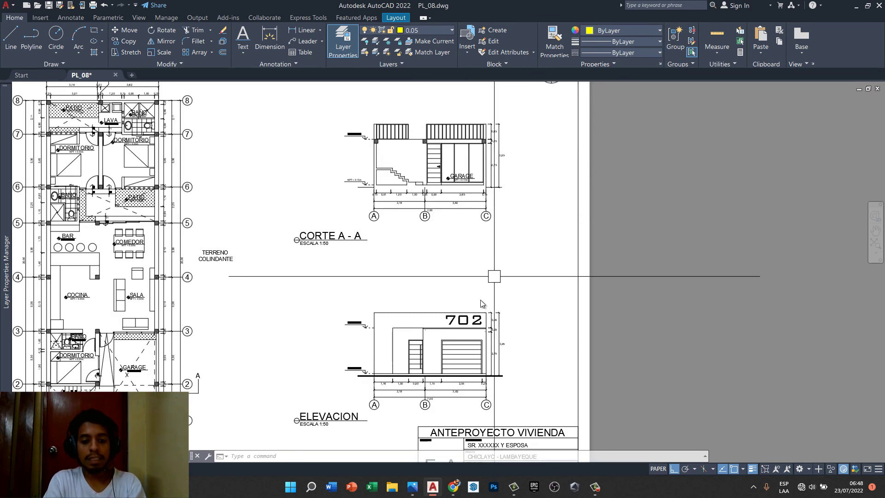
pyautogui.scroll(3, 424, 115)
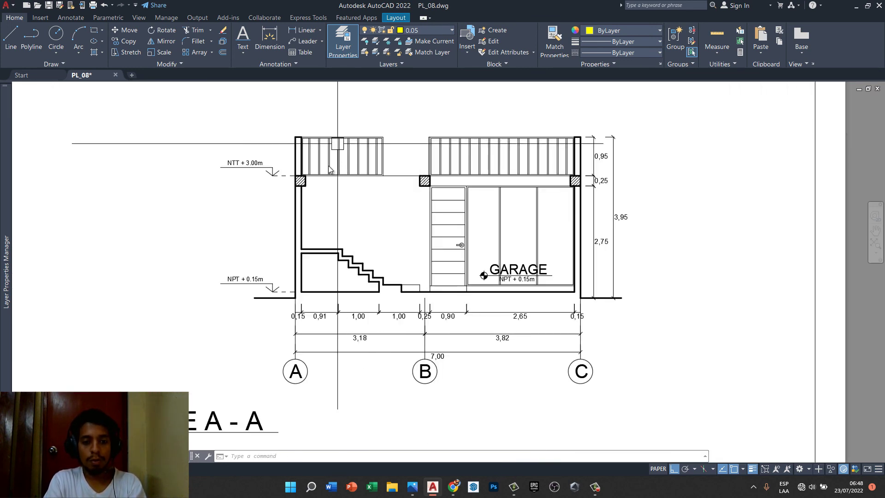
pyautogui.scroll(3, 322, 172)
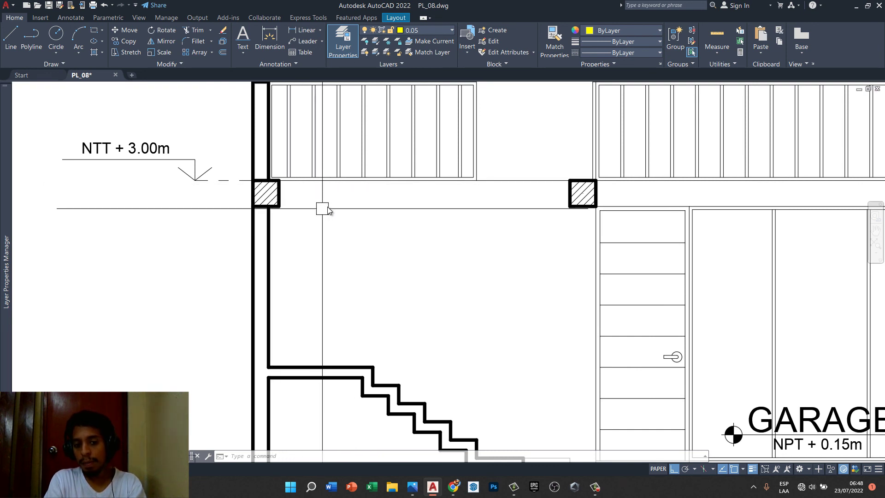
pyautogui.scroll(-3, 369, 177)
pyautogui.scroll(4, 322, 171)
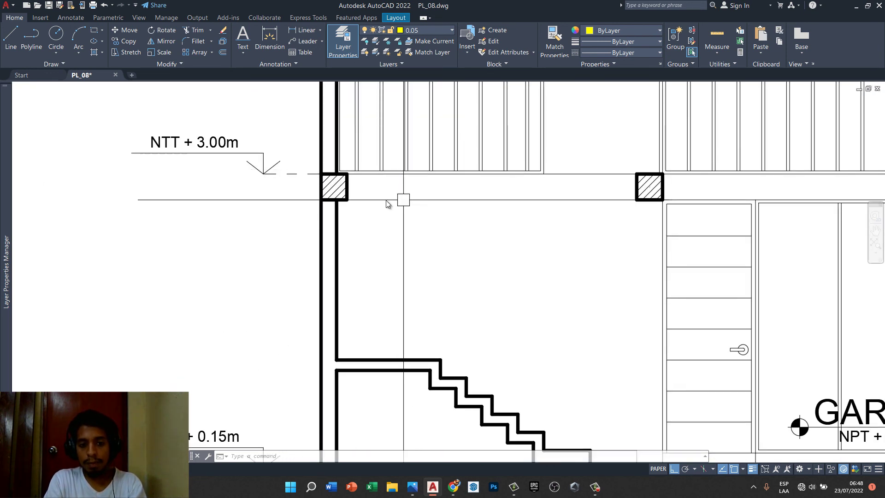
pyautogui.scroll(-3, 395, 204)
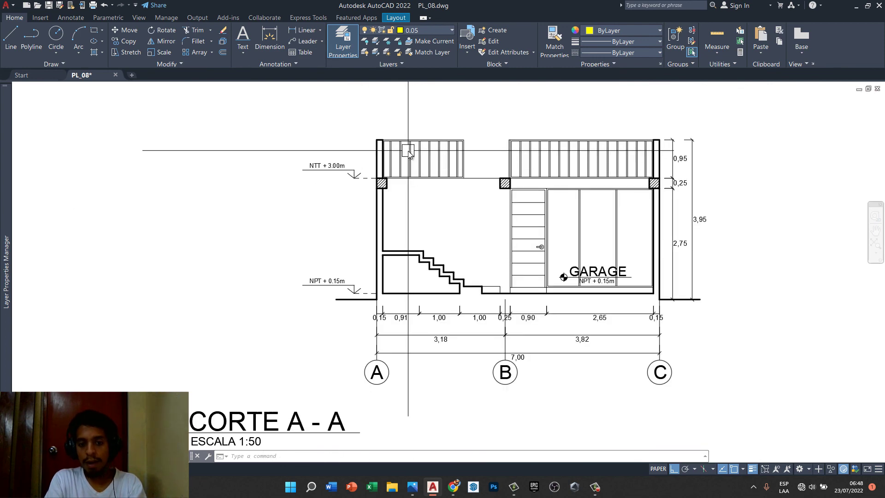
pyautogui.scroll(-4, 405, 148)
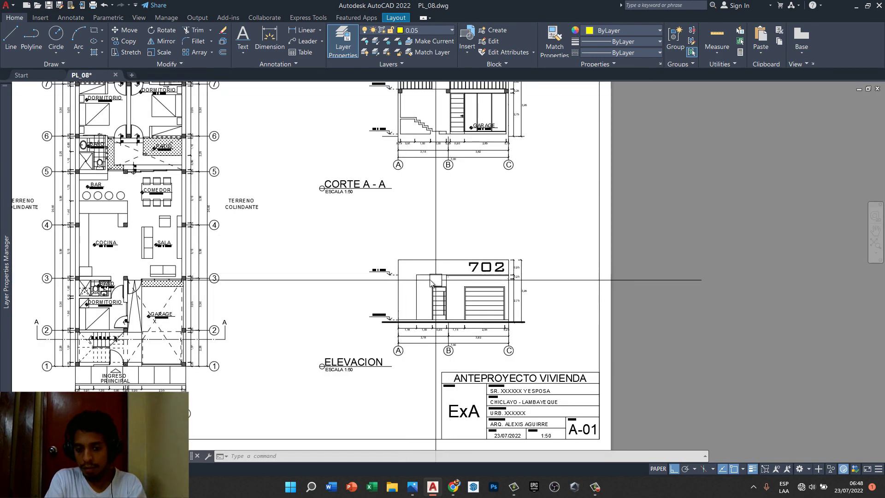
# - Save the PL_08 drawing with Ctrl+S
pyautogui.scroll(4, 442, 277)
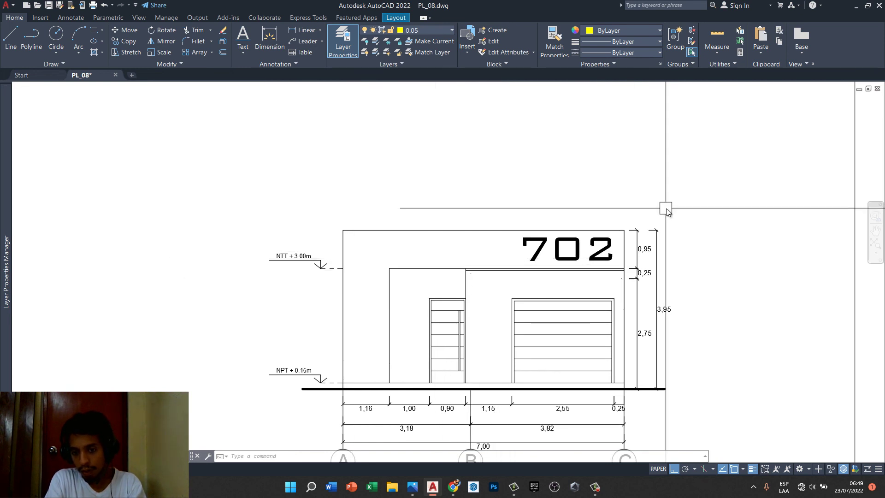
pyautogui.scroll(-3, 645, 276)
pyautogui.scroll(-6, 547, 237)
pyautogui.scroll(2, 542, 238)
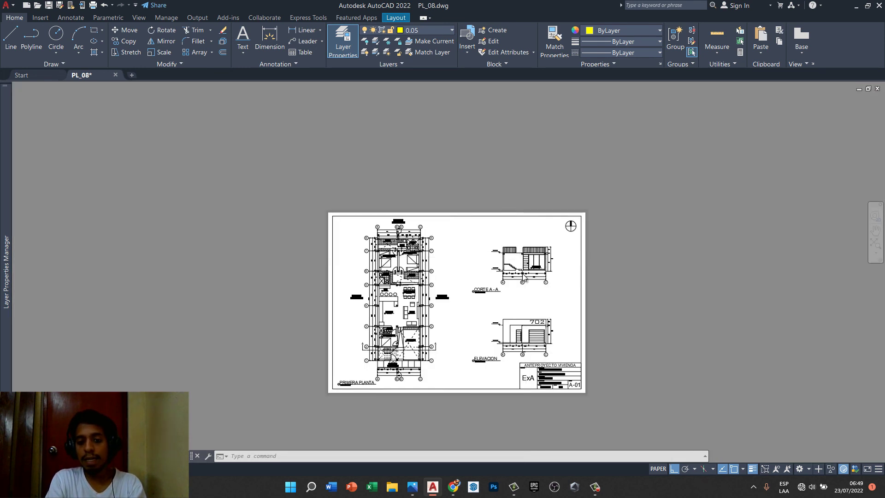
pyautogui.scroll(2, 526, 239)
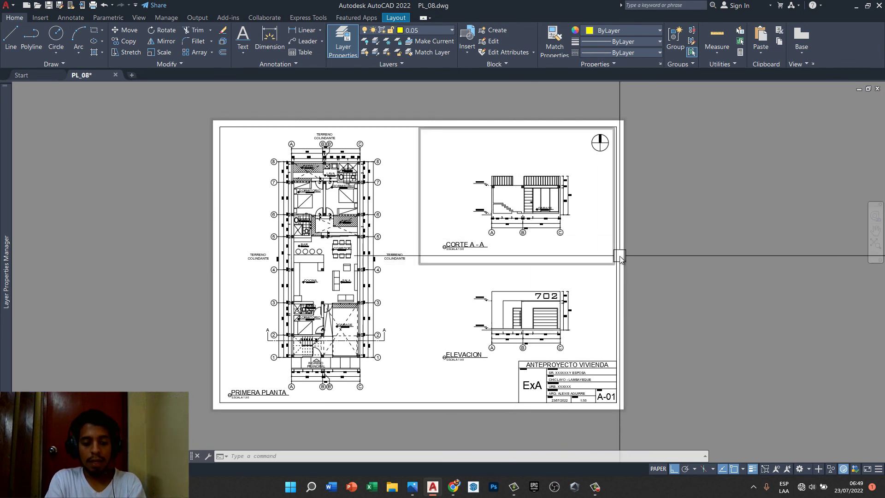
pyautogui.write('Q')
pyautogui.press('Escape')
pyautogui.hotkey('ctrl', 's')
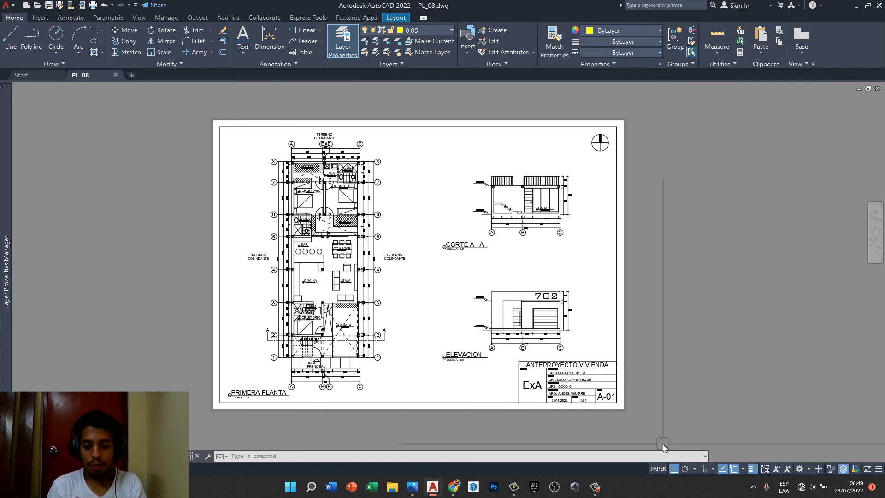
pyautogui.hotkey('ctrl', 's')
pyautogui.hotkey('ctrl', 's')
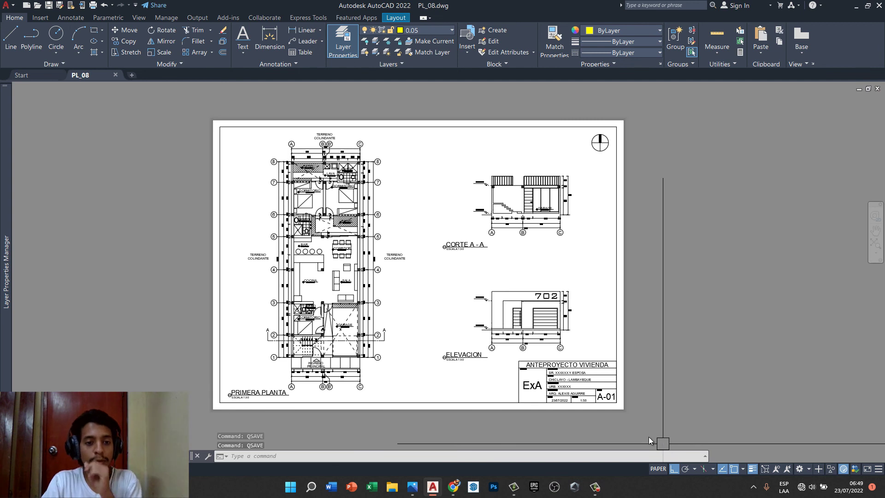
# - Check the application menu without saving a copy, then start plotting the A-01 layout
pyautogui.click(10, 7)
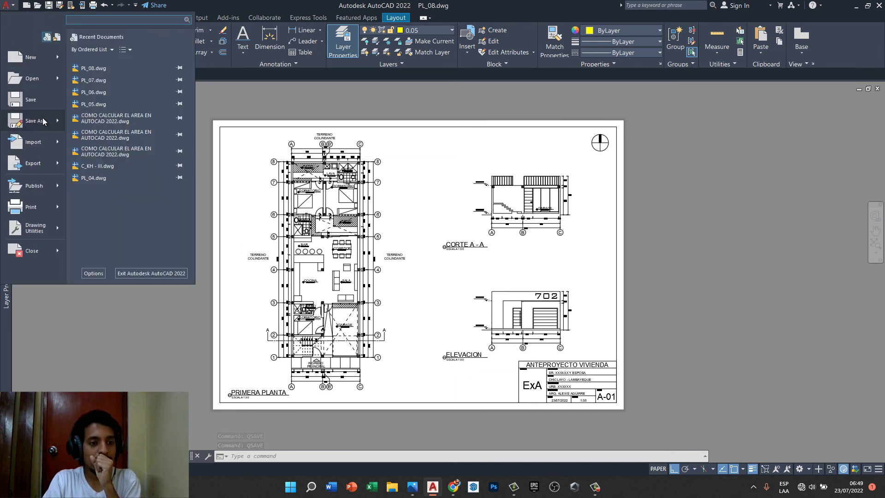
pyautogui.moveTo(32, 121)
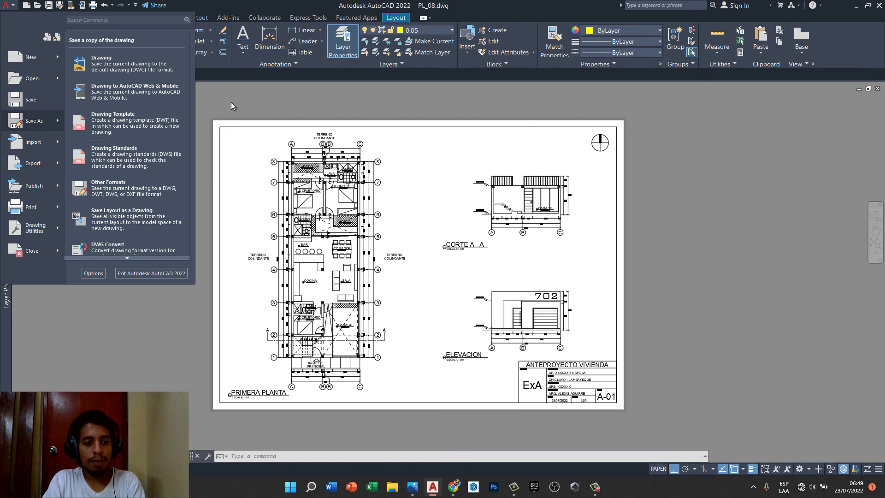
pyautogui.click(257, 112)
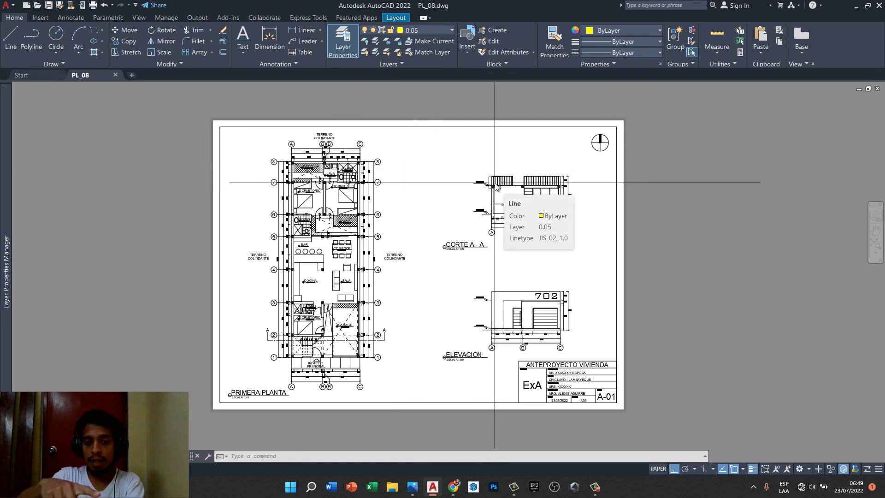
pyautogui.moveTo(495, 182)
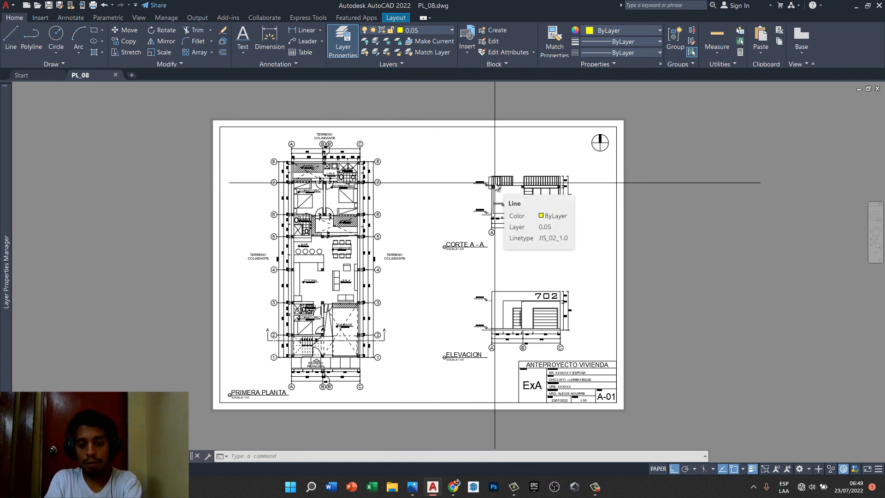
pyautogui.hotkey('ctrl', 'p')
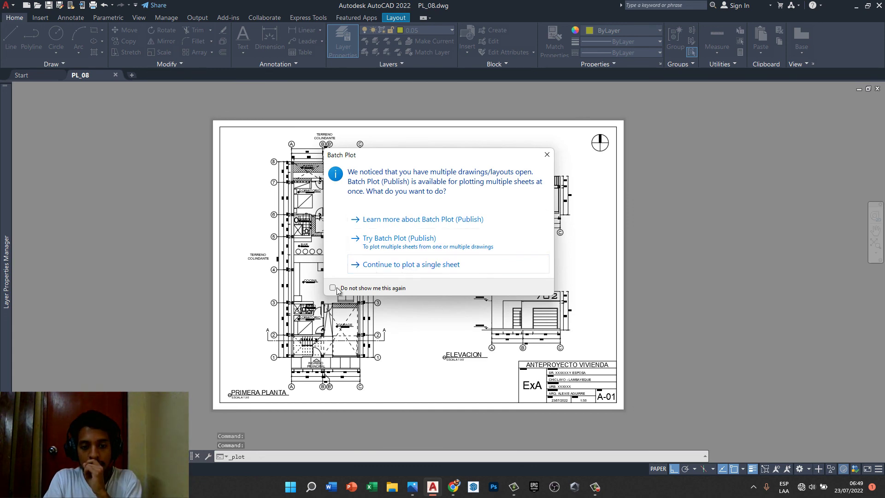
# - Plot only the single A-01 sheet, previewing it before sending it to plot
pyautogui.click(378, 263)
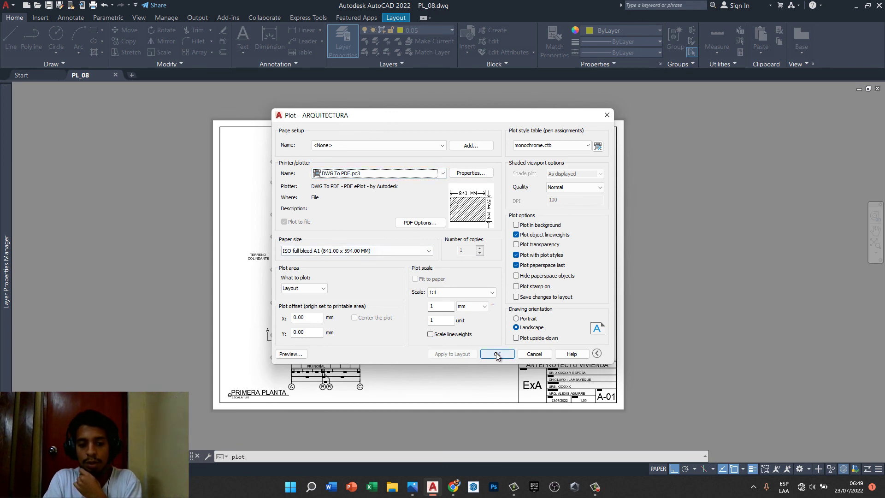
pyautogui.click(289, 354)
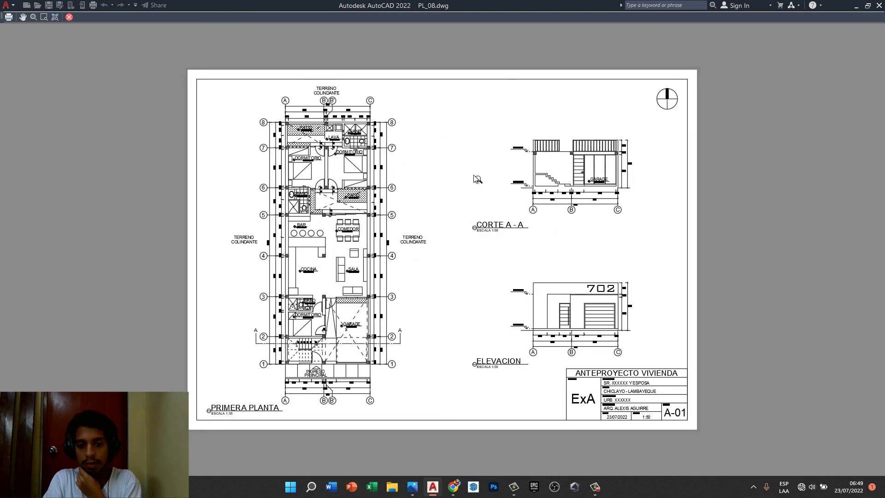
pyautogui.rightClick(430, 166)
pyautogui.click(455, 185)
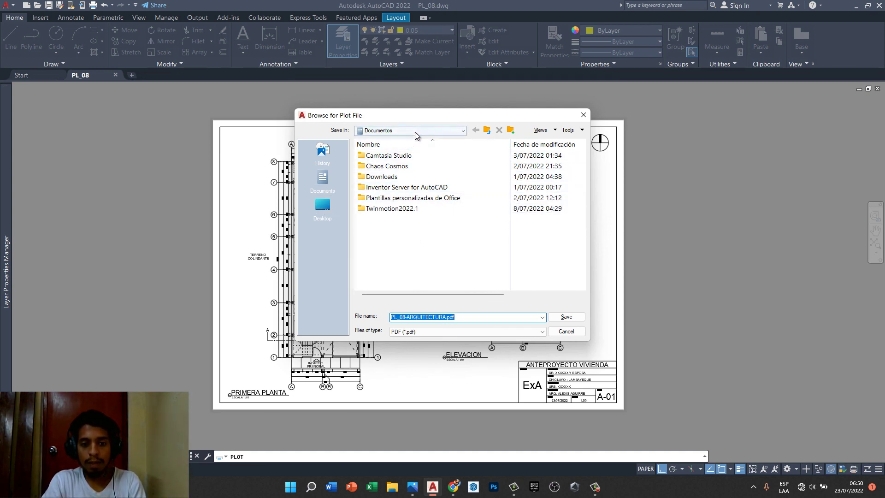
# - Browse to the C:\ExA\CURSOS\GRABADO\CURSO AUTOCAD BASICO\EPISODIO 8 folder
pyautogui.click(442, 130)
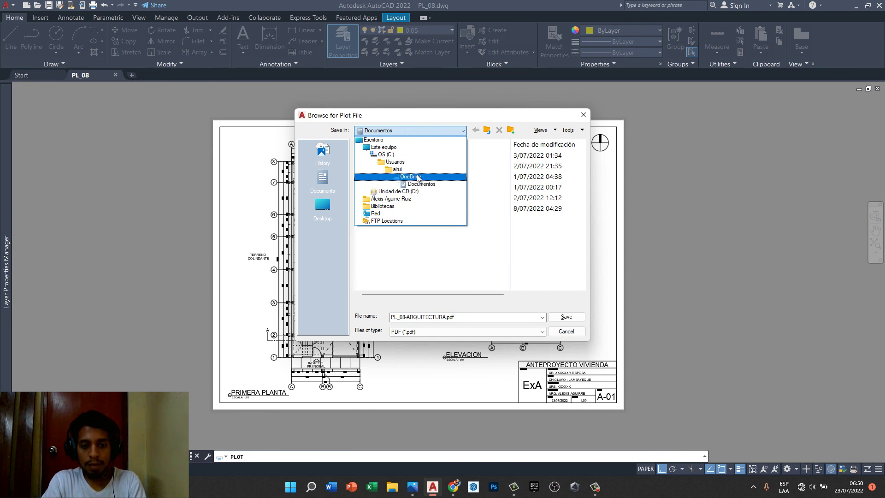
pyautogui.click(388, 158)
pyautogui.doubleClick(368, 199)
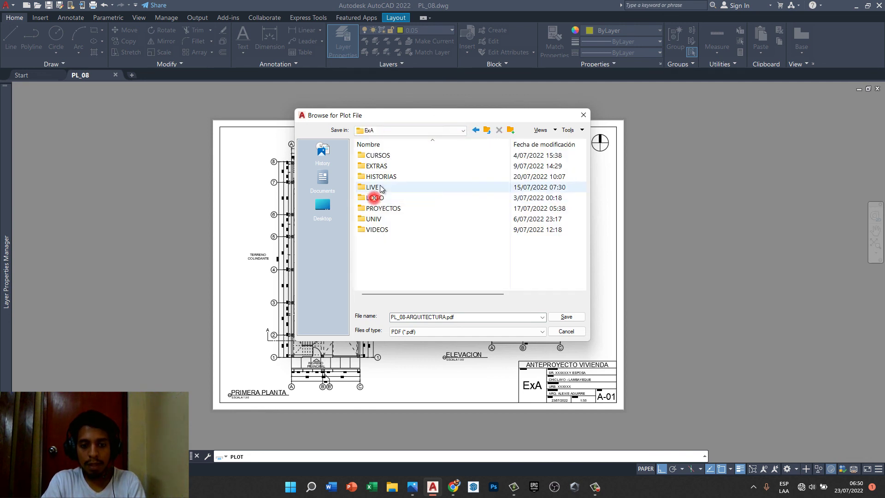
pyautogui.doubleClick(386, 155)
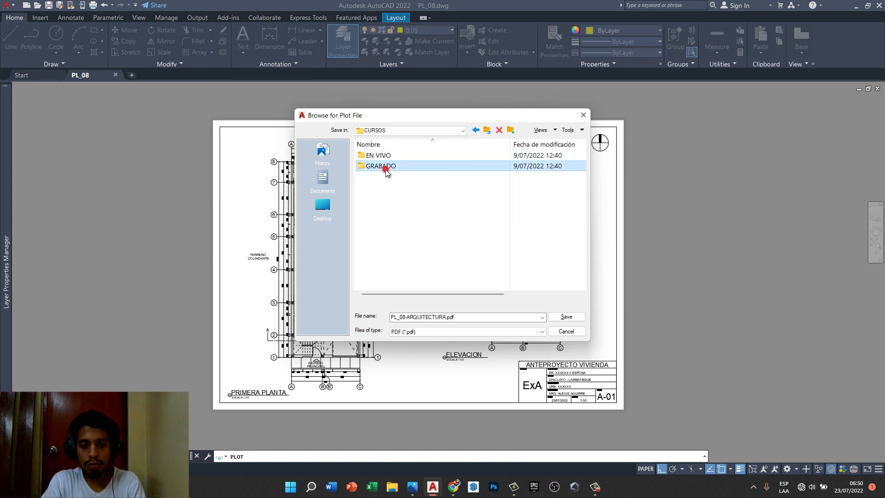
pyautogui.doubleClick(388, 167)
pyautogui.doubleClick(390, 157)
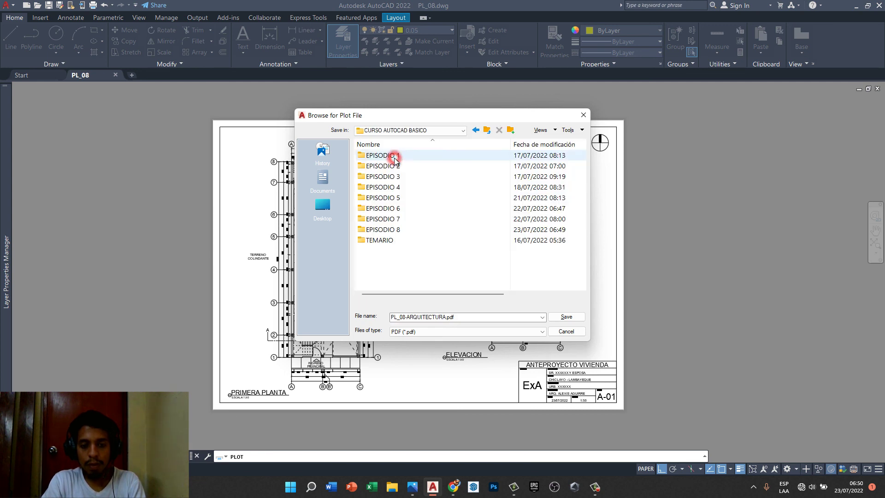
pyautogui.doubleClick(387, 229)
# - Name the PDF PL_08 - ARQUITECTURA.pdf and save it there
pyautogui.doubleClick(479, 318)
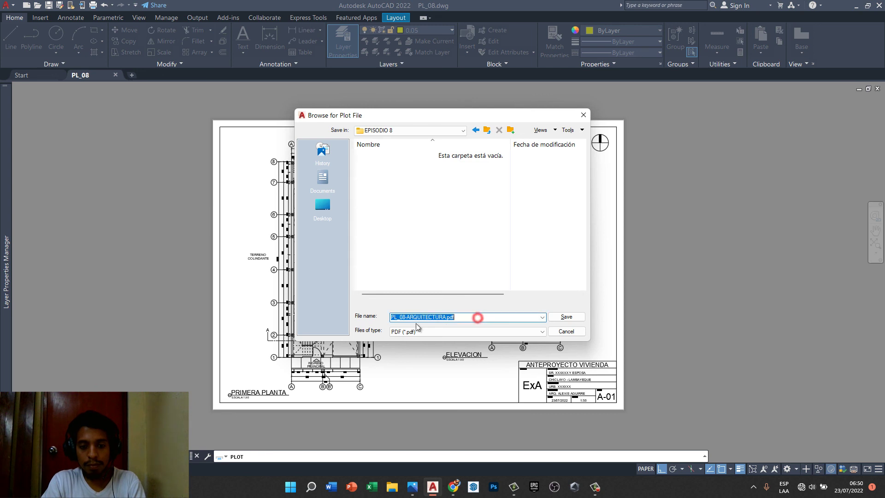
pyautogui.click(395, 318)
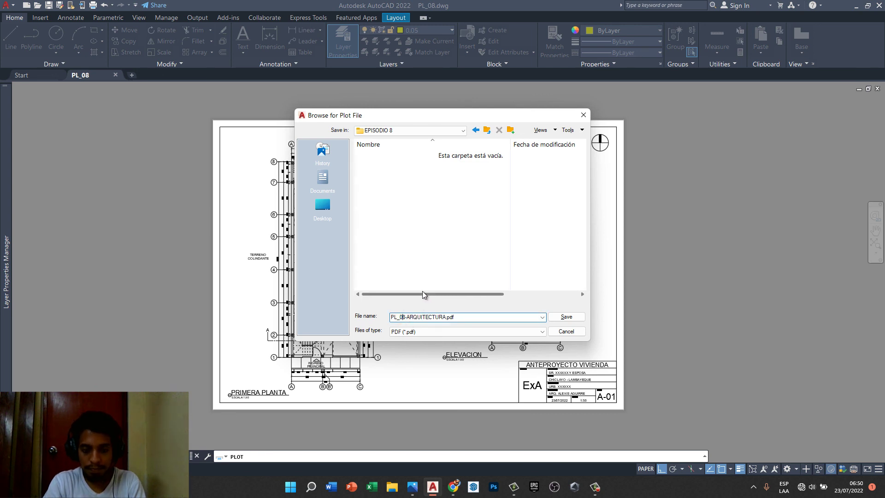
pyautogui.click(405, 317)
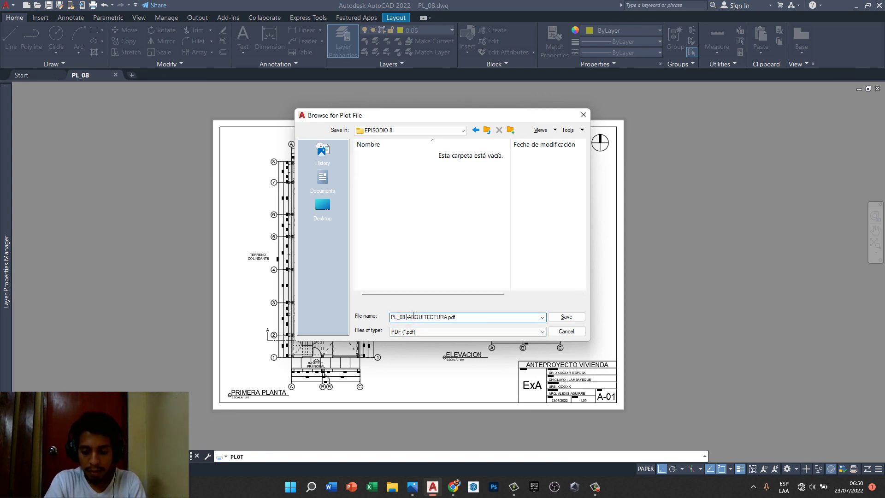
pyautogui.click(409, 317)
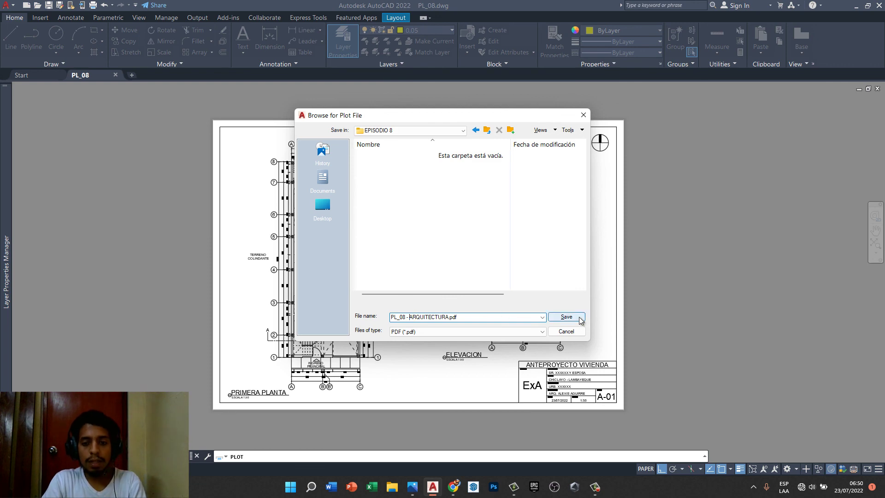
pyautogui.click(580, 319)
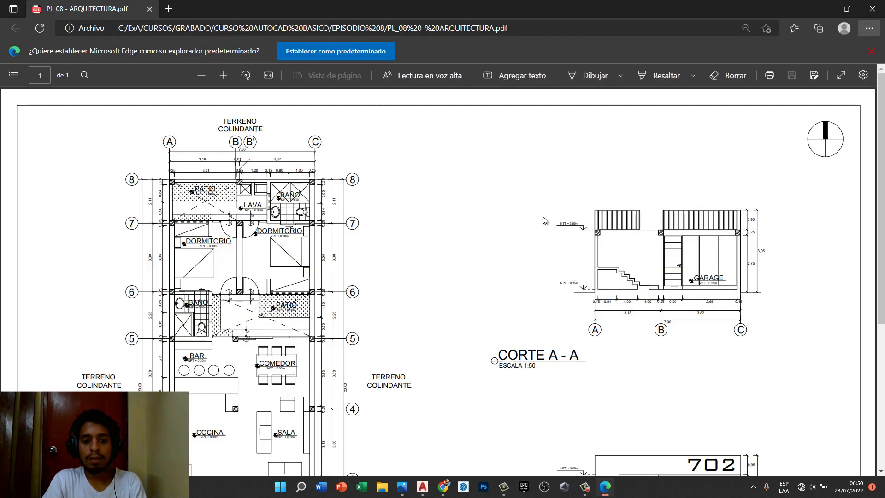
# - Scroll and zoom around PL_08 - ARQUITECTURA.pdf to check the garage dimensions, ending on the full sheet
pyautogui.scroll(-1, 525, 216)
pyautogui.scroll(-3, 525, 217)
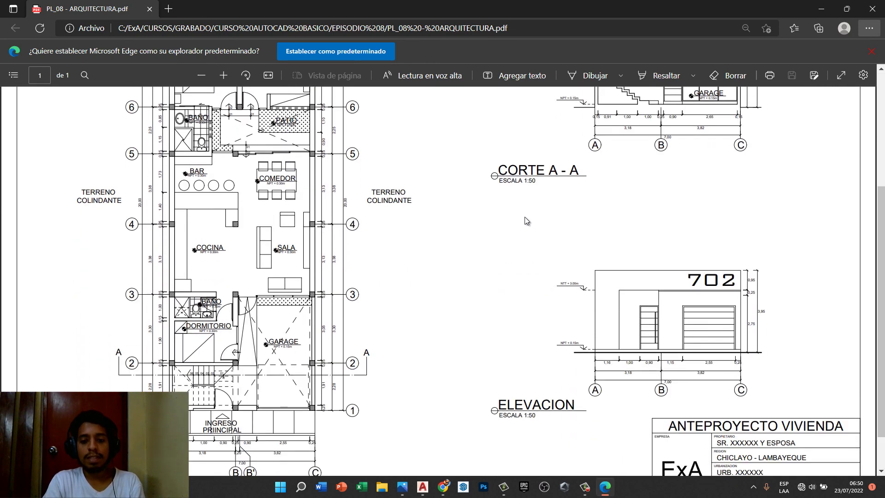
pyautogui.scroll(-1, 524, 217)
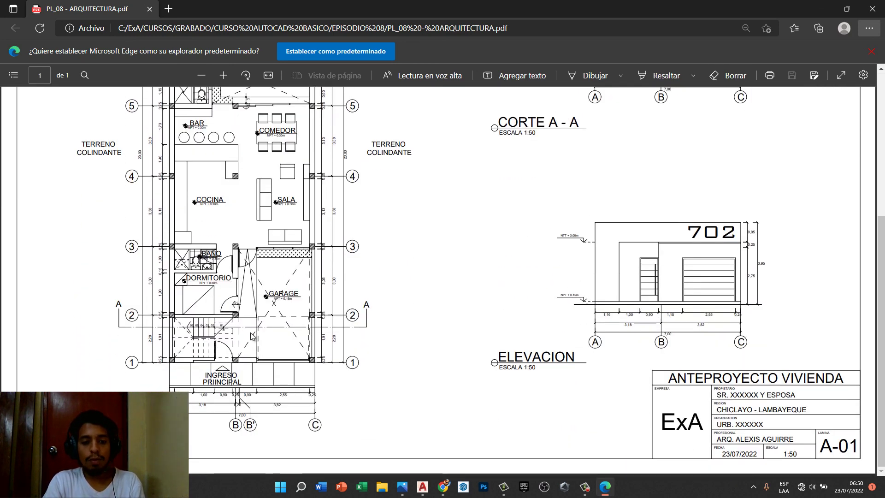
pyautogui.keyDown('ctrl'); pyautogui.scroll(3, 257, 327); pyautogui.keyUp('ctrl')
pyautogui.keyDown('ctrl'); pyautogui.scroll(3, 286, 306); pyautogui.keyUp('ctrl')
pyautogui.keyDown('ctrl'); pyautogui.scroll(1, 498, 249); pyautogui.keyUp('ctrl')
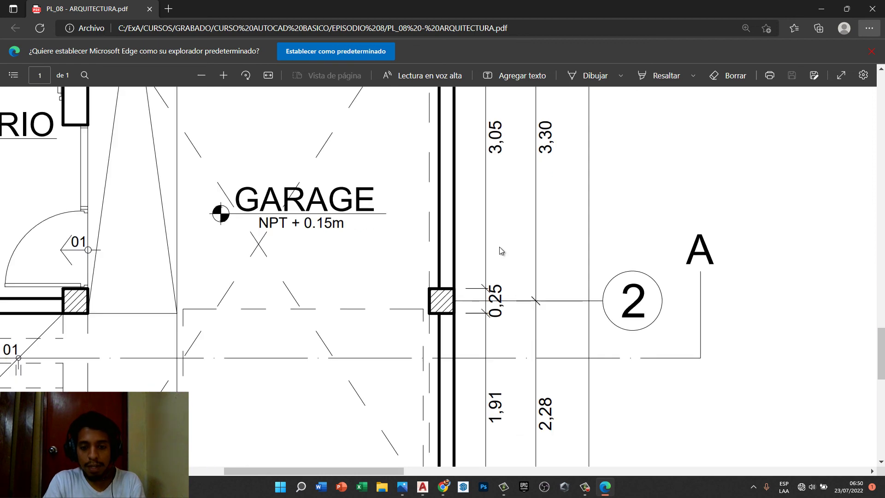
pyautogui.keyDown('ctrl'); pyautogui.scroll(3, 493, 263); pyautogui.keyUp('ctrl')
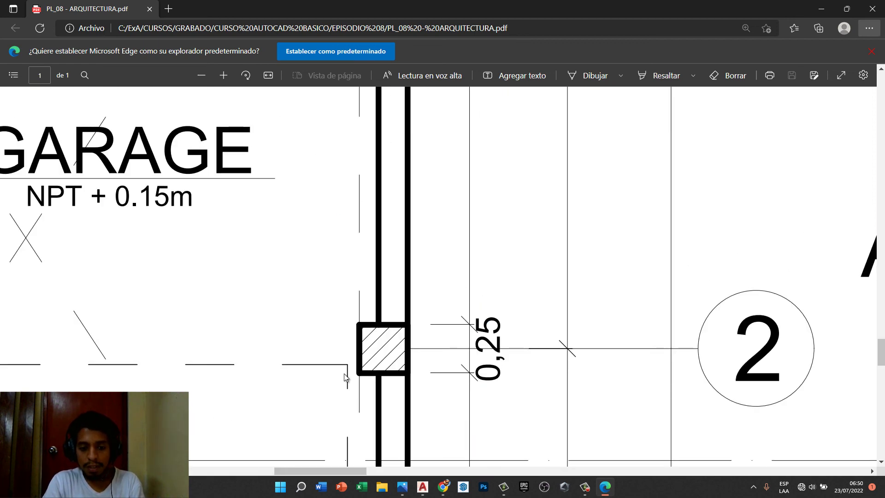
pyautogui.keyDown('ctrl'); pyautogui.scroll(-3, 455, 346); pyautogui.keyUp('ctrl')
pyautogui.keyDown('ctrl'); pyautogui.scroll(-2, 443, 348); pyautogui.keyUp('ctrl')
pyautogui.keyDown('ctrl'); pyautogui.scroll(-2, 439, 349); pyautogui.keyUp('ctrl')
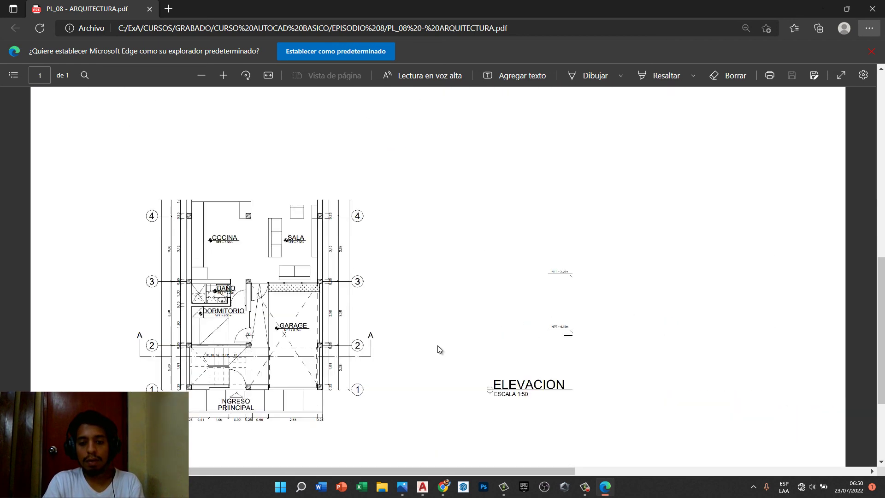
pyautogui.keyDown('ctrl'); pyautogui.scroll(1, 438, 349); pyautogui.keyUp('ctrl')
pyautogui.keyDown('ctrl'); pyautogui.scroll(-2, 438, 350); pyautogui.keyUp('ctrl')
pyautogui.keyDown('ctrl'); pyautogui.scroll(-1, 438, 349); pyautogui.keyUp('ctrl')
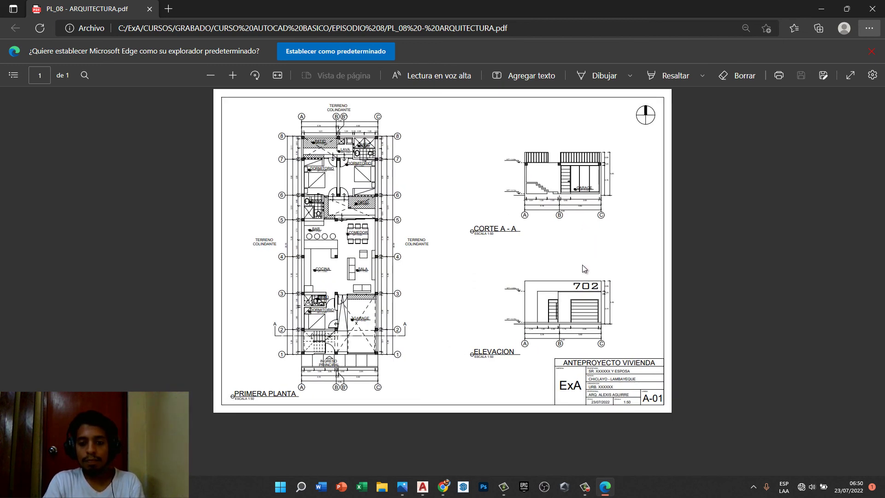
pyautogui.keyDown('ctrl'); pyautogui.scroll(1, 596, 238); pyautogui.keyUp('ctrl')
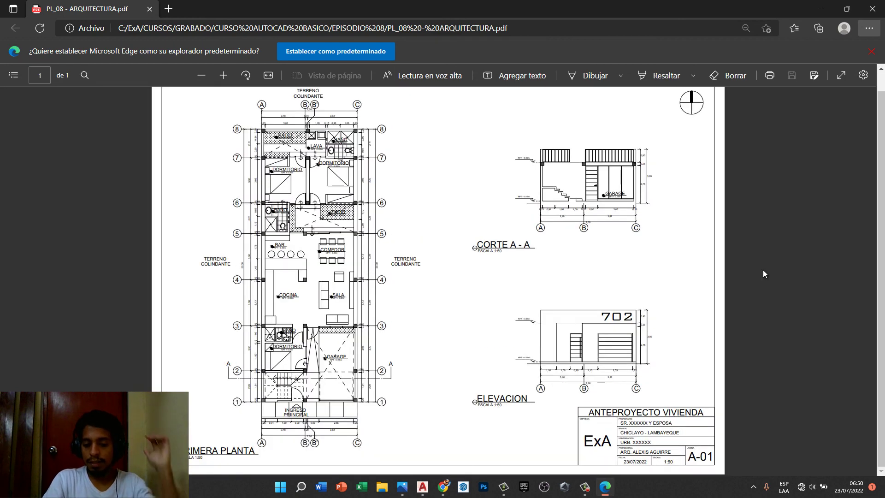